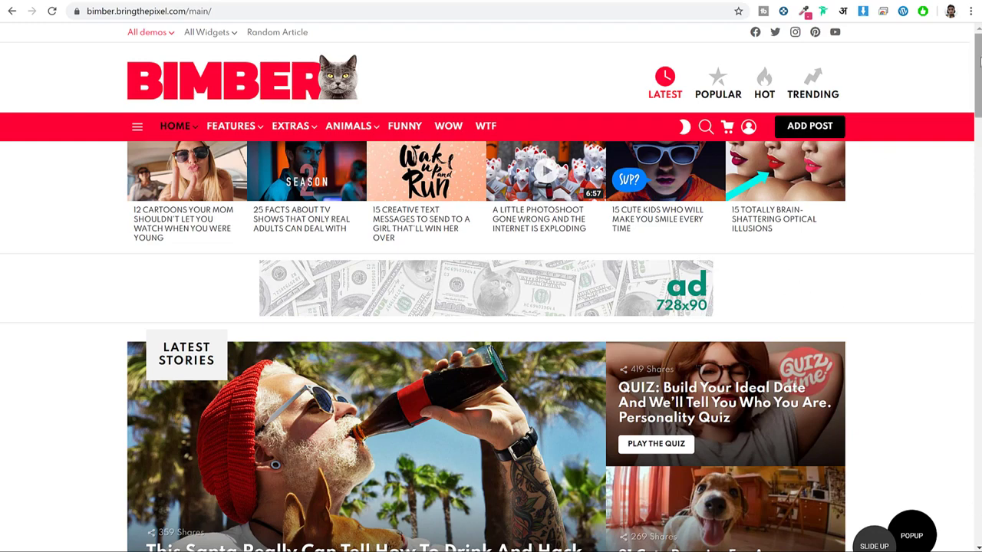
Step: Preview the site in dark mode, then switch it back to light mode
{"action": "left_click_drag", "start_coordinate": [980, 61], "coordinate": [979, 295]}
{"action": "left_click_drag", "start_coordinate": [978, 72], "coordinate": [958, 39]}
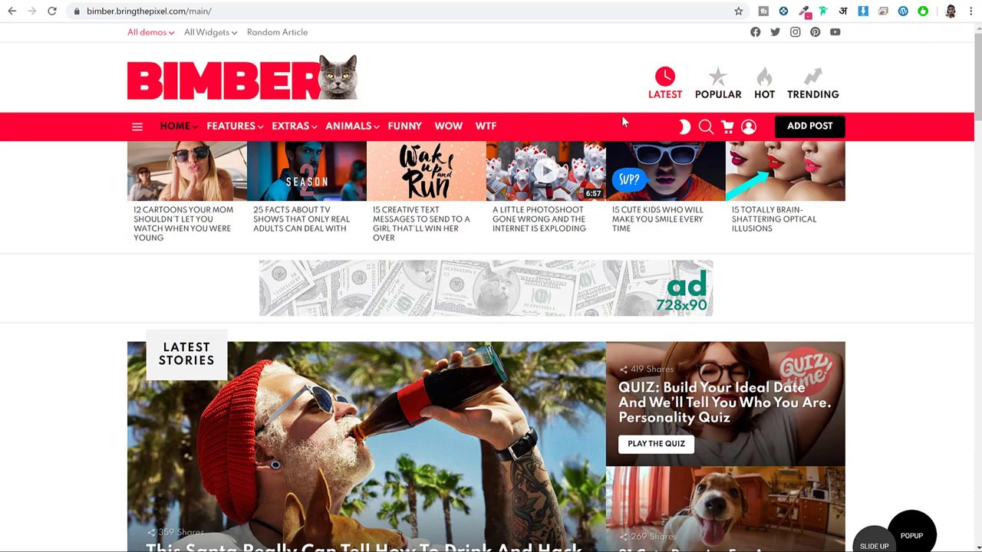
{"action": "left_click", "coordinate": [685, 128]}
{"action": "scroll", "coordinate": [890, 293], "scroll_direction": "down", "scroll_amount": 8}
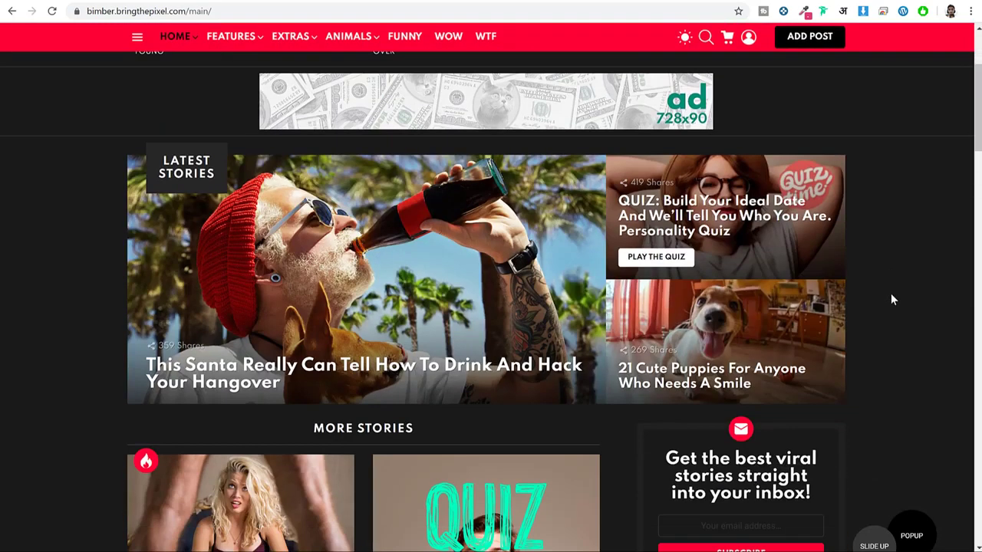
{"action": "scroll", "coordinate": [895, 311], "scroll_direction": "up", "scroll_amount": 8}
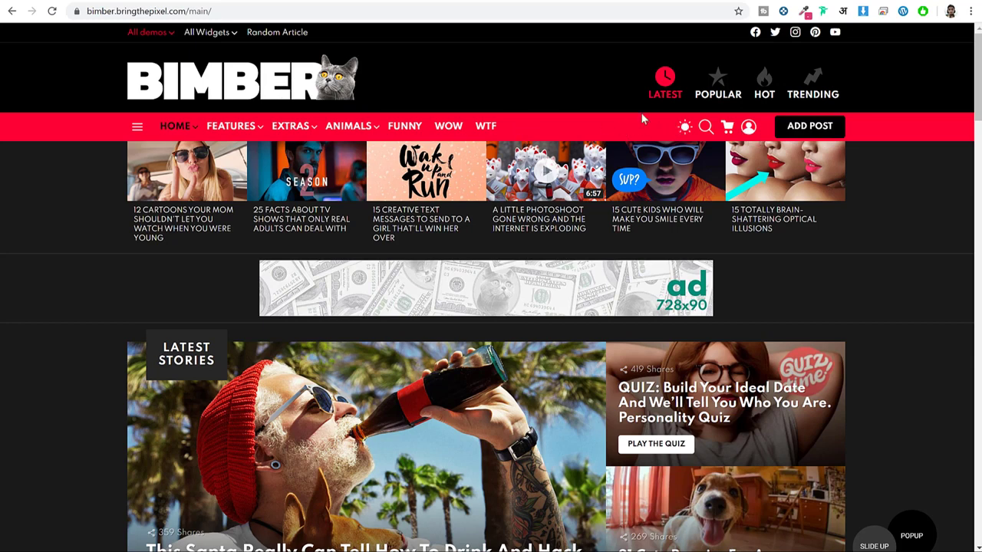
{"action": "left_click", "coordinate": [683, 128]}
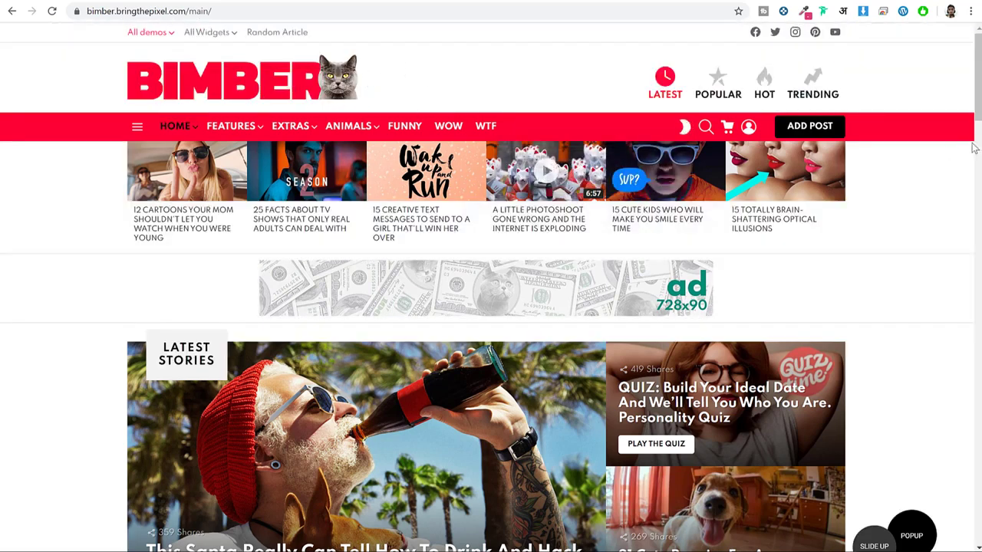
{"action": "scroll", "coordinate": [912, 192], "scroll_direction": "down", "scroll_amount": 15}
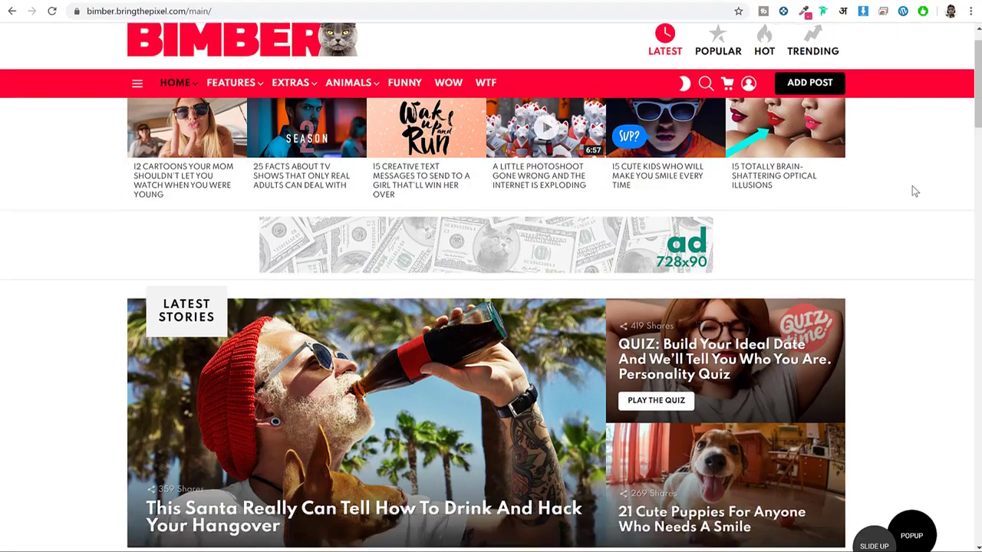
{"action": "scroll", "coordinate": [912, 184], "scroll_direction": "down", "scroll_amount": 15}
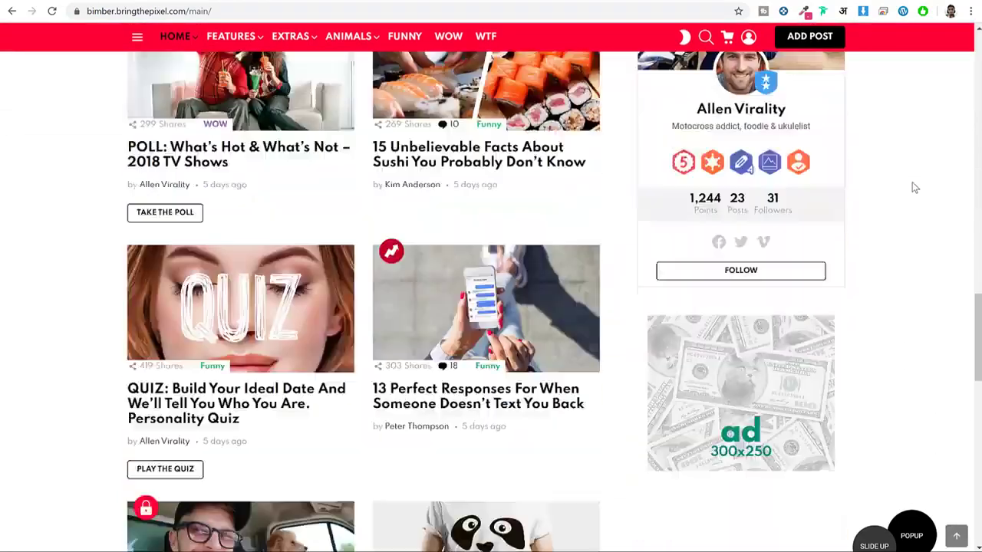
{"action": "scroll", "coordinate": [913, 184], "scroll_direction": "up", "scroll_amount": 5}
{"action": "scroll", "coordinate": [913, 184], "scroll_direction": "up", "scroll_amount": 20}
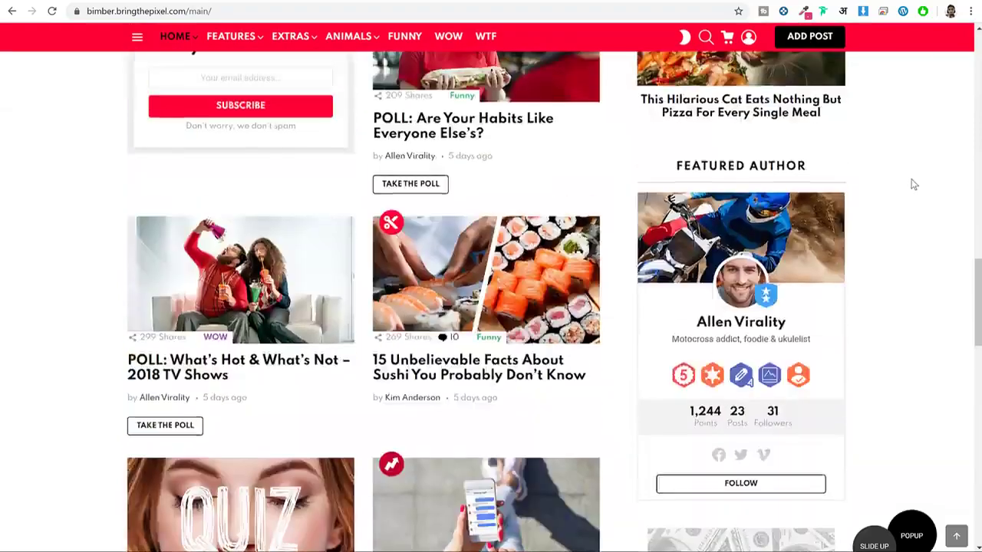
{"action": "scroll", "coordinate": [913, 184], "scroll_direction": "up", "scroll_amount": 5}
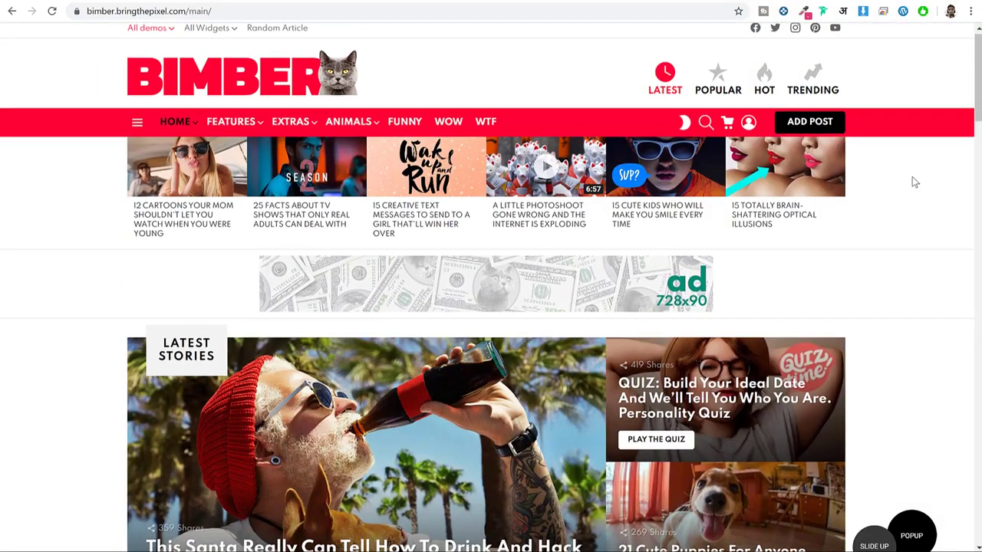
{"action": "scroll", "coordinate": [912, 182], "scroll_direction": "down", "scroll_amount": 10}
{"action": "scroll", "coordinate": [912, 182], "scroll_direction": "up", "scroll_amount": 10}
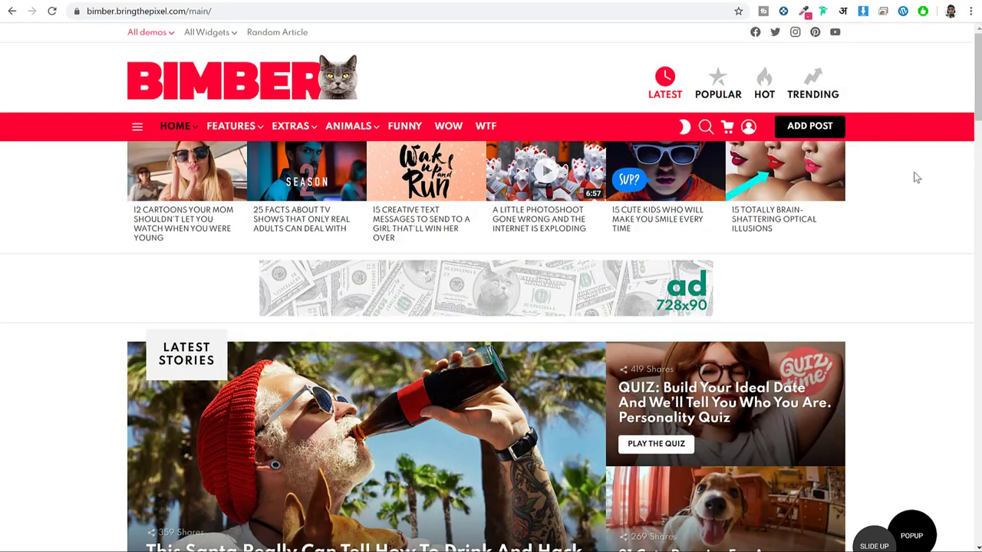
{"action": "scroll", "coordinate": [899, 119], "scroll_direction": "down", "scroll_amount": 2}
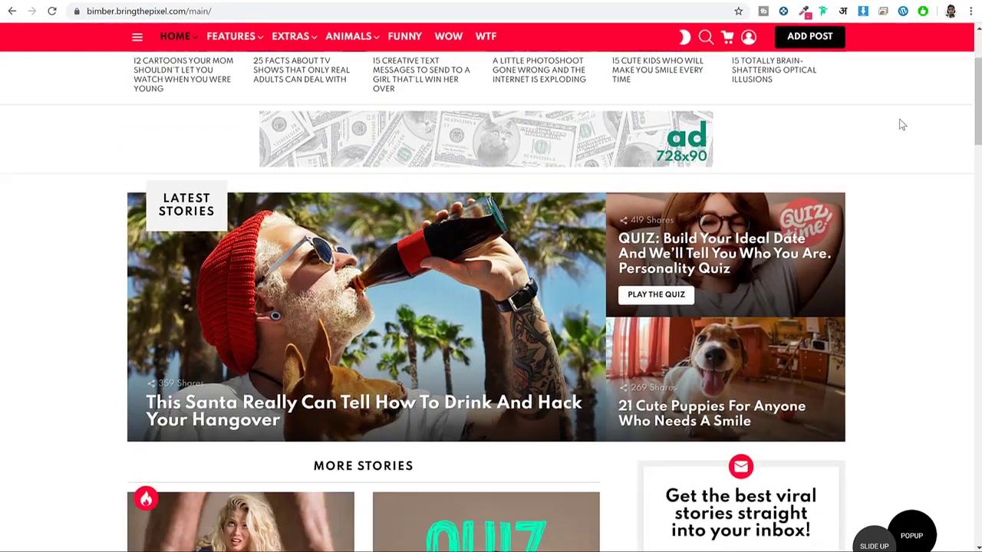
{"action": "scroll", "coordinate": [899, 119], "scroll_direction": "up", "scroll_amount": 2}
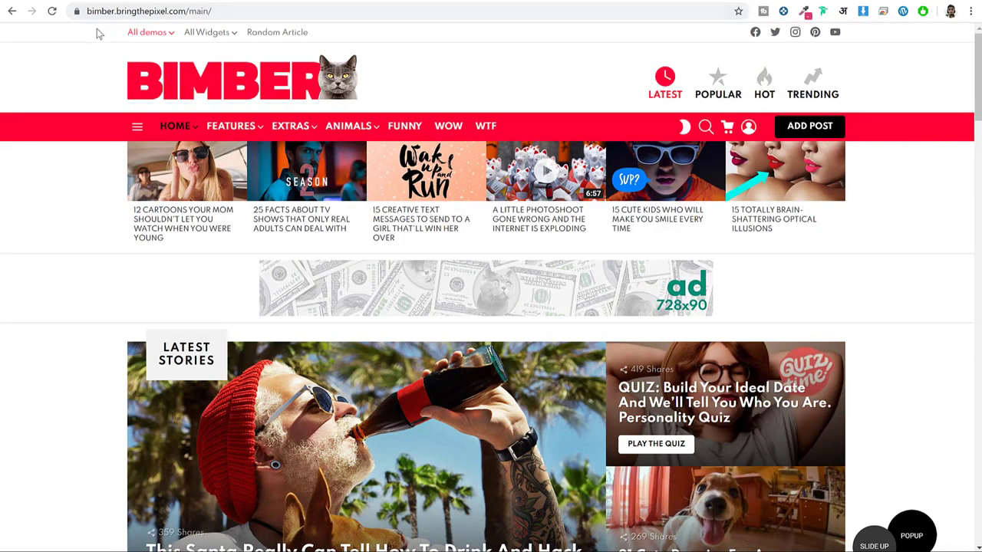
Step: View the Popular and Trending article pages
{"action": "left_click_drag", "start_coordinate": [311, 34], "coordinate": [85, 66]}
{"action": "left_click", "coordinate": [113, 85]}
{"action": "mouse_move", "coordinate": [180, 34]}
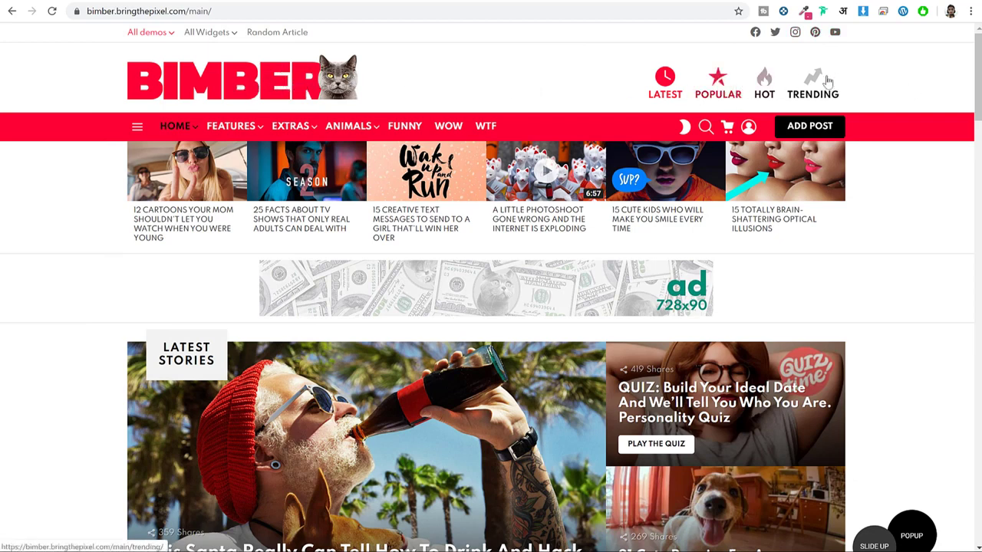
{"action": "scroll", "coordinate": [946, 180], "scroll_direction": "down", "scroll_amount": 2}
{"action": "scroll", "coordinate": [947, 179], "scroll_direction": "up", "scroll_amount": 2}
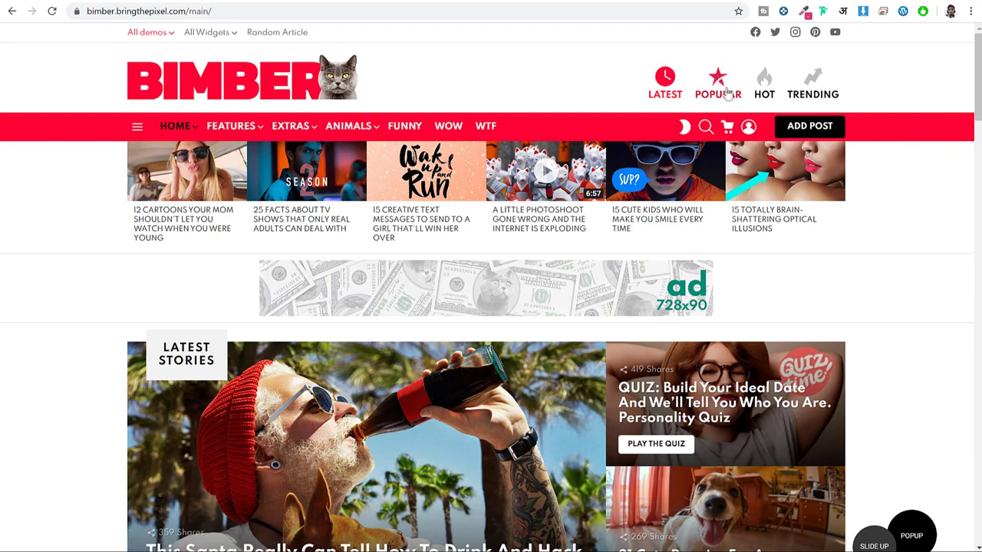
{"action": "left_click", "coordinate": [717, 83]}
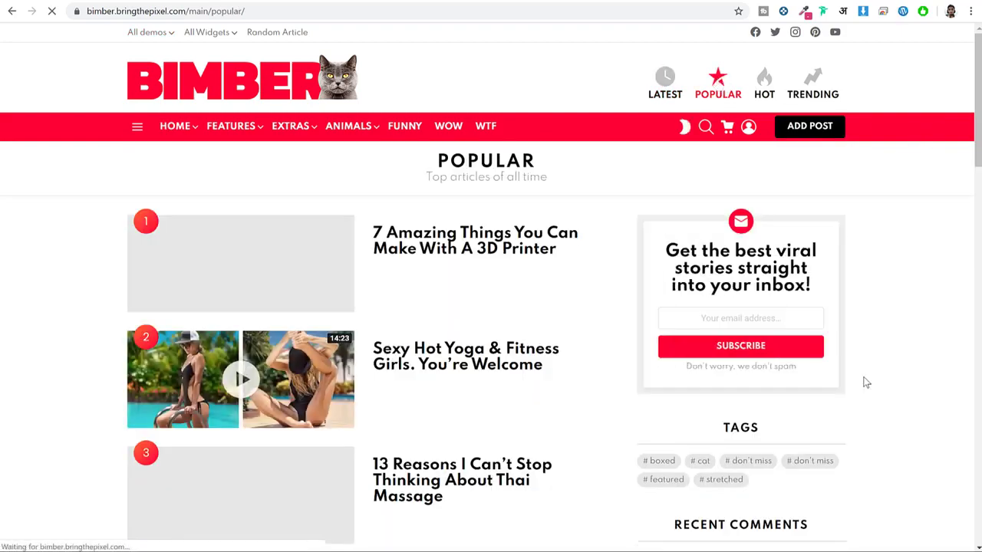
{"action": "scroll", "coordinate": [866, 381], "scroll_direction": "down", "scroll_amount": 5}
{"action": "scroll", "coordinate": [868, 383], "scroll_direction": "down", "scroll_amount": 2}
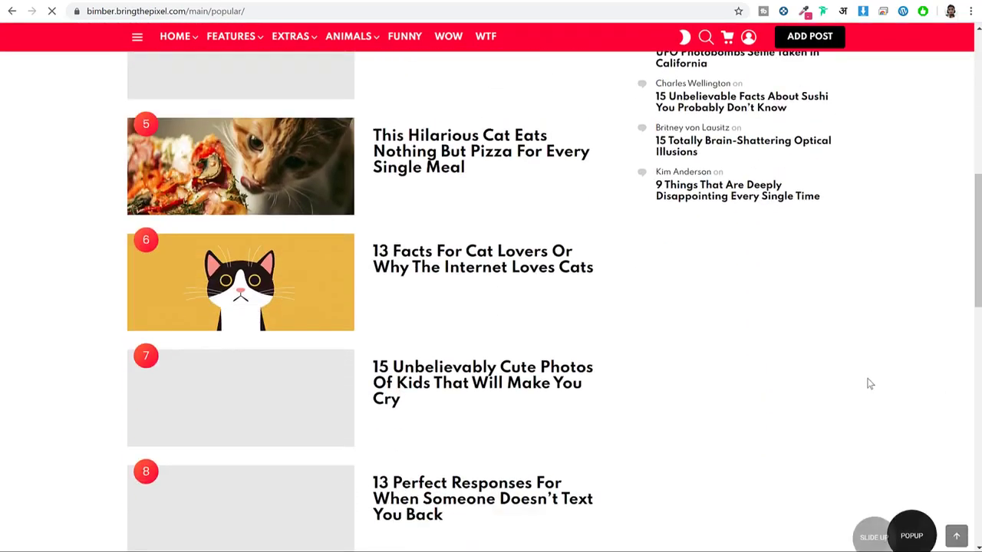
{"action": "scroll", "coordinate": [867, 384], "scroll_direction": "up", "scroll_amount": 8}
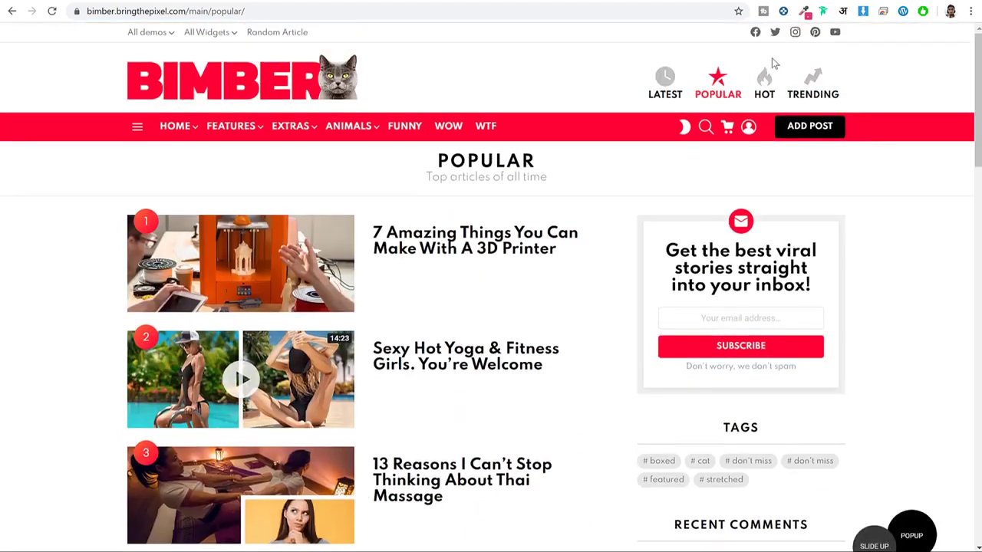
{"action": "left_click", "coordinate": [814, 84]}
{"action": "scroll", "coordinate": [555, 397], "scroll_direction": "down", "scroll_amount": 3}
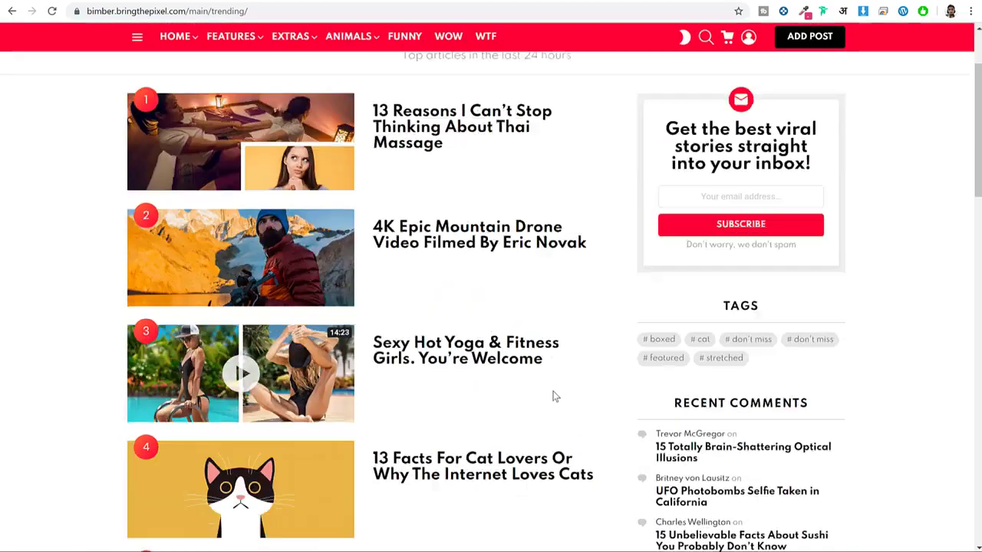
{"action": "scroll", "coordinate": [561, 407], "scroll_direction": "up", "scroll_amount": 3}
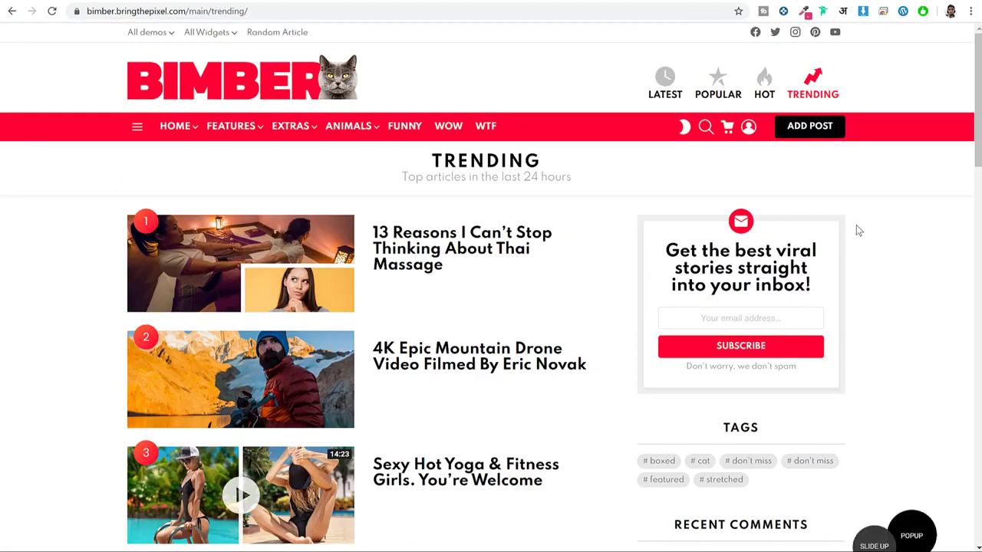
Step: Return to the demo homepage and scroll through its sections
{"action": "left_click", "coordinate": [275, 86]}
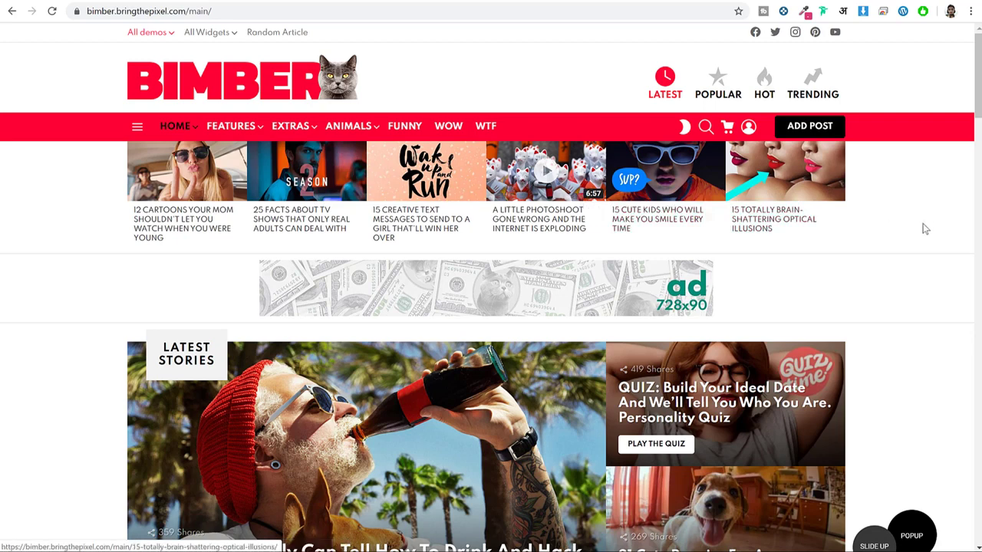
{"action": "scroll", "coordinate": [915, 236], "scroll_direction": "down", "scroll_amount": 2}
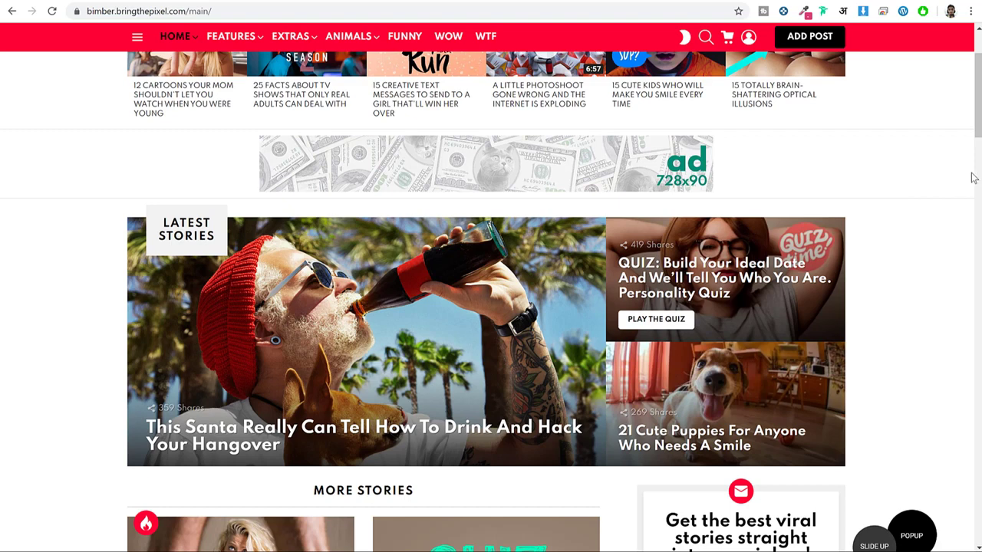
{"action": "scroll", "coordinate": [928, 234], "scroll_direction": "down", "scroll_amount": 3}
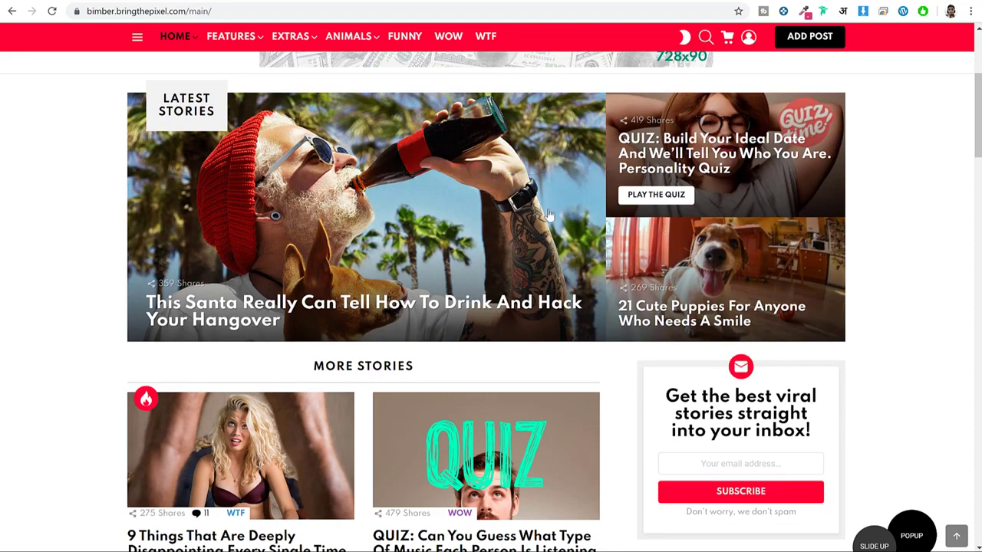
{"action": "scroll", "coordinate": [957, 244], "scroll_direction": "down", "scroll_amount": 2}
{"action": "scroll", "coordinate": [953, 239], "scroll_direction": "down", "scroll_amount": 10}
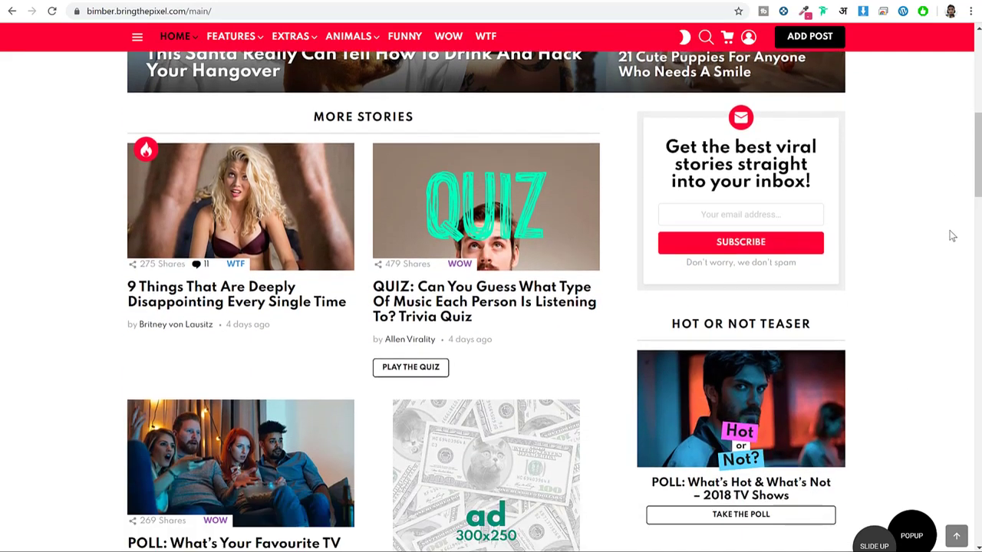
{"action": "scroll", "coordinate": [539, 244], "scroll_direction": "up", "scroll_amount": 6}
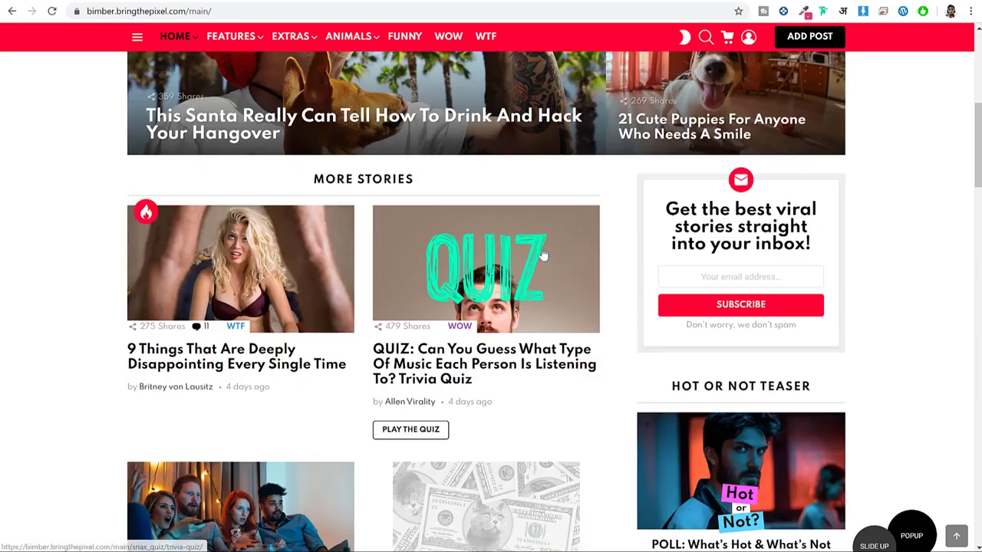
{"action": "scroll", "coordinate": [418, 234], "scroll_direction": "down", "scroll_amount": 2}
{"action": "scroll", "coordinate": [410, 302], "scroll_direction": "down", "scroll_amount": 2}
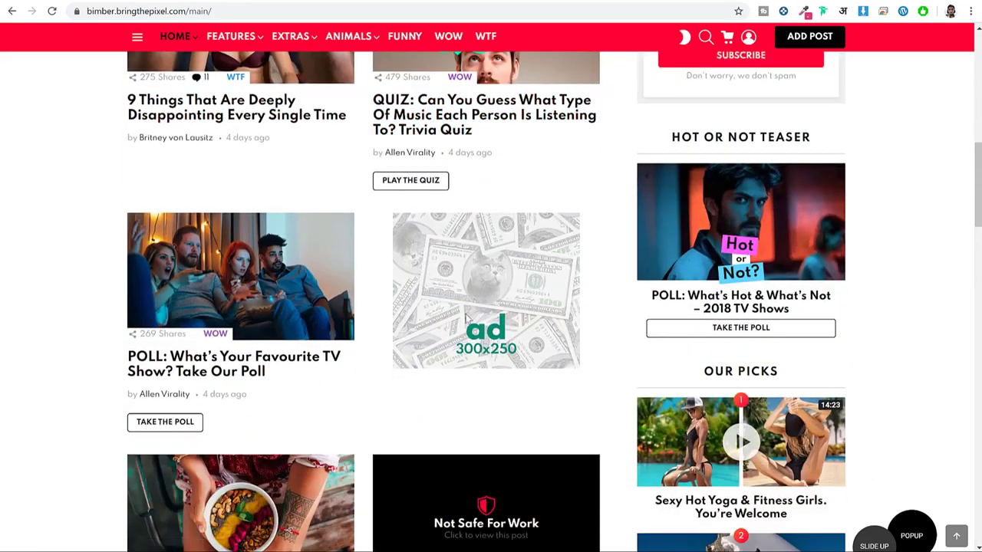
{"action": "scroll", "coordinate": [482, 338], "scroll_direction": "down", "scroll_amount": 5}
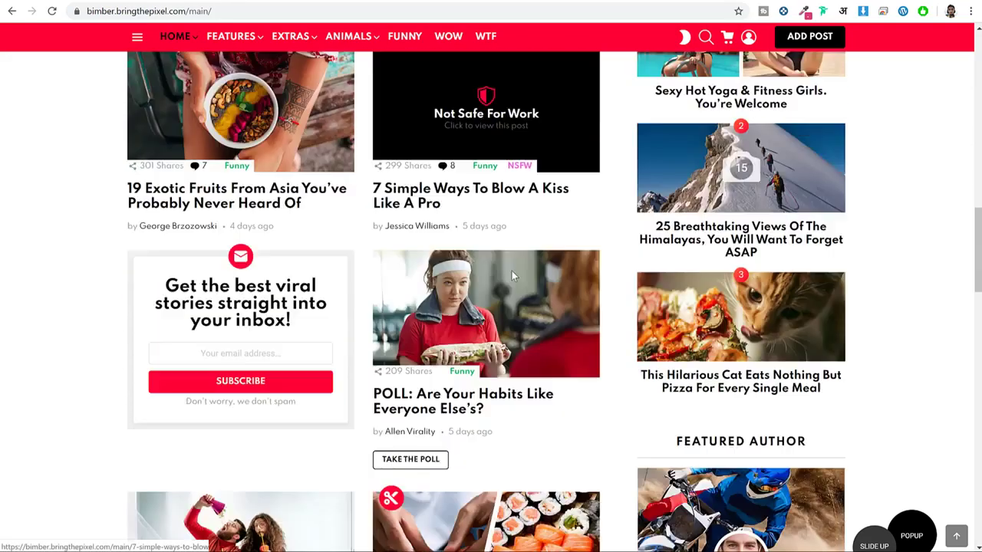
{"action": "scroll", "coordinate": [538, 197], "scroll_direction": "up", "scroll_amount": 2}
{"action": "scroll", "coordinate": [537, 197], "scroll_direction": "down", "scroll_amount": 2}
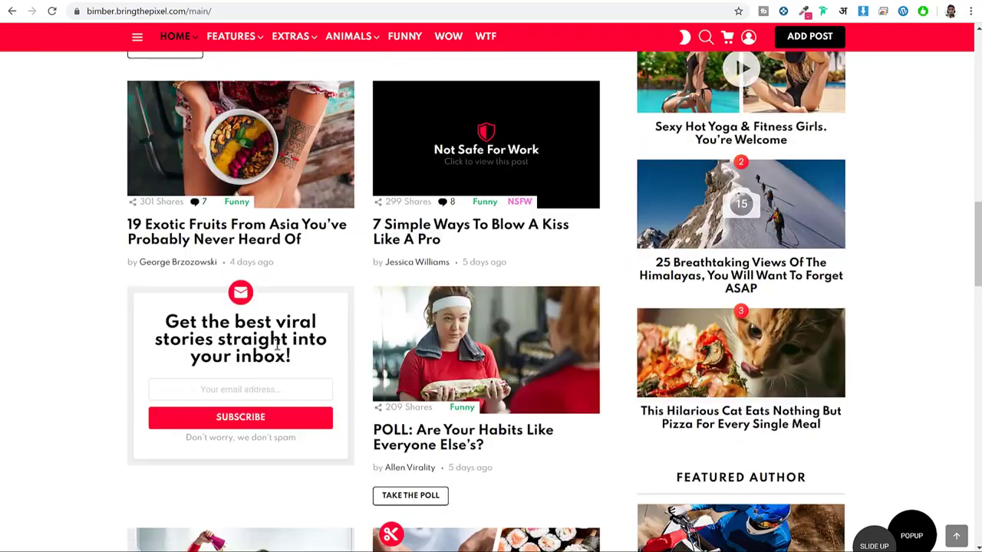
{"action": "scroll", "coordinate": [451, 328], "scroll_direction": "down", "scroll_amount": 3}
{"action": "scroll", "coordinate": [460, 324], "scroll_direction": "down", "scroll_amount": 10}
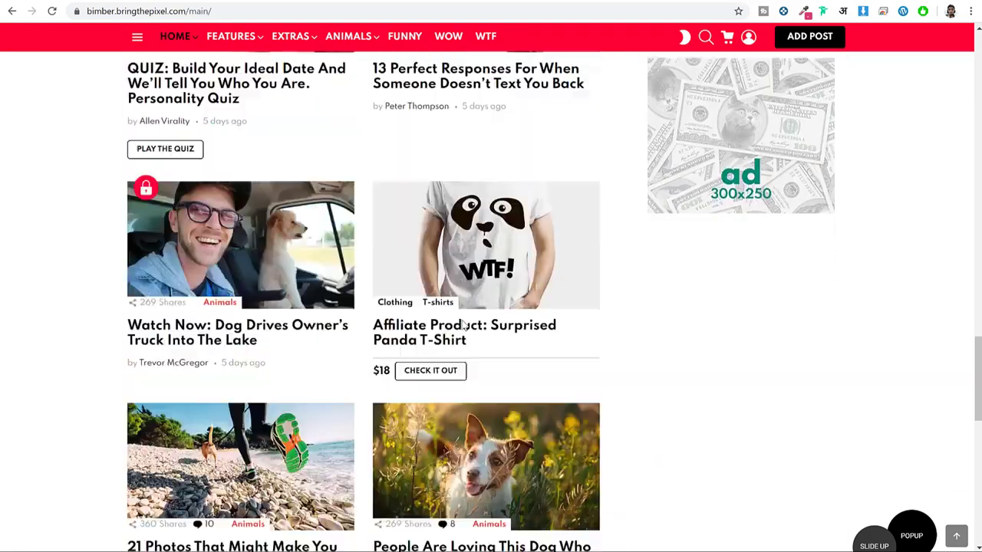
{"action": "scroll", "coordinate": [741, 291], "scroll_direction": "up", "scroll_amount": 5}
{"action": "scroll", "coordinate": [741, 291], "scroll_direction": "up", "scroll_amount": 8}
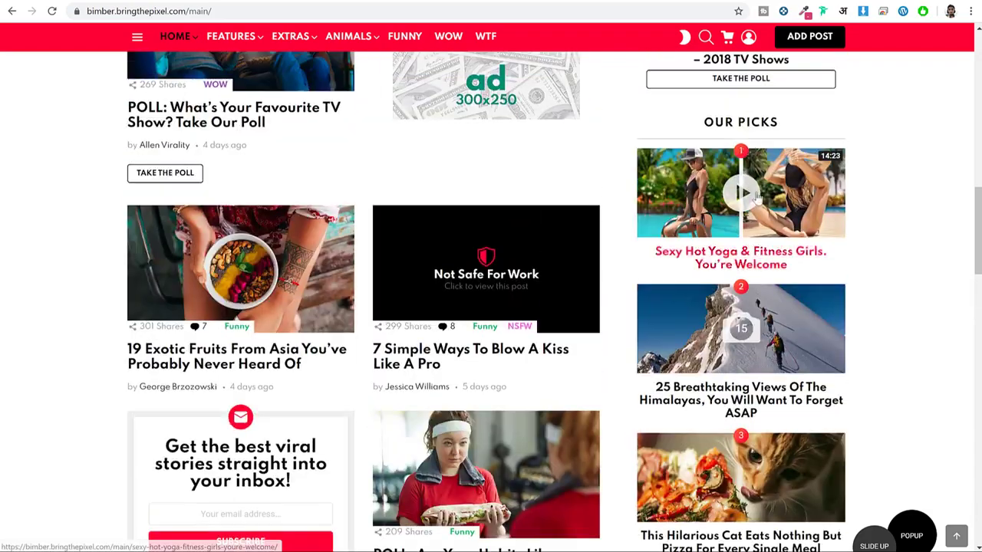
{"action": "scroll", "coordinate": [779, 306], "scroll_direction": "up", "scroll_amount": 4}
{"action": "scroll", "coordinate": [779, 306], "scroll_direction": "down", "scroll_amount": 10}
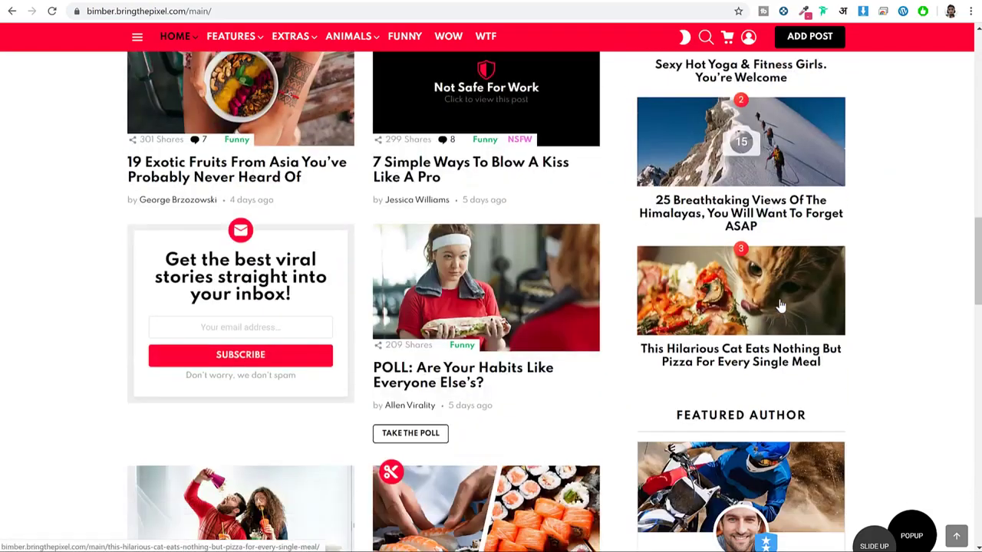
{"action": "scroll", "coordinate": [781, 305], "scroll_direction": "down", "scroll_amount": 4}
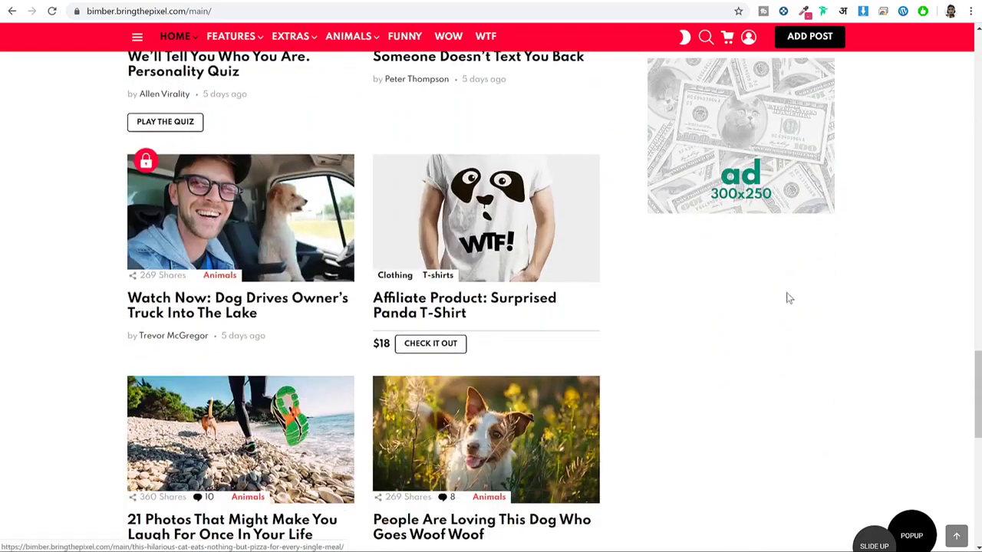
{"action": "scroll", "coordinate": [780, 268], "scroll_direction": "down", "scroll_amount": 1}
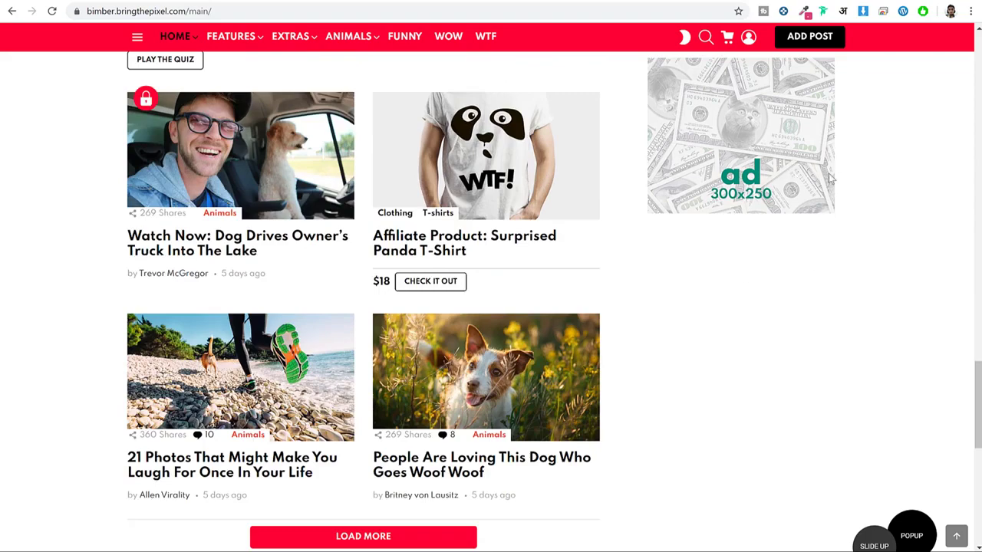
{"action": "scroll", "coordinate": [830, 178], "scroll_direction": "up", "scroll_amount": 3}
{"action": "scroll", "coordinate": [770, 228], "scroll_direction": "down", "scroll_amount": 1}
{"action": "scroll", "coordinate": [807, 280], "scroll_direction": "down", "scroll_amount": 2}
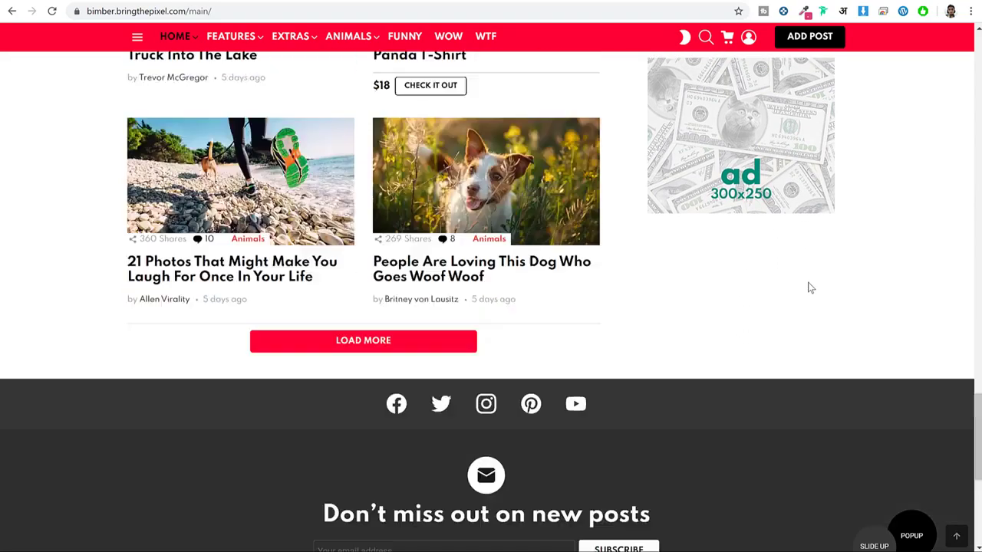
{"action": "scroll", "coordinate": [808, 292], "scroll_direction": "up", "scroll_amount": 3}
{"action": "scroll", "coordinate": [811, 294], "scroll_direction": "down", "scroll_amount": 4}
{"action": "scroll", "coordinate": [811, 294], "scroll_direction": "up", "scroll_amount": 3}
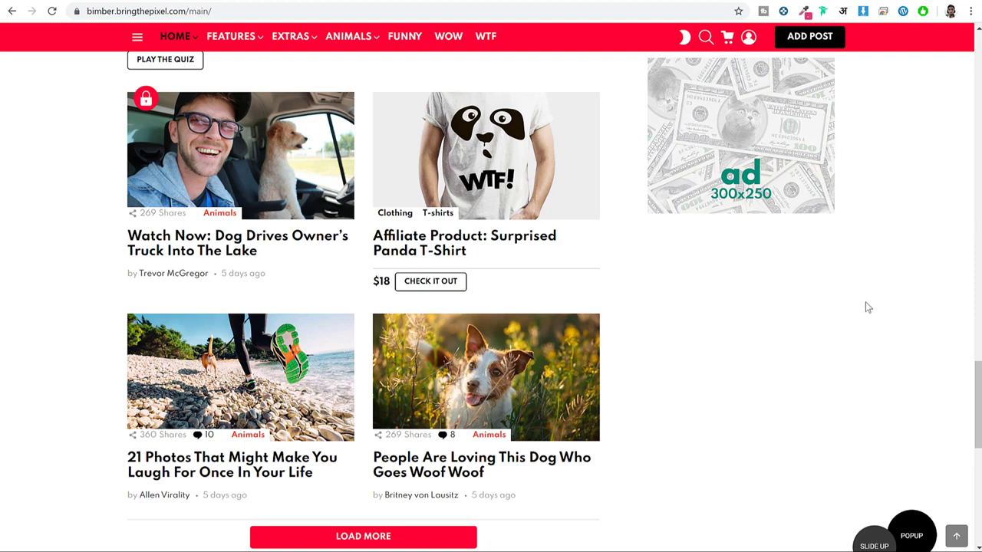
{"action": "scroll", "coordinate": [866, 307], "scroll_direction": "down", "scroll_amount": 7}
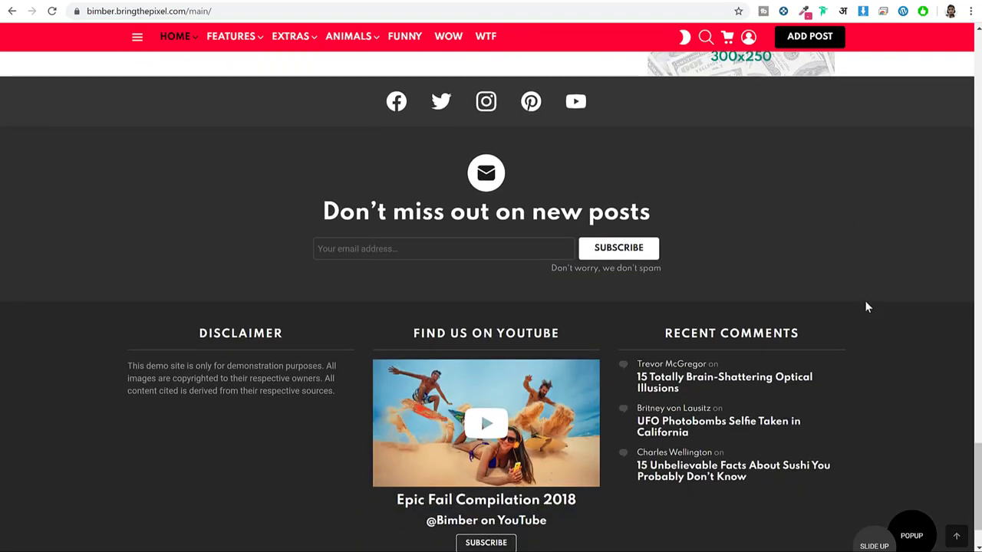
{"action": "scroll", "coordinate": [880, 299], "scroll_direction": "down", "scroll_amount": 1}
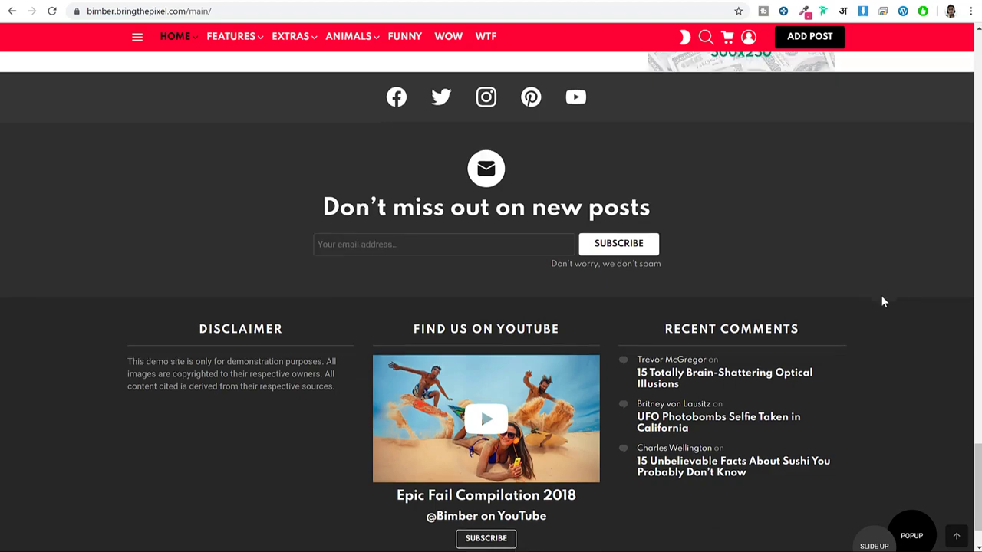
{"action": "scroll", "coordinate": [883, 295], "scroll_direction": "up", "scroll_amount": 3}
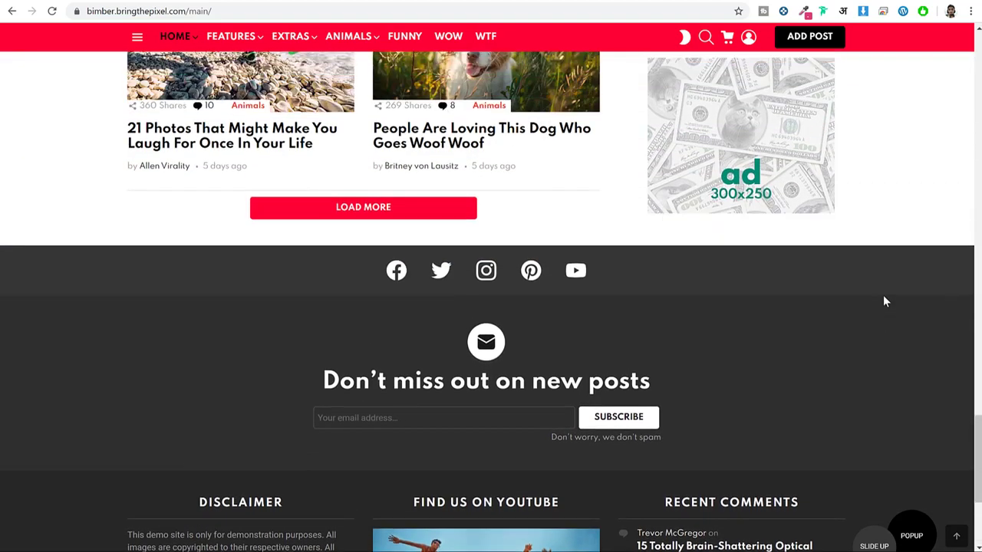
Step: Preview and dismiss the newsletter popup and the slide-up newsletter panel
{"action": "left_click", "coordinate": [917, 539]}
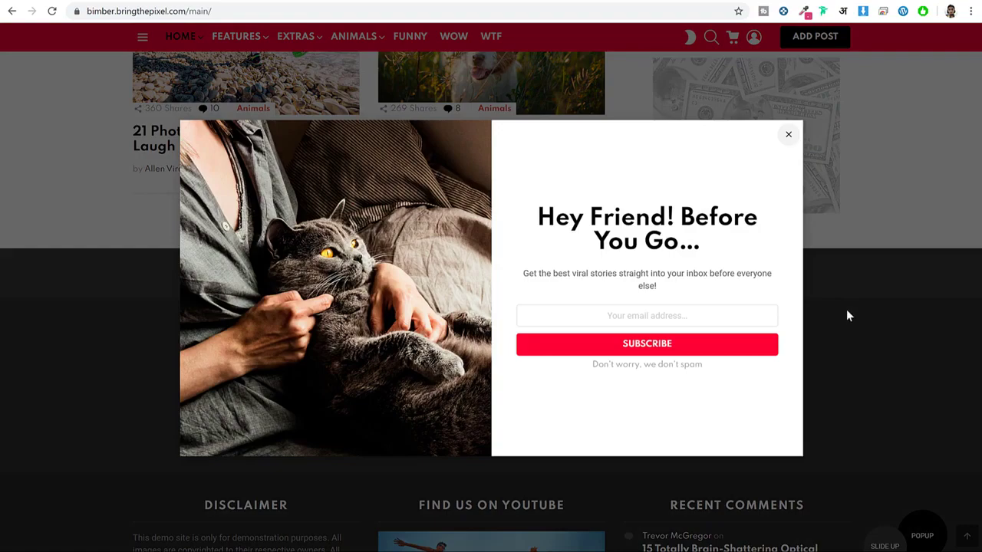
{"action": "left_click", "coordinate": [788, 134]}
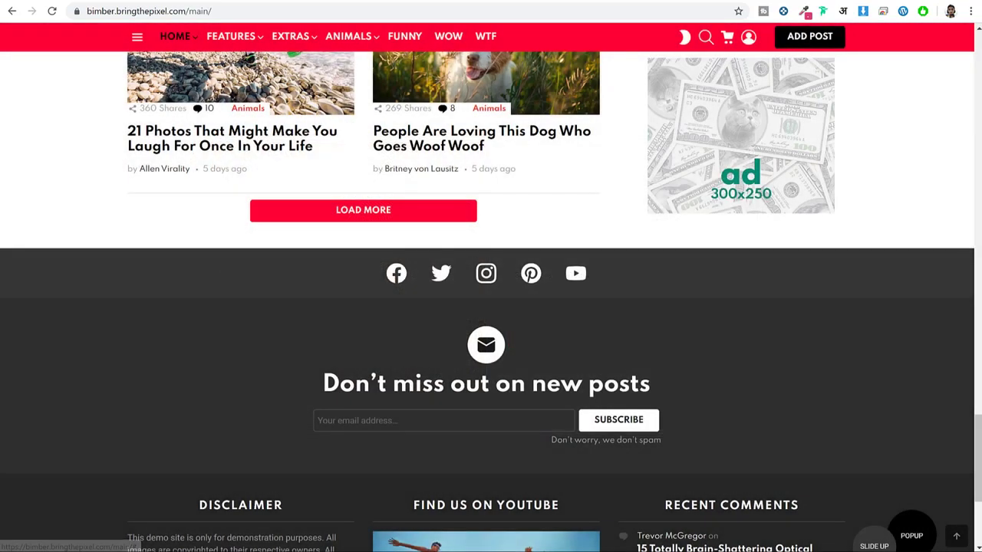
{"action": "left_click", "coordinate": [874, 547]}
{"action": "scroll", "coordinate": [865, 307], "scroll_direction": "down", "scroll_amount": 2}
{"action": "scroll", "coordinate": [872, 341], "scroll_direction": "up", "scroll_amount": 5}
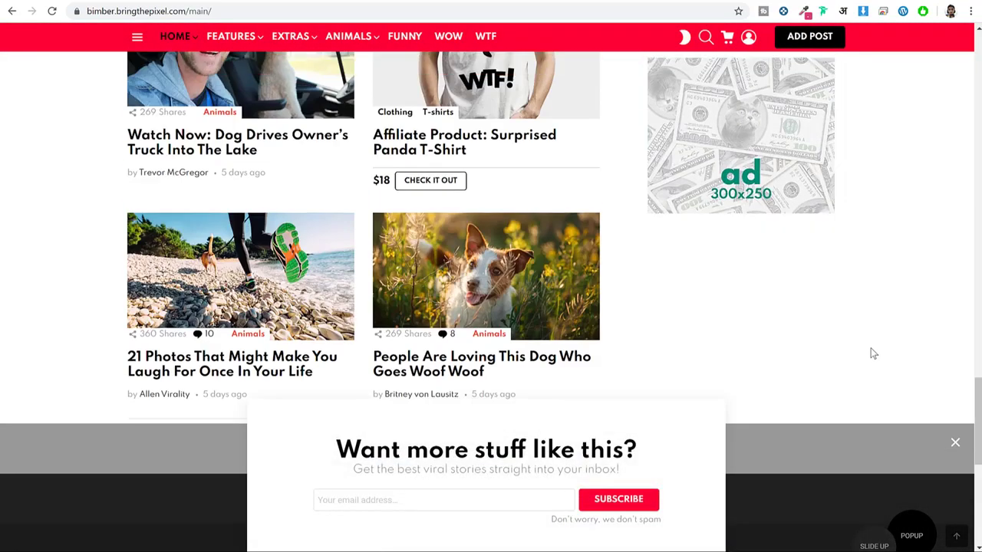
{"action": "scroll", "coordinate": [872, 354], "scroll_direction": "up", "scroll_amount": 4}
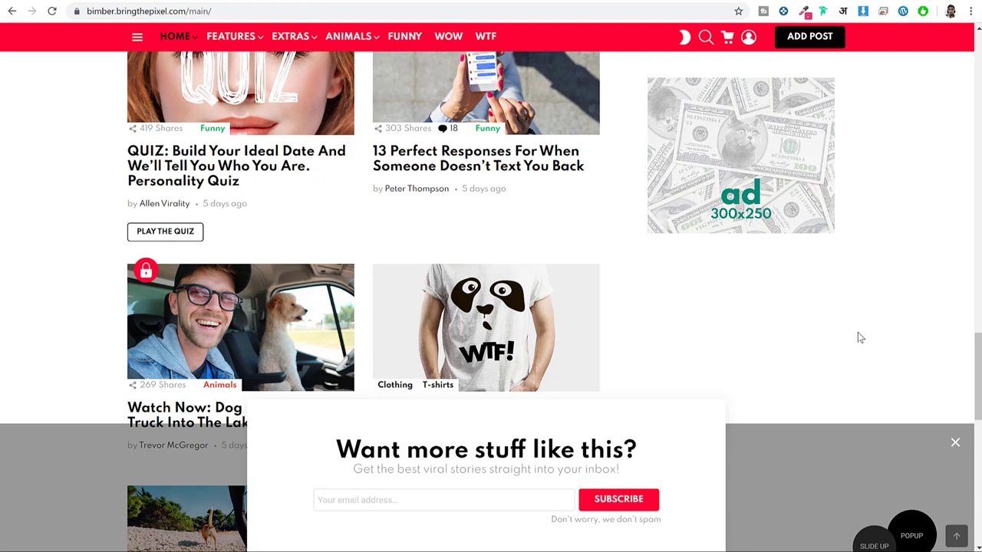
{"action": "left_click", "coordinate": [958, 447]}
Step: Open the Santa hangover story from Latest Stories and scroll to its header
{"action": "left_click_drag", "start_coordinate": [978, 399], "coordinate": [979, 172]}
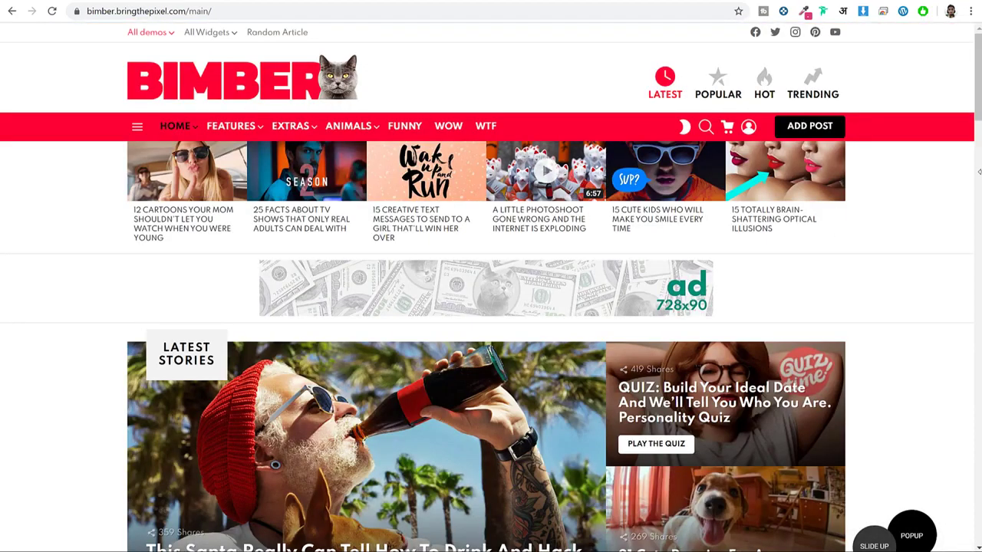
{"action": "scroll", "coordinate": [938, 234], "scroll_direction": "down", "scroll_amount": 4}
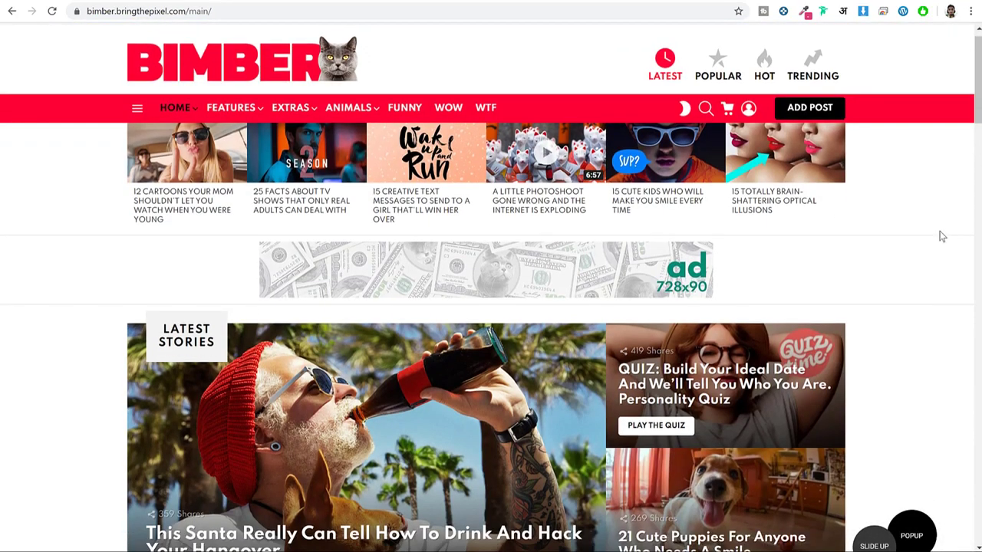
{"action": "scroll", "coordinate": [945, 230], "scroll_direction": "down", "scroll_amount": 2}
{"action": "scroll", "coordinate": [947, 216], "scroll_direction": "up", "scroll_amount": 3}
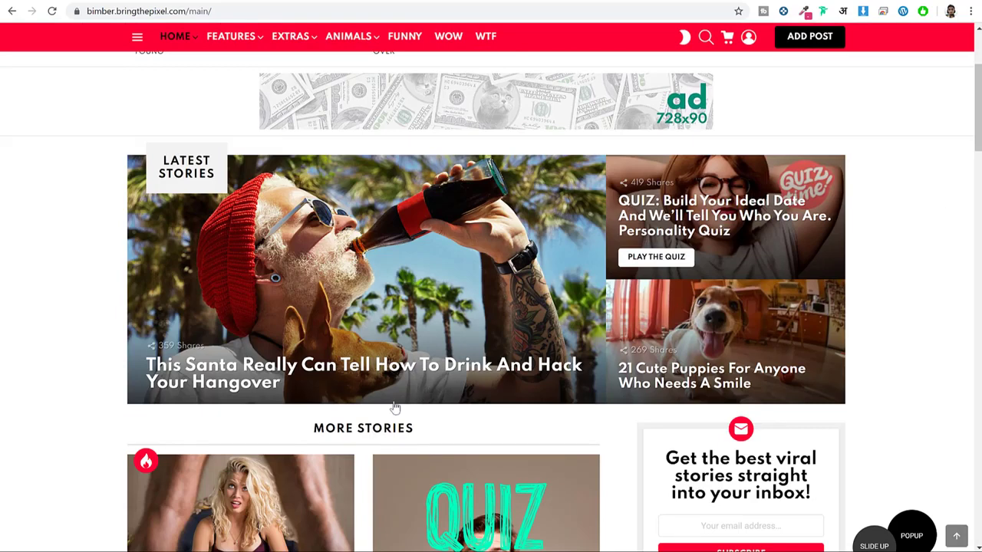
{"action": "left_click", "coordinate": [388, 364]}
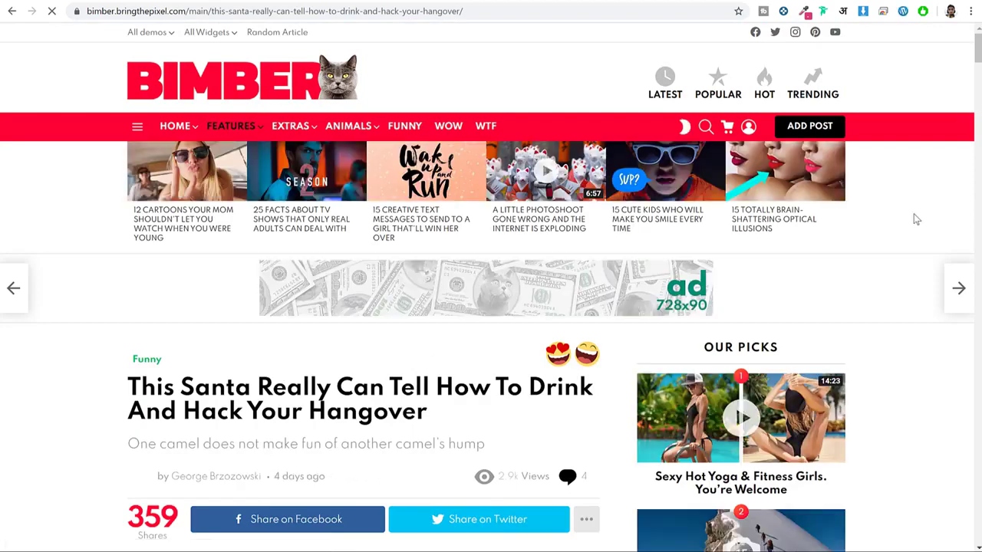
{"action": "scroll", "coordinate": [901, 194], "scroll_direction": "down", "scroll_amount": 2}
{"action": "scroll", "coordinate": [902, 199], "scroll_direction": "up", "scroll_amount": 2}
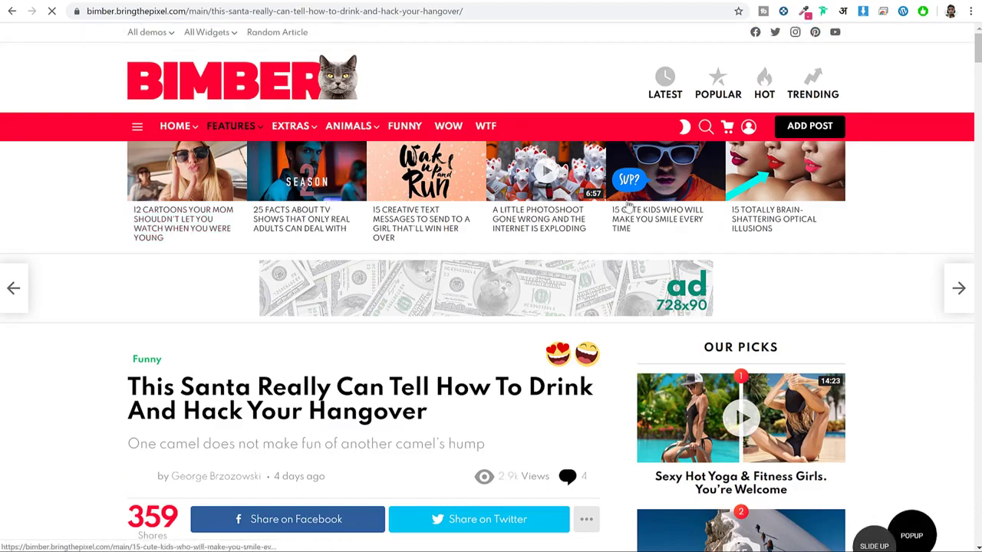
{"action": "scroll", "coordinate": [859, 300], "scroll_direction": "down", "scroll_amount": 2}
{"action": "scroll", "coordinate": [859, 301], "scroll_direction": "down", "scroll_amount": 2}
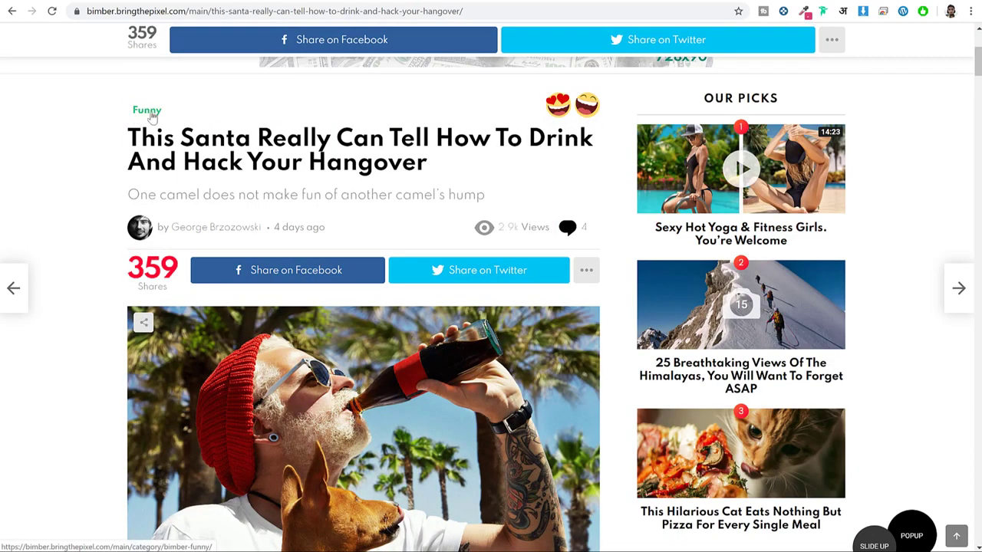
Step: Highlight the title, subtitle, '4 days ago' date, 2.9k views and 359 share count
{"action": "left_click_drag", "start_coordinate": [128, 138], "coordinate": [429, 163]}
{"action": "left_click", "coordinate": [503, 125]}
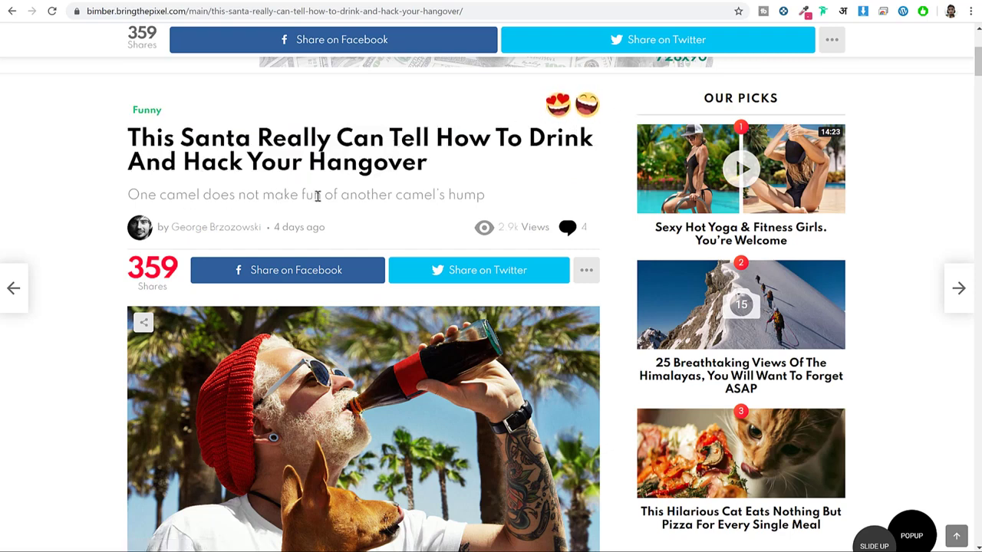
{"action": "triple_click", "coordinate": [271, 195]}
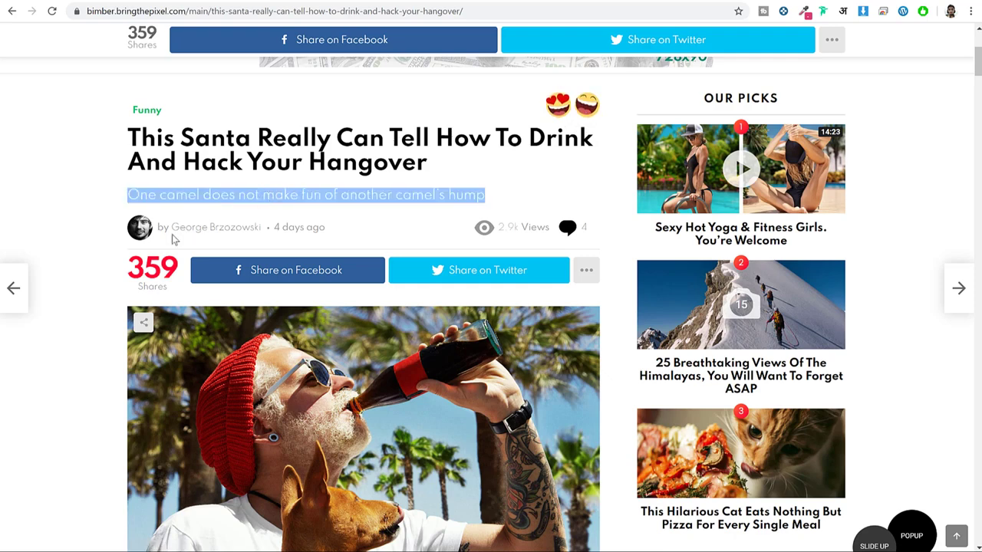
{"action": "left_click_drag", "start_coordinate": [352, 227], "coordinate": [273, 229]}
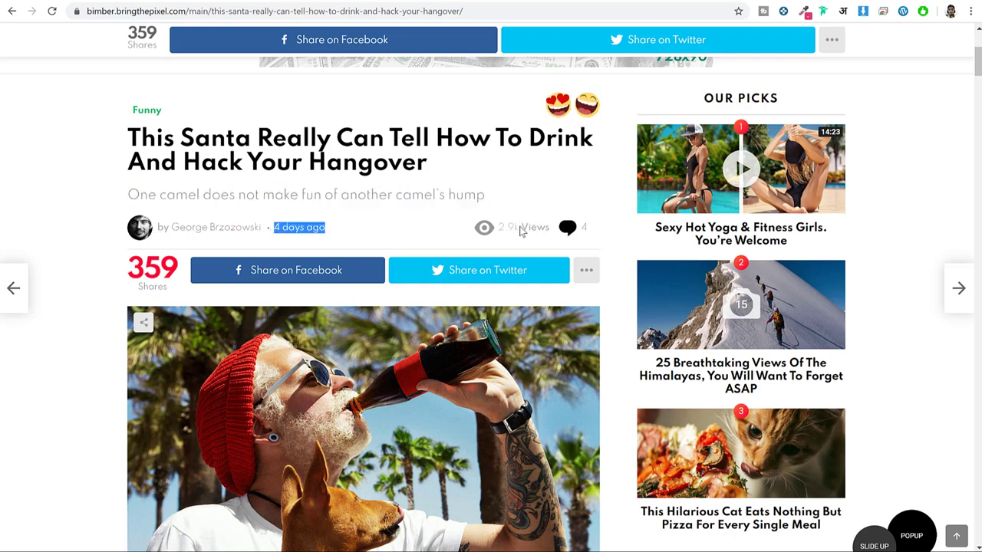
{"action": "left_click_drag", "start_coordinate": [520, 230], "coordinate": [499, 230]}
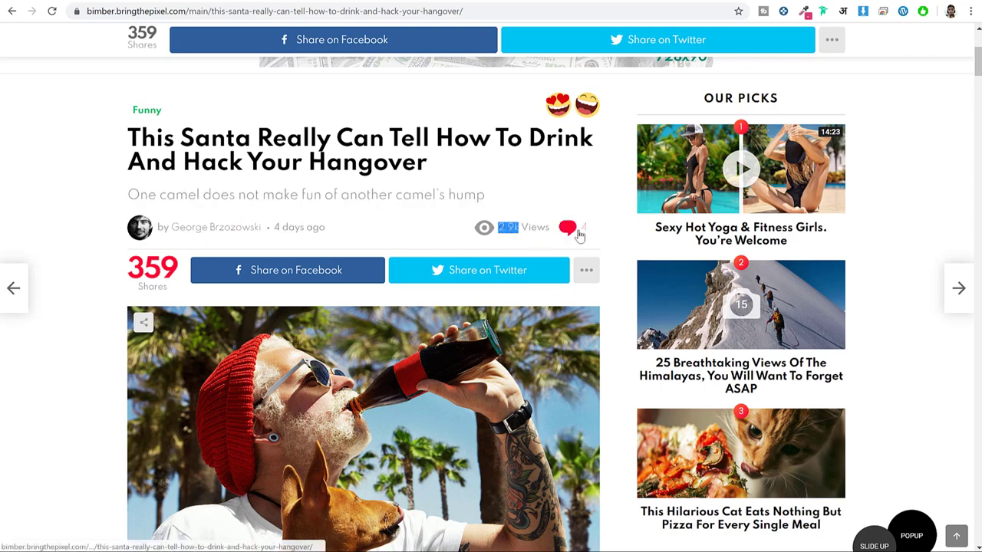
{"action": "left_click", "coordinate": [525, 205]}
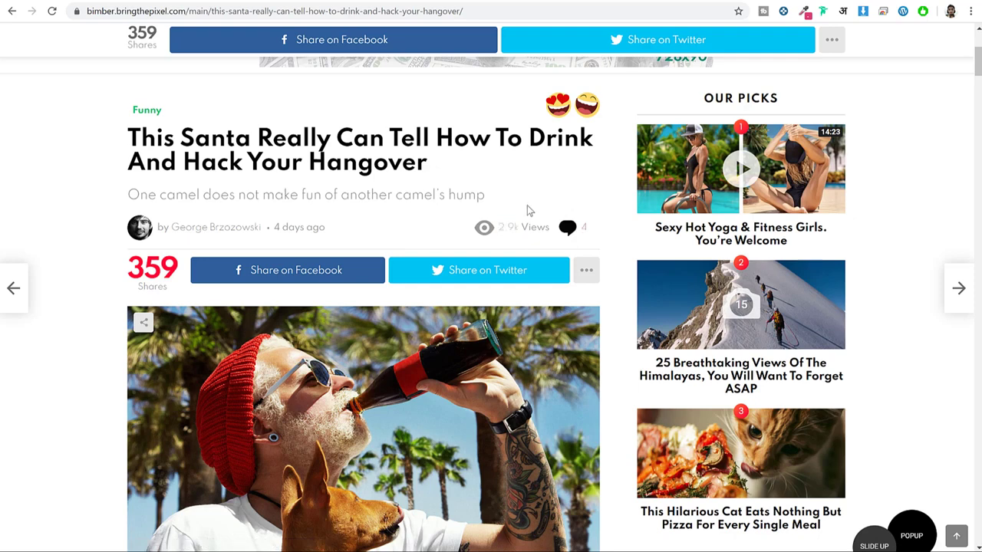
{"action": "left_click_drag", "start_coordinate": [127, 276], "coordinate": [157, 270]}
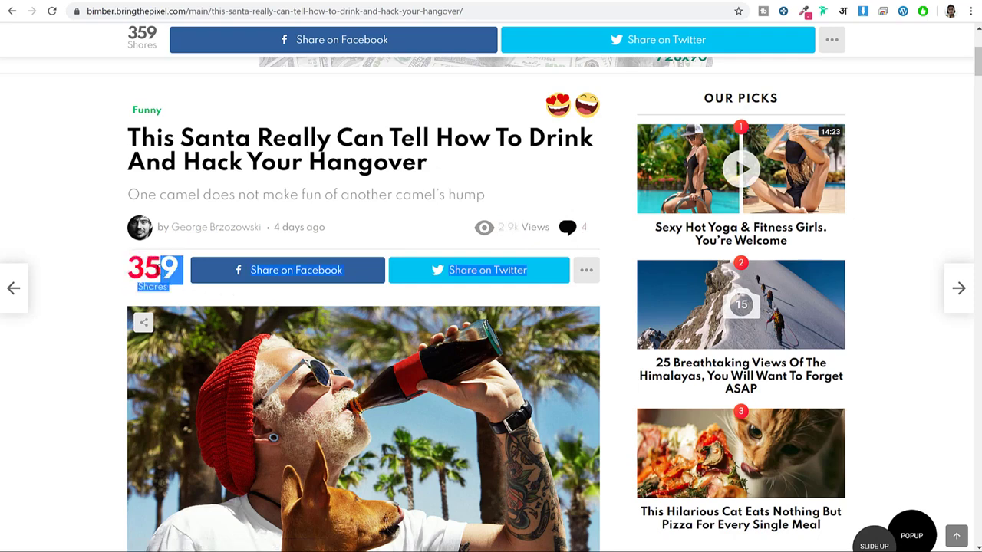
{"action": "left_click", "coordinate": [156, 270]}
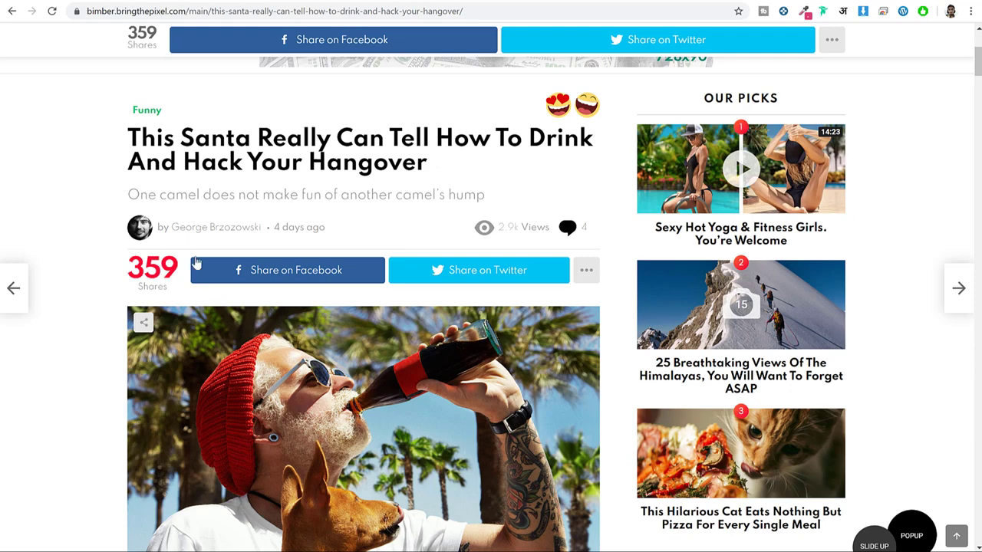
{"action": "double_click", "coordinate": [143, 275]}
{"action": "left_click", "coordinate": [135, 273]}
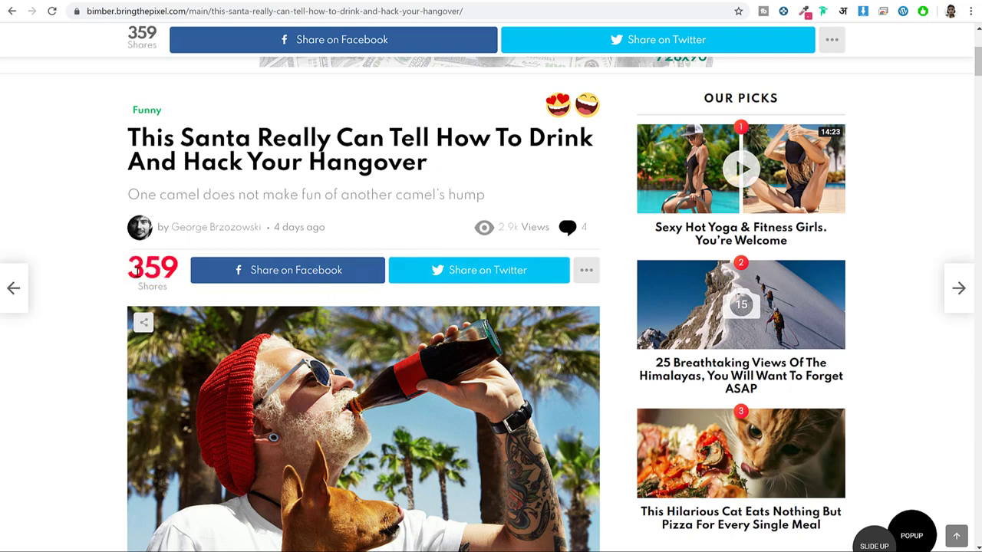
{"action": "double_click", "coordinate": [503, 227]}
{"action": "scroll", "coordinate": [953, 184], "scroll_direction": "down", "scroll_amount": 3}
{"action": "mouse_move", "coordinate": [173, 311]}
{"action": "scroll", "coordinate": [349, 300], "scroll_direction": "up", "scroll_amount": 5}
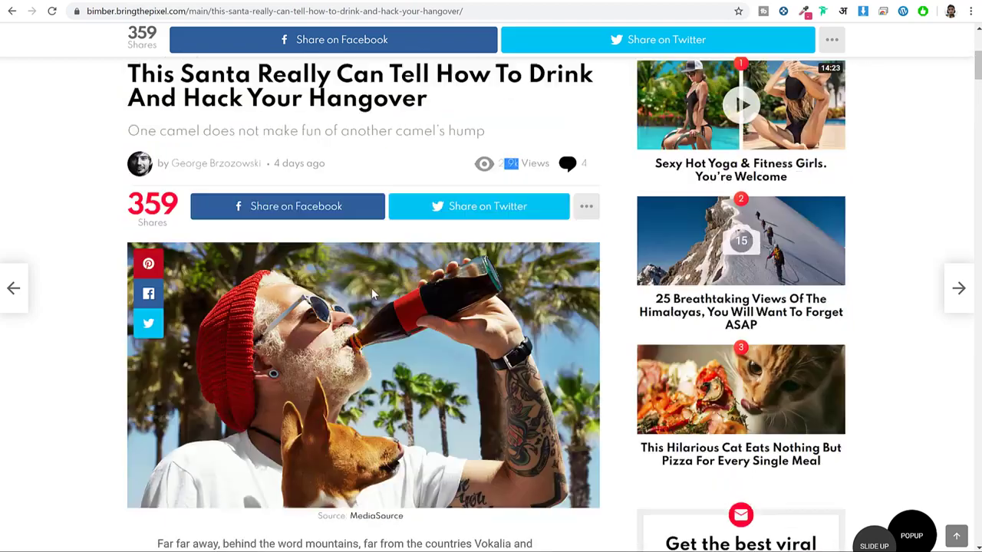
{"action": "scroll", "coordinate": [880, 145], "scroll_direction": "down", "scroll_amount": 5}
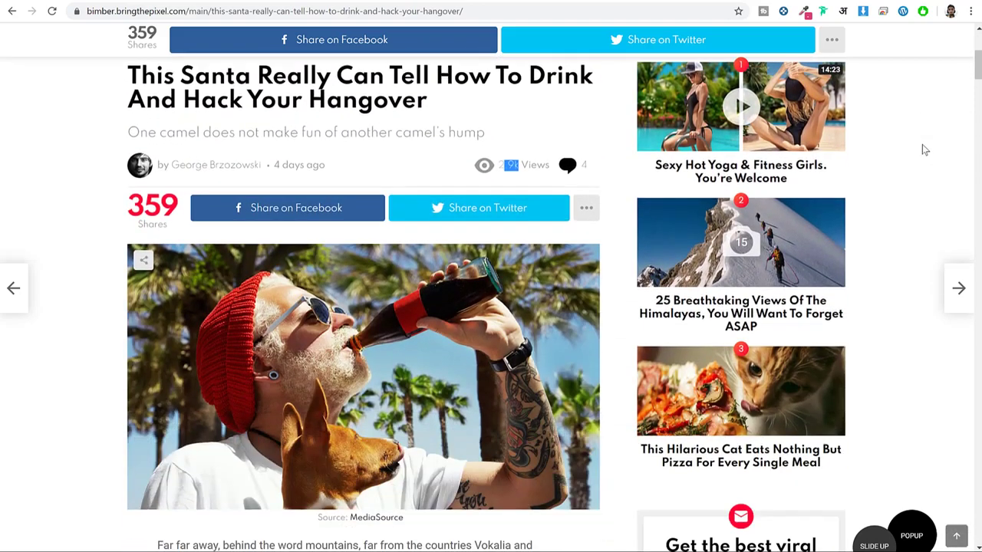
{"action": "scroll", "coordinate": [943, 136], "scroll_direction": "up", "scroll_amount": 2}
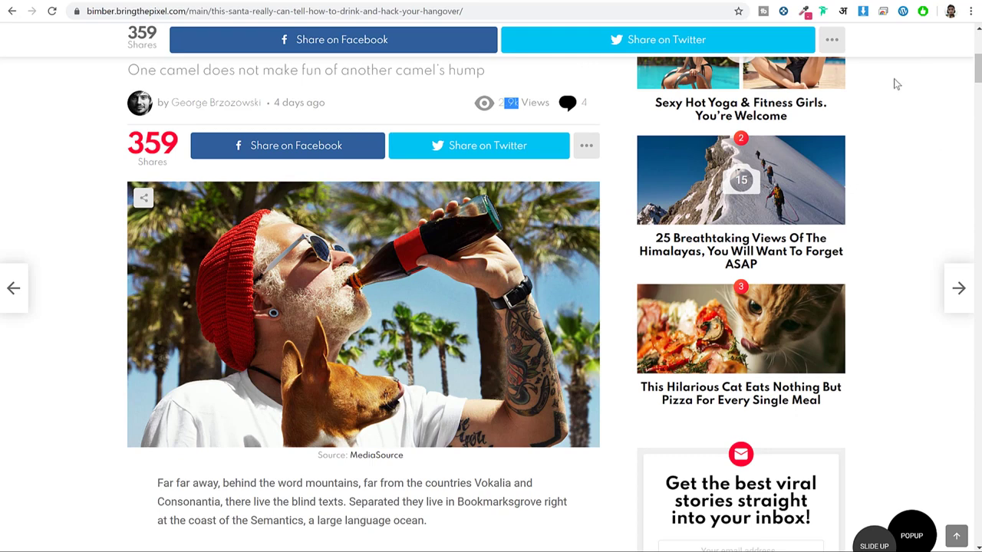
{"action": "scroll", "coordinate": [651, 267], "scroll_direction": "up", "scroll_amount": 3}
{"action": "scroll", "coordinate": [651, 268], "scroll_direction": "down", "scroll_amount": 2}
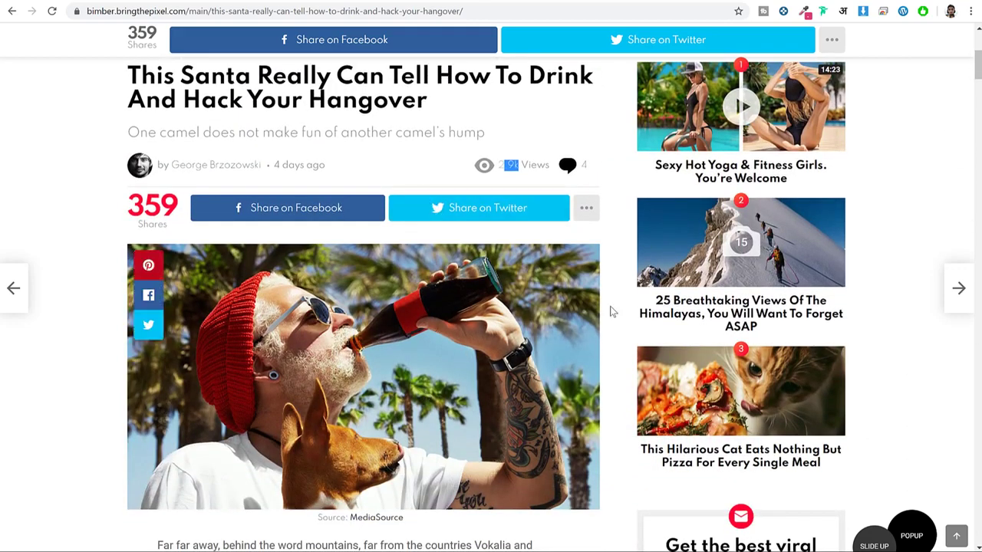
{"action": "scroll", "coordinate": [611, 310], "scroll_direction": "down", "scroll_amount": 1}
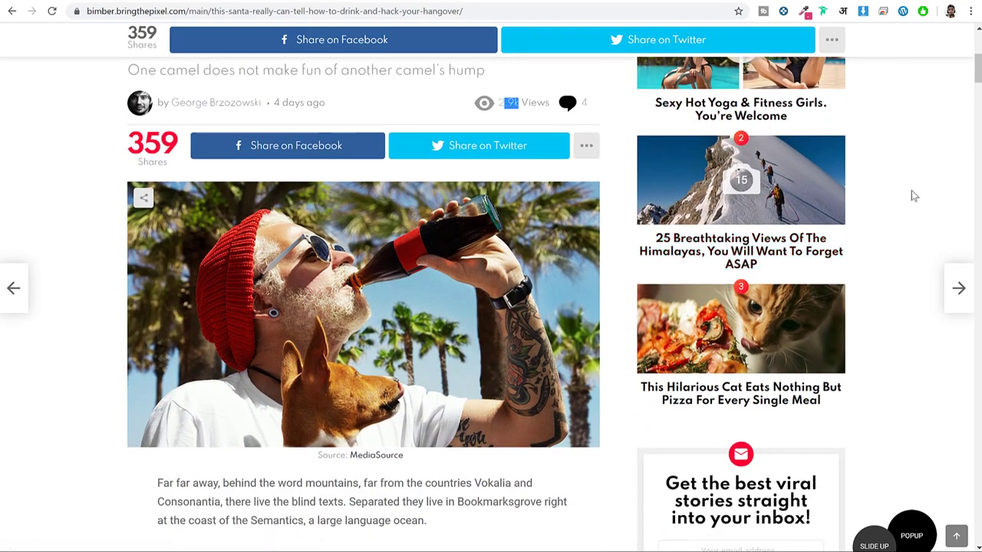
{"action": "scroll", "coordinate": [913, 193], "scroll_direction": "down", "scroll_amount": 2}
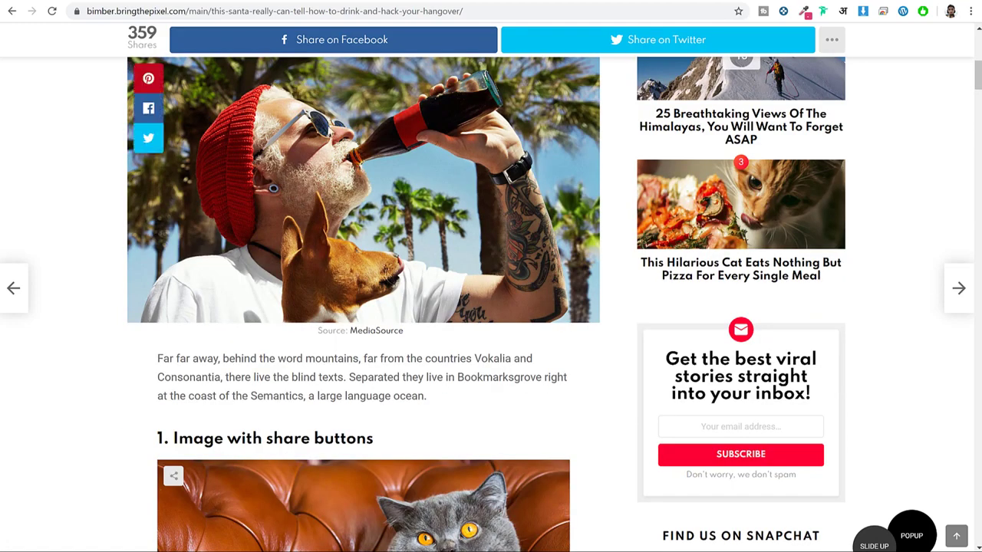
{"action": "scroll", "coordinate": [303, 310], "scroll_direction": "down", "scroll_amount": 2}
{"action": "scroll", "coordinate": [272, 248], "scroll_direction": "down", "scroll_amount": 2}
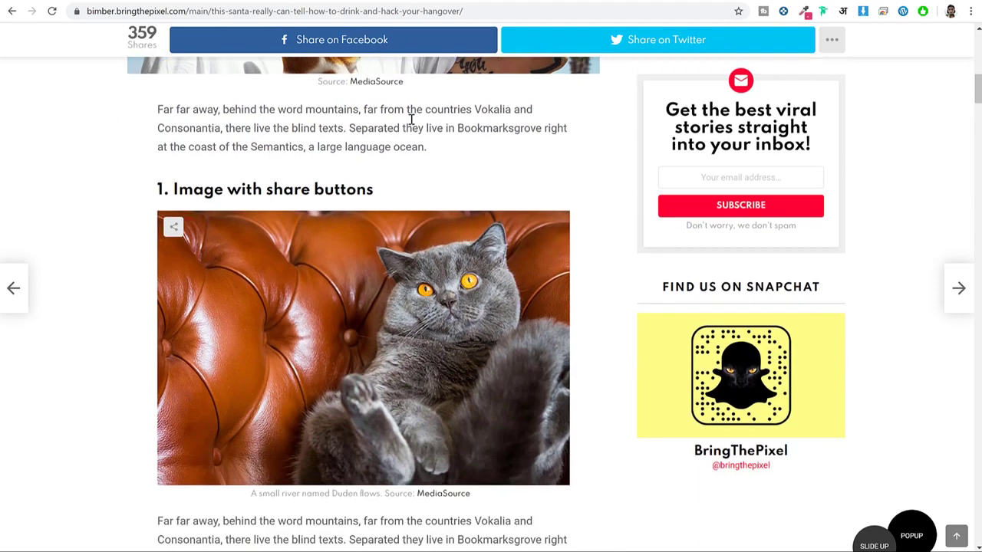
{"action": "scroll", "coordinate": [451, 253], "scroll_direction": "down", "scroll_amount": 9}
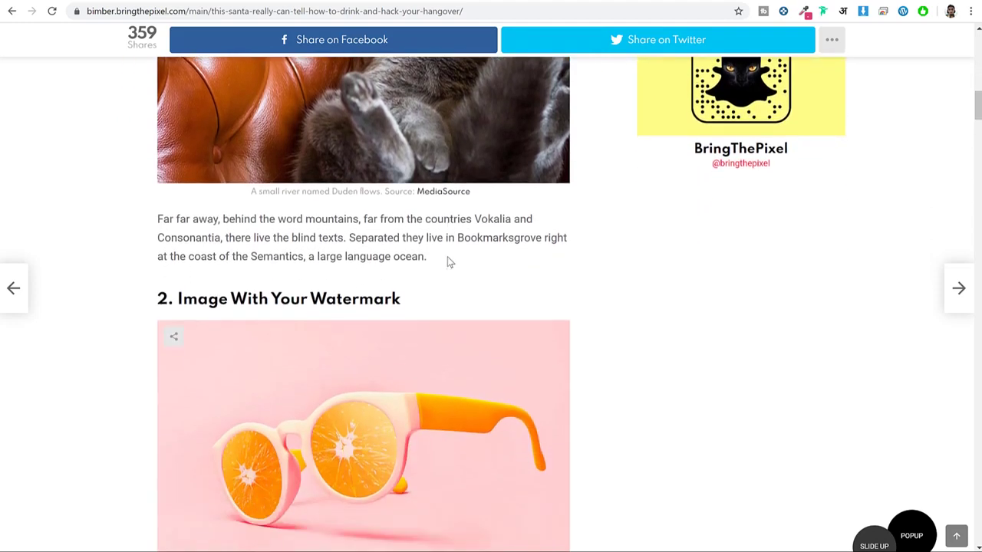
{"action": "scroll", "coordinate": [452, 258], "scroll_direction": "down", "scroll_amount": 5}
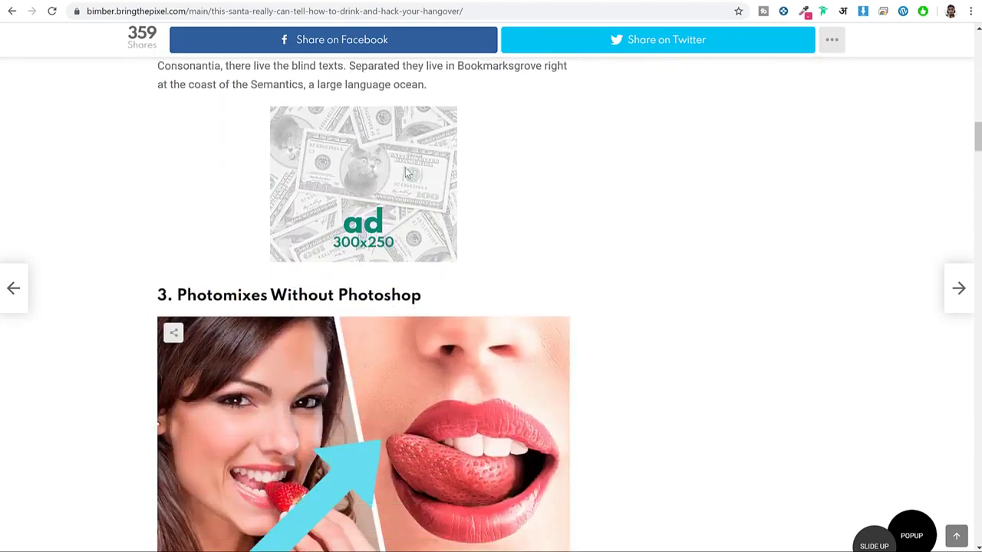
{"action": "scroll", "coordinate": [653, 237], "scroll_direction": "down", "scroll_amount": 9}
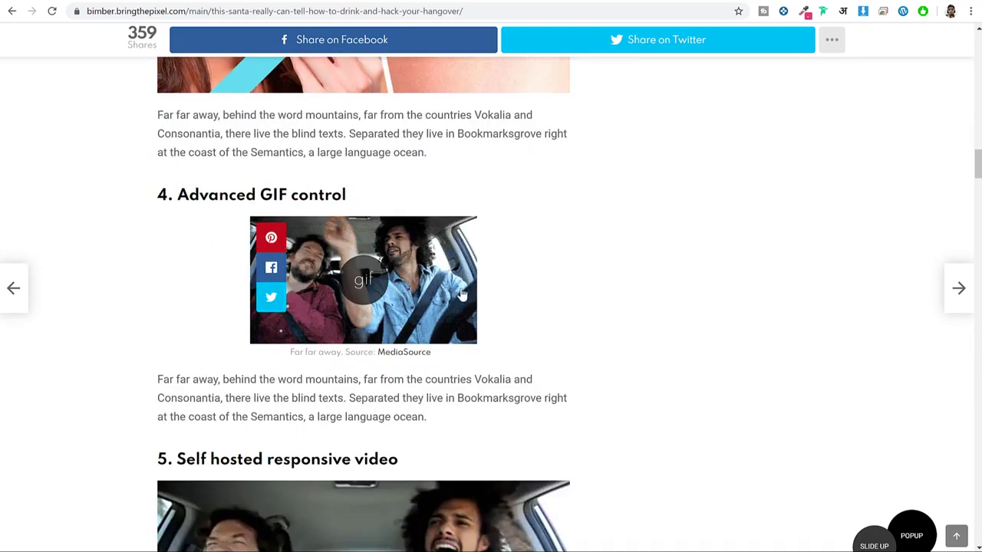
{"action": "scroll", "coordinate": [361, 291], "scroll_direction": "down", "scroll_amount": 5}
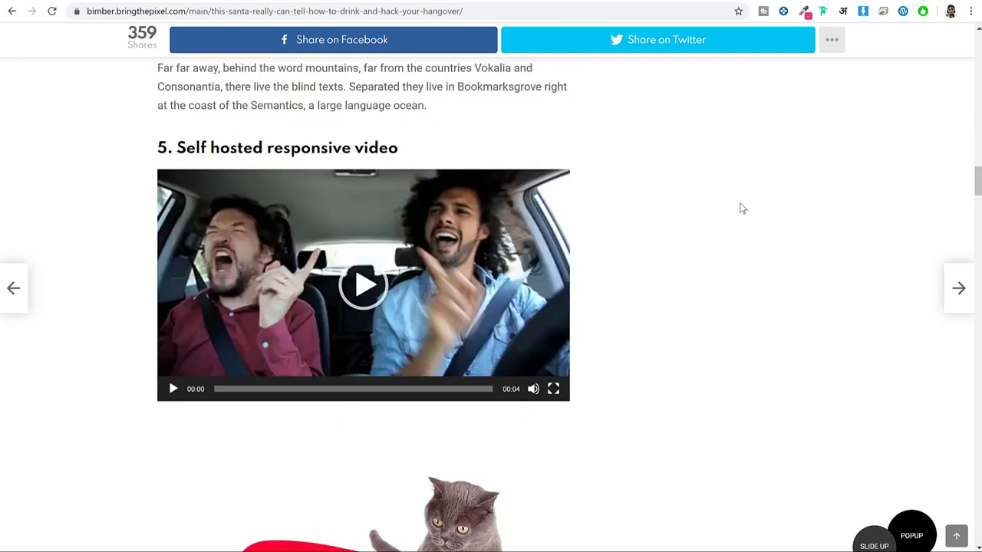
{"action": "scroll", "coordinate": [741, 223], "scroll_direction": "down", "scroll_amount": 9}
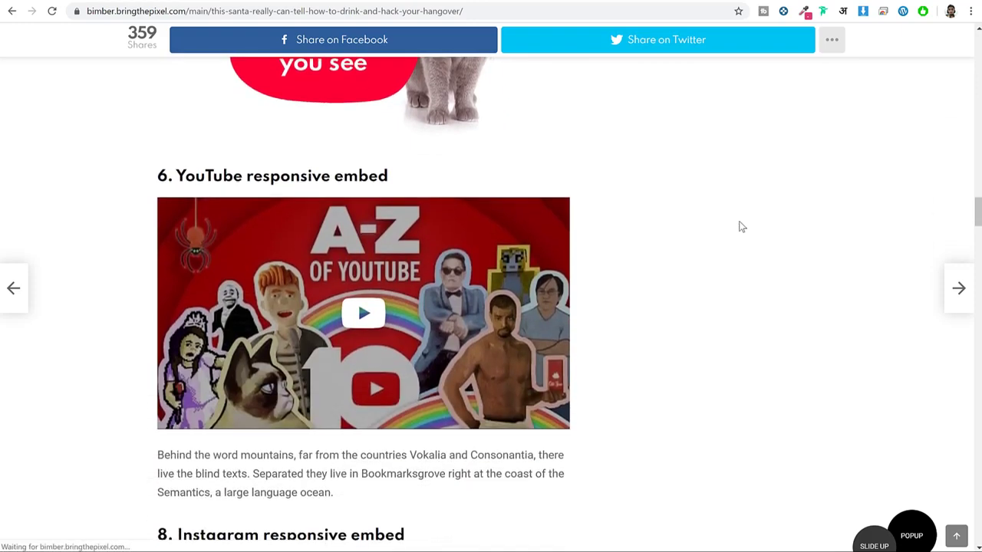
{"action": "scroll", "coordinate": [634, 235], "scroll_direction": "down", "scroll_amount": 4}
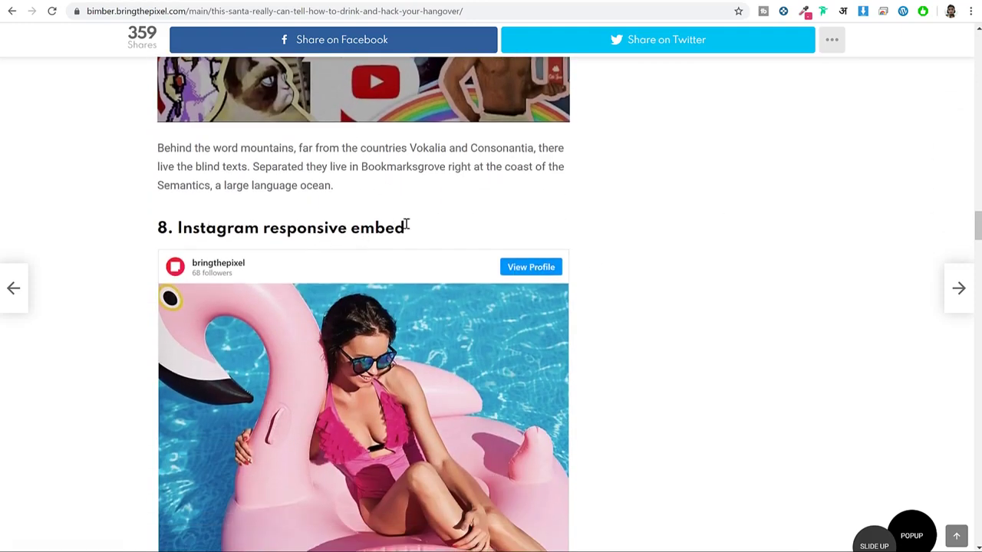
{"action": "scroll", "coordinate": [603, 290], "scroll_direction": "down", "scroll_amount": 13}
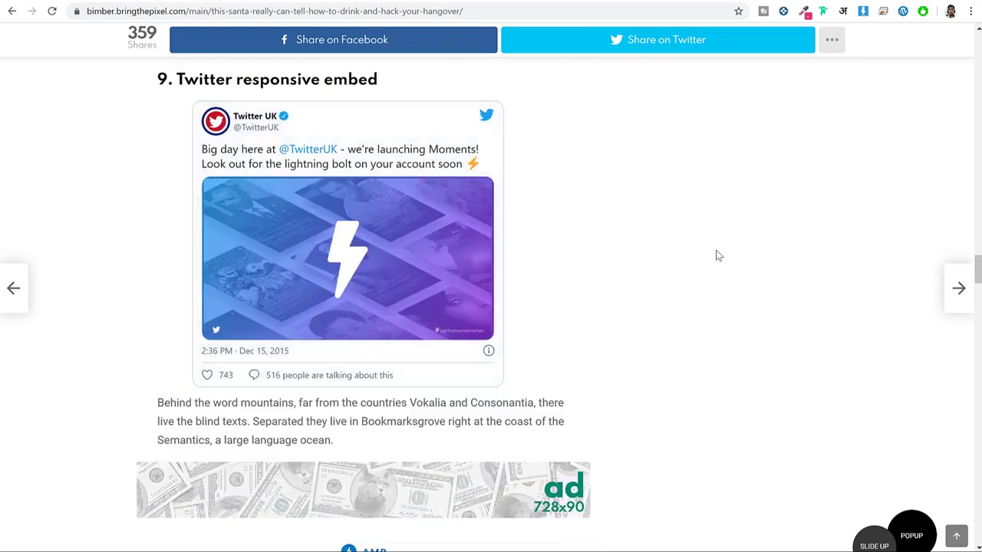
{"action": "scroll", "coordinate": [717, 257], "scroll_direction": "down", "scroll_amount": 2}
{"action": "scroll", "coordinate": [687, 261], "scroll_direction": "up", "scroll_amount": 5}
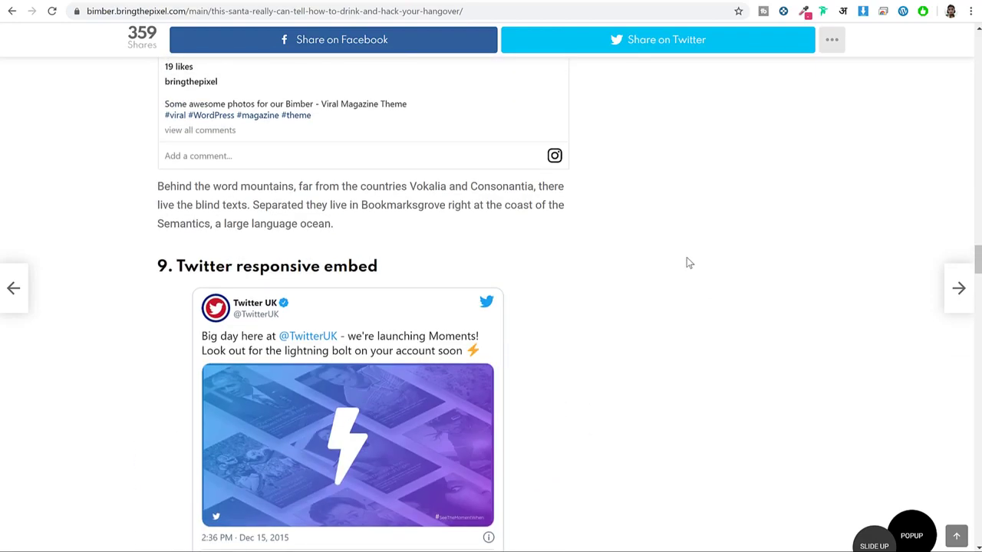
{"action": "scroll", "coordinate": [687, 260], "scroll_direction": "up", "scroll_amount": 8}
{"action": "scroll", "coordinate": [689, 260], "scroll_direction": "down", "scroll_amount": 3}
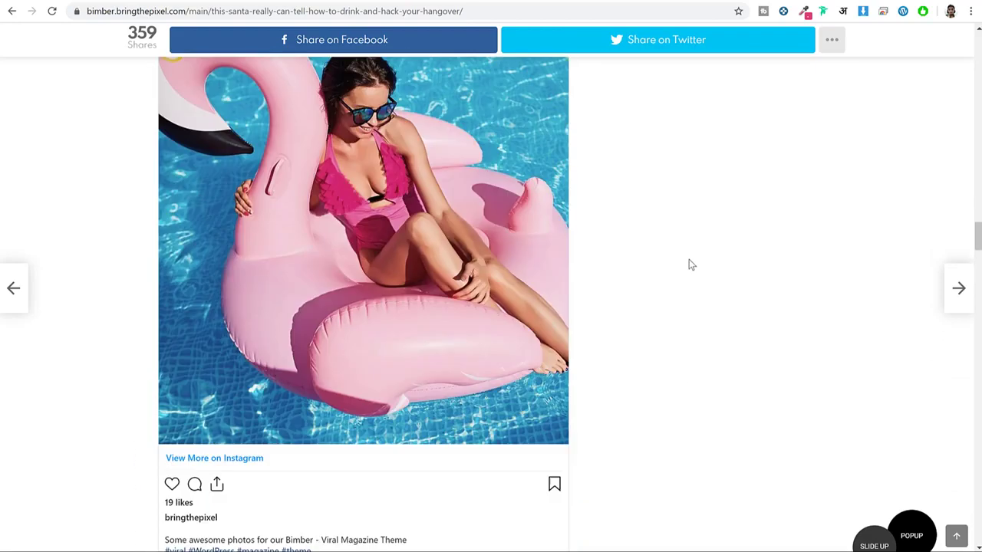
{"action": "scroll", "coordinate": [689, 264], "scroll_direction": "down", "scroll_amount": 4}
{"action": "scroll", "coordinate": [678, 282], "scroll_direction": "down", "scroll_amount": 3}
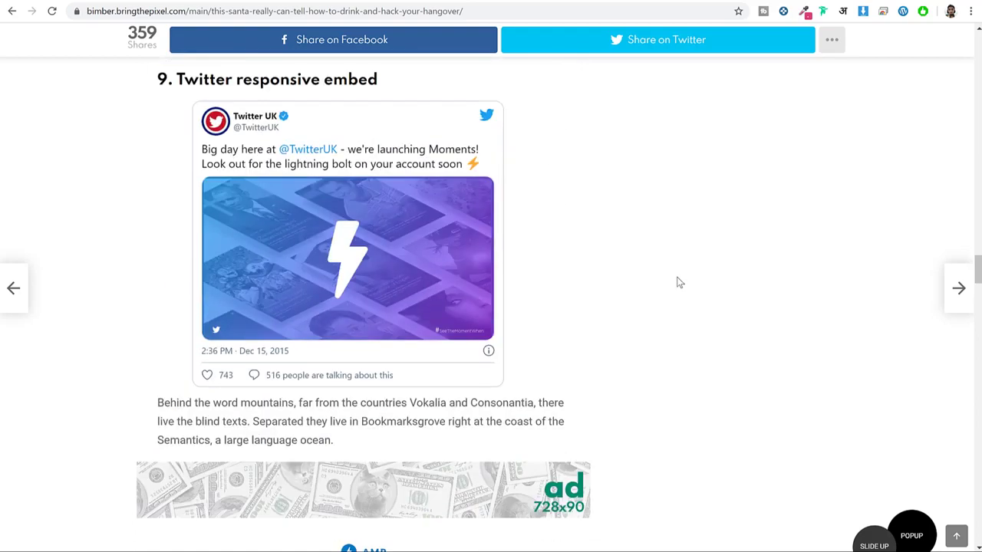
{"action": "scroll", "coordinate": [678, 283], "scroll_direction": "down", "scroll_amount": 3}
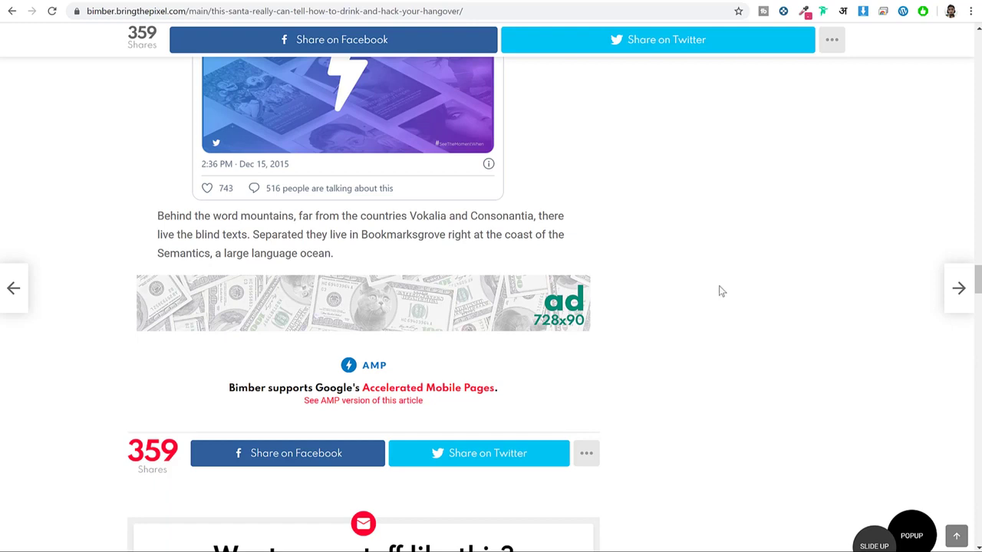
{"action": "scroll", "coordinate": [737, 317], "scroll_direction": "down", "scroll_amount": 3}
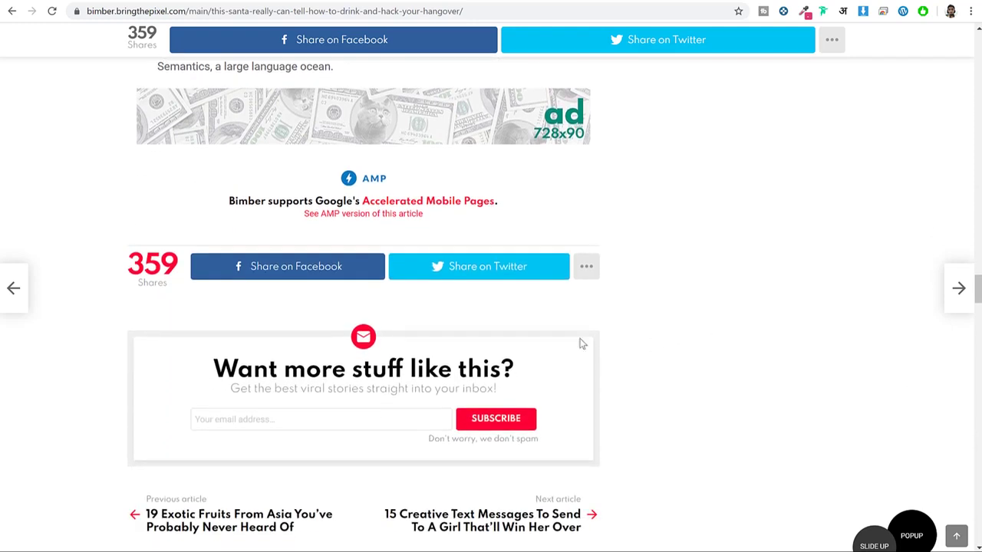
{"action": "scroll", "coordinate": [680, 263], "scroll_direction": "down", "scroll_amount": 3}
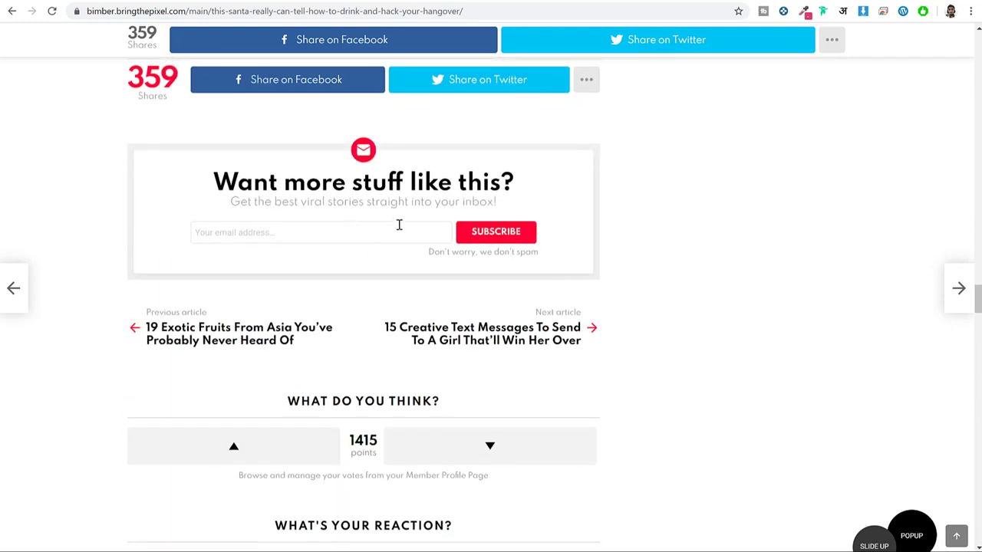
{"action": "scroll", "coordinate": [692, 237], "scroll_direction": "down", "scroll_amount": 2}
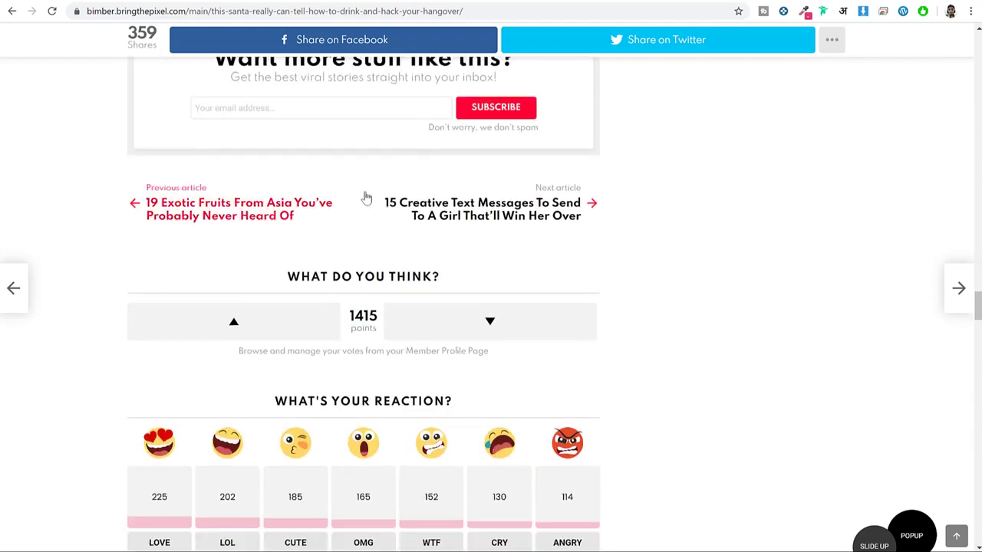
{"action": "scroll", "coordinate": [793, 313], "scroll_direction": "down", "scroll_amount": 2}
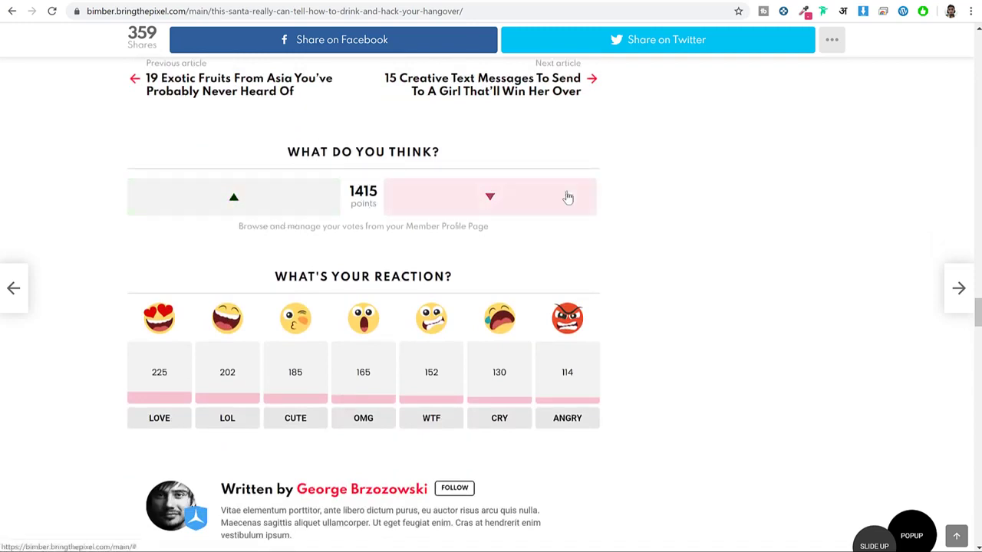
{"action": "scroll", "coordinate": [737, 170], "scroll_direction": "down", "scroll_amount": 2}
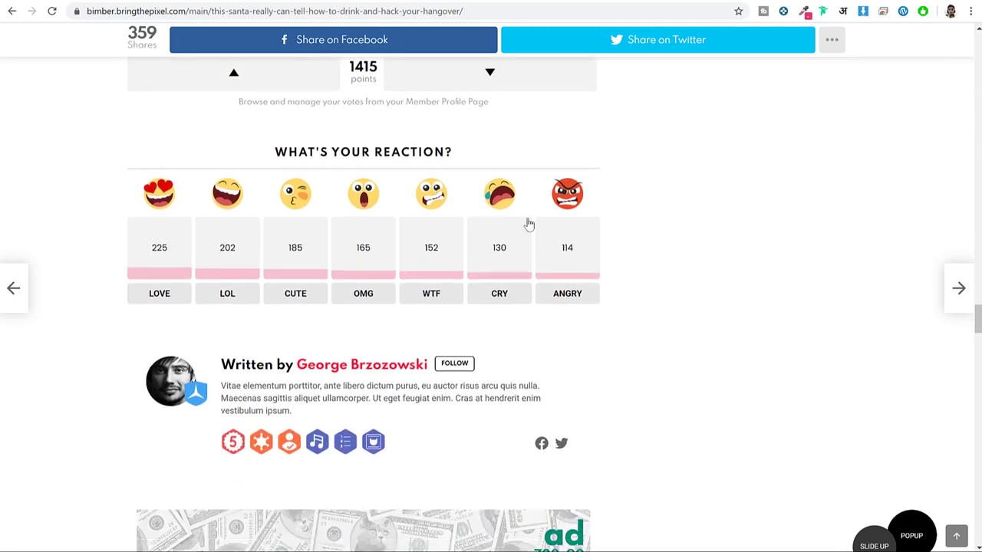
{"action": "left_click_drag", "start_coordinate": [273, 154], "coordinate": [439, 143]}
{"action": "left_click", "coordinate": [440, 142]}
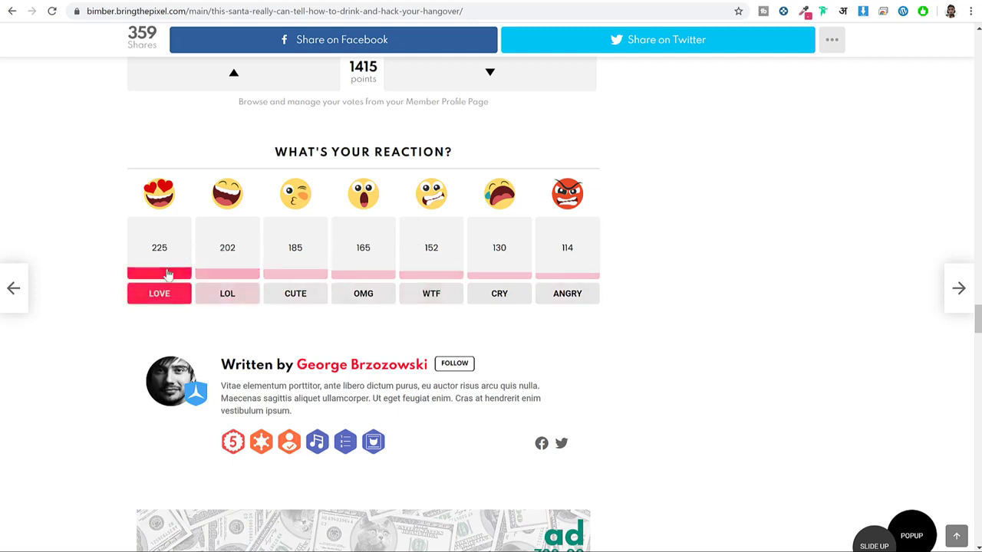
{"action": "scroll", "coordinate": [247, 273], "scroll_direction": "down", "scroll_amount": 2}
{"action": "left_click_drag", "start_coordinate": [238, 198], "coordinate": [346, 222]}
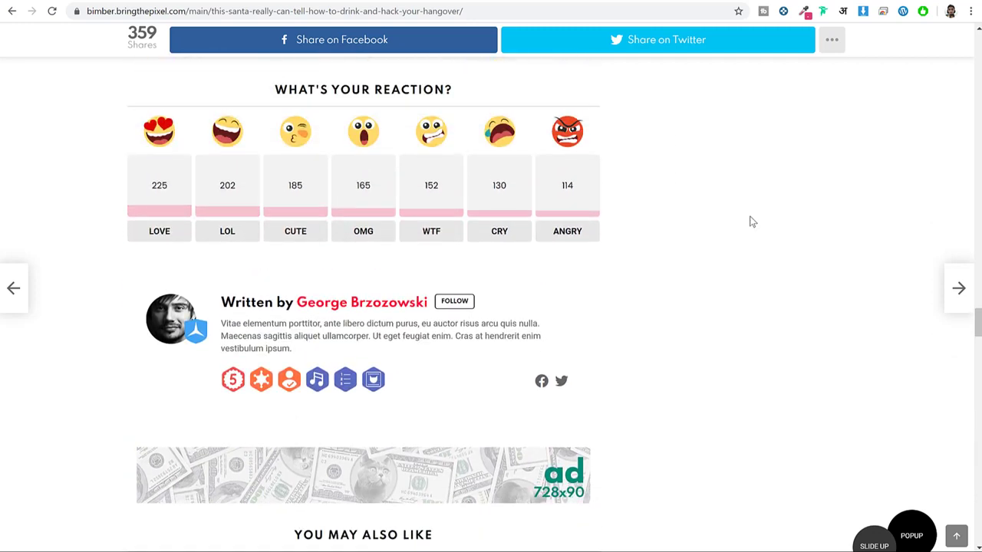
{"action": "scroll", "coordinate": [752, 220], "scroll_direction": "down", "scroll_amount": 2}
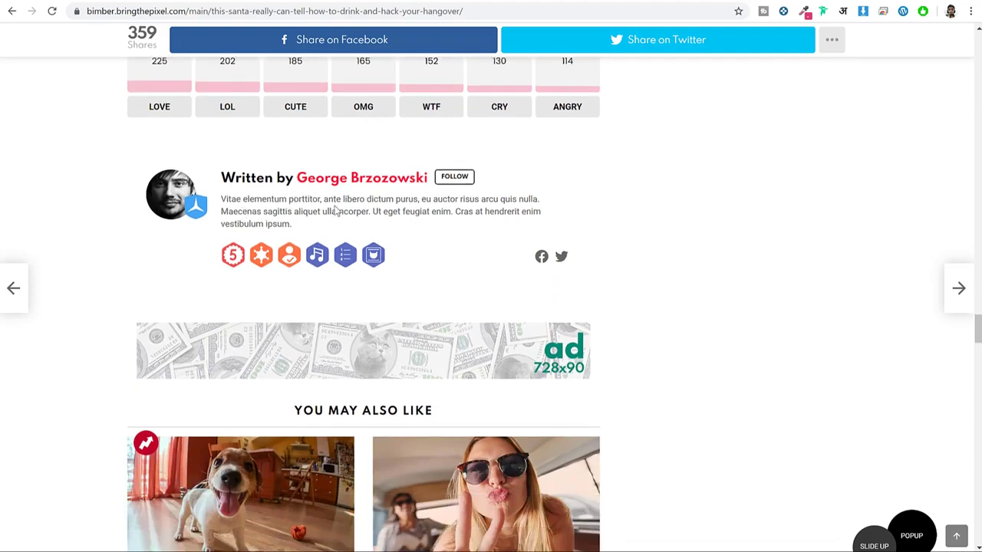
{"action": "scroll", "coordinate": [604, 217], "scroll_direction": "down", "scroll_amount": 4}
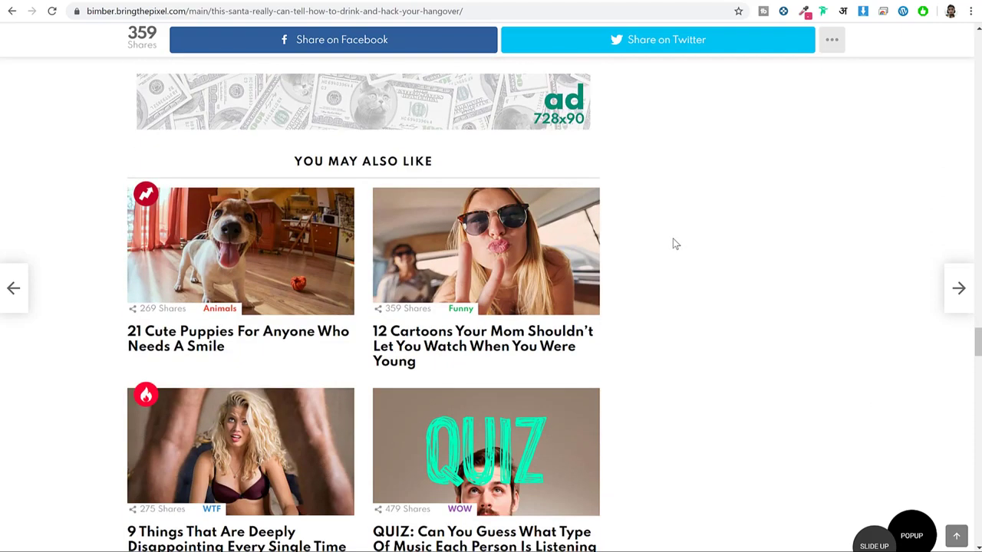
{"action": "scroll", "coordinate": [629, 295], "scroll_direction": "down", "scroll_amount": 8}
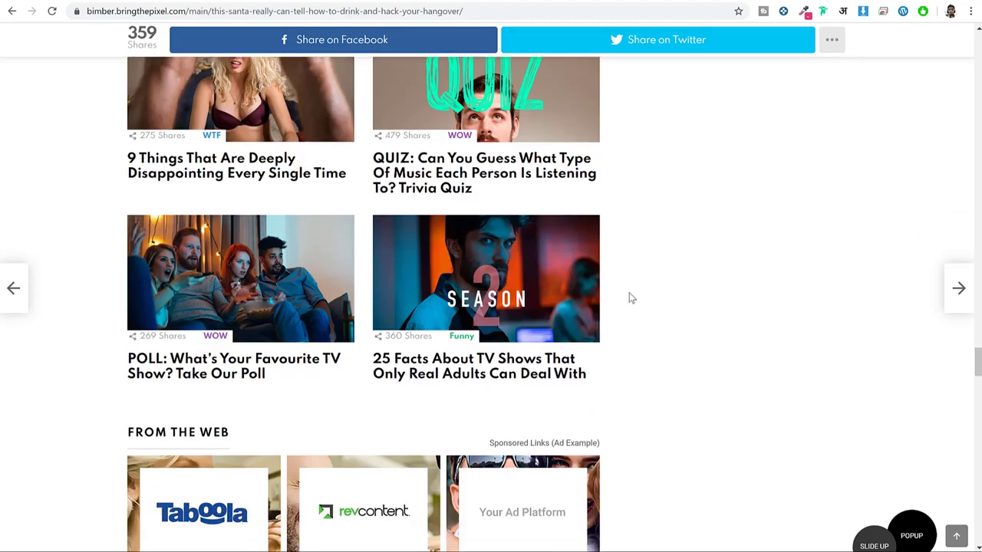
{"action": "scroll", "coordinate": [631, 293], "scroll_direction": "up", "scroll_amount": 2}
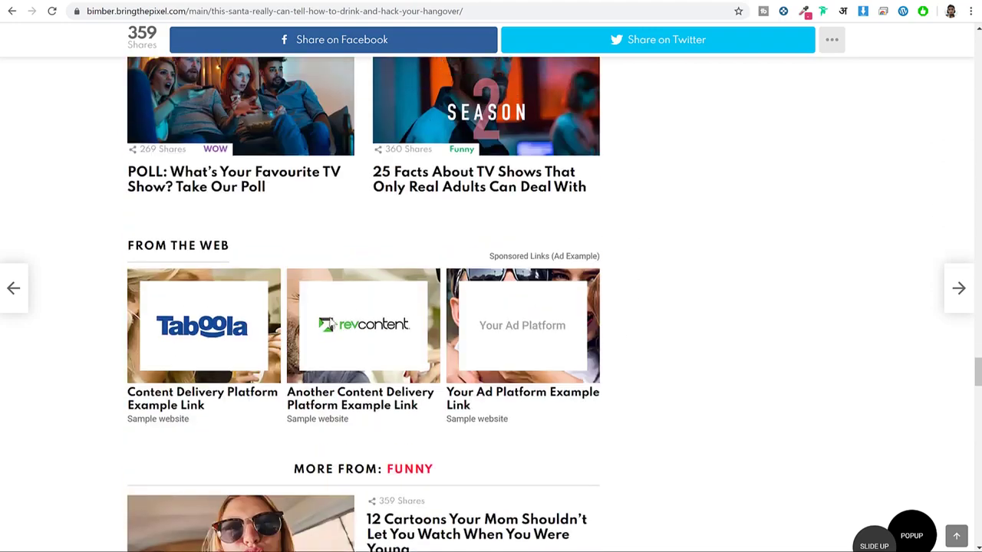
{"action": "scroll", "coordinate": [636, 315], "scroll_direction": "down", "scroll_amount": 2}
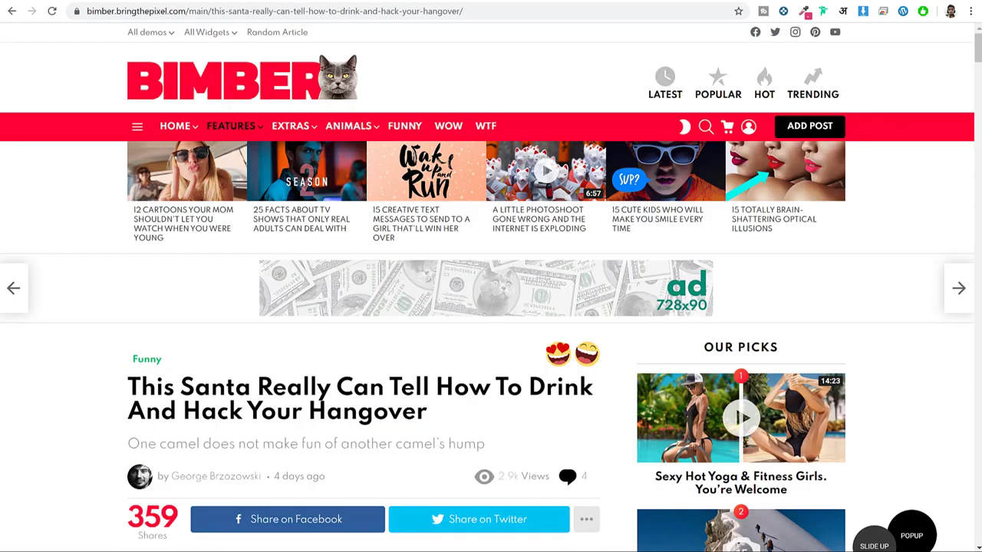
{"action": "scroll", "coordinate": [979, 301], "scroll_direction": "down", "scroll_amount": 1}
Step: Scroll past the surfer article's hero image, selecting and clearing its title text
{"action": "scroll", "coordinate": [980, 300], "scroll_direction": "up", "scroll_amount": 1}
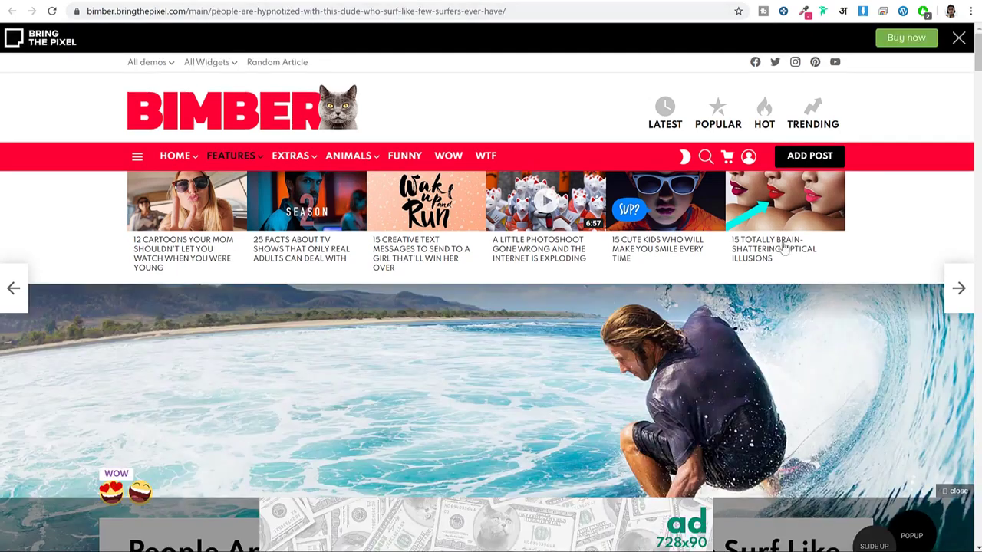
{"action": "scroll", "coordinate": [859, 246], "scroll_direction": "down", "scroll_amount": 3}
{"action": "scroll", "coordinate": [861, 244], "scroll_direction": "up", "scroll_amount": 1}
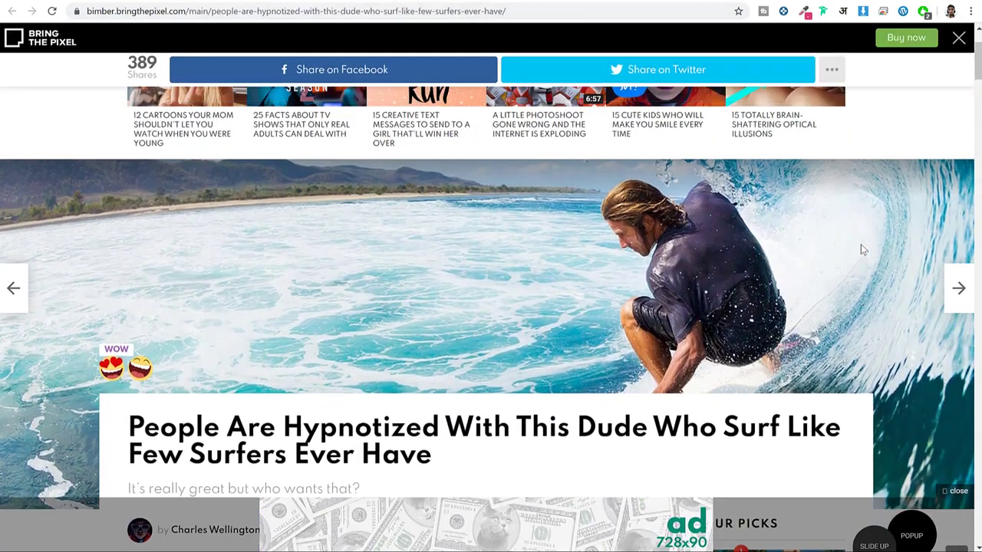
{"action": "scroll", "coordinate": [595, 240], "scroll_direction": "down", "scroll_amount": 3}
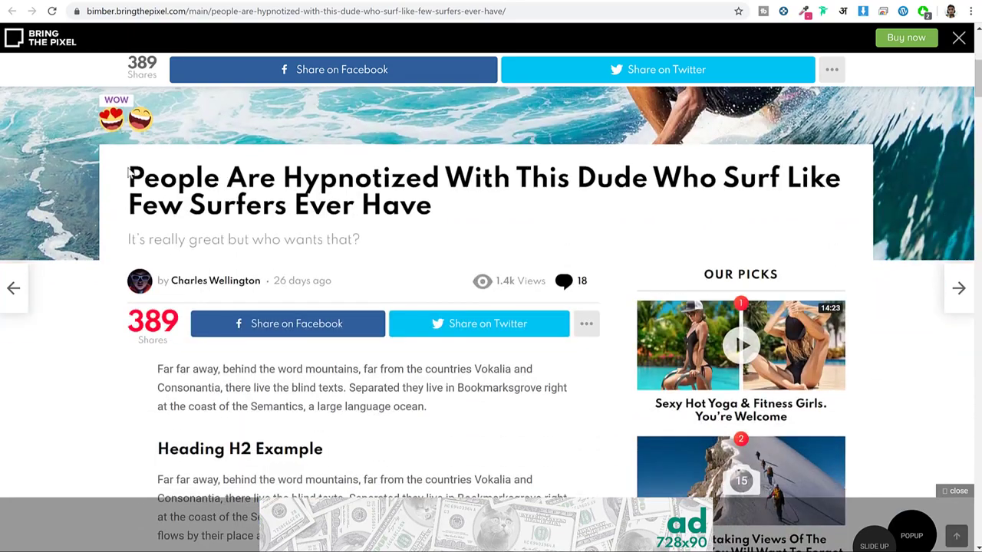
{"action": "left_click_drag", "start_coordinate": [128, 173], "coordinate": [471, 208]}
{"action": "left_click", "coordinate": [481, 210]}
{"action": "scroll", "coordinate": [490, 215], "scroll_direction": "down", "scroll_amount": 8}
{"action": "scroll", "coordinate": [765, 281], "scroll_direction": "down", "scroll_amount": 5}
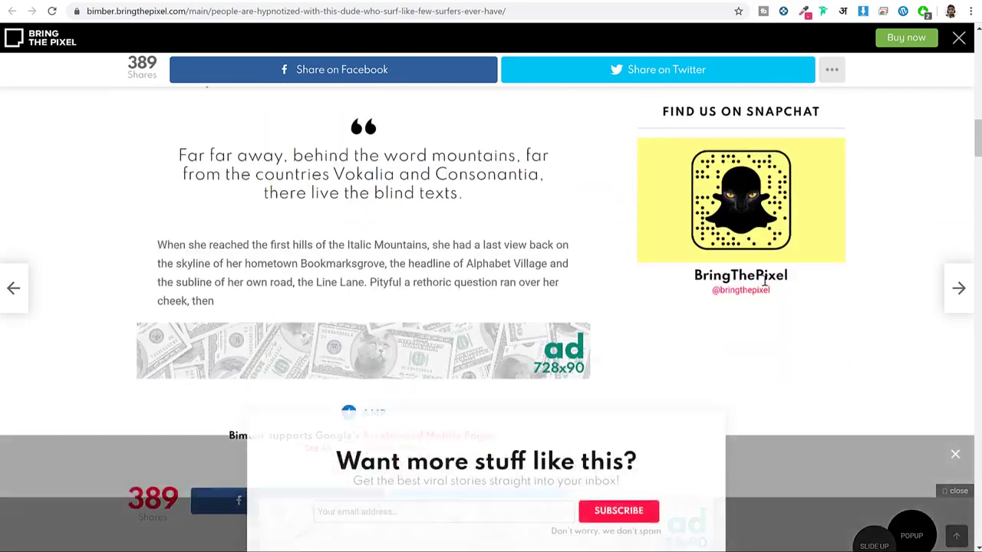
{"action": "scroll", "coordinate": [761, 344], "scroll_direction": "up", "scroll_amount": 11}
Step: Dismiss the newsletter signup popup and the 'Hey Friend' newsletter popup
{"action": "scroll", "coordinate": [759, 347], "scroll_direction": "up", "scroll_amount": 3}
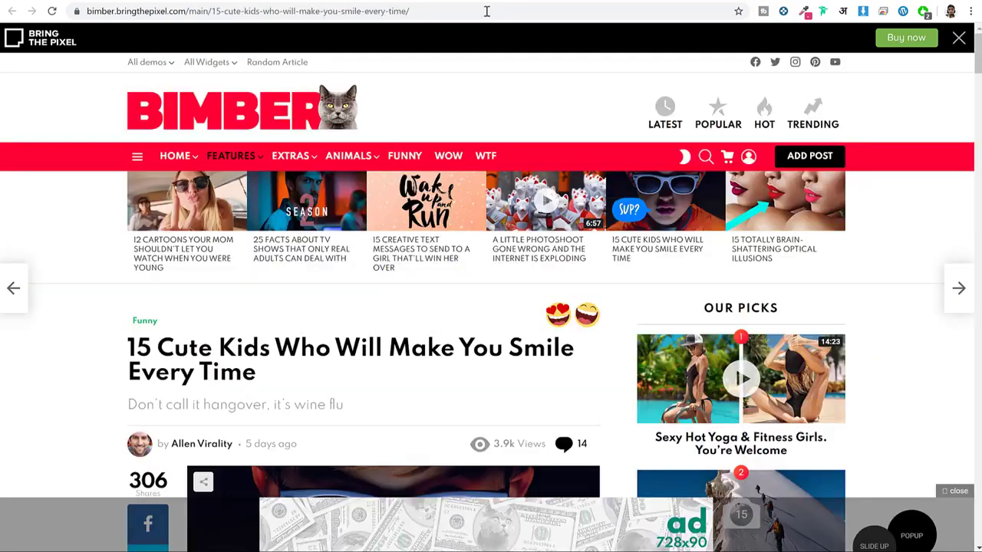
{"action": "scroll", "coordinate": [849, 234], "scroll_direction": "down", "scroll_amount": 2}
{"action": "scroll", "coordinate": [849, 229], "scroll_direction": "down", "scroll_amount": 14}
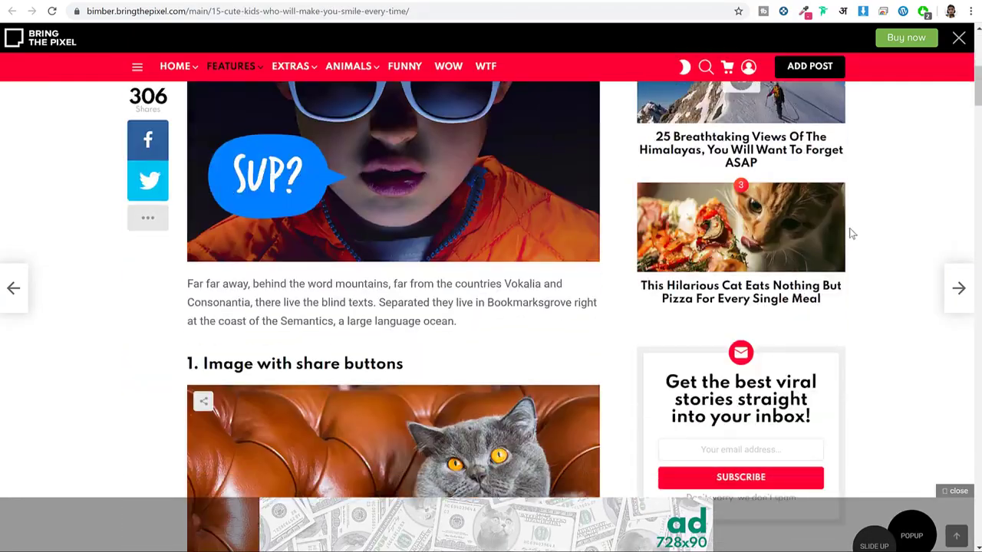
{"action": "scroll", "coordinate": [849, 234], "scroll_direction": "up", "scroll_amount": 4}
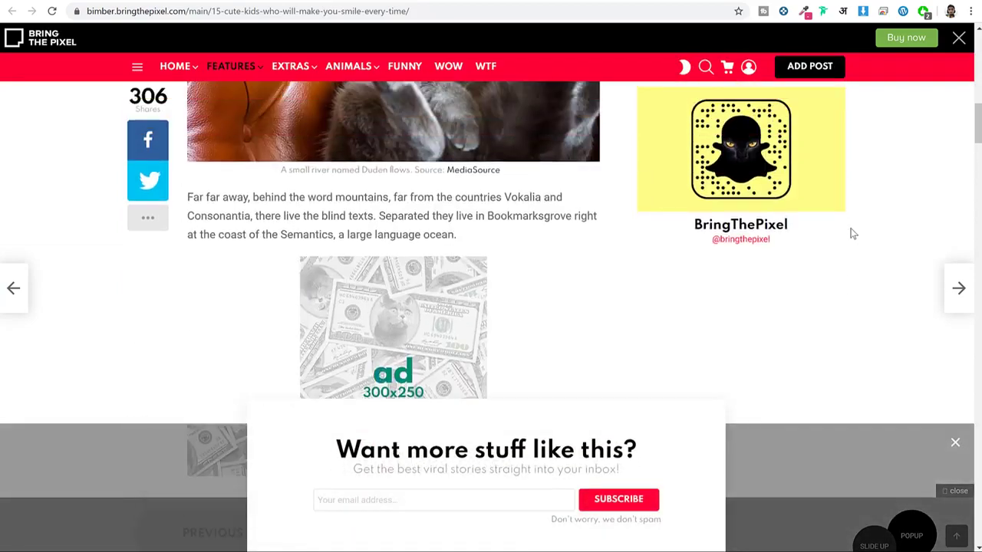
{"action": "left_click", "coordinate": [955, 443]}
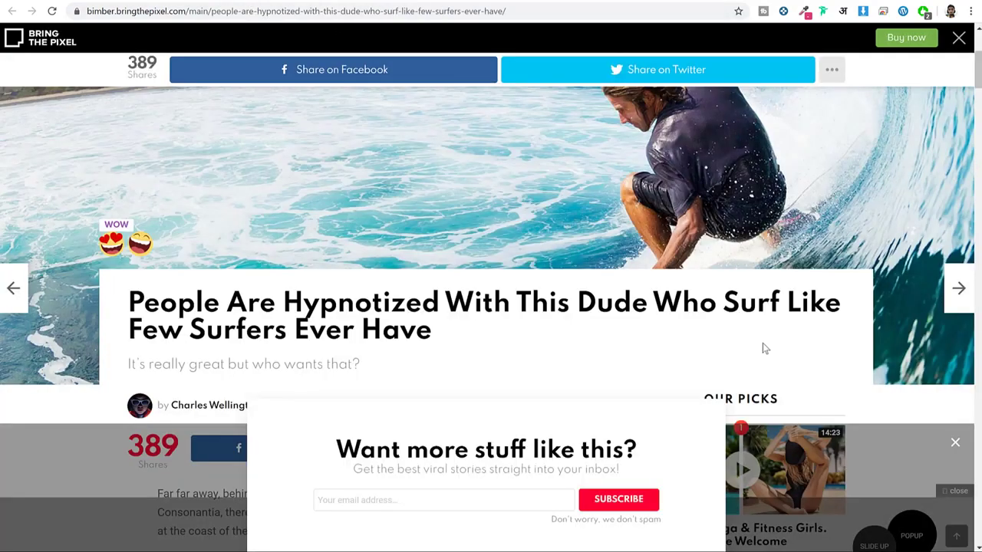
{"action": "scroll", "coordinate": [767, 347], "scroll_direction": "down", "scroll_amount": 3}
{"action": "scroll", "coordinate": [771, 350], "scroll_direction": "down", "scroll_amount": 2}
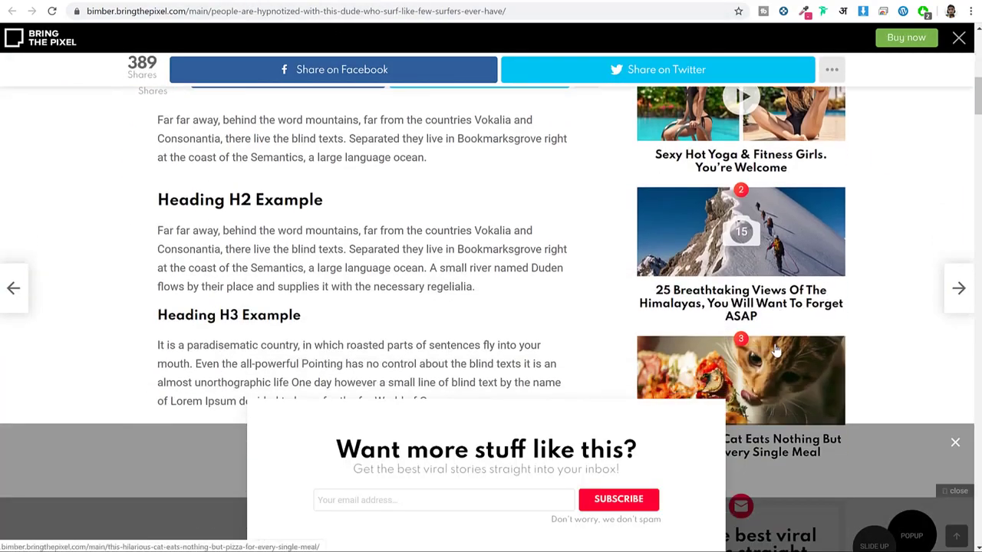
{"action": "scroll", "coordinate": [877, 261], "scroll_direction": "down", "scroll_amount": 5}
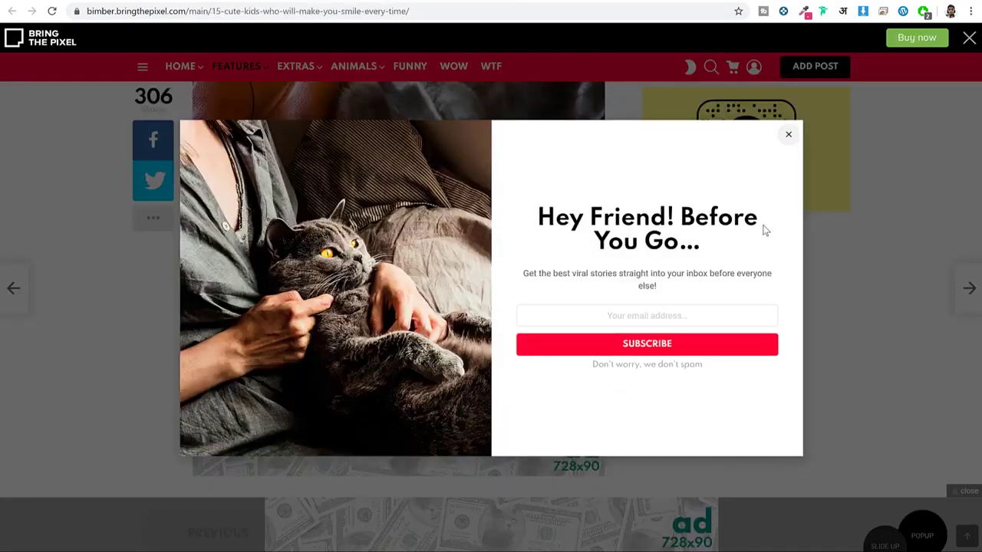
{"action": "left_click", "coordinate": [787, 133]}
Step: Scroll through the 15 Cute Kids article and go to its page 2
{"action": "scroll", "coordinate": [875, 223], "scroll_direction": "up", "scroll_amount": 7}
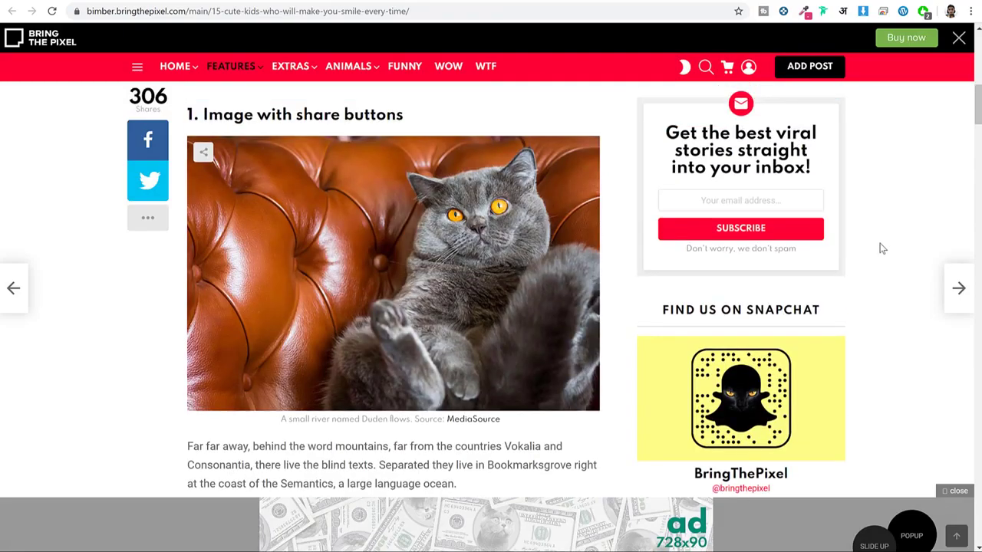
{"action": "scroll", "coordinate": [880, 250], "scroll_direction": "up", "scroll_amount": 4}
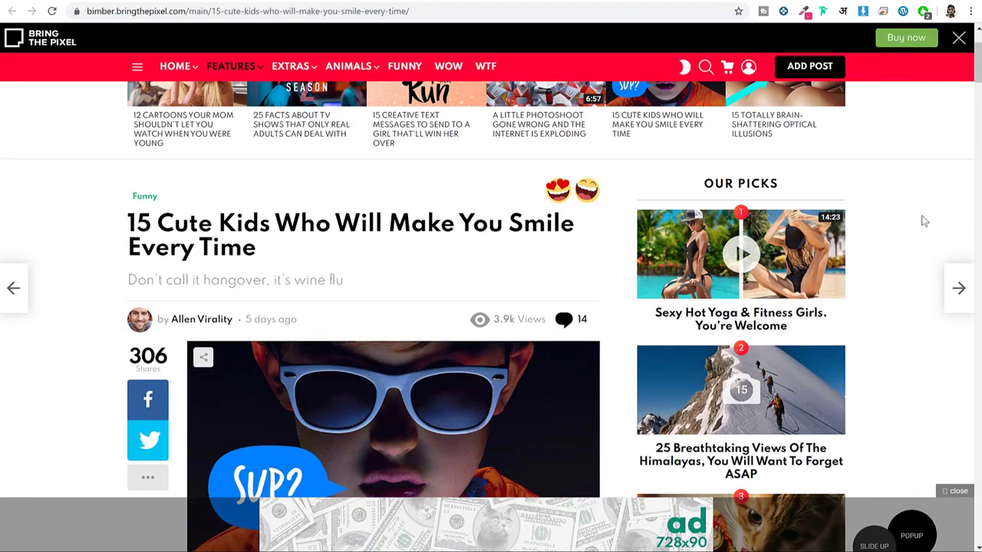
{"action": "scroll", "coordinate": [903, 224], "scroll_direction": "down", "scroll_amount": 9}
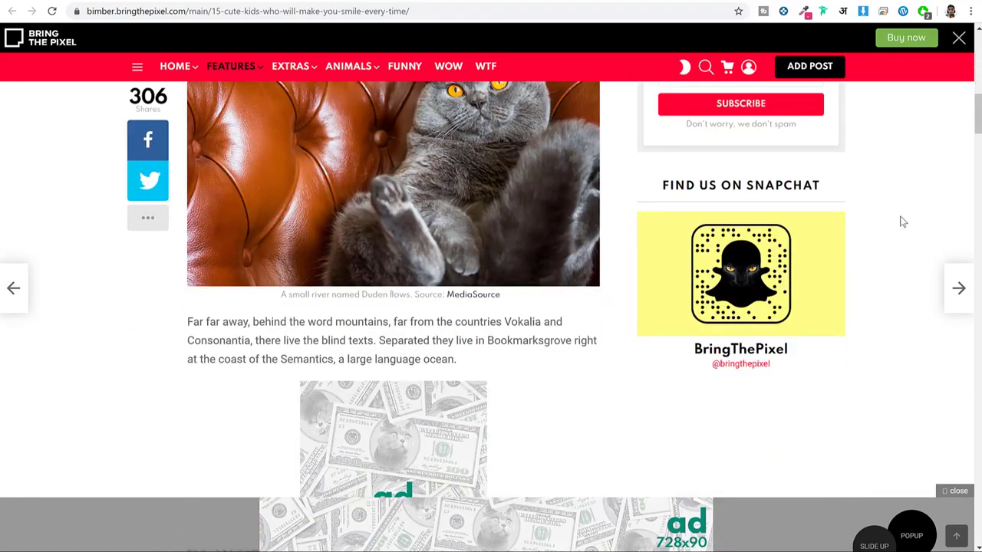
{"action": "scroll", "coordinate": [900, 230], "scroll_direction": "up", "scroll_amount": 4}
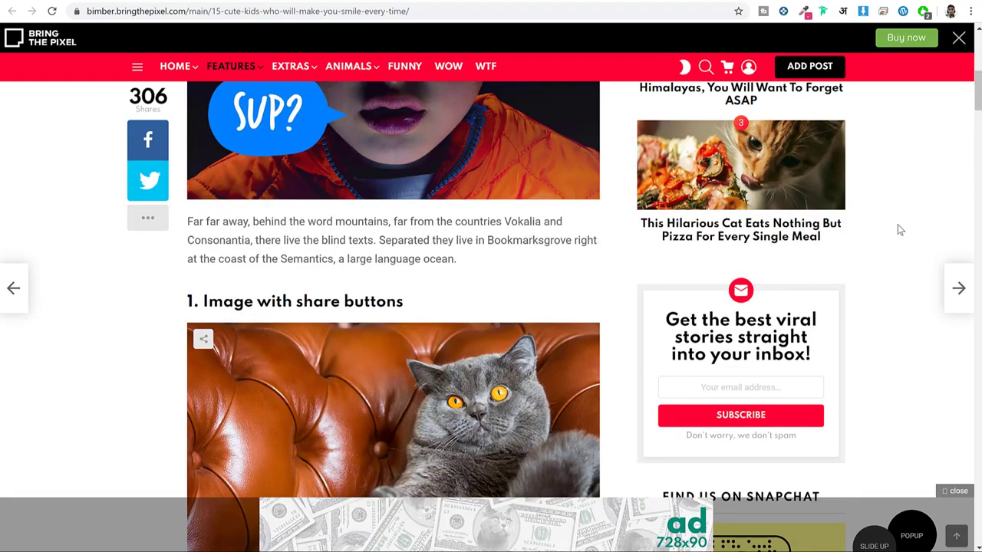
{"action": "scroll", "coordinate": [900, 231], "scroll_direction": "down", "scroll_amount": 9}
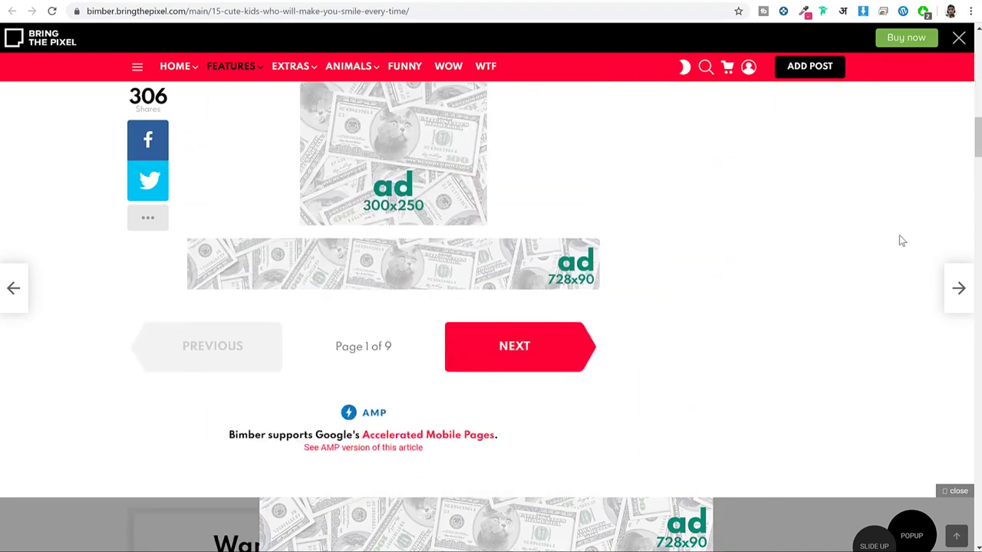
{"action": "scroll", "coordinate": [900, 239], "scroll_direction": "up", "scroll_amount": 4}
{"action": "scroll", "coordinate": [901, 239], "scroll_direction": "down", "scroll_amount": 3}
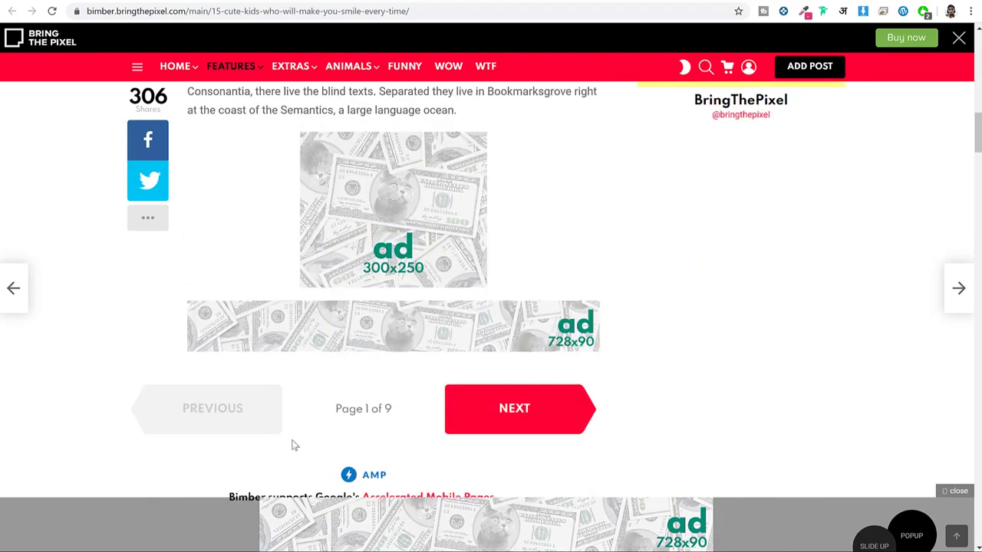
{"action": "scroll", "coordinate": [646, 351], "scroll_direction": "up", "scroll_amount": 6}
{"action": "scroll", "coordinate": [588, 463], "scroll_direction": "down", "scroll_amount": 7}
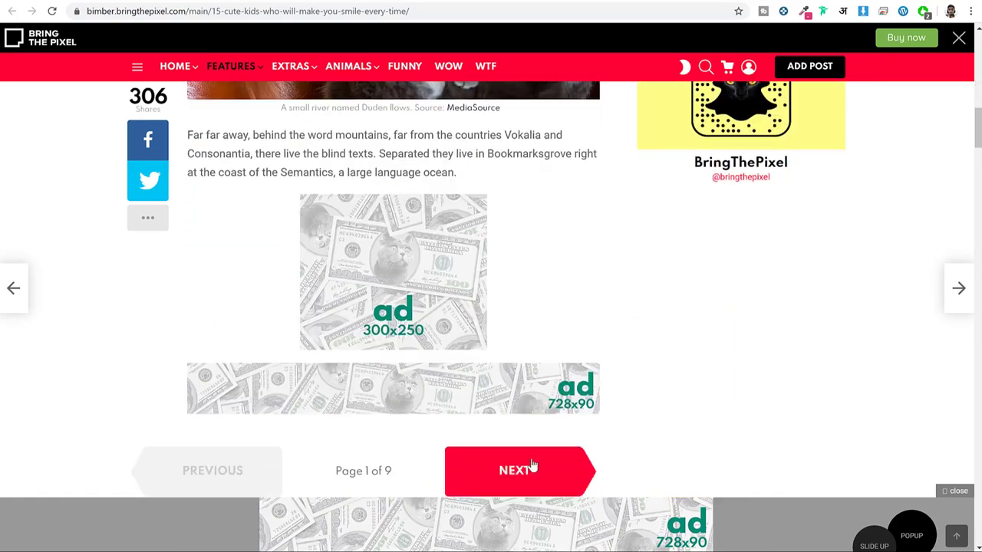
{"action": "left_click", "coordinate": [530, 364]}
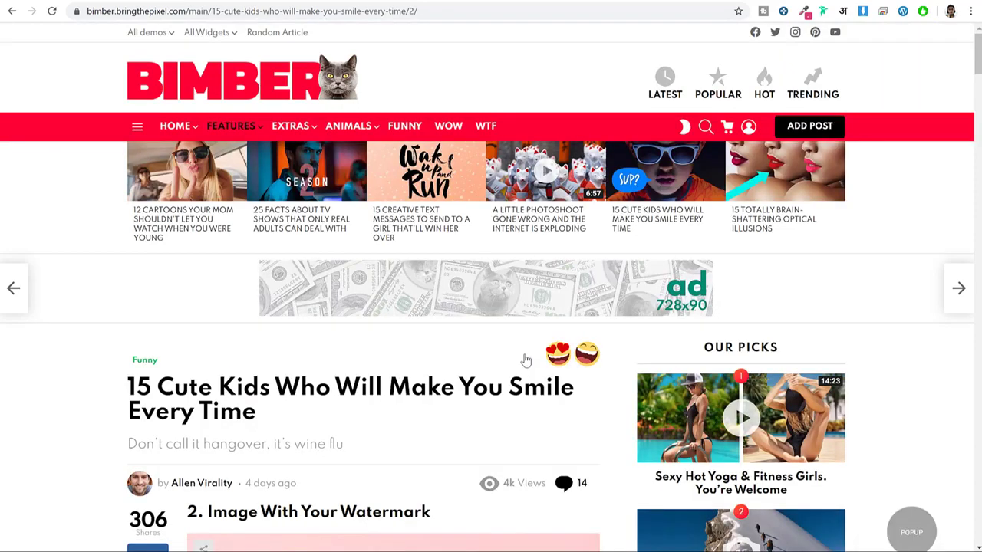
Step: Bring up the 'You Won't Believe What Happened During This Guy Photo Session' article
{"action": "scroll", "coordinate": [555, 315], "scroll_direction": "down", "scroll_amount": 3}
{"action": "scroll", "coordinate": [818, 293], "scroll_direction": "up", "scroll_amount": 1}
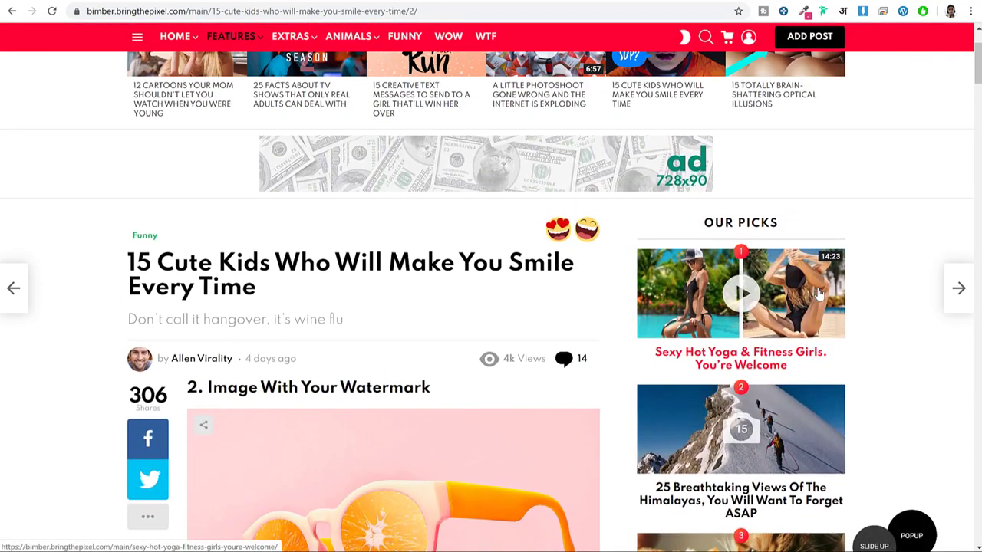
{"action": "scroll", "coordinate": [815, 290], "scroll_direction": "up", "scroll_amount": 1}
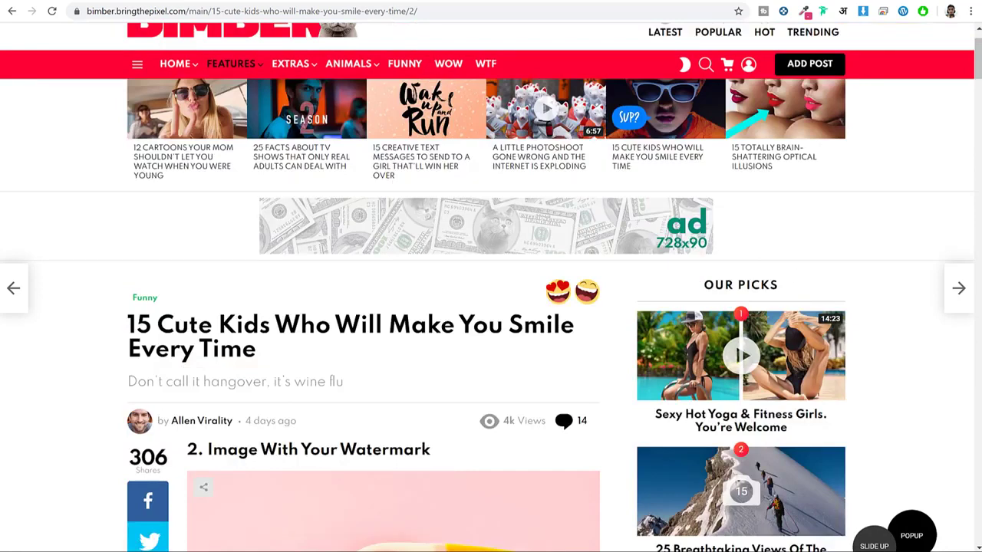
{"action": "left_click", "coordinate": [487, 2]}
{"action": "scroll", "coordinate": [329, 219], "scroll_direction": "down", "scroll_amount": 2}
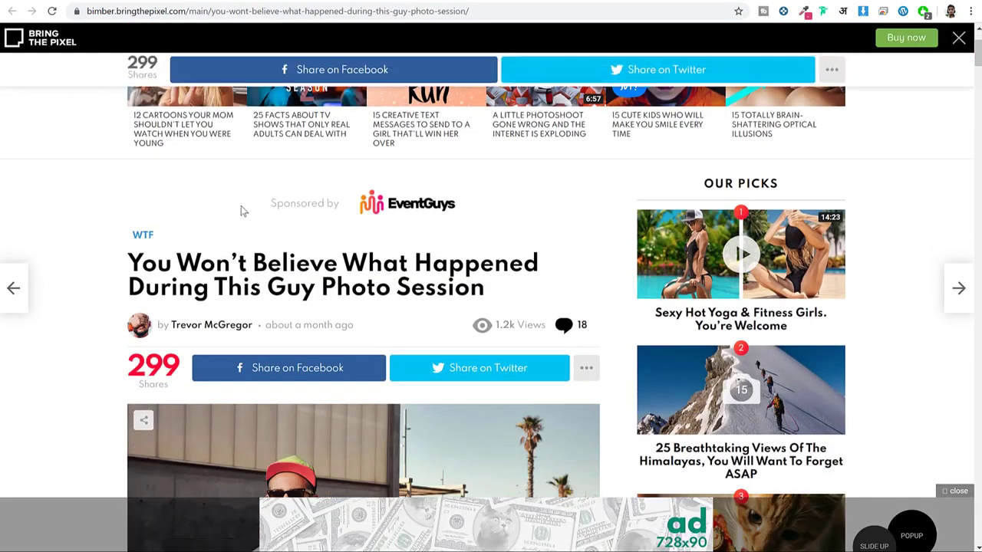
Step: Highlight and clear the 'Sponsored by' text, then scroll the photo-session article
{"action": "left_click_drag", "start_coordinate": [339, 206], "coordinate": [316, 212]}
{"action": "left_click", "coordinate": [251, 214]}
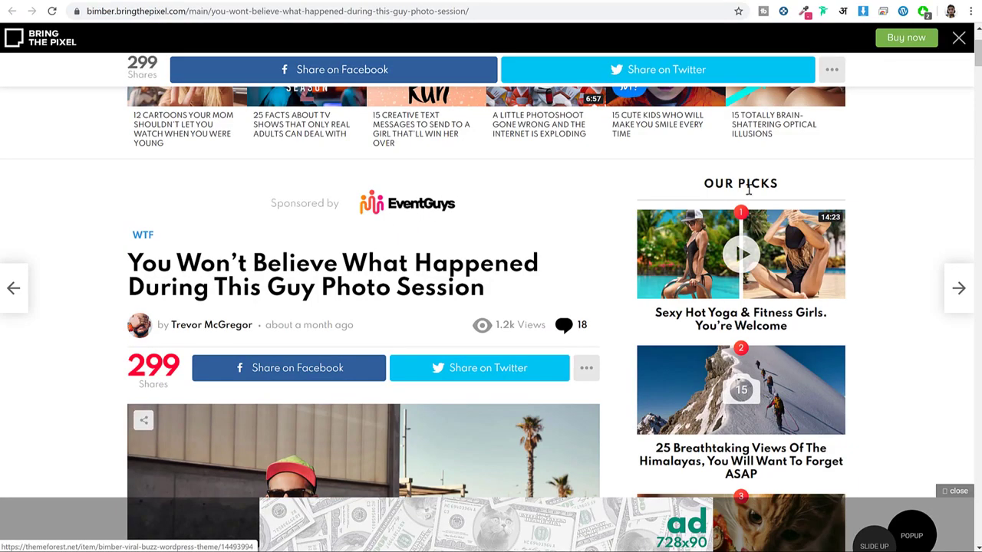
{"action": "scroll", "coordinate": [937, 154], "scroll_direction": "down", "scroll_amount": 12}
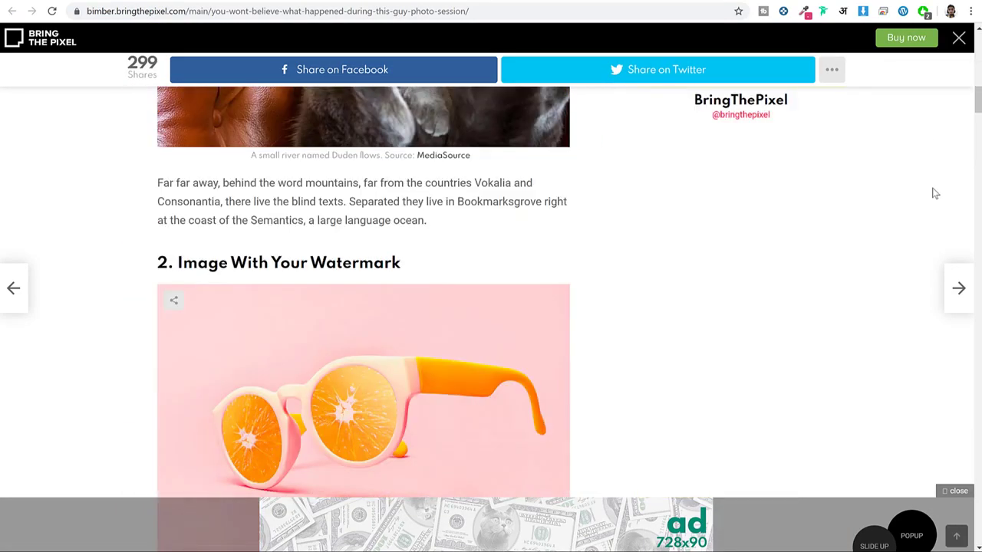
{"action": "scroll", "coordinate": [935, 196], "scroll_direction": "up", "scroll_amount": 15}
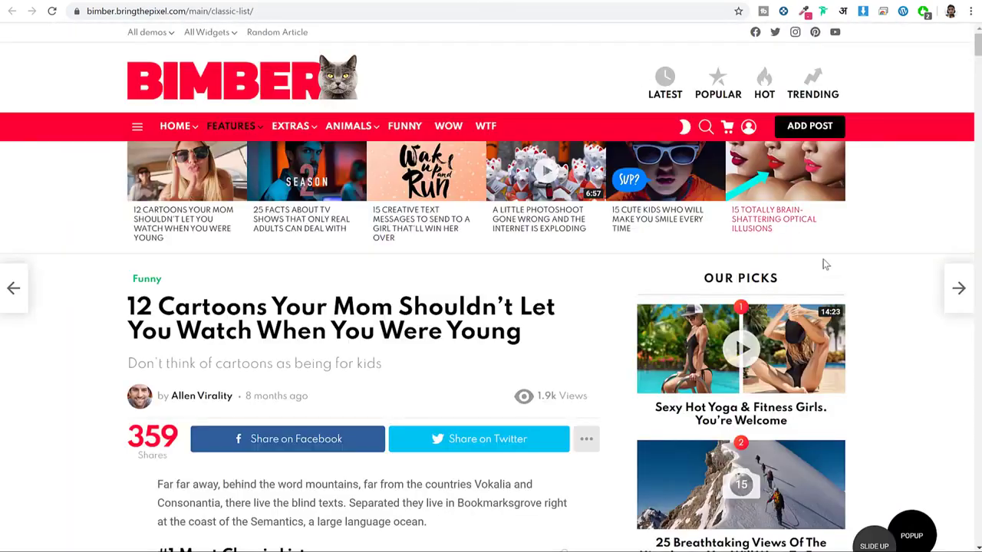
Step: Scroll down the classic list and close the subscribe slide-up popup
{"action": "scroll", "coordinate": [825, 265], "scroll_direction": "down", "scroll_amount": 3}
{"action": "scroll", "coordinate": [830, 269], "scroll_direction": "down", "scroll_amount": 10}
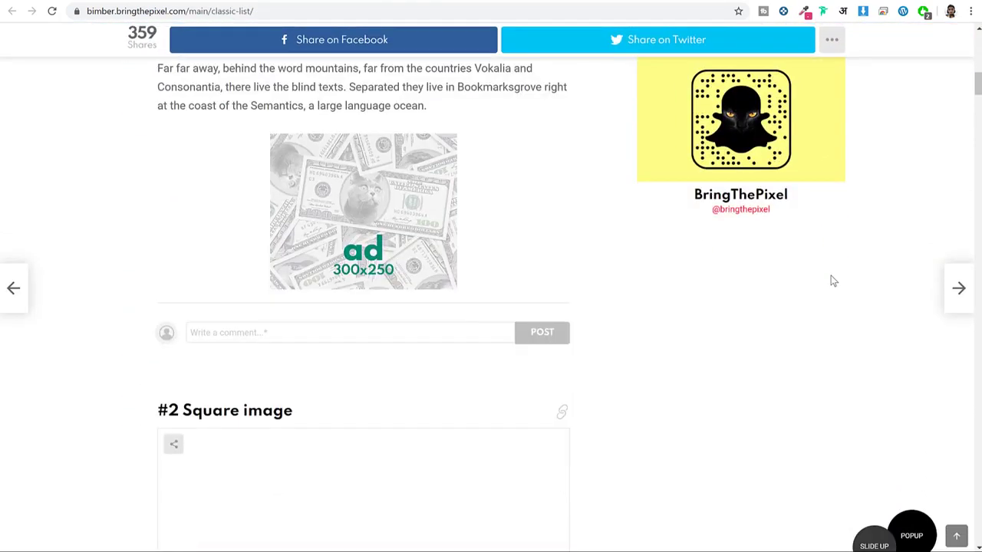
{"action": "scroll", "coordinate": [713, 349], "scroll_direction": "down", "scroll_amount": 10}
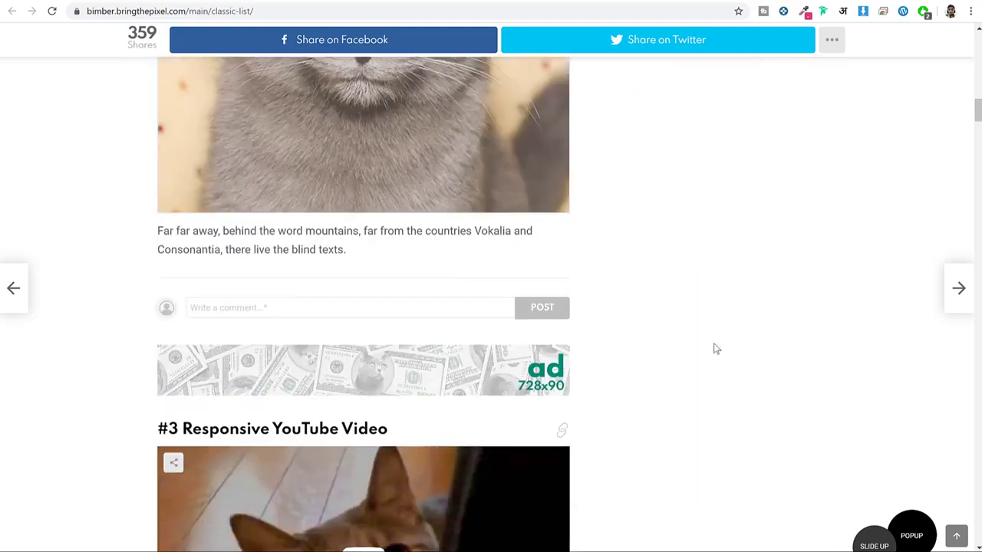
{"action": "scroll", "coordinate": [714, 345], "scroll_direction": "down", "scroll_amount": 20}
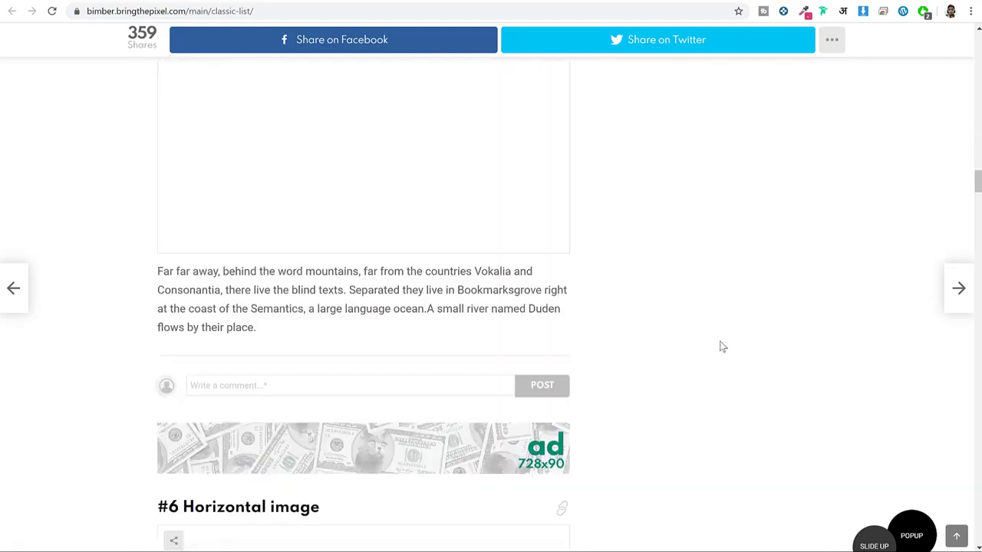
{"action": "scroll", "coordinate": [721, 347], "scroll_direction": "down", "scroll_amount": 20}
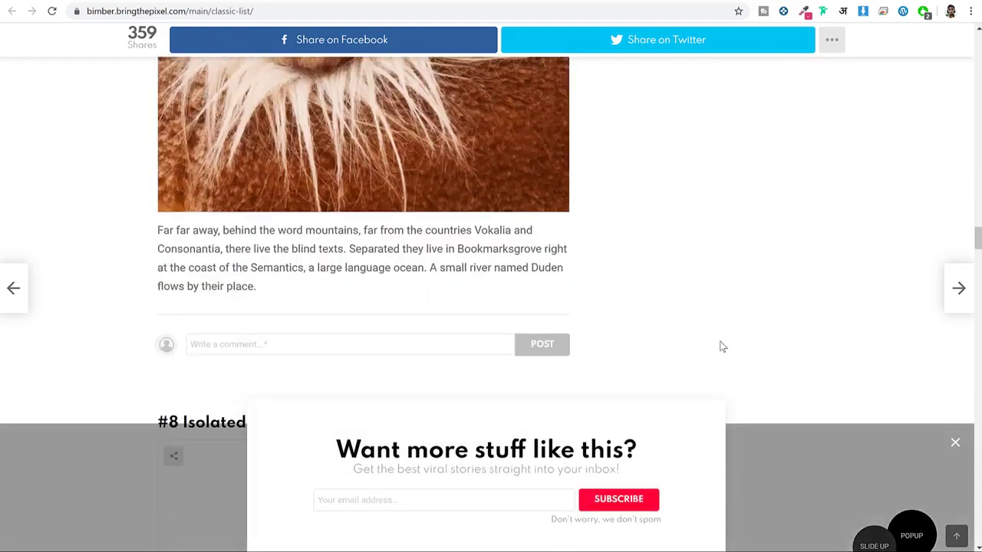
{"action": "scroll", "coordinate": [721, 347], "scroll_direction": "down", "scroll_amount": 20}
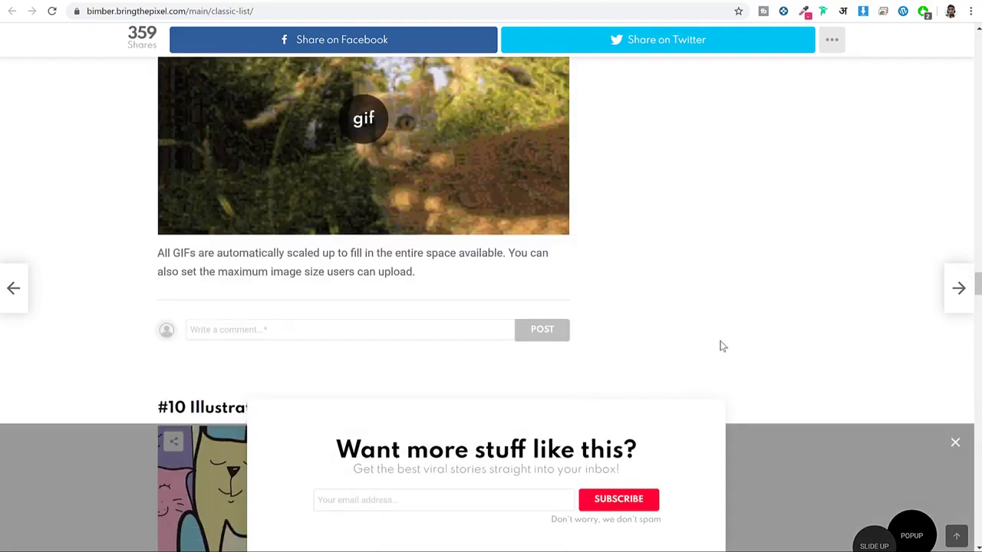
{"action": "scroll", "coordinate": [719, 345], "scroll_direction": "down", "scroll_amount": 8}
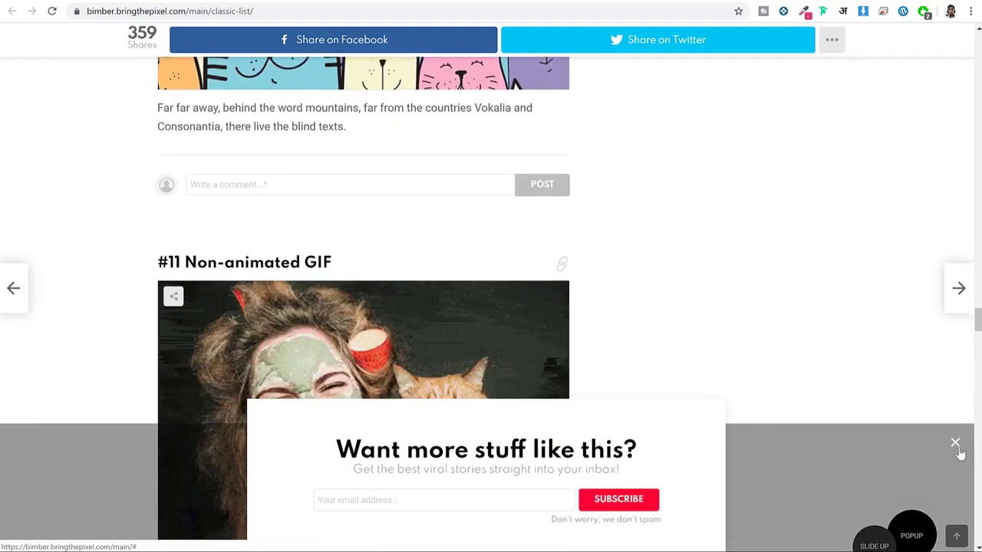
{"action": "left_click", "coordinate": [955, 443]}
Step: Upvote the #1 entry of the ranked 12 Cartoons list to +28
{"action": "scroll", "coordinate": [925, 426], "scroll_direction": "down", "scroll_amount": 10}
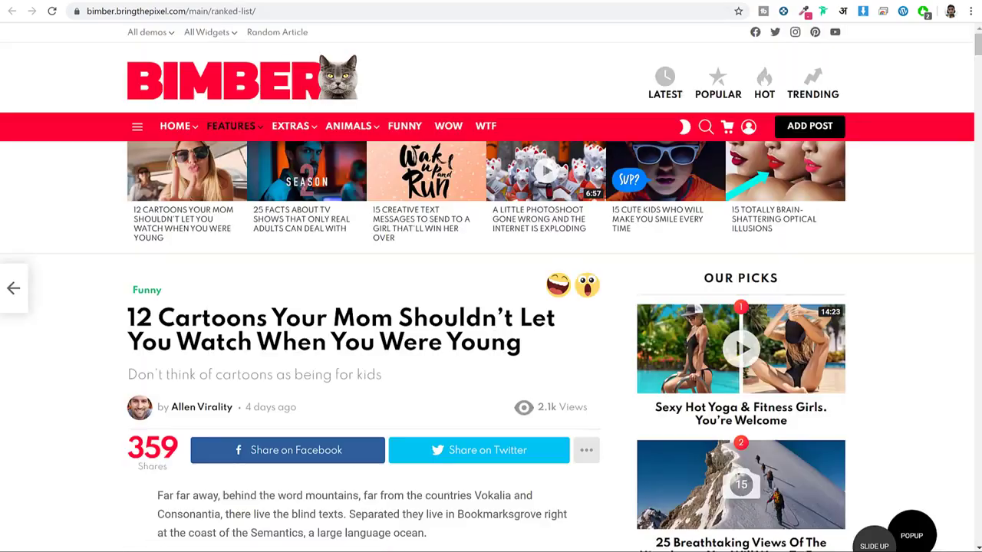
{"action": "scroll", "coordinate": [790, 325], "scroll_direction": "down", "scroll_amount": 15}
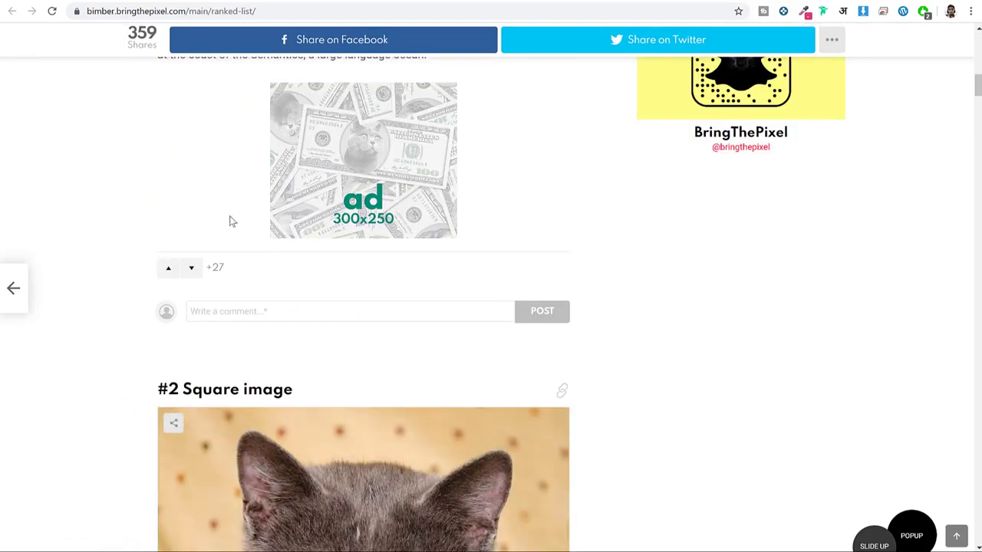
{"action": "left_click", "coordinate": [168, 269]}
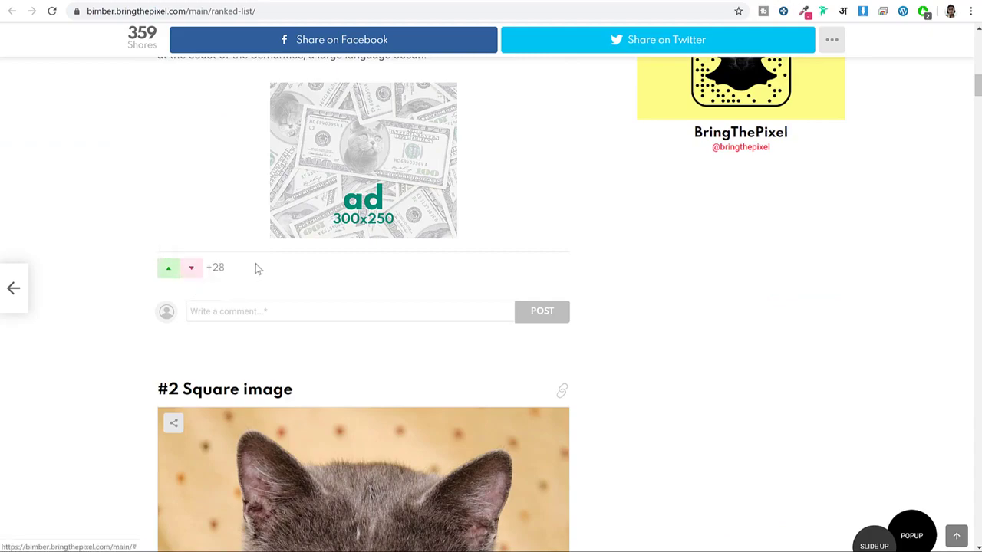
Step: Look over the ranked list, clearing the stray highlight on the #1 heading
{"action": "scroll", "coordinate": [780, 317], "scroll_direction": "down", "scroll_amount": 5}
{"action": "scroll", "coordinate": [605, 438], "scroll_direction": "up", "scroll_amount": 4}
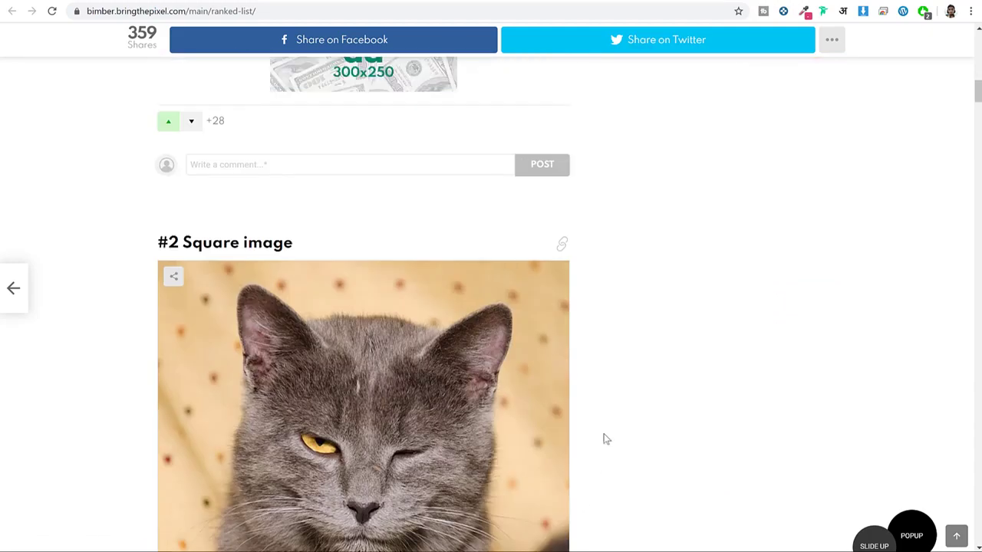
{"action": "scroll", "coordinate": [605, 439], "scroll_direction": "up", "scroll_amount": 12}
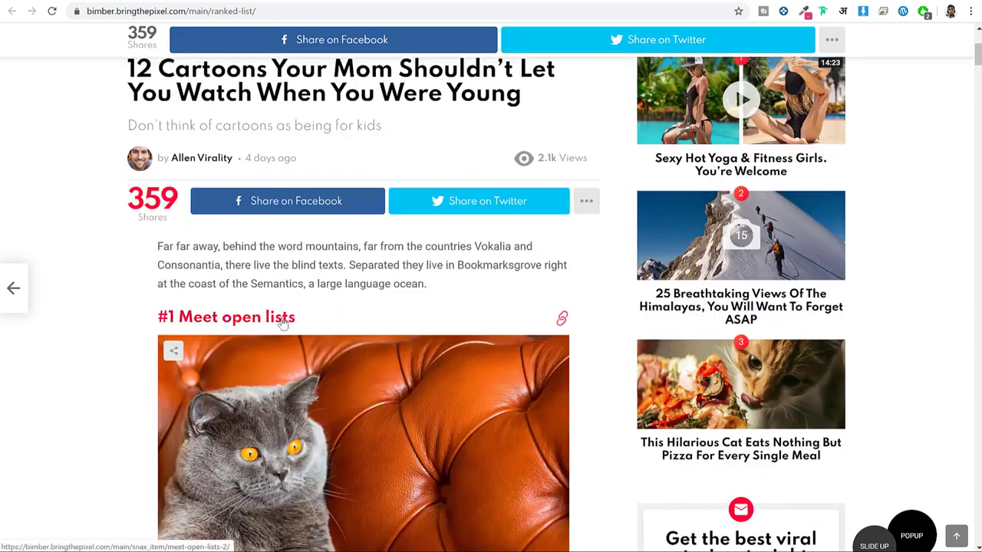
{"action": "left_click_drag", "start_coordinate": [284, 323], "coordinate": [135, 312]}
{"action": "left_click", "coordinate": [138, 330]}
{"action": "scroll", "coordinate": [199, 332], "scroll_direction": "down", "scroll_amount": 3}
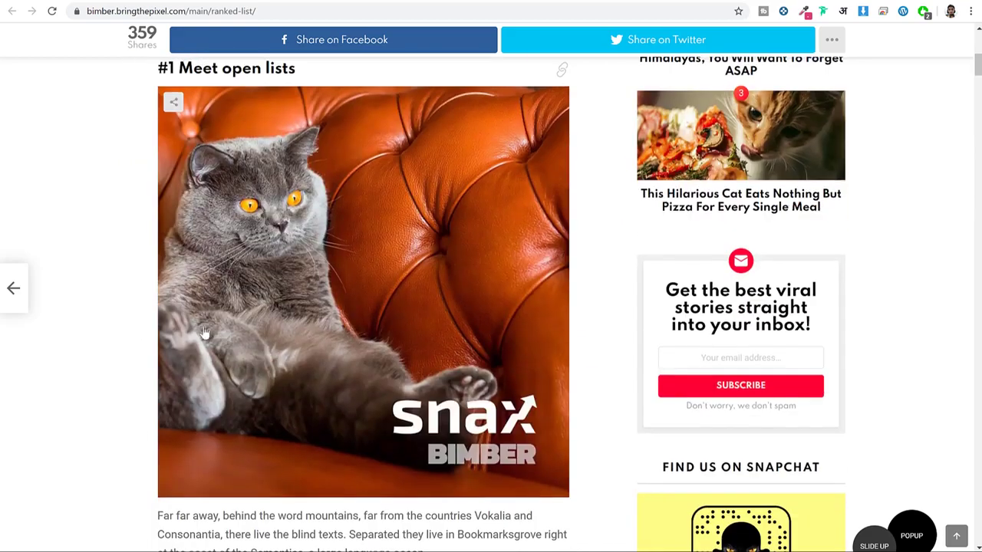
{"action": "scroll", "coordinate": [205, 332], "scroll_direction": "down", "scroll_amount": 5}
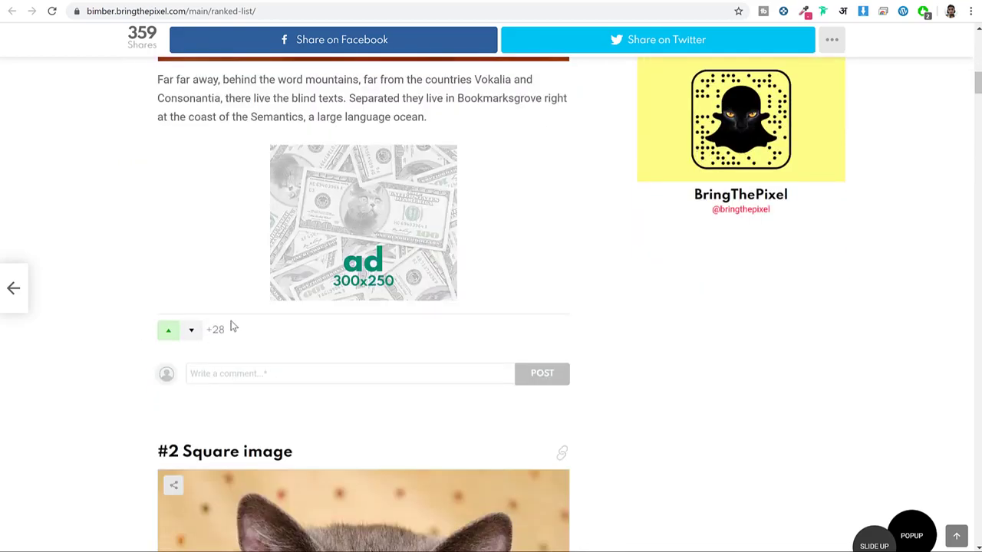
{"action": "scroll", "coordinate": [233, 327], "scroll_direction": "up", "scroll_amount": 7}
{"action": "scroll", "coordinate": [357, 322], "scroll_direction": "down", "scroll_amount": 4}
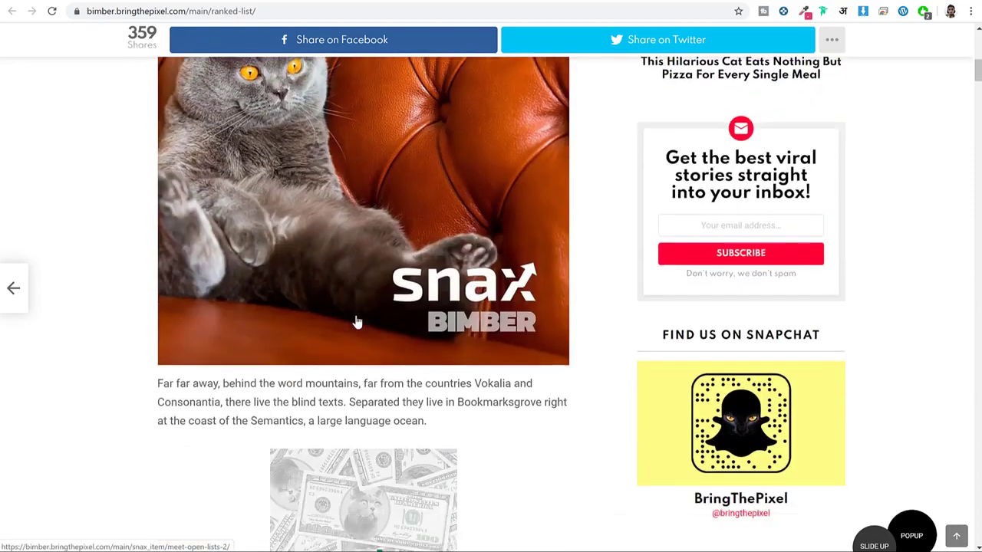
{"action": "scroll", "coordinate": [357, 322], "scroll_direction": "down", "scroll_amount": 12}
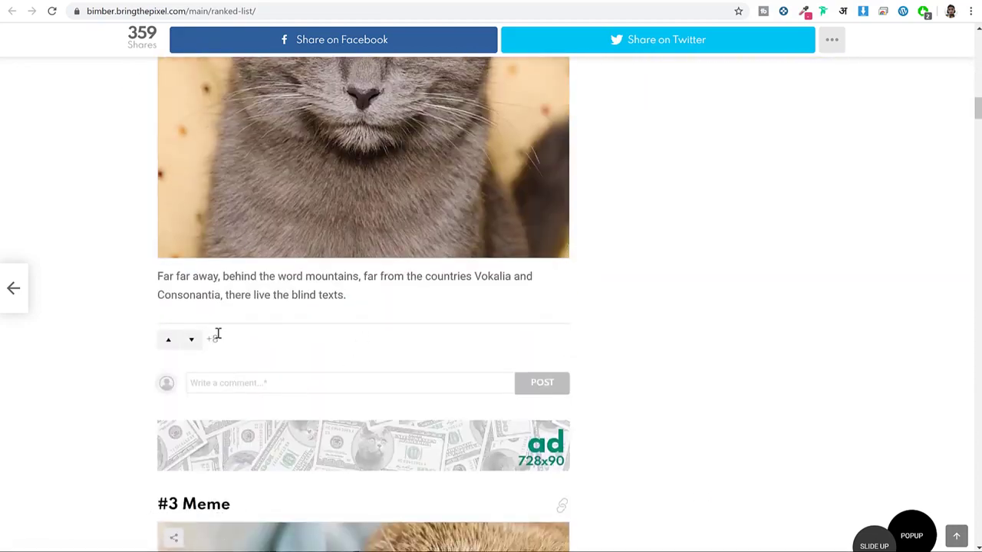
{"action": "scroll", "coordinate": [564, 384], "scroll_direction": "up", "scroll_amount": 13}
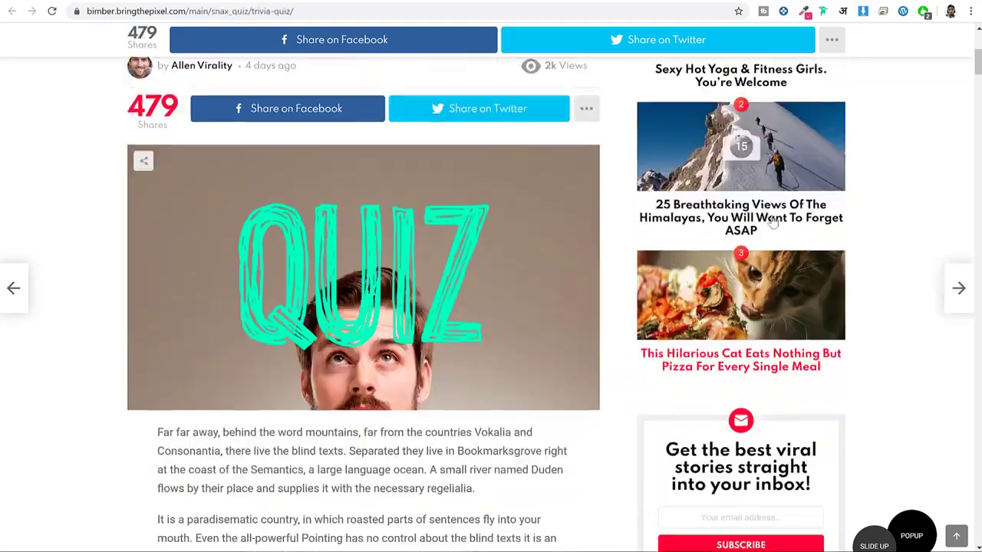
Step: Answer the trivia quiz with RAP for question 1 and Jazz for question 2
{"action": "scroll", "coordinate": [773, 222], "scroll_direction": "up", "scroll_amount": 4}
{"action": "scroll", "coordinate": [773, 222], "scroll_direction": "down", "scroll_amount": 10}
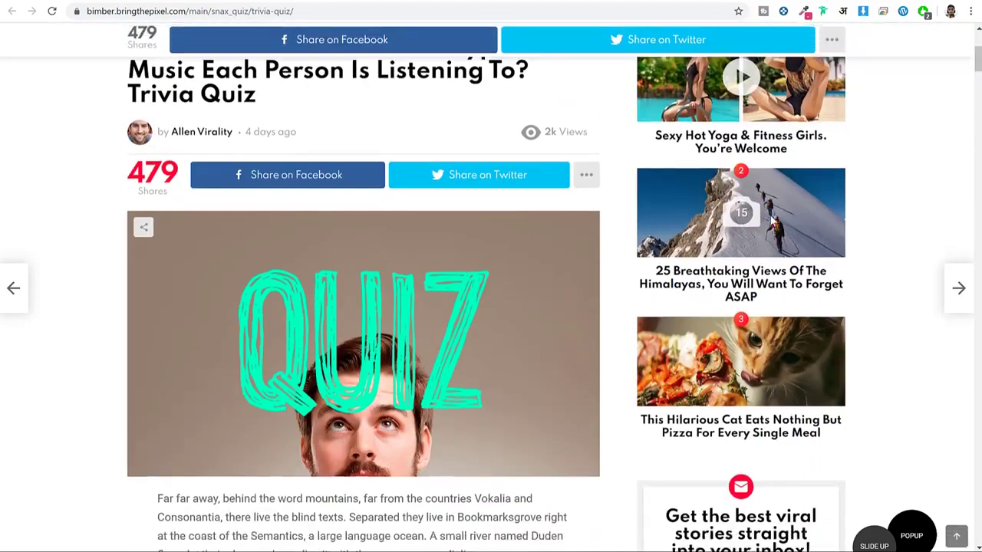
{"action": "scroll", "coordinate": [770, 215], "scroll_direction": "down", "scroll_amount": 9}
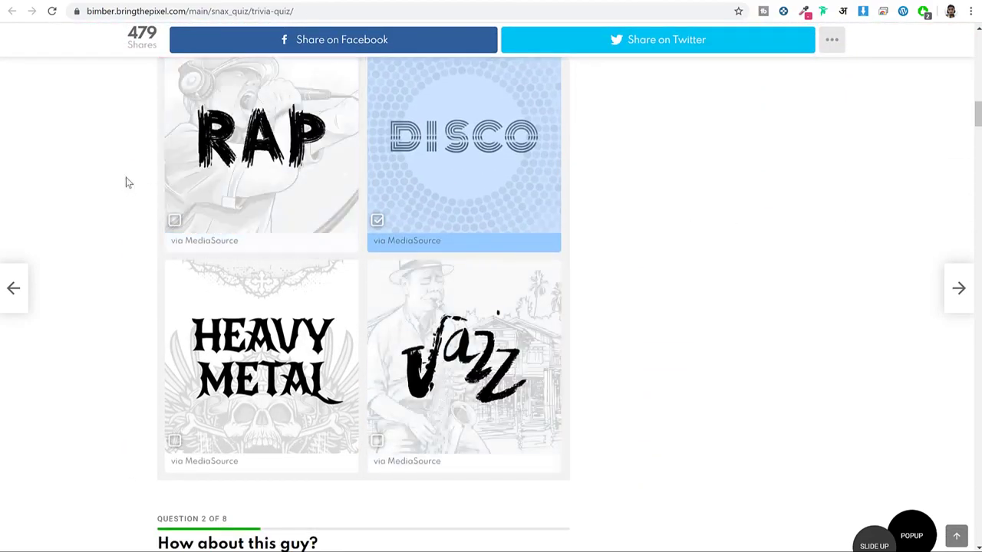
{"action": "left_click", "coordinate": [257, 175]}
{"action": "scroll", "coordinate": [640, 219], "scroll_direction": "down", "scroll_amount": 10}
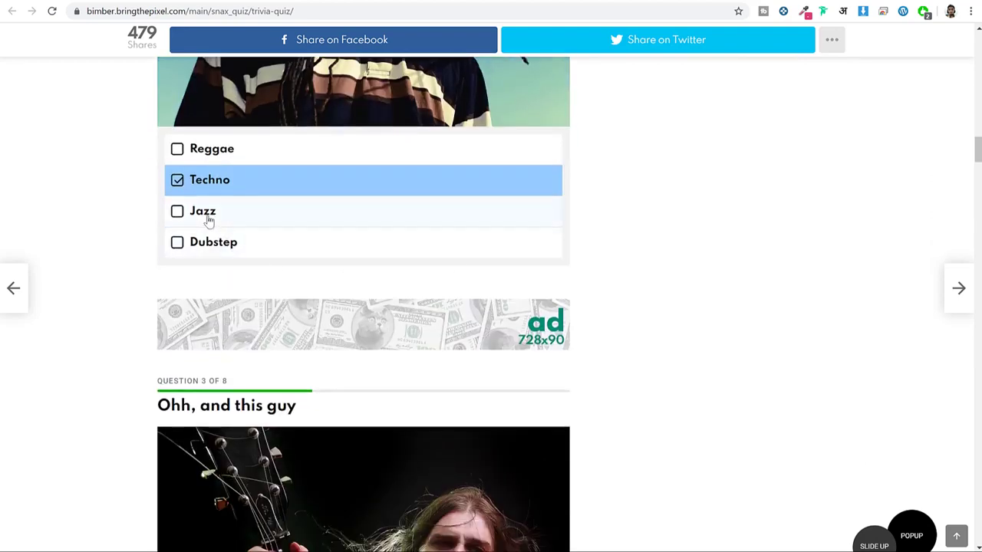
{"action": "left_click", "coordinate": [209, 219]}
Step: Scroll through the rest of the quiz and go to the demo's post submission page
{"action": "scroll", "coordinate": [687, 230], "scroll_direction": "down", "scroll_amount": 12}
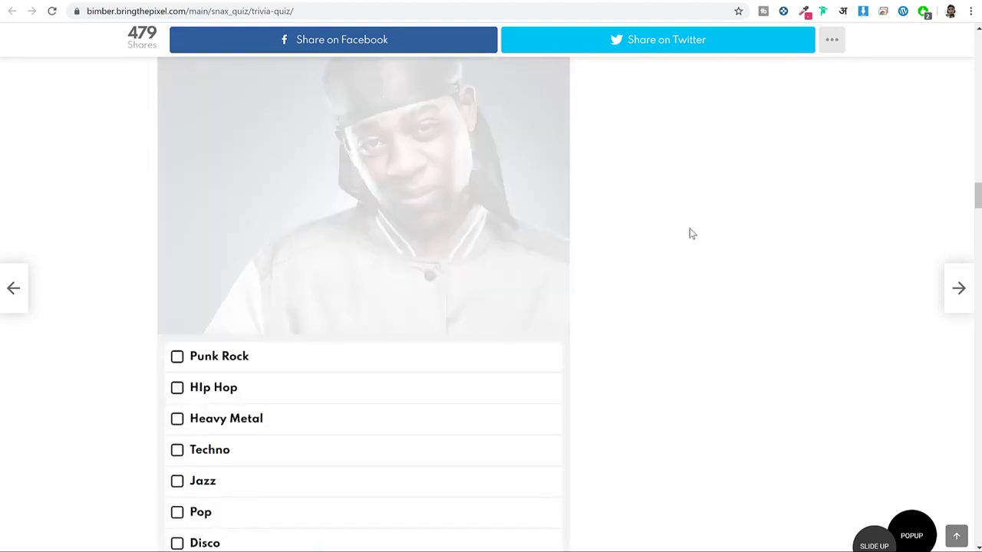
{"action": "scroll", "coordinate": [691, 233], "scroll_direction": "down", "scroll_amount": 9}
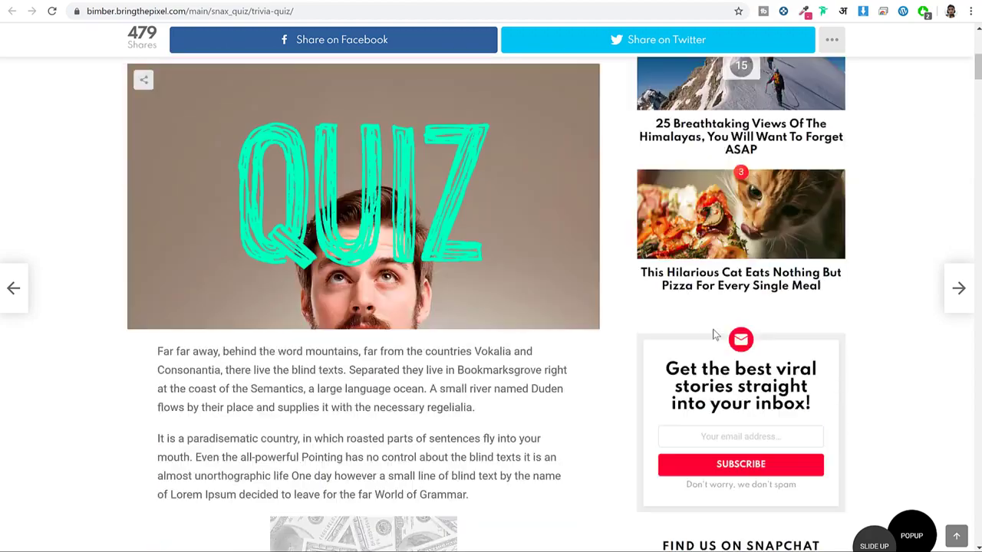
{"action": "scroll", "coordinate": [820, 231], "scroll_direction": "up", "scroll_amount": 5}
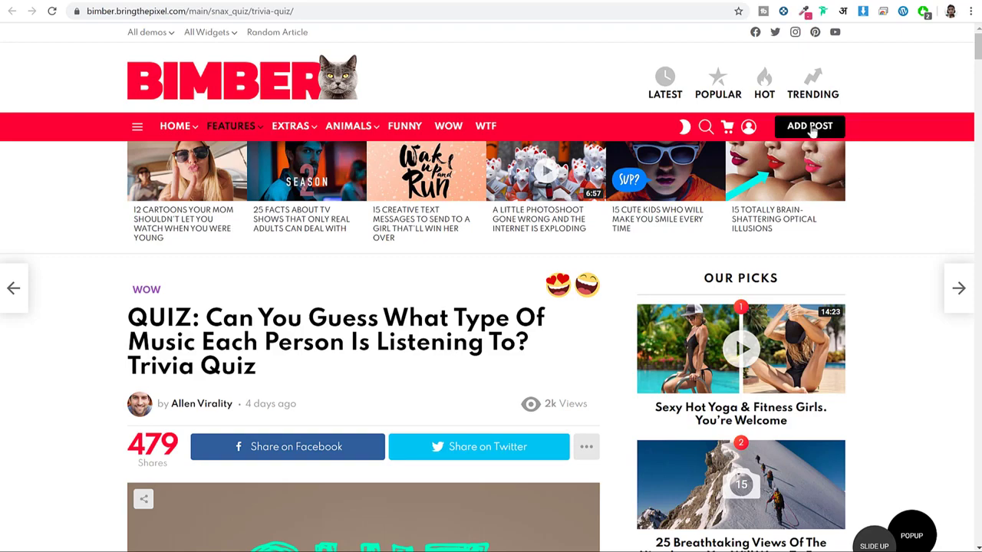
{"action": "left_click", "coordinate": [809, 126]}
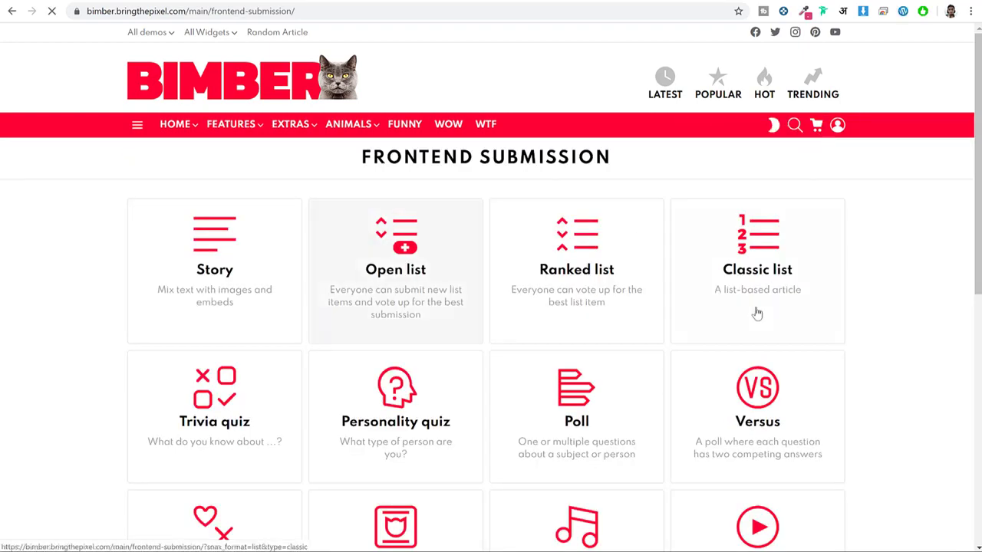
Step: Scroll through all sixteen post format cards, from Story down to Link
{"action": "scroll", "coordinate": [759, 312], "scroll_direction": "down", "scroll_amount": 6}
{"action": "scroll", "coordinate": [920, 357], "scroll_direction": "up", "scroll_amount": 5}
{"action": "scroll", "coordinate": [911, 360], "scroll_direction": "up", "scroll_amount": 2}
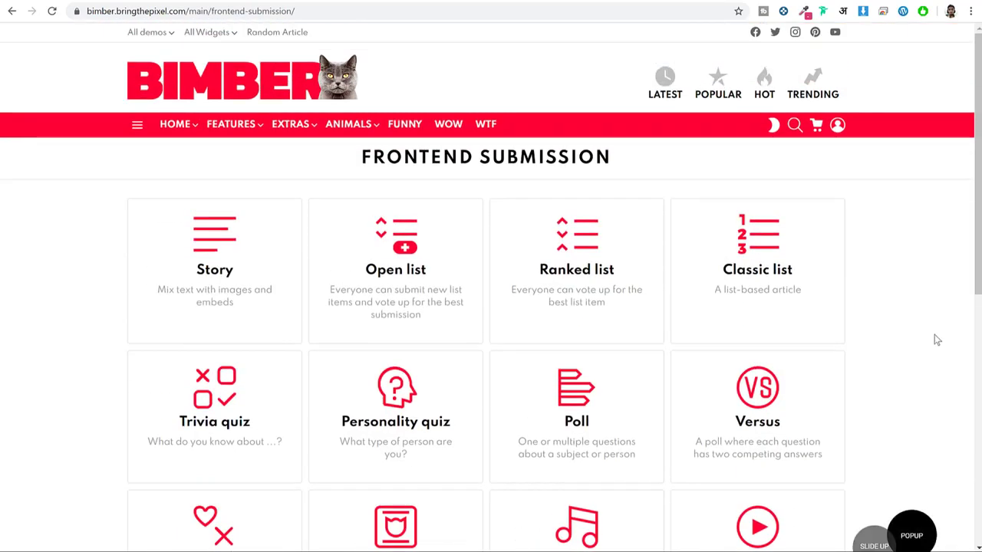
{"action": "scroll", "coordinate": [941, 334], "scroll_direction": "down", "scroll_amount": 1}
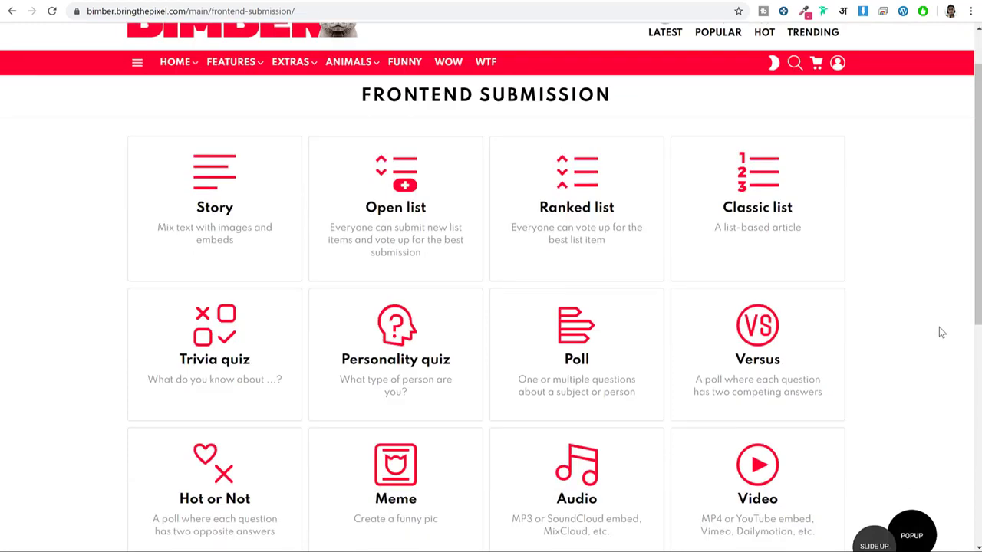
{"action": "scroll", "coordinate": [941, 331], "scroll_direction": "down", "scroll_amount": 1}
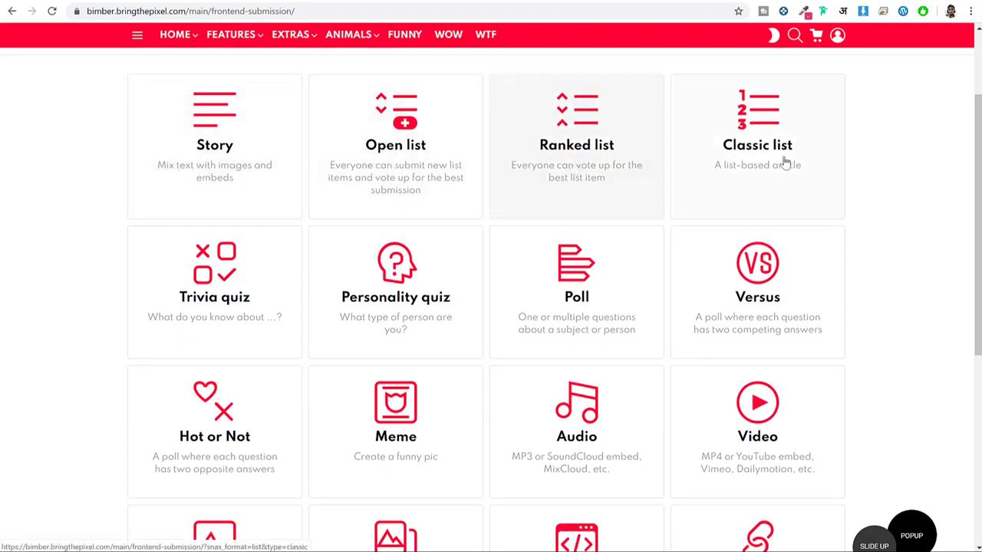
{"action": "scroll", "coordinate": [801, 116], "scroll_direction": "down", "scroll_amount": 1}
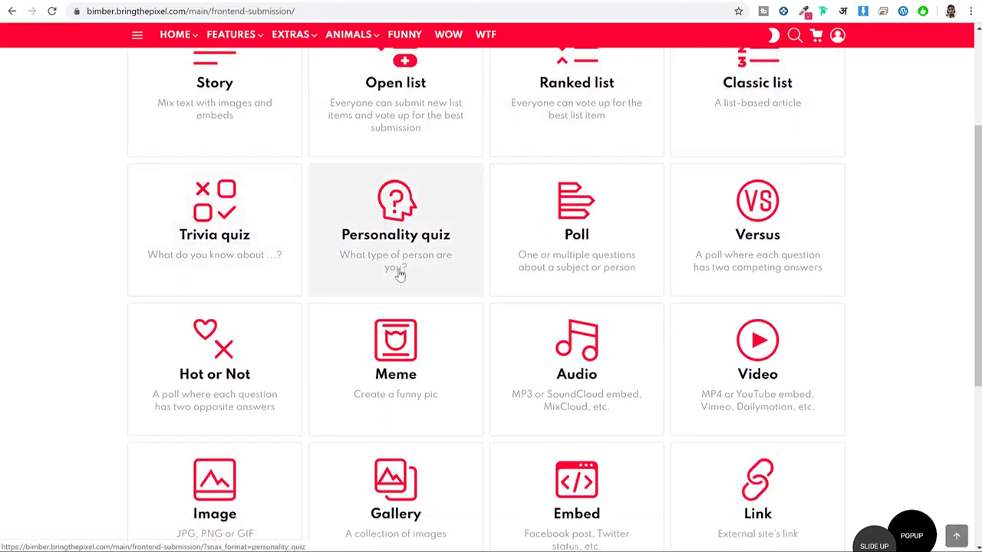
{"action": "scroll", "coordinate": [859, 243], "scroll_direction": "down", "scroll_amount": 1}
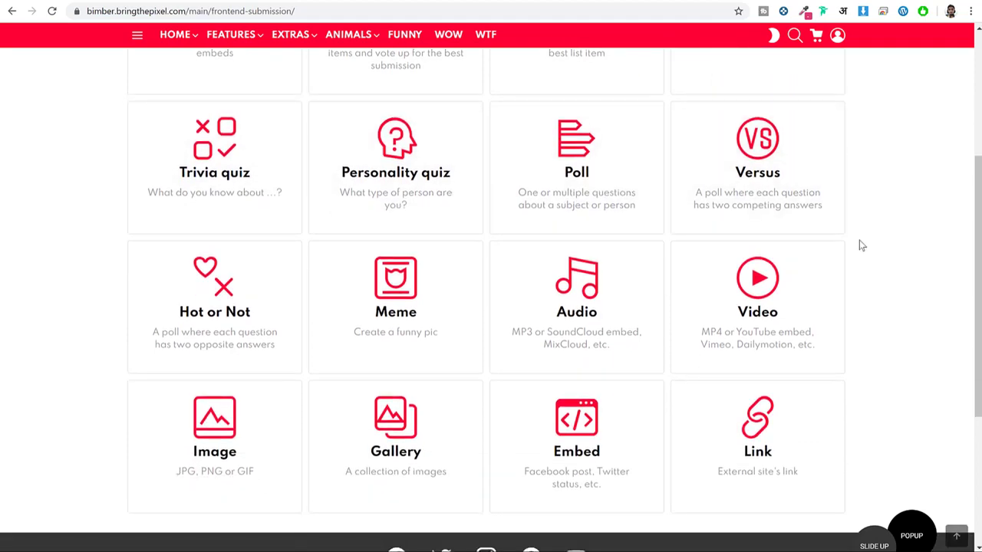
{"action": "scroll", "coordinate": [942, 279], "scroll_direction": "up", "scroll_amount": 4}
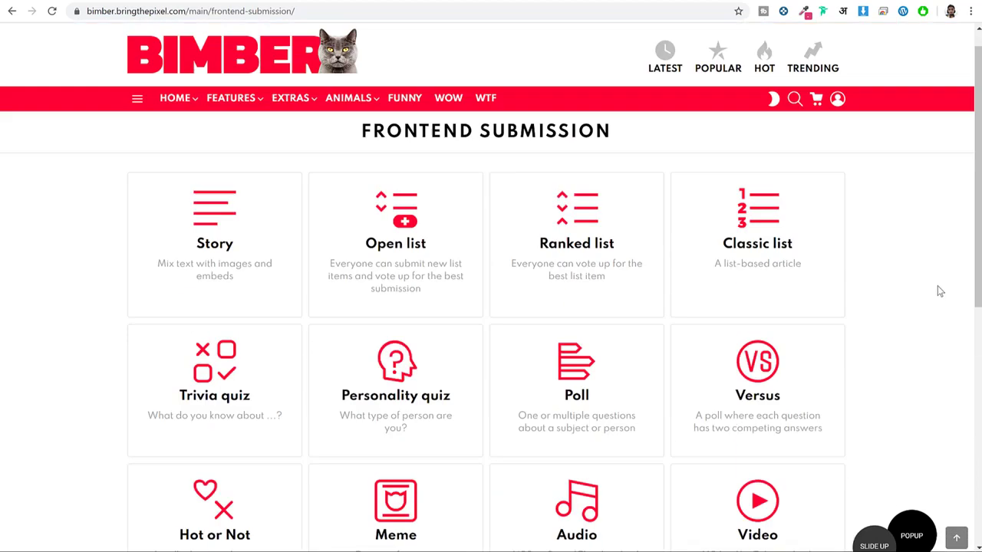
Step: Switch to your own site's Frontend Submission page and open a blank Story form
{"action": "left_click", "coordinate": [201, 268]}
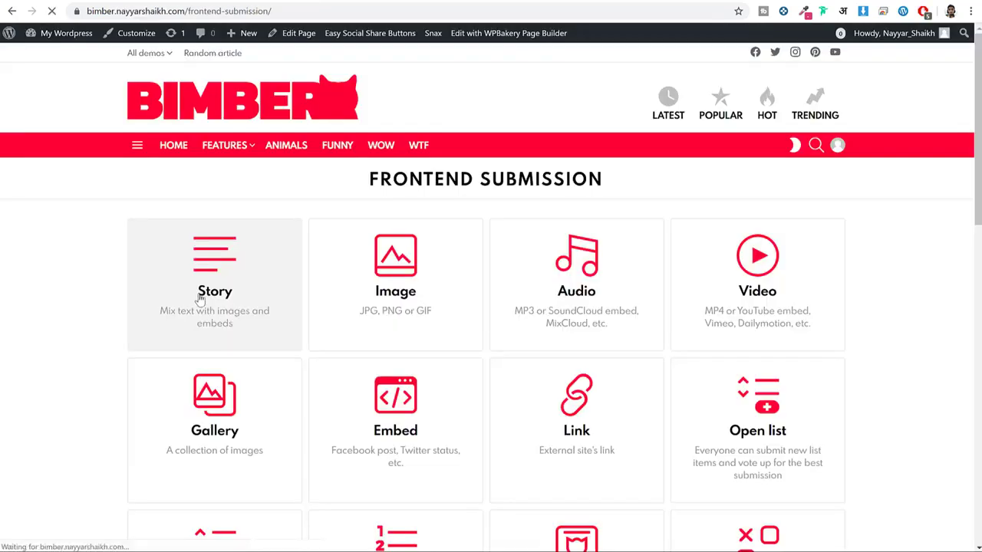
{"action": "left_click", "coordinate": [203, 297]}
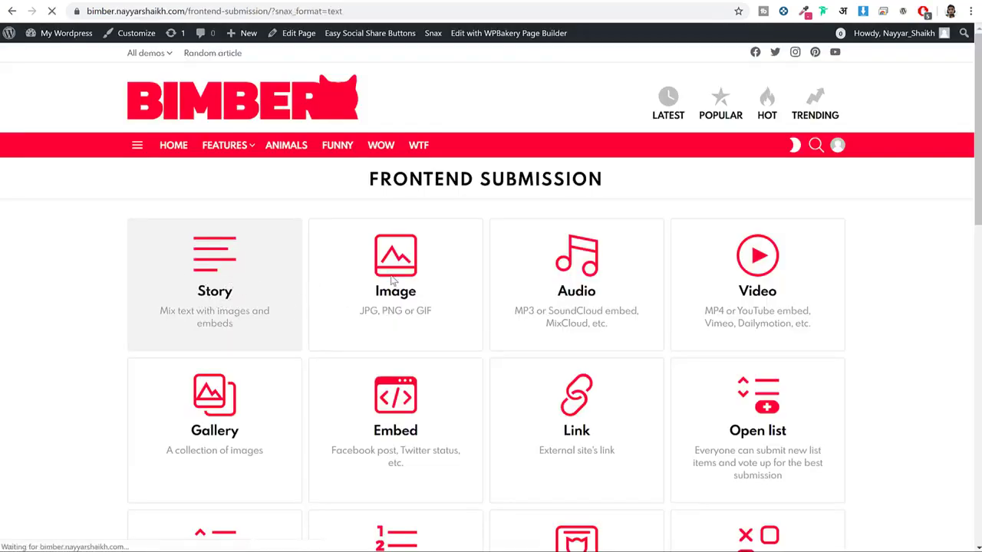
{"action": "scroll", "coordinate": [759, 276], "scroll_direction": "down", "scroll_amount": 5}
{"action": "scroll", "coordinate": [889, 330], "scroll_direction": "up", "scroll_amount": 4}
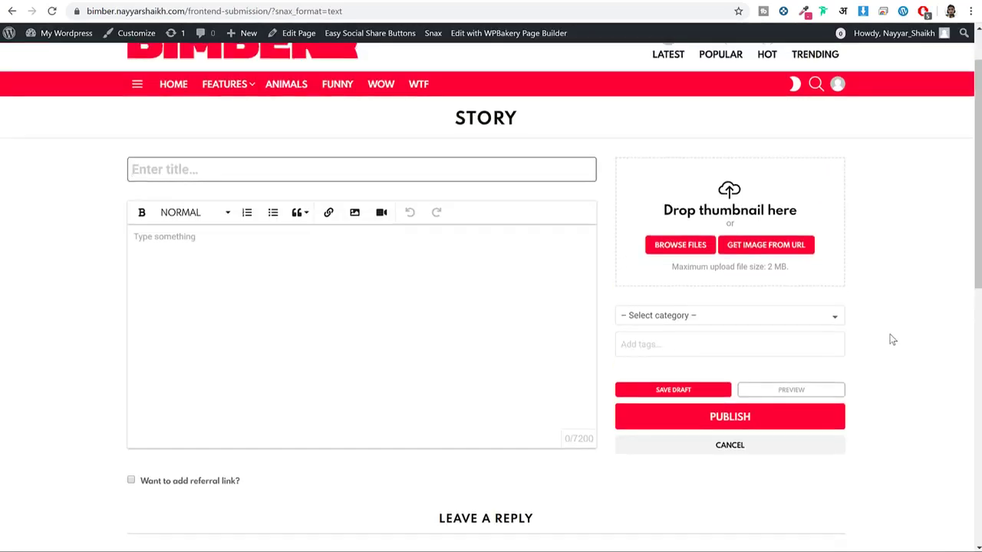
{"action": "scroll", "coordinate": [892, 339], "scroll_direction": "up", "scroll_amount": 1}
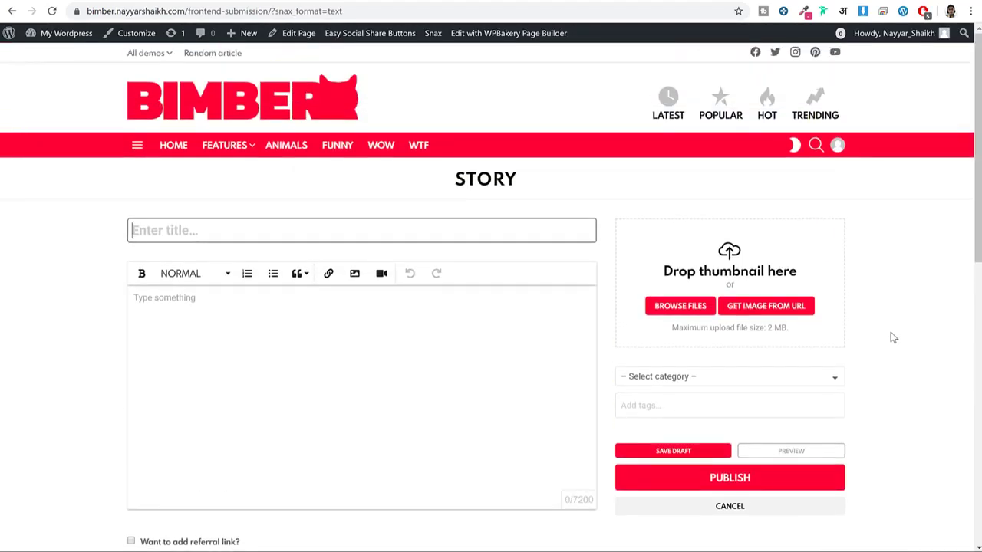
{"action": "scroll", "coordinate": [322, 281], "scroll_direction": "down", "scroll_amount": 4}
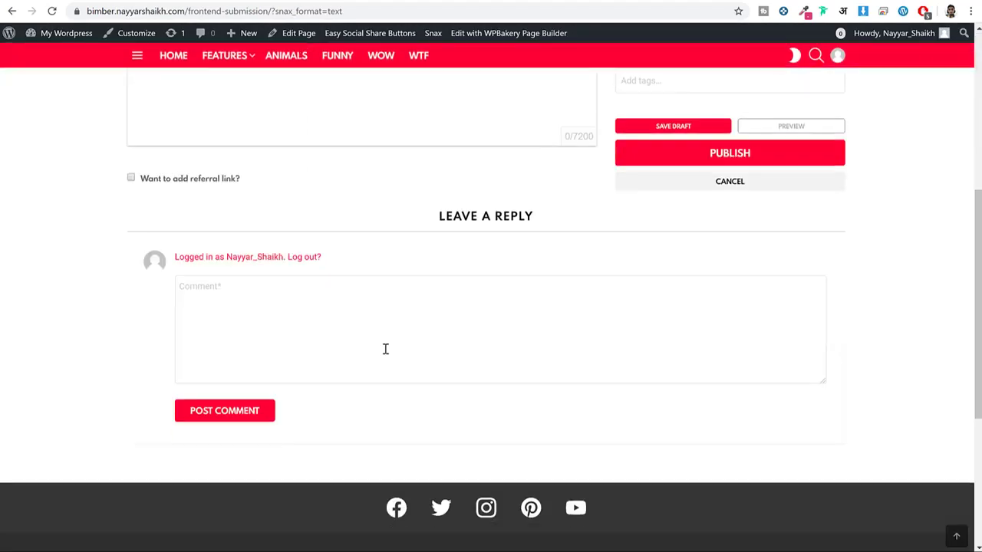
{"action": "scroll", "coordinate": [386, 349], "scroll_direction": "up", "scroll_amount": 5}
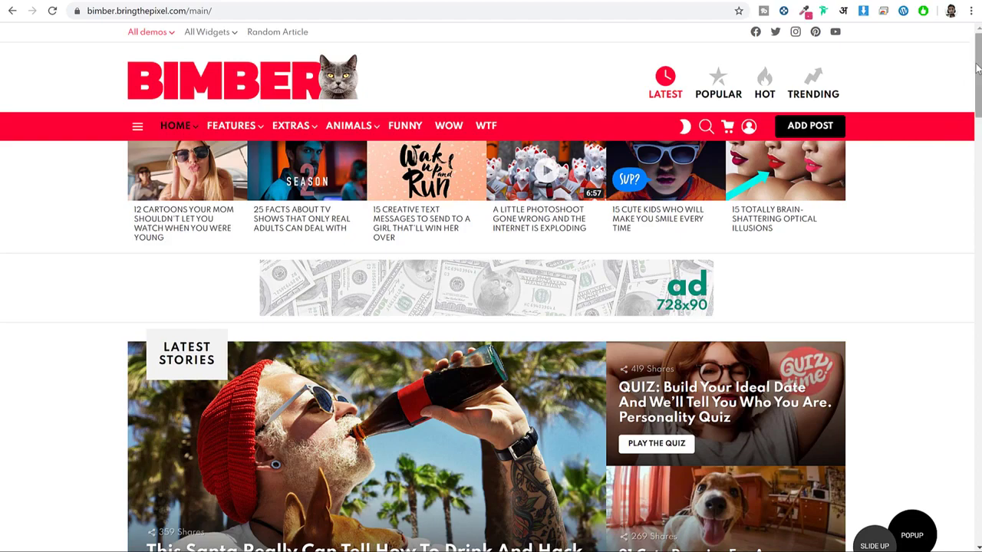
Step: Scroll the demo homepage and open a new browser tab
{"action": "left_click_drag", "start_coordinate": [977, 68], "coordinate": [953, 127]}
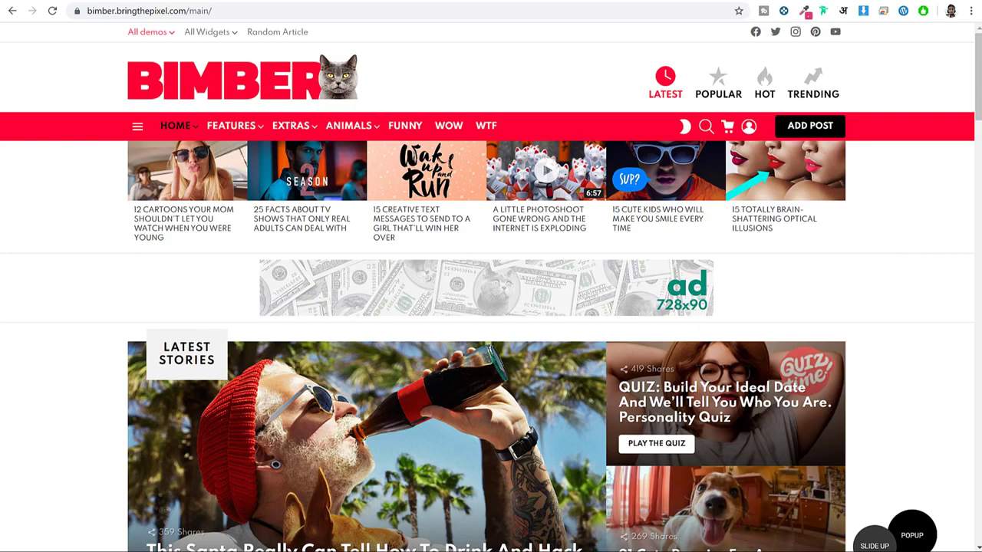
{"action": "key", "text": "ctrl+t"}
Step: Go to bloggdude.com/sg and scroll to the StartUp, GrowBig and GoGeek plan cards
{"action": "type", "text": "bloggdude.com"}
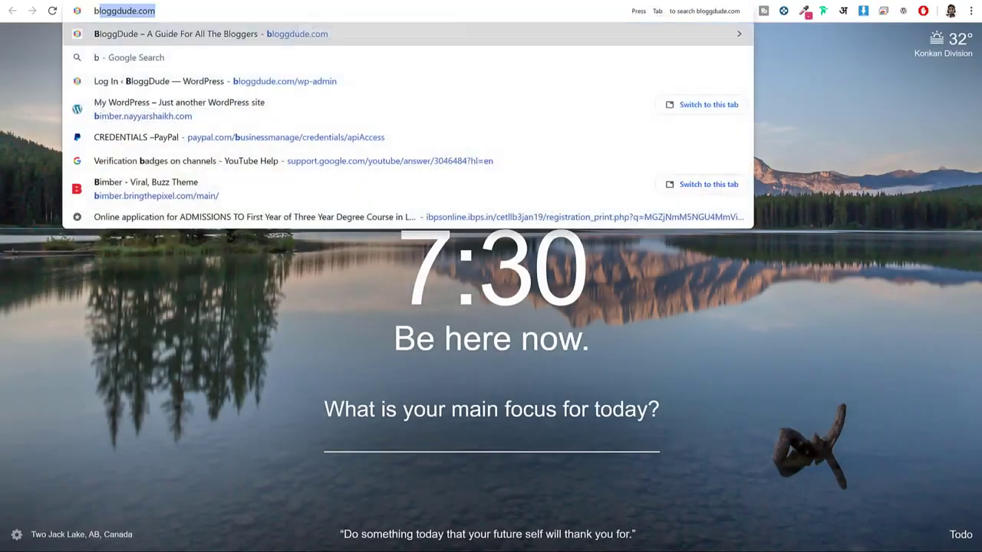
{"action": "type", "text": "/sg"}
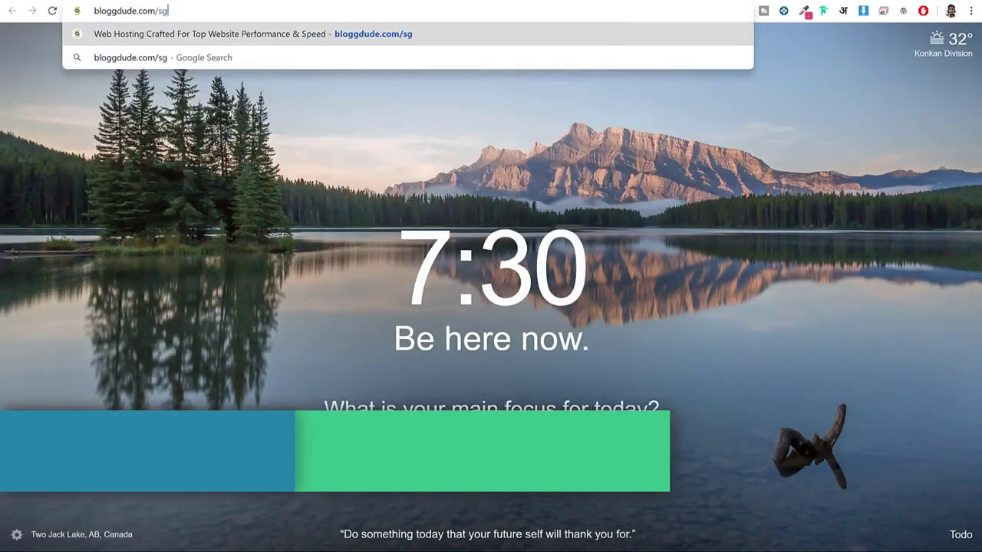
{"action": "key", "text": "Return"}
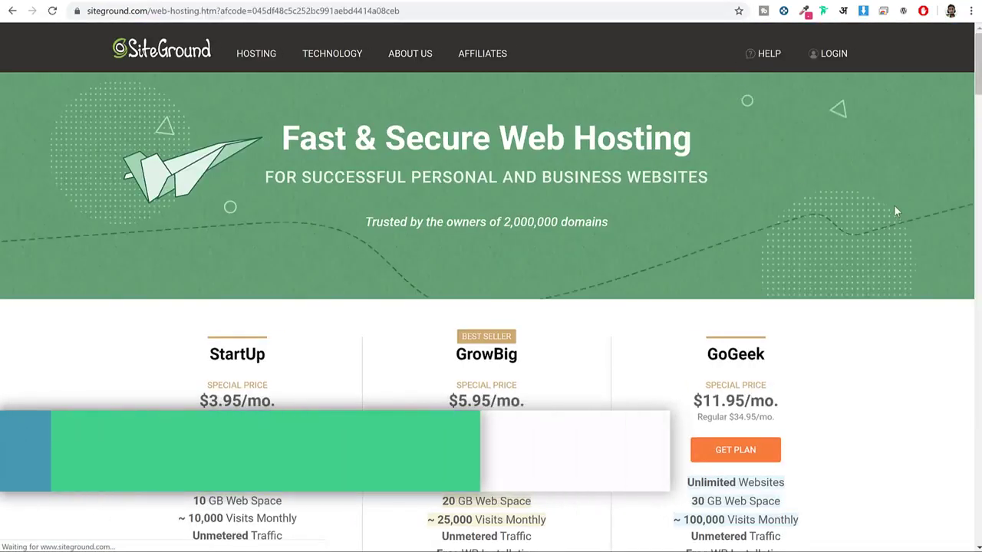
{"action": "scroll", "coordinate": [894, 199], "scroll_direction": "down", "scroll_amount": 3}
{"action": "scroll", "coordinate": [898, 192], "scroll_direction": "down", "scroll_amount": 1}
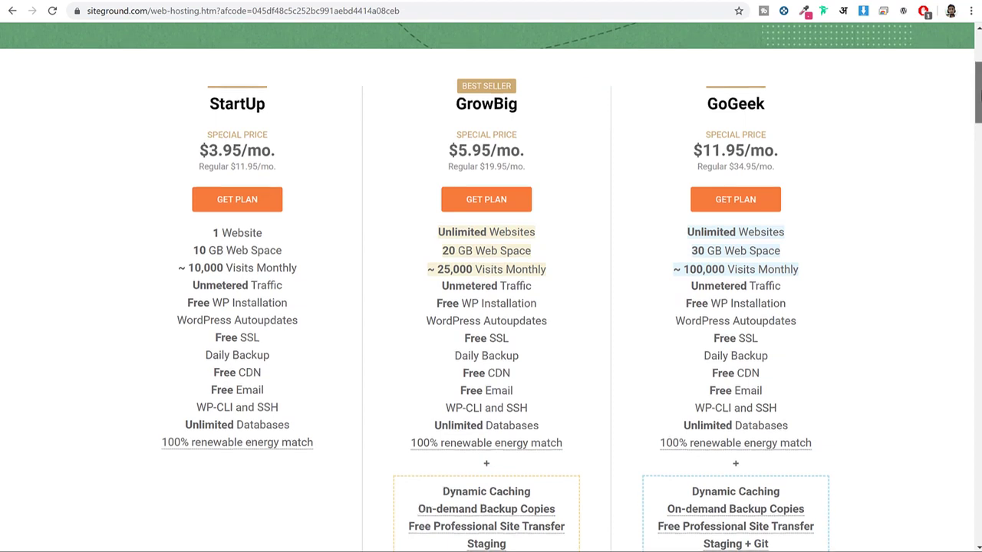
{"action": "scroll", "coordinate": [979, 89], "scroll_direction": "down", "scroll_amount": 1}
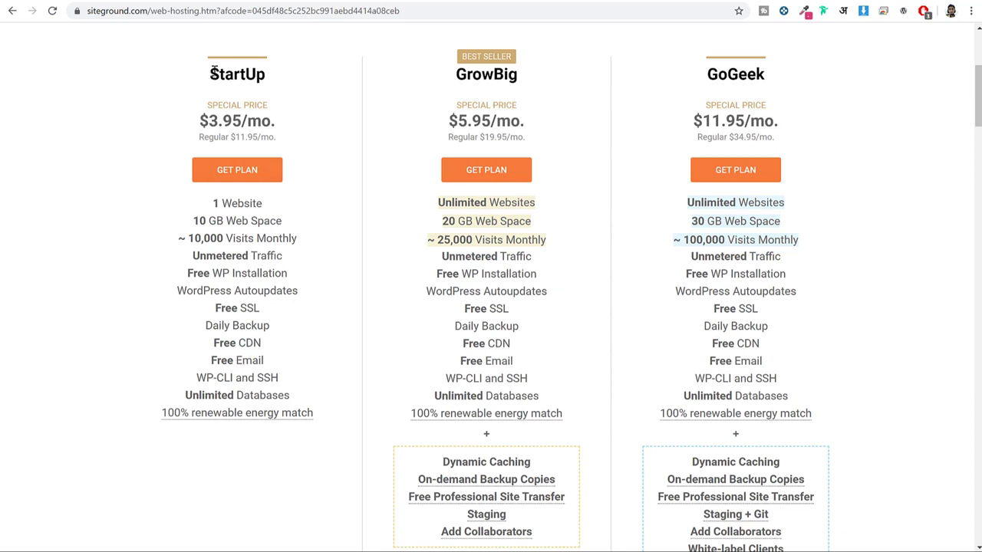
{"action": "left_click_drag", "start_coordinate": [210, 73], "coordinate": [270, 75]}
{"action": "left_click", "coordinate": [878, 140]}
{"action": "left_click_drag", "start_coordinate": [459, 73], "coordinate": [532, 76]}
{"action": "left_click", "coordinate": [534, 77]}
{"action": "left_click_drag", "start_coordinate": [210, 203], "coordinate": [277, 202]}
{"action": "left_click_drag", "start_coordinate": [454, 74], "coordinate": [518, 73]}
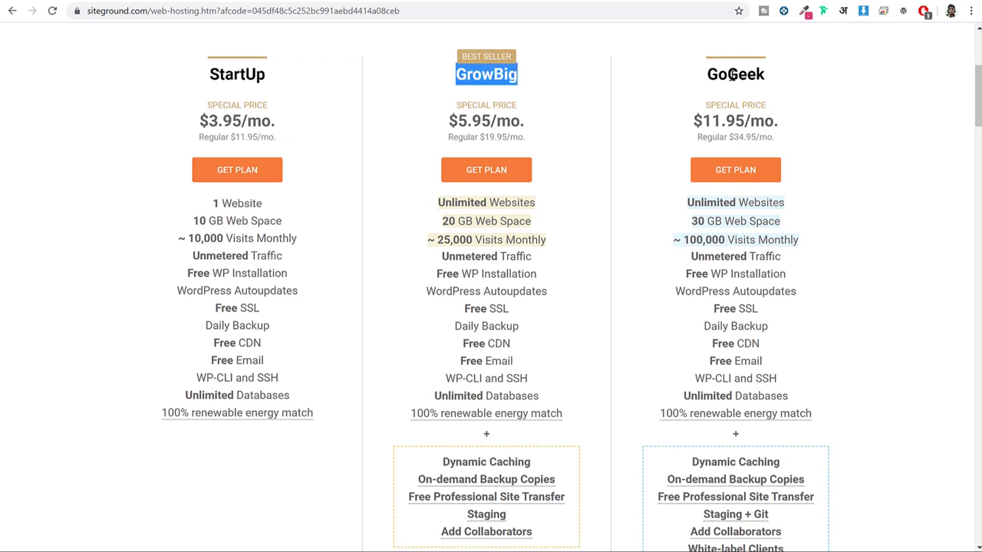
{"action": "left_click_drag", "start_coordinate": [536, 202], "coordinate": [435, 203]}
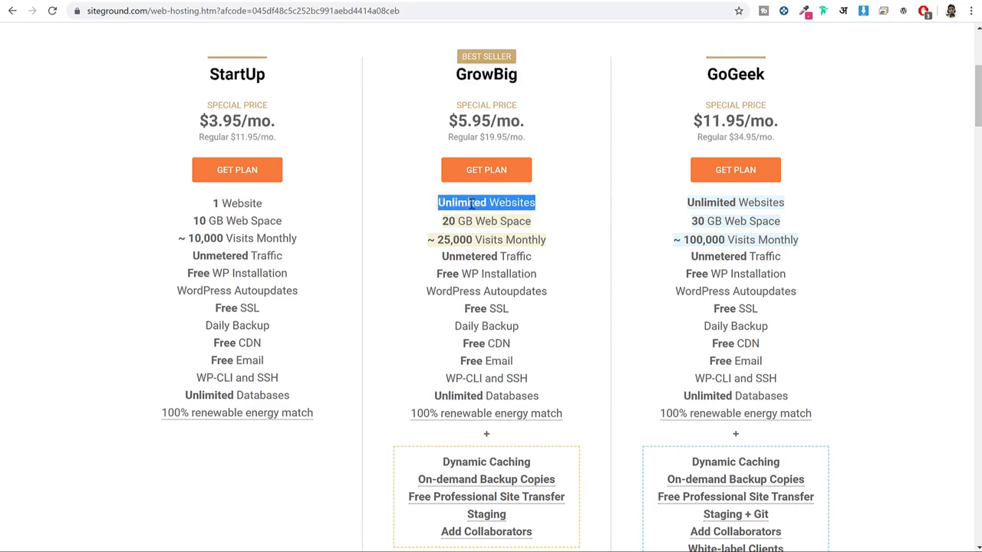
{"action": "left_click", "coordinate": [472, 203]}
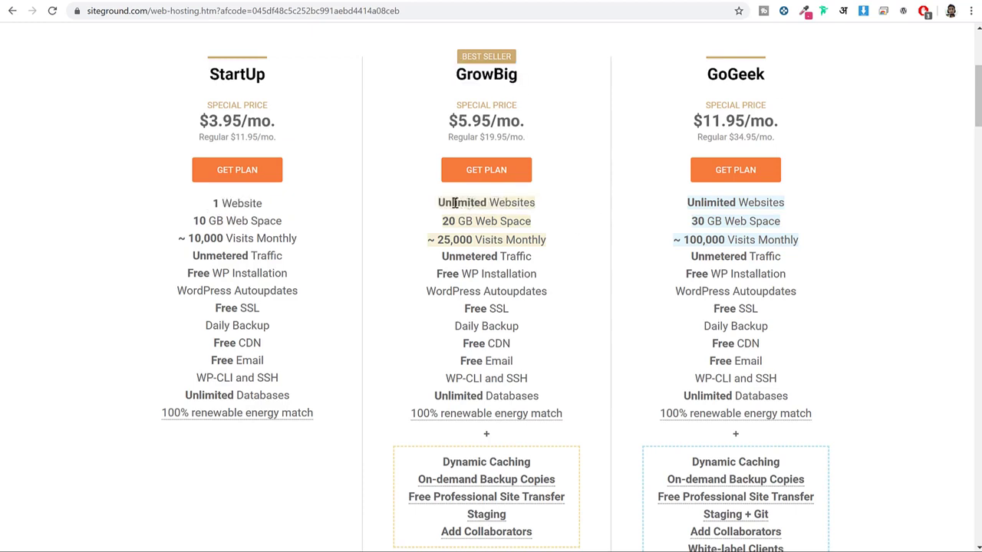
{"action": "double_click", "coordinate": [235, 69]}
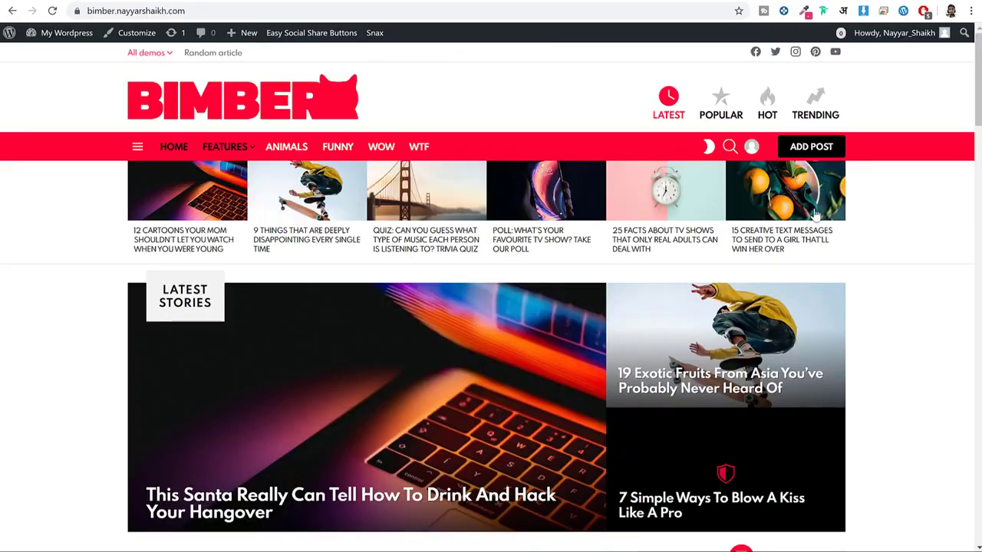
{"action": "scroll", "coordinate": [907, 332], "scroll_direction": "down", "scroll_amount": 3}
{"action": "scroll", "coordinate": [906, 331], "scroll_direction": "down", "scroll_amount": 15}
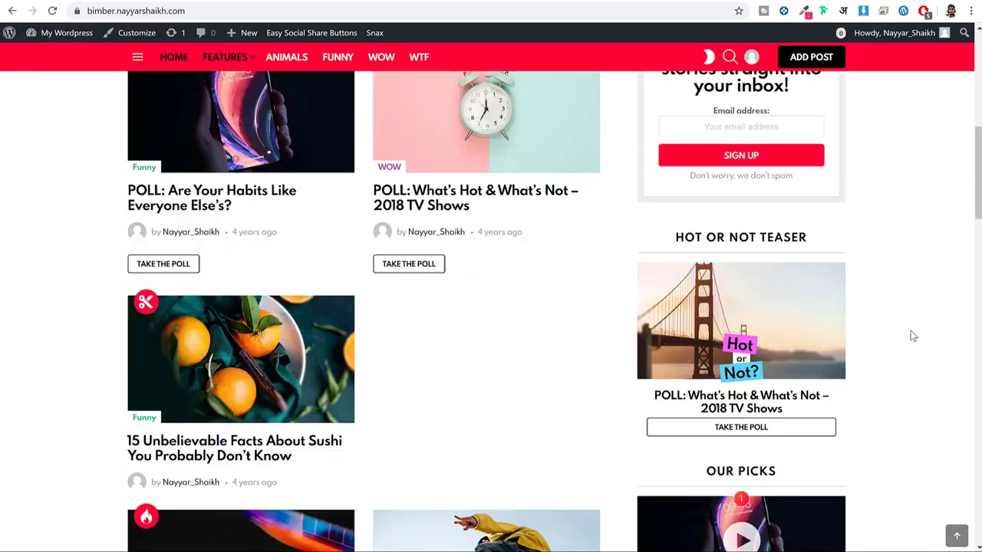
{"action": "scroll", "coordinate": [909, 334], "scroll_direction": "down", "scroll_amount": 14}
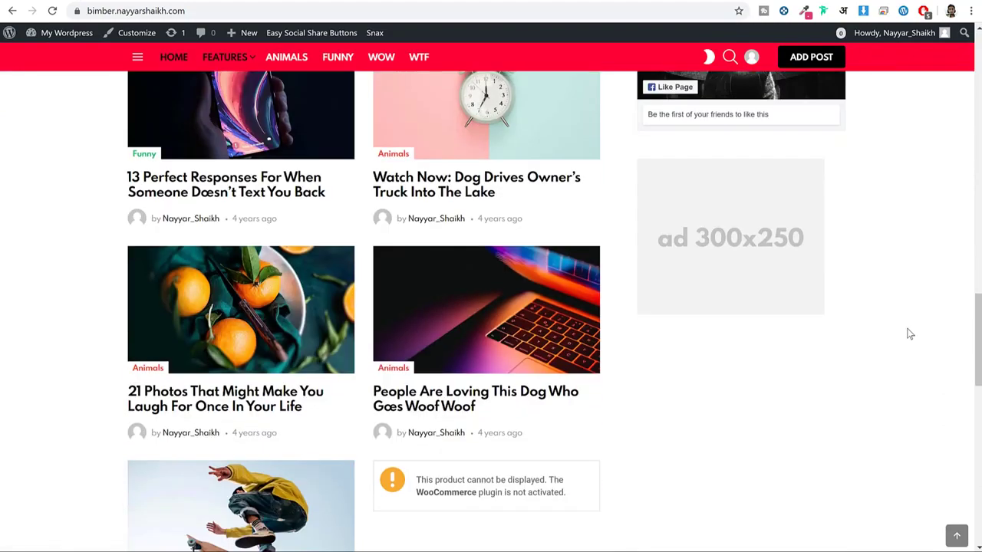
{"action": "scroll", "coordinate": [911, 342], "scroll_direction": "up", "scroll_amount": 15}
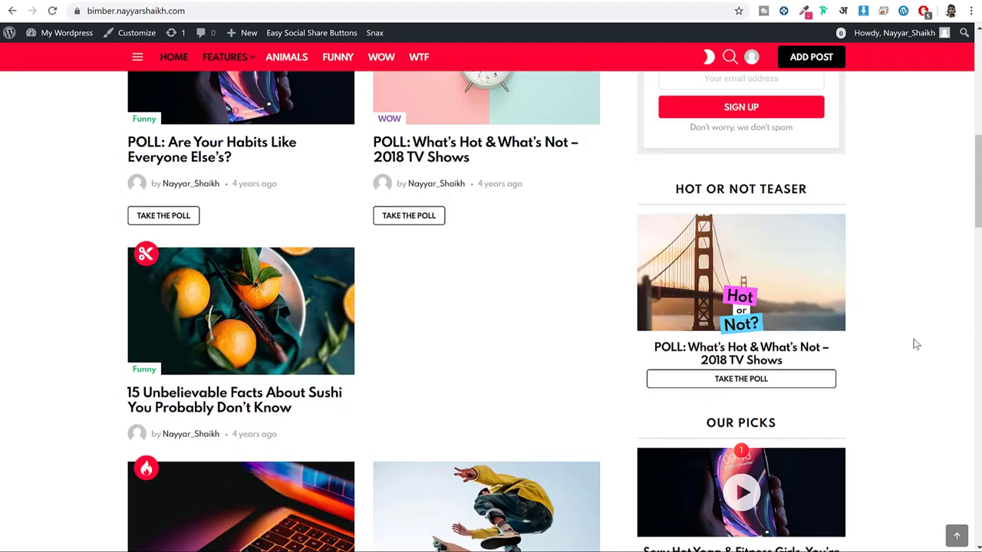
{"action": "scroll", "coordinate": [914, 349], "scroll_direction": "up", "scroll_amount": 12}
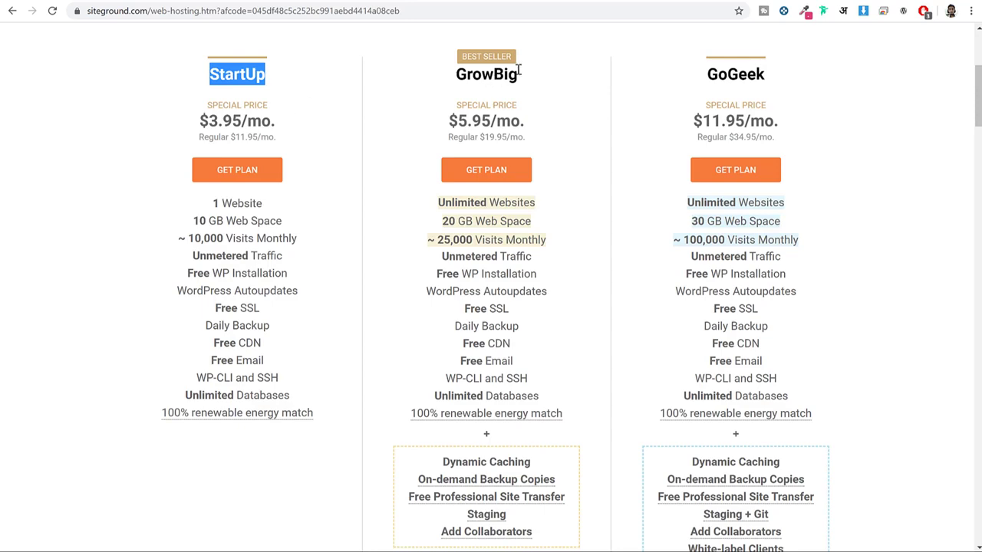
Step: Highlight GrowBig's plan name, 20 GB Web Space and ~25,000 Visits Monthly on the plans page
{"action": "left_click_drag", "start_coordinate": [518, 69], "coordinate": [443, 76]}
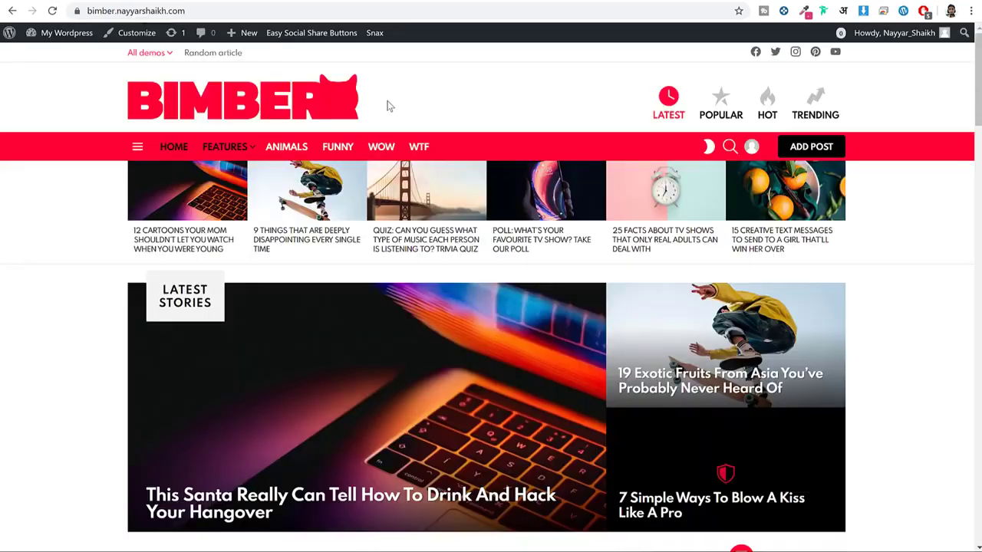
{"action": "scroll", "coordinate": [690, 271], "scroll_direction": "down", "scroll_amount": 2}
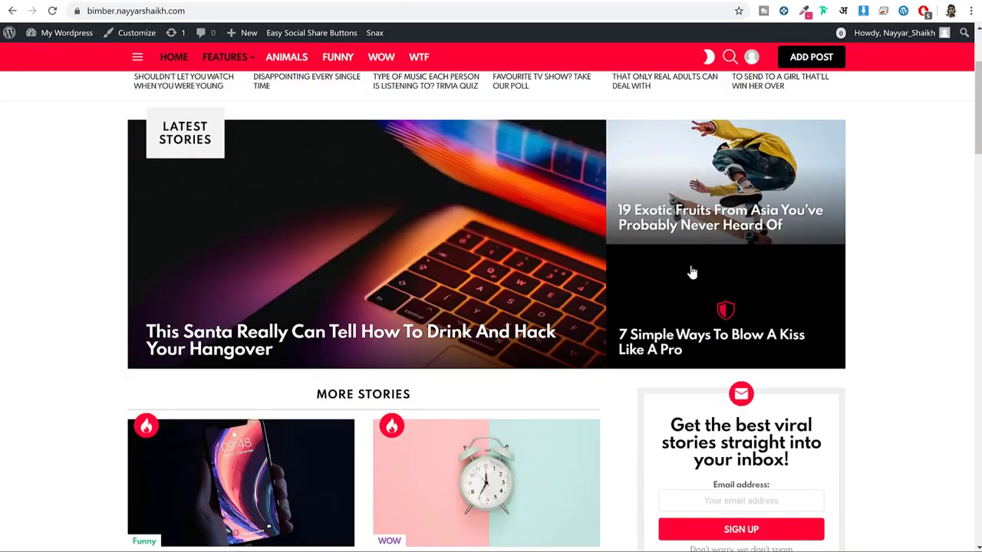
{"action": "scroll", "coordinate": [690, 271], "scroll_direction": "up", "scroll_amount": 2}
{"action": "left_click", "coordinate": [395, 0]}
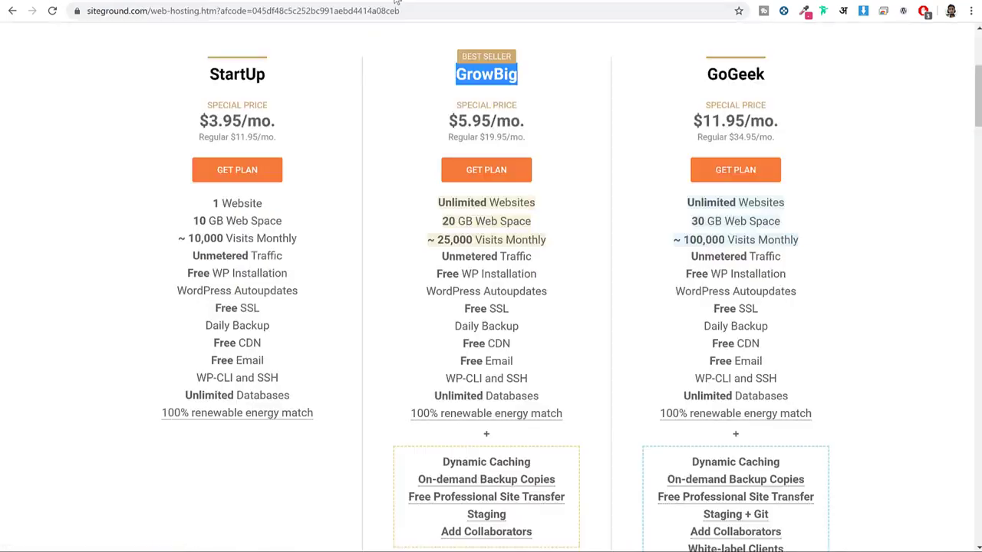
{"action": "left_click", "coordinate": [598, 163]}
{"action": "left_click_drag", "start_coordinate": [447, 76], "coordinate": [539, 75]}
{"action": "left_click_drag", "start_coordinate": [441, 220], "coordinate": [532, 218]}
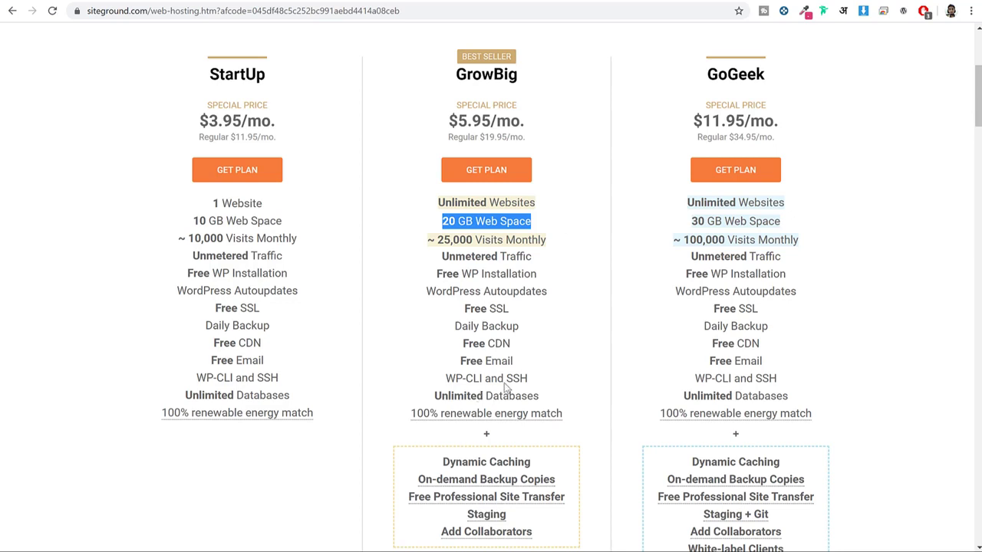
{"action": "triple_click", "coordinate": [524, 238]}
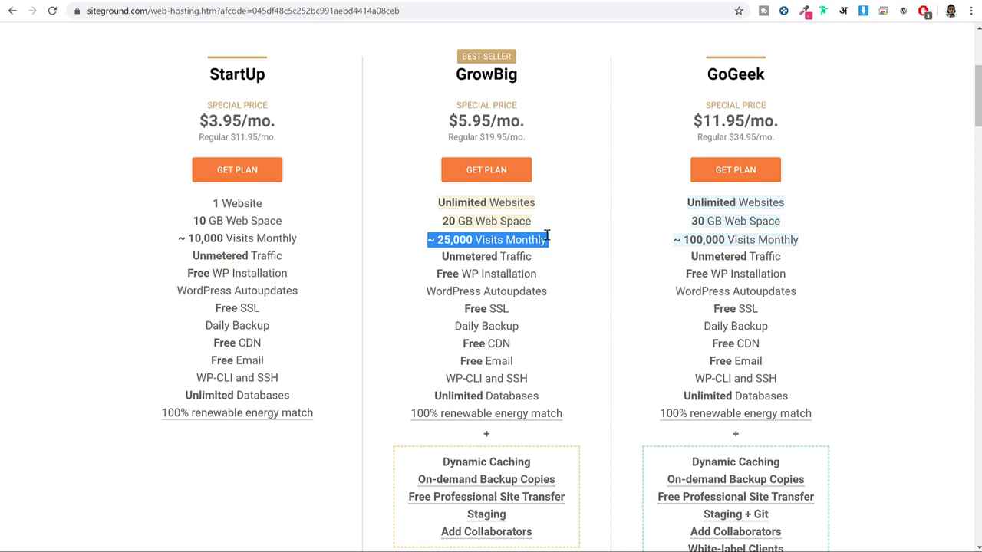
{"action": "left_click", "coordinate": [392, 239]}
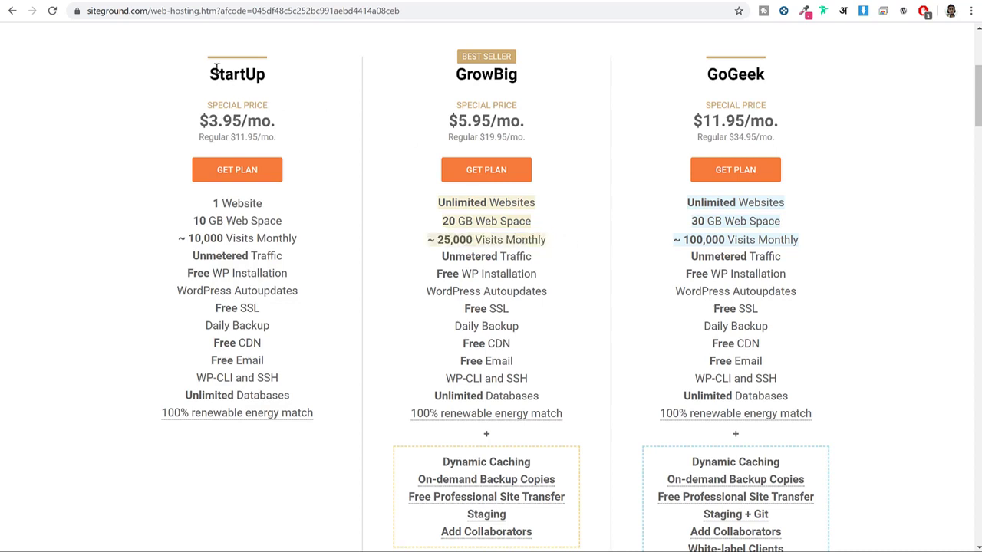
Step: Highlight StartUp, GrowBig and its ~25,000 visits, then view the Bimber site's connection security
{"action": "left_click_drag", "start_coordinate": [216, 69], "coordinate": [272, 74]}
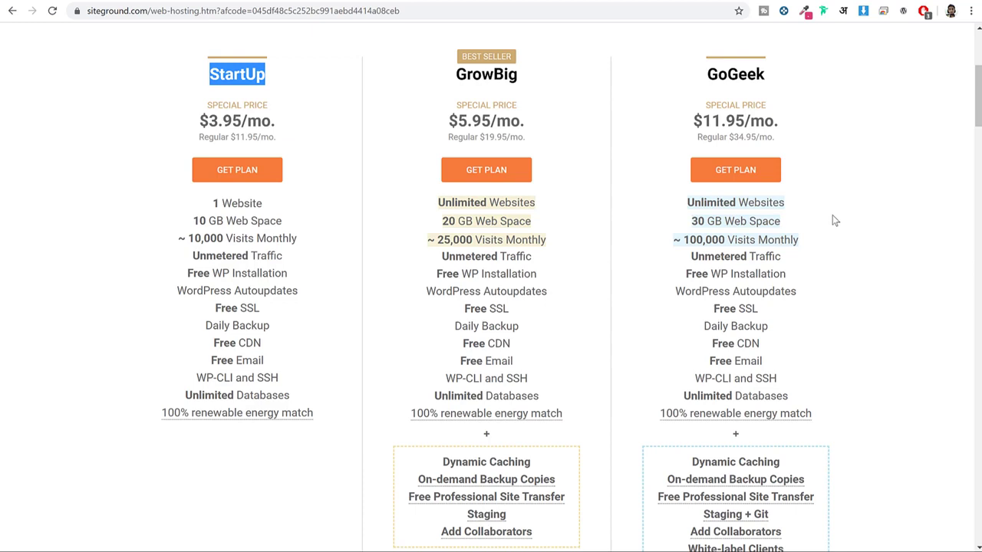
{"action": "left_click_drag", "start_coordinate": [546, 240], "coordinate": [429, 239]}
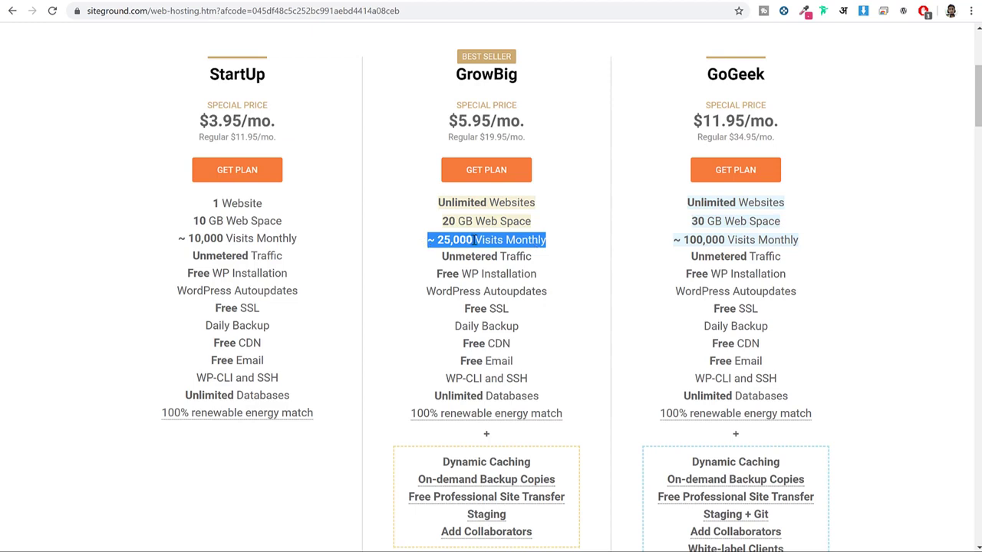
{"action": "left_click", "coordinate": [473, 239]}
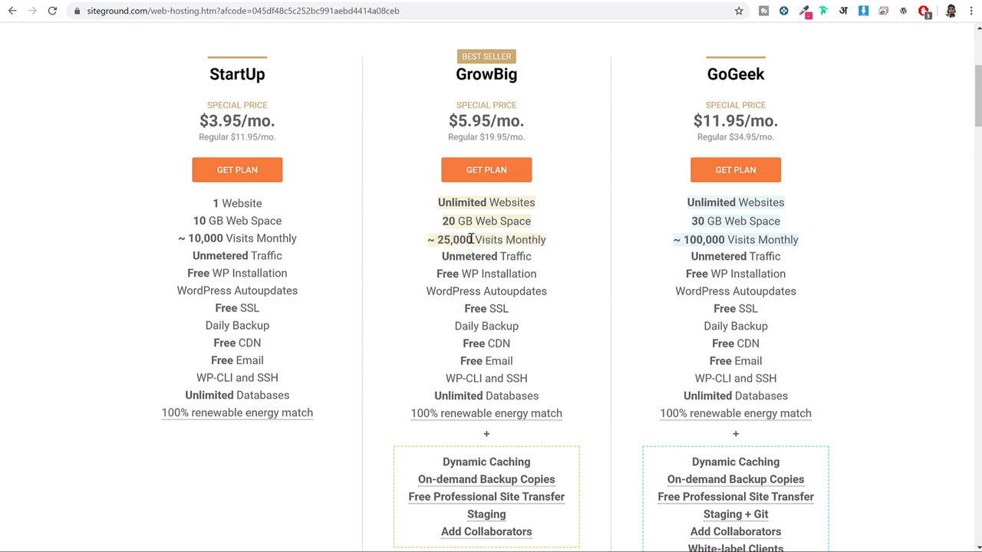
{"action": "left_click_drag", "start_coordinate": [475, 239], "coordinate": [420, 243]}
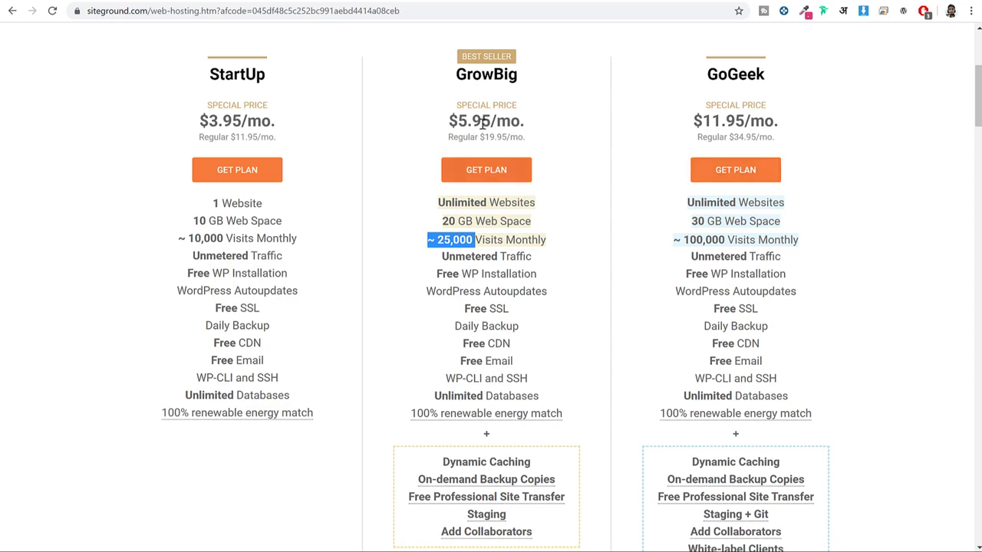
{"action": "left_click_drag", "start_coordinate": [458, 73], "coordinate": [524, 79]}
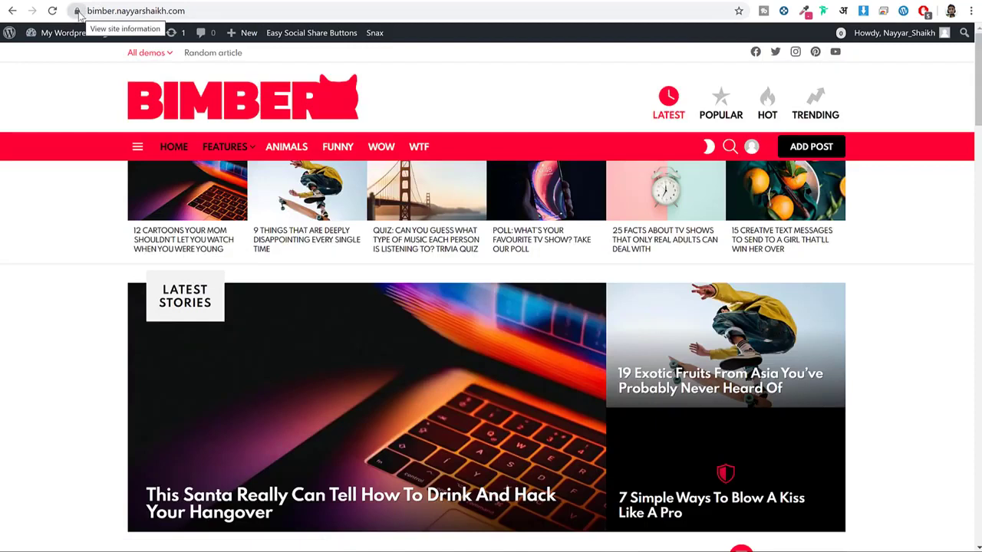
{"action": "left_click", "coordinate": [77, 10]}
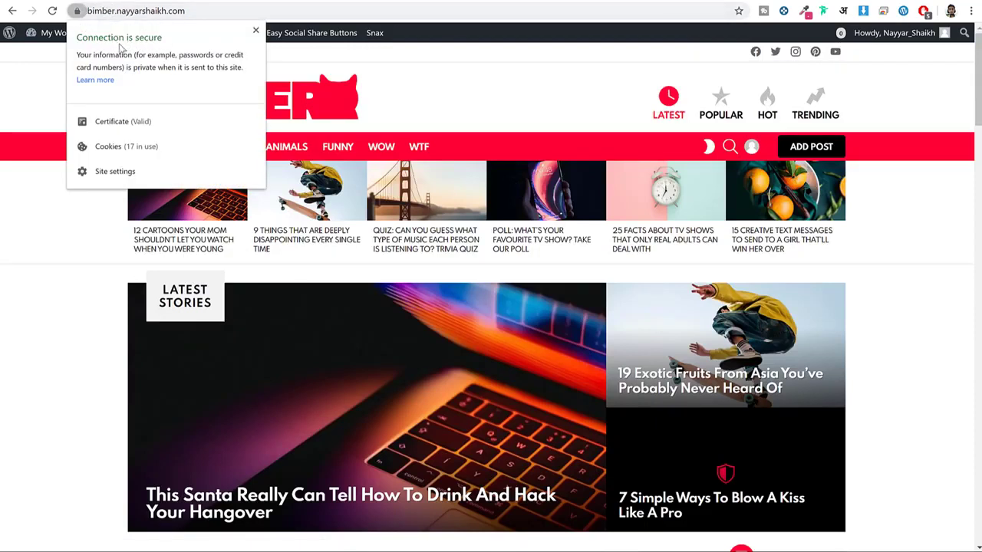
Step: Close the connection security popup and scroll the Bimber homepage
{"action": "left_click", "coordinate": [256, 30]}
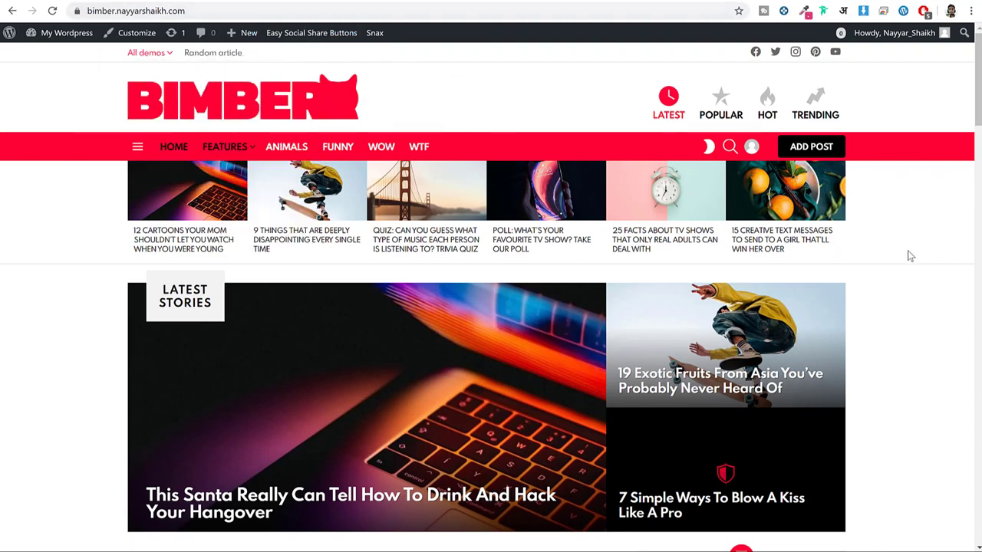
{"action": "scroll", "coordinate": [908, 255], "scroll_direction": "down", "scroll_amount": 2}
{"action": "scroll", "coordinate": [910, 253], "scroll_direction": "down", "scroll_amount": 3}
{"action": "scroll", "coordinate": [889, 302], "scroll_direction": "up", "scroll_amount": 5}
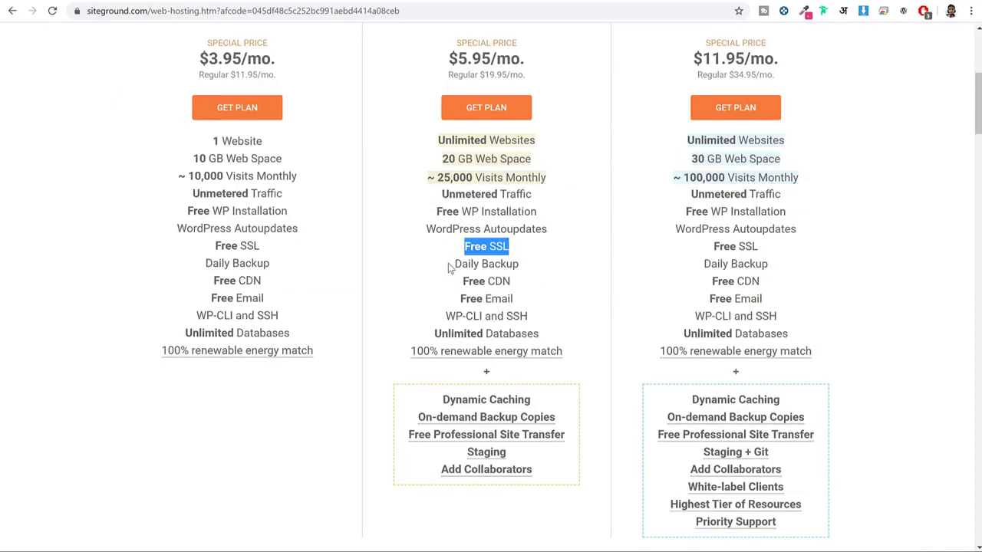
Step: Highlight GrowBig's Free CDN, Daily Backup, Free Email, and WP-CLI and SSH features
{"action": "left_click_drag", "start_coordinate": [451, 264], "coordinate": [460, 285]}
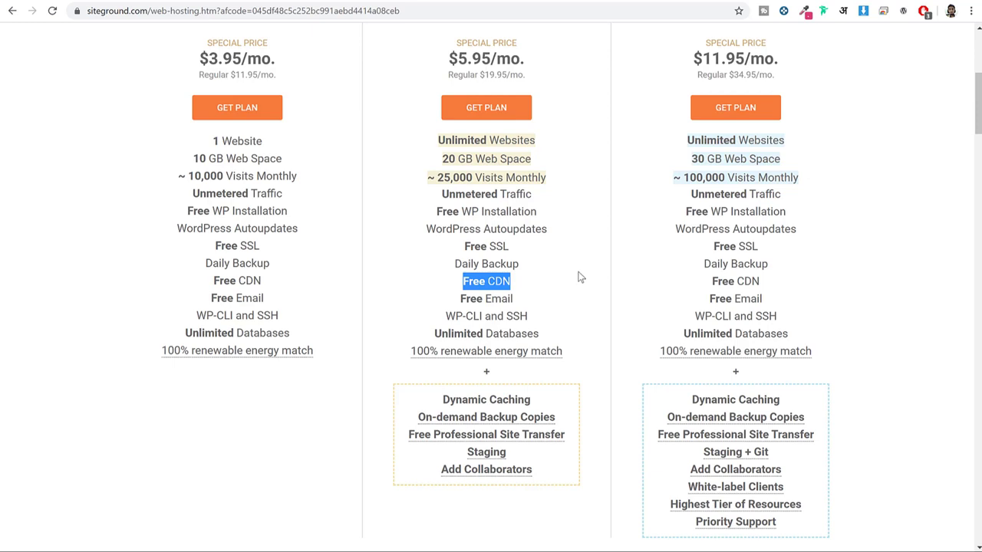
{"action": "left_click_drag", "start_coordinate": [456, 266], "coordinate": [537, 269]}
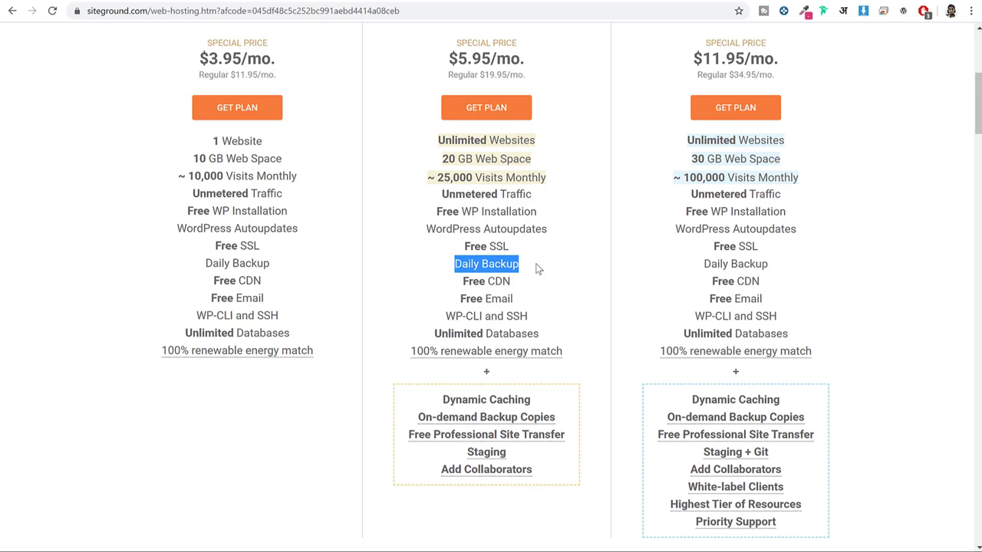
{"action": "left_click_drag", "start_coordinate": [451, 303], "coordinate": [529, 299]}
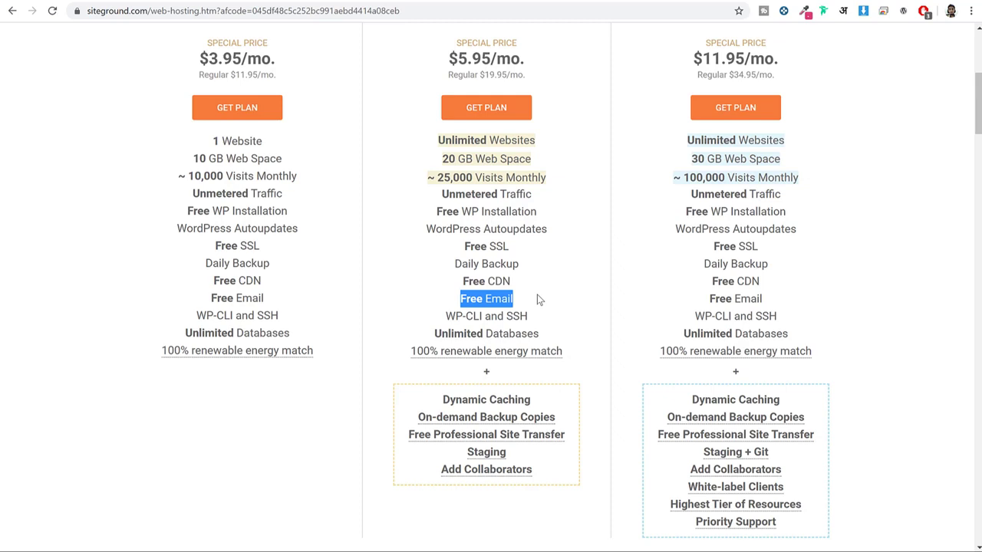
{"action": "left_click_drag", "start_coordinate": [529, 316], "coordinate": [452, 315]}
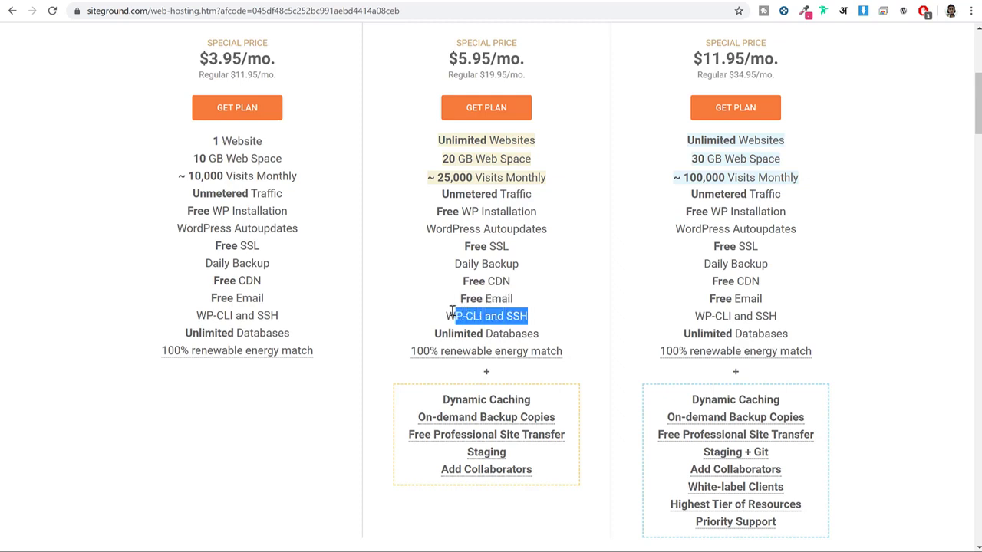
Step: Highlight GrowBig's Dynamic Caching extra and check the tooltips on the other extras
{"action": "scroll", "coordinate": [598, 303], "scroll_direction": "down", "scroll_amount": 2}
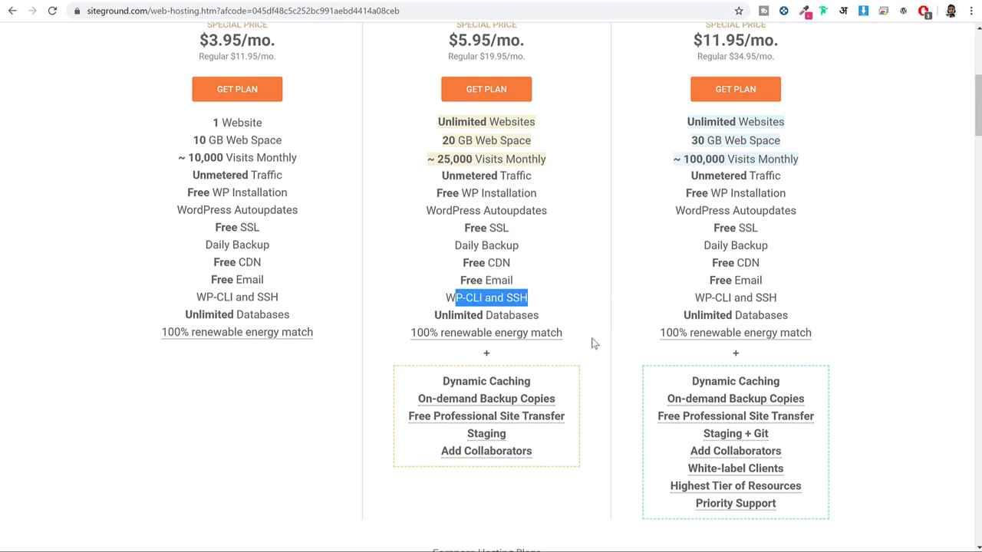
{"action": "mouse_move", "coordinate": [512, 293]}
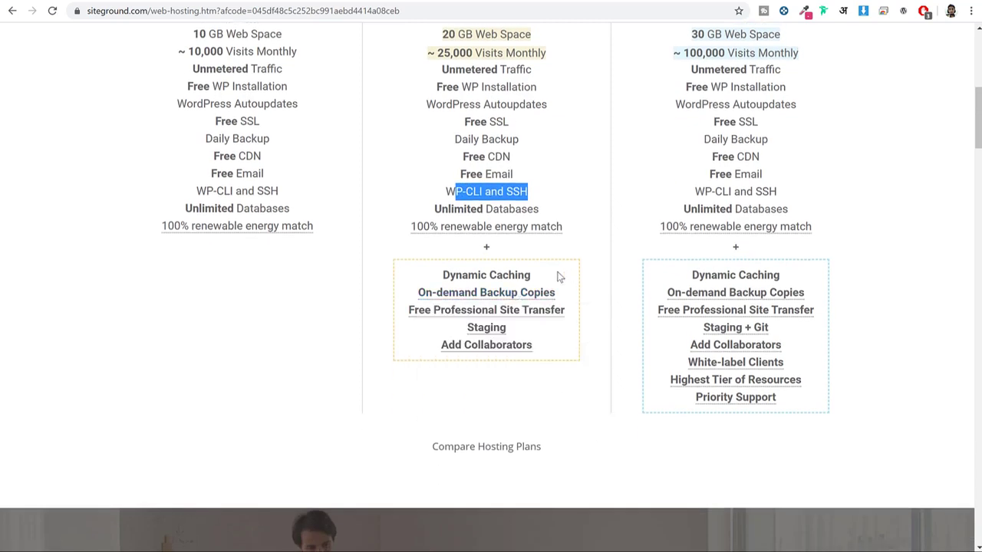
{"action": "left_click_drag", "start_coordinate": [436, 278], "coordinate": [548, 272]}
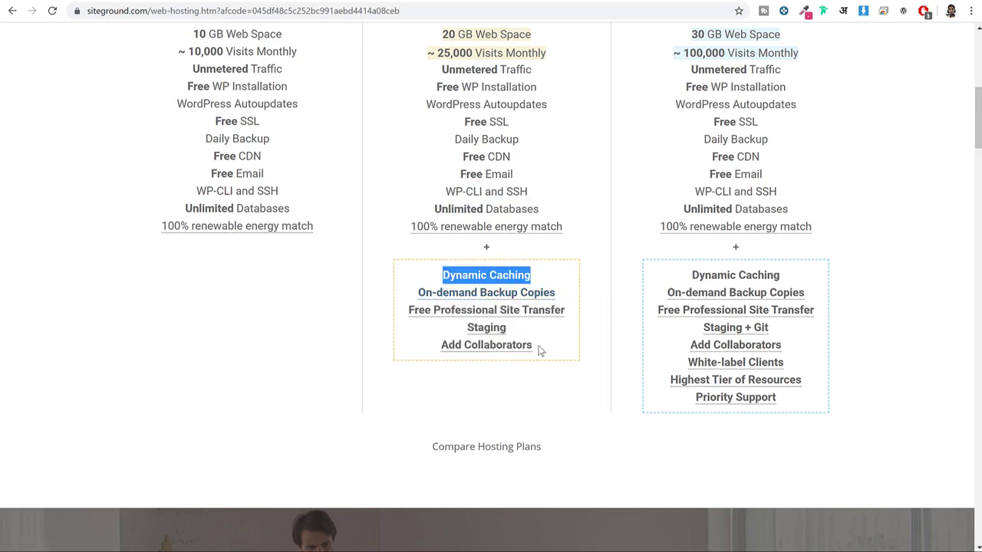
{"action": "mouse_move", "coordinate": [518, 311]}
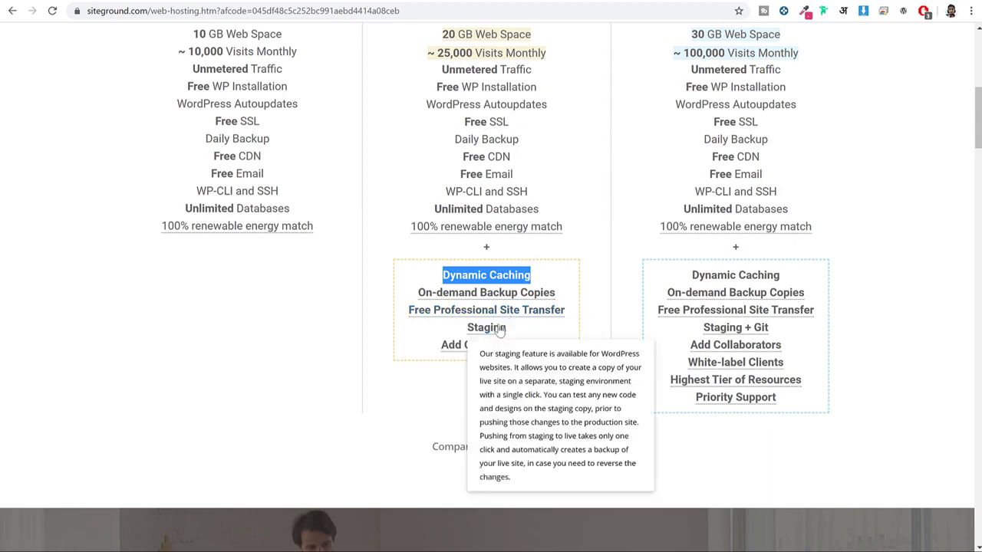
{"action": "mouse_move", "coordinate": [482, 349]}
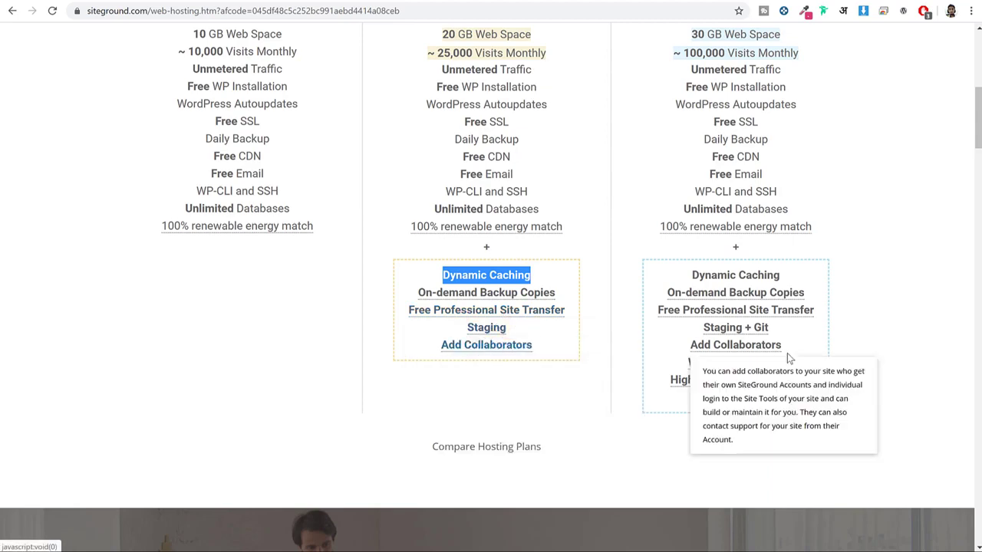
{"action": "scroll", "coordinate": [836, 399], "scroll_direction": "up", "scroll_amount": 3}
{"action": "scroll", "coordinate": [828, 414], "scroll_direction": "down", "scroll_amount": 2}
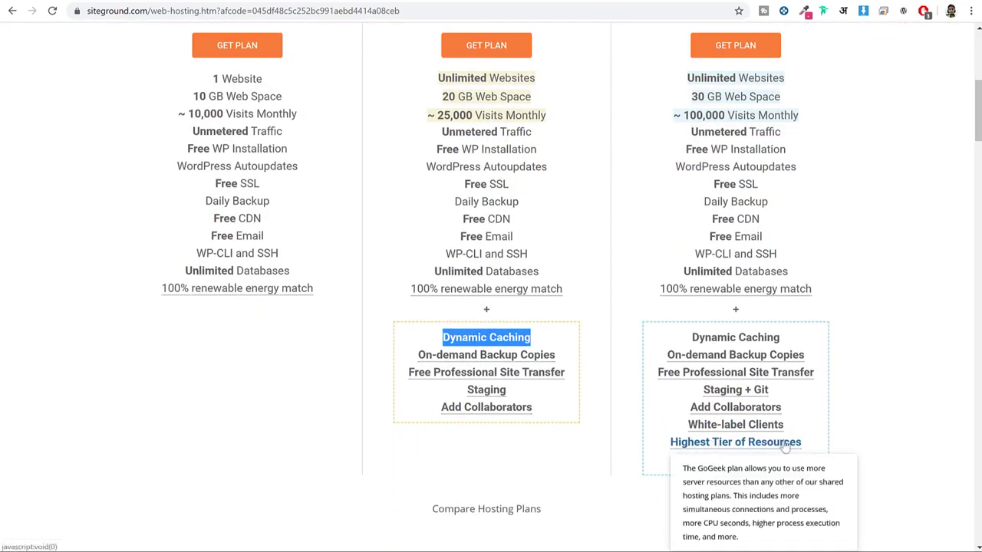
Step: Choose the GrowBig plan and start entering a domain name on the Choose Domain step
{"action": "mouse_move", "coordinate": [786, 459]}
{"action": "scroll", "coordinate": [786, 459], "scroll_direction": "up", "scroll_amount": 3}
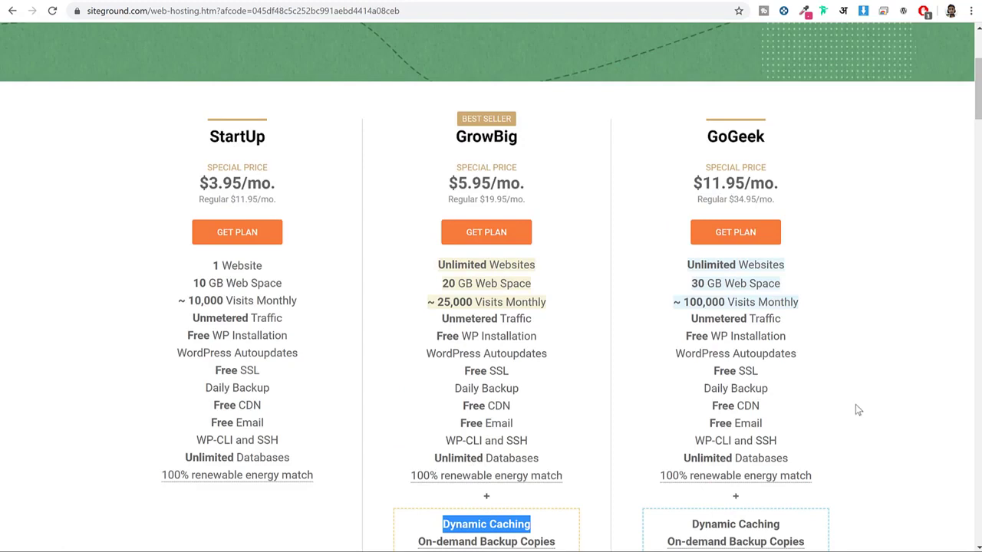
{"action": "left_click", "coordinate": [528, 240]}
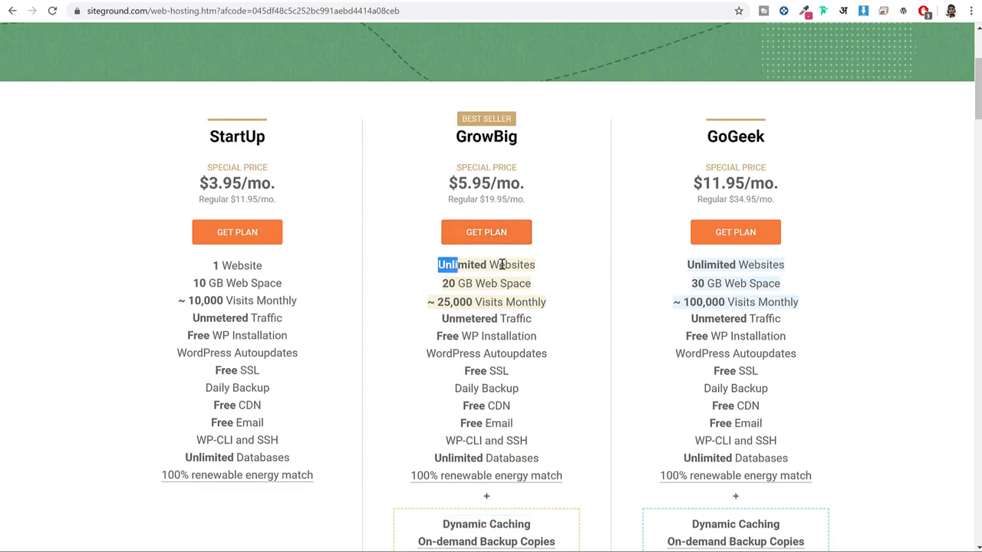
{"action": "left_click", "coordinate": [427, 248]}
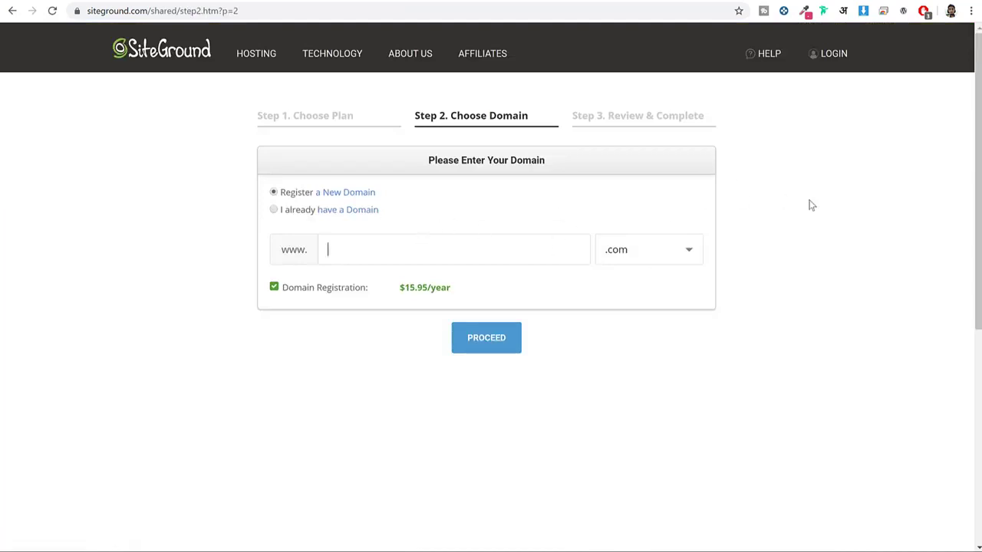
Step: Enter the user's own domain name with the .com extension under 'I already have a Domain'
{"action": "type", "text": "nayyarshaikh"}
{"action": "left_click_drag", "start_coordinate": [462, 248], "coordinate": [285, 248]}
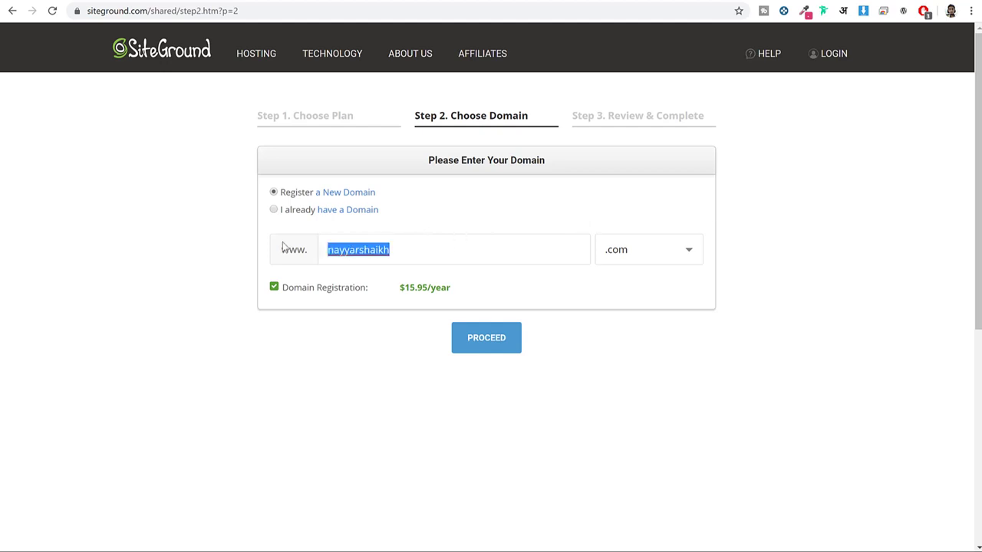
{"action": "left_click", "coordinate": [655, 254]}
{"action": "scroll", "coordinate": [667, 283], "scroll_direction": "down", "scroll_amount": 1}
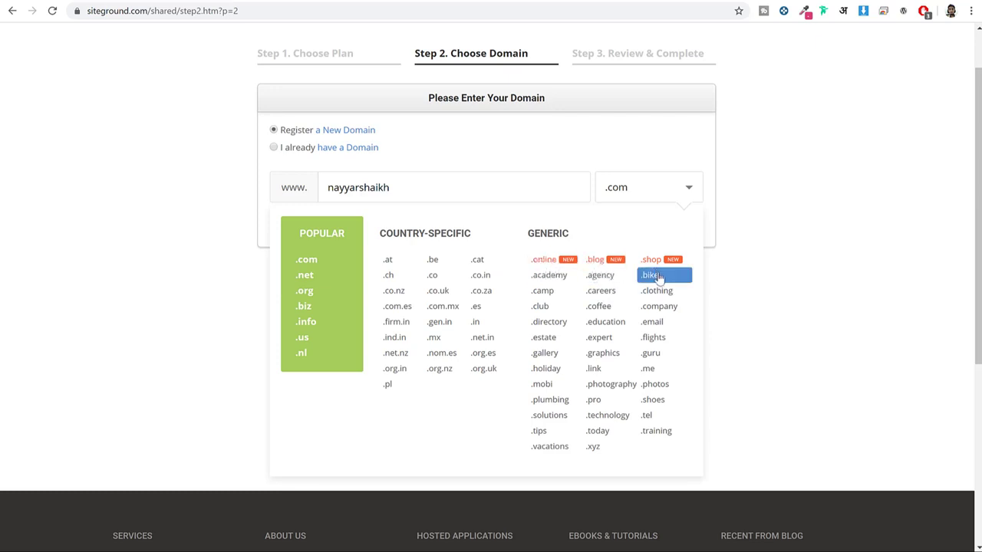
{"action": "left_click", "coordinate": [338, 260]}
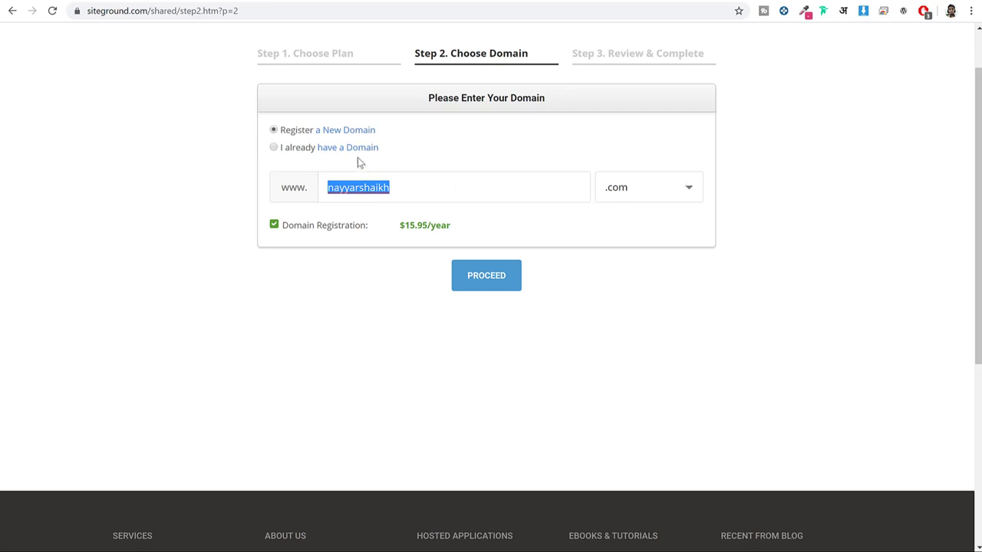
{"action": "left_click", "coordinate": [301, 148]}
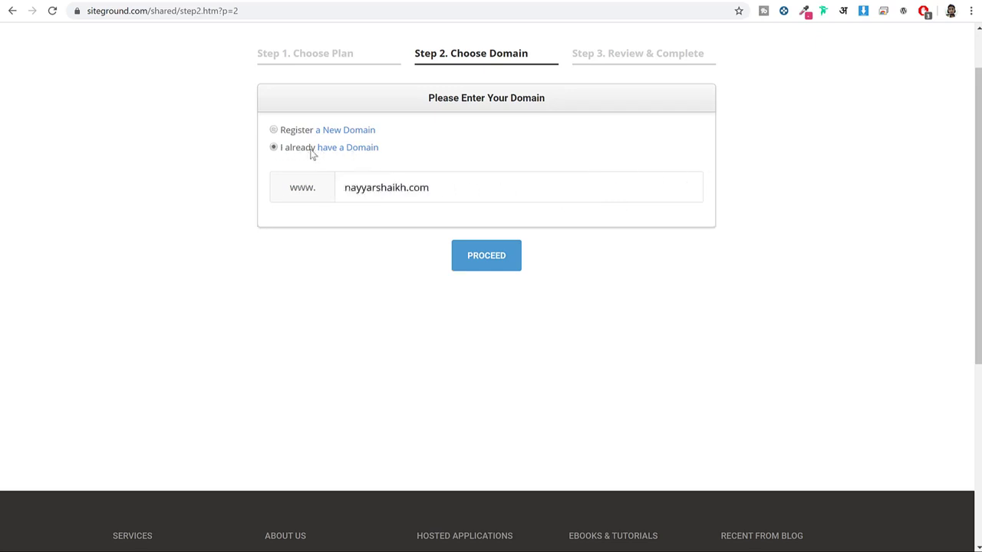
{"action": "left_click_drag", "start_coordinate": [454, 187], "coordinate": [307, 190]}
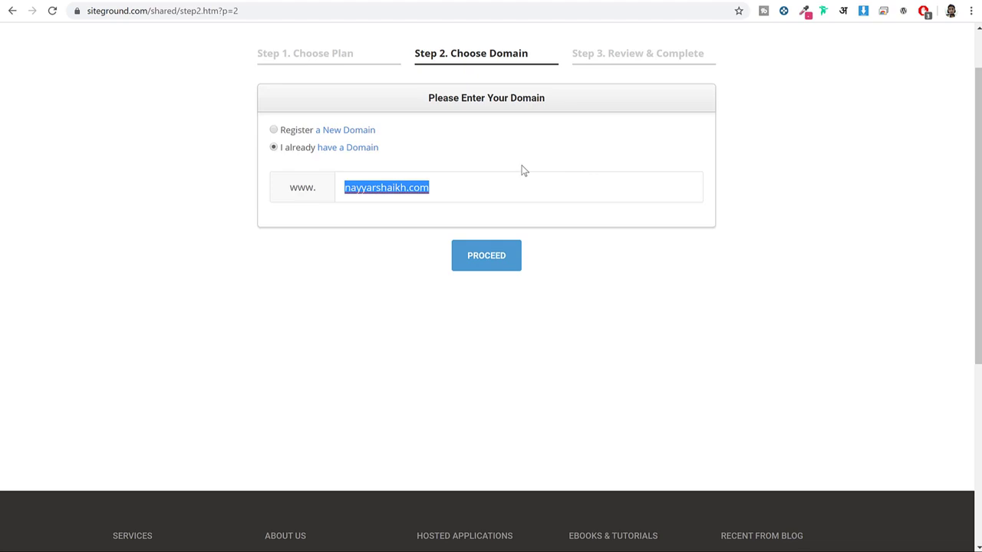
Step: Proceed to Review & Complete and point out the Account Information, Password and Confirm Password labels
{"action": "left_click", "coordinate": [504, 273]}
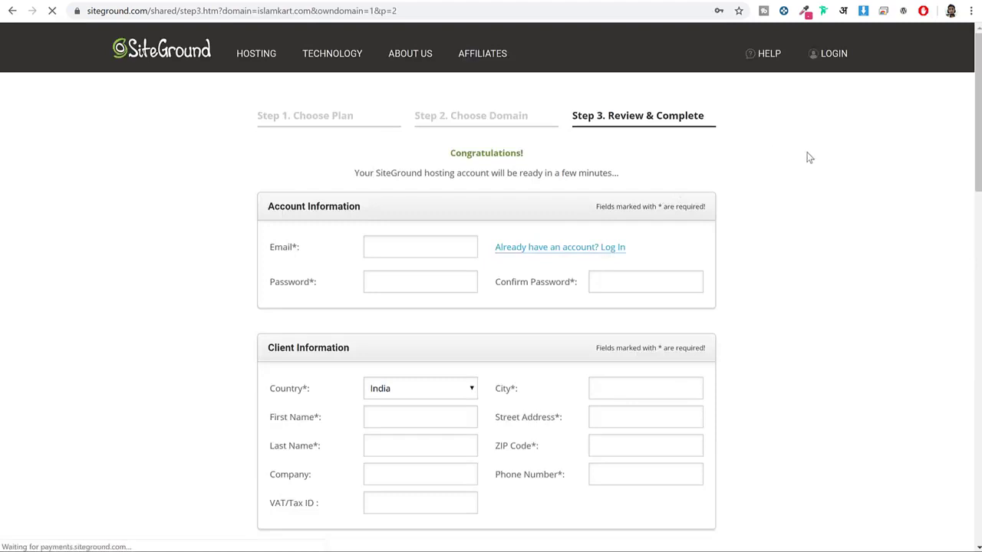
{"action": "scroll", "coordinate": [828, 219], "scroll_direction": "down", "scroll_amount": 2}
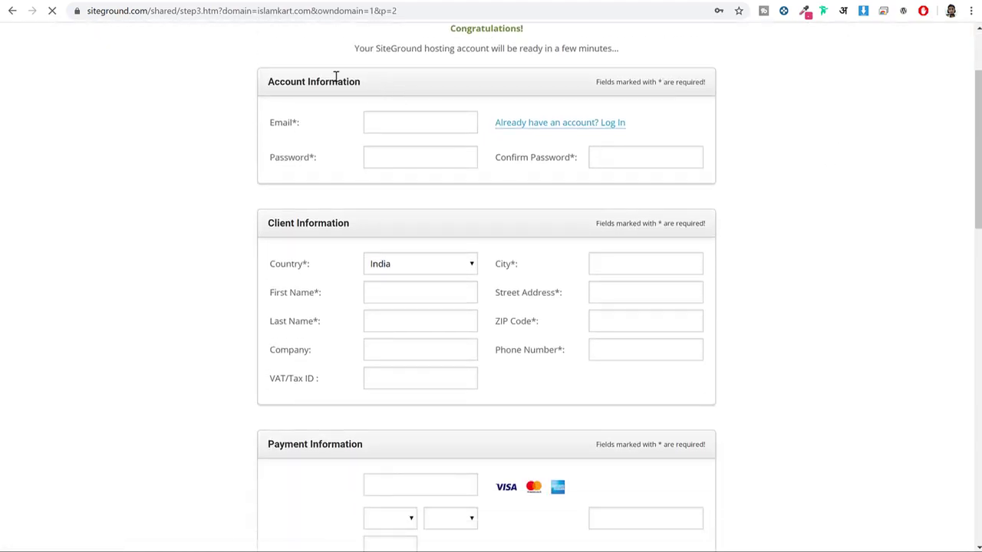
{"action": "left_click_drag", "start_coordinate": [359, 81], "coordinate": [265, 81]}
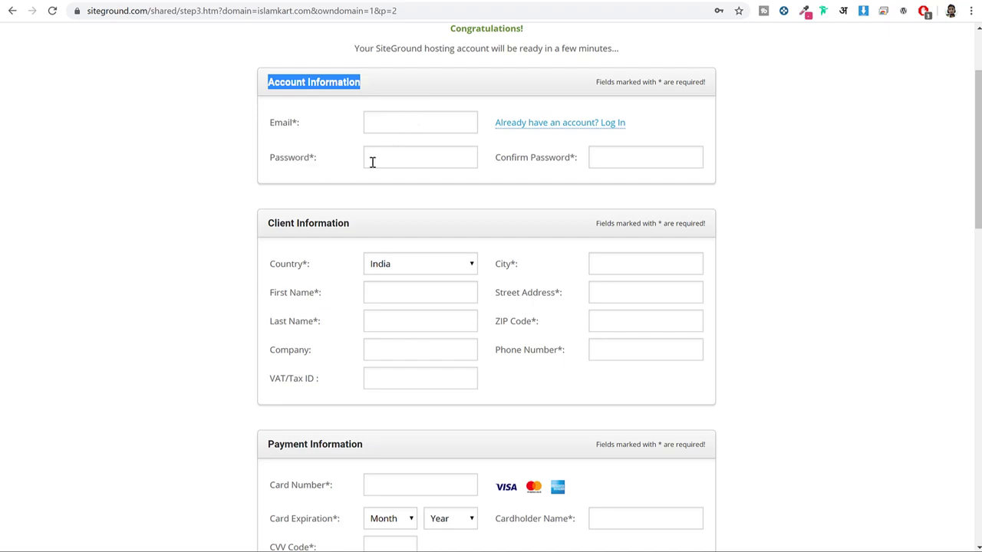
{"action": "left_click_drag", "start_coordinate": [506, 164], "coordinate": [585, 165]}
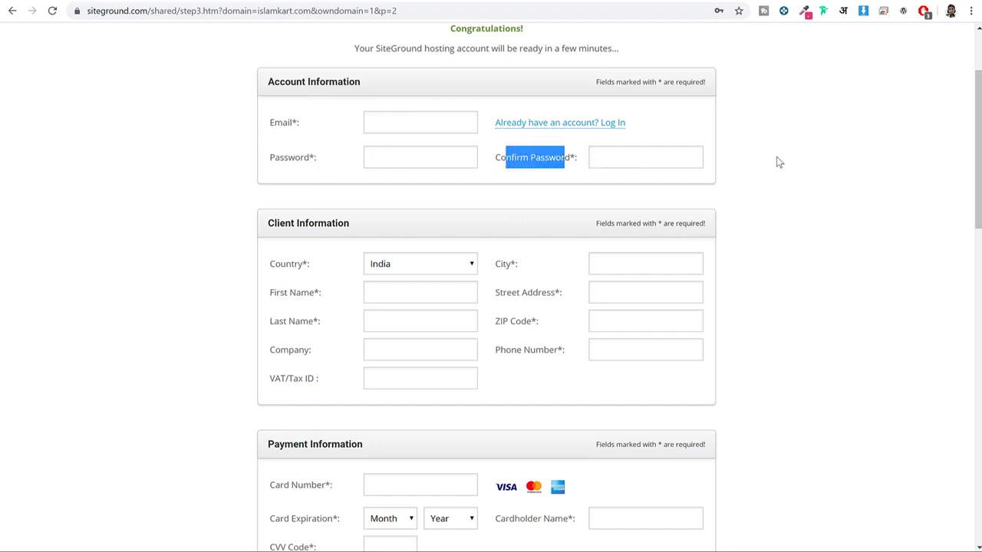
{"action": "left_click_drag", "start_coordinate": [361, 82], "coordinate": [262, 81]}
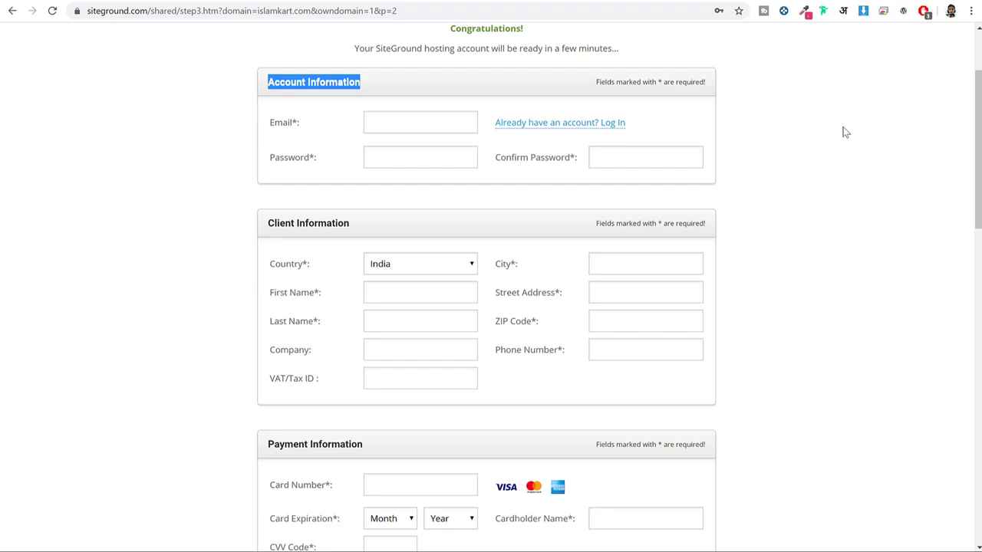
{"action": "triple_click", "coordinate": [292, 157]}
Step: Scroll through Client and Payment Information, pointing out the Company and VAT/Tax ID fields
{"action": "scroll", "coordinate": [912, 255], "scroll_direction": "down", "scroll_amount": 2}
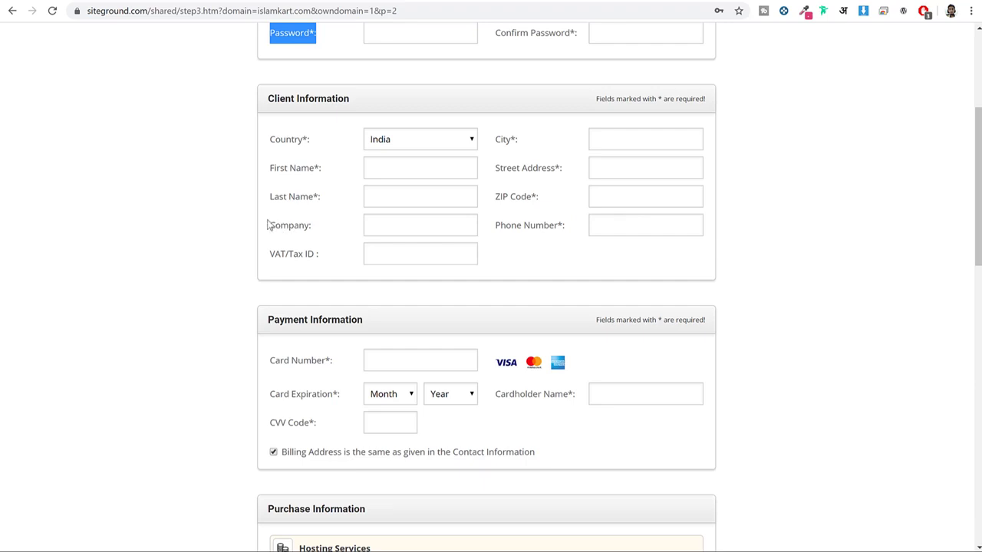
{"action": "left_click_drag", "start_coordinate": [269, 224], "coordinate": [321, 257]}
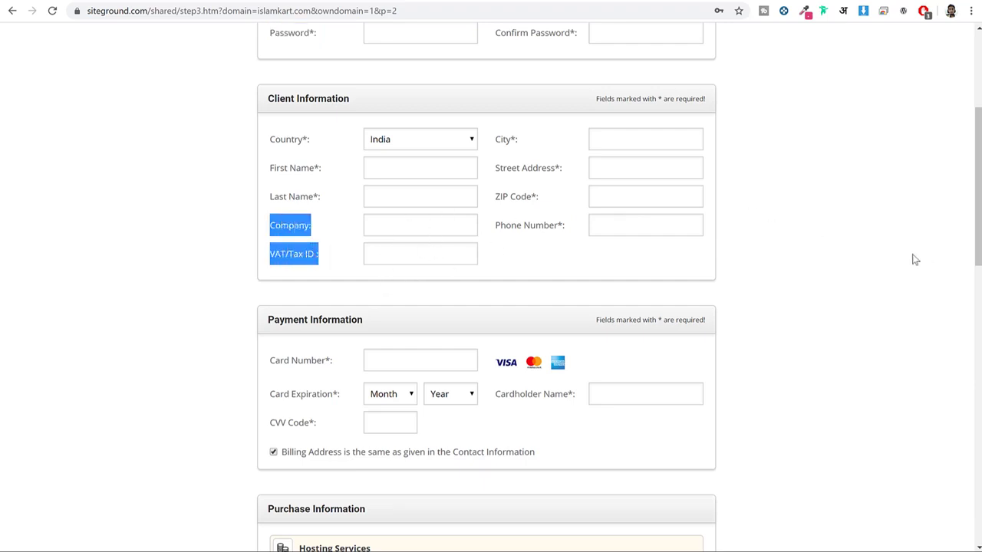
{"action": "scroll", "coordinate": [871, 259], "scroll_direction": "down", "scroll_amount": 1}
{"action": "scroll", "coordinate": [871, 259], "scroll_direction": "down", "scroll_amount": 2}
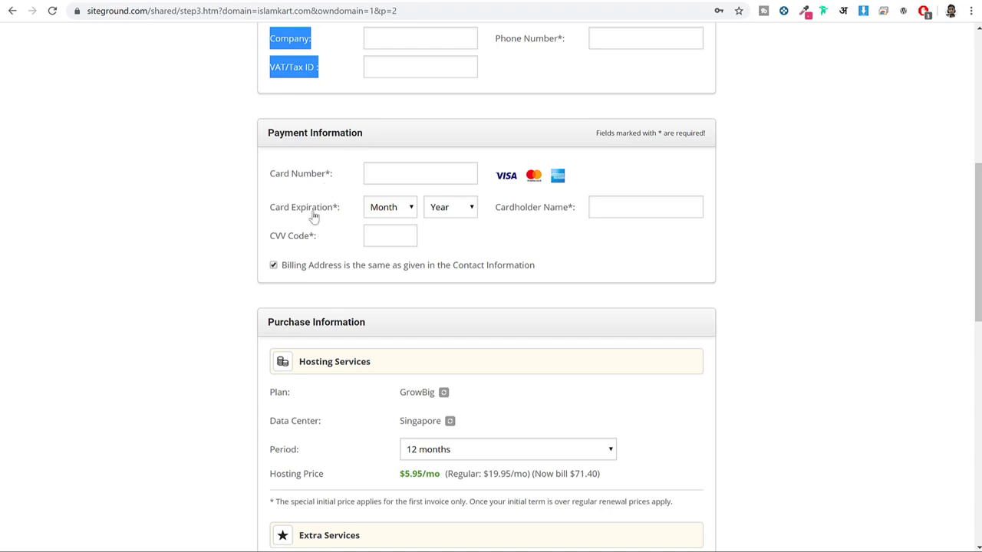
{"action": "mouse_move", "coordinate": [303, 241]}
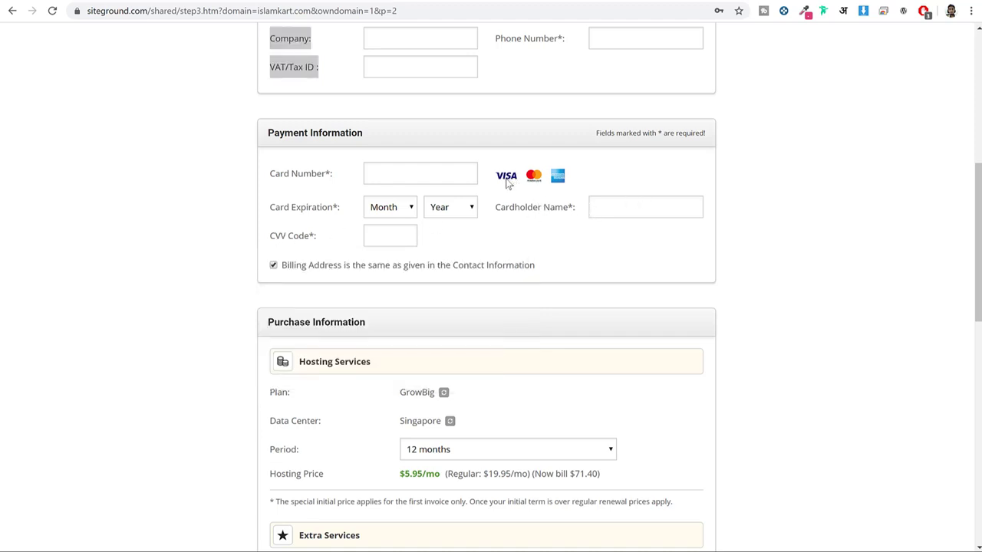
{"action": "left_click", "coordinate": [603, 159]}
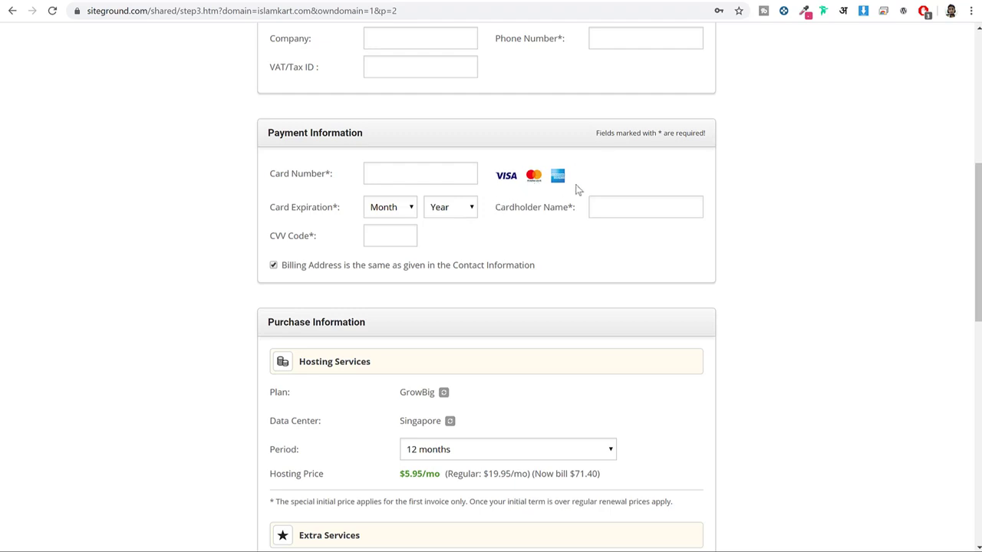
Step: Review the Purchase Information: the GrowBig plan, the Singapore data center and the 12-month period
{"action": "scroll", "coordinate": [781, 183], "scroll_direction": "down", "scroll_amount": 3}
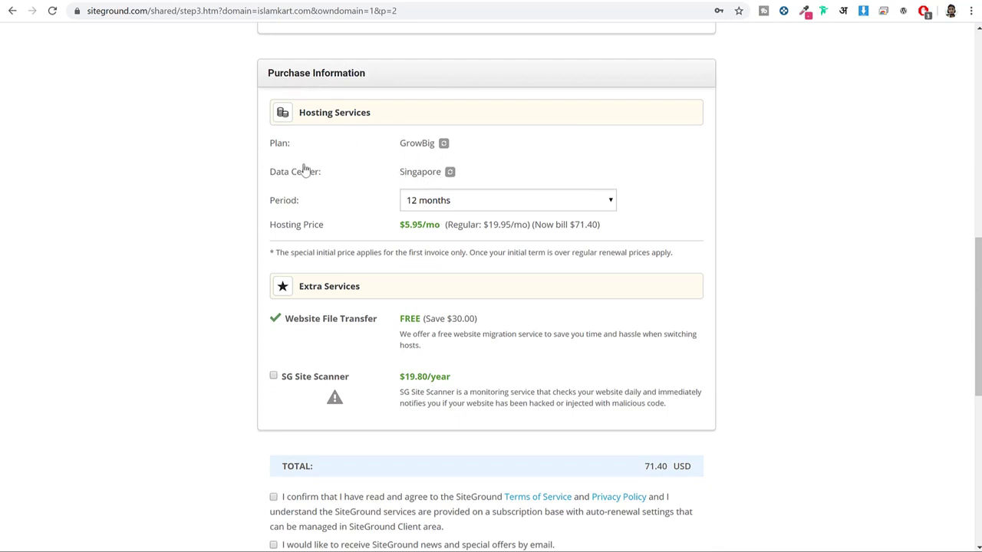
{"action": "left_click_drag", "start_coordinate": [291, 144], "coordinate": [268, 146]}
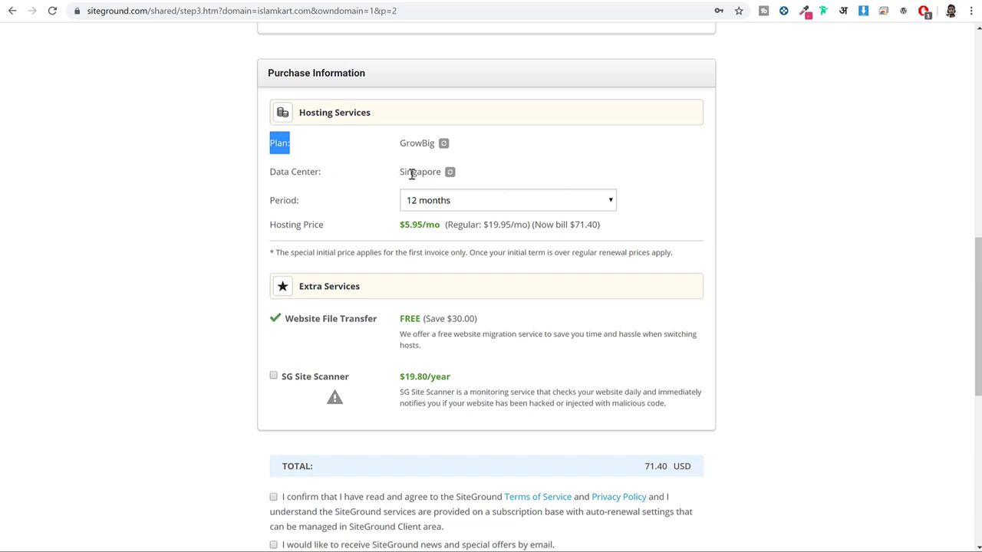
{"action": "left_click", "coordinate": [464, 171]}
{"action": "left_click_drag", "start_coordinate": [399, 172], "coordinate": [432, 171]}
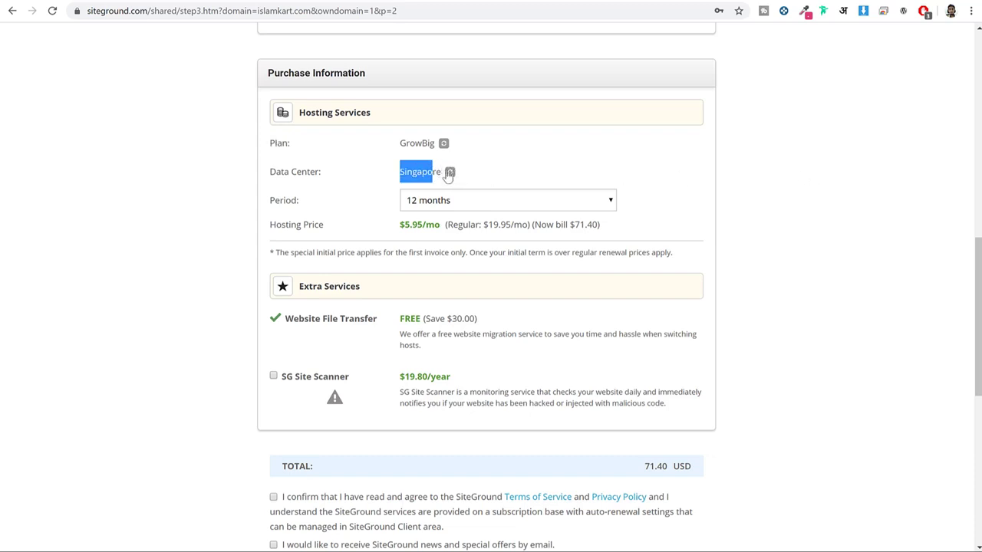
{"action": "left_click", "coordinate": [519, 171]}
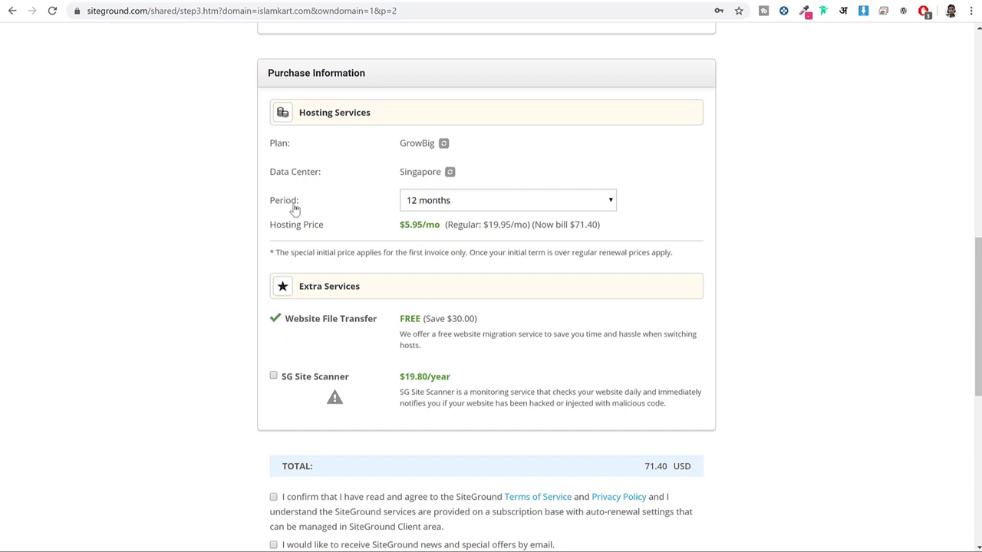
{"action": "left_click_drag", "start_coordinate": [303, 204], "coordinate": [281, 202]}
Step: Agree to the Terms of Service and Privacy Policy and note the 71.40 USD total
{"action": "scroll", "coordinate": [668, 252], "scroll_direction": "down", "scroll_amount": 3}
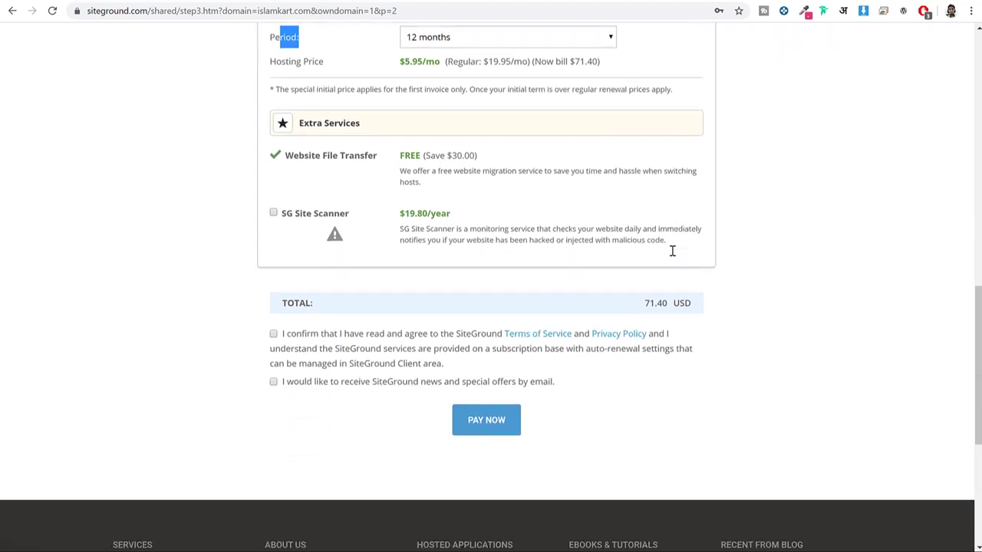
{"action": "left_click", "coordinate": [274, 310]}
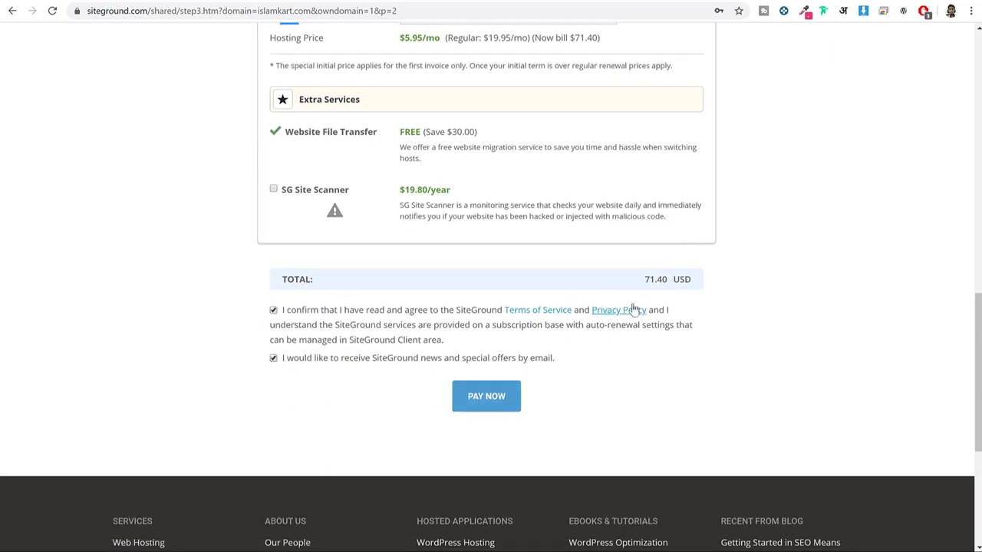
{"action": "left_click_drag", "start_coordinate": [668, 283], "coordinate": [656, 282]}
{"action": "left_click", "coordinate": [667, 282]}
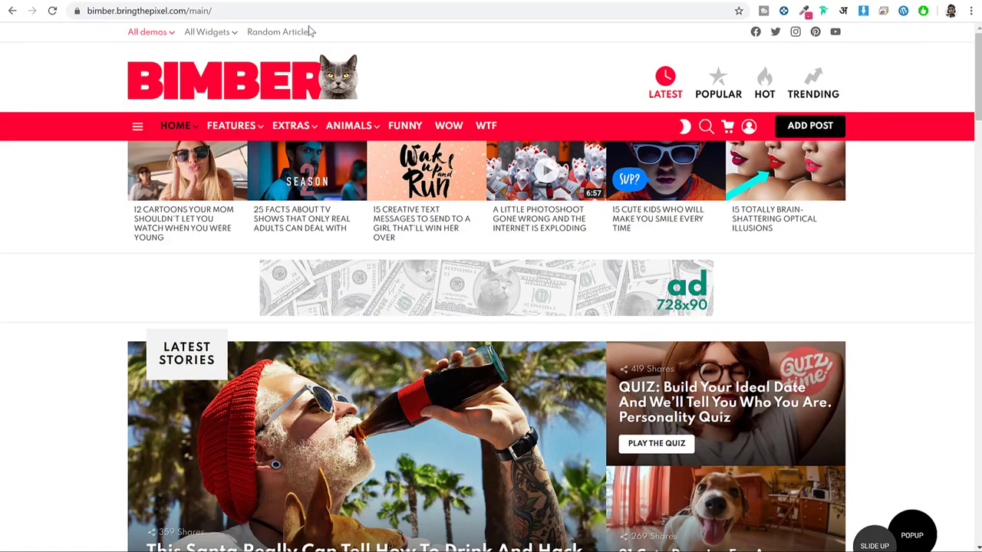
Step: Log in to my.siteground.com with the second saved account and its saved password
{"action": "key", "text": "ctrl+t"}
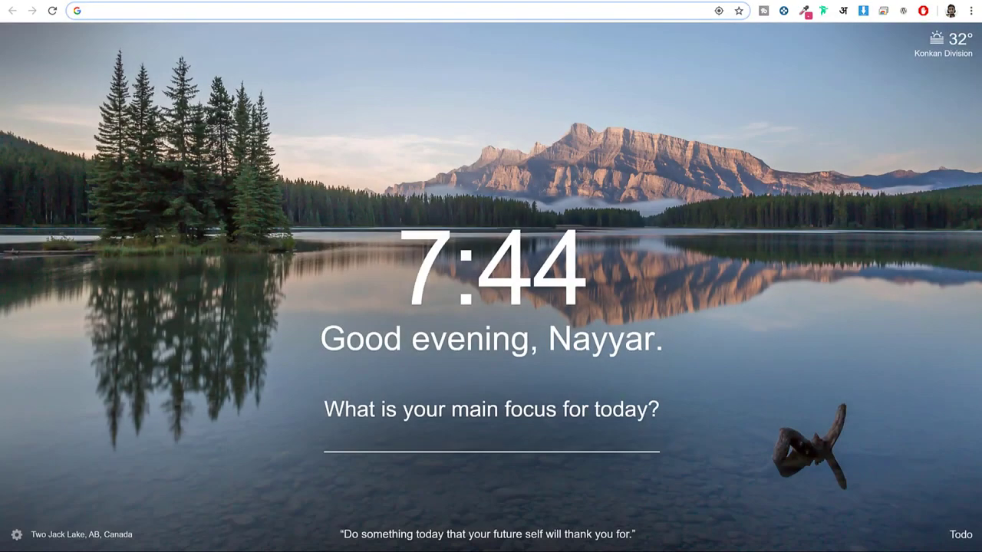
{"action": "type", "text": "my"}
{"action": "key", "text": "Return"}
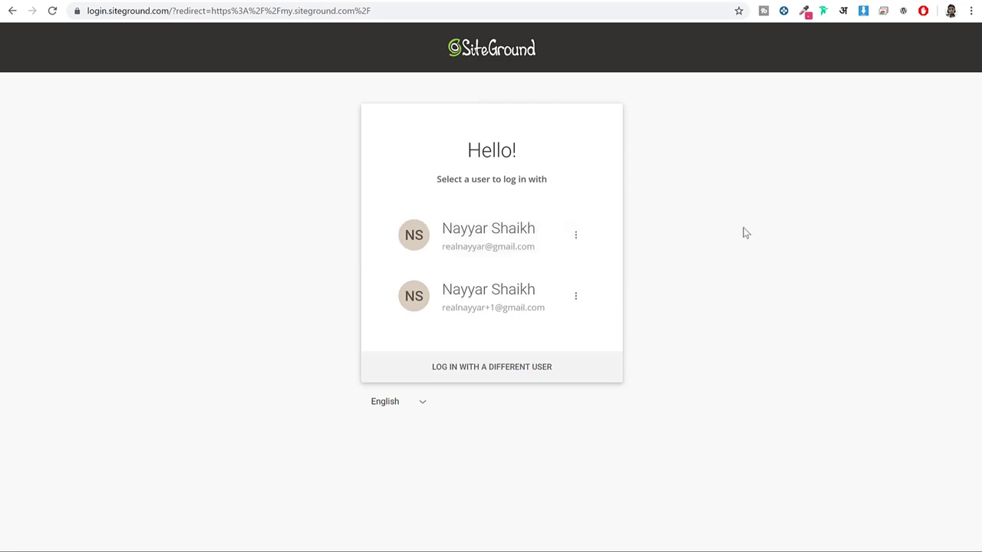
{"action": "left_click", "coordinate": [500, 311]}
{"action": "left_click", "coordinate": [480, 238]}
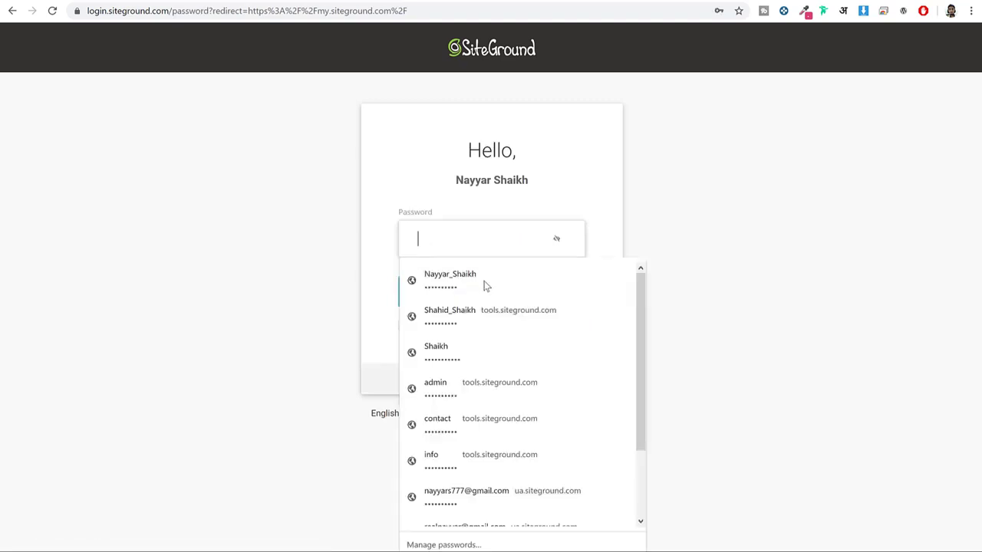
{"action": "left_click", "coordinate": [473, 344]}
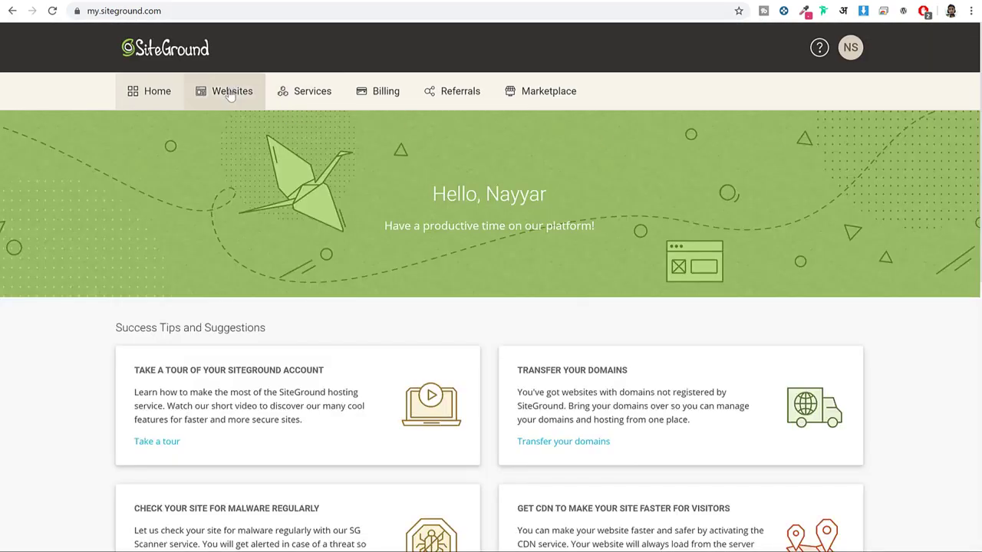
Step: Find the site's domain in the Websites list and open its Site Tools
{"action": "left_click", "coordinate": [230, 93]}
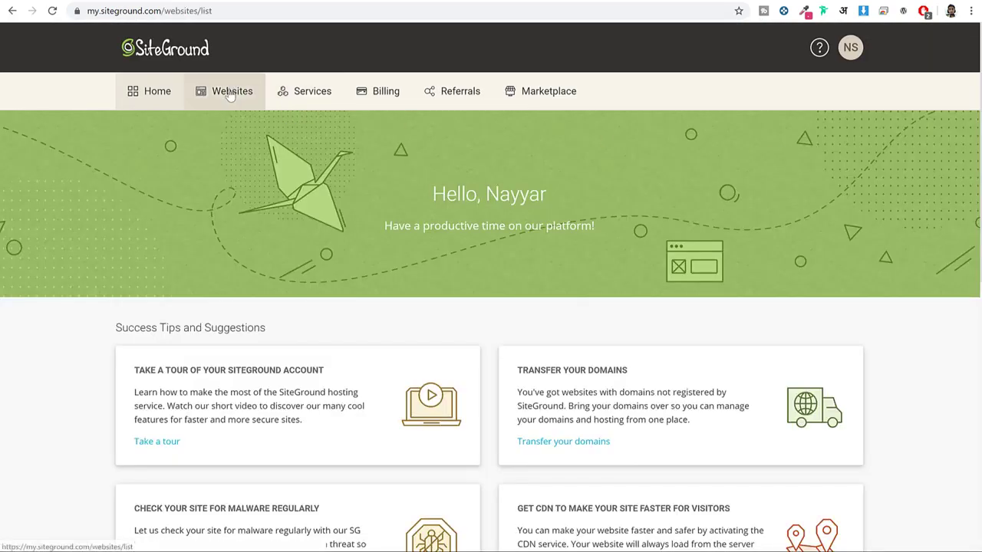
{"action": "scroll", "coordinate": [589, 285], "scroll_direction": "down", "scroll_amount": 4}
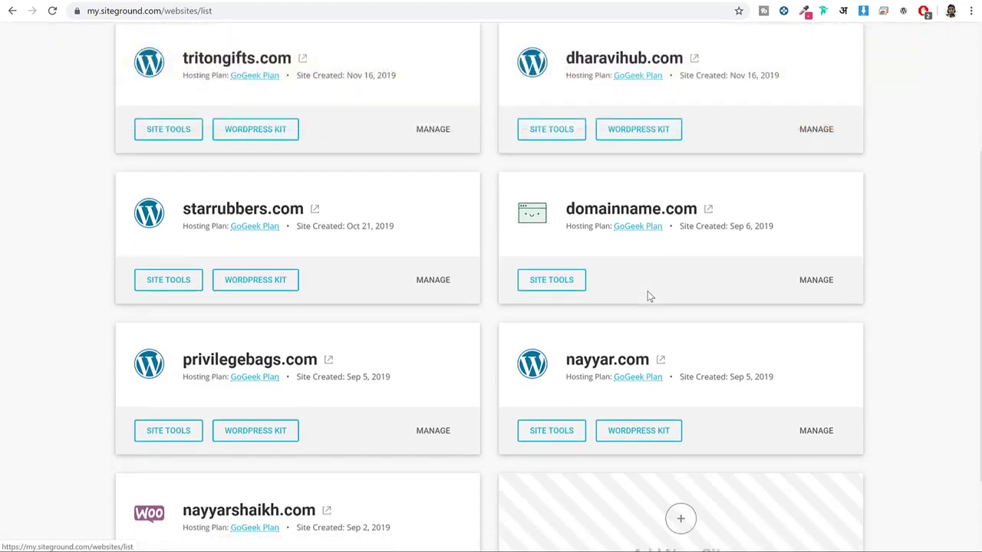
{"action": "scroll", "coordinate": [767, 299], "scroll_direction": "up", "scroll_amount": 2}
{"action": "scroll", "coordinate": [849, 270], "scroll_direction": "up", "scroll_amount": 2}
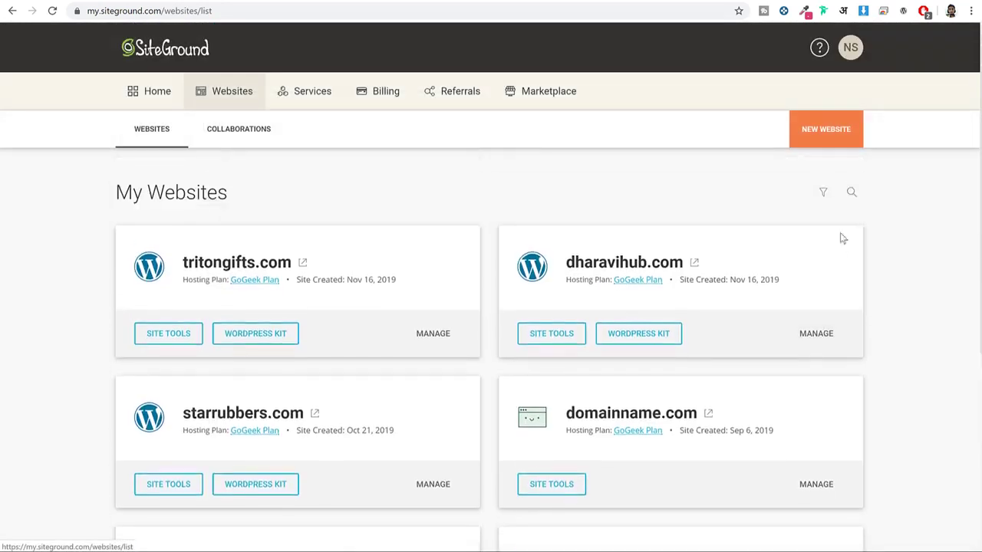
{"action": "scroll", "coordinate": [884, 236], "scroll_direction": "down", "scroll_amount": 4}
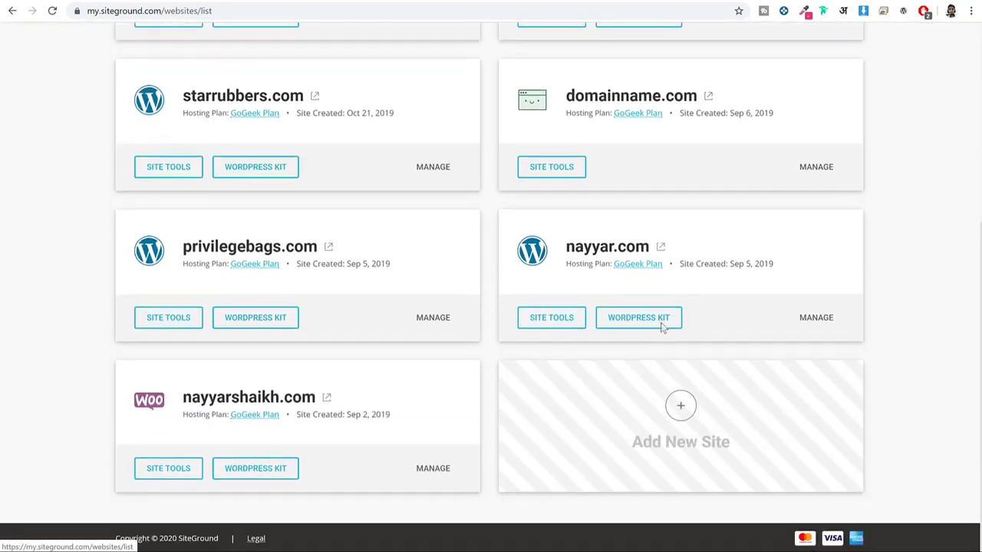
{"action": "left_click_drag", "start_coordinate": [186, 397], "coordinate": [309, 392]}
{"action": "left_click", "coordinate": [312, 389]}
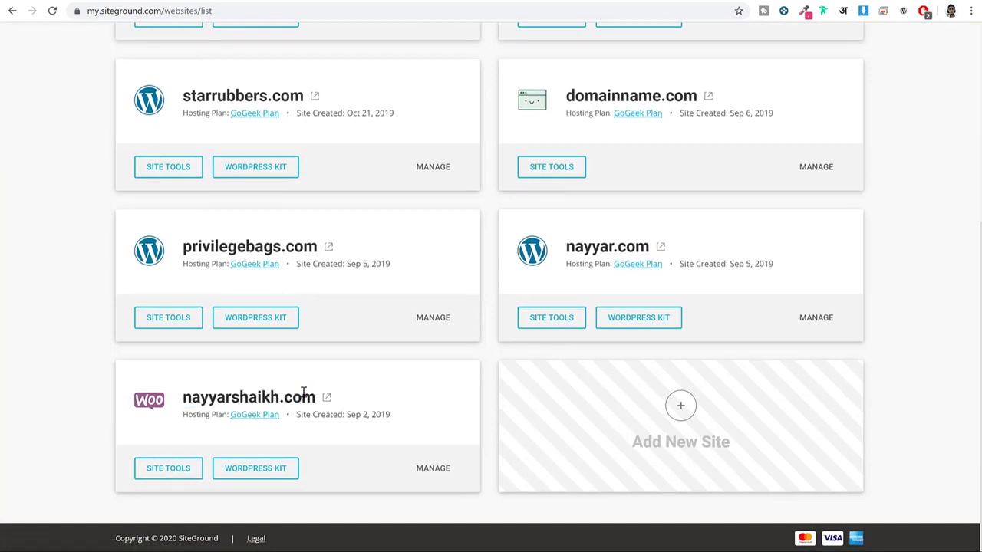
{"action": "left_click_drag", "start_coordinate": [314, 397], "coordinate": [194, 396]}
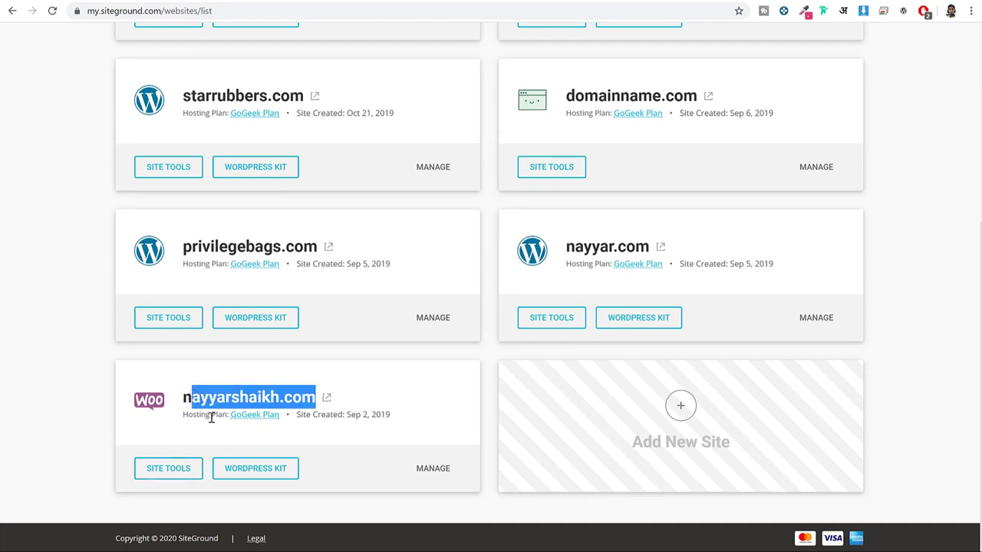
{"action": "left_click", "coordinate": [181, 470]}
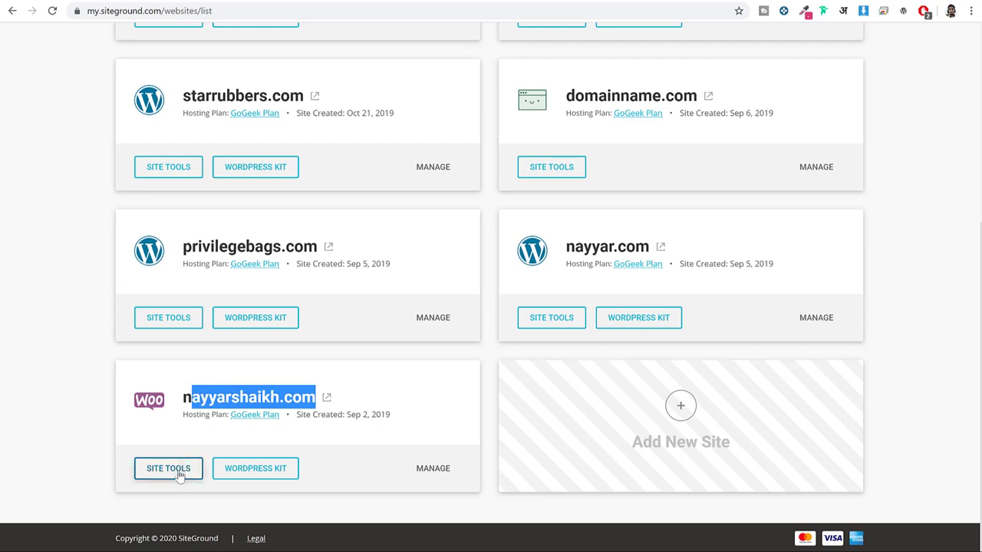
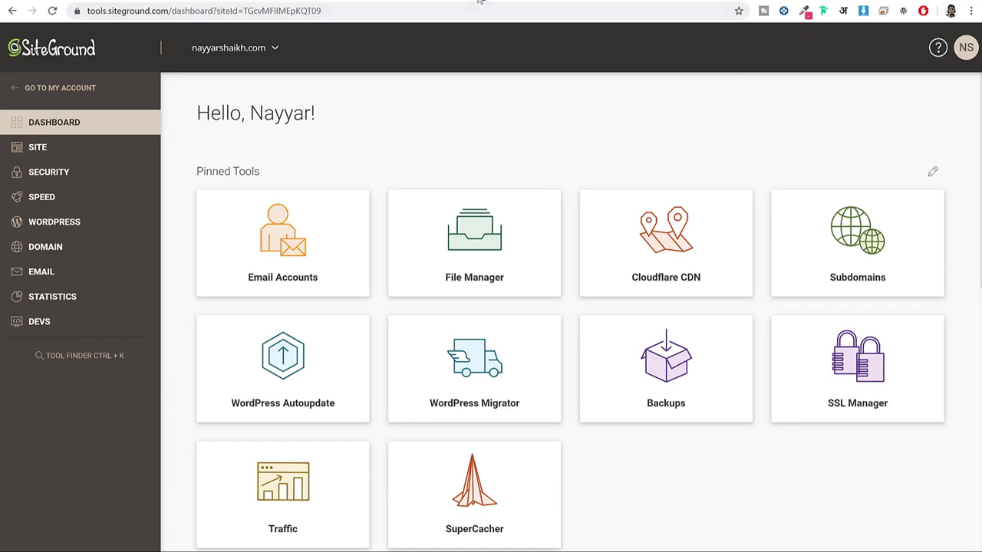
Step: Go to godaddy.com in a new tab and sign in to the GoDaddy account
{"action": "key", "text": "ctrl+t"}
{"action": "type", "text": "google.com"}
{"action": "key", "text": "Return"}
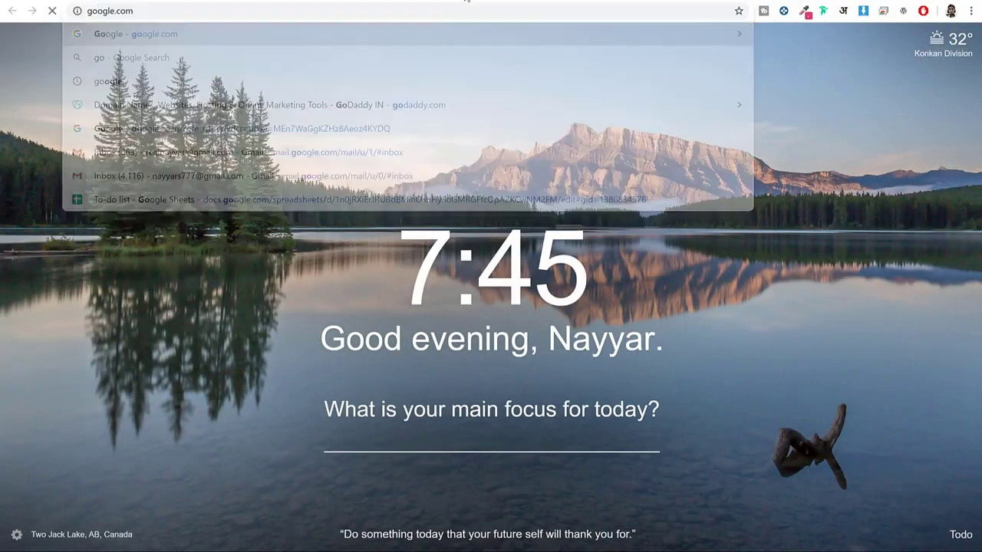
{"action": "left_click", "coordinate": [471, 15]}
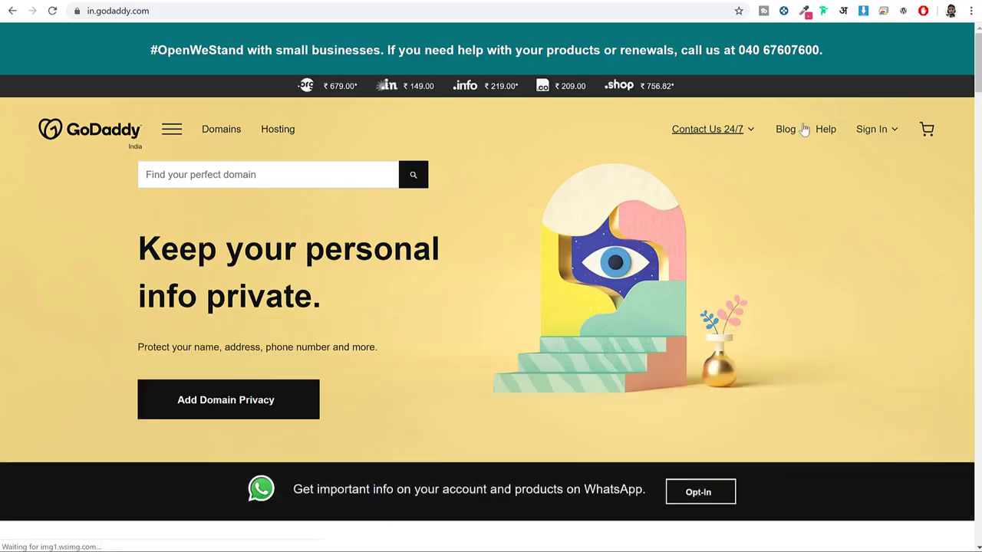
{"action": "left_click", "coordinate": [874, 131]}
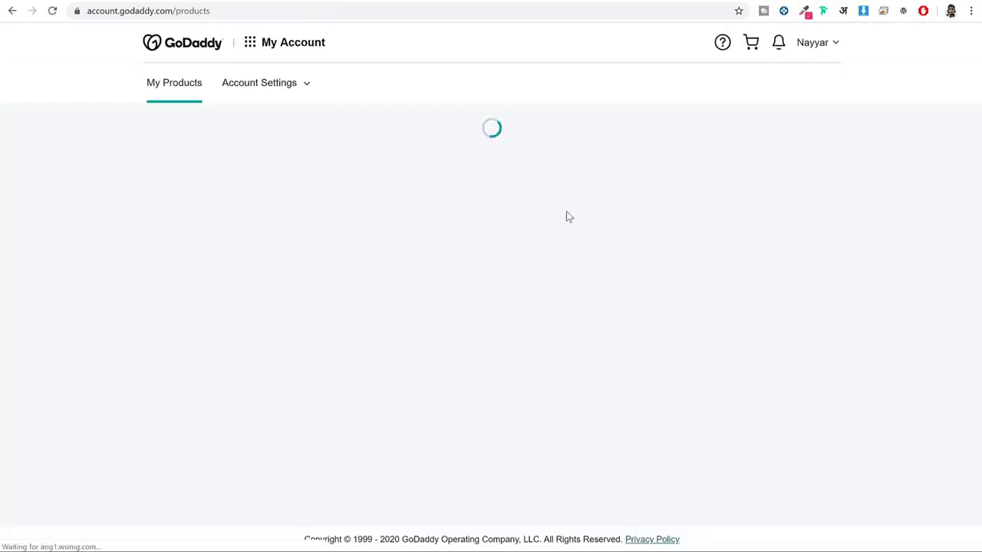
Step: Open the DNS settings for privilegebags.com from the Domains list
{"action": "scroll", "coordinate": [749, 249], "scroll_direction": "down", "scroll_amount": 3}
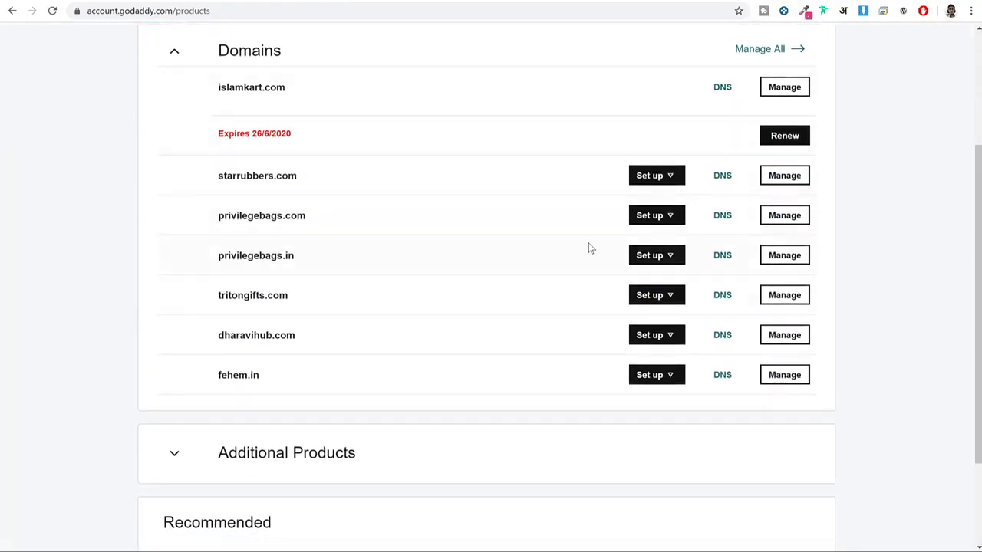
{"action": "left_click_drag", "start_coordinate": [219, 216], "coordinate": [322, 221]}
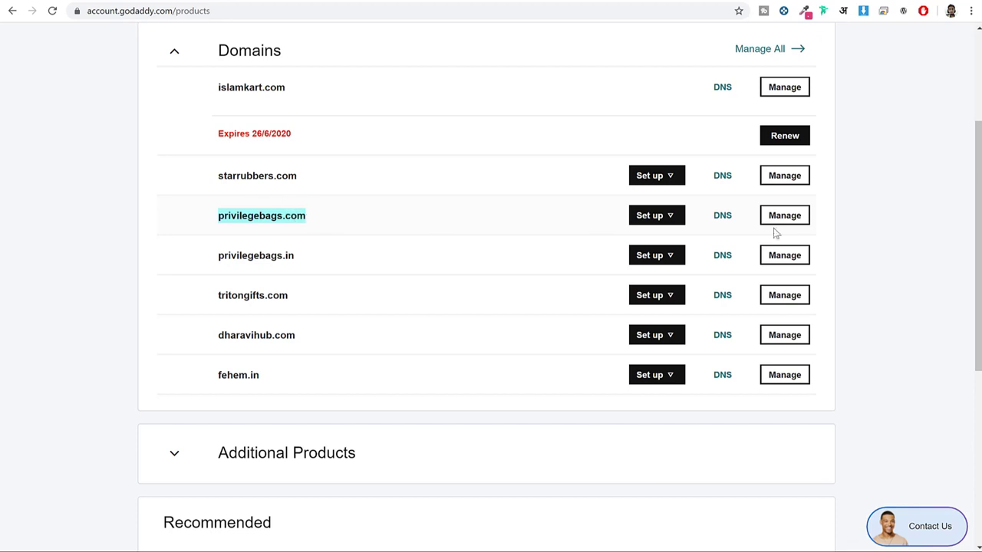
{"action": "left_click", "coordinate": [724, 221]}
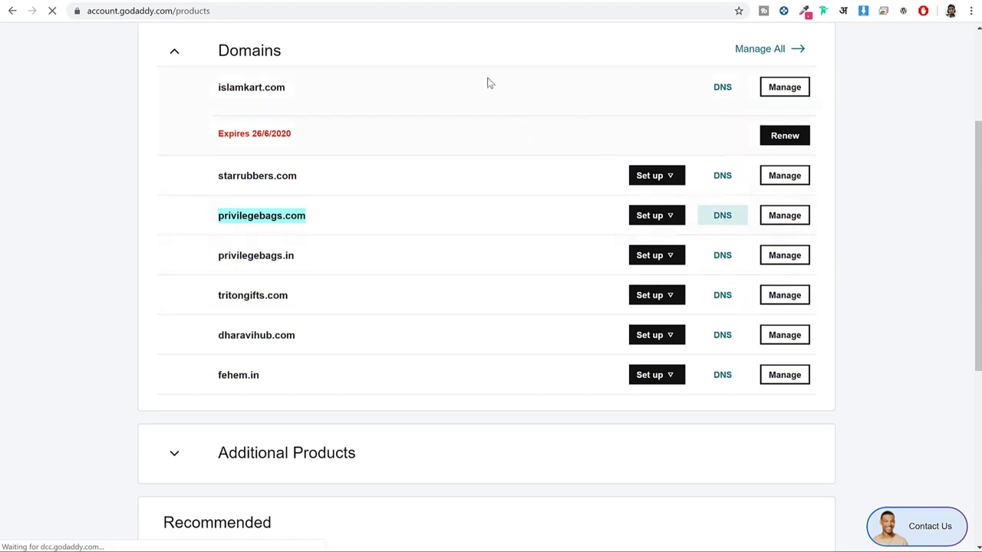
{"action": "scroll", "coordinate": [460, 371], "scroll_direction": "down", "scroll_amount": 2}
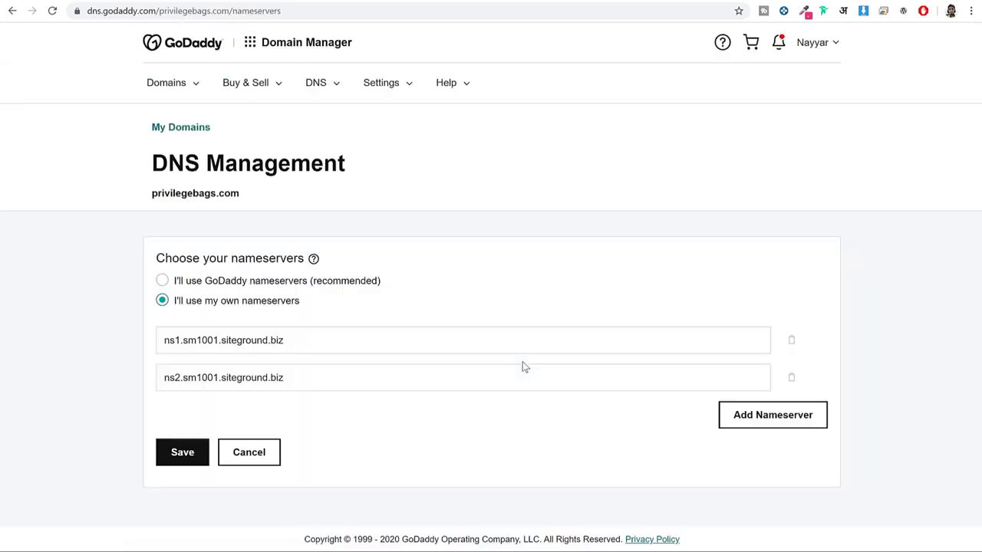
Step: Clear both nameserver fields and paste ns1.sm1001.siteground.biz into Nameserver 1
{"action": "triple_click", "coordinate": [390, 336]}
{"action": "key", "text": "BackSpace"}
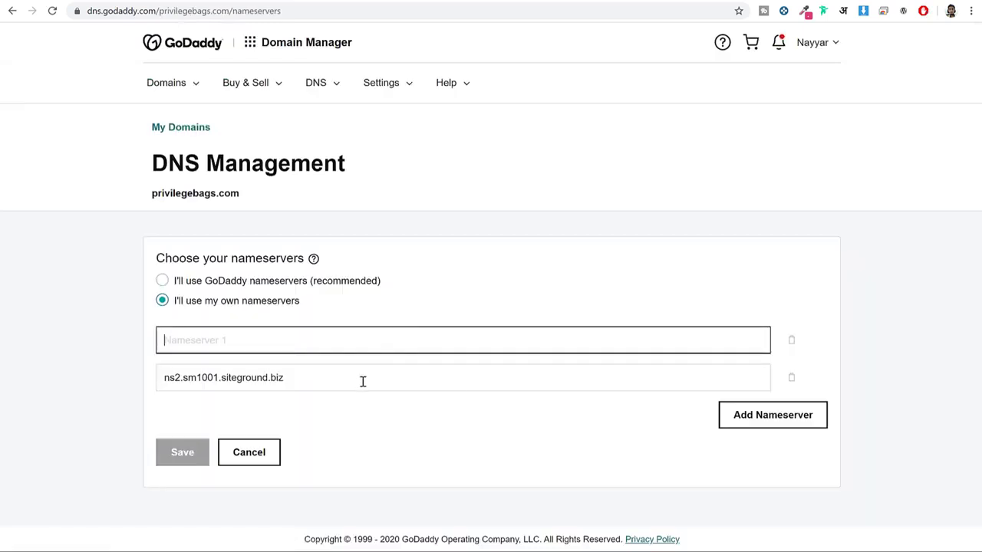
{"action": "triple_click", "coordinate": [359, 381]}
{"action": "key", "text": "BackSpace"}
{"action": "left_click", "coordinate": [388, 2]}
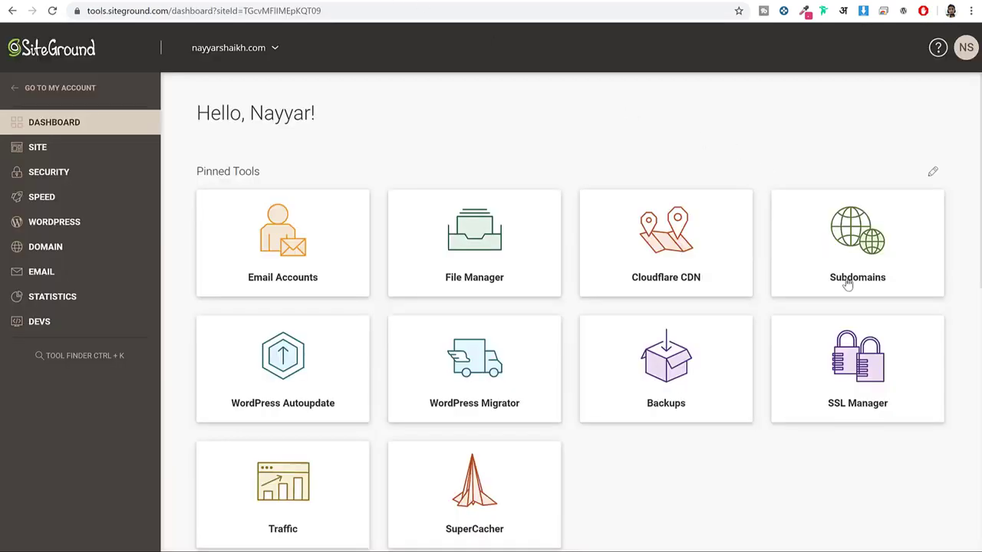
{"action": "scroll", "coordinate": [868, 313], "scroll_direction": "down", "scroll_amount": 5}
{"action": "left_click_drag", "start_coordinate": [673, 316], "coordinate": [783, 321]}
{"action": "key", "text": "ctrl+c"}
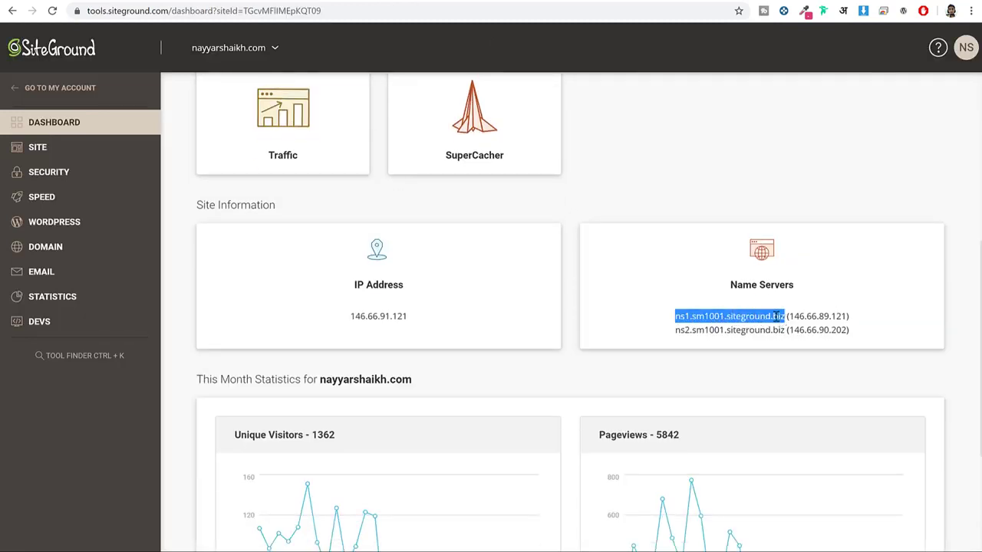
{"action": "left_click", "coordinate": [257, 1]}
{"action": "left_click", "coordinate": [320, 346]}
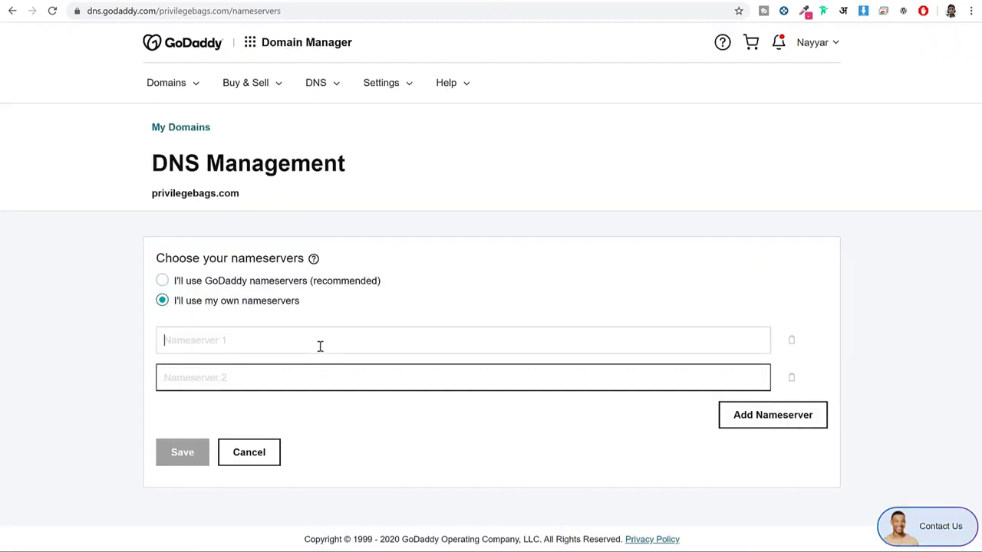
{"action": "key", "text": "ctrl+v"}
Step: Paste ns2.sm1001.siteground.biz into Nameserver 2 and save the nameservers
{"action": "left_click", "coordinate": [355, 0]}
{"action": "left_click_drag", "start_coordinate": [674, 330], "coordinate": [784, 338]}
{"action": "key", "text": "ctrl+c"}
{"action": "left_click", "coordinate": [257, 1]}
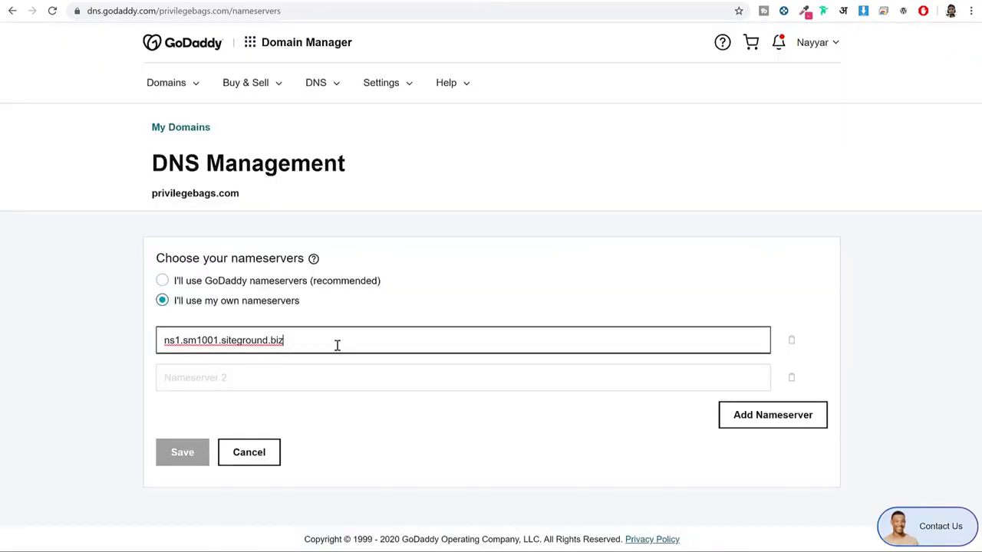
{"action": "left_click", "coordinate": [300, 384]}
{"action": "key", "text": "ctrl+v"}
{"action": "left_click", "coordinate": [178, 457]}
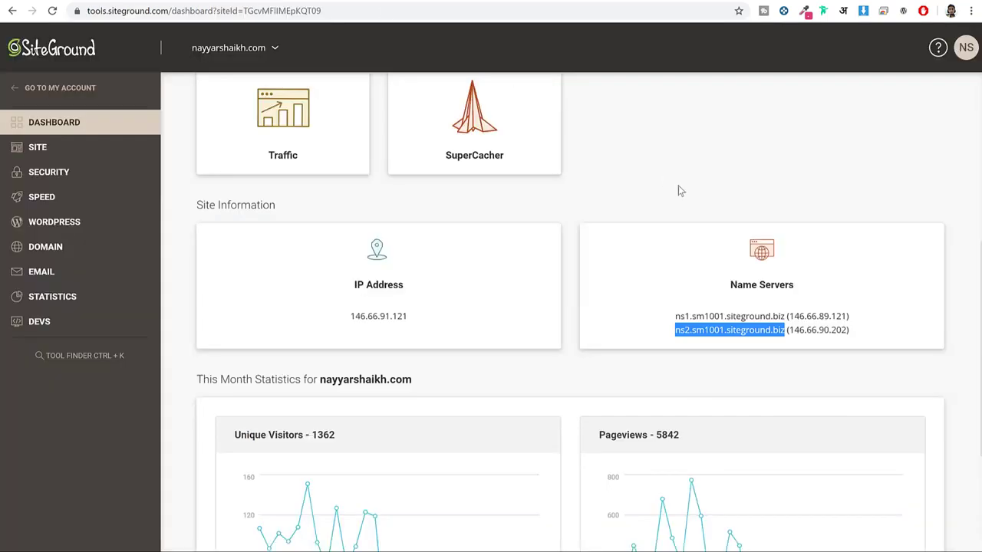
Step: Open Security > SSL Manager and select bimber2.nayyarshaikh.com as the domain
{"action": "scroll", "coordinate": [802, 237], "scroll_direction": "up", "scroll_amount": 2}
{"action": "scroll", "coordinate": [802, 236], "scroll_direction": "up", "scroll_amount": 1}
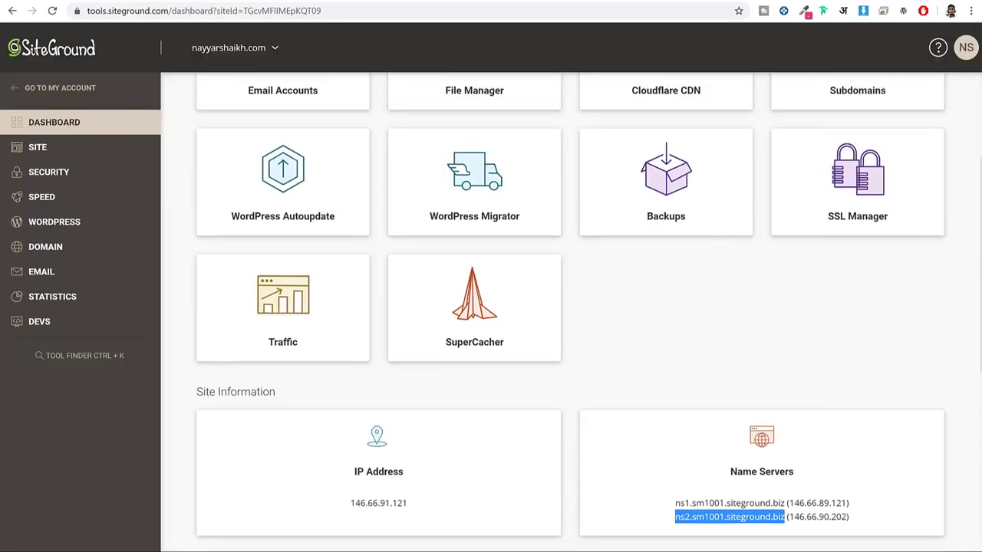
{"action": "left_click", "coordinate": [56, 174]}
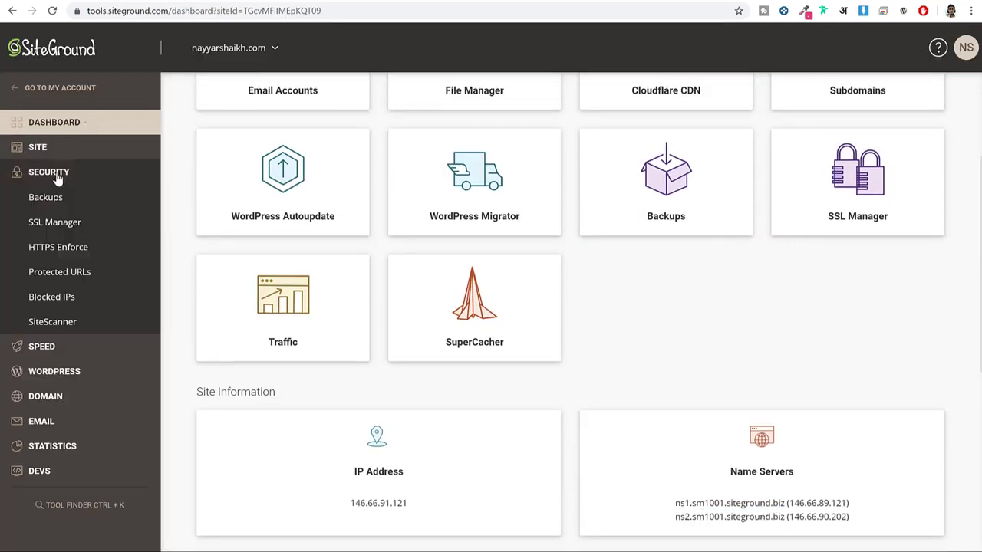
{"action": "left_click", "coordinate": [69, 228]}
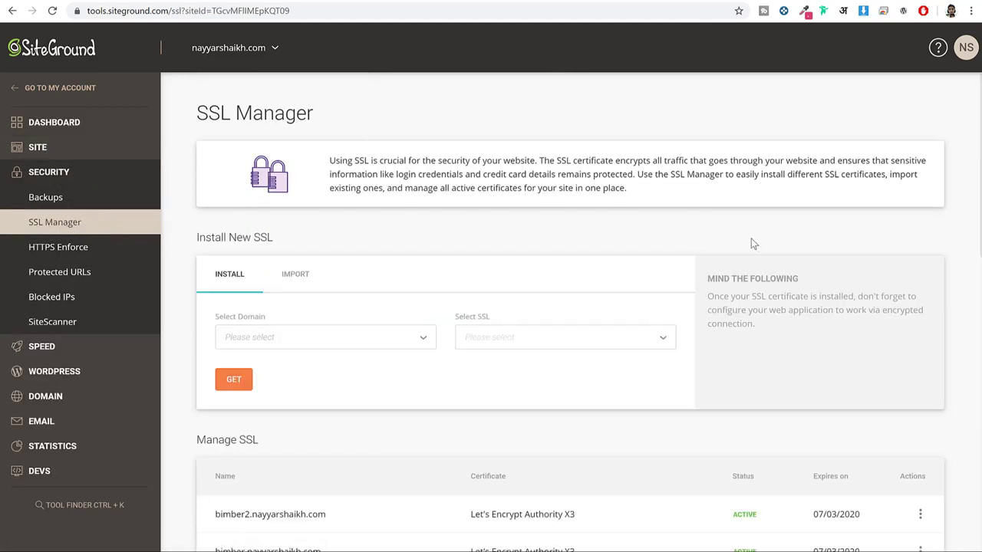
{"action": "scroll", "coordinate": [751, 244], "scroll_direction": "down", "scroll_amount": 3}
{"action": "left_click", "coordinate": [335, 158]}
{"action": "scroll", "coordinate": [327, 311], "scroll_direction": "down", "scroll_amount": 4}
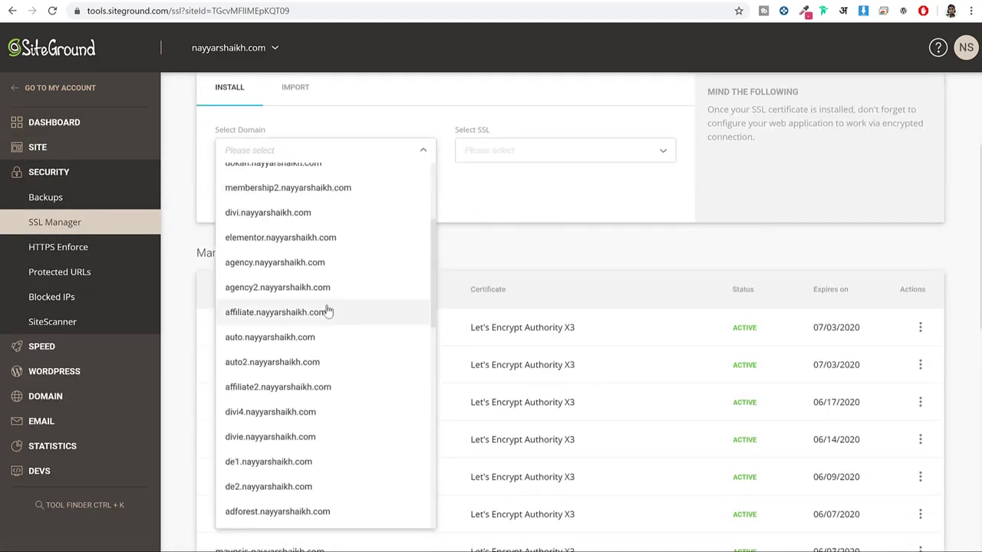
{"action": "scroll", "coordinate": [328, 310], "scroll_direction": "down", "scroll_amount": 10}
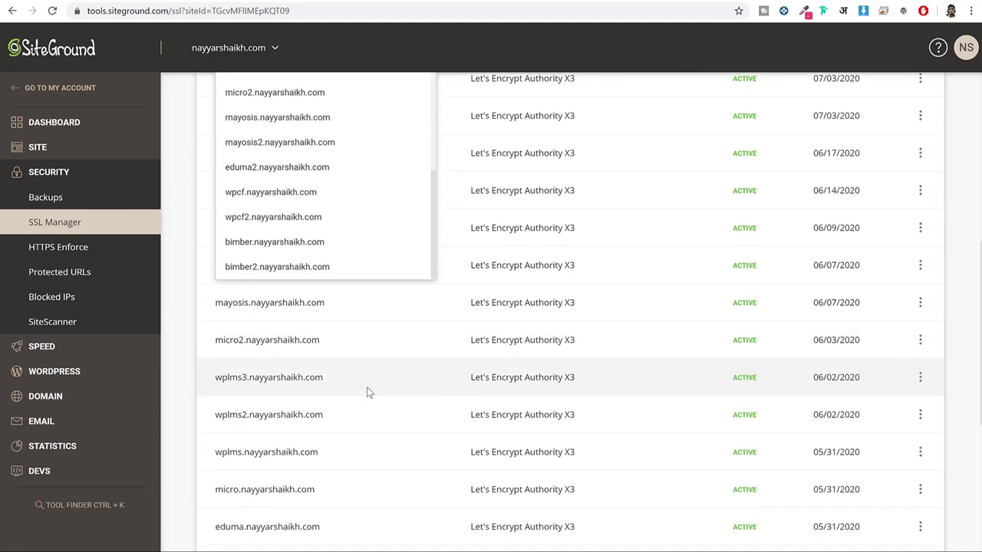
{"action": "scroll", "coordinate": [367, 393], "scroll_direction": "up", "scroll_amount": 2}
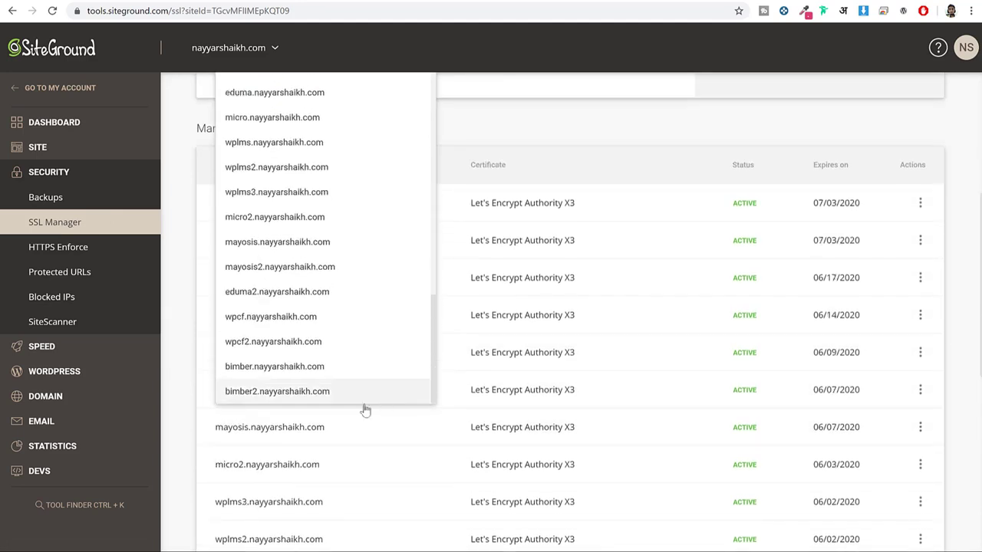
{"action": "left_click", "coordinate": [280, 393]}
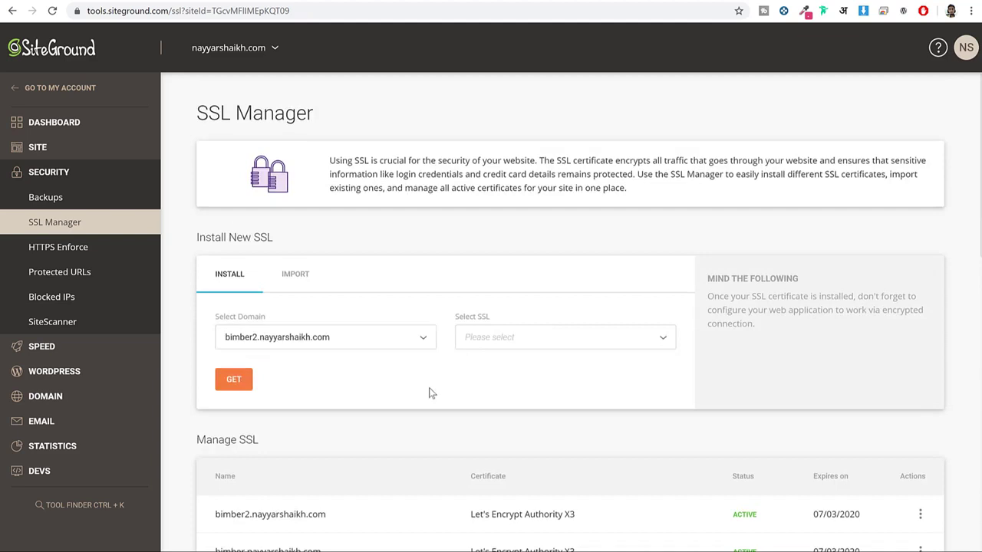
{"action": "left_click", "coordinate": [508, 338]}
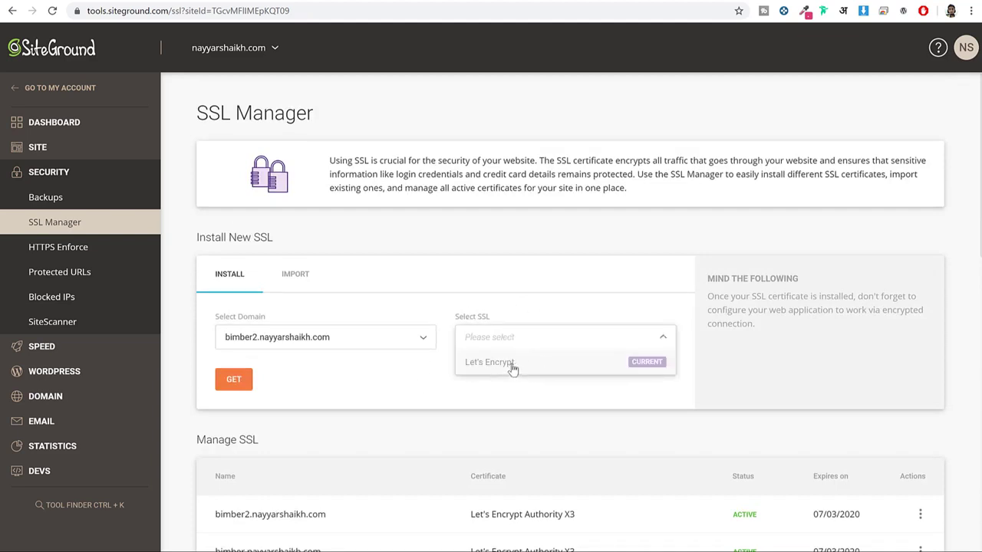
{"action": "left_click", "coordinate": [480, 394]}
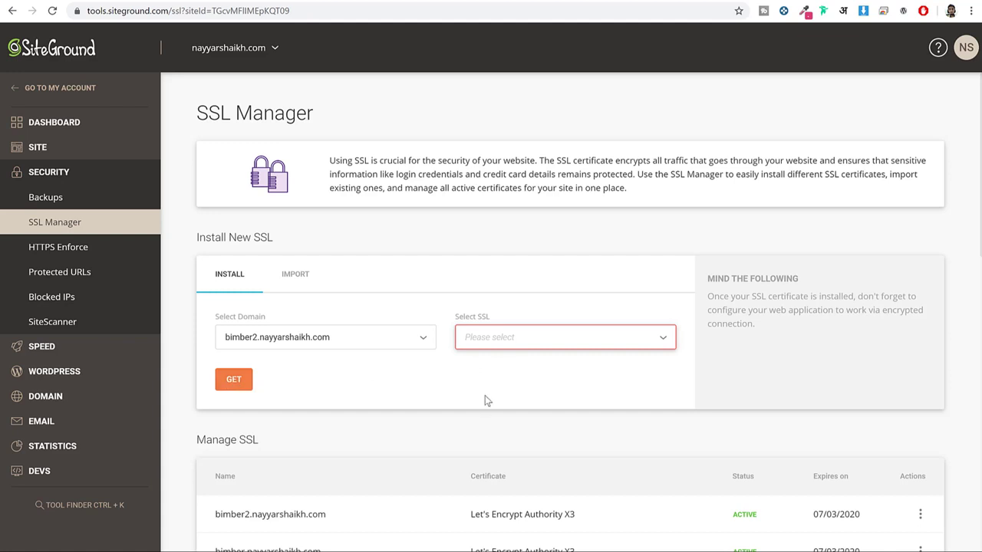
Step: Confirm the Manage SSL list shows bimber2.nayyarshaikh.com's Let's Encrypt certificate as ACTIVE
{"action": "scroll", "coordinate": [489, 402], "scroll_direction": "down", "scroll_amount": 2}
{"action": "left_click_drag", "start_coordinate": [343, 397], "coordinate": [213, 391]}
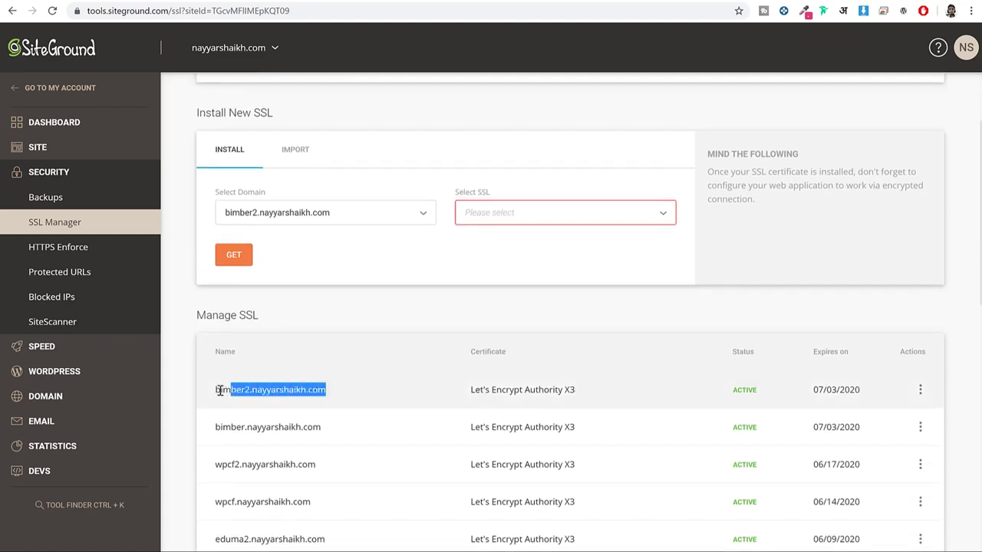
{"action": "scroll", "coordinate": [282, 292], "scroll_direction": "down", "scroll_amount": 2}
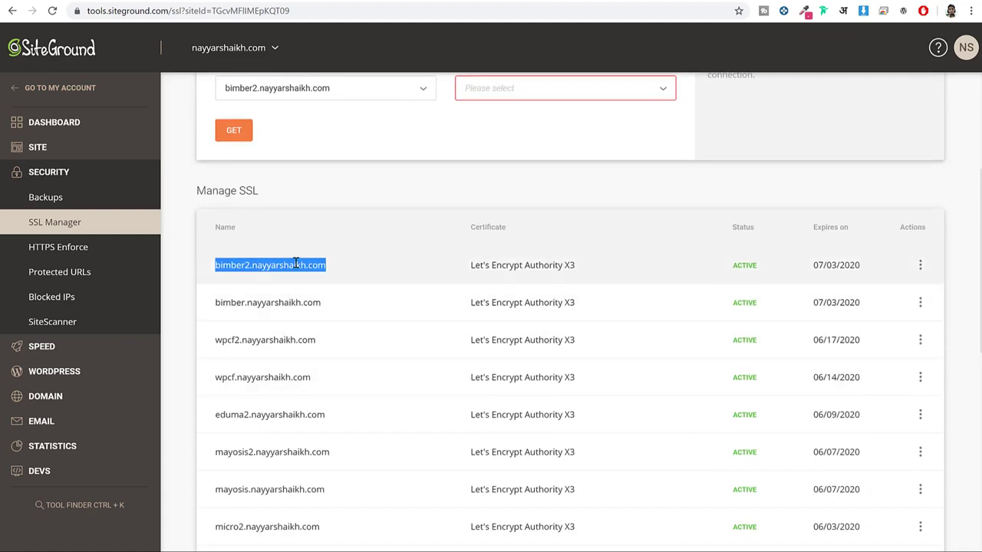
{"action": "left_click_drag", "start_coordinate": [772, 266], "coordinate": [713, 272]}
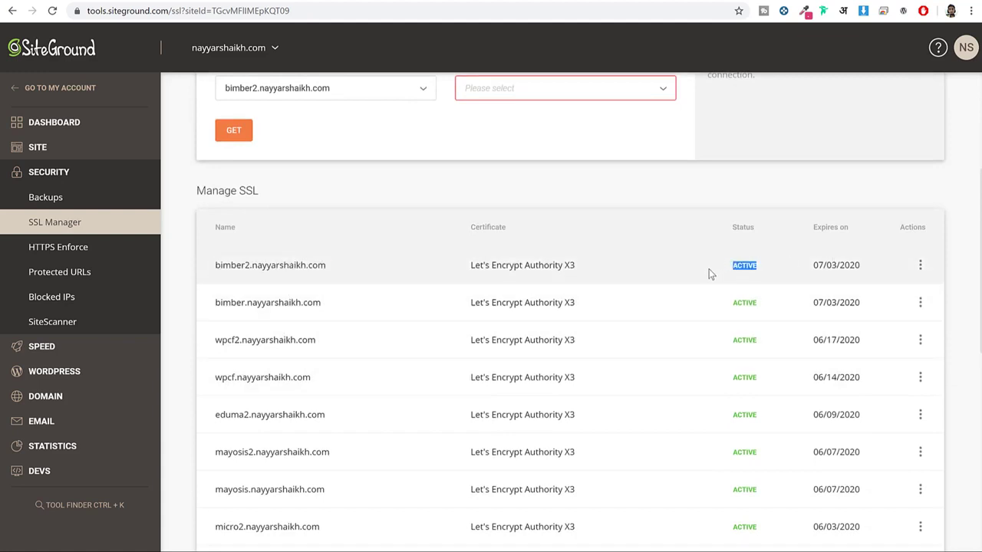
{"action": "scroll", "coordinate": [695, 307], "scroll_direction": "up", "scroll_amount": 2}
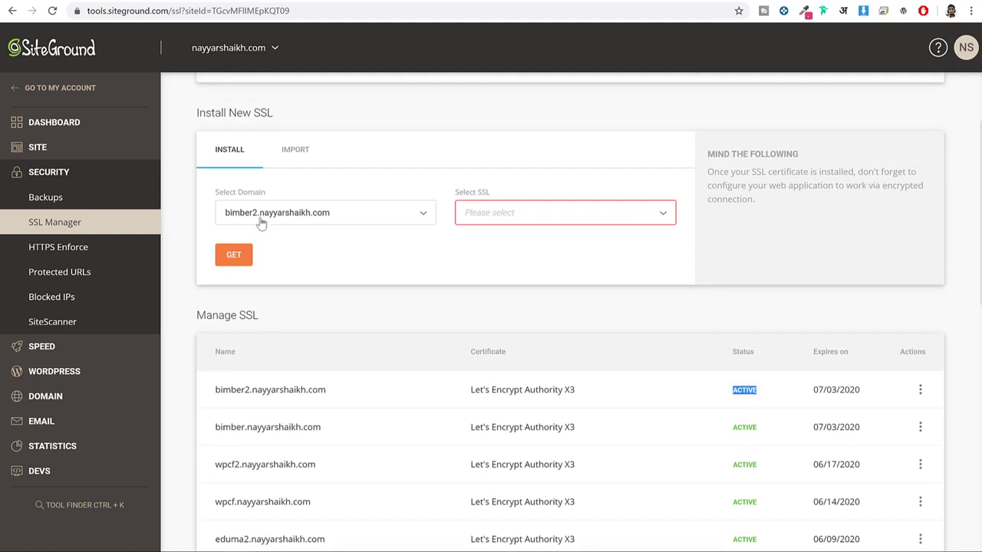
{"action": "left_click", "coordinate": [521, 214]}
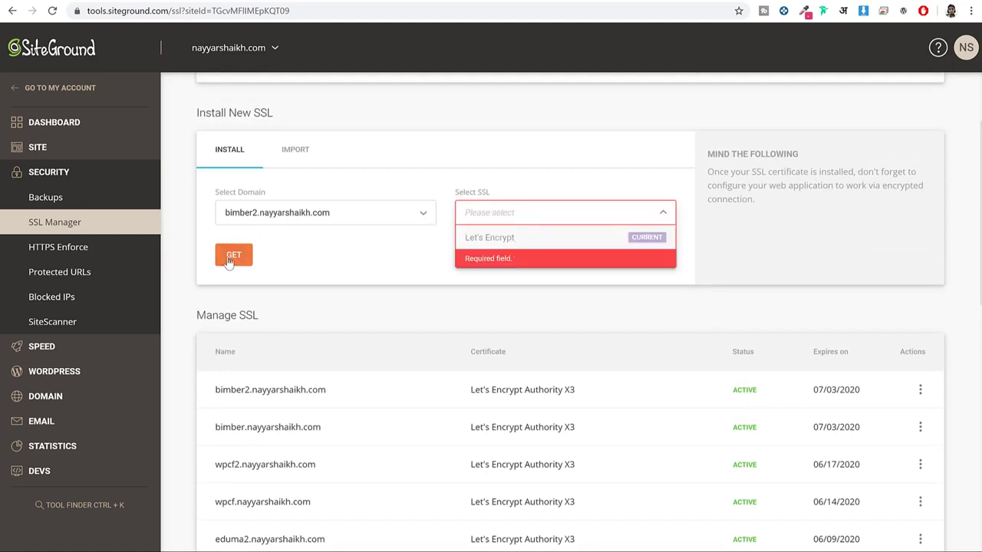
{"action": "left_click", "coordinate": [379, 274]}
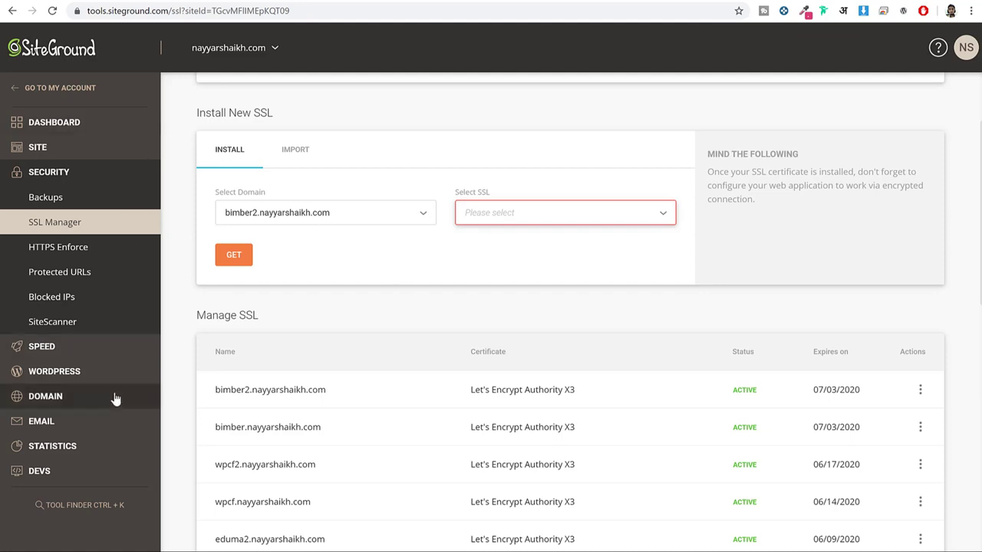
Step: In WordPress Install & Manage, choose a plain WordPress install on the bimber2 subdomain
{"action": "left_click", "coordinate": [99, 375]}
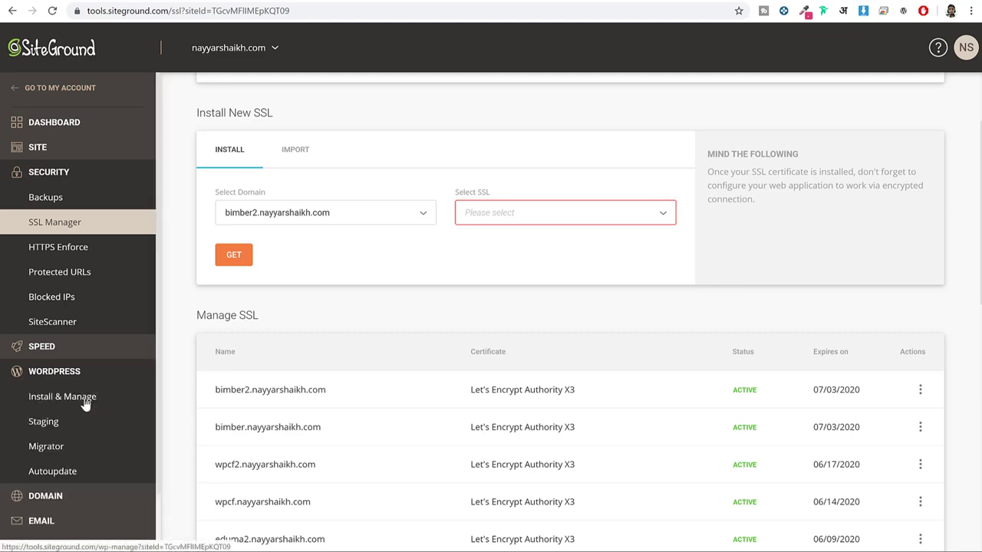
{"action": "left_click", "coordinate": [91, 397]}
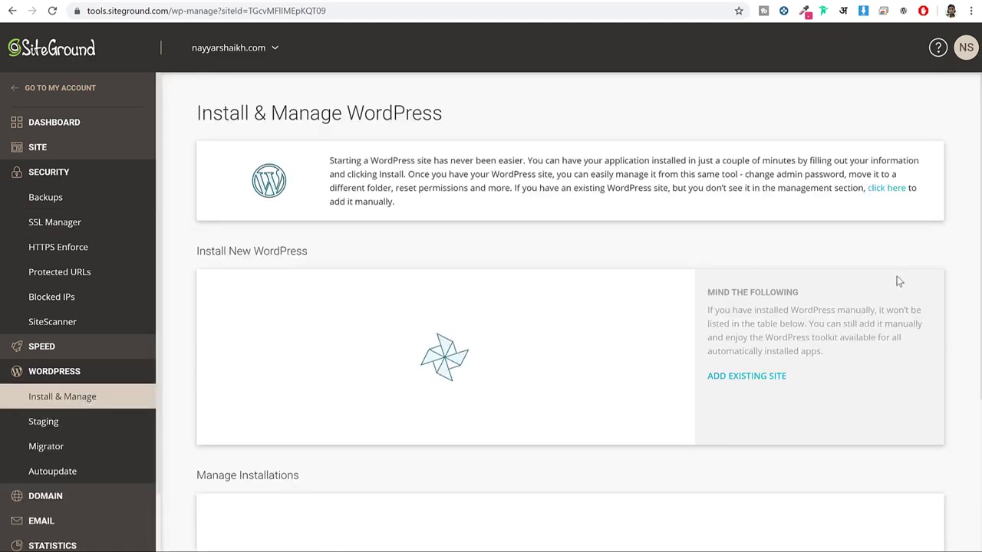
{"action": "scroll", "coordinate": [856, 281], "scroll_direction": "down", "scroll_amount": 2}
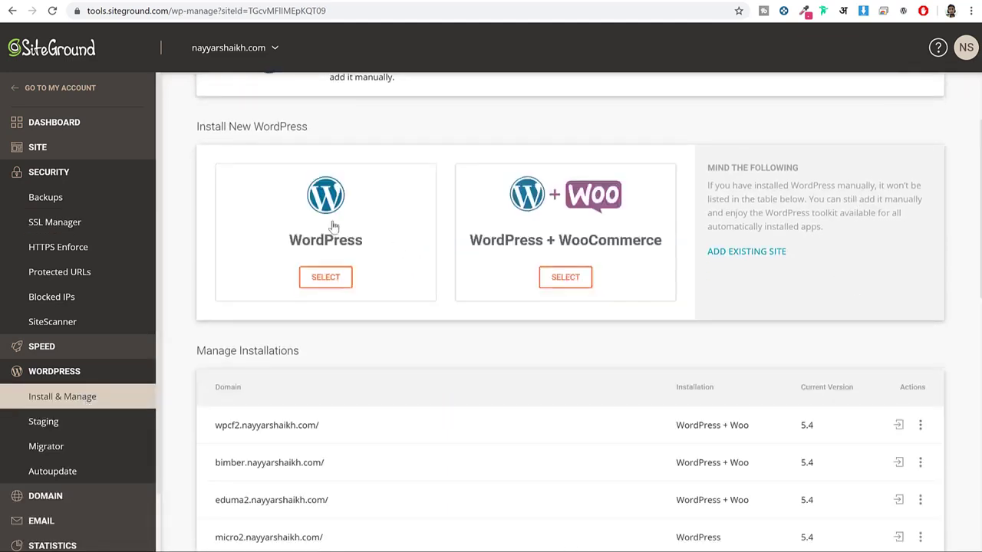
{"action": "left_click", "coordinate": [332, 217]}
{"action": "scroll", "coordinate": [833, 257], "scroll_direction": "down", "scroll_amount": 3}
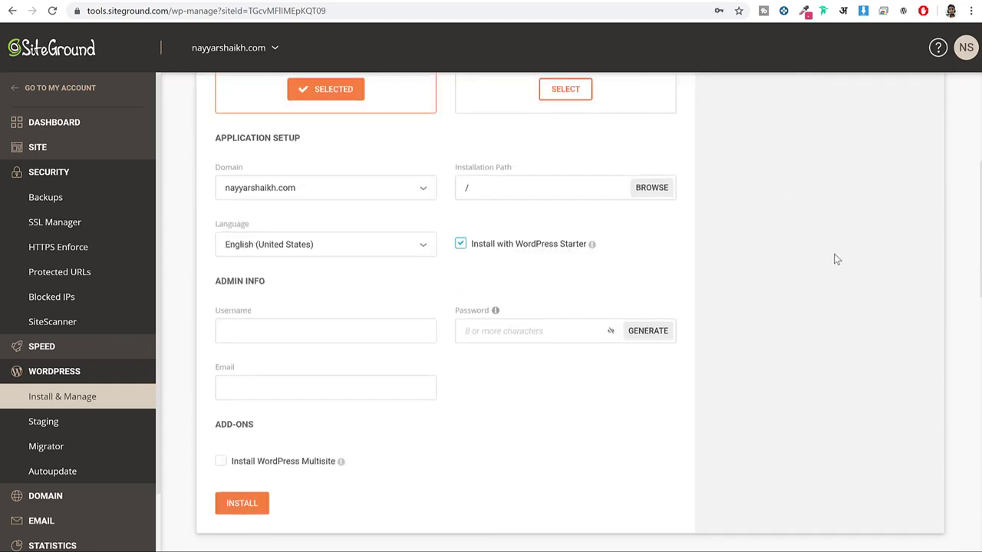
{"action": "left_click", "coordinate": [346, 131]}
{"action": "scroll", "coordinate": [329, 307], "scroll_direction": "down", "scroll_amount": 3}
{"action": "scroll", "coordinate": [328, 309], "scroll_direction": "down", "scroll_amount": 10}
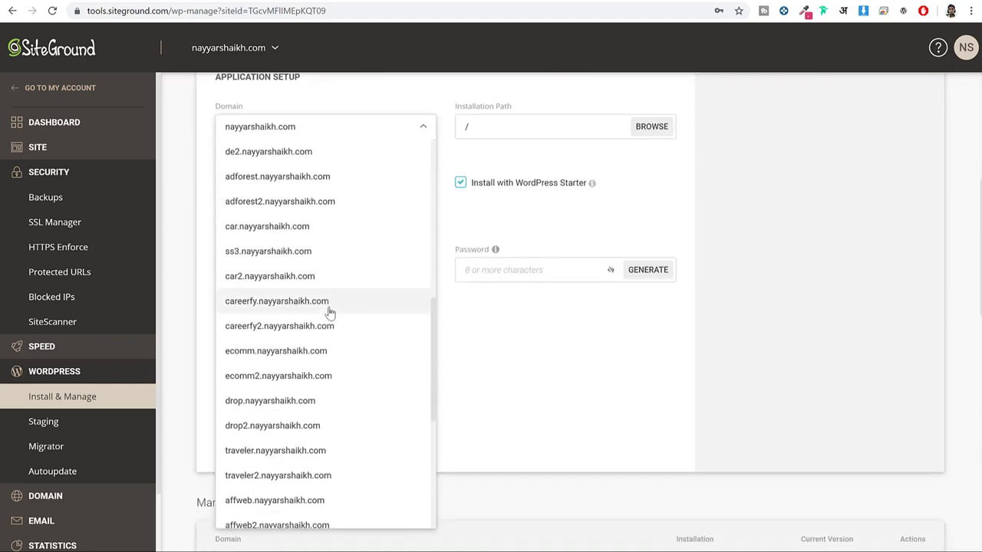
{"action": "scroll", "coordinate": [340, 384], "scroll_direction": "down", "scroll_amount": 2}
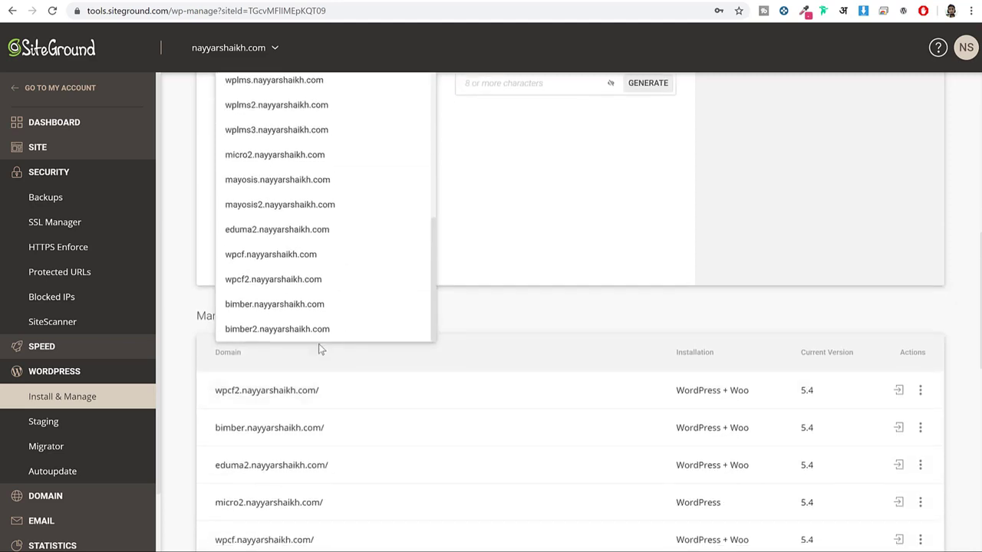
{"action": "left_click", "coordinate": [318, 333]}
Step: Check the site-root installation path and uncheck Install with WordPress Starter
{"action": "scroll", "coordinate": [669, 367], "scroll_direction": "up", "scroll_amount": 5}
{"action": "scroll", "coordinate": [787, 351], "scroll_direction": "down", "scroll_amount": 4}
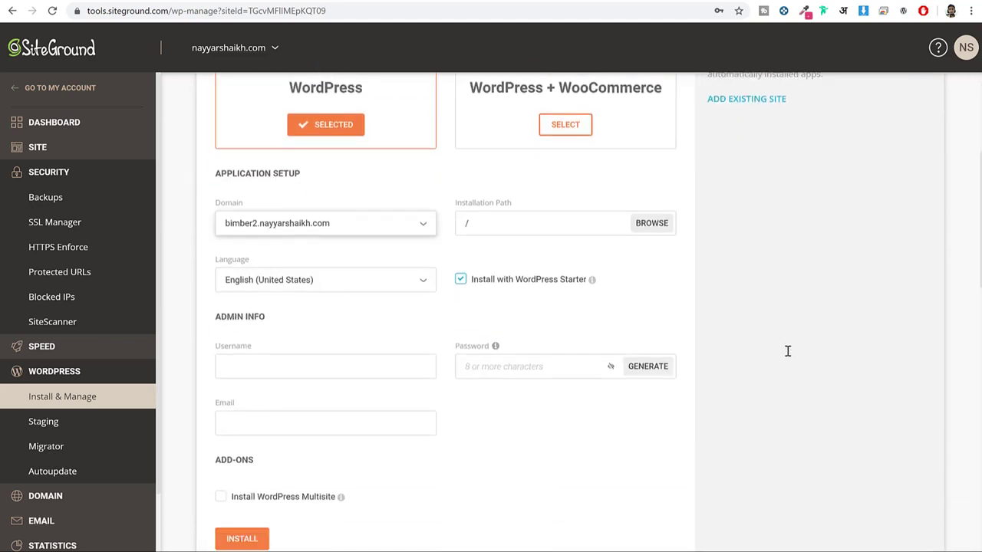
{"action": "left_click", "coordinate": [497, 189]}
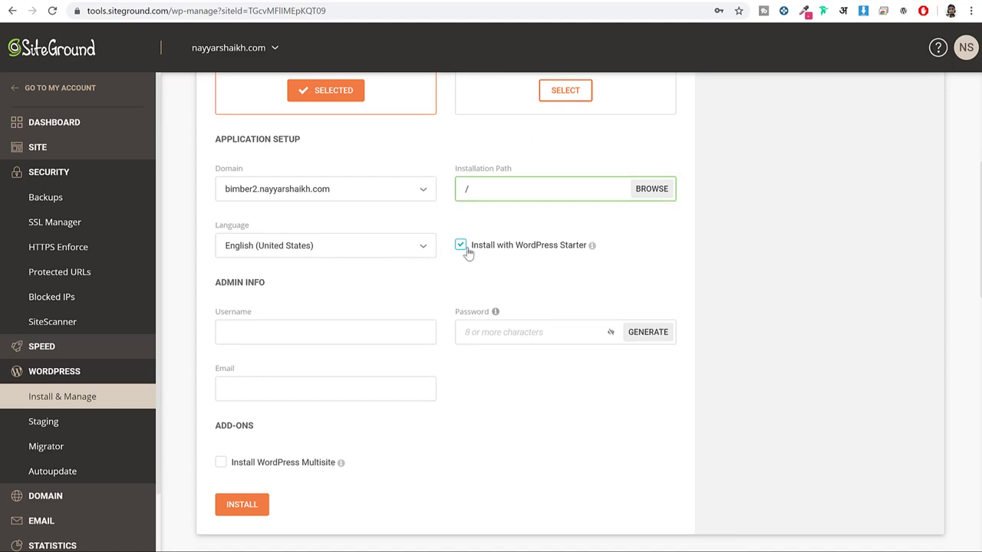
{"action": "left_click_drag", "start_coordinate": [503, 247], "coordinate": [576, 251]}
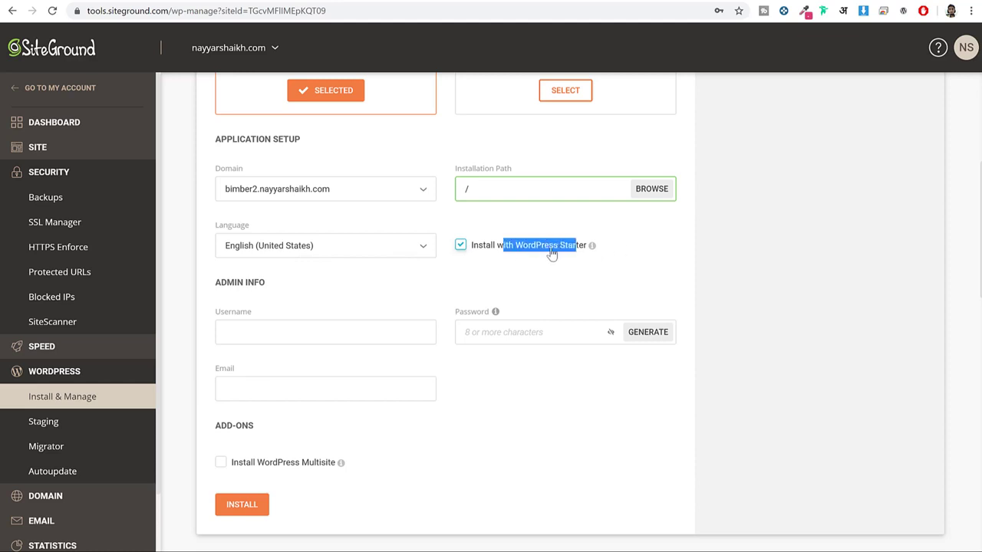
{"action": "left_click", "coordinate": [460, 247]}
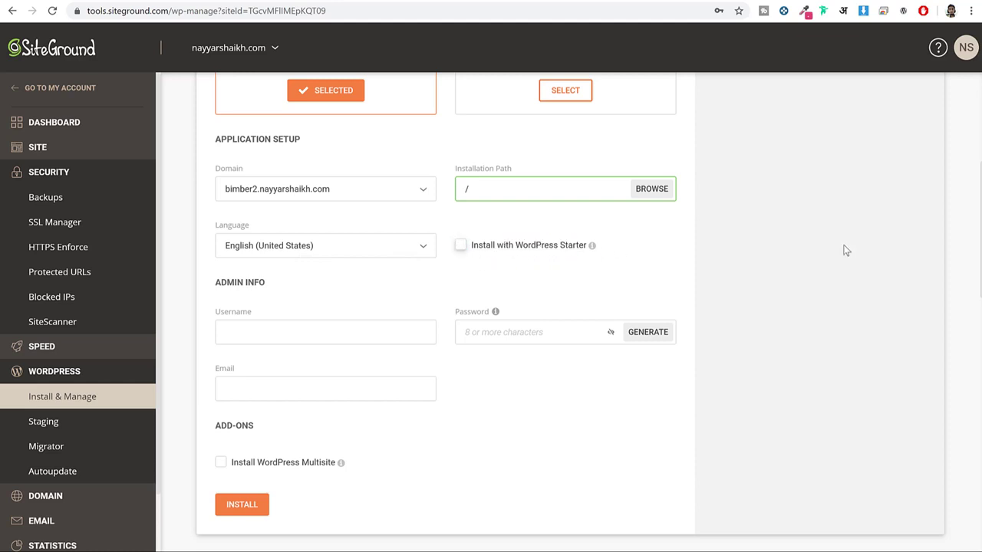
Step: Enter the admin username, password and email, then start the installation
{"action": "scroll", "coordinate": [846, 250], "scroll_direction": "down", "scroll_amount": 2}
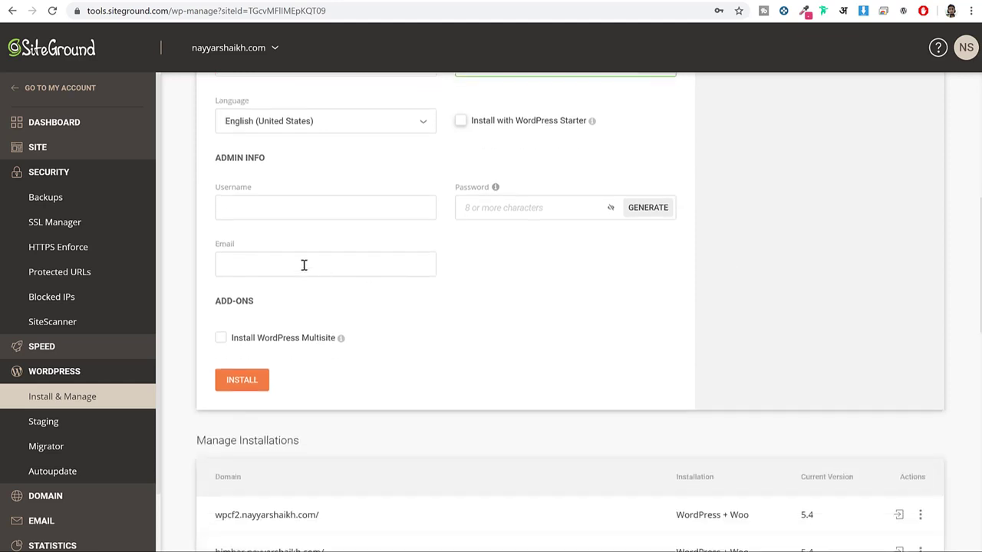
{"action": "left_click", "coordinate": [278, 205]}
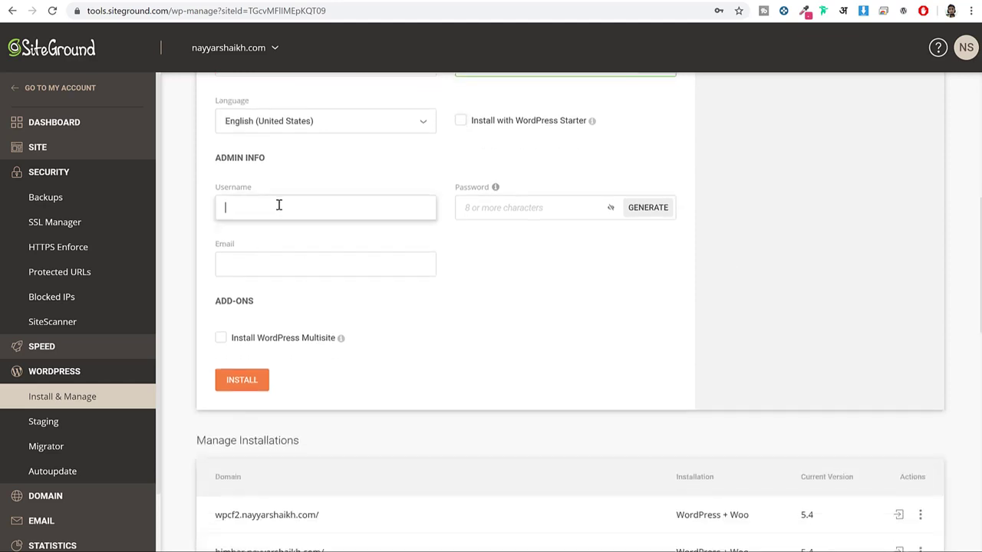
{"action": "type", "text": "Nayyar_Shaikh"}
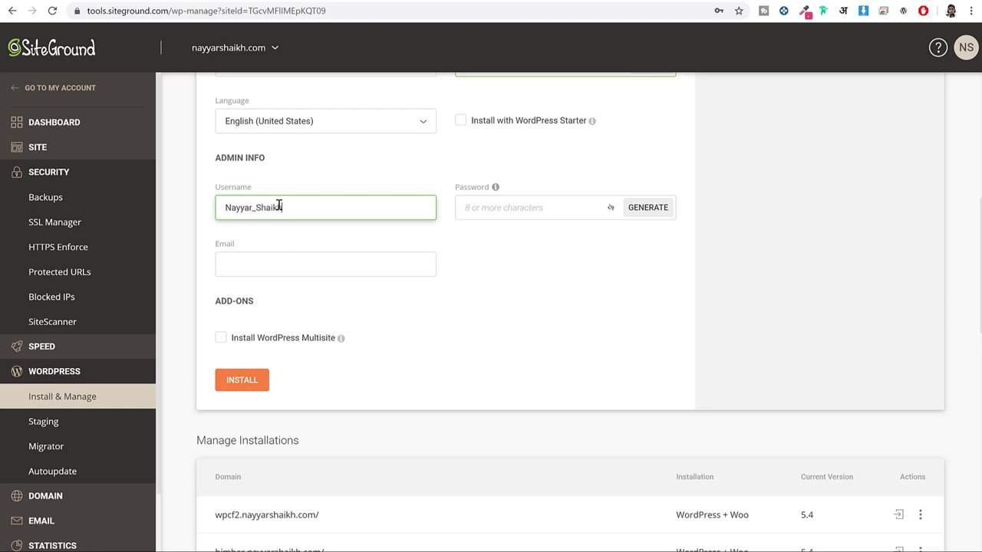
{"action": "key", "text": "Tab"}
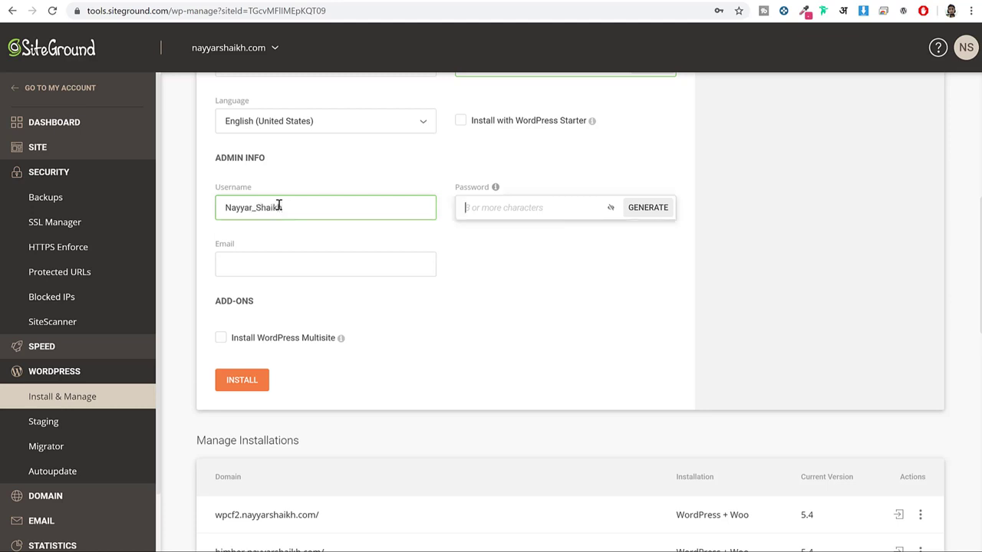
{"action": "type", "text": "1•••••••••"}
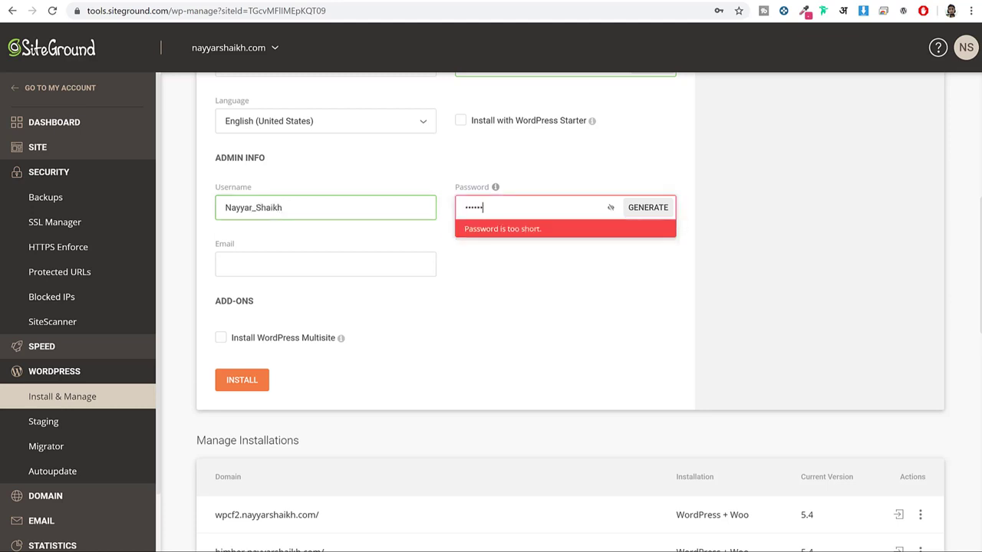
{"action": "key", "text": "Tab"}
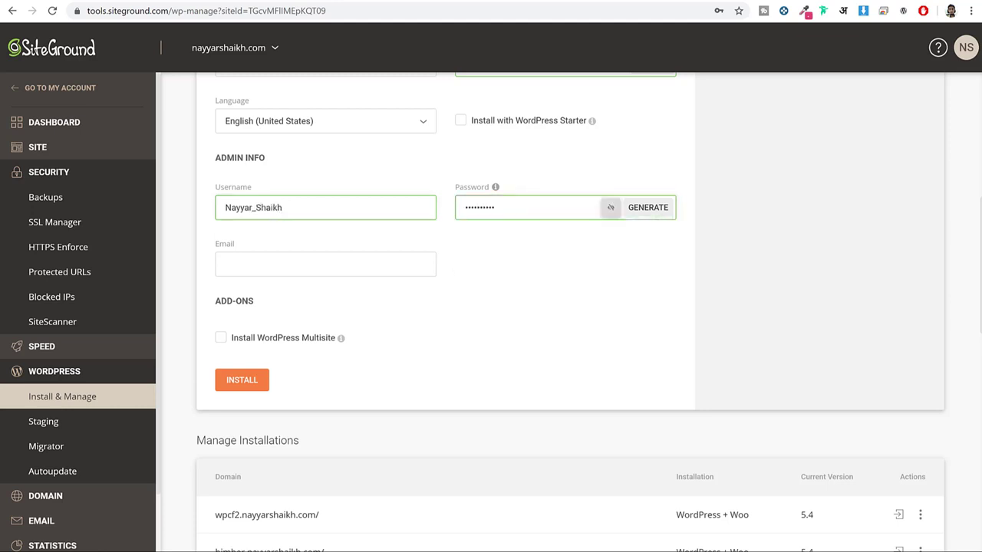
{"action": "left_click", "coordinate": [265, 260]}
{"action": "left_click", "coordinate": [274, 290]}
{"action": "scroll", "coordinate": [836, 303], "scroll_direction": "up", "scroll_amount": 2}
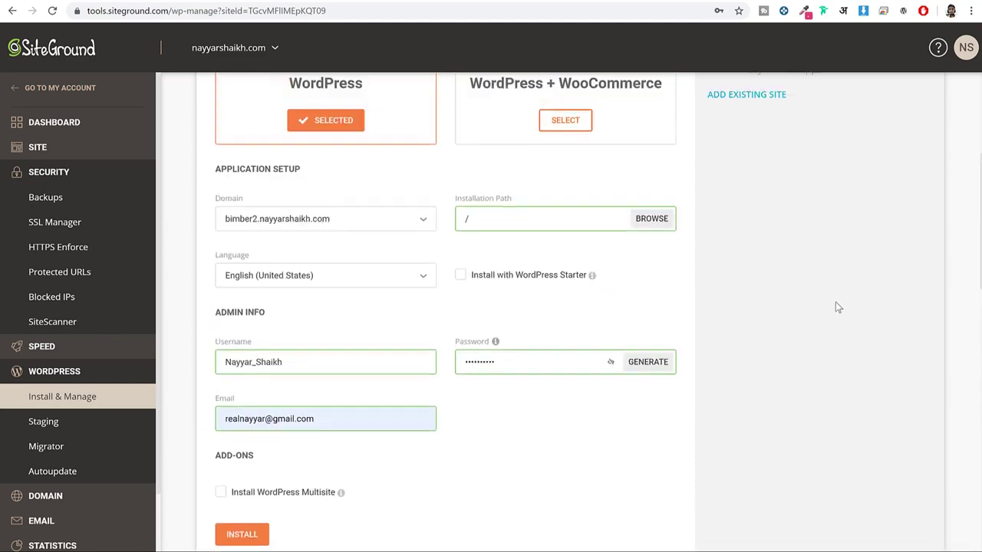
{"action": "scroll", "coordinate": [834, 302], "scroll_direction": "down", "scroll_amount": 1}
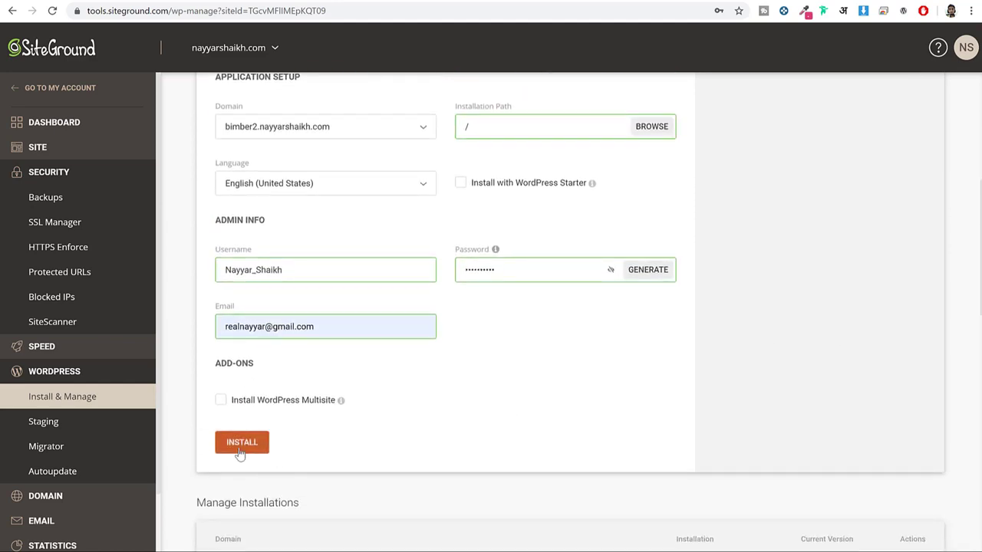
{"action": "left_click", "coordinate": [240, 452]}
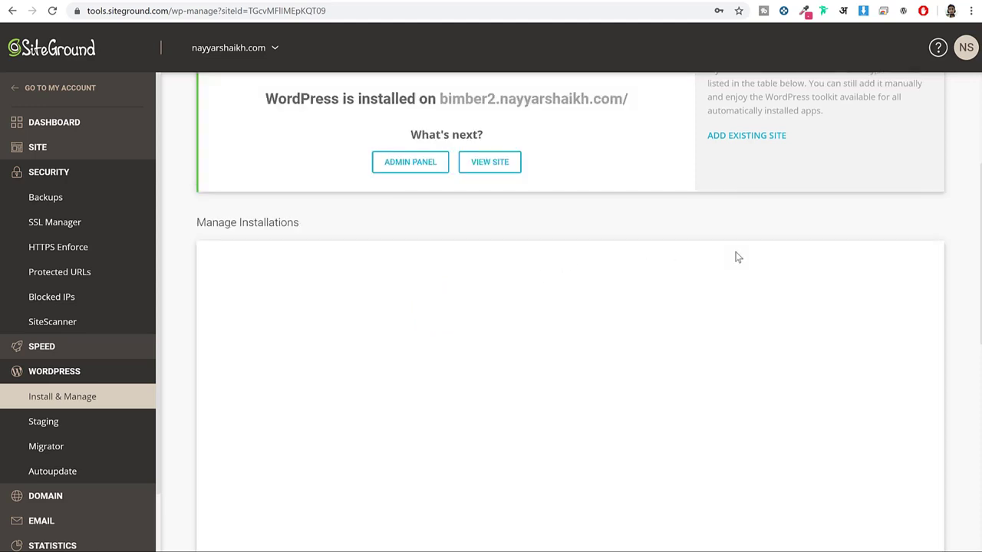
Step: Check bimber2.nayyarshaikh.com now appears as WordPress 5.4 in Manage Installations
{"action": "scroll", "coordinate": [715, 260], "scroll_direction": "down", "scroll_amount": 3}
{"action": "scroll", "coordinate": [714, 265], "scroll_direction": "up", "scroll_amount": 4}
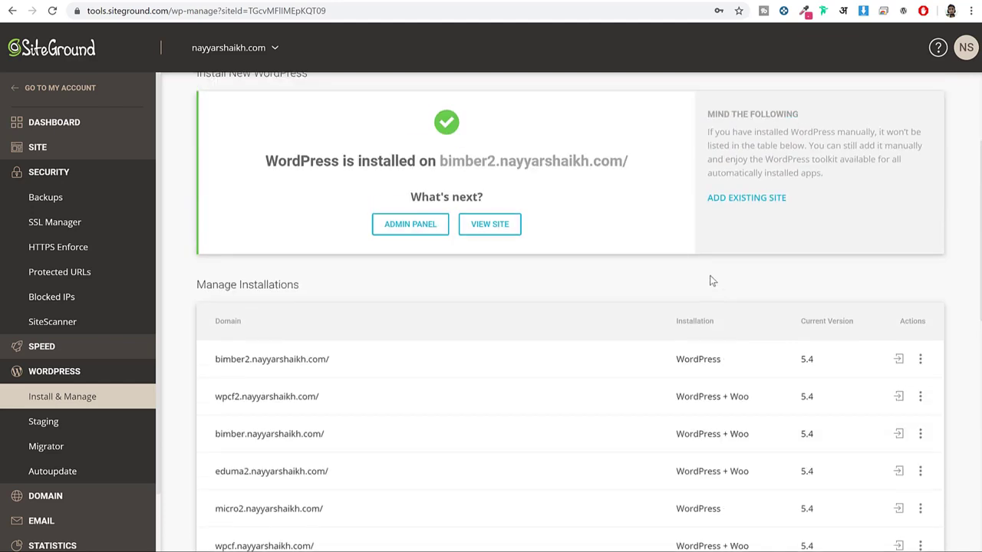
{"action": "scroll", "coordinate": [709, 282], "scroll_direction": "up", "scroll_amount": 3}
{"action": "scroll", "coordinate": [707, 284], "scroll_direction": "down", "scroll_amount": 3}
{"action": "left_click_drag", "start_coordinate": [377, 352], "coordinate": [204, 349]}
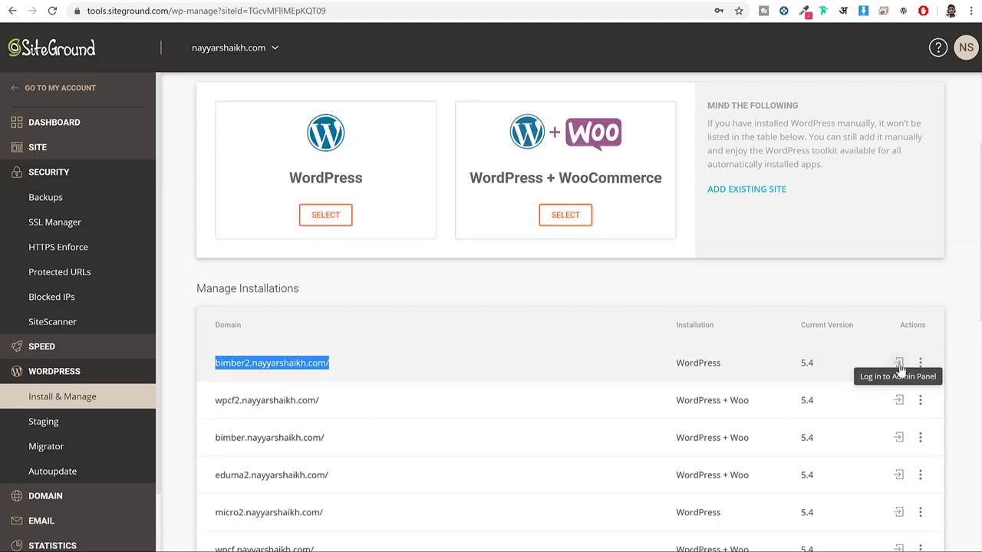
Step: Log in to the bimber2 admin panel and review the Dashboard at its /wp-admin/ address
{"action": "left_click", "coordinate": [900, 369]}
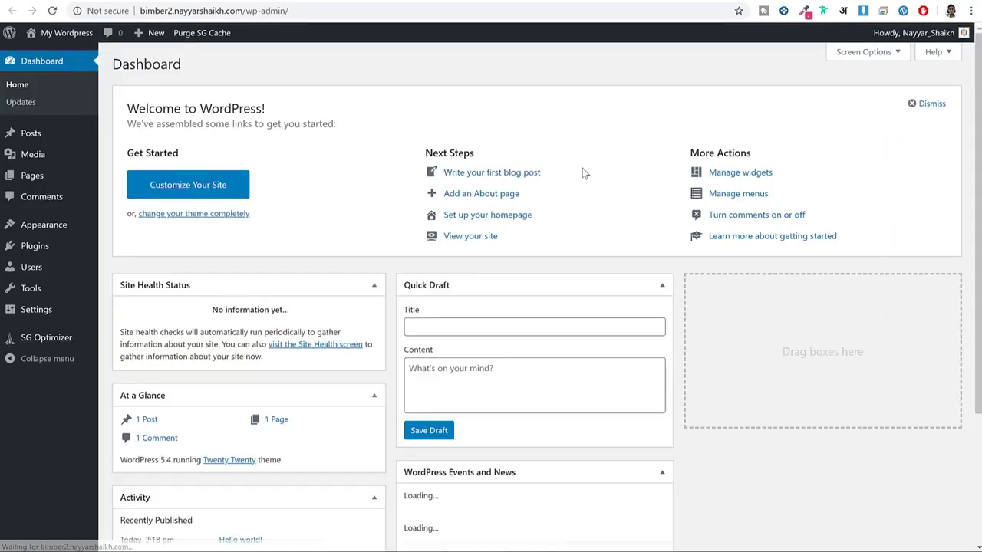
{"action": "scroll", "coordinate": [694, 216], "scroll_direction": "down", "scroll_amount": 2}
{"action": "scroll", "coordinate": [695, 216], "scroll_direction": "up", "scroll_amount": 2}
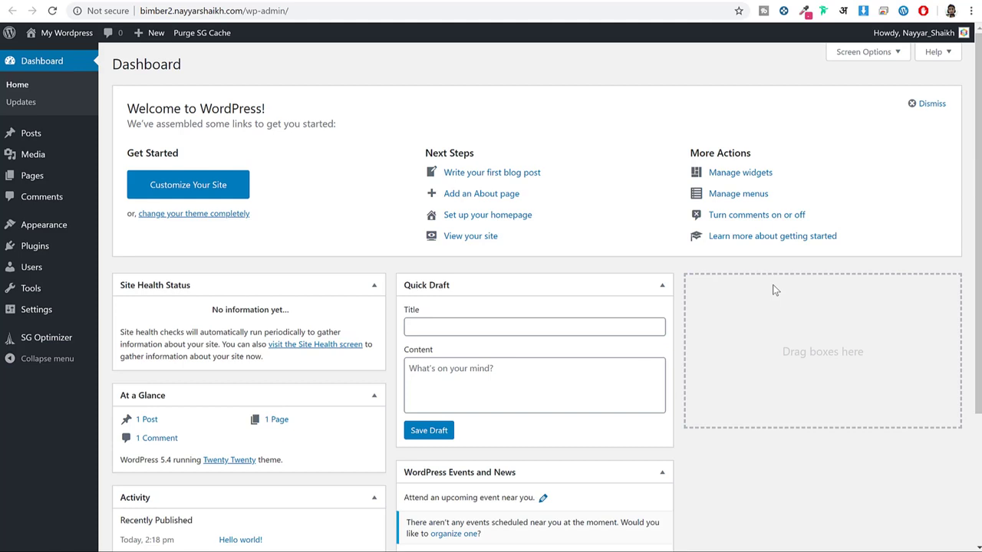
{"action": "left_click", "coordinate": [228, 11]}
{"action": "left_click", "coordinate": [247, 11]}
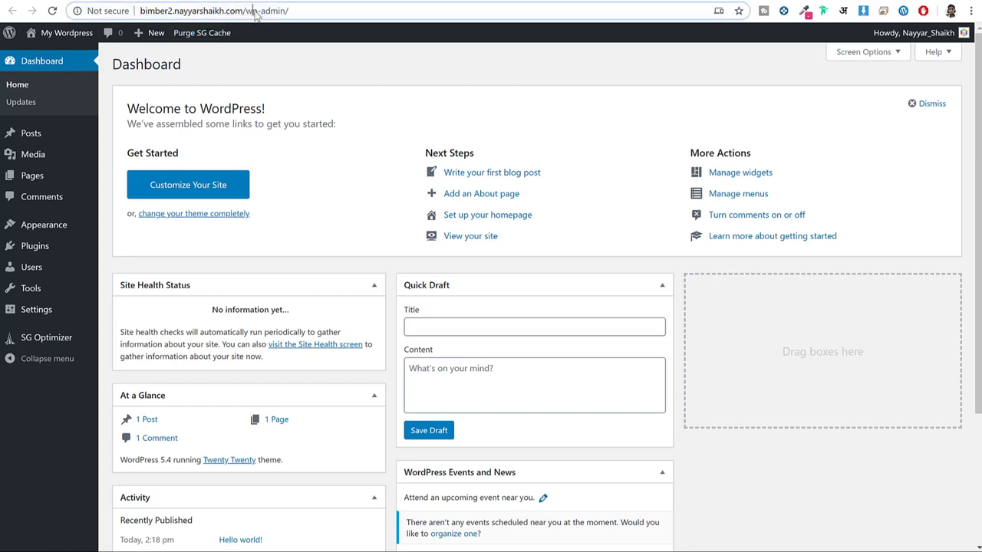
{"action": "left_click_drag", "start_coordinate": [242, 11], "coordinate": [325, 14]}
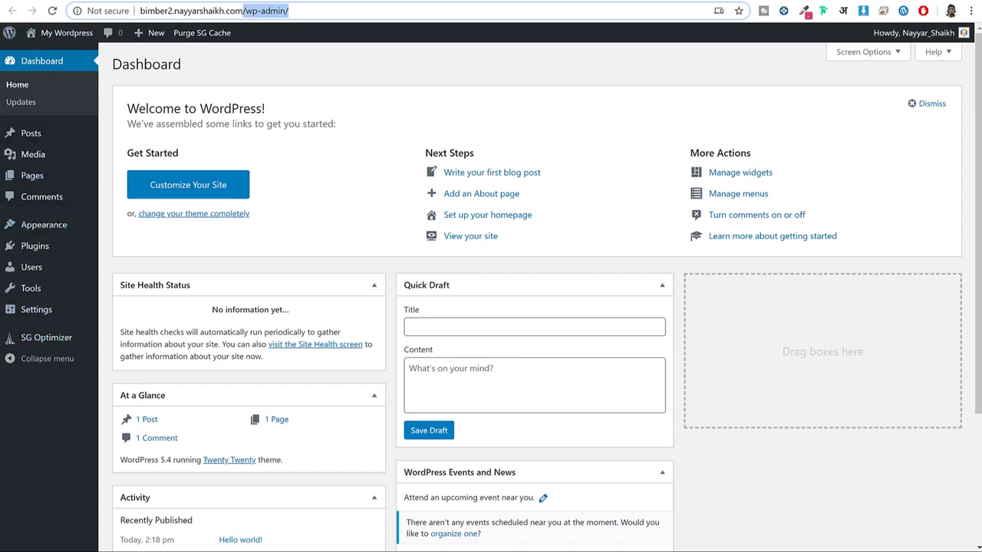
{"action": "scroll", "coordinate": [660, 290], "scroll_direction": "down", "scroll_amount": 3}
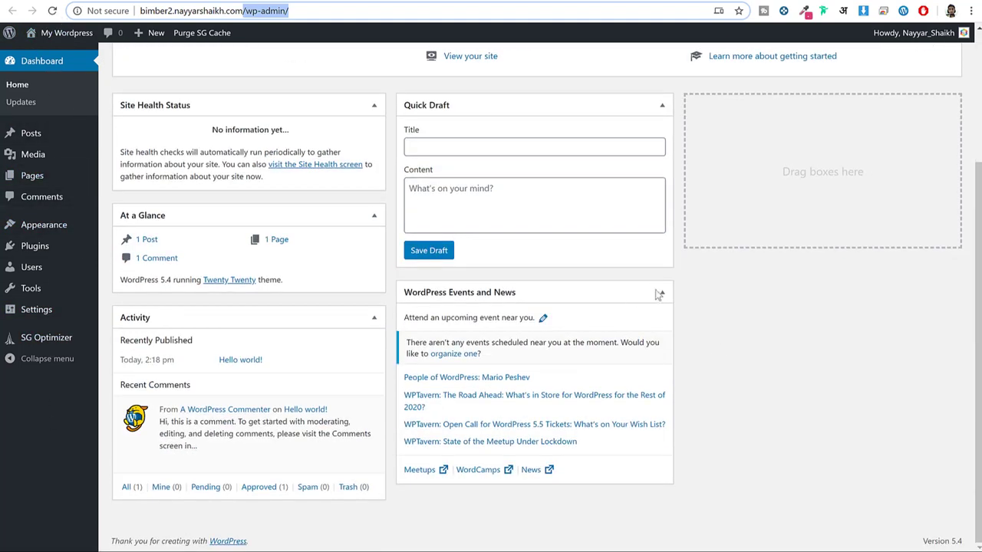
{"action": "scroll", "coordinate": [660, 295], "scroll_direction": "up", "scroll_amount": 3}
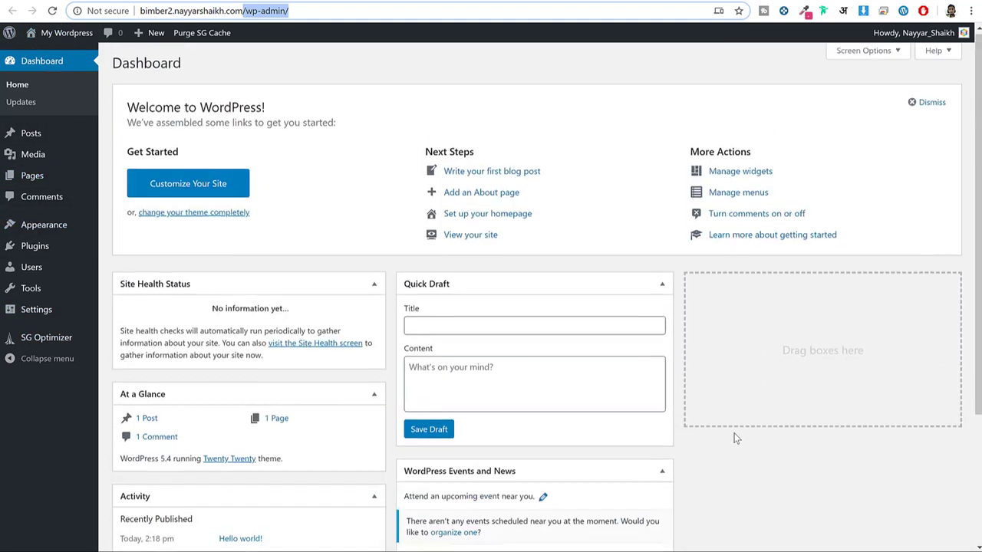
Step: Review the Hello world! post, empty Media library, Pages and the sample comment
{"action": "left_click", "coordinate": [42, 137]}
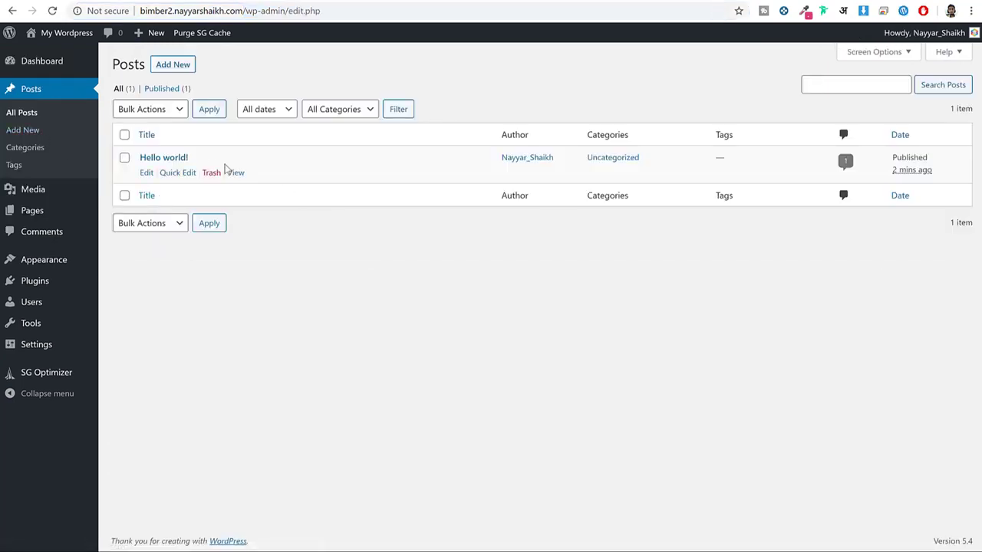
{"action": "left_click_drag", "start_coordinate": [205, 158], "coordinate": [130, 158]}
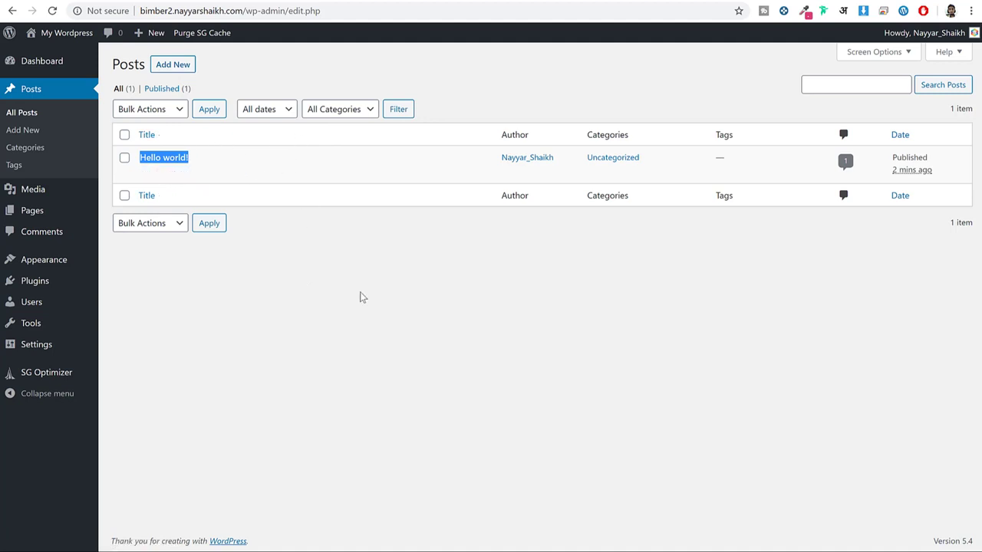
{"action": "left_click", "coordinate": [50, 192]}
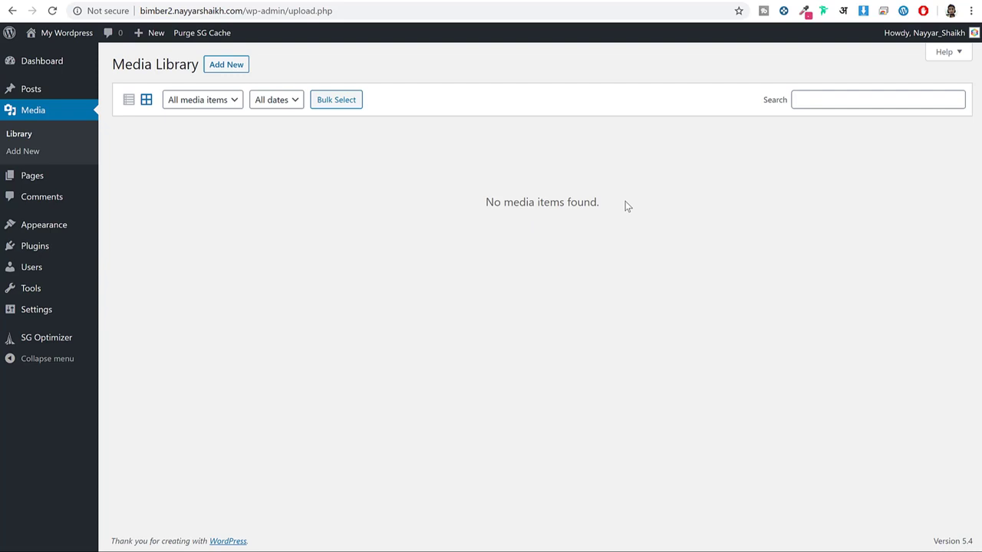
{"action": "left_click", "coordinate": [34, 179]}
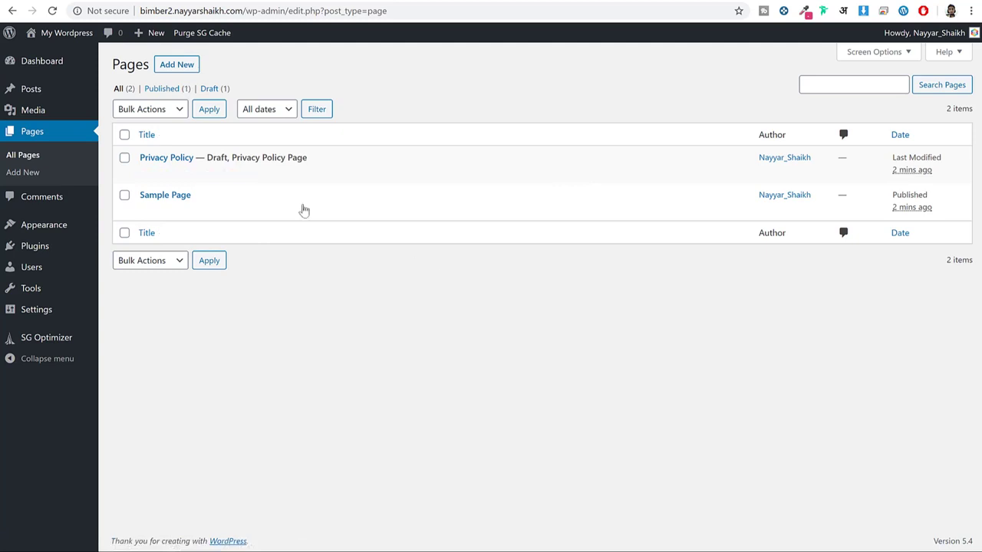
{"action": "left_click", "coordinate": [56, 204]}
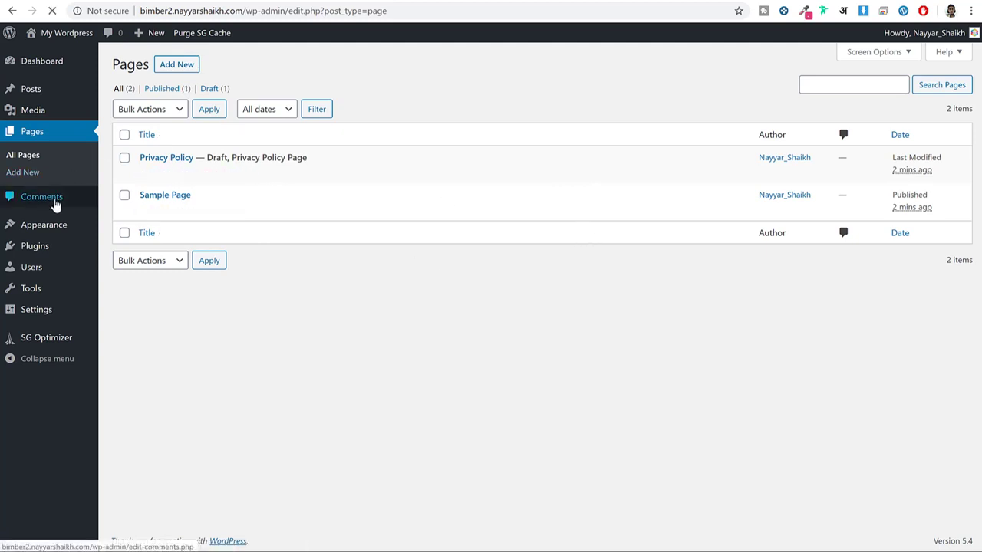
{"action": "mouse_move", "coordinate": [535, 212]}
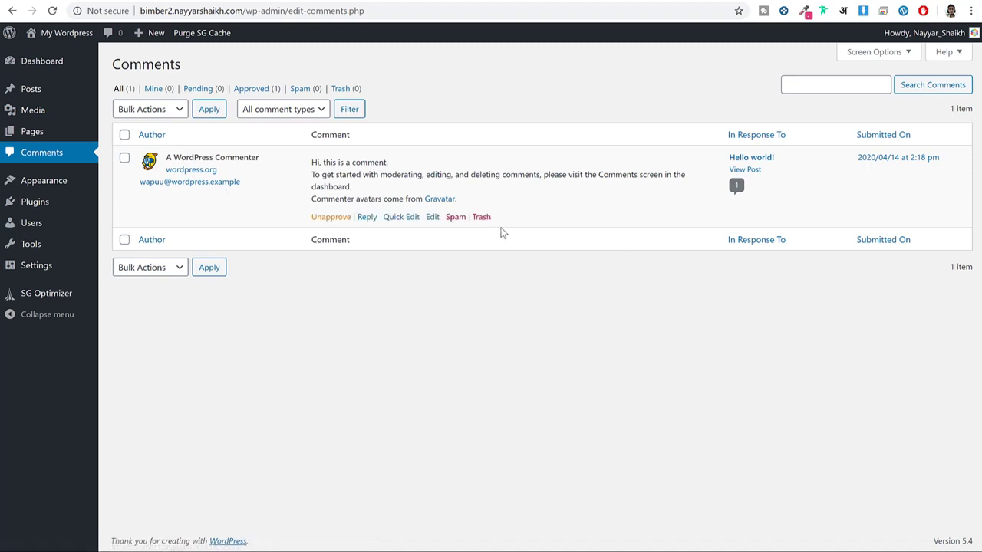
{"action": "mouse_move", "coordinate": [43, 184]}
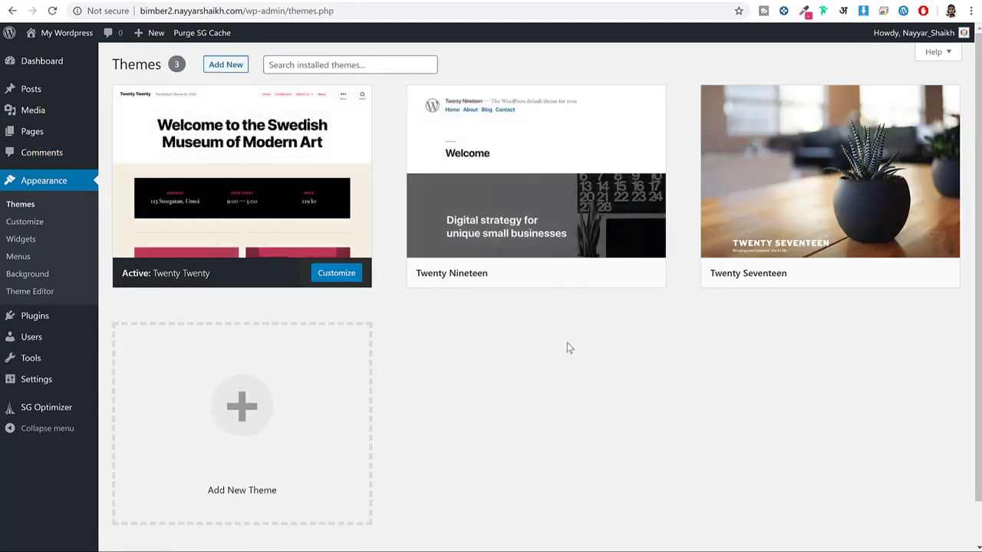
Step: Open the site's front page in a new tab to view the Twenty Twenty design, then return to Themes
{"action": "mouse_move", "coordinate": [274, 221]}
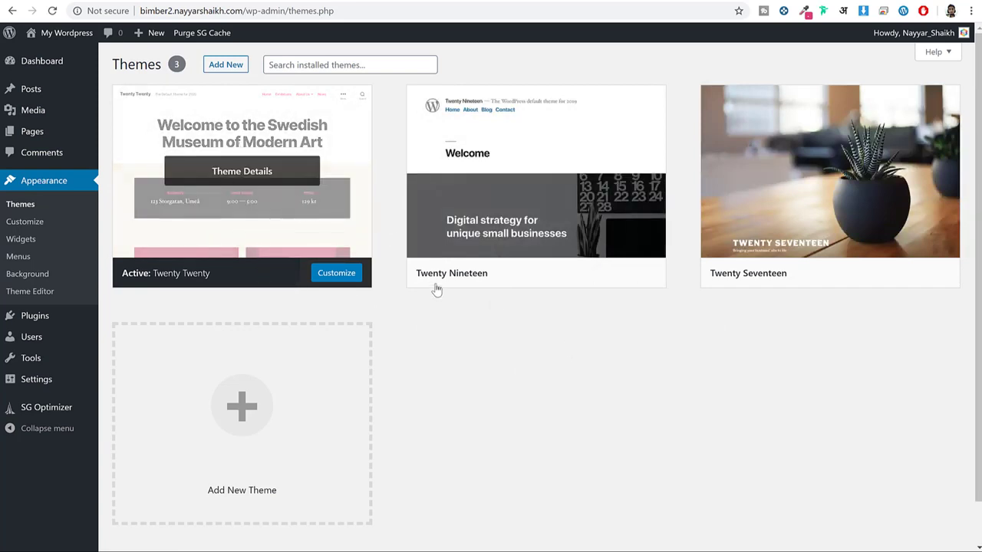
{"action": "right_click", "coordinate": [52, 36]}
{"action": "left_click", "coordinate": [71, 42]}
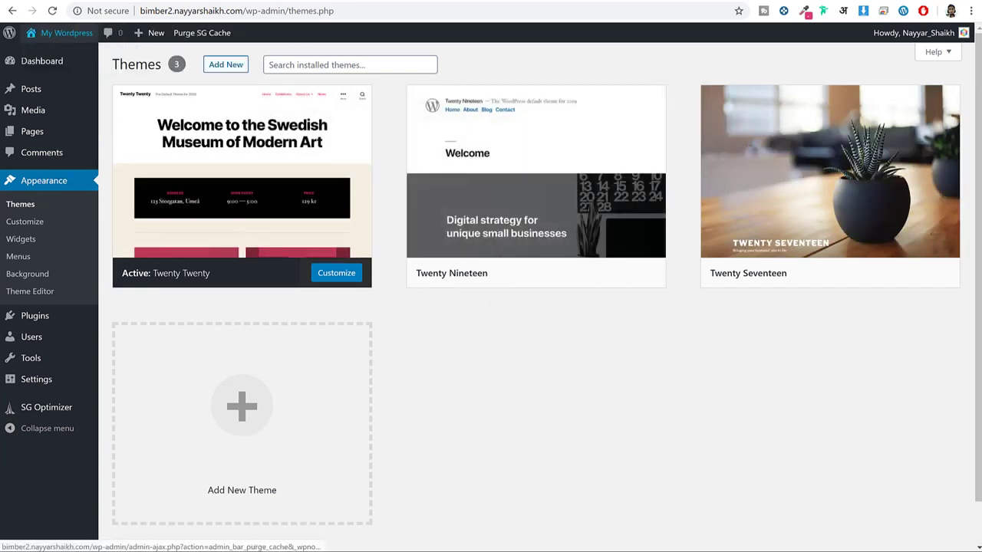
{"action": "left_click", "coordinate": [246, 1]}
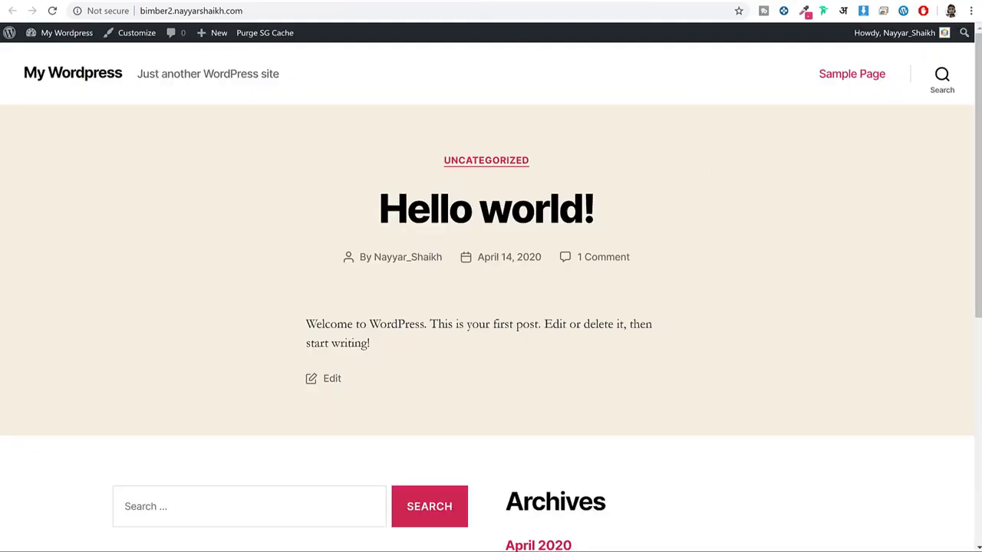
{"action": "left_click", "coordinate": [92, 2]}
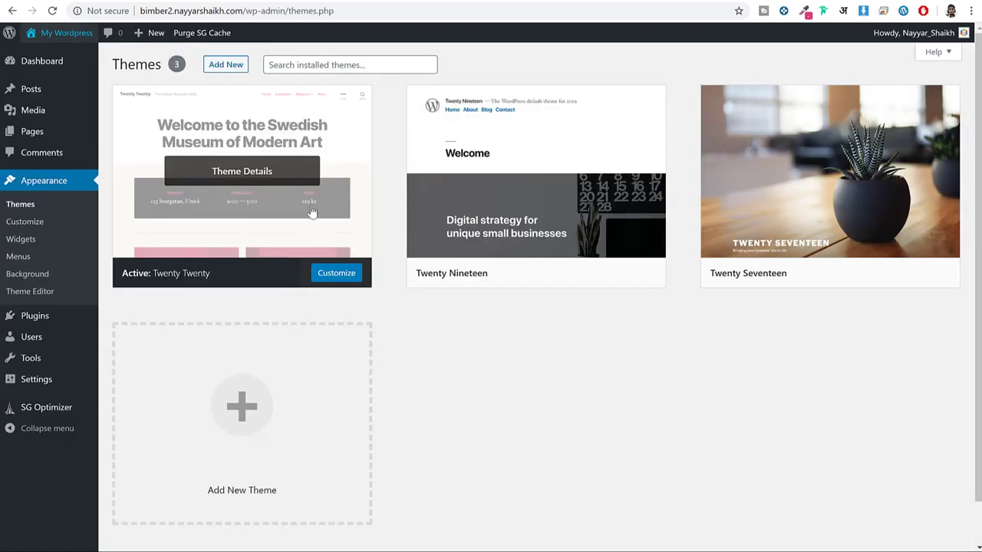
{"action": "left_click", "coordinate": [246, 1]}
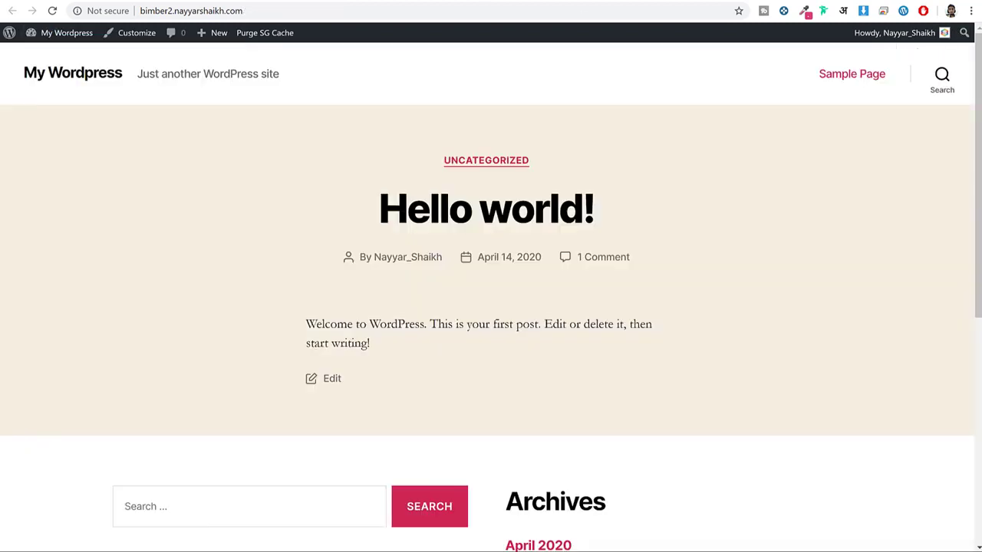
{"action": "scroll", "coordinate": [702, 291], "scroll_direction": "down", "scroll_amount": 3}
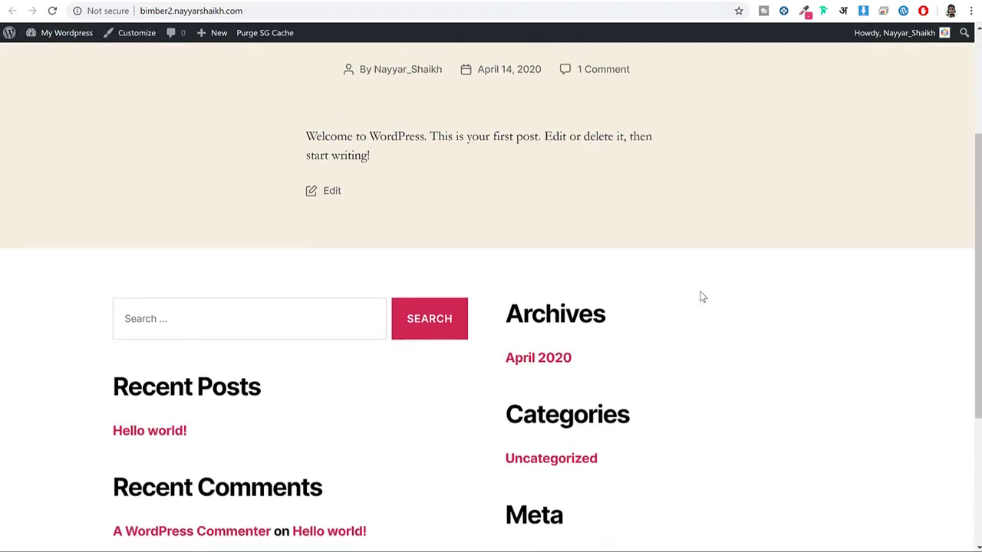
{"action": "scroll", "coordinate": [698, 336], "scroll_direction": "up", "scroll_amount": 2}
{"action": "scroll", "coordinate": [698, 336], "scroll_direction": "up", "scroll_amount": 1}
{"action": "left_click", "coordinate": [92, 2]}
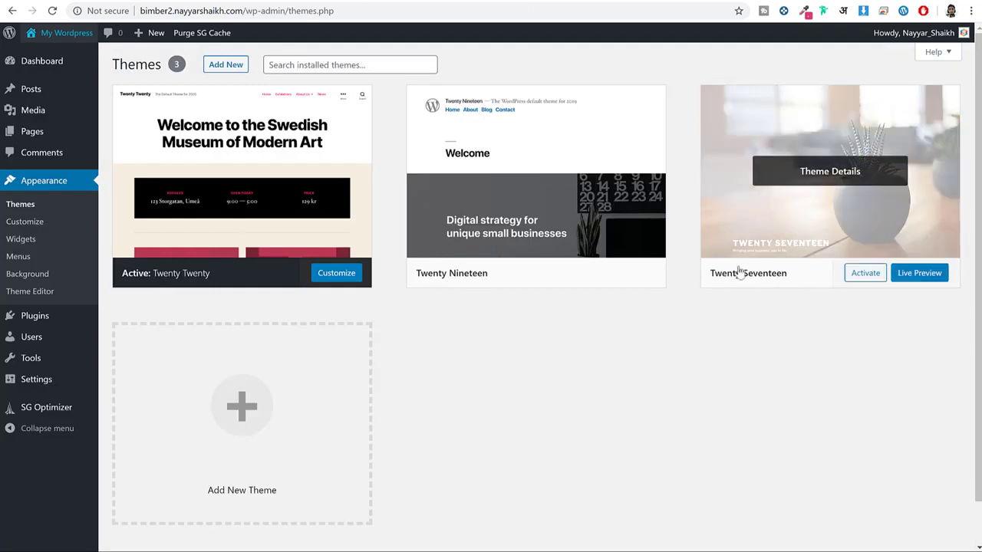
Step: Activate Twenty Seventeen and view the front page's plant header with the MY WORDPRESS title
{"action": "left_click", "coordinate": [867, 278]}
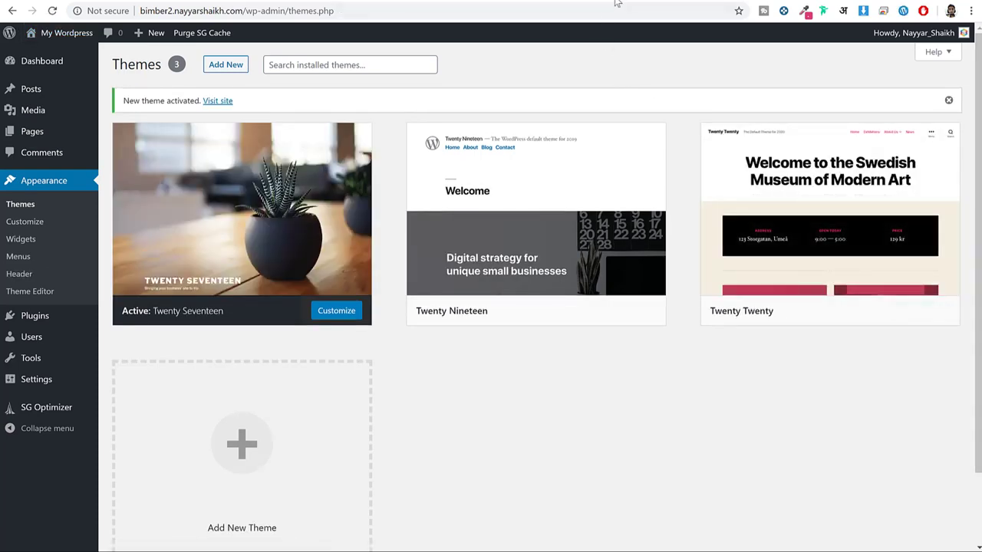
{"action": "left_click", "coordinate": [61, 32]}
{"action": "left_click", "coordinate": [51, 12]}
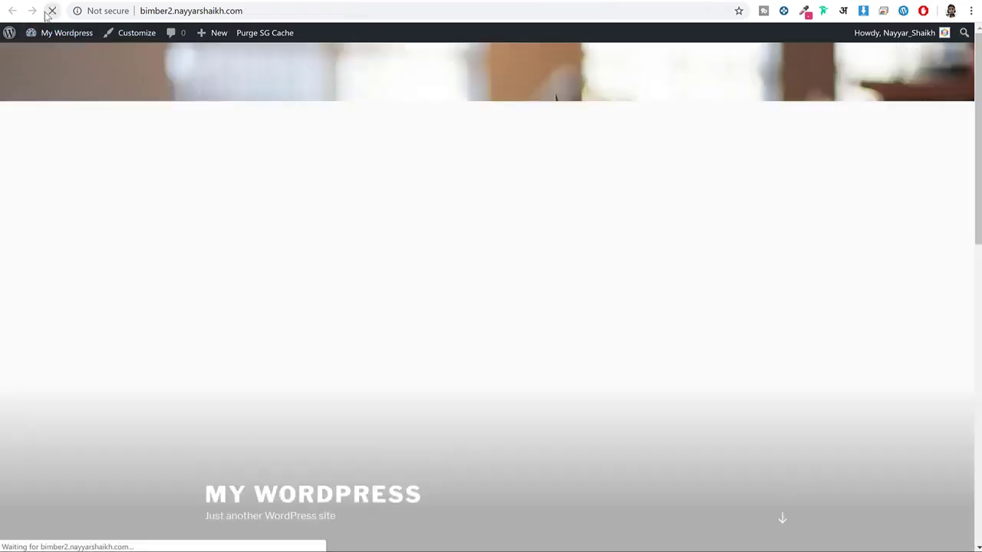
{"action": "scroll", "coordinate": [757, 288], "scroll_direction": "down", "scroll_amount": 6}
{"action": "scroll", "coordinate": [805, 252], "scroll_direction": "down", "scroll_amount": 3}
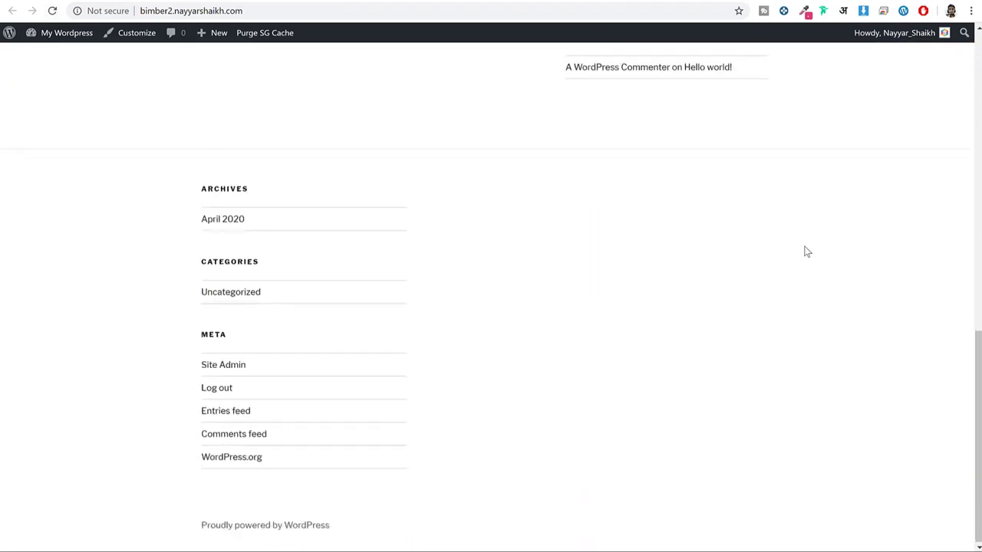
{"action": "scroll", "coordinate": [798, 345], "scroll_direction": "up", "scroll_amount": 10}
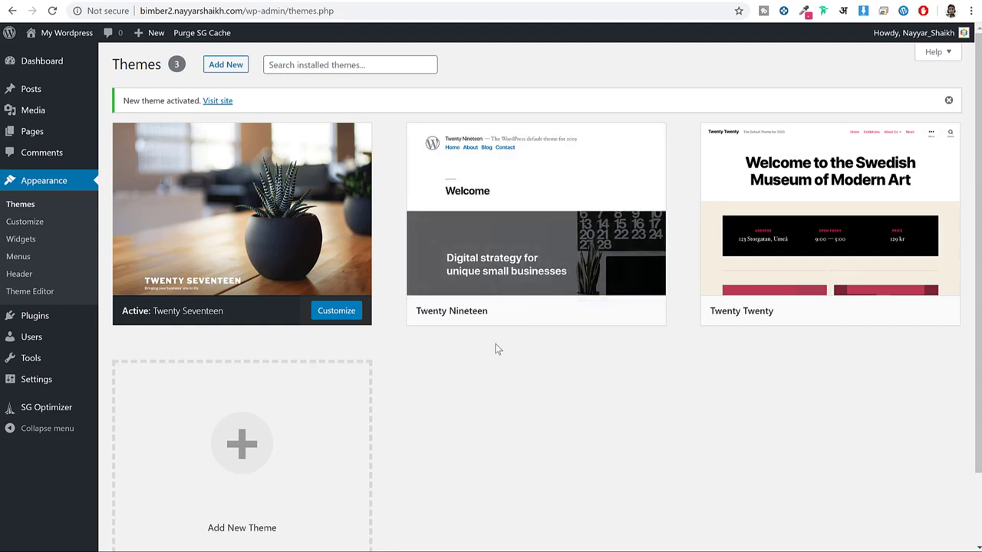
Step: Delete the Twenty Nineteen and Twenty Twenty themes, leaving Twenty Seventeen as the current theme
{"action": "left_click", "coordinate": [503, 230]}
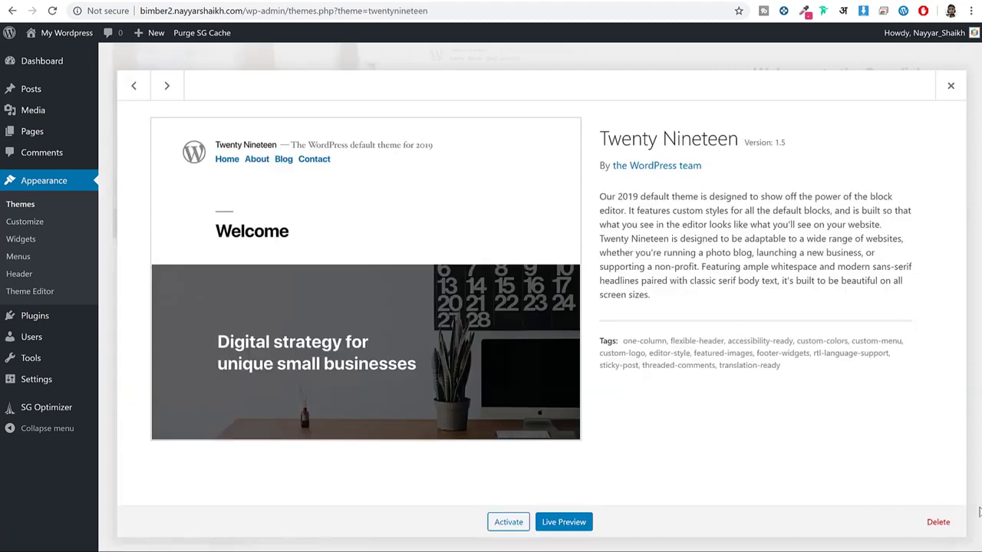
{"action": "left_click", "coordinate": [936, 522]}
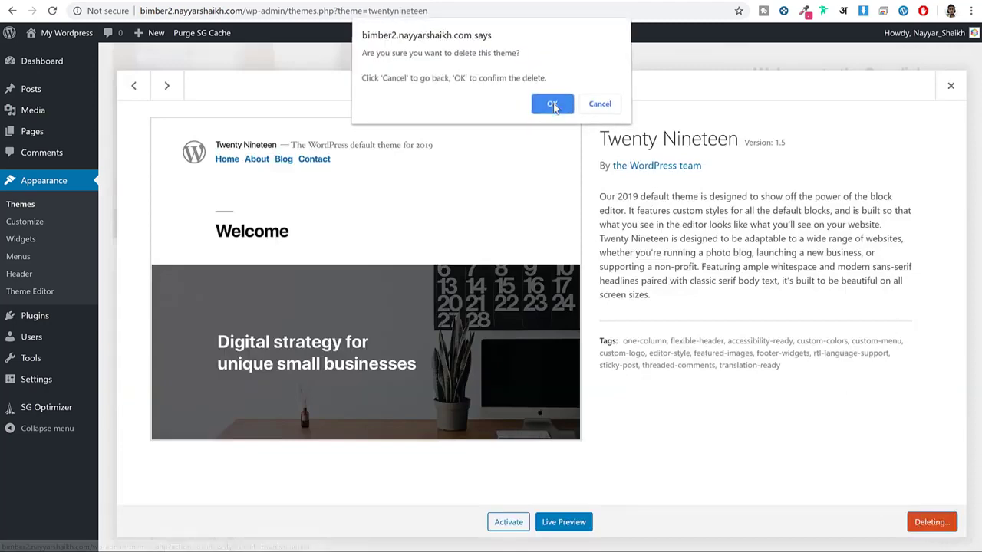
{"action": "left_click", "coordinate": [553, 106]}
{"action": "left_click", "coordinate": [948, 523]}
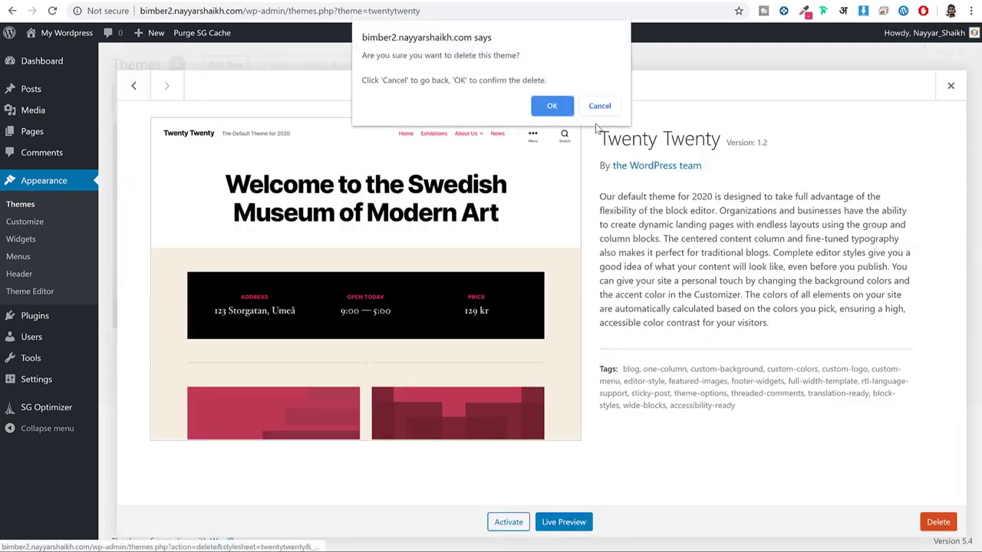
{"action": "left_click", "coordinate": [554, 105]}
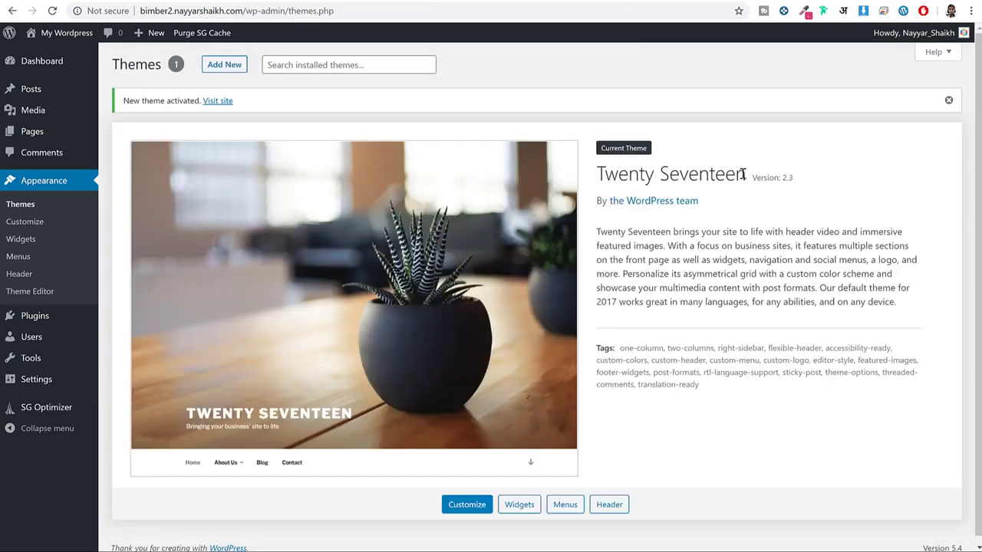
{"action": "left_click_drag", "start_coordinate": [744, 174], "coordinate": [591, 171]}
Step: Compare the site's front page with the Bimber demo site, then return to the Themes page
{"action": "left_click", "coordinate": [602, 1]}
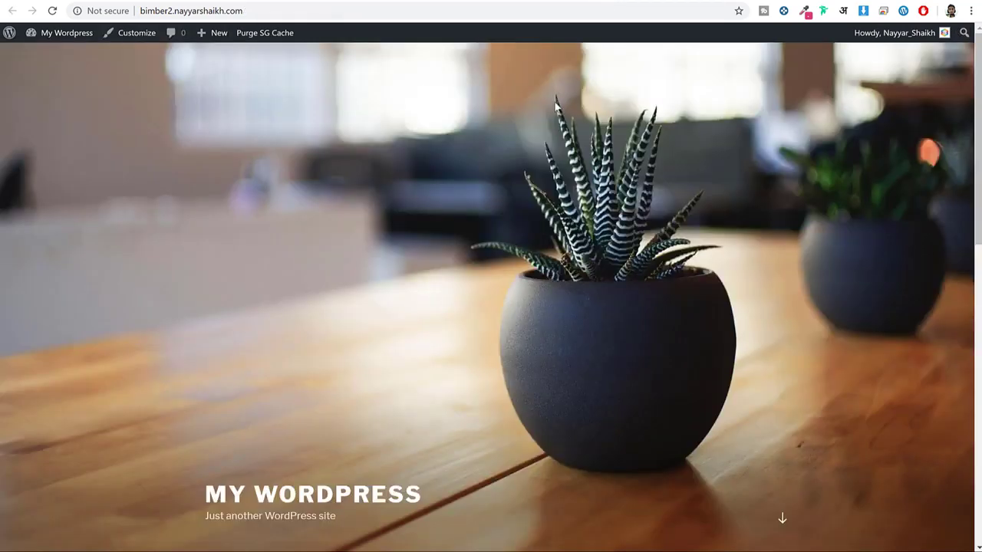
{"action": "left_click", "coordinate": [61, 1]}
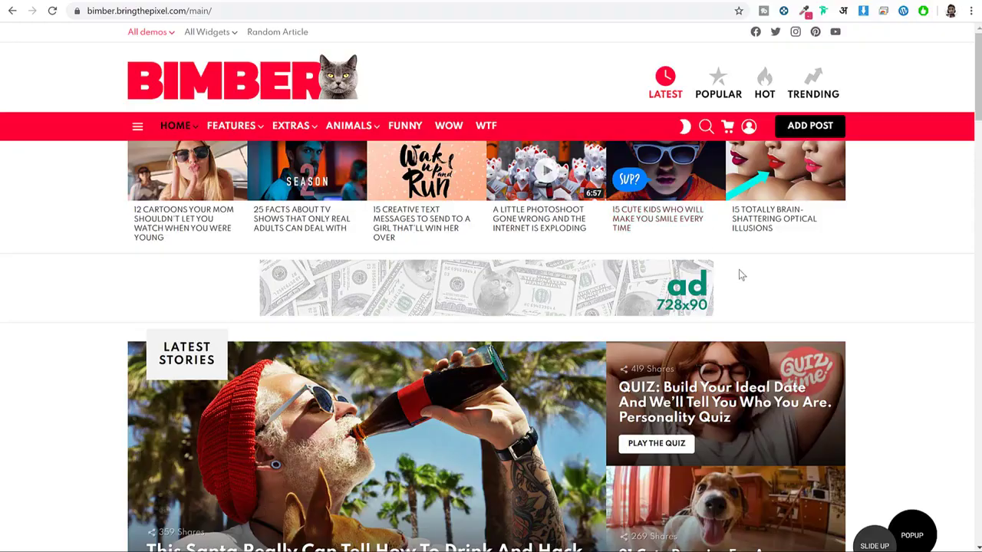
{"action": "scroll", "coordinate": [741, 276], "scroll_direction": "down", "scroll_amount": 6}
{"action": "scroll", "coordinate": [755, 341], "scroll_direction": "up", "scroll_amount": 5}
{"action": "left_click", "coordinate": [484, 1]}
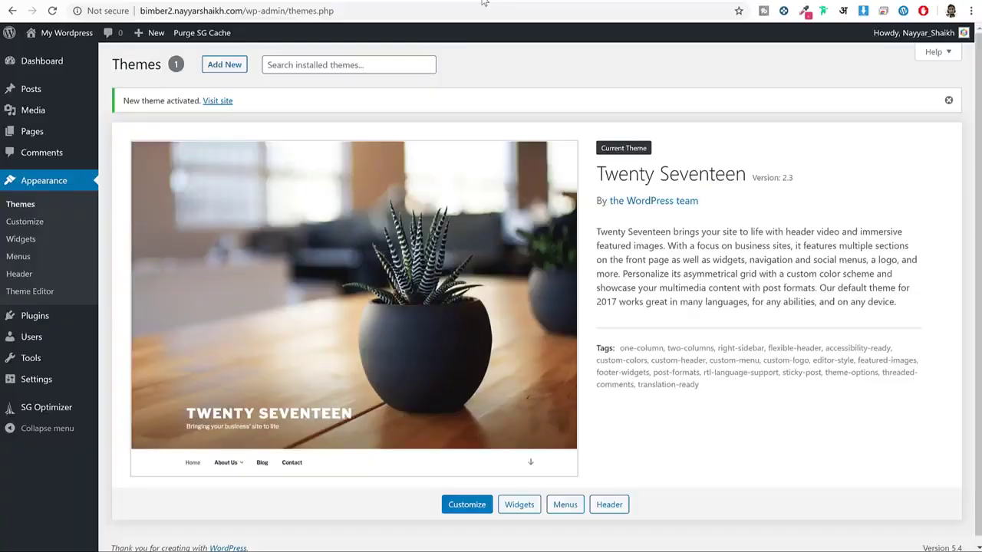
Step: Show Installed Plugins, highlight the SG Optimizer entry, then switch to the Bimber demo tab
{"action": "left_click", "coordinate": [43, 324]}
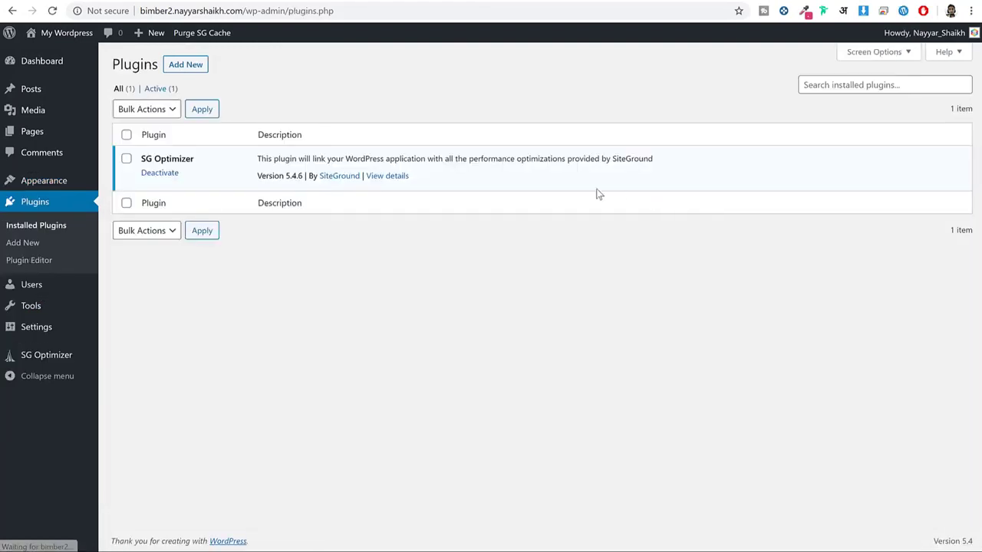
{"action": "left_click_drag", "start_coordinate": [198, 162], "coordinate": [142, 164]}
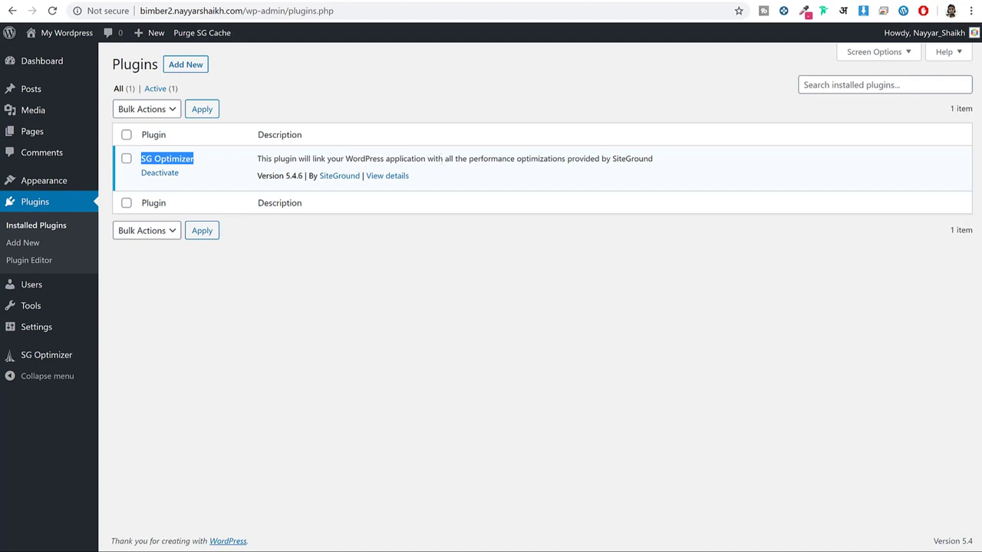
{"action": "left_click", "coordinate": [223, 1]}
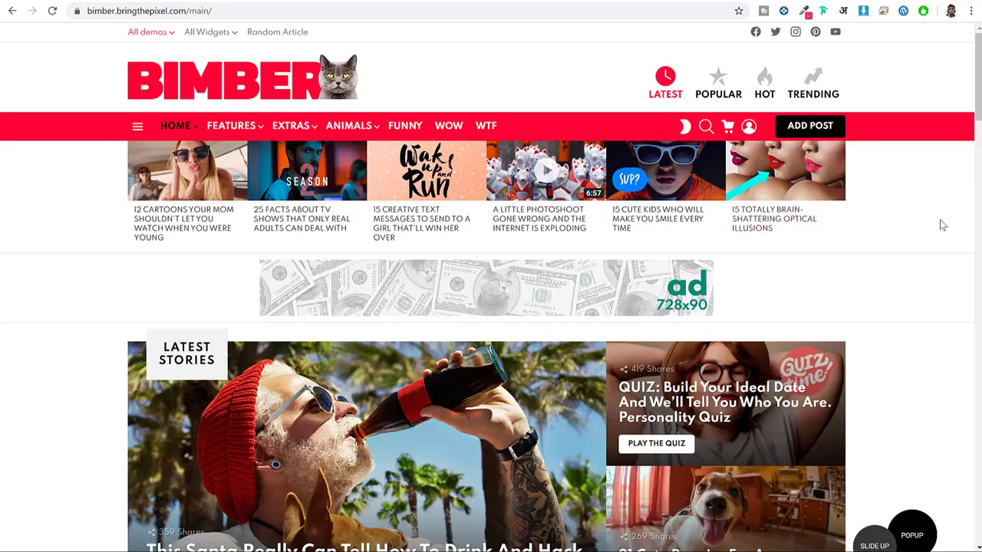
Step: Scroll the Bimber demo homepage down toward its footer and back up
{"action": "scroll", "coordinate": [942, 224], "scroll_direction": "down", "scroll_amount": 13}
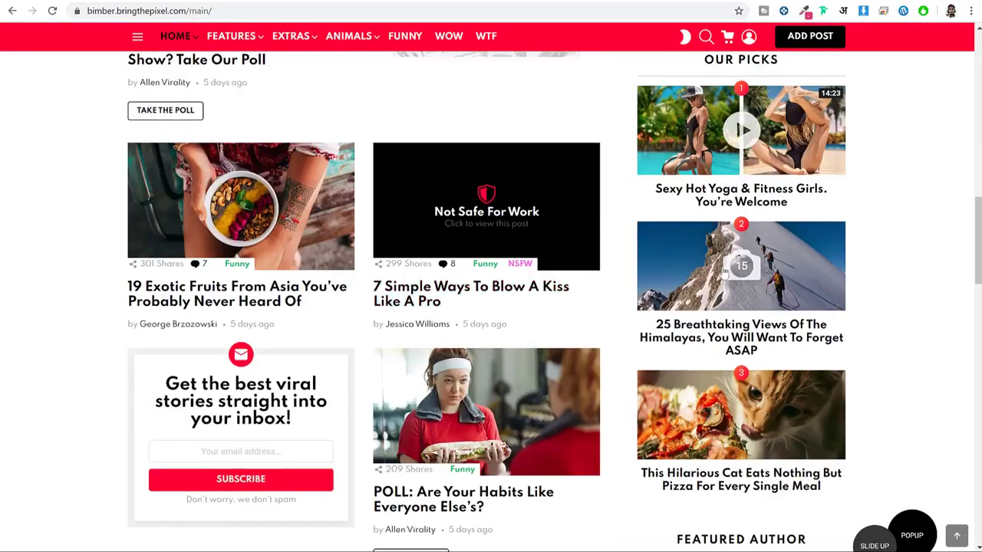
{"action": "scroll", "coordinate": [724, 271], "scroll_direction": "down", "scroll_amount": 9}
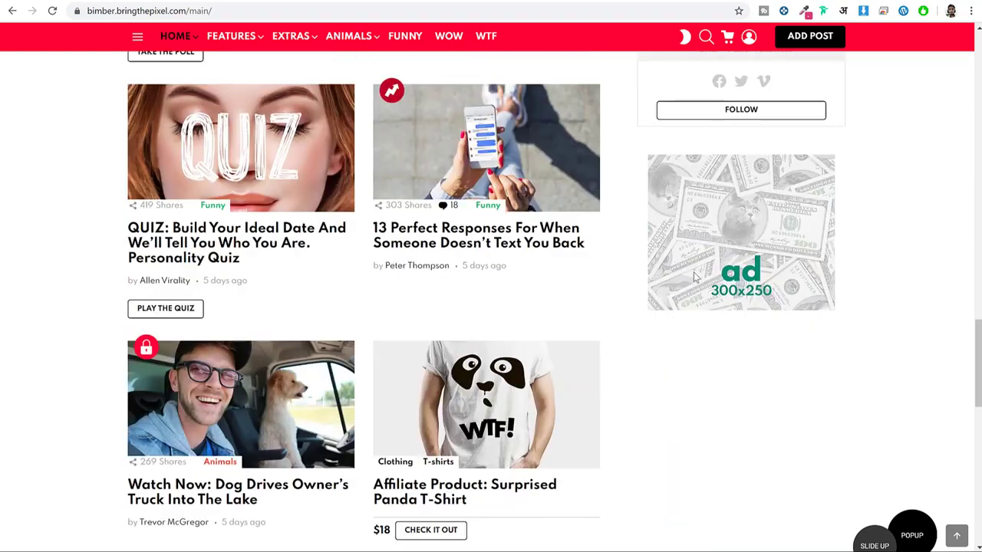
{"action": "scroll", "coordinate": [694, 278], "scroll_direction": "down", "scroll_amount": 7}
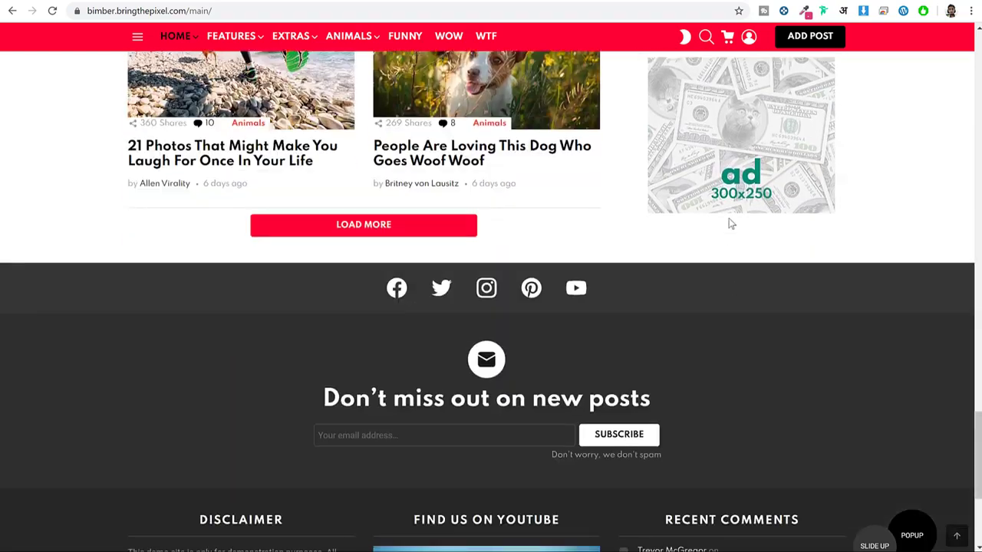
{"action": "scroll", "coordinate": [848, 322], "scroll_direction": "up", "scroll_amount": 4}
{"action": "scroll", "coordinate": [847, 329], "scroll_direction": "down", "scroll_amount": 7}
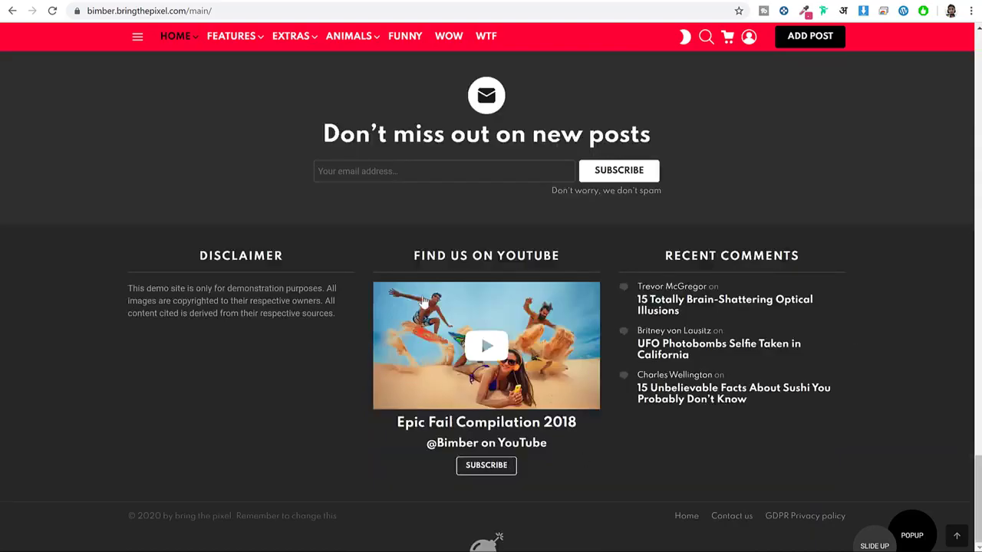
{"action": "scroll", "coordinate": [775, 379], "scroll_direction": "up", "scroll_amount": 20}
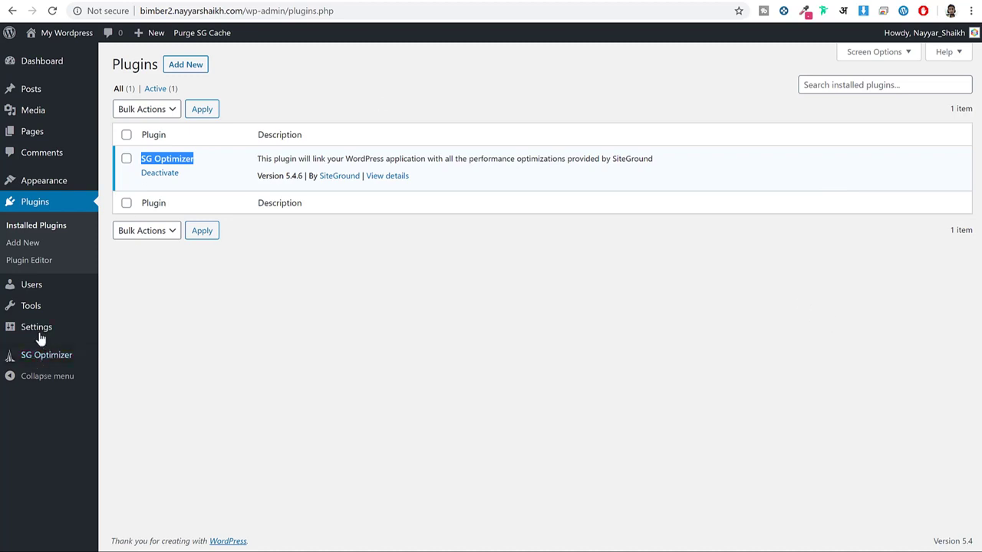
{"action": "mouse_move", "coordinate": [40, 338]}
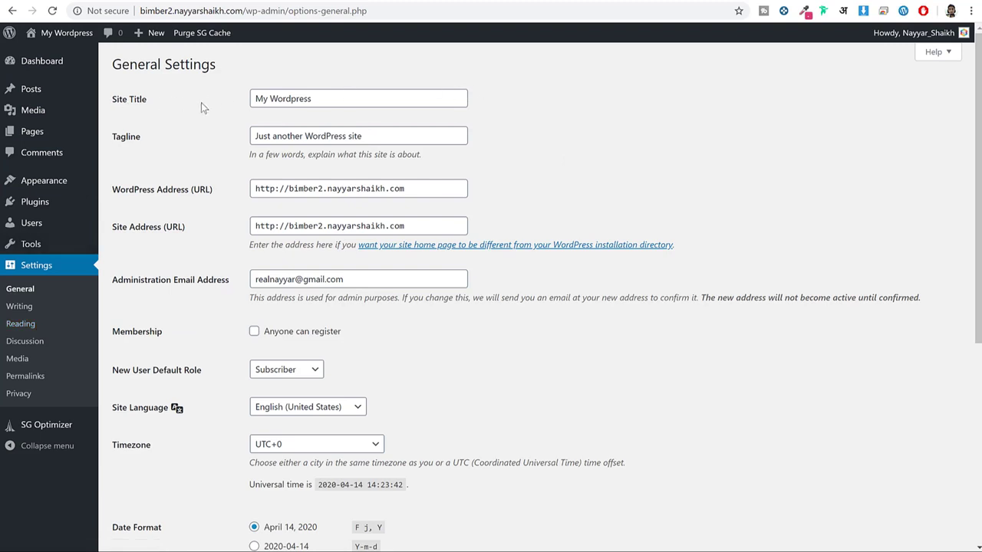
Step: Replace the Site Title with 'Bimber' and move on to the tagline
{"action": "triple_click", "coordinate": [329, 99]}
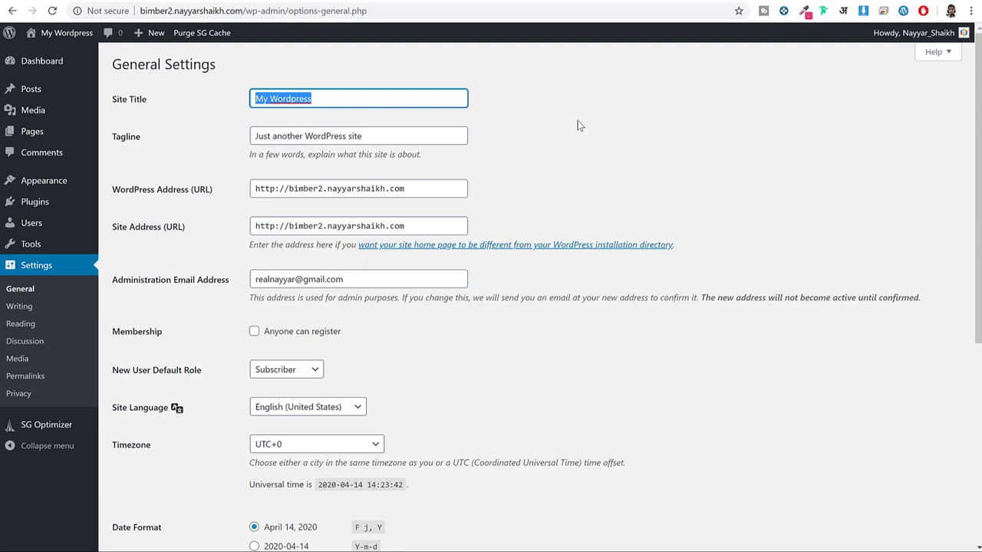
{"action": "key", "text": "BackSpace"}
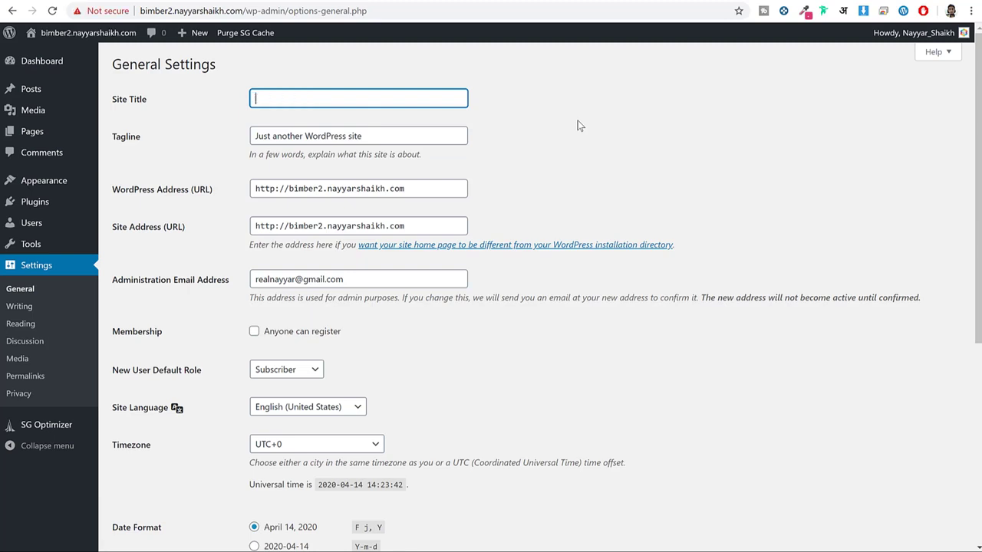
{"action": "type", "text": "Bimber"}
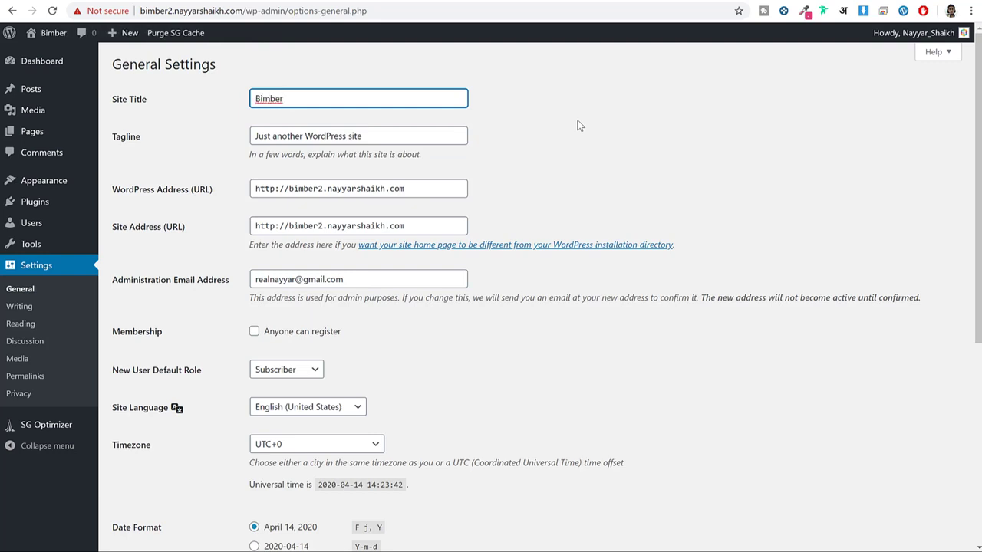
{"action": "key", "text": "Tab"}
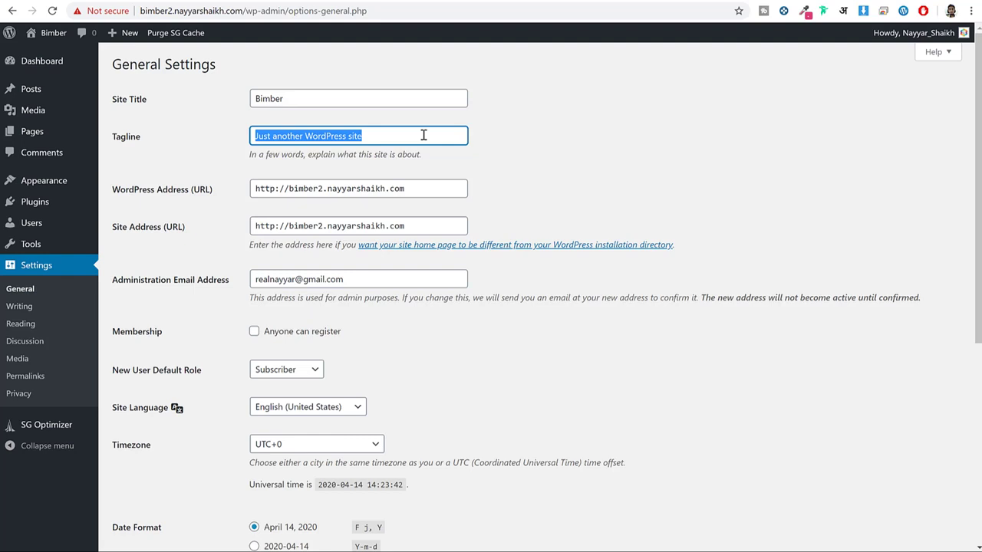
Step: Inspect the WordPress and Site Address fields and the site's connection security info
{"action": "scroll", "coordinate": [530, 161], "scroll_direction": "down", "scroll_amount": 3}
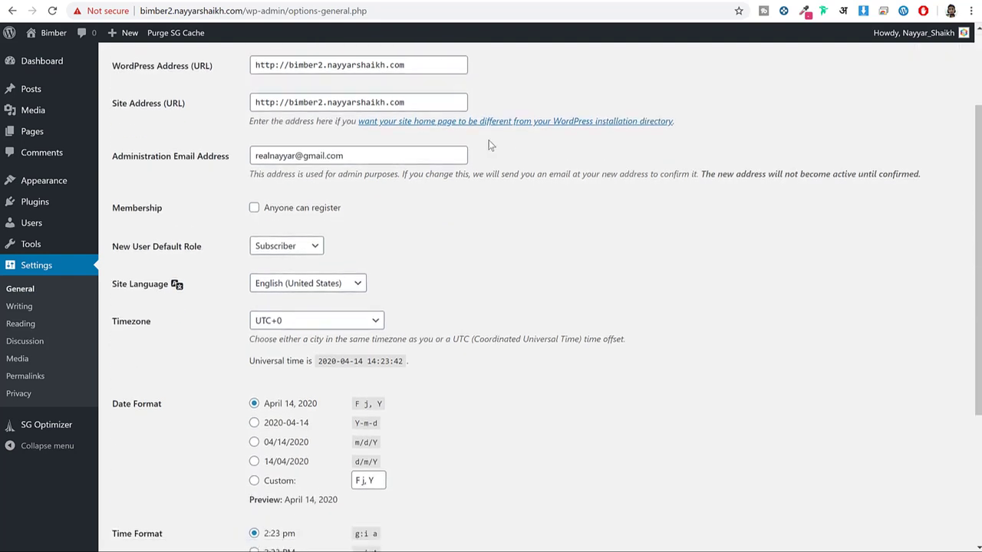
{"action": "scroll", "coordinate": [491, 146], "scroll_direction": "up", "scroll_amount": 1}
{"action": "left_click", "coordinate": [164, 128]}
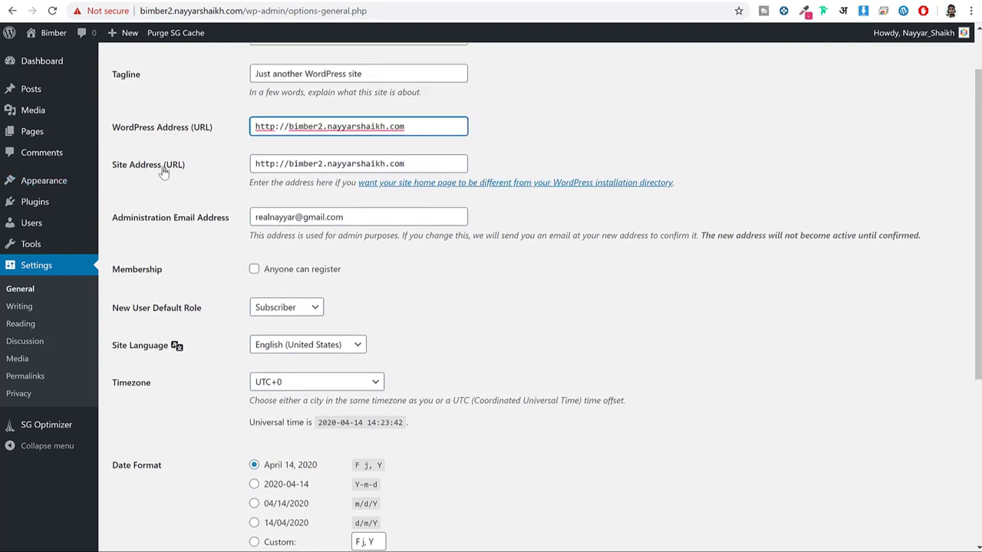
{"action": "left_click", "coordinate": [163, 172]}
{"action": "left_click", "coordinate": [574, 120]}
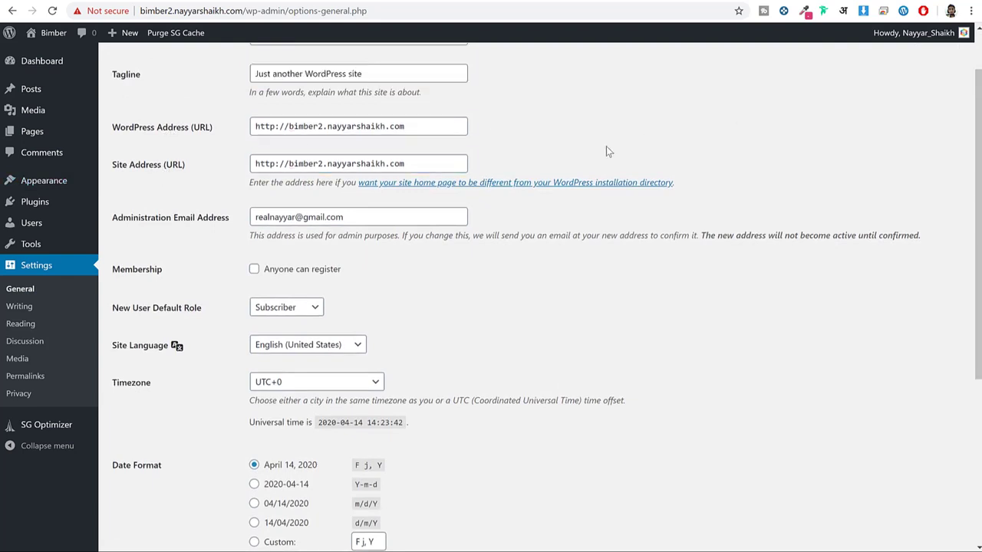
{"action": "left_click", "coordinate": [107, 12]}
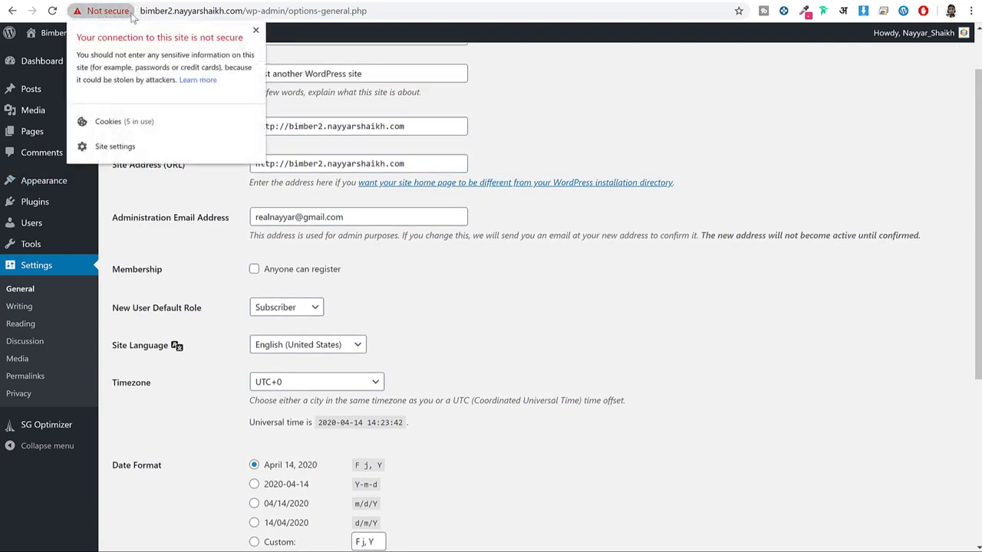
{"action": "left_click", "coordinate": [253, 30]}
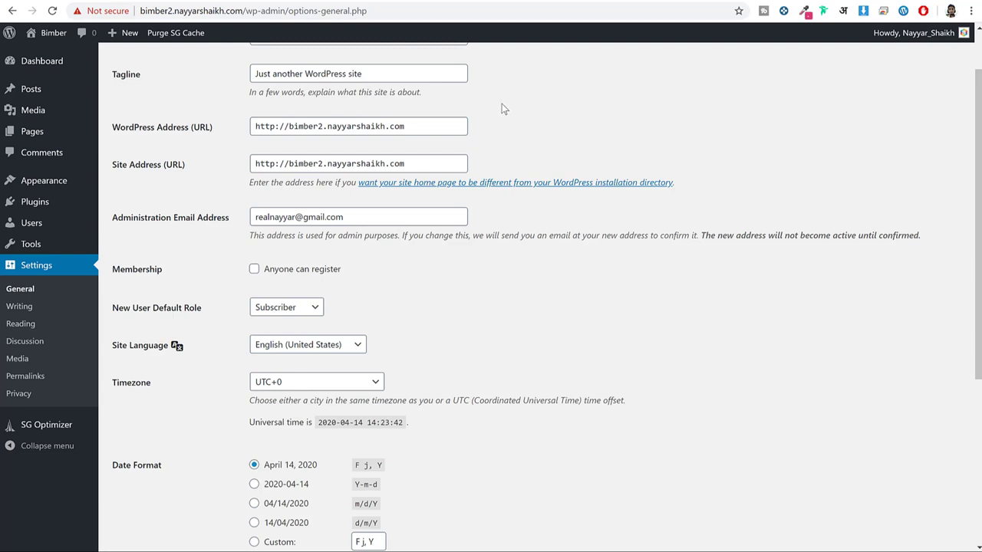
{"action": "left_click_drag", "start_coordinate": [280, 129], "coordinate": [250, 134]}
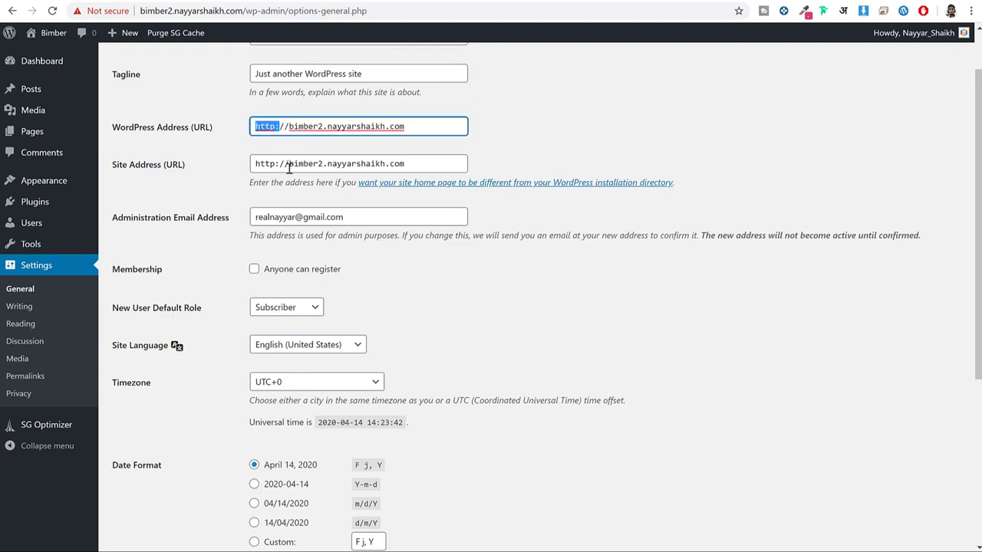
{"action": "left_click_drag", "start_coordinate": [289, 168], "coordinate": [247, 165]}
{"action": "left_click", "coordinate": [279, 145]}
{"action": "left_click_drag", "start_coordinate": [277, 129], "coordinate": [231, 132]}
{"action": "left_click", "coordinate": [276, 127]}
{"action": "type", "text": "s"}
{"action": "left_click", "coordinate": [276, 164]}
{"action": "type", "text": "s"}
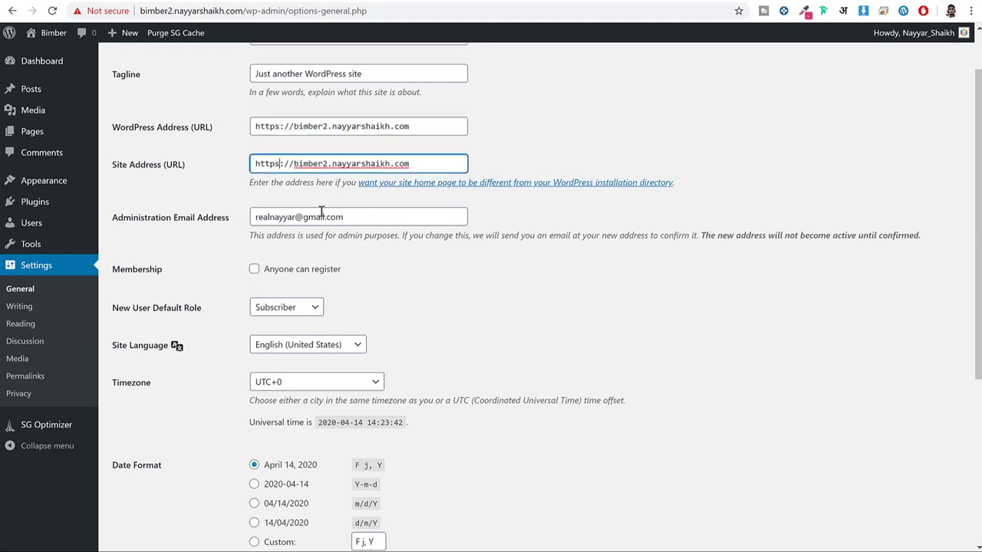
{"action": "left_click_drag", "start_coordinate": [293, 125], "coordinate": [233, 126]}
{"action": "left_click_drag", "start_coordinate": [296, 165], "coordinate": [227, 164]}
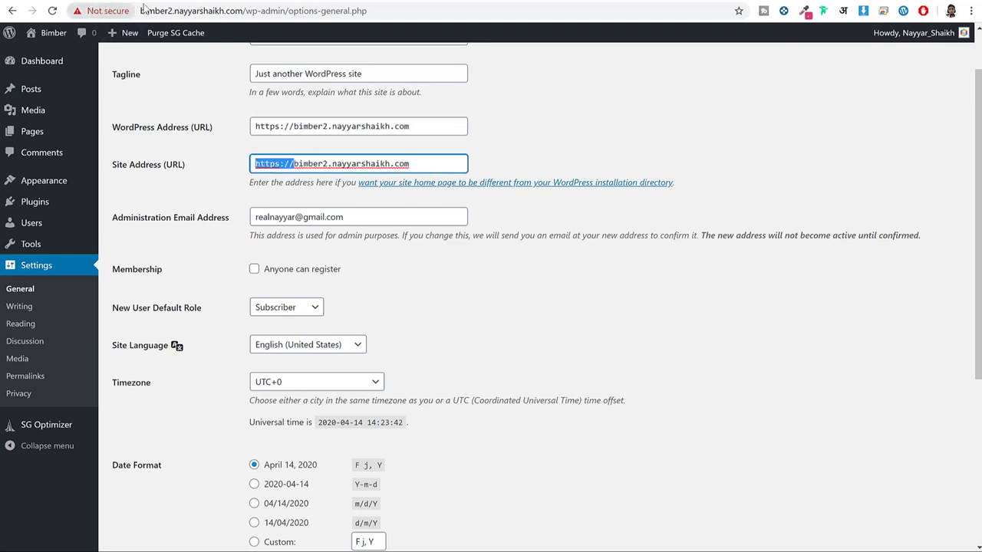
Step: Review the administration email, then tick 'Anyone can register' under Membership
{"action": "scroll", "coordinate": [720, 163], "scroll_direction": "down", "scroll_amount": 2}
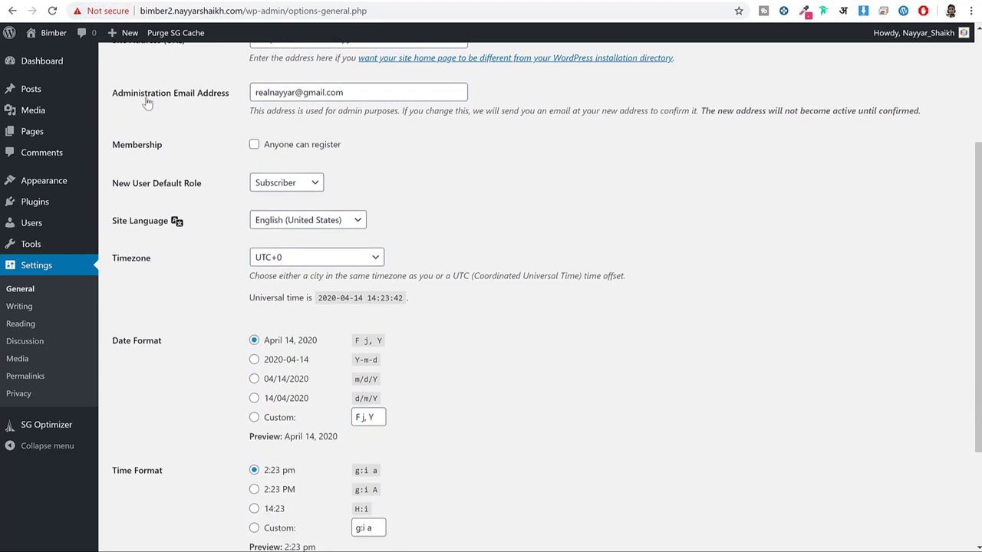
{"action": "left_click_drag", "start_coordinate": [143, 98], "coordinate": [211, 100]}
{"action": "left_click_drag", "start_coordinate": [362, 97], "coordinate": [190, 105]}
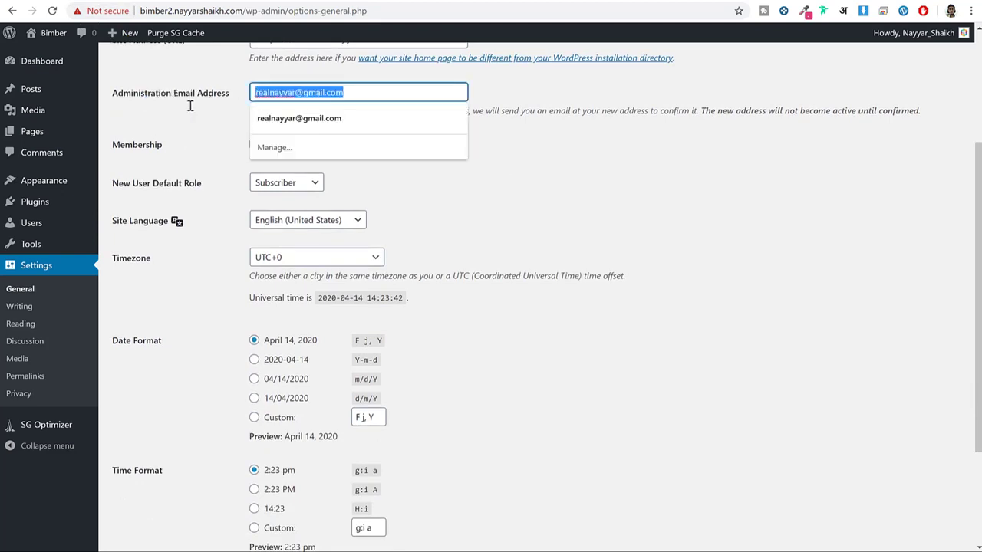
{"action": "left_click", "coordinate": [786, 161]}
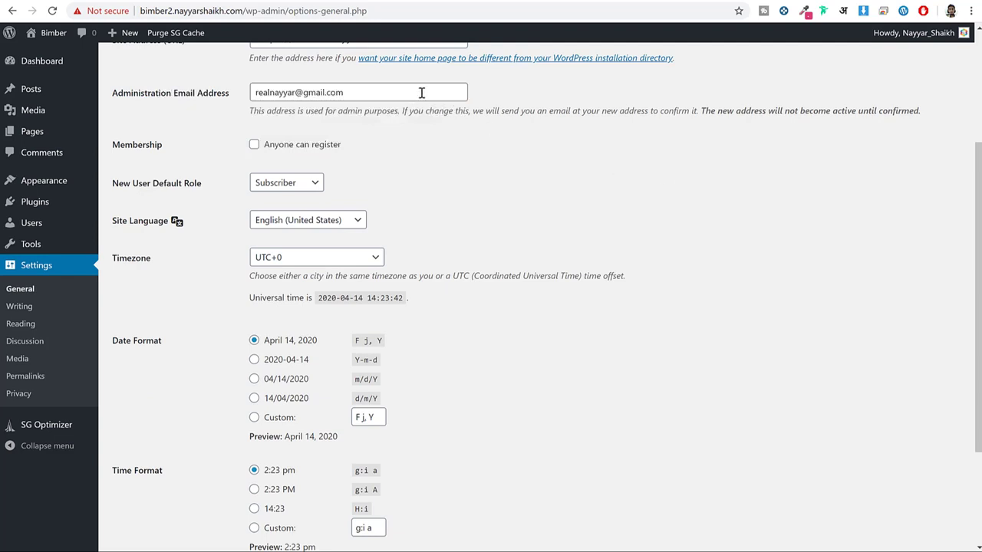
{"action": "left_click_drag", "start_coordinate": [120, 146], "coordinate": [154, 146]}
{"action": "left_click", "coordinate": [303, 147]}
Step: Glance at the Bimber demo site, then return to the General Settings page
{"action": "left_click", "coordinate": [209, 1]}
{"action": "scroll", "coordinate": [923, 322], "scroll_direction": "down", "scroll_amount": 2}
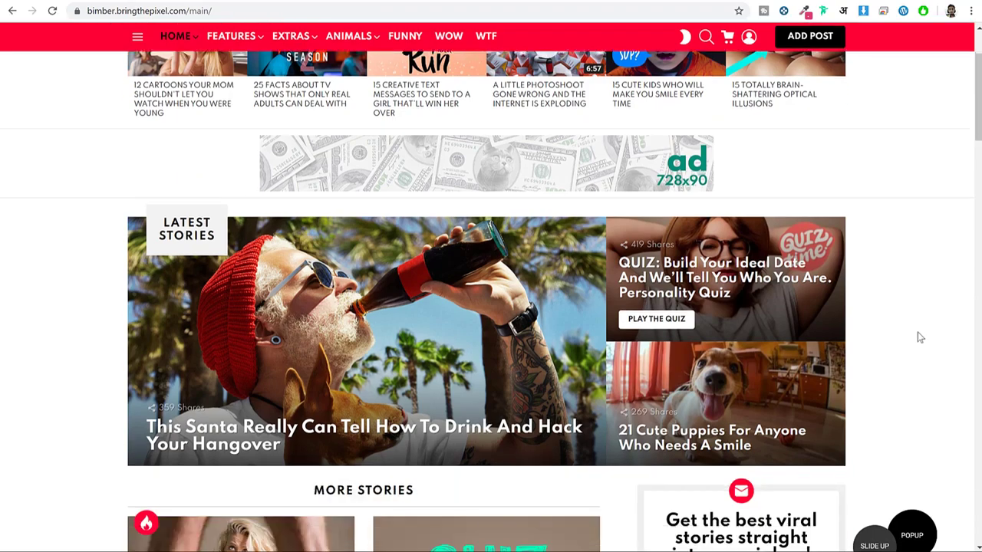
{"action": "scroll", "coordinate": [913, 368], "scroll_direction": "up", "scroll_amount": 2}
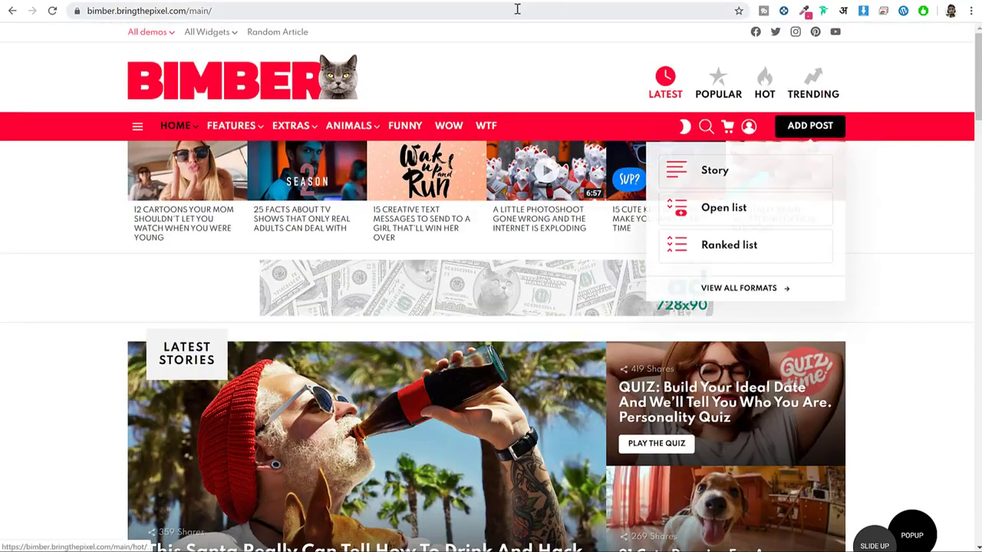
{"action": "left_click", "coordinate": [482, 1]}
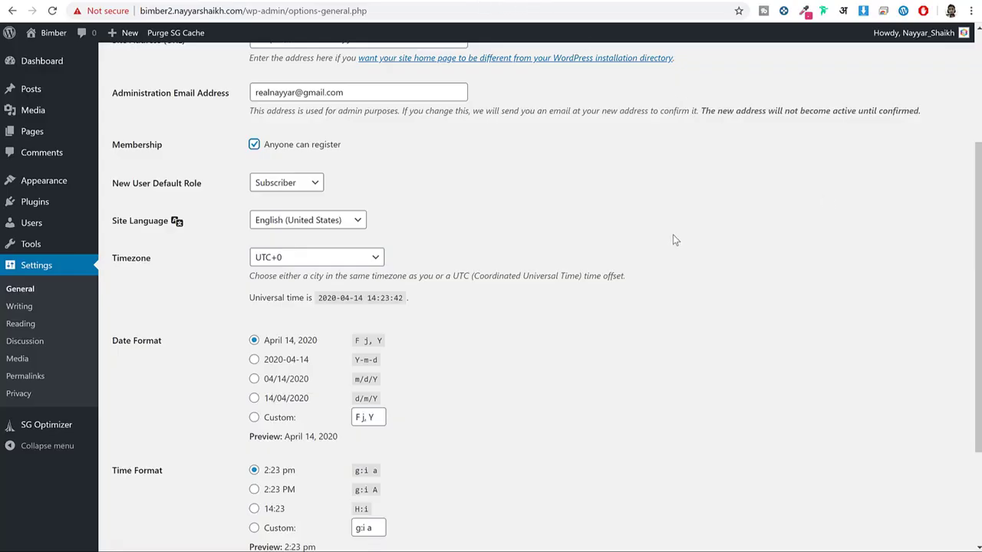
{"action": "scroll", "coordinate": [673, 235], "scroll_direction": "down", "scroll_amount": 2}
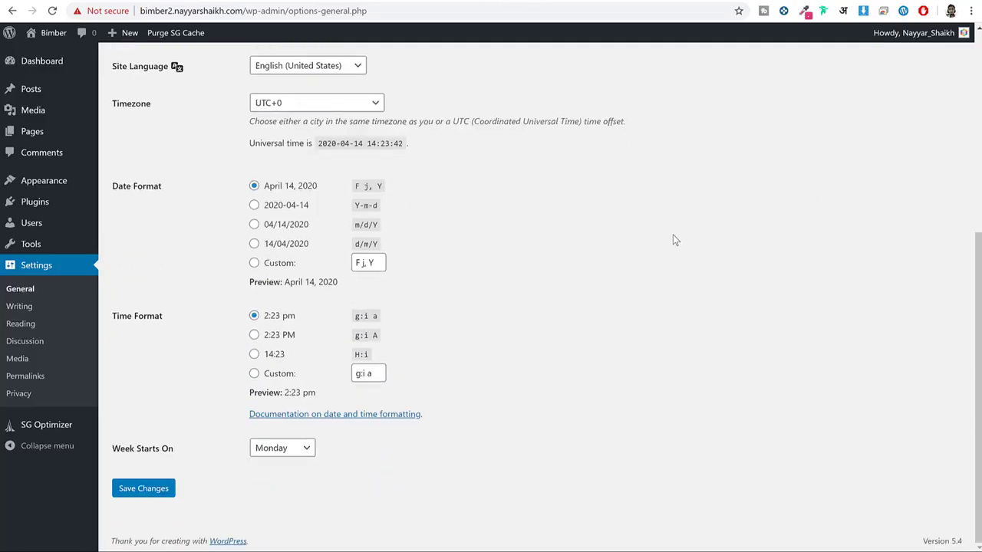
Step: Save the General Settings, log back in, and confirm the connection is now secure
{"action": "left_click", "coordinate": [135, 492]}
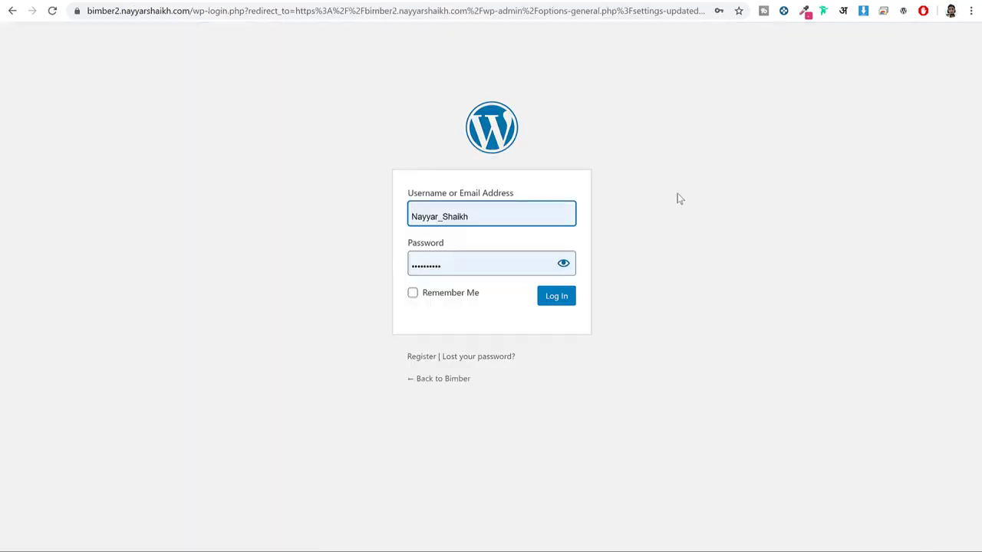
{"action": "left_click", "coordinate": [767, 177]}
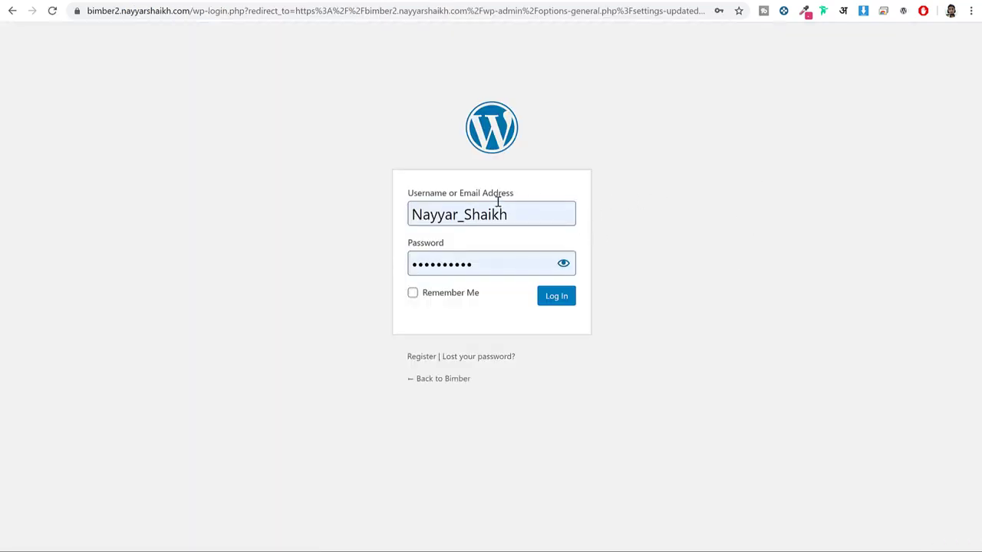
{"action": "left_click", "coordinate": [557, 300]}
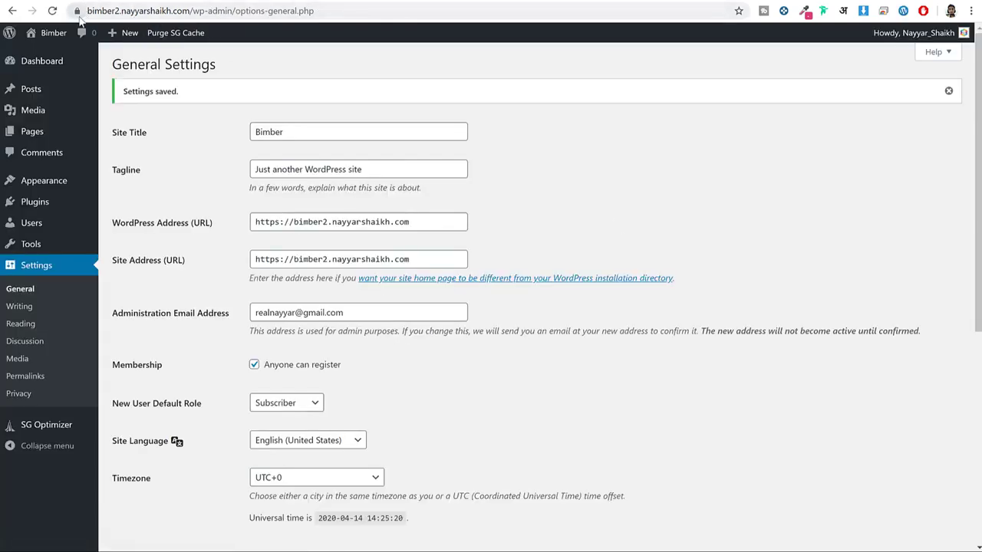
{"action": "left_click", "coordinate": [77, 11]}
{"action": "left_click", "coordinate": [258, 30]}
{"action": "left_click", "coordinate": [43, 379]}
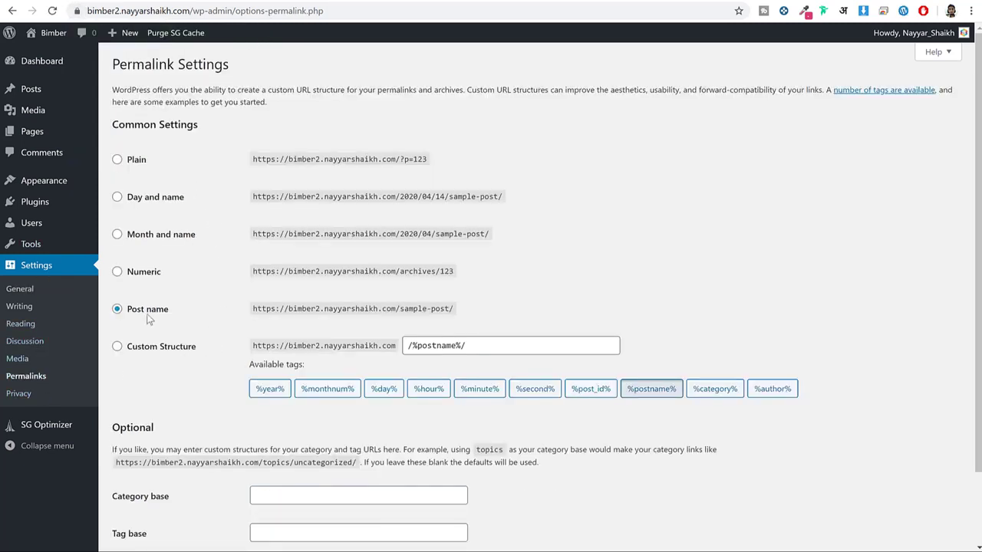
Step: Keep Post name selected, save the permalinks, and go back to the Dashboard
{"action": "left_click_drag", "start_coordinate": [169, 310], "coordinate": [126, 310]}
{"action": "left_click", "coordinate": [159, 314]}
{"action": "left_click_drag", "start_coordinate": [175, 323], "coordinate": [125, 322]}
{"action": "scroll", "coordinate": [149, 318], "scroll_direction": "down", "scroll_amount": 2}
{"action": "left_click", "coordinate": [163, 488]}
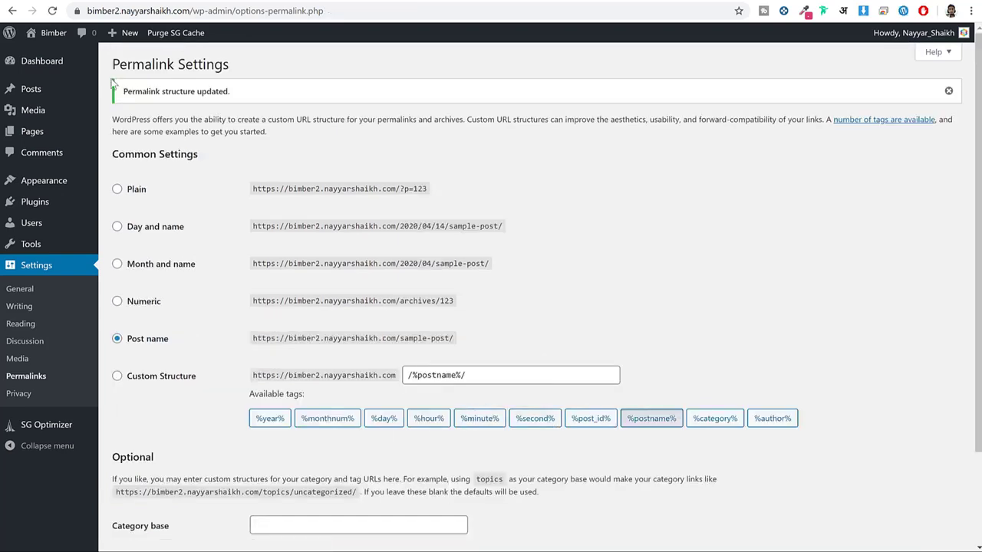
{"action": "left_click", "coordinate": [45, 70]}
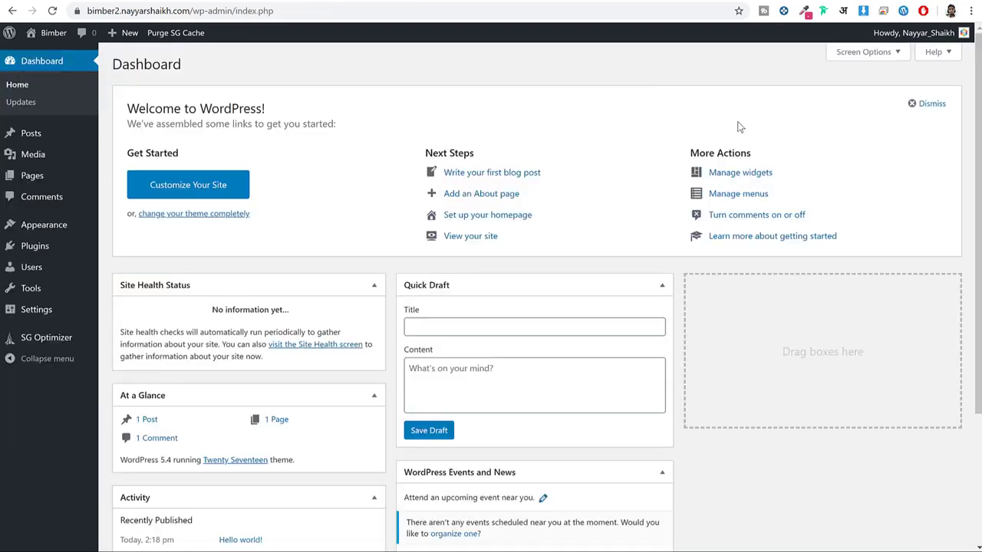
Step: In Screen Options, untick At a Glance, Activity, Quick Draft, Events and News, and Welcome
{"action": "scroll", "coordinate": [777, 214], "scroll_direction": "down", "scroll_amount": 3}
{"action": "scroll", "coordinate": [777, 214], "scroll_direction": "up", "scroll_amount": 3}
{"action": "scroll", "coordinate": [658, 345], "scroll_direction": "down", "scroll_amount": 3}
{"action": "scroll", "coordinate": [601, 314], "scroll_direction": "up", "scroll_amount": 3}
{"action": "left_click", "coordinate": [865, 53]}
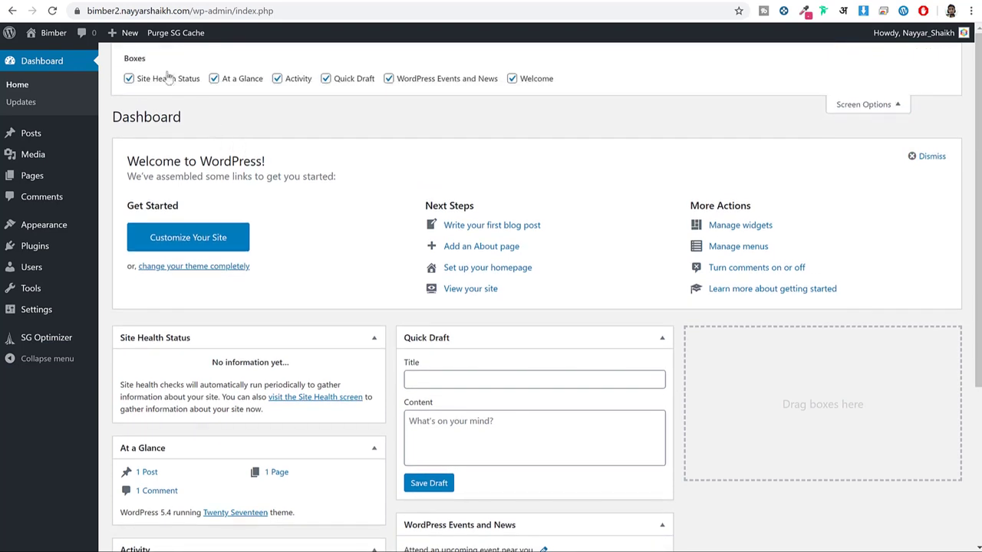
{"action": "left_click", "coordinate": [175, 81]}
{"action": "left_click", "coordinate": [172, 81]}
{"action": "left_click", "coordinate": [241, 80]}
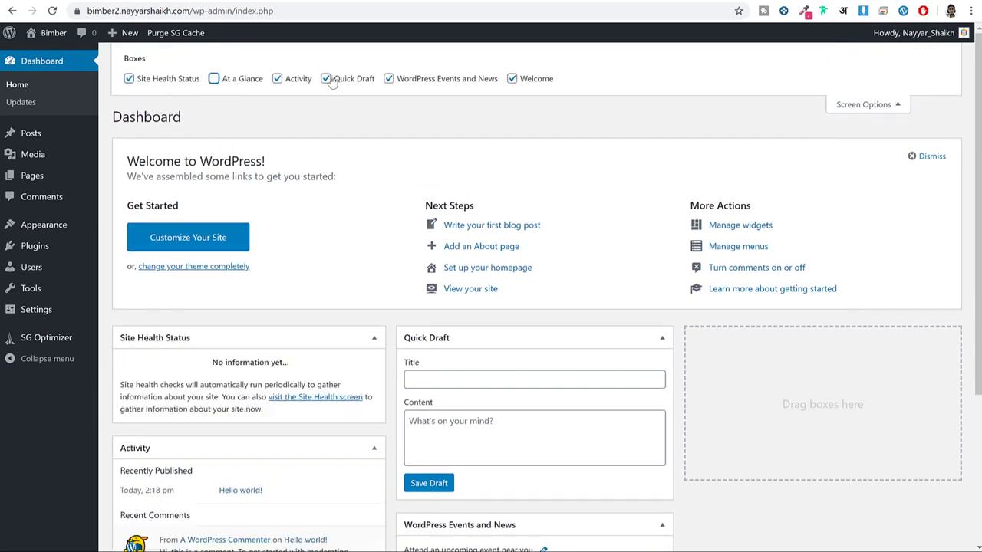
{"action": "left_click", "coordinate": [279, 81]}
{"action": "left_click", "coordinate": [344, 80]}
{"action": "left_click", "coordinate": [450, 79]}
{"action": "left_click", "coordinate": [533, 78]}
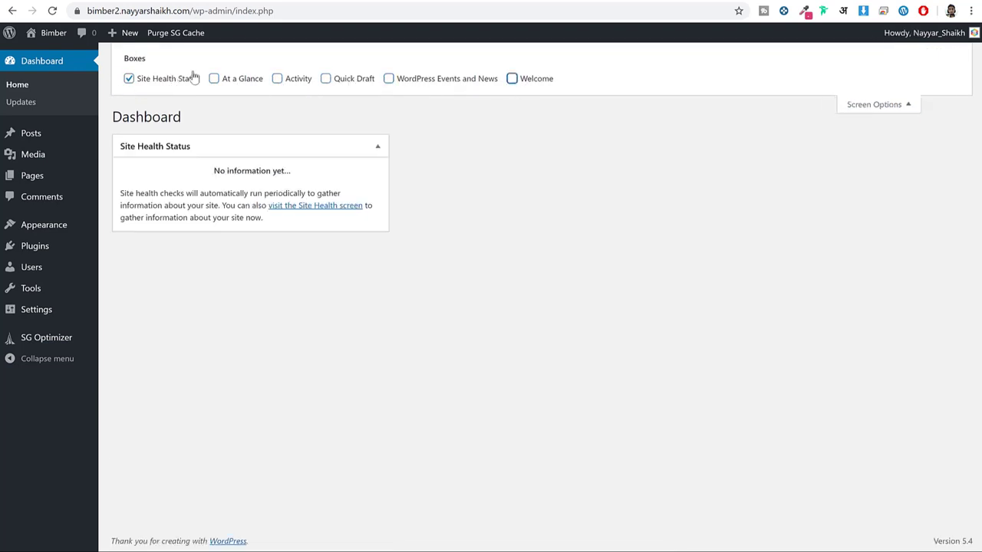
{"action": "left_click", "coordinate": [883, 105]}
{"action": "left_click", "coordinate": [857, 57]}
{"action": "left_click", "coordinate": [880, 105]}
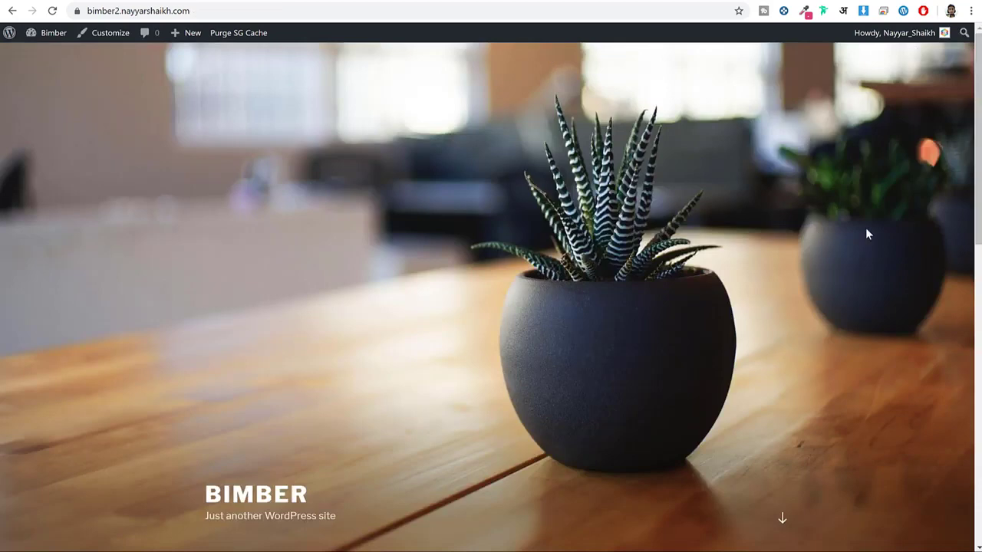
{"action": "scroll", "coordinate": [883, 207], "scroll_direction": "down", "scroll_amount": 9}
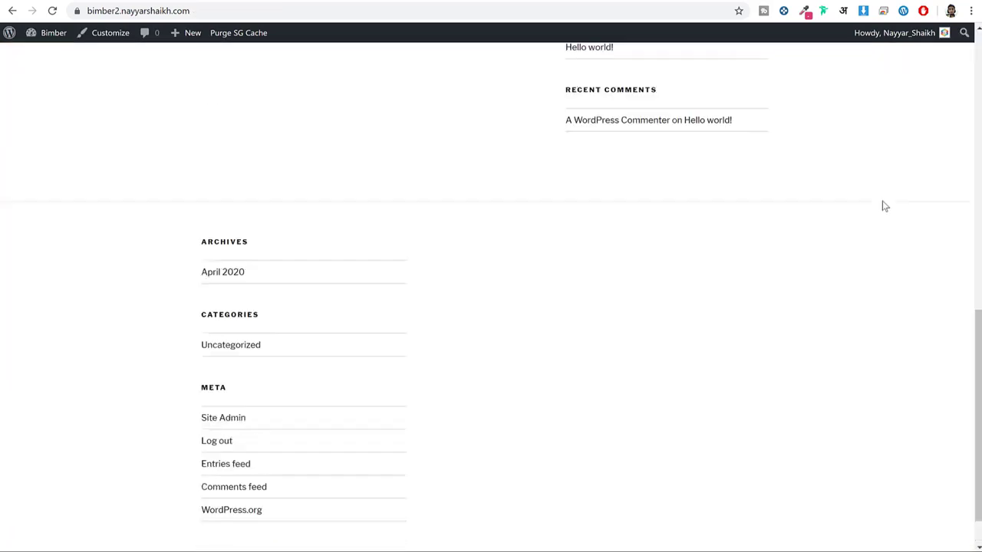
{"action": "scroll", "coordinate": [883, 206], "scroll_direction": "up", "scroll_amount": 10}
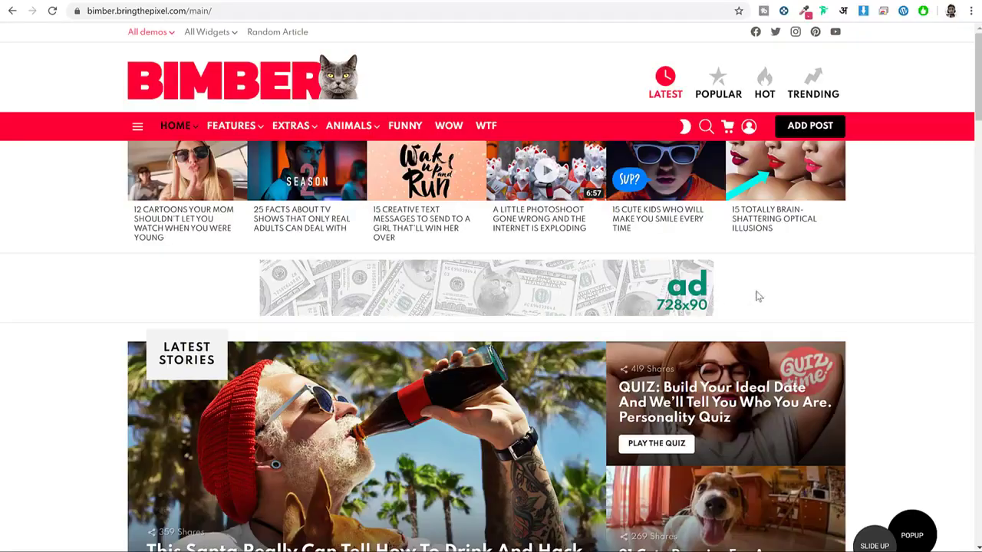
{"action": "scroll", "coordinate": [756, 291], "scroll_direction": "down", "scroll_amount": 2}
{"action": "scroll", "coordinate": [916, 300], "scroll_direction": "down", "scroll_amount": 9}
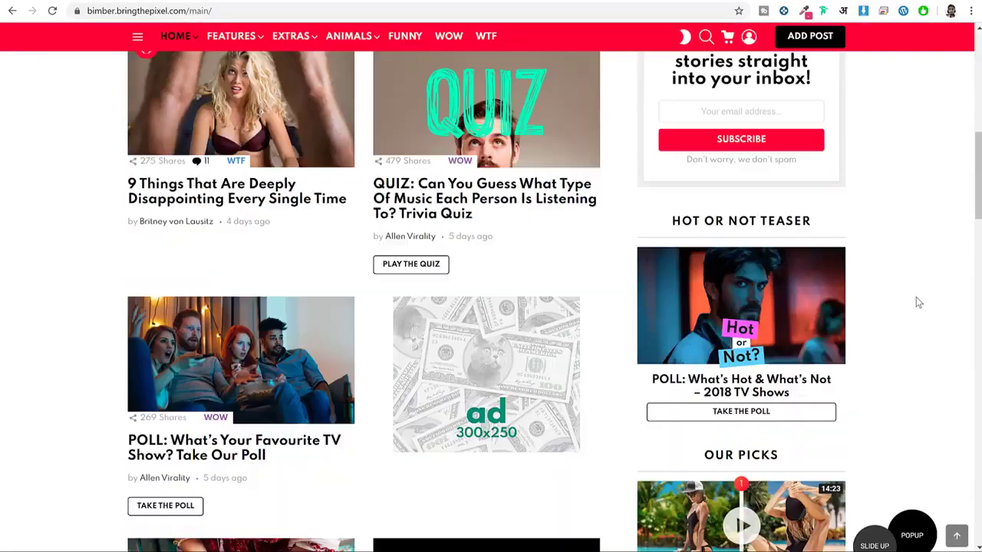
{"action": "scroll", "coordinate": [916, 307], "scroll_direction": "up", "scroll_amount": 11}
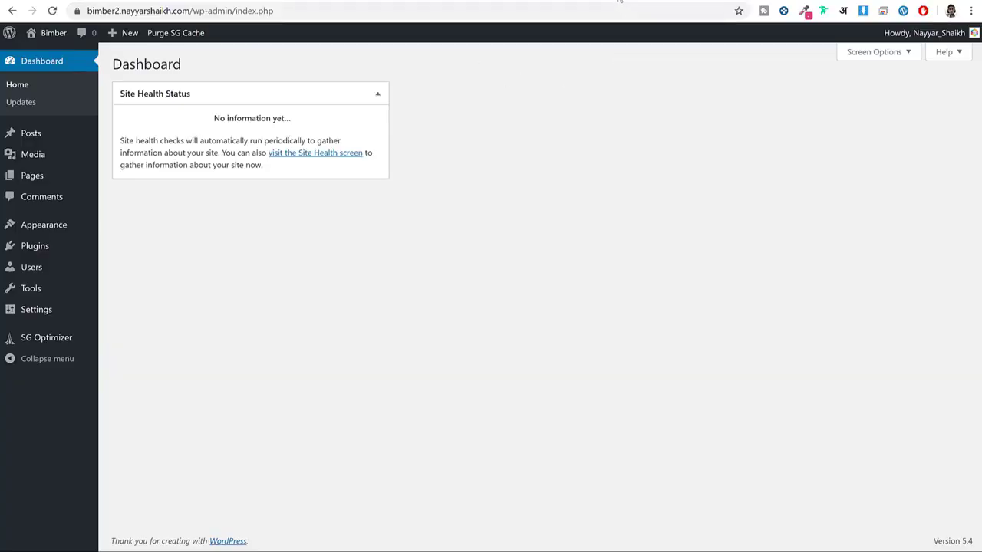
{"action": "key", "text": "ctrl+t"}
Step: Go to bloggdude.com/bimber to reach the Bimber theme page on ThemeForest
{"action": "type", "text": "bloggdude.com"}
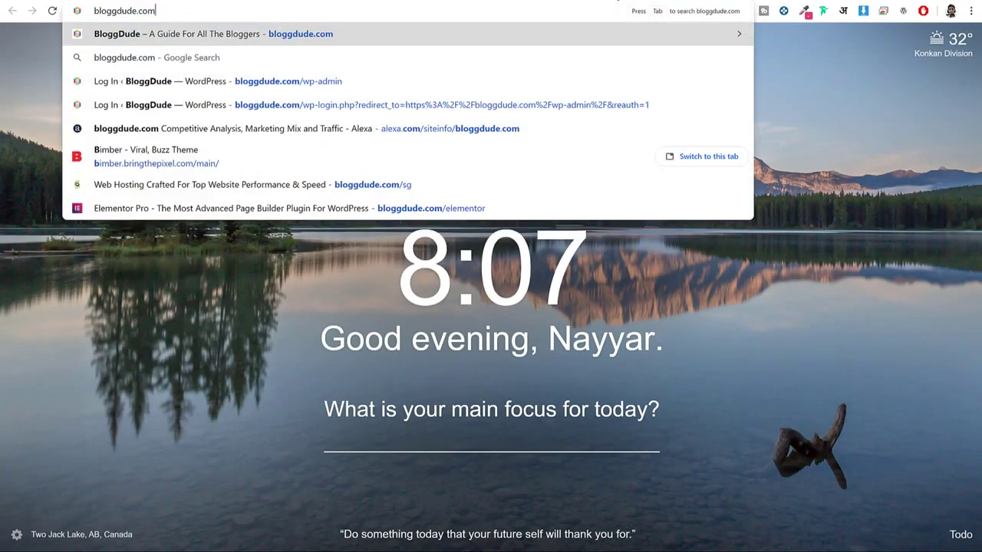
{"action": "type", "text": "/bimber"}
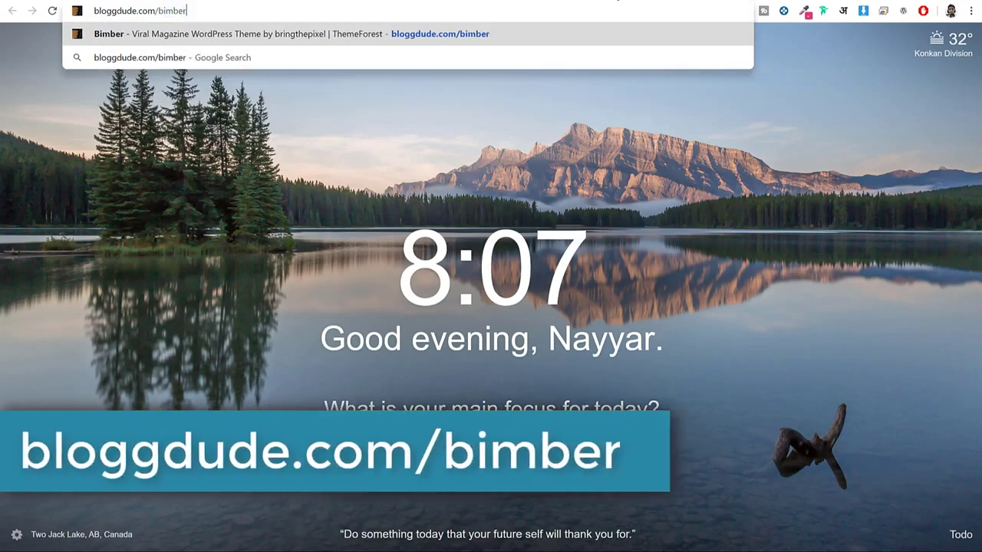
{"action": "key", "text": "Return"}
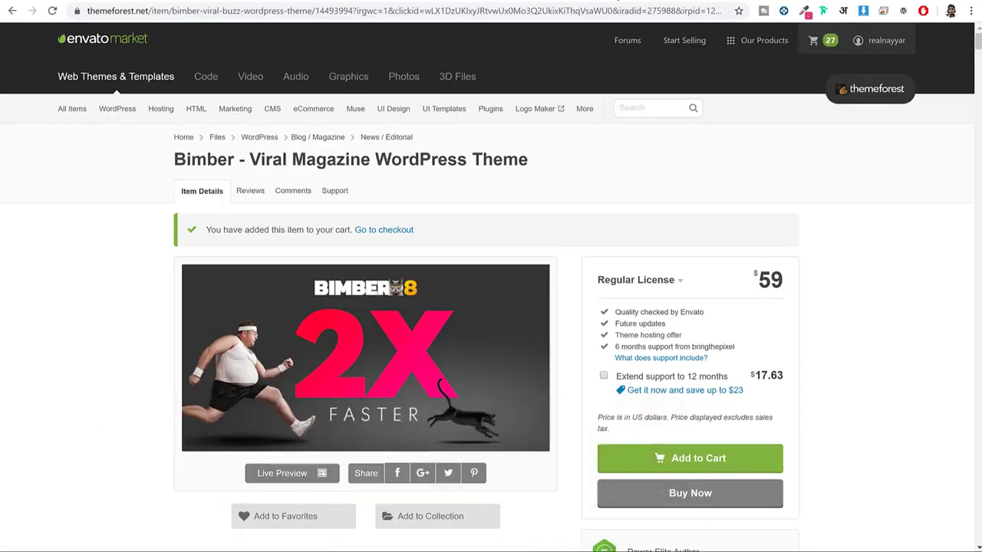
{"action": "scroll", "coordinate": [913, 181], "scroll_direction": "down", "scroll_amount": 2}
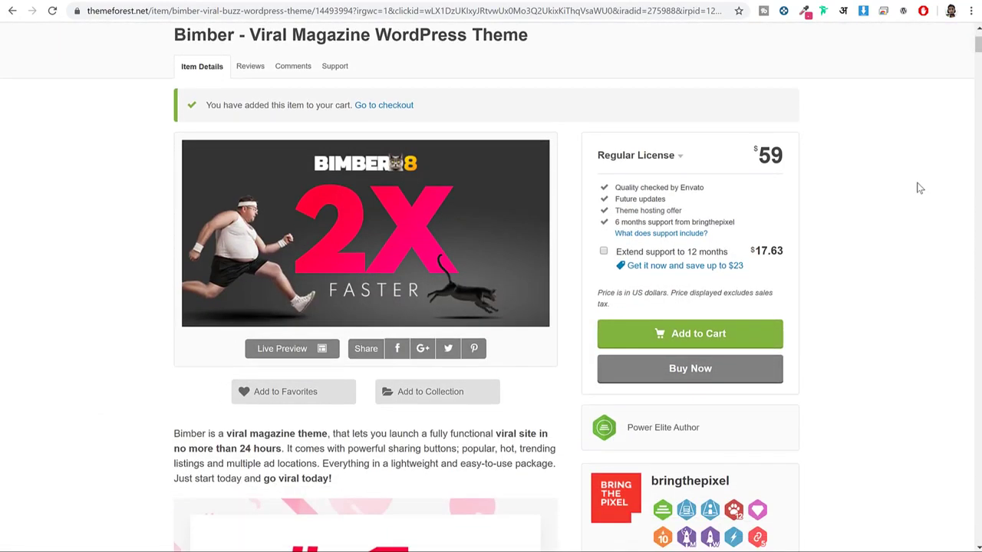
{"action": "scroll", "coordinate": [916, 239], "scroll_direction": "up", "scroll_amount": 2}
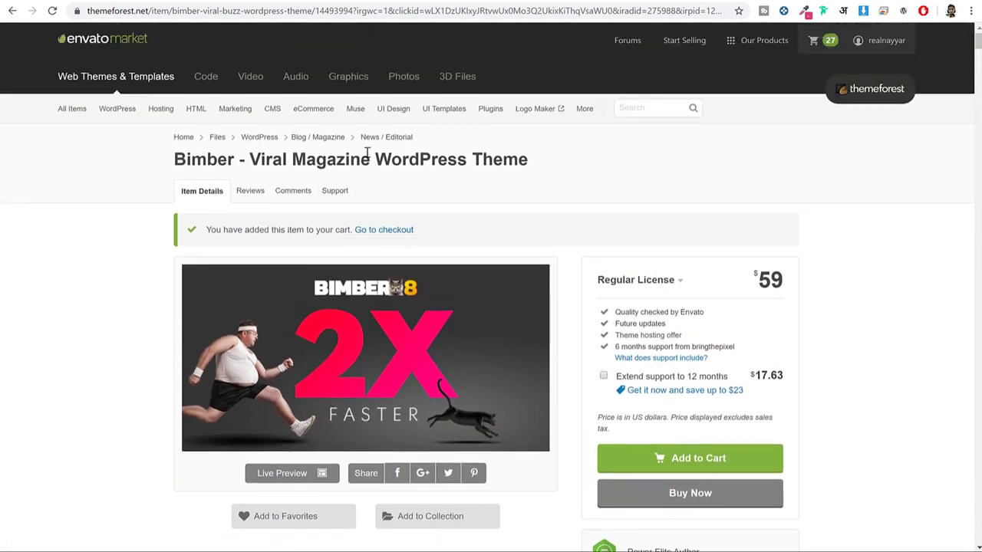
{"action": "scroll", "coordinate": [827, 222], "scroll_direction": "down", "scroll_amount": 1}
{"action": "scroll", "coordinate": [829, 228], "scroll_direction": "down", "scroll_amount": 5}
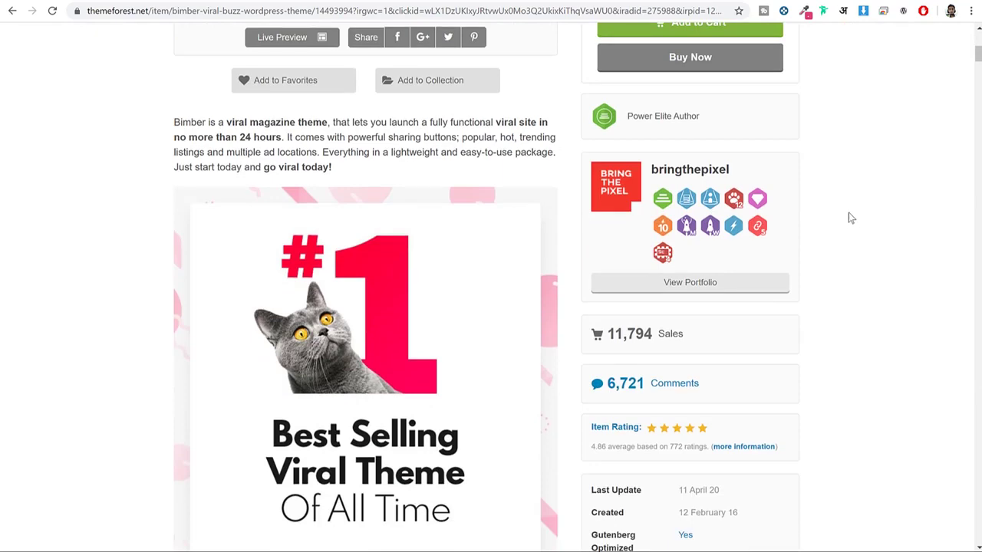
{"action": "scroll", "coordinate": [859, 243], "scroll_direction": "up", "scroll_amount": 4}
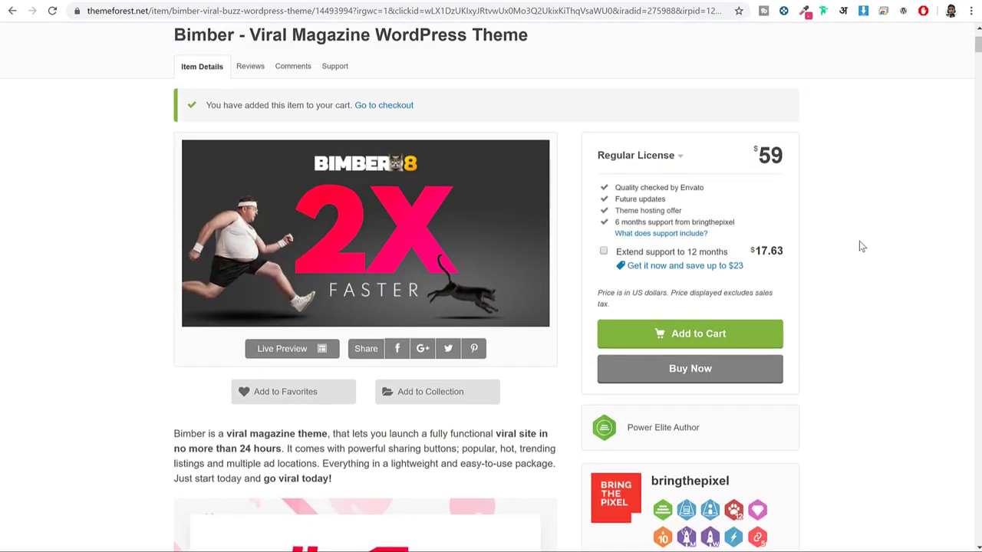
{"action": "scroll", "coordinate": [859, 242], "scroll_direction": "down", "scroll_amount": 3}
{"action": "scroll", "coordinate": [887, 235], "scroll_direction": "down", "scroll_amount": 2}
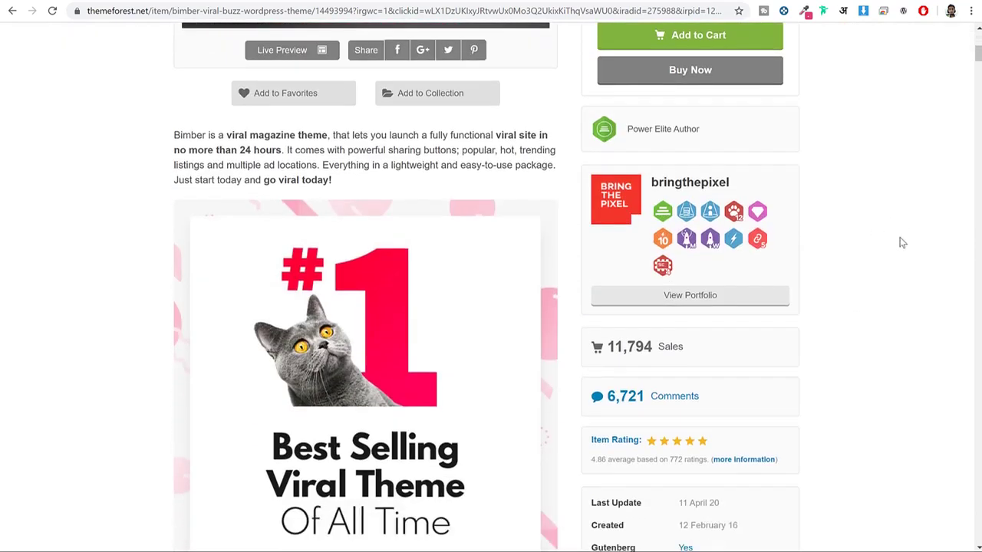
{"action": "double_click", "coordinate": [636, 272]}
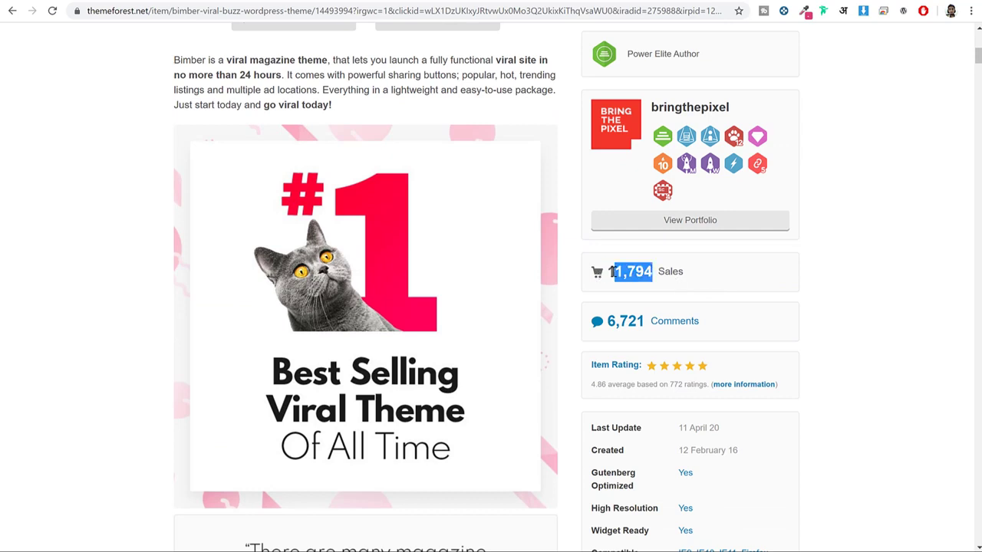
{"action": "scroll", "coordinate": [816, 274], "scroll_direction": "down", "scroll_amount": 2}
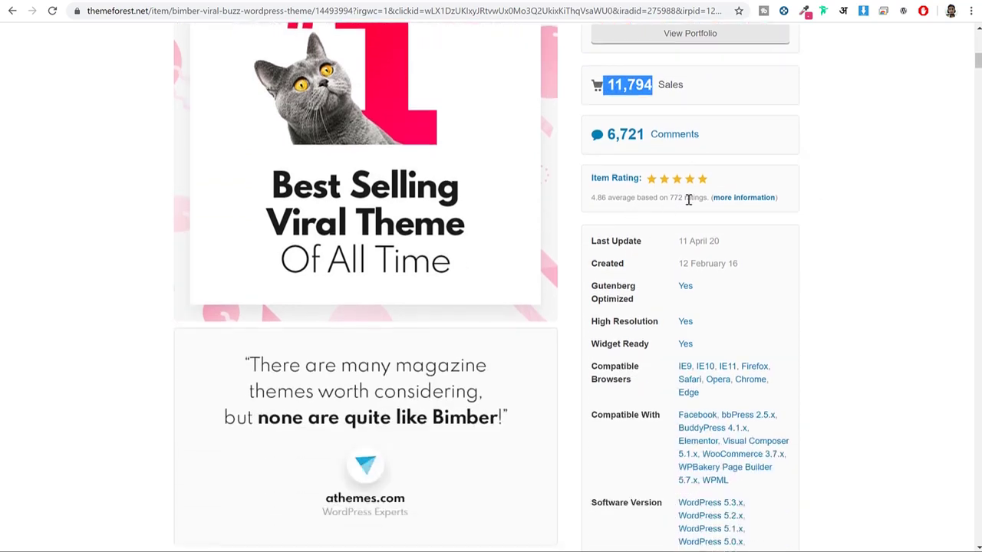
{"action": "left_click_drag", "start_coordinate": [688, 198], "coordinate": [590, 198]}
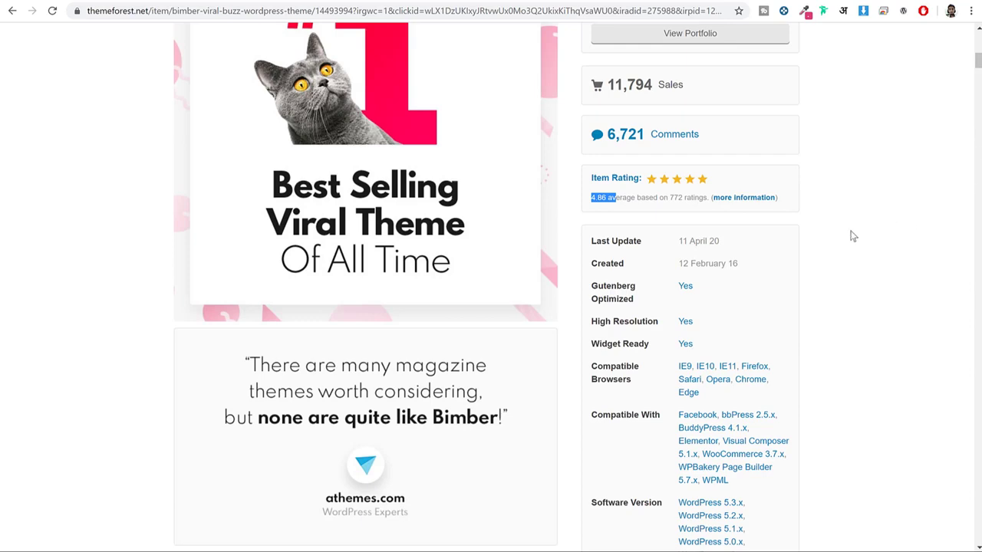
{"action": "scroll", "coordinate": [853, 236], "scroll_direction": "down", "scroll_amount": 14}
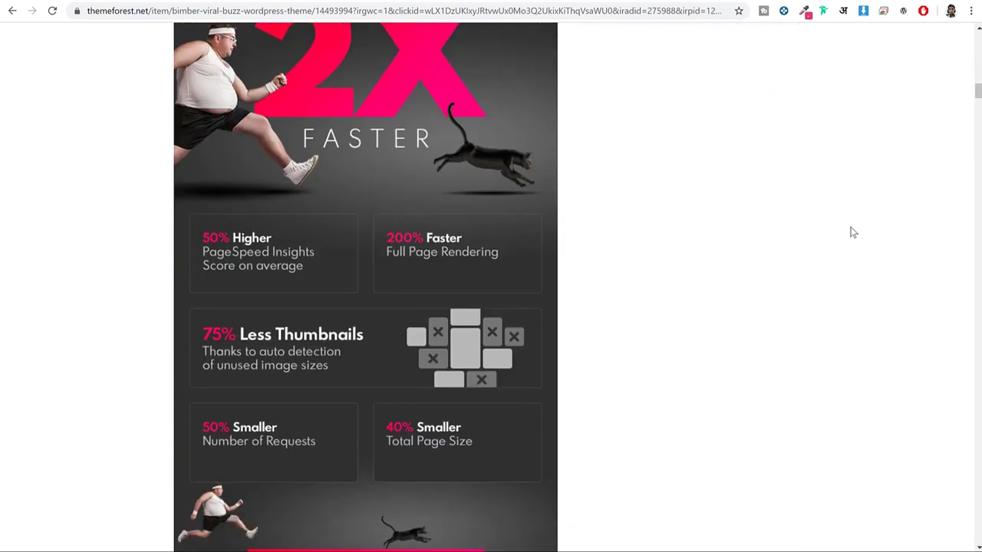
{"action": "scroll", "coordinate": [853, 232], "scroll_direction": "down", "scroll_amount": 12}
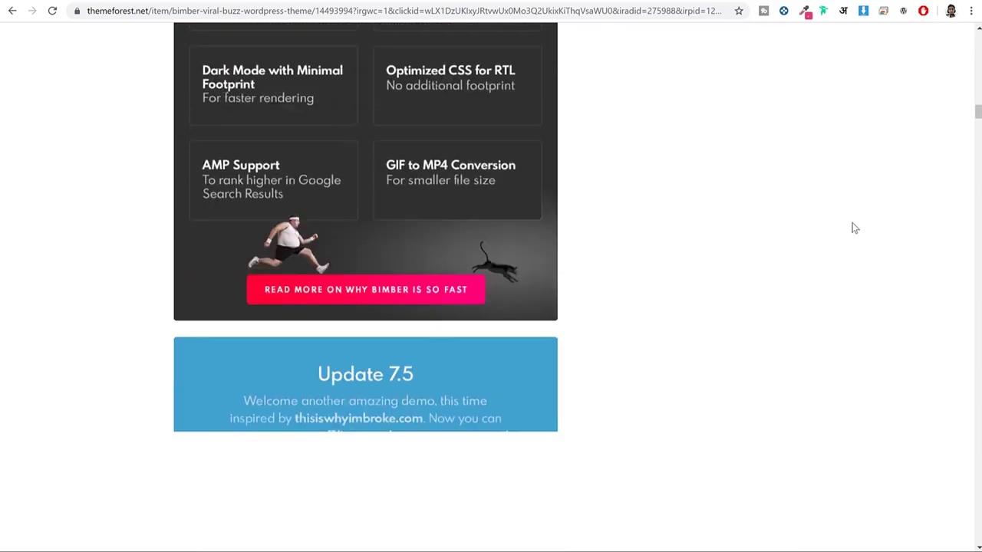
{"action": "scroll", "coordinate": [854, 228], "scroll_direction": "down", "scroll_amount": 10}
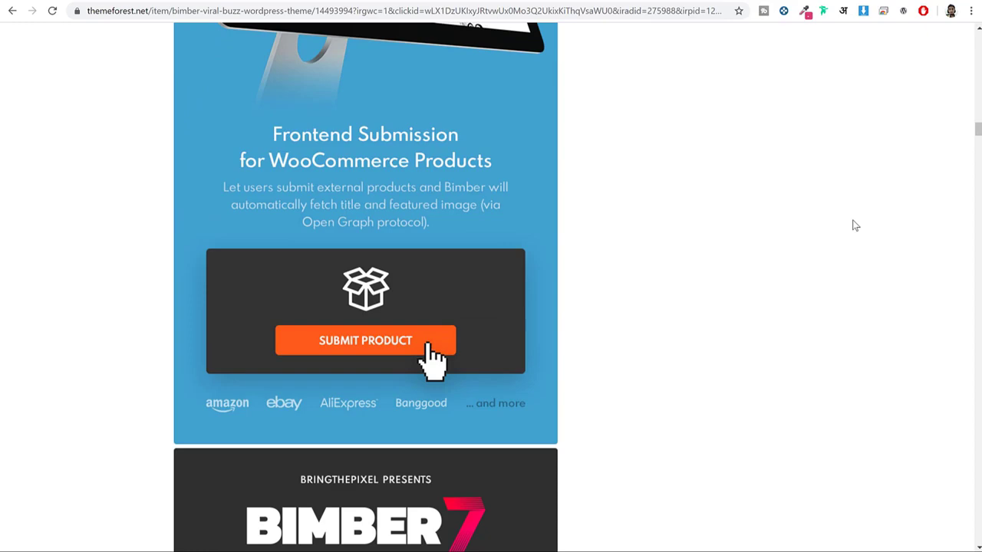
{"action": "scroll", "coordinate": [855, 224], "scroll_direction": "down", "scroll_amount": 10}
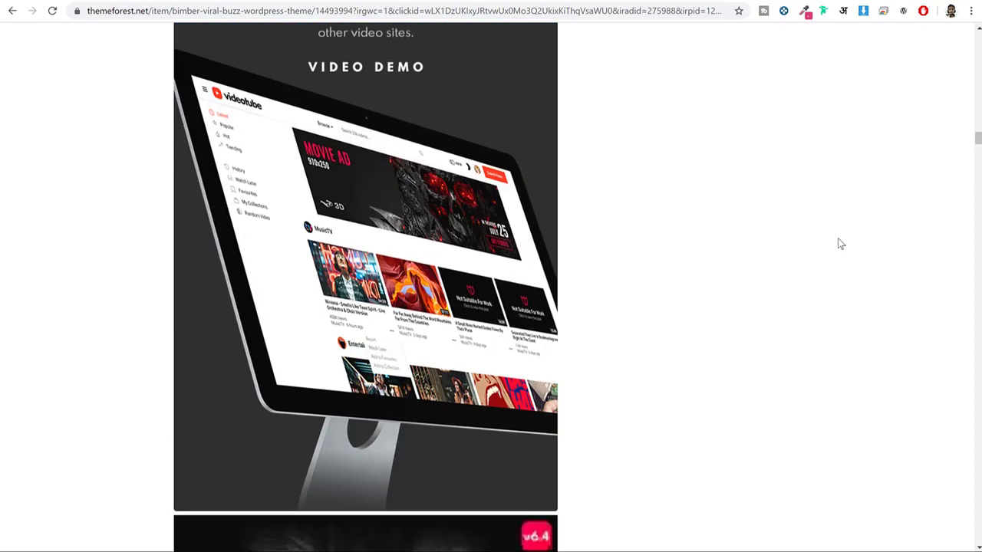
{"action": "scroll", "coordinate": [848, 261], "scroll_direction": "down", "scroll_amount": 4}
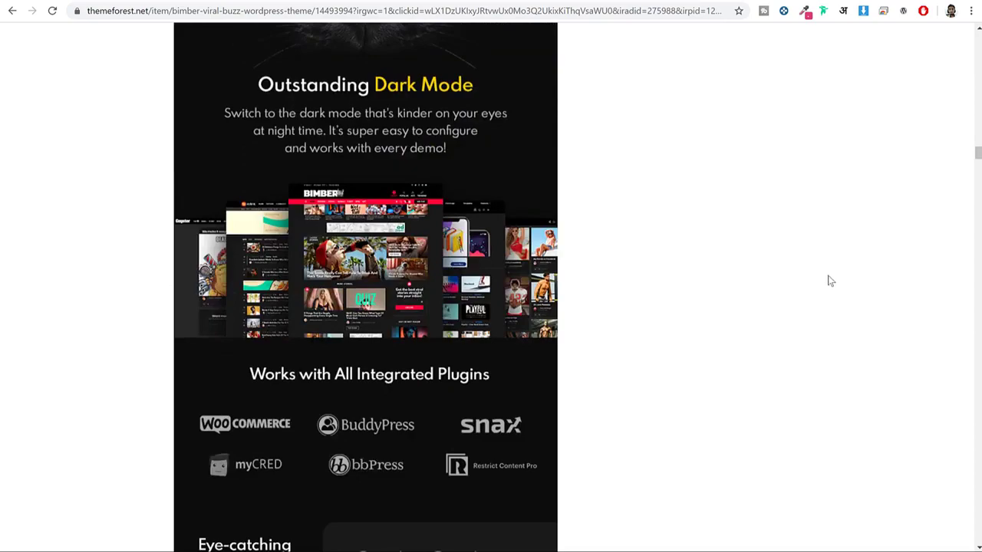
{"action": "scroll", "coordinate": [829, 278], "scroll_direction": "down", "scroll_amount": 3}
{"action": "scroll", "coordinate": [833, 280], "scroll_direction": "down", "scroll_amount": 15}
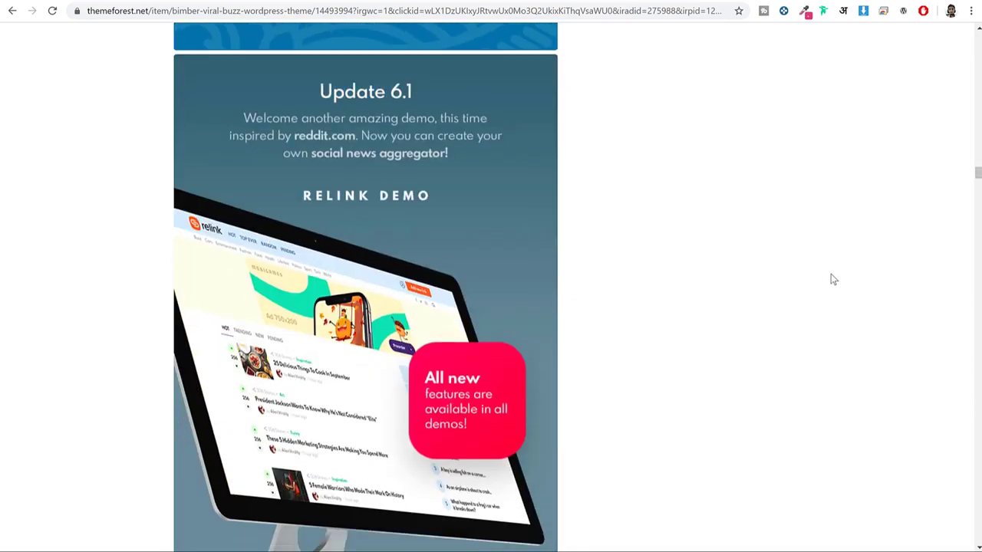
{"action": "scroll", "coordinate": [843, 344], "scroll_direction": "down", "scroll_amount": 12}
{"action": "key", "text": "Home"}
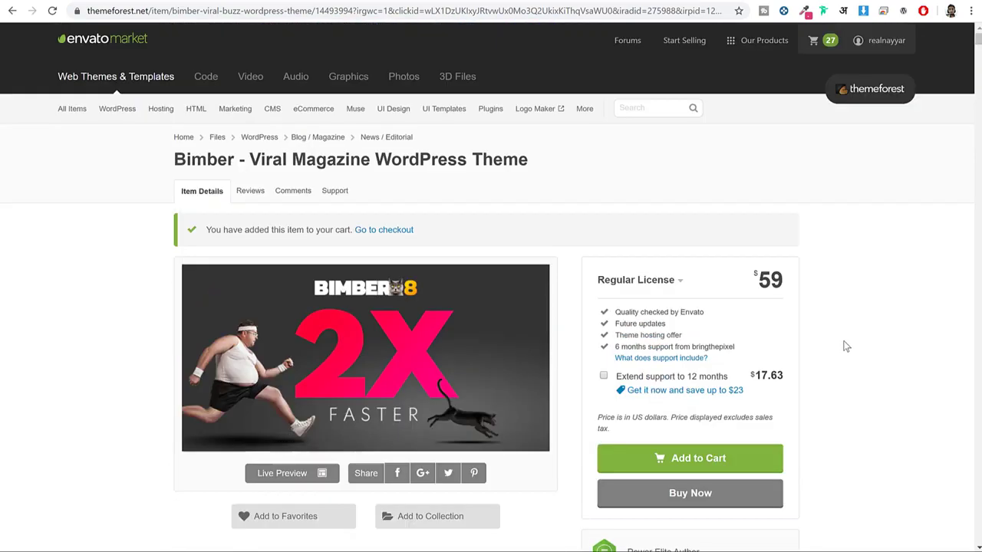
{"action": "scroll", "coordinate": [907, 303], "scroll_direction": "down", "scroll_amount": 2}
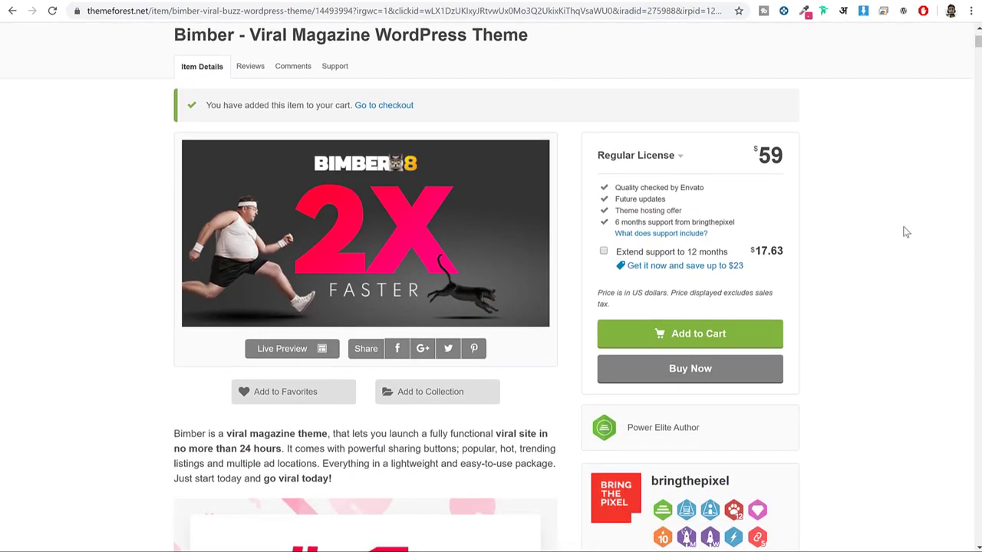
{"action": "left_click_drag", "start_coordinate": [788, 158], "coordinate": [759, 153]}
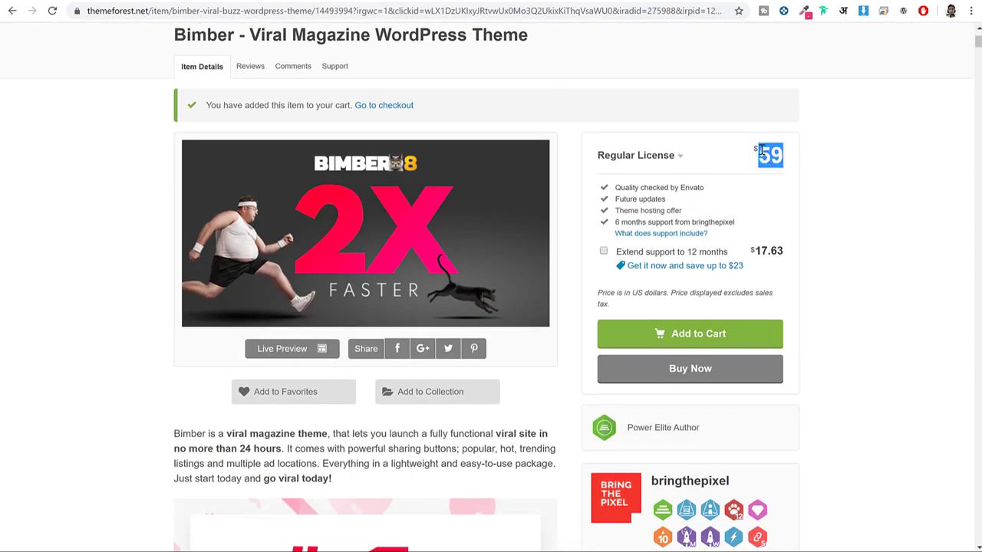
{"action": "left_click", "coordinate": [807, 154]}
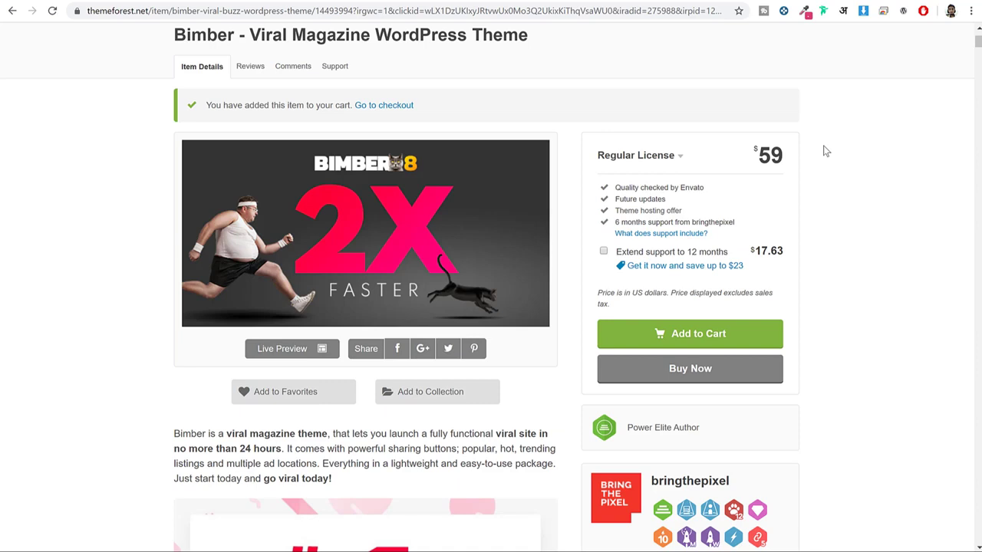
{"action": "left_click", "coordinate": [630, 157]}
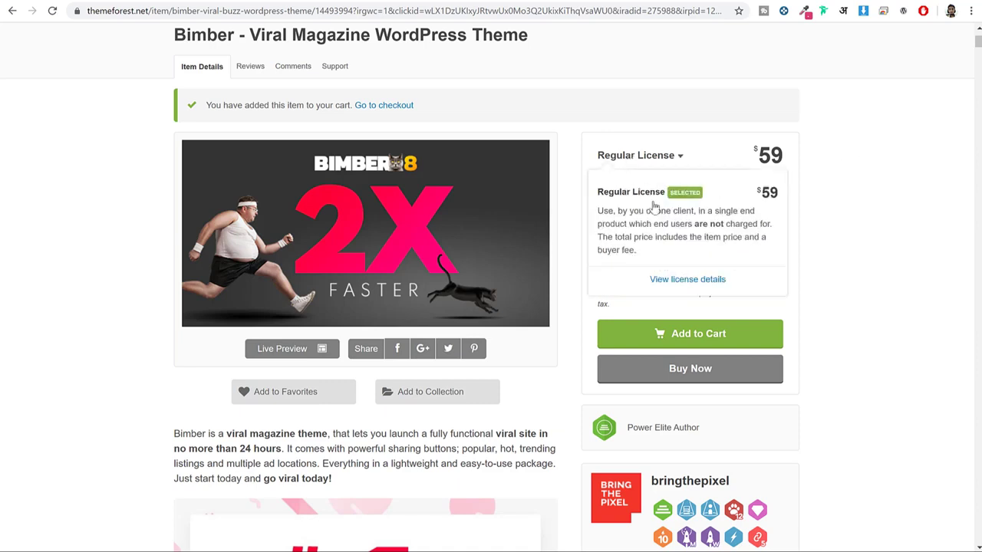
{"action": "left_click", "coordinate": [631, 167]}
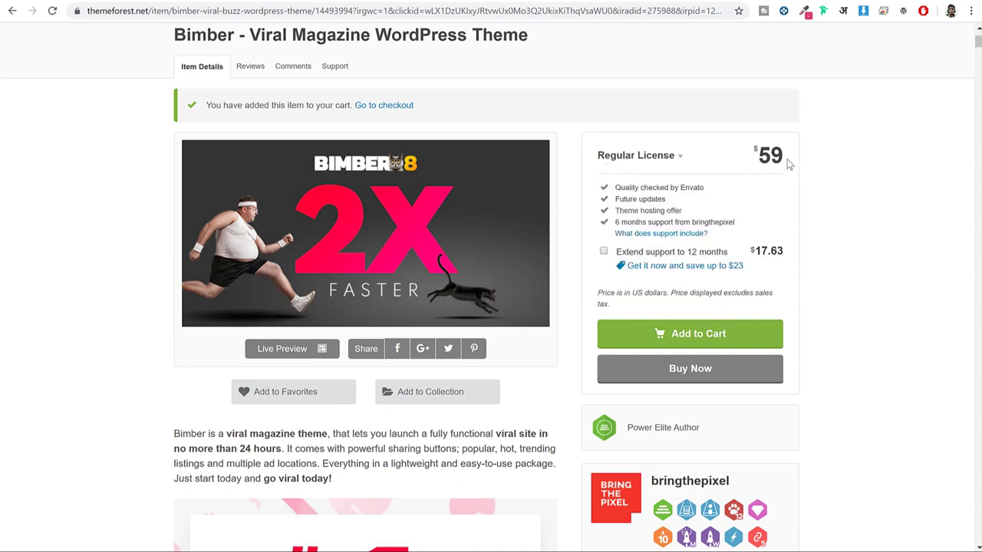
{"action": "left_click_drag", "start_coordinate": [665, 199], "coordinate": [613, 202]}
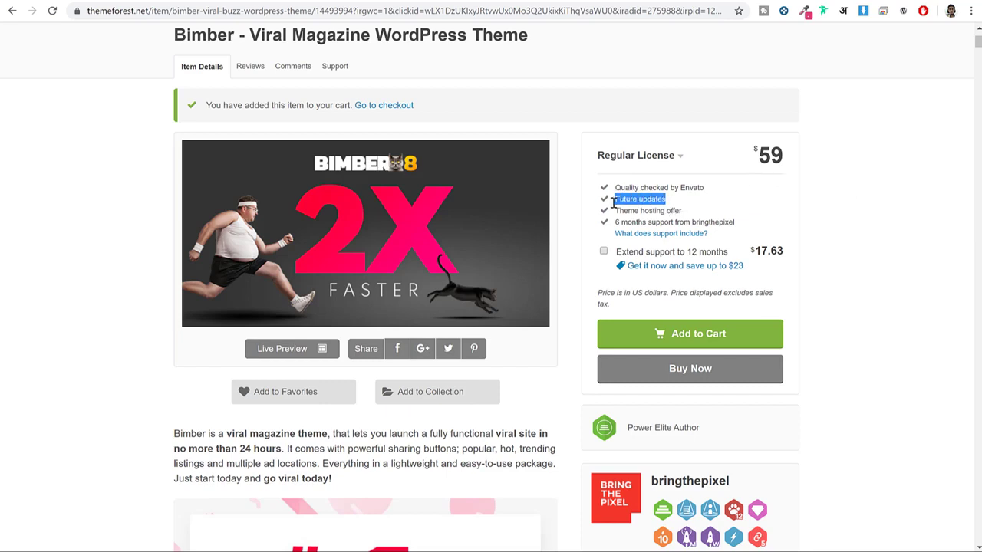
{"action": "left_click", "coordinate": [692, 212]}
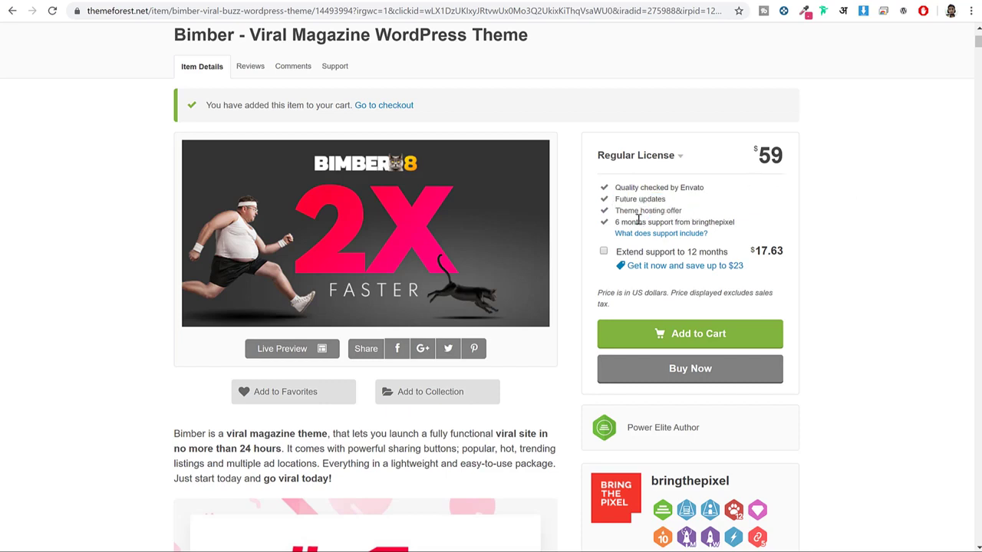
{"action": "double_click", "coordinate": [633, 221]}
{"action": "scroll", "coordinate": [934, 266], "scroll_direction": "down", "scroll_amount": 1}
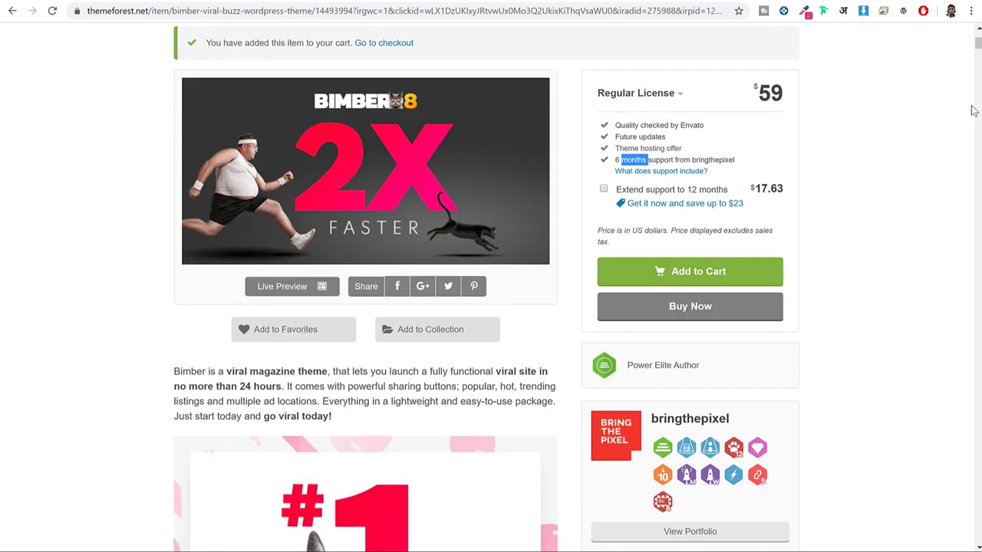
{"action": "scroll", "coordinate": [908, 211], "scroll_direction": "up", "scroll_amount": 3}
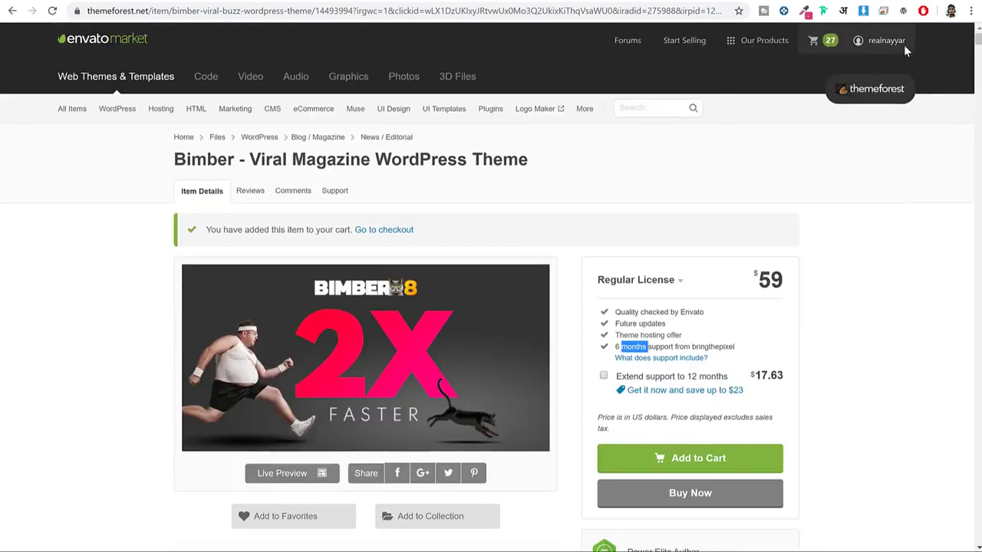
Step: From the purchased downloads list, download Bimber's 'Installable WordPress file only'
{"action": "mouse_move", "coordinate": [882, 44]}
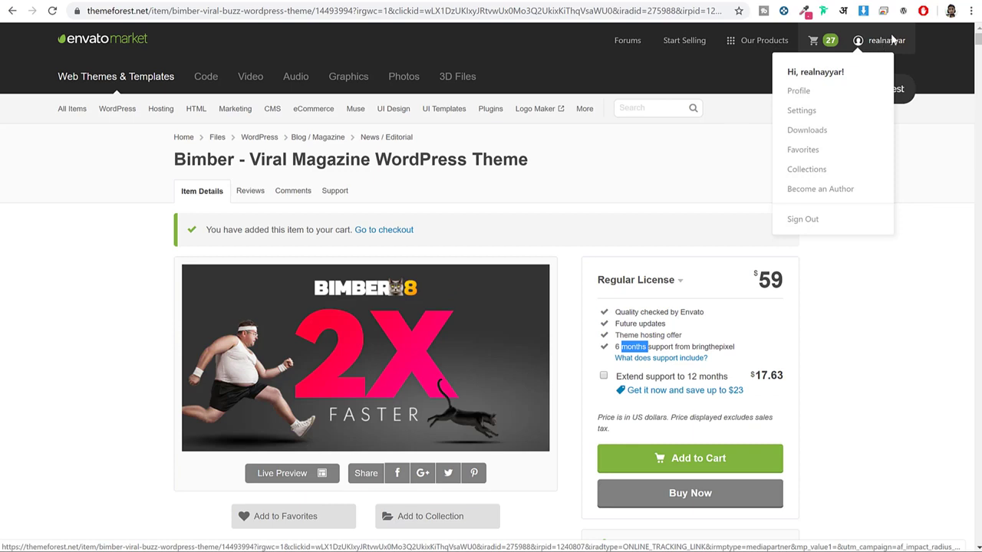
{"action": "left_click", "coordinate": [810, 135]}
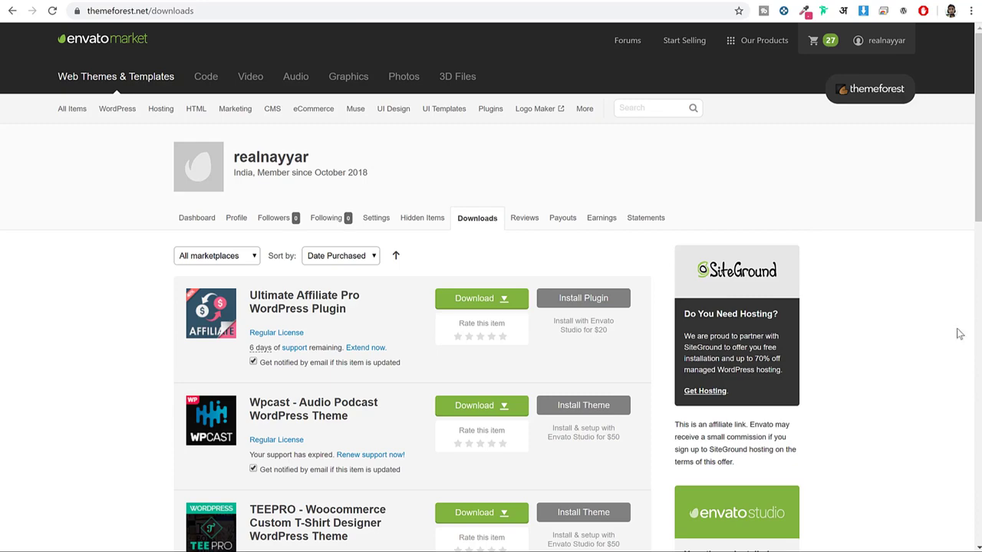
{"action": "scroll", "coordinate": [962, 328], "scroll_direction": "down", "scroll_amount": 3}
{"action": "scroll", "coordinate": [962, 328], "scroll_direction": "up", "scroll_amount": 3}
{"action": "mouse_move", "coordinate": [497, 299]}
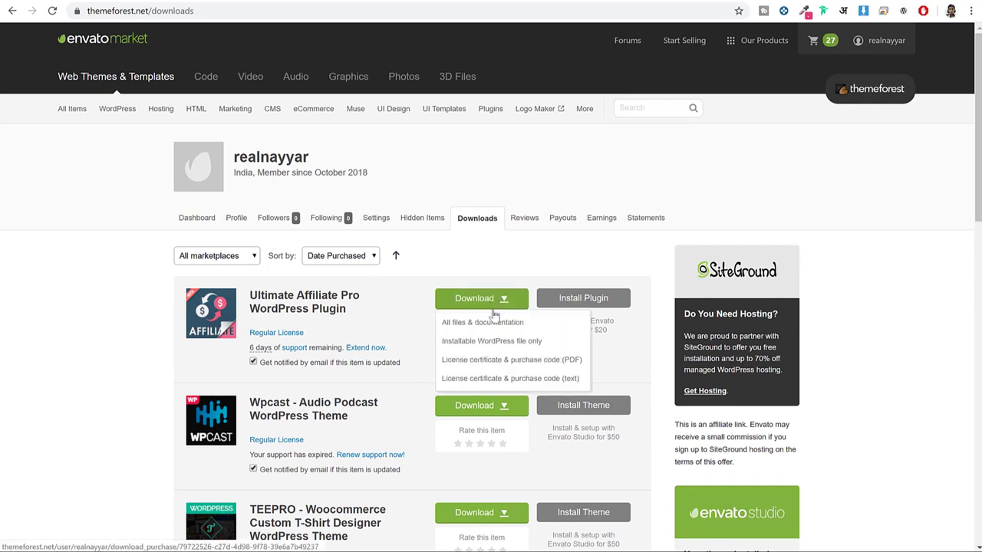
{"action": "left_click", "coordinate": [517, 346]}
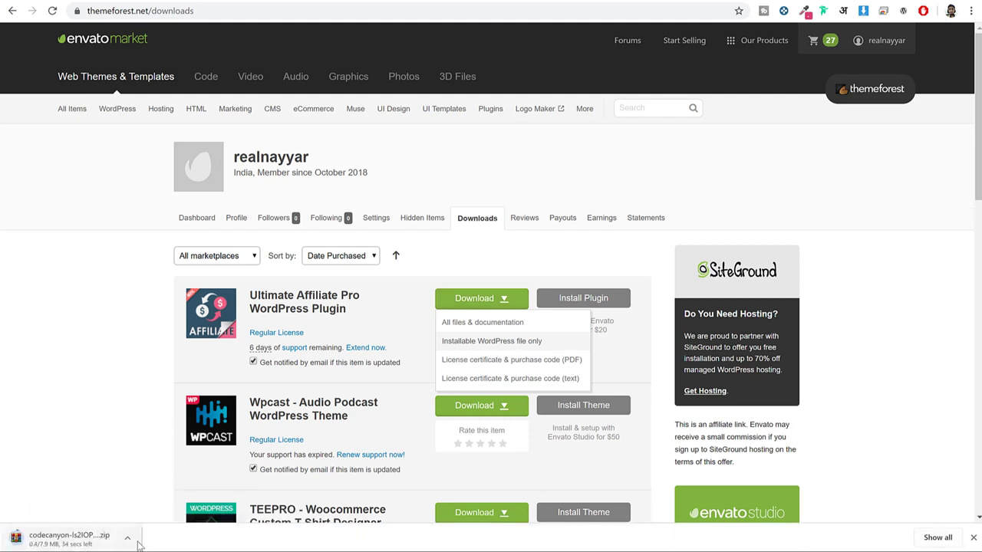
Step: Cancel the running plugin download and open the Bimber folder of downloaded files
{"action": "left_click", "coordinate": [119, 538]}
{"action": "left_click", "coordinate": [139, 518]}
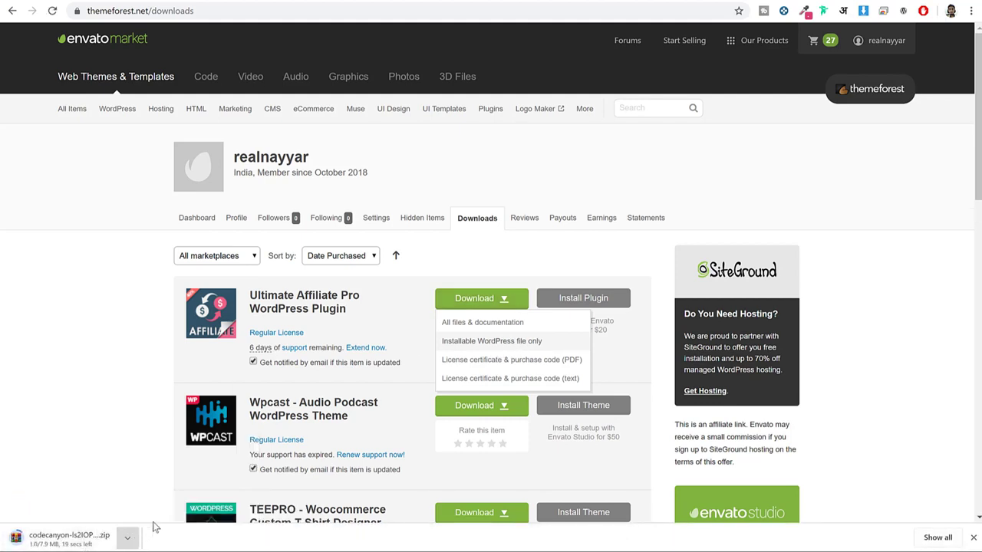
{"action": "left_click", "coordinate": [974, 538]}
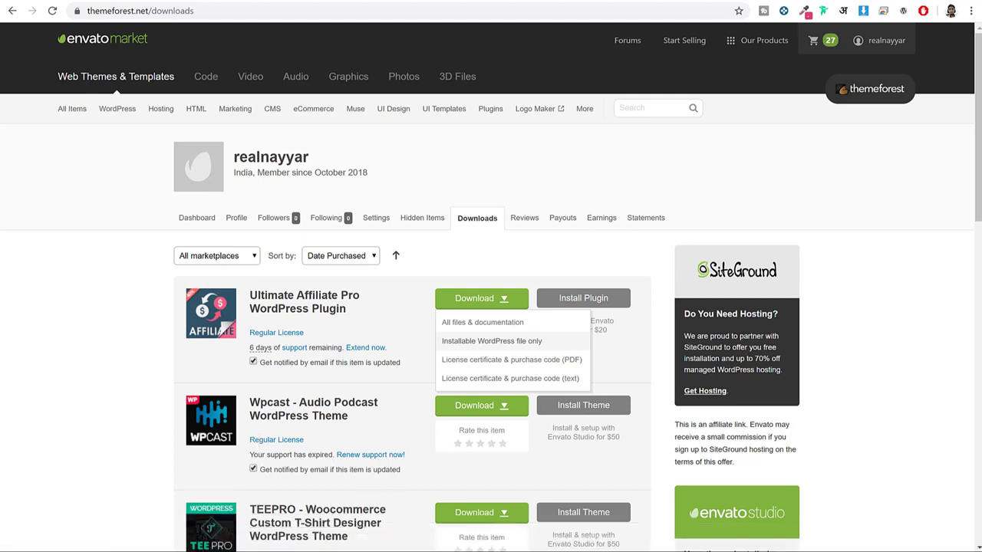
{"action": "left_click", "coordinate": [221, 549]}
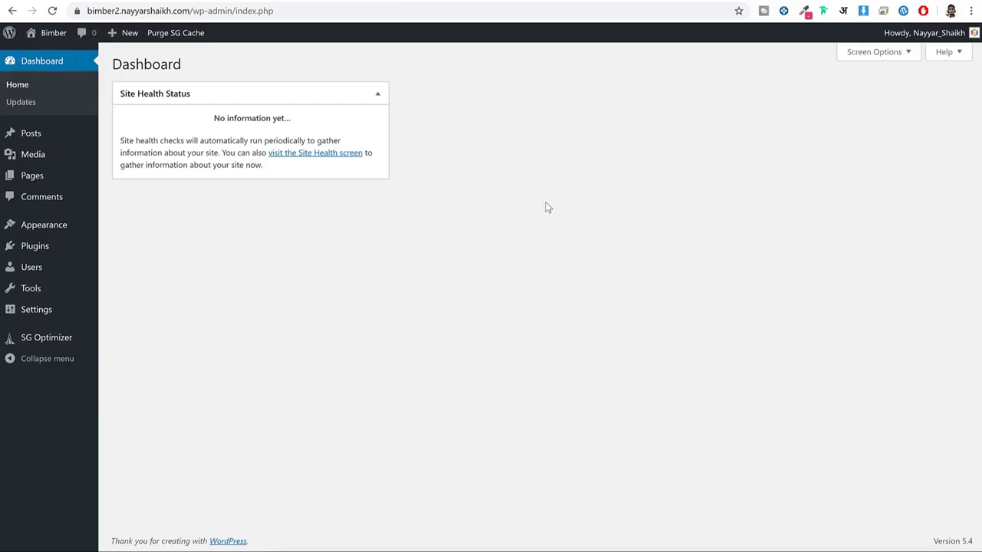
Step: Upload bimber.zip through Themes > Add New > Upload Theme and install it
{"action": "left_click", "coordinate": [64, 229]}
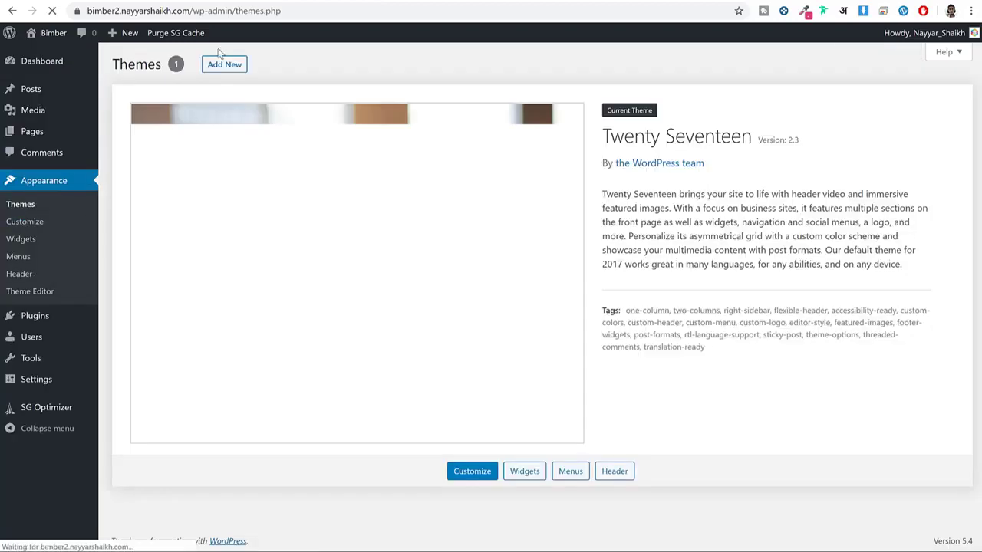
{"action": "left_click", "coordinate": [229, 66]}
{"action": "left_click", "coordinate": [229, 66]}
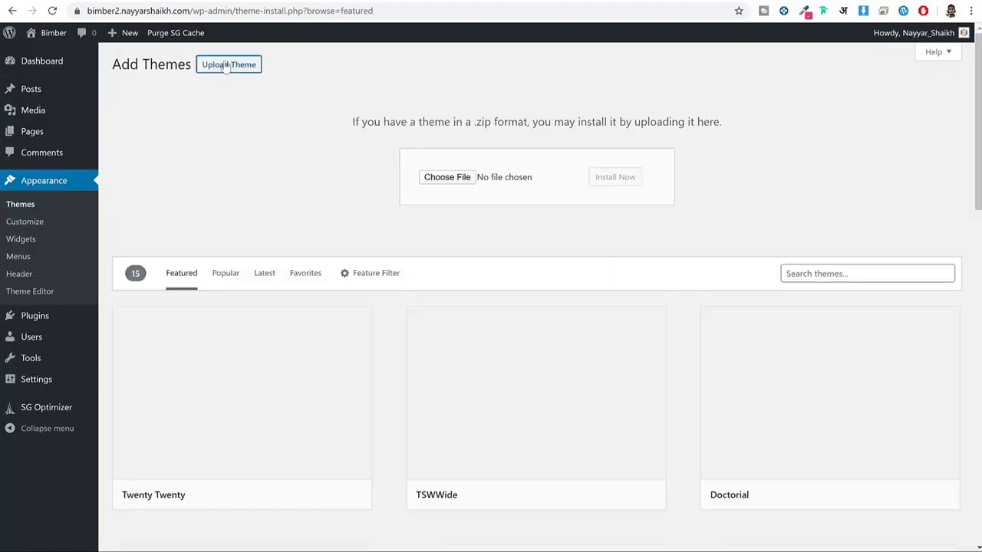
{"action": "left_click", "coordinate": [453, 183]}
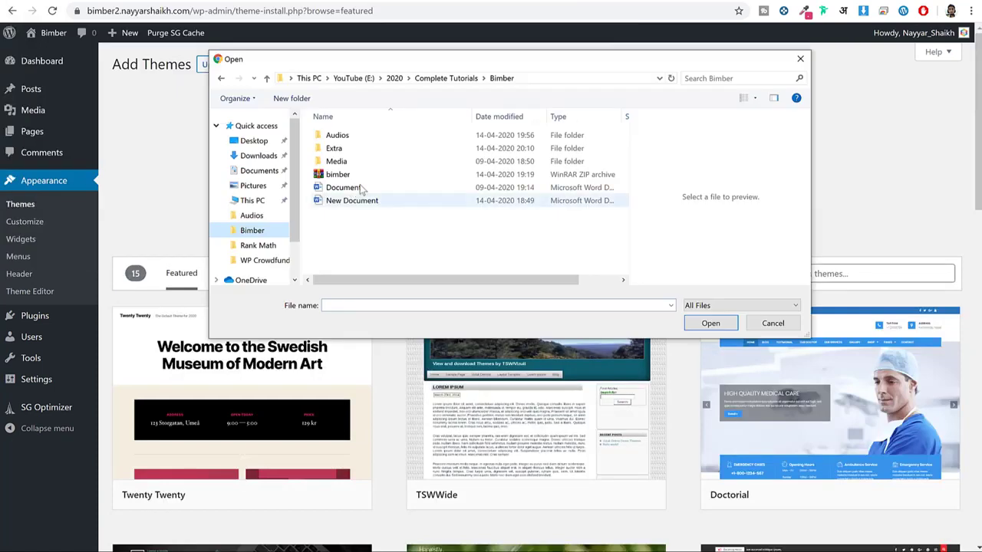
{"action": "left_click", "coordinate": [359, 175]}
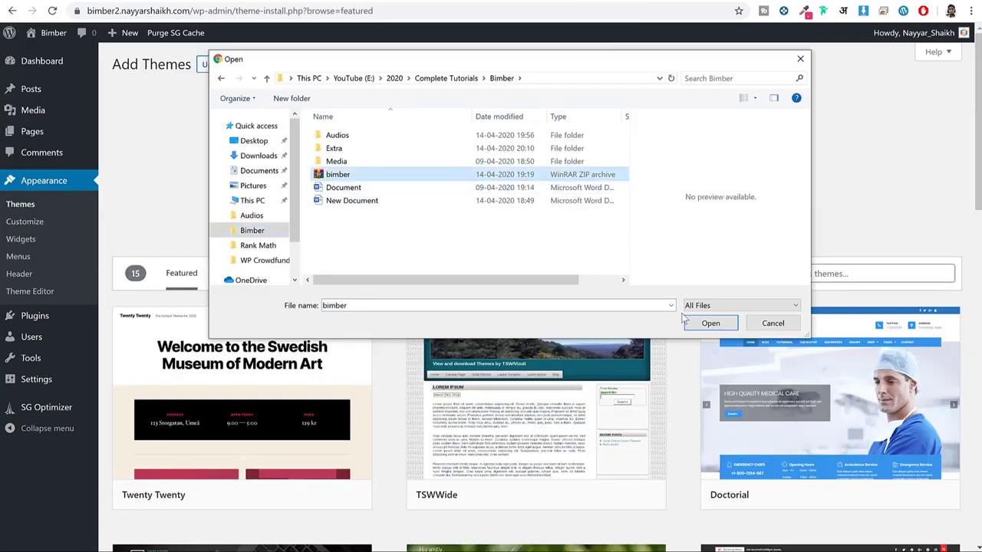
{"action": "left_click", "coordinate": [710, 323]}
{"action": "left_click", "coordinate": [622, 178]}
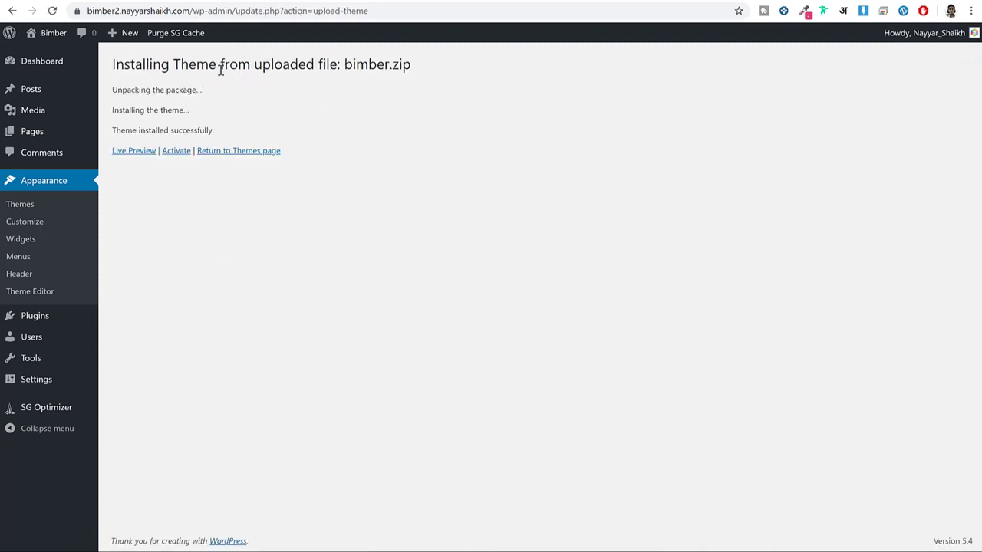
Step: Activate Bimber and register it with the single-project licence confirmation, revealing the recommended-plugins notice
{"action": "left_click", "coordinate": [178, 152]}
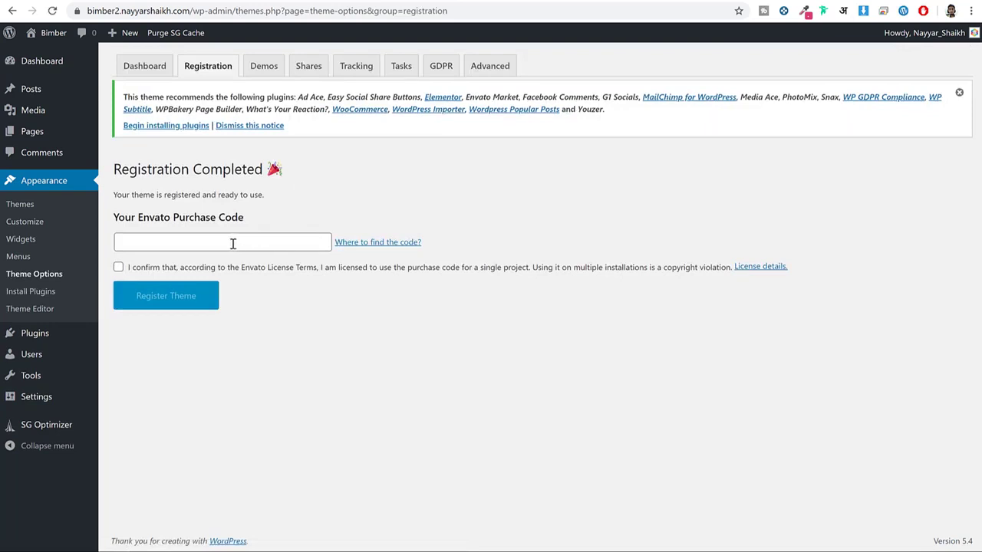
{"action": "left_click", "coordinate": [122, 268]}
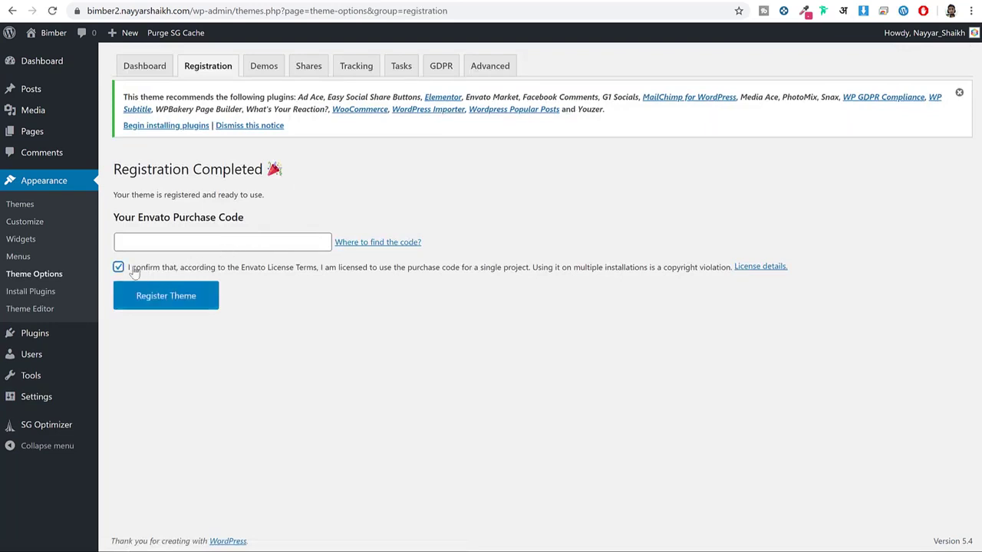
{"action": "left_click", "coordinate": [173, 303]}
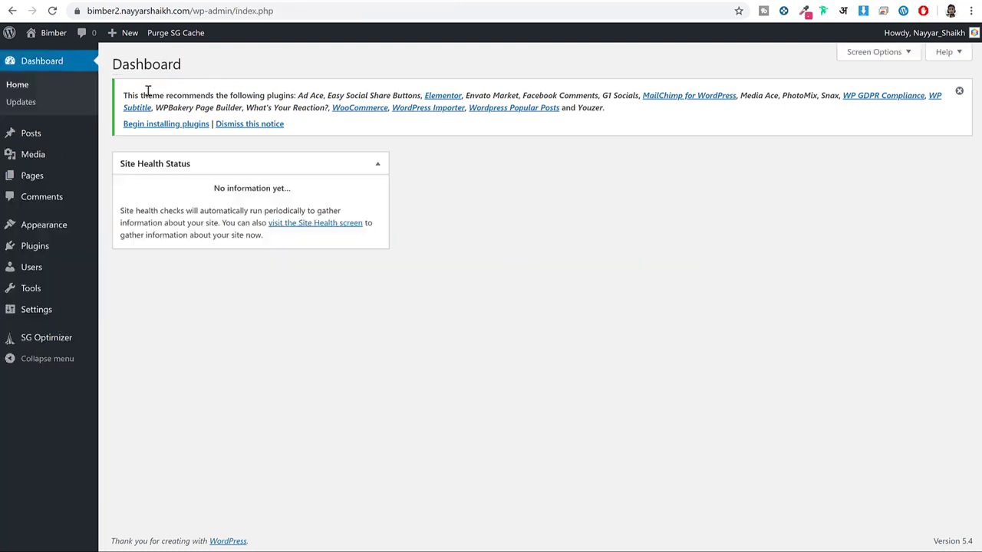
{"action": "left_click_drag", "start_coordinate": [128, 95], "coordinate": [256, 95]}
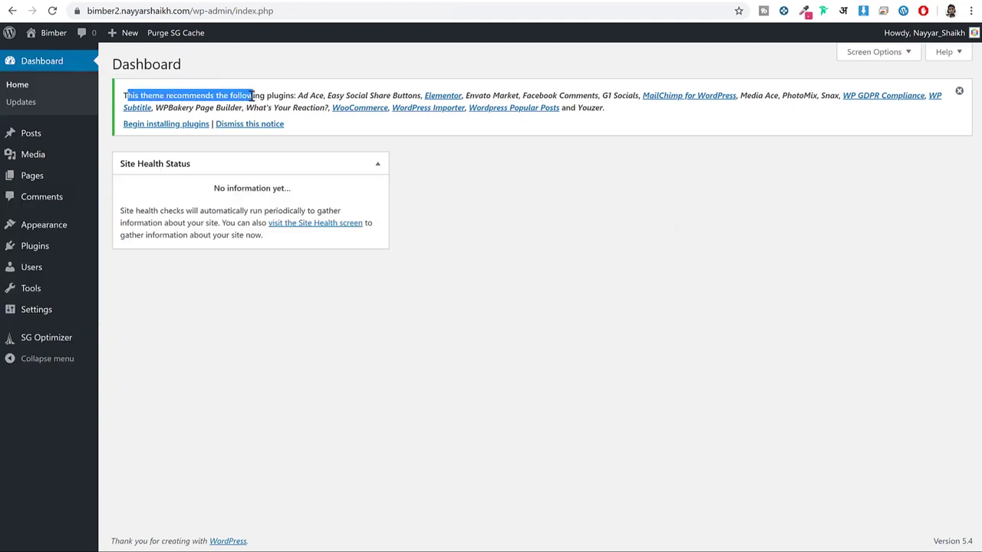
{"action": "left_click", "coordinate": [265, 95]}
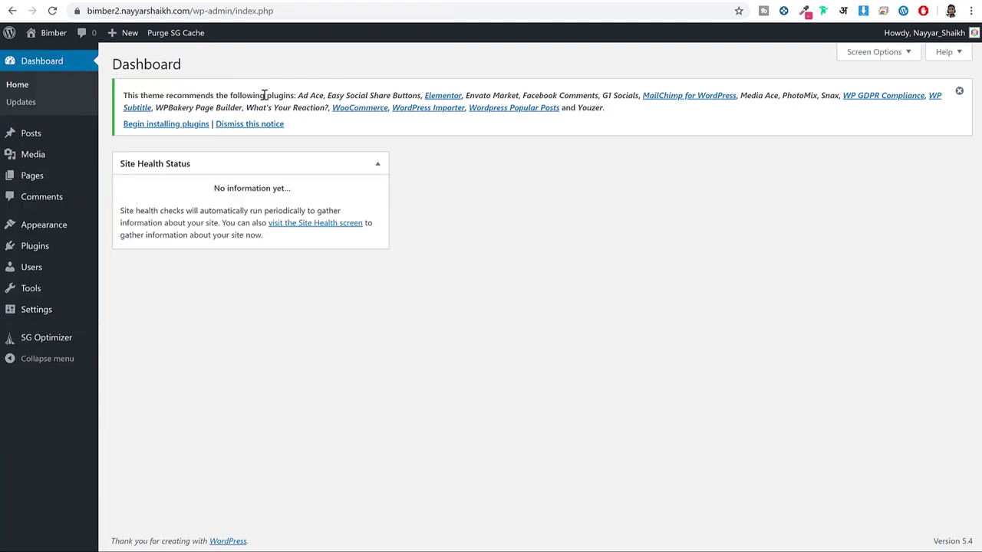
Step: Open the theme's required plugins list and select every plugin except WooCommerce
{"action": "left_click", "coordinate": [181, 126]}
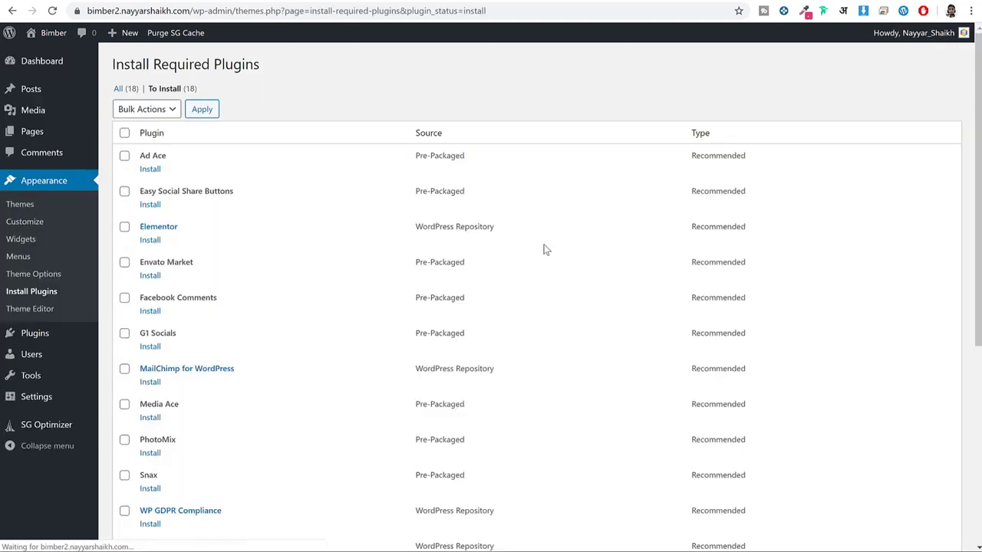
{"action": "scroll", "coordinate": [547, 250], "scroll_direction": "down", "scroll_amount": 4}
{"action": "scroll", "coordinate": [547, 250], "scroll_direction": "up", "scroll_amount": 4}
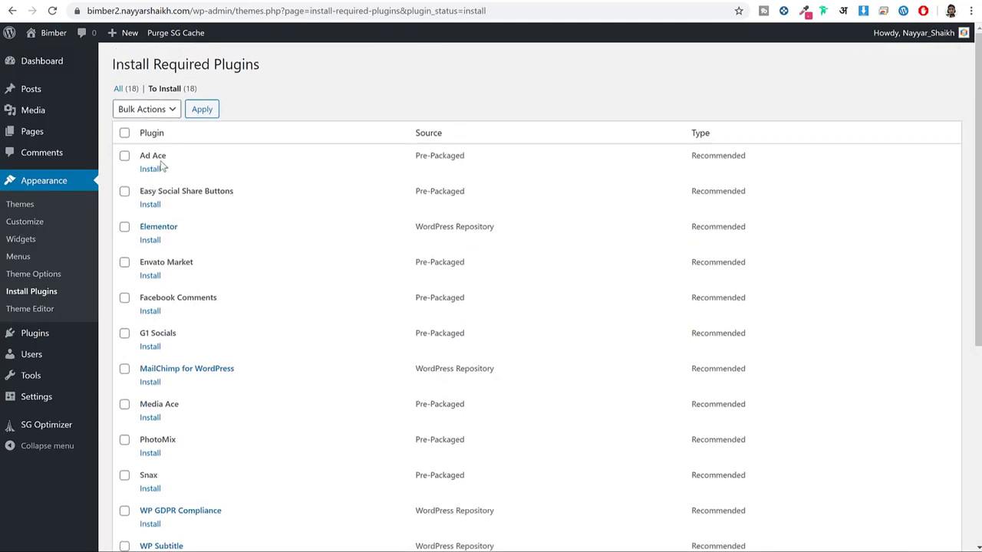
{"action": "left_click", "coordinate": [125, 135]}
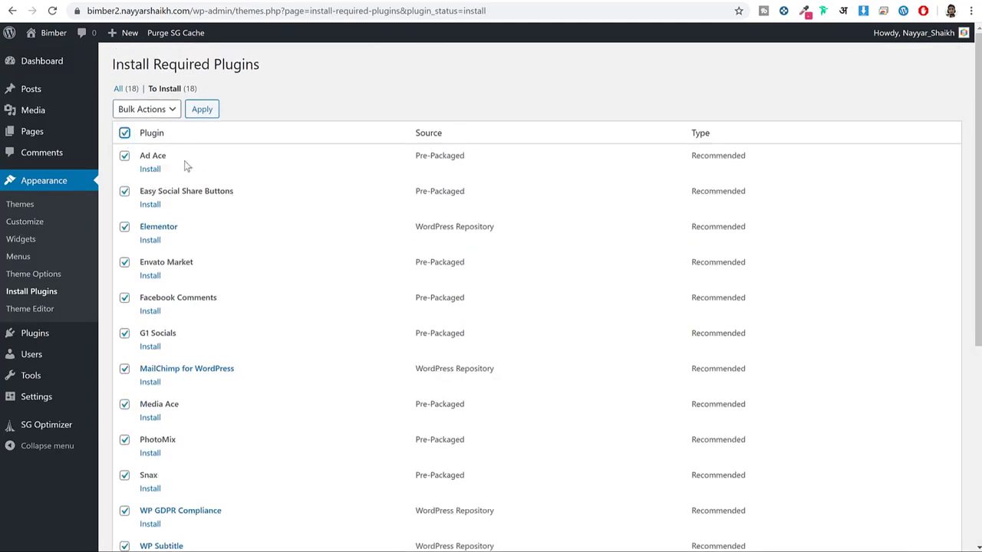
{"action": "scroll", "coordinate": [281, 246], "scroll_direction": "down", "scroll_amount": 4}
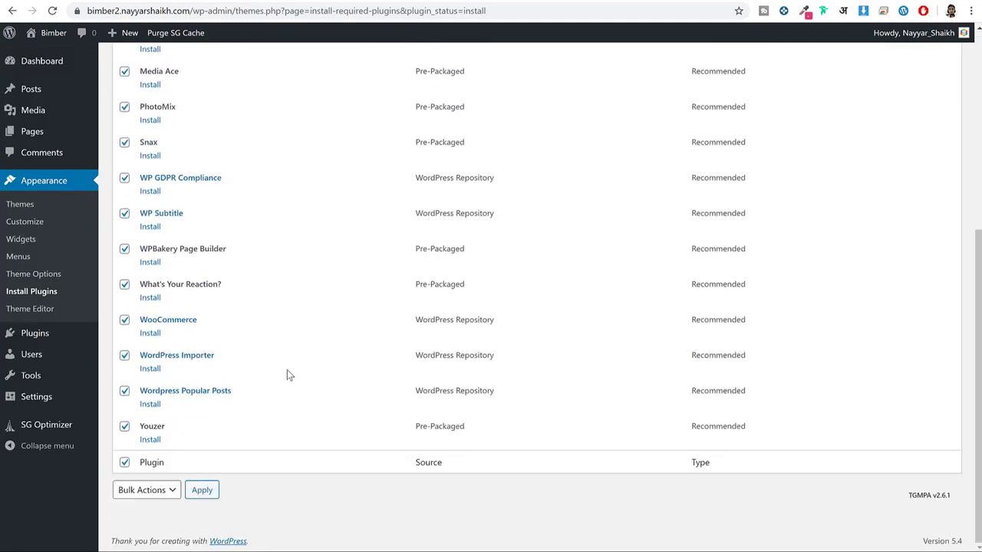
{"action": "scroll", "coordinate": [287, 369], "scroll_direction": "up", "scroll_amount": 5}
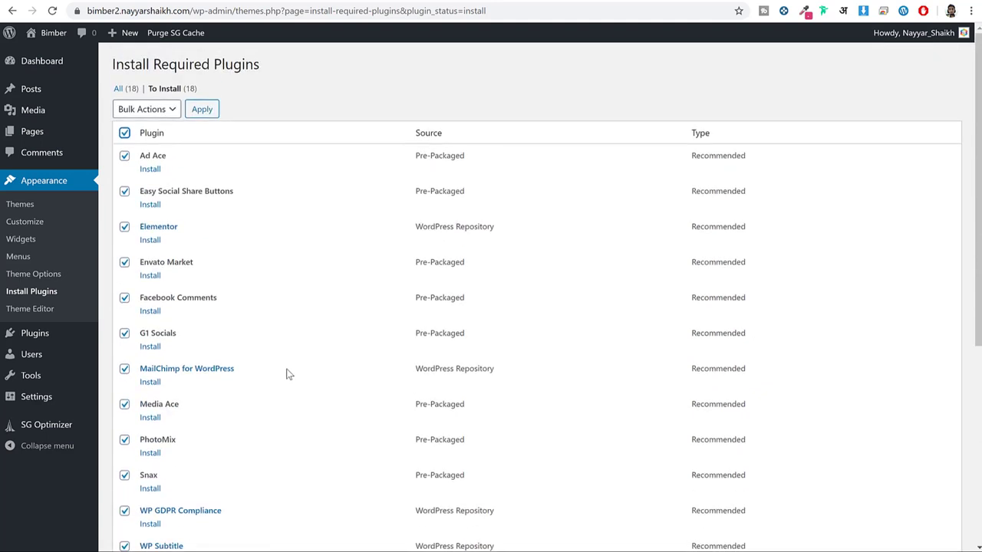
{"action": "scroll", "coordinate": [311, 367], "scroll_direction": "down", "scroll_amount": 4}
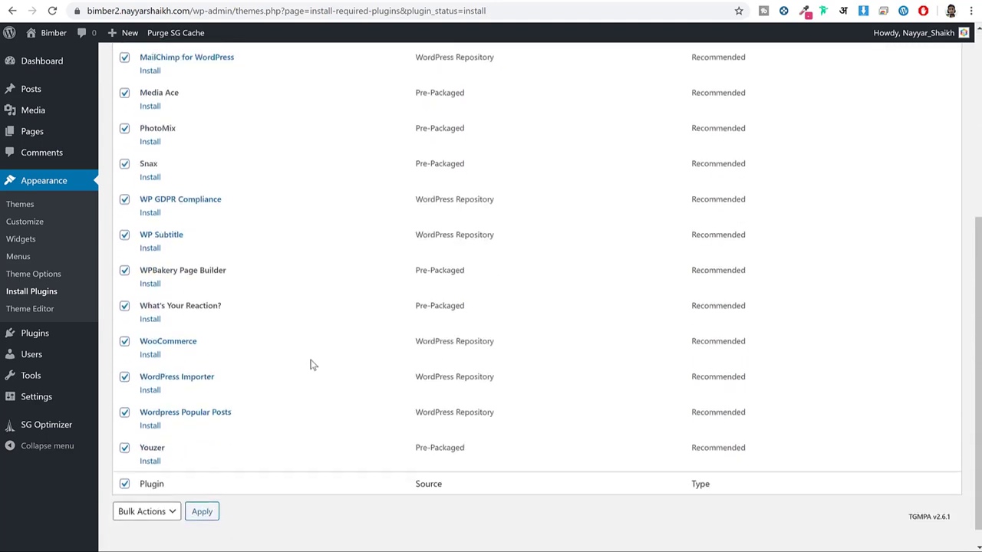
{"action": "left_click", "coordinate": [124, 342]}
{"action": "scroll", "coordinate": [632, 246], "scroll_direction": "up", "scroll_amount": 2}
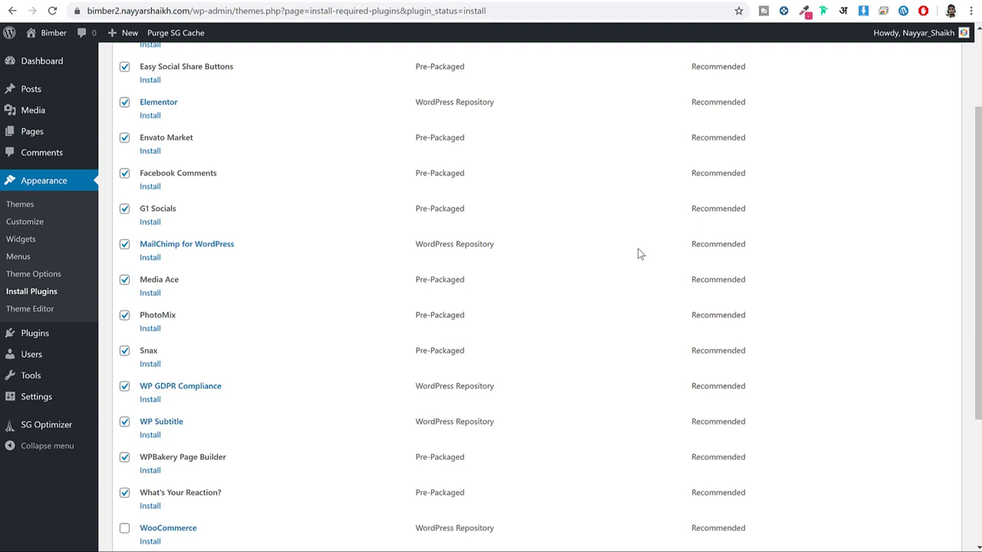
{"action": "scroll", "coordinate": [636, 250], "scroll_direction": "down", "scroll_amount": 2}
{"action": "scroll", "coordinate": [623, 271], "scroll_direction": "up", "scroll_amount": 4}
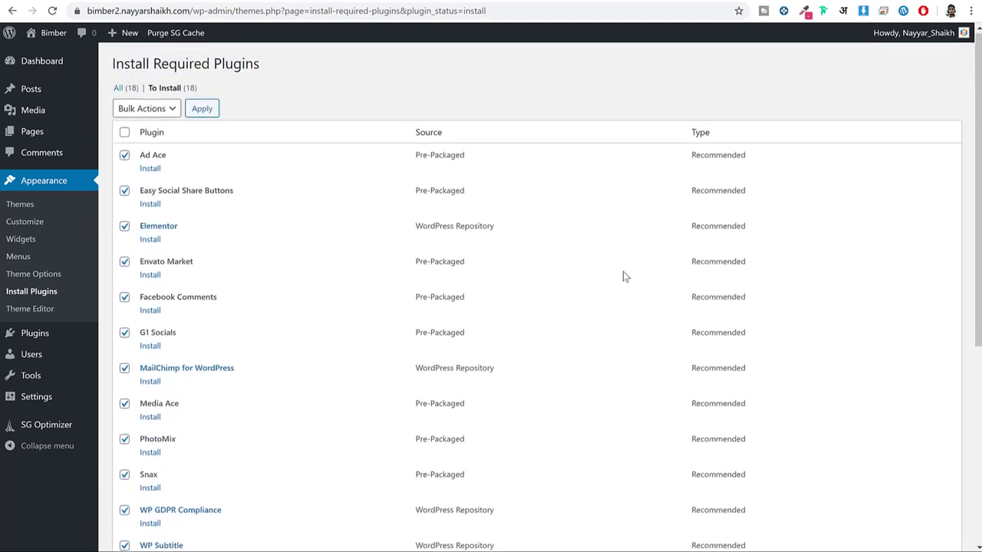
Step: Bulk-install the 17 selected plugins with the Install bulk action
{"action": "left_click", "coordinate": [153, 109]}
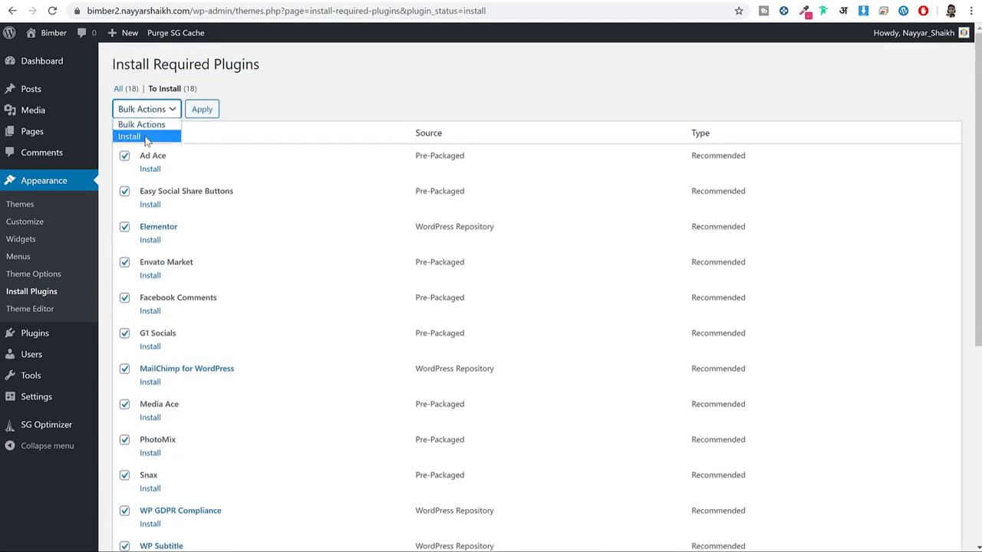
{"action": "left_click", "coordinate": [161, 133]}
{"action": "left_click", "coordinate": [204, 114]}
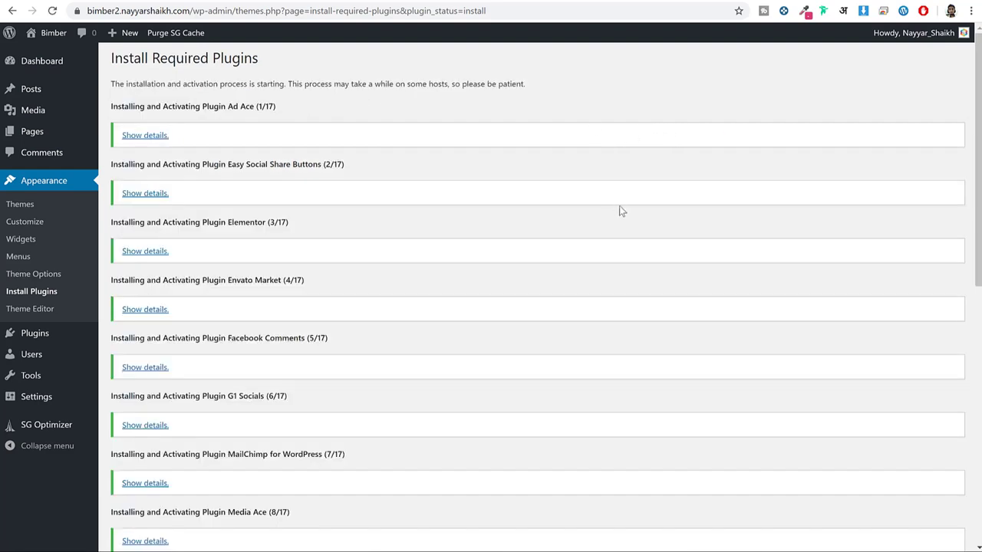
Step: Confirm all 17 plugins finished installing and activating, ending with Youzer (17/17), then leave the progress page
{"action": "scroll", "coordinate": [621, 211], "scroll_direction": "down", "scroll_amount": 7}
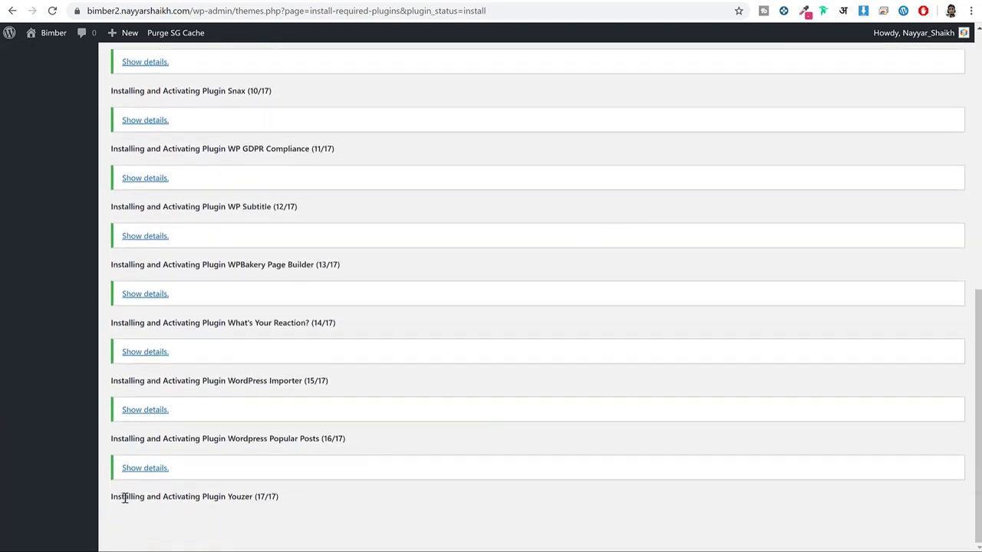
{"action": "left_click_drag", "start_coordinate": [119, 498], "coordinate": [273, 499]}
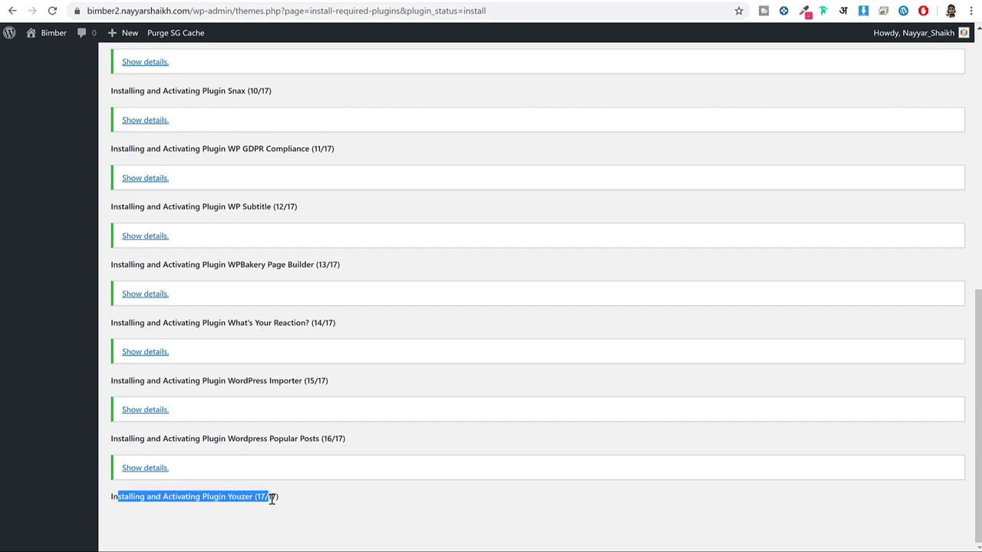
{"action": "left_click", "coordinate": [270, 497]}
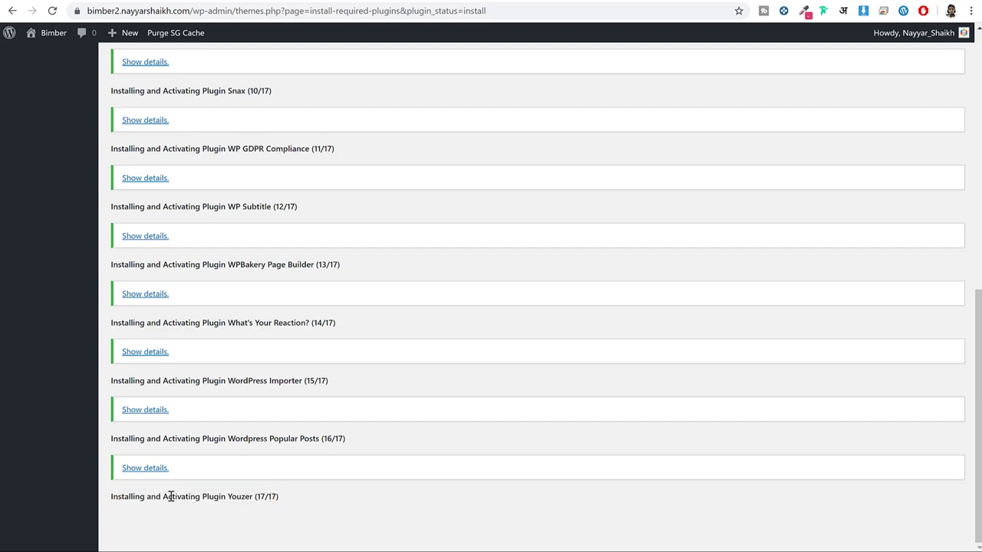
{"action": "left_click_drag", "start_coordinate": [134, 499], "coordinate": [292, 495]}
{"action": "left_click", "coordinate": [131, 496]}
{"action": "left_click", "coordinate": [294, 495]}
{"action": "scroll", "coordinate": [298, 495], "scroll_direction": "up", "scroll_amount": 7}
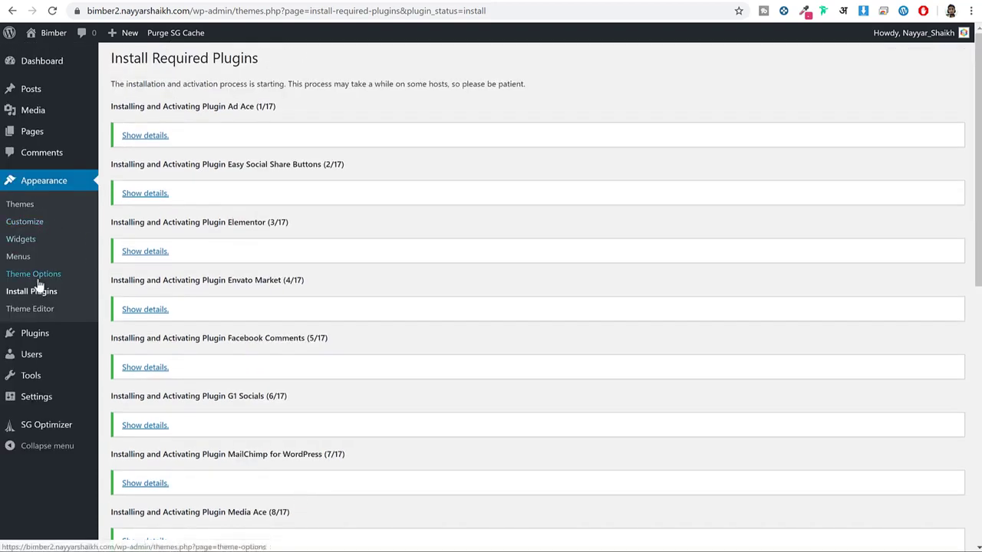
{"action": "left_click", "coordinate": [31, 338]}
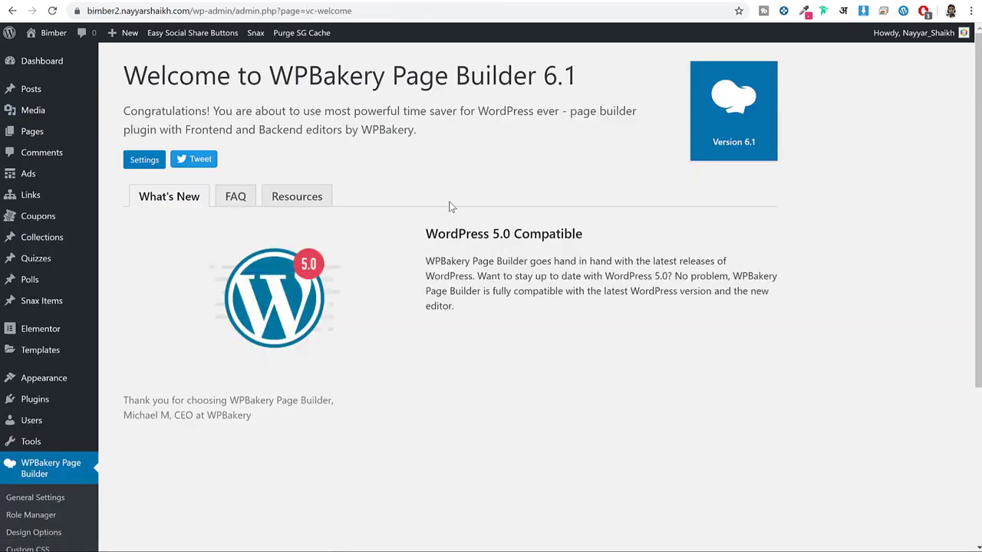
Step: Check Installed Plugins shows 18 of 19 active with Youzer inactive, then go to Add New
{"action": "scroll", "coordinate": [581, 175], "scroll_direction": "down", "scroll_amount": 3}
{"action": "scroll", "coordinate": [582, 172], "scroll_direction": "up", "scroll_amount": 3}
{"action": "scroll", "coordinate": [16, 253], "scroll_direction": "down", "scroll_amount": 3}
{"action": "left_click", "coordinate": [48, 215]}
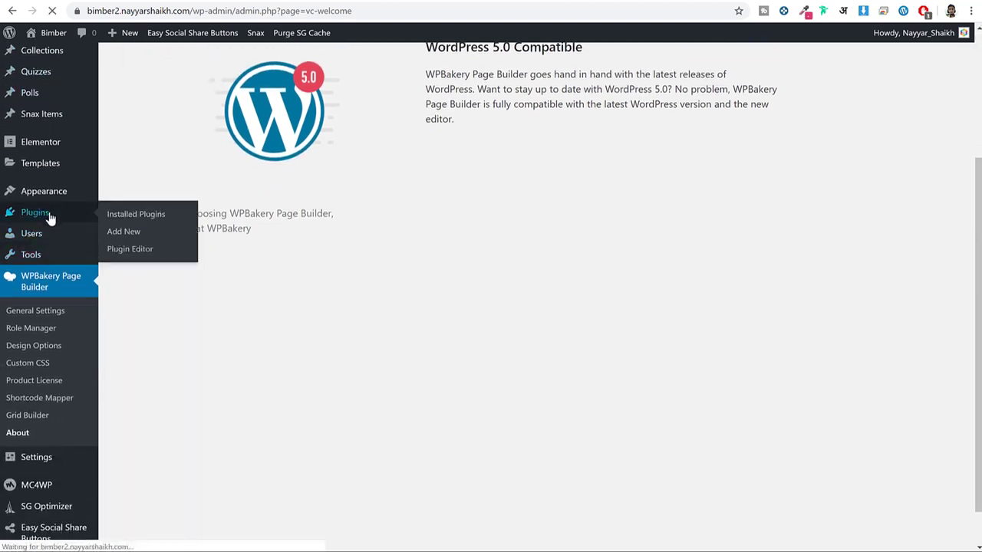
{"action": "scroll", "coordinate": [460, 237], "scroll_direction": "down", "scroll_amount": 3}
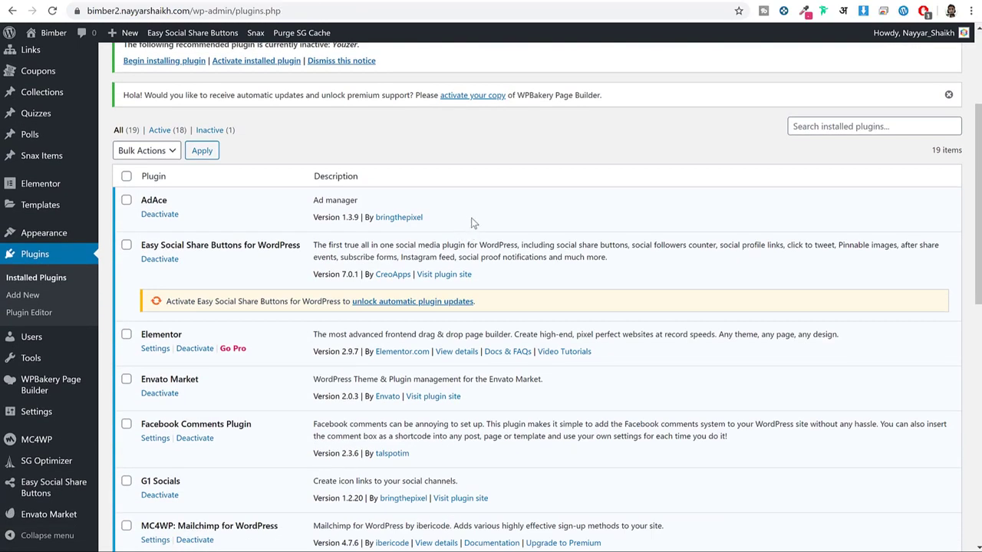
{"action": "scroll", "coordinate": [551, 176], "scroll_direction": "down", "scroll_amount": 10}
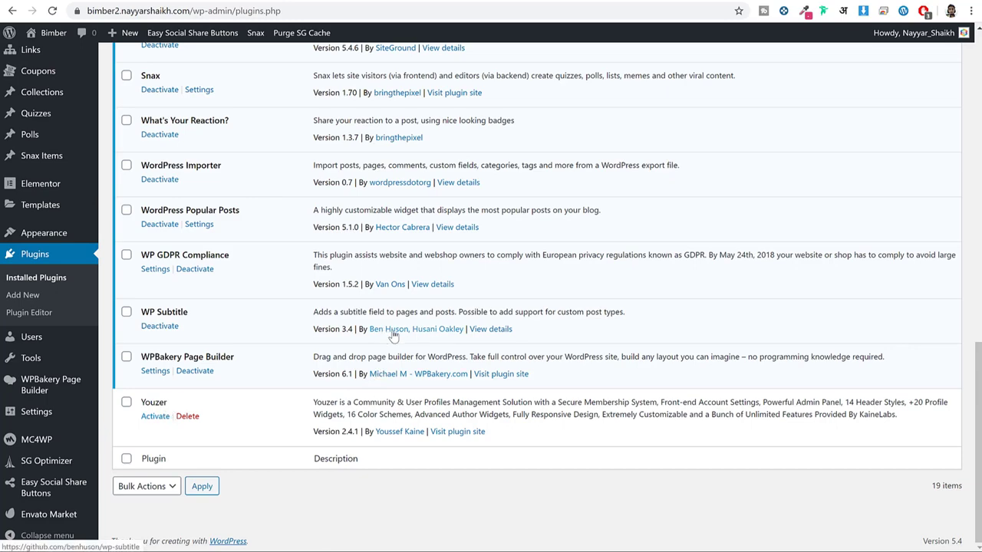
{"action": "scroll", "coordinate": [393, 336], "scroll_direction": "up", "scroll_amount": 1}
{"action": "scroll", "coordinate": [394, 336], "scroll_direction": "up", "scroll_amount": 10}
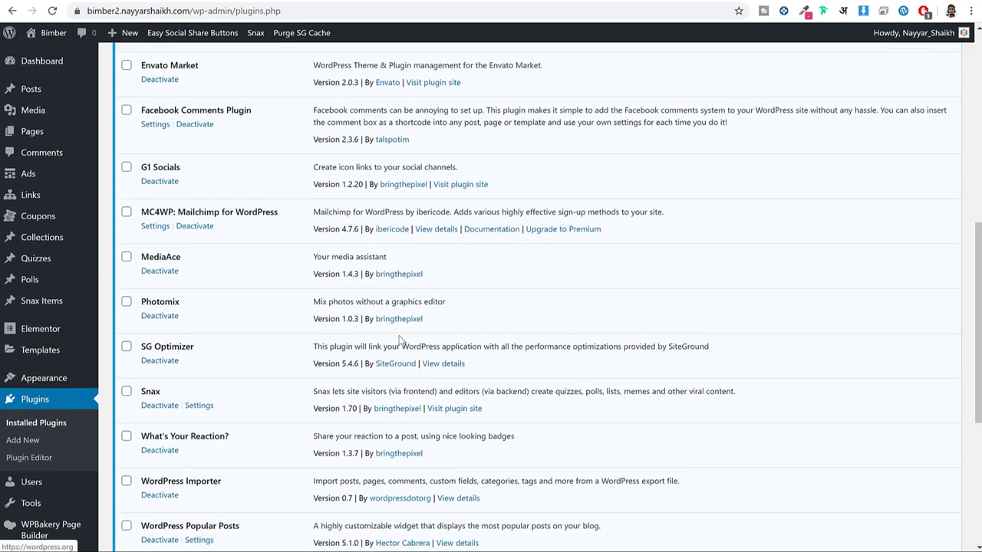
{"action": "scroll", "coordinate": [399, 341], "scroll_direction": "up", "scroll_amount": 3}
{"action": "left_click", "coordinate": [200, 66]}
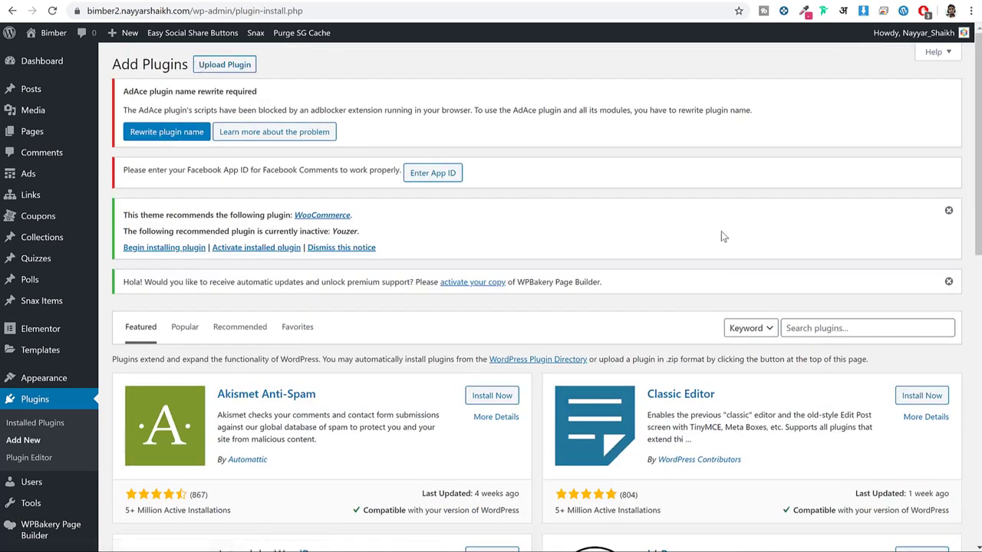
Step: Search the plugin directory for 'buddypress', then install and activate BuddyPress
{"action": "scroll", "coordinate": [724, 217], "scroll_direction": "down", "scroll_amount": 5}
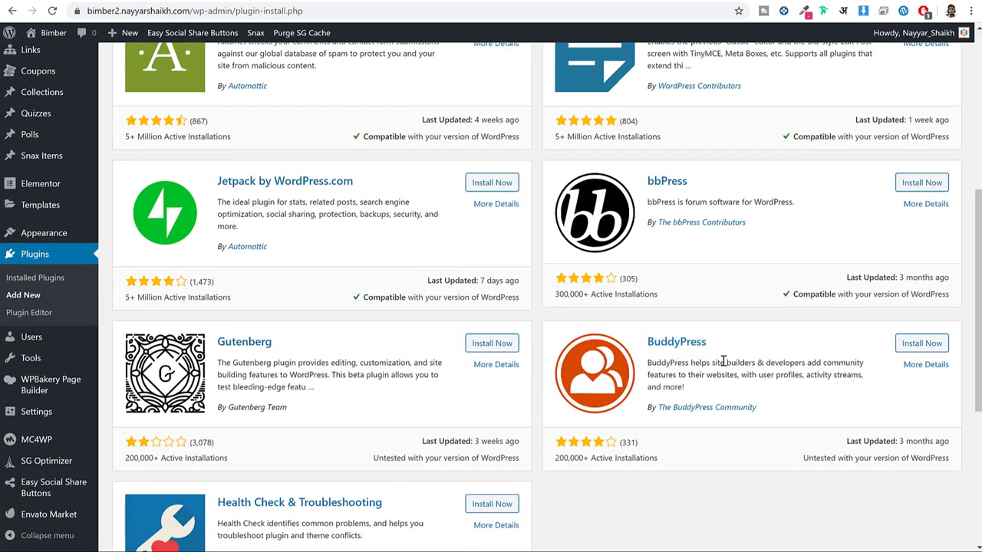
{"action": "scroll", "coordinate": [706, 384], "scroll_direction": "up", "scroll_amount": 5}
{"action": "left_click", "coordinate": [824, 325]}
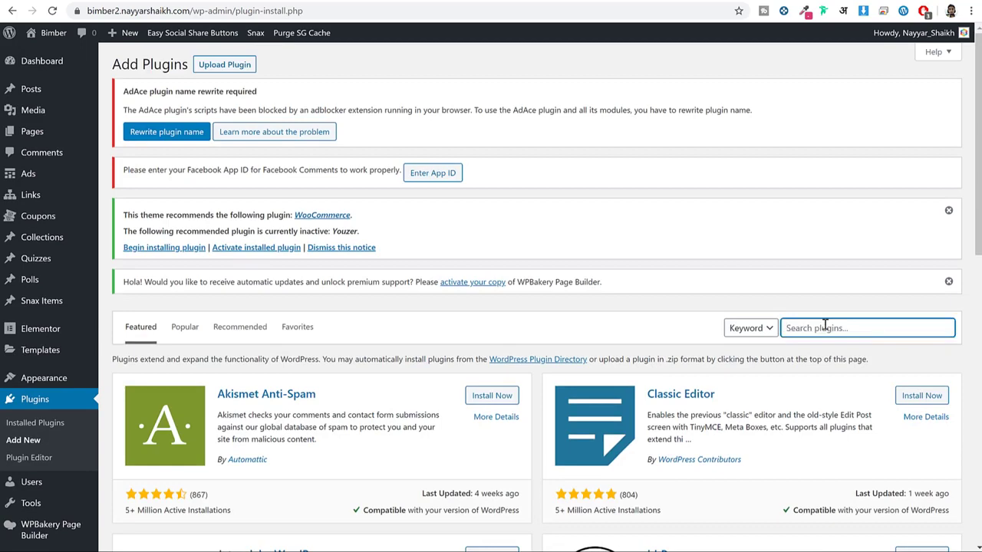
{"action": "type", "text": "buddypress"}
{"action": "scroll", "coordinate": [517, 340], "scroll_direction": "down", "scroll_amount": 2}
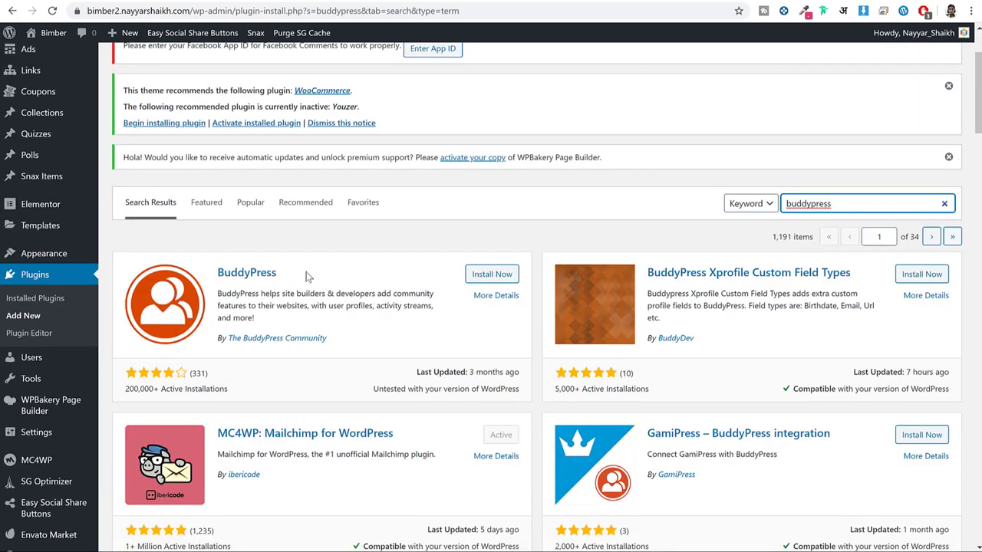
{"action": "left_click", "coordinate": [480, 276]}
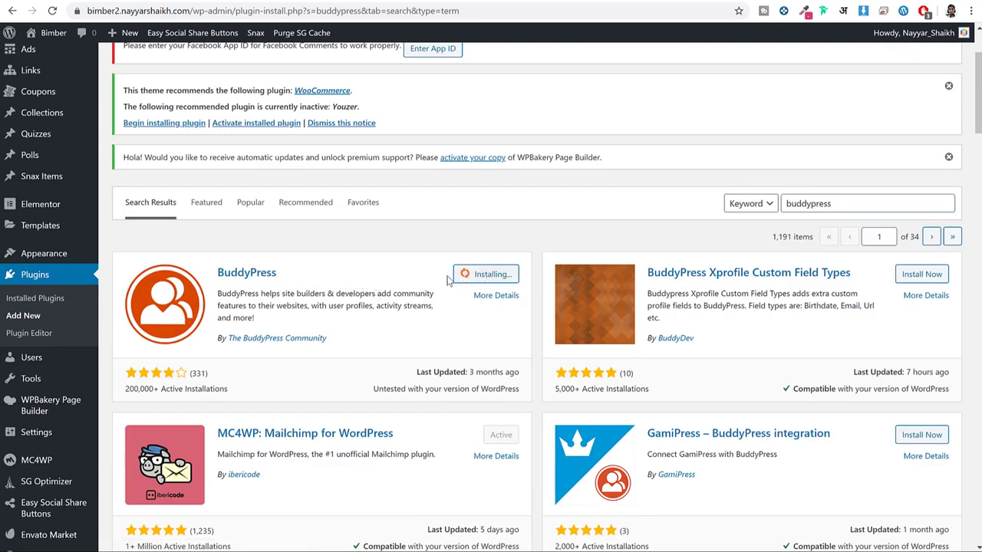
{"action": "left_click", "coordinate": [480, 276]}
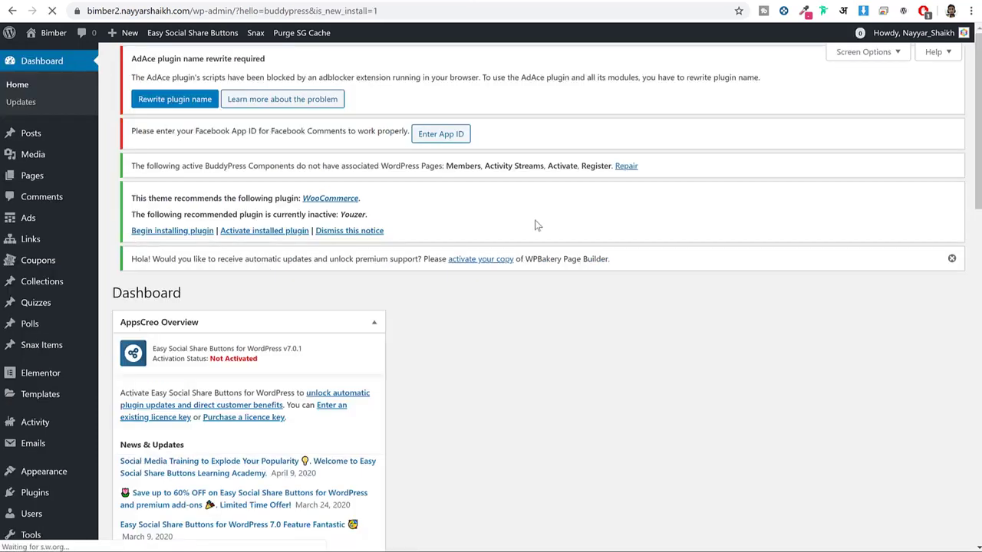
Step: Close the BuddyPress welcome overview, return to the 20-plugin list, and activate Youzer
{"action": "scroll", "coordinate": [592, 239], "scroll_direction": "down", "scroll_amount": 3}
{"action": "scroll", "coordinate": [595, 245], "scroll_direction": "up", "scroll_amount": 3}
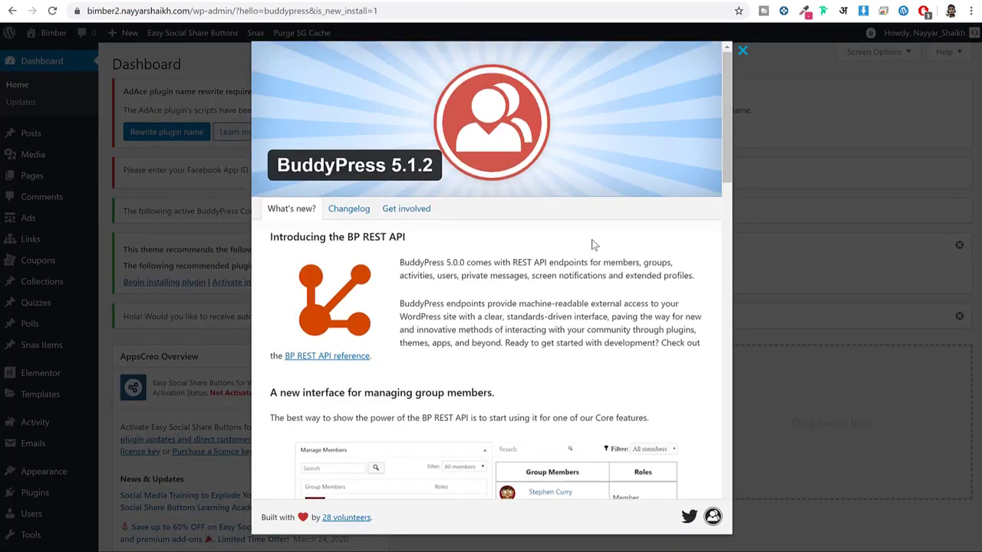
{"action": "left_click", "coordinate": [742, 50]}
{"action": "scroll", "coordinate": [189, 250], "scroll_direction": "down", "scroll_amount": 3}
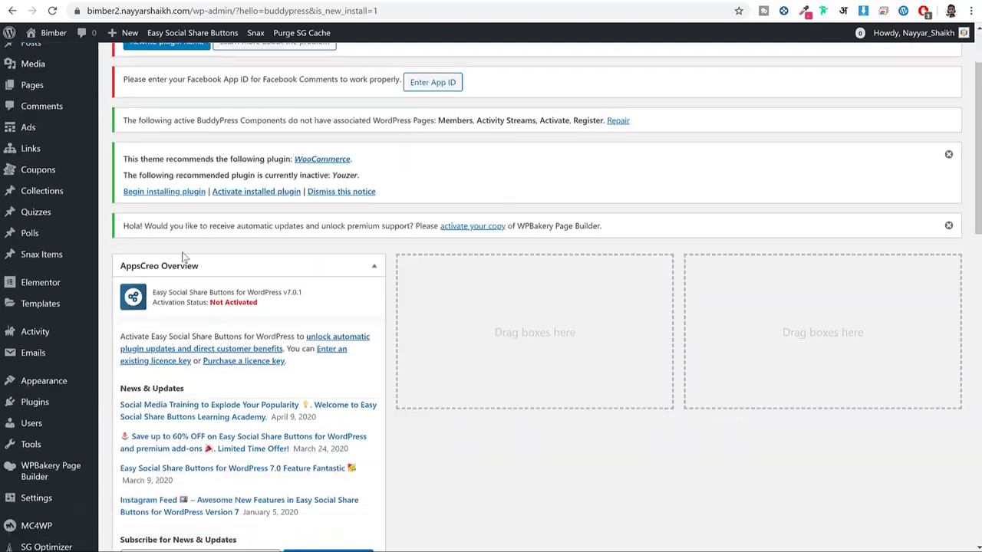
{"action": "left_click", "coordinate": [63, 327]}
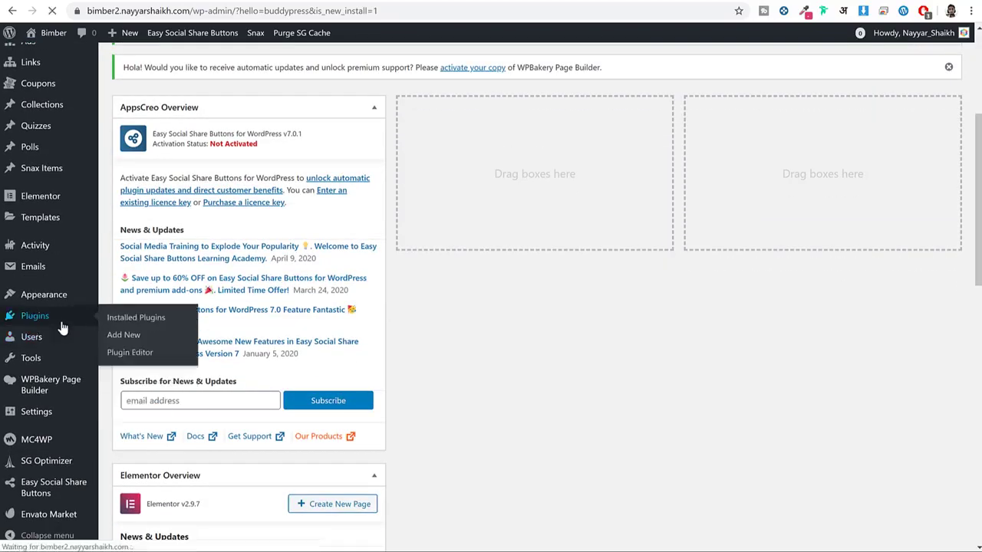
{"action": "scroll", "coordinate": [440, 276], "scroll_direction": "down", "scroll_amount": 10}
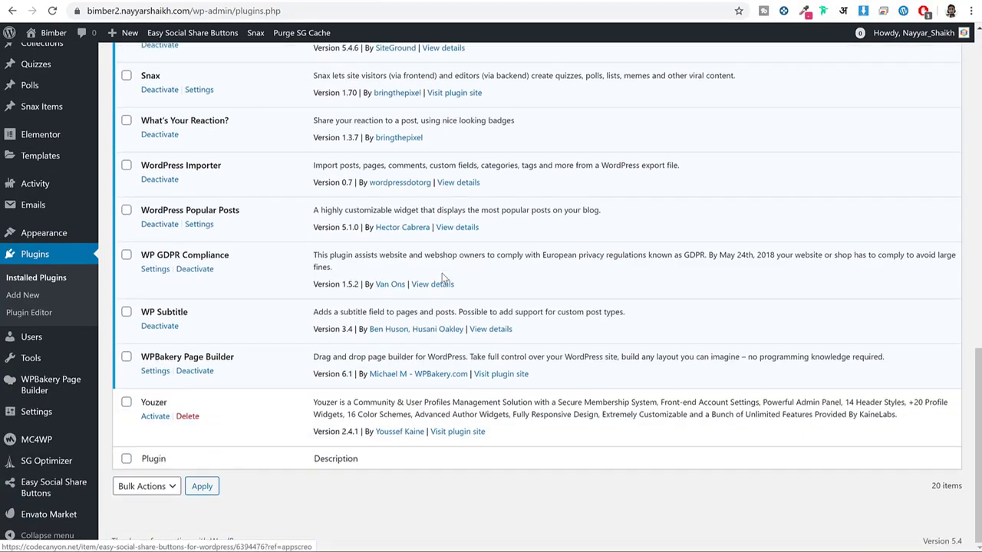
{"action": "left_click", "coordinate": [155, 417]}
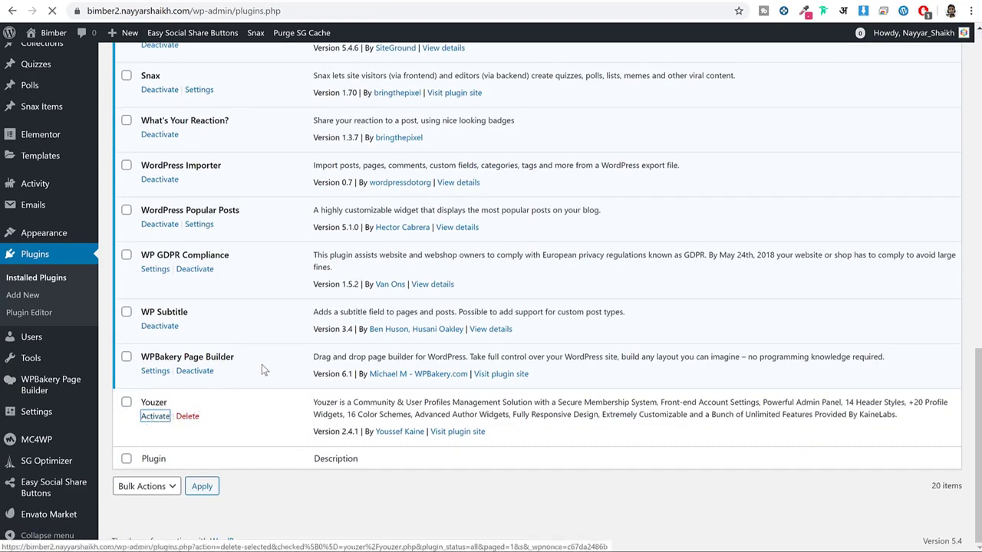
Step: Review the new Youzer patch notices and AdAce warning, then bring up the ad blocker's options
{"action": "scroll", "coordinate": [587, 293], "scroll_direction": "down", "scroll_amount": 5}
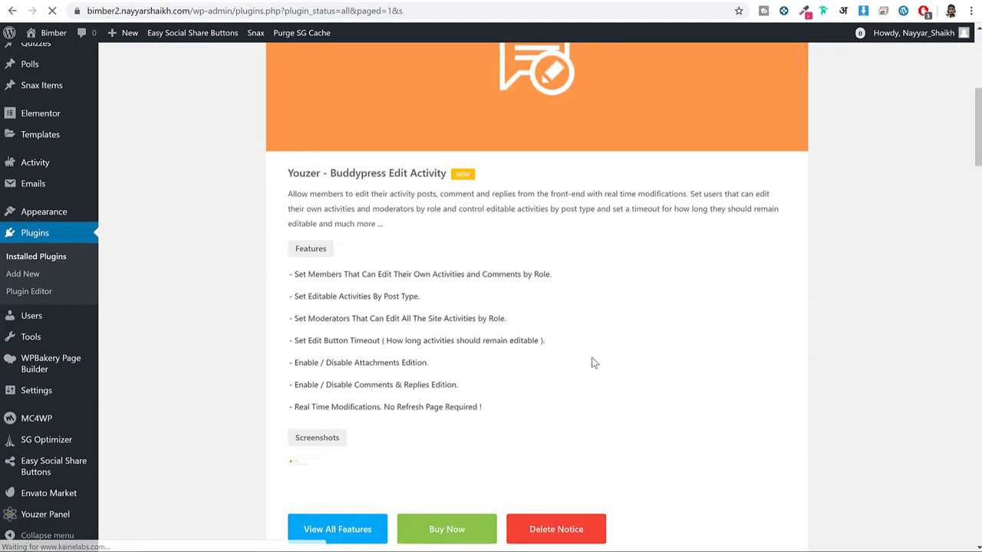
{"action": "scroll", "coordinate": [592, 361], "scroll_direction": "up", "scroll_amount": 4}
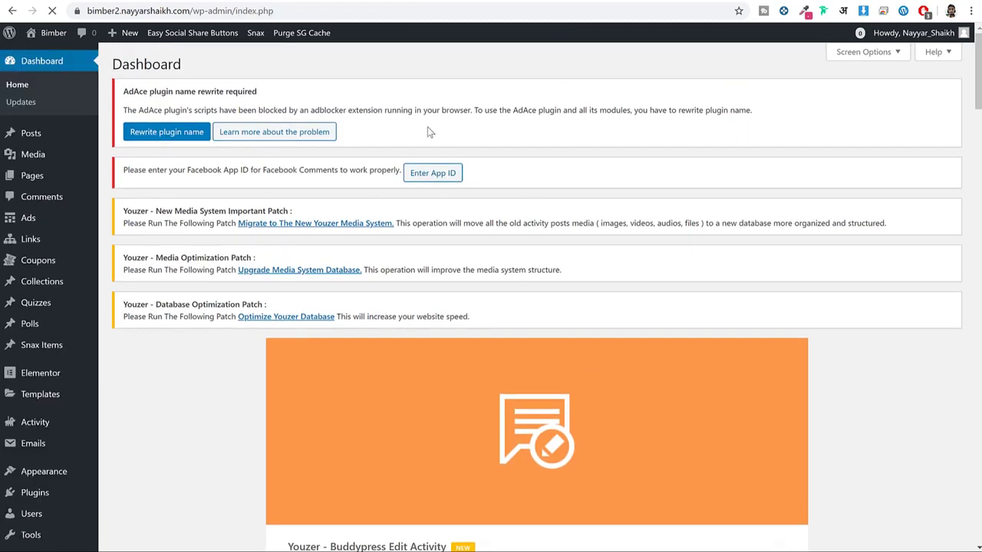
{"action": "left_click", "coordinate": [923, 11]}
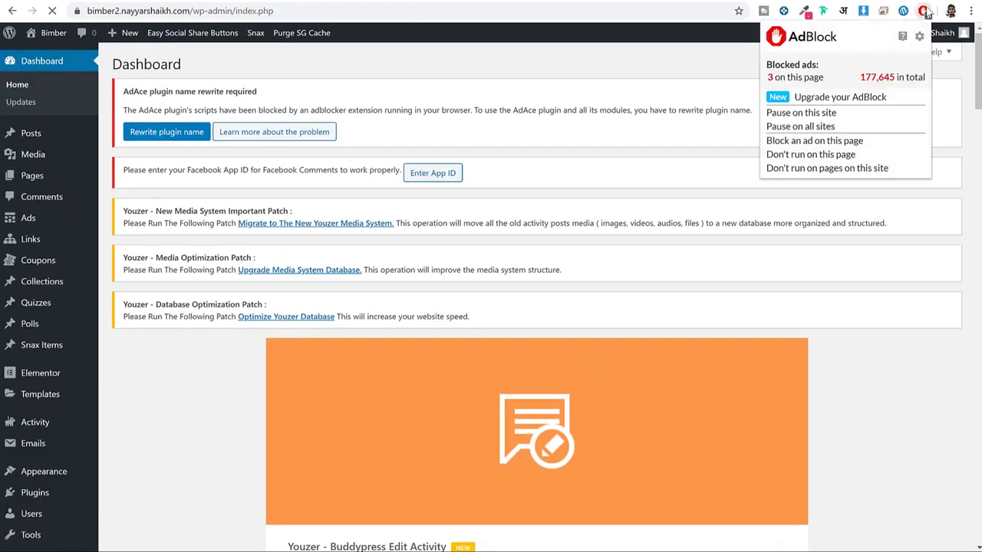
Step: Set the ad blocker to not run on the WordPress dashboard page
{"action": "left_click", "coordinate": [823, 156]}
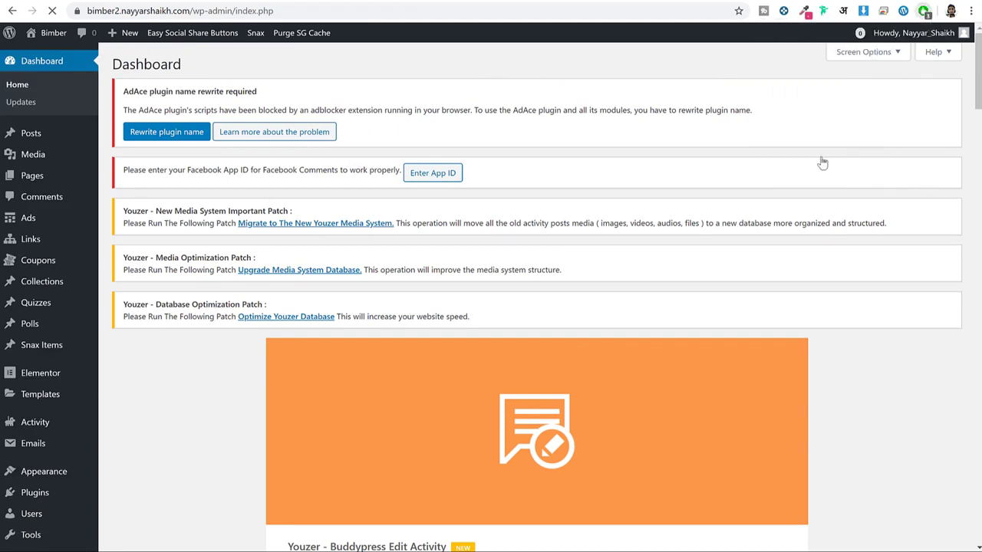
{"action": "left_click", "coordinate": [923, 10]}
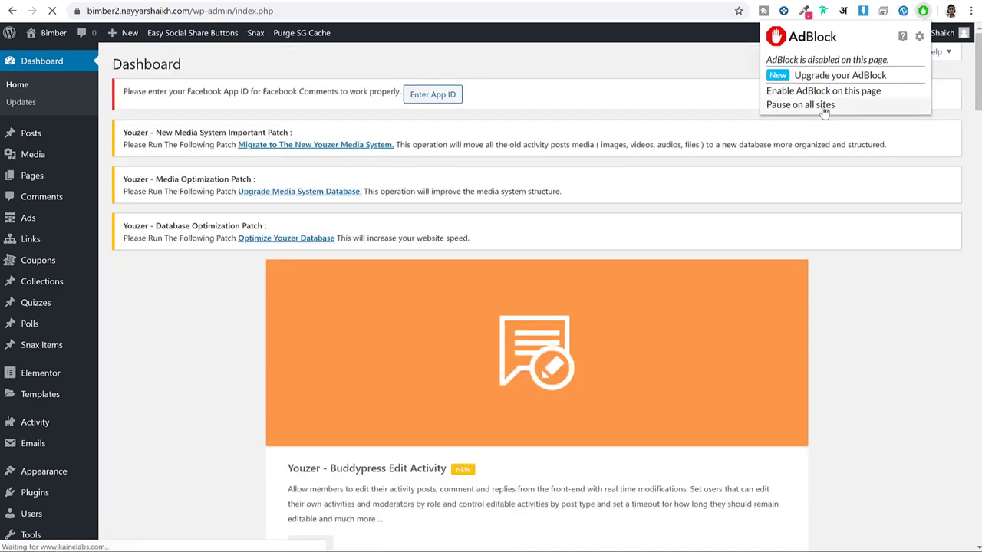
{"action": "left_click", "coordinate": [860, 192]}
{"action": "scroll", "coordinate": [536, 338], "scroll_direction": "down", "scroll_amount": 3}
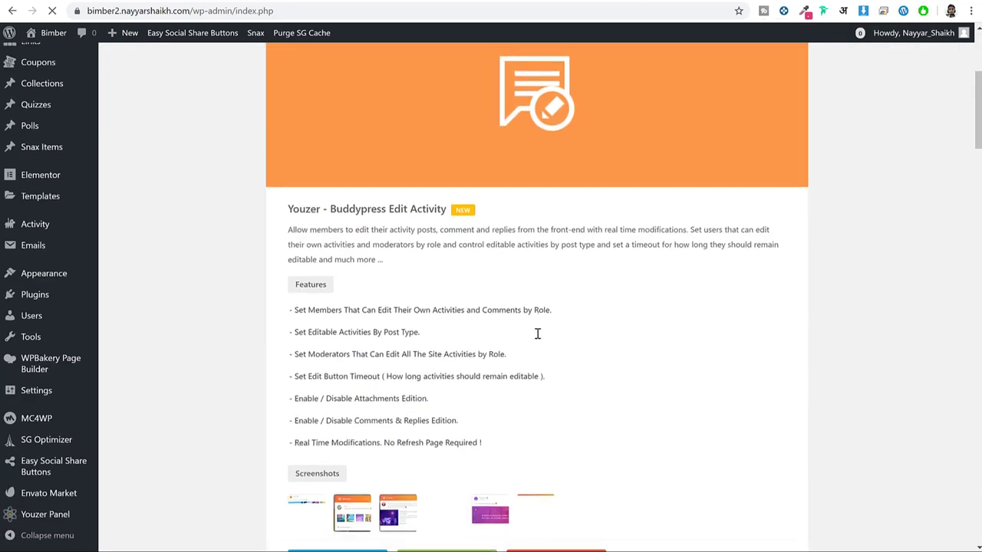
{"action": "scroll", "coordinate": [539, 445], "scroll_direction": "up", "scroll_amount": 4}
Step: Run the Youzer database optimization and media system upgrade patches from the dashboard notices
{"action": "left_click", "coordinate": [303, 239]}
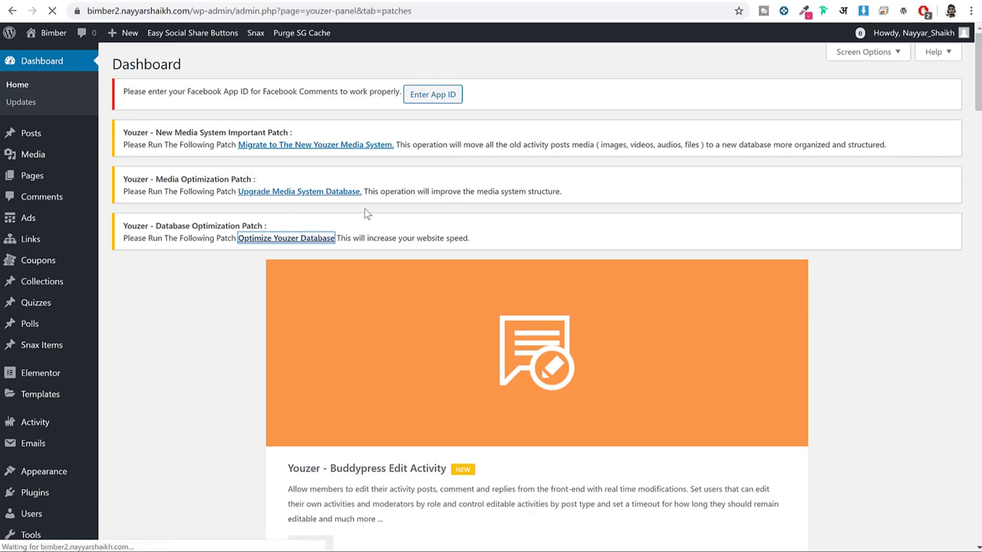
{"action": "scroll", "coordinate": [406, 238], "scroll_direction": "down", "scroll_amount": 3}
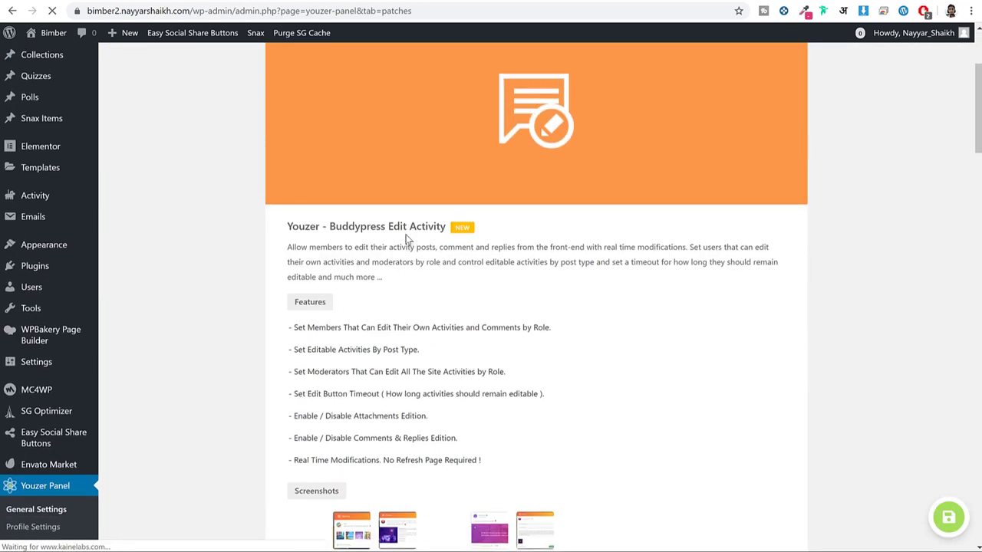
{"action": "scroll", "coordinate": [339, 184], "scroll_direction": "up", "scroll_amount": 3}
{"action": "left_click", "coordinate": [324, 152]}
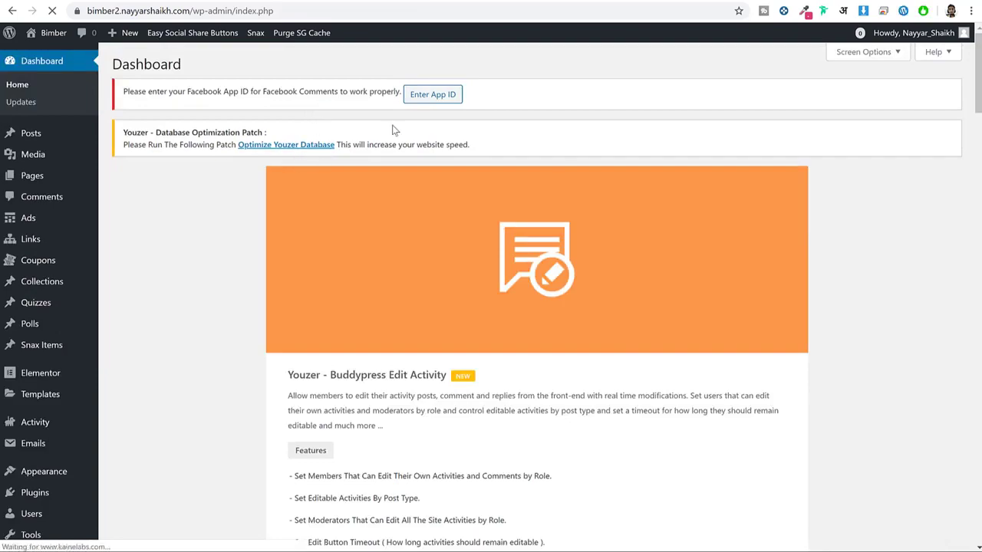
Step: Hide the Elementor Overview, Snax Overview, Trending now and WordPress Events and News dashboard boxes
{"action": "scroll", "coordinate": [726, 257], "scroll_direction": "down", "scroll_amount": 20}
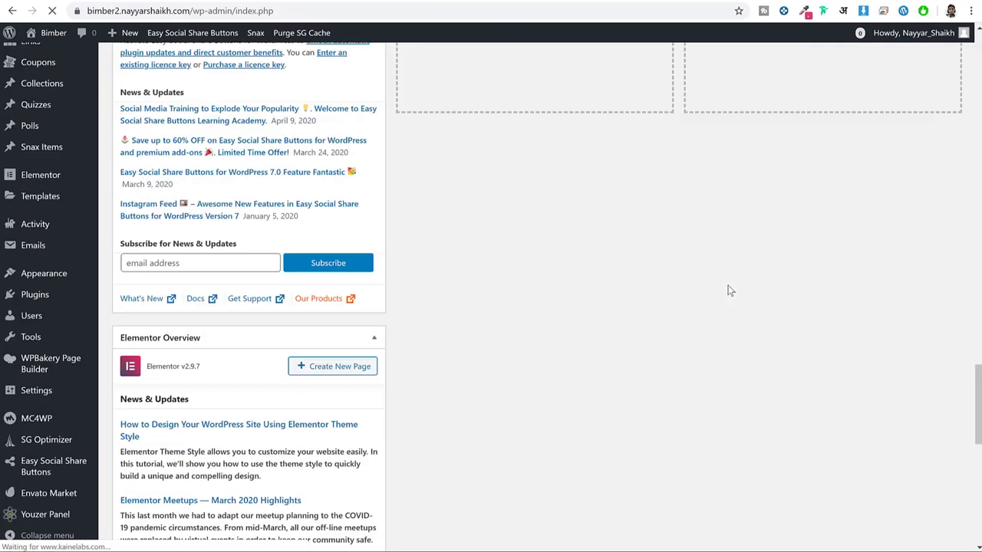
{"action": "scroll", "coordinate": [738, 321], "scroll_direction": "up", "scroll_amount": 20}
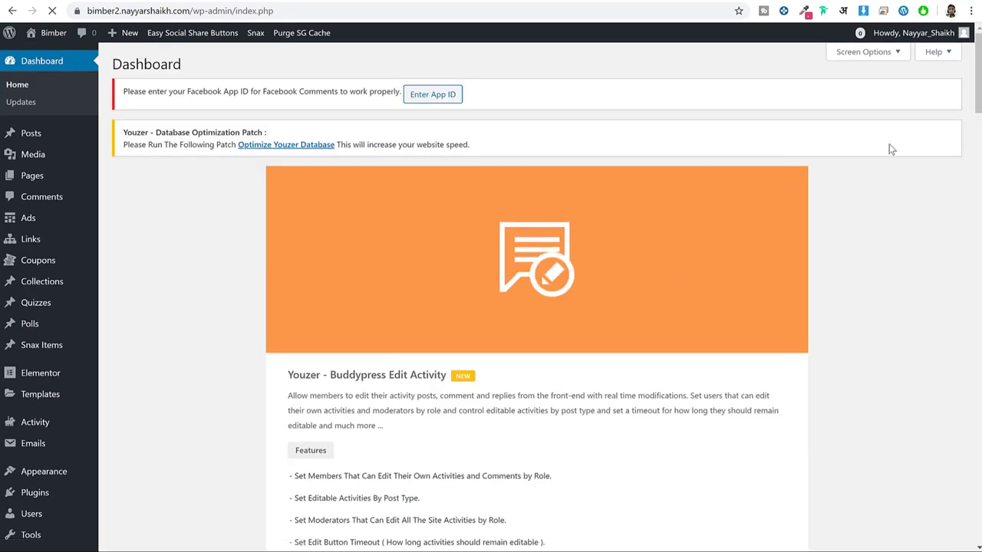
{"action": "left_click", "coordinate": [885, 56]}
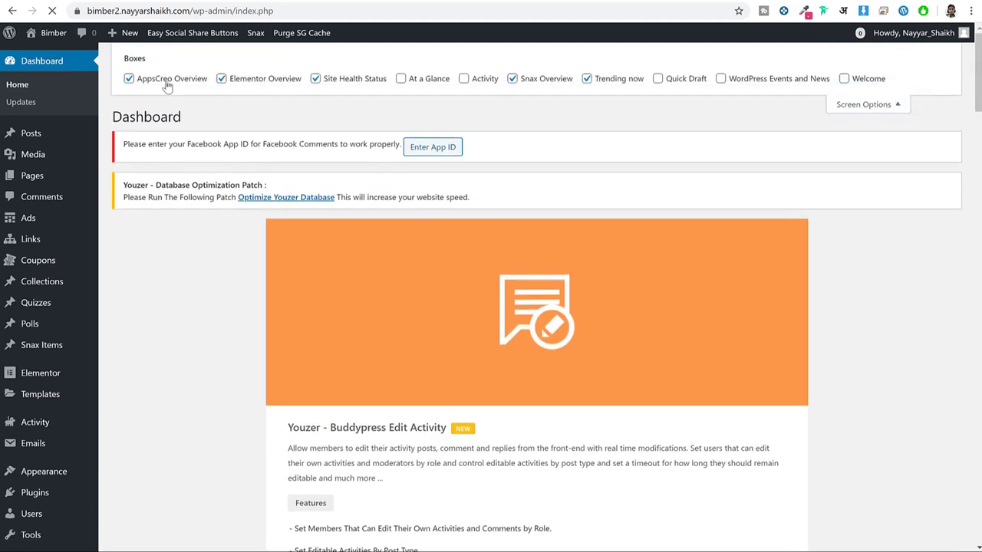
{"action": "left_click", "coordinate": [253, 82]}
{"action": "left_click", "coordinate": [510, 80]}
{"action": "left_click", "coordinate": [619, 80]}
{"action": "left_click", "coordinate": [757, 80]}
{"action": "left_click", "coordinate": [839, 103]}
Step: Delete the Youzer Edit Activity, Profile Completeness and Moderation promotions, and dismiss the WooCommerce notice
{"action": "scroll", "coordinate": [853, 182], "scroll_direction": "down", "scroll_amount": 6}
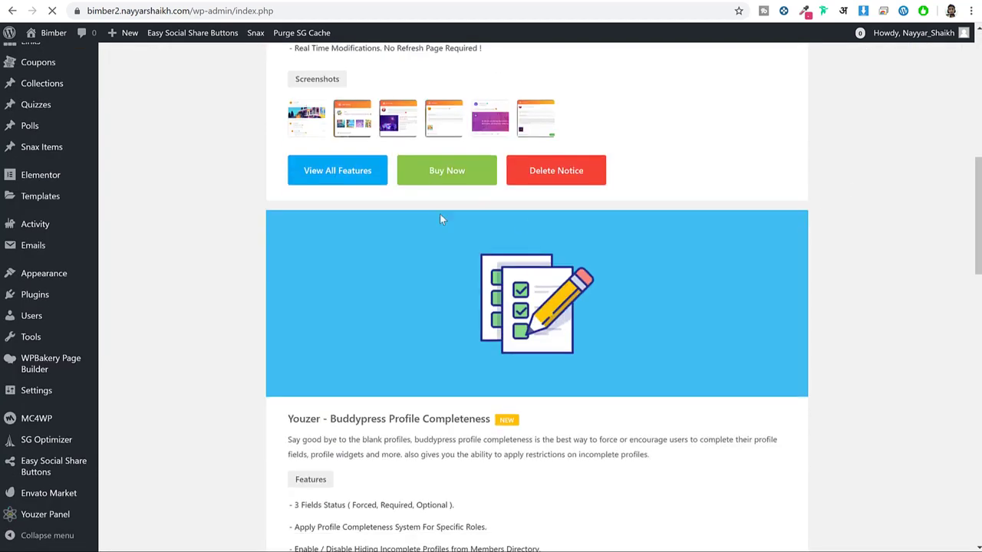
{"action": "left_click", "coordinate": [576, 176]}
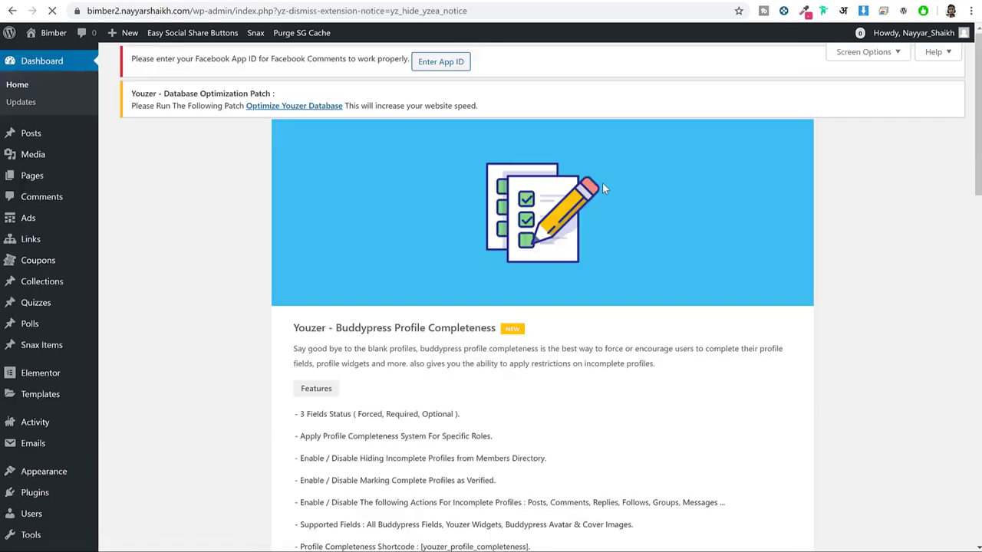
{"action": "scroll", "coordinate": [614, 192], "scroll_direction": "down", "scroll_amount": 6}
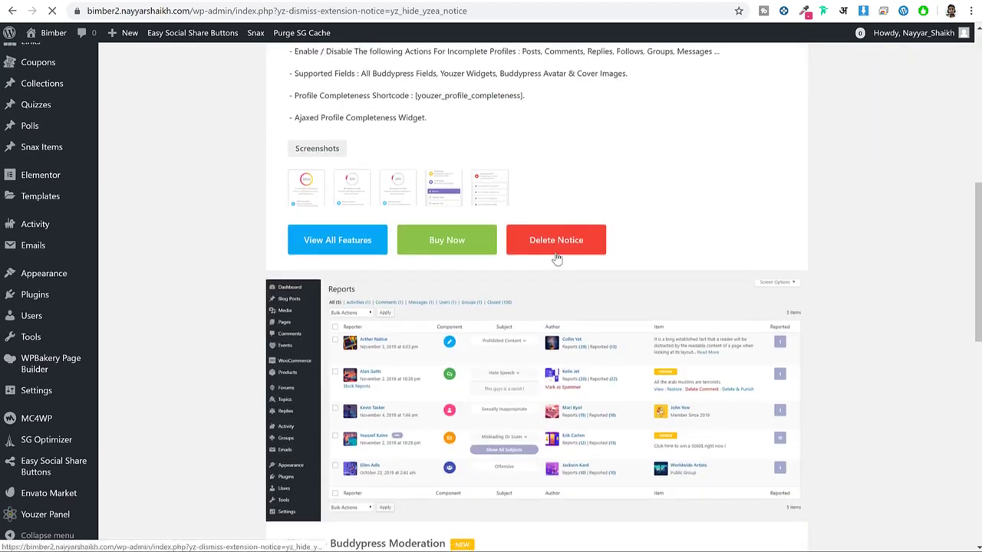
{"action": "left_click", "coordinate": [573, 253]}
{"action": "scroll", "coordinate": [567, 253], "scroll_direction": "down", "scroll_amount": 6}
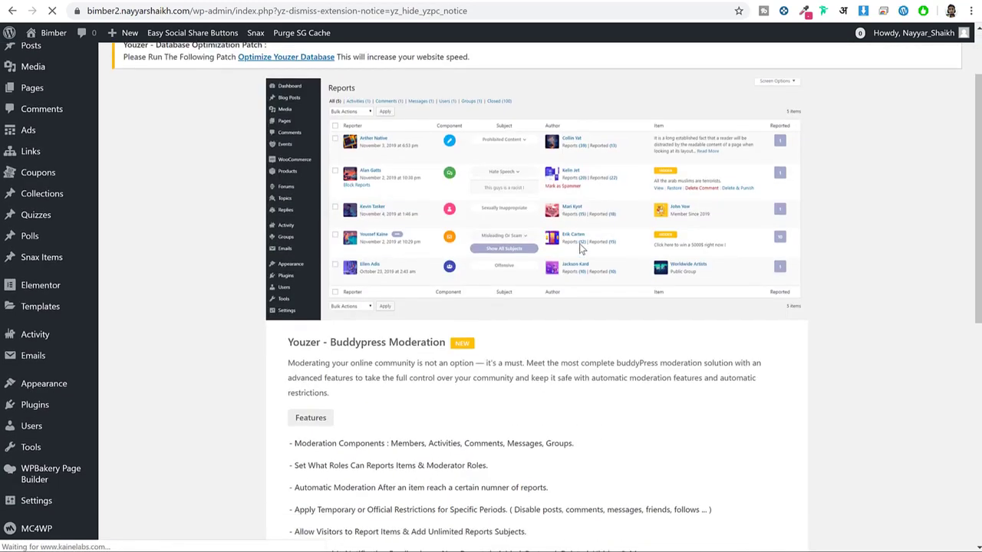
{"action": "left_click", "coordinate": [551, 311]}
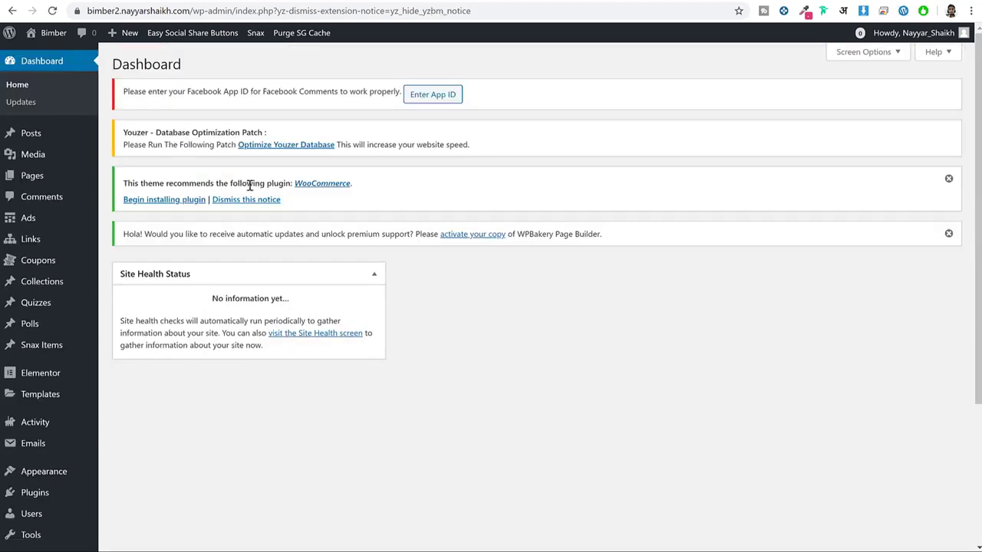
{"action": "left_click_drag", "start_coordinate": [287, 178], "coordinate": [289, 180]}
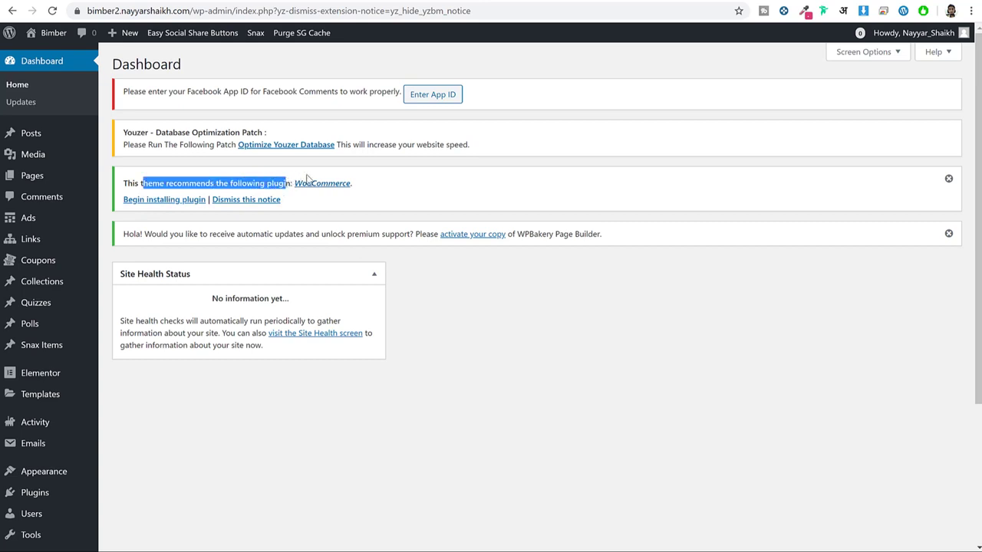
{"action": "left_click", "coordinate": [268, 201]}
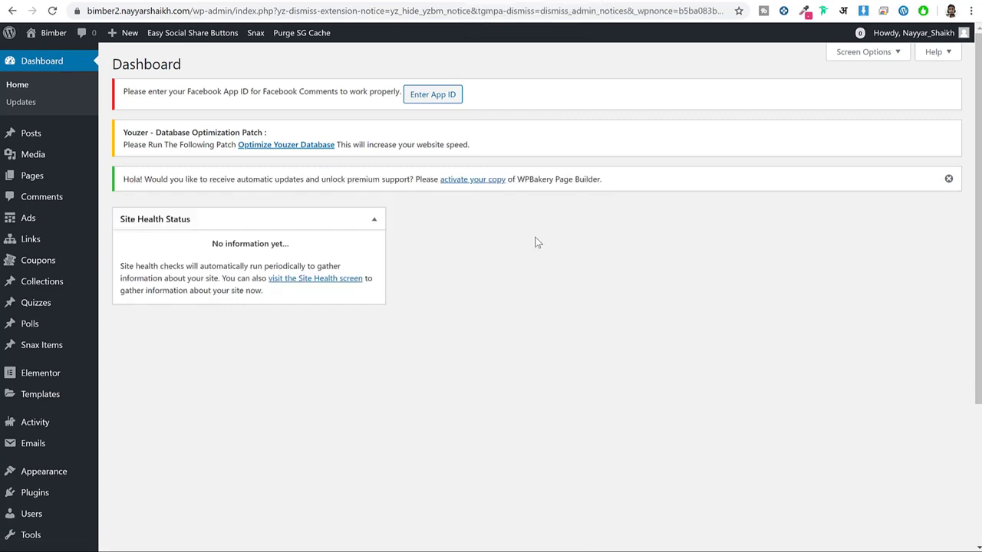
Step: Reload the new site's front page and compare it against the Bimber demo tab
{"action": "left_click", "coordinate": [535, 0]}
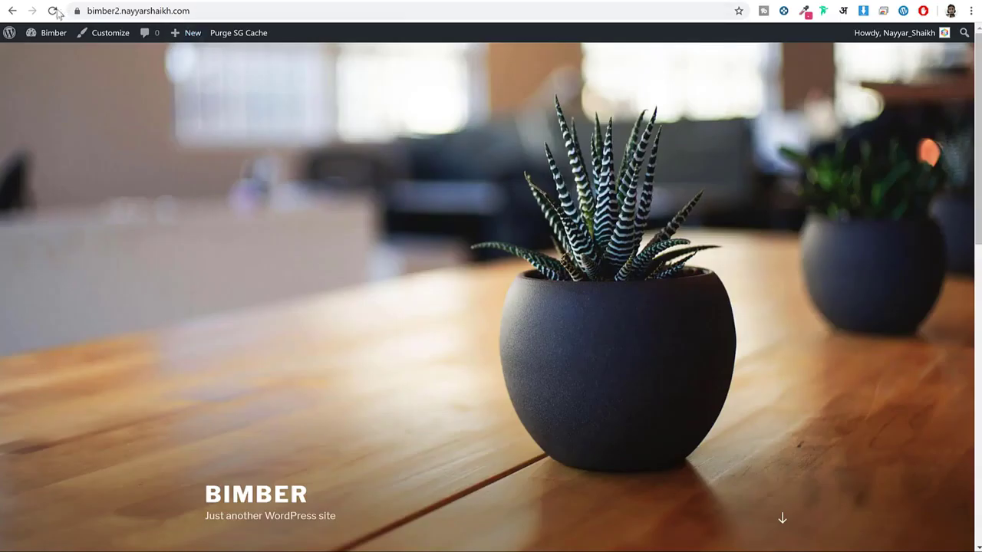
{"action": "left_click", "coordinate": [52, 11]}
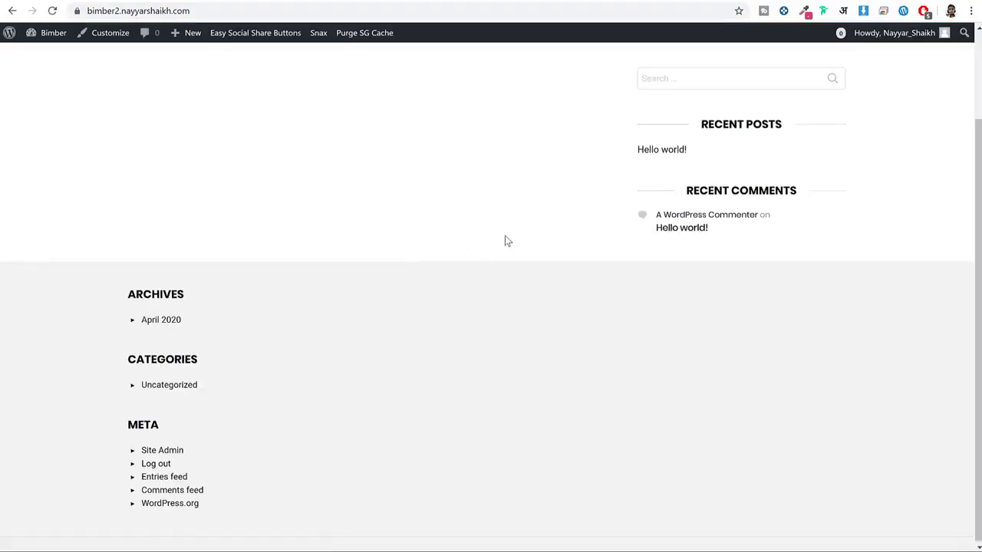
{"action": "scroll", "coordinate": [505, 241], "scroll_direction": "up", "scroll_amount": 2}
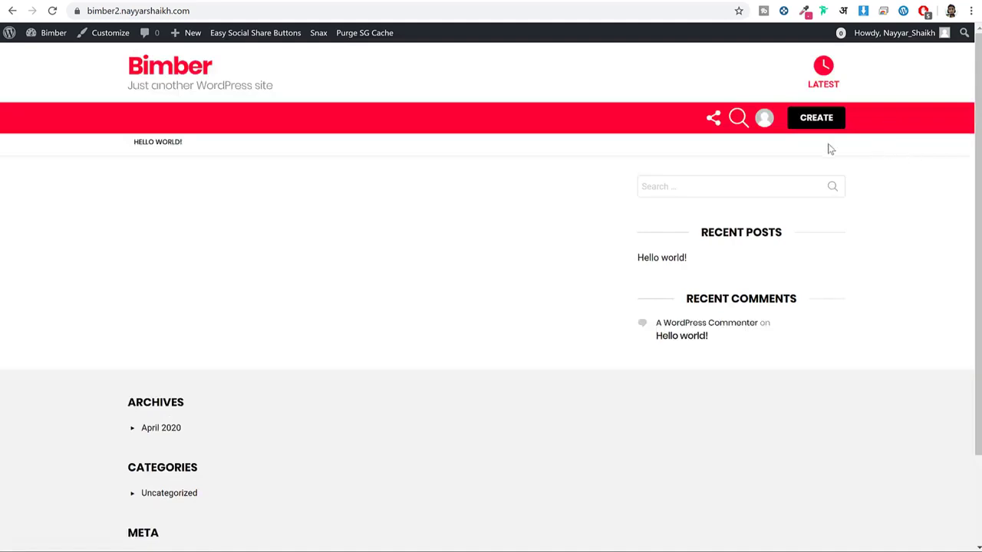
{"action": "left_click", "coordinate": [172, 1]}
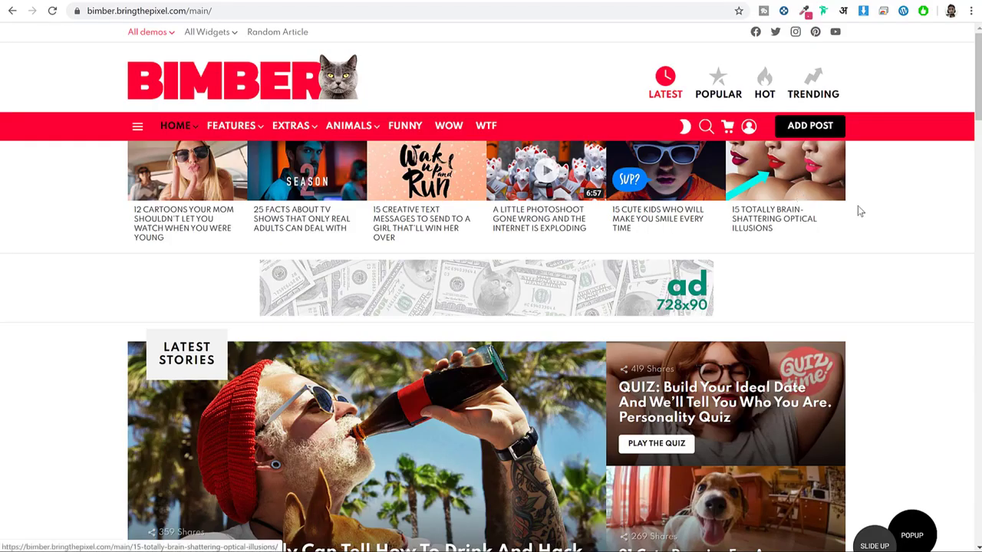
{"action": "left_click", "coordinate": [547, 1]}
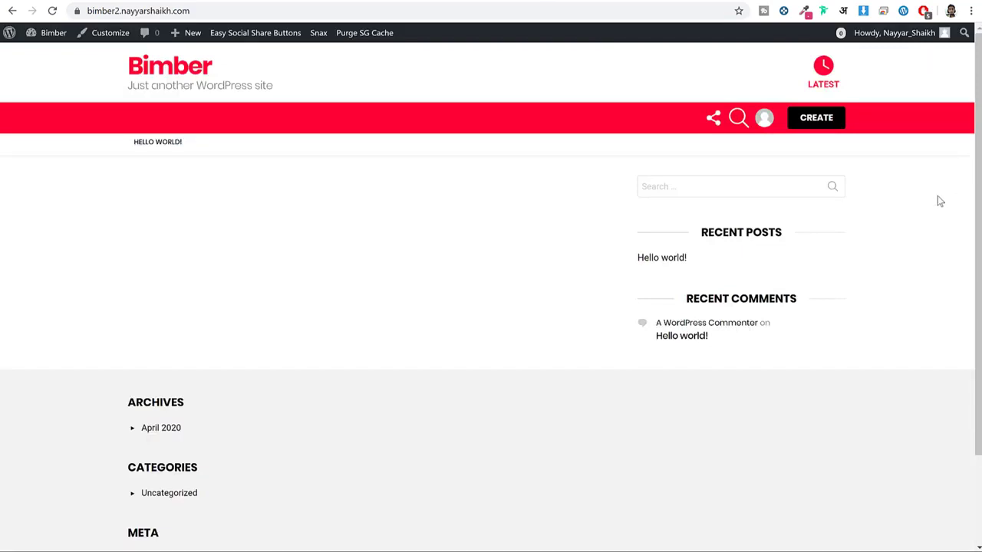
Step: Scroll through the Bimber demo homepage to compare its layout
{"action": "left_click", "coordinate": [383, 1]}
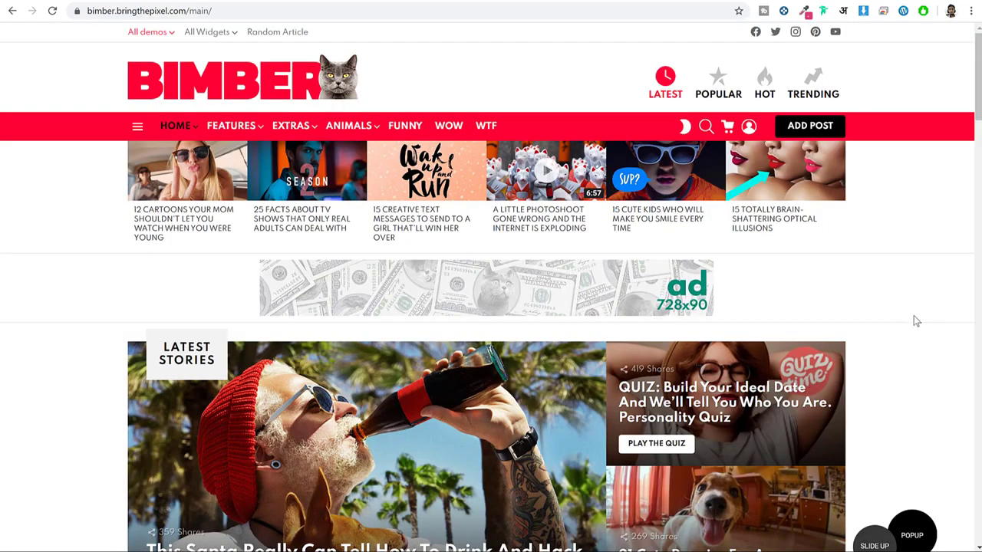
{"action": "scroll", "coordinate": [913, 315], "scroll_direction": "down", "scroll_amount": 3}
{"action": "scroll", "coordinate": [914, 300], "scroll_direction": "down", "scroll_amount": 2}
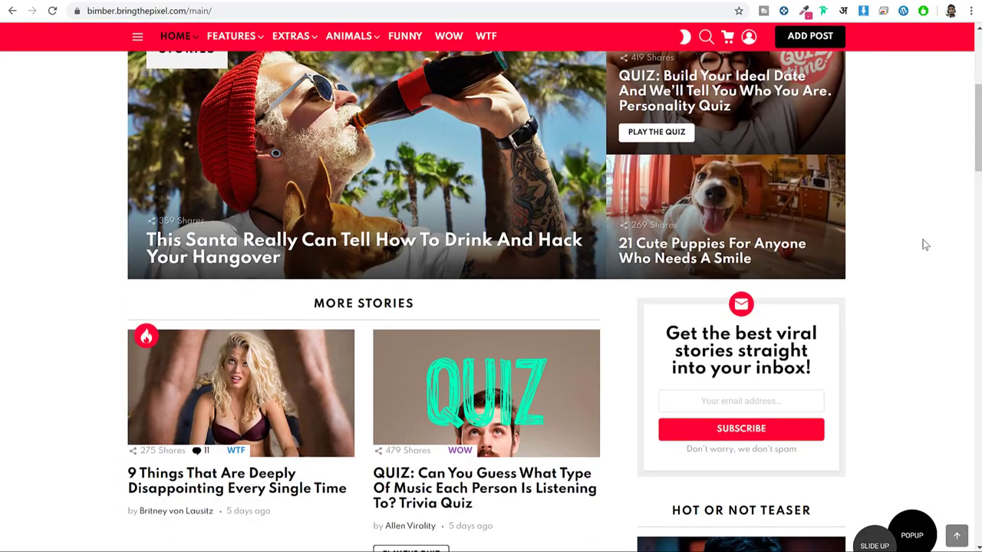
{"action": "scroll", "coordinate": [943, 263], "scroll_direction": "down", "scroll_amount": 10}
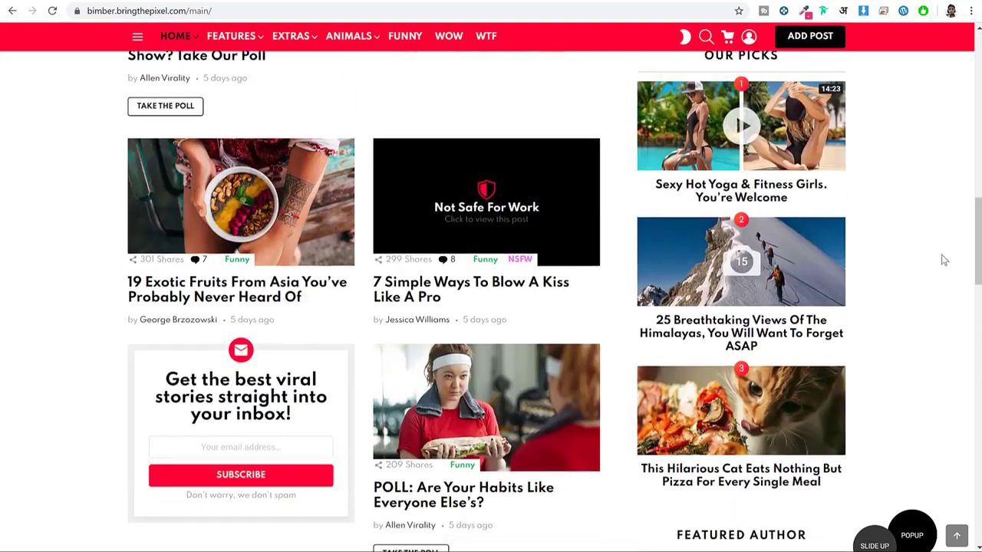
{"action": "scroll", "coordinate": [945, 261], "scroll_direction": "up", "scroll_amount": 4}
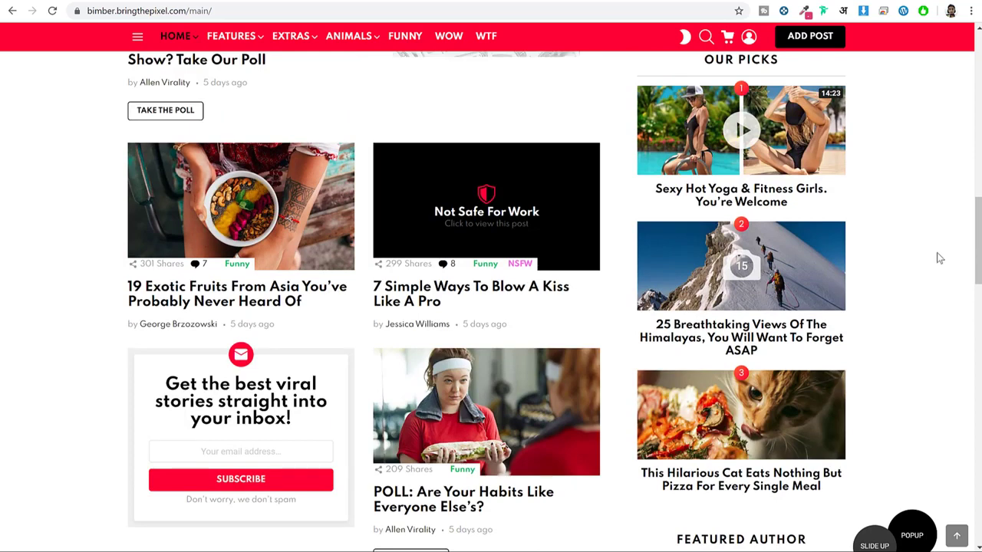
{"action": "scroll", "coordinate": [928, 254], "scroll_direction": "up", "scroll_amount": 3}
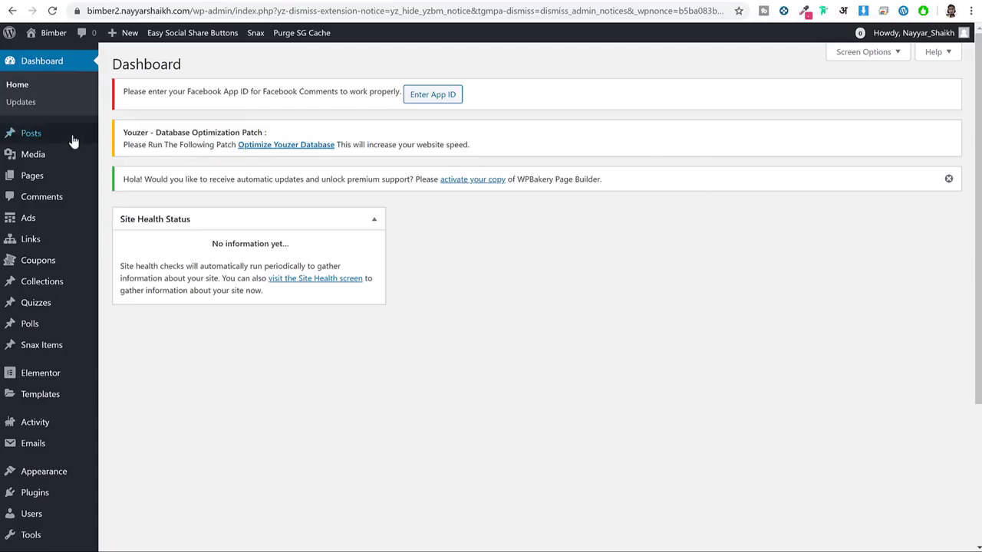
Step: Move the default 'Hello world!' post to the Trash from All Posts
{"action": "mouse_move", "coordinate": [56, 144]}
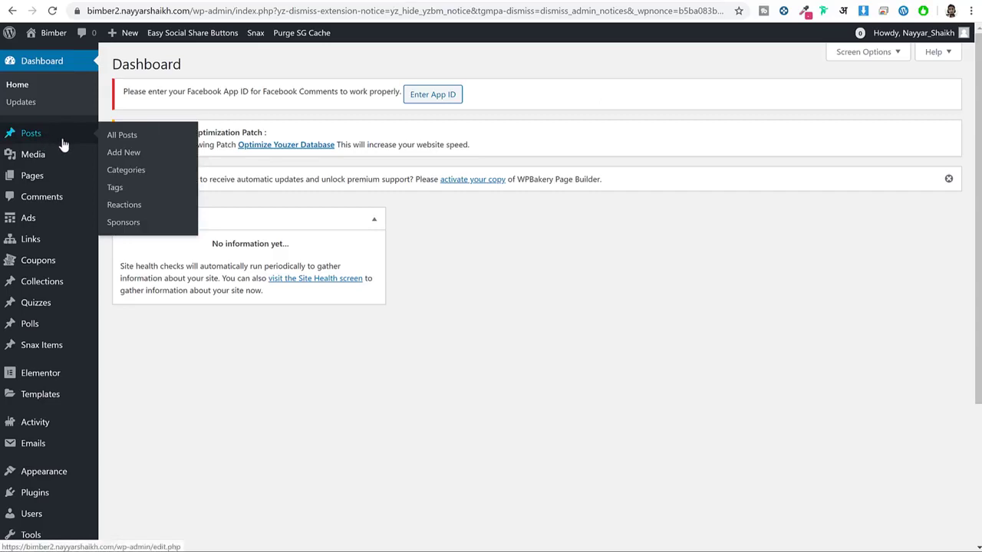
{"action": "left_click", "coordinate": [61, 145]}
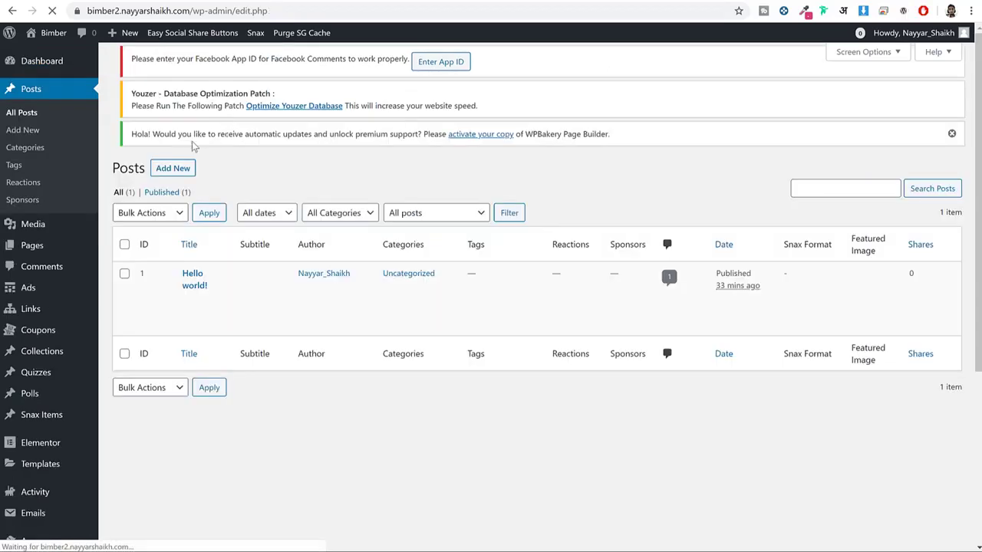
{"action": "mouse_move", "coordinate": [245, 338]}
{"action": "left_click", "coordinate": [191, 347]}
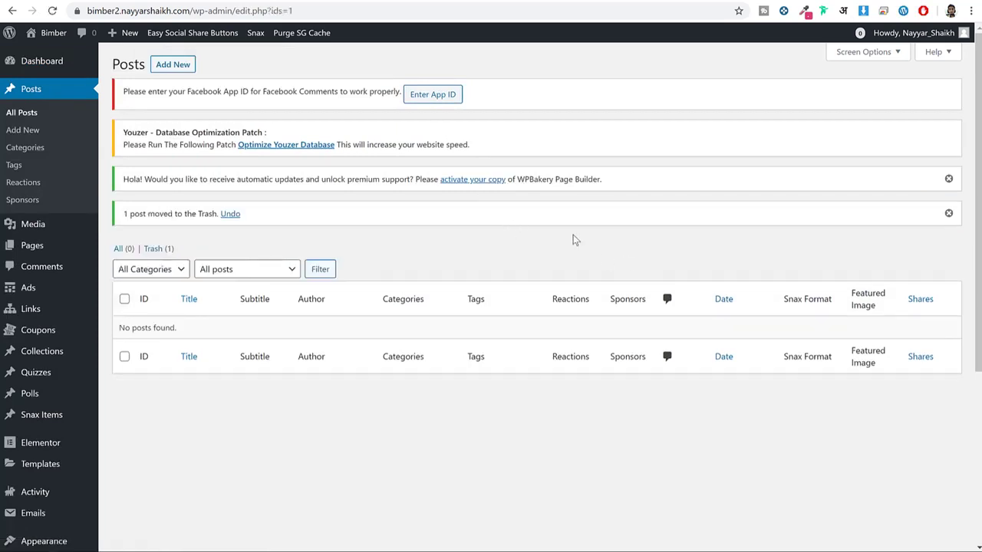
Step: Start a new post and insert a Classic block below the title
{"action": "left_click", "coordinate": [175, 66]}
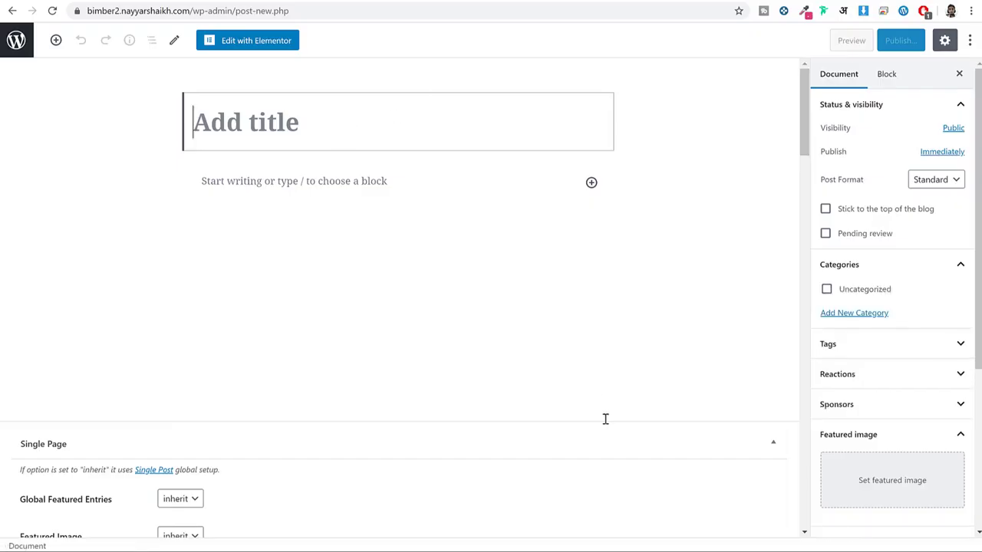
{"action": "scroll", "coordinate": [537, 322], "scroll_direction": "down", "scroll_amount": 3}
{"action": "middle_click", "coordinate": [581, 281]}
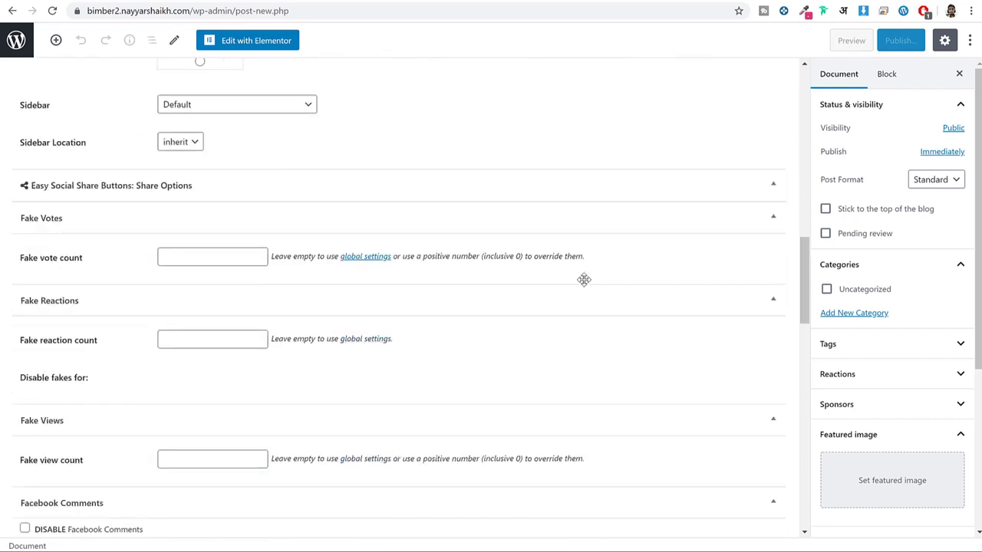
{"action": "scroll", "coordinate": [606, 322], "scroll_direction": "up", "scroll_amount": 10}
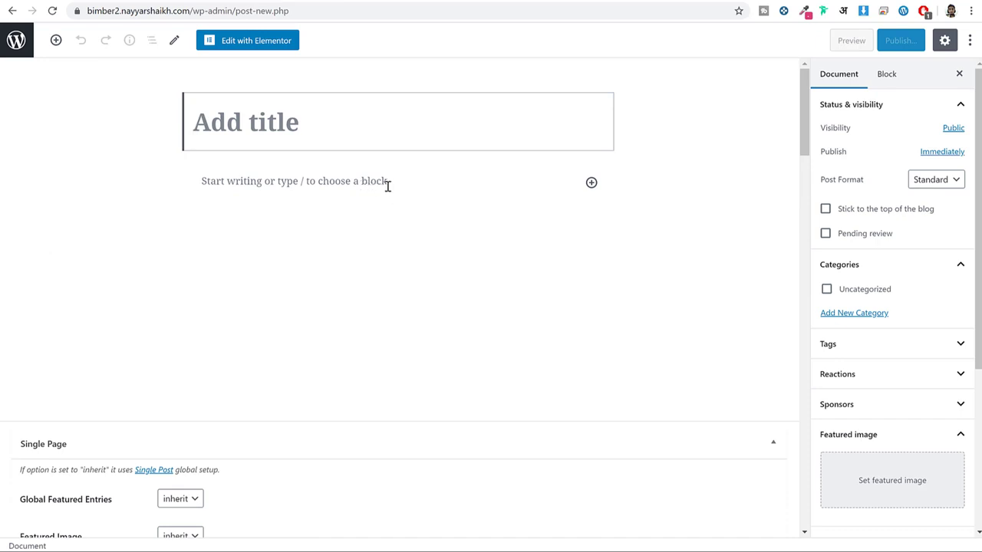
{"action": "left_click", "coordinate": [311, 189]}
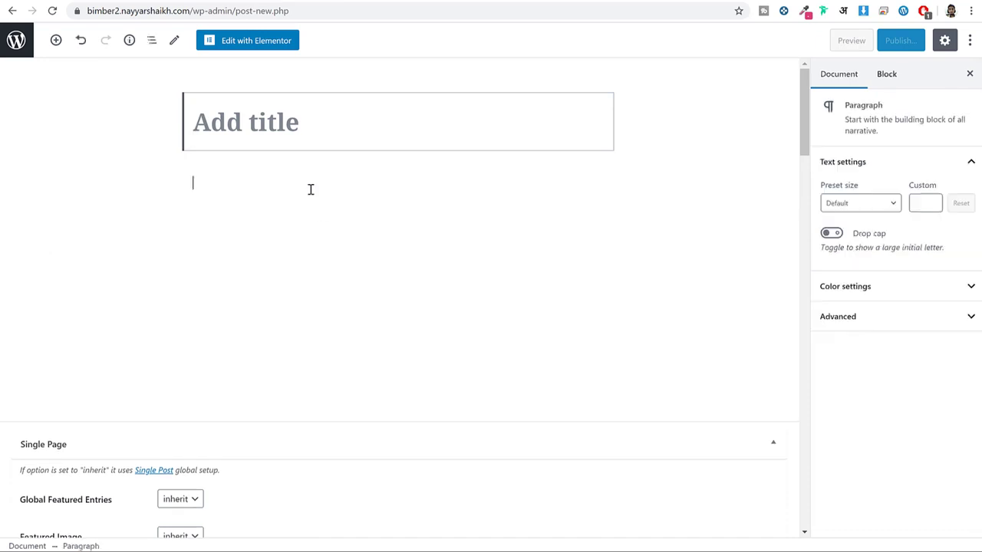
{"action": "left_click", "coordinate": [55, 40]}
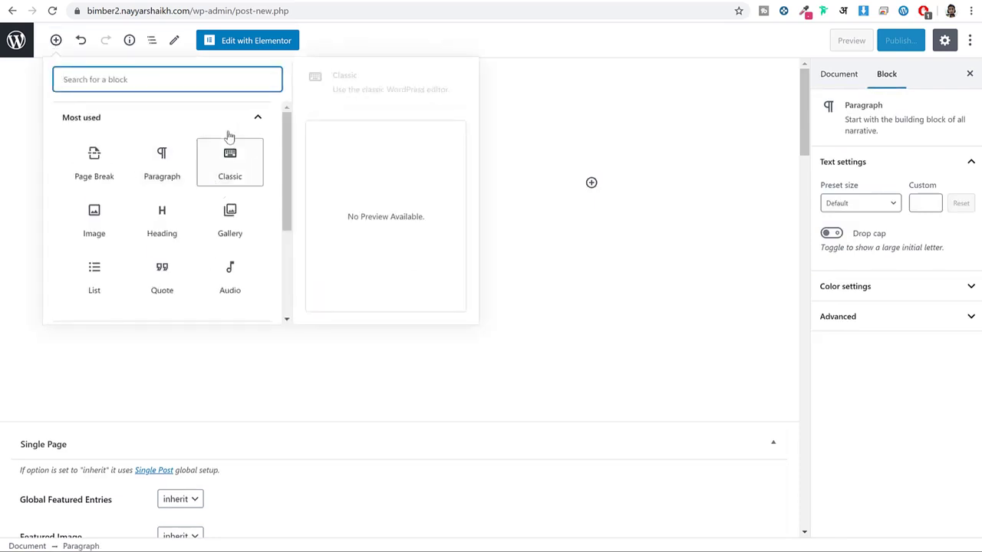
{"action": "left_click", "coordinate": [242, 185]}
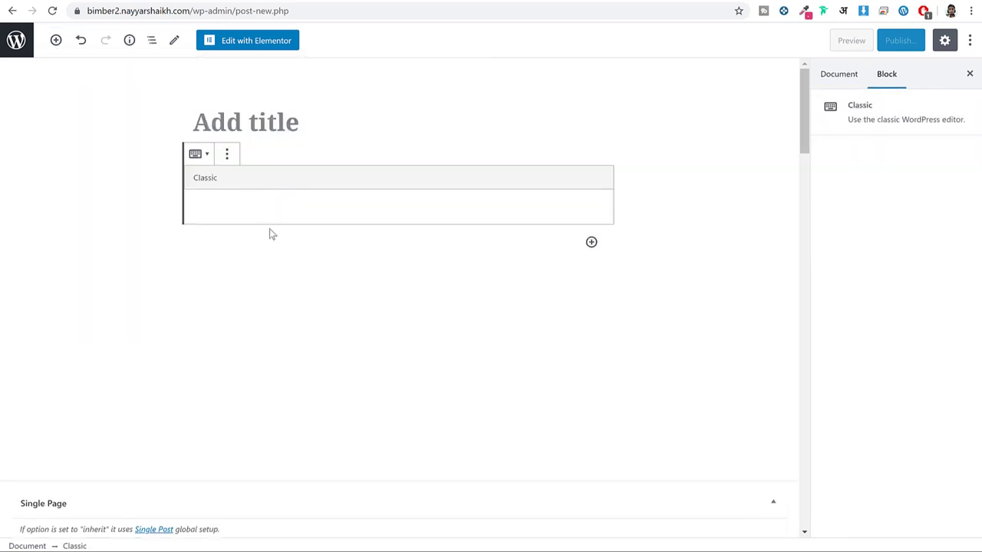
{"action": "left_click", "coordinate": [272, 215]}
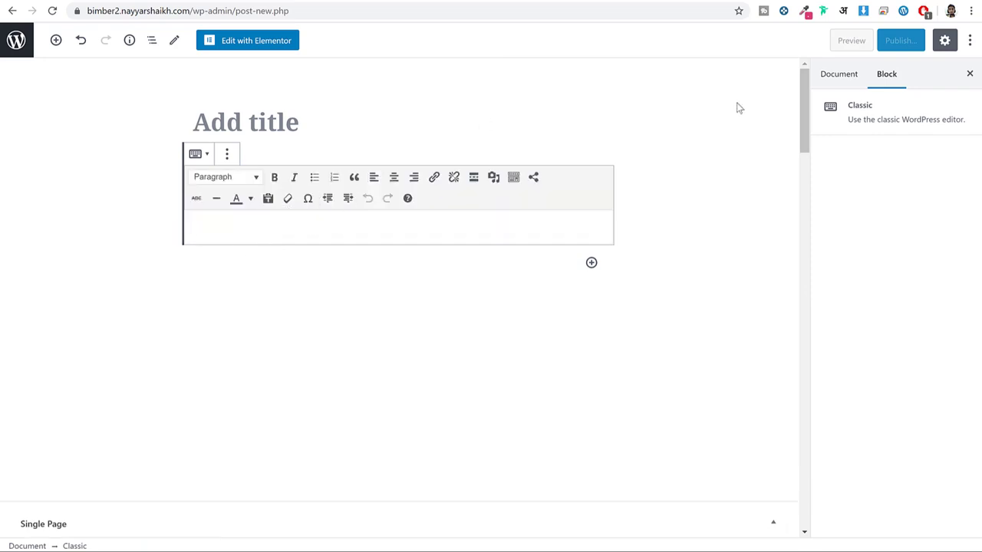
{"action": "left_click", "coordinate": [656, 94]}
Step: Leave the editor without saving, returning to the empty posts list
{"action": "left_click", "coordinate": [18, 40]}
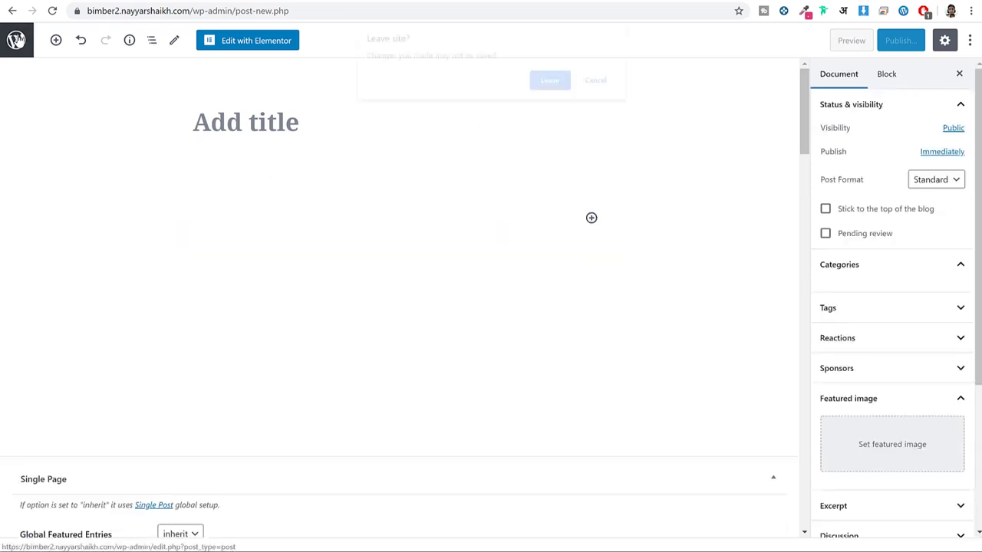
{"action": "left_click", "coordinate": [552, 81]}
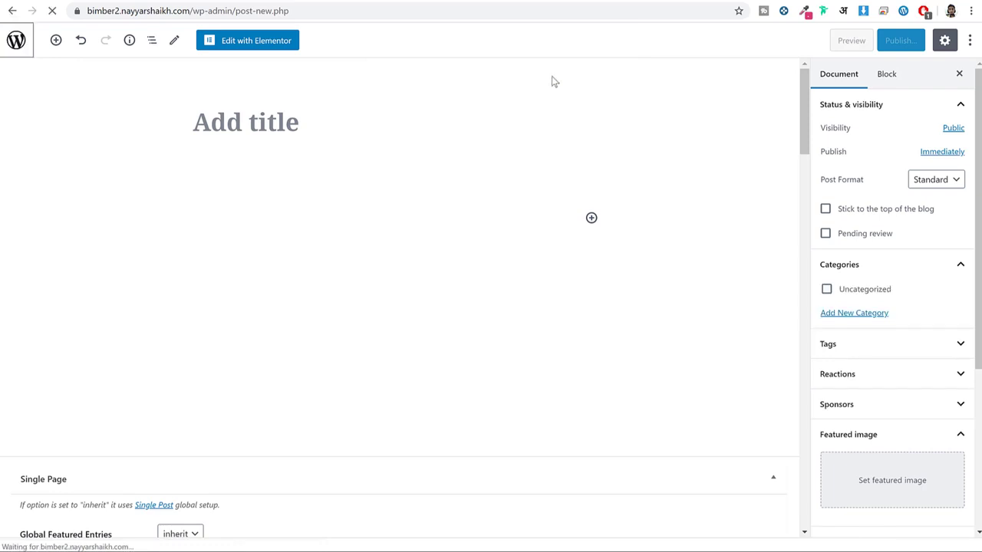
{"action": "scroll", "coordinate": [80, 276], "scroll_direction": "down", "scroll_amount": 2}
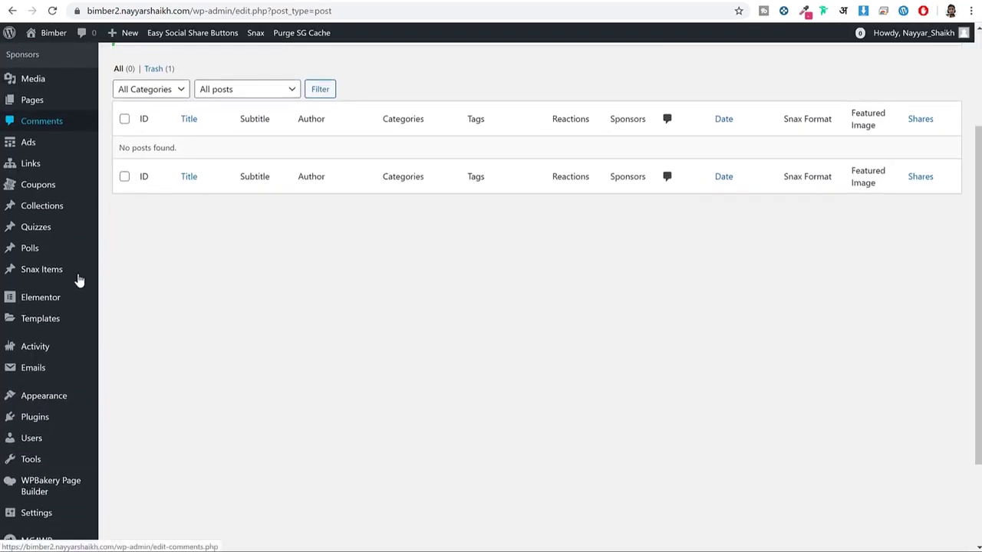
{"action": "scroll", "coordinate": [79, 281], "scroll_direction": "down", "scroll_amount": 2}
Step: Go to Plugins > Add New to browse the plugin directory
{"action": "mouse_move", "coordinate": [66, 317]}
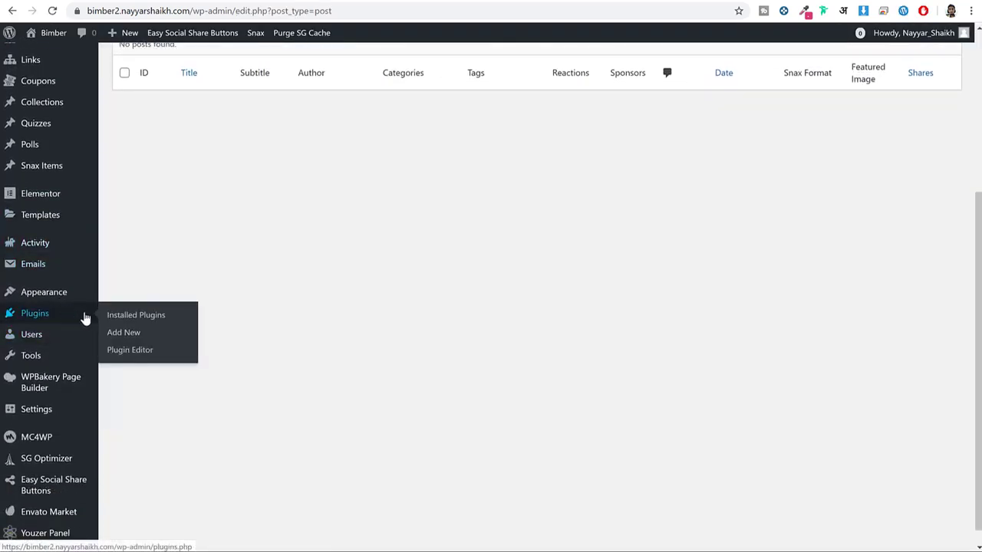
{"action": "left_click", "coordinate": [160, 339]}
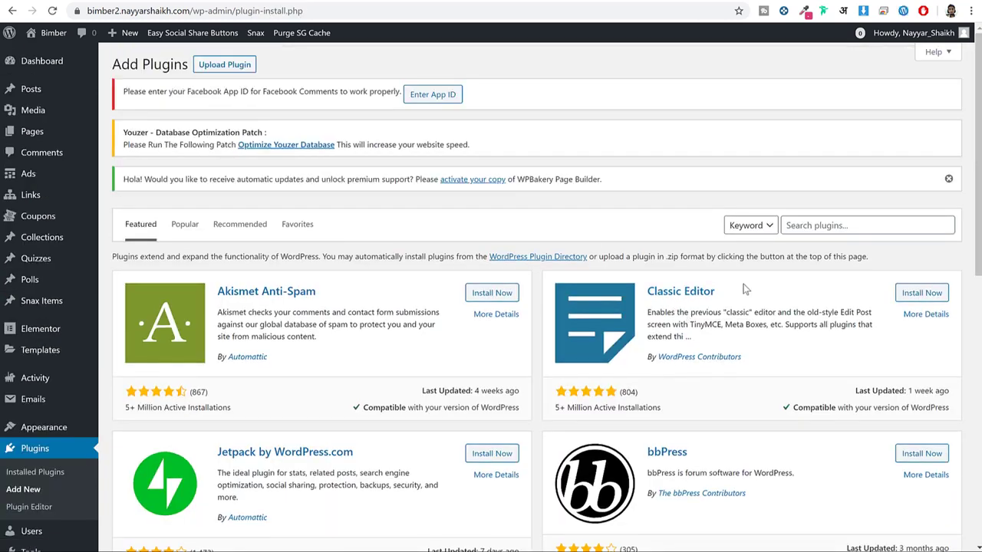
{"action": "left_click_drag", "start_coordinate": [741, 285], "coordinate": [648, 286]}
{"action": "scroll", "coordinate": [725, 323], "scroll_direction": "down", "scroll_amount": 2}
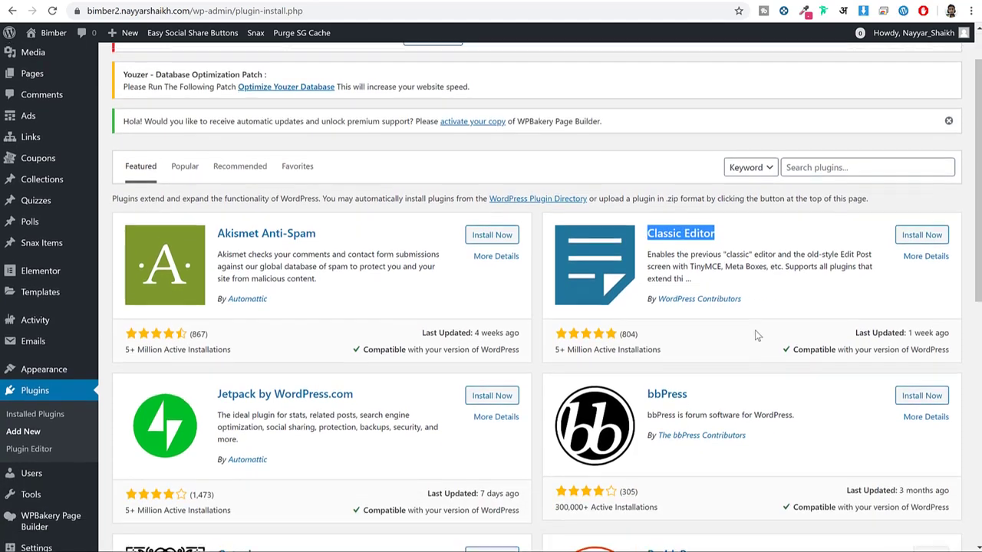
{"action": "scroll", "coordinate": [754, 334], "scroll_direction": "up", "scroll_amount": 2}
Step: Search plugins for 'classic' and review the Classic Editor result's author and installations
{"action": "left_click", "coordinate": [816, 223]}
{"action": "type", "text": "classic"}
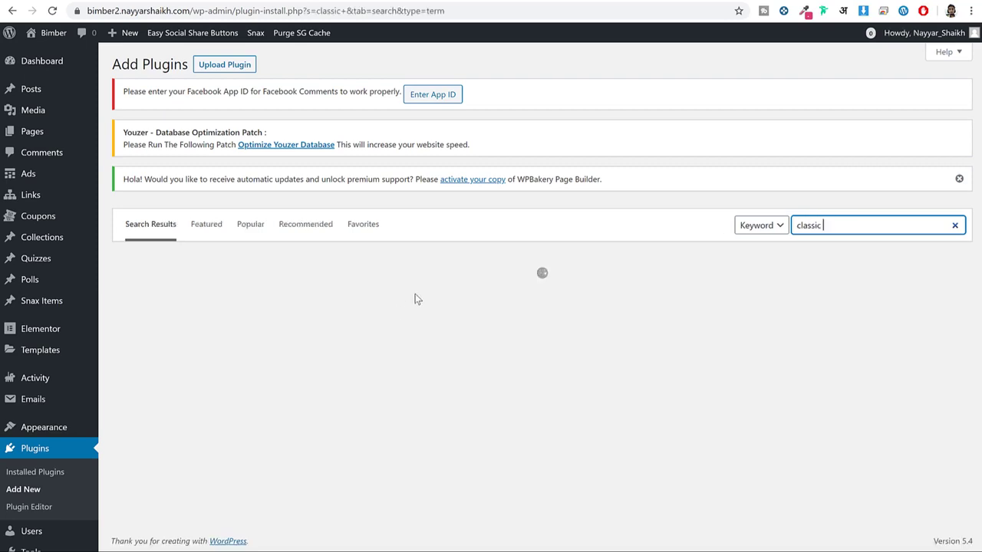
{"action": "scroll", "coordinate": [415, 299], "scroll_direction": "down", "scroll_amount": 2}
{"action": "left_click_drag", "start_coordinate": [285, 232], "coordinate": [217, 232]}
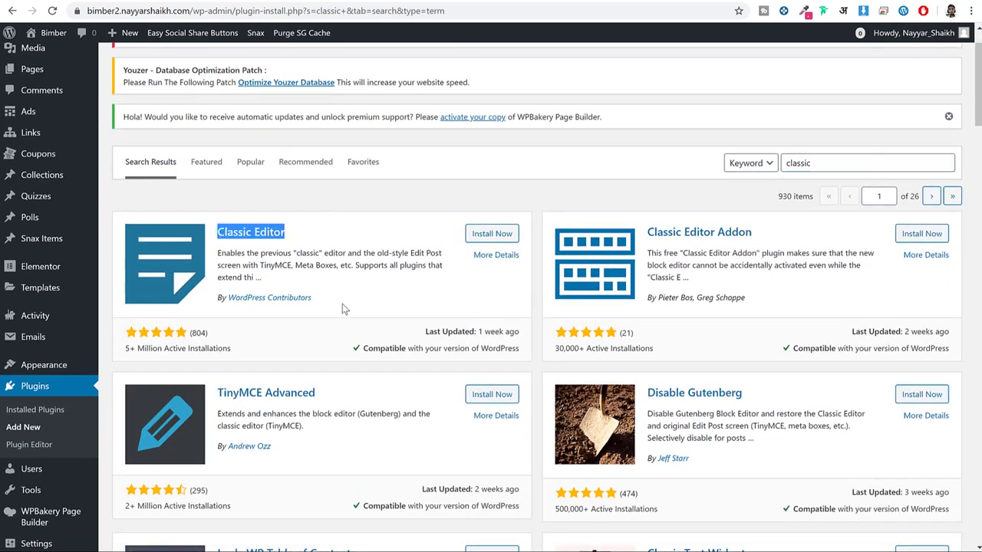
{"action": "left_click_drag", "start_coordinate": [313, 303], "coordinate": [221, 298]}
{"action": "left_click", "coordinate": [267, 336]}
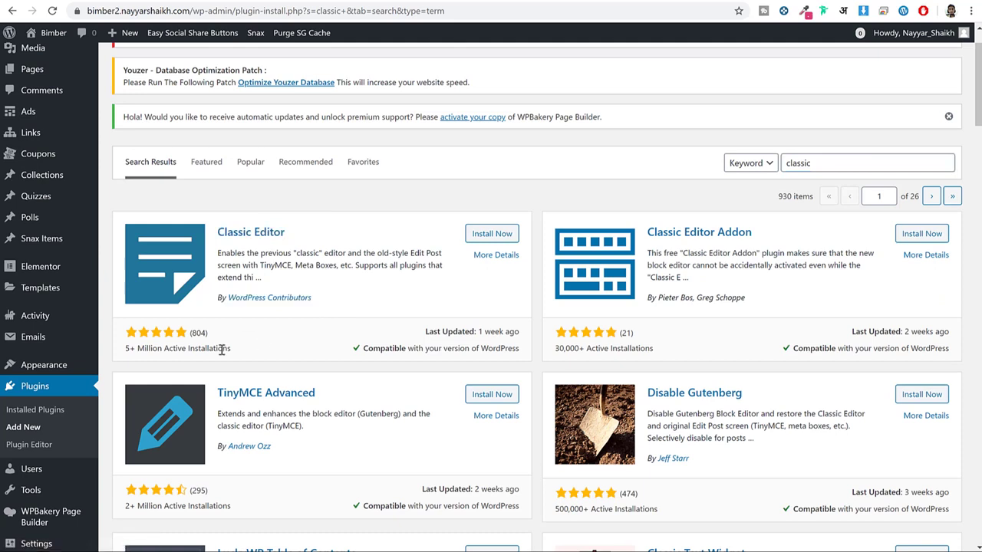
{"action": "left_click_drag", "start_coordinate": [255, 352], "coordinate": [131, 344]}
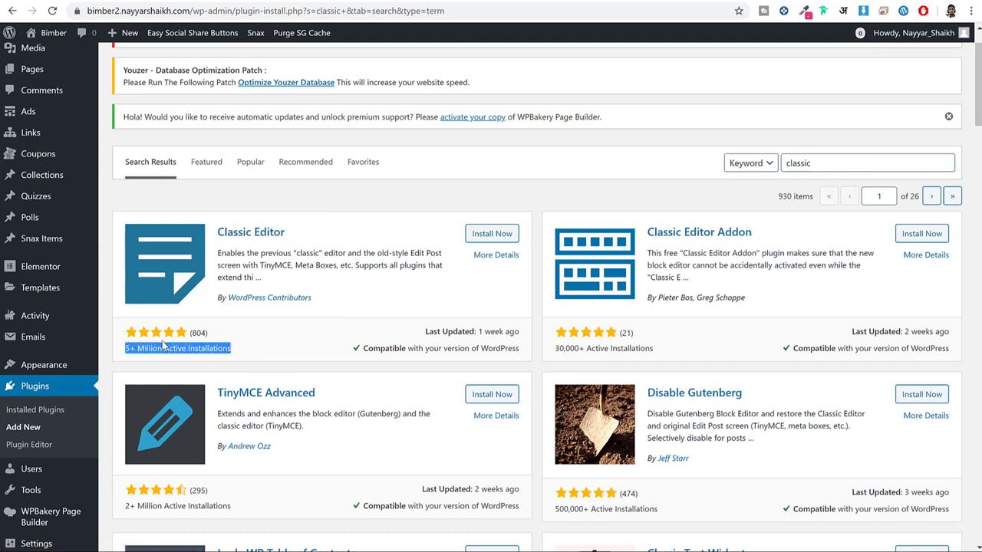
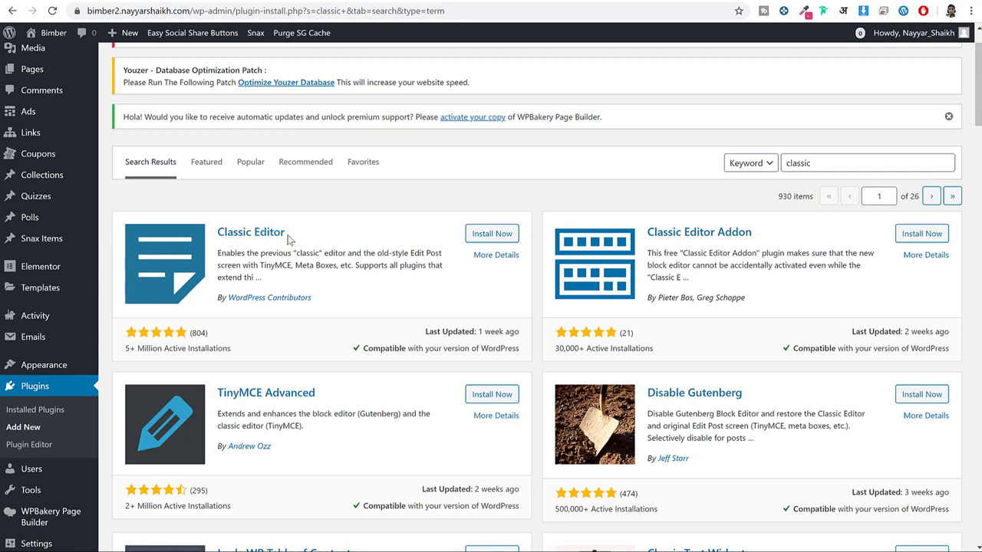
Step: Install and activate the Classic Editor plugin, then go to the Posts list
{"action": "left_click_drag", "start_coordinate": [309, 240], "coordinate": [217, 234]}
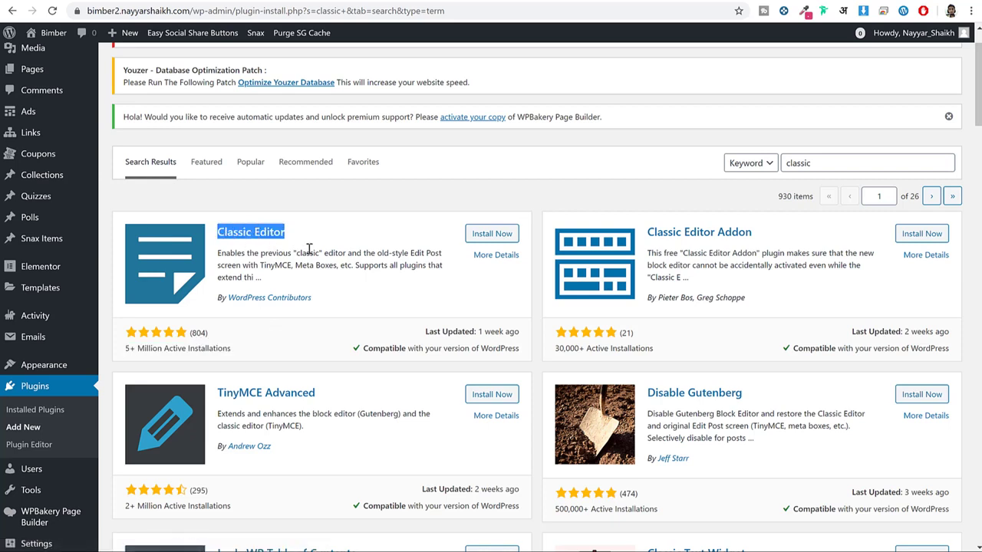
{"action": "left_click", "coordinate": [488, 234]}
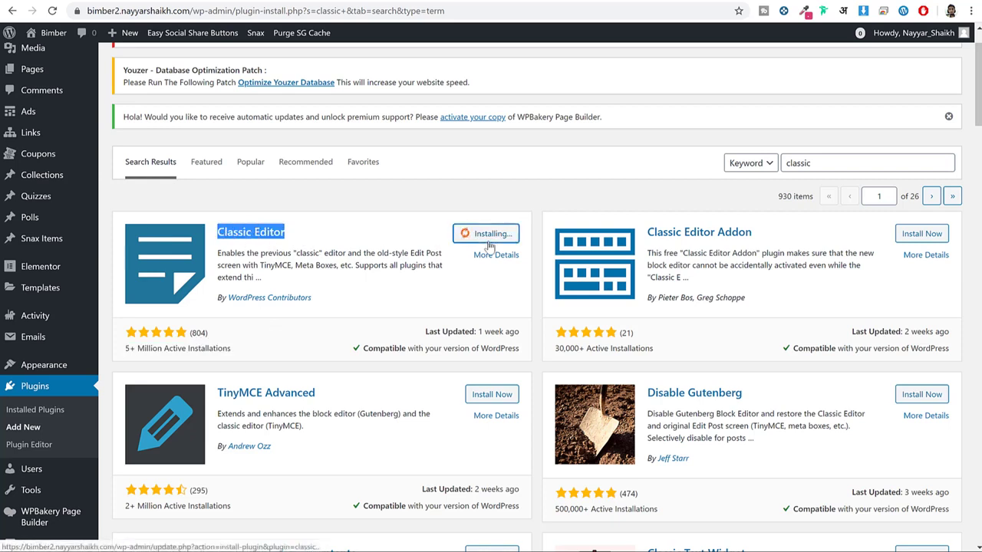
{"action": "left_click", "coordinate": [374, 264]}
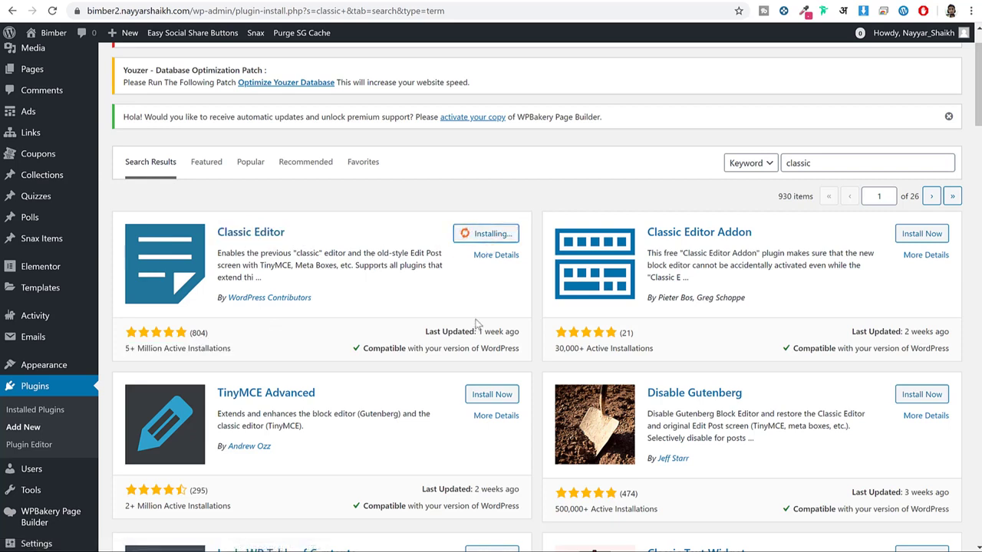
{"action": "left_click", "coordinate": [497, 238]}
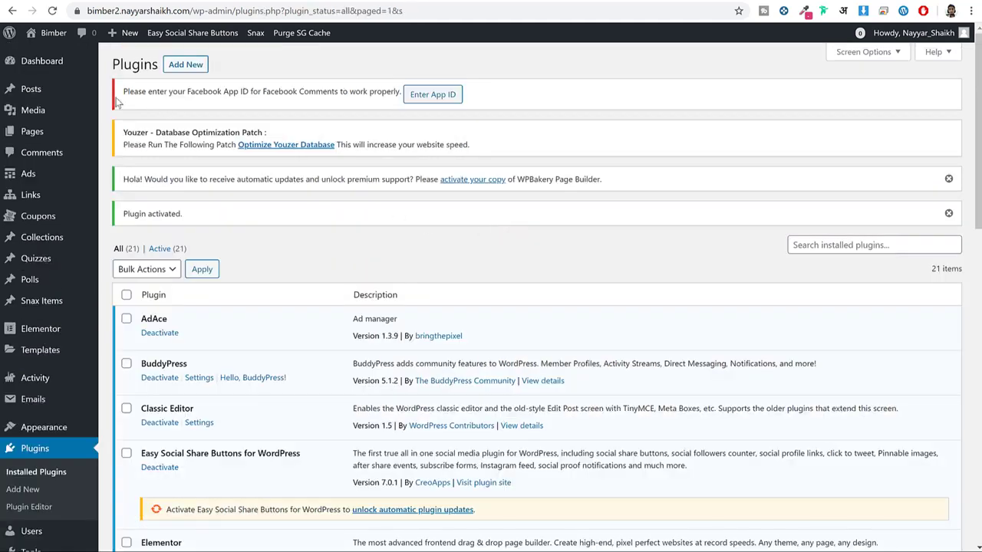
{"action": "left_click", "coordinate": [34, 90]}
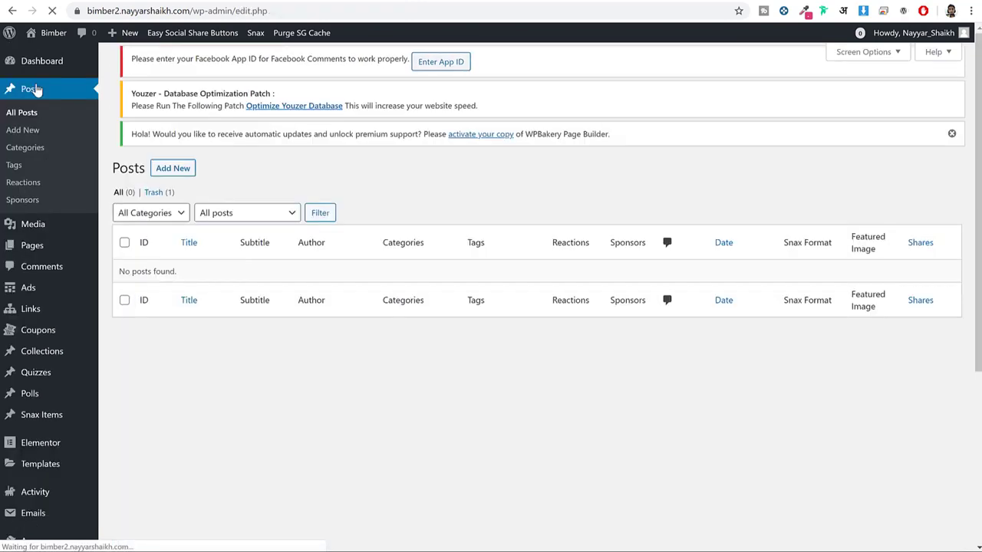
Step: Start a new post in the classic editor and dismiss the Subtitle Field notice
{"action": "left_click", "coordinate": [188, 62]}
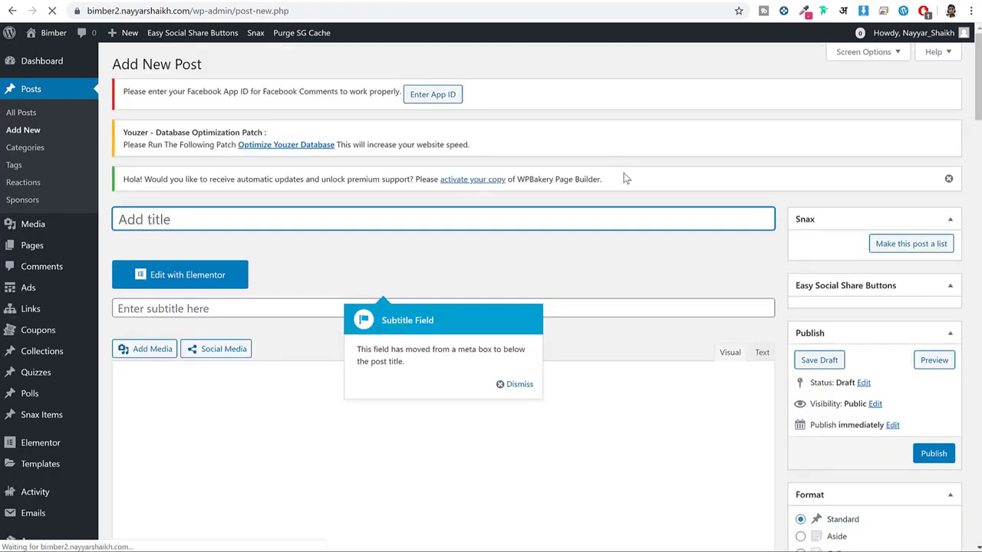
{"action": "scroll", "coordinate": [627, 180], "scroll_direction": "down", "scroll_amount": 3}
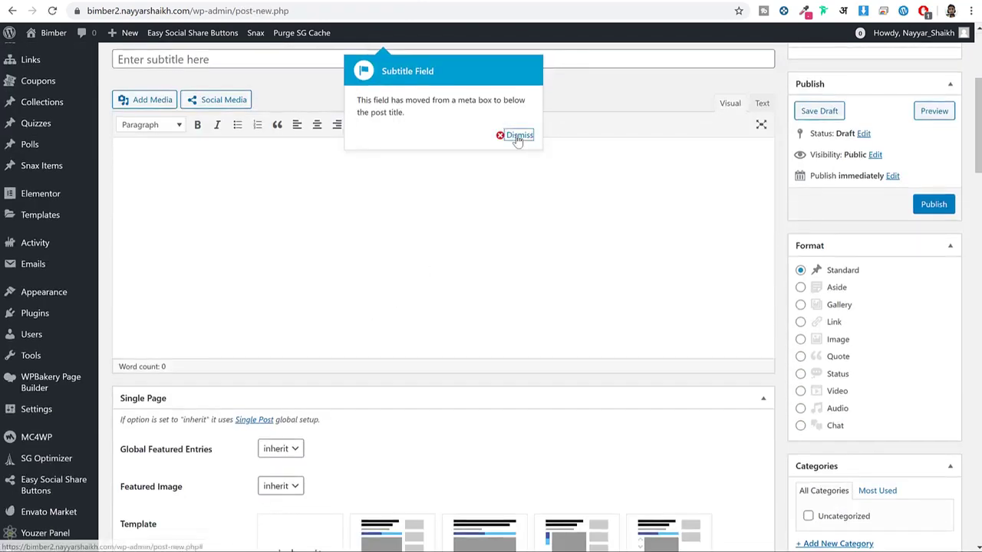
{"action": "left_click", "coordinate": [518, 136]}
{"action": "scroll", "coordinate": [751, 329], "scroll_direction": "down", "scroll_amount": 8}
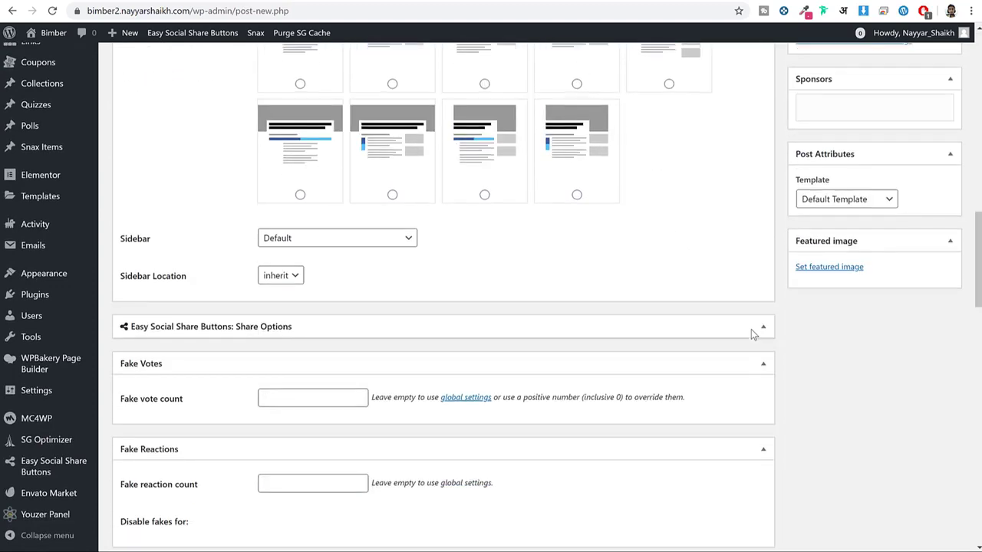
{"action": "scroll", "coordinate": [751, 329], "scroll_direction": "up", "scroll_amount": 1}
{"action": "scroll", "coordinate": [758, 411], "scroll_direction": "up", "scroll_amount": 6}
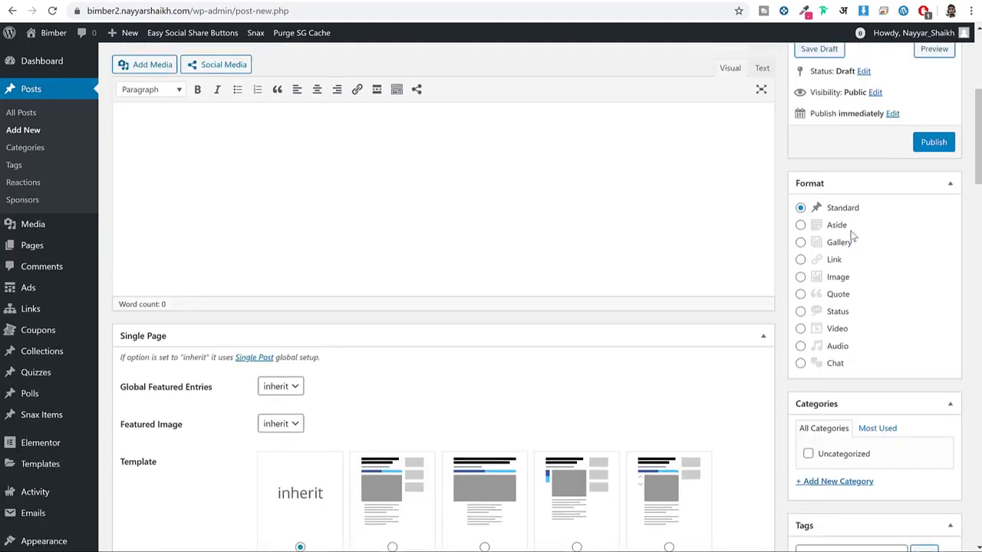
{"action": "scroll", "coordinate": [849, 236], "scroll_direction": "up", "scroll_amount": 3}
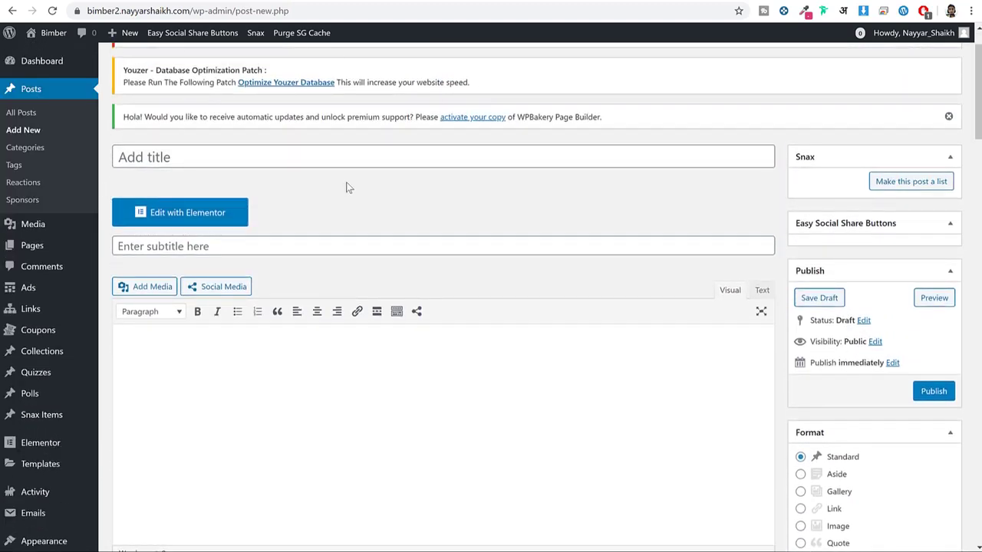
{"action": "scroll", "coordinate": [346, 187], "scroll_direction": "up", "scroll_amount": 2}
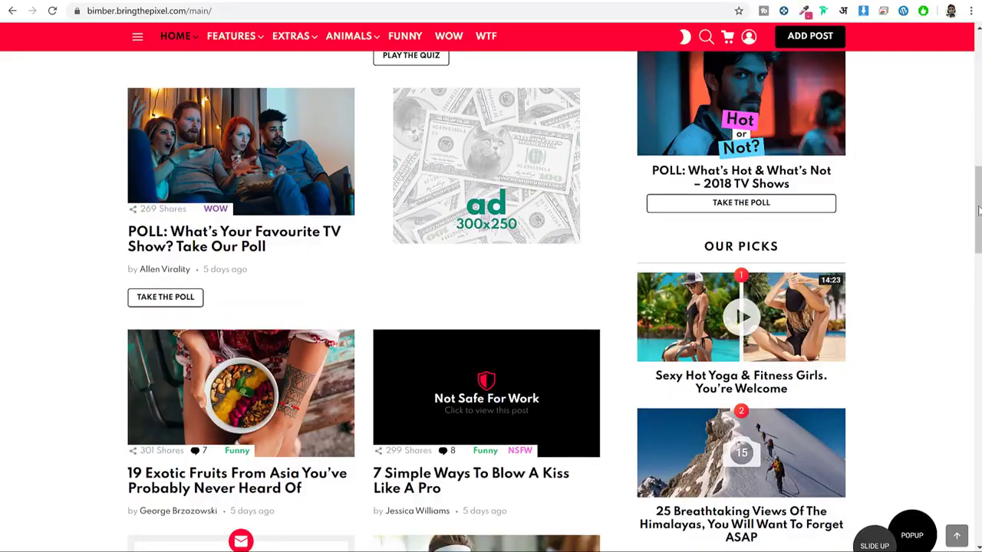
Step: Open the Santa hangover demo article and read down to the self-hosted video
{"action": "scroll", "coordinate": [931, 241], "scroll_direction": "up", "scroll_amount": 5}
{"action": "scroll", "coordinate": [919, 258], "scroll_direction": "up", "scroll_amount": 3}
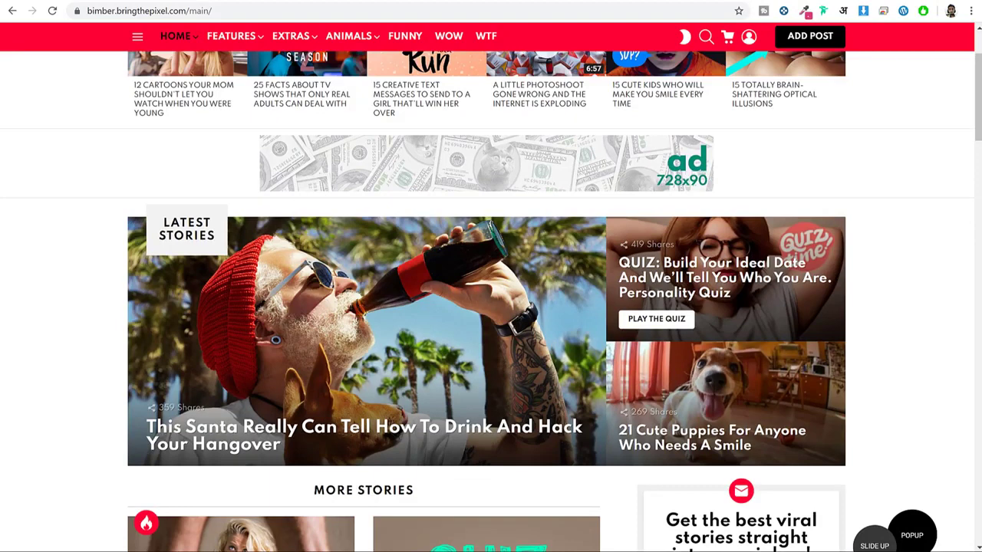
{"action": "left_click", "coordinate": [323, 330]}
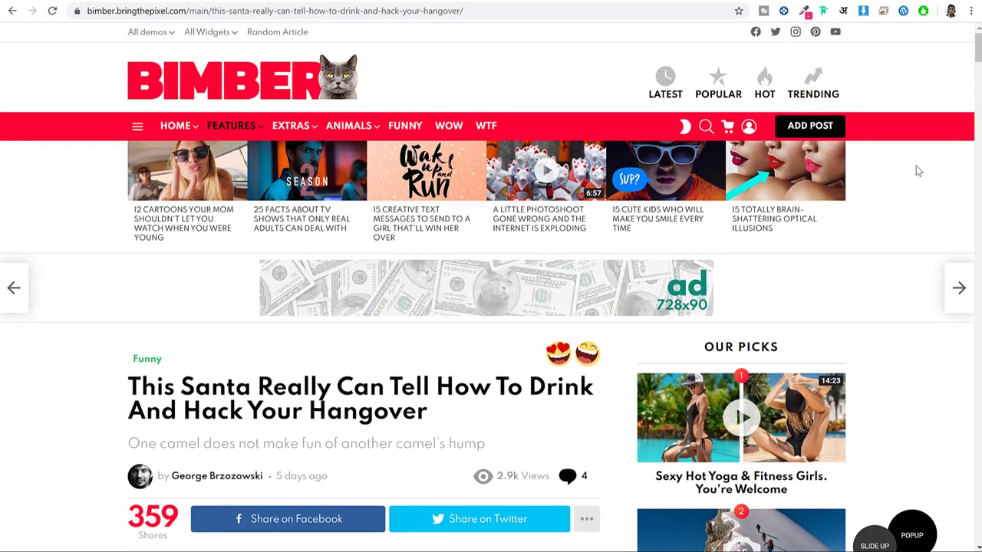
{"action": "scroll", "coordinate": [914, 177], "scroll_direction": "down", "scroll_amount": 9}
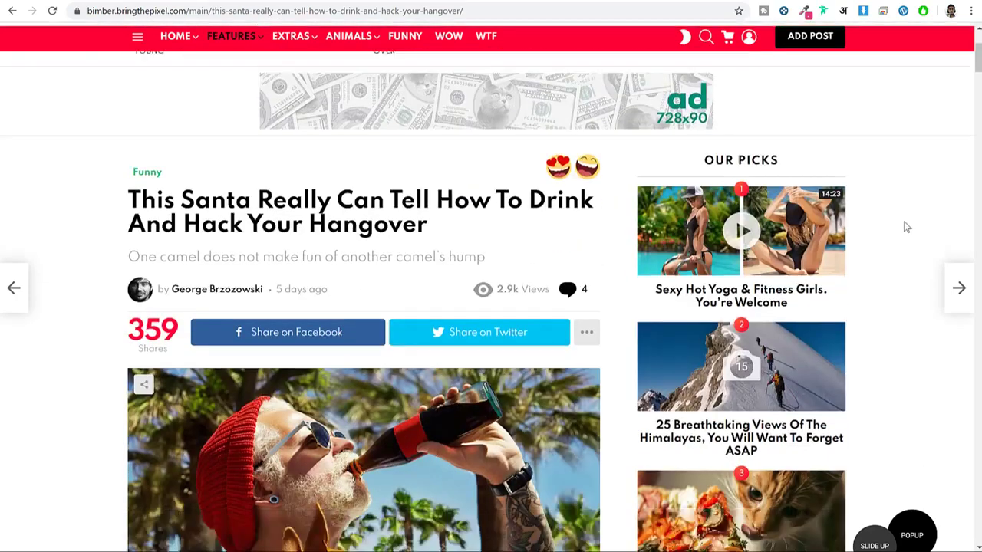
{"action": "scroll", "coordinate": [896, 232], "scroll_direction": "down", "scroll_amount": 6}
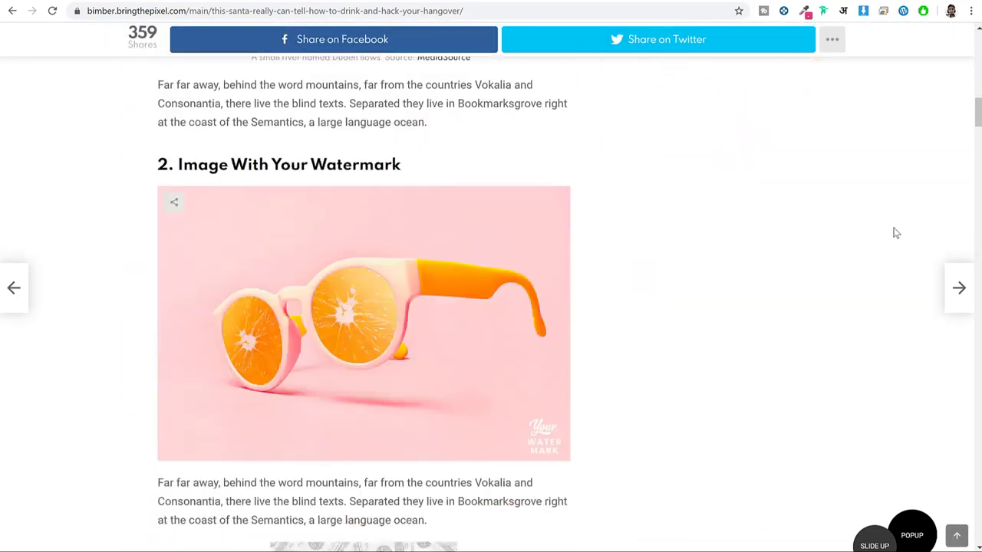
{"action": "scroll", "coordinate": [895, 233], "scroll_direction": "down", "scroll_amount": 12}
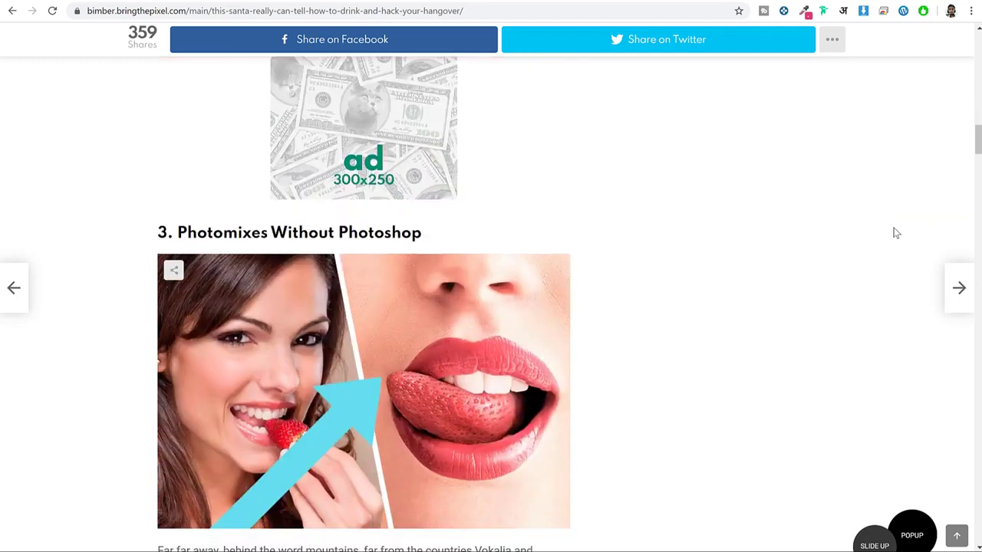
{"action": "scroll", "coordinate": [896, 232], "scroll_direction": "down", "scroll_amount": 3}
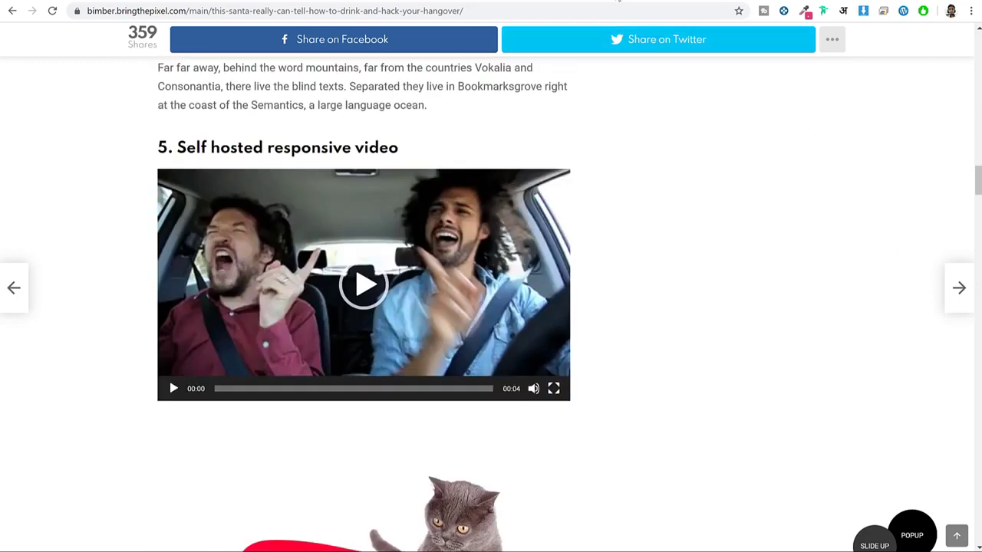
Step: Load bloggdude.com in a new browser tab
{"action": "key", "text": "ctrl+t"}
{"action": "type", "text": "bloggdude.com"}
{"action": "key", "text": "Return"}
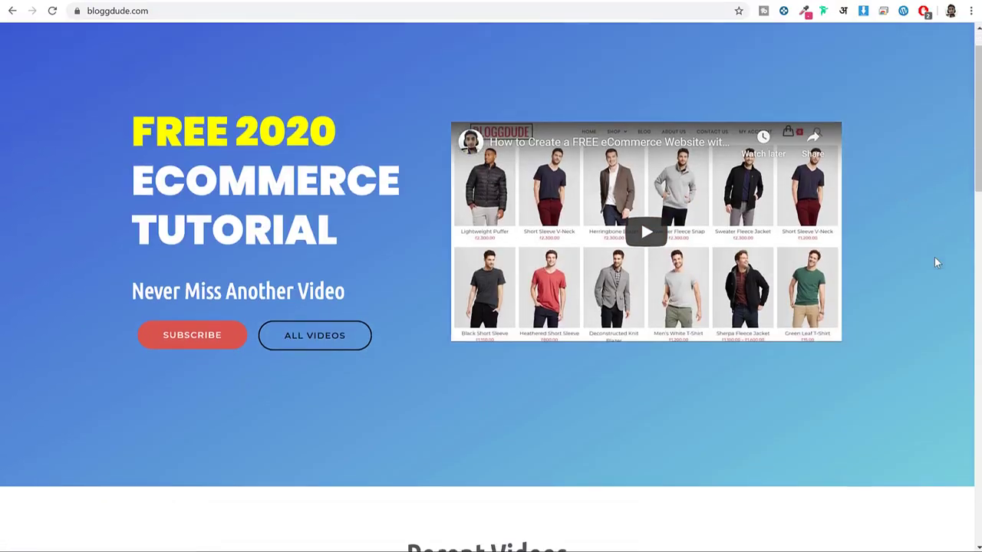
Step: Review the crowdfunding article's author box and download links, then select the bimber ZIP in File Explorer
{"action": "scroll", "coordinate": [935, 262], "scroll_direction": "down", "scroll_amount": 7}
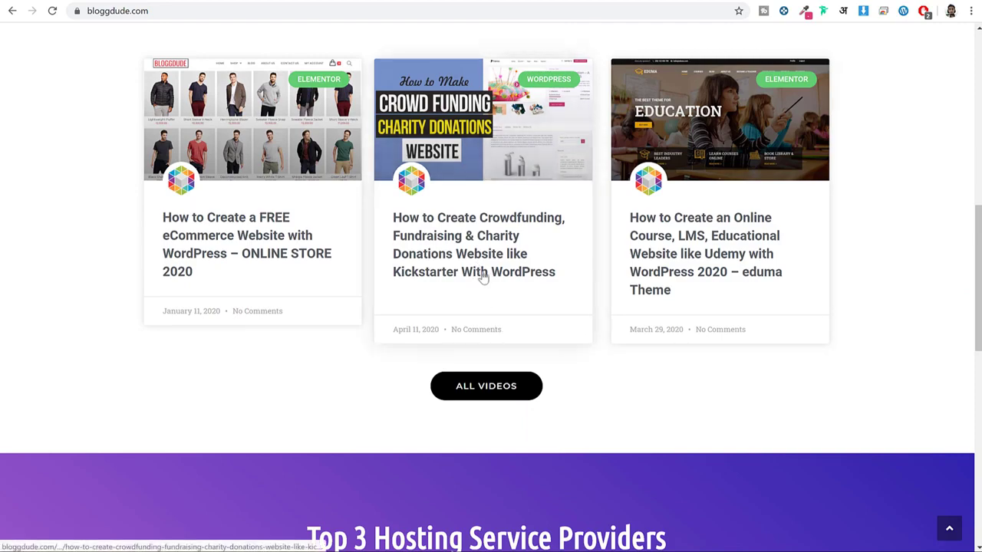
{"action": "left_click", "coordinate": [519, 274]}
{"action": "scroll", "coordinate": [882, 245], "scroll_direction": "down", "scroll_amount": 6}
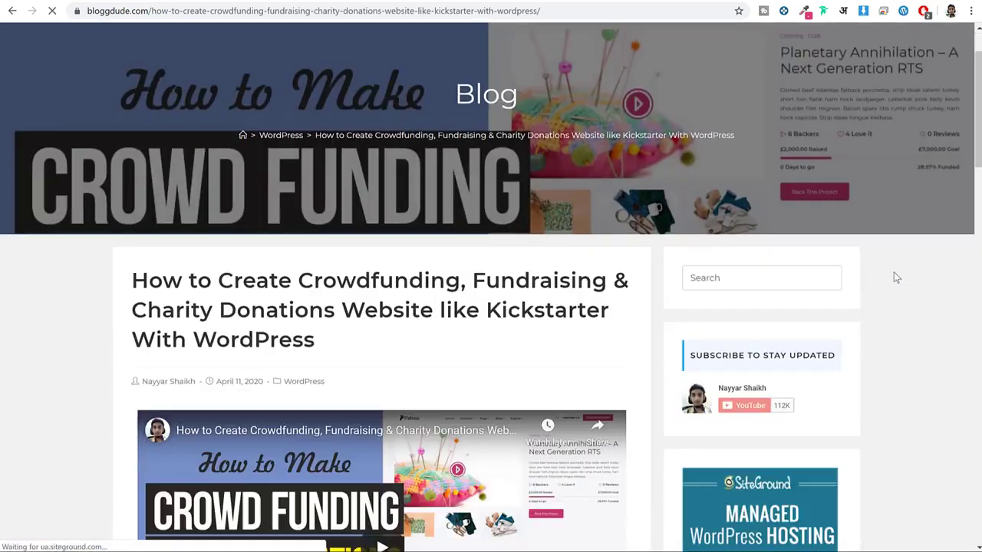
{"action": "scroll", "coordinate": [893, 277], "scroll_direction": "down", "scroll_amount": 5}
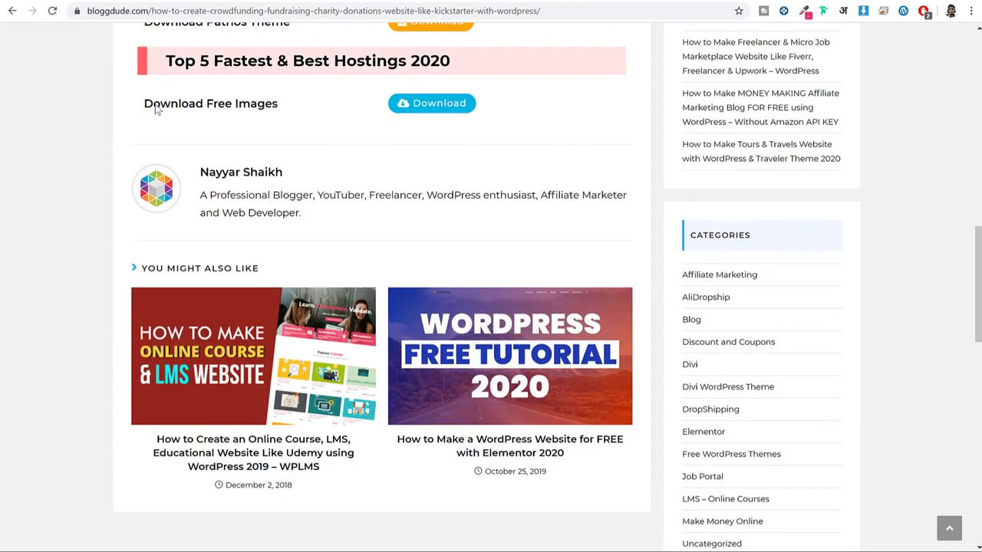
{"action": "left_click_drag", "start_coordinate": [154, 109], "coordinate": [293, 103]}
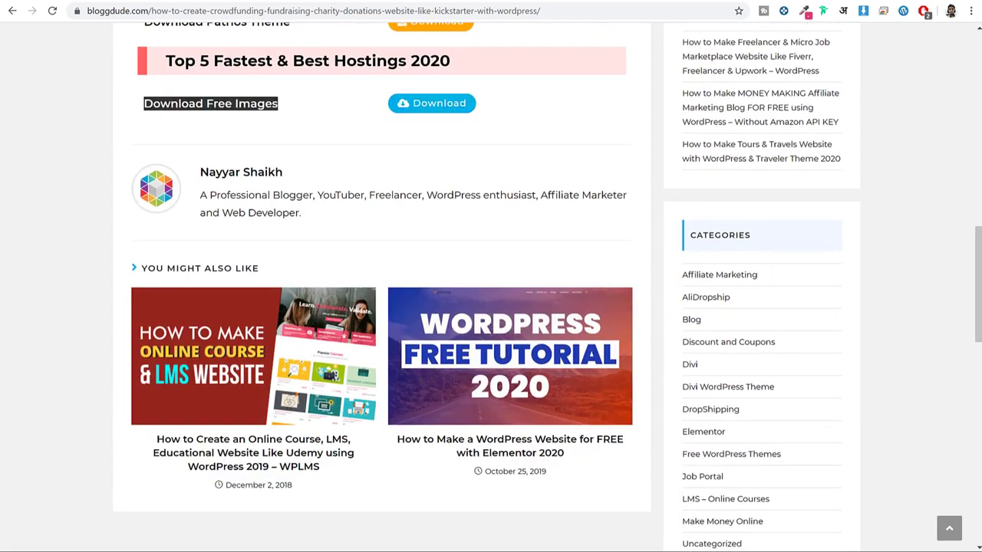
{"action": "key", "text": "alt+Tab"}
{"action": "left_click", "coordinate": [384, 248]}
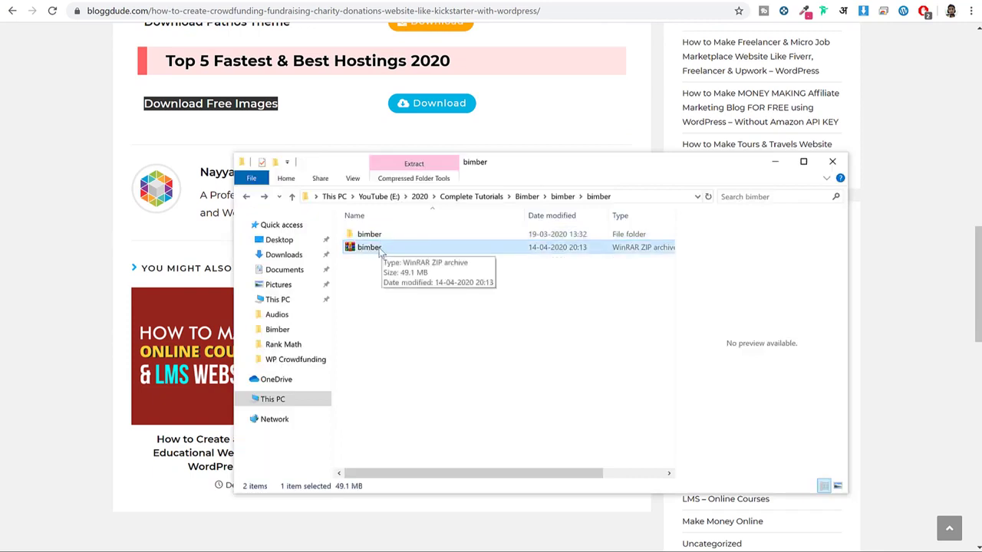
Step: Check the bimber ZIP's options and the bimber folder's contents, then return to the demo article
{"action": "right_click", "coordinate": [363, 247]}
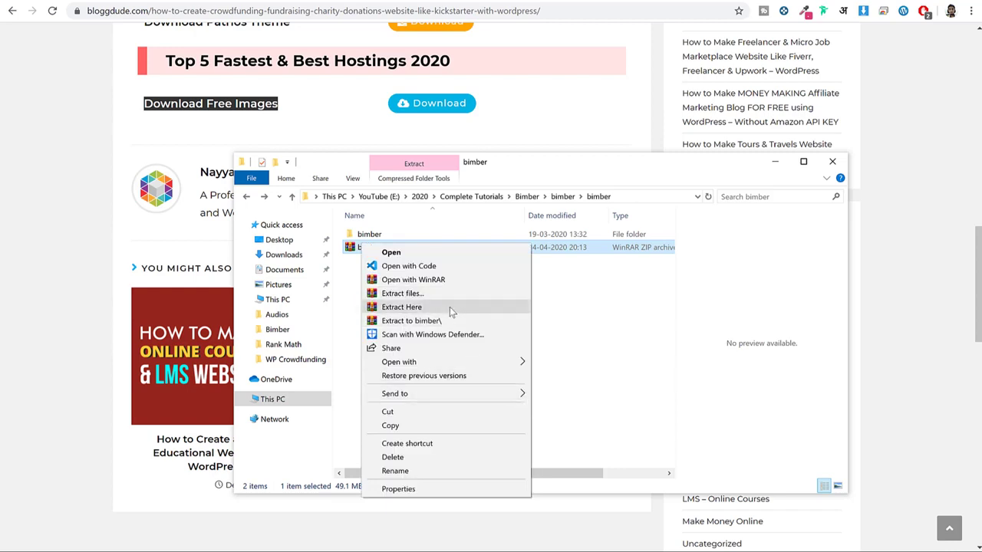
{"action": "left_click", "coordinate": [587, 296]}
{"action": "double_click", "coordinate": [386, 238]}
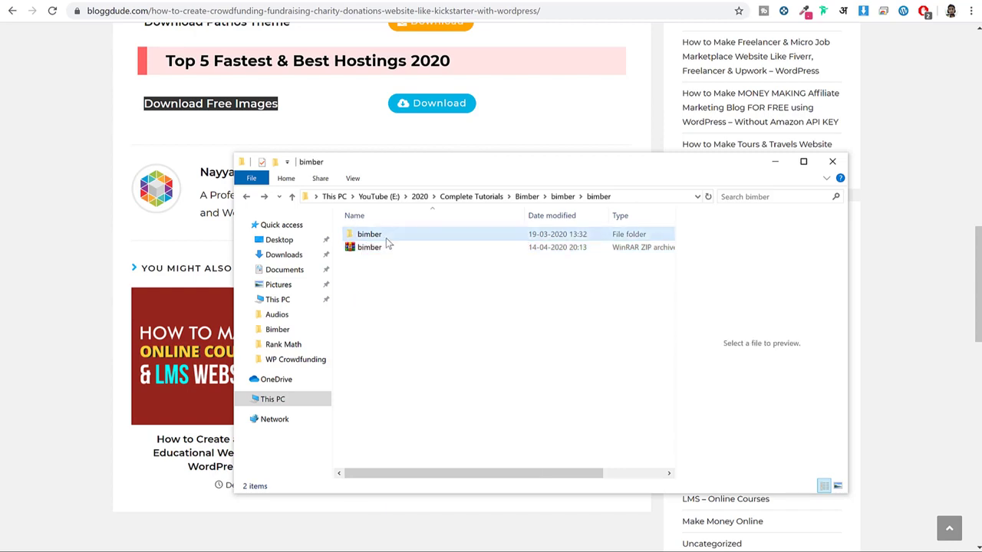
{"action": "key", "text": "alt+Left"}
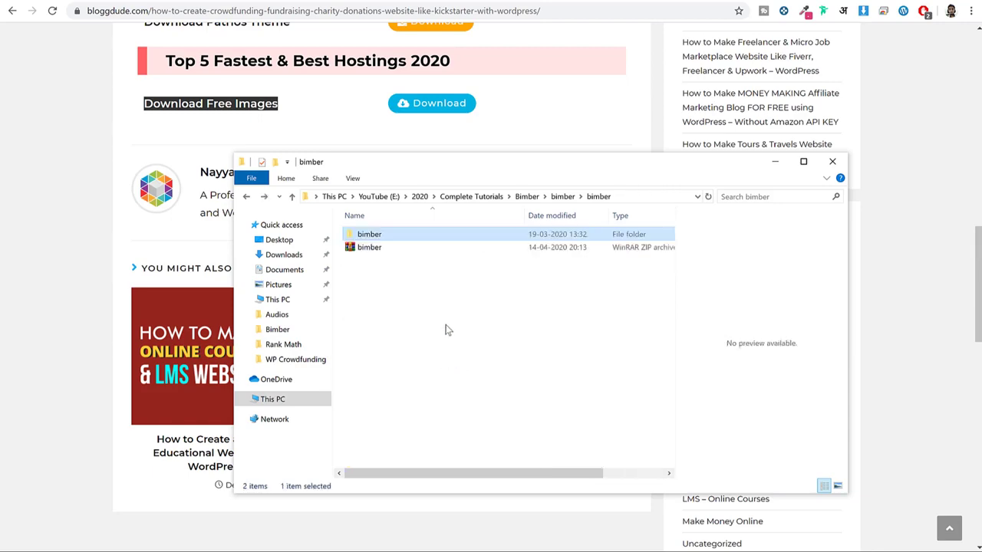
{"action": "left_click", "coordinate": [894, 90]}
{"action": "scroll", "coordinate": [867, 253], "scroll_direction": "up", "scroll_amount": 5}
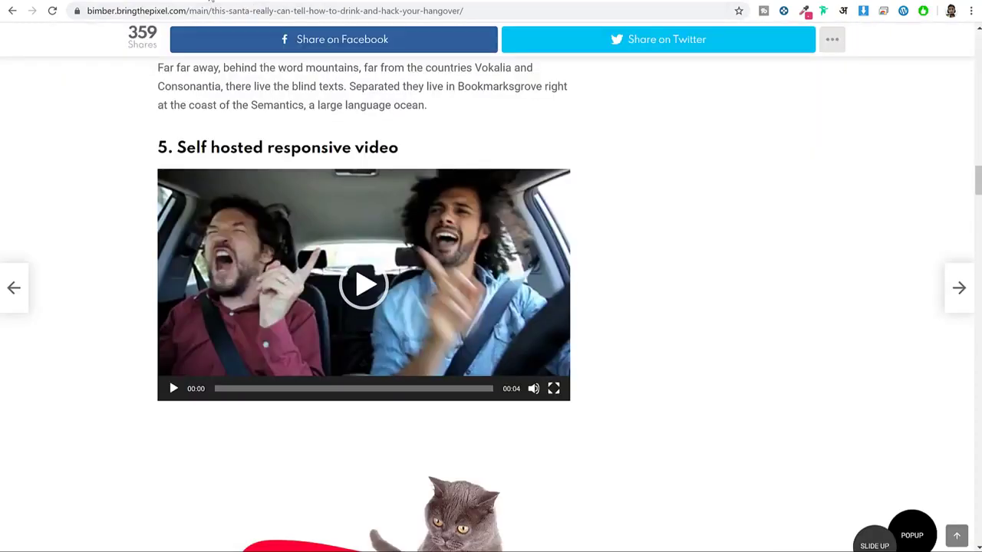
Step: Copy the demo article's Santa hangover title into the new post's title field
{"action": "scroll", "coordinate": [663, 351], "scroll_direction": "up", "scroll_amount": 10}
{"action": "scroll", "coordinate": [651, 369], "scroll_direction": "down", "scroll_amount": 3}
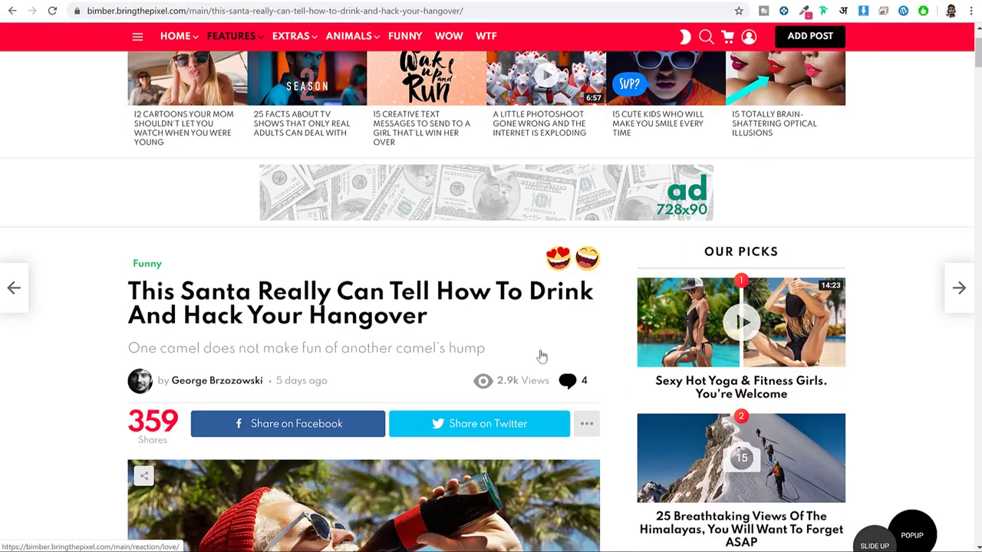
{"action": "triple_click", "coordinate": [358, 223]}
{"action": "key", "text": "ctrl+c"}
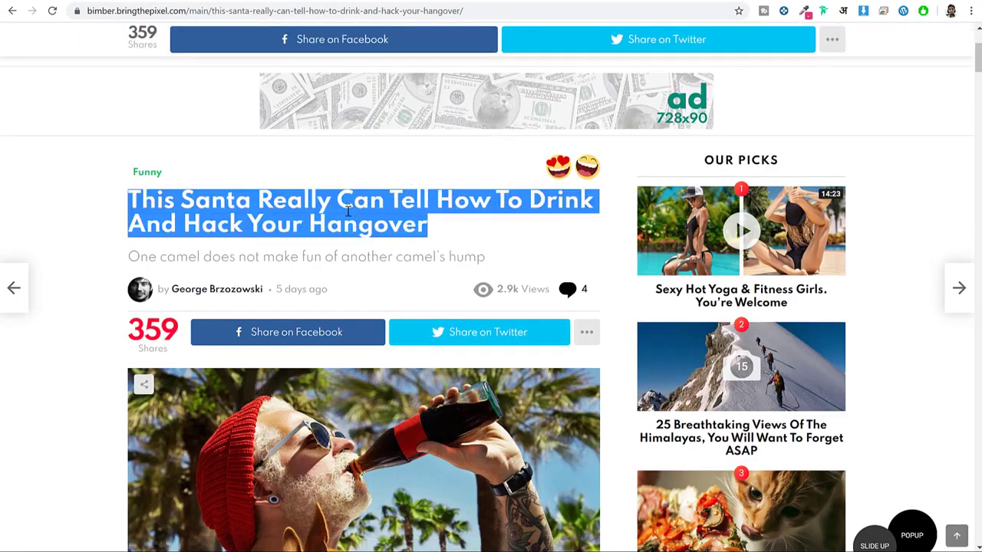
{"action": "left_click", "coordinate": [322, 1]}
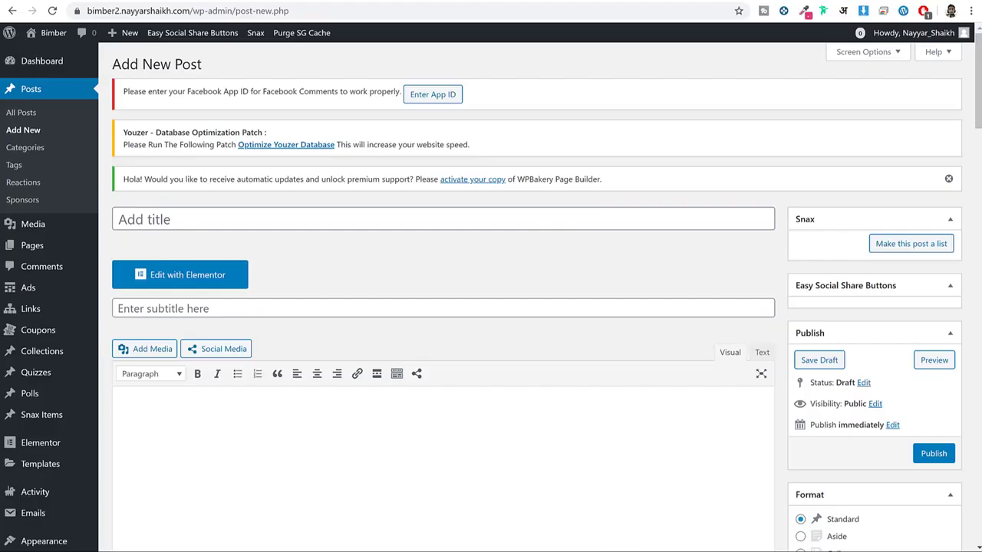
{"action": "left_click", "coordinate": [241, 220]}
{"action": "key", "text": "ctrl+v"}
Step: Paste the demo article's camel-hump subtitle into the post's subtitle field
{"action": "left_click", "coordinate": [204, 310]}
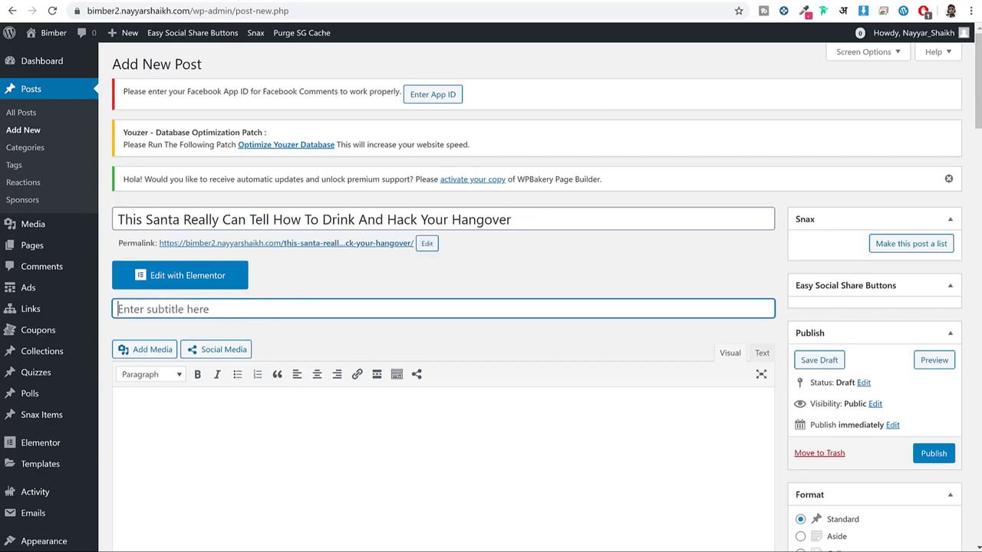
{"action": "left_click", "coordinate": [257, 1]}
{"action": "left_click", "coordinate": [267, 253]}
{"action": "triple_click", "coordinate": [267, 254]}
{"action": "key", "text": "ctrl+c"}
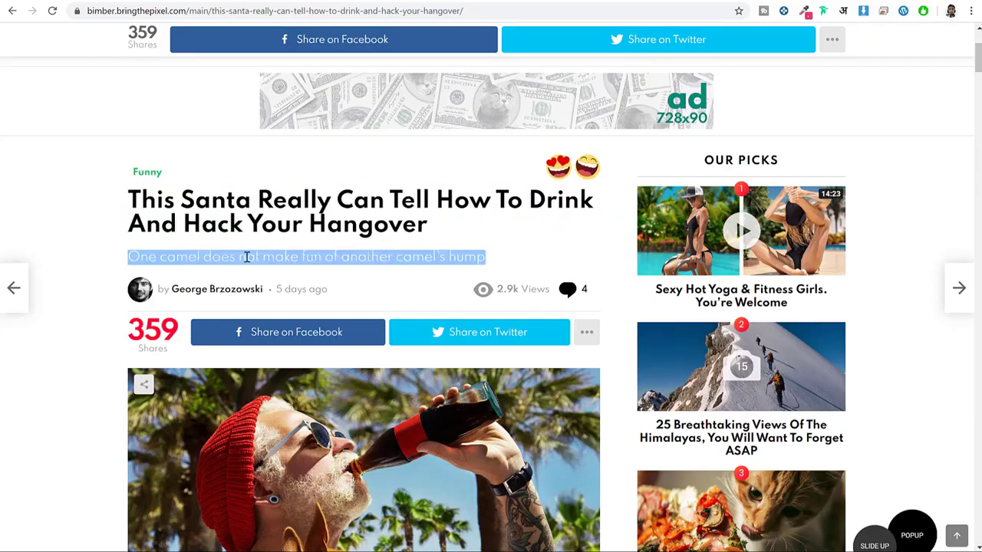
{"action": "left_click", "coordinate": [191, 1]}
{"action": "key", "text": "ctrl+v"}
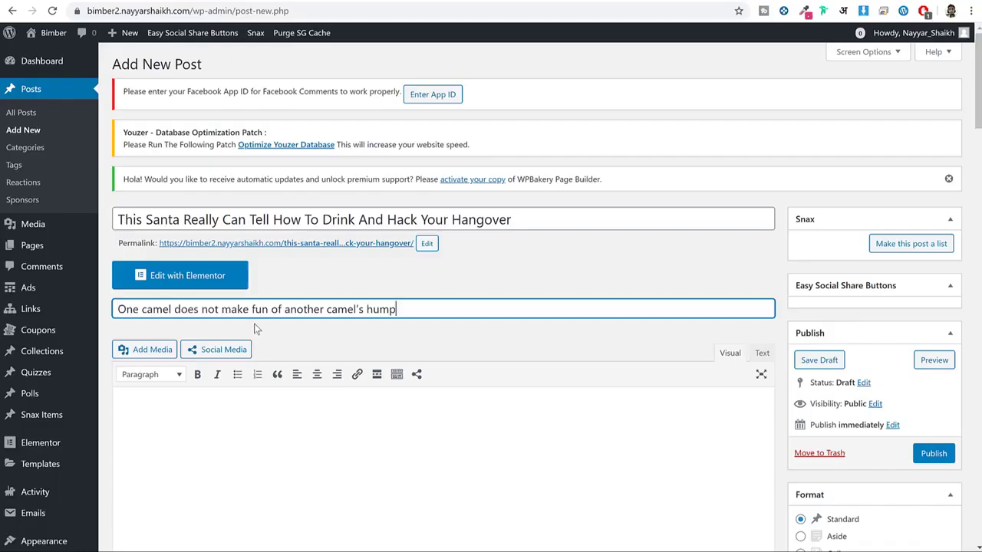
{"action": "left_click", "coordinate": [447, 281]}
{"action": "scroll", "coordinate": [617, 257], "scroll_direction": "down", "scroll_amount": 3}
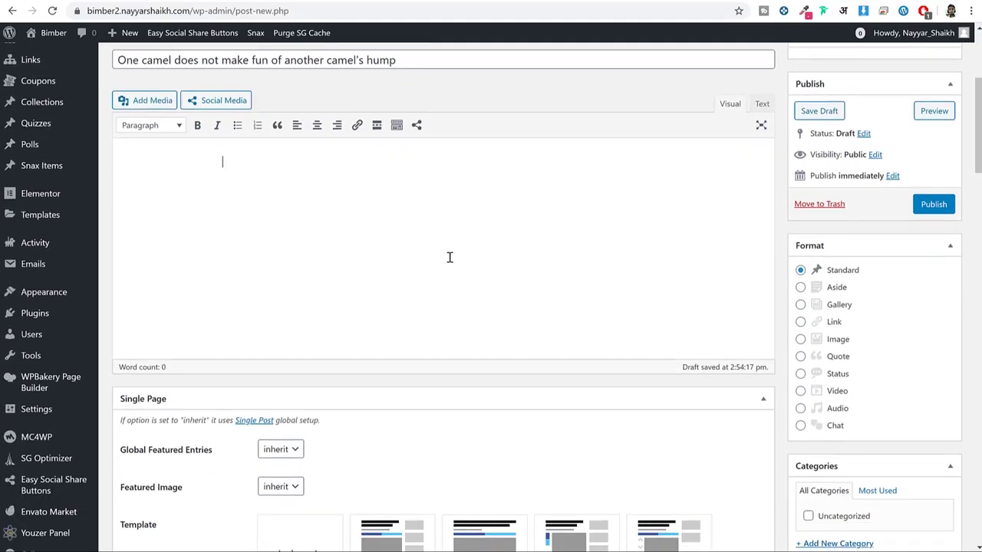
Step: Paste the demo's Far far away intro paragraph into the body, then delete it
{"action": "left_click", "coordinate": [314, 1]}
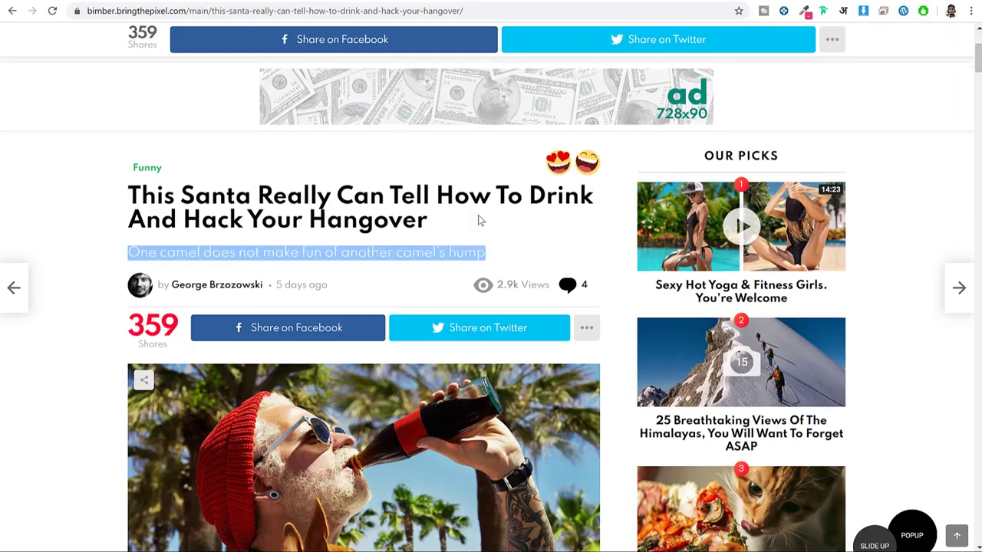
{"action": "scroll", "coordinate": [479, 216], "scroll_direction": "down", "scroll_amount": 6}
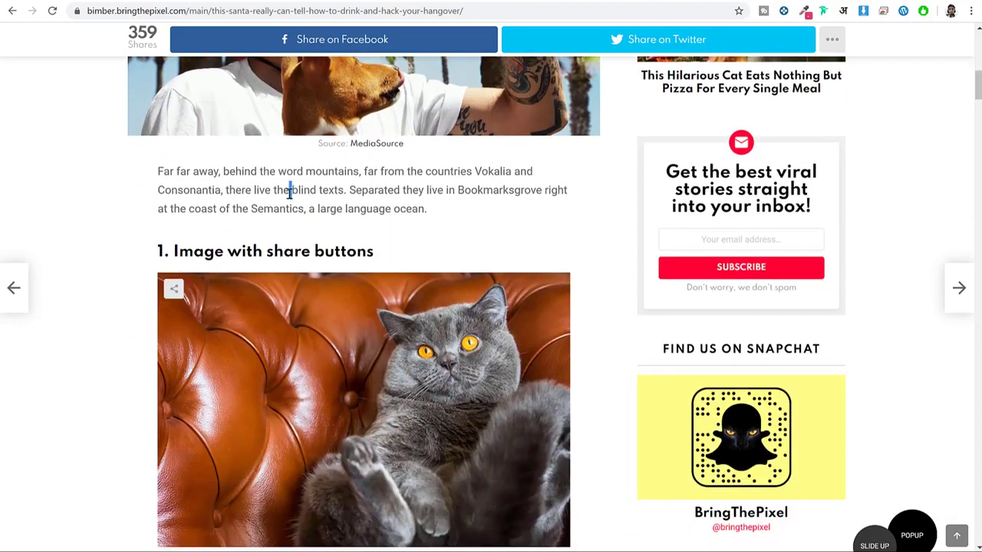
{"action": "triple_click", "coordinate": [351, 186]}
{"action": "key", "text": "ctrl+c"}
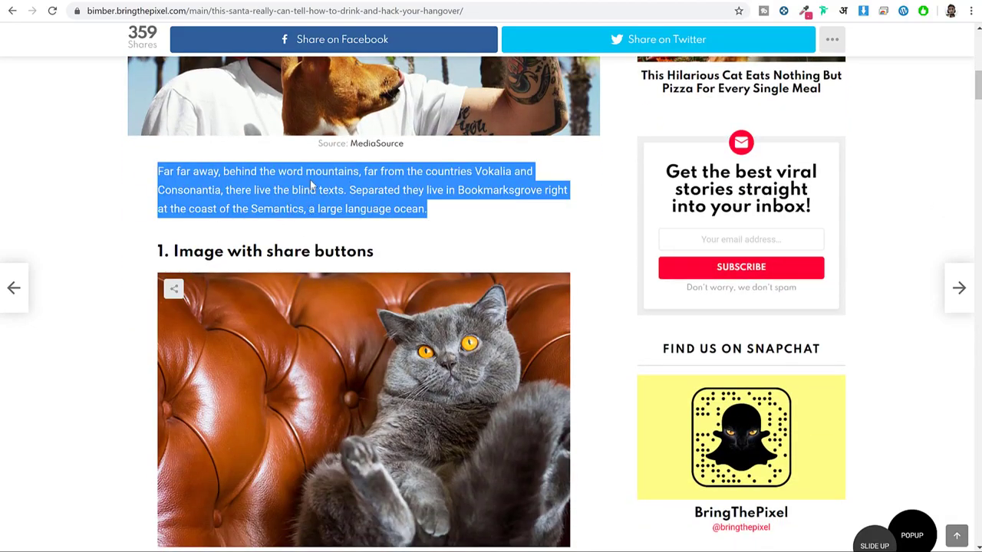
{"action": "left_click", "coordinate": [416, 1]}
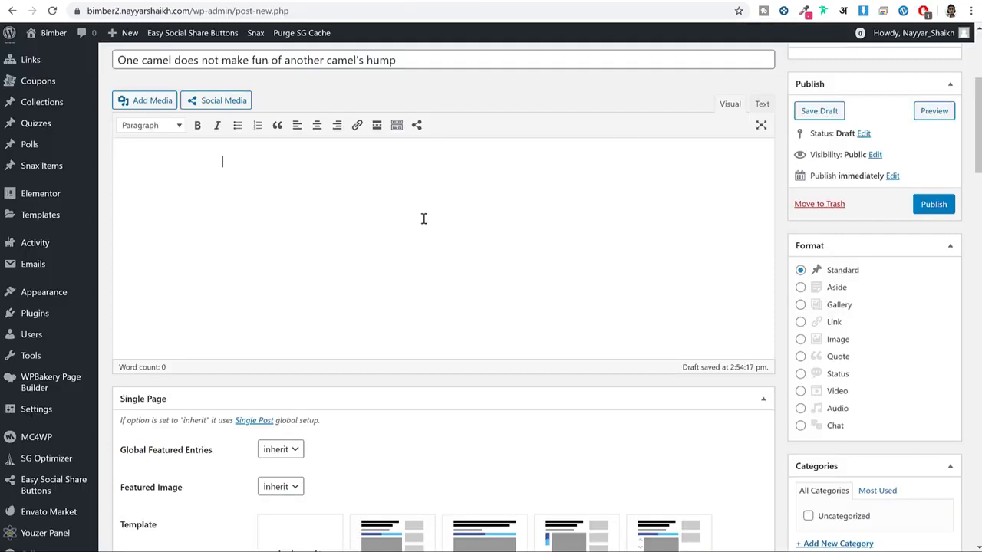
{"action": "key", "text": "ctrl+v"}
{"action": "left_click_drag", "start_coordinate": [295, 182], "coordinate": [309, 184]}
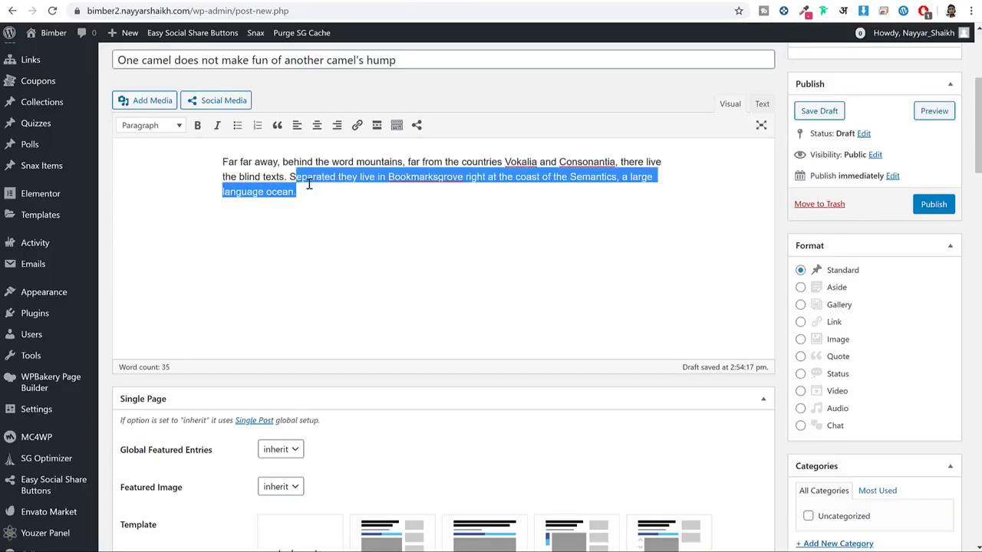
{"action": "left_click", "coordinate": [309, 184]}
{"action": "key", "text": "ctrl+a"}
{"action": "key", "text": "ctrl+c"}
{"action": "key", "text": "BackSpace"}
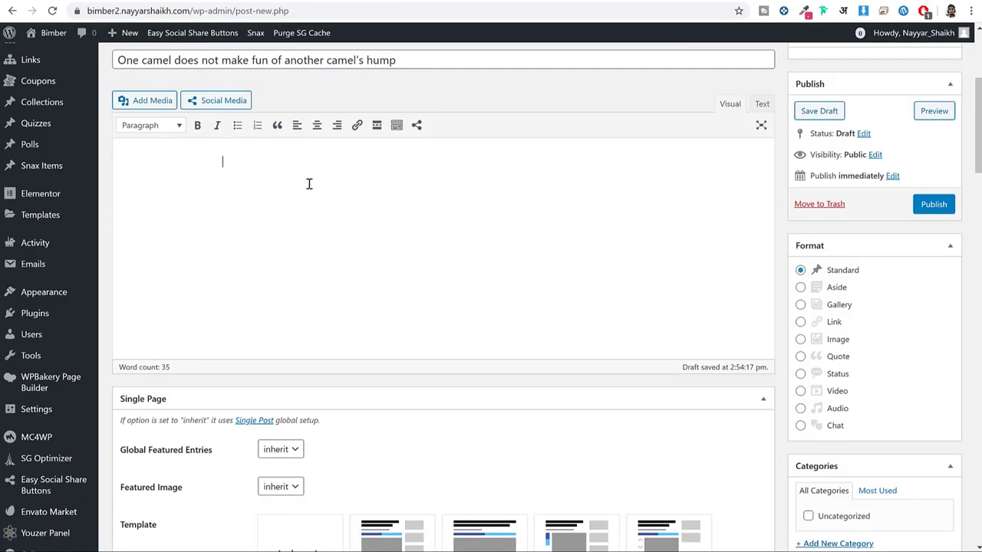
Step: Re-paste the intro paragraph as plain text and check it in the HTML view
{"action": "right_click", "coordinate": [309, 184]}
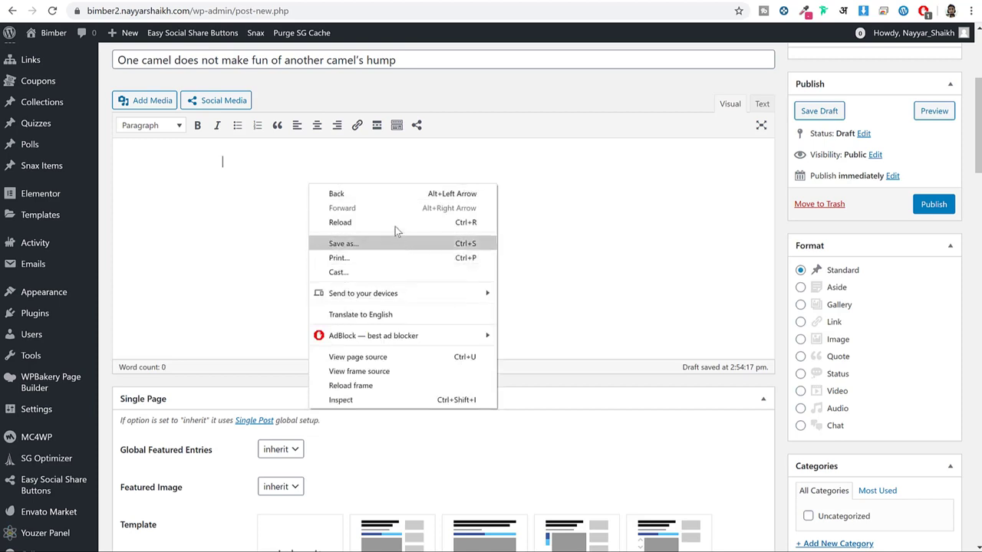
{"action": "right_click", "coordinate": [622, 192]}
{"action": "left_click", "coordinate": [455, 203]}
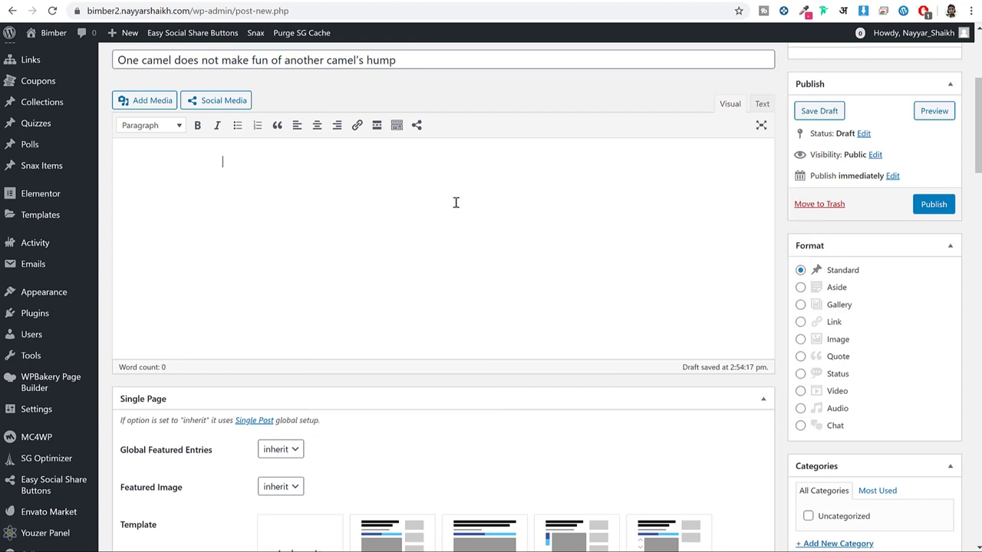
{"action": "key", "text": "ctrl+v"}
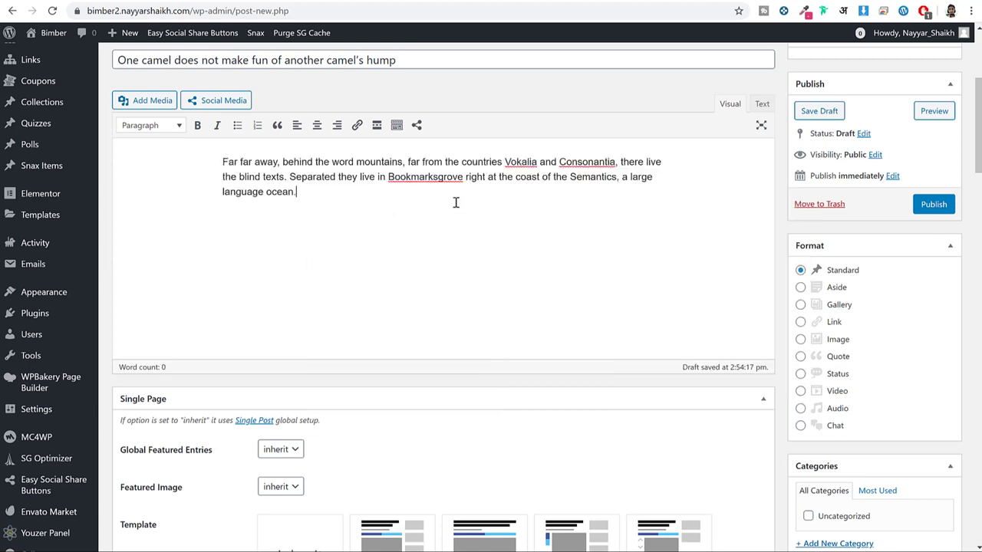
{"action": "left_click", "coordinate": [763, 103]}
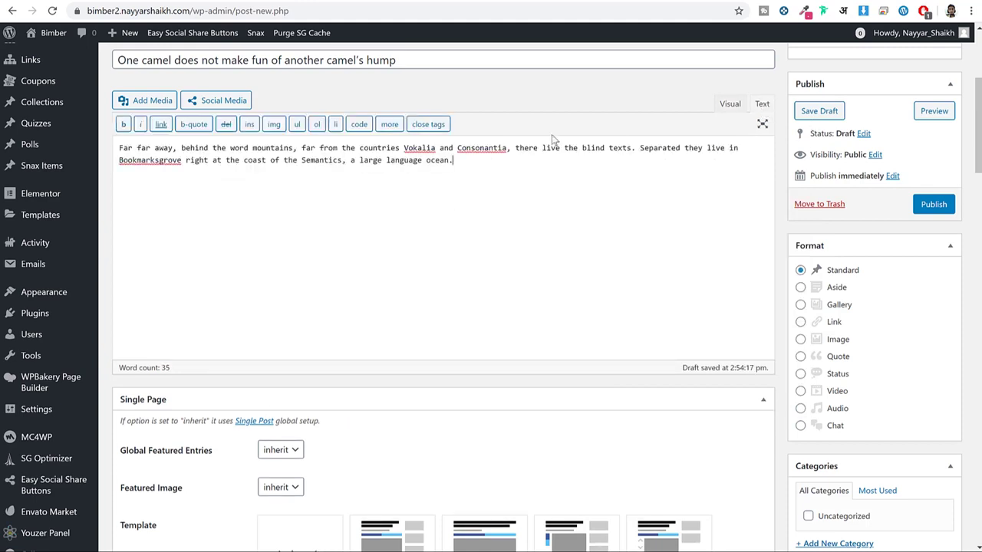
{"action": "left_click", "coordinate": [729, 104]}
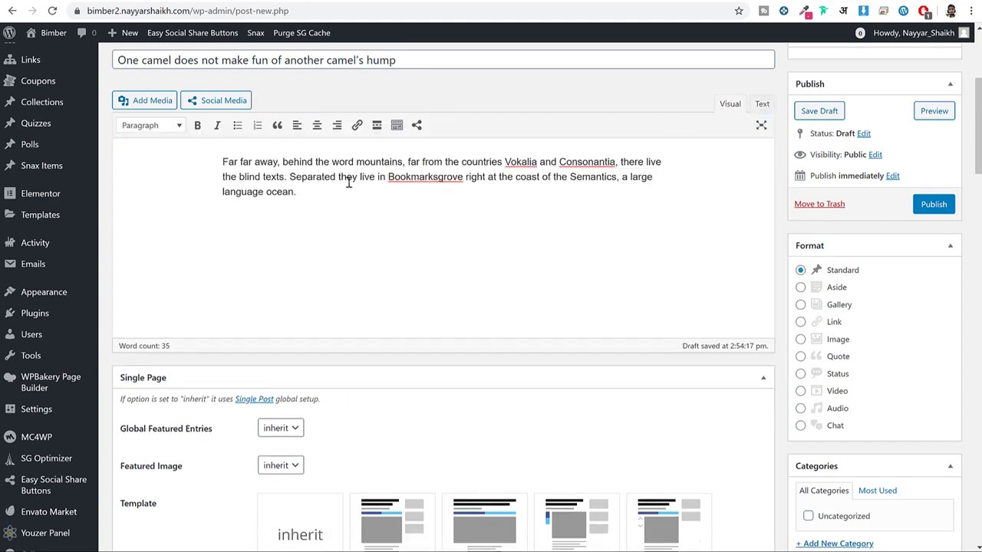
{"action": "key", "text": "ctrl+a"}
{"action": "key", "text": "ctrl+c"}
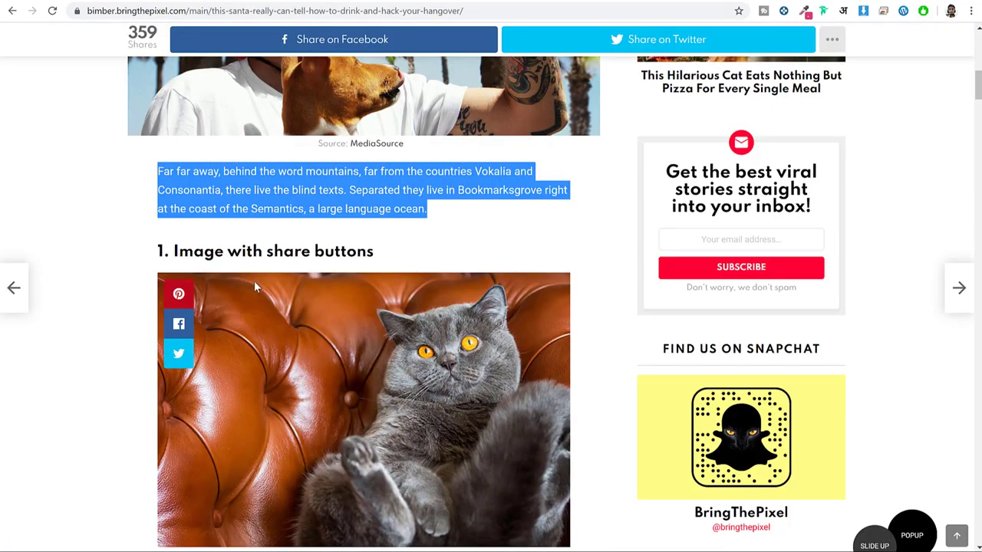
{"action": "scroll", "coordinate": [254, 281], "scroll_direction": "down", "scroll_amount": 1}
{"action": "left_click_drag", "start_coordinate": [164, 126], "coordinate": [224, 218]}
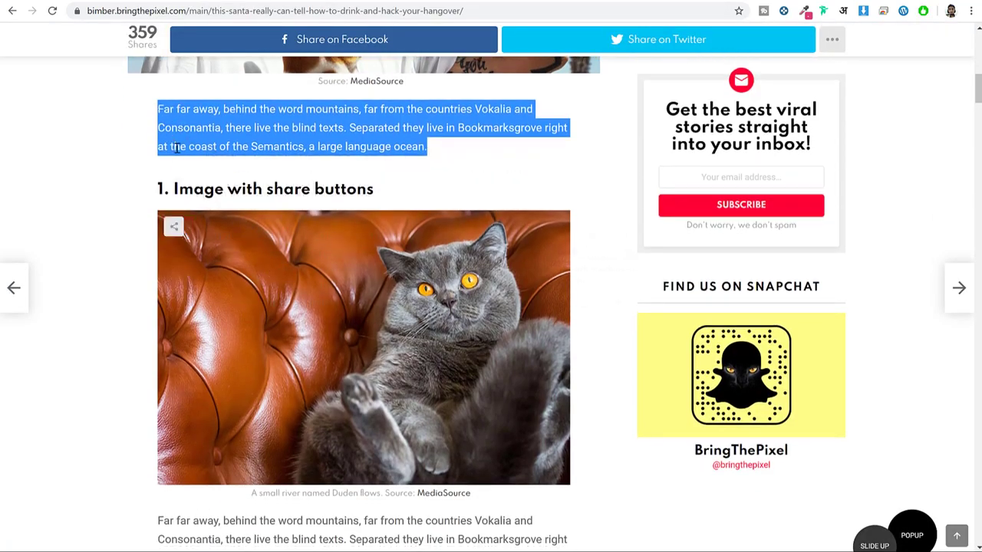
Step: Paste the demo's intro paragraph, '1. Image with share buttons' heading, cat photo and caption into the body
{"action": "left_click", "coordinate": [175, 148]}
{"action": "left_click_drag", "start_coordinate": [158, 109], "coordinate": [534, 513]}
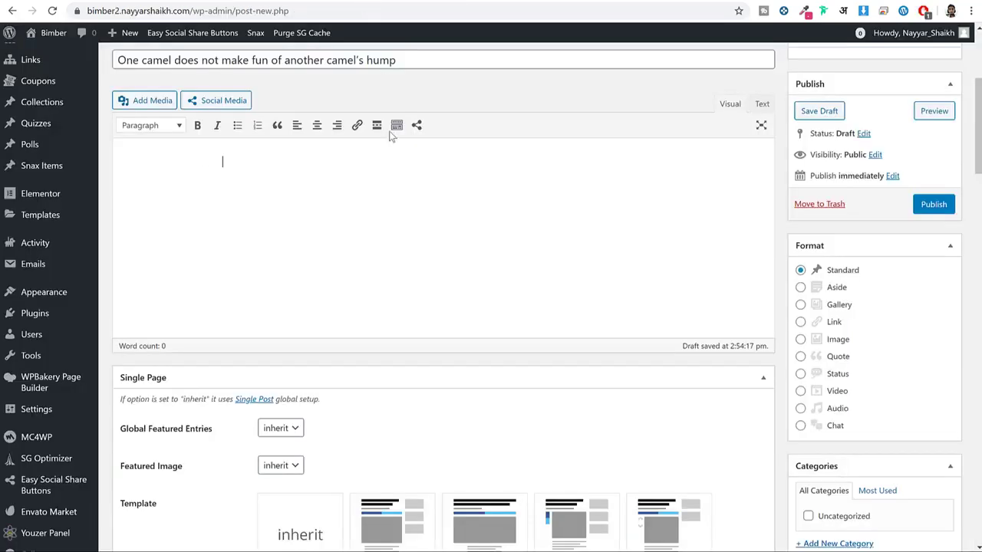
{"action": "key", "text": "ctrl+v"}
{"action": "scroll", "coordinate": [377, 247], "scroll_direction": "down", "scroll_amount": 4}
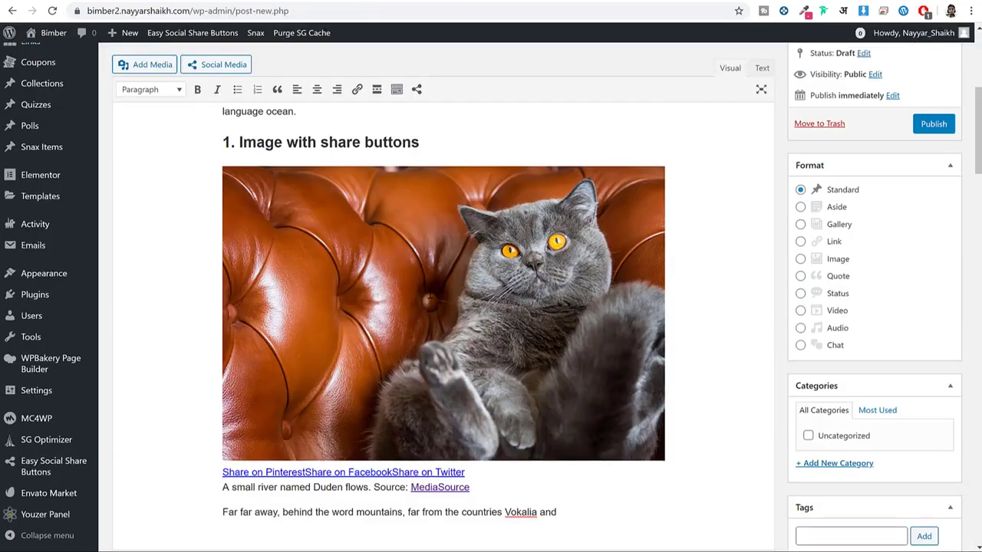
{"action": "scroll", "coordinate": [519, 383], "scroll_direction": "up", "scroll_amount": 8}
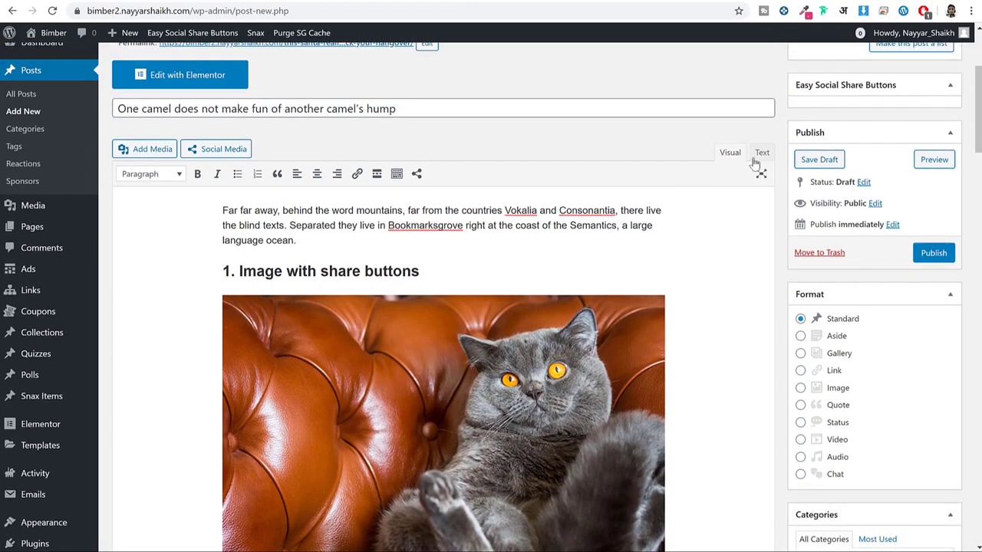
Step: Inspect the pasted content in the HTML source view, then select all the body content
{"action": "left_click", "coordinate": [762, 152]}
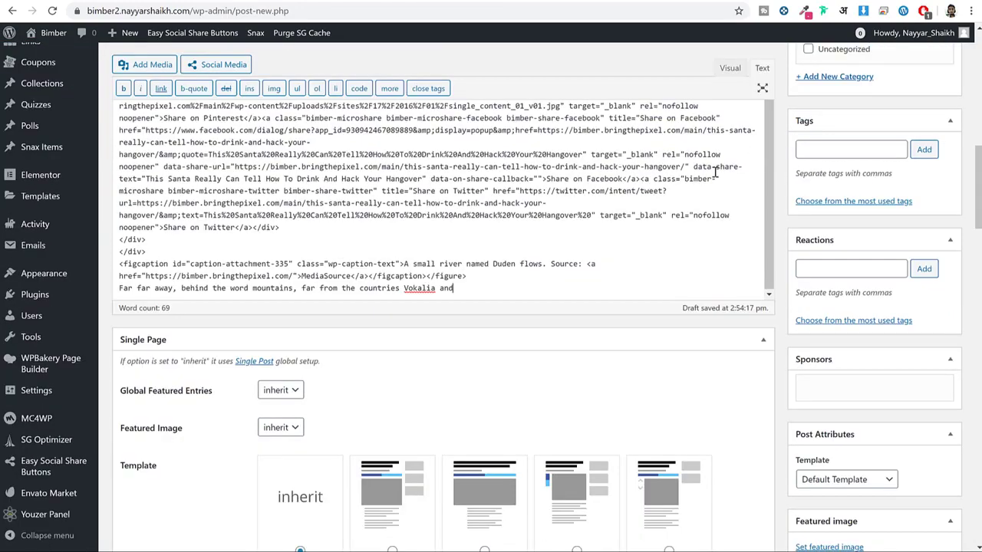
{"action": "scroll", "coordinate": [200, 284], "scroll_direction": "up", "scroll_amount": 2}
{"action": "left_click_drag", "start_coordinate": [163, 315], "coordinate": [119, 264]}
{"action": "scroll", "coordinate": [230, 253], "scroll_direction": "up", "scroll_amount": 3}
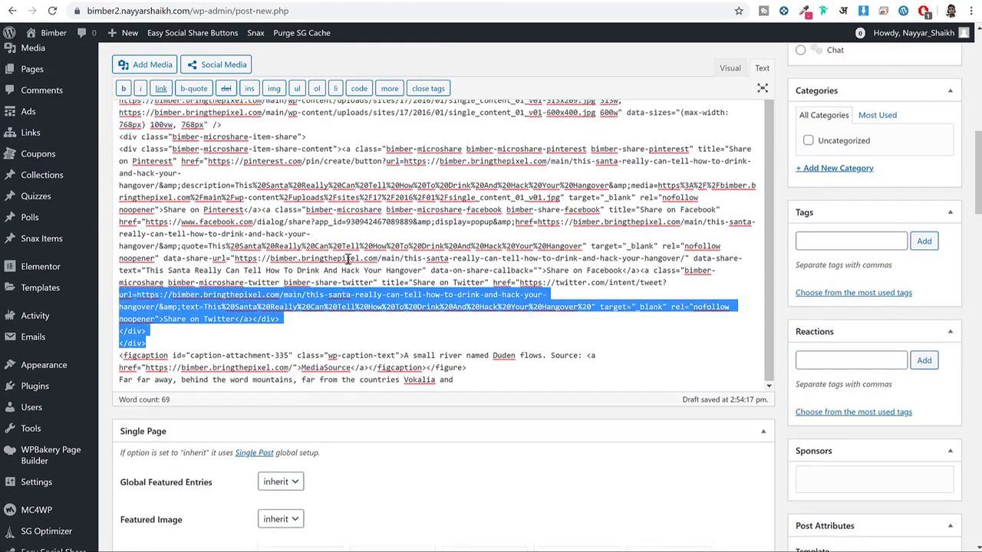
{"action": "scroll", "coordinate": [545, 230], "scroll_direction": "up", "scroll_amount": 4}
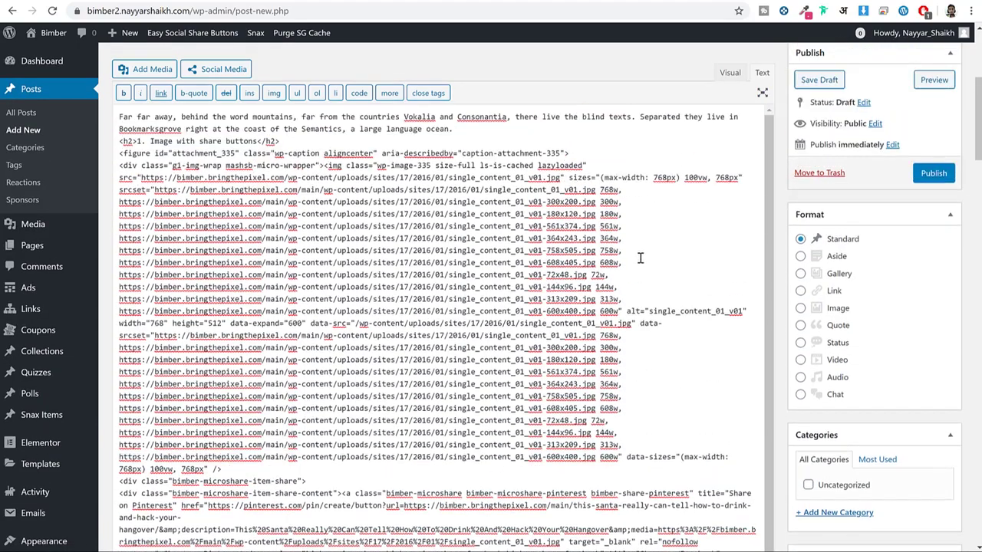
{"action": "left_click_drag", "start_coordinate": [588, 506], "coordinate": [222, 167]}
{"action": "left_click", "coordinate": [310, 263]}
{"action": "left_click", "coordinate": [732, 73]}
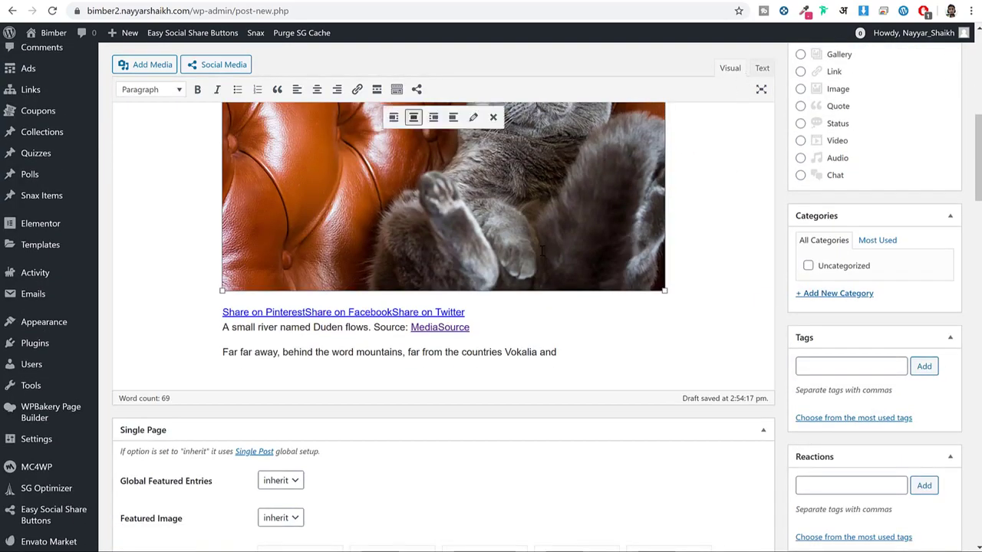
{"action": "left_click", "coordinate": [609, 356]}
{"action": "key", "text": "ctrl+a"}
{"action": "scroll", "coordinate": [609, 355], "scroll_direction": "down", "scroll_amount": 4}
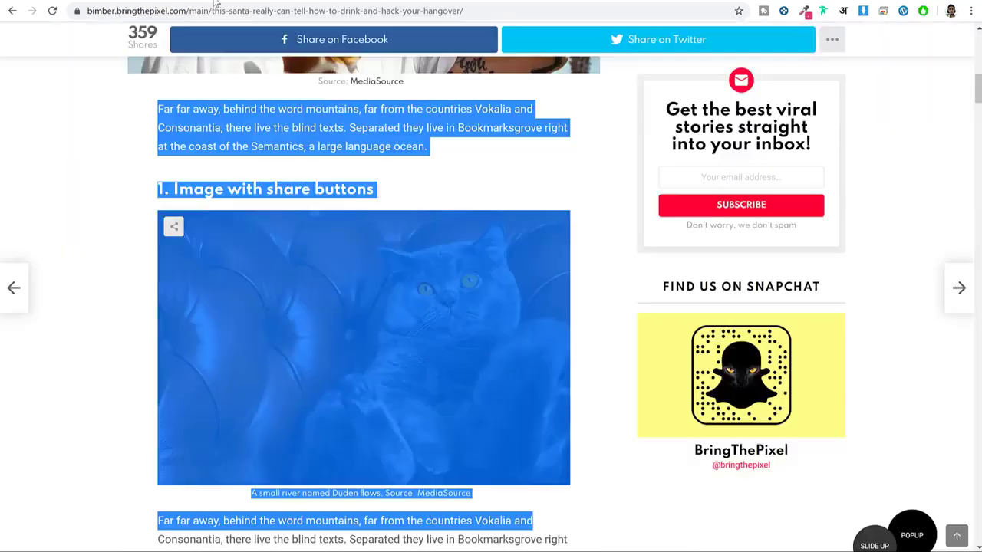
Step: Replace the body with the demo's first paragraph pasted as plain text
{"action": "triple_click", "coordinate": [414, 147]}
{"action": "key", "text": "ctrl+c"}
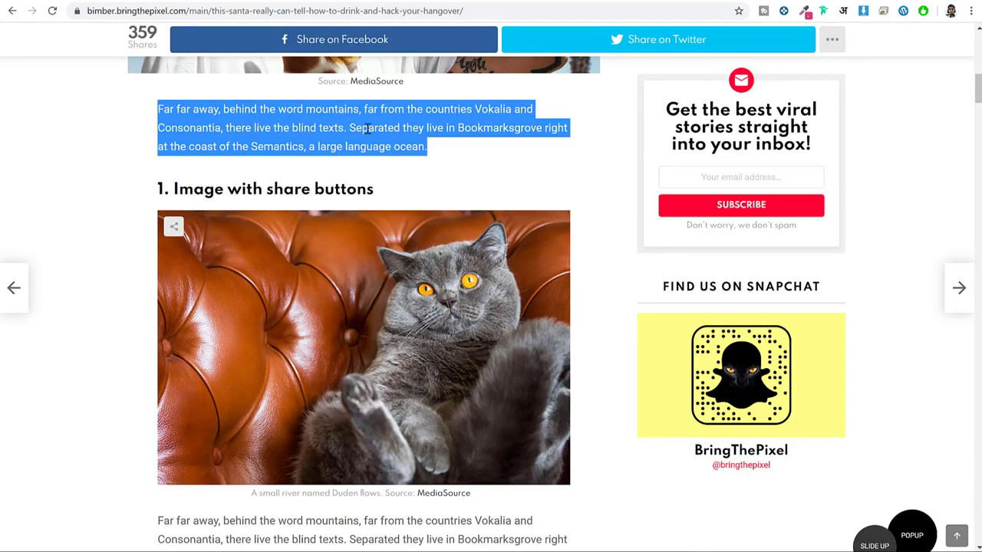
{"action": "left_click", "coordinate": [354, 1]}
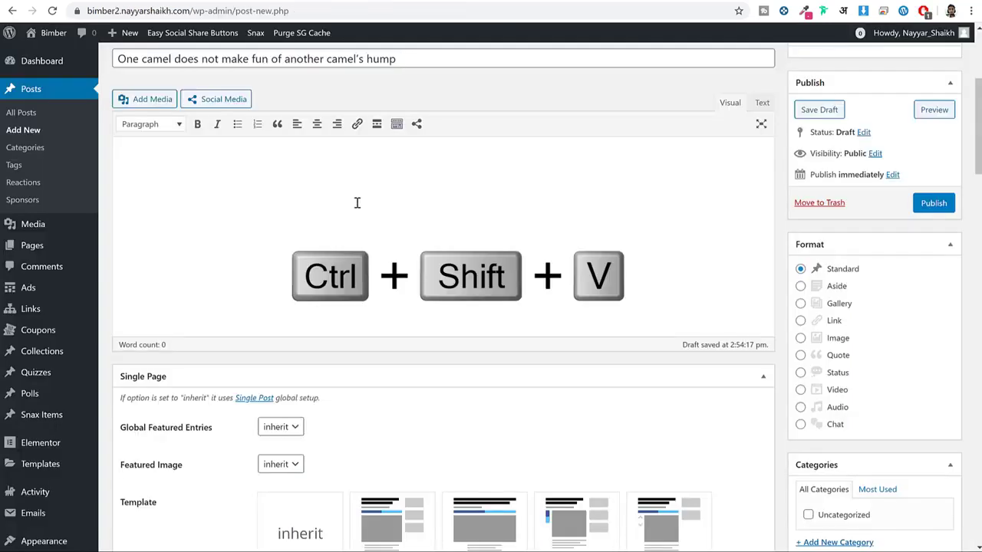
{"action": "key", "text": "ctrl+shift+v"}
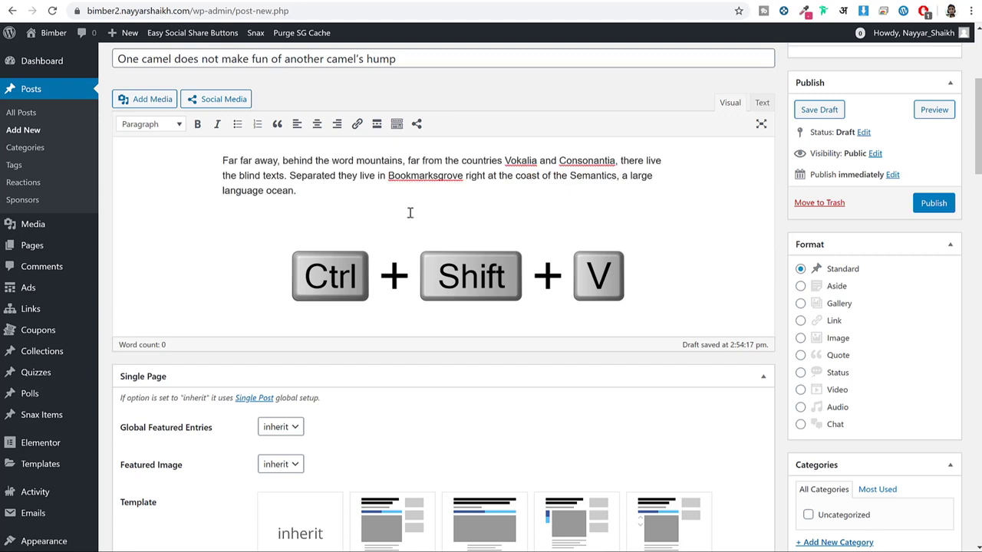
{"action": "left_click", "coordinate": [761, 102]}
{"action": "left_click_drag", "start_coordinate": [454, 161], "coordinate": [198, 147]}
{"action": "left_click", "coordinate": [728, 102]}
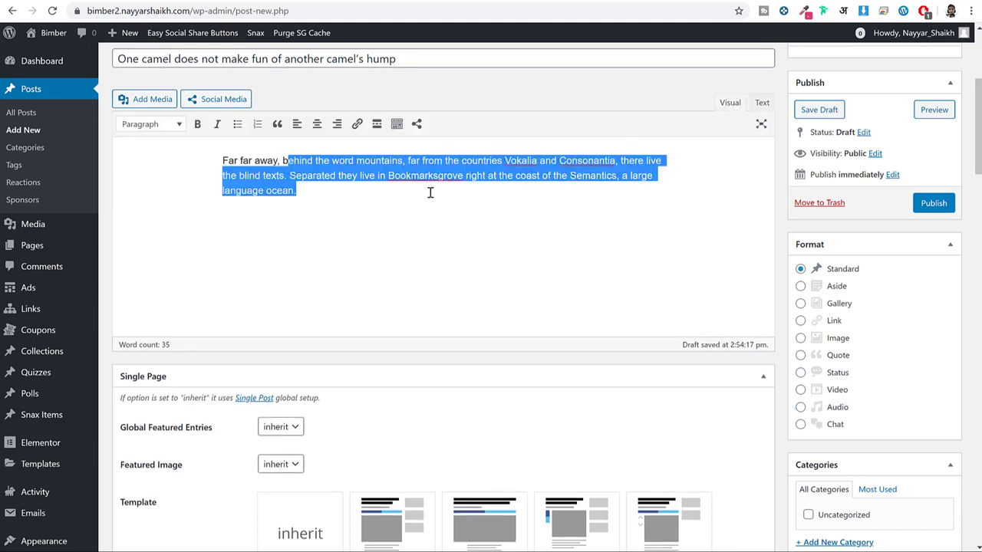
Step: Add the '1. Image with share buttons' line below the paragraph and publish the post
{"action": "left_click", "coordinate": [386, 191]}
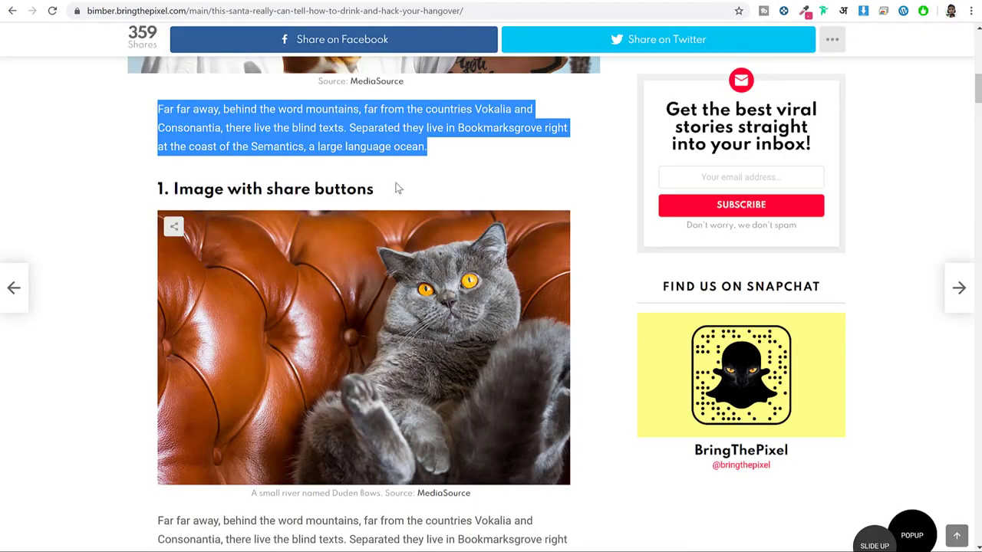
{"action": "left_click_drag", "start_coordinate": [394, 186], "coordinate": [158, 188]}
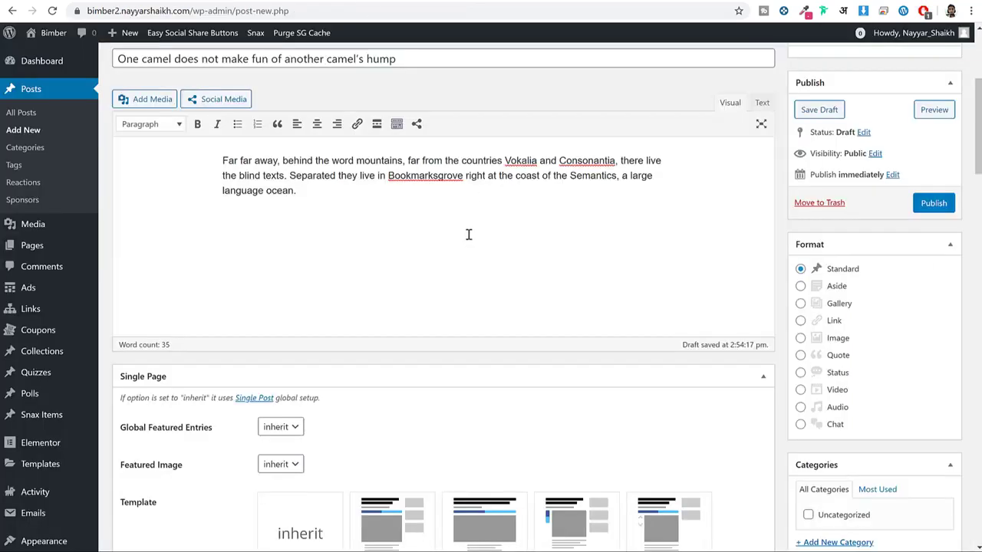
{"action": "type", "text": "1. Image with share buttons"}
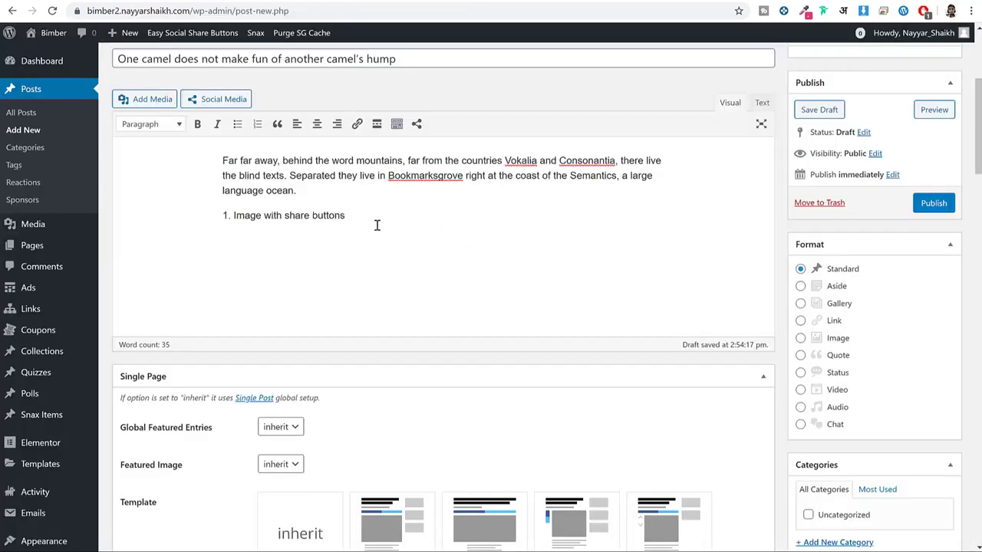
{"action": "left_click_drag", "start_coordinate": [347, 216], "coordinate": [222, 216]}
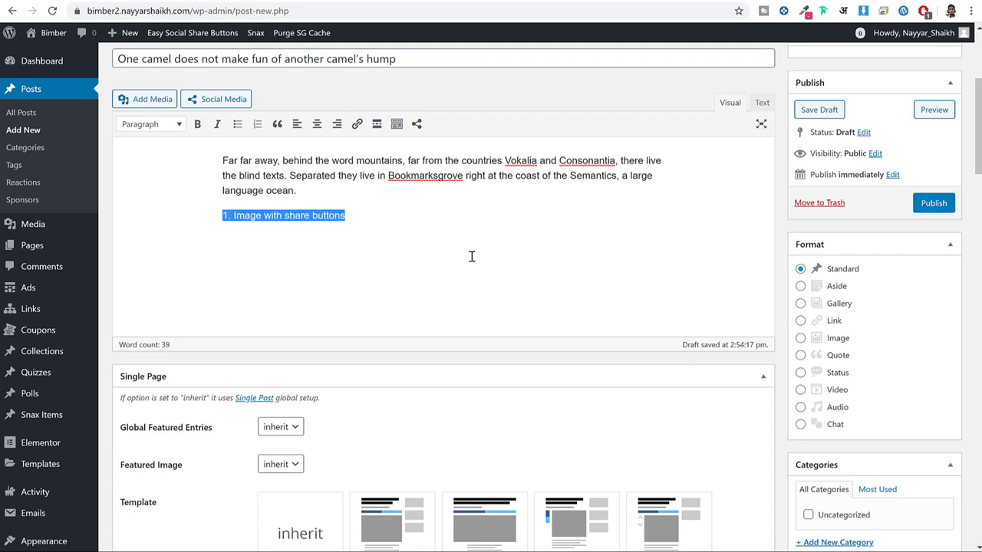
{"action": "left_click", "coordinate": [934, 203]}
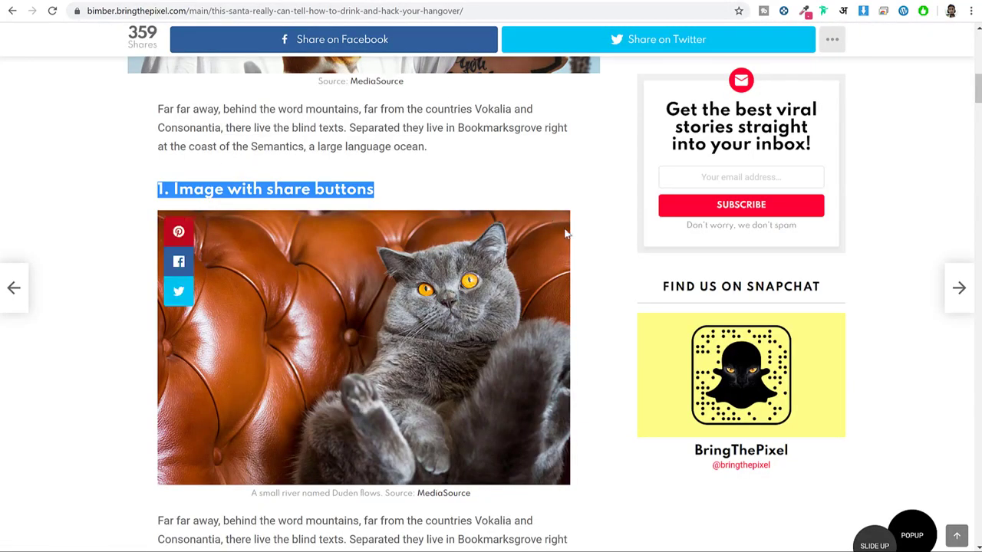
Step: Scroll through the Bimber demo article's sections and select its sample paragraph
{"action": "scroll", "coordinate": [589, 245], "scroll_direction": "down", "scroll_amount": 10}
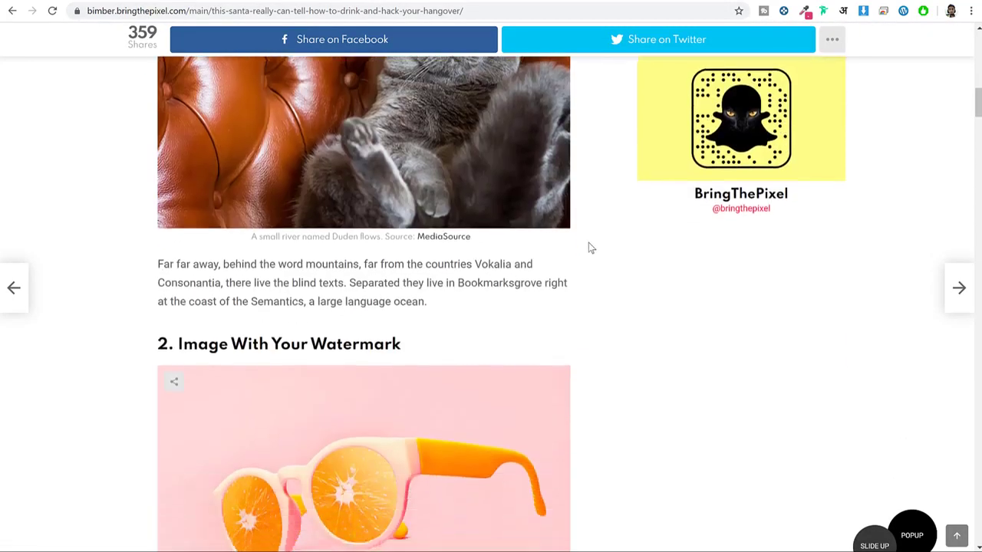
{"action": "scroll", "coordinate": [607, 259], "scroll_direction": "down", "scroll_amount": 15}
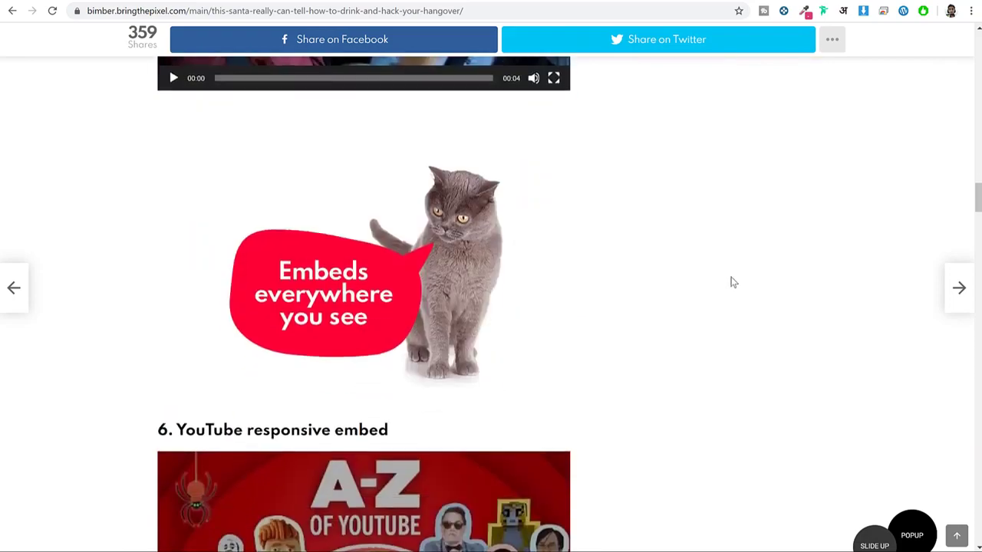
{"action": "scroll", "coordinate": [732, 282], "scroll_direction": "down", "scroll_amount": 15}
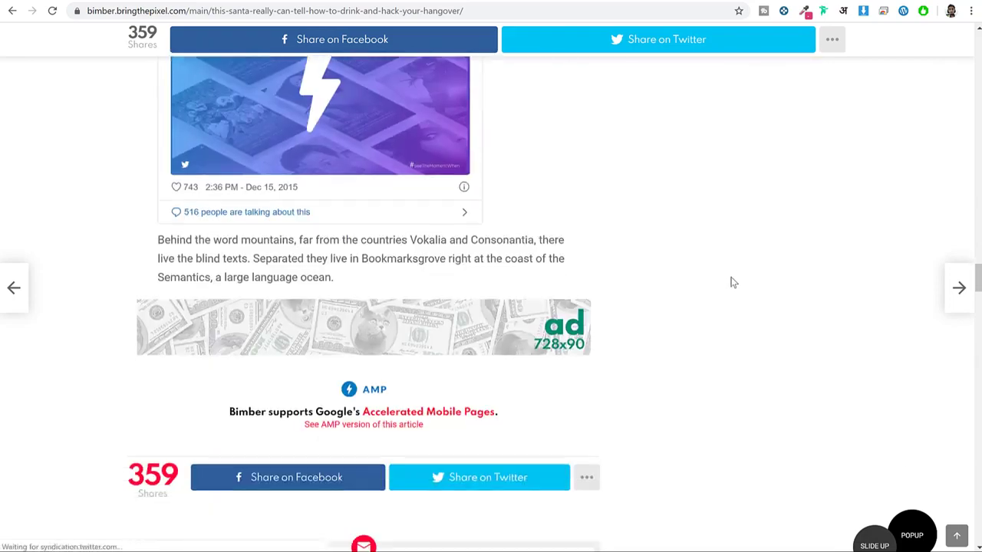
{"action": "scroll", "coordinate": [740, 283], "scroll_direction": "up", "scroll_amount": 10}
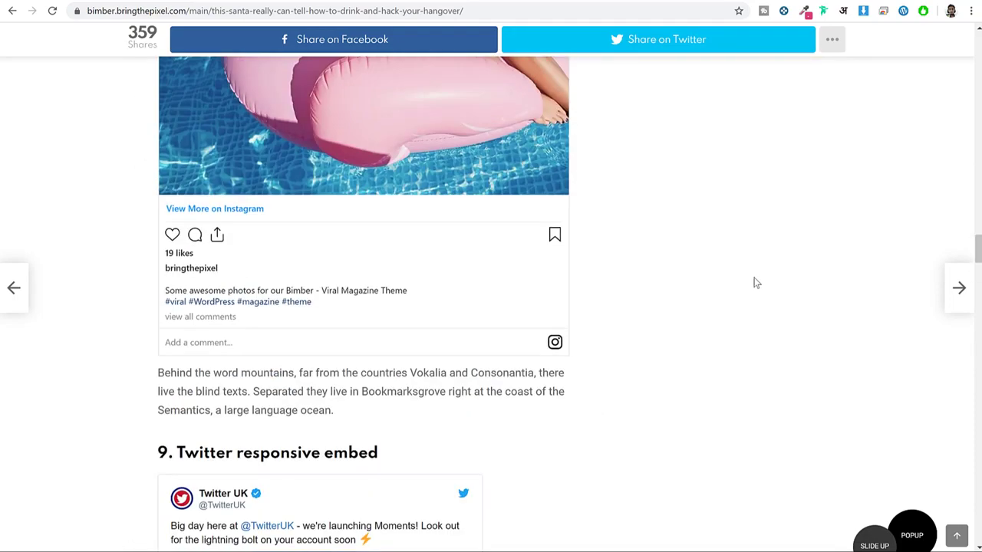
{"action": "scroll", "coordinate": [759, 283], "scroll_direction": "up", "scroll_amount": 15}
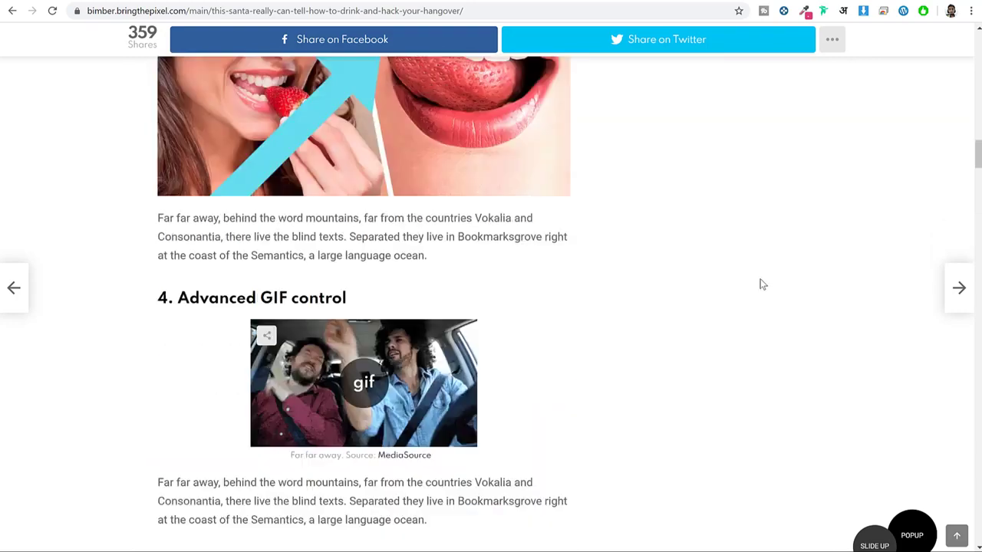
{"action": "scroll", "coordinate": [326, 296], "scroll_direction": "down", "scroll_amount": 3}
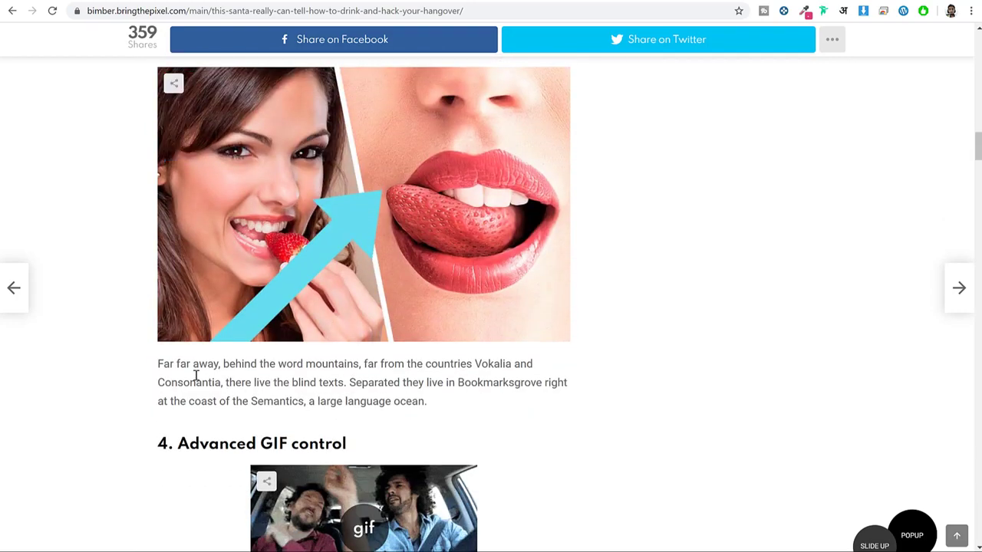
{"action": "left_click_drag", "start_coordinate": [196, 375], "coordinate": [381, 399]}
{"action": "triple_click", "coordinate": [379, 393]}
Step: Review the rest of the demo article, then return to the published post's edit screen
{"action": "scroll", "coordinate": [379, 391], "scroll_direction": "up", "scroll_amount": 2}
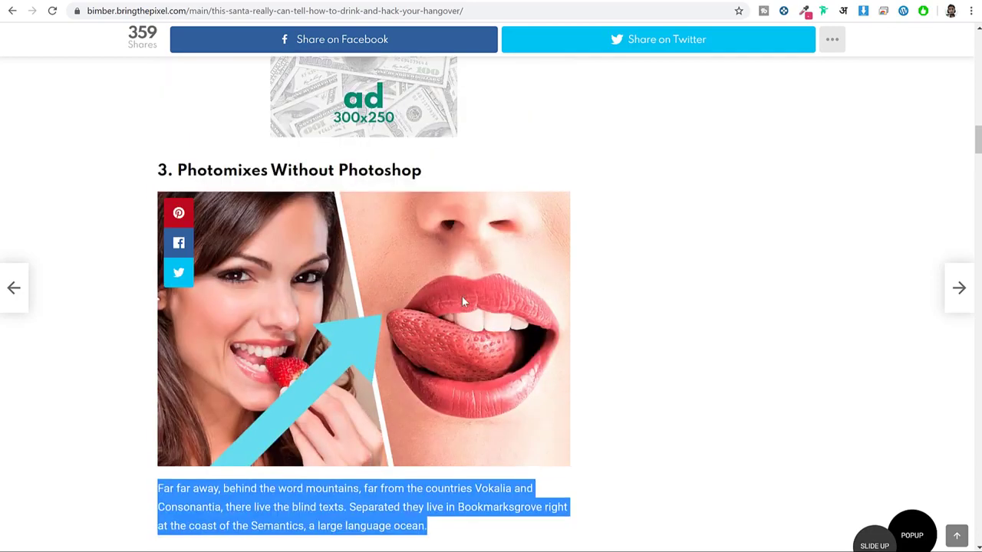
{"action": "scroll", "coordinate": [718, 266], "scroll_direction": "down", "scroll_amount": 8}
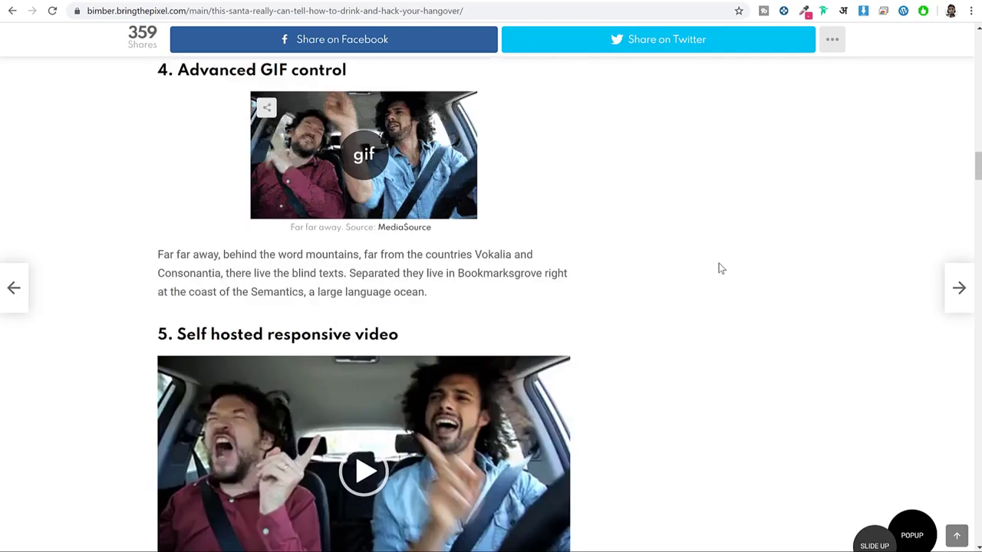
{"action": "scroll", "coordinate": [719, 266], "scroll_direction": "down", "scroll_amount": 3}
{"action": "scroll", "coordinate": [729, 283], "scroll_direction": "down", "scroll_amount": 5}
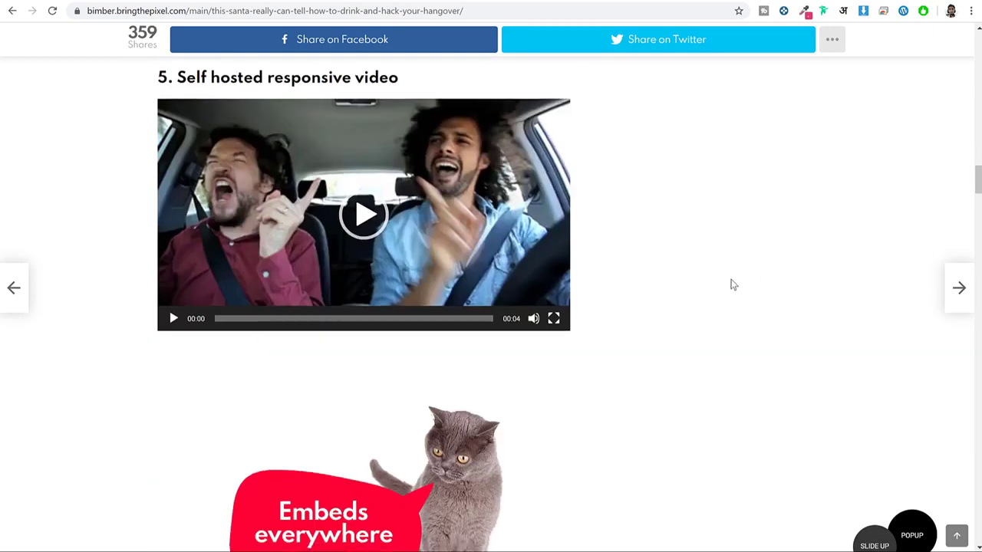
{"action": "scroll", "coordinate": [742, 292], "scroll_direction": "down", "scroll_amount": 3}
{"action": "scroll", "coordinate": [499, 373], "scroll_direction": "down", "scroll_amount": 7}
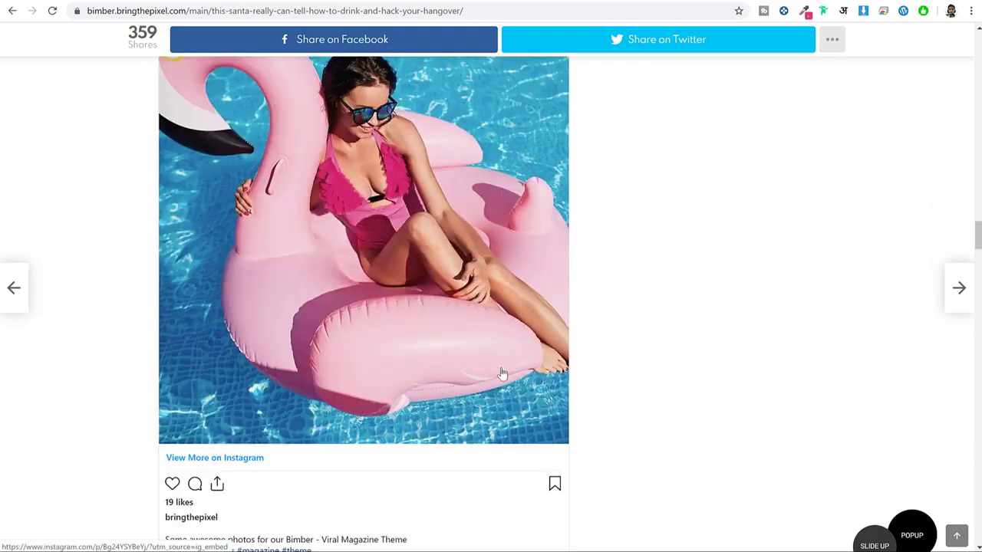
{"action": "scroll", "coordinate": [504, 373], "scroll_direction": "down", "scroll_amount": 4}
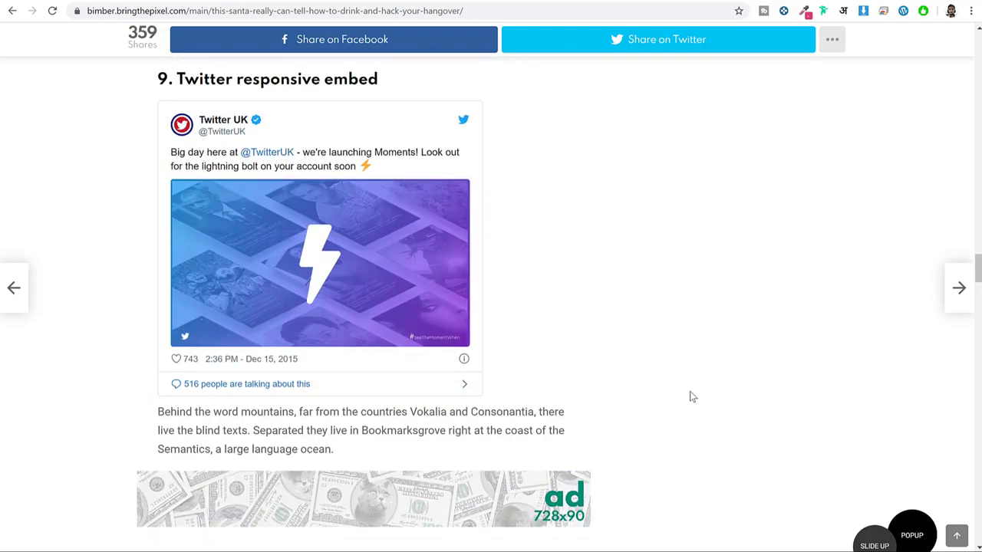
{"action": "scroll", "coordinate": [667, 359], "scroll_direction": "up", "scroll_amount": 5}
{"action": "scroll", "coordinate": [667, 358], "scroll_direction": "up", "scroll_amount": 15}
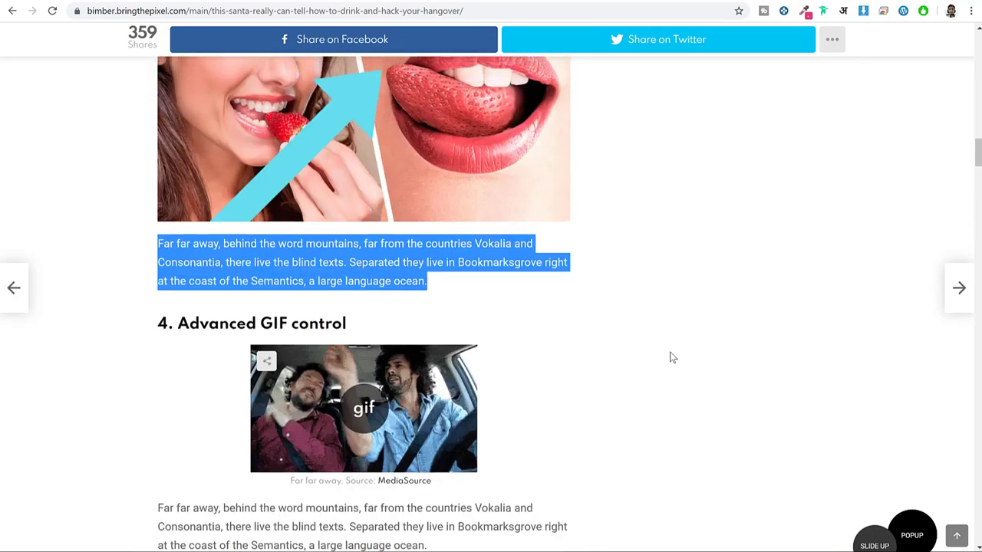
{"action": "scroll", "coordinate": [669, 357], "scroll_direction": "up", "scroll_amount": 10}
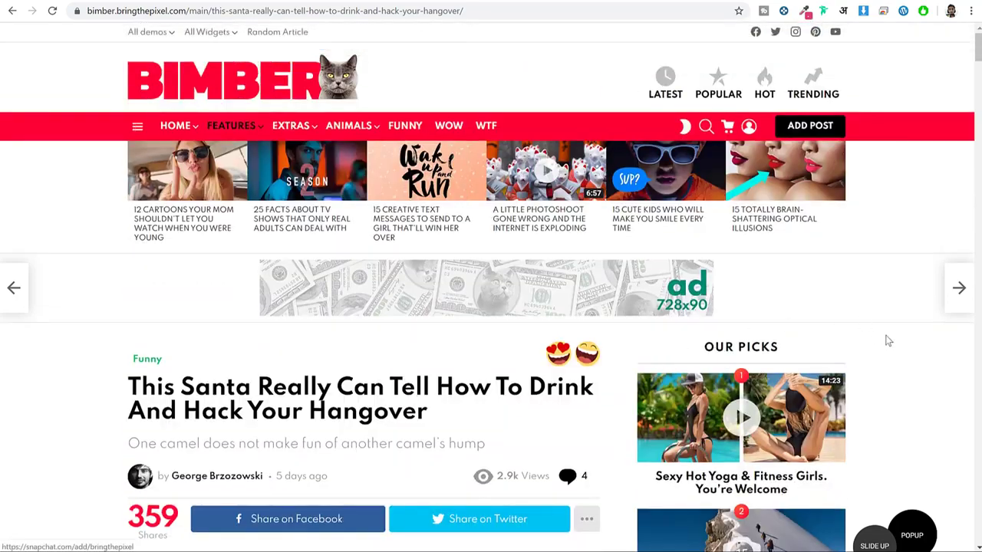
{"action": "scroll", "coordinate": [888, 340], "scroll_direction": "down", "scroll_amount": 3}
{"action": "scroll", "coordinate": [876, 322], "scroll_direction": "down", "scroll_amount": 1}
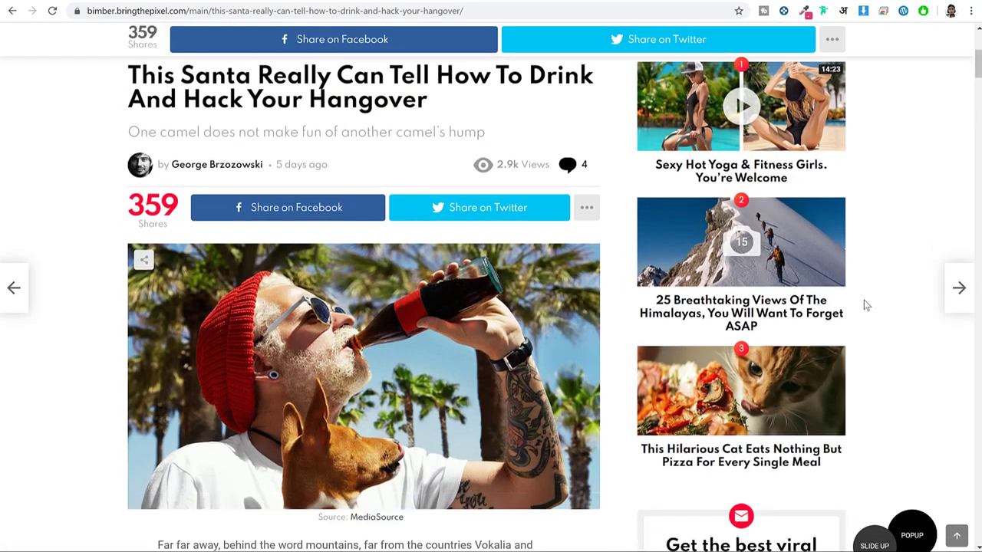
{"action": "left_click", "coordinate": [376, 1]}
{"action": "scroll", "coordinate": [450, 279], "scroll_direction": "down", "scroll_amount": 3}
{"action": "scroll", "coordinate": [440, 246], "scroll_direction": "up", "scroll_amount": 1}
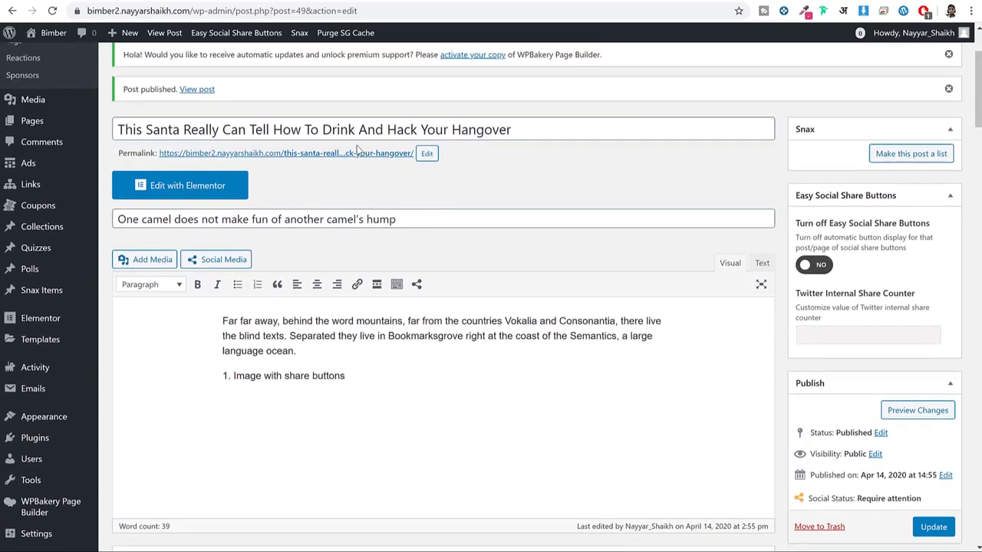
Step: Open the published post's permalink in a new tab
{"action": "scroll", "coordinate": [639, 307], "scroll_direction": "up", "scroll_amount": 2}
{"action": "right_click", "coordinate": [358, 281]}
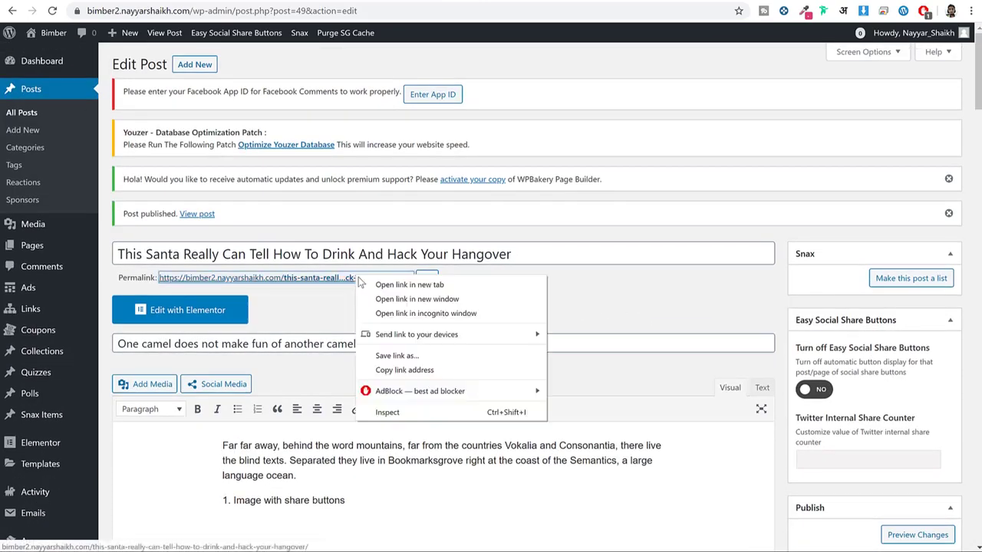
{"action": "left_click", "coordinate": [376, 286]}
{"action": "left_click", "coordinate": [475, 2]}
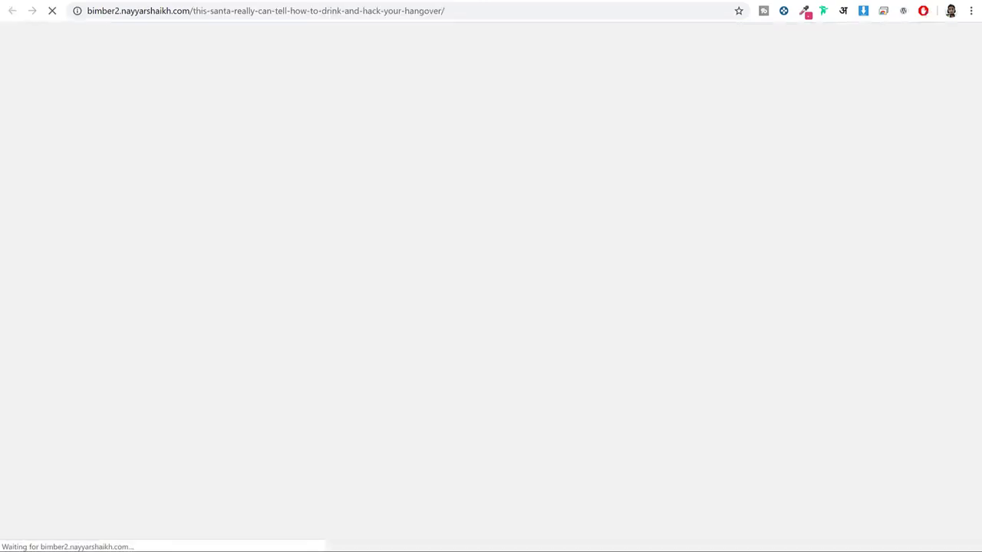
Step: Compare the live post's intro paragraph and '1. Image with share buttons' line against the demo heading
{"action": "scroll", "coordinate": [920, 243], "scroll_direction": "down", "scroll_amount": 2}
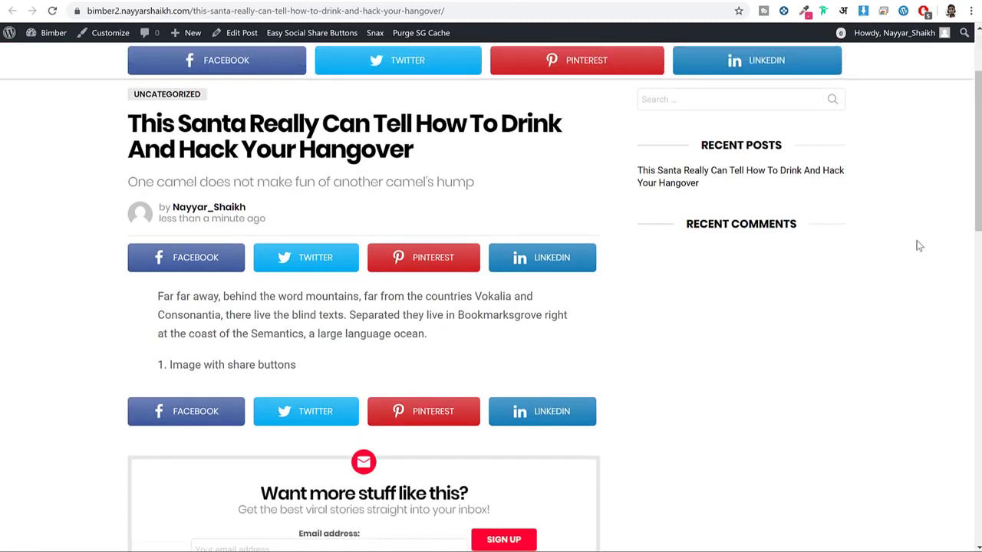
{"action": "scroll", "coordinate": [919, 246], "scroll_direction": "down", "scroll_amount": 1}
{"action": "triple_click", "coordinate": [231, 235]}
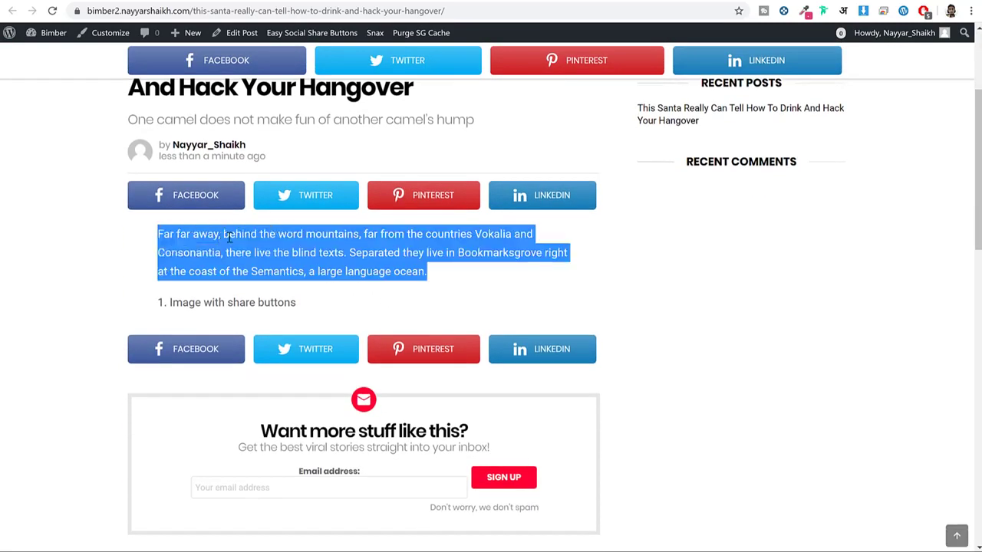
{"action": "left_click", "coordinate": [231, 234]}
{"action": "left_click_drag", "start_coordinate": [299, 302], "coordinate": [158, 303]}
{"action": "left_click", "coordinate": [158, 302]}
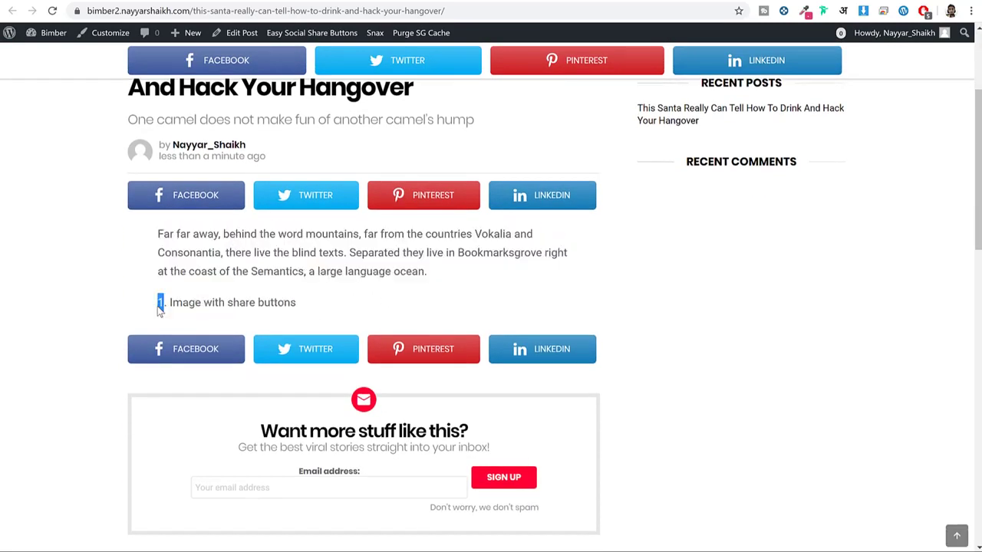
{"action": "triple_click", "coordinate": [159, 304]}
{"action": "left_click", "coordinate": [276, 302]}
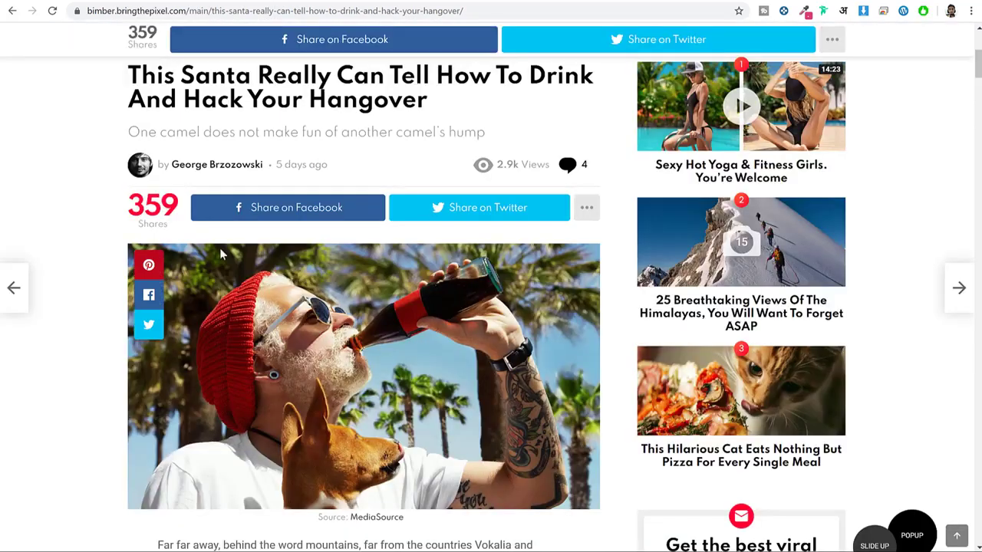
{"action": "scroll", "coordinate": [231, 245], "scroll_direction": "down", "scroll_amount": 5}
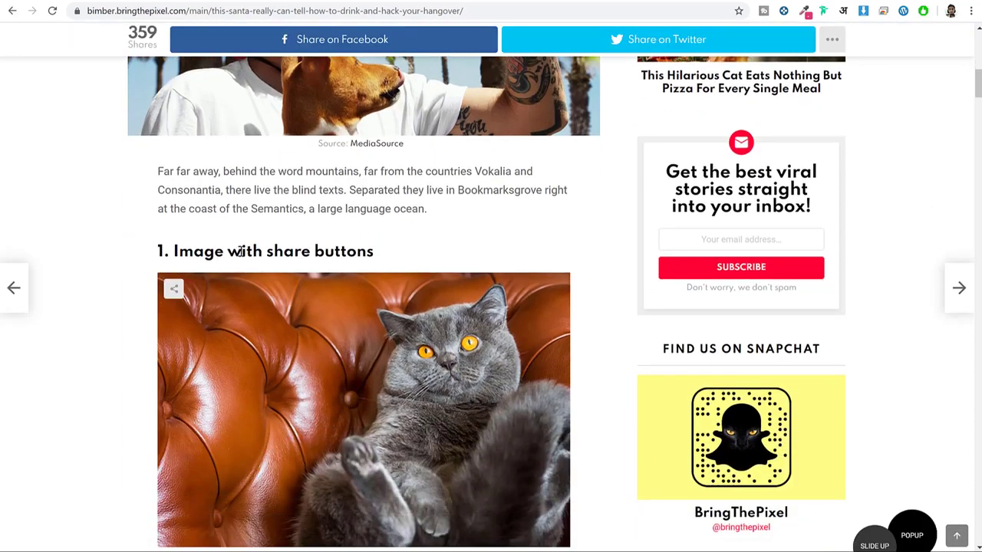
{"action": "triple_click", "coordinate": [239, 251]}
{"action": "left_click", "coordinate": [347, 192]}
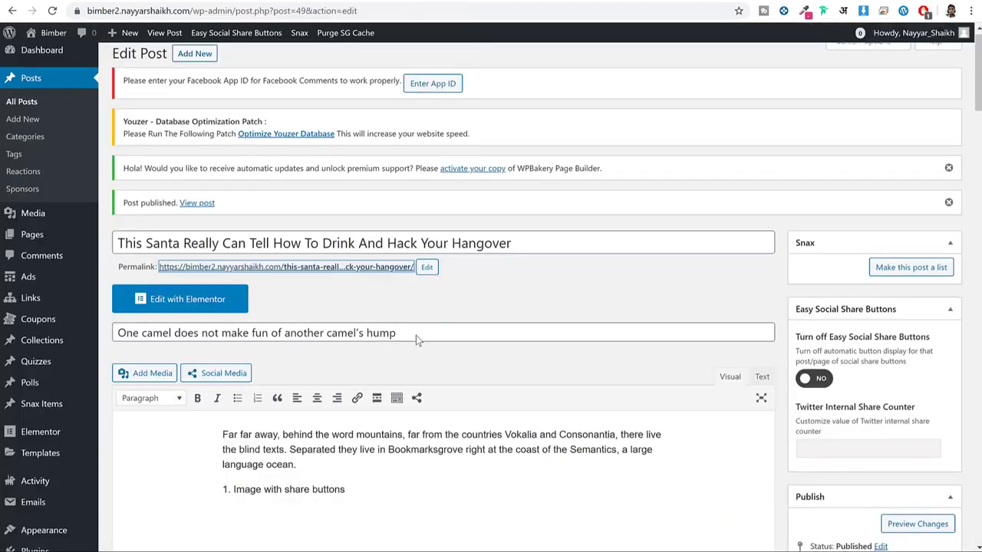
{"action": "scroll", "coordinate": [416, 335], "scroll_direction": "down", "scroll_amount": 2}
Step: Make '1. Image with share buttons' a Heading 2 and start a new paragraph beneath it
{"action": "left_click_drag", "start_coordinate": [349, 314], "coordinate": [221, 314]}
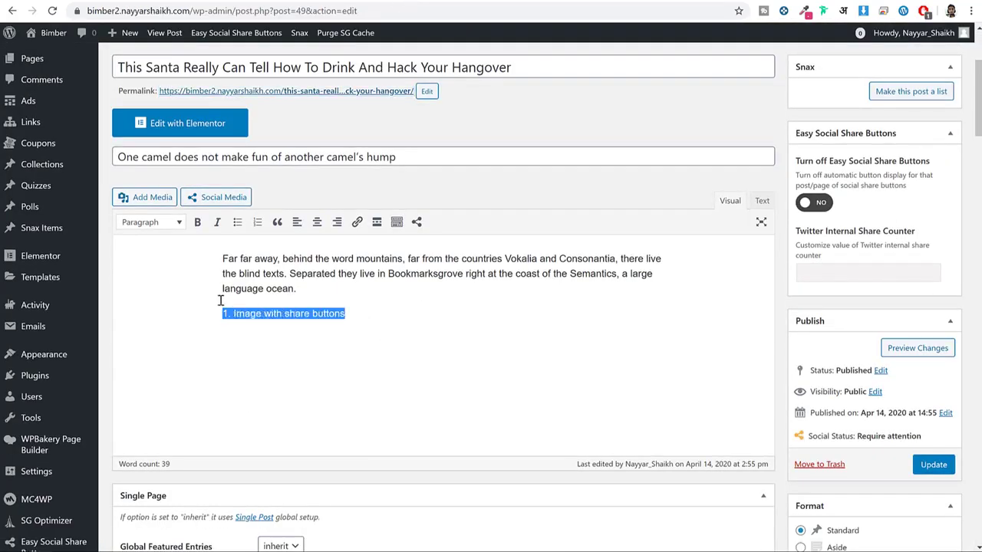
{"action": "left_click", "coordinate": [144, 222]}
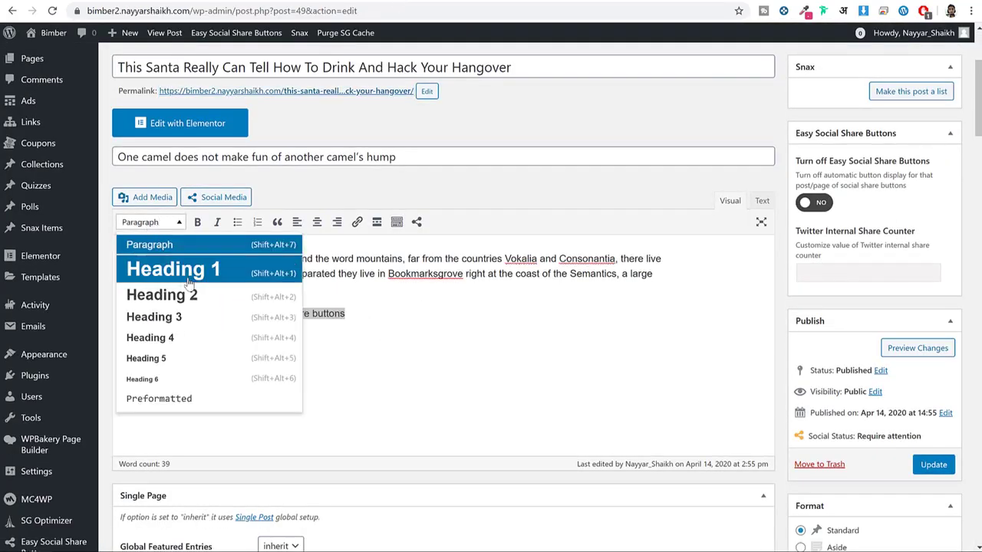
{"action": "left_click", "coordinate": [210, 299]}
{"action": "left_click", "coordinate": [477, 319]}
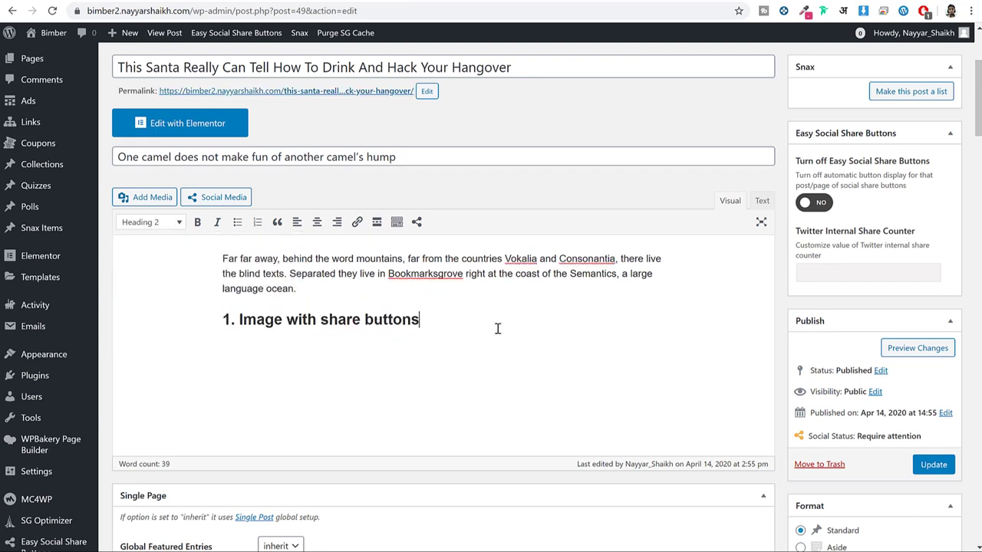
{"action": "key", "text": "Return"}
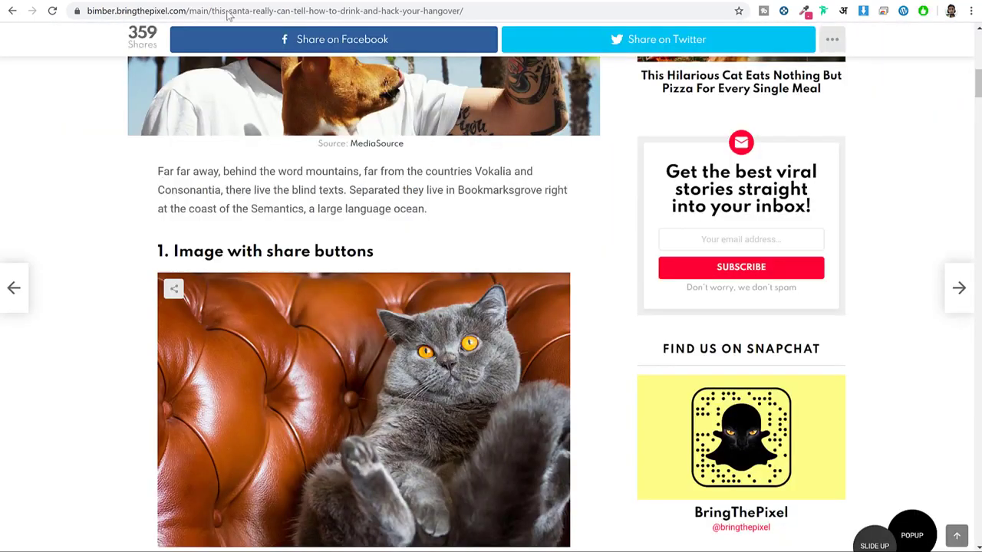
{"action": "scroll", "coordinate": [472, 281], "scroll_direction": "down", "scroll_amount": 2}
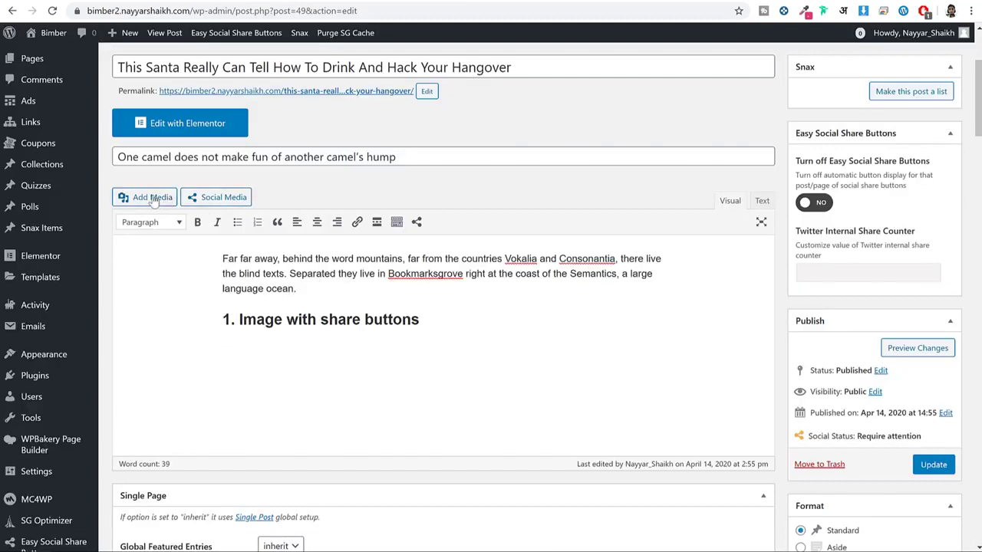
Step: Upload single_content_01_v01 from the Bimber Media folder and insert it into the post
{"action": "left_click", "coordinate": [152, 198]}
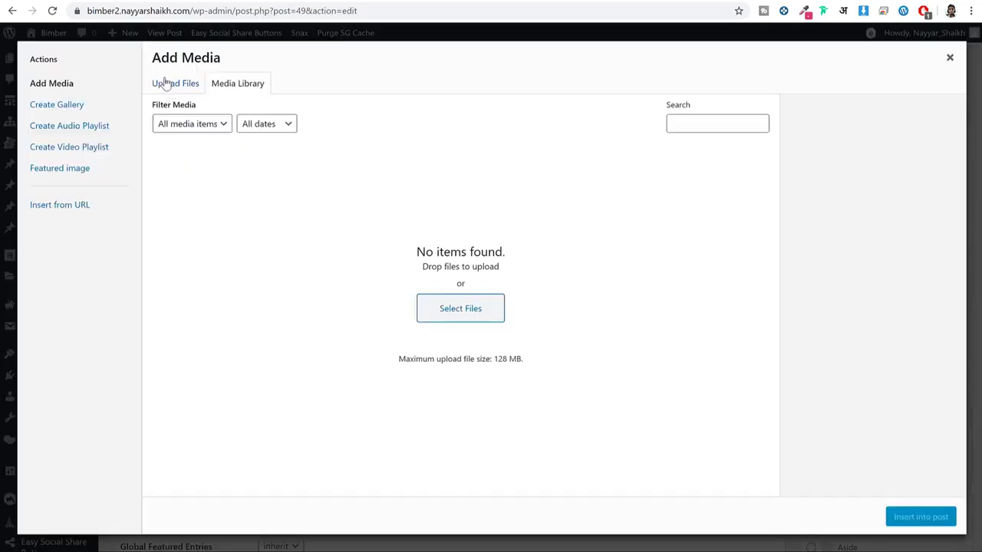
{"action": "left_click", "coordinate": [169, 86]}
{"action": "left_click", "coordinate": [580, 292]}
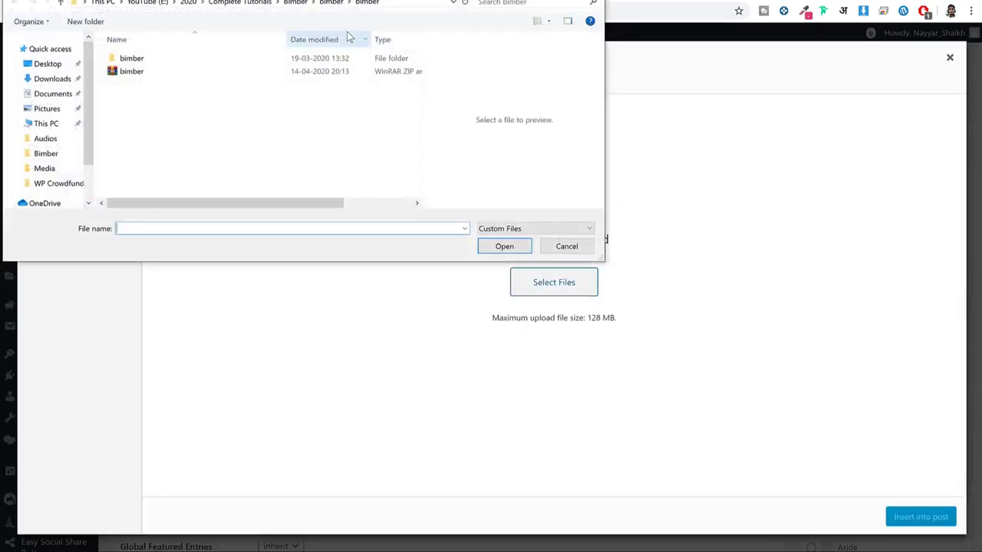
{"action": "left_click_drag", "start_coordinate": [345, 9], "coordinate": [568, 71]}
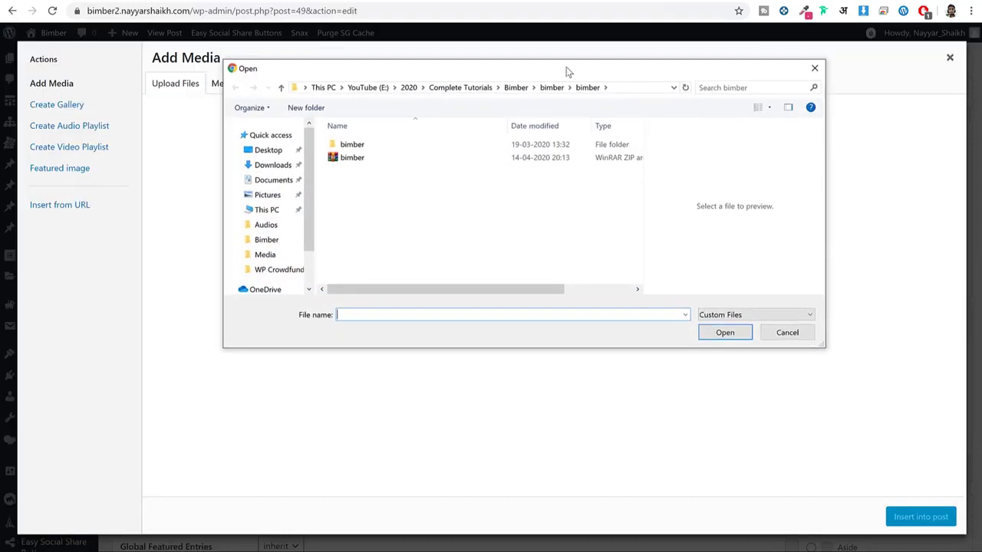
{"action": "left_click", "coordinate": [513, 88]}
{"action": "double_click", "coordinate": [376, 188]}
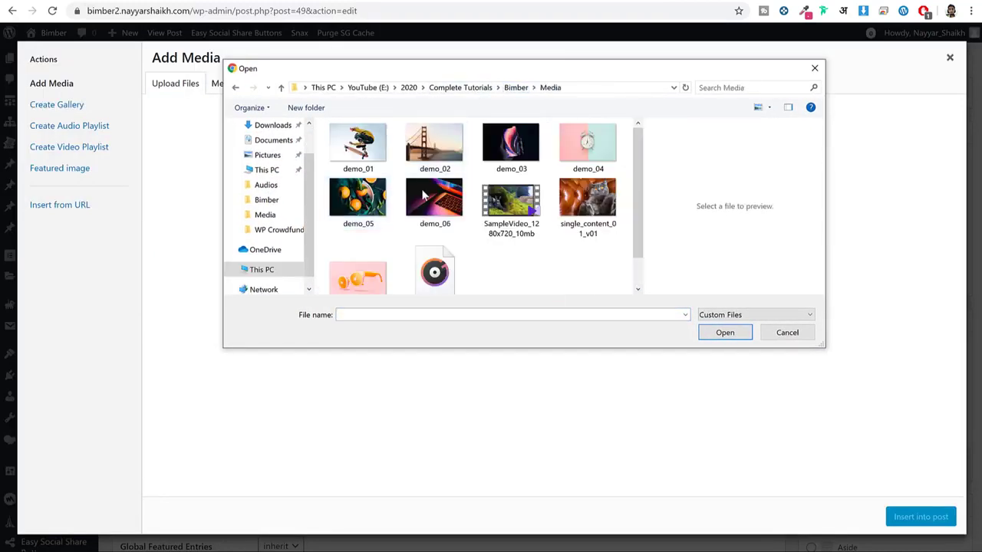
{"action": "scroll", "coordinate": [562, 260], "scroll_direction": "down", "scroll_amount": 1}
{"action": "scroll", "coordinate": [563, 265], "scroll_direction": "up", "scroll_amount": 1}
{"action": "left_click", "coordinate": [586, 203]}
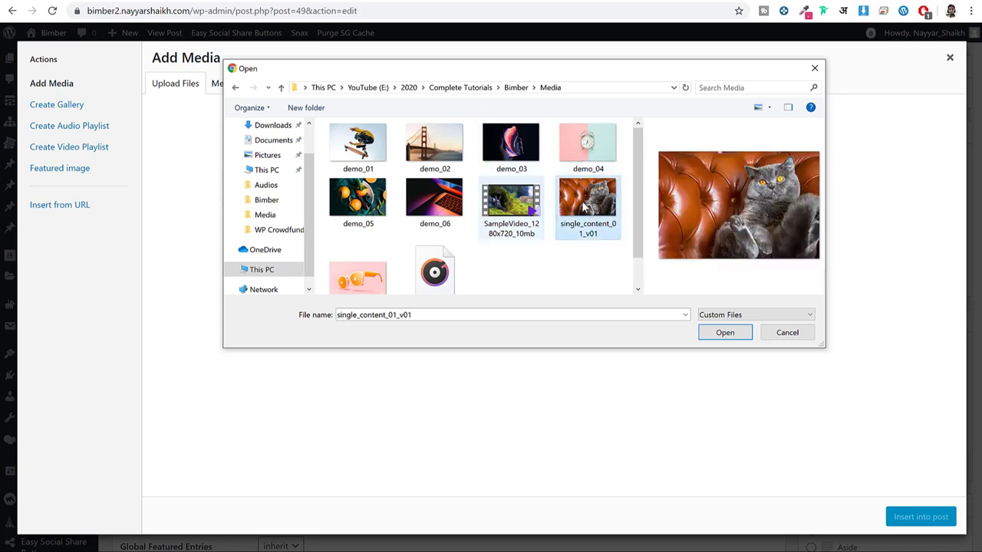
{"action": "left_click", "coordinate": [725, 332]}
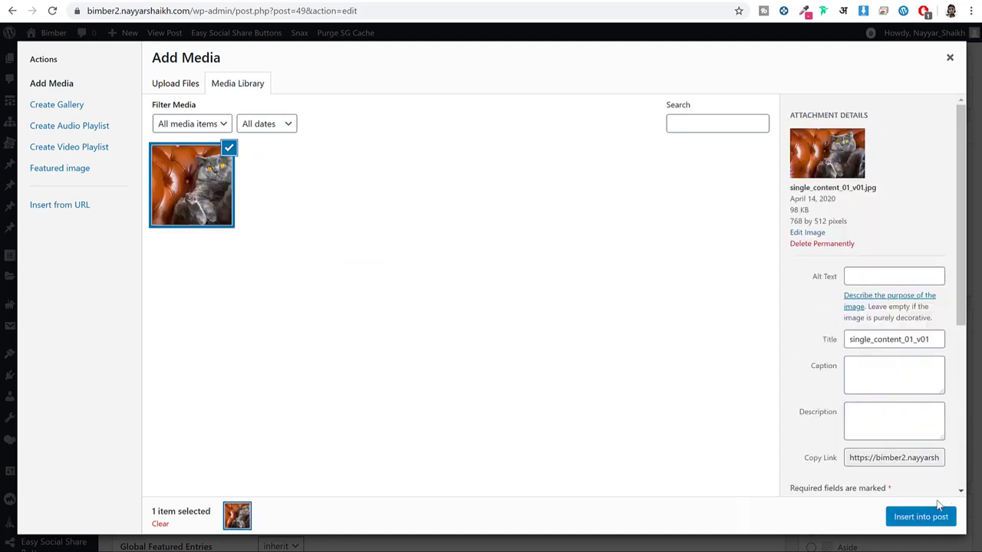
{"action": "left_click", "coordinate": [921, 517]}
{"action": "scroll", "coordinate": [537, 295], "scroll_direction": "down", "scroll_amount": 3}
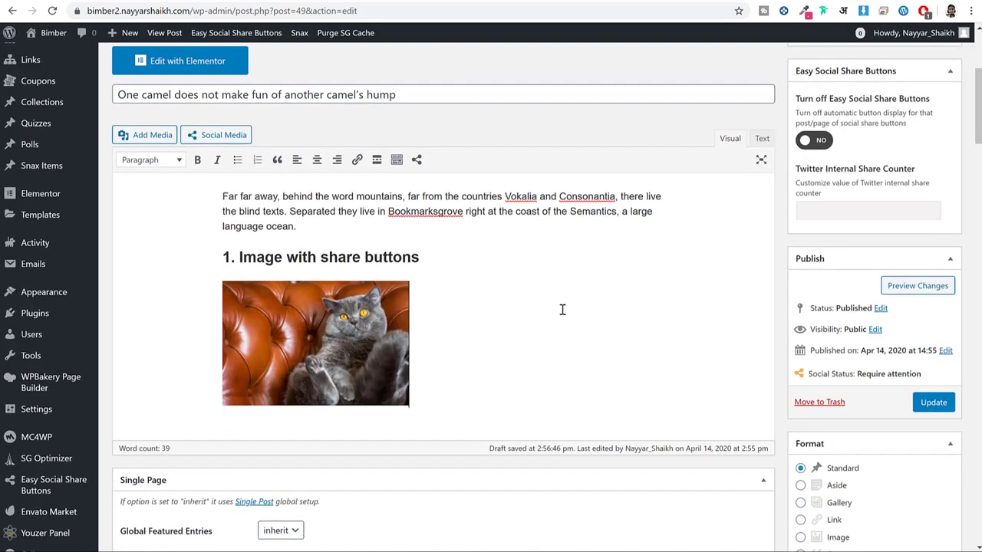
Step: Set the cat image to Full Size (768 × 512) and centre-align it
{"action": "left_click", "coordinate": [395, 277]}
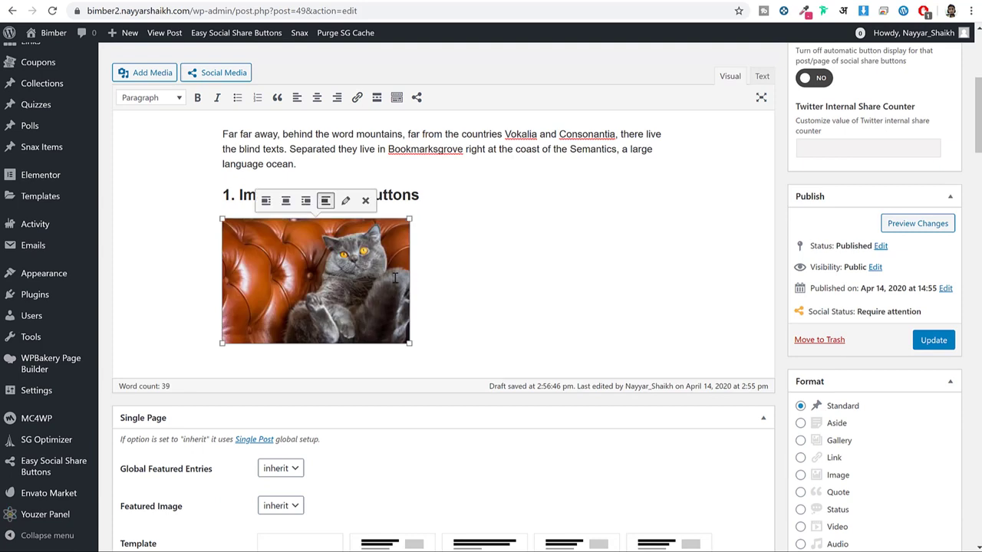
{"action": "left_click", "coordinate": [346, 201]}
{"action": "double_click", "coordinate": [194, 237]}
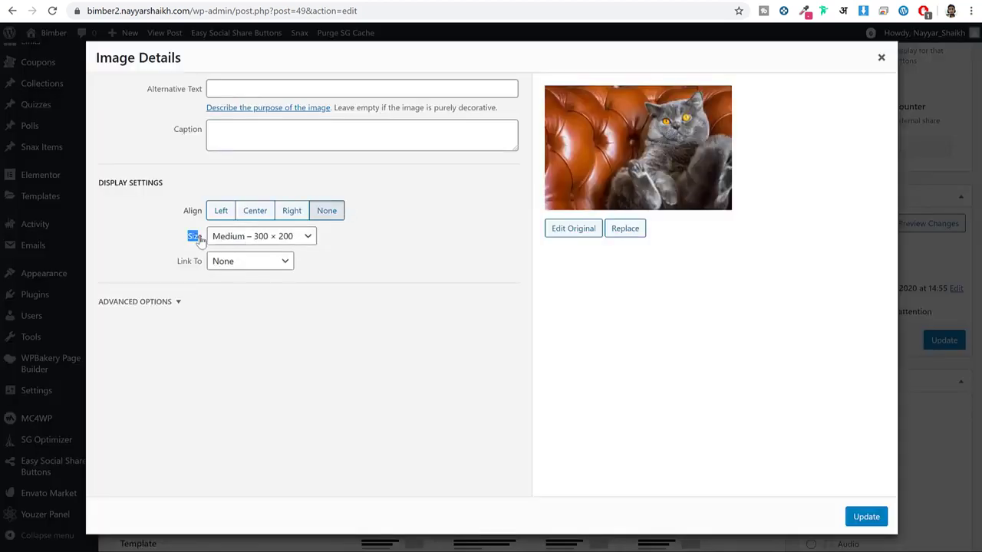
{"action": "left_click", "coordinate": [291, 239]}
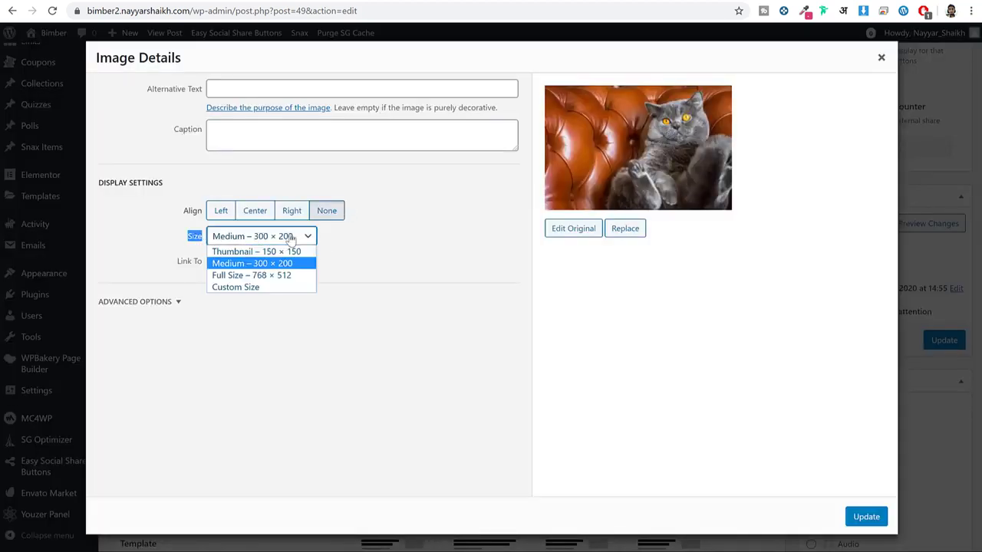
{"action": "left_click", "coordinate": [256, 276]}
{"action": "left_click", "coordinate": [255, 217]}
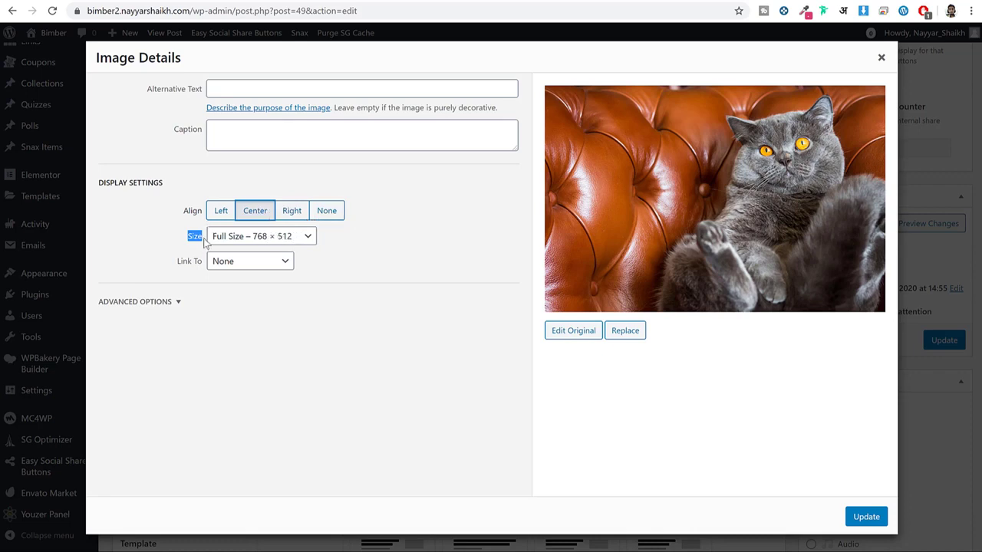
{"action": "left_click", "coordinate": [850, 518]}
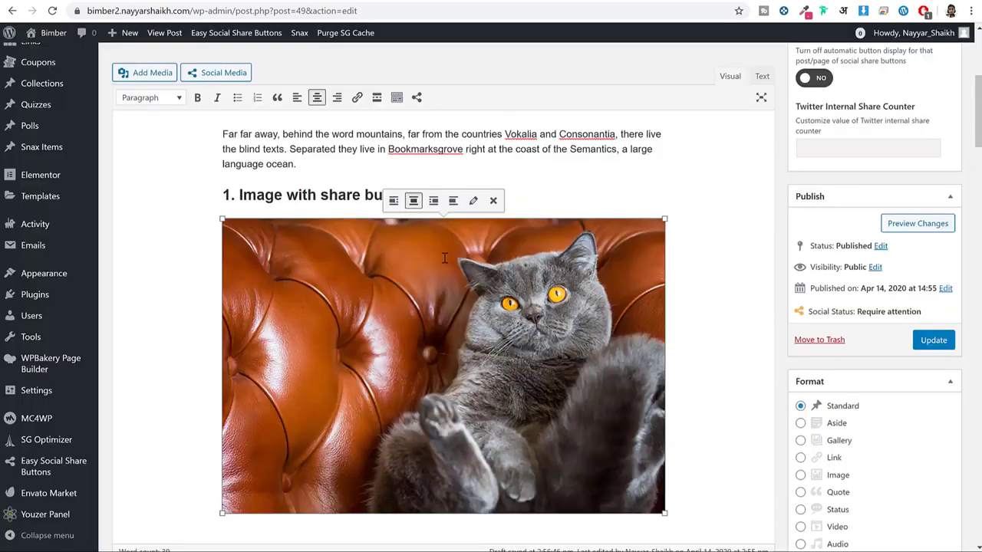
{"action": "scroll", "coordinate": [445, 258], "scroll_direction": "down", "scroll_amount": 2}
{"action": "scroll", "coordinate": [560, 313], "scroll_direction": "up", "scroll_amount": 1}
{"action": "scroll", "coordinate": [580, 309], "scroll_direction": "up", "scroll_amount": 1}
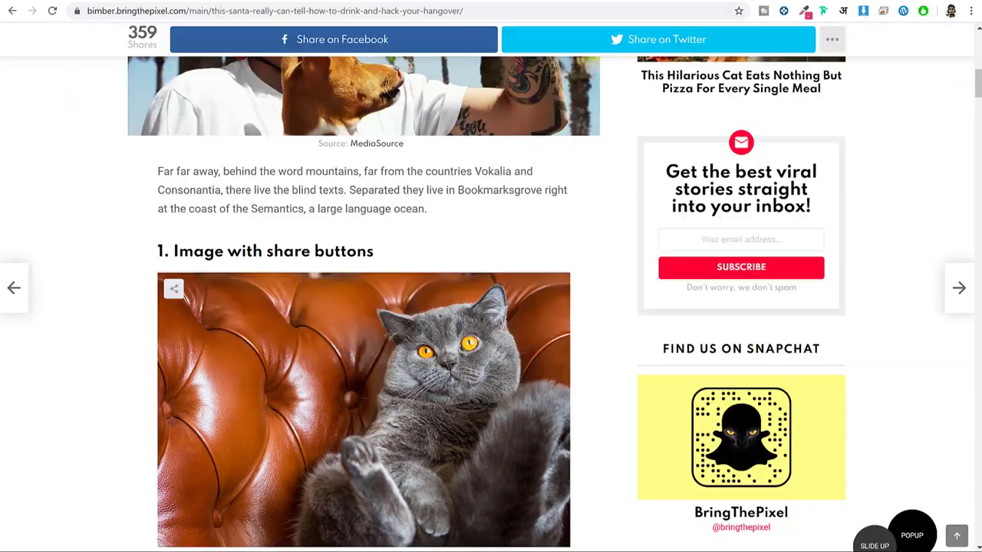
{"action": "scroll", "coordinate": [499, 248], "scroll_direction": "down", "scroll_amount": 4}
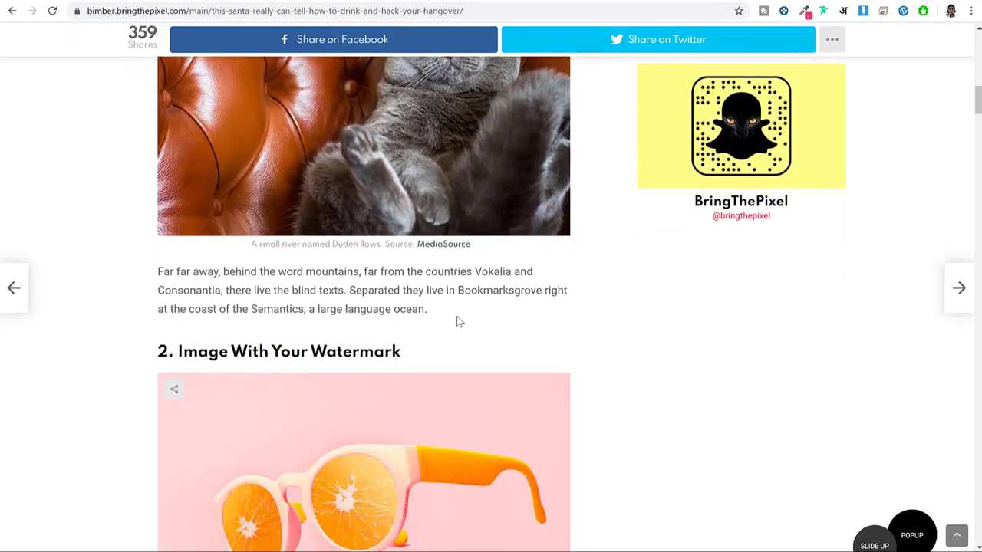
Step: Paste the 'Far far away…' demo paragraph below the cat image
{"action": "triple_click", "coordinate": [348, 294]}
{"action": "key", "text": "ctrl+c"}
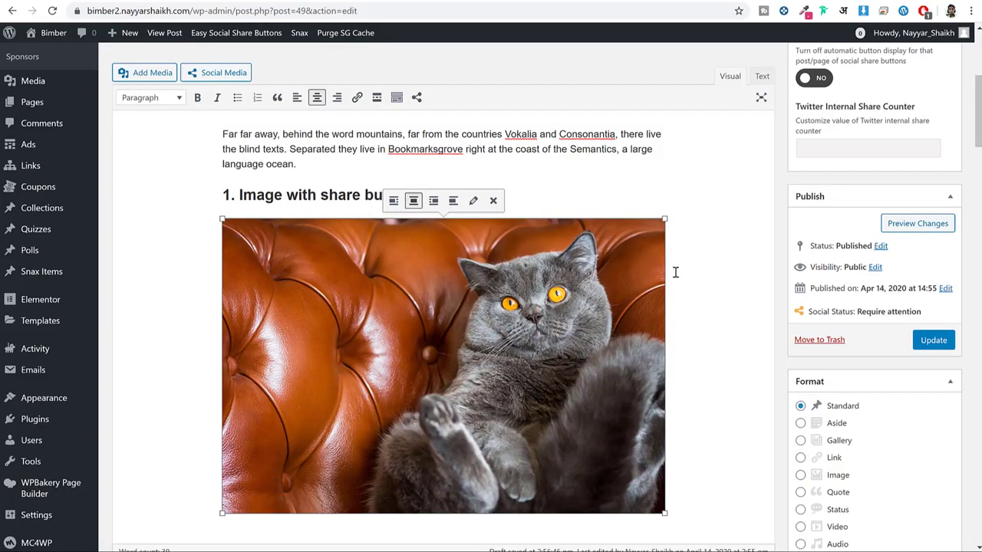
{"action": "left_click", "coordinate": [675, 272]}
{"action": "scroll", "coordinate": [694, 299], "scroll_direction": "down", "scroll_amount": 1}
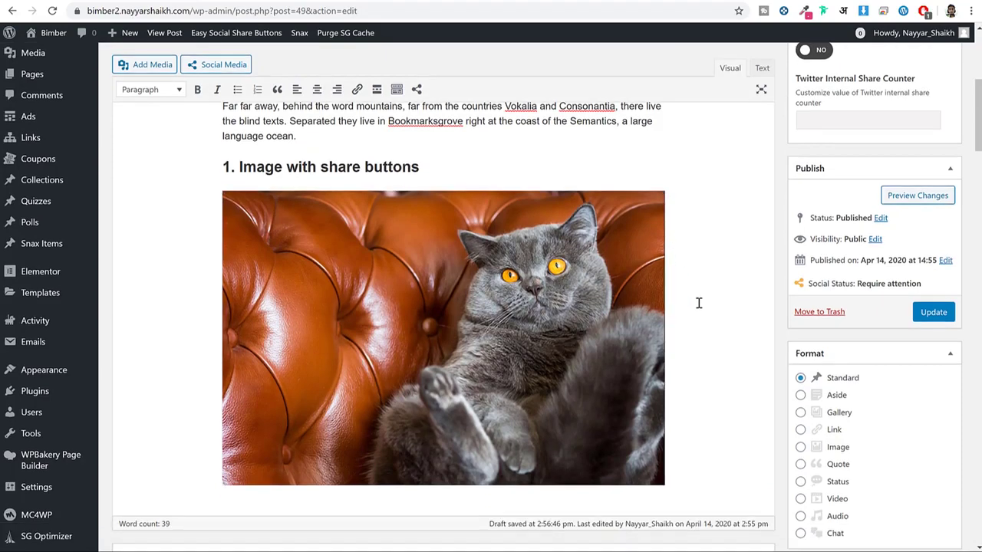
{"action": "key", "text": "Return"}
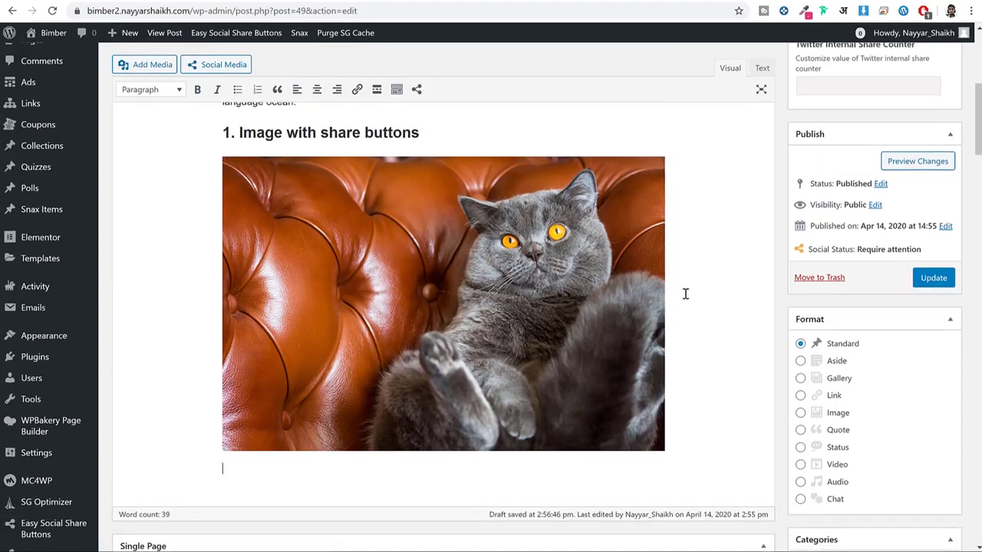
{"action": "scroll", "coordinate": [355, 416], "scroll_direction": "down", "scroll_amount": 2}
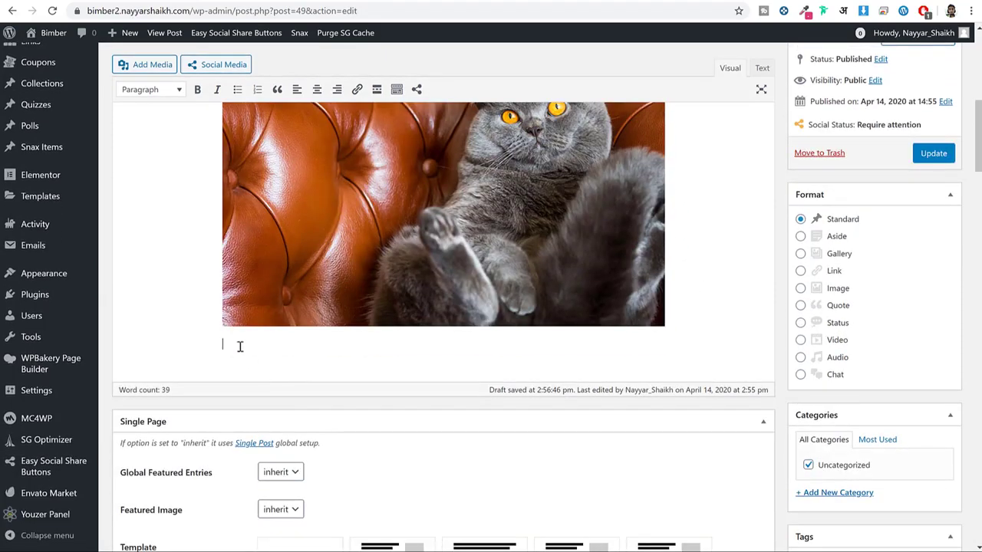
{"action": "key", "text": "ctrl+v"}
{"action": "key", "text": "Return"}
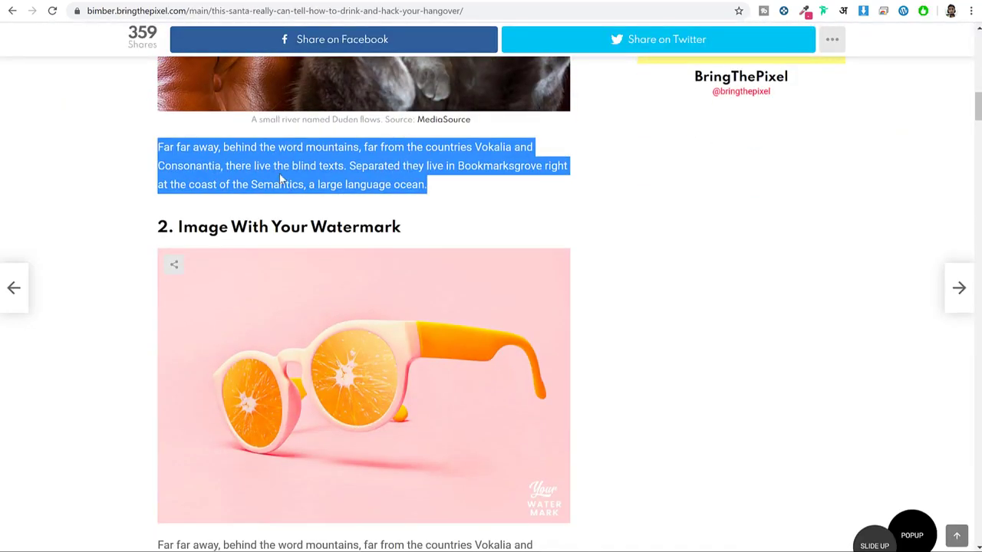
Step: Add '2. Image With Your Watermark' as a Heading 2 with a new paragraph below
{"action": "left_click_drag", "start_coordinate": [430, 232], "coordinate": [159, 220]}
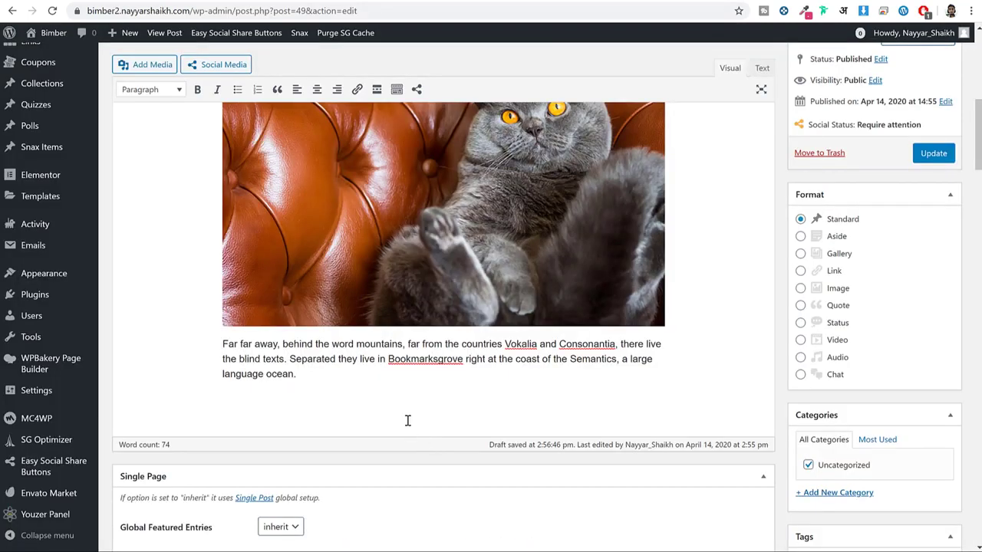
{"action": "type", "text": "2. Image With Your Watermark"}
{"action": "scroll", "coordinate": [405, 407], "scroll_direction": "down", "scroll_amount": 1}
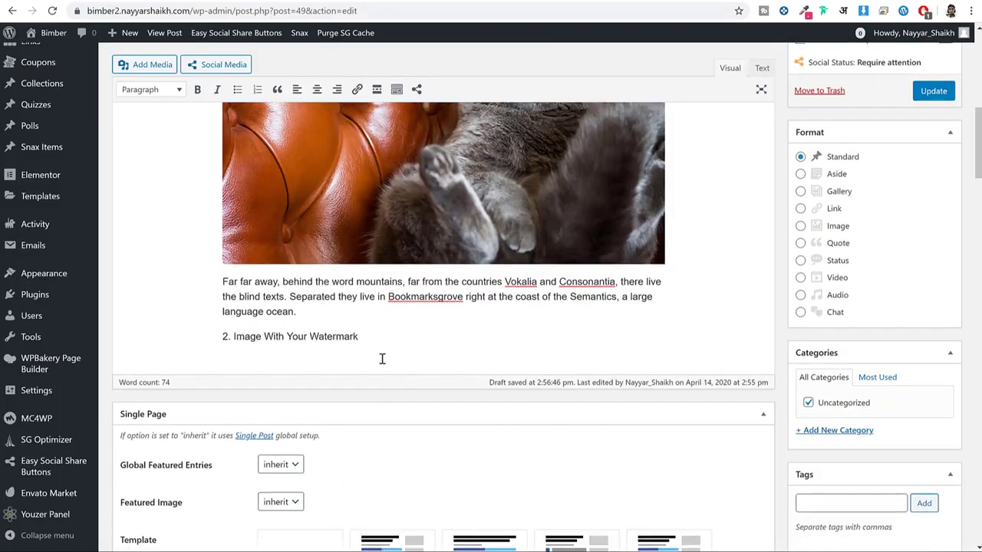
{"action": "left_click_drag", "start_coordinate": [359, 336], "coordinate": [225, 334]}
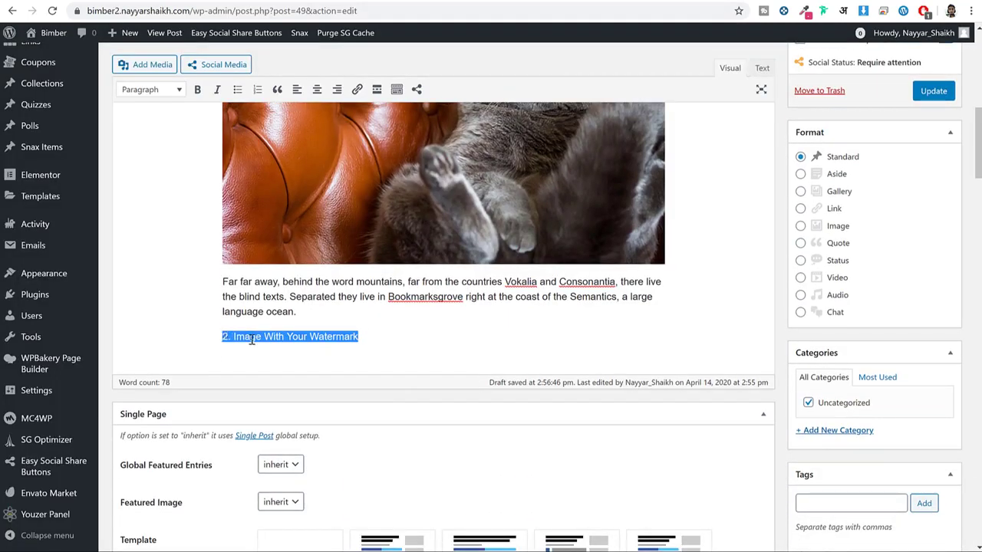
{"action": "left_click", "coordinate": [153, 91]}
{"action": "left_click", "coordinate": [160, 162]}
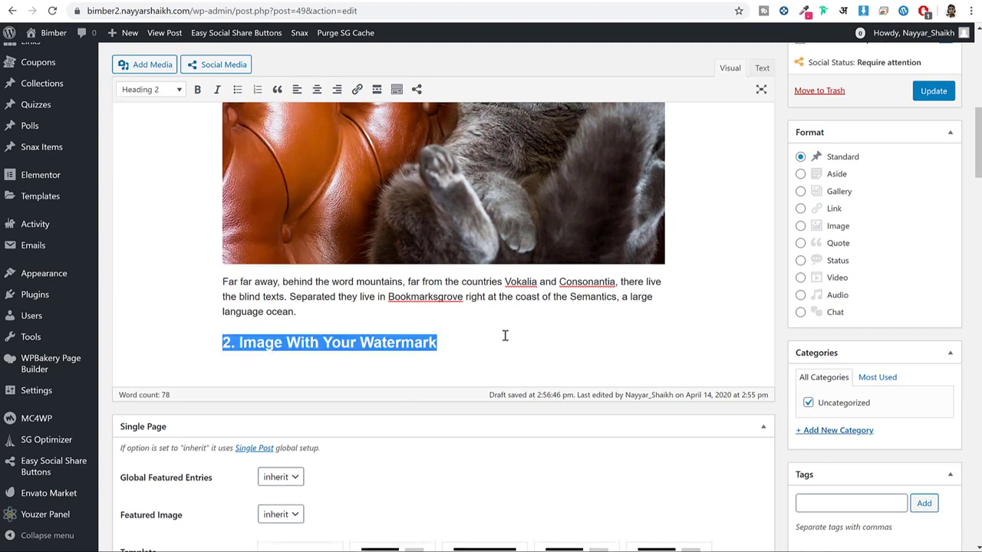
{"action": "left_click", "coordinate": [460, 343]}
{"action": "key", "text": "Return"}
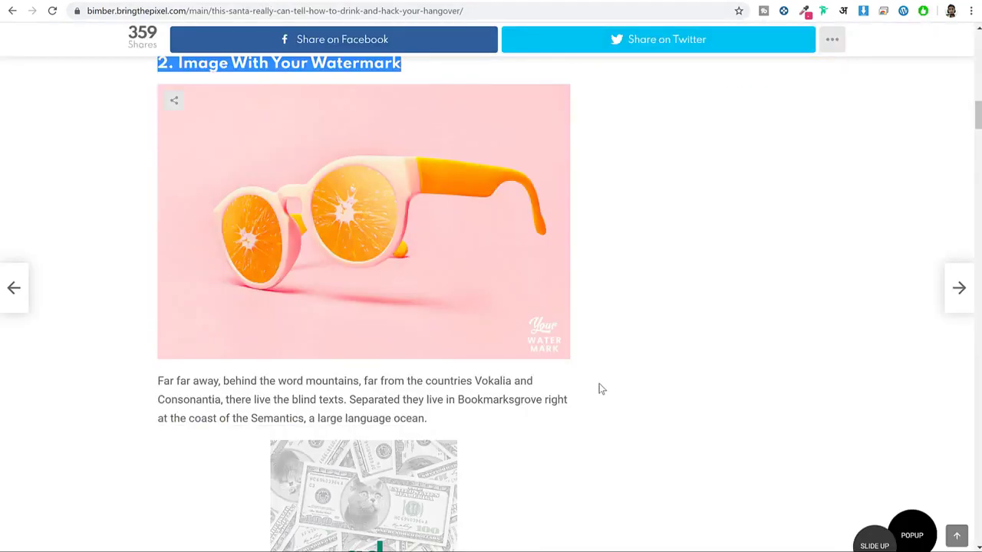
Step: Play and then stop the demo article's GIF
{"action": "scroll", "coordinate": [612, 391], "scroll_direction": "down", "scroll_amount": 10}
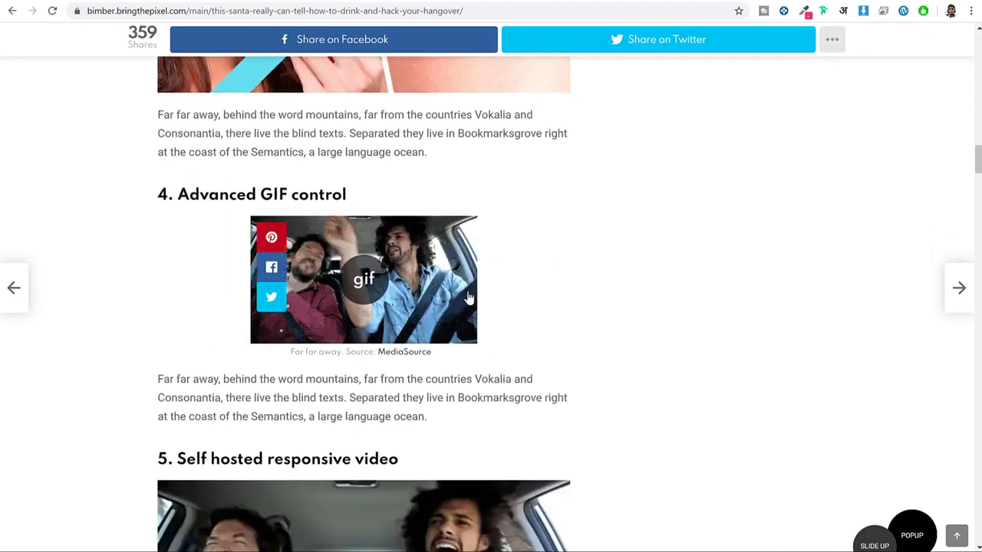
{"action": "left_click", "coordinate": [365, 280]}
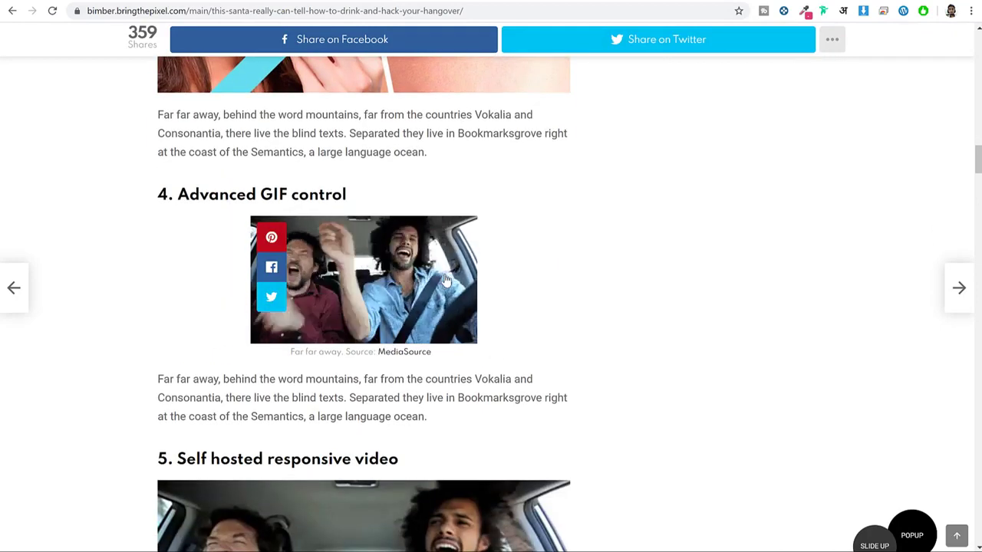
{"action": "left_click", "coordinate": [378, 288]}
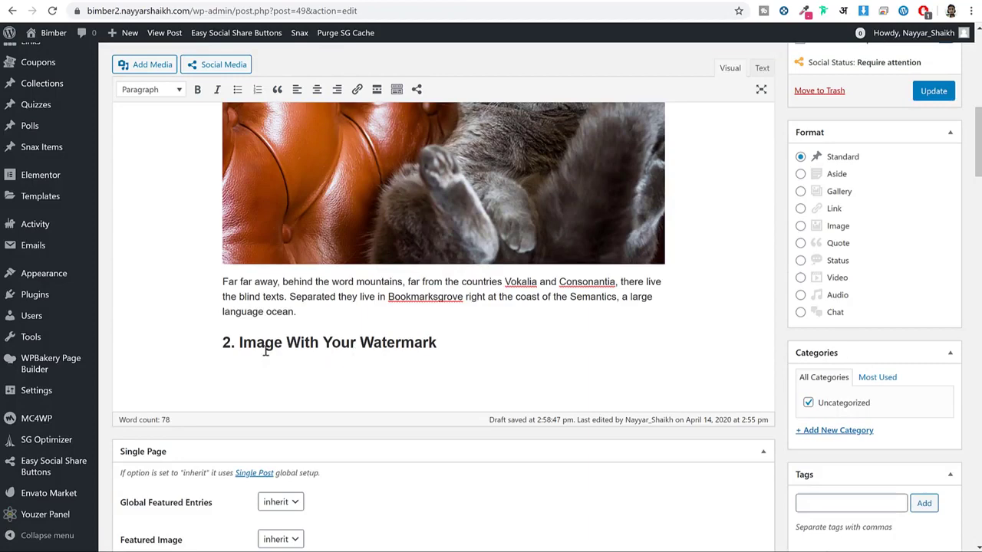
Step: Upload SampleVideo_1280x720_10mb, insert it into the post, and add an empty paragraph below
{"action": "left_click", "coordinate": [148, 66]}
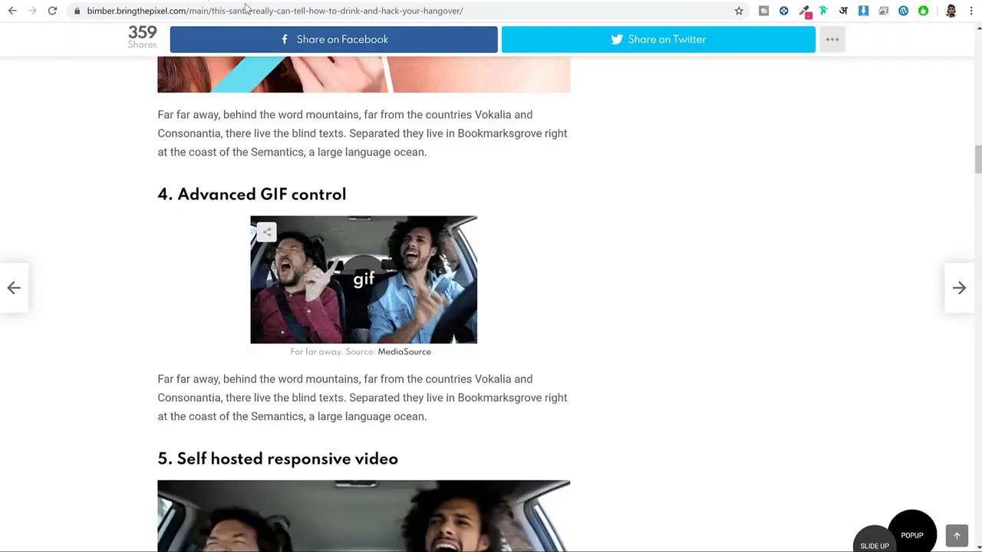
{"action": "scroll", "coordinate": [541, 256], "scroll_direction": "down", "scroll_amount": 5}
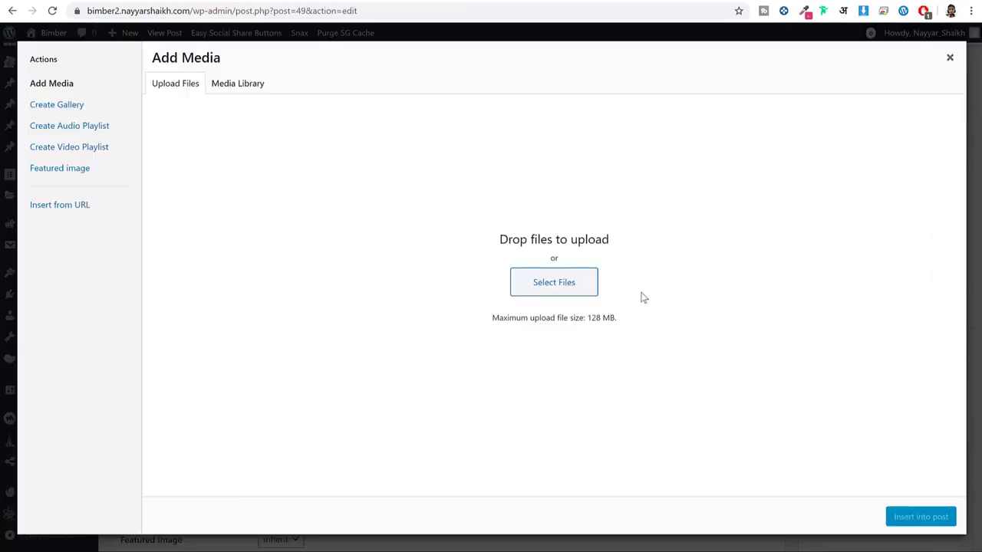
{"action": "left_click", "coordinate": [576, 288]}
{"action": "left_click", "coordinate": [290, 119]}
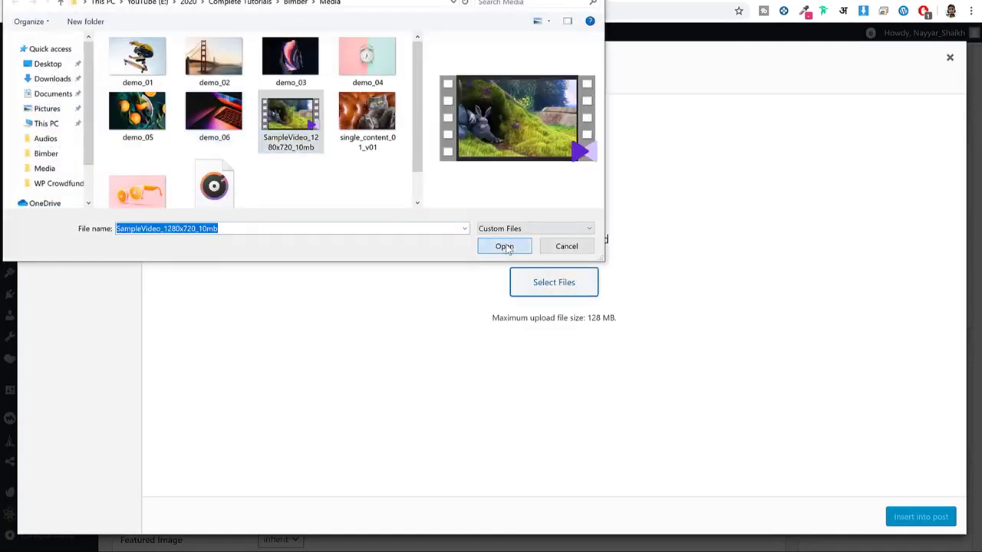
{"action": "left_click", "coordinate": [504, 246]}
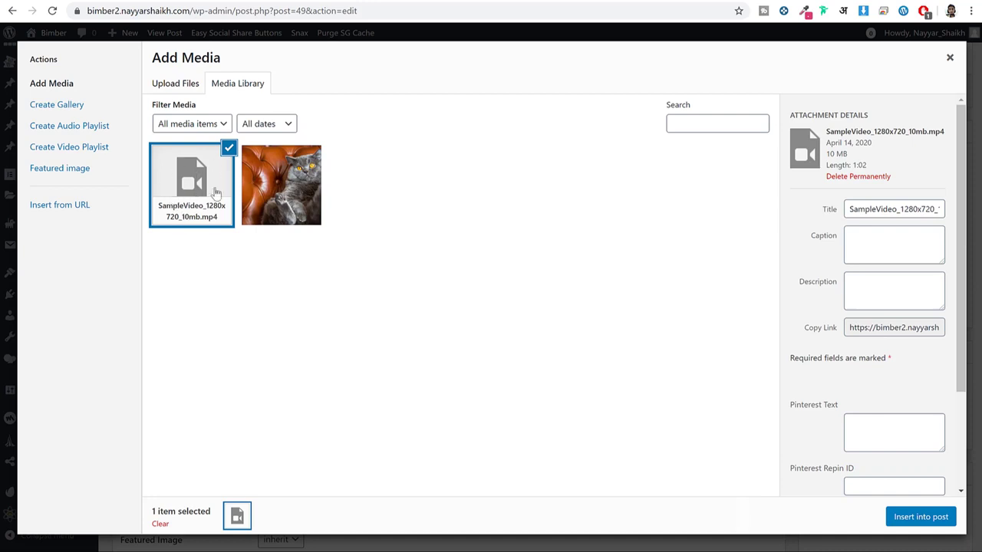
{"action": "left_click", "coordinate": [941, 532]}
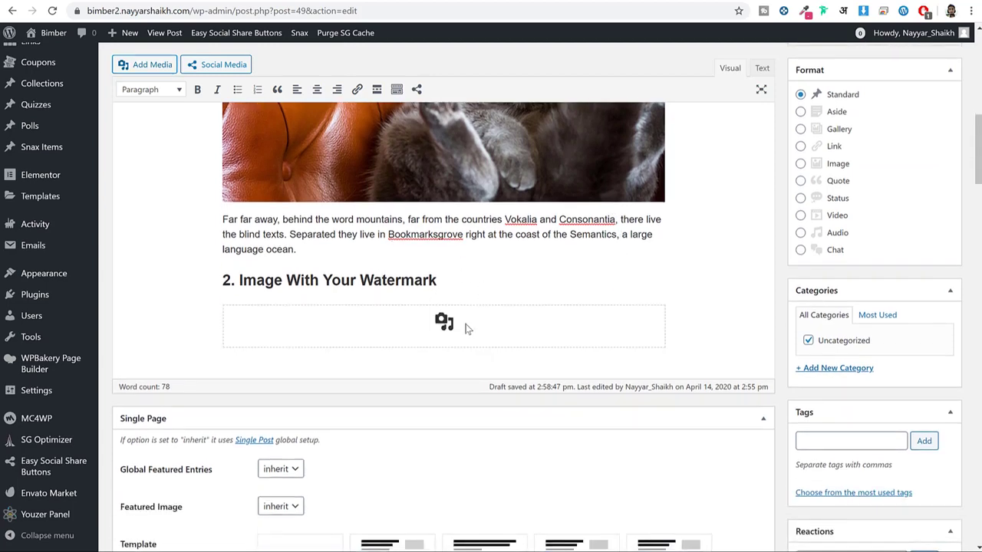
{"action": "scroll", "coordinate": [709, 332], "scroll_direction": "down", "scroll_amount": 1}
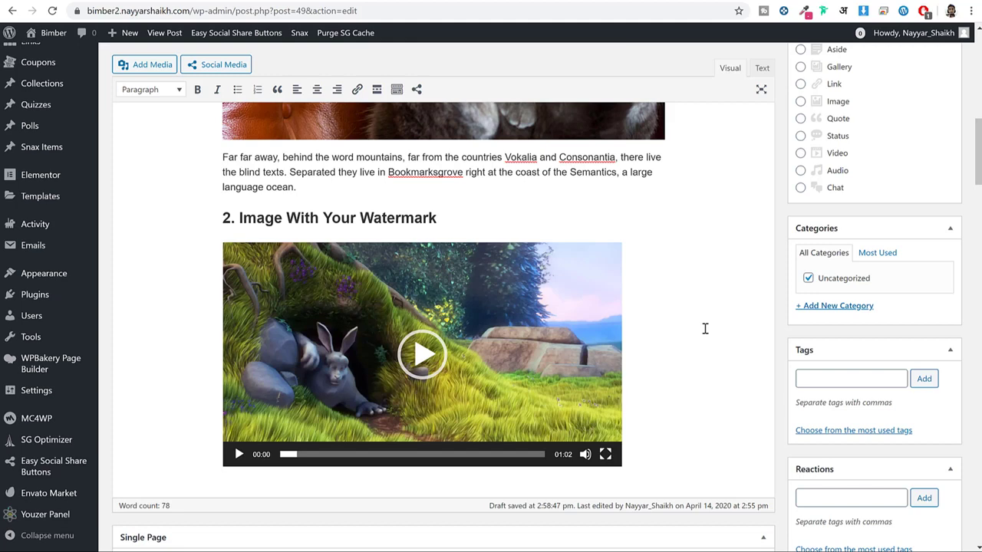
{"action": "key", "text": "Return"}
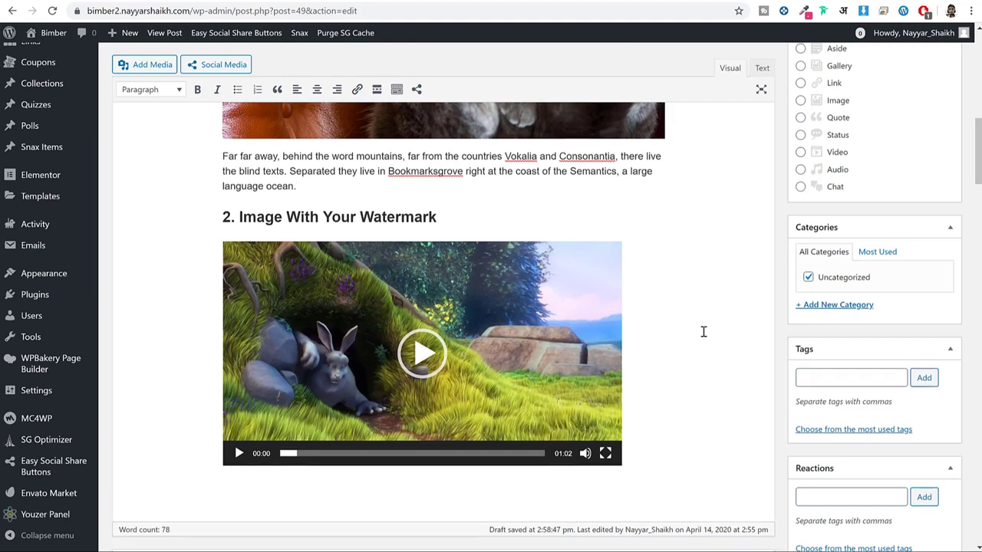
{"action": "scroll", "coordinate": [704, 331], "scroll_direction": "down", "scroll_amount": 1}
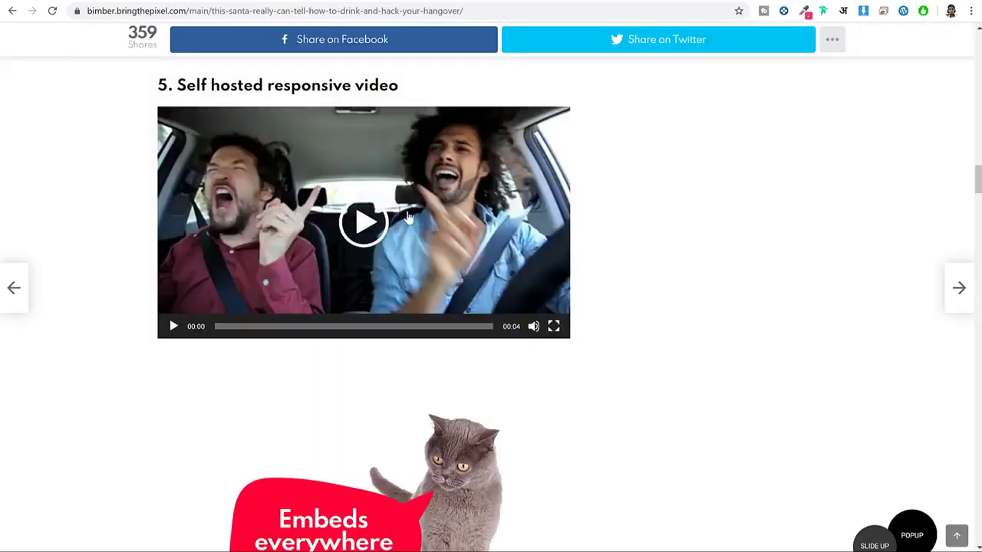
{"action": "scroll", "coordinate": [429, 261], "scroll_direction": "down", "scroll_amount": 5}
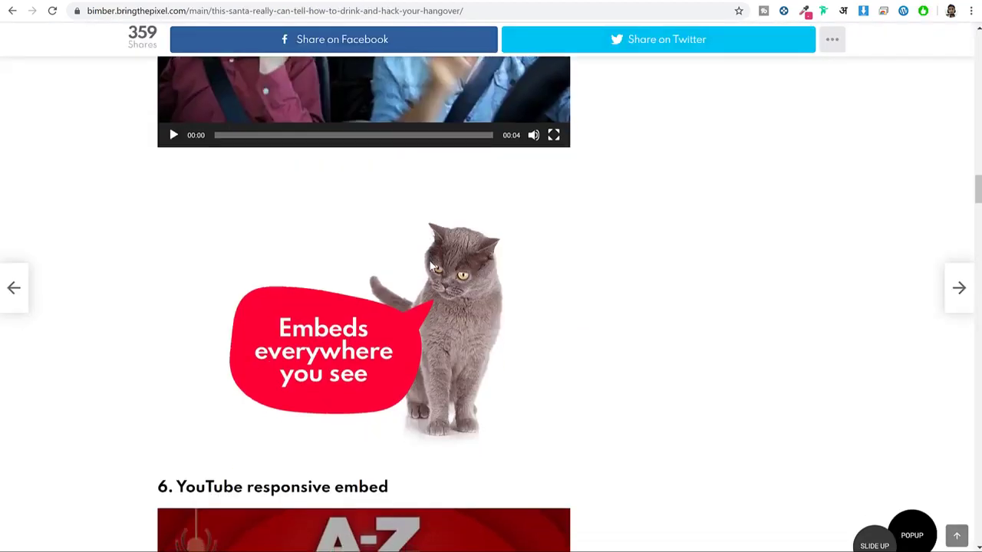
Step: Add '6. YouTube responsive embed' as a Heading 2 below the video, then an empty paragraph
{"action": "double_click", "coordinate": [360, 304]}
{"action": "triple_click", "coordinate": [333, 305]}
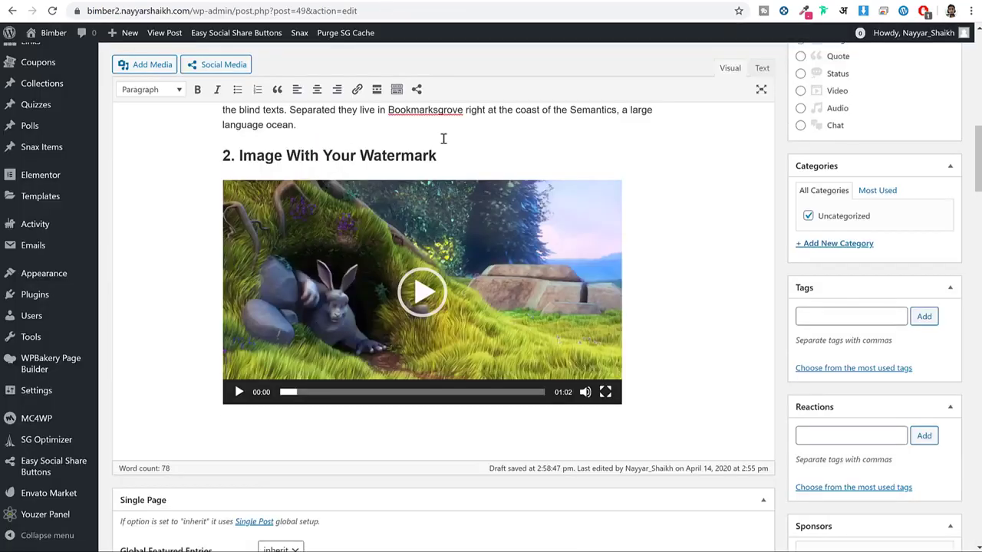
{"action": "type", "text": "6. YouTube responsive embed"}
{"action": "left_click_drag", "start_coordinate": [373, 413], "coordinate": [204, 421]}
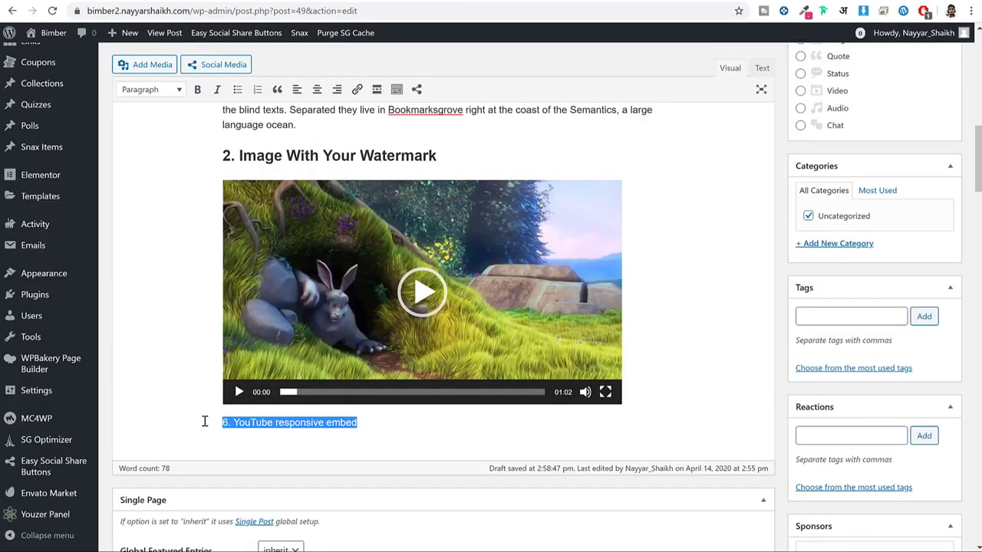
{"action": "left_click", "coordinate": [145, 90]}
{"action": "left_click", "coordinate": [186, 167]}
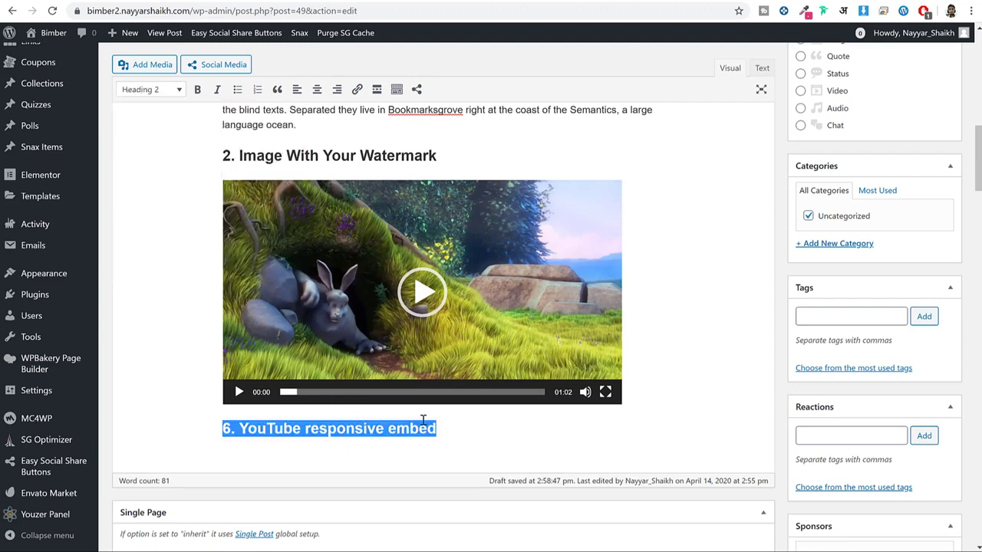
{"action": "left_click", "coordinate": [475, 426]}
{"action": "key", "text": "Return"}
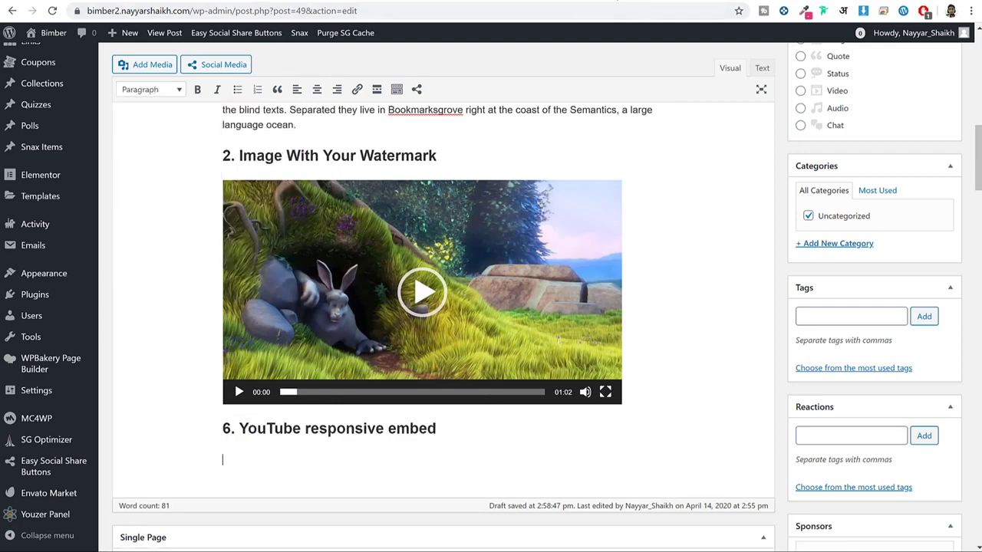
Step: Go to the YouTube channel page in a new browser tab
{"action": "key", "text": "ctrl+t"}
{"action": "type", "text": "y"}
{"action": "left_click", "coordinate": [376, 160]}
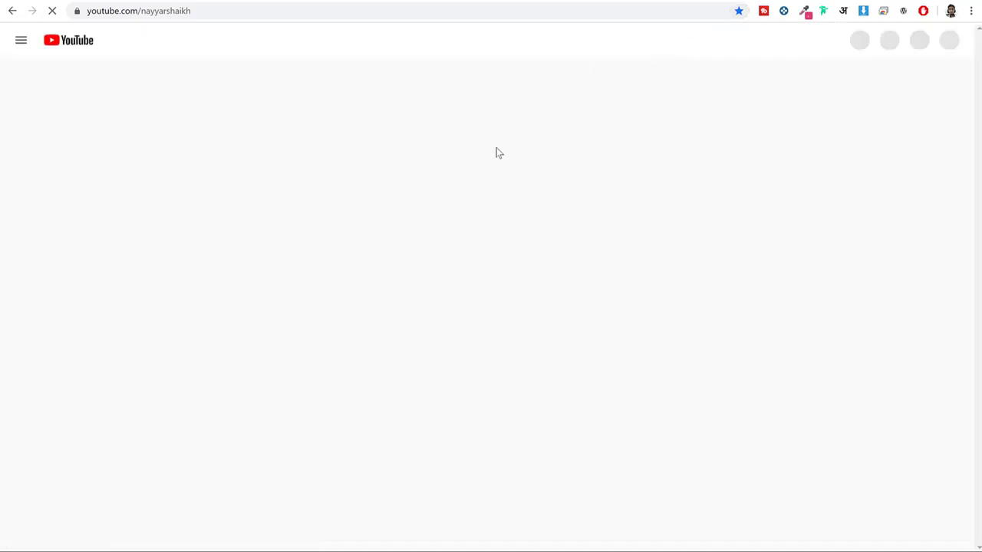
Step: Copy the link address of the channel's first popular upload and return to WordPress
{"action": "scroll", "coordinate": [903, 268], "scroll_direction": "down", "scroll_amount": 3}
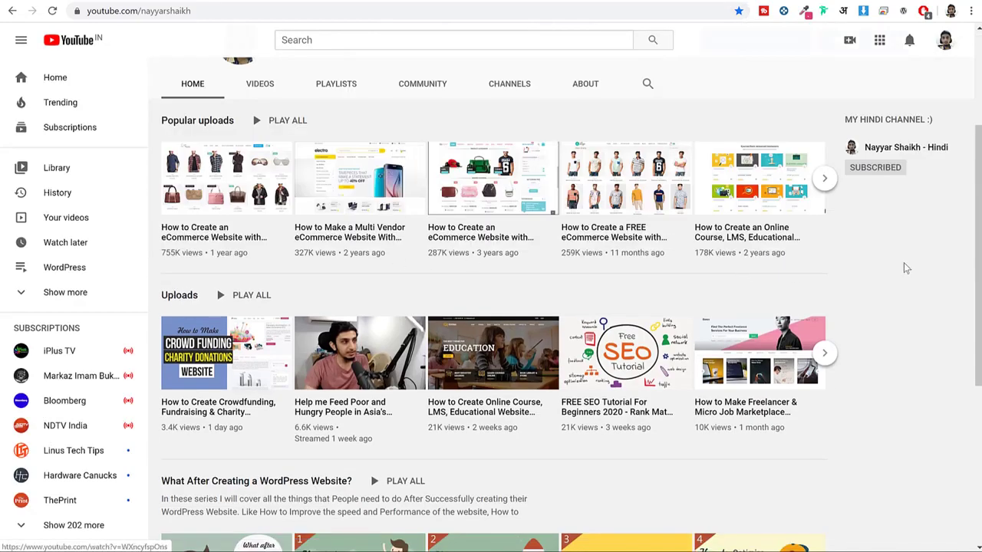
{"action": "scroll", "coordinate": [883, 270], "scroll_direction": "up", "scroll_amount": 1}
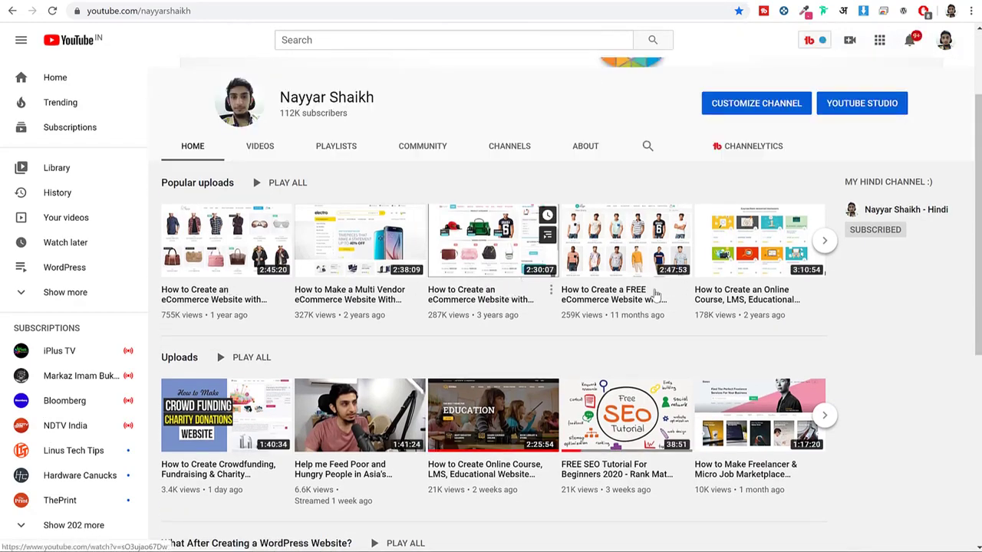
{"action": "scroll", "coordinate": [573, 350], "scroll_direction": "down", "scroll_amount": 3}
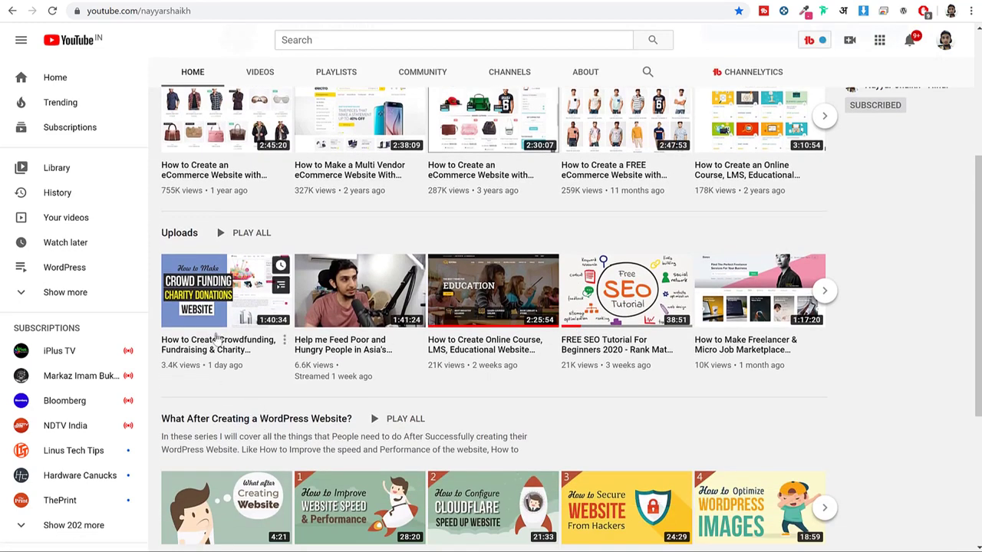
{"action": "scroll", "coordinate": [295, 262], "scroll_direction": "up", "scroll_amount": 1}
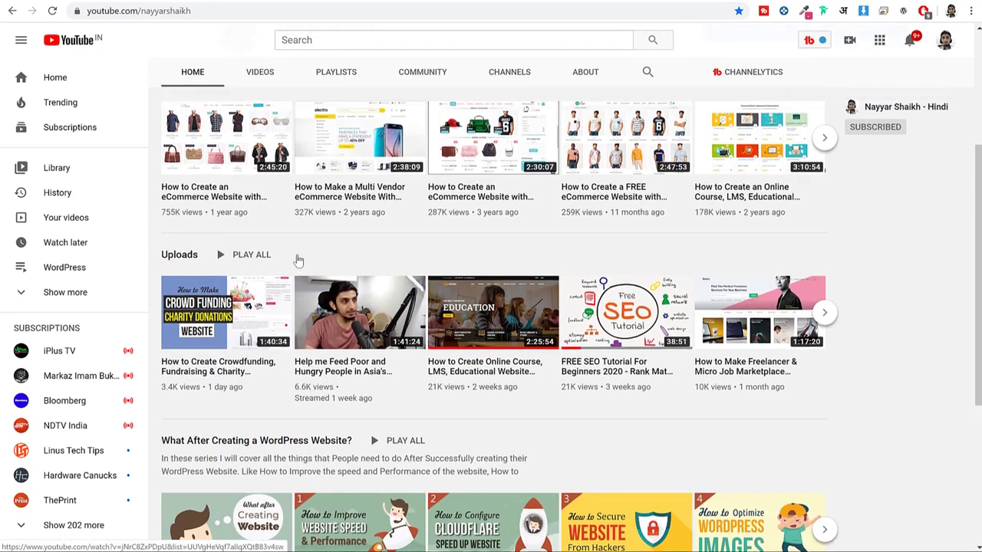
{"action": "scroll", "coordinate": [299, 261], "scroll_direction": "up", "scroll_amount": 1}
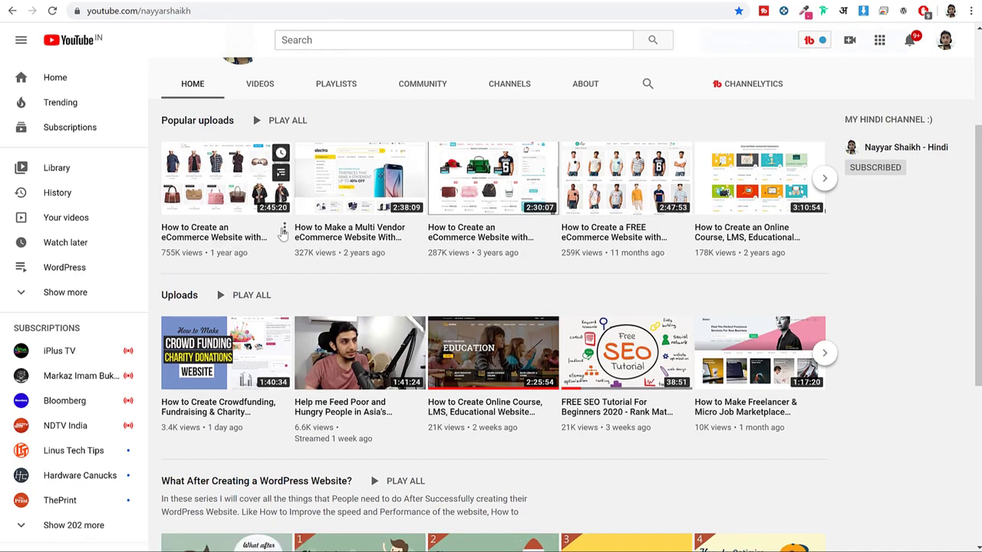
{"action": "right_click", "coordinate": [228, 239]}
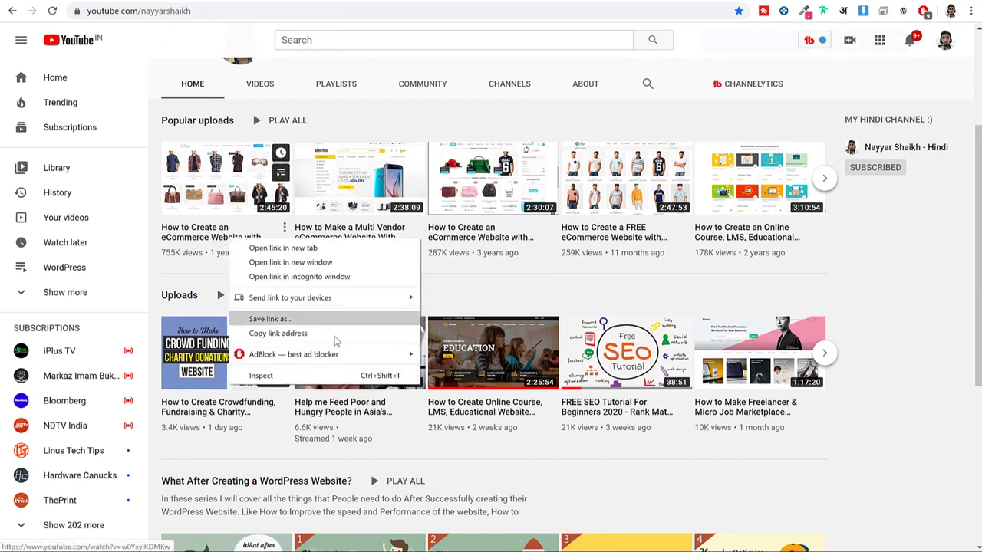
{"action": "left_click", "coordinate": [321, 335]}
{"action": "left_click", "coordinate": [378, 3]}
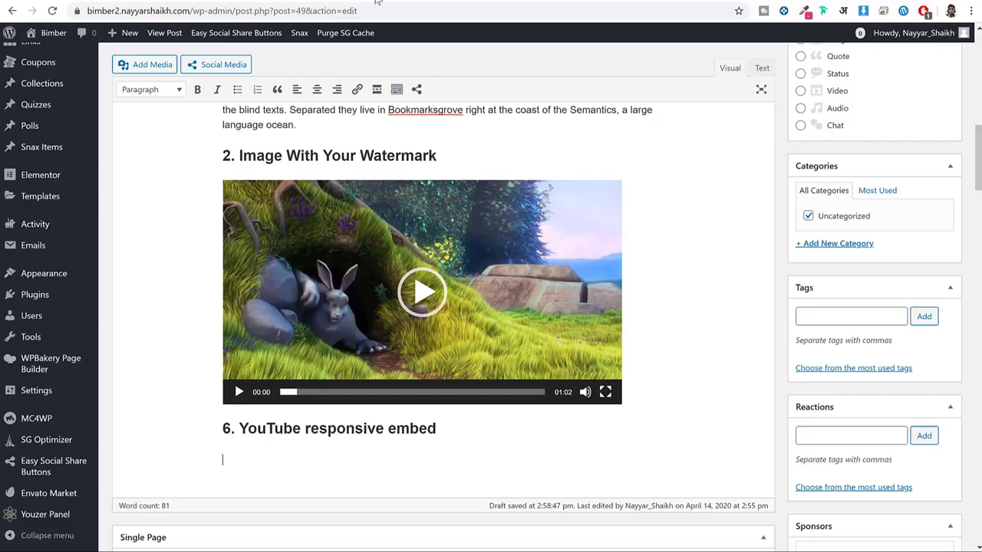
Step: Paste the copied YouTube link under heading 6 to embed the video
{"action": "scroll", "coordinate": [329, 465], "scroll_direction": "down", "scroll_amount": 1}
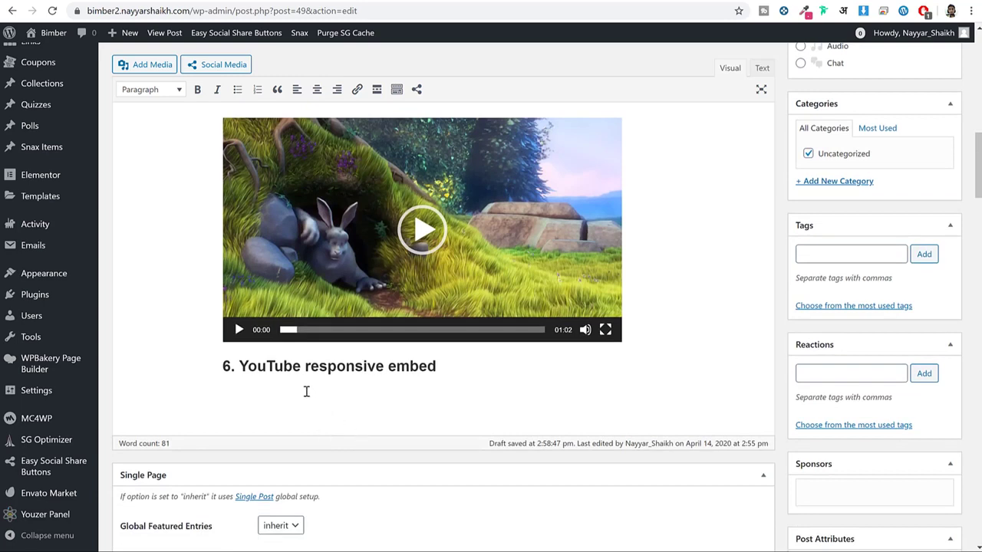
{"action": "key", "text": "ctrl+v"}
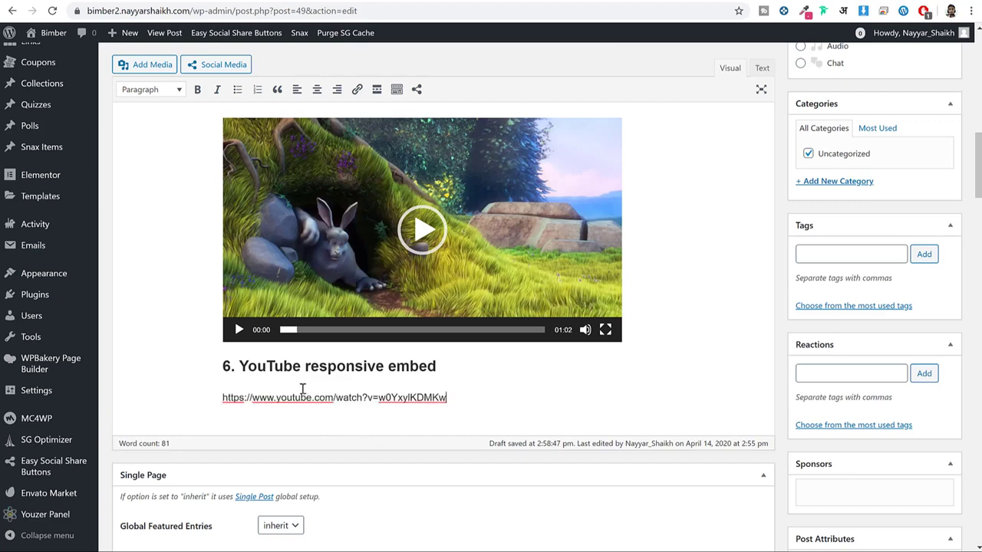
{"action": "scroll", "coordinate": [475, 394], "scroll_direction": "down", "scroll_amount": 1}
{"action": "scroll", "coordinate": [481, 392], "scroll_direction": "down", "scroll_amount": 2}
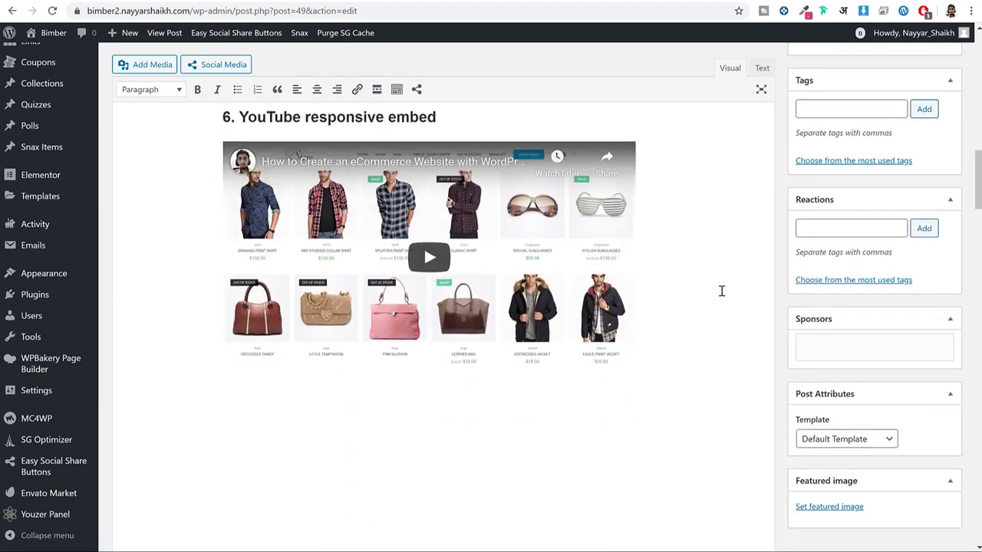
{"action": "scroll", "coordinate": [675, 245], "scroll_direction": "down", "scroll_amount": 3}
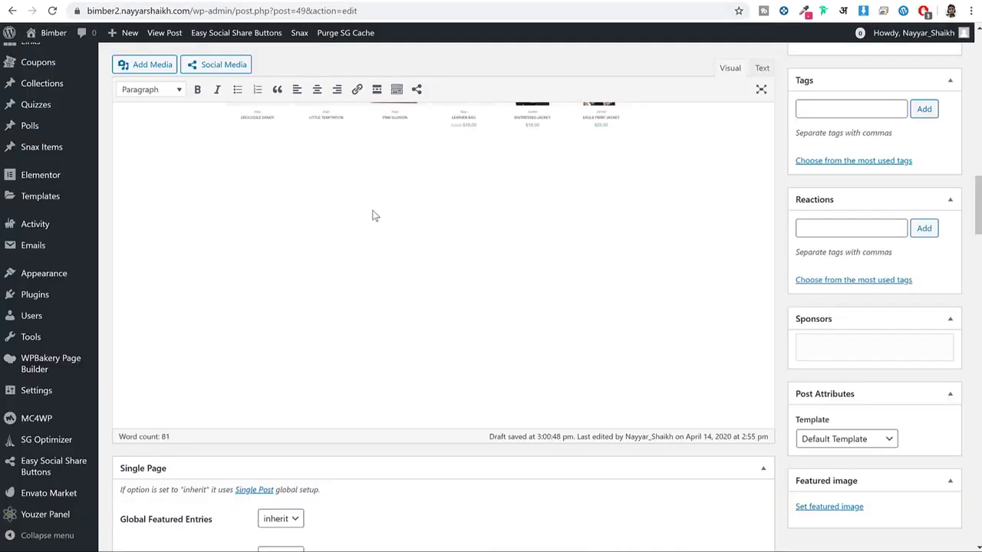
Step: Add '8. Instagram responsive embed' as a Heading 2 followed by an empty paragraph
{"action": "key", "text": "ctrl+v"}
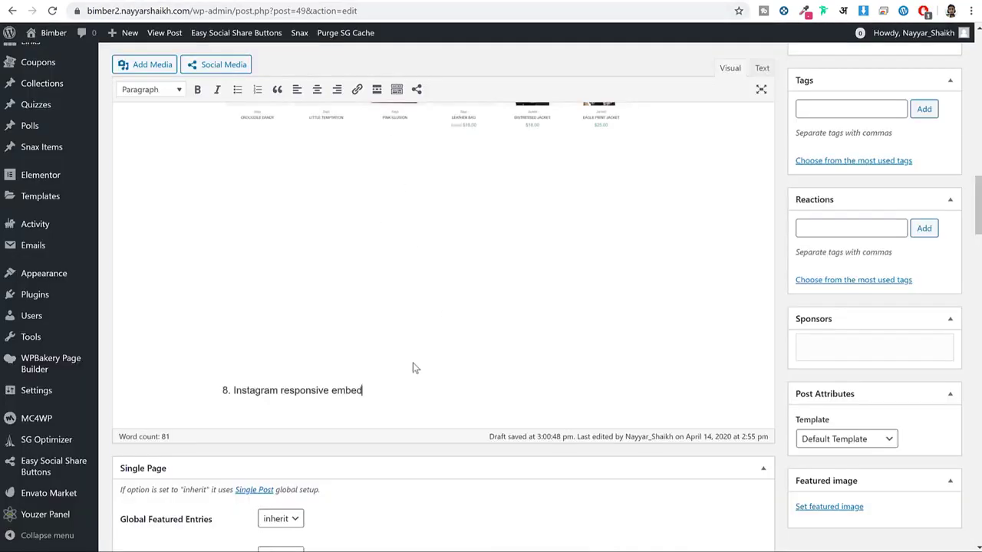
{"action": "left_click_drag", "start_coordinate": [381, 397], "coordinate": [210, 380]}
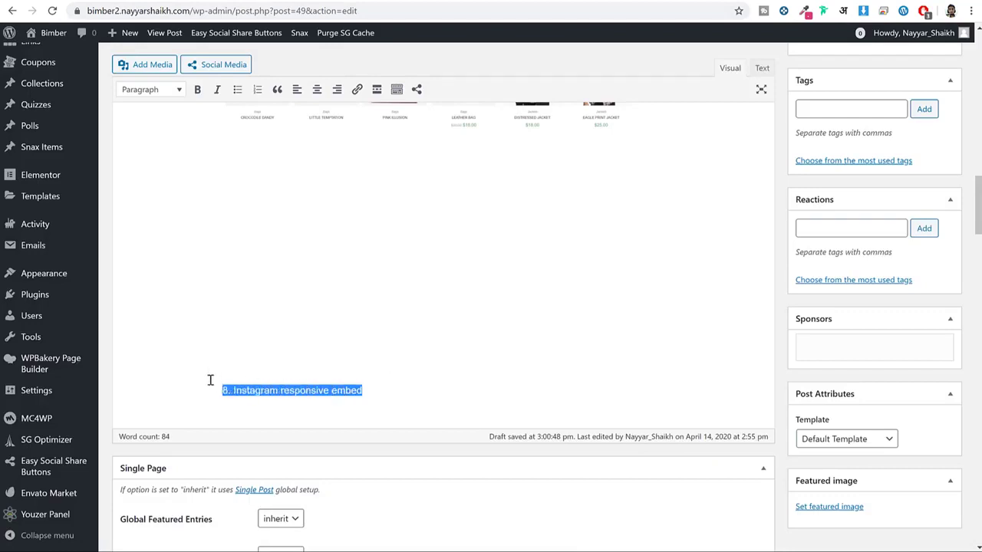
{"action": "left_click", "coordinate": [162, 91]}
{"action": "left_click", "coordinate": [177, 163]}
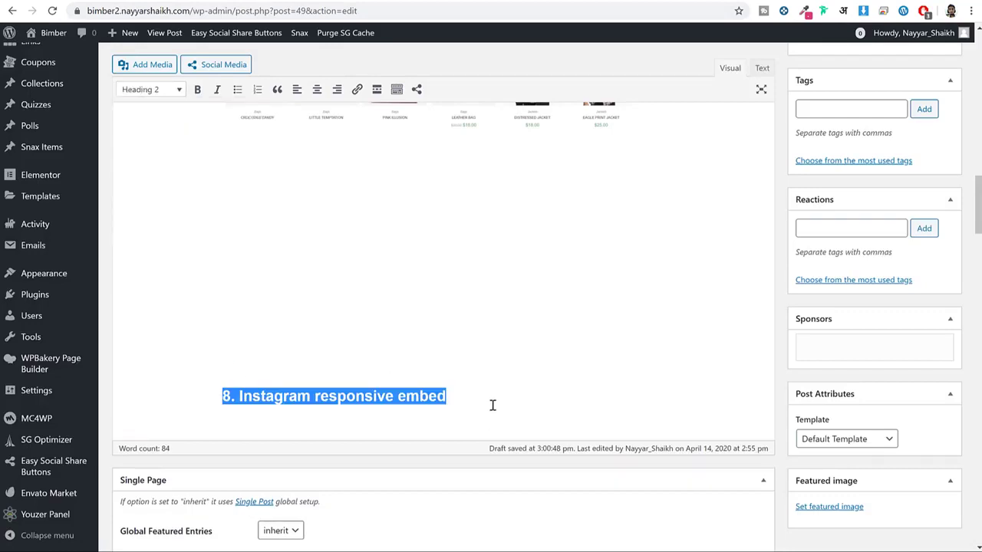
{"action": "left_click", "coordinate": [476, 380]}
{"action": "key", "text": "Return"}
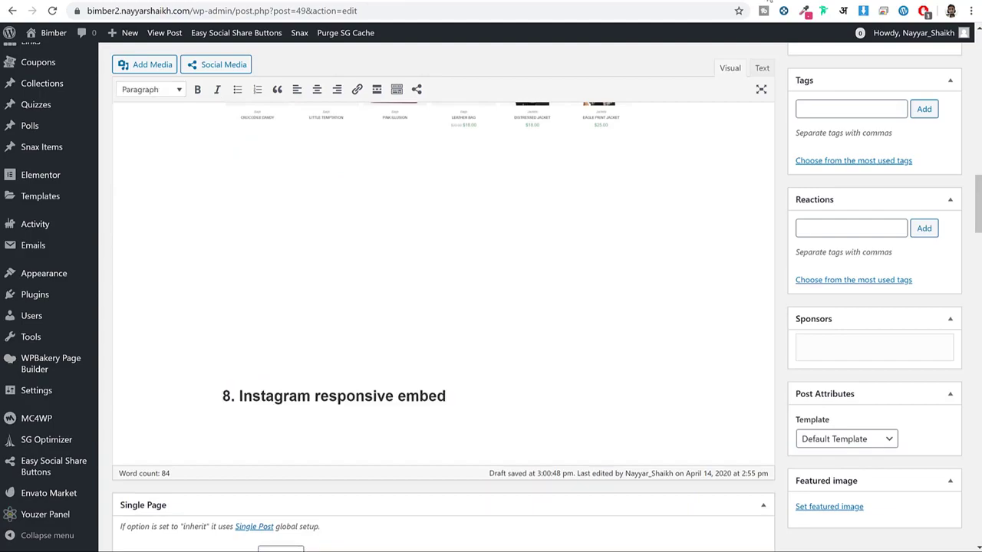
{"action": "left_click", "coordinate": [767, 0]}
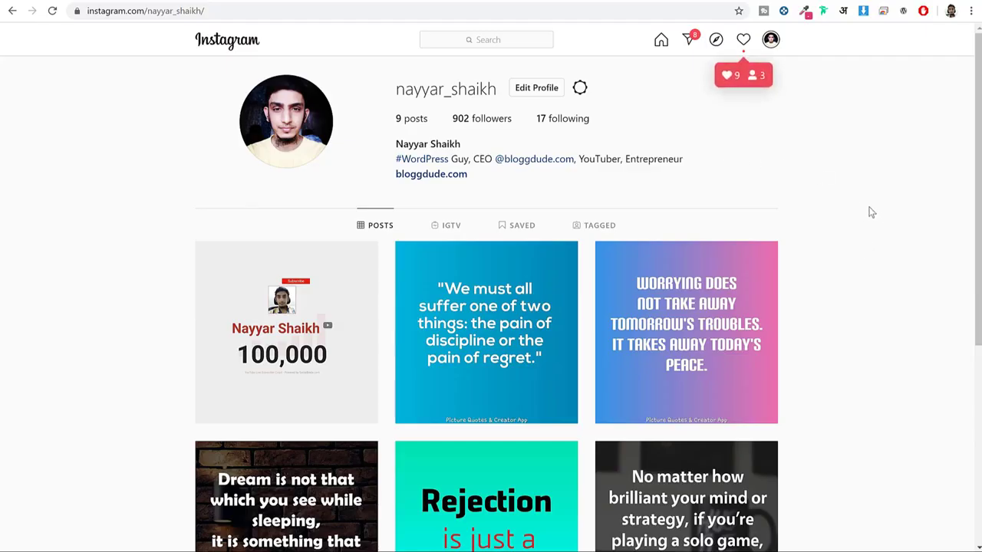
Step: Copy the studio setup photo post's link and paste it under heading 8
{"action": "scroll", "coordinate": [871, 211], "scroll_direction": "down", "scroll_amount": 4}
{"action": "scroll", "coordinate": [867, 210], "scroll_direction": "up", "scroll_amount": 4}
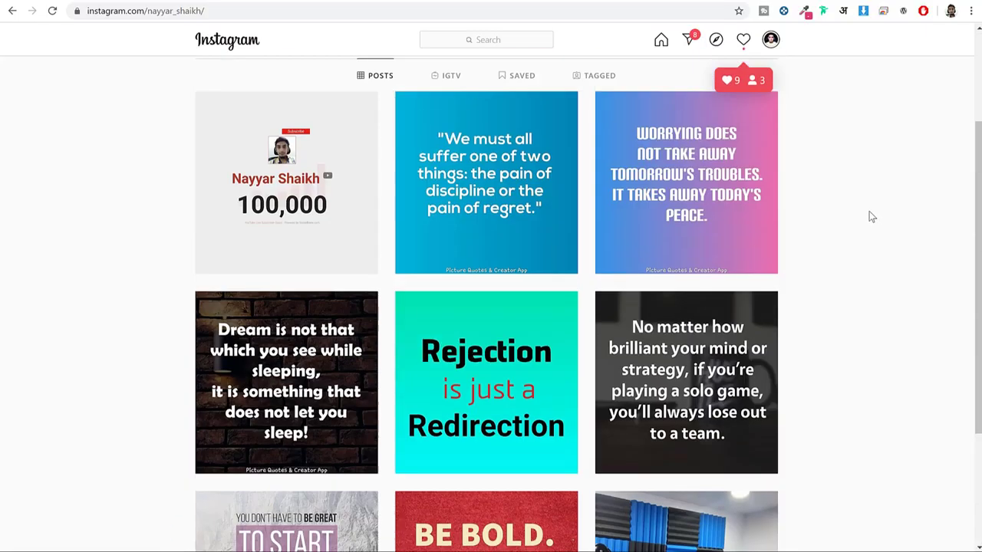
{"action": "scroll", "coordinate": [854, 178], "scroll_direction": "down", "scroll_amount": 4}
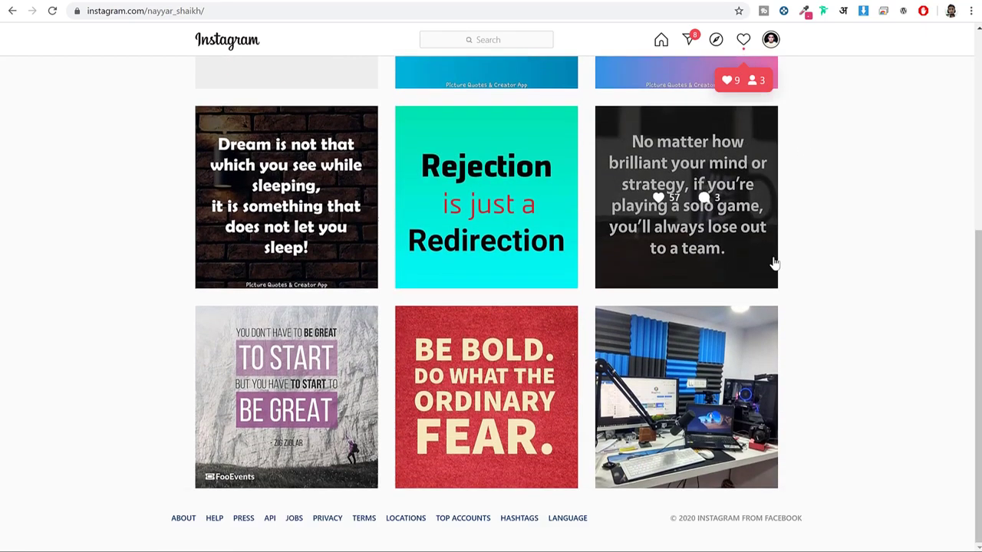
{"action": "left_click", "coordinate": [725, 340]}
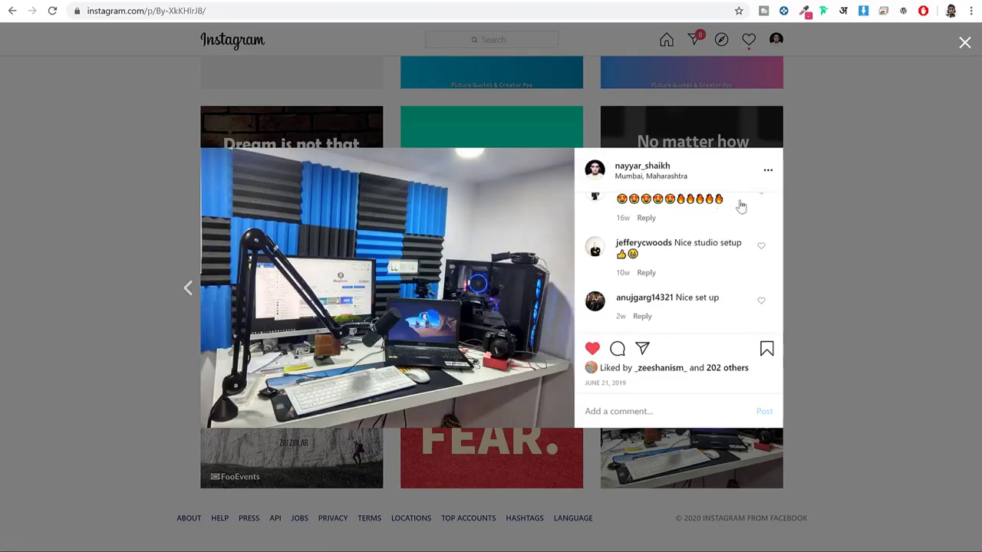
{"action": "left_click", "coordinate": [766, 173]}
{"action": "left_click", "coordinate": [515, 291]}
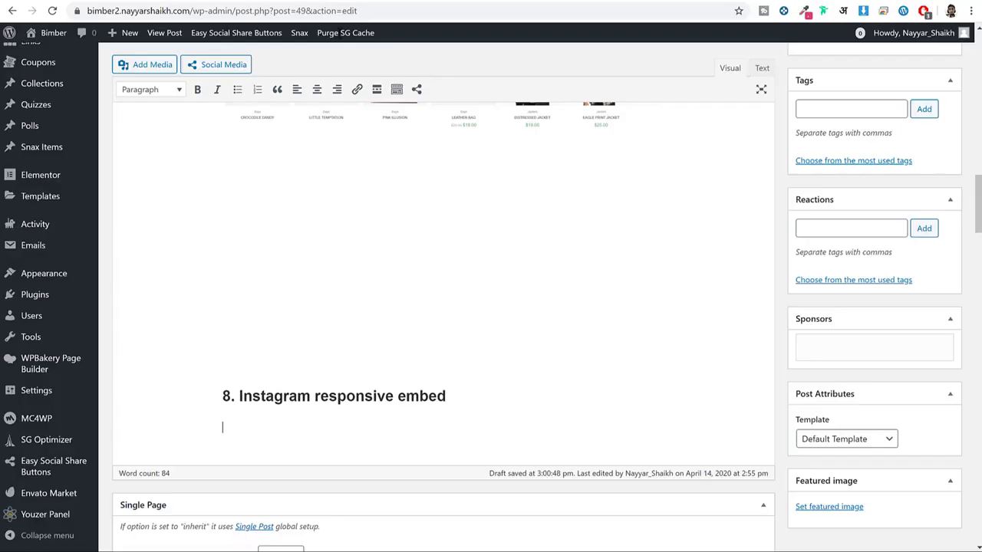
{"action": "key", "text": "ctrl+v"}
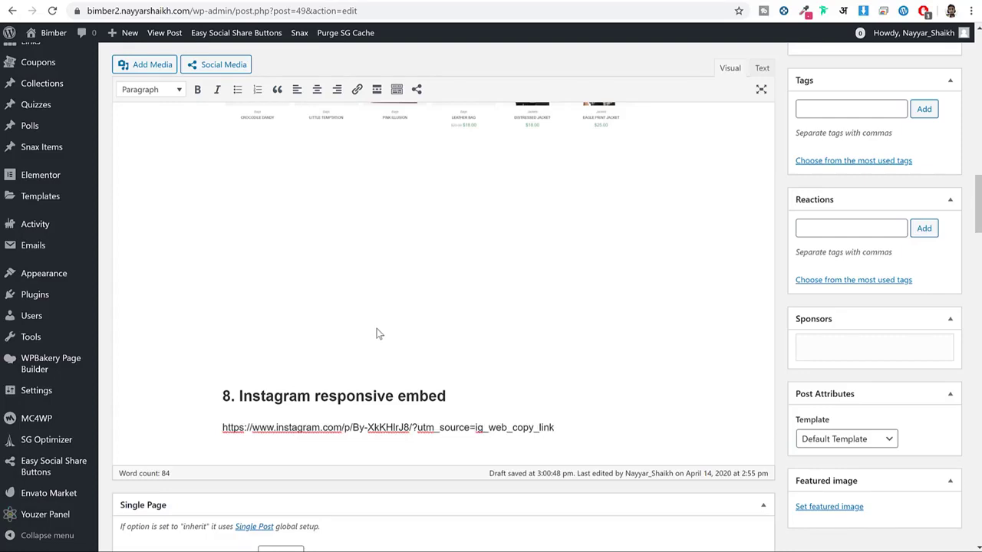
Step: Check the Instagram embed, then copy the demo's '9. Twitter responsive embed' heading
{"action": "scroll", "coordinate": [377, 333], "scroll_direction": "down", "scroll_amount": 1}
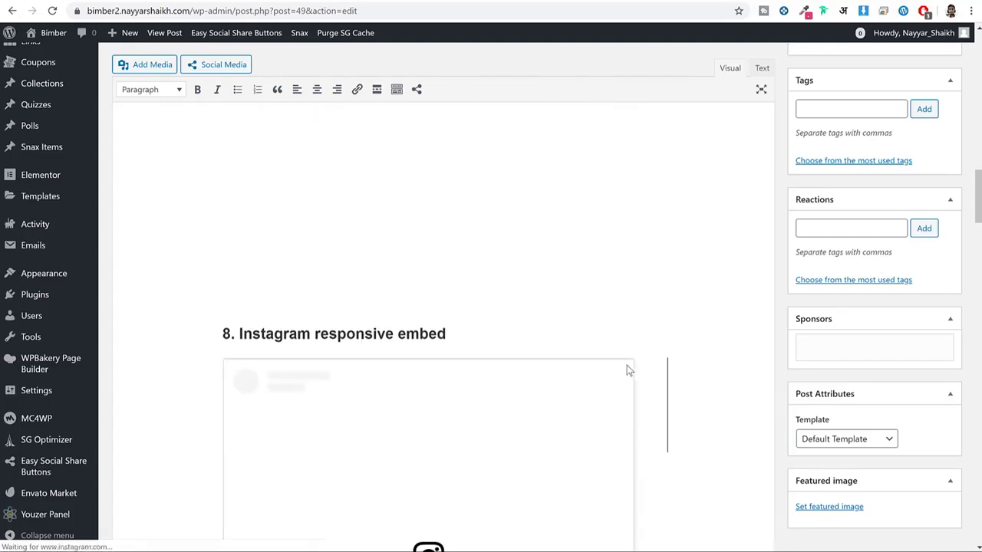
{"action": "scroll", "coordinate": [614, 348], "scroll_direction": "down", "scroll_amount": 5}
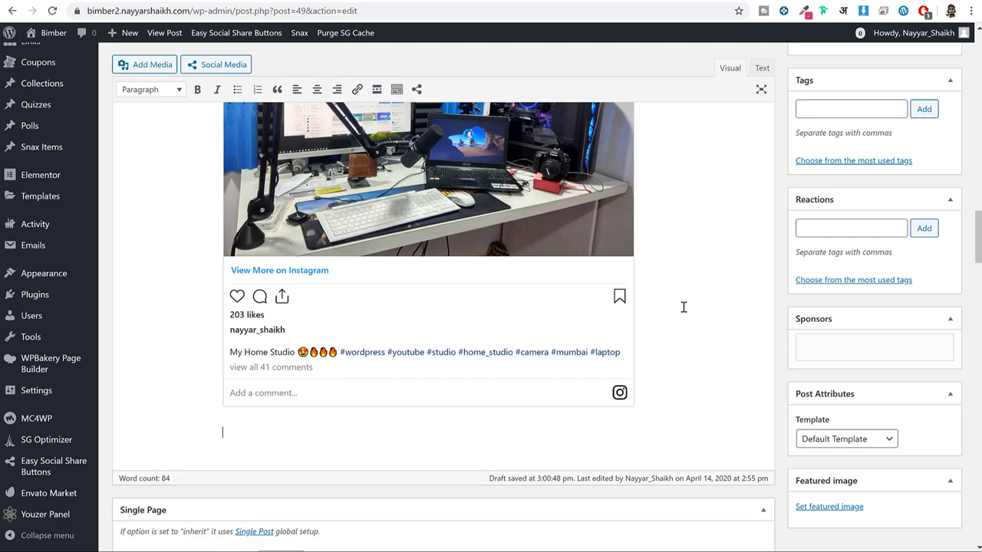
{"action": "key", "text": "ctrl+Tab"}
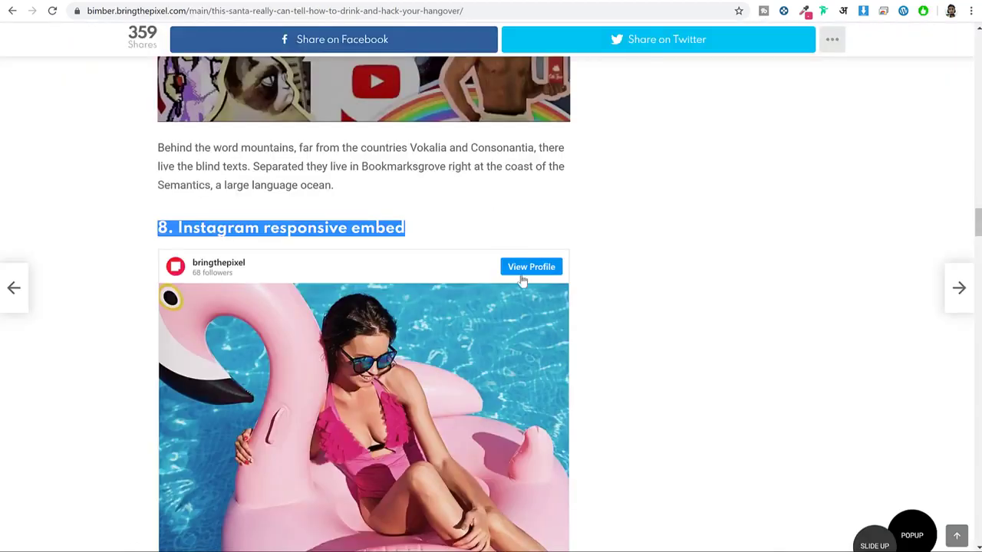
{"action": "scroll", "coordinate": [537, 298], "scroll_direction": "down", "scroll_amount": 9}
{"action": "left_click_drag", "start_coordinate": [406, 271], "coordinate": [156, 268]}
{"action": "key", "text": "ctrl+c"}
Step: Paste the heading as plain text, make it a Heading 2, and add a blank line below
{"action": "key", "text": "ctrl+shift+Tab"}
{"action": "key", "text": "ctrl+v"}
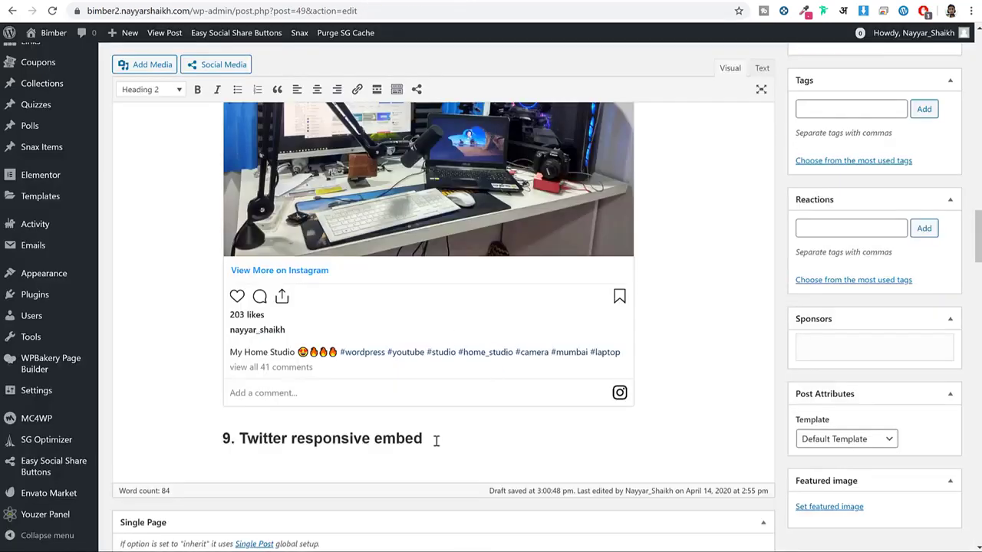
{"action": "key", "text": "ctrl+z"}
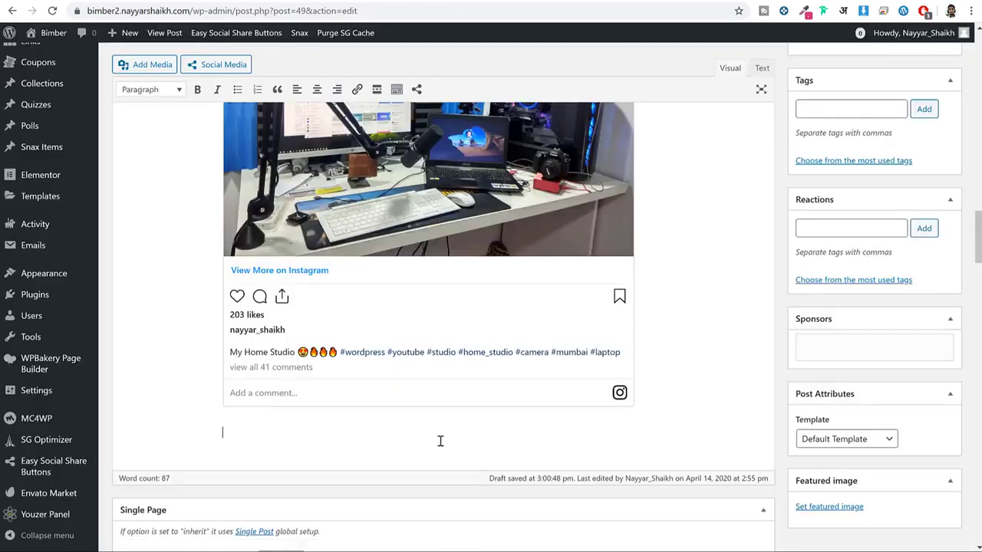
{"action": "key", "text": "ctrl+shift+v"}
{"action": "left_click_drag", "start_coordinate": [364, 431], "coordinate": [204, 432]}
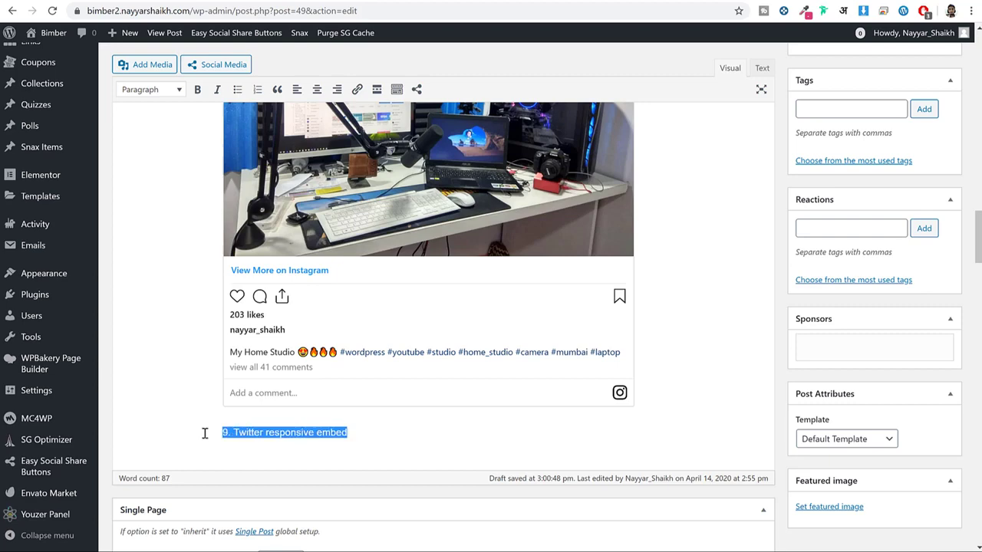
{"action": "left_click", "coordinate": [149, 89]}
{"action": "left_click", "coordinate": [181, 162]}
{"action": "left_click", "coordinate": [438, 436]}
{"action": "key", "text": "Return"}
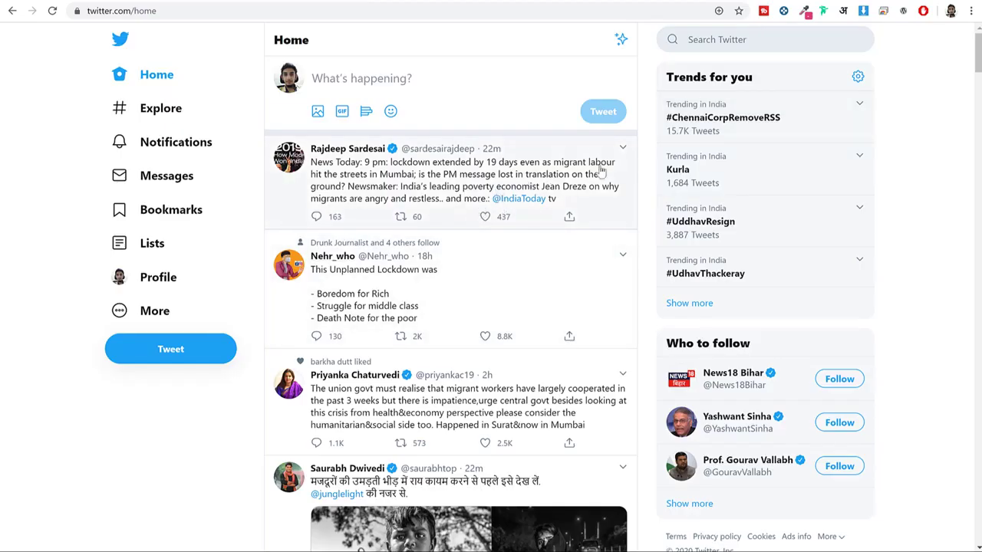
Step: Open the lockdown news tweet on its own page, copy its URL, and return to WordPress
{"action": "left_click", "coordinate": [622, 148]}
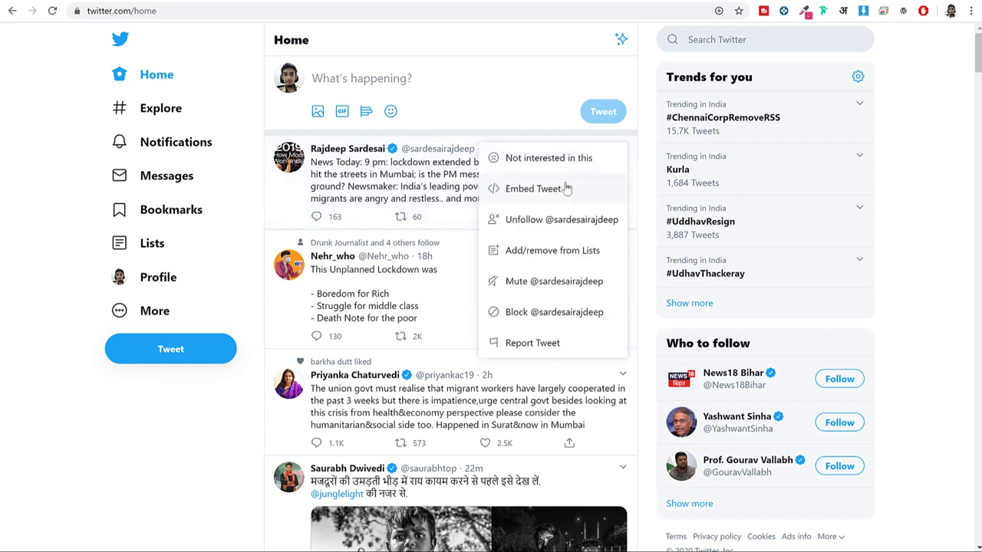
{"action": "left_click", "coordinate": [404, 176]}
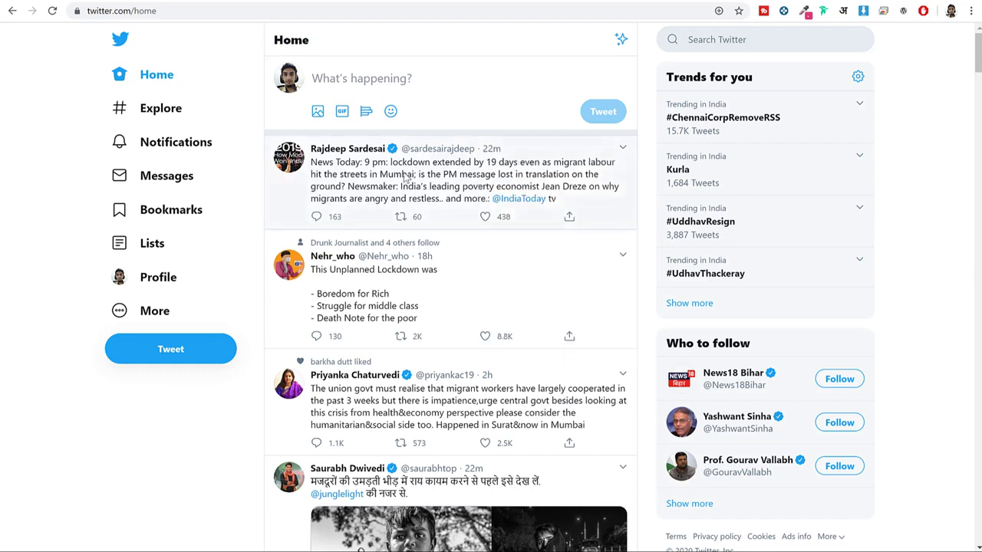
{"action": "left_click", "coordinate": [405, 176]}
{"action": "left_click", "coordinate": [619, 75]}
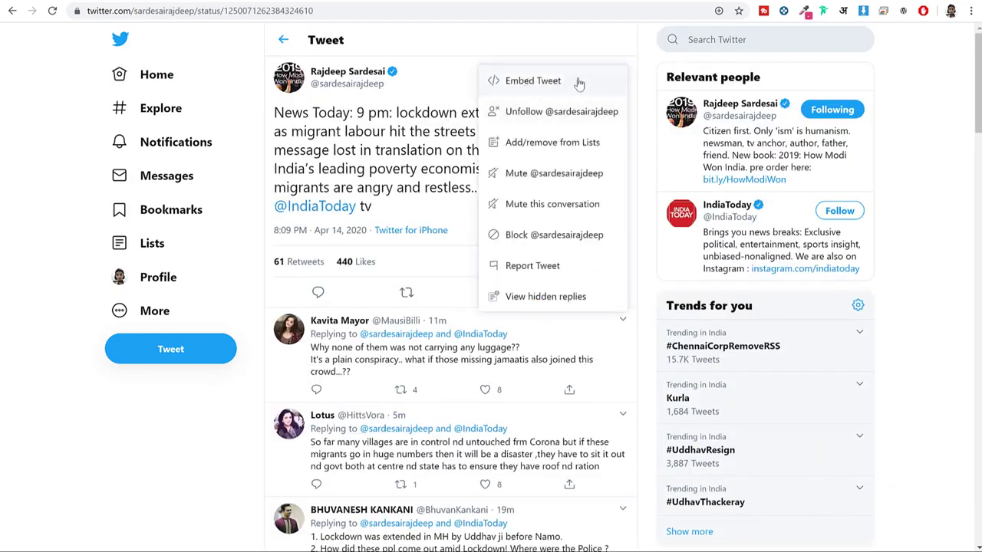
{"action": "left_click", "coordinate": [583, 48]}
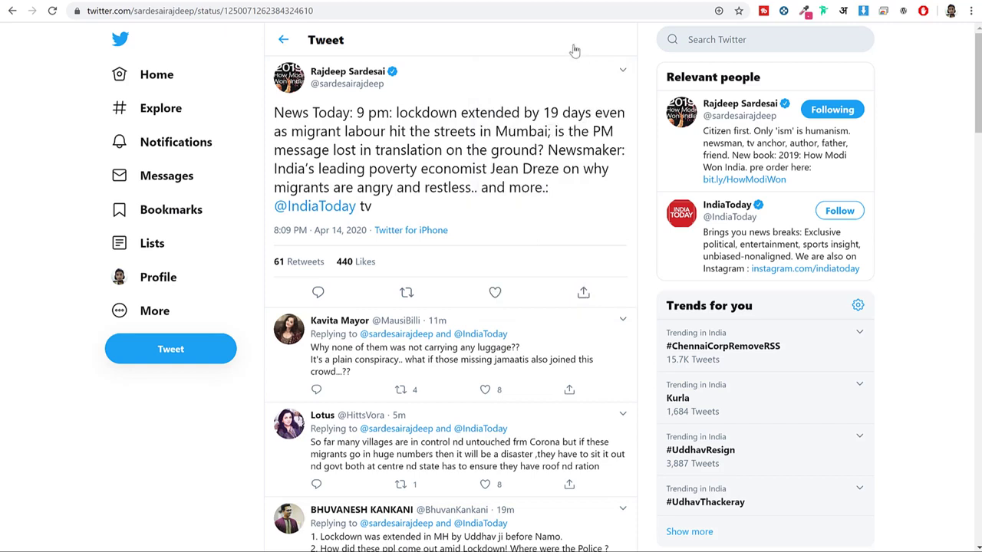
{"action": "left_click", "coordinate": [344, 11]}
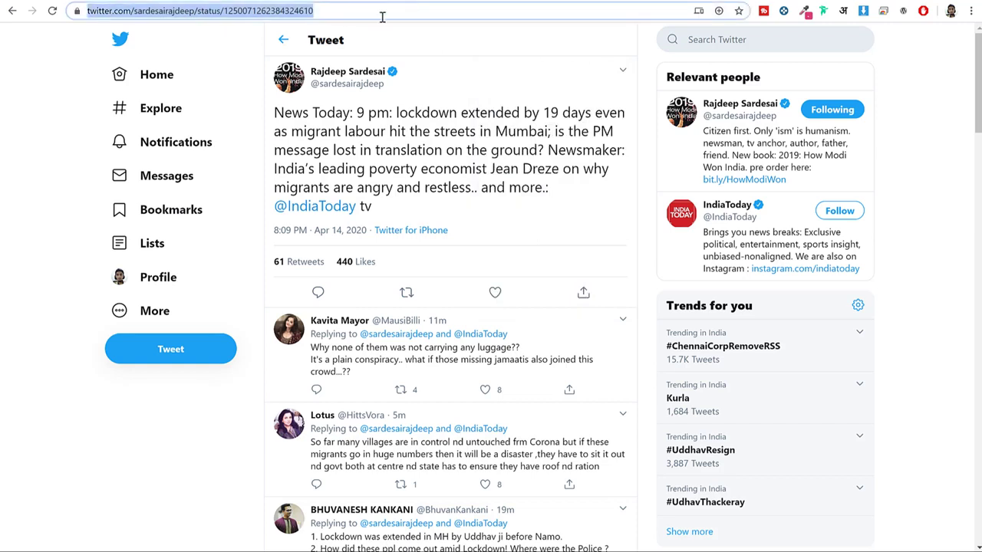
{"action": "key", "text": "ctrl+Tab"}
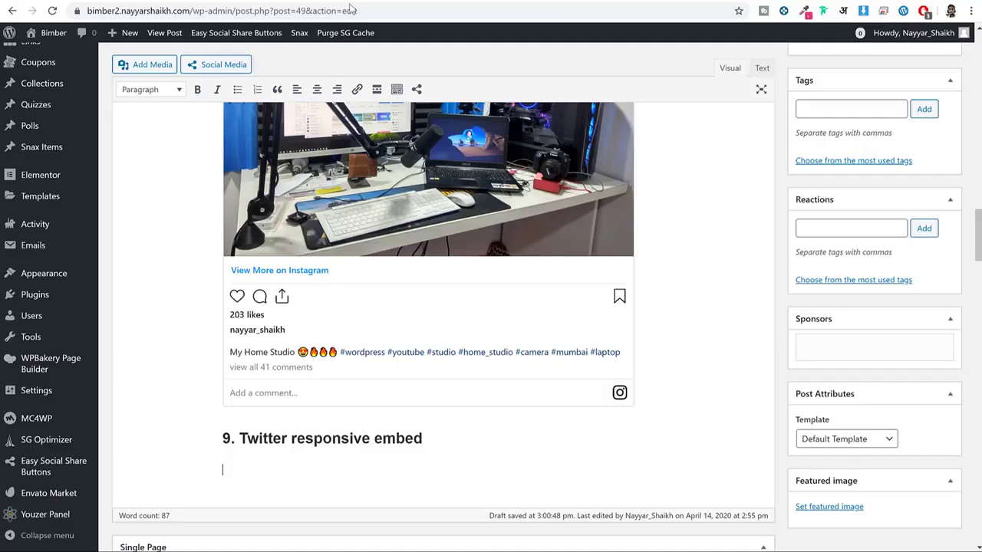
Step: Paste the lockdown news tweet link under the '9. Twitter responsive embed' heading
{"action": "key", "text": "ctrl+v"}
{"action": "scroll", "coordinate": [666, 368], "scroll_direction": "down", "scroll_amount": 2}
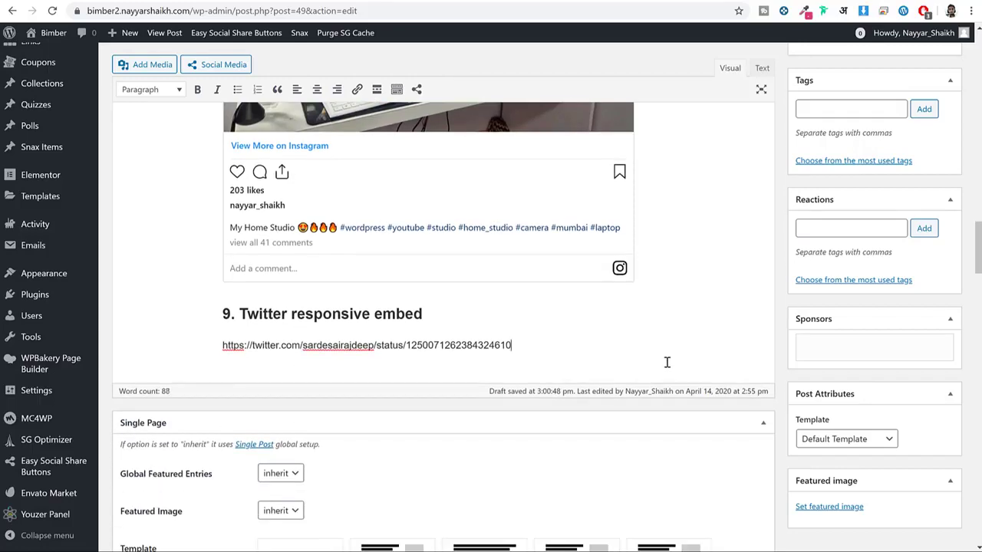
{"action": "scroll", "coordinate": [714, 338], "scroll_direction": "down", "scroll_amount": 4}
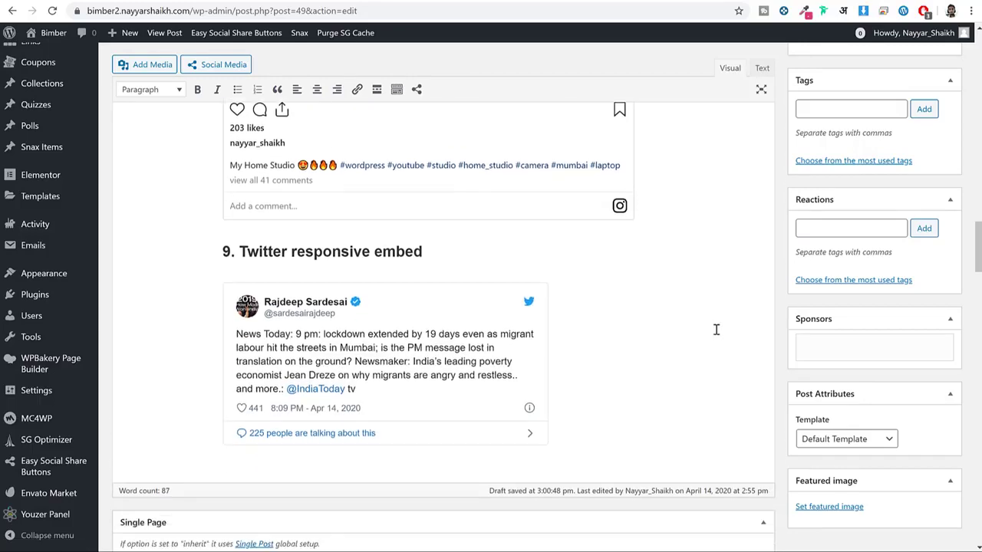
{"action": "scroll", "coordinate": [714, 341], "scroll_direction": "up", "scroll_amount": 4}
{"action": "scroll", "coordinate": [715, 342], "scroll_direction": "up", "scroll_amount": 15}
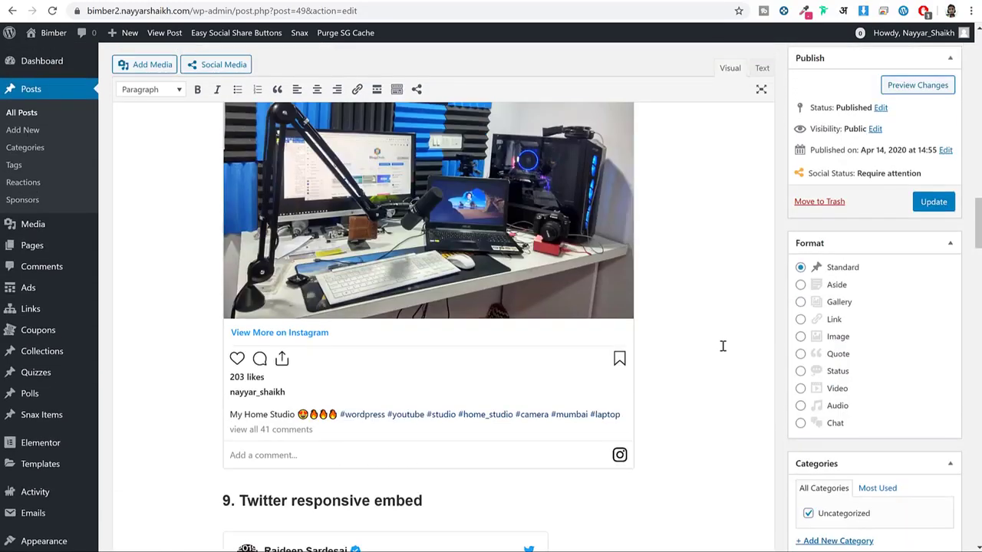
{"action": "scroll", "coordinate": [725, 347], "scroll_direction": "up", "scroll_amount": 15}
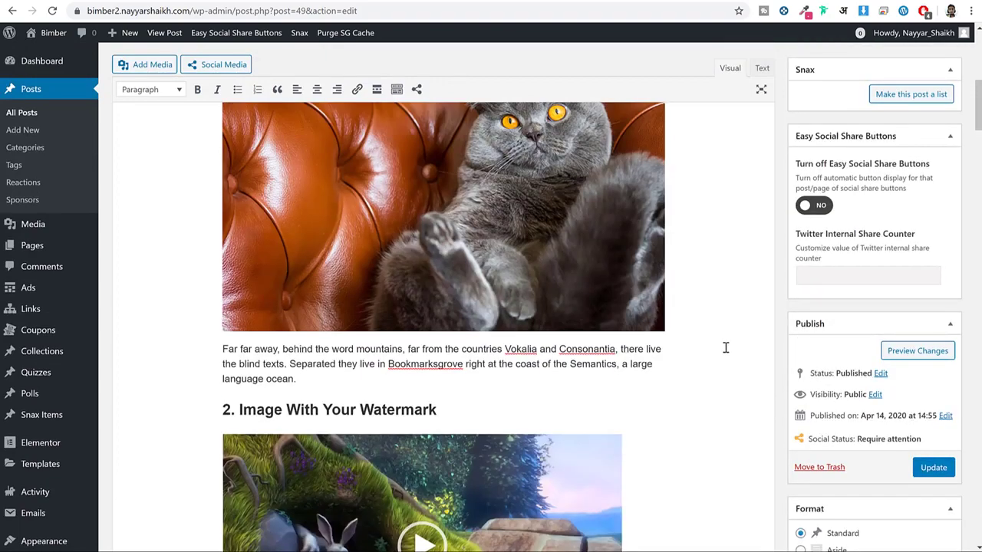
{"action": "scroll", "coordinate": [725, 345], "scroll_direction": "down", "scroll_amount": 1}
Step: Add a new paragraph after the opening text with placeholder text 'vds vl pps dskjvns sjdvn'
{"action": "double_click", "coordinate": [391, 215]}
{"action": "left_click", "coordinate": [465, 219]}
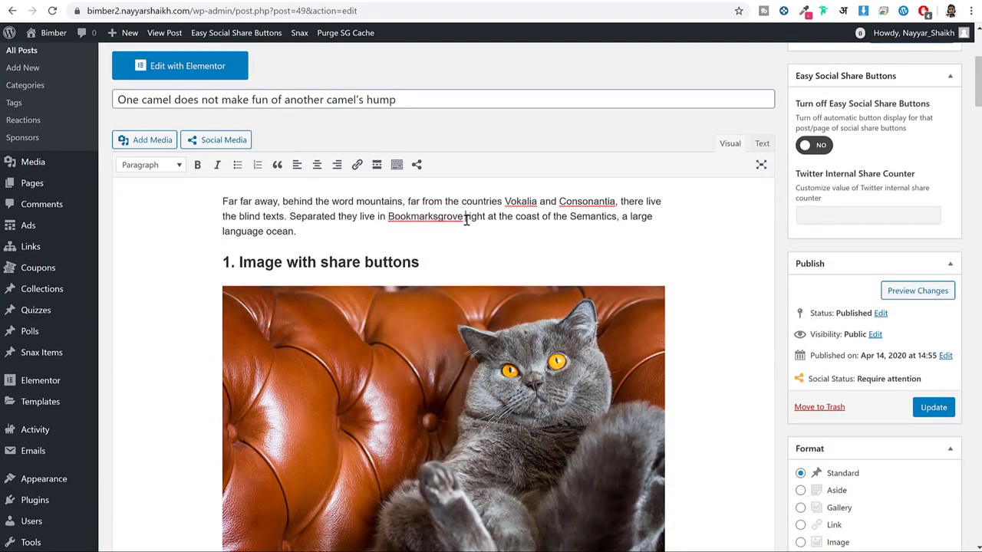
{"action": "key", "text": "Return"}
{"action": "type", "text": "vds"}
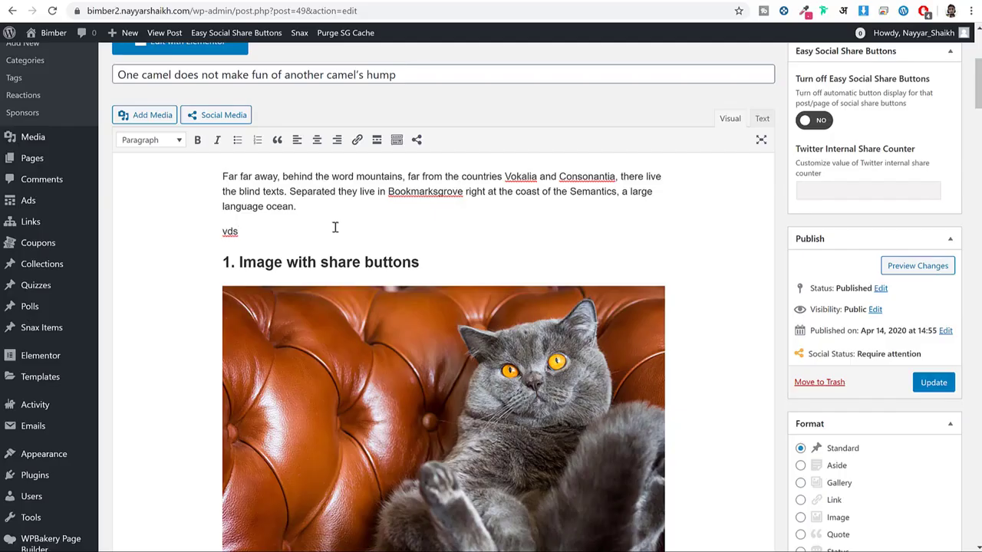
{"action": "type", "text": "vl pps"}
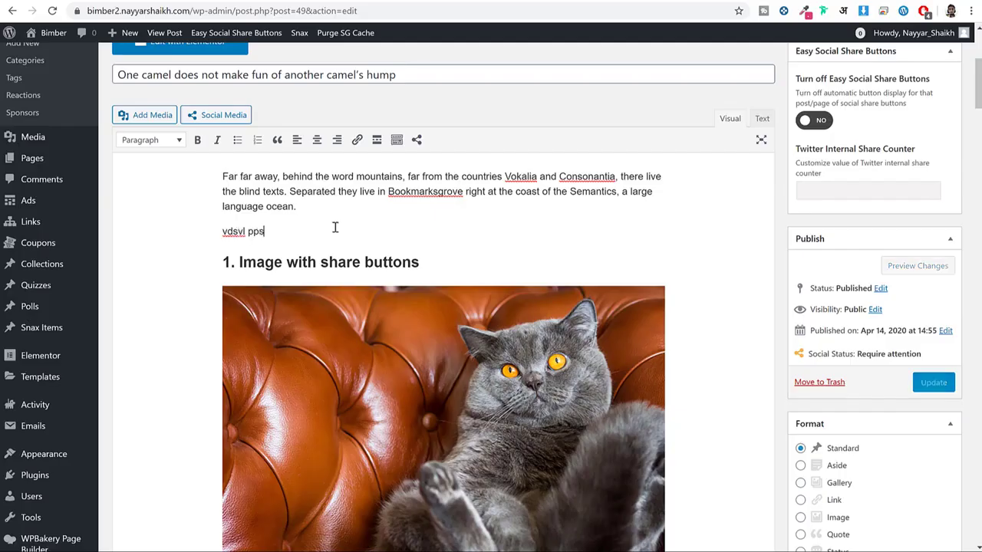
{"action": "type", "text": "  dskjvns sjdvn"}
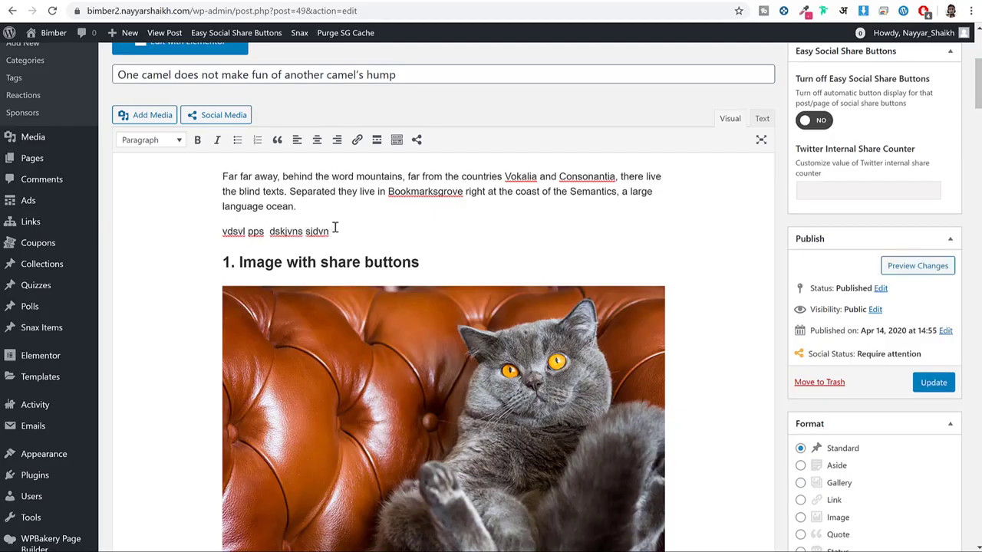
Step: Select the cat image, then scroll down to the Single Page template options
{"action": "scroll", "coordinate": [355, 252], "scroll_direction": "down", "scroll_amount": 2}
{"action": "left_click", "coordinate": [571, 335]}
{"action": "scroll", "coordinate": [573, 337], "scroll_direction": "down", "scroll_amount": 8}
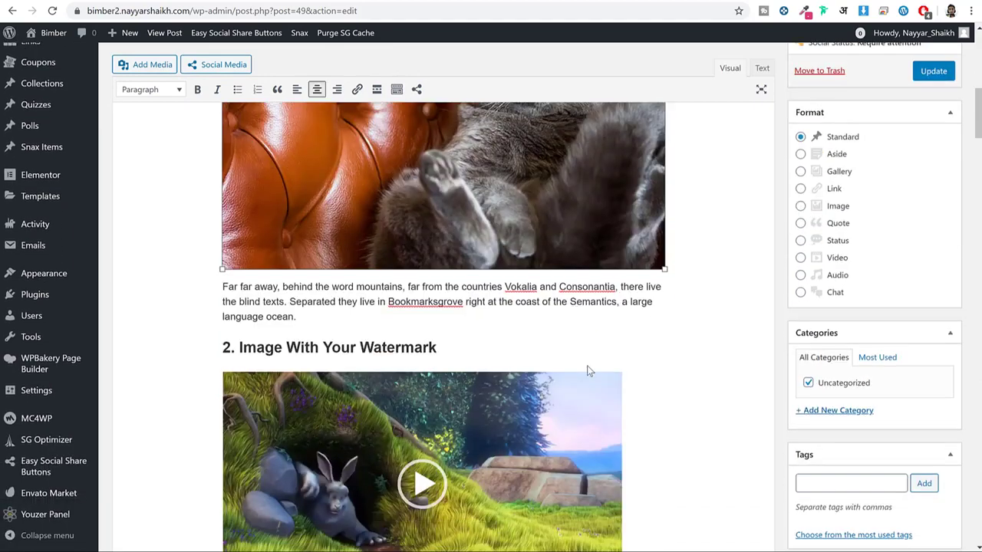
{"action": "scroll", "coordinate": [590, 372], "scroll_direction": "down", "scroll_amount": 15}
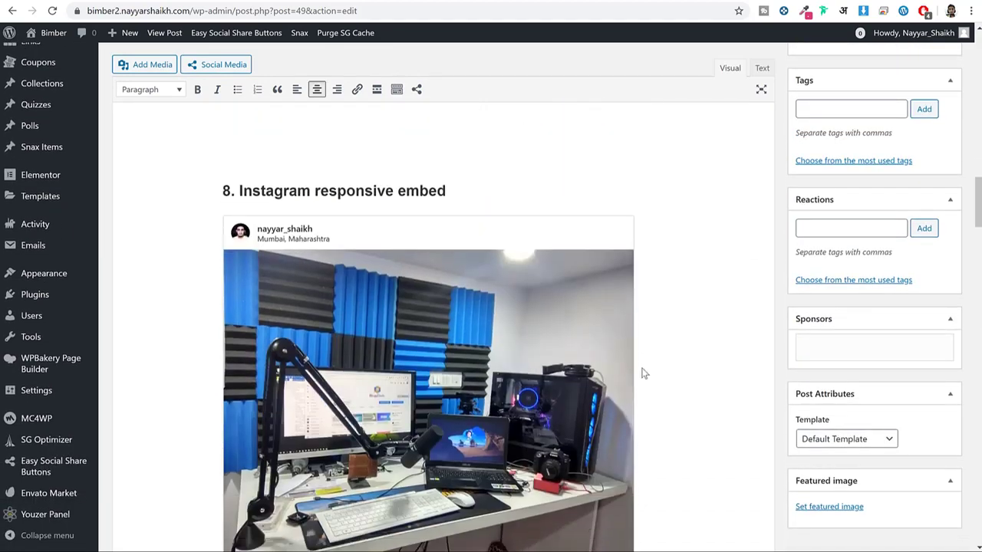
{"action": "scroll", "coordinate": [643, 382], "scroll_direction": "down", "scroll_amount": 7}
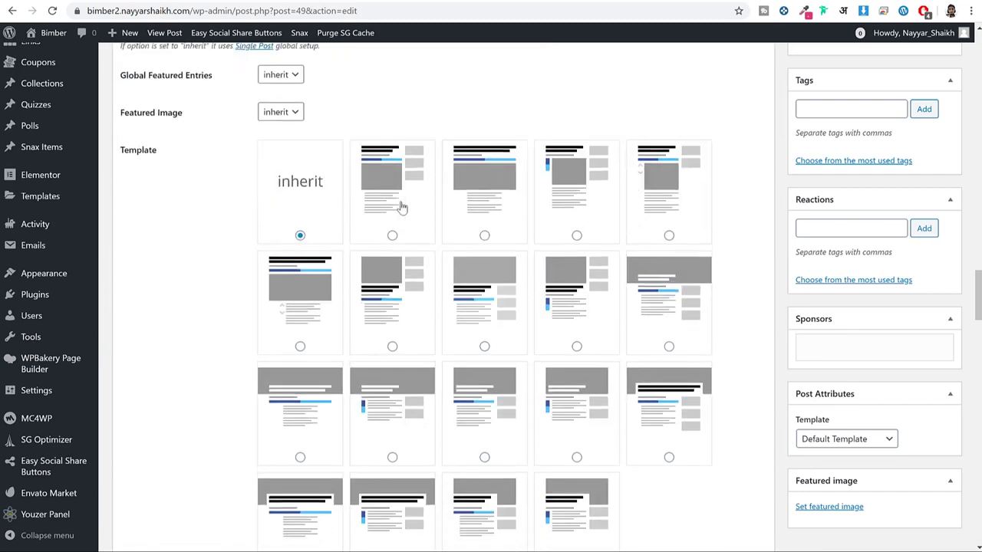
{"action": "scroll", "coordinate": [666, 266], "scroll_direction": "down", "scroll_amount": 1}
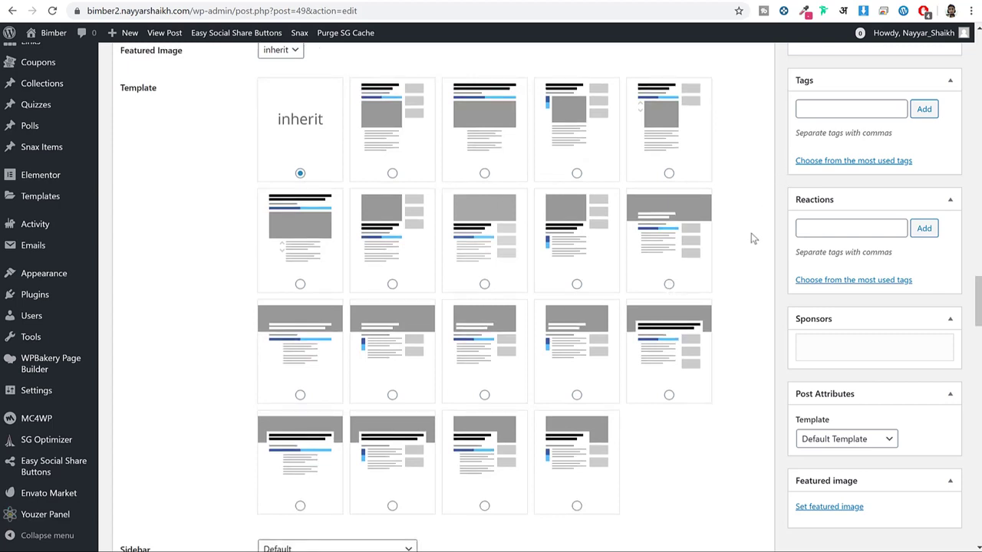
Step: Scroll down the Edit Post screen to the Categories box and begin a new category
{"action": "middle_click", "coordinate": [742, 313]}
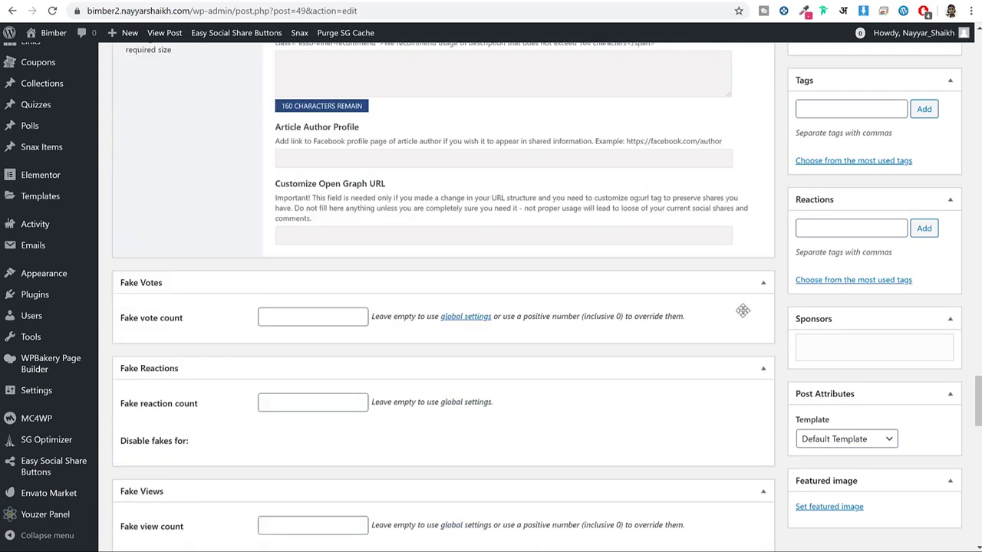
{"action": "scroll", "coordinate": [742, 311], "scroll_direction": "down", "scroll_amount": 4}
{"action": "scroll", "coordinate": [230, 153], "scroll_direction": "up", "scroll_amount": 1}
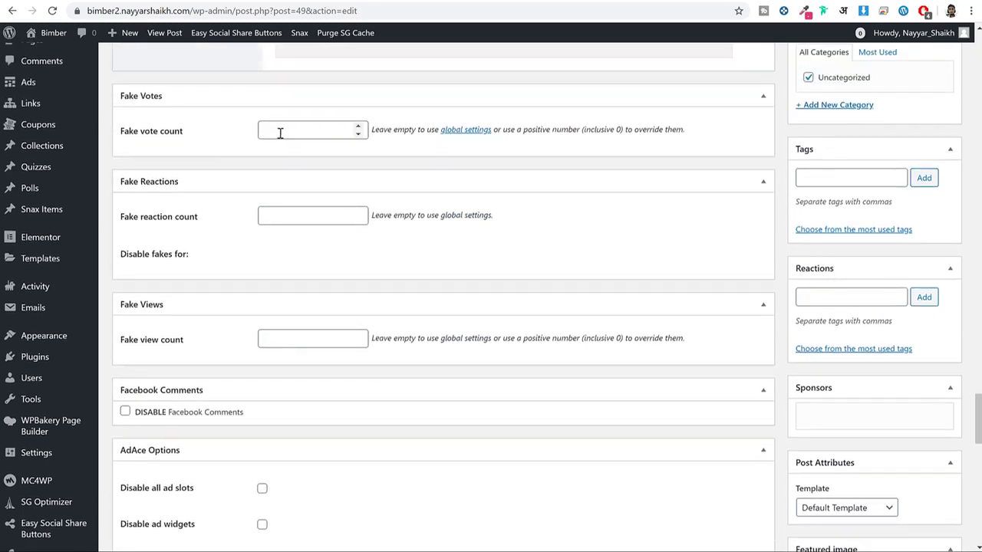
{"action": "scroll", "coordinate": [302, 248], "scroll_direction": "down", "scroll_amount": 3}
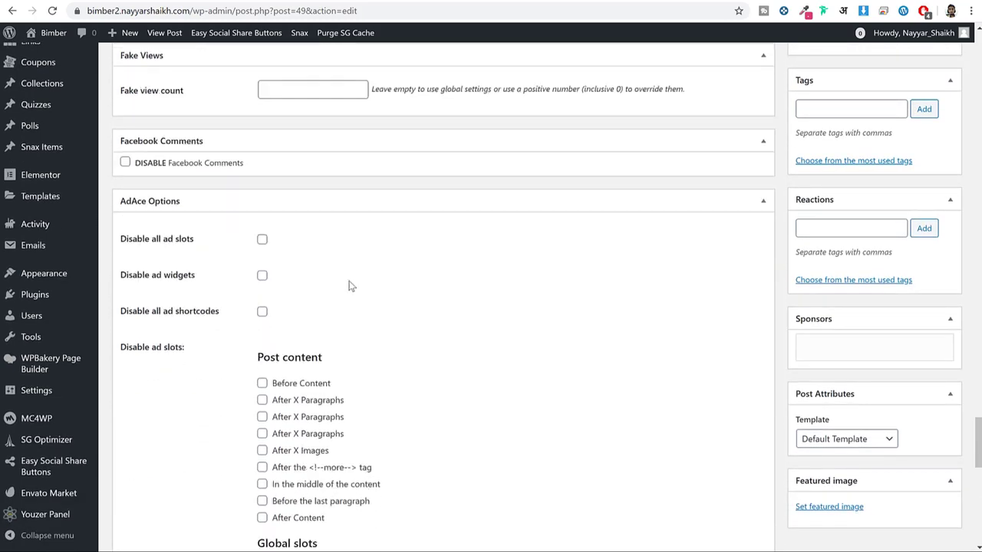
{"action": "scroll", "coordinate": [406, 338], "scroll_direction": "down", "scroll_amount": 2}
{"action": "scroll", "coordinate": [450, 391], "scroll_direction": "down", "scroll_amount": 6}
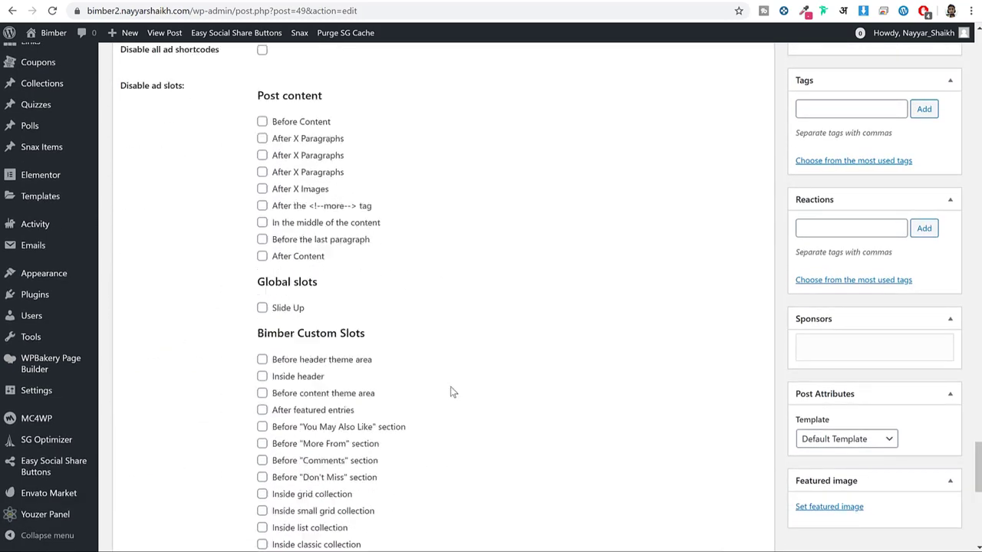
{"action": "scroll", "coordinate": [450, 391], "scroll_direction": "up", "scroll_amount": 10}
{"action": "scroll", "coordinate": [455, 414], "scroll_direction": "up", "scroll_amount": 3}
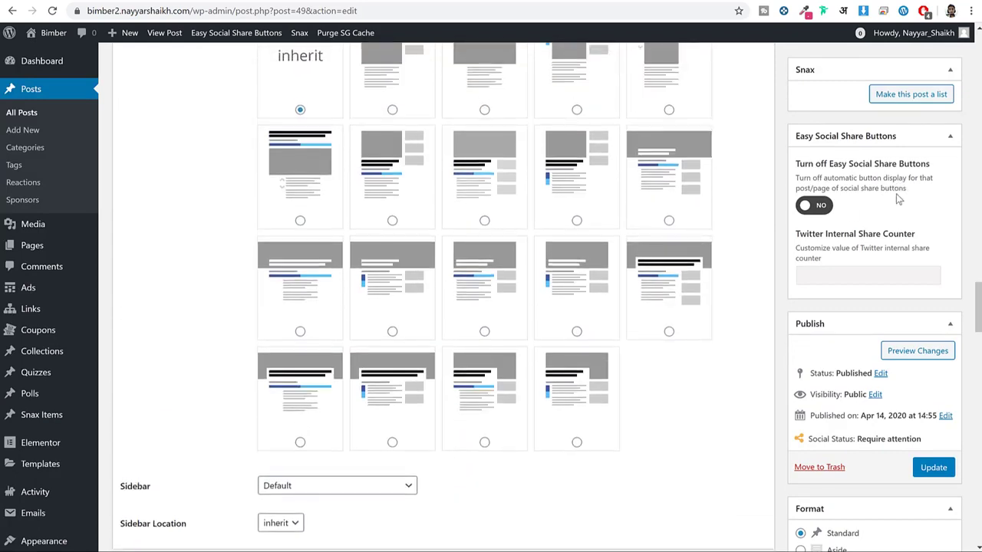
{"action": "scroll", "coordinate": [895, 194], "scroll_direction": "down", "scroll_amount": 1}
{"action": "scroll", "coordinate": [895, 193], "scroll_direction": "up", "scroll_amount": 3}
{"action": "scroll", "coordinate": [895, 193], "scroll_direction": "up", "scroll_amount": 2}
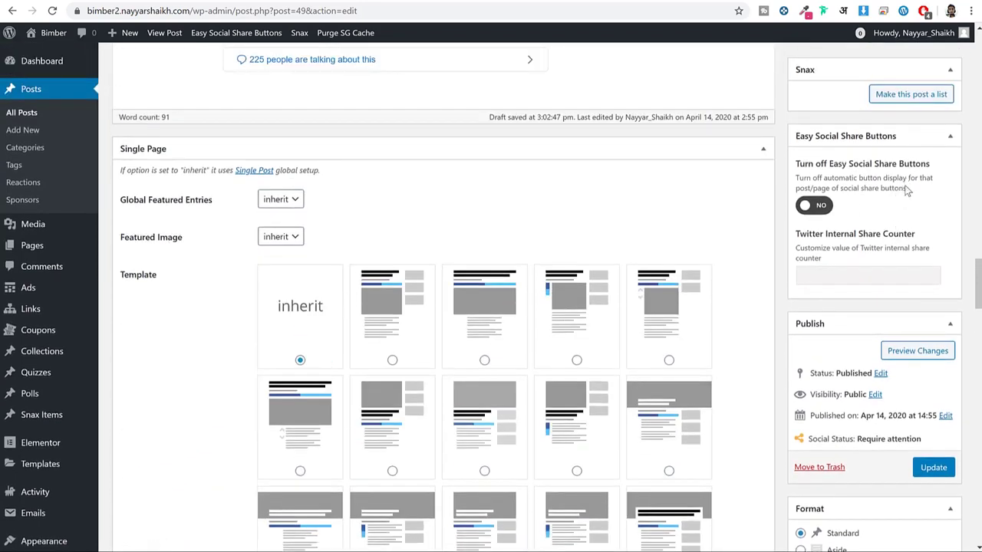
{"action": "scroll", "coordinate": [874, 168], "scroll_direction": "down", "scroll_amount": 6}
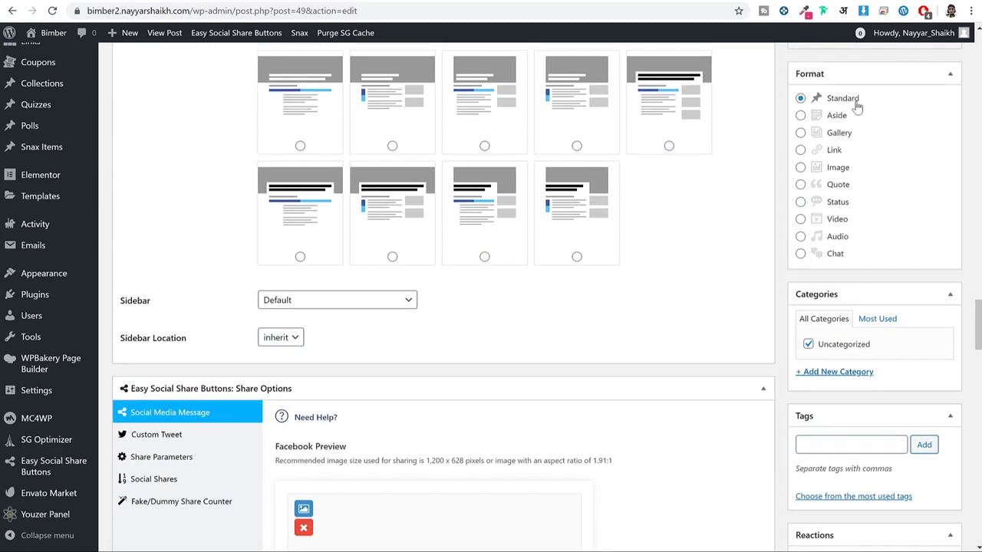
{"action": "scroll", "coordinate": [900, 232], "scroll_direction": "down", "scroll_amount": 2}
{"action": "left_click", "coordinate": [838, 186]}
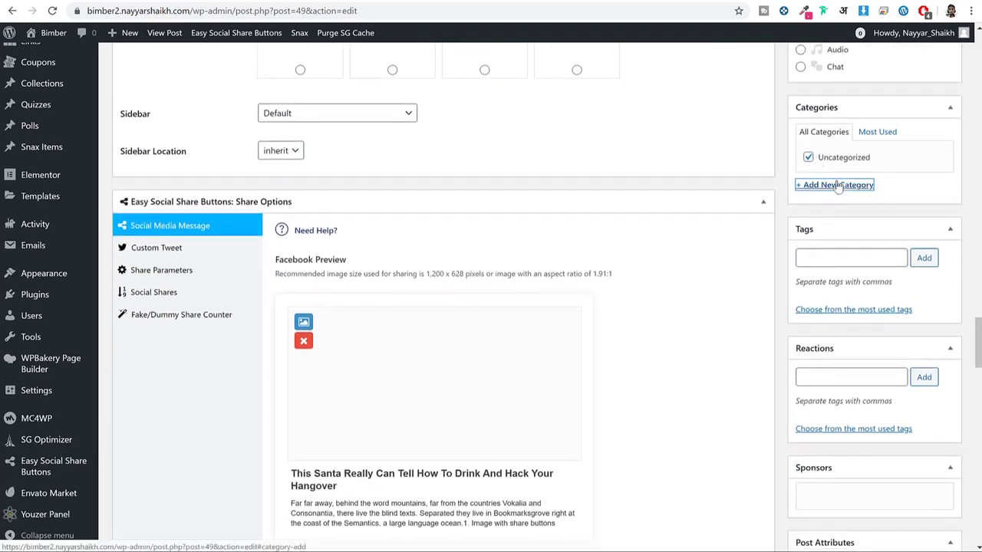
Step: Create the Adventure category and untick Uncategorized for the post
{"action": "scroll", "coordinate": [575, 346], "scroll_direction": "up", "scroll_amount": 10}
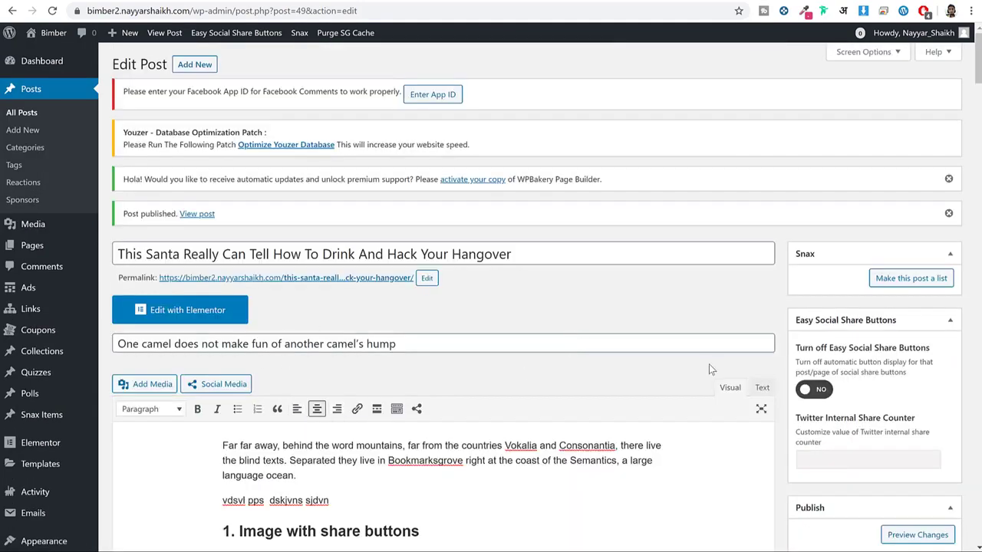
{"action": "scroll", "coordinate": [709, 364], "scroll_direction": "down", "scroll_amount": 8}
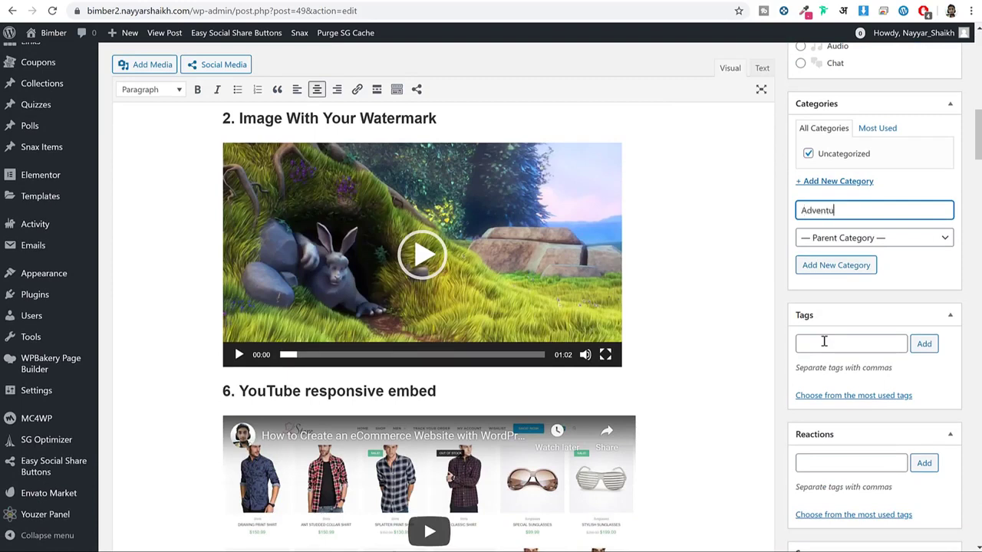
{"action": "left_click", "coordinate": [859, 268]}
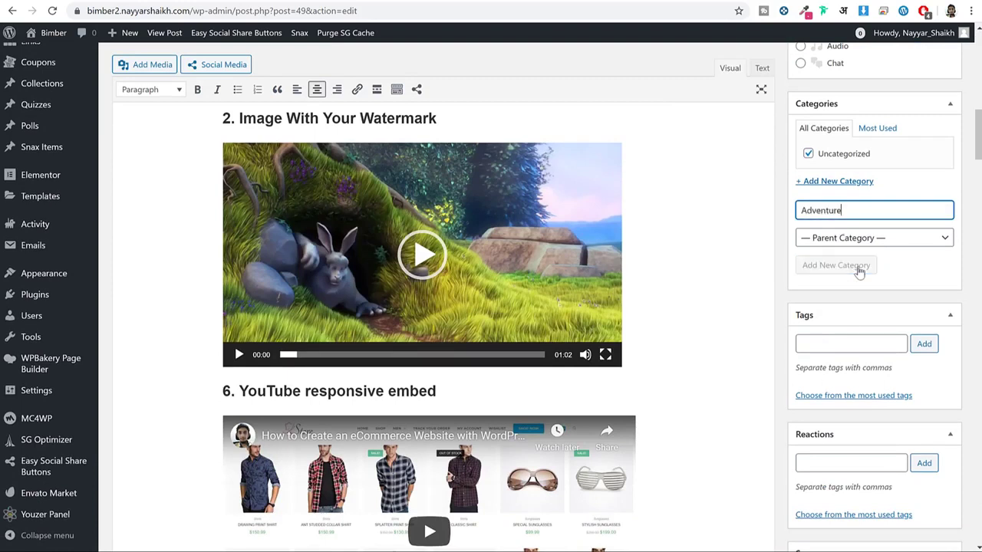
{"action": "left_click", "coordinate": [844, 168]}
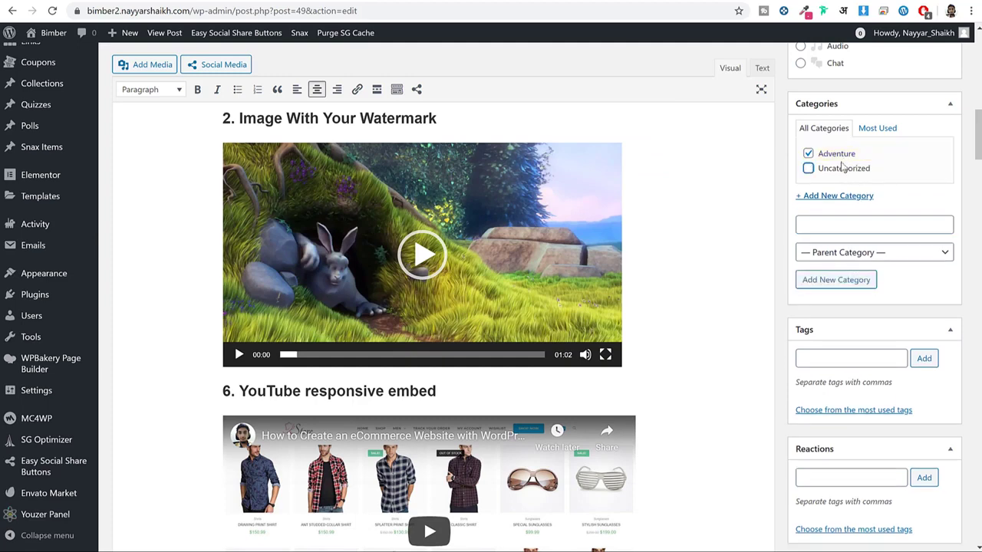
Step: Move into the Tags and Reactions fields, ready to fill them
{"action": "scroll", "coordinate": [890, 320], "scroll_direction": "down", "scroll_amount": 1}
{"action": "scroll", "coordinate": [890, 320], "scroll_direction": "down", "scroll_amount": 3}
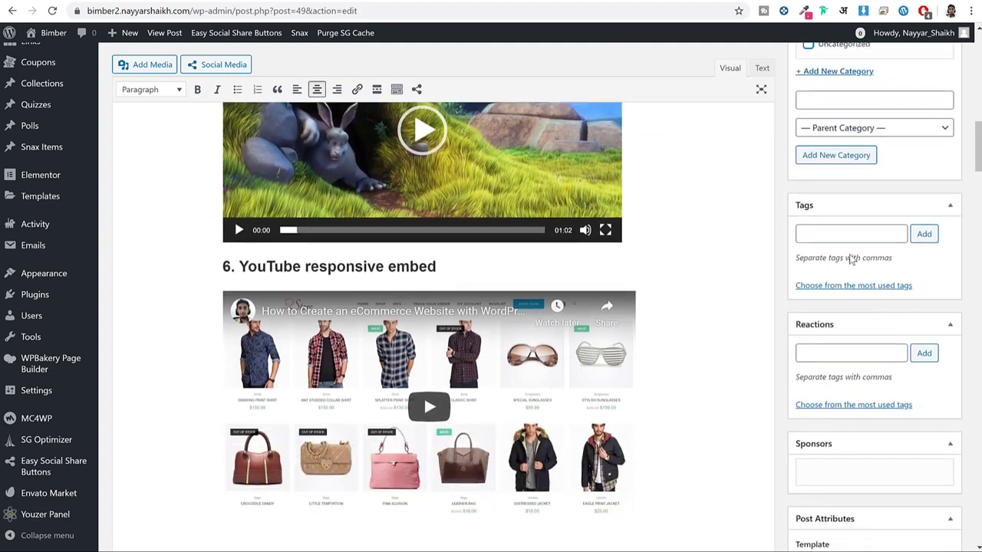
{"action": "left_click", "coordinate": [842, 240]}
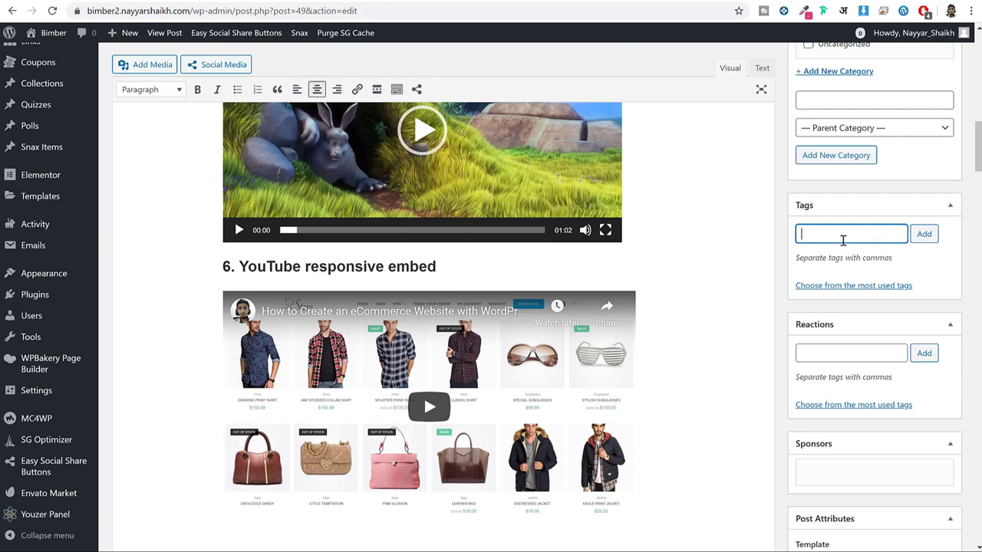
{"action": "left_click", "coordinate": [843, 352]}
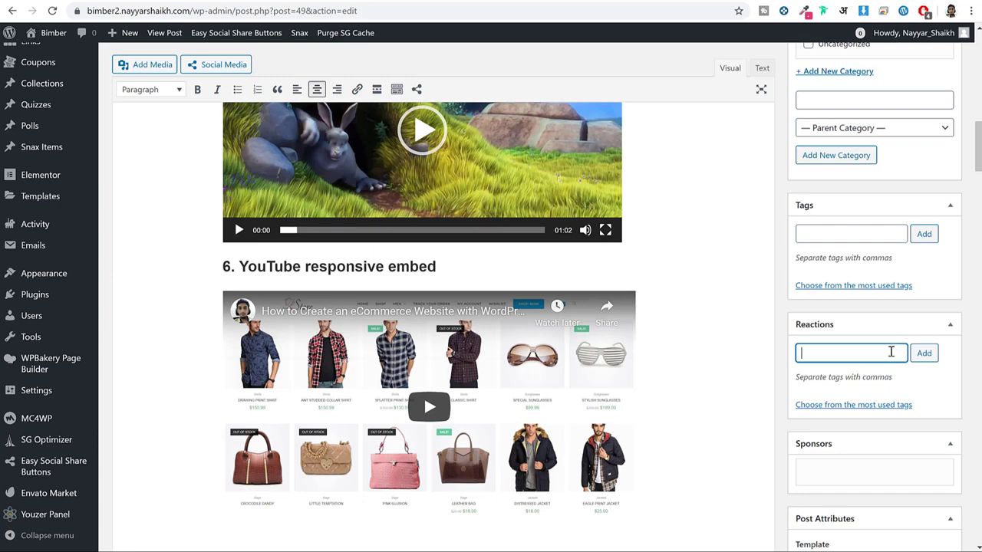
{"action": "scroll", "coordinate": [891, 351], "scroll_direction": "down", "scroll_amount": 3}
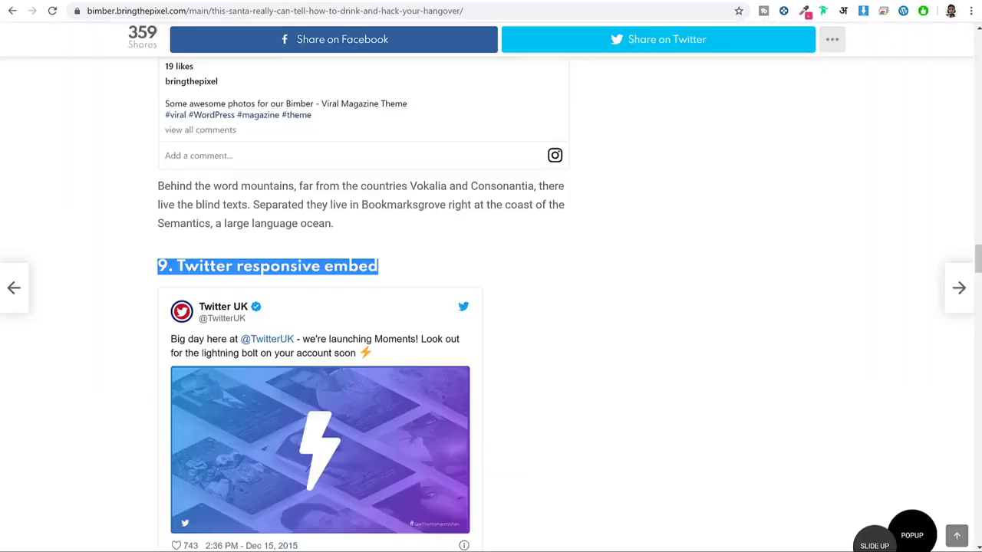
Step: From the featured image picker, select demo_01 to demo_06 and single-watermark for upload
{"action": "scroll", "coordinate": [389, 312], "scroll_direction": "up", "scroll_amount": 20}
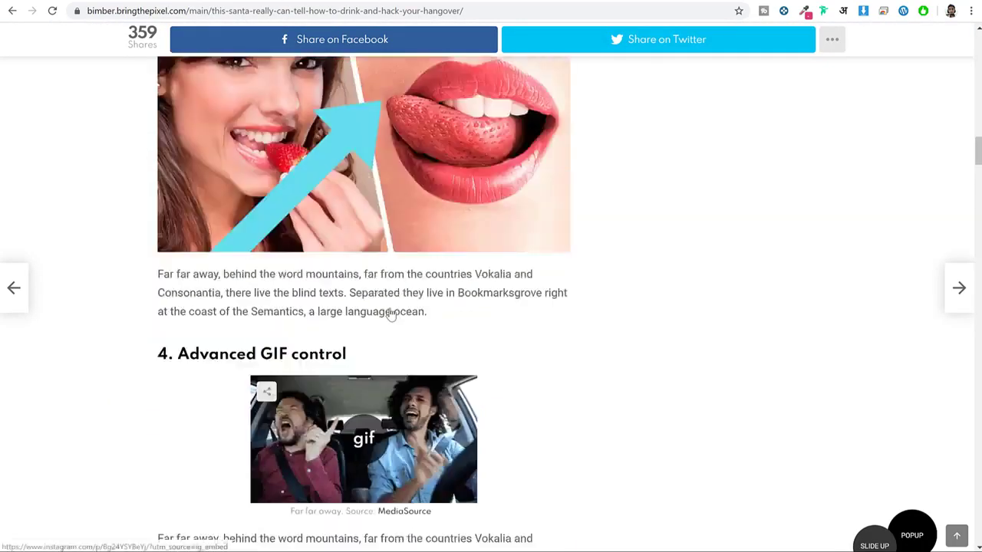
{"action": "scroll", "coordinate": [389, 313], "scroll_direction": "down", "scroll_amount": 5}
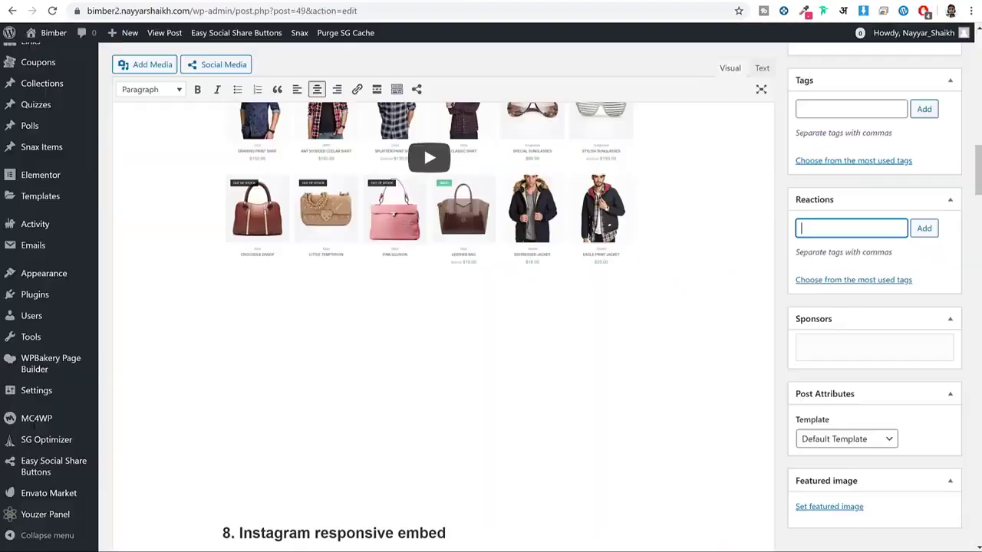
{"action": "left_click", "coordinate": [833, 506]}
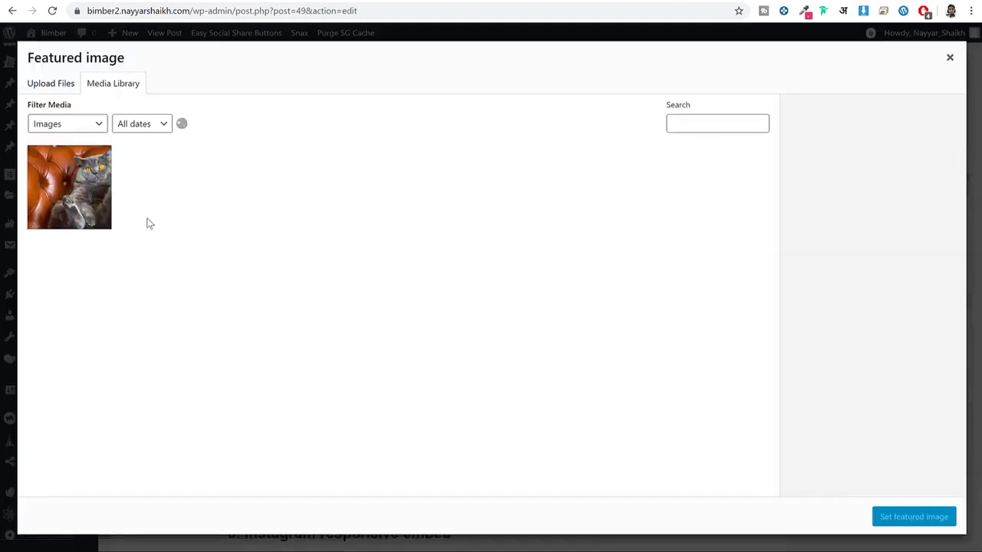
{"action": "left_click", "coordinate": [61, 83]}
{"action": "left_click", "coordinate": [526, 281]}
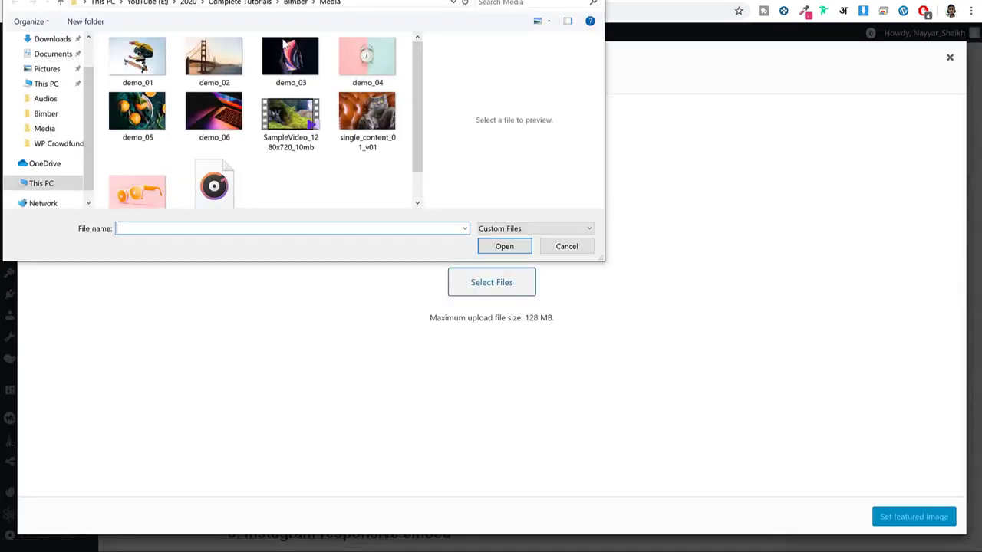
{"action": "left_click", "coordinate": [232, 78]}
{"action": "left_click", "coordinate": [136, 58], "text": "ctrl"}
{"action": "left_click", "coordinate": [290, 60], "text": "ctrl"}
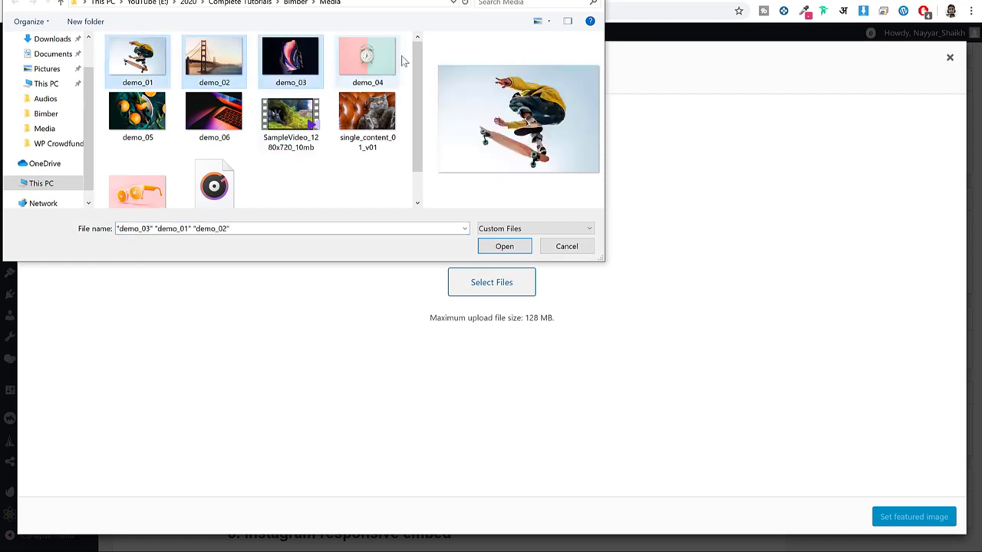
{"action": "left_click", "coordinate": [366, 59], "text": "ctrl"}
{"action": "left_click", "coordinate": [215, 114], "text": "ctrl"}
{"action": "left_click", "coordinate": [155, 114], "text": "ctrl"}
{"action": "left_click", "coordinate": [141, 192], "text": "ctrl"}
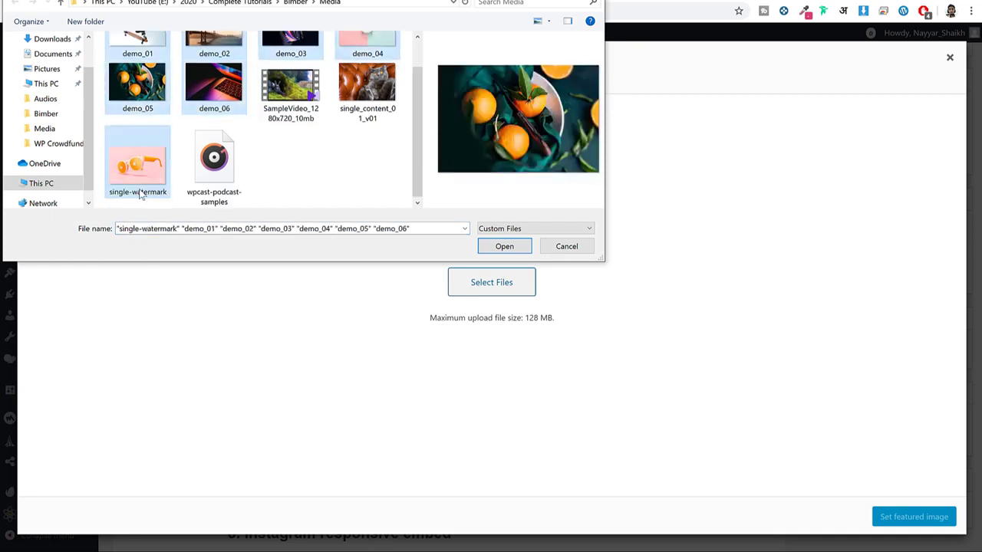
Step: Upload the seven images and set the demo_02 Golden Gate bridge photo as featured image
{"action": "left_click", "coordinate": [504, 246]}
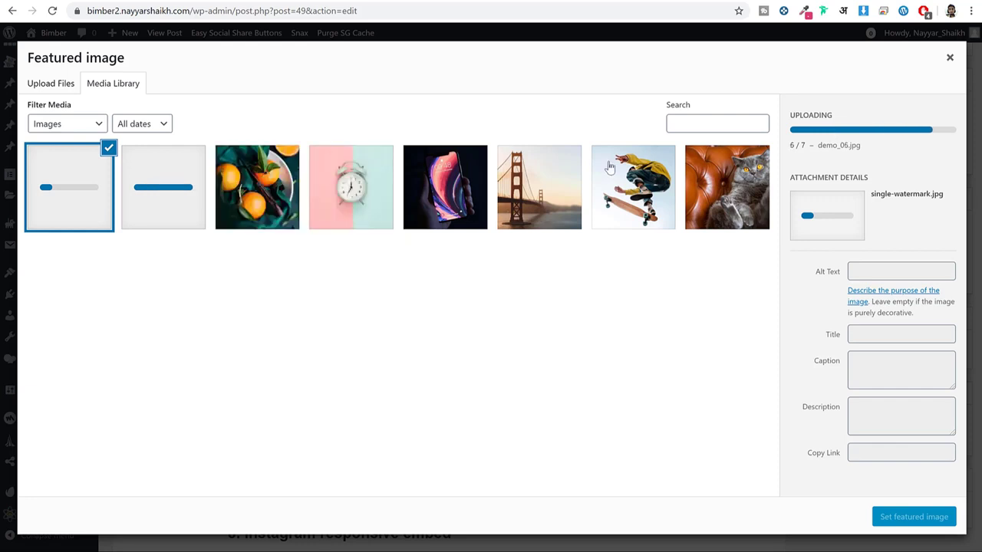
{"action": "left_click", "coordinate": [531, 193]}
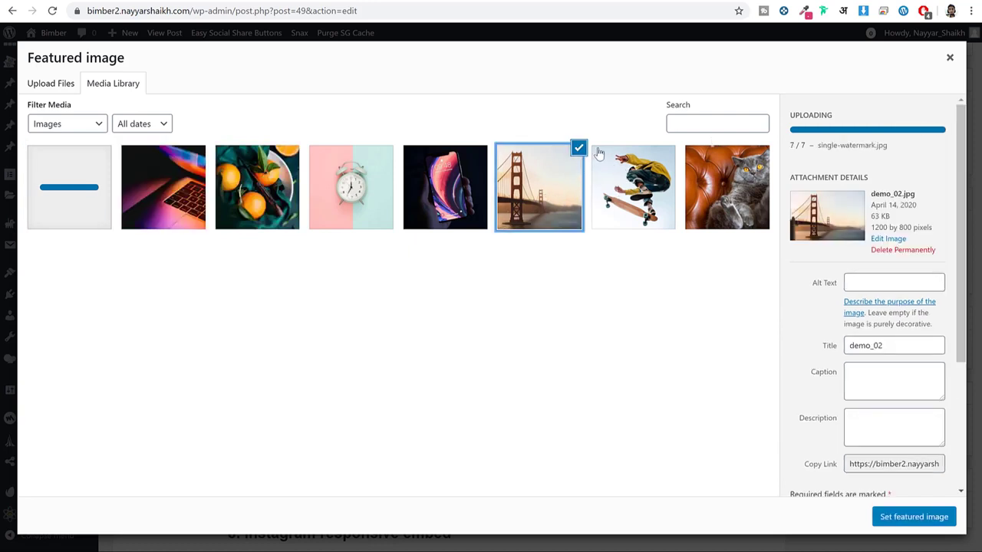
{"action": "left_click", "coordinate": [905, 517]}
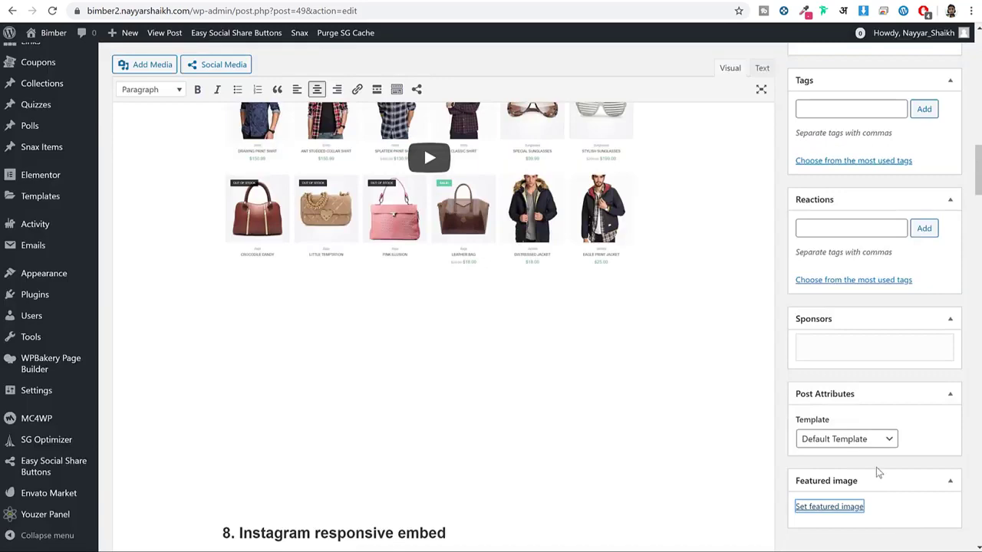
Step: Update the published post to save its changes
{"action": "scroll", "coordinate": [876, 467], "scroll_direction": "down", "scroll_amount": 3}
{"action": "scroll", "coordinate": [854, 497], "scroll_direction": "up", "scroll_amount": 15}
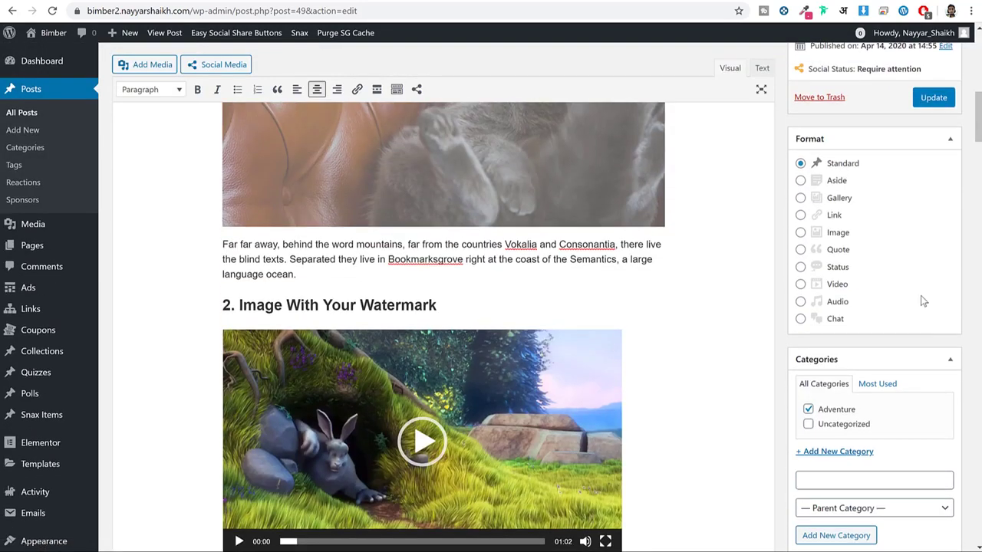
{"action": "left_click", "coordinate": [935, 98]}
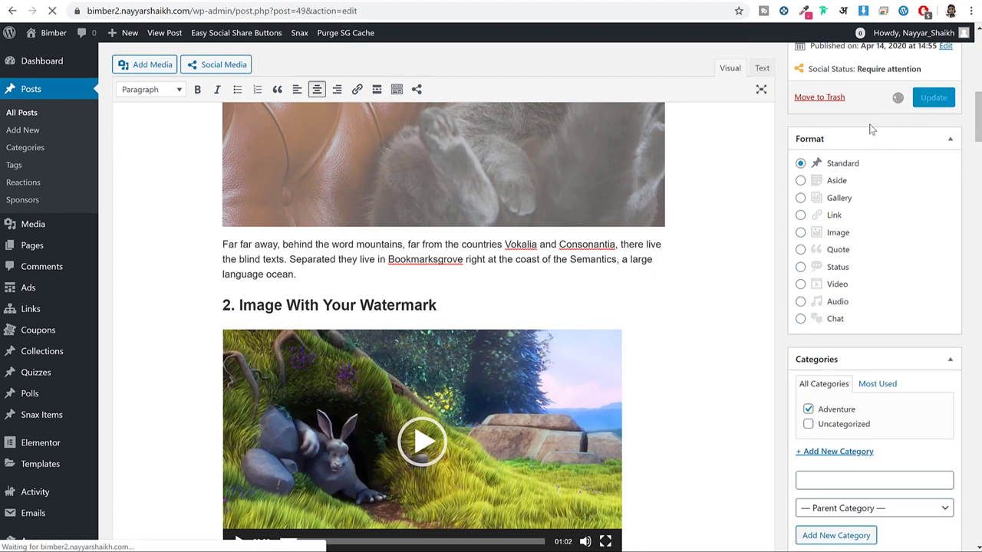
Step: Open the post's permalink in a new tab and switch to the live post
{"action": "scroll", "coordinate": [721, 161], "scroll_direction": "down", "scroll_amount": 1}
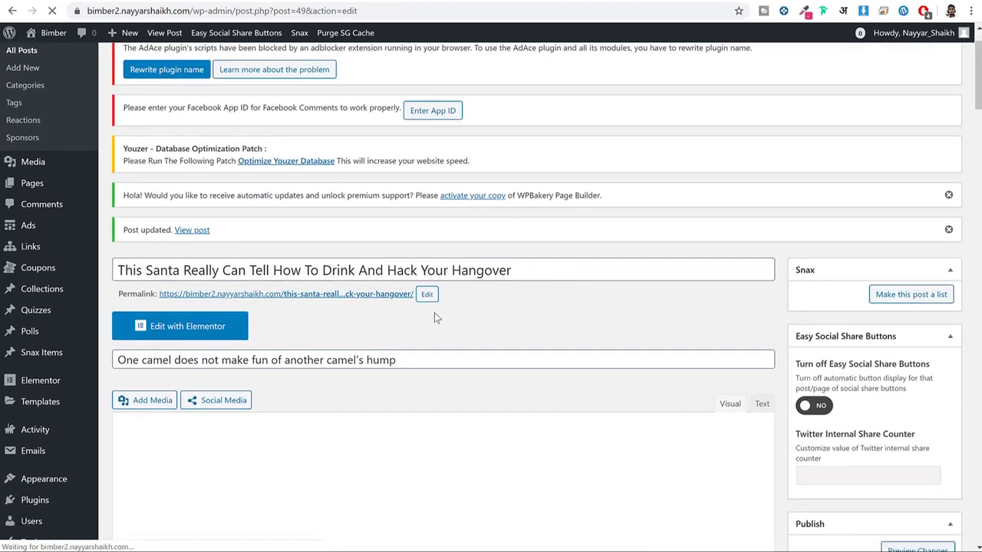
{"action": "right_click", "coordinate": [394, 297]}
{"action": "left_click", "coordinate": [408, 306]}
{"action": "left_click", "coordinate": [434, 1]}
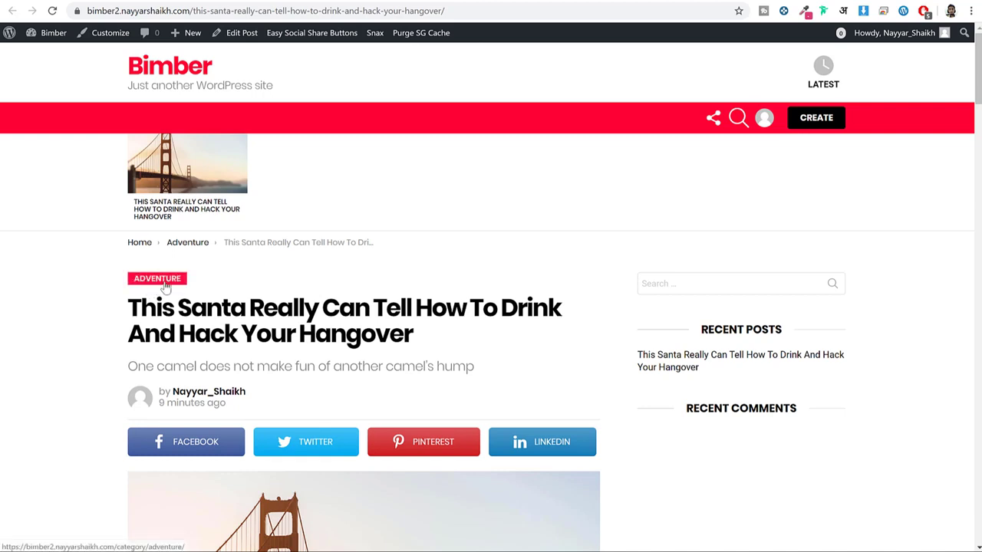
Step: Review the live post's headline and its entry under Recent Posts
{"action": "left_click_drag", "start_coordinate": [130, 314], "coordinate": [359, 318]}
{"action": "left_click", "coordinate": [317, 346]}
{"action": "scroll", "coordinate": [293, 363], "scroll_direction": "down", "scroll_amount": 2}
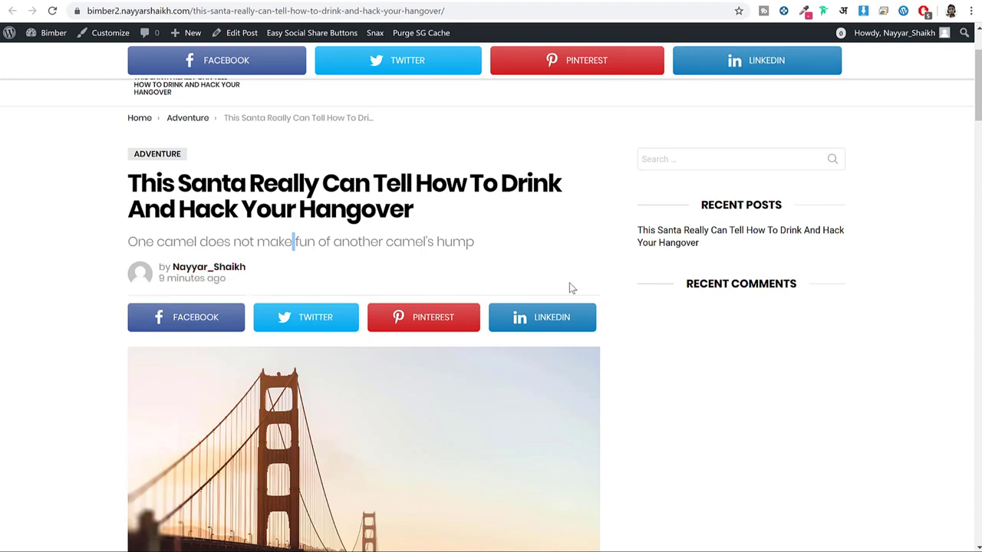
{"action": "scroll", "coordinate": [707, 366], "scroll_direction": "down", "scroll_amount": 4}
{"action": "scroll", "coordinate": [641, 277], "scroll_direction": "down", "scroll_amount": 20}
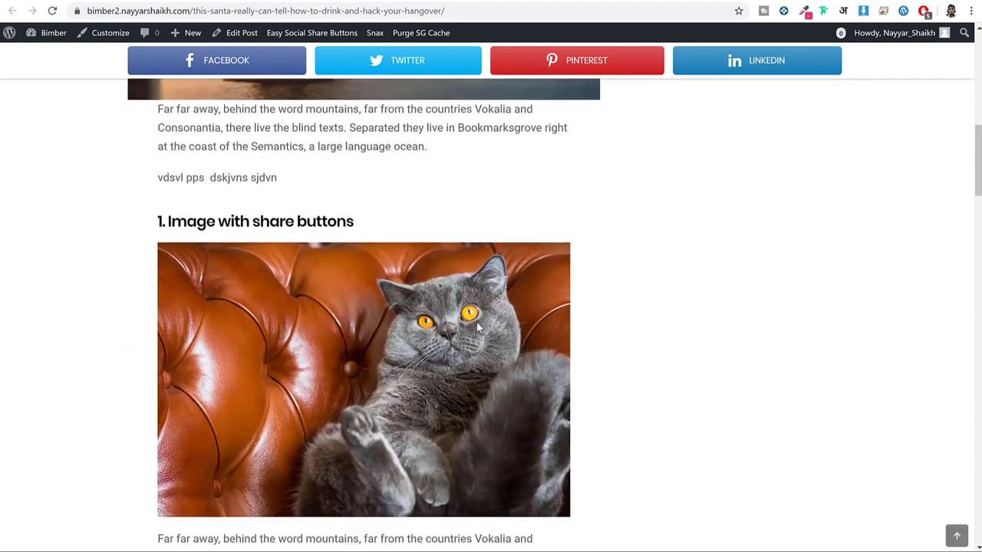
{"action": "scroll", "coordinate": [738, 358], "scroll_direction": "down", "scroll_amount": 6}
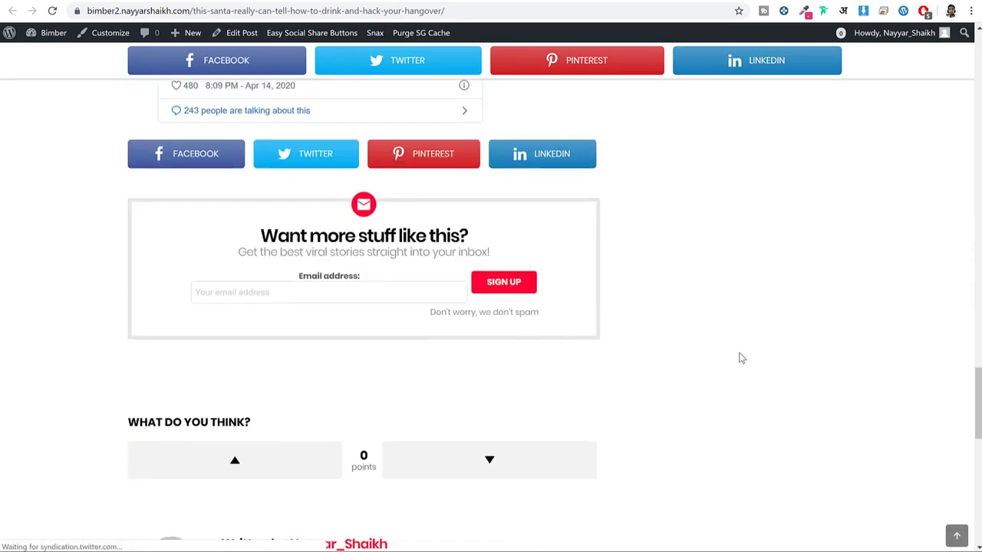
{"action": "scroll", "coordinate": [759, 371], "scroll_direction": "up", "scroll_amount": 20}
{"action": "scroll", "coordinate": [849, 405], "scroll_direction": "up", "scroll_amount": 10}
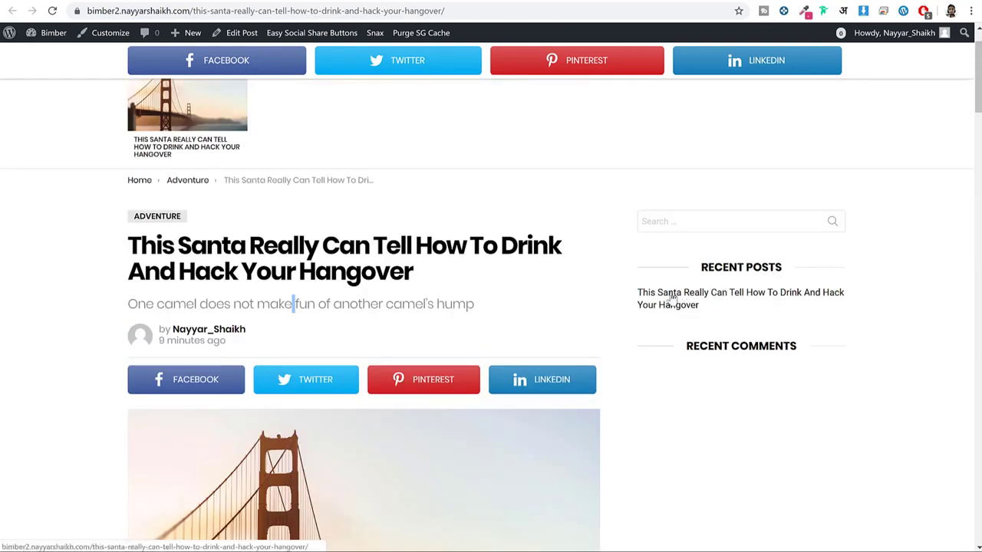
{"action": "left_click_drag", "start_coordinate": [701, 306], "coordinate": [637, 305]}
{"action": "left_click", "coordinate": [924, 272]}
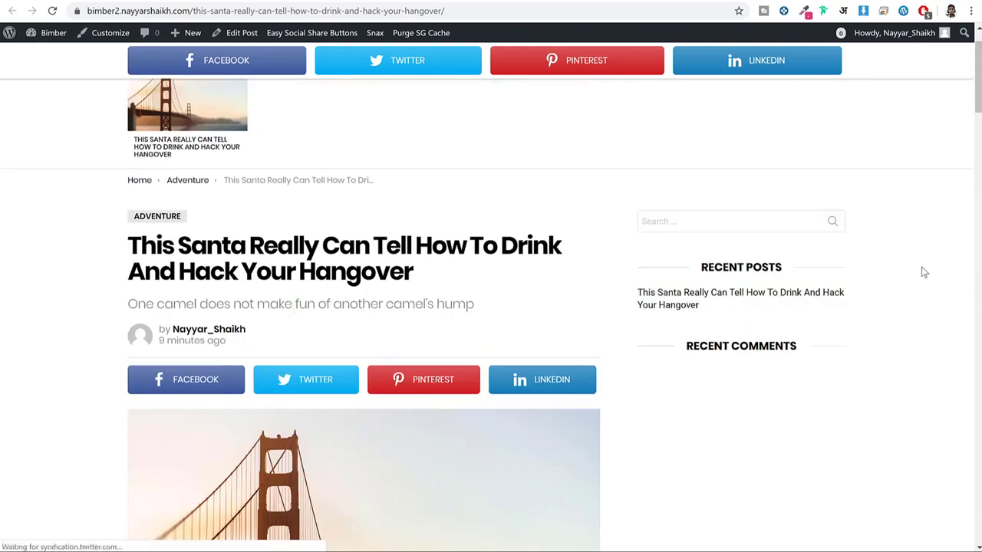
Step: Scroll down the live post to reach its empty author box
{"action": "scroll", "coordinate": [891, 267], "scroll_direction": "down", "scroll_amount": 15}
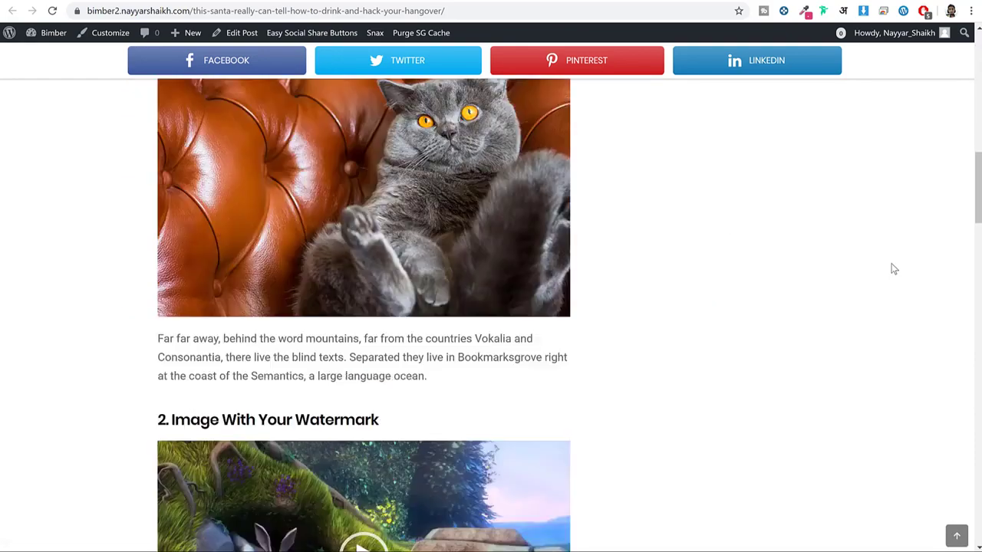
{"action": "scroll", "coordinate": [892, 263], "scroll_direction": "down", "scroll_amount": 3}
{"action": "scroll", "coordinate": [890, 255], "scroll_direction": "down", "scroll_amount": 9}
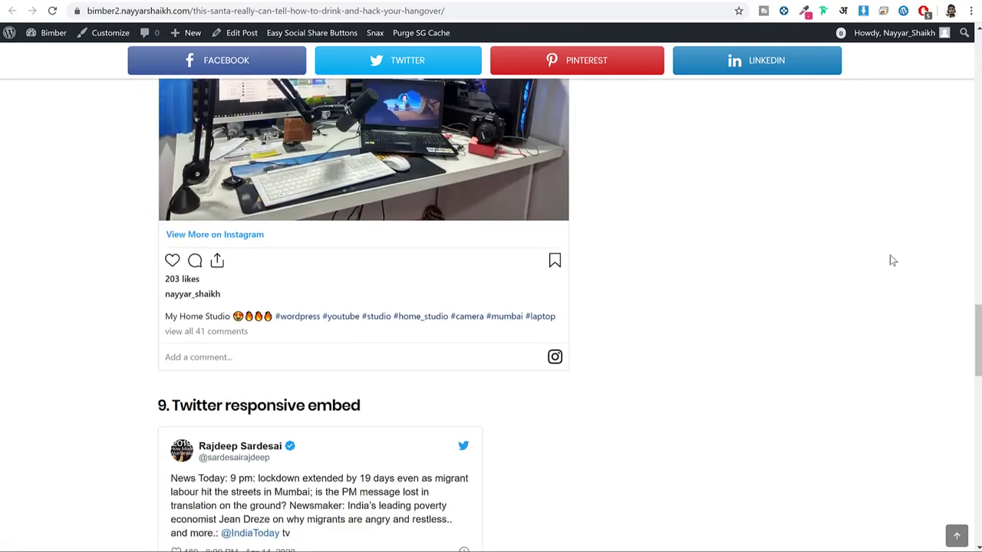
{"action": "scroll", "coordinate": [314, 292], "scroll_direction": "down", "scroll_amount": 2}
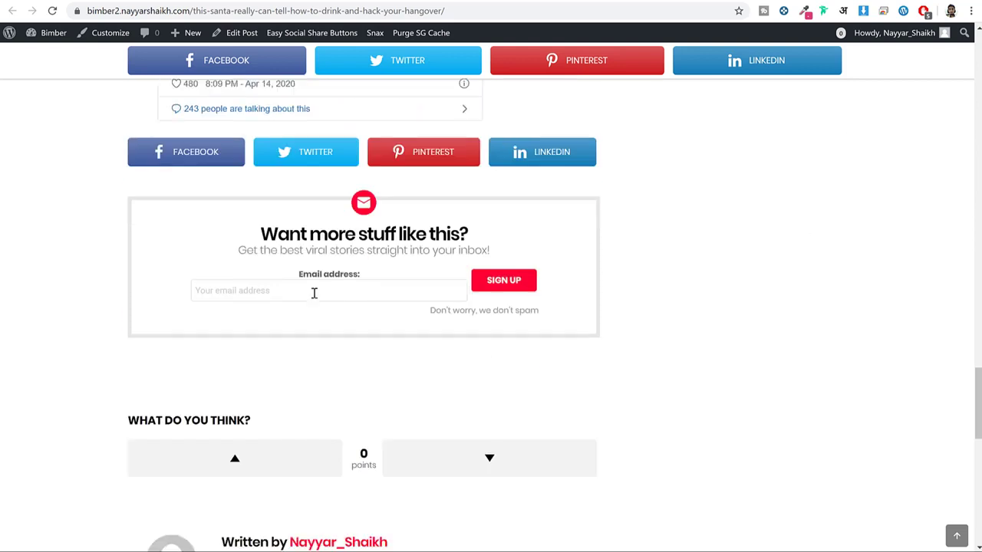
{"action": "scroll", "coordinate": [664, 235], "scroll_direction": "down", "scroll_amount": 2}
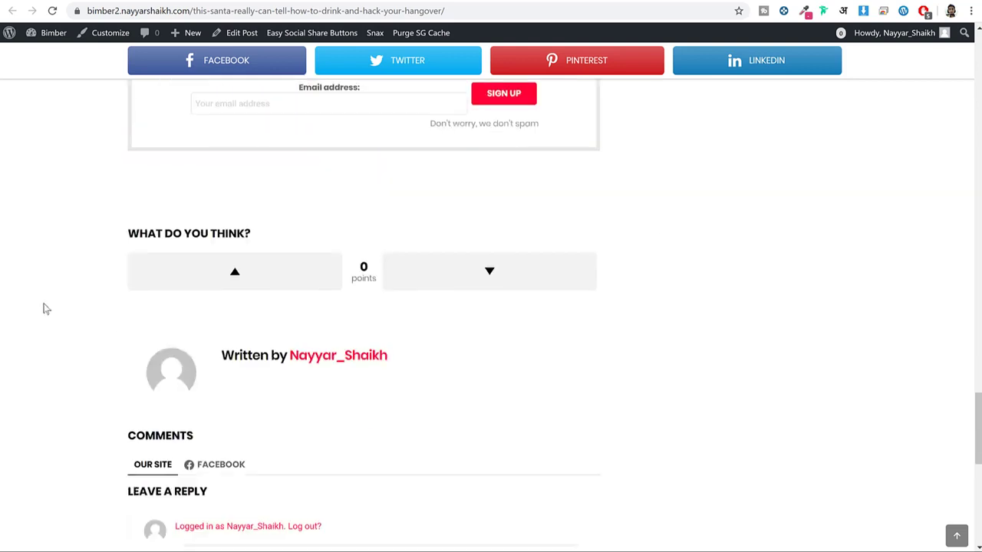
{"action": "scroll", "coordinate": [650, 278], "scroll_direction": "down", "scroll_amount": 1}
{"action": "scroll", "coordinate": [637, 274], "scroll_direction": "down", "scroll_amount": 2}
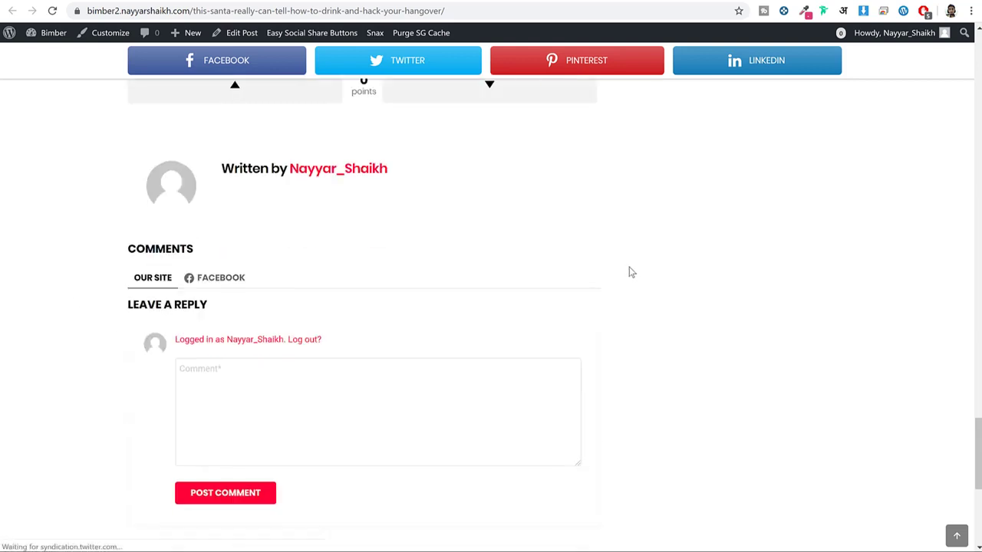
{"action": "scroll", "coordinate": [629, 273], "scroll_direction": "down", "scroll_amount": 4}
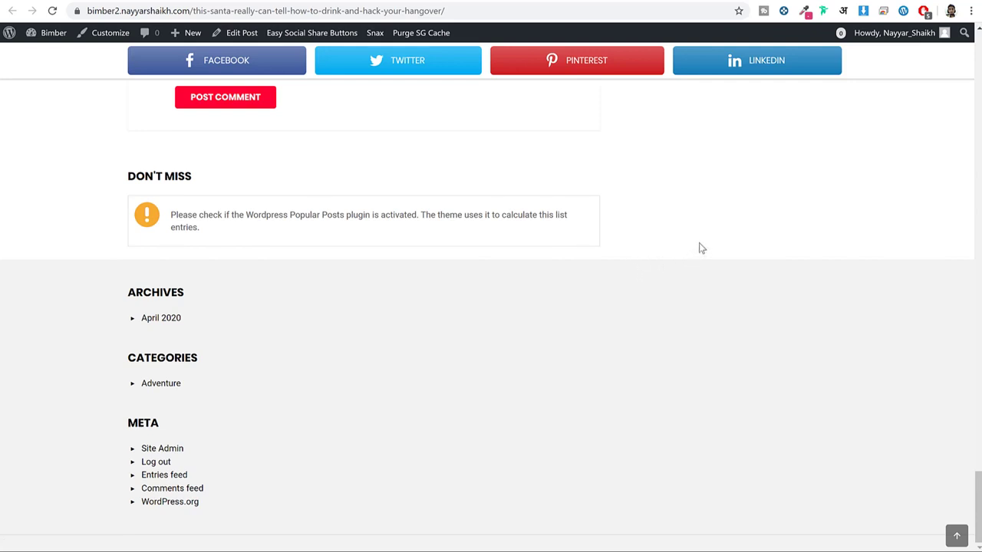
{"action": "scroll", "coordinate": [800, 232], "scroll_direction": "up", "scroll_amount": 15}
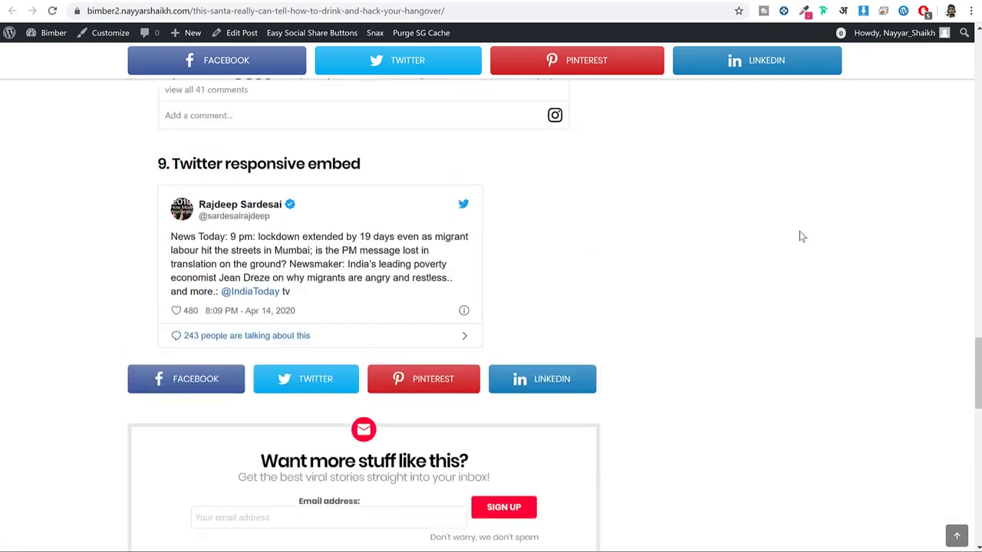
{"action": "scroll", "coordinate": [805, 241], "scroll_direction": "up", "scroll_amount": 15}
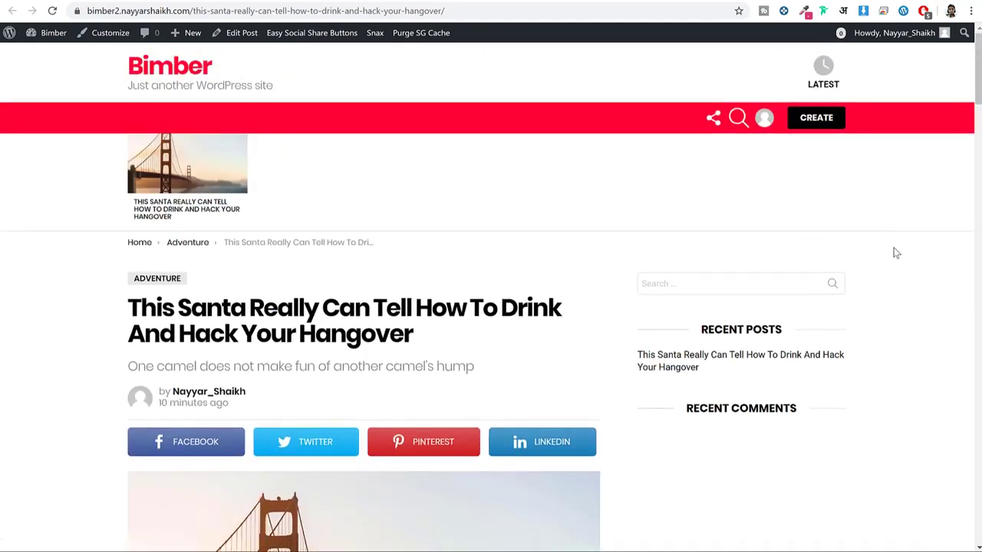
{"action": "scroll", "coordinate": [856, 332], "scroll_direction": "down", "scroll_amount": 4}
{"action": "scroll", "coordinate": [857, 333], "scroll_direction": "up", "scroll_amount": 4}
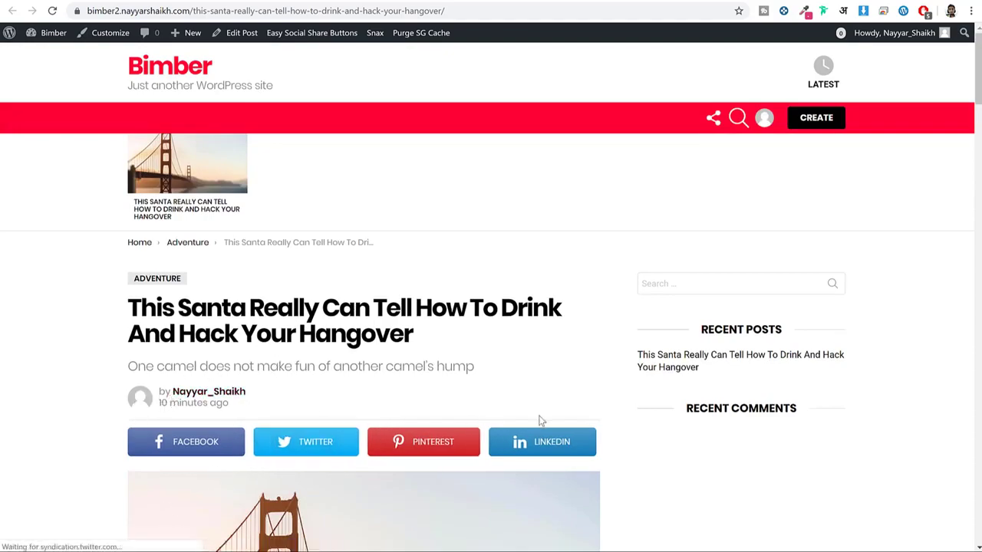
{"action": "scroll", "coordinate": [541, 418], "scroll_direction": "down", "scroll_amount": 20}
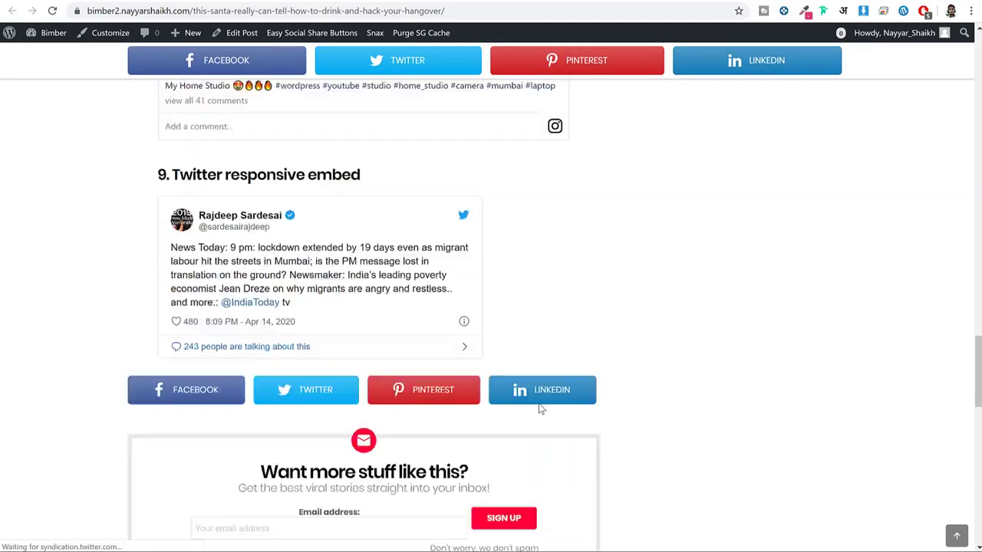
{"action": "scroll", "coordinate": [538, 406], "scroll_direction": "down", "scroll_amount": 6}
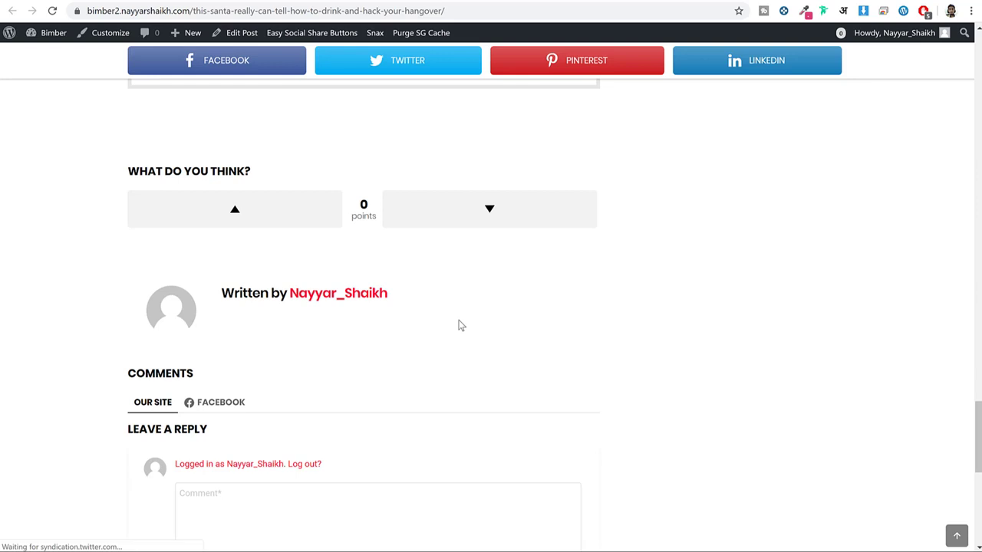
Step: Return to the post editor with the Howdy account menu showing
{"action": "left_click", "coordinate": [285, 1]}
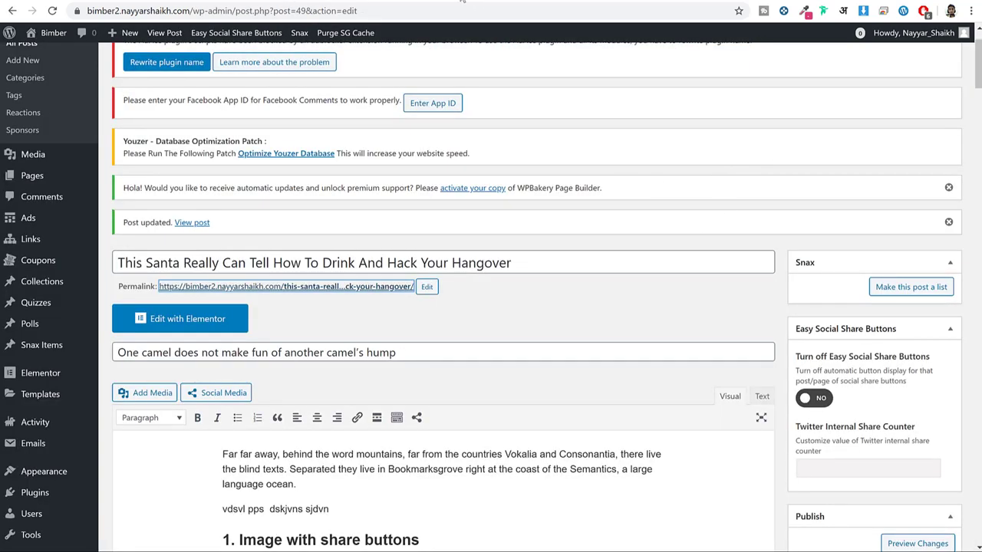
{"action": "left_click", "coordinate": [414, 1]}
{"action": "left_click", "coordinate": [286, 0]}
{"action": "scroll", "coordinate": [629, 208], "scroll_direction": "up", "scroll_amount": 2}
{"action": "mouse_move", "coordinate": [925, 38]}
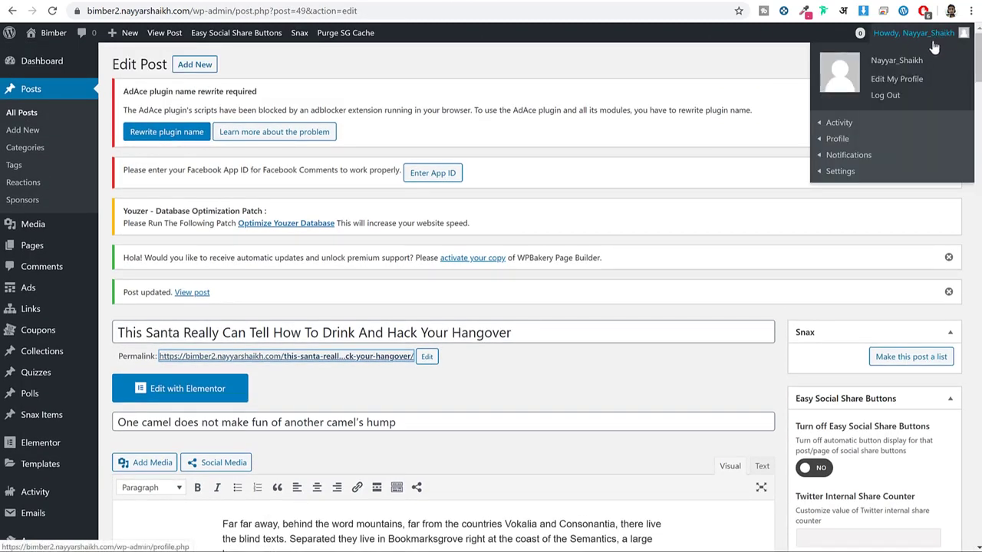
Step: In the profile, replace the nickname with the new author name and display it publicly
{"action": "left_click", "coordinate": [914, 42]}
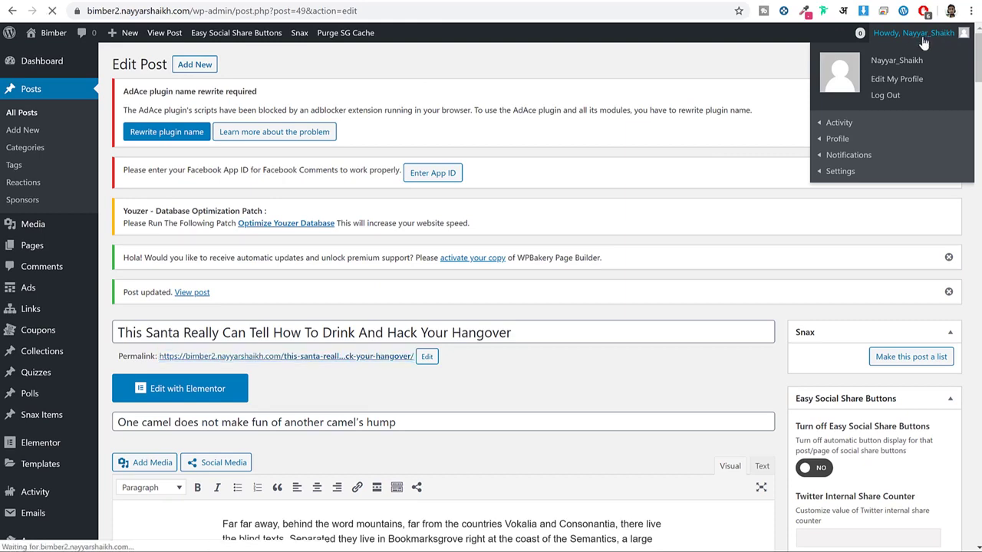
{"action": "scroll", "coordinate": [730, 185], "scroll_direction": "down", "scroll_amount": 6}
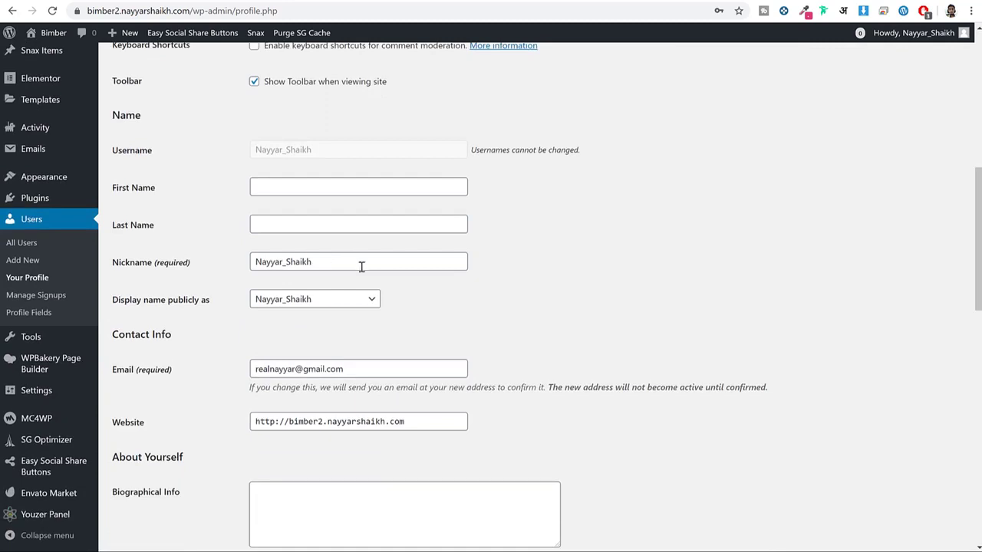
{"action": "left_click_drag", "start_coordinate": [361, 267], "coordinate": [188, 268]}
{"action": "left_click", "coordinate": [301, 307]}
{"action": "left_click", "coordinate": [321, 298]}
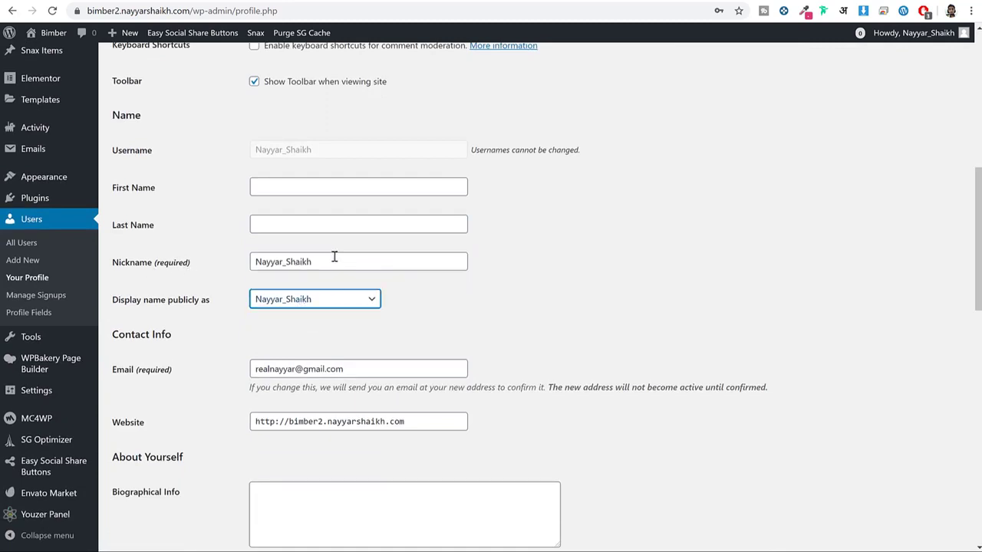
{"action": "double_click", "coordinate": [335, 257]}
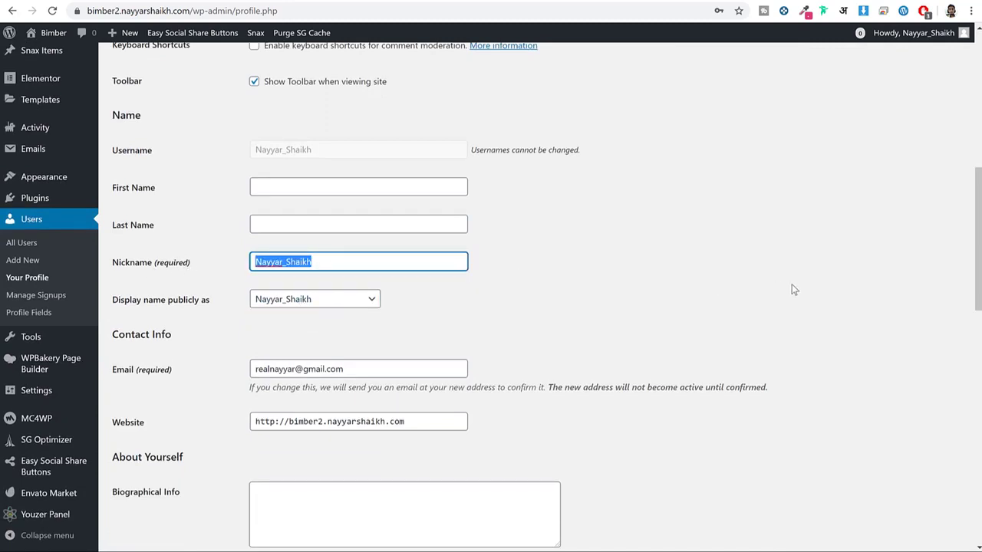
{"action": "type", "text": "John Doe"}
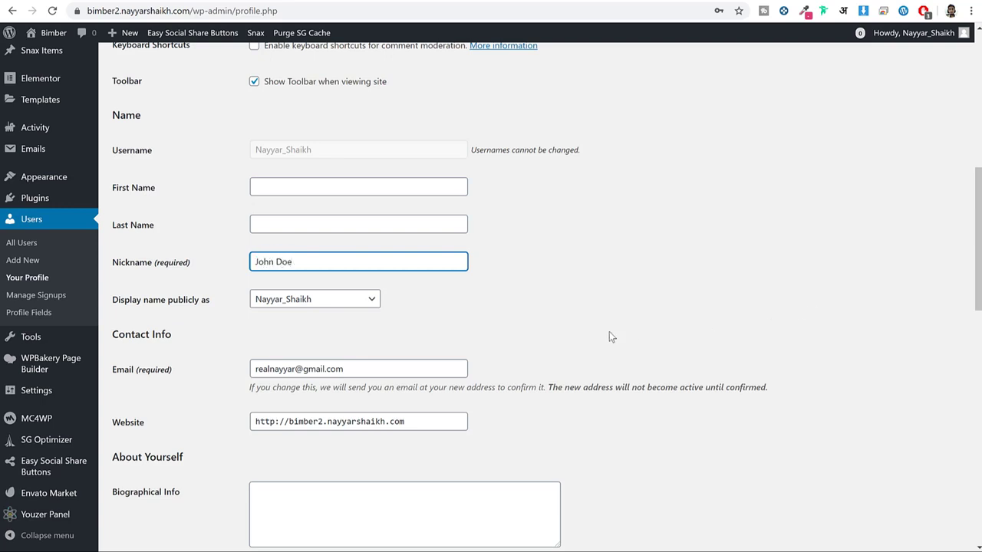
{"action": "left_click", "coordinate": [187, 311]}
{"action": "left_click", "coordinate": [298, 301]}
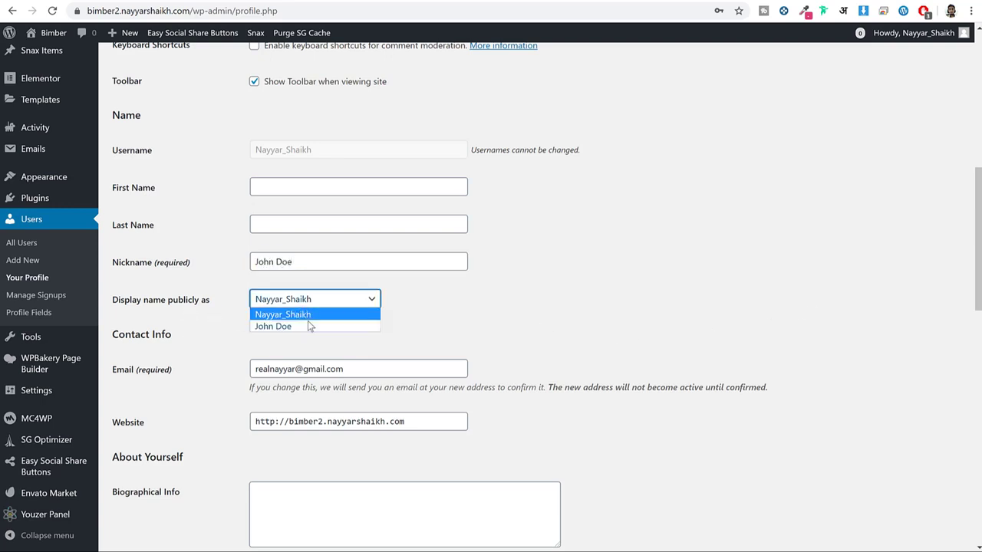
{"action": "left_click", "coordinate": [307, 326]}
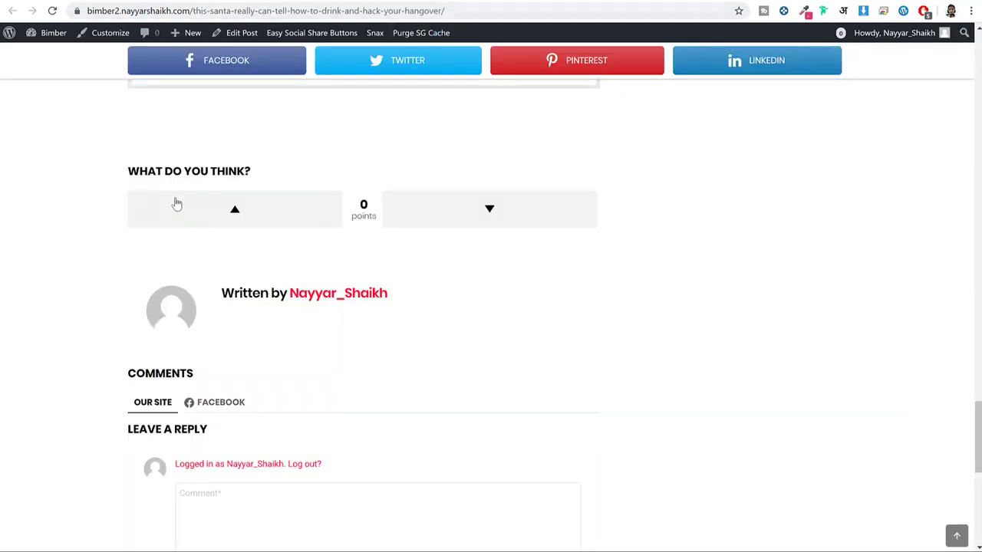
Step: Copy the demo author's 'Vitae elementum porttitor…' bio and paste it into Biographical Info
{"action": "left_click_drag", "start_coordinate": [390, 296], "coordinate": [292, 322]}
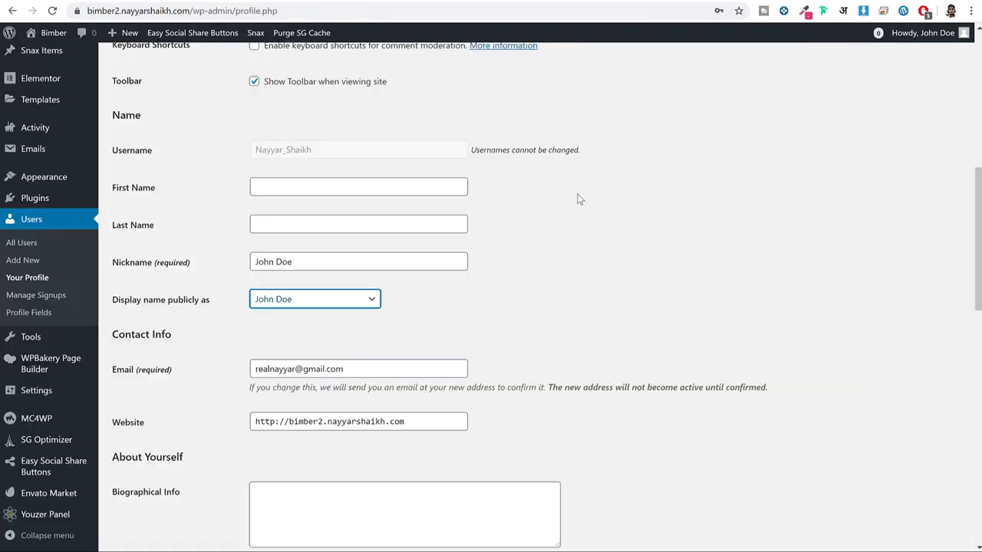
{"action": "scroll", "coordinate": [655, 250], "scroll_direction": "down", "scroll_amount": 2}
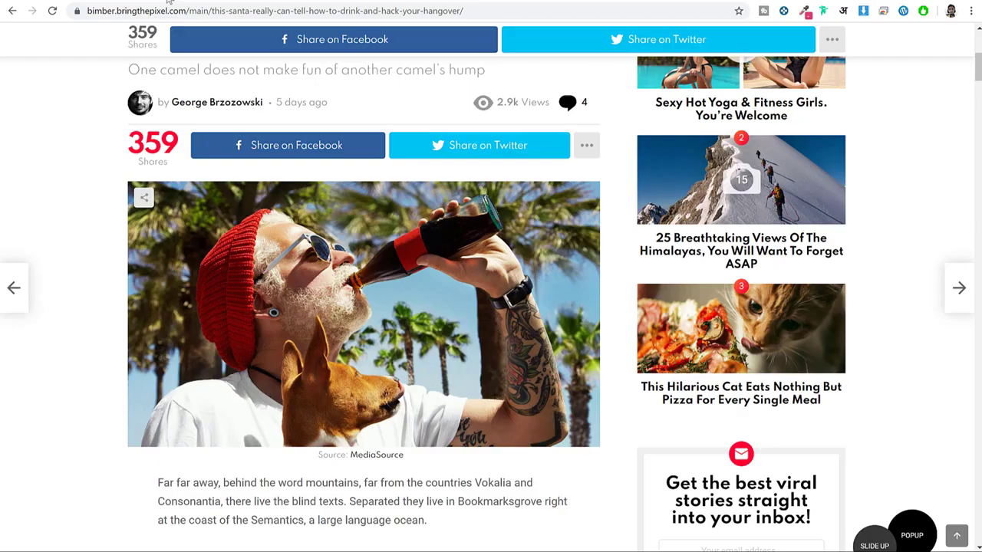
{"action": "scroll", "coordinate": [692, 304], "scroll_direction": "down", "scroll_amount": 10}
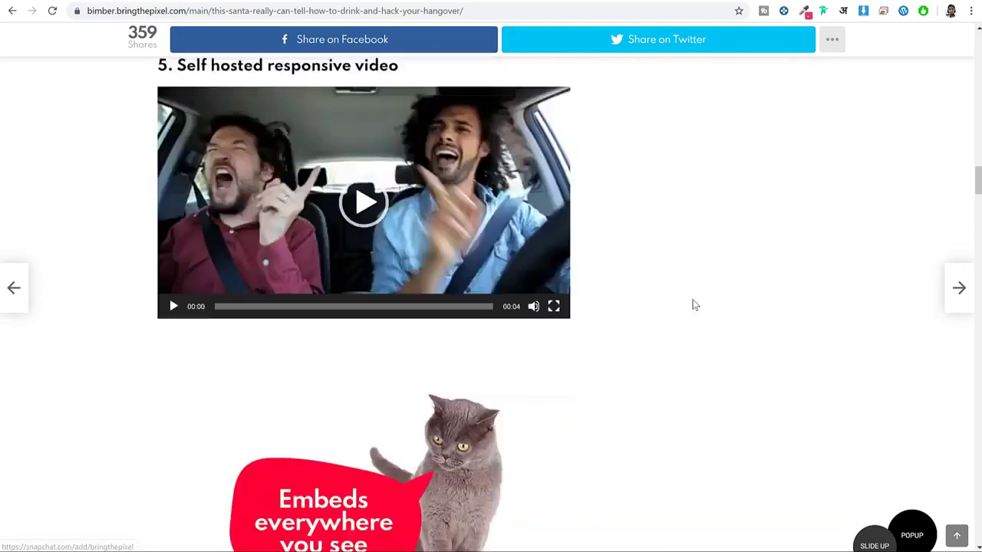
{"action": "scroll", "coordinate": [693, 305], "scroll_direction": "down", "scroll_amount": 15}
{"action": "scroll", "coordinate": [694, 307], "scroll_direction": "up", "scroll_amount": 5}
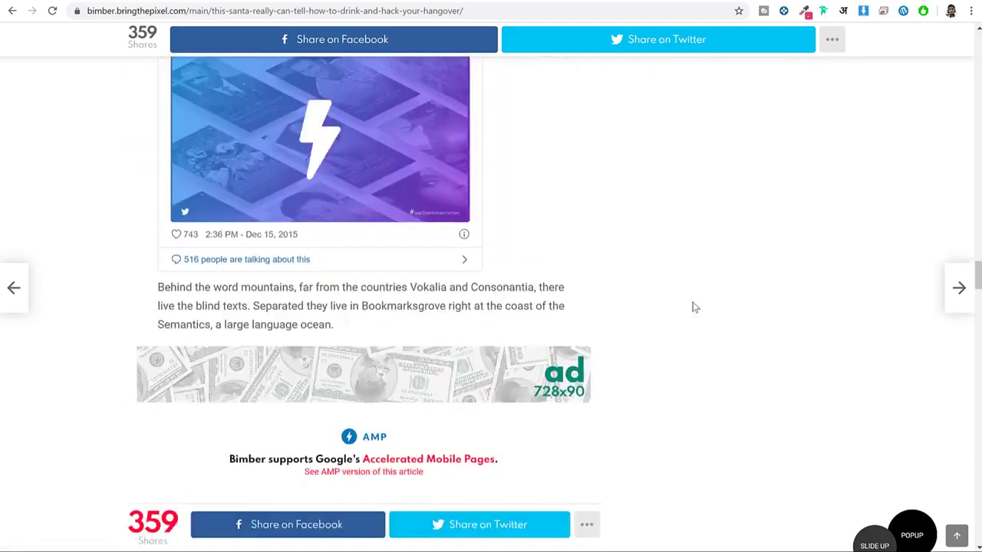
{"action": "scroll", "coordinate": [693, 306], "scroll_direction": "down", "scroll_amount": 13}
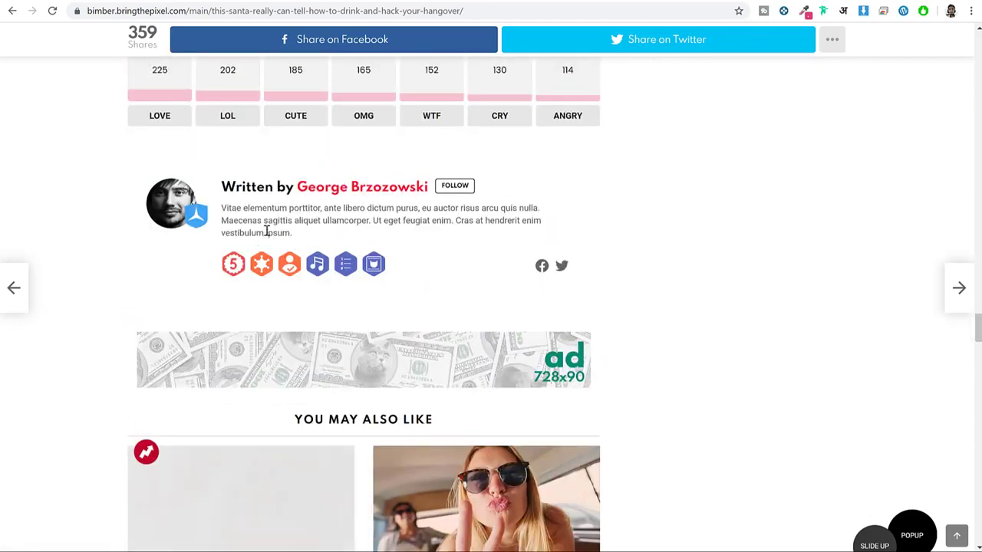
{"action": "triple_click", "coordinate": [266, 232]}
{"action": "key", "text": "ctrl+c"}
{"action": "left_click", "coordinate": [297, 1]}
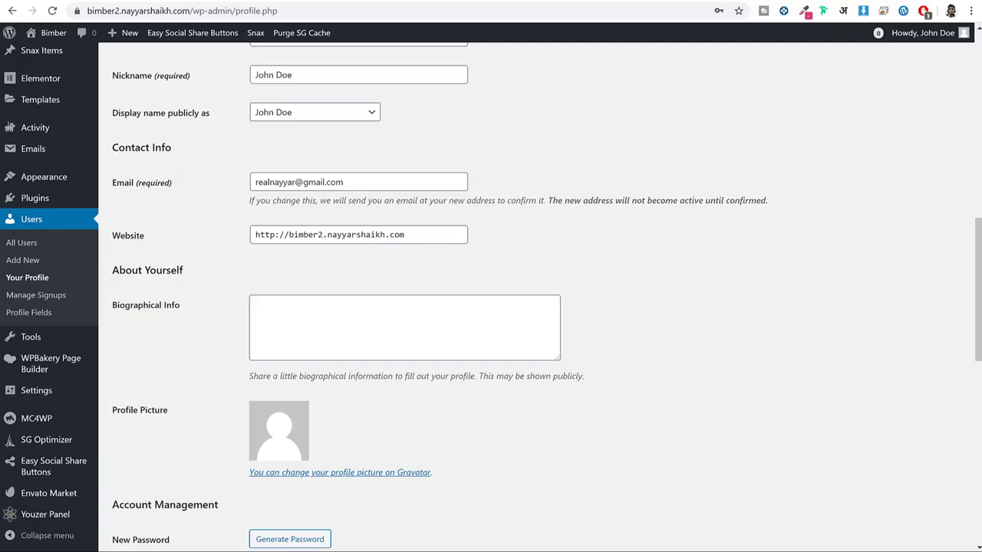
{"action": "left_click", "coordinate": [347, 302]}
{"action": "key", "text": "ctrl+v"}
{"action": "scroll", "coordinate": [347, 377], "scroll_direction": "down", "scroll_amount": 1}
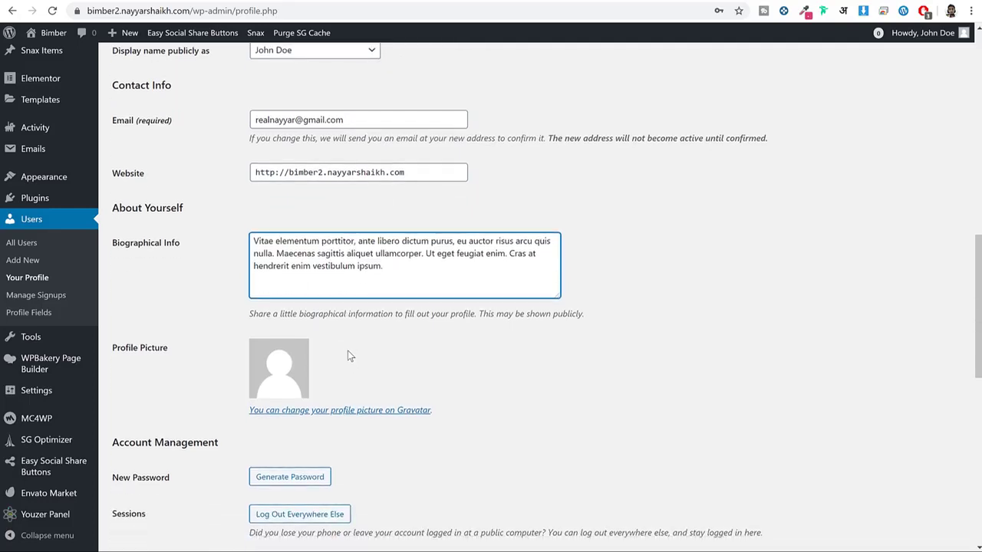
{"action": "left_click", "coordinate": [280, 399]}
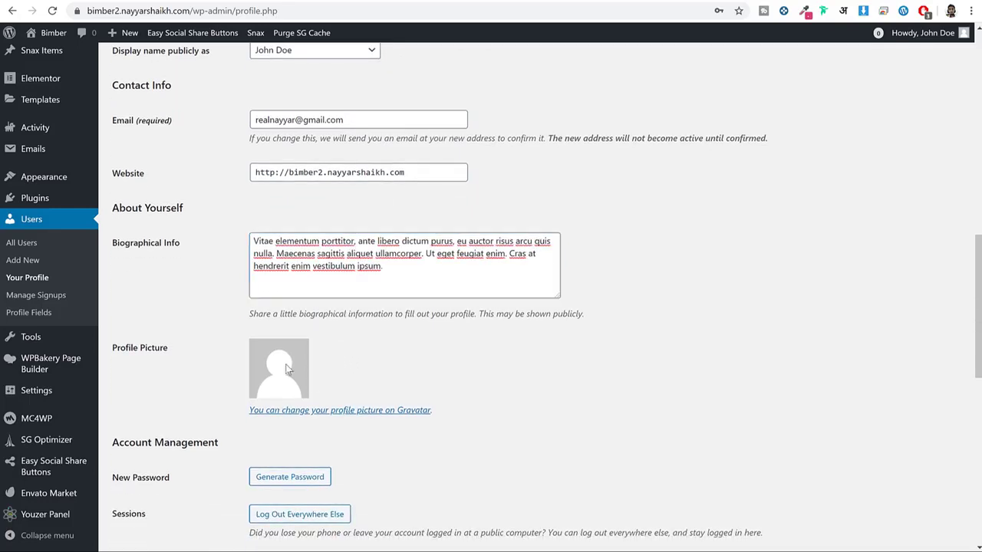
Step: After a look at Gravatar for the profile picture, copy the site's address
{"action": "left_click", "coordinate": [319, 414]}
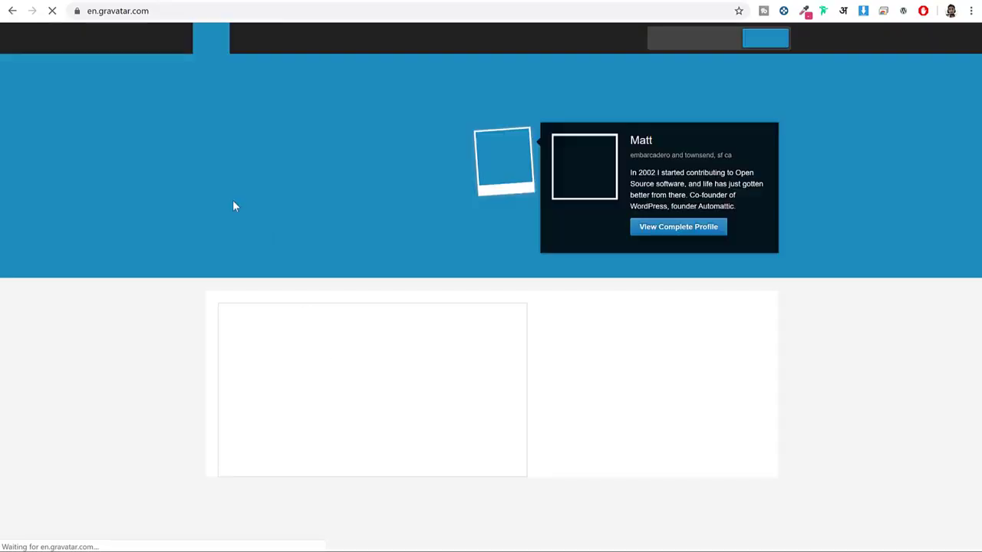
{"action": "left_click", "coordinate": [11, 11]}
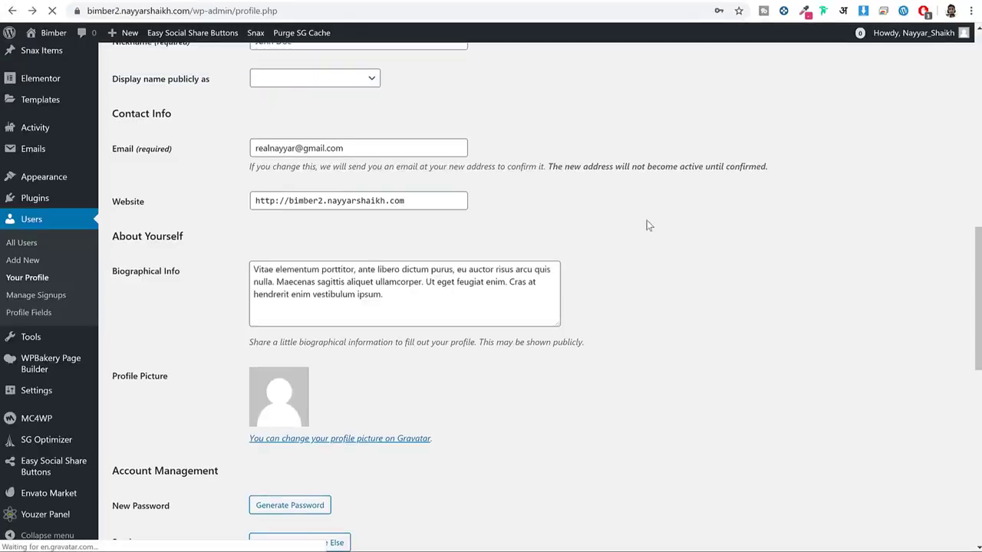
{"action": "scroll", "coordinate": [355, 254], "scroll_direction": "down", "scroll_amount": 5}
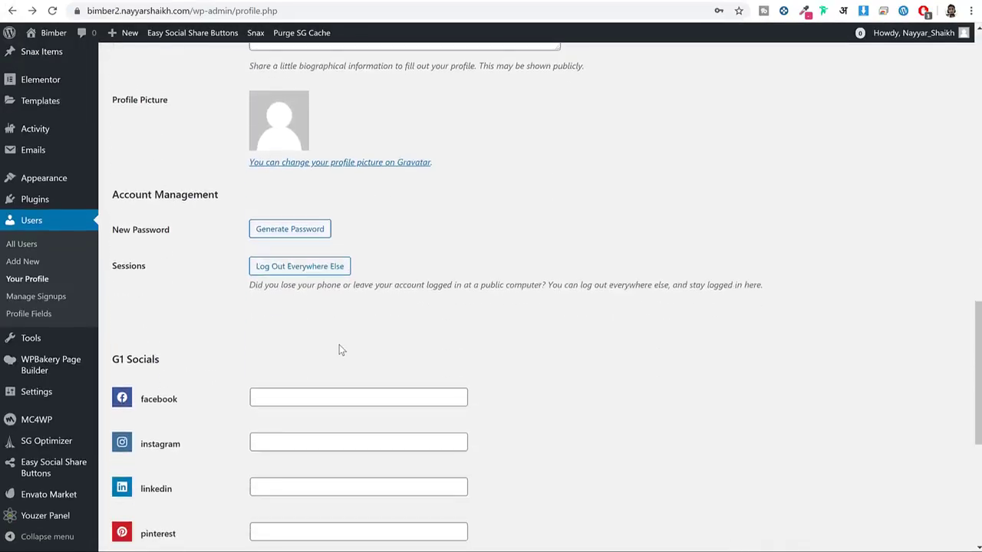
{"action": "scroll", "coordinate": [341, 349], "scroll_direction": "up", "scroll_amount": 2}
{"action": "scroll", "coordinate": [406, 220], "scroll_direction": "down", "scroll_amount": 5}
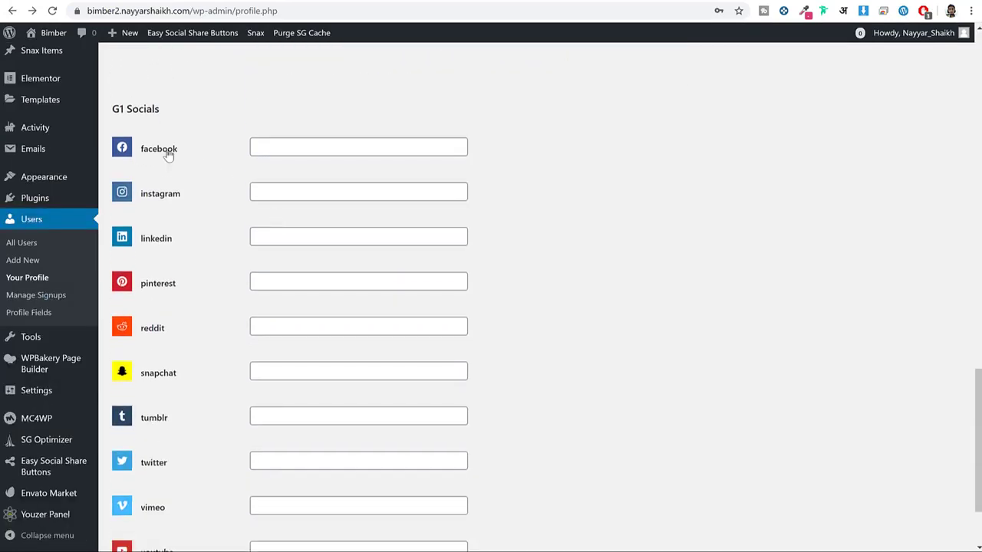
{"action": "left_click_drag", "start_coordinate": [200, 11], "coordinate": [9, 14]}
{"action": "key", "text": "ctrl+c"}
Step: Paste the site address into the facebook, instagram, linkedin and pinterest fields and update the profile
{"action": "left_click", "coordinate": [318, 149]}
{"action": "key", "text": "ctrl+v"}
{"action": "left_click", "coordinate": [328, 194]}
{"action": "key", "text": "ctrl+v"}
{"action": "left_click", "coordinate": [324, 237]}
{"action": "key", "text": "ctrl+v"}
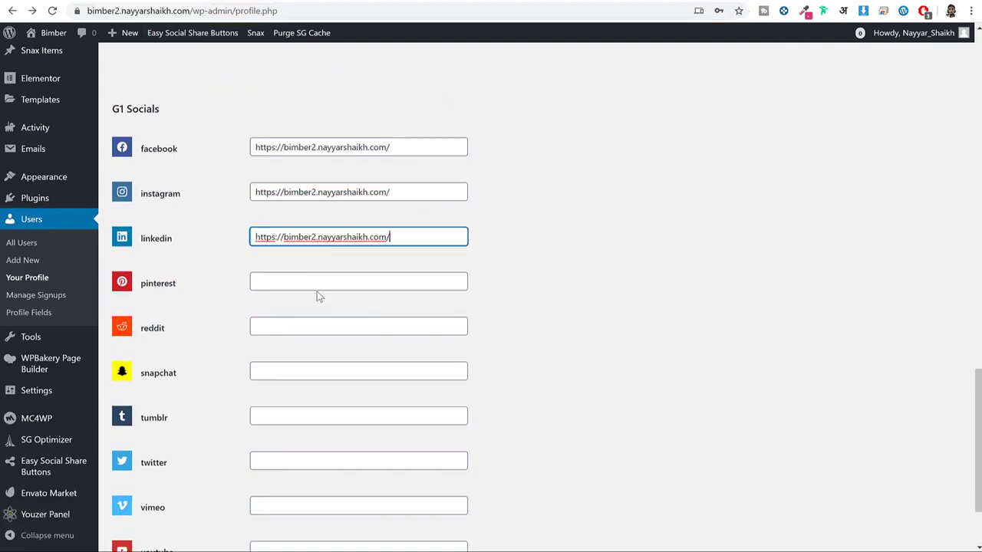
{"action": "left_click", "coordinate": [320, 283]}
{"action": "key", "text": "ctrl+v"}
{"action": "scroll", "coordinate": [618, 314], "scroll_direction": "down", "scroll_amount": 1}
{"action": "scroll", "coordinate": [606, 315], "scroll_direction": "down", "scroll_amount": 1}
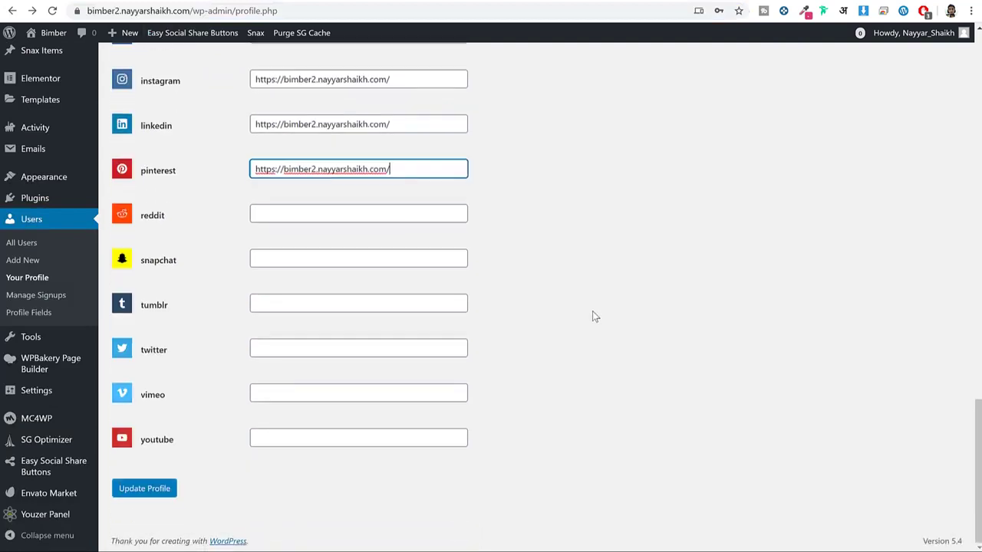
{"action": "left_click", "coordinate": [154, 493]}
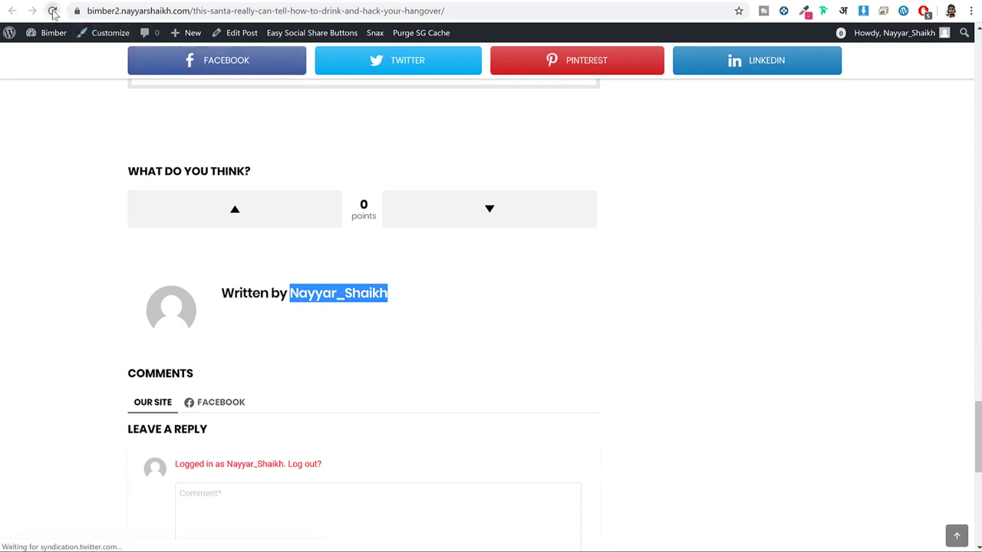
Step: Reload the article, check that the author box shows the bio and social icons, and return to the profile
{"action": "left_click", "coordinate": [53, 12]}
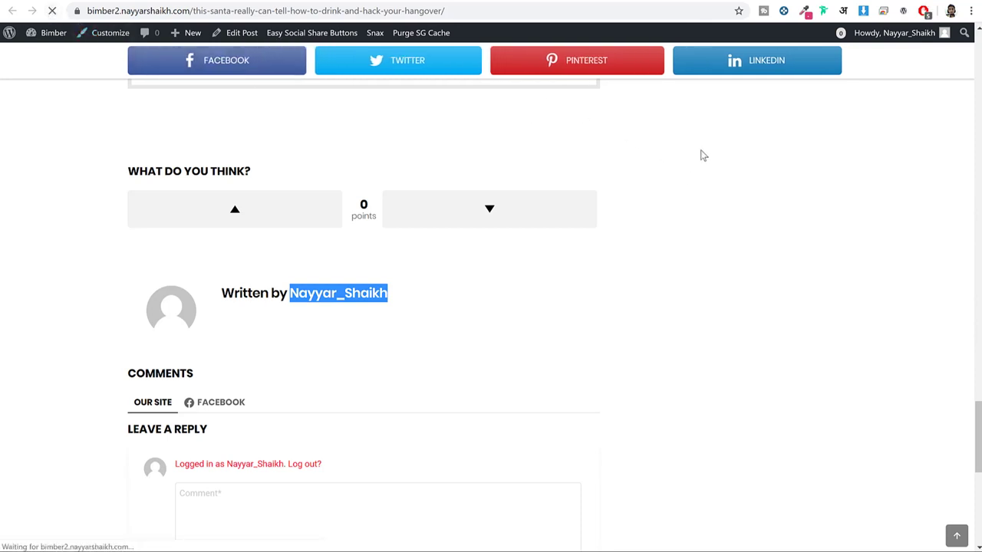
{"action": "scroll", "coordinate": [733, 189], "scroll_direction": "down", "scroll_amount": 2}
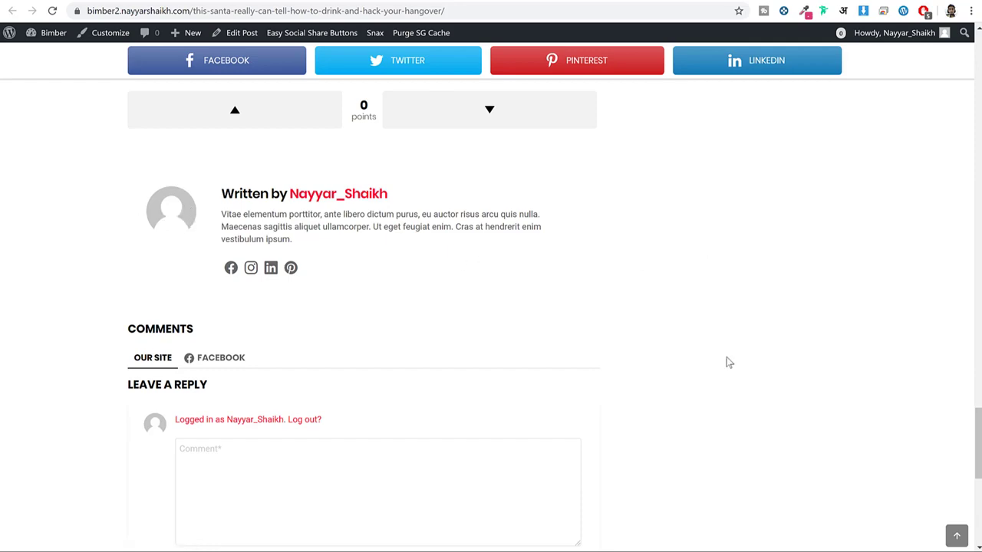
{"action": "scroll", "coordinate": [731, 365], "scroll_direction": "up", "scroll_amount": 20}
{"action": "scroll", "coordinate": [732, 366], "scroll_direction": "down", "scroll_amount": 3}
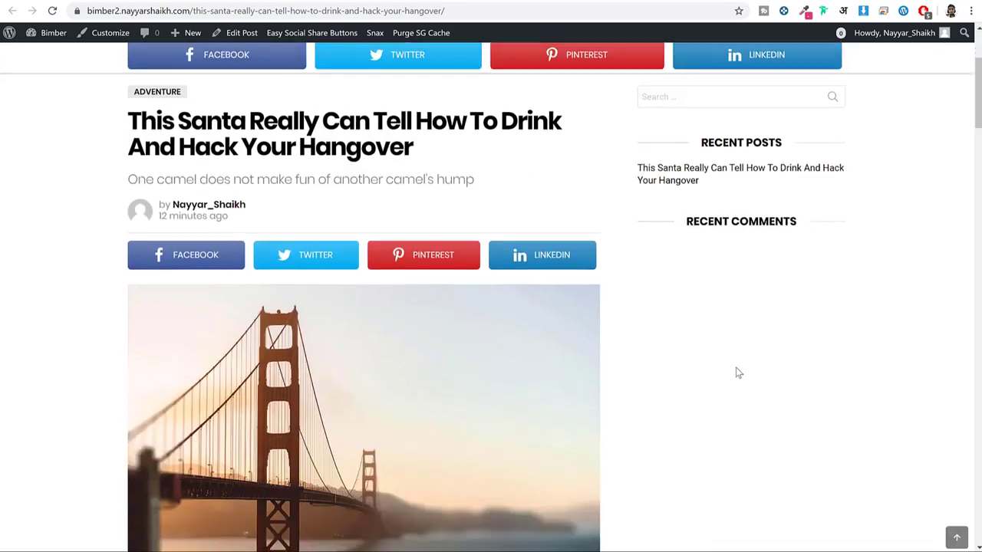
{"action": "scroll", "coordinate": [815, 342], "scroll_direction": "down", "scroll_amount": 2}
{"action": "scroll", "coordinate": [817, 339], "scroll_direction": "up", "scroll_amount": 3}
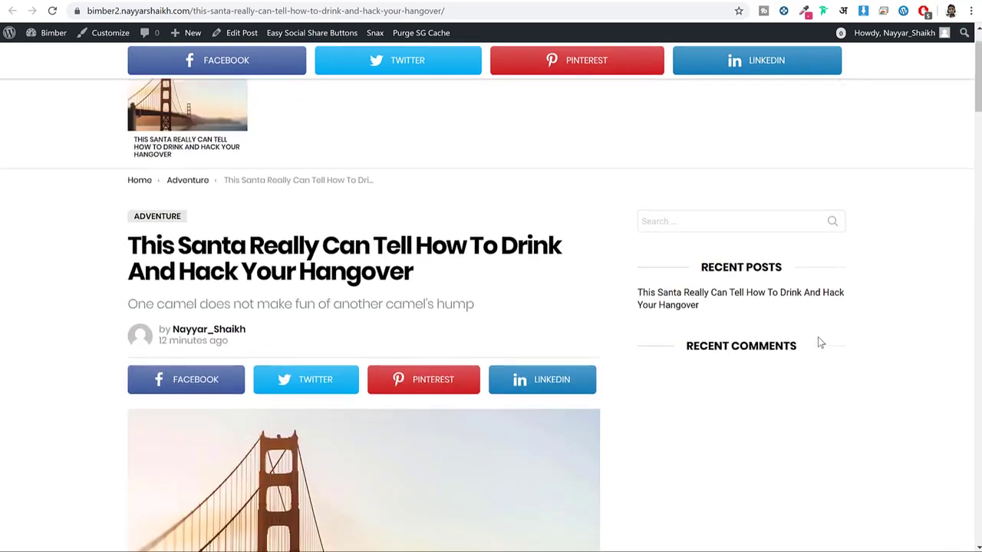
{"action": "scroll", "coordinate": [817, 337], "scroll_direction": "up", "scroll_amount": 2}
{"action": "scroll", "coordinate": [817, 339], "scroll_direction": "down", "scroll_amount": 15}
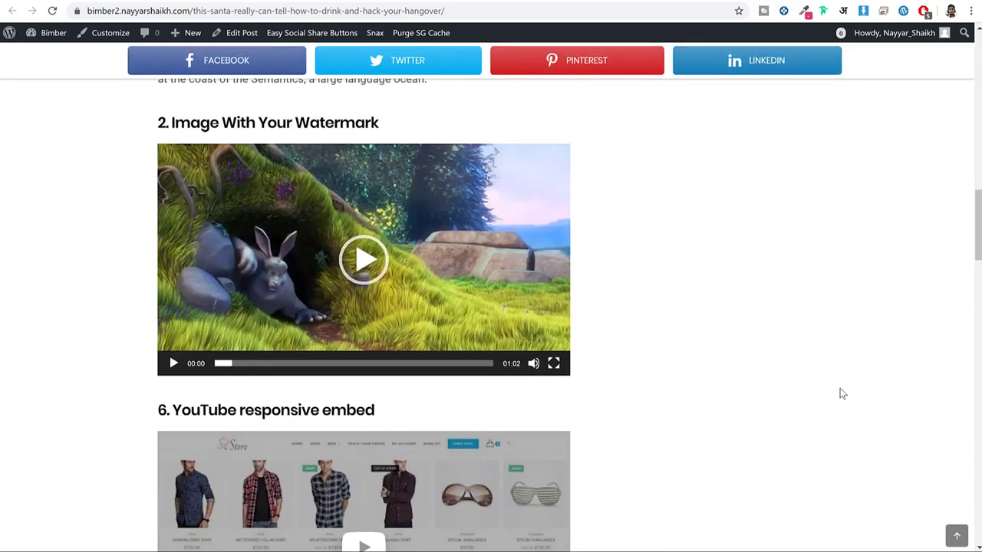
{"action": "scroll", "coordinate": [842, 394], "scroll_direction": "up", "scroll_amount": 15}
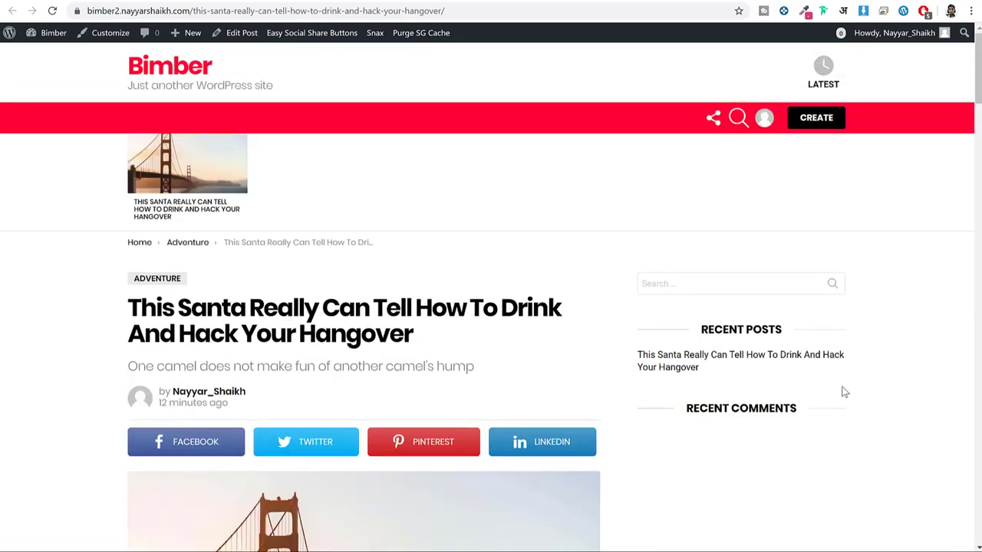
{"action": "left_click", "coordinate": [292, 1]}
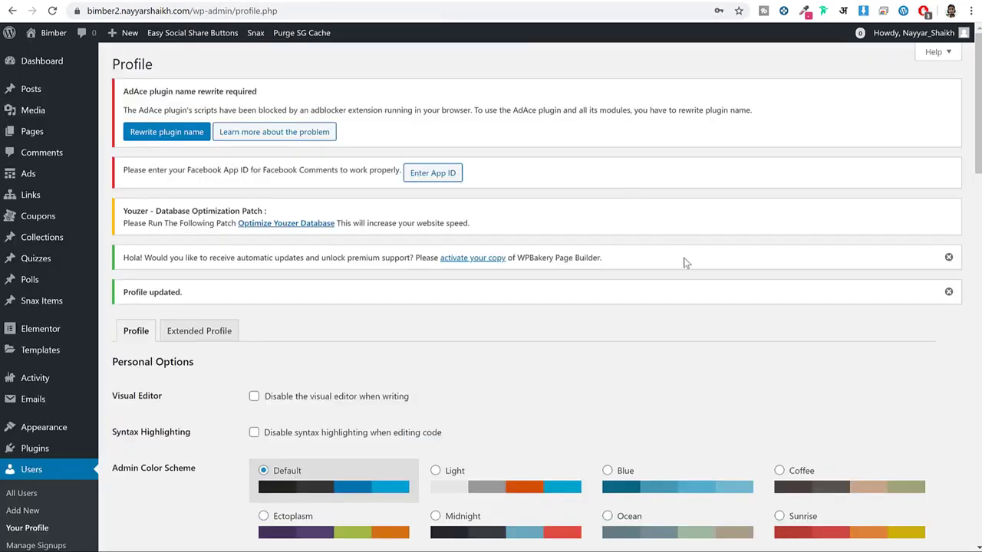
{"action": "mouse_move", "coordinate": [31, 97]}
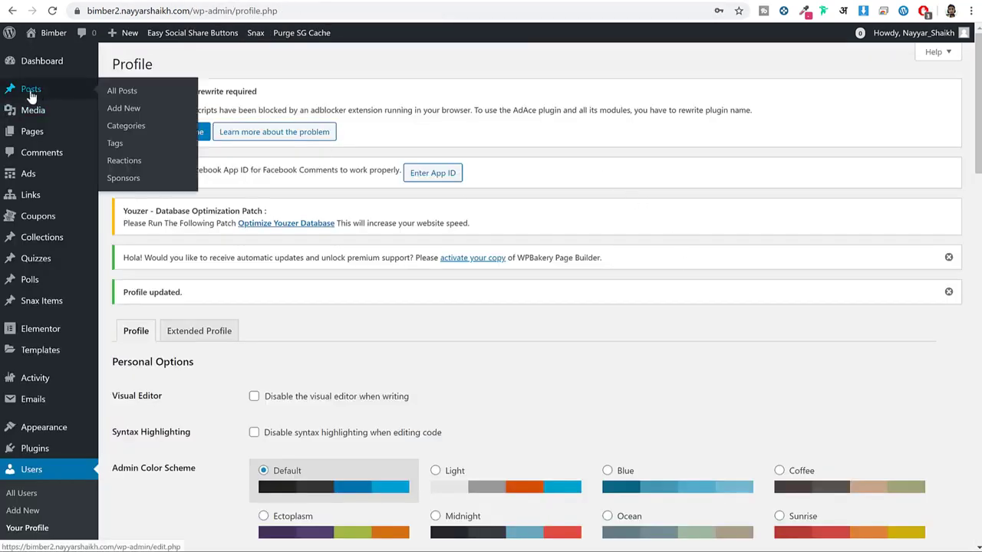
Step: Start a new post and scroll through the '15 Cute Kids' demo article for reference
{"action": "left_click", "coordinate": [154, 112]}
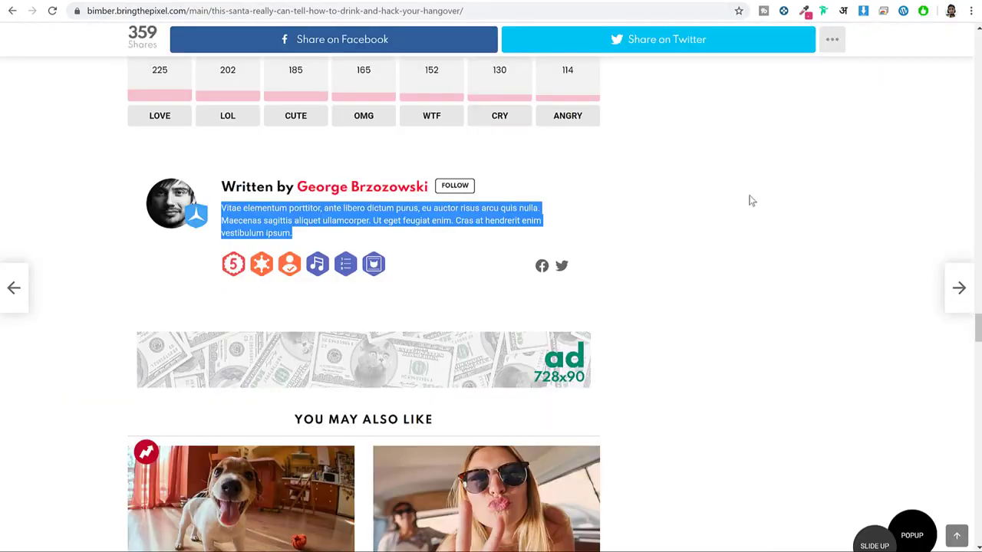
{"action": "scroll", "coordinate": [701, 432], "scroll_direction": "up", "scroll_amount": 15}
{"action": "scroll", "coordinate": [701, 432], "scroll_direction": "up", "scroll_amount": 12}
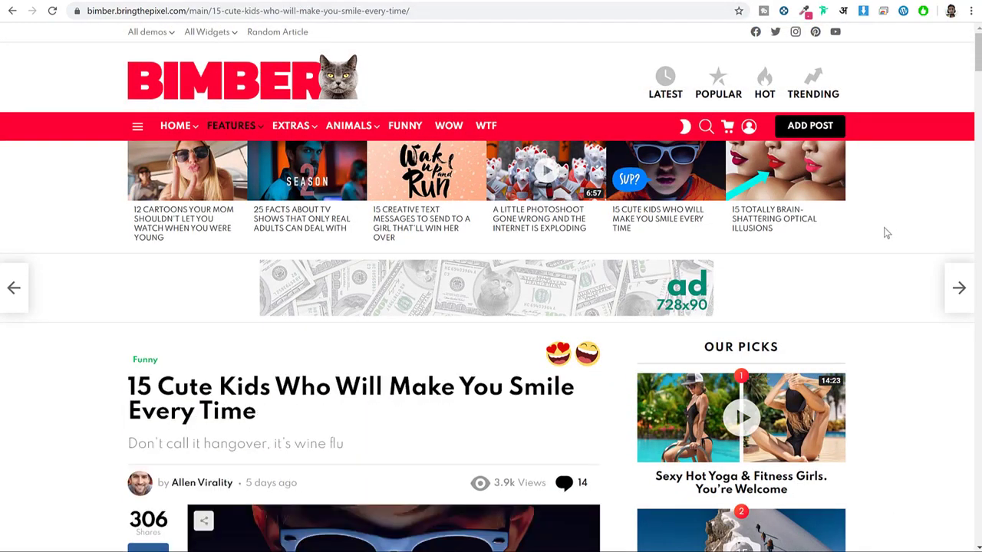
{"action": "scroll", "coordinate": [884, 230], "scroll_direction": "down", "scroll_amount": 12}
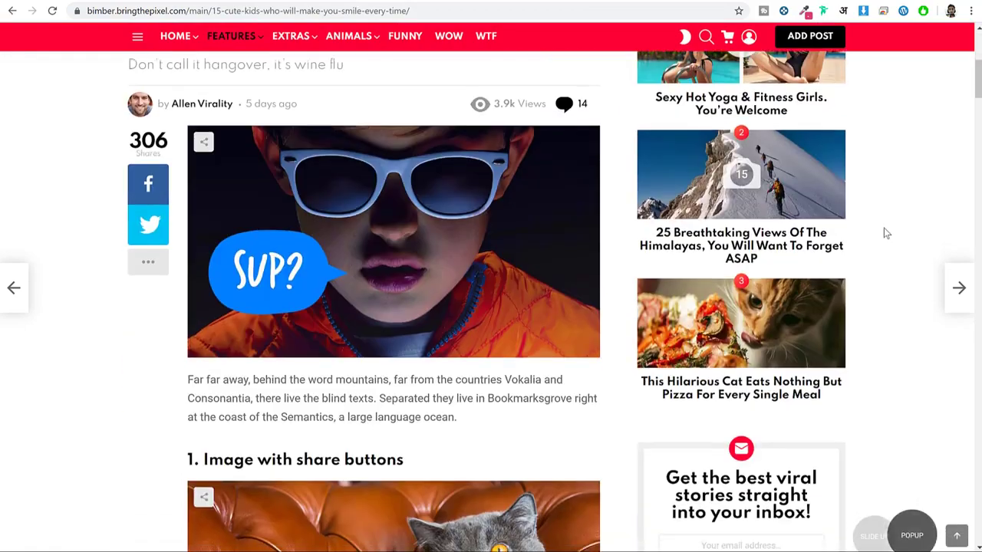
{"action": "scroll", "coordinate": [883, 228], "scroll_direction": "down", "scroll_amount": 1}
{"action": "scroll", "coordinate": [883, 228], "scroll_direction": "up", "scroll_amount": 4}
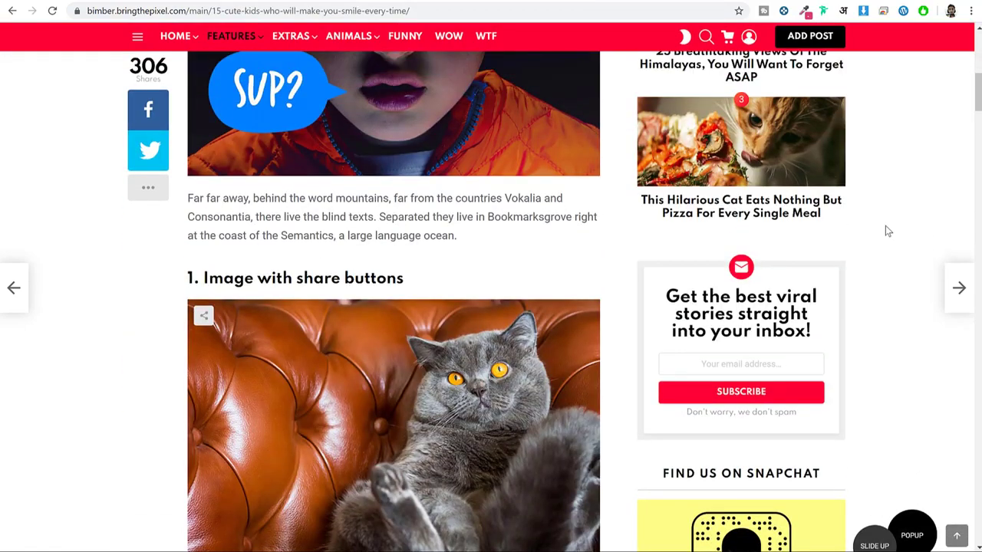
{"action": "scroll", "coordinate": [885, 226], "scroll_direction": "down", "scroll_amount": 3}
{"action": "scroll", "coordinate": [887, 230], "scroll_direction": "down", "scroll_amount": 4}
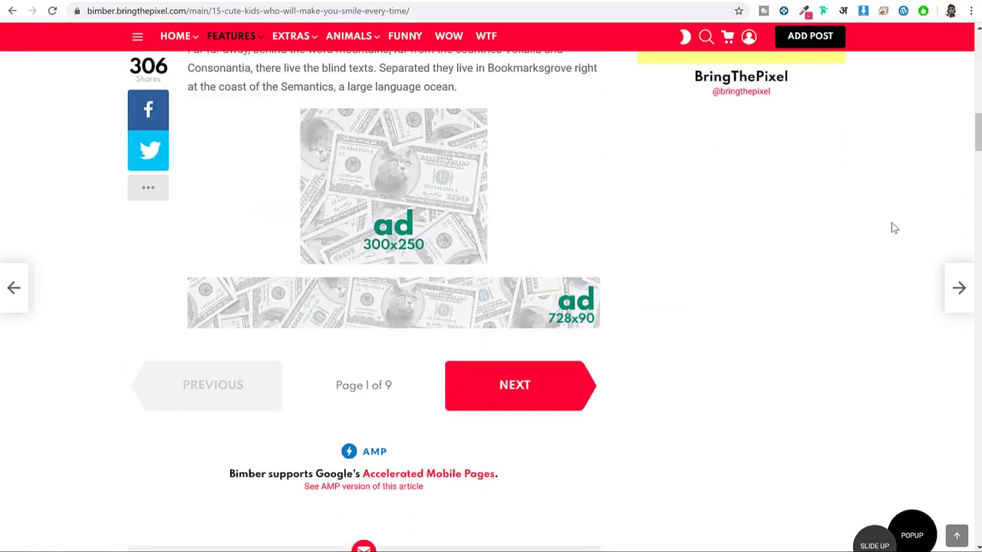
{"action": "scroll", "coordinate": [892, 226], "scroll_direction": "up", "scroll_amount": 4}
{"action": "scroll", "coordinate": [890, 226], "scroll_direction": "down", "scroll_amount": 3}
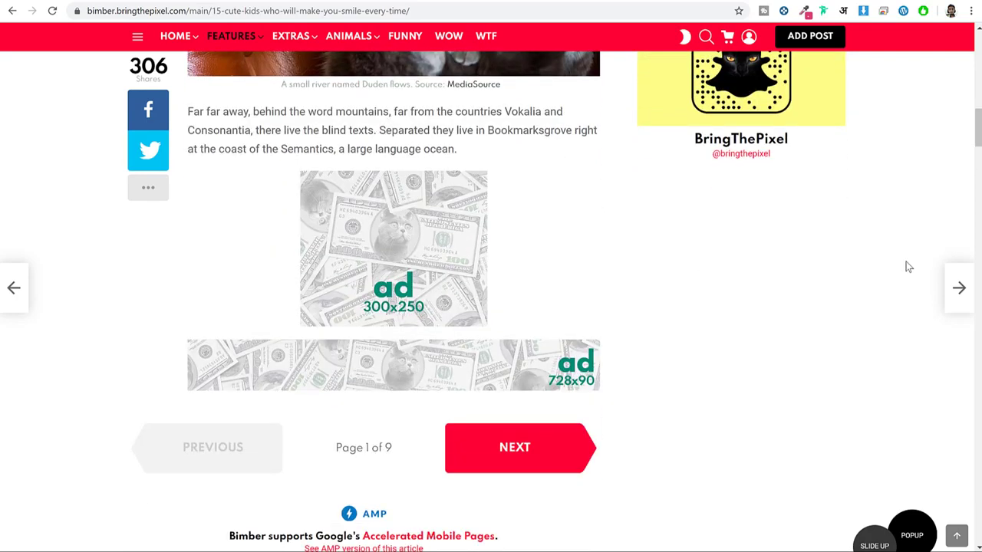
Step: Go to page 2 of 9 of the demo article with its NEXT button
{"action": "scroll", "coordinate": [909, 266], "scroll_direction": "up", "scroll_amount": 4}
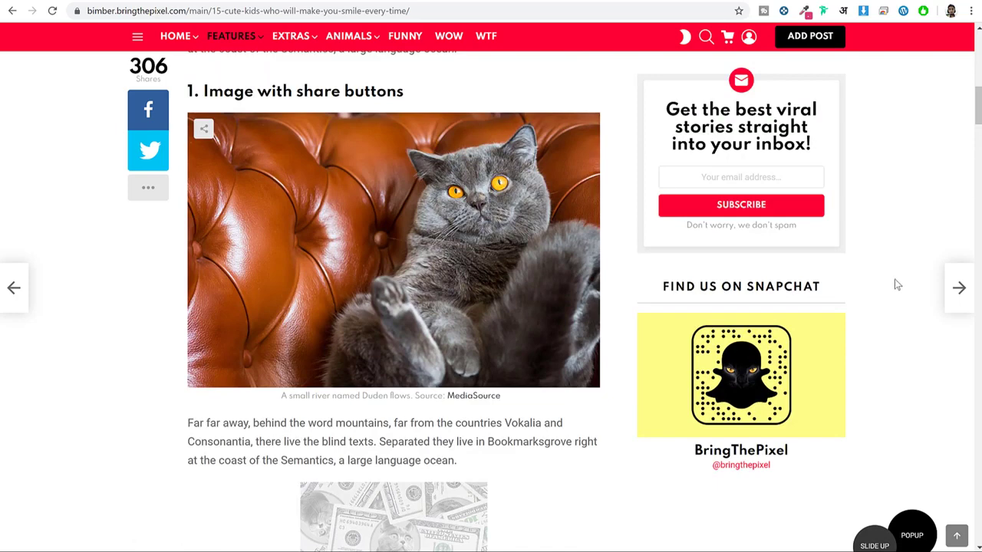
{"action": "scroll", "coordinate": [895, 284], "scroll_direction": "up", "scroll_amount": 2}
{"action": "scroll", "coordinate": [895, 286], "scroll_direction": "down", "scroll_amount": 2}
{"action": "scroll", "coordinate": [895, 286], "scroll_direction": "down", "scroll_amount": 5}
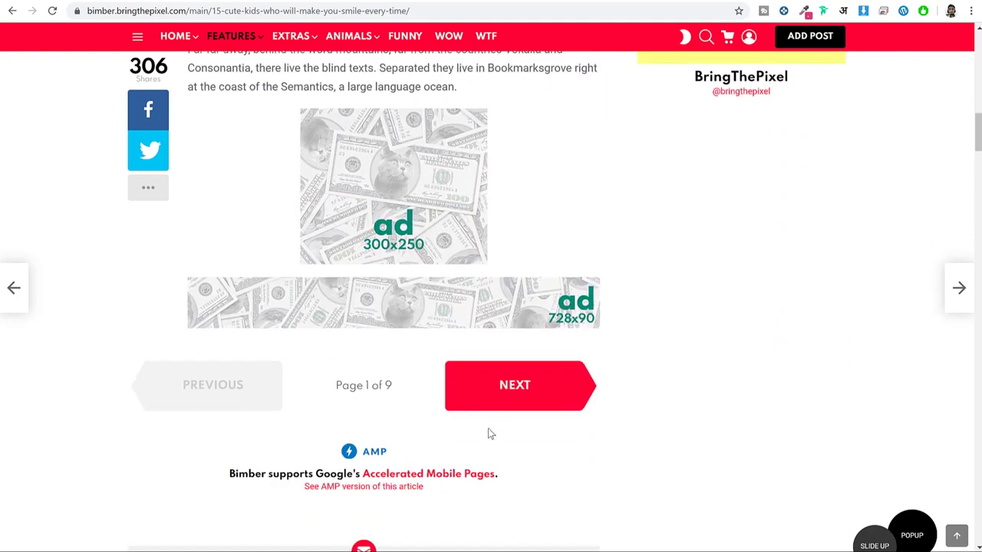
{"action": "left_click", "coordinate": [519, 376]}
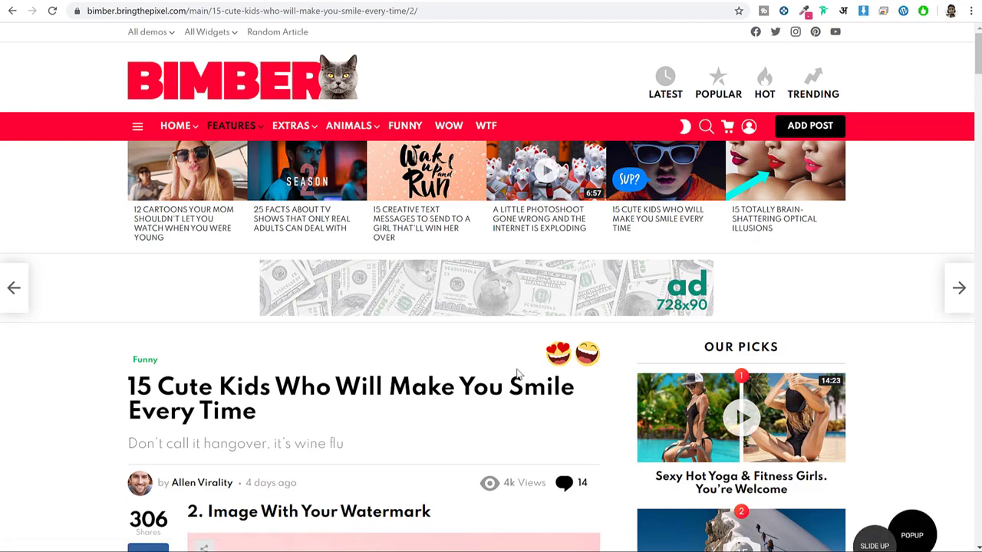
{"action": "scroll", "coordinate": [887, 406], "scroll_direction": "down", "scroll_amount": 10}
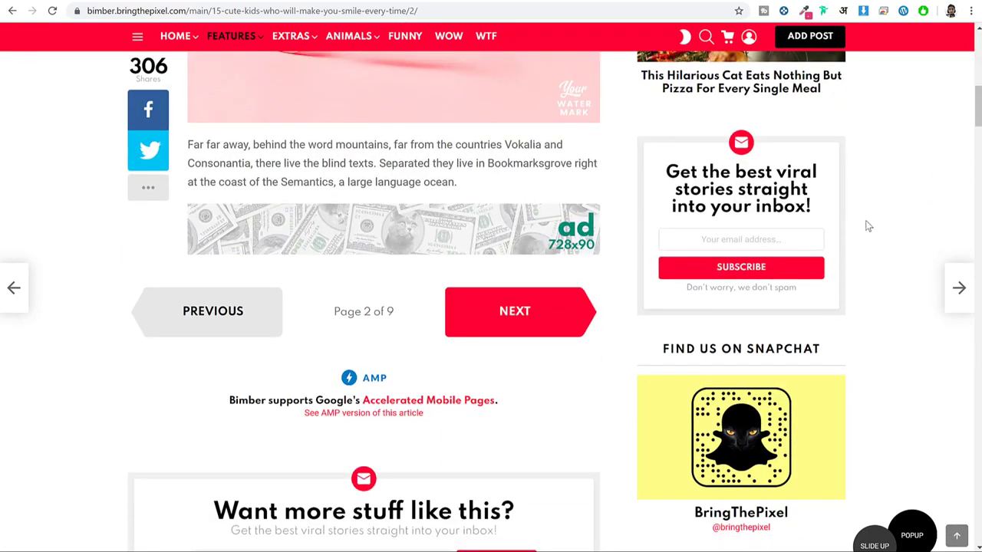
{"action": "scroll", "coordinate": [857, 321], "scroll_direction": "up", "scroll_amount": 10}
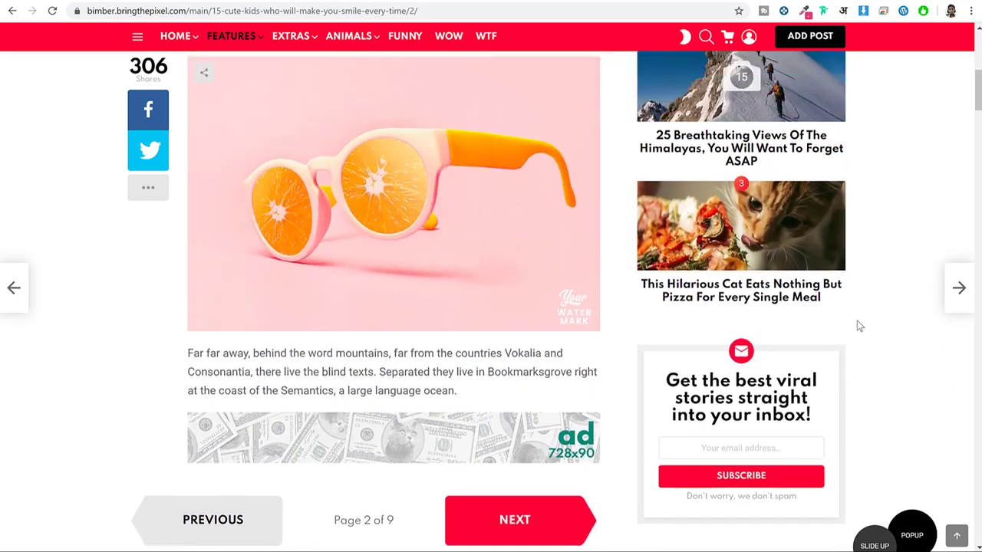
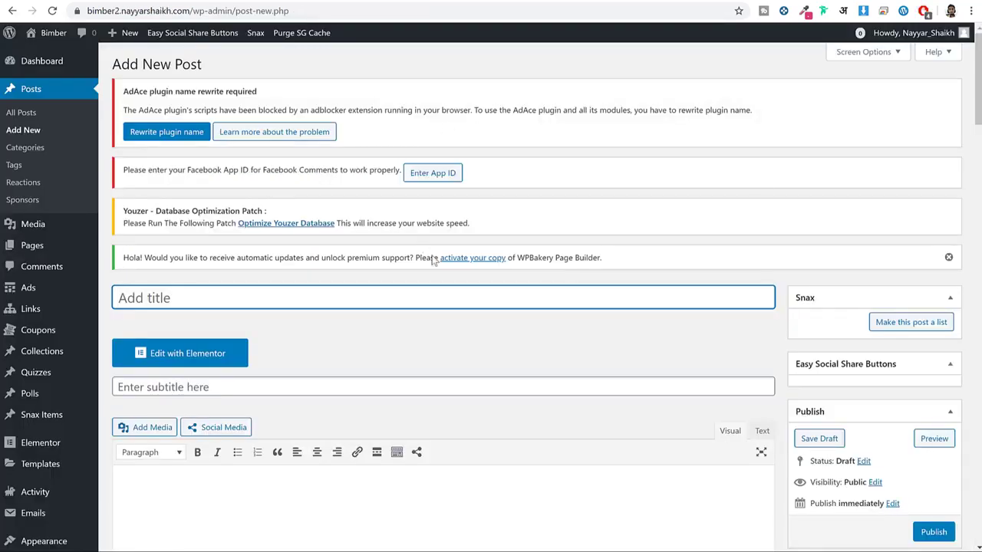
Step: Paste the demo title '15 Cute Kids Who Will Make You Smile Every Time' into the new post
{"action": "scroll", "coordinate": [358, 187], "scroll_direction": "down", "scroll_amount": 2}
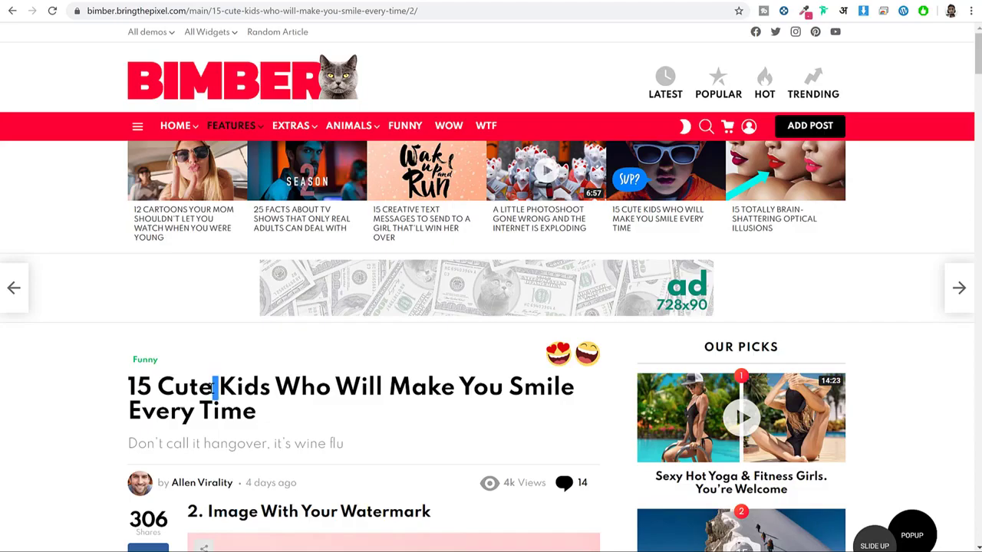
{"action": "triple_click", "coordinate": [211, 386]}
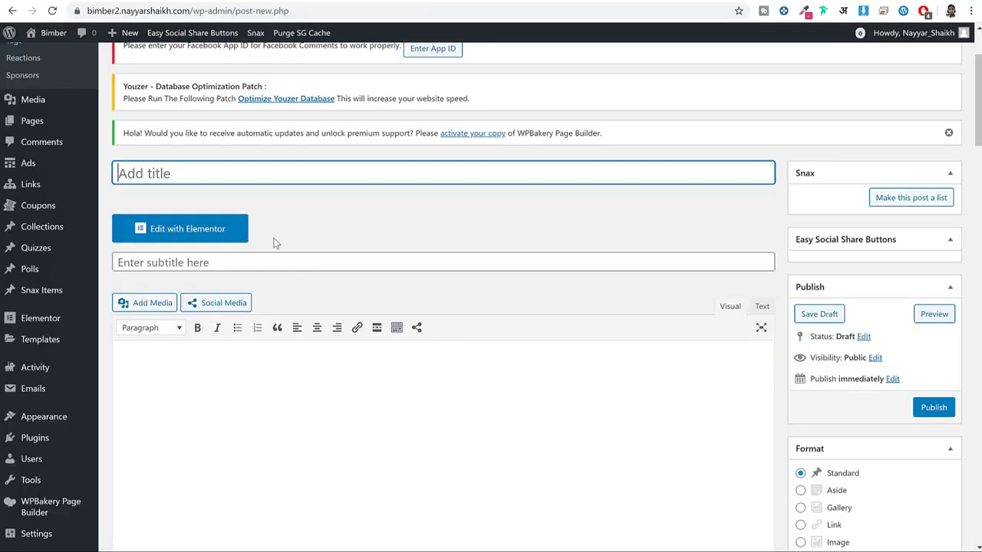
{"action": "type", "text": "15 Cute Kids Who Will Make You Smile Every Time"}
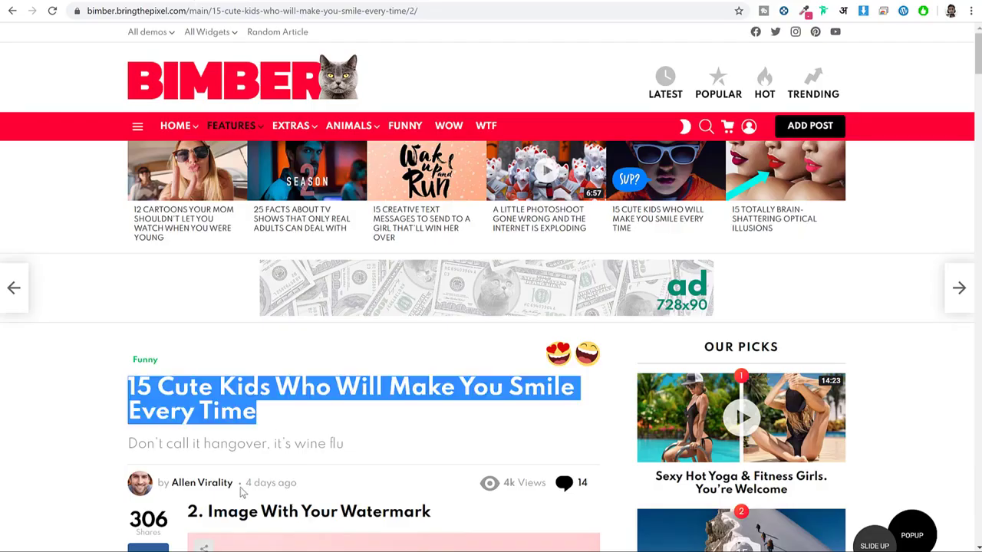
Step: Copy the demo's wine-flu subtitle into the new post's subtitle field
{"action": "scroll", "coordinate": [242, 492], "scroll_direction": "down", "scroll_amount": 1}
{"action": "triple_click", "coordinate": [272, 384]}
{"action": "key", "text": "ctrl+c"}
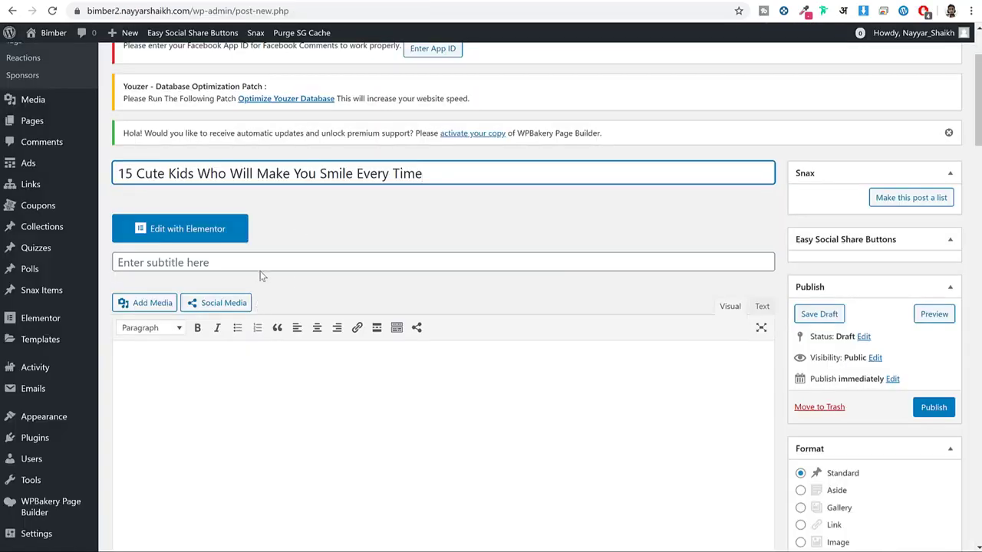
{"action": "left_click", "coordinate": [261, 269]}
{"action": "key", "text": "ctrl+v"}
{"action": "scroll", "coordinate": [451, 449], "scroll_direction": "down", "scroll_amount": 1}
{"action": "scroll", "coordinate": [451, 449], "scroll_direction": "down", "scroll_amount": 1}
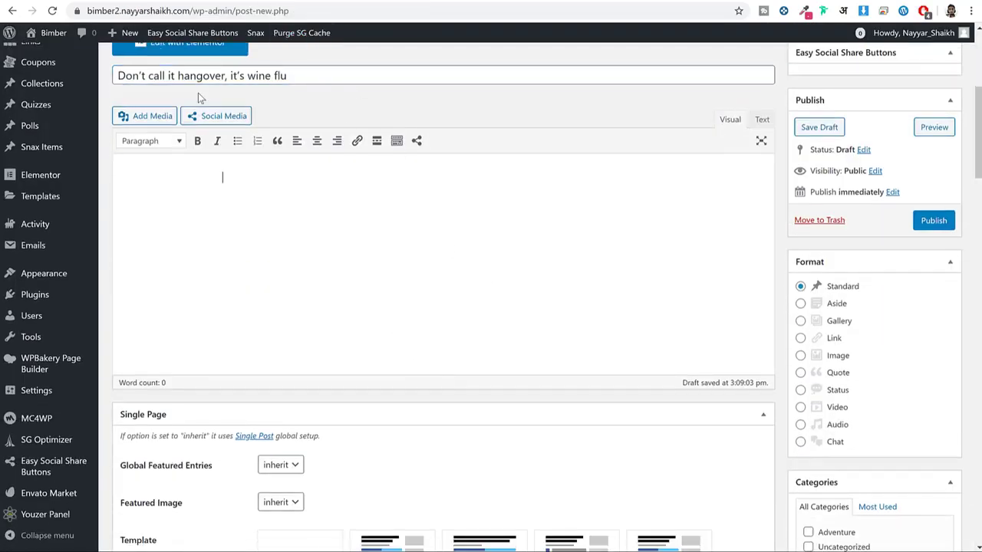
{"action": "scroll", "coordinate": [198, 93], "scroll_direction": "up", "scroll_amount": 4}
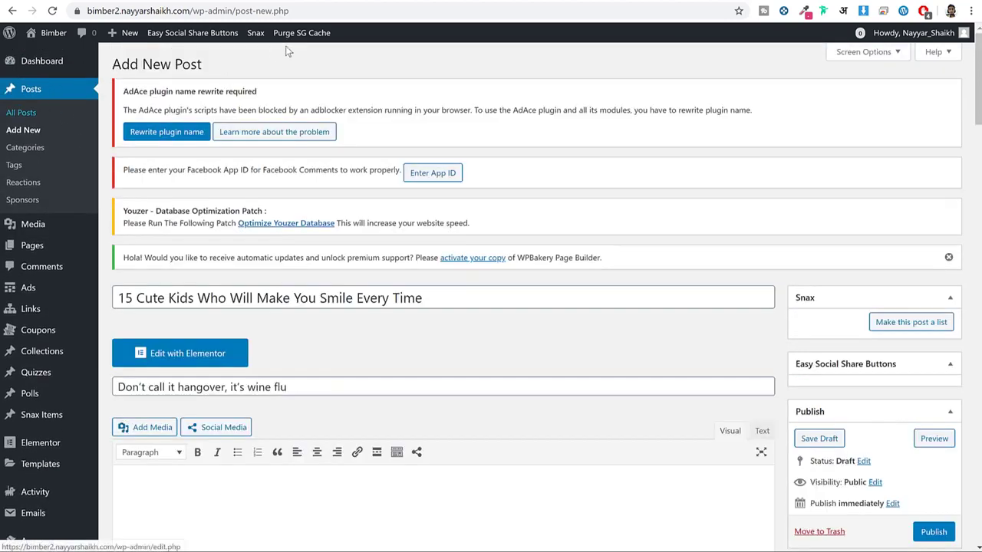
Step: Copy all content of the Santa hangover post into the new post's editor
{"action": "left_click", "coordinate": [43, 113]}
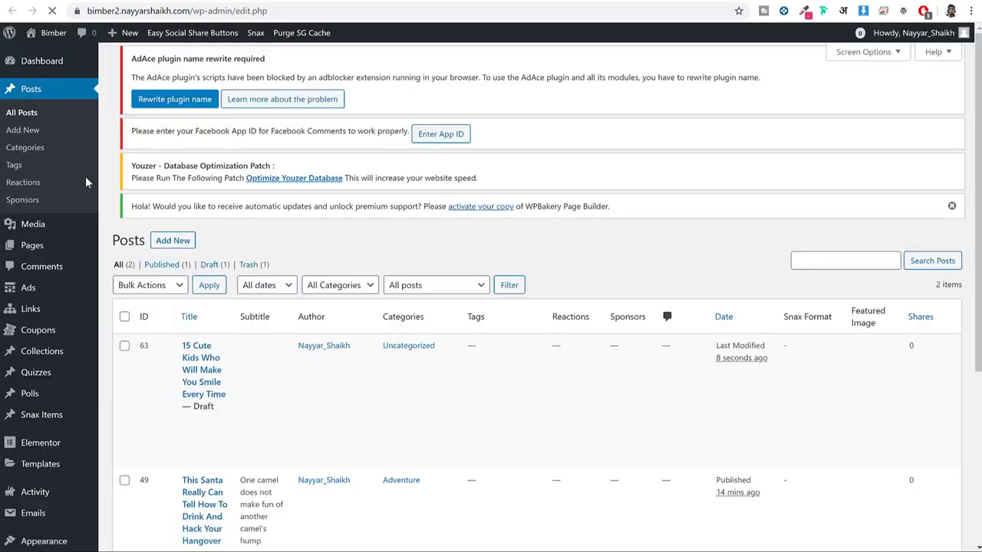
{"action": "scroll", "coordinate": [323, 425], "scroll_direction": "down", "scroll_amount": 1}
{"action": "scroll", "coordinate": [324, 425], "scroll_direction": "down", "scroll_amount": 2}
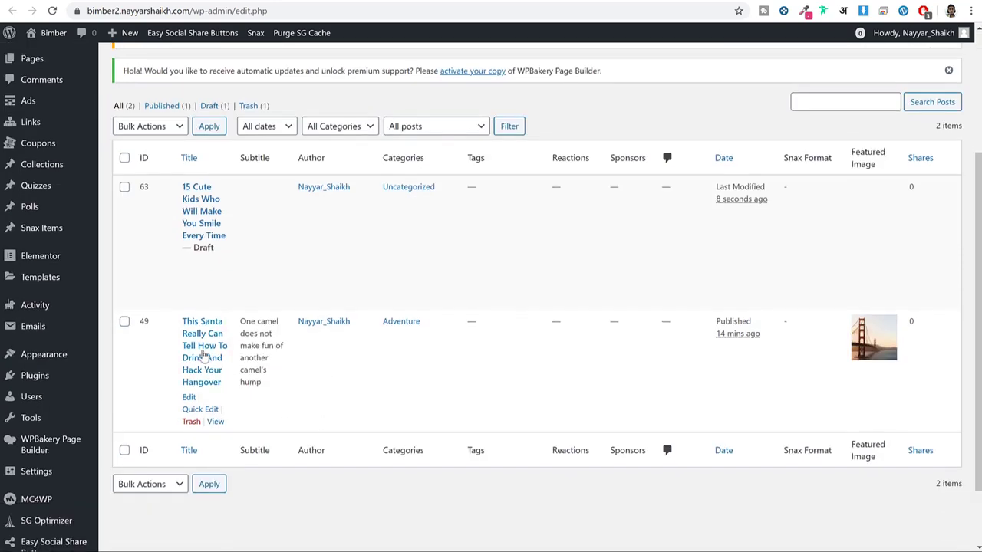
{"action": "left_click", "coordinate": [201, 354]}
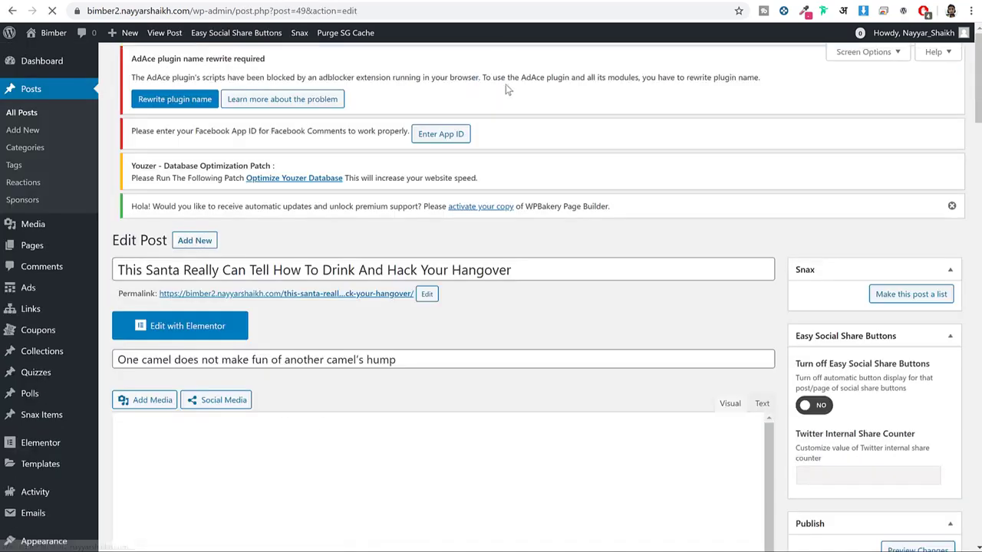
{"action": "scroll", "coordinate": [509, 276], "scroll_direction": "down", "scroll_amount": 3}
{"action": "scroll", "coordinate": [510, 276], "scroll_direction": "down", "scroll_amount": 2}
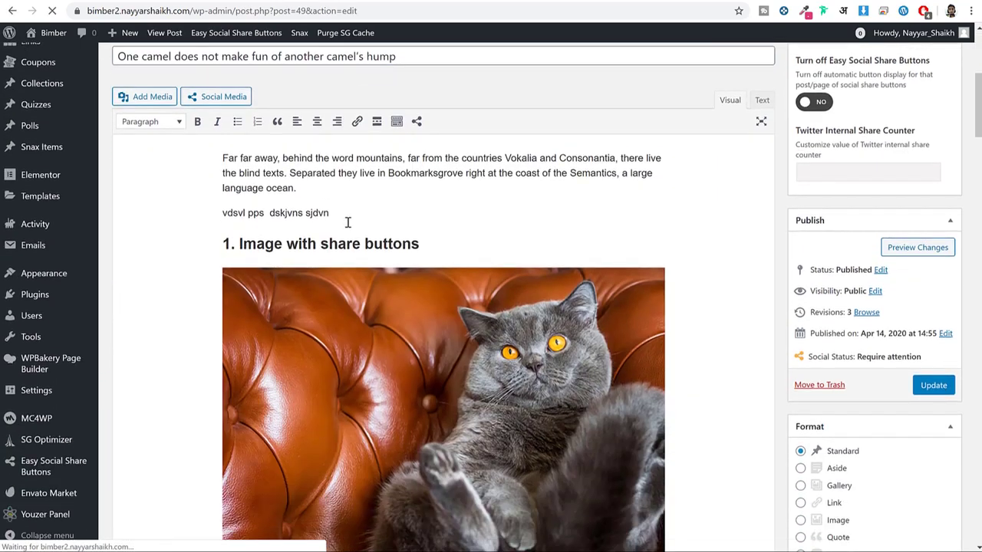
{"action": "key", "text": "ctrl+a"}
{"action": "scroll", "coordinate": [421, 260], "scroll_direction": "down", "scroll_amount": 4}
{"action": "scroll", "coordinate": [421, 259], "scroll_direction": "down", "scroll_amount": 3}
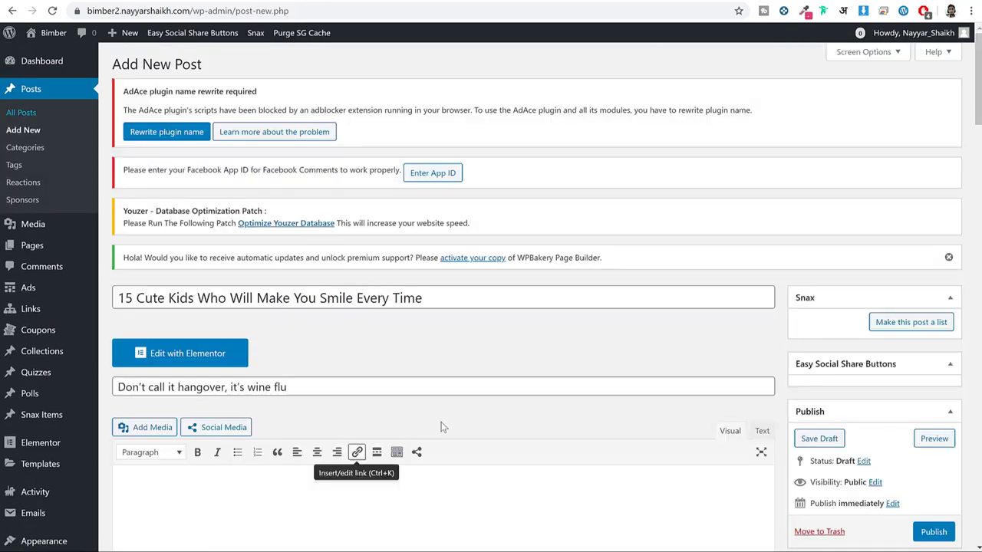
{"action": "scroll", "coordinate": [385, 292], "scroll_direction": "down", "scroll_amount": 3}
{"action": "key", "text": "ctrl+v"}
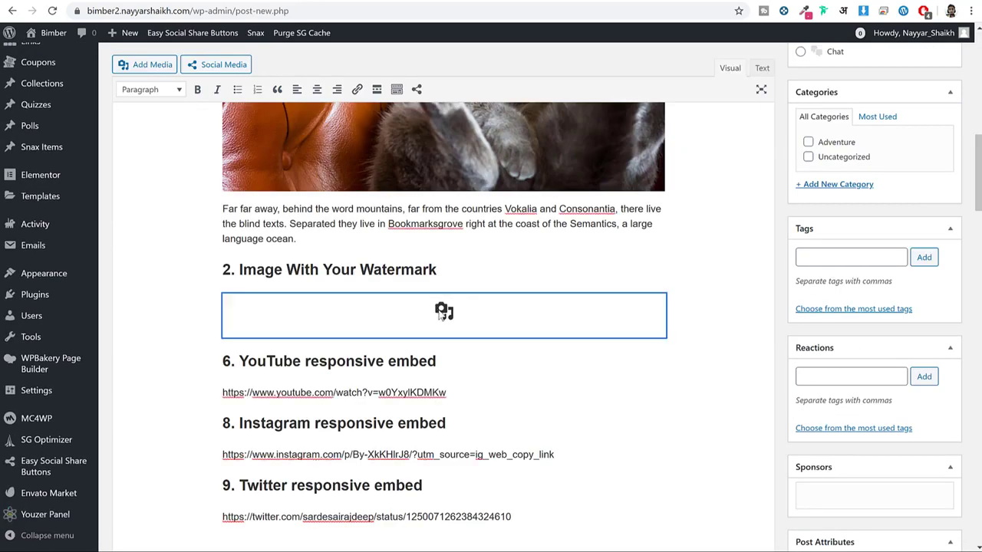
Step: Put the caret after 'ocean.' at the end of the paragraph above the watermark heading
{"action": "scroll", "coordinate": [730, 347], "scroll_direction": "down", "scroll_amount": 6}
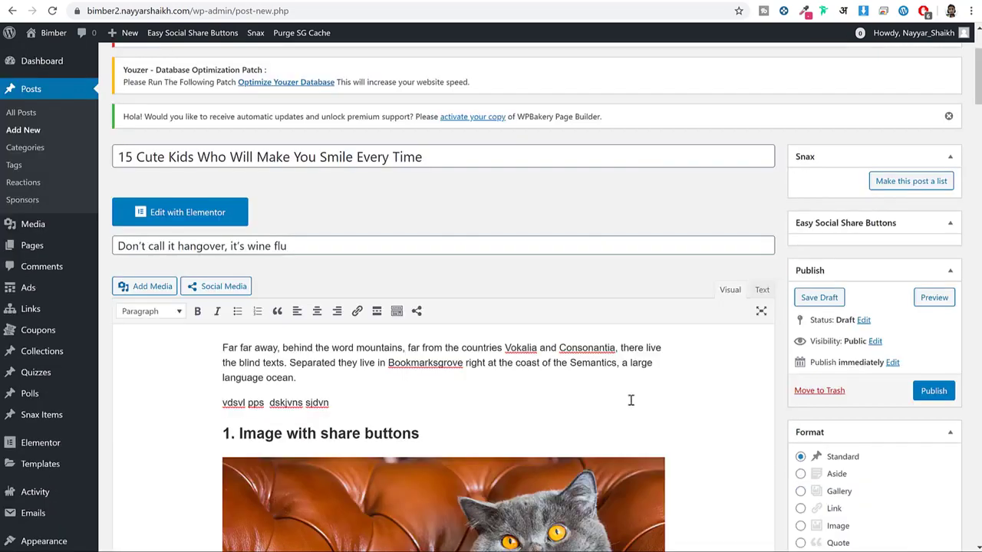
{"action": "scroll", "coordinate": [713, 384], "scroll_direction": "down", "scroll_amount": 5}
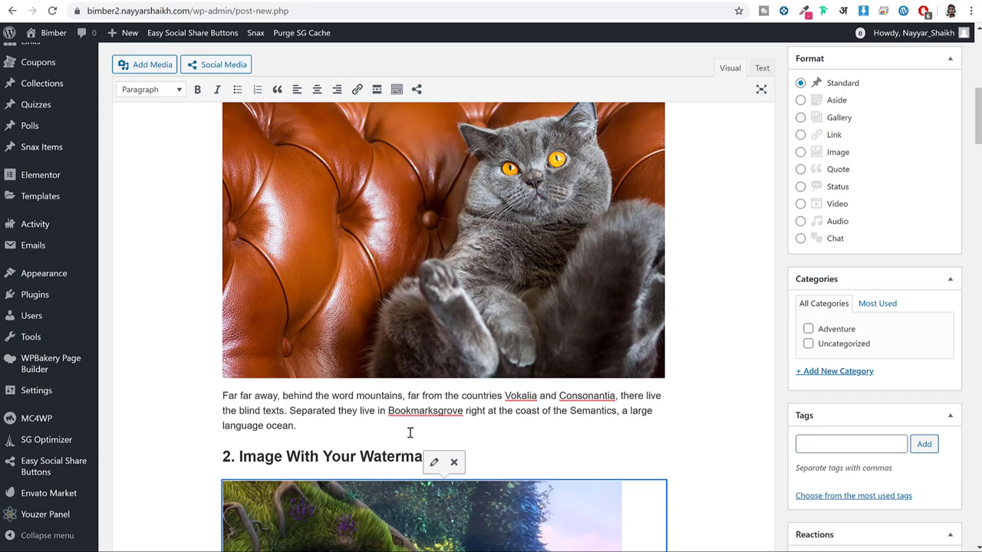
{"action": "left_click", "coordinate": [410, 431]}
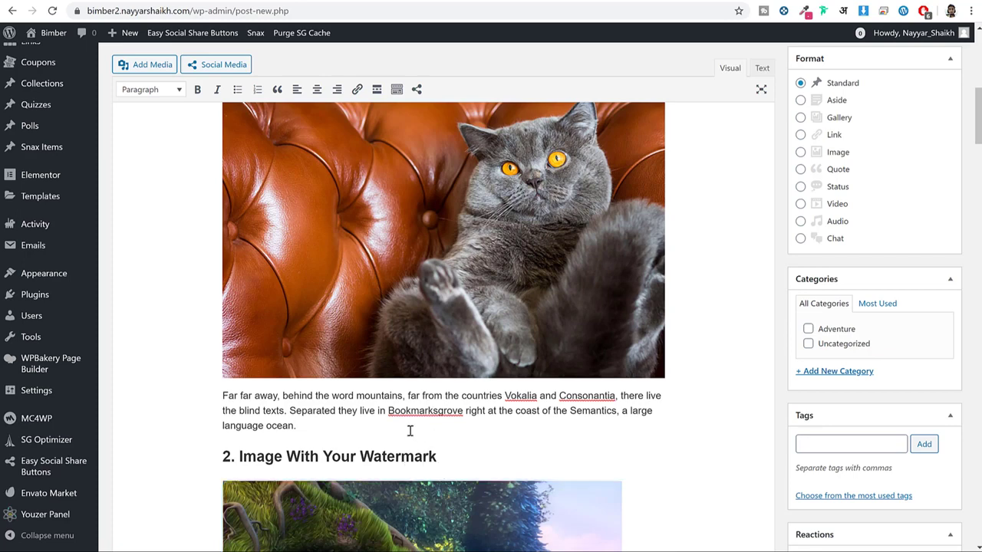
{"action": "key", "text": "Return"}
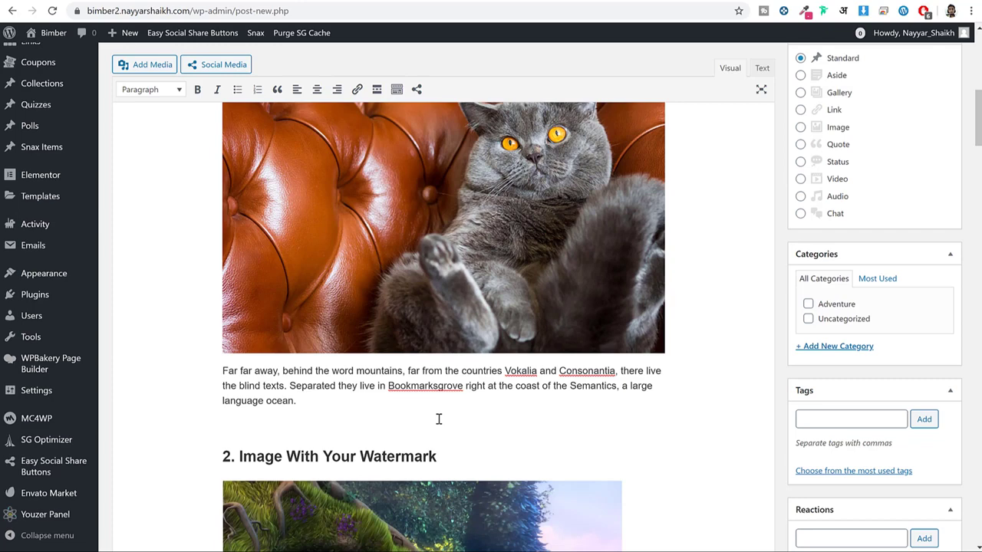
{"action": "key", "text": "BackSpace"}
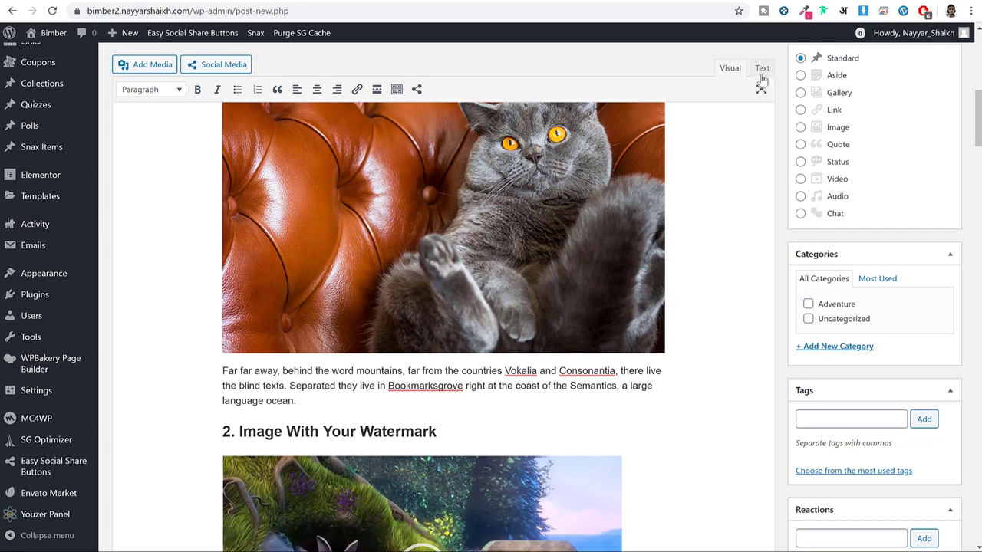
{"action": "left_click_drag", "start_coordinate": [296, 401], "coordinate": [222, 370]}
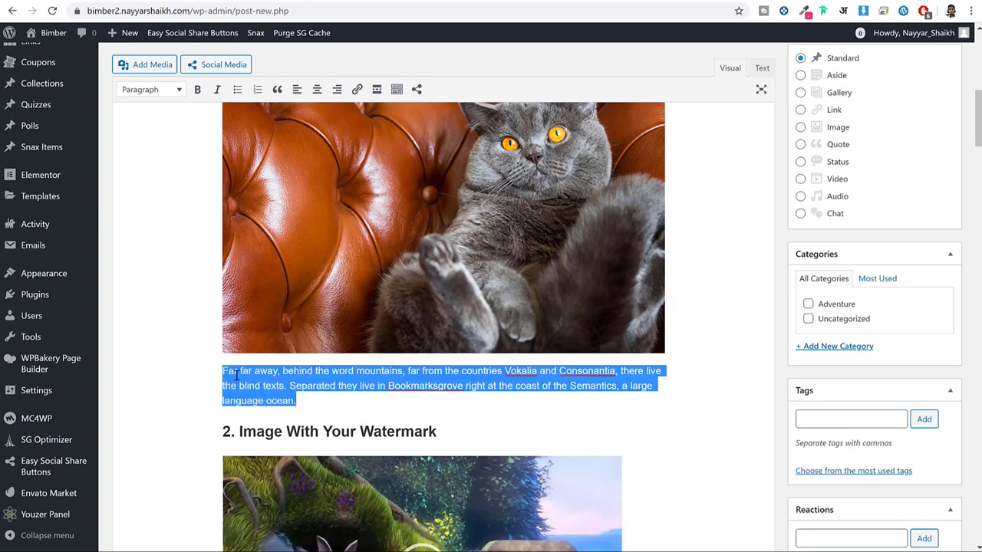
{"action": "left_click", "coordinate": [244, 380]}
{"action": "left_click_drag", "start_coordinate": [296, 400], "coordinate": [217, 369]}
{"action": "left_click_drag", "start_coordinate": [298, 400], "coordinate": [222, 389]}
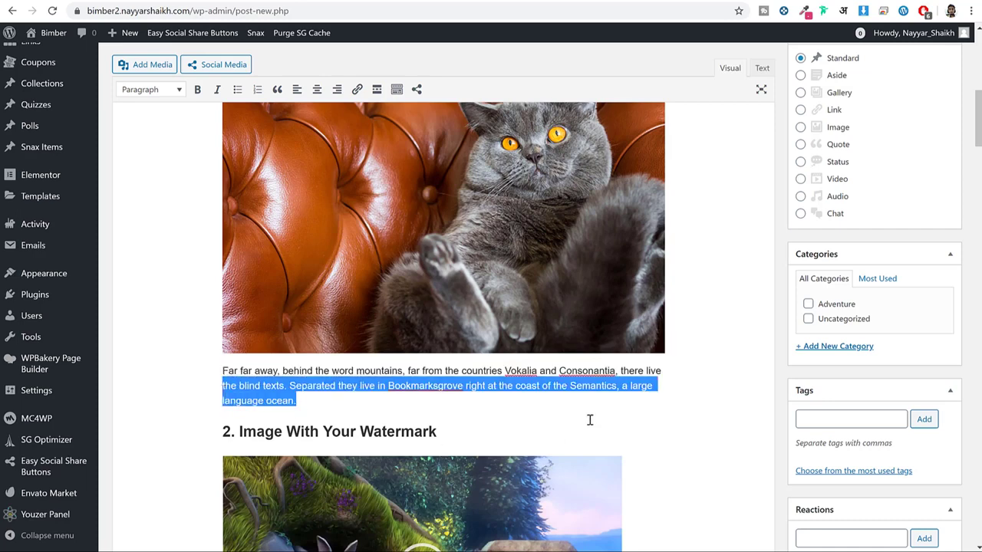
{"action": "left_click", "coordinate": [404, 405]}
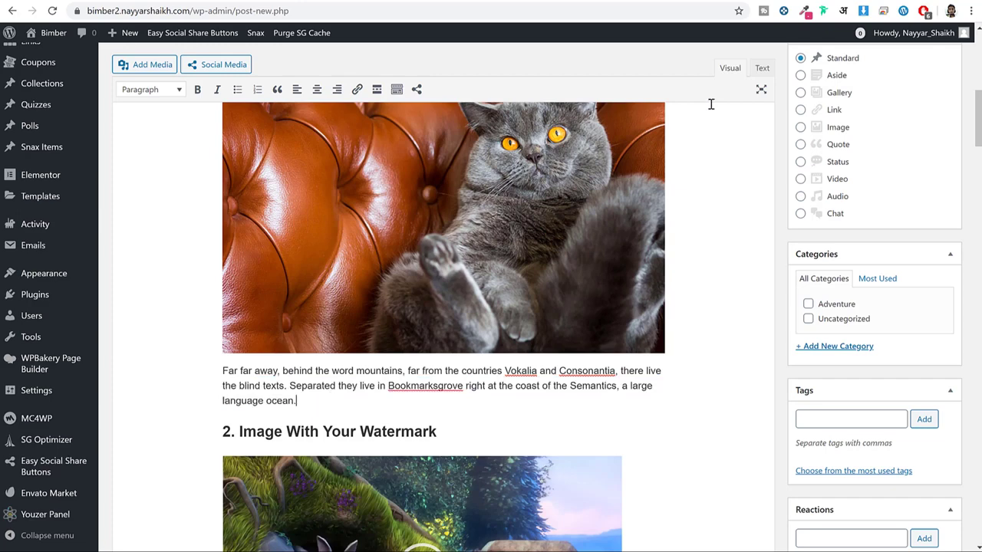
Step: In the Text view, insert a <!--nextpage--> break after the first paragraph
{"action": "left_click", "coordinate": [762, 67]}
{"action": "scroll", "coordinate": [397, 233], "scroll_direction": "up", "scroll_amount": 2}
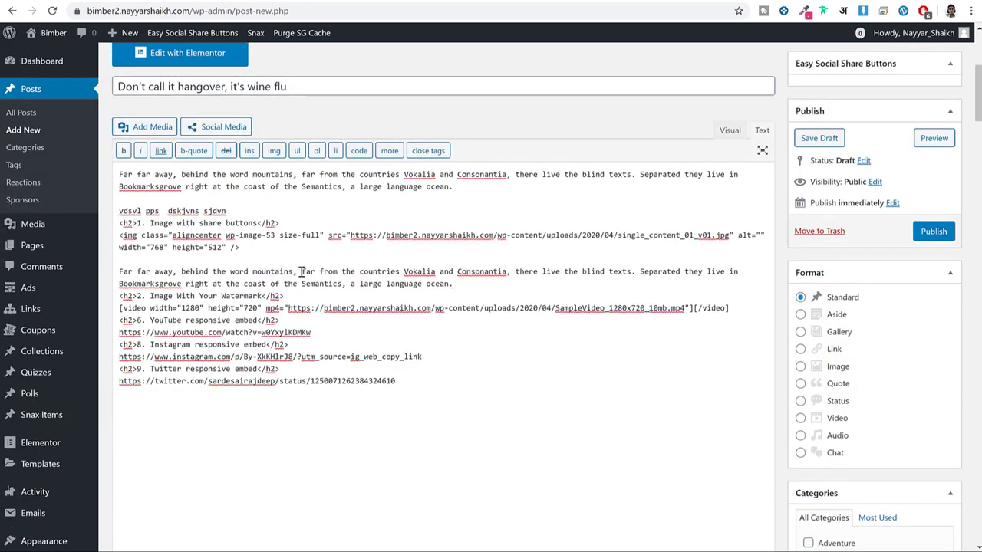
{"action": "left_click_drag", "start_coordinate": [454, 283], "coordinate": [373, 286]}
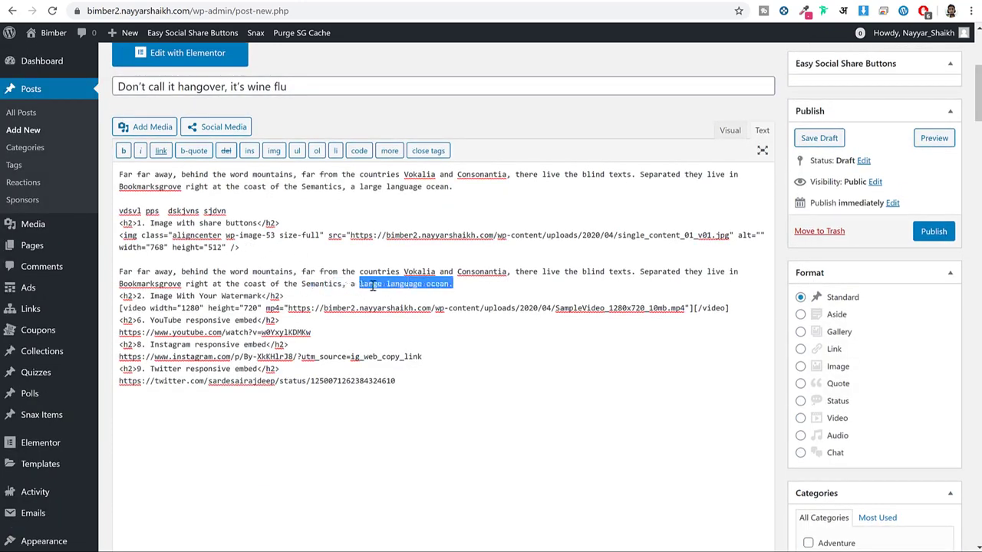
{"action": "left_click", "coordinate": [483, 285]}
{"action": "key", "text": "Return"}
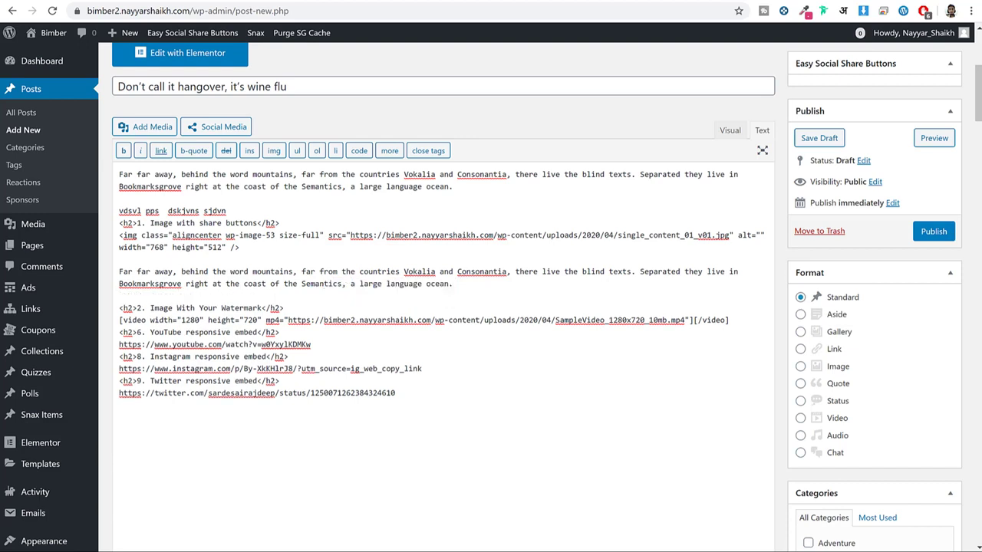
{"action": "type", "text": "<p><!--nextpage--></p>"}
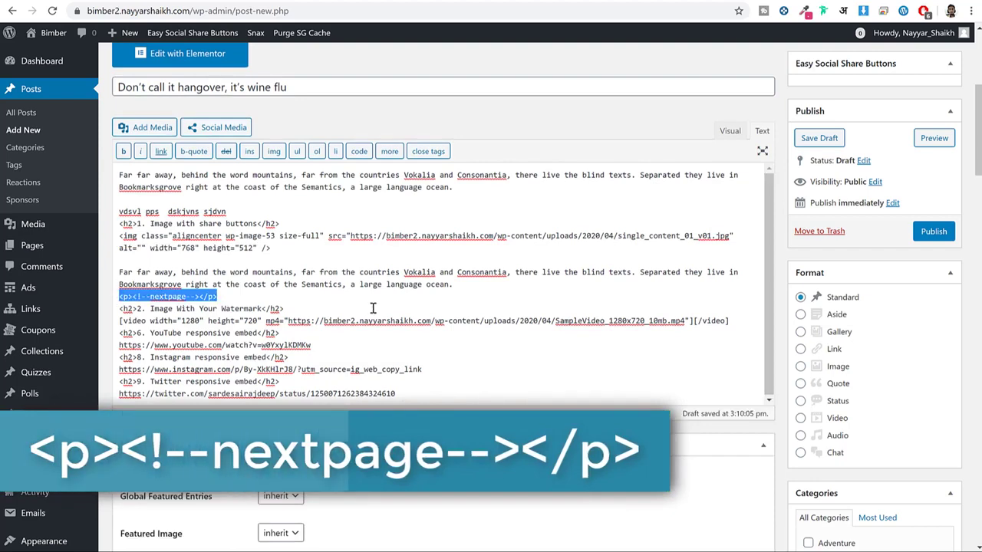
Step: Check the new page break in the rendered Visual view
{"action": "left_click", "coordinate": [727, 131]}
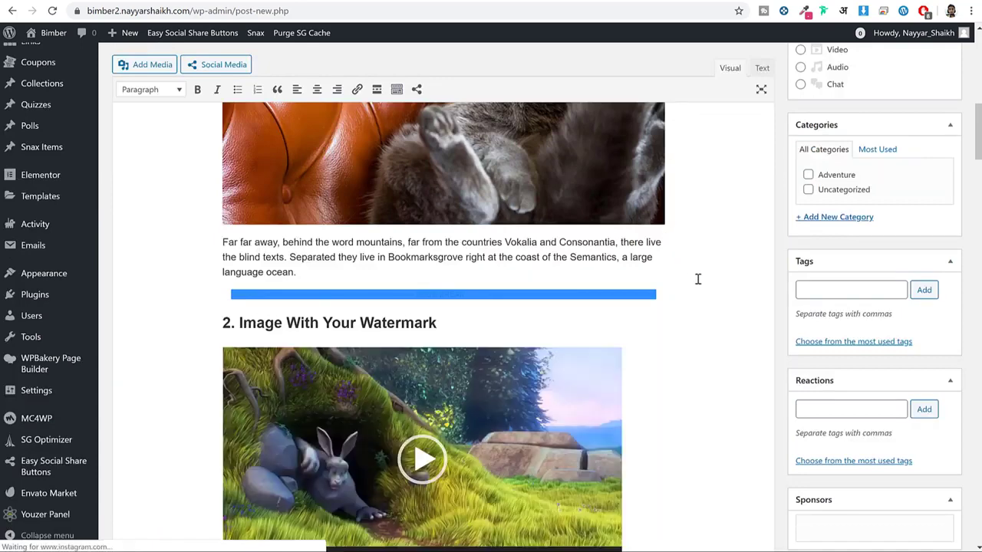
{"action": "scroll", "coordinate": [616, 328], "scroll_direction": "down", "scroll_amount": 4}
{"action": "scroll", "coordinate": [354, 338], "scroll_direction": "up", "scroll_amount": 3}
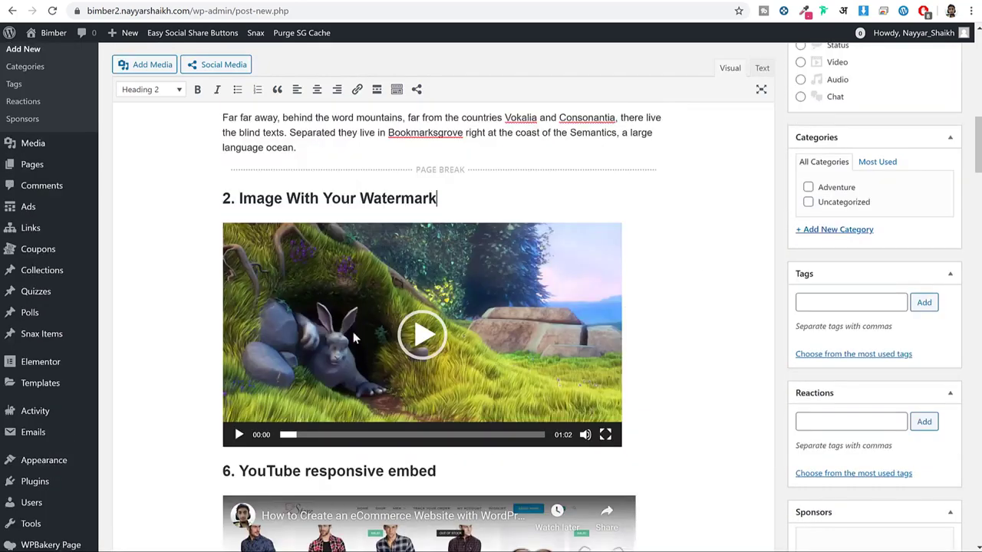
{"action": "scroll", "coordinate": [451, 345], "scroll_direction": "down", "scroll_amount": 4}
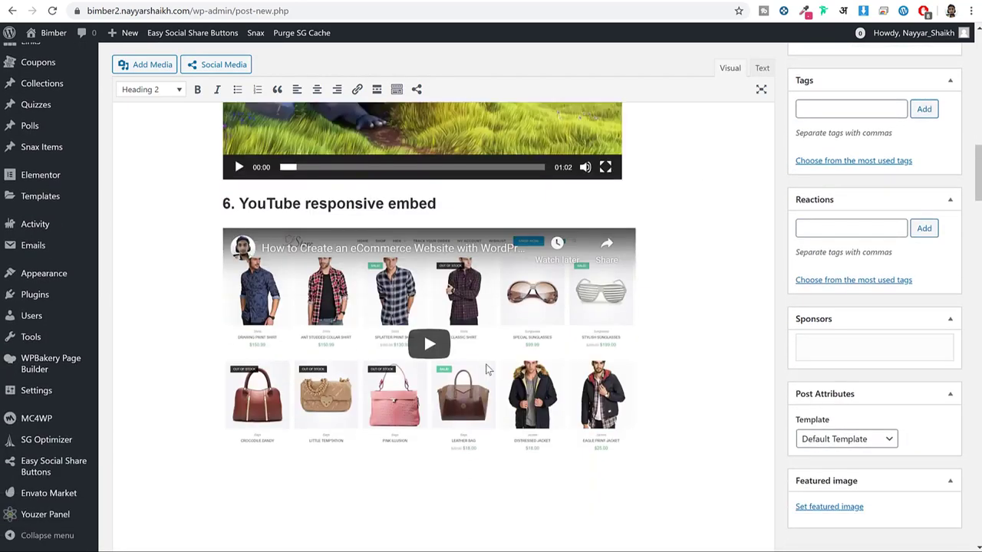
{"action": "scroll", "coordinate": [421, 415], "scroll_direction": "down", "scroll_amount": 9}
{"action": "scroll", "coordinate": [476, 421], "scroll_direction": "up", "scroll_amount": 7}
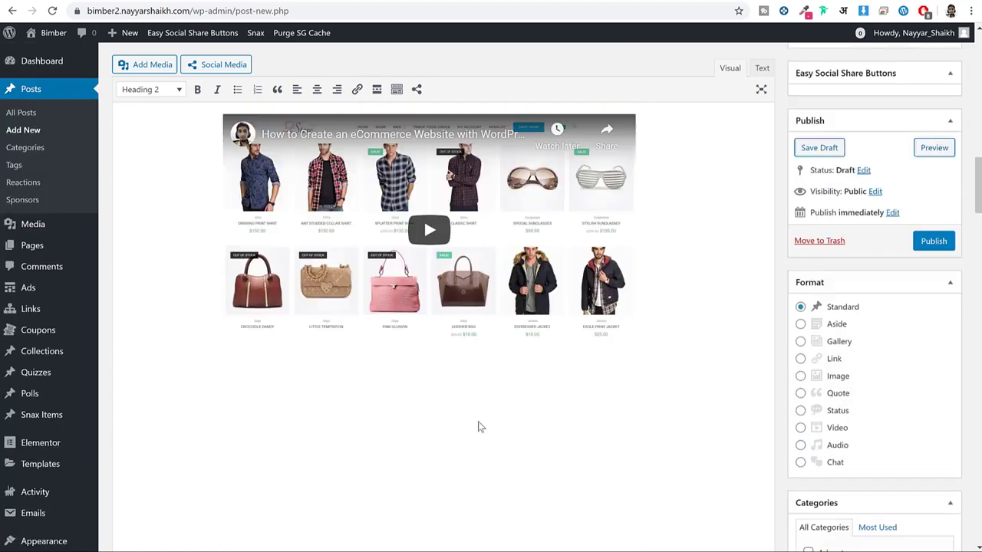
{"action": "scroll", "coordinate": [477, 421], "scroll_direction": "up", "scroll_amount": 6}
Step: Add <!--nextpage--> breaks after the video, the YouTube link and the Instagram link
{"action": "left_click", "coordinate": [762, 69]}
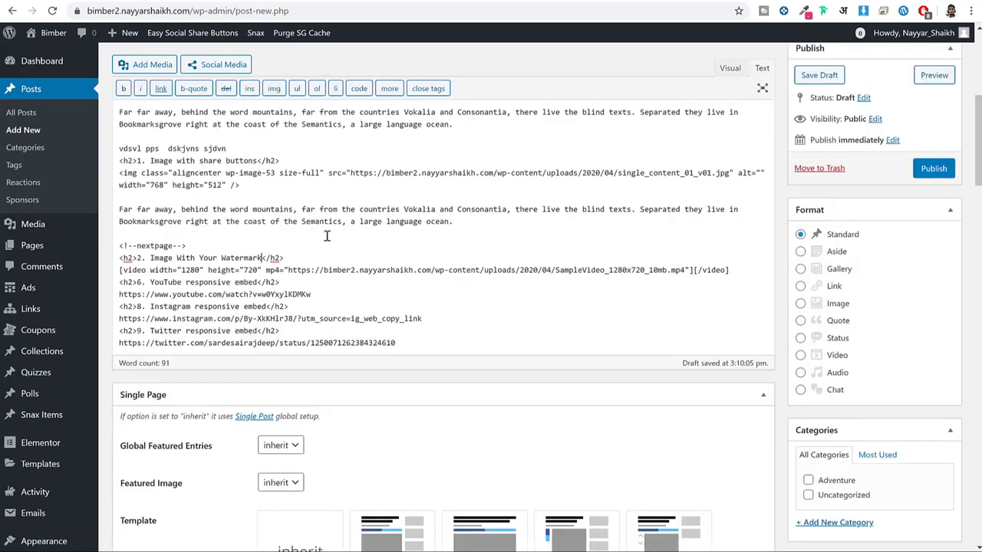
{"action": "left_click_drag", "start_coordinate": [289, 256], "coordinate": [121, 245]}
{"action": "left_click", "coordinate": [209, 245]}
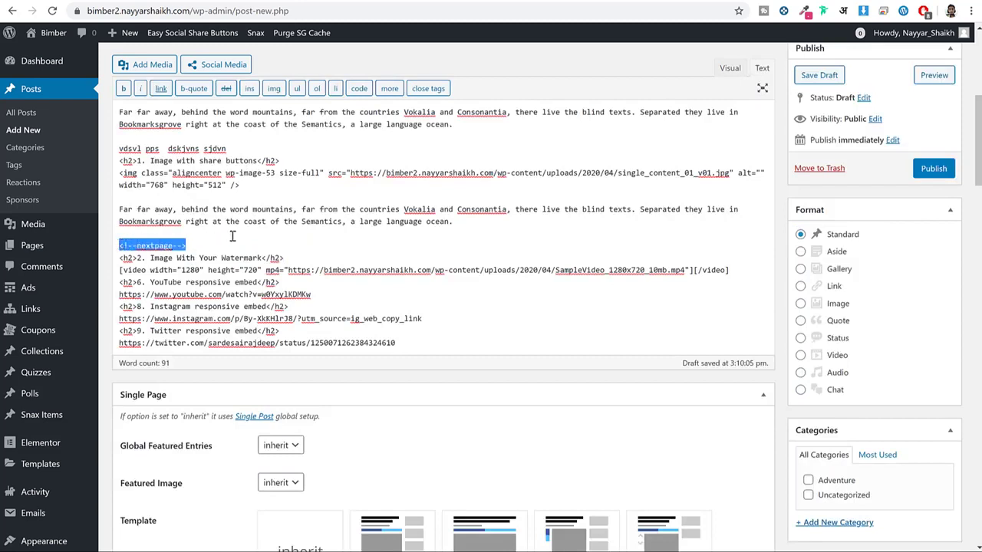
{"action": "key", "text": "ctrl+c"}
{"action": "left_click", "coordinate": [759, 272]}
{"action": "key", "text": "Return"}
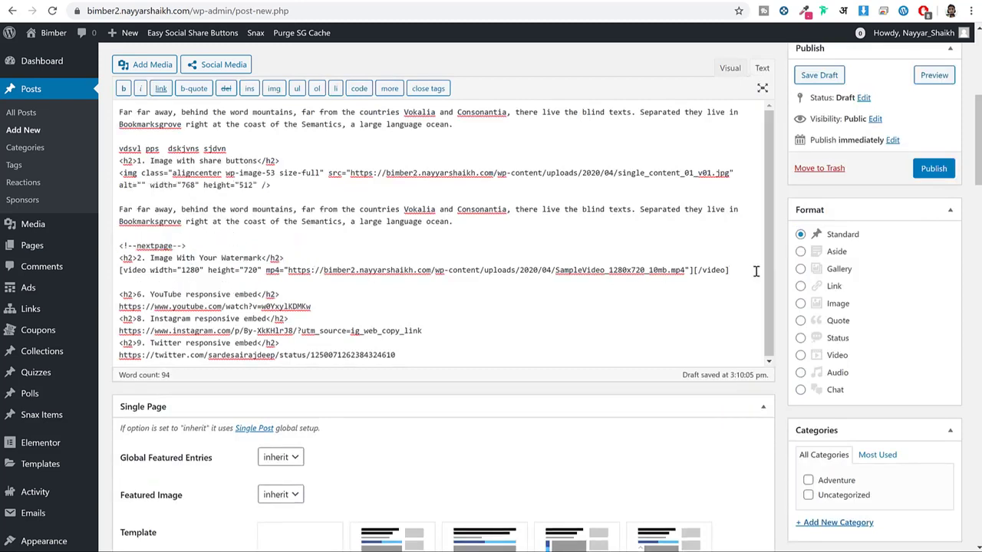
{"action": "key", "text": "ctrl+v"}
{"action": "left_click", "coordinate": [334, 307]}
{"action": "key", "text": "Return"}
{"action": "key", "text": "ctrl+v"}
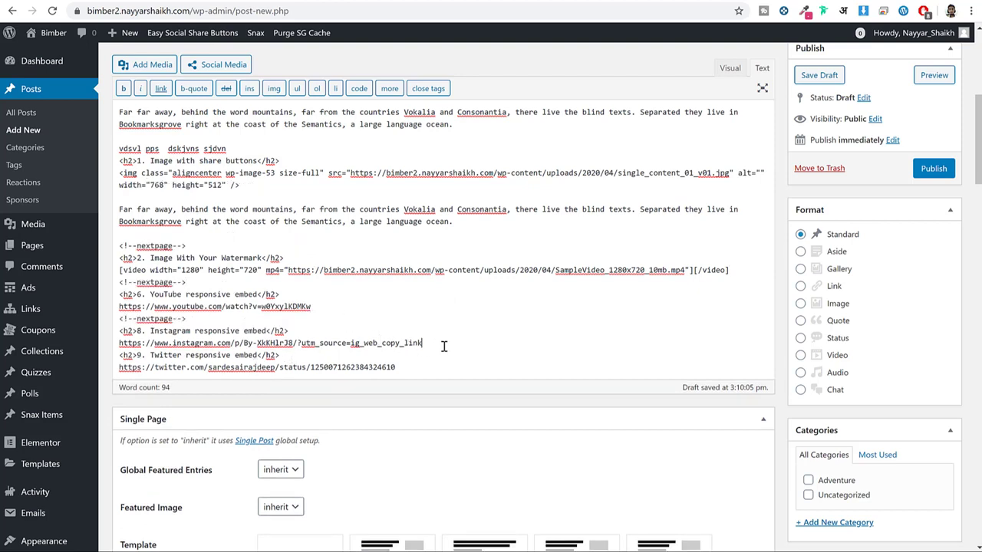
{"action": "key", "text": "Return"}
{"action": "key", "text": "ctrl+v"}
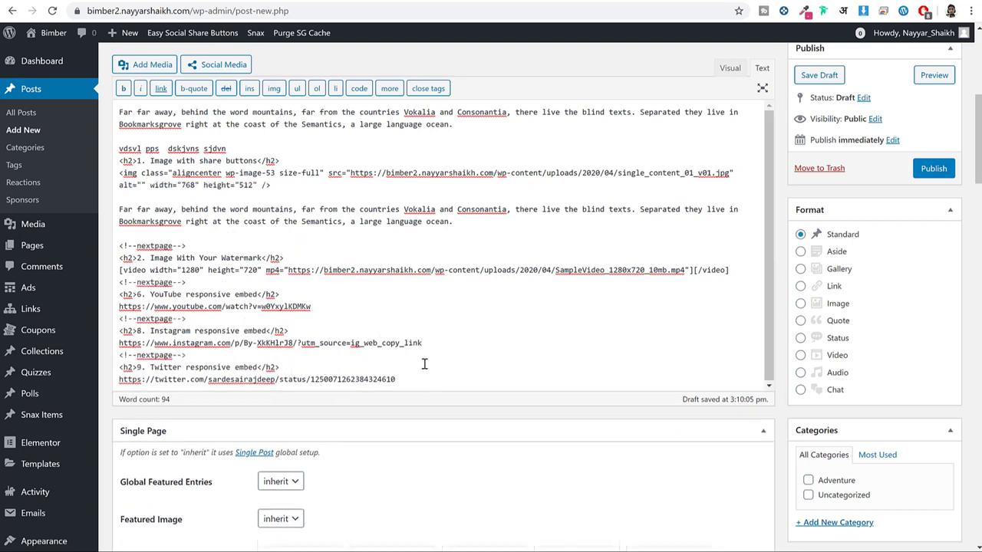
Step: Switch to the Visual view and check the page break below the Instagram link
{"action": "left_click", "coordinate": [729, 67]}
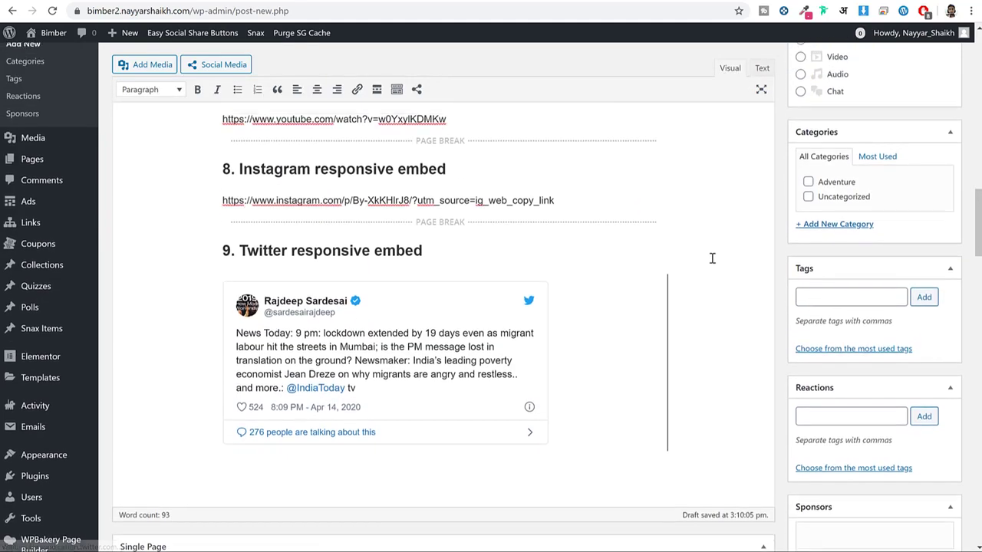
{"action": "scroll", "coordinate": [711, 258], "scroll_direction": "up", "scroll_amount": 2}
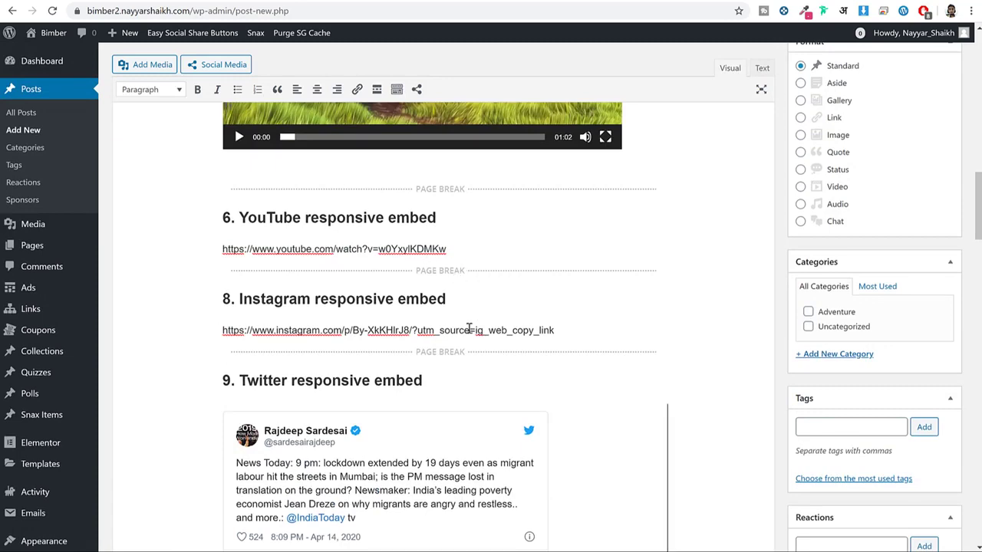
{"action": "left_click", "coordinate": [440, 354]}
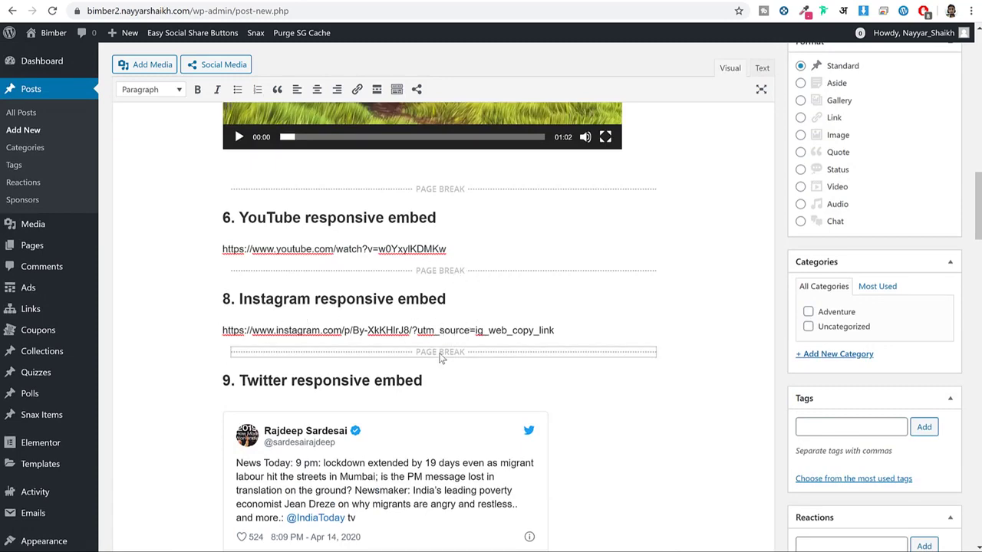
{"action": "scroll", "coordinate": [631, 318], "scroll_direction": "up", "scroll_amount": 7}
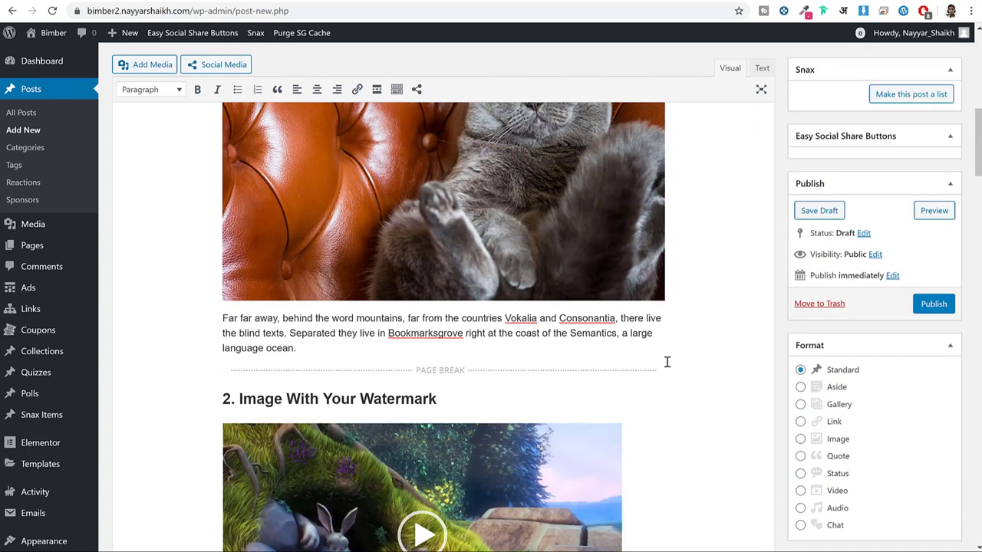
{"action": "scroll", "coordinate": [667, 361], "scroll_direction": "down", "scroll_amount": 6}
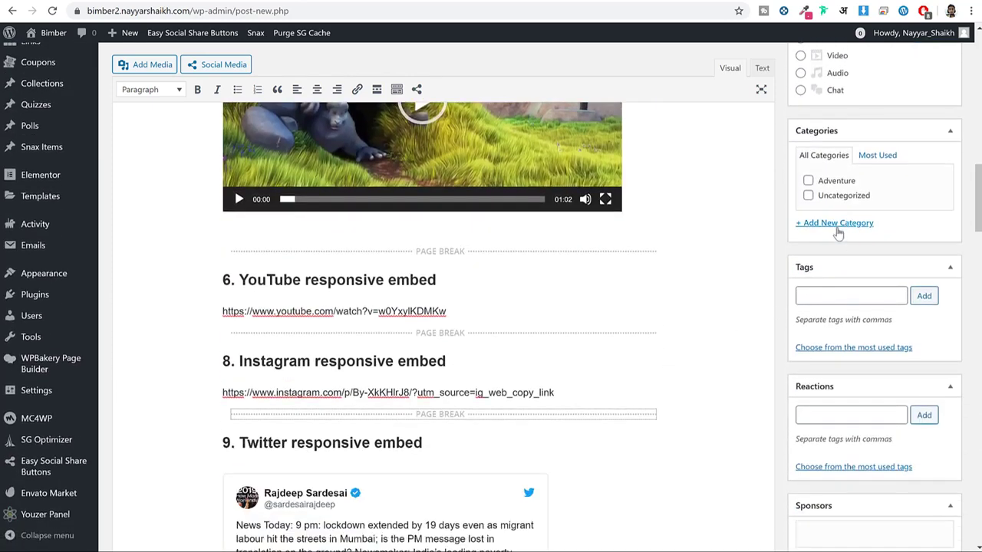
Step: Create a new 'Funny' category and assign it to the post
{"action": "left_click", "coordinate": [836, 224]}
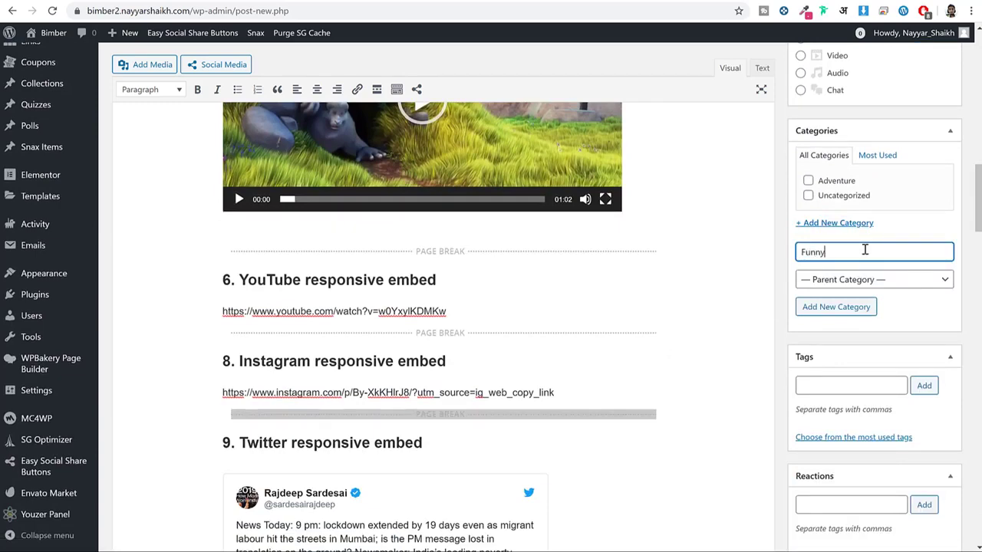
{"action": "left_click", "coordinate": [836, 307]}
{"action": "scroll", "coordinate": [916, 306], "scroll_direction": "down", "scroll_amount": 6}
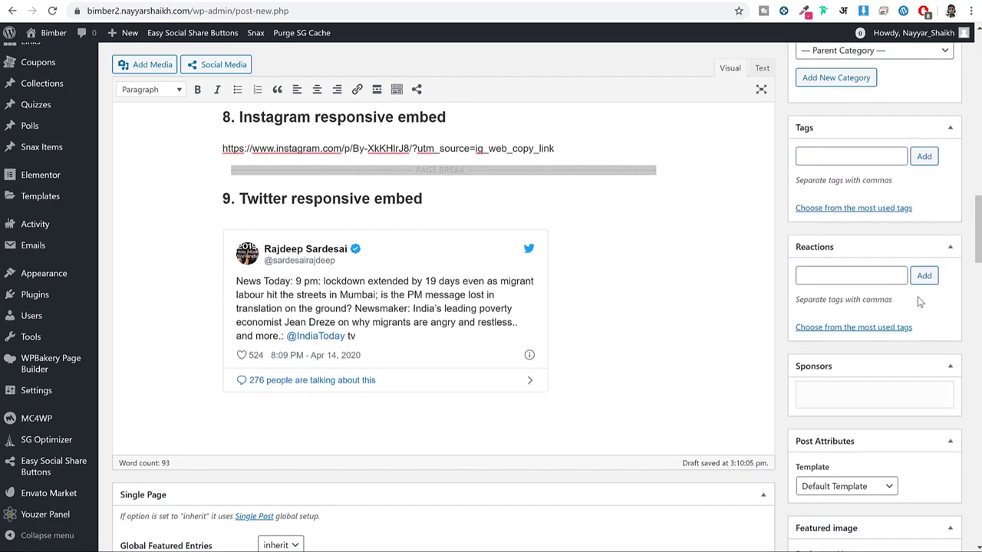
Step: Set the oranges photo demo_05.jpg as featured image and select the tenth template layout
{"action": "left_click", "coordinate": [838, 509]}
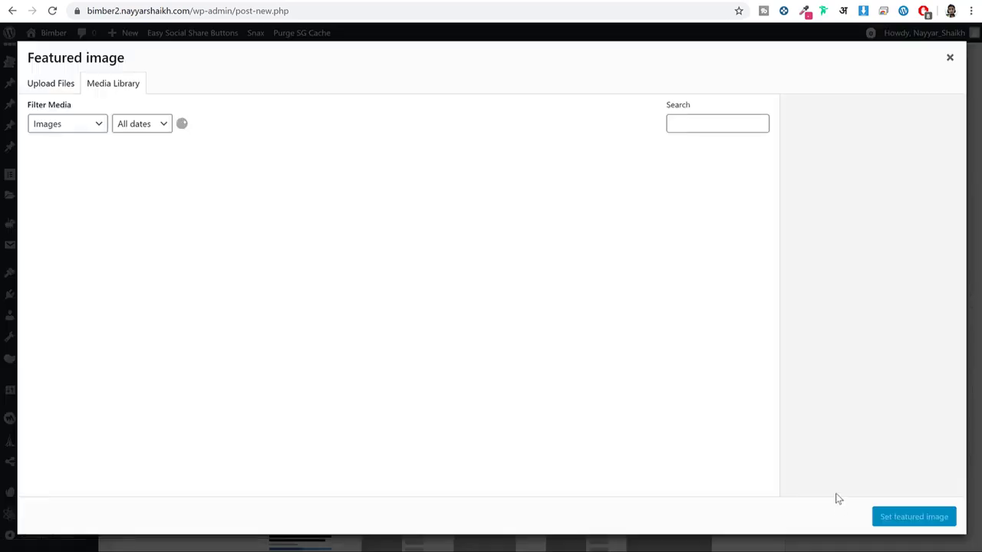
{"action": "left_click", "coordinate": [276, 167]}
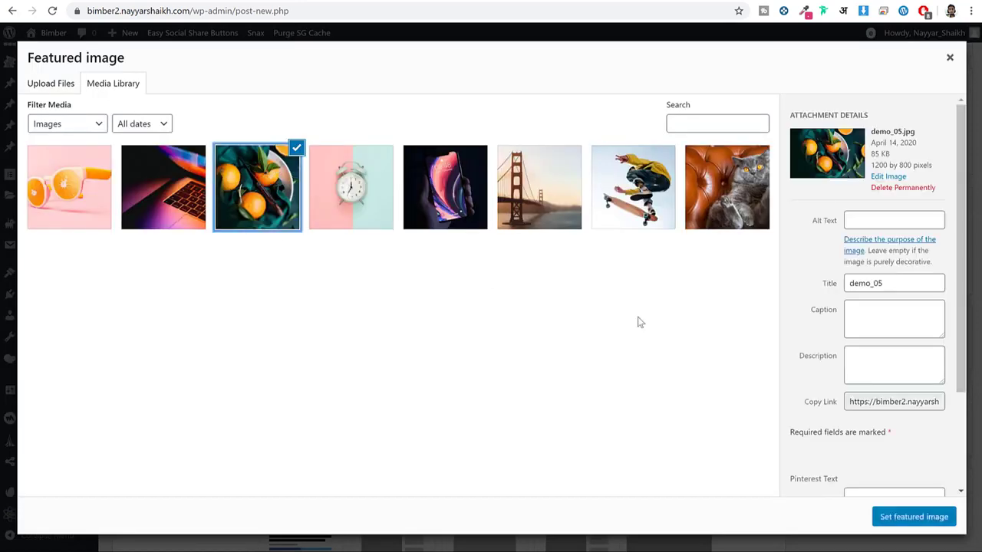
{"action": "left_click", "coordinate": [913, 516]}
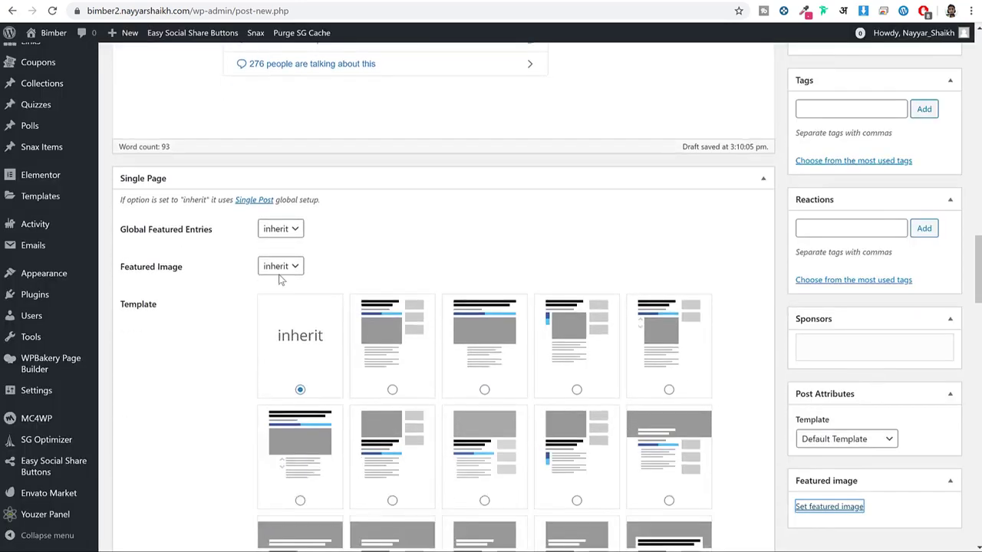
{"action": "scroll", "coordinate": [500, 280], "scroll_direction": "down", "scroll_amount": 3}
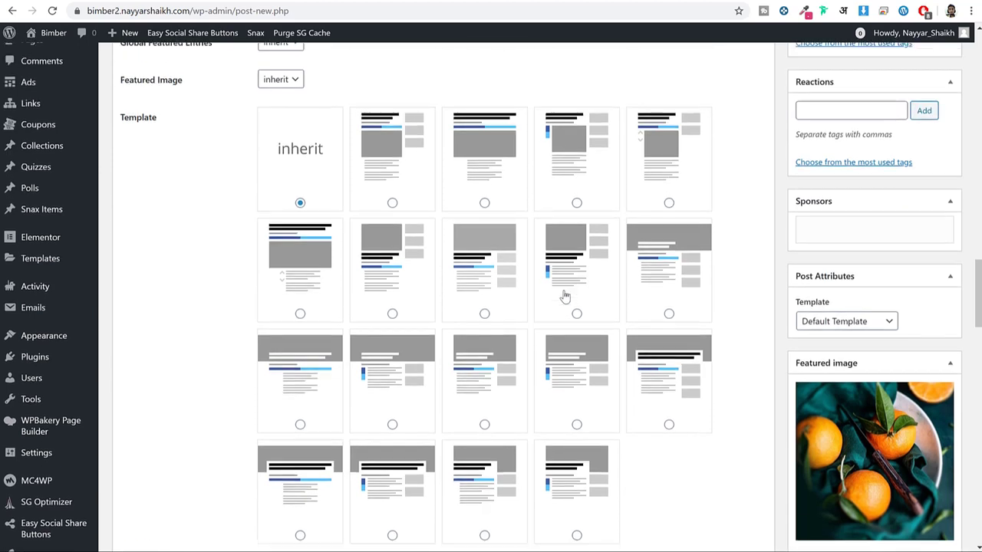
{"action": "left_click", "coordinate": [667, 273]}
Step: Enter fake vote count 500, fake reaction count 125 and fake view count 5450
{"action": "scroll", "coordinate": [747, 320], "scroll_direction": "down", "scroll_amount": 7}
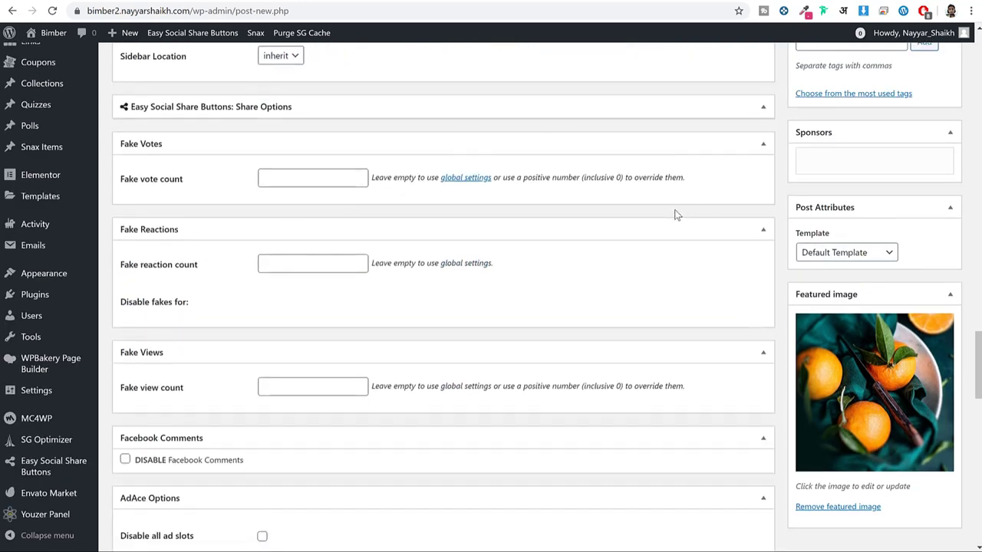
{"action": "left_click_drag", "start_coordinate": [184, 183], "coordinate": [157, 186]}
{"action": "left_click", "coordinate": [157, 186]}
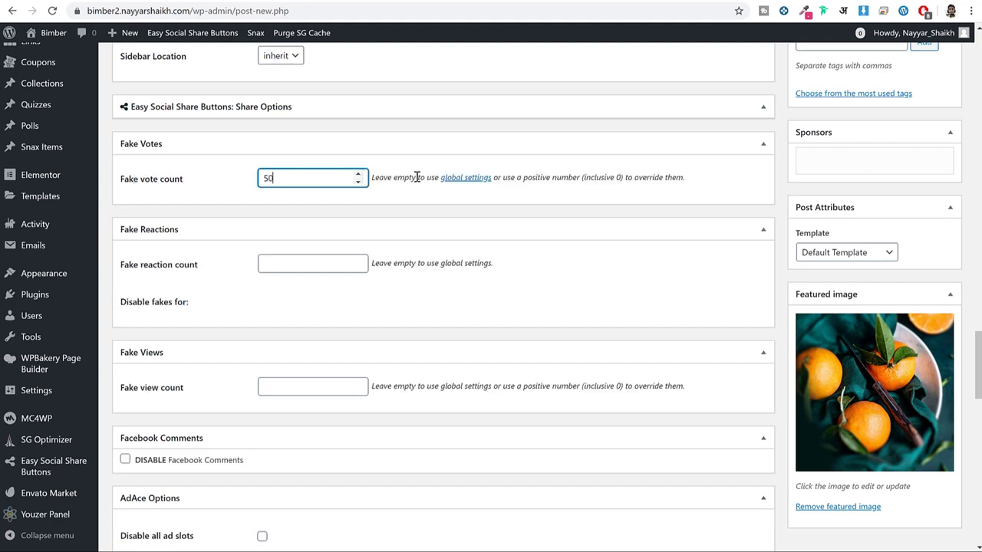
{"action": "left_click", "coordinate": [308, 266]}
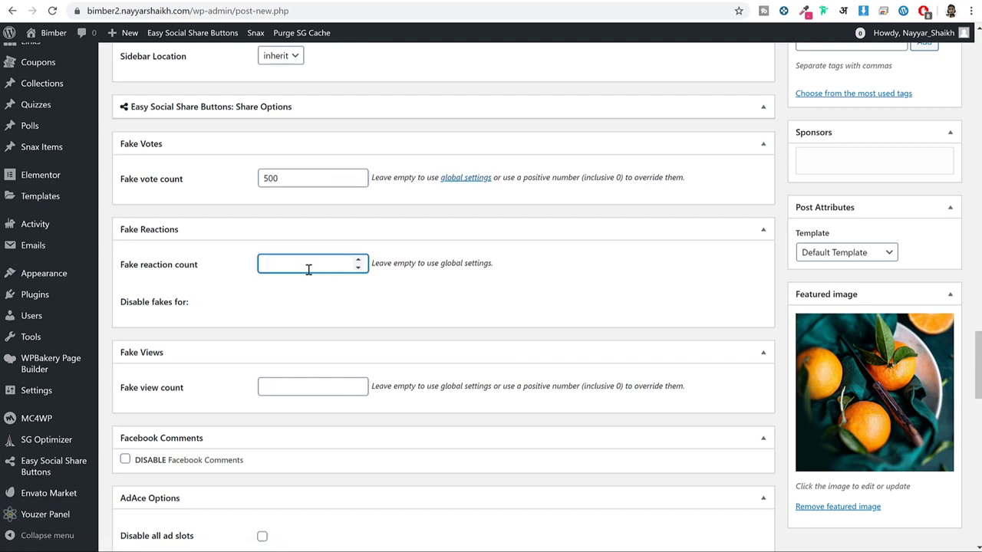
{"action": "type", "text": "125"}
{"action": "scroll", "coordinate": [322, 278], "scroll_direction": "down", "scroll_amount": 3}
{"action": "key", "text": "Tab"}
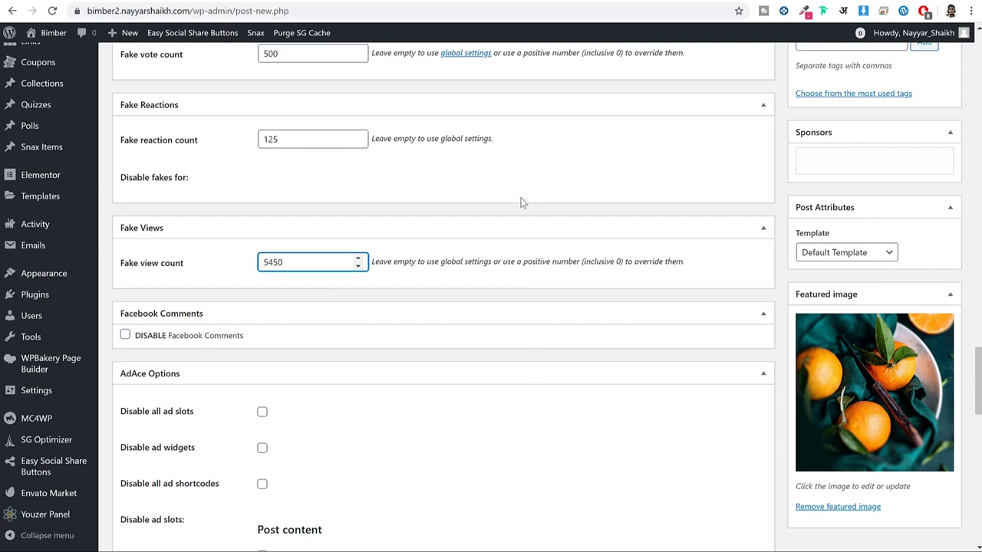
{"action": "scroll", "coordinate": [596, 345], "scroll_direction": "down", "scroll_amount": 3}
{"action": "scroll", "coordinate": [450, 305], "scroll_direction": "down", "scroll_amount": 15}
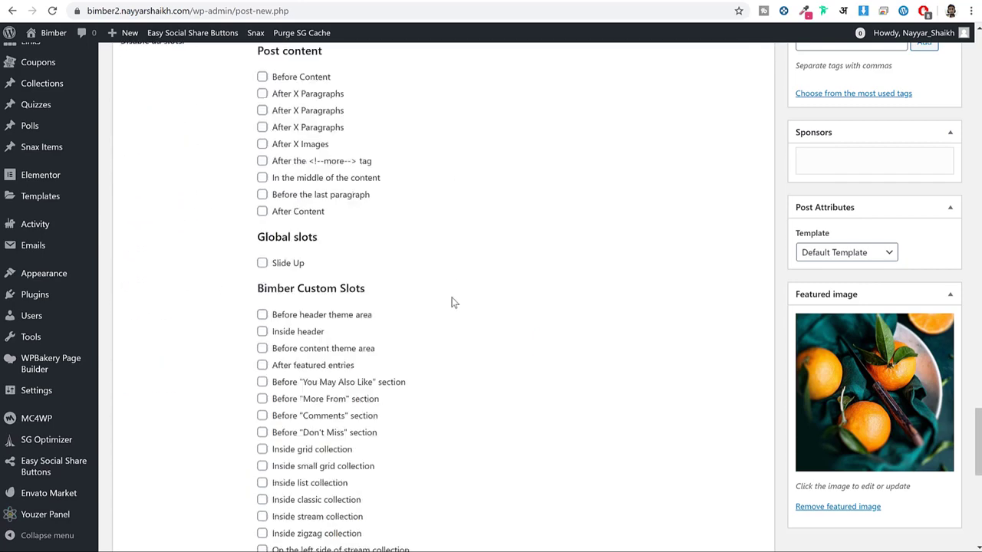
{"action": "scroll", "coordinate": [468, 307], "scroll_direction": "up", "scroll_amount": 3}
{"action": "scroll", "coordinate": [479, 307], "scroll_direction": "up", "scroll_amount": 10}
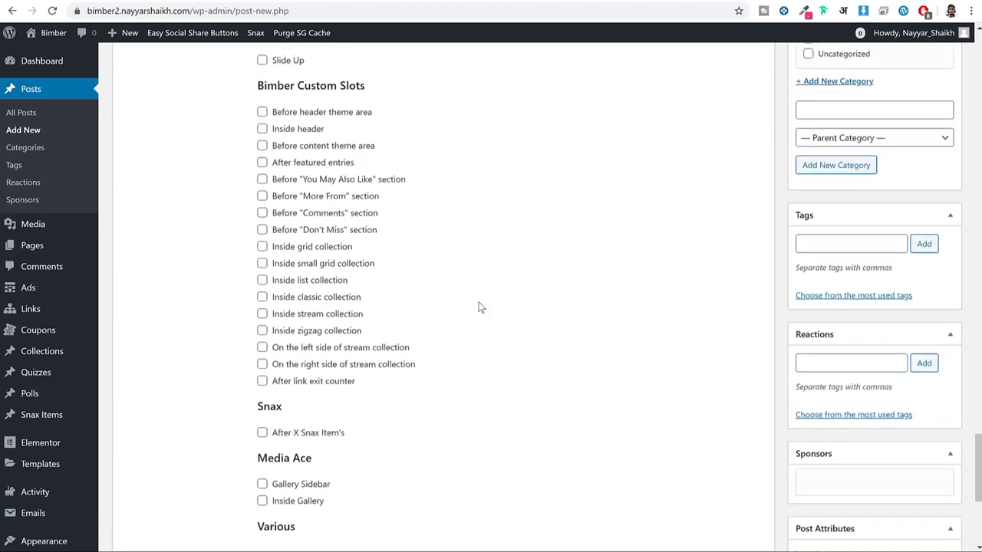
{"action": "left_click_drag", "start_coordinate": [278, 129], "coordinate": [421, 125]}
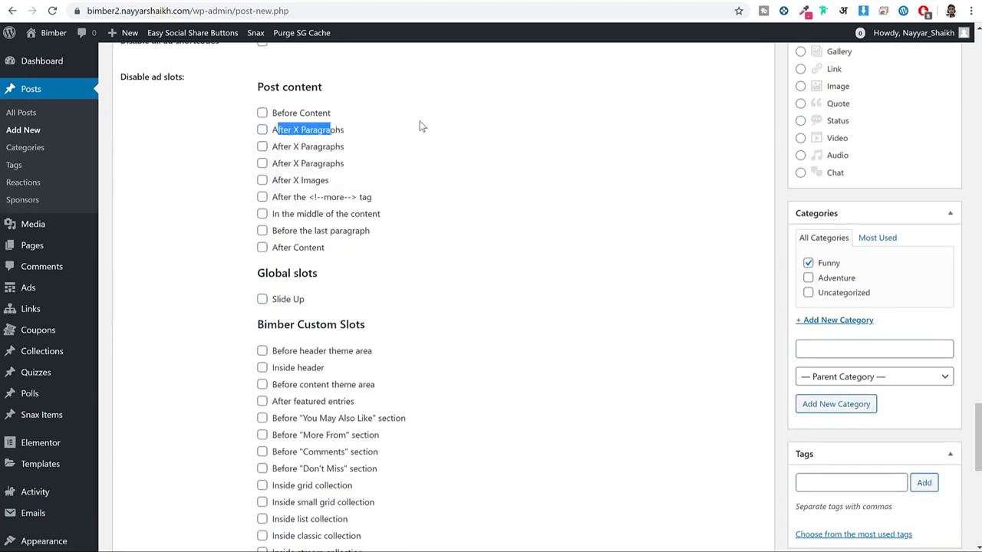
{"action": "left_click", "coordinate": [580, 194]}
{"action": "scroll", "coordinate": [593, 292], "scroll_direction": "up", "scroll_amount": 11}
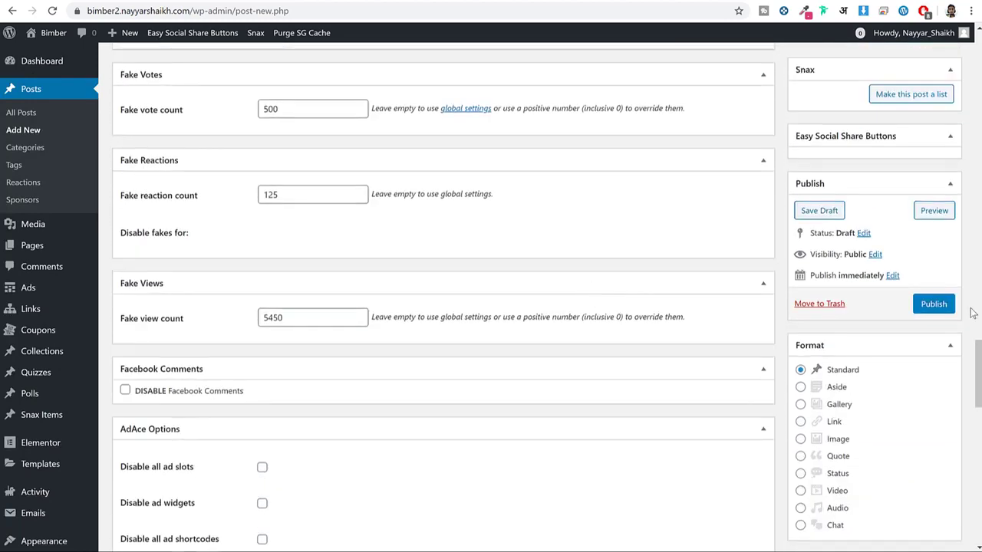
Step: Publish the post and bring up options for its permalink
{"action": "left_click", "coordinate": [935, 305]}
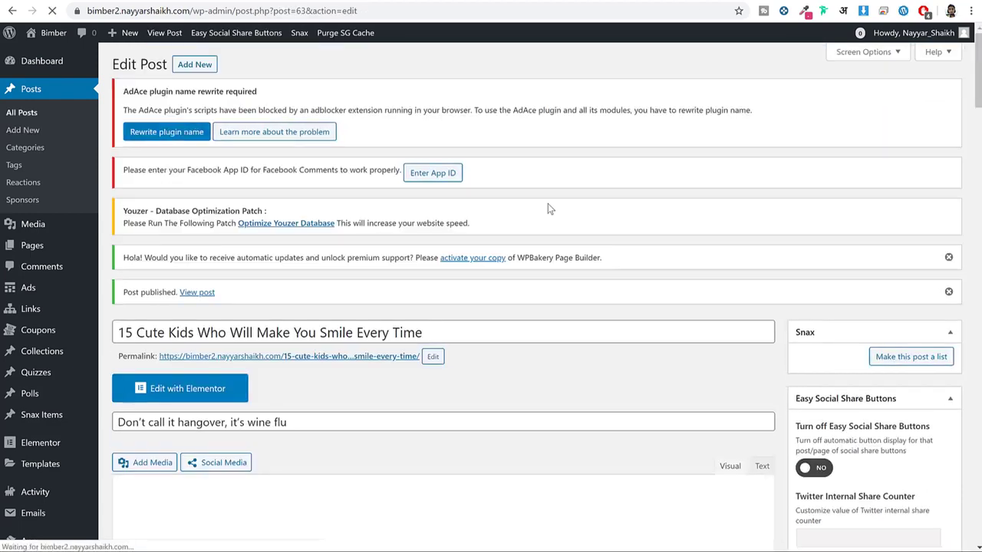
{"action": "scroll", "coordinate": [547, 204], "scroll_direction": "down", "scroll_amount": 2}
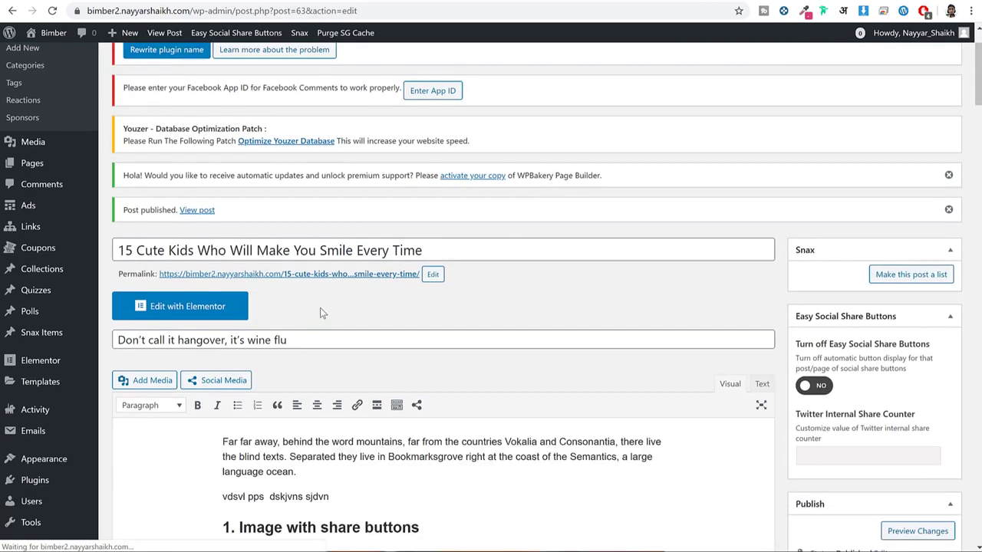
{"action": "right_click", "coordinate": [340, 275]}
Step: View the published post and inspect its title and page navigation
{"action": "left_click", "coordinate": [340, 275]}
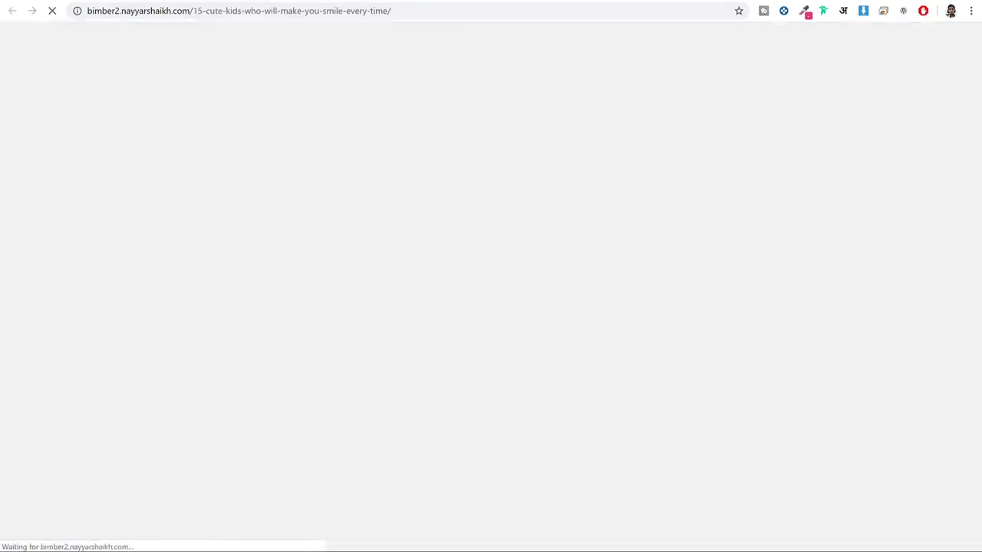
{"action": "scroll", "coordinate": [751, 90], "scroll_direction": "down", "scroll_amount": 2}
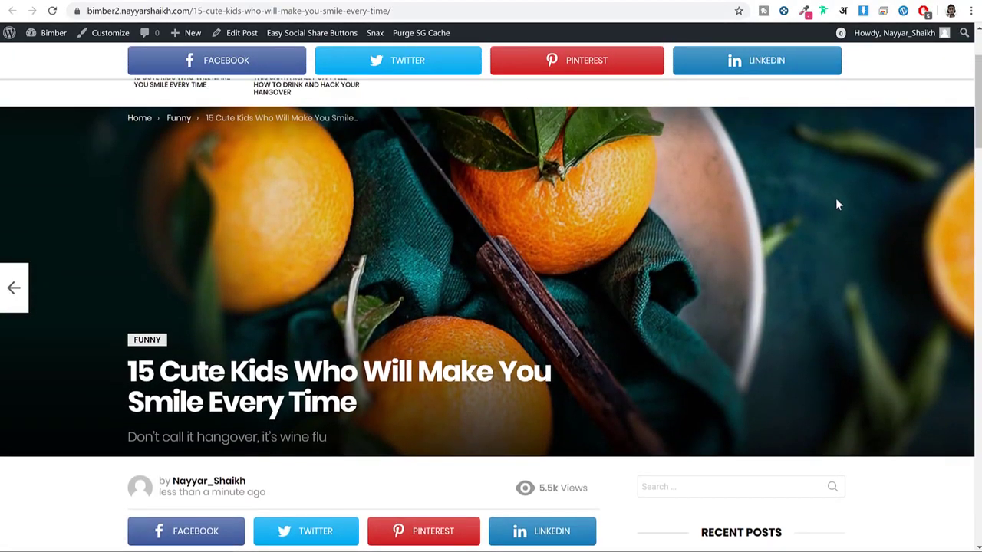
{"action": "scroll", "coordinate": [836, 203], "scroll_direction": "down", "scroll_amount": 1}
{"action": "scroll", "coordinate": [563, 189], "scroll_direction": "up", "scroll_amount": 2}
{"action": "scroll", "coordinate": [793, 283], "scroll_direction": "down", "scroll_amount": 2}
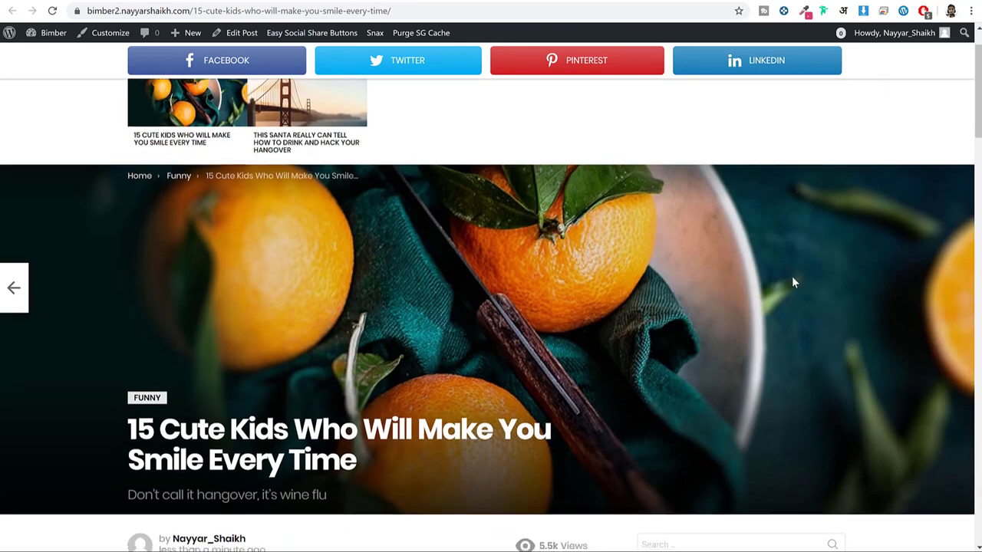
{"action": "left_click_drag", "start_coordinate": [128, 314], "coordinate": [413, 340]}
{"action": "left_click", "coordinate": [406, 329]}
{"action": "scroll", "coordinate": [529, 318], "scroll_direction": "down", "scroll_amount": 12}
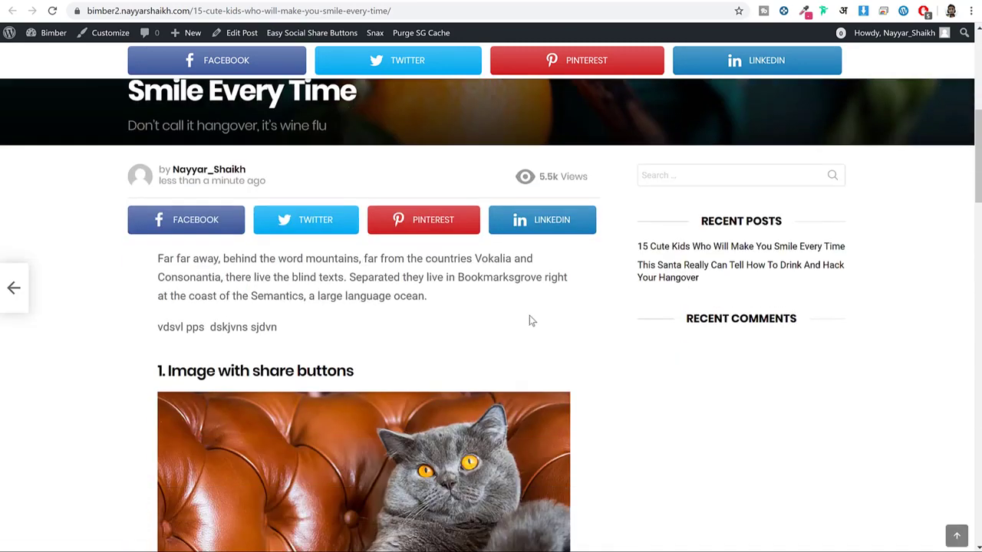
{"action": "scroll", "coordinate": [543, 440], "scroll_direction": "up", "scroll_amount": 3}
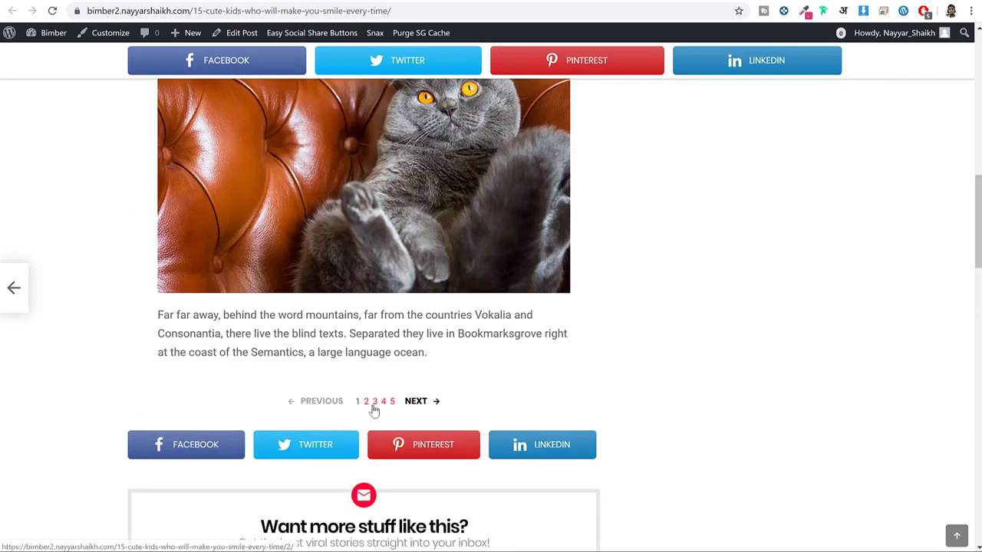
{"action": "left_click_drag", "start_coordinate": [299, 401], "coordinate": [493, 403]}
{"action": "left_click", "coordinate": [493, 403]}
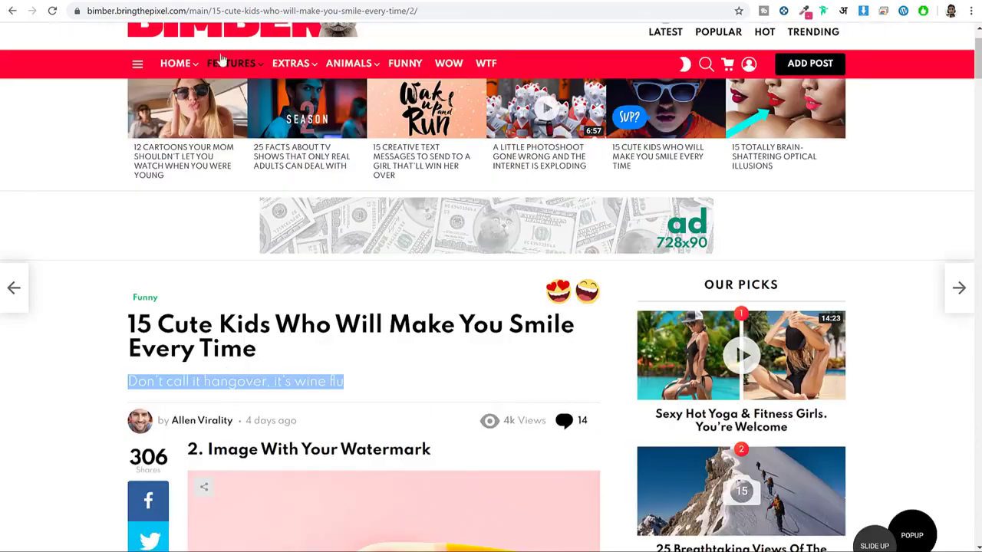
{"action": "scroll", "coordinate": [515, 314], "scroll_direction": "down", "scroll_amount": 10}
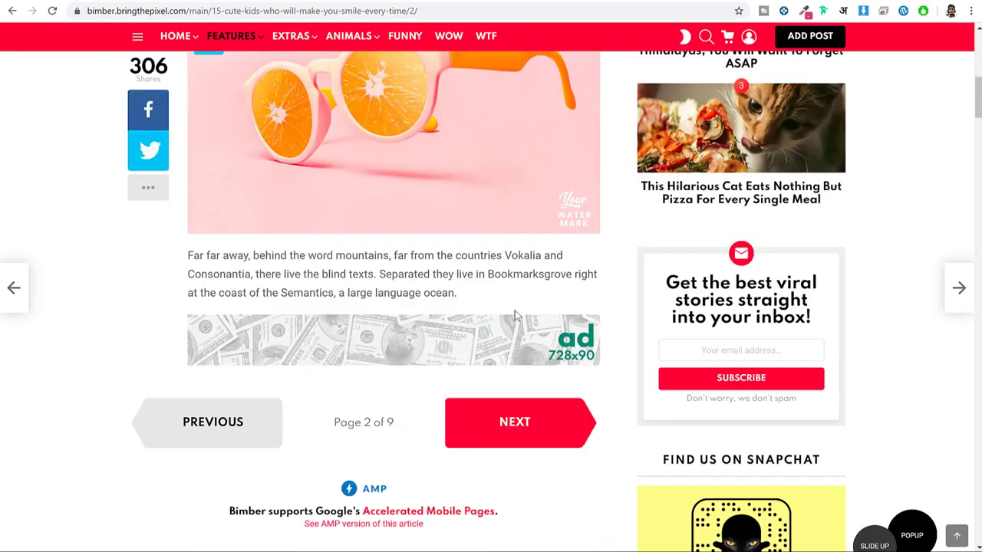
{"action": "scroll", "coordinate": [599, 264], "scroll_direction": "up", "scroll_amount": 2}
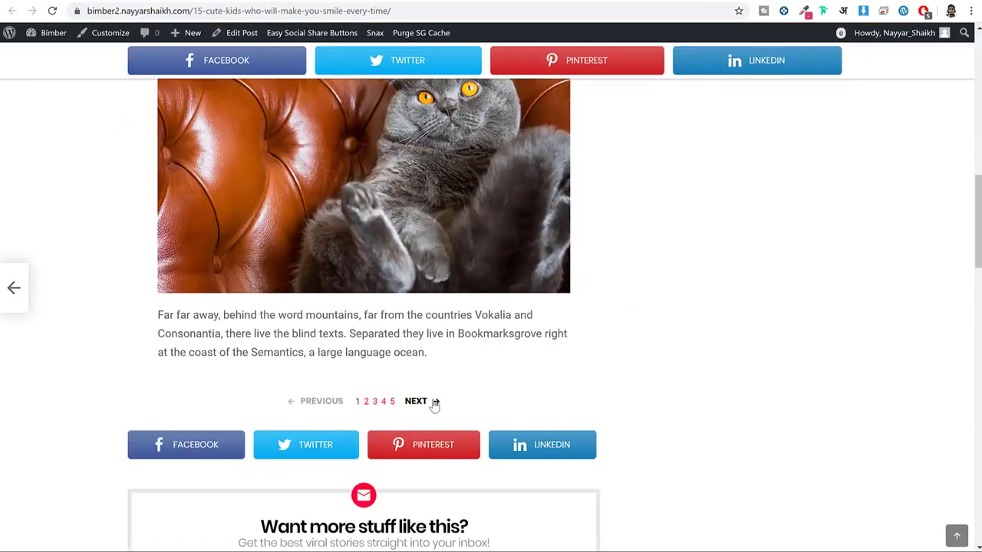
Step: Go to page 2 of the post, showing 5.5k views, then open it in the editor
{"action": "left_click", "coordinate": [435, 406]}
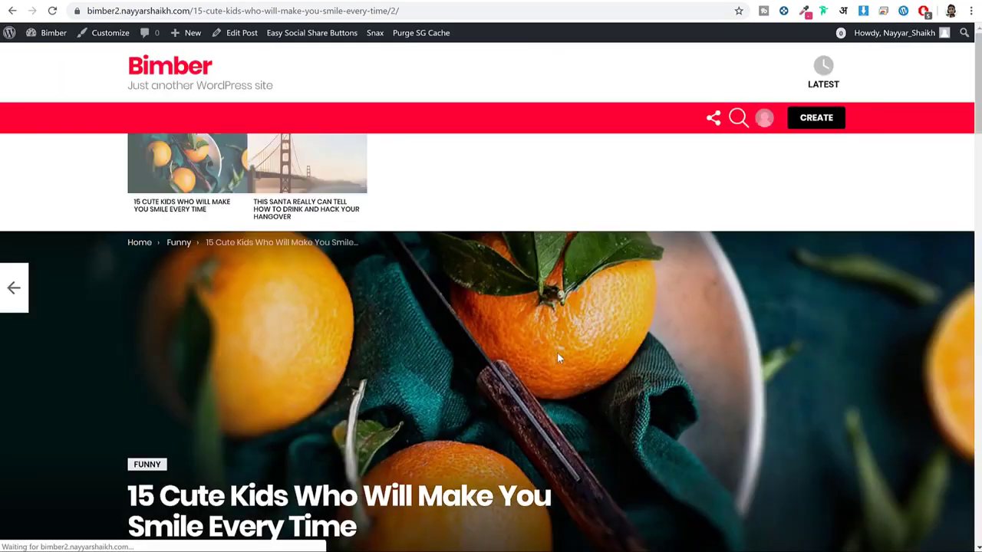
{"action": "scroll", "coordinate": [573, 353], "scroll_direction": "down", "scroll_amount": 10}
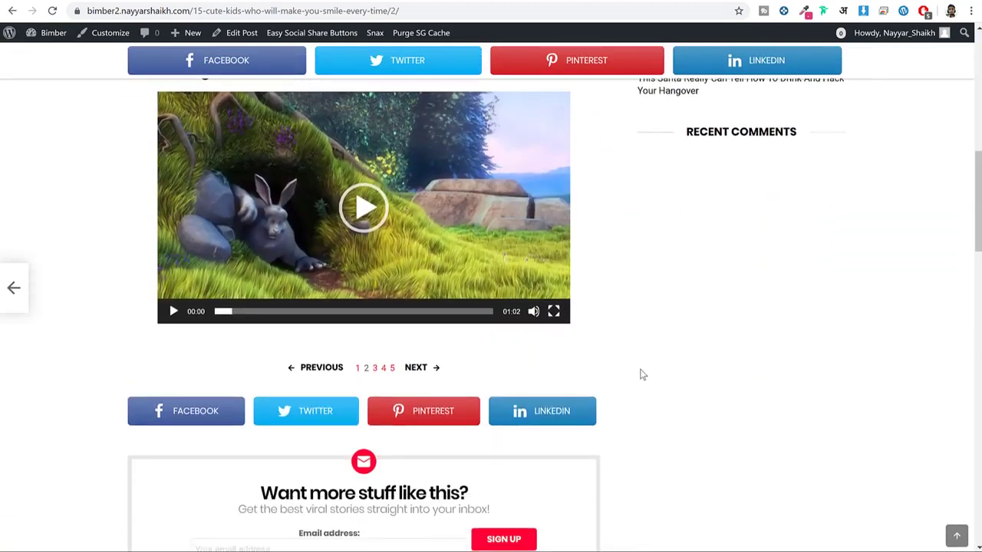
{"action": "scroll", "coordinate": [643, 374], "scroll_direction": "up", "scroll_amount": 3}
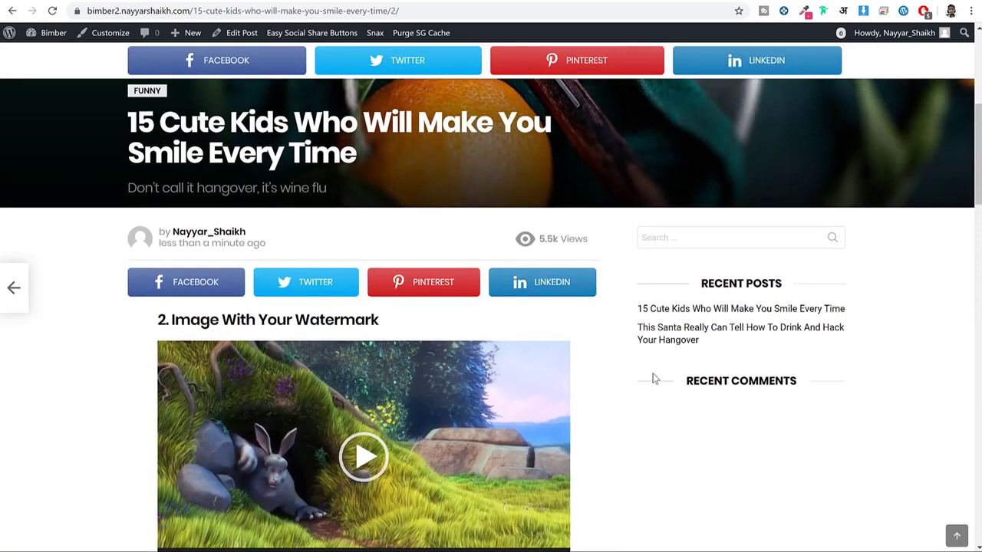
{"action": "left_click", "coordinate": [242, 32]}
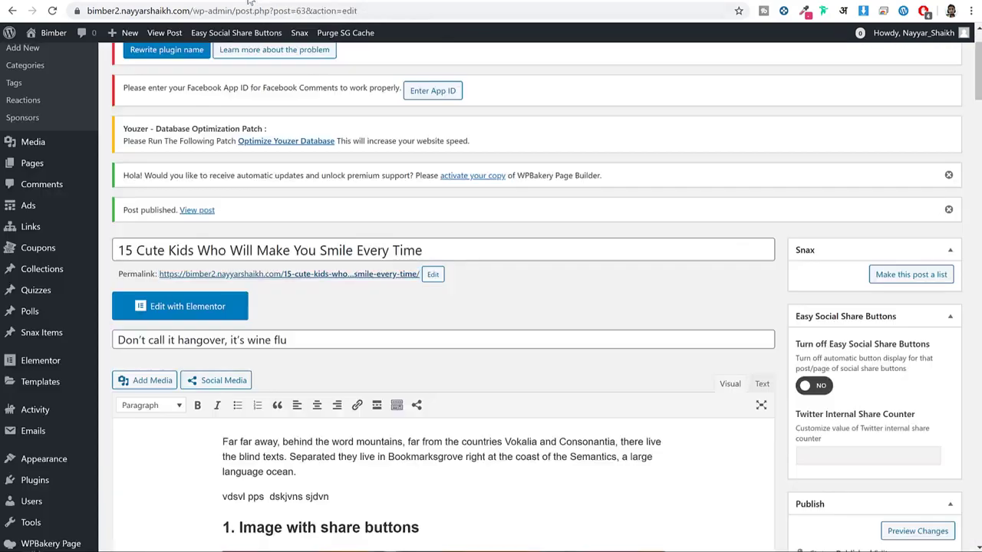
{"action": "scroll", "coordinate": [676, 284], "scroll_direction": "down", "scroll_amount": 3}
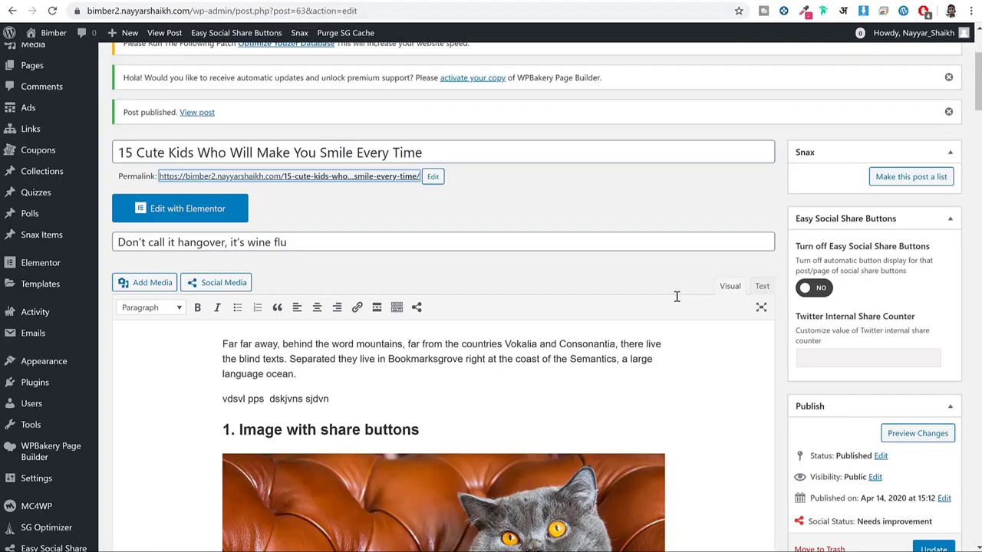
Step: Switch the post to the last single-page template layout and update it
{"action": "scroll", "coordinate": [676, 298], "scroll_direction": "down", "scroll_amount": 20}
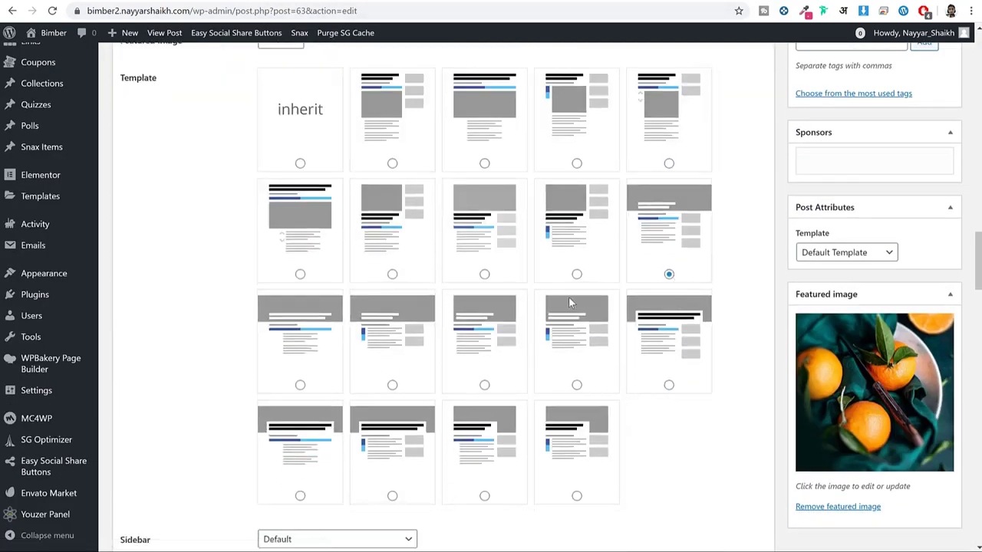
{"action": "scroll", "coordinate": [692, 335], "scroll_direction": "down", "scroll_amount": 2}
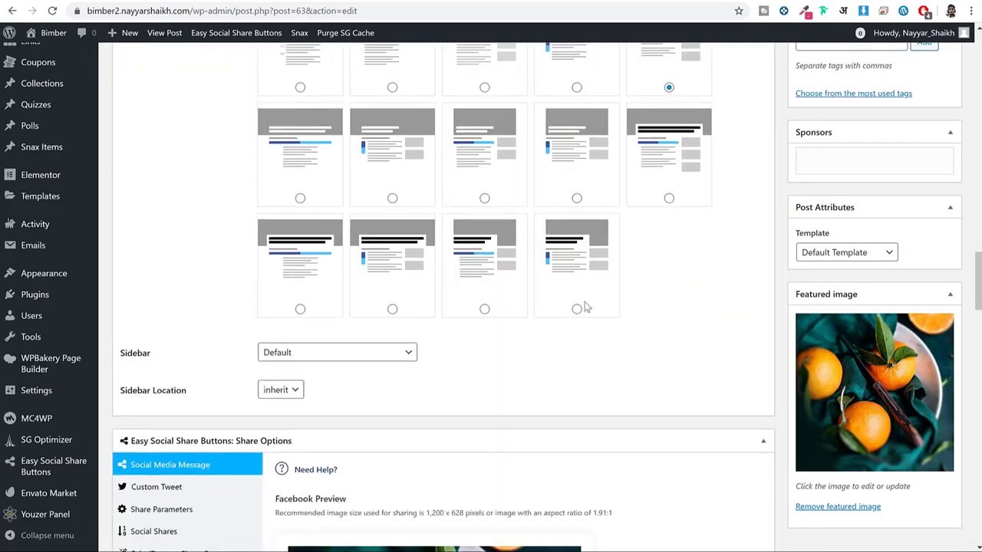
{"action": "left_click", "coordinate": [581, 309]}
{"action": "scroll", "coordinate": [634, 302], "scroll_direction": "up", "scroll_amount": 3}
{"action": "scroll", "coordinate": [683, 312], "scroll_direction": "up", "scroll_amount": 4}
{"action": "left_click", "coordinate": [935, 114]}
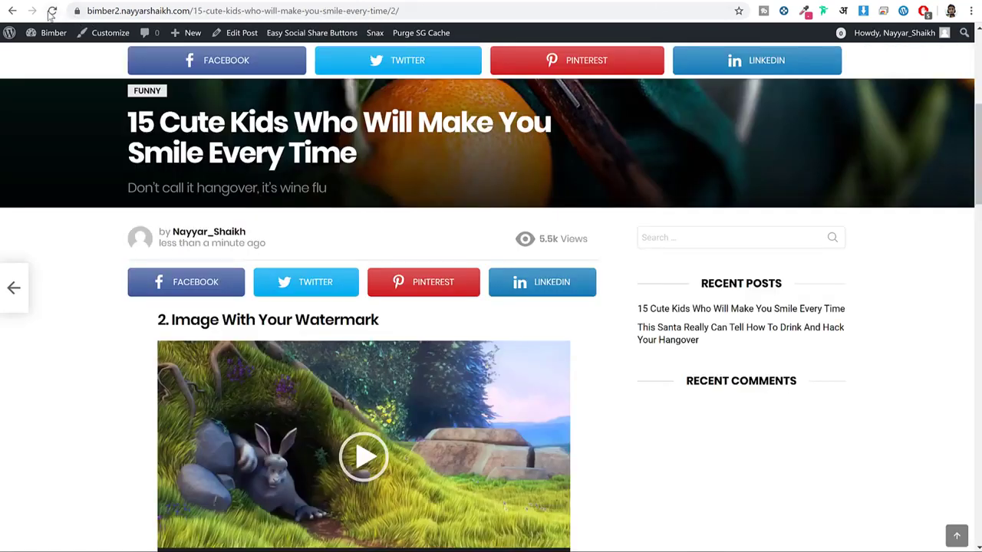
Step: Reload the live post and review the new layout, 500 vote points, author box and 'You May Also Like'
{"action": "left_click", "coordinate": [51, 11]}
{"action": "scroll", "coordinate": [854, 221], "scroll_direction": "down", "scroll_amount": 3}
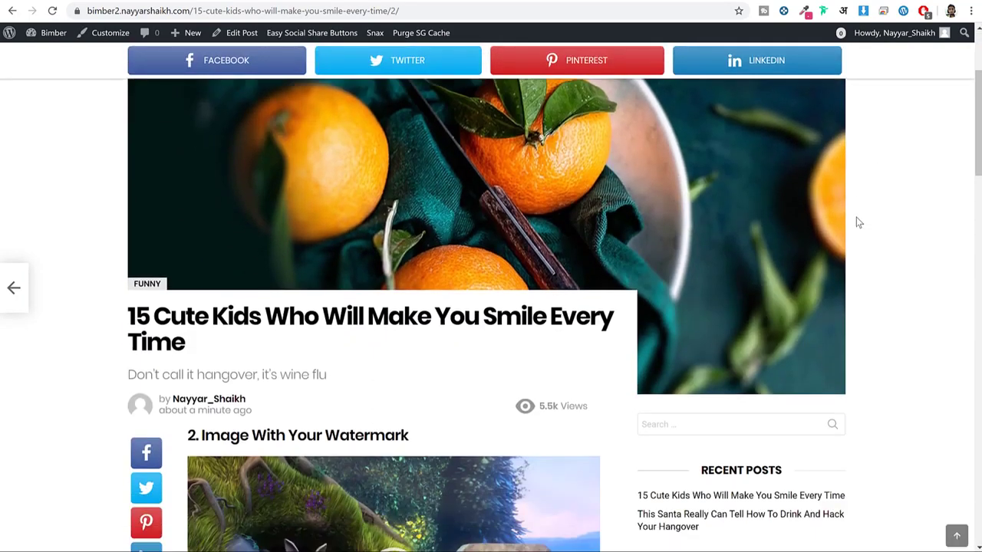
{"action": "scroll", "coordinate": [870, 237], "scroll_direction": "down", "scroll_amount": 8}
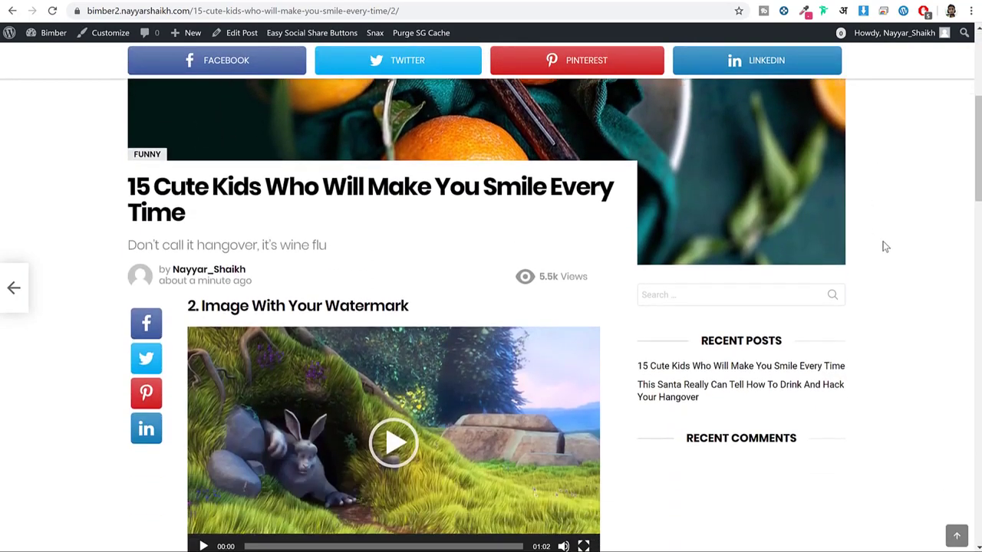
{"action": "scroll", "coordinate": [870, 268], "scroll_direction": "up", "scroll_amount": 12}
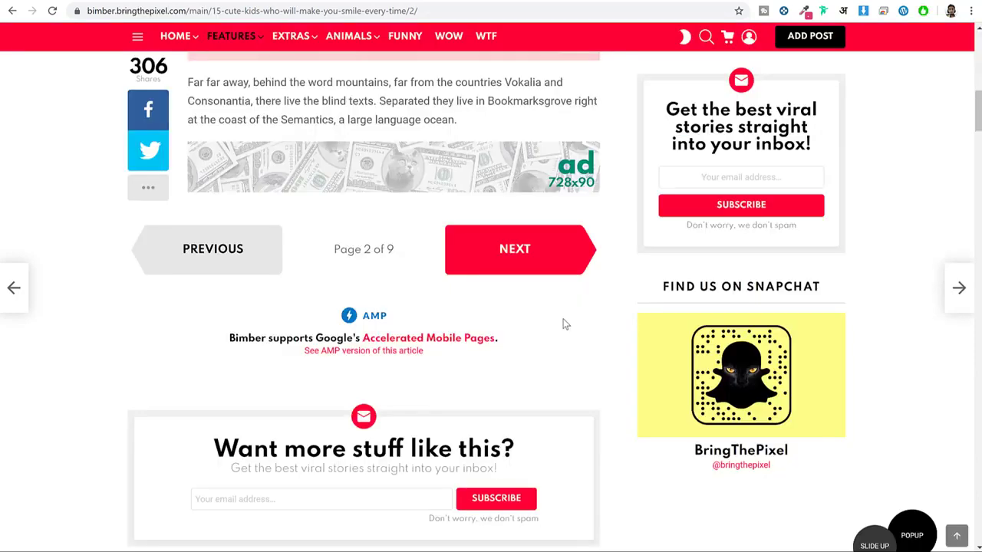
{"action": "scroll", "coordinate": [545, 361], "scroll_direction": "up", "scroll_amount": 1}
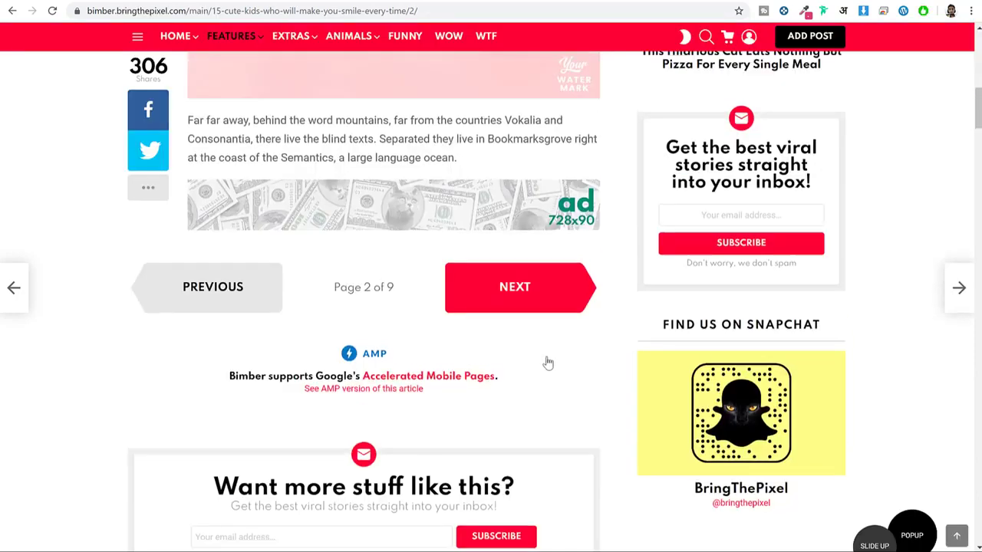
{"action": "scroll", "coordinate": [539, 371], "scroll_direction": "down", "scroll_amount": 8}
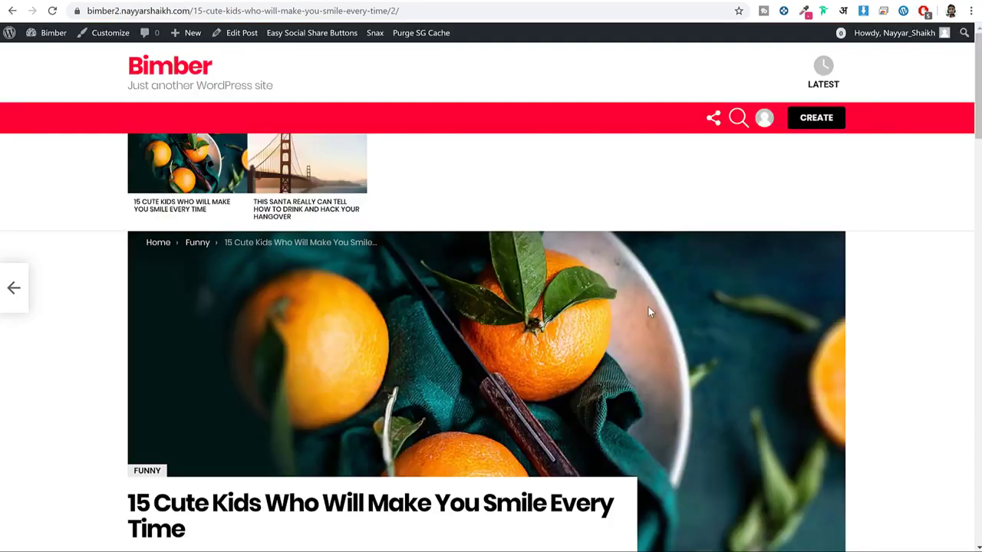
{"action": "scroll", "coordinate": [648, 307], "scroll_direction": "down", "scroll_amount": 15}
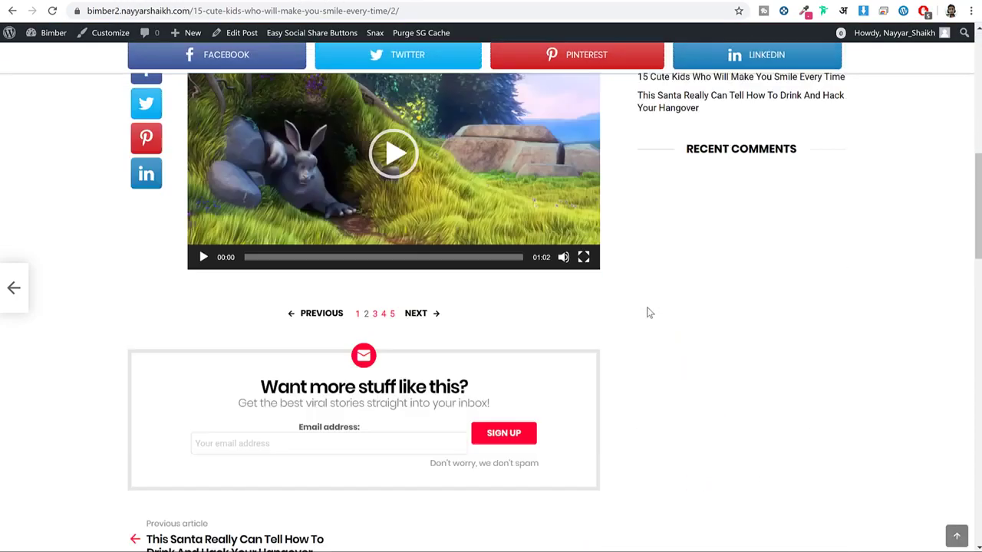
{"action": "scroll", "coordinate": [647, 313], "scroll_direction": "down", "scroll_amount": 2}
{"action": "scroll", "coordinate": [644, 335], "scroll_direction": "up", "scroll_amount": 5}
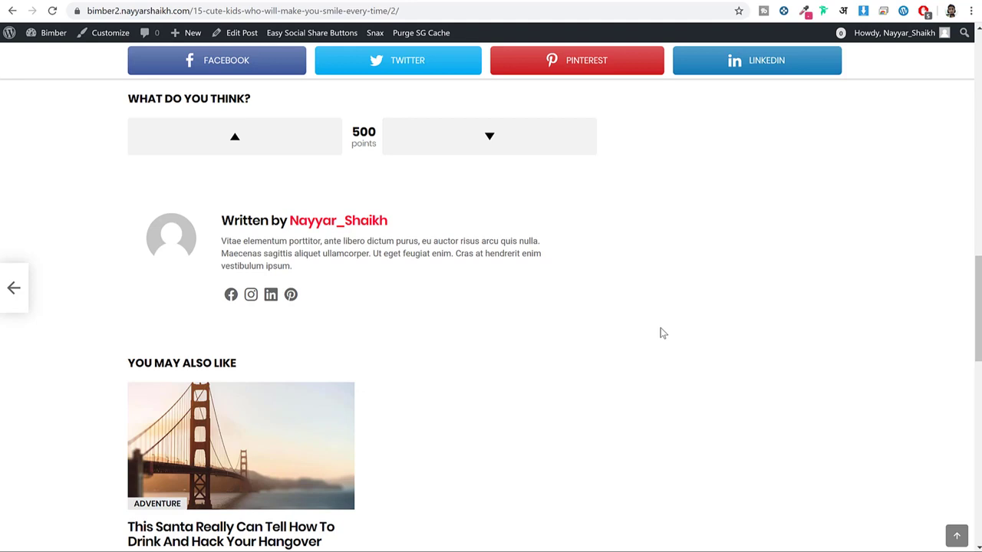
Step: Return to the post's editing screen and go to Posts > Reactions
{"action": "left_click", "coordinate": [283, 1]}
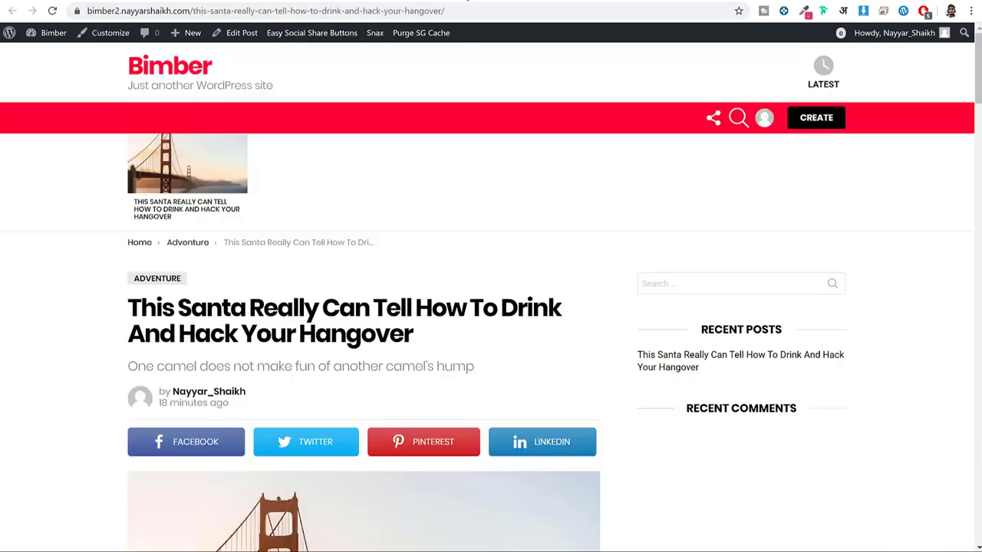
{"action": "scroll", "coordinate": [491, 307], "scroll_direction": "down", "scroll_amount": 3}
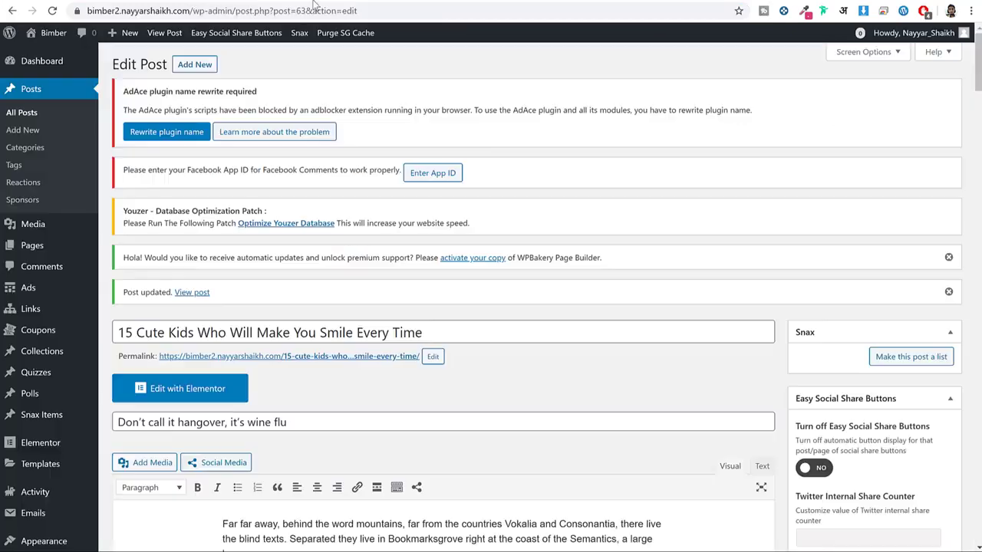
{"action": "left_click", "coordinate": [37, 185]}
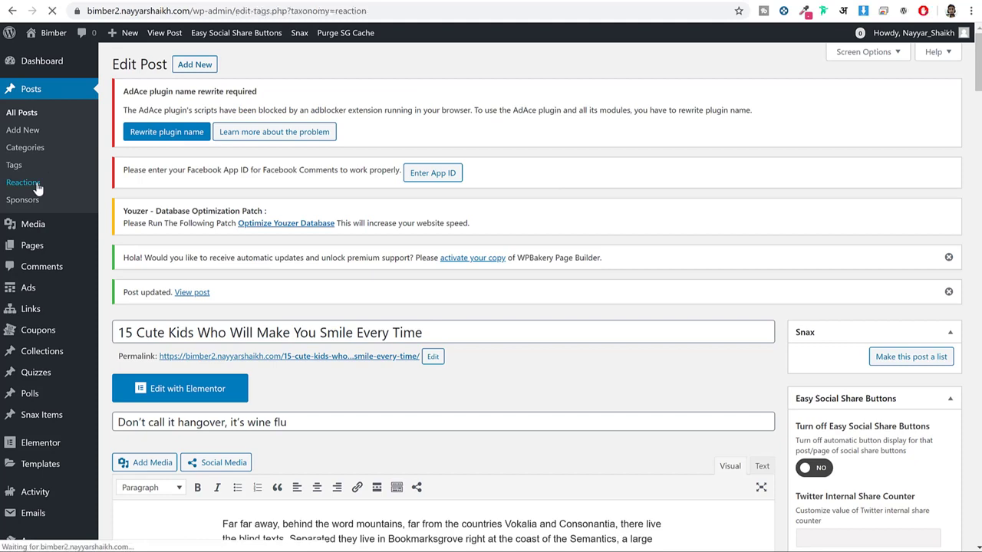
Step: Create the Angry reaction using the Angry icon from the second icon set
{"action": "scroll", "coordinate": [577, 301], "scroll_direction": "down", "scroll_amount": 3}
{"action": "scroll", "coordinate": [577, 302], "scroll_direction": "down", "scroll_amount": 4}
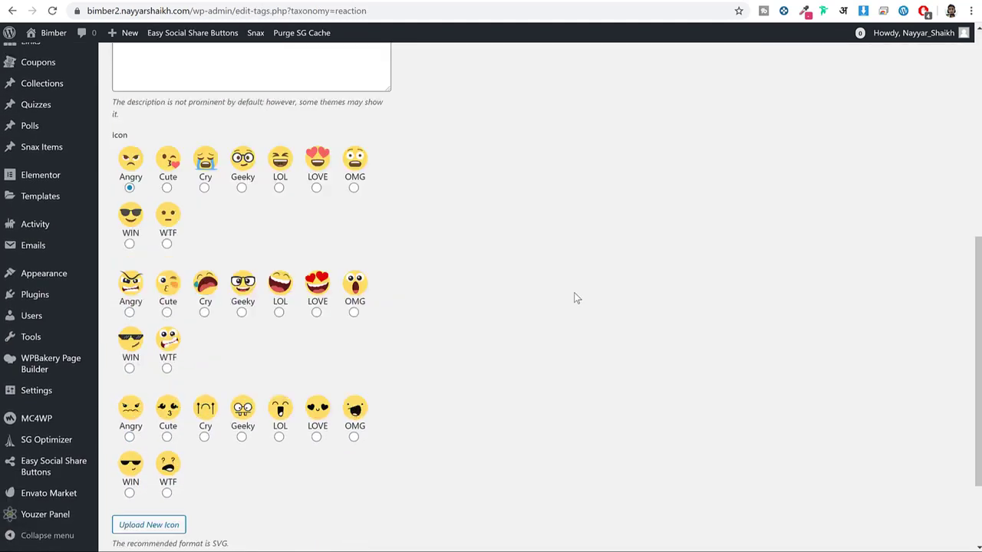
{"action": "scroll", "coordinate": [358, 269], "scroll_direction": "up", "scroll_amount": 5}
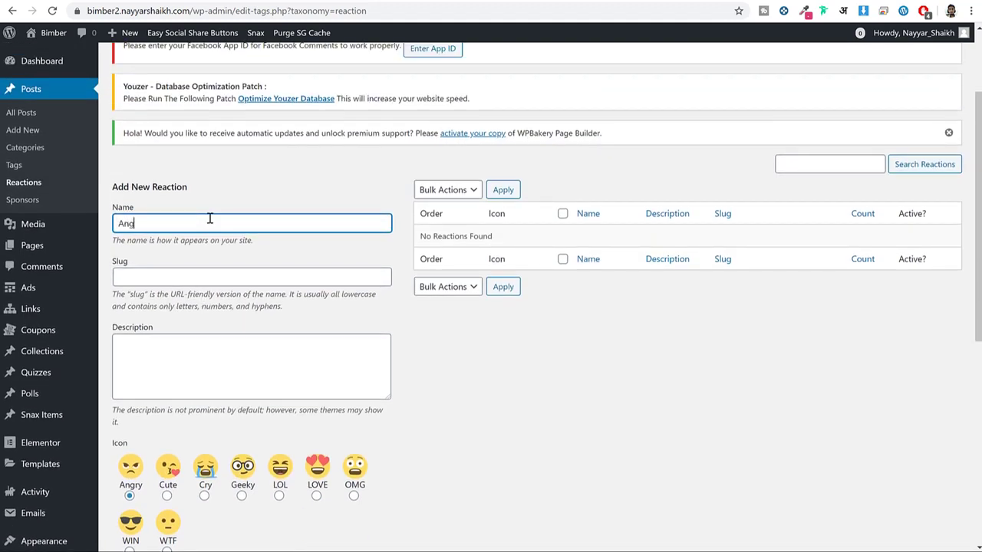
{"action": "scroll", "coordinate": [435, 363], "scroll_direction": "down", "scroll_amount": 3}
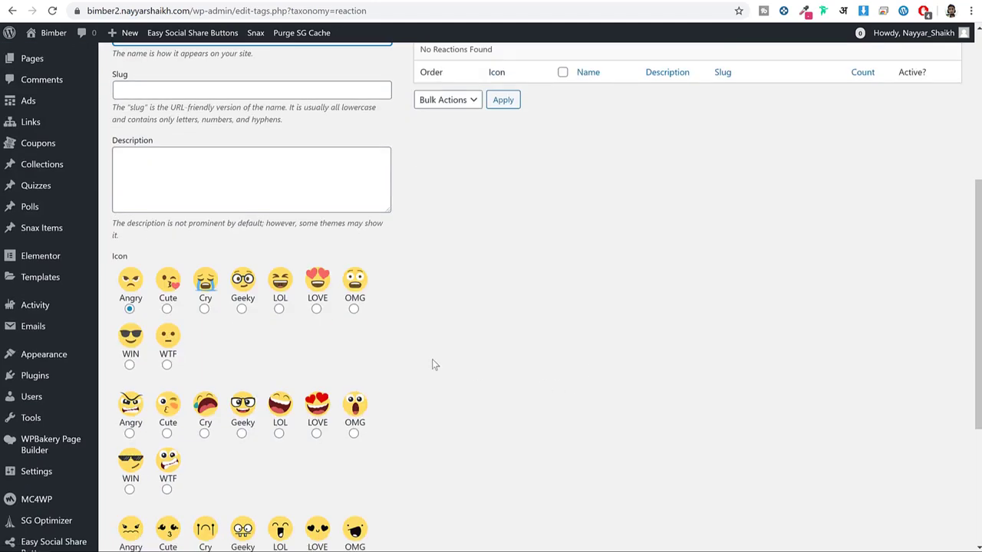
{"action": "scroll", "coordinate": [191, 321], "scroll_direction": "down", "scroll_amount": 2}
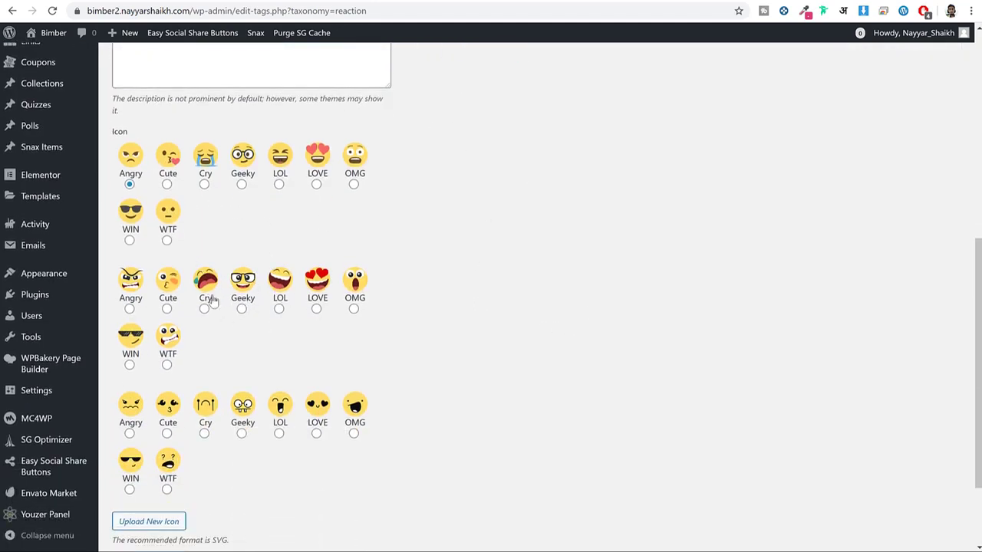
{"action": "left_click", "coordinate": [130, 309]}
{"action": "scroll", "coordinate": [152, 366], "scroll_direction": "down", "scroll_amount": 2}
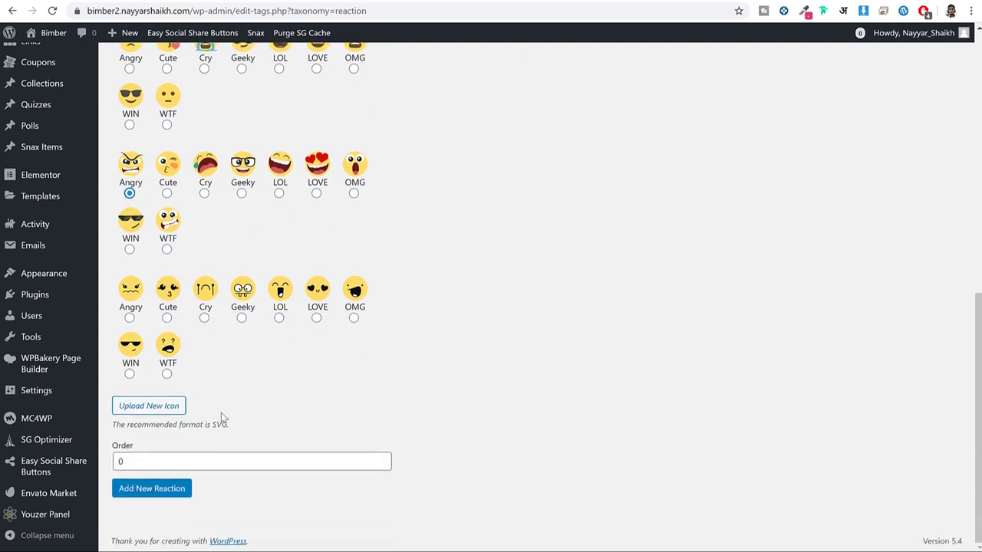
{"action": "left_click", "coordinate": [151, 488]}
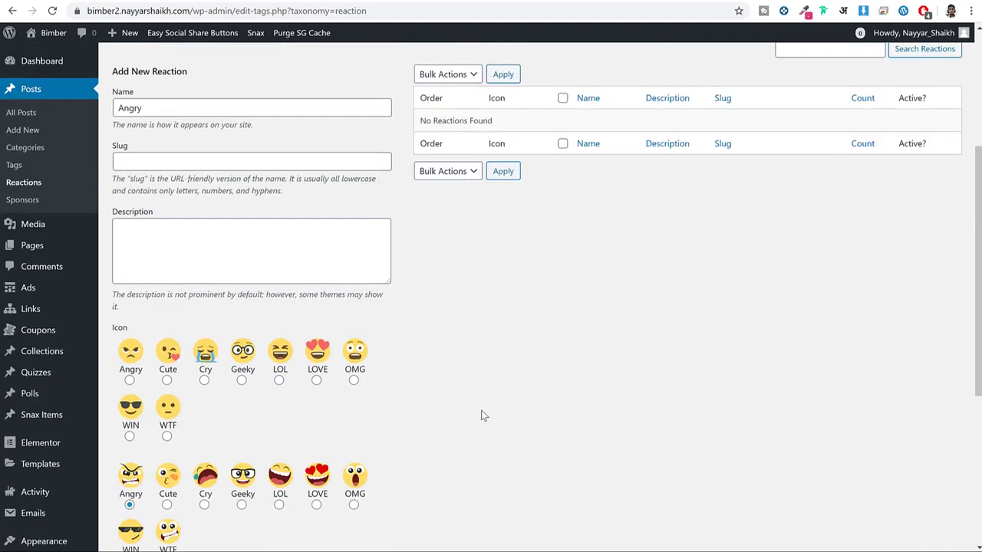
Step: Add the Cute and Cry reactions, each with the same second-set Angry icon
{"action": "scroll", "coordinate": [623, 371], "scroll_direction": "down", "scroll_amount": 5}
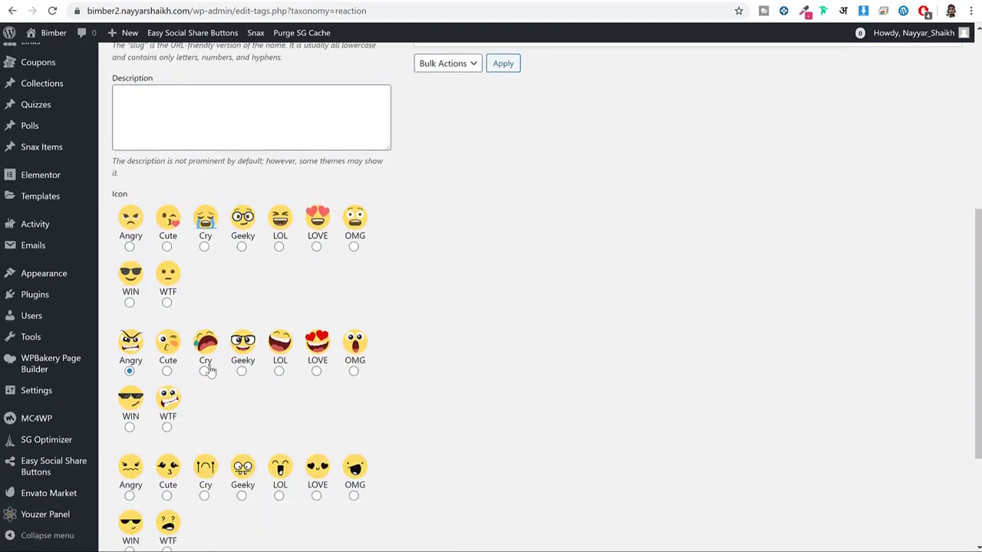
{"action": "scroll", "coordinate": [207, 365], "scroll_direction": "up", "scroll_amount": 4}
{"action": "left_click", "coordinate": [208, 221]}
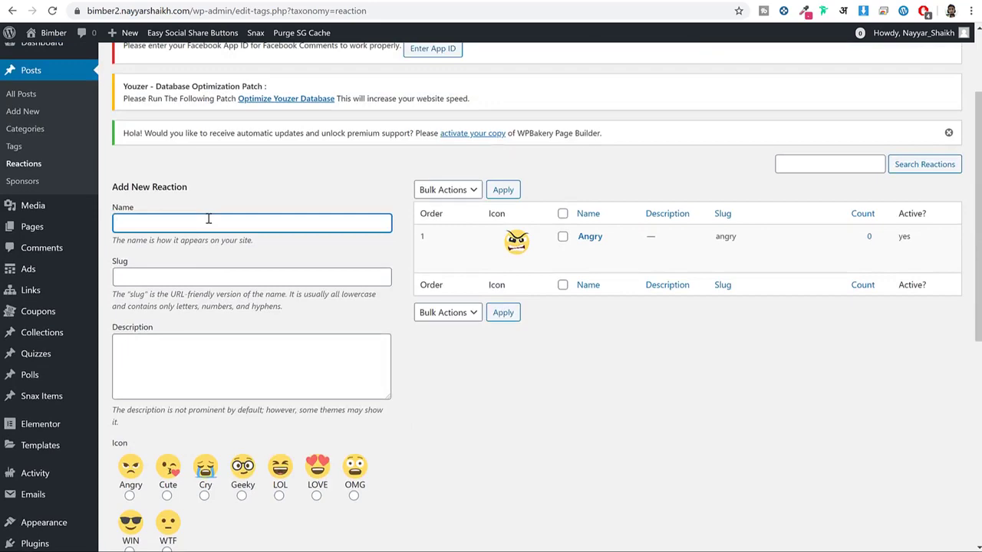
{"action": "scroll", "coordinate": [235, 318], "scroll_direction": "down", "scroll_amount": 6}
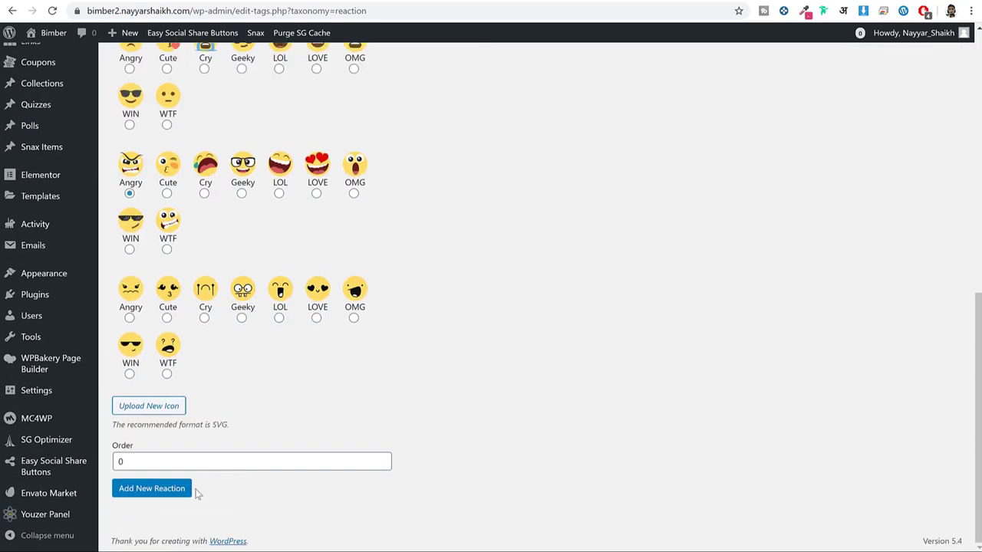
{"action": "left_click", "coordinate": [173, 488]}
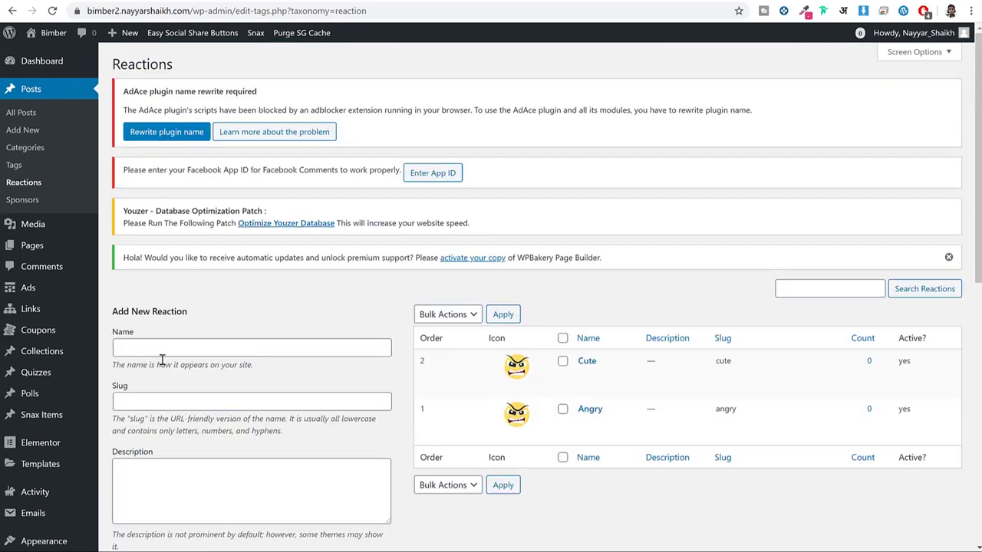
{"action": "left_click", "coordinate": [175, 345]}
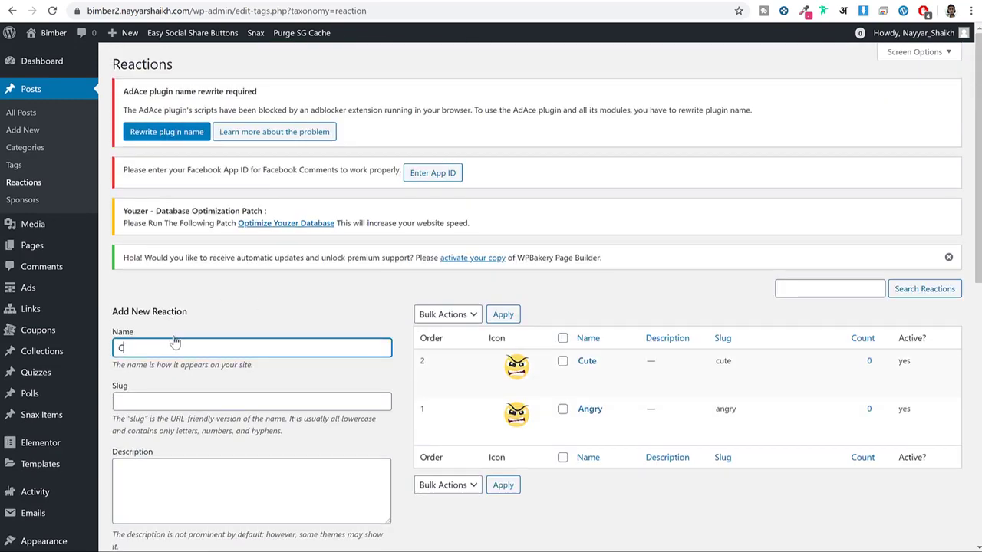
{"action": "type", "text": "Cry"}
{"action": "scroll", "coordinate": [175, 344], "scroll_direction": "down", "scroll_amount": 6}
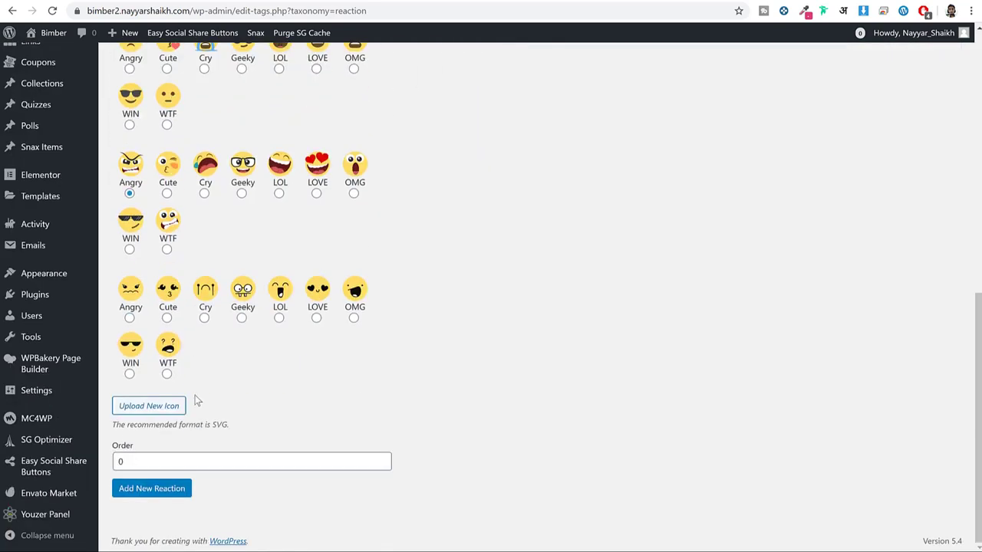
{"action": "left_click", "coordinate": [175, 488]}
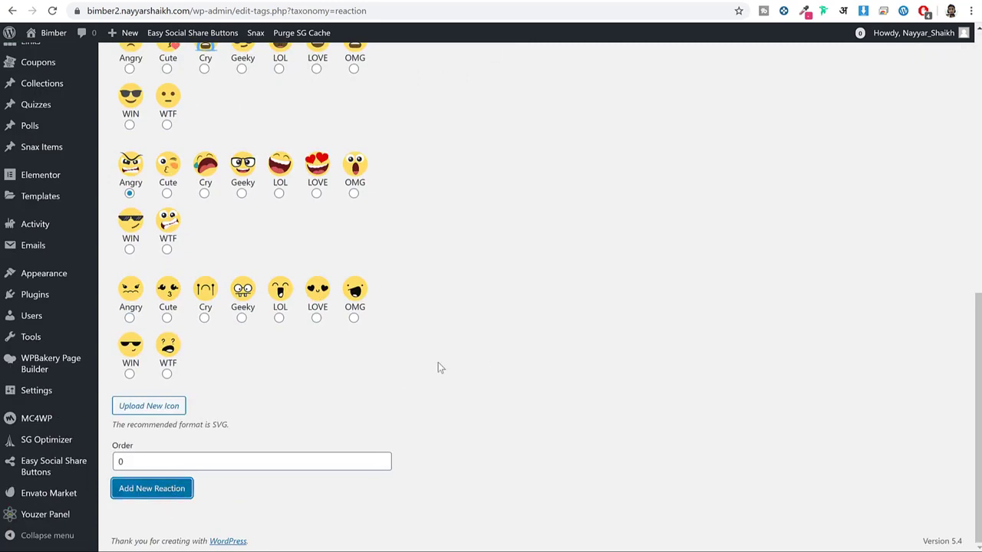
Step: Submit one more new reaction with the same icon
{"action": "scroll", "coordinate": [564, 354], "scroll_direction": "up", "scroll_amount": 15}
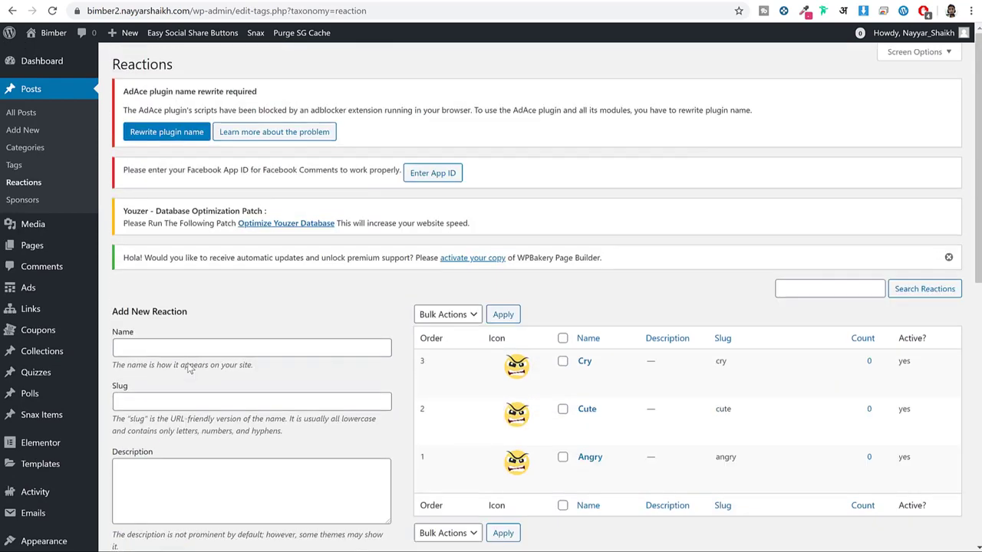
{"action": "left_click", "coordinate": [189, 346]}
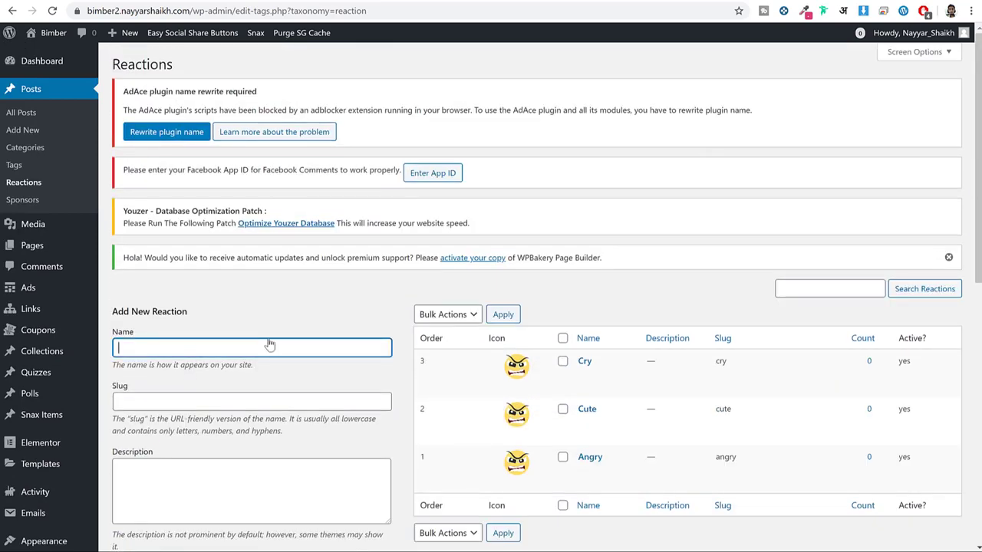
{"action": "scroll", "coordinate": [270, 345], "scroll_direction": "down", "scroll_amount": 15}
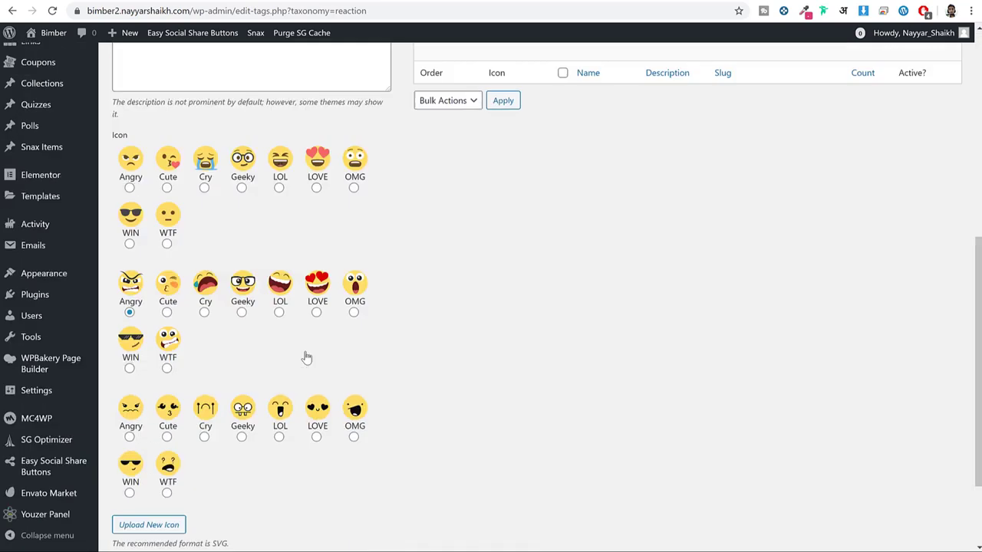
{"action": "left_click", "coordinate": [138, 490]}
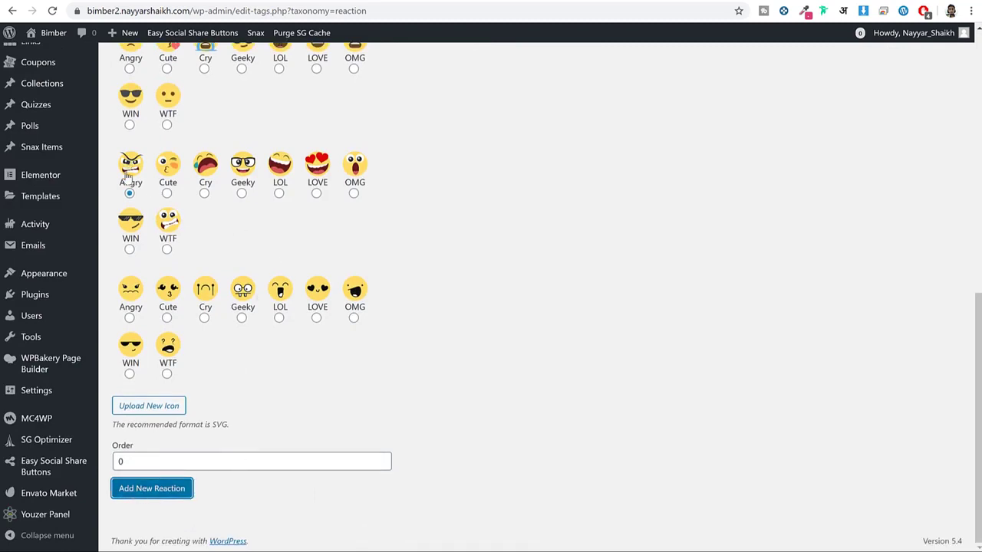
Step: Change the LOL reaction's icon to the laughing emoji and update it
{"action": "scroll", "coordinate": [345, 276], "scroll_direction": "up", "scroll_amount": 3}
{"action": "scroll", "coordinate": [424, 292], "scroll_direction": "up", "scroll_amount": 2}
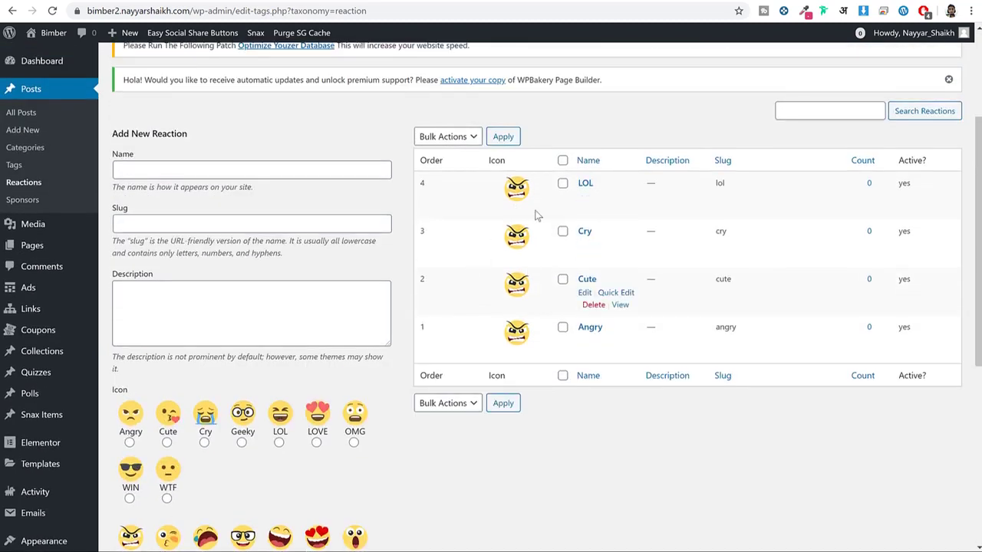
{"action": "mouse_move", "coordinate": [525, 214]}
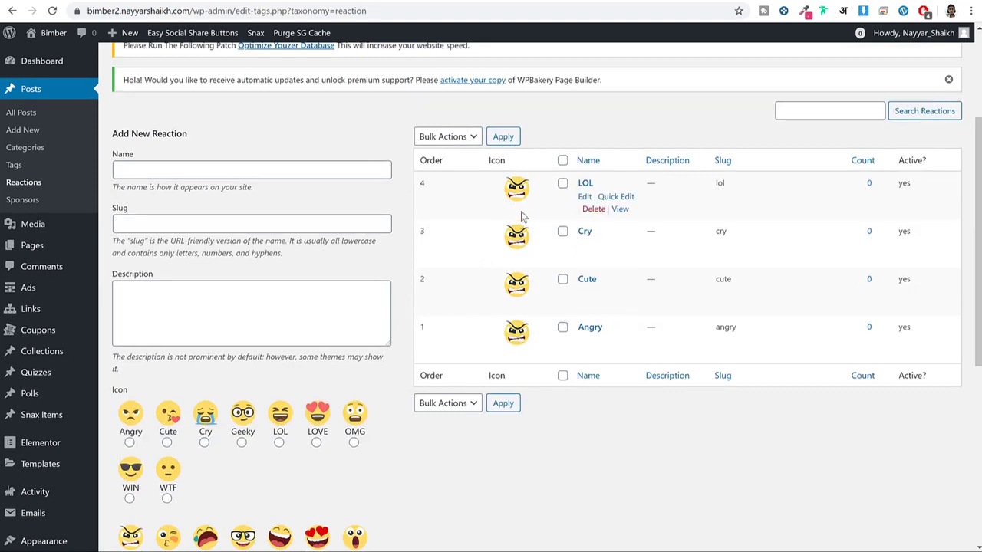
{"action": "left_click", "coordinate": [584, 197]}
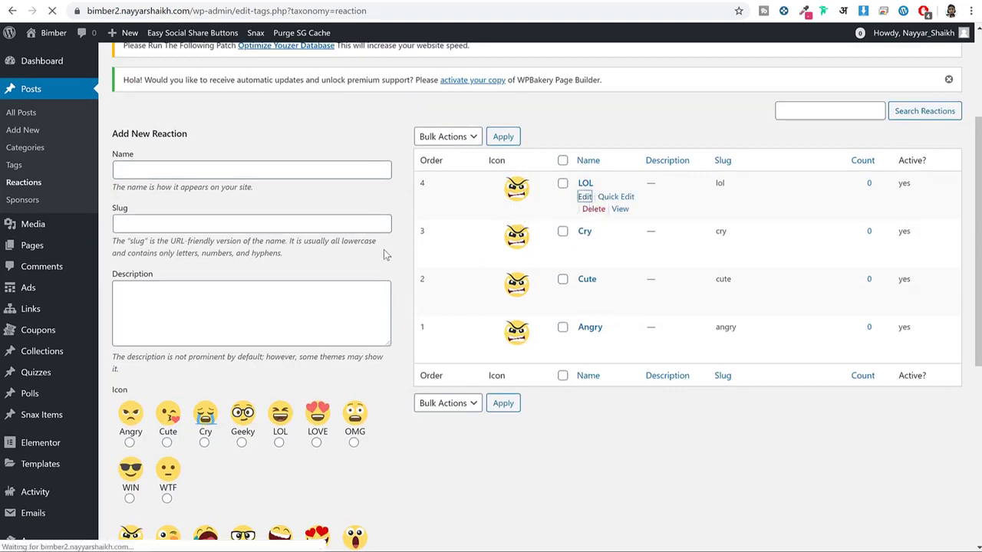
{"action": "scroll", "coordinate": [396, 259], "scroll_direction": "down", "scroll_amount": 5}
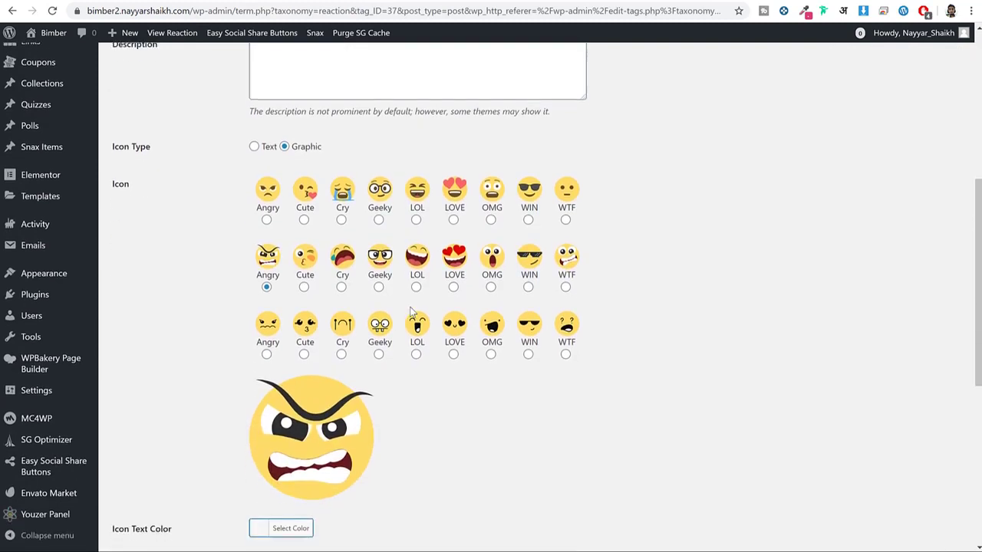
{"action": "left_click", "coordinate": [417, 289]}
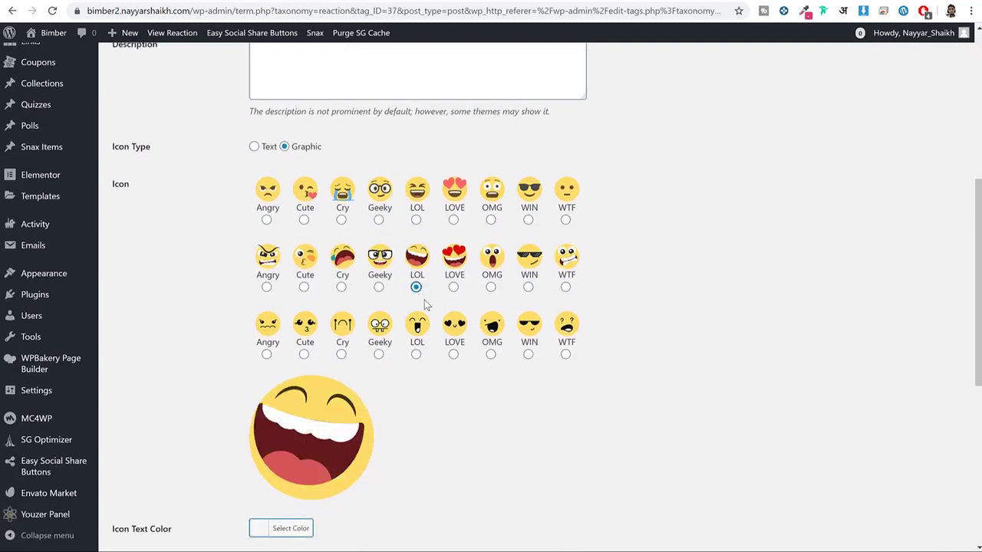
{"action": "scroll", "coordinate": [426, 305], "scroll_direction": "down", "scroll_amount": 5}
{"action": "left_click", "coordinate": [132, 504]}
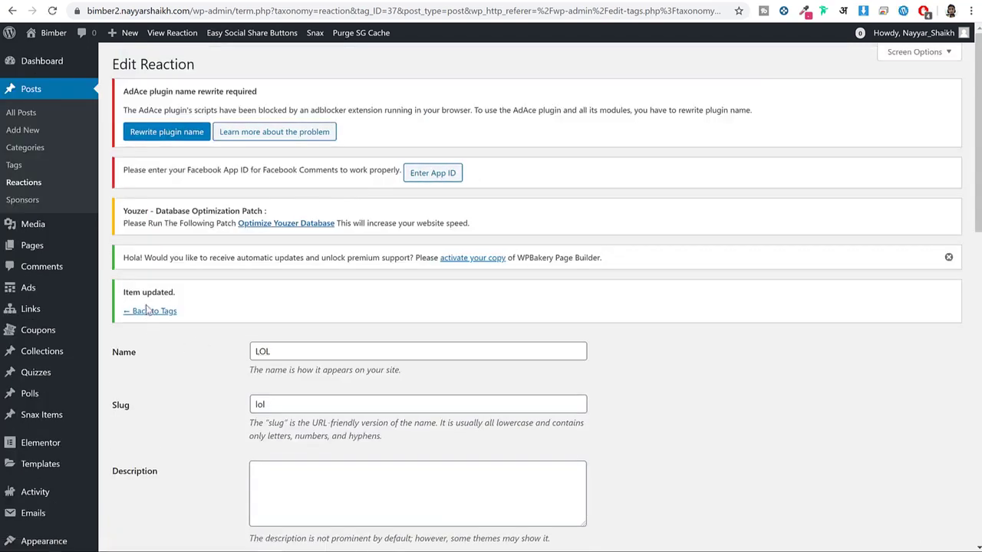
Step: Change the Cute reaction's icon to the winking emoji and update it
{"action": "left_click", "coordinate": [143, 314]}
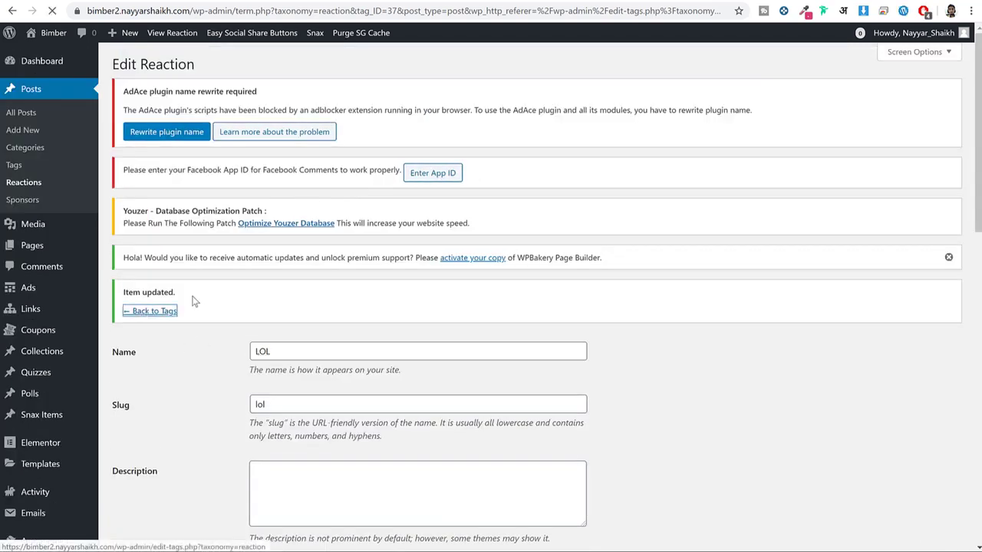
{"action": "scroll", "coordinate": [551, 275], "scroll_direction": "down", "scroll_amount": 1}
{"action": "scroll", "coordinate": [551, 274], "scroll_direction": "down", "scroll_amount": 1}
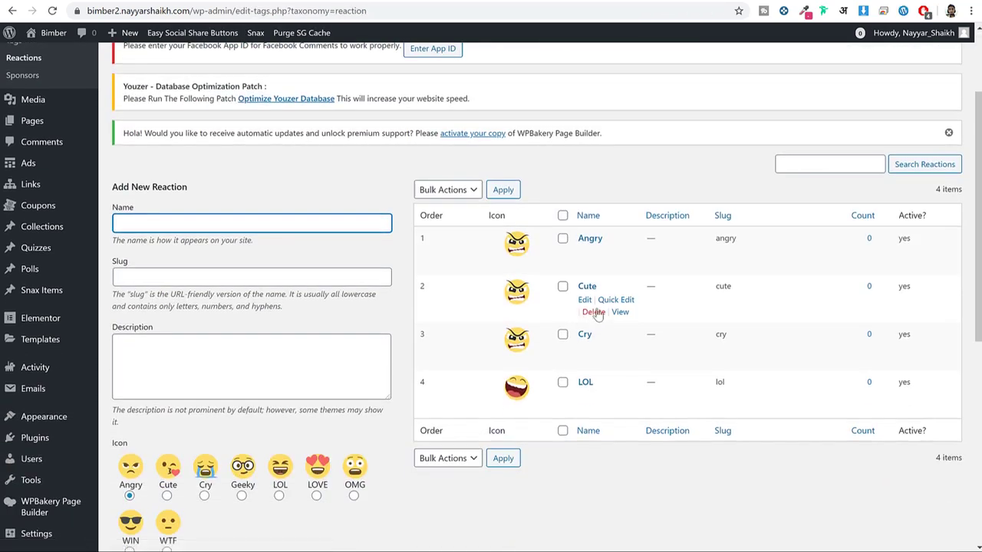
{"action": "left_click", "coordinate": [585, 299]}
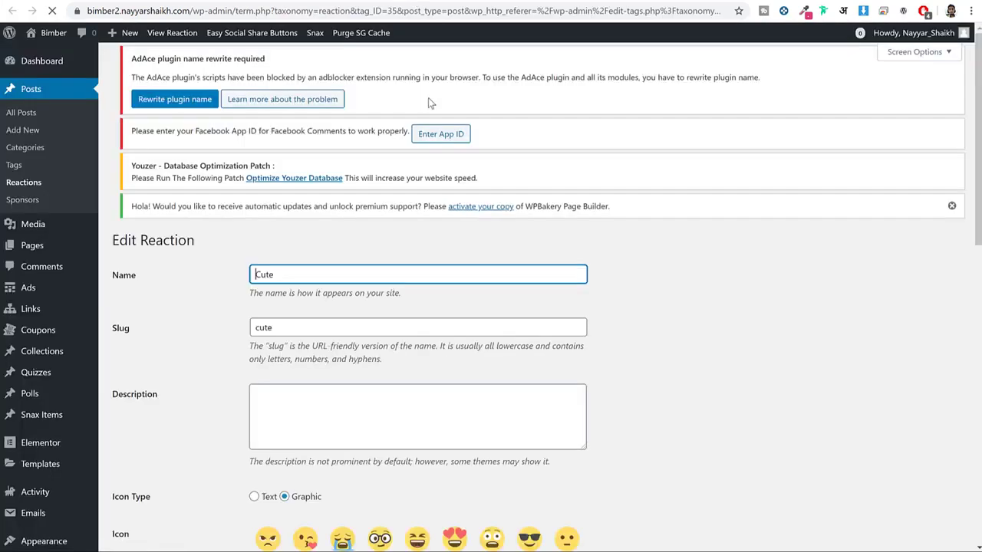
{"action": "scroll", "coordinate": [594, 235], "scroll_direction": "down", "scroll_amount": 5}
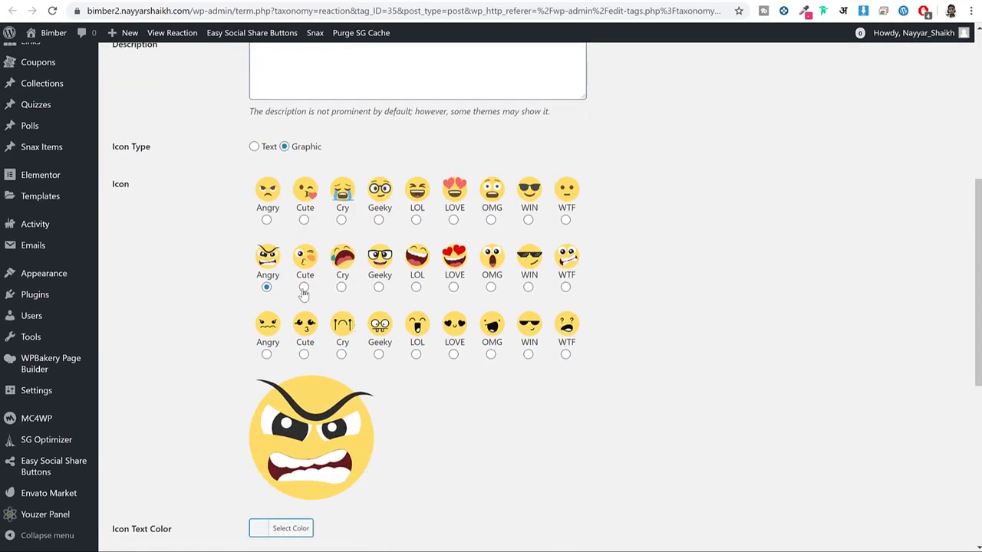
{"action": "left_click", "coordinate": [304, 287]}
{"action": "scroll", "coordinate": [203, 485], "scroll_direction": "down", "scroll_amount": 4}
{"action": "scroll", "coordinate": [203, 484], "scroll_direction": "down", "scroll_amount": 2}
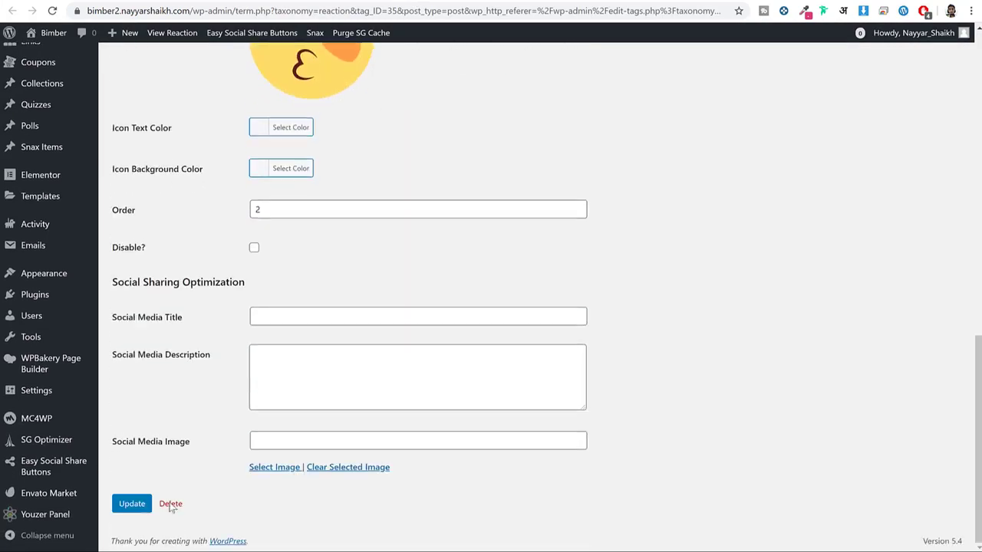
{"action": "left_click", "coordinate": [132, 504]}
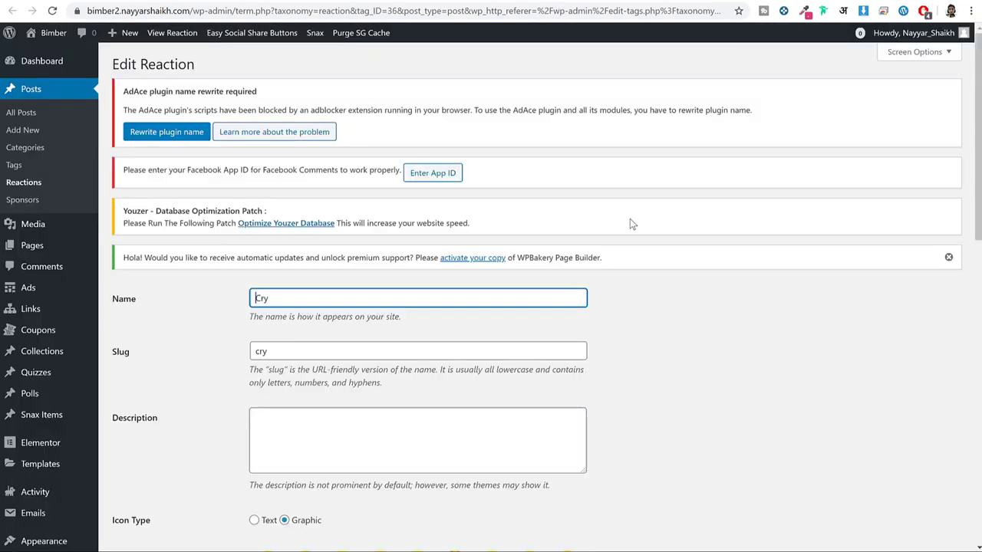
Step: Give the Cry reaction the Cry emoji icon and update it
{"action": "scroll", "coordinate": [629, 218], "scroll_direction": "down", "scroll_amount": 6}
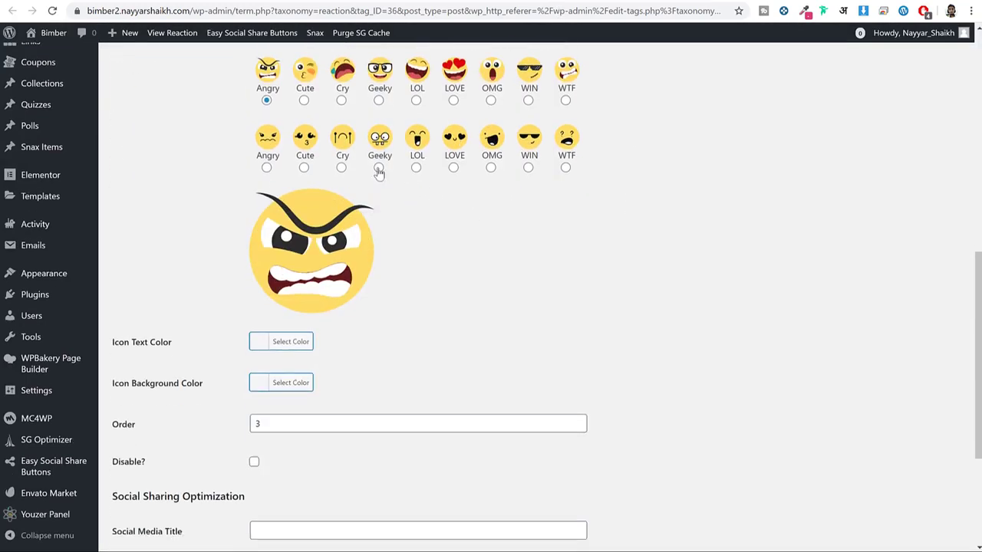
{"action": "left_click", "coordinate": [341, 100]}
{"action": "scroll", "coordinate": [357, 237], "scroll_direction": "down", "scroll_amount": 3}
{"action": "left_click", "coordinate": [134, 504]}
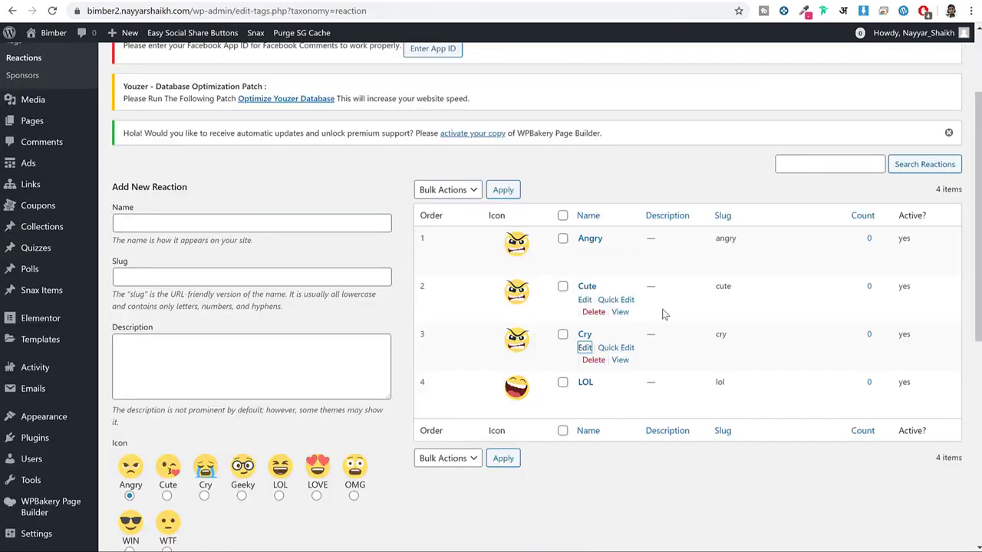
Step: Reload the Reactions page and add an OMG reaction with the OMG emoji
{"action": "left_click", "coordinate": [51, 10]}
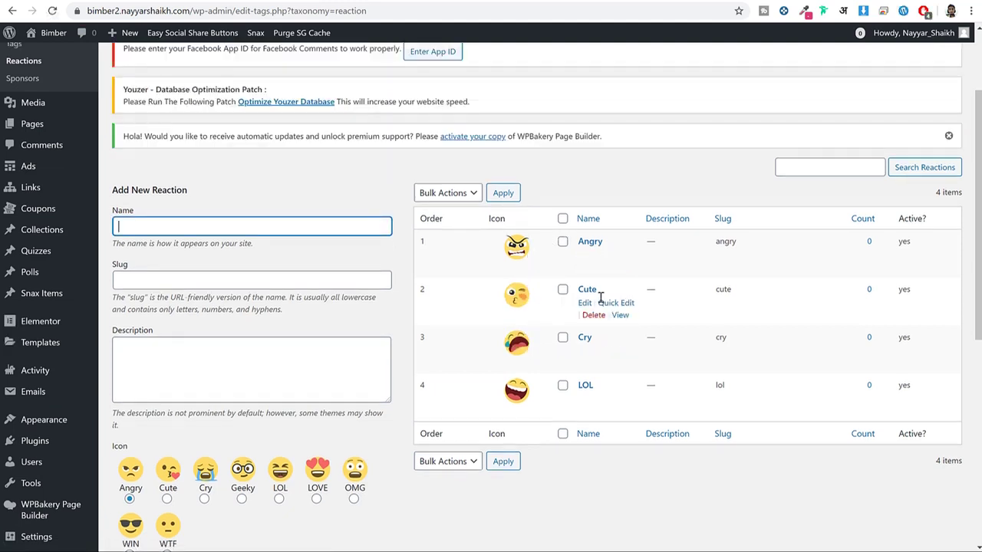
{"action": "scroll", "coordinate": [626, 303], "scroll_direction": "down", "scroll_amount": 3}
{"action": "scroll", "coordinate": [626, 303], "scroll_direction": "down", "scroll_amount": 2}
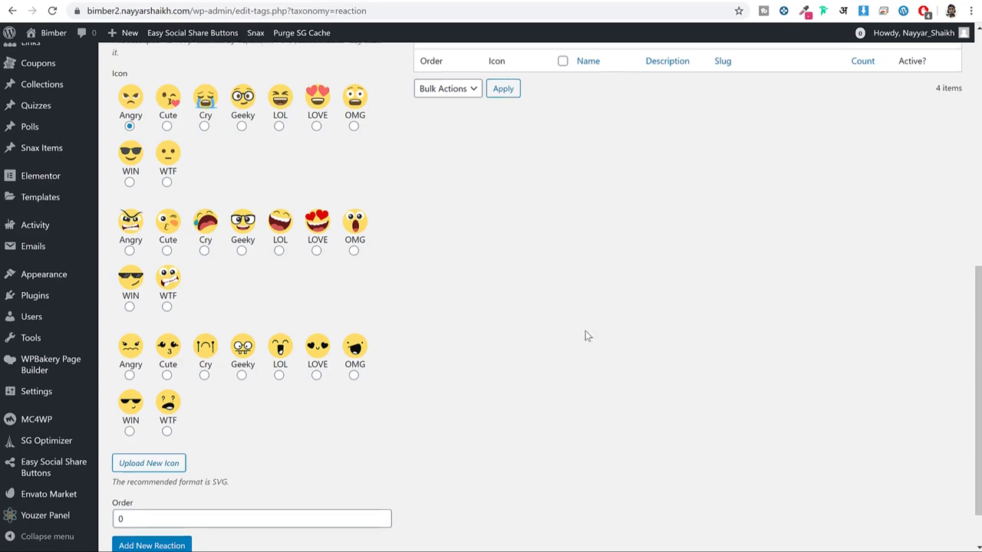
{"action": "scroll", "coordinate": [594, 326], "scroll_direction": "up", "scroll_amount": 7}
{"action": "scroll", "coordinate": [278, 343], "scroll_direction": "down", "scroll_amount": 3}
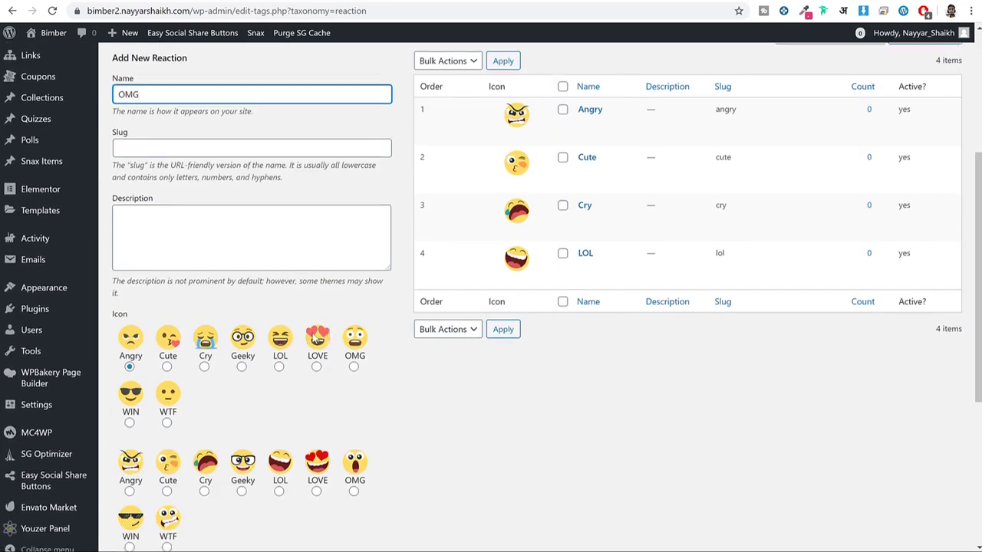
{"action": "scroll", "coordinate": [303, 343], "scroll_direction": "down", "scroll_amount": 2}
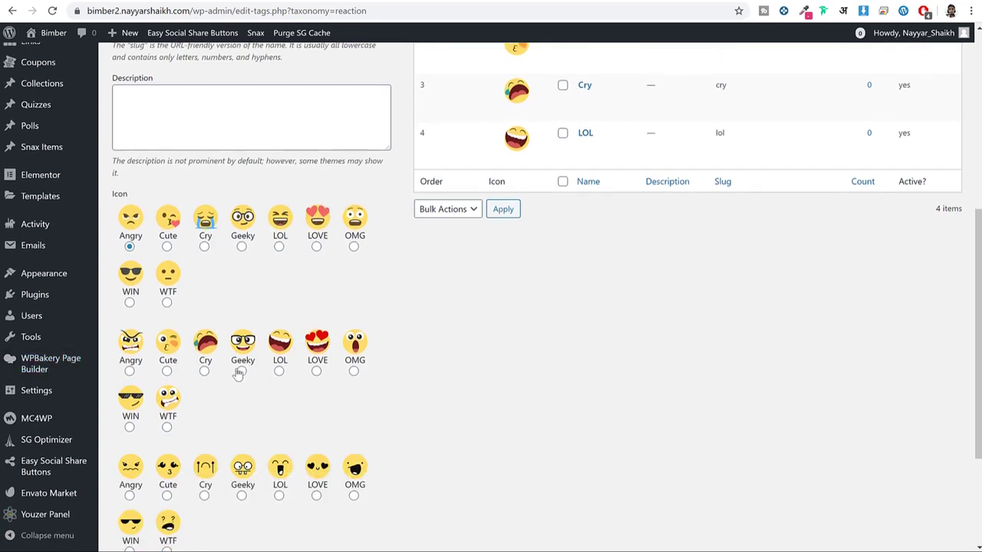
{"action": "left_click", "coordinate": [353, 372]}
{"action": "scroll", "coordinate": [442, 375], "scroll_direction": "down", "scroll_amount": 3}
{"action": "left_click", "coordinate": [149, 490]}
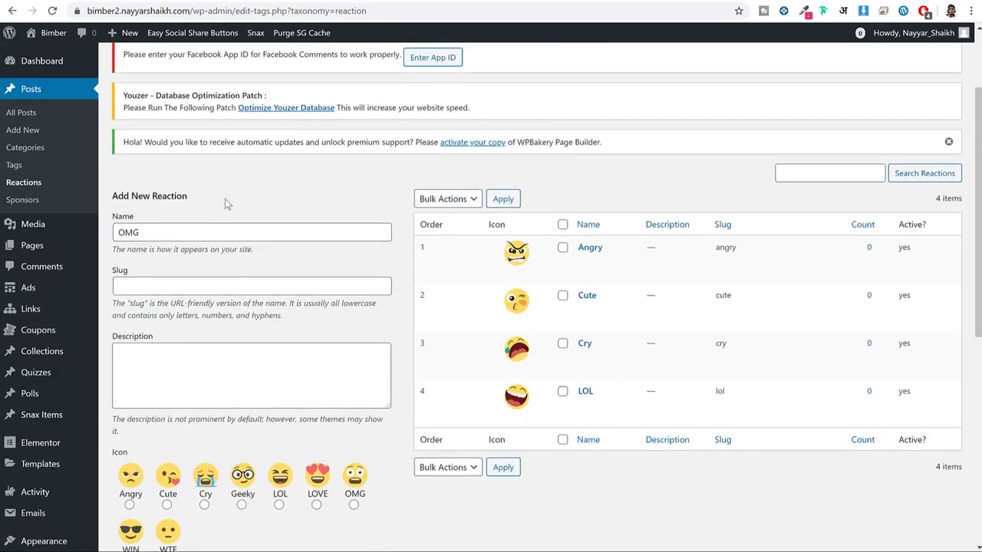
Step: Add a WTF reaction with the WTF emoji
{"action": "left_click", "coordinate": [235, 237]}
{"action": "key", "text": "ctrl+a"}
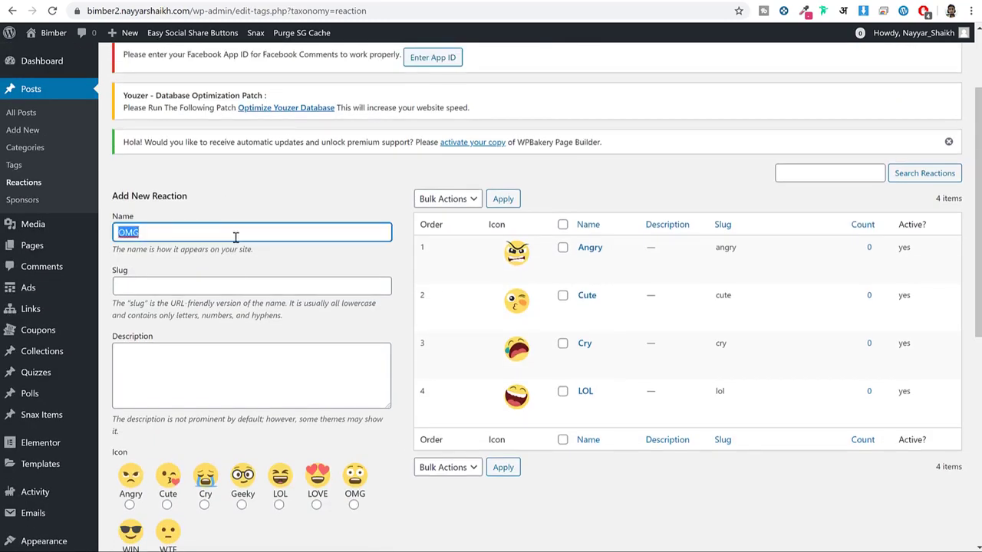
{"action": "key", "text": "BackSpace"}
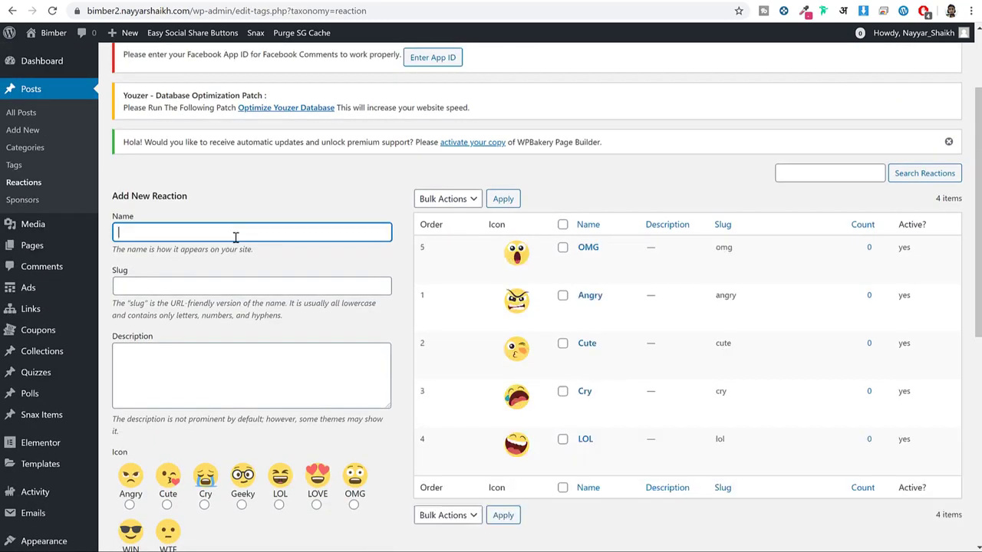
{"action": "scroll", "coordinate": [241, 250], "scroll_direction": "down", "scroll_amount": 6}
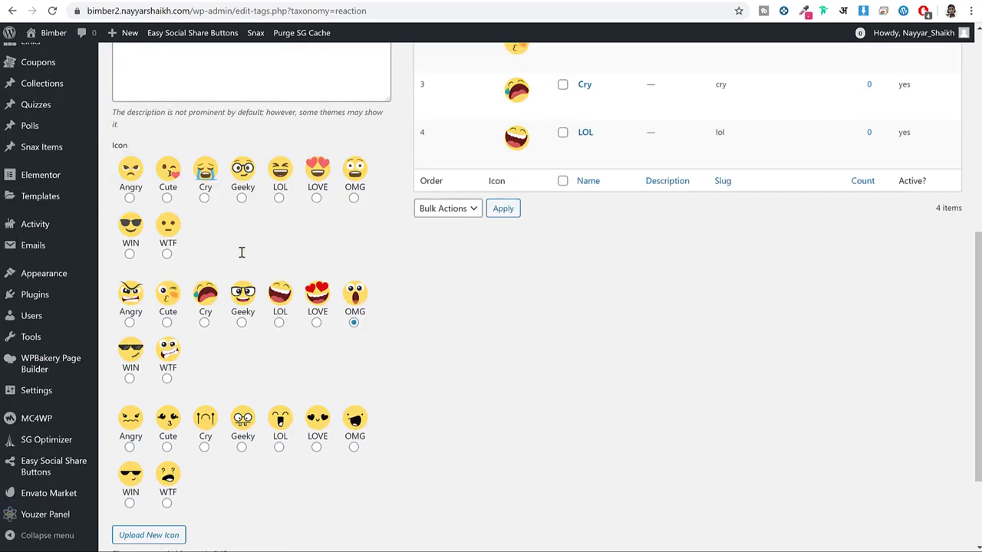
{"action": "left_click", "coordinate": [166, 311]}
{"action": "scroll", "coordinate": [235, 332], "scroll_direction": "down", "scroll_amount": 1}
{"action": "left_click", "coordinate": [152, 489]}
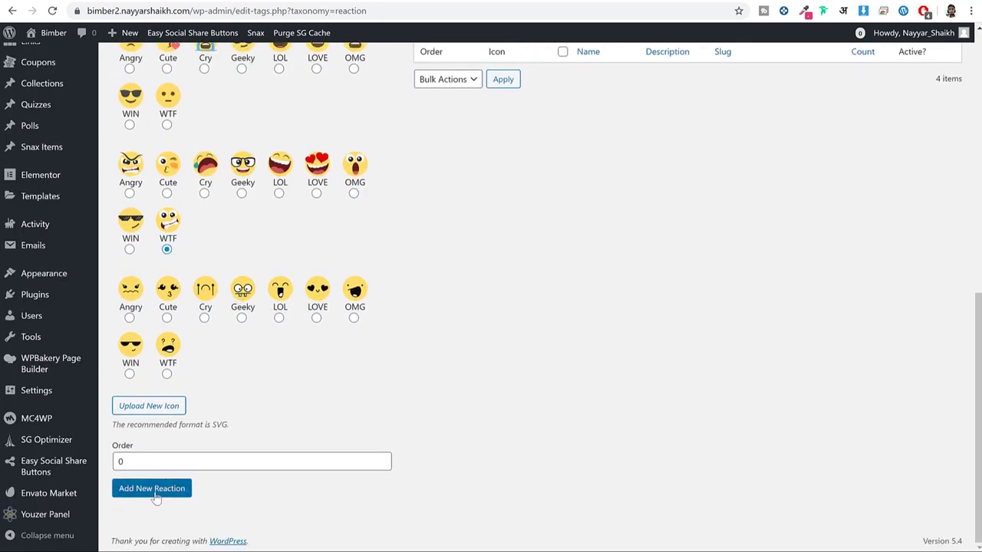
Step: Reload the live post to show all six reactions and vote Cute
{"action": "scroll", "coordinate": [564, 349], "scroll_direction": "up", "scroll_amount": 3}
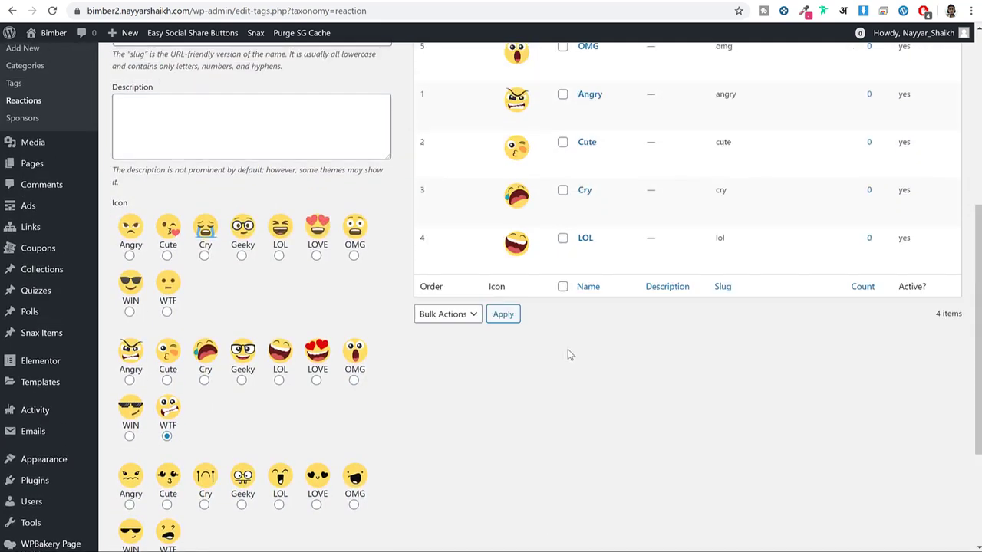
{"action": "scroll", "coordinate": [568, 351], "scroll_direction": "up", "scroll_amount": 2}
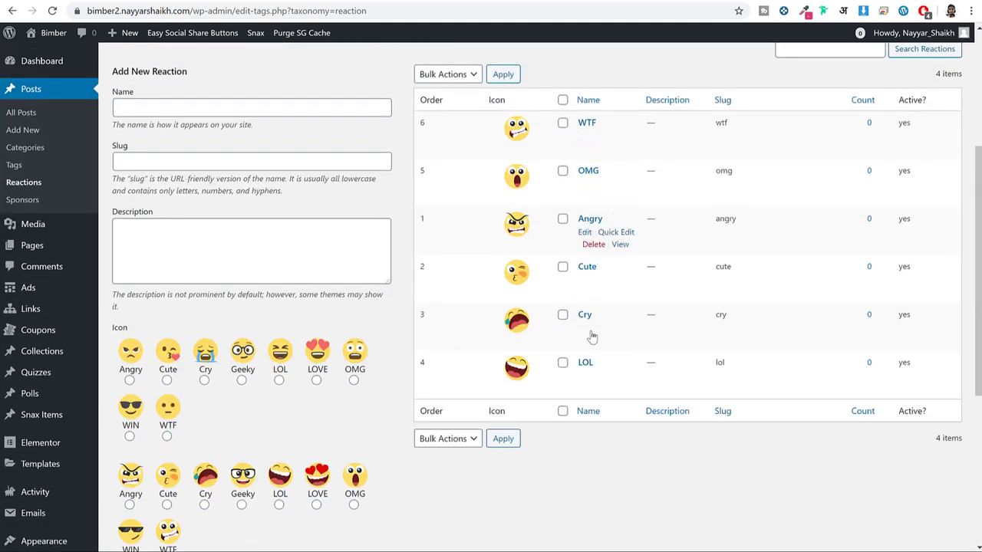
{"action": "left_click", "coordinate": [495, 2]}
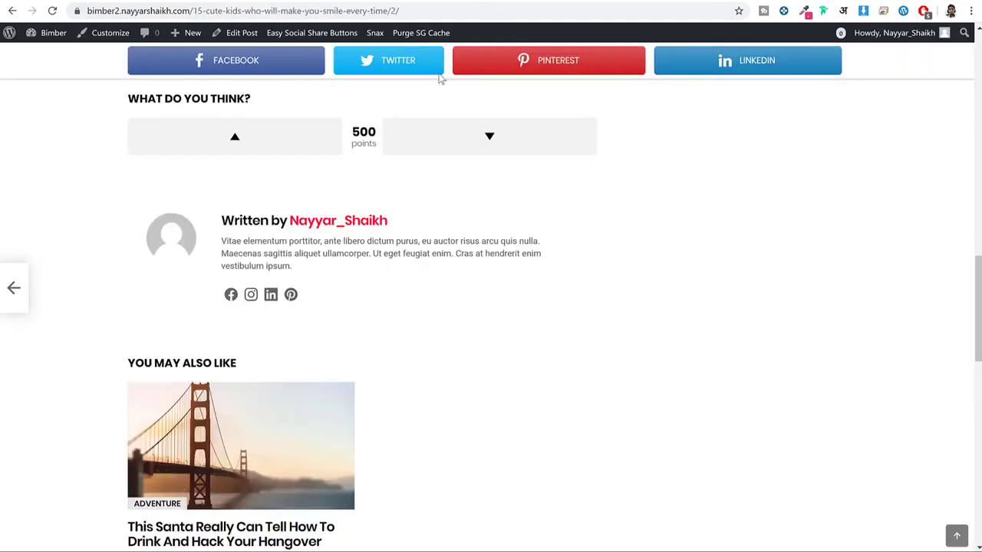
{"action": "left_click", "coordinate": [52, 11]}
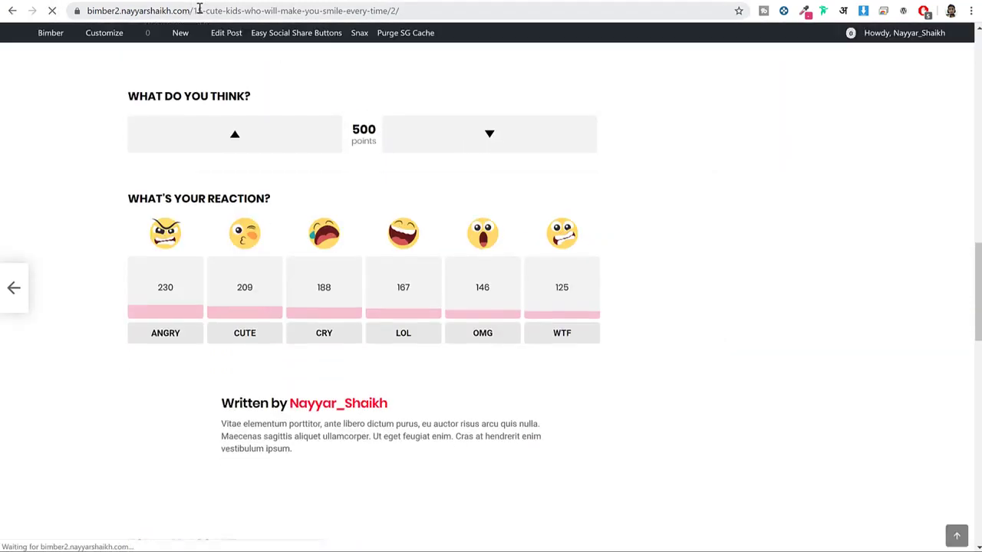
{"action": "left_click", "coordinate": [239, 273]}
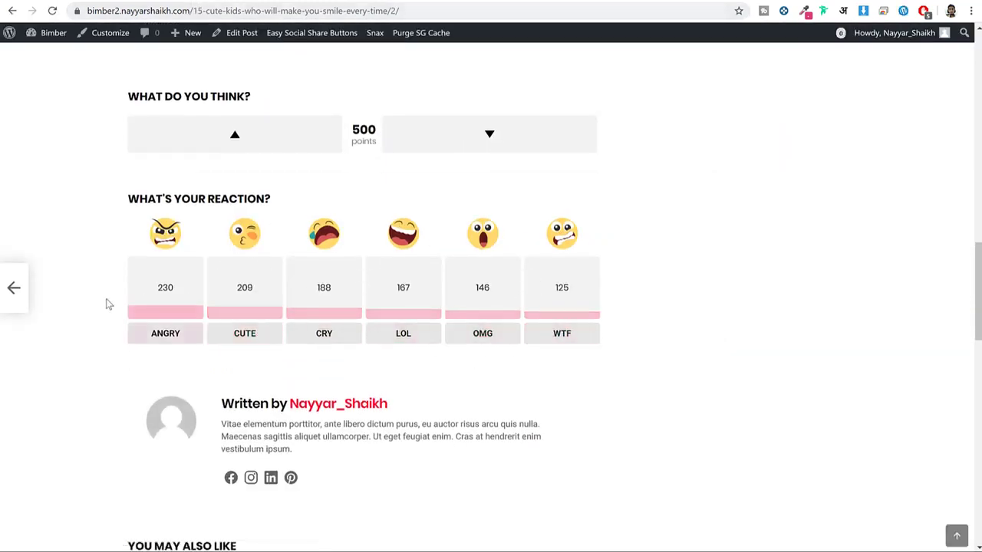
{"action": "scroll", "coordinate": [710, 385], "scroll_direction": "up", "scroll_amount": 15}
{"action": "scroll", "coordinate": [708, 378], "scroll_direction": "down", "scroll_amount": 3}
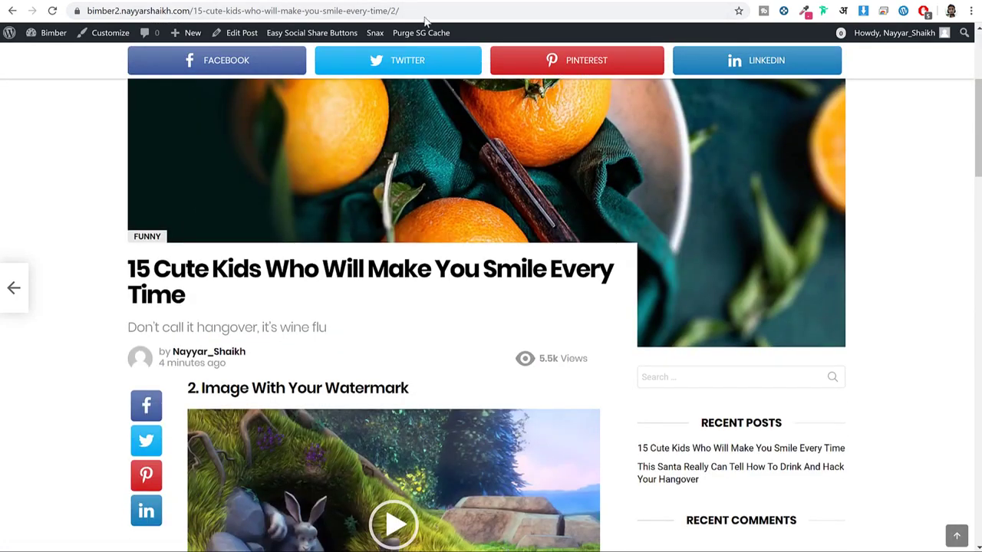
Step: In the post editor, add LOL and Cute to the post's Reactions box
{"action": "left_click", "coordinate": [240, 33]}
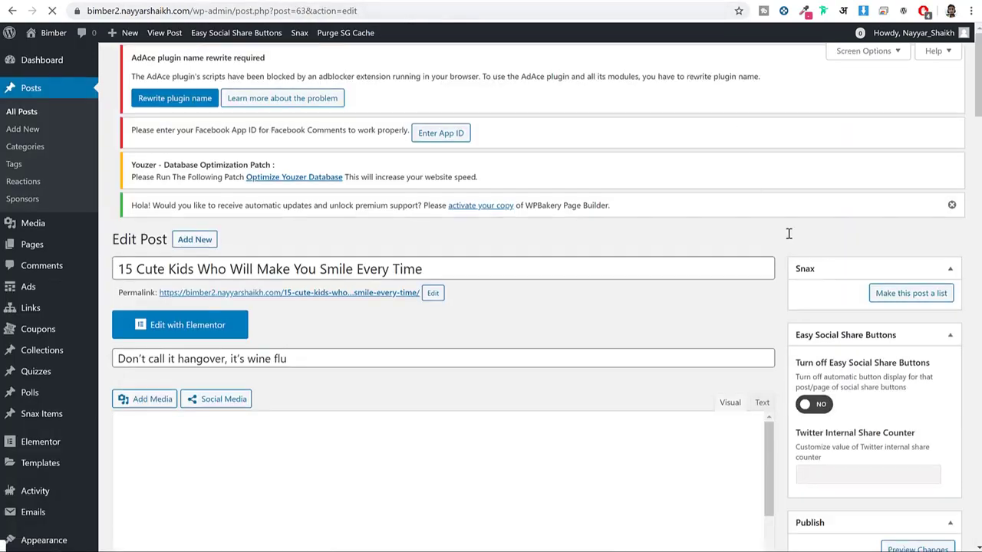
{"action": "scroll", "coordinate": [790, 236], "scroll_direction": "down", "scroll_amount": 2}
{"action": "scroll", "coordinate": [790, 236], "scroll_direction": "down", "scroll_amount": 10}
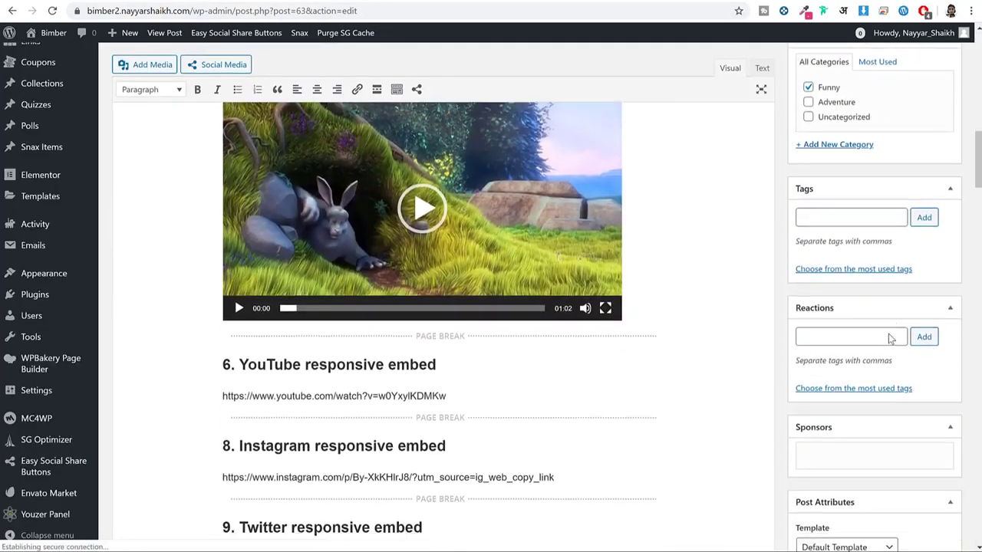
{"action": "scroll", "coordinate": [889, 338], "scroll_direction": "down", "scroll_amount": 2}
{"action": "left_click", "coordinate": [851, 241]}
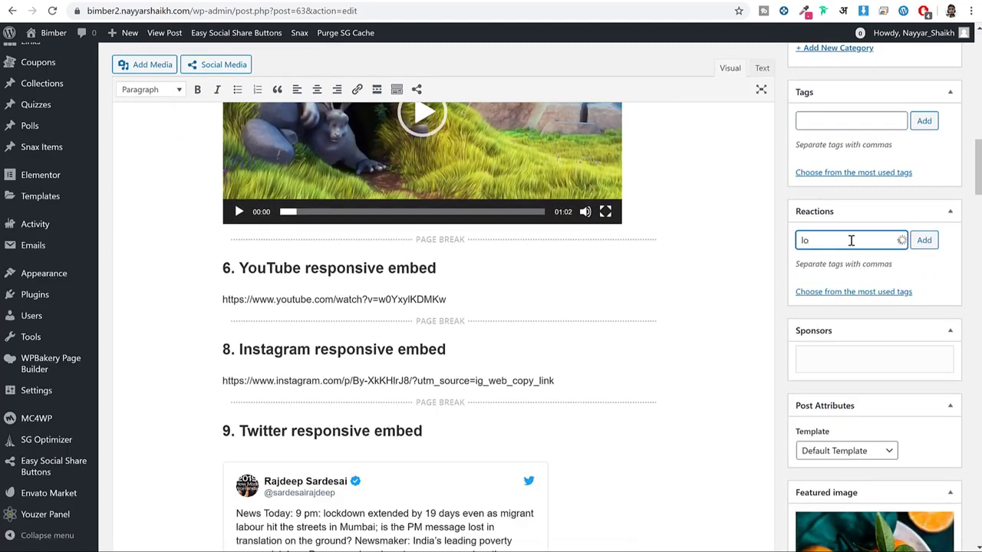
{"action": "left_click", "coordinate": [872, 262]}
{"action": "left_click", "coordinate": [838, 261]}
{"action": "scroll", "coordinate": [920, 310], "scroll_direction": "down", "scroll_amount": 2}
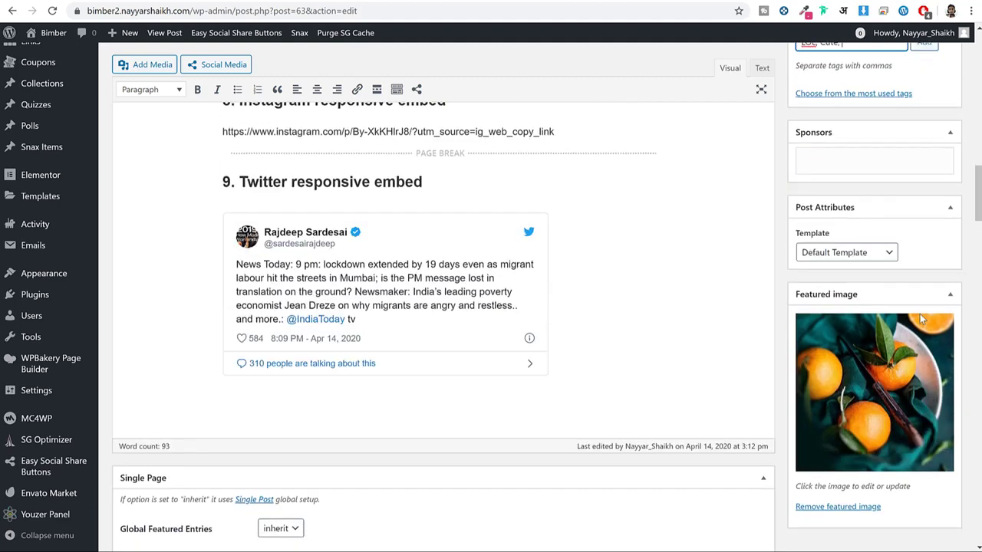
{"action": "scroll", "coordinate": [920, 314], "scroll_direction": "up", "scroll_amount": 3}
{"action": "left_click", "coordinate": [920, 299]}
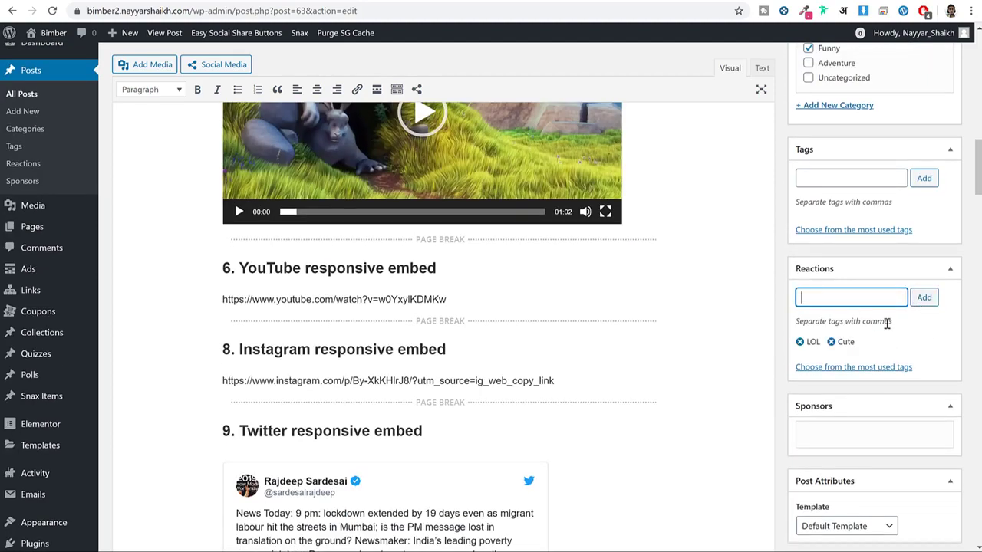
Step: Update the post and open its published page
{"action": "scroll", "coordinate": [887, 384], "scroll_direction": "down", "scroll_amount": 6}
{"action": "scroll", "coordinate": [889, 373], "scroll_direction": "up", "scroll_amount": 10}
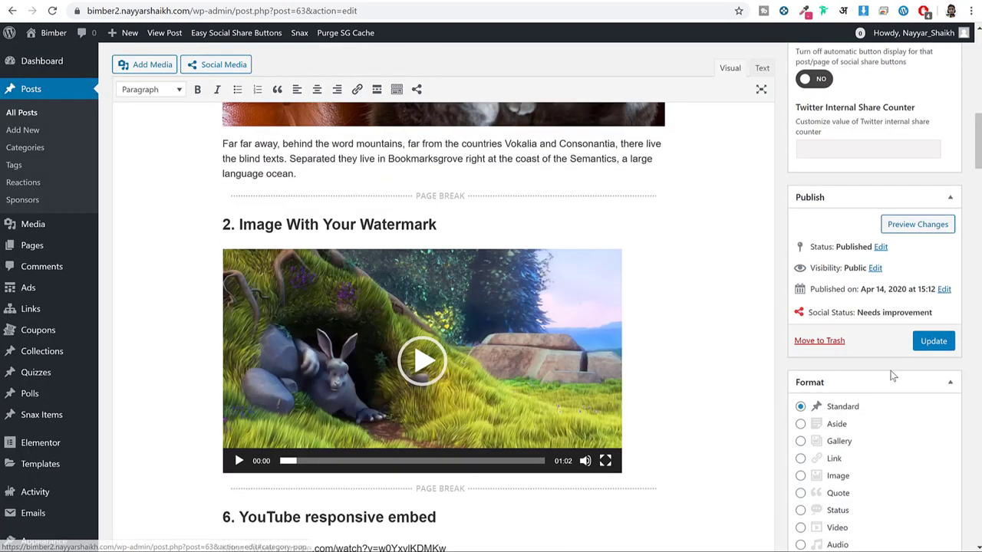
{"action": "left_click", "coordinate": [934, 342]}
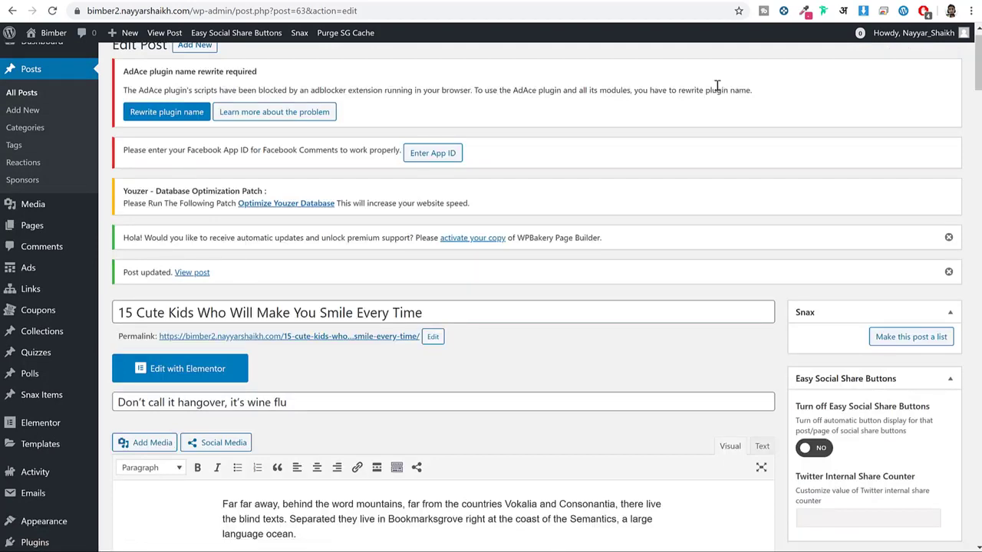
{"action": "left_click", "coordinate": [400, 337]}
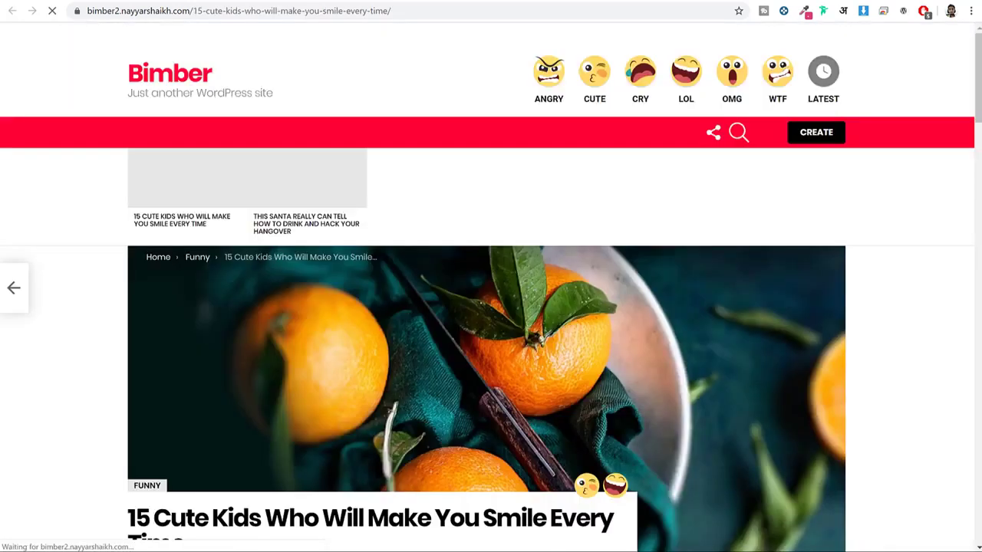
Step: Review the live post's title and its LOL and Cute reaction badges
{"action": "scroll", "coordinate": [836, 209], "scroll_direction": "down", "scroll_amount": 1}
{"action": "scroll", "coordinate": [836, 208], "scroll_direction": "down", "scroll_amount": 2}
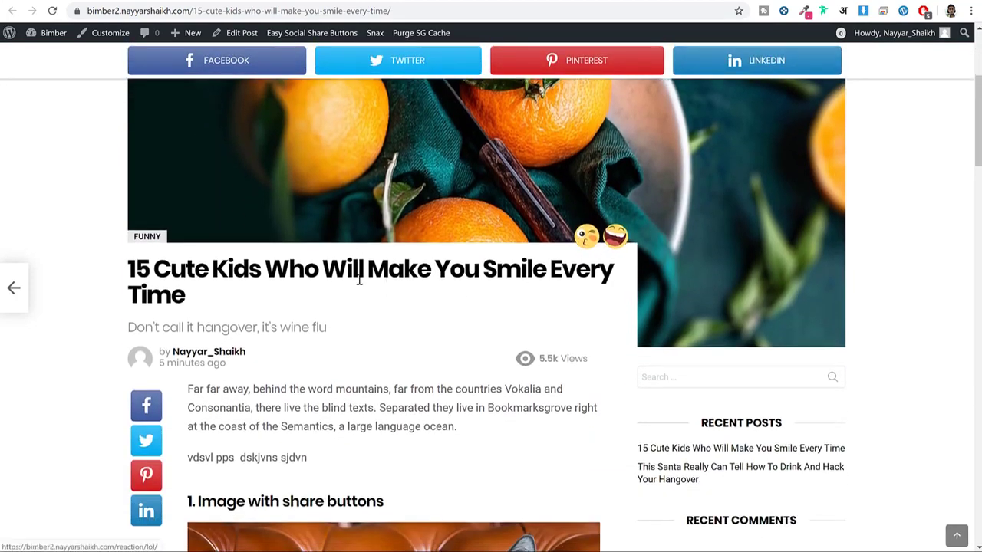
{"action": "left_click_drag", "start_coordinate": [353, 279], "coordinate": [516, 281]}
{"action": "left_click", "coordinate": [522, 281]}
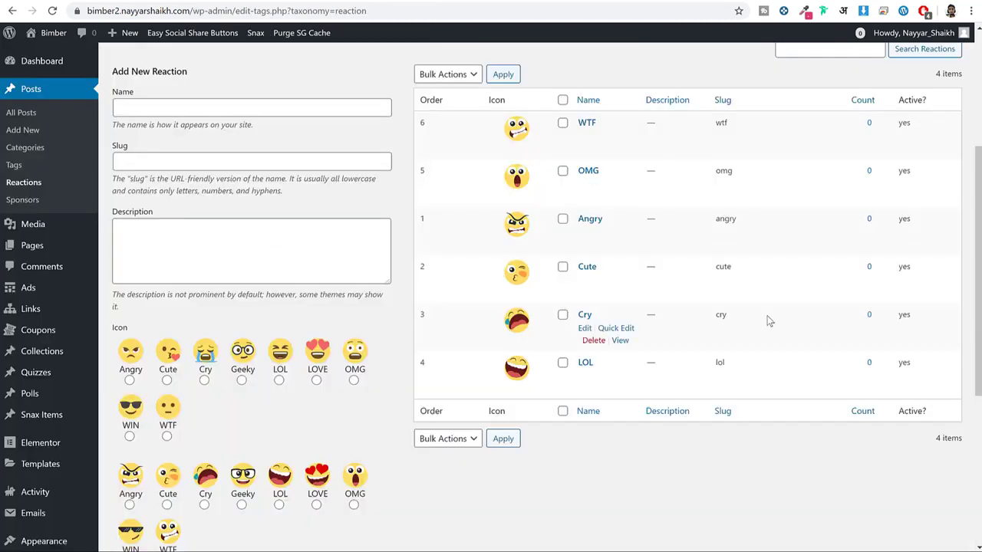
{"action": "scroll", "coordinate": [769, 320], "scroll_direction": "up", "scroll_amount": 4}
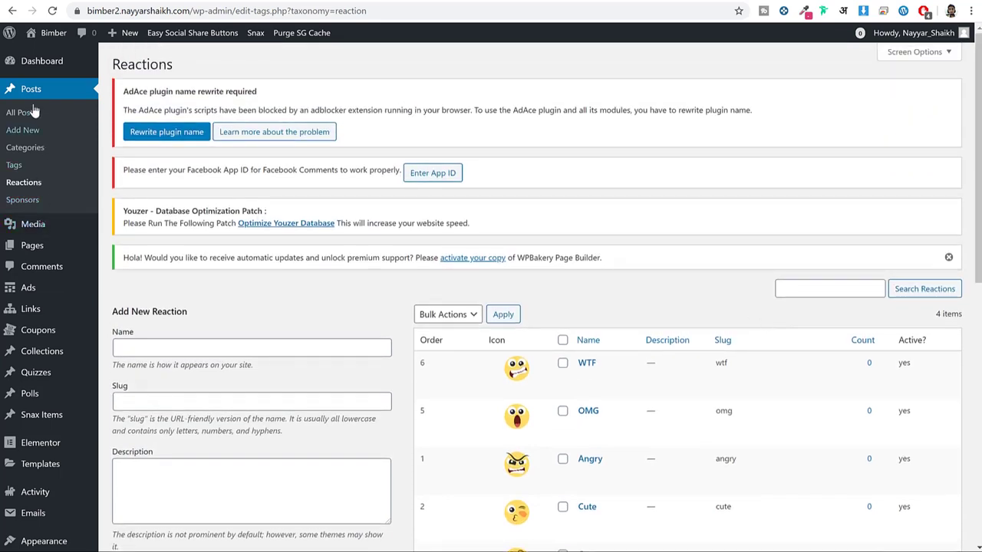
Step: On the Sponsors page, enter EventGuys as the new sponsor's name
{"action": "left_click", "coordinate": [14, 204]}
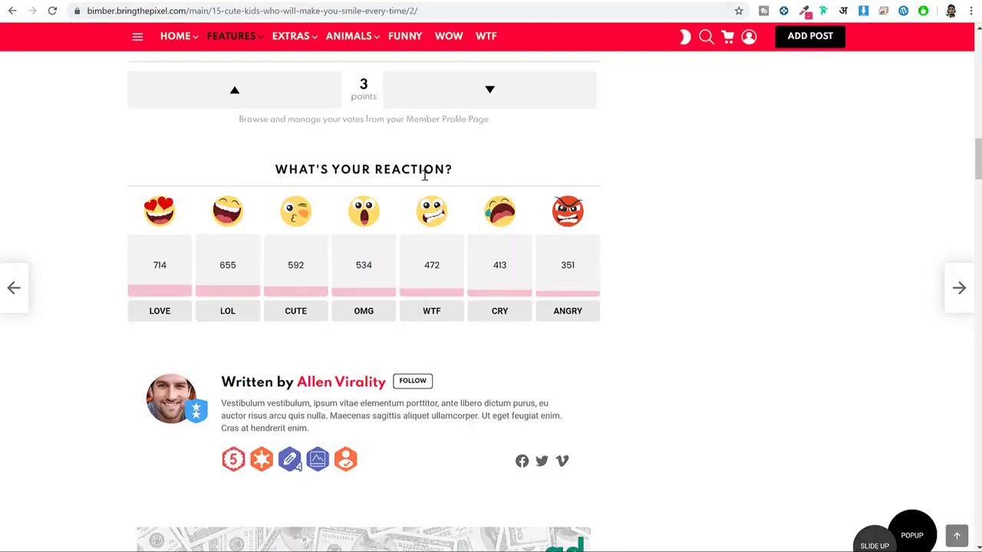
{"action": "scroll", "coordinate": [606, 287], "scroll_direction": "down", "scroll_amount": 1}
{"action": "scroll", "coordinate": [631, 320], "scroll_direction": "up", "scroll_amount": 7}
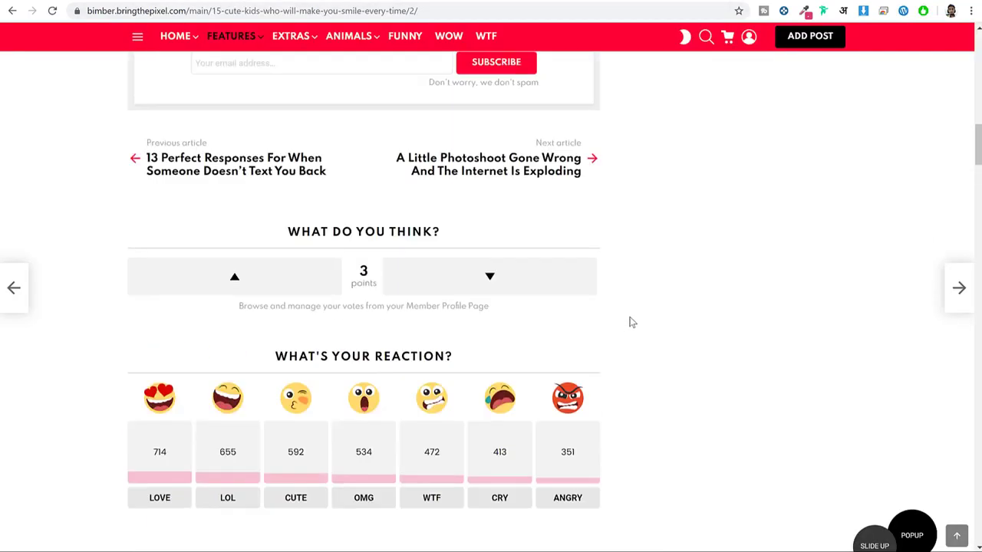
{"action": "scroll", "coordinate": [642, 346], "scroll_direction": "up", "scroll_amount": 6}
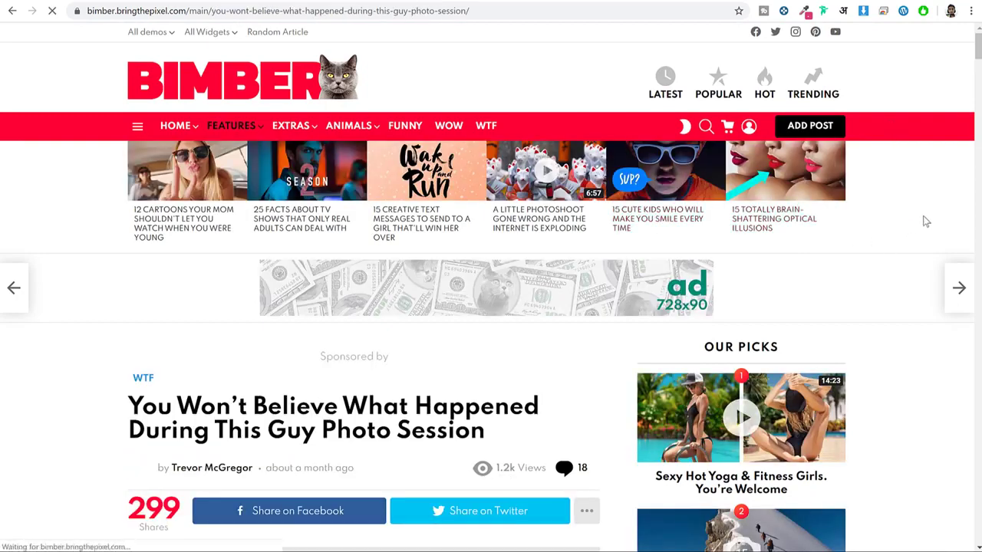
{"action": "scroll", "coordinate": [925, 221], "scroll_direction": "down", "scroll_amount": 1}
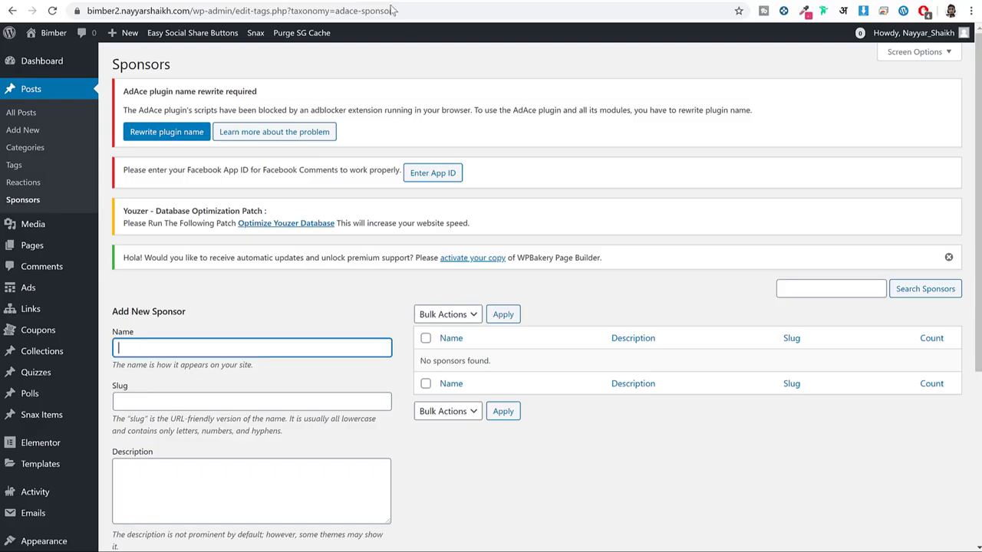
{"action": "scroll", "coordinate": [522, 284], "scroll_direction": "down", "scroll_amount": 3}
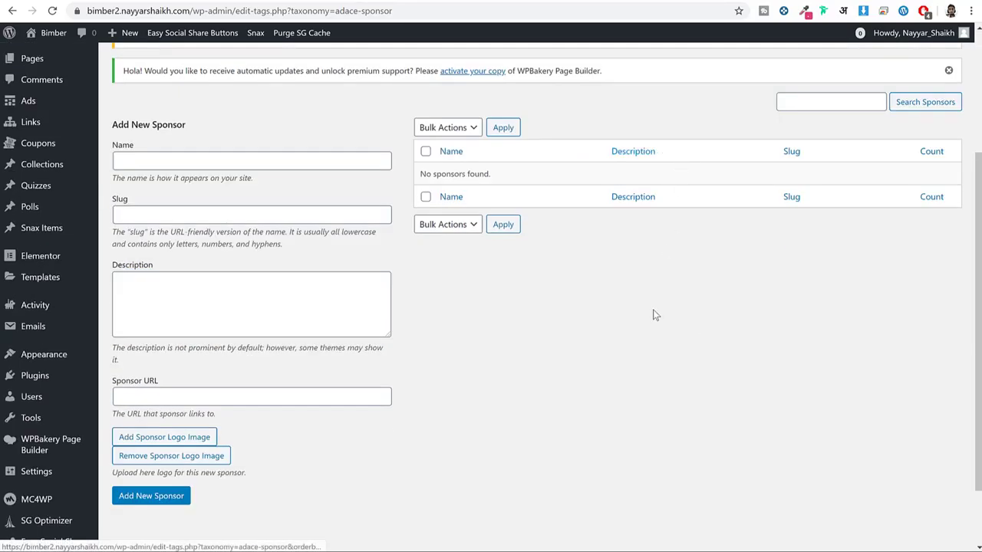
{"action": "left_click", "coordinate": [263, 159]}
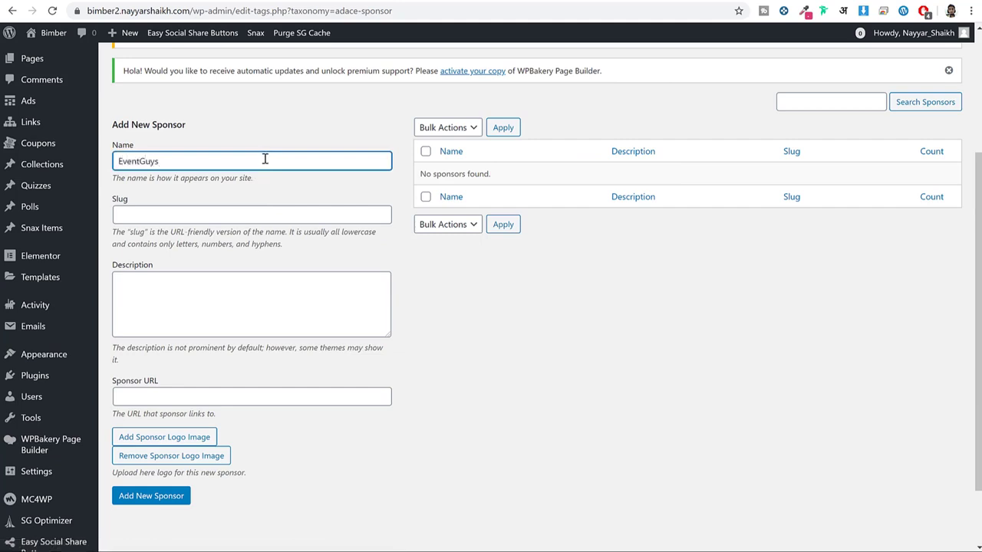
{"action": "scroll", "coordinate": [368, 265], "scroll_direction": "down", "scroll_amount": 2}
Step: Paste the site's home URL as the sponsor link and add the EventGuys sponsor
{"action": "left_click", "coordinate": [200, 333]}
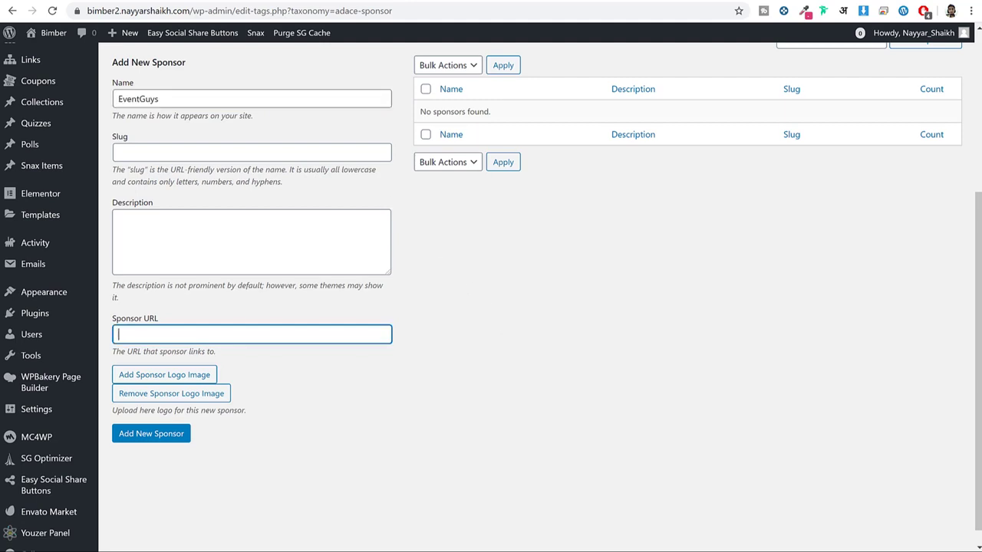
{"action": "left_click_drag", "start_coordinate": [193, 11], "coordinate": [9, 31]}
{"action": "key", "text": "ctrl+c"}
{"action": "left_click", "coordinate": [254, 336]}
{"action": "key", "text": "ctrl+v"}
{"action": "left_click", "coordinate": [182, 378]}
{"action": "scroll", "coordinate": [529, 330], "scroll_direction": "down", "scroll_amount": 3}
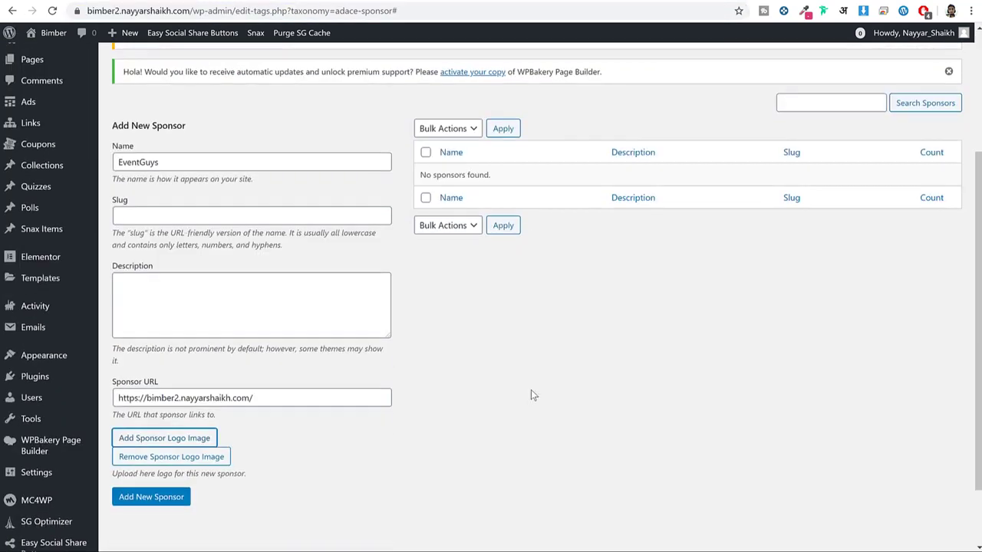
{"action": "left_click", "coordinate": [154, 499]}
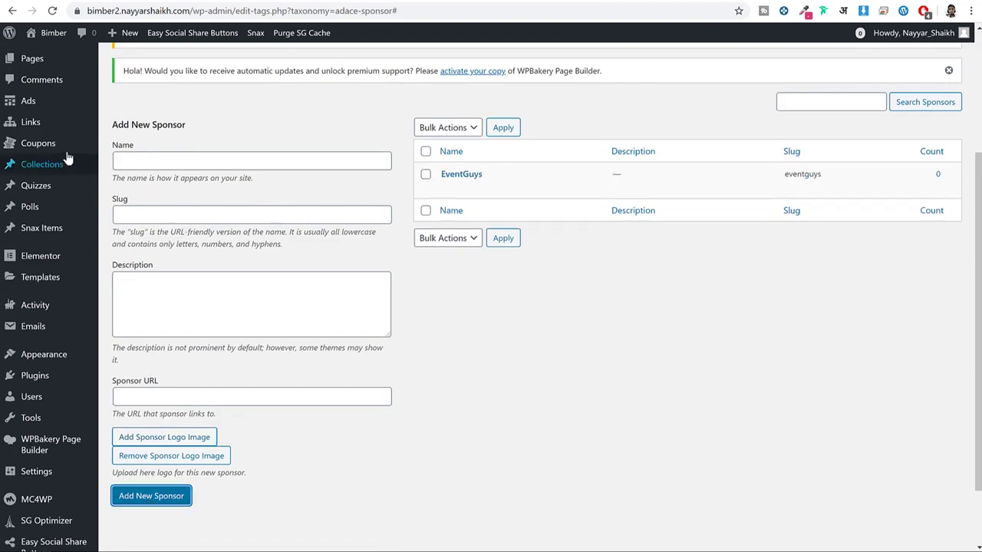
Step: Reload the post editor, tick EventGuys under Sponsors, update, and return to the live post
{"action": "left_click", "coordinate": [503, 1]}
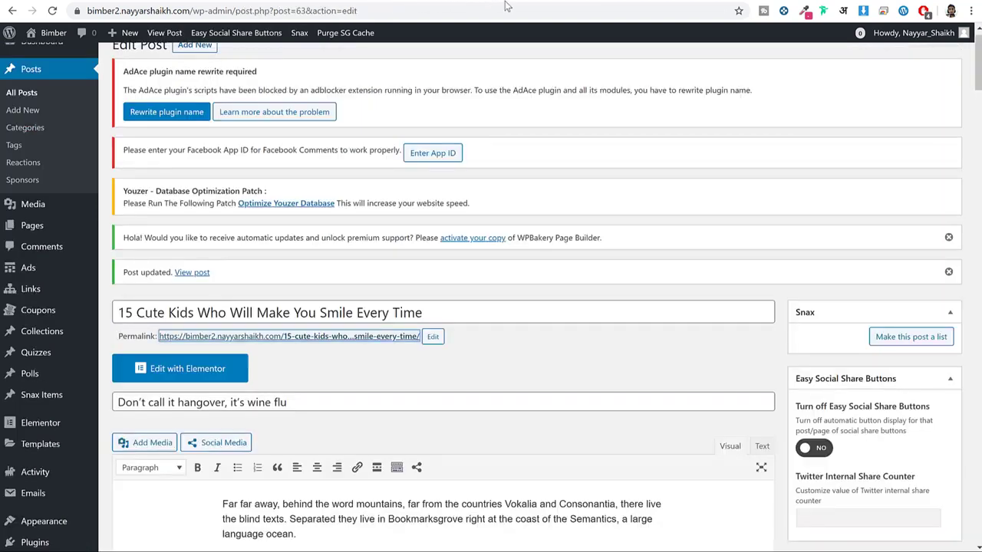
{"action": "left_click", "coordinate": [53, 11]}
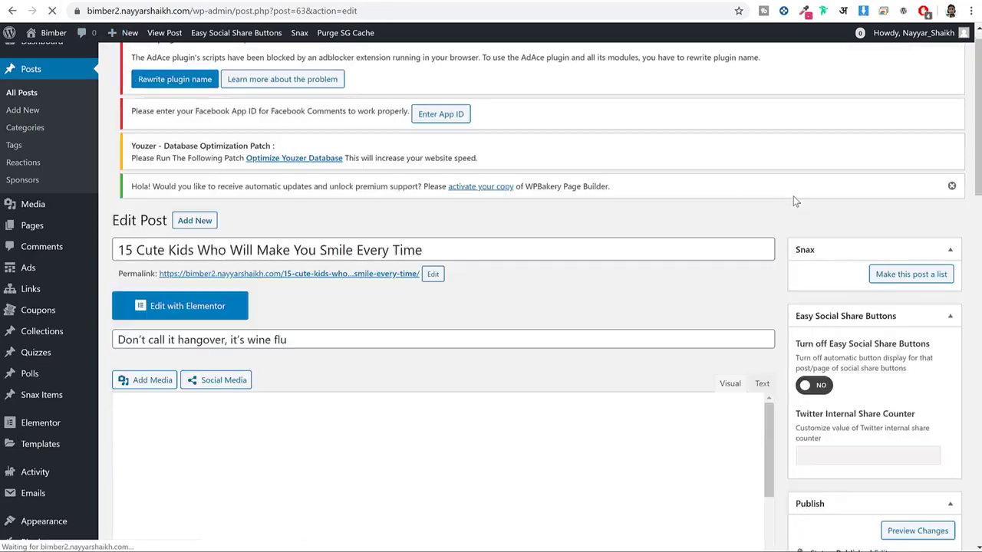
{"action": "scroll", "coordinate": [759, 222], "scroll_direction": "down", "scroll_amount": 5}
{"action": "scroll", "coordinate": [775, 230], "scroll_direction": "down", "scroll_amount": 5}
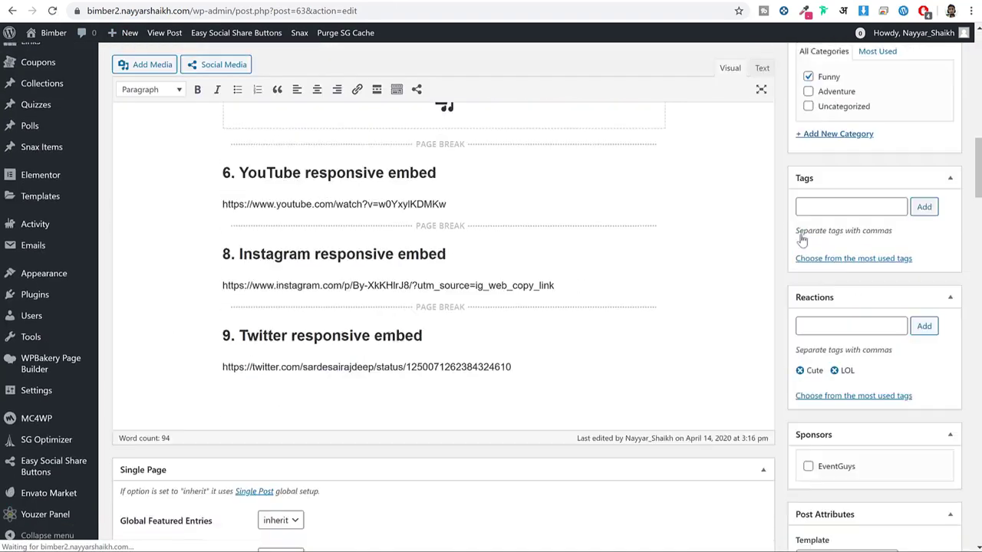
{"action": "scroll", "coordinate": [886, 364], "scroll_direction": "down", "scroll_amount": 1}
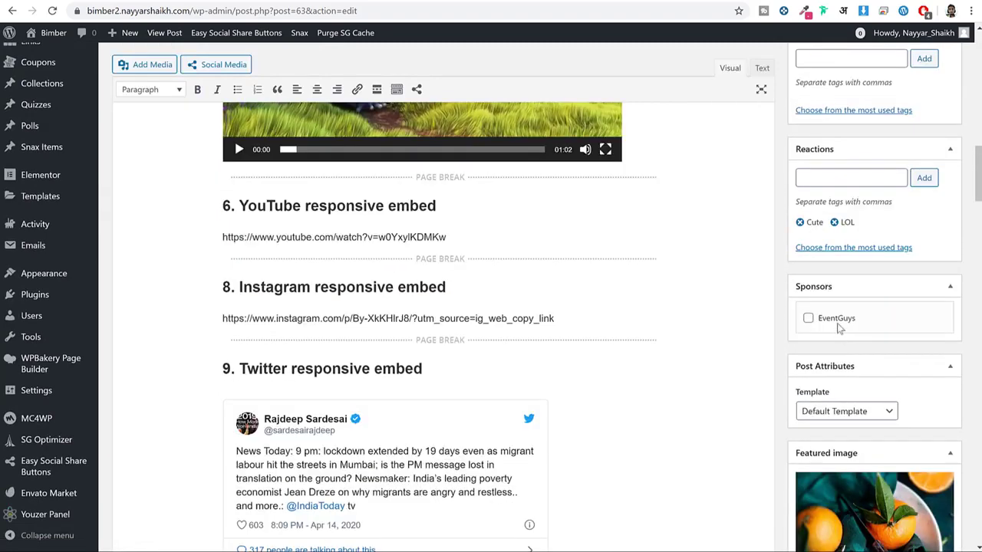
{"action": "left_click", "coordinate": [830, 322]}
{"action": "scroll", "coordinate": [889, 307], "scroll_direction": "up", "scroll_amount": 10}
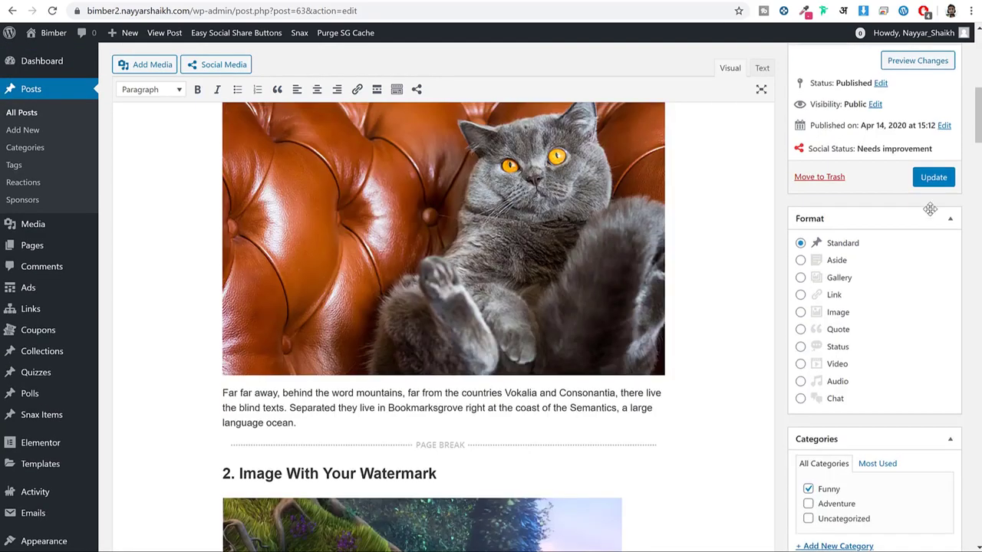
{"action": "left_click", "coordinate": [934, 177]}
{"action": "left_click", "coordinate": [541, 2]}
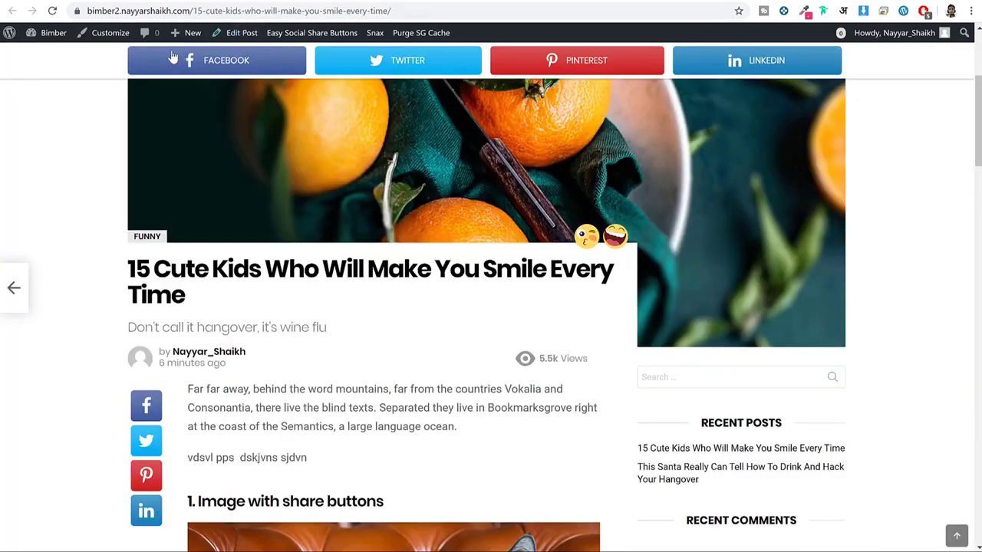
Step: Reload the live post and test the 'Sponsored by EventGuys' link
{"action": "left_click", "coordinate": [52, 14]}
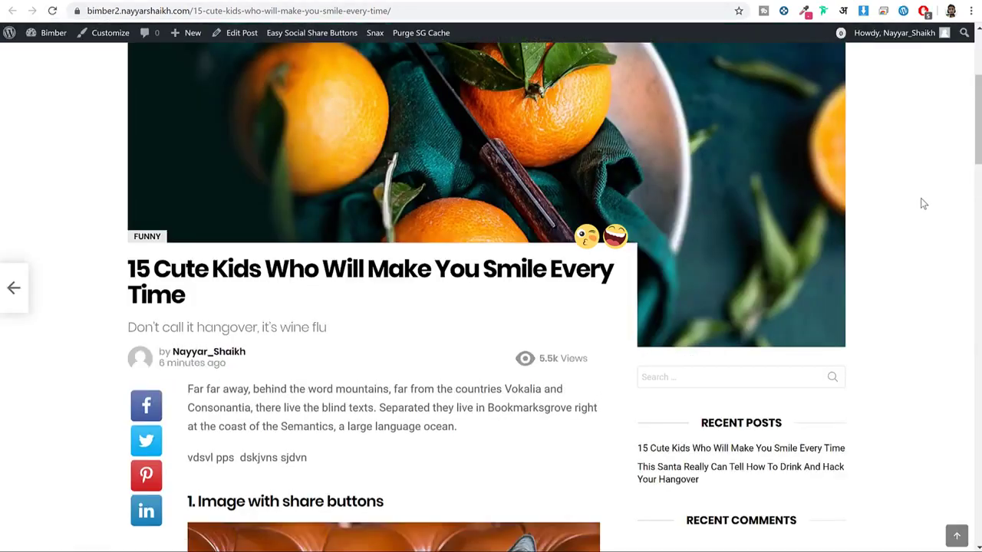
{"action": "scroll", "coordinate": [920, 197], "scroll_direction": "up", "scroll_amount": 3}
{"action": "scroll", "coordinate": [922, 199], "scroll_direction": "down", "scroll_amount": 20}
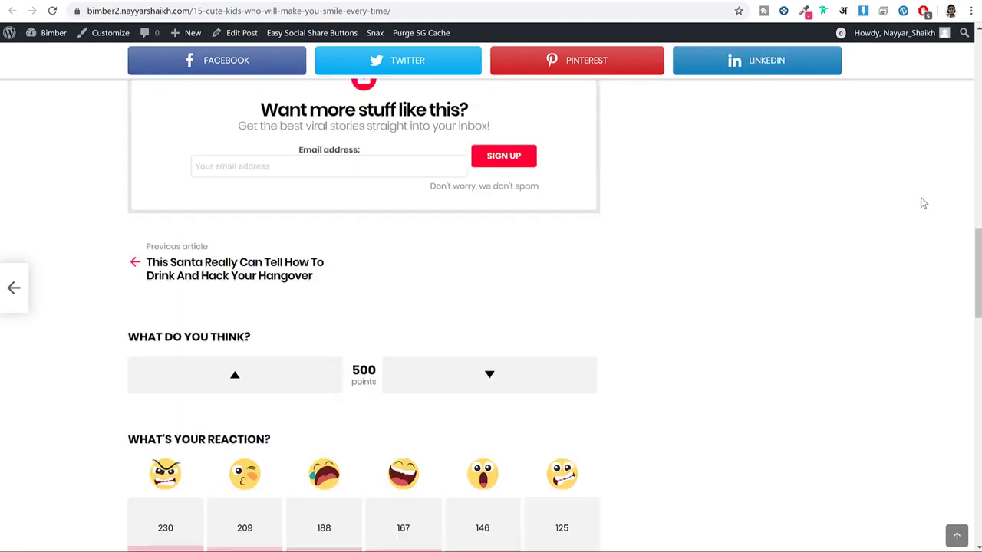
{"action": "left_click_drag", "start_coordinate": [164, 205], "coordinate": [261, 222]}
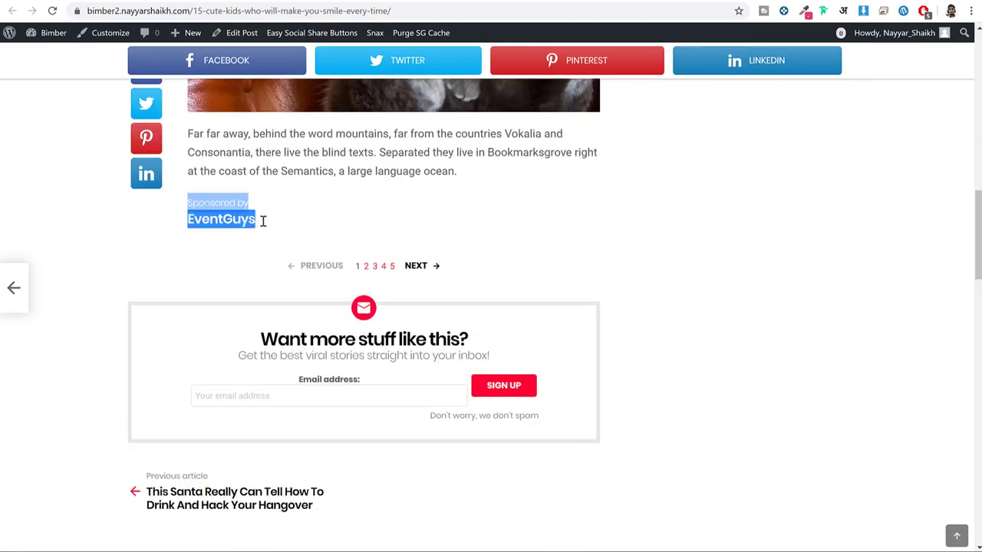
{"action": "left_click", "coordinate": [262, 223]}
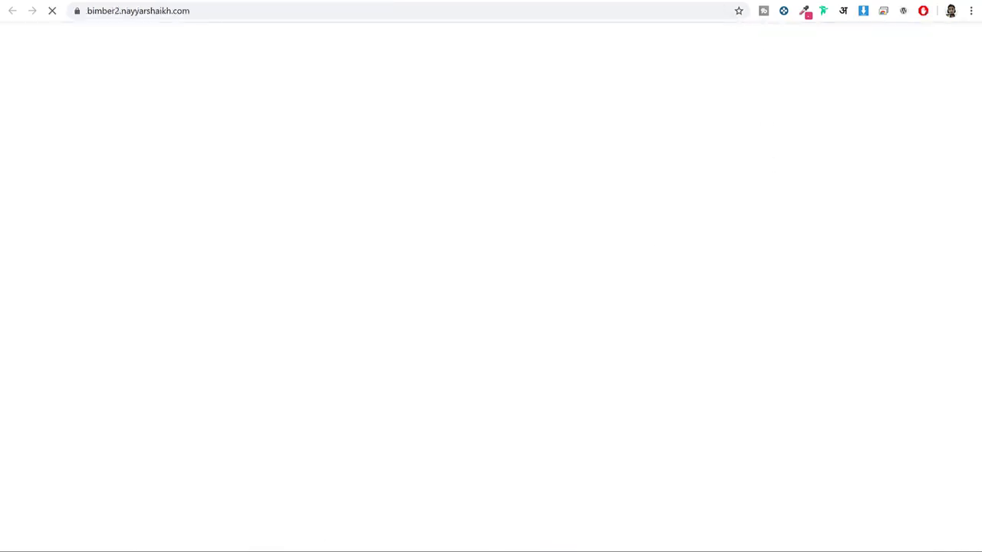
{"action": "left_click", "coordinate": [727, 1]}
{"action": "left_click", "coordinate": [727, 210]}
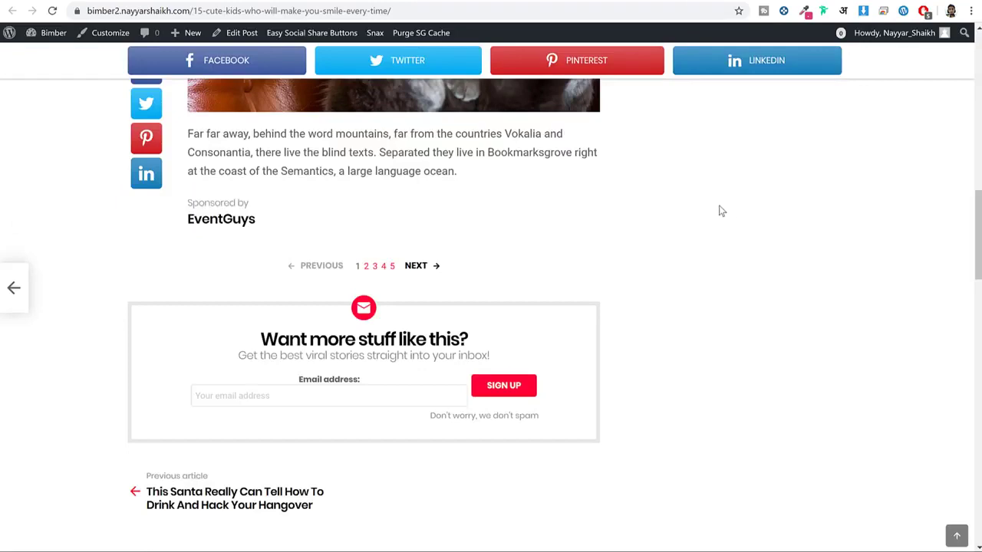
{"action": "scroll", "coordinate": [767, 325], "scroll_direction": "up", "scroll_amount": 20}
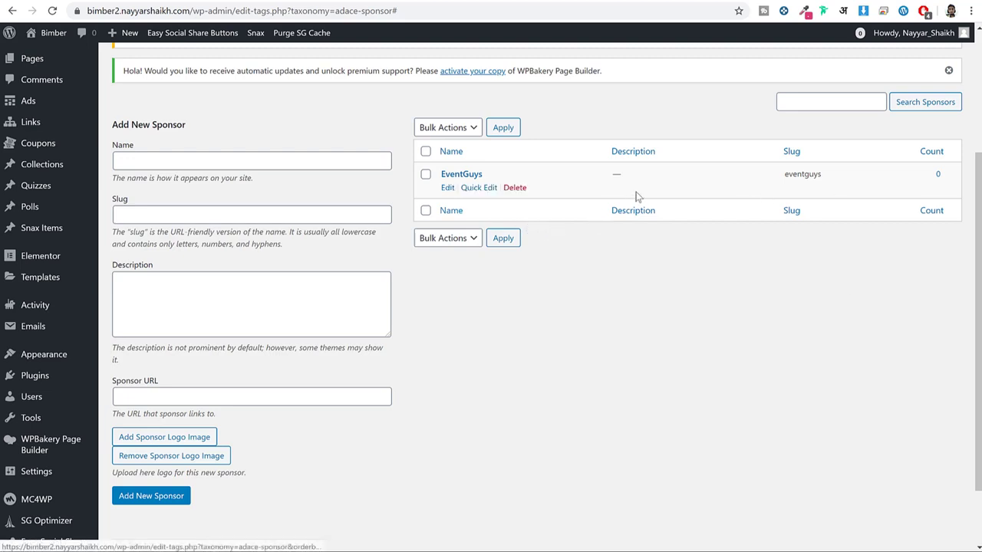
Step: Start a new Classic Poll from All Polls, scan its blank form, then return to the Bimber demo
{"action": "mouse_move", "coordinate": [41, 211]}
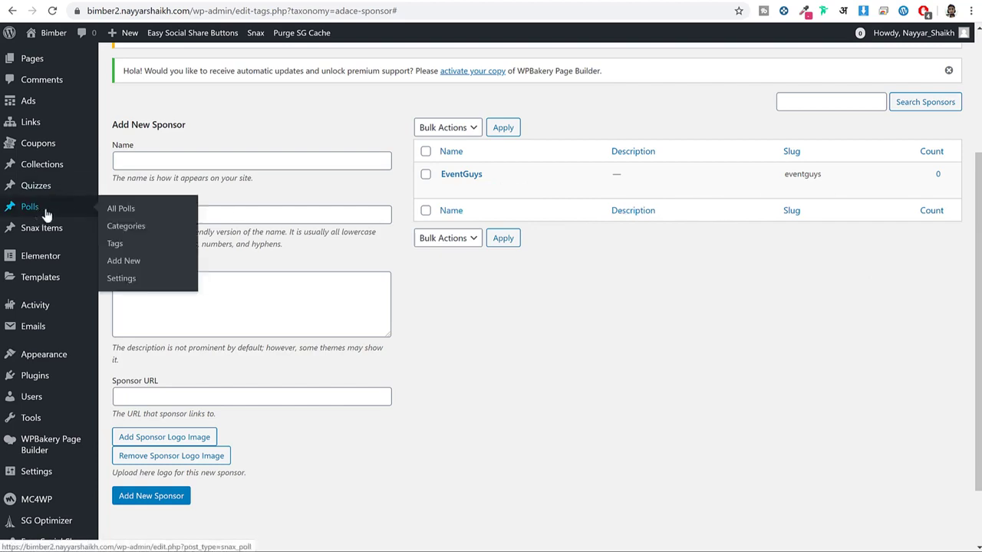
{"action": "left_click", "coordinate": [121, 216]}
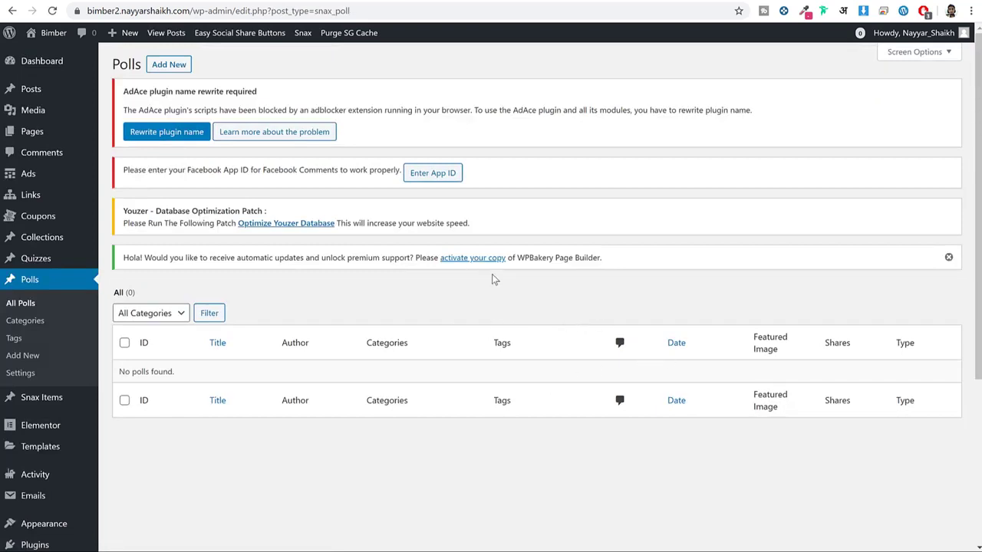
{"action": "left_click", "coordinate": [167, 66]}
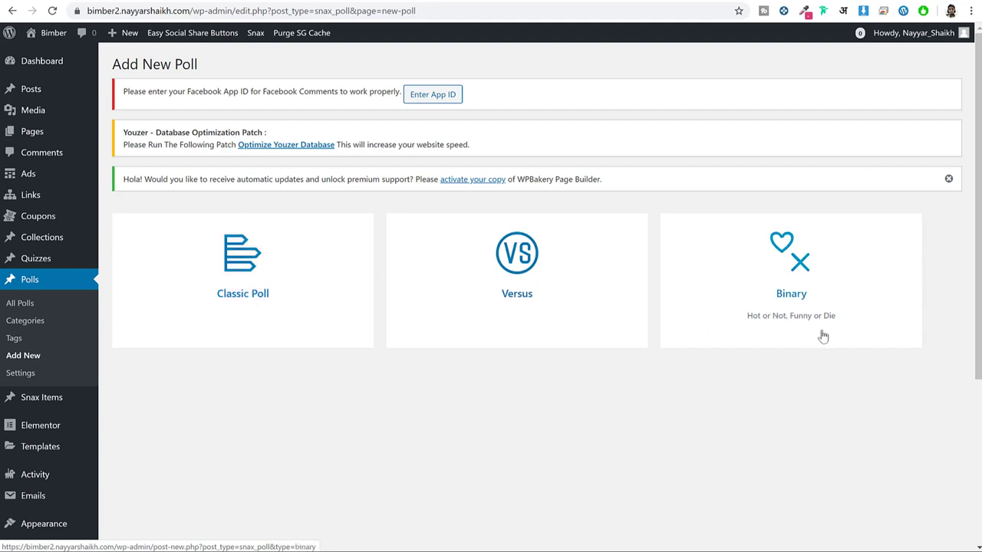
{"action": "left_click", "coordinate": [298, 298]}
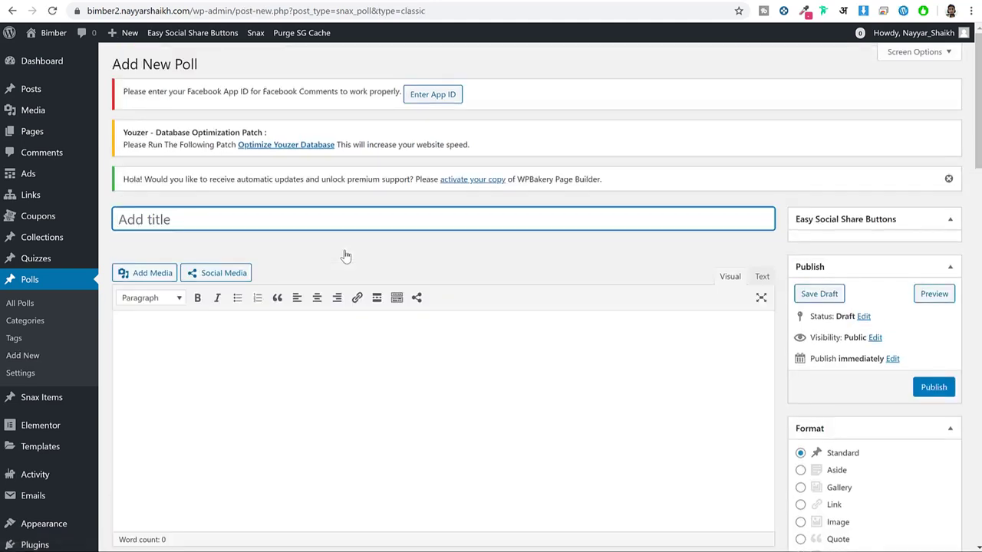
{"action": "scroll", "coordinate": [552, 314], "scroll_direction": "down", "scroll_amount": 8}
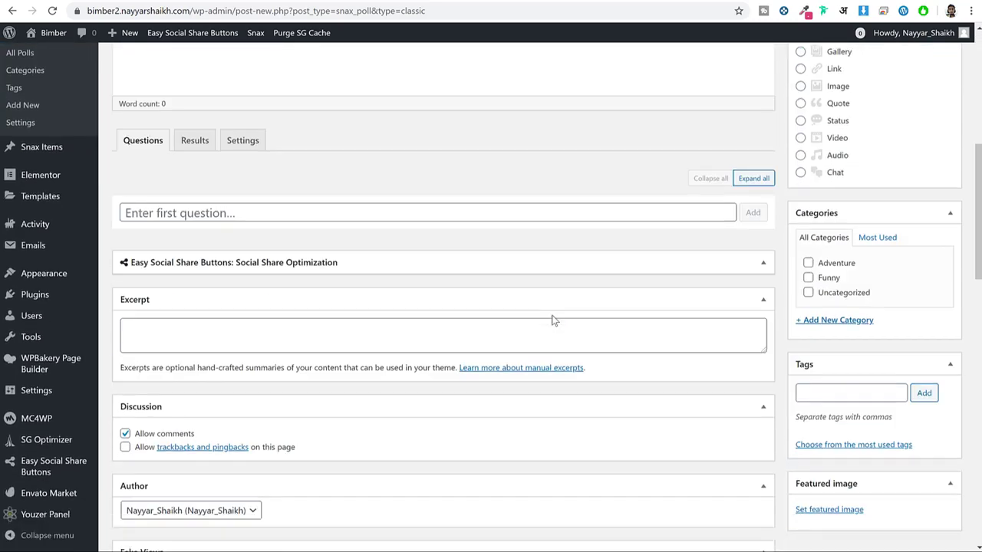
{"action": "scroll", "coordinate": [558, 399], "scroll_direction": "down", "scroll_amount": 4}
{"action": "scroll", "coordinate": [558, 407], "scroll_direction": "up", "scroll_amount": 12}
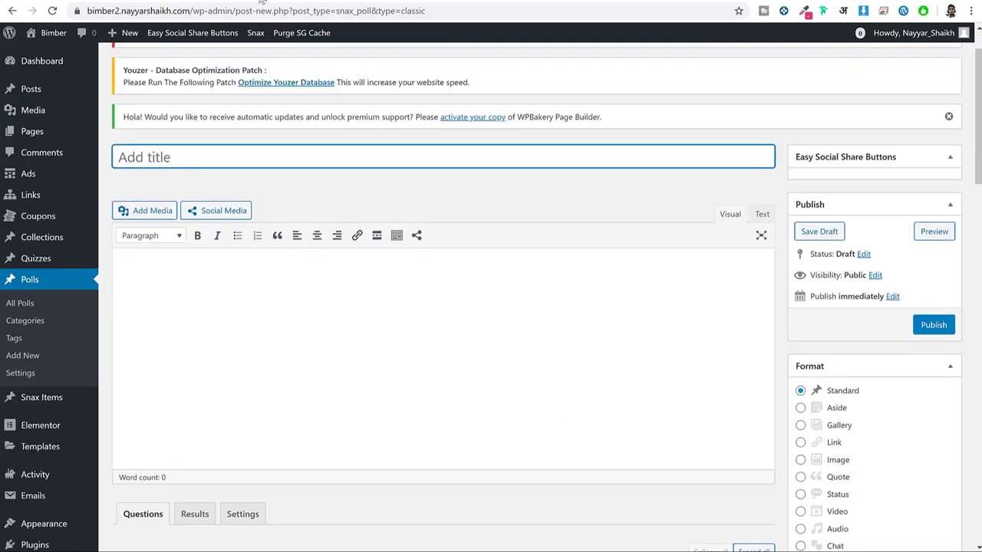
{"action": "left_click", "coordinate": [218, 1]}
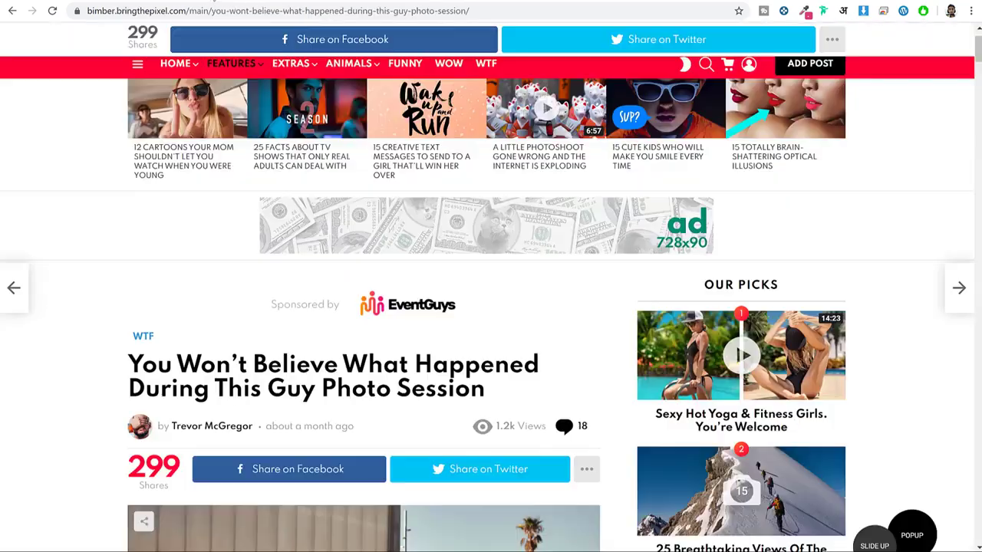
Step: Scroll through Questions 1 to 4 of 'What's Your Favourite TV Show?' and back up
{"action": "scroll", "coordinate": [865, 261], "scroll_direction": "up", "scroll_amount": 2}
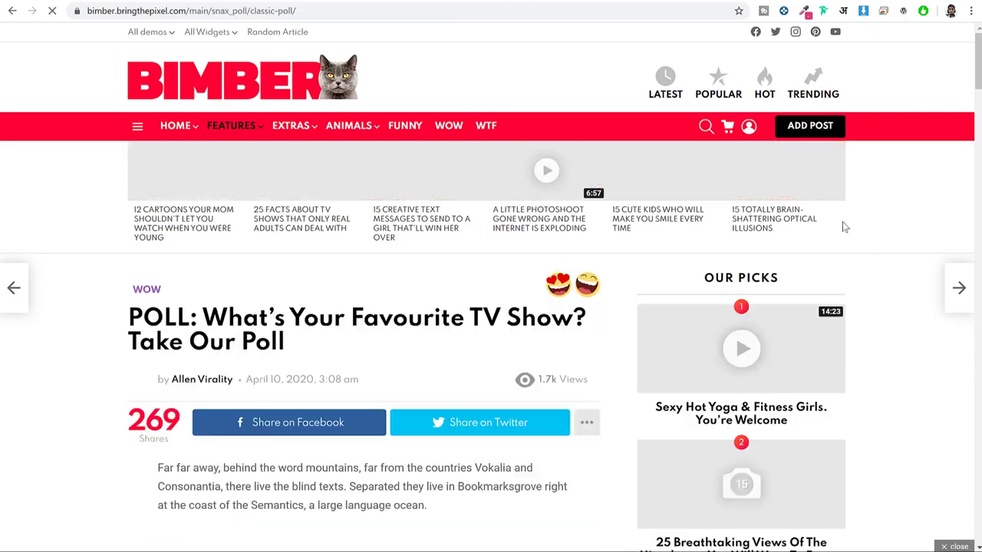
{"action": "scroll", "coordinate": [781, 234], "scroll_direction": "down", "scroll_amount": 4}
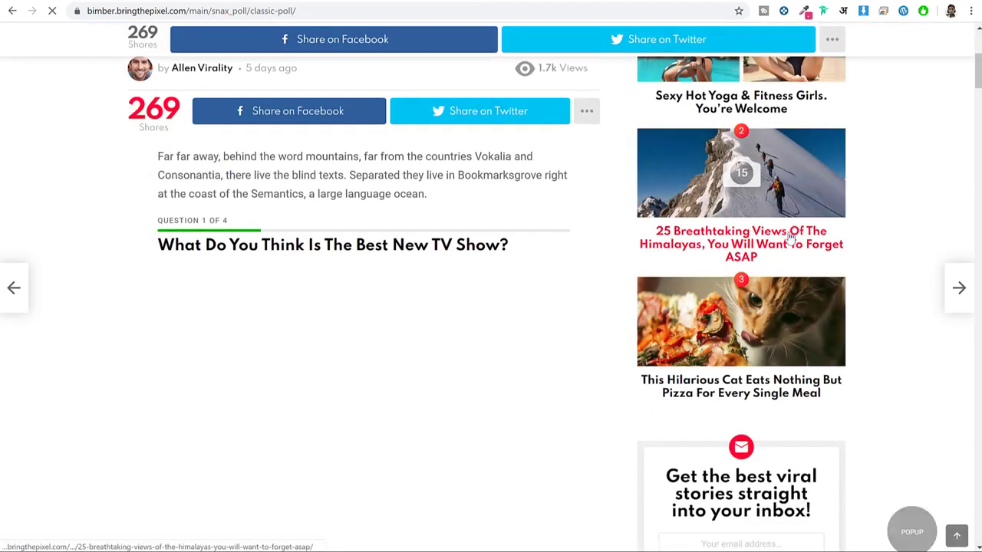
{"action": "scroll", "coordinate": [413, 274], "scroll_direction": "down", "scroll_amount": 2}
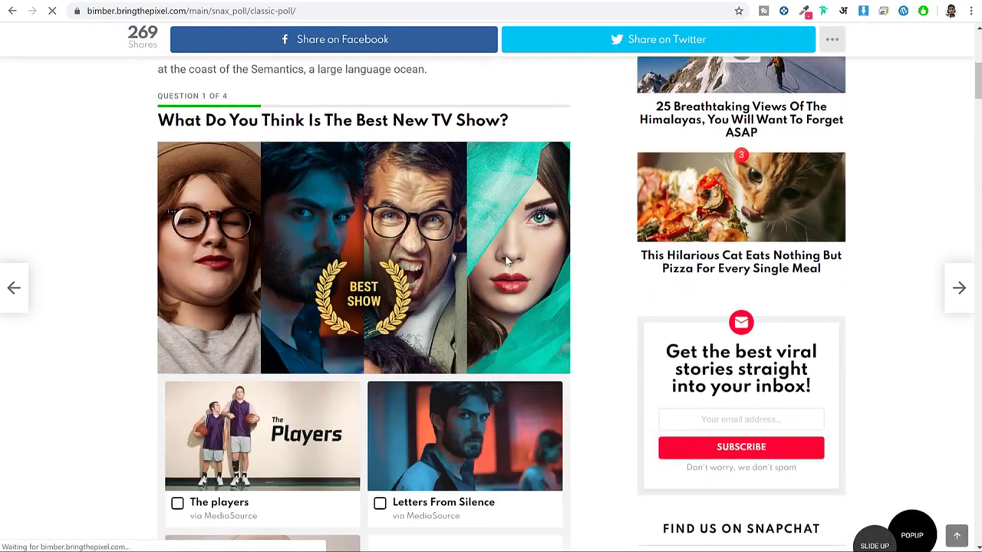
{"action": "scroll", "coordinate": [589, 265], "scroll_direction": "down", "scroll_amount": 3}
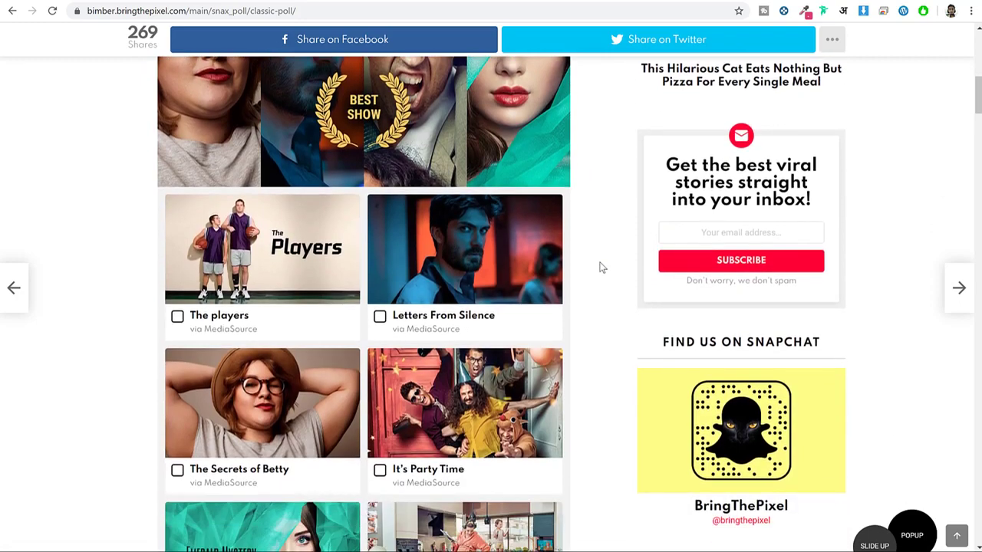
{"action": "scroll", "coordinate": [576, 276], "scroll_direction": "down", "scroll_amount": 2}
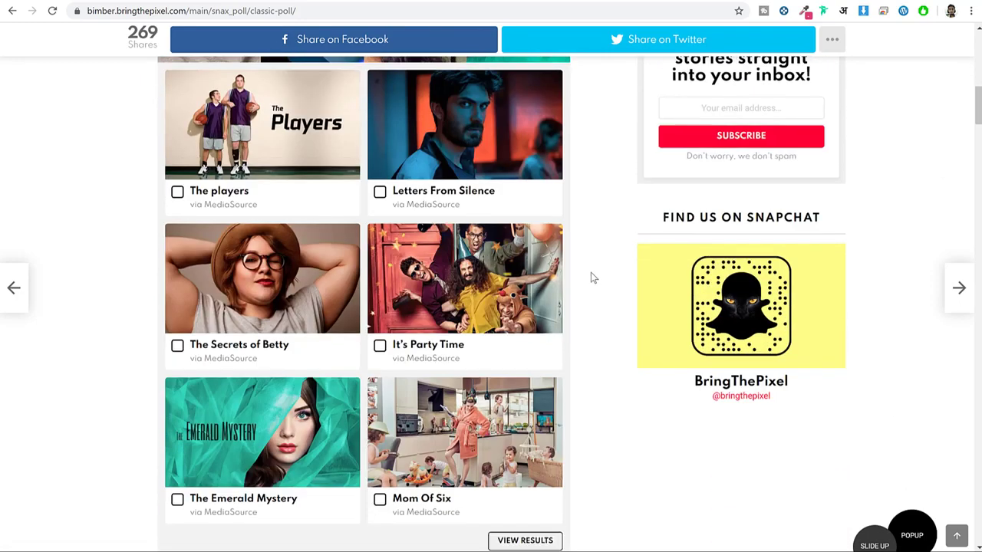
{"action": "scroll", "coordinate": [591, 276], "scroll_direction": "down", "scroll_amount": 10}
{"action": "scroll", "coordinate": [536, 269], "scroll_direction": "down", "scroll_amount": 2}
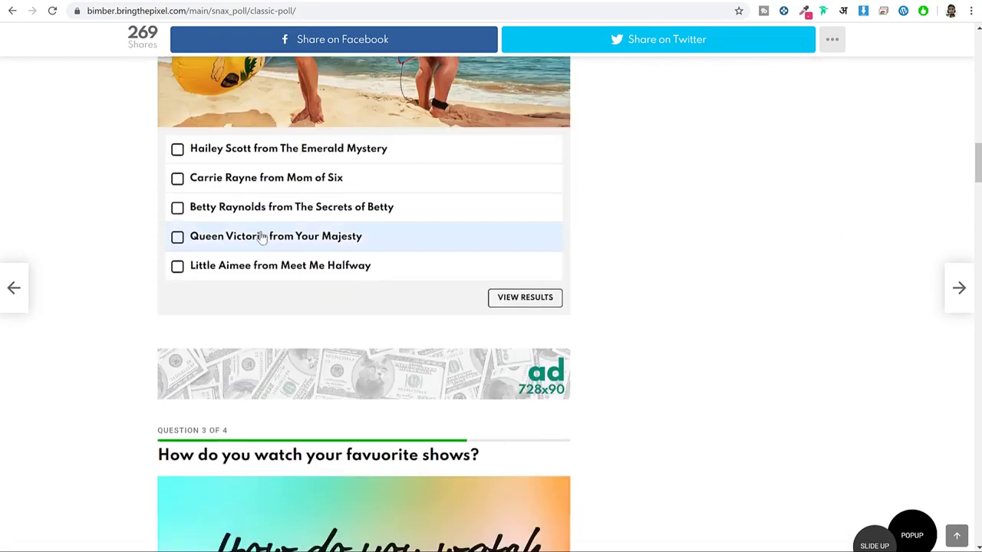
{"action": "scroll", "coordinate": [355, 240], "scroll_direction": "down", "scroll_amount": 2}
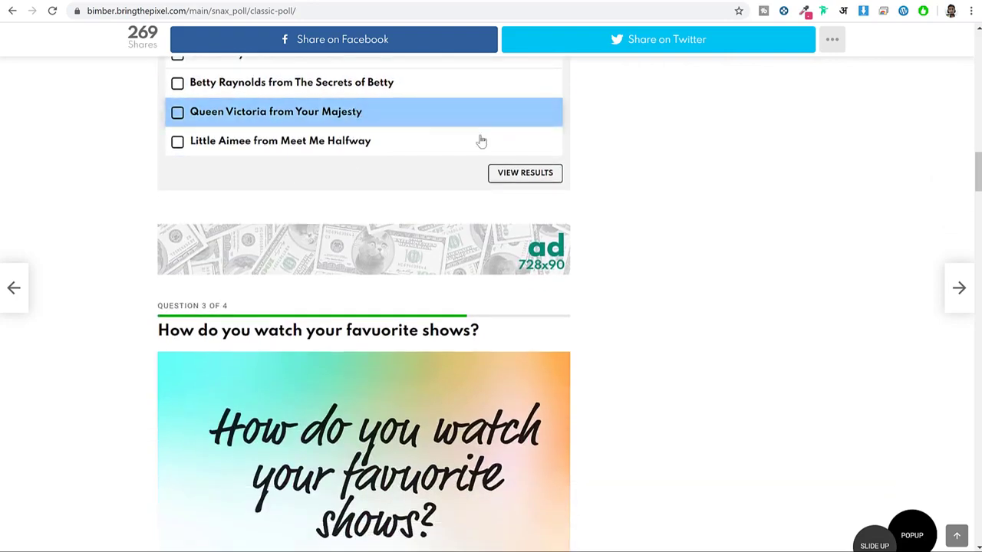
{"action": "scroll", "coordinate": [793, 336], "scroll_direction": "down", "scroll_amount": 5}
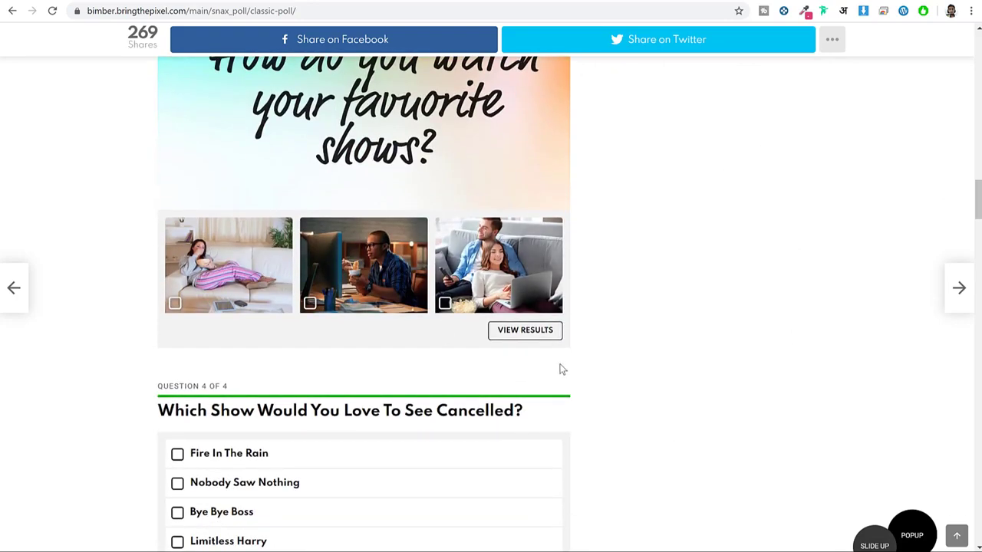
{"action": "scroll", "coordinate": [560, 369], "scroll_direction": "up", "scroll_amount": 20}
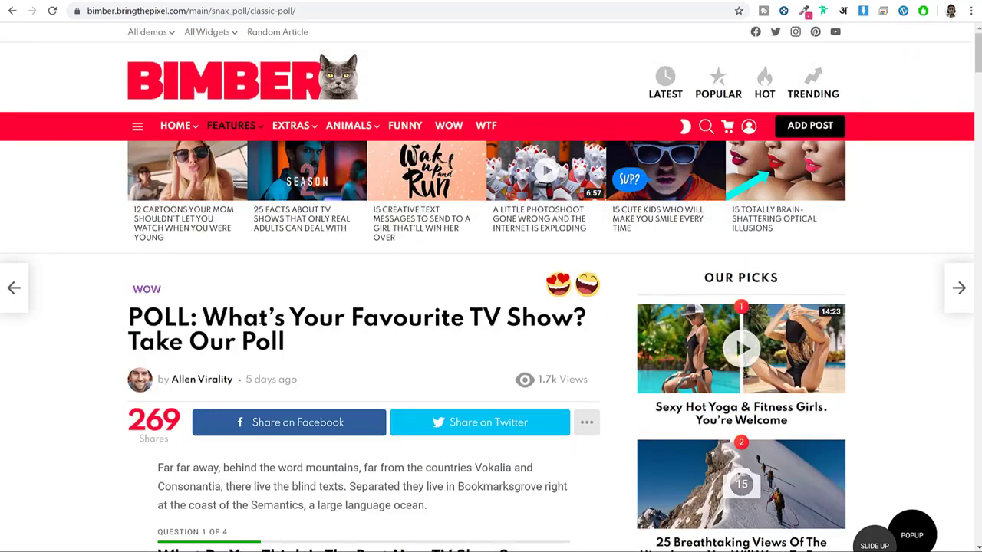
Step: Paste the demo title 'POLL: What's Your Favourite TV Show? Take Our Poll' into the new poll
{"action": "triple_click", "coordinate": [261, 318]}
{"action": "key", "text": "ctrl+c"}
{"action": "left_click", "coordinate": [331, 2]}
{"action": "left_click", "coordinate": [318, 158]}
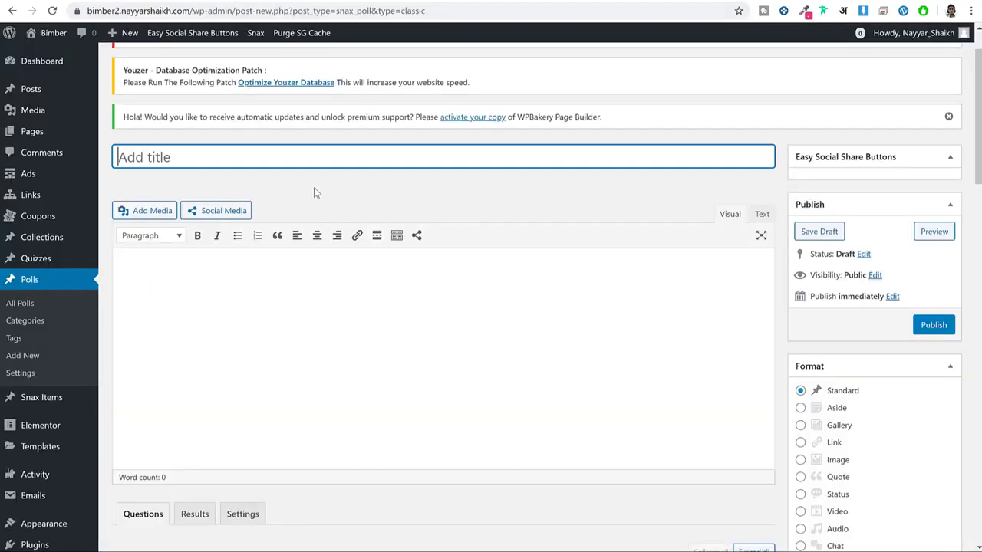
{"action": "key", "text": "ctrl+v"}
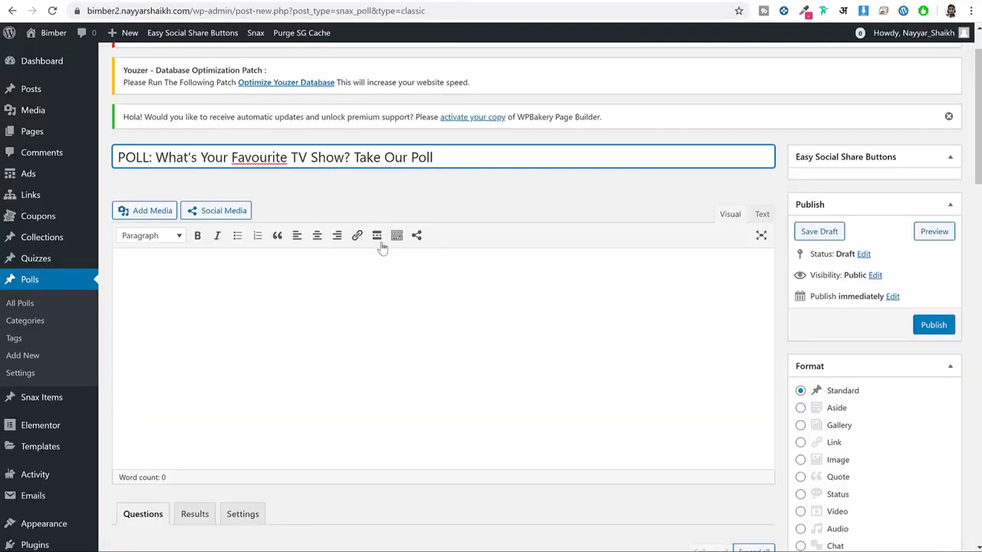
{"action": "left_click", "coordinate": [221, 272]}
Step: Copy the demo's intro paragraph into the poll body as clean text, without the stray bullet
{"action": "left_click", "coordinate": [209, 2]}
{"action": "scroll", "coordinate": [430, 338], "scroll_direction": "down", "scroll_amount": 3}
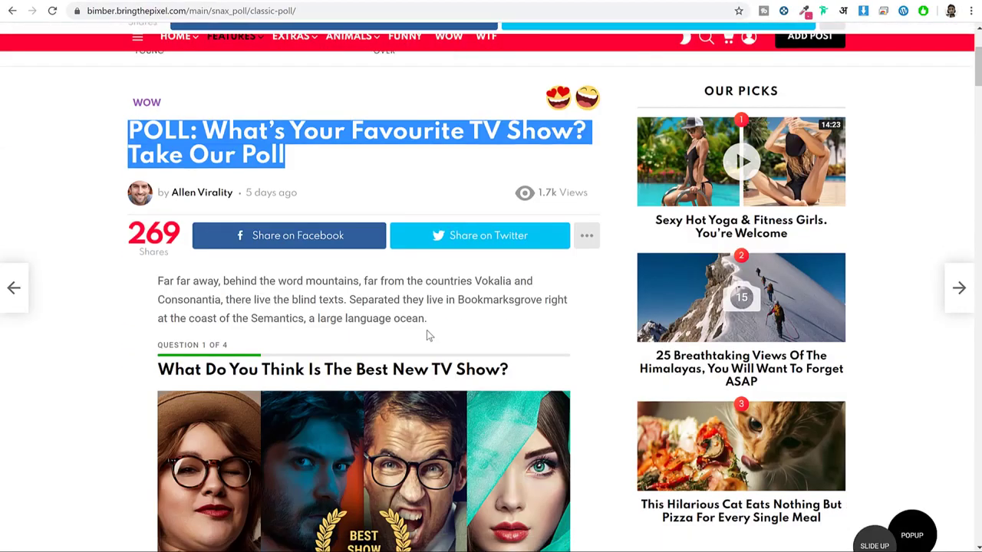
{"action": "triple_click", "coordinate": [290, 305]}
{"action": "key", "text": "ctrl+c"}
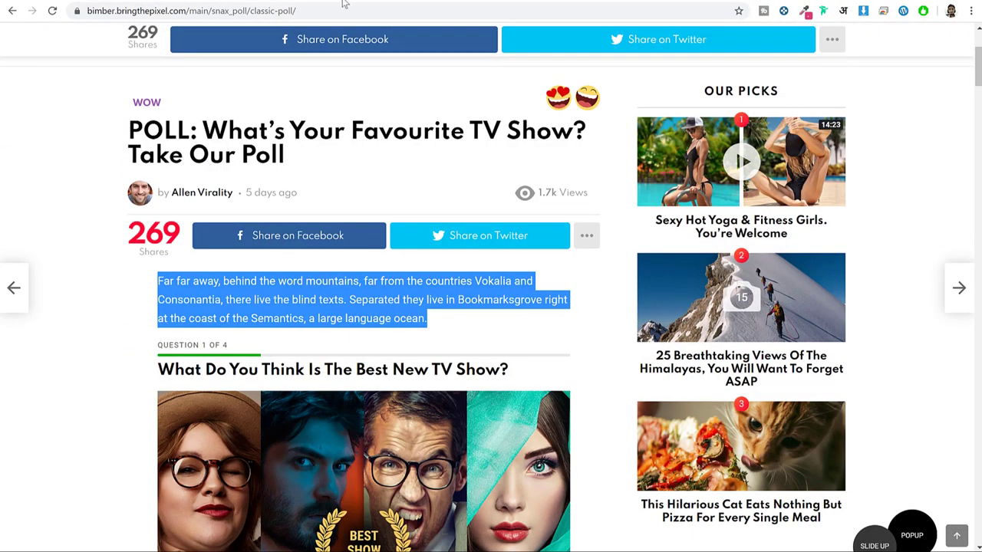
{"action": "key", "text": "ctrl+Tab"}
{"action": "key", "text": "ctrl+v"}
{"action": "key", "text": "ctrl+a"}
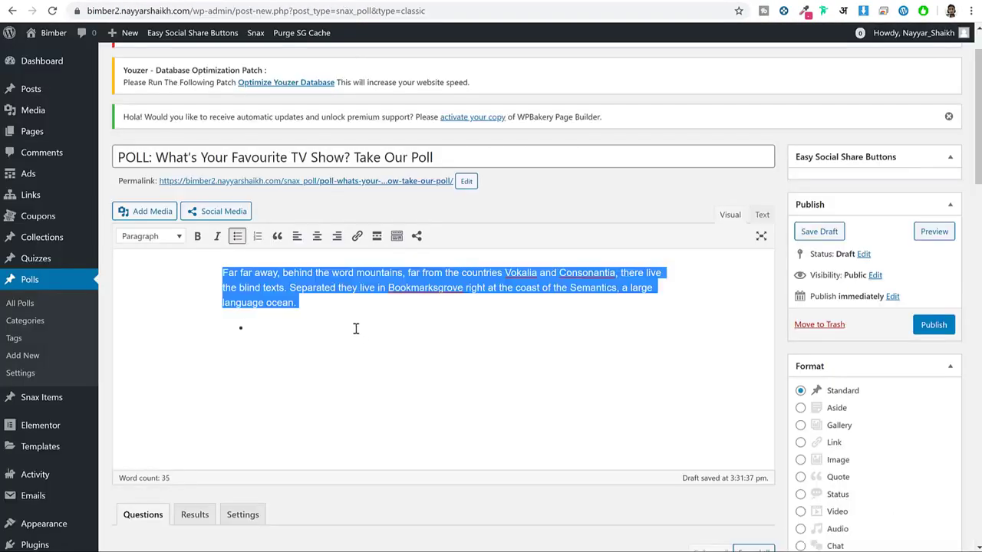
{"action": "key", "text": "BackSpace"}
{"action": "key", "text": "ctrl+v"}
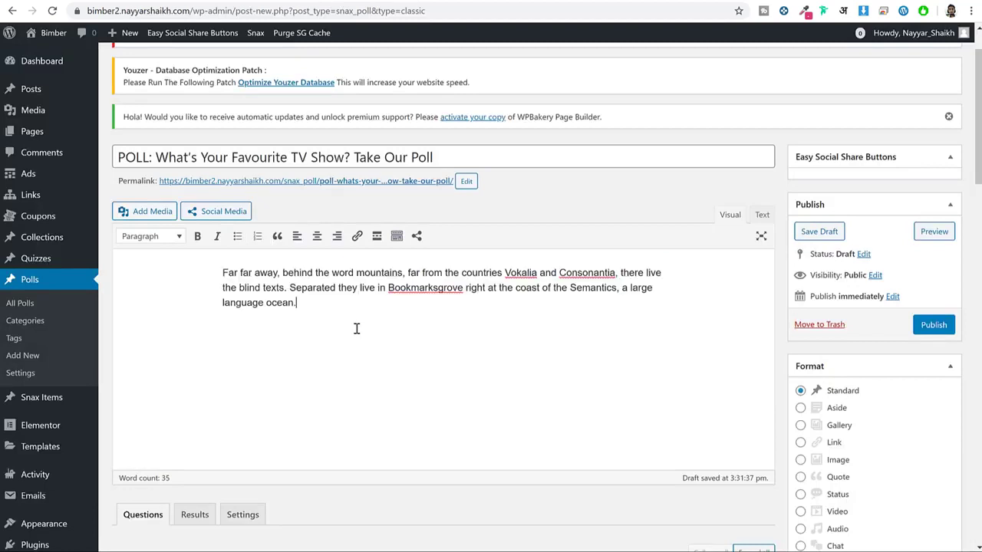
{"action": "scroll", "coordinate": [576, 323], "scroll_direction": "down", "scroll_amount": 5}
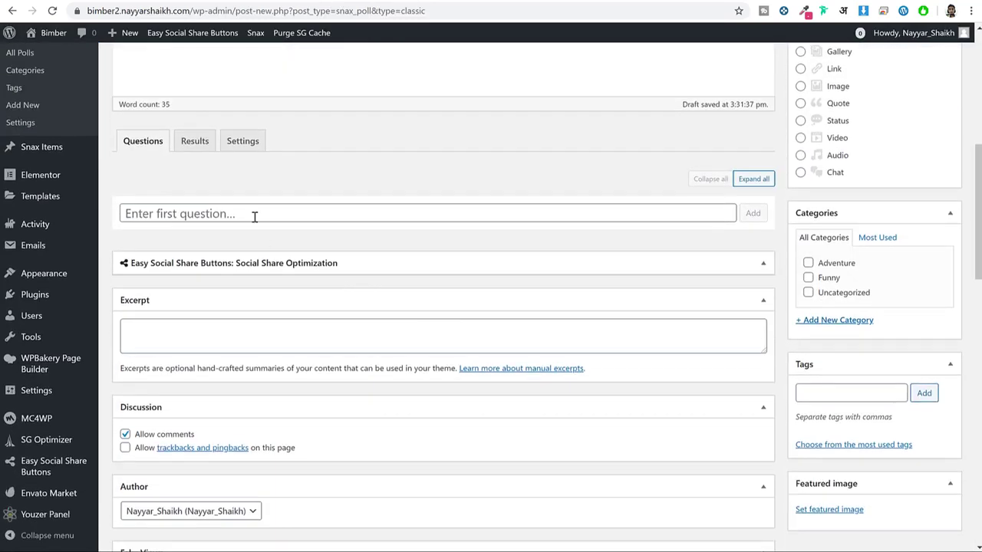
Step: Add 'What Do You Think Is The Best New TV Show?' as the poll's first question
{"action": "left_click", "coordinate": [253, 216]}
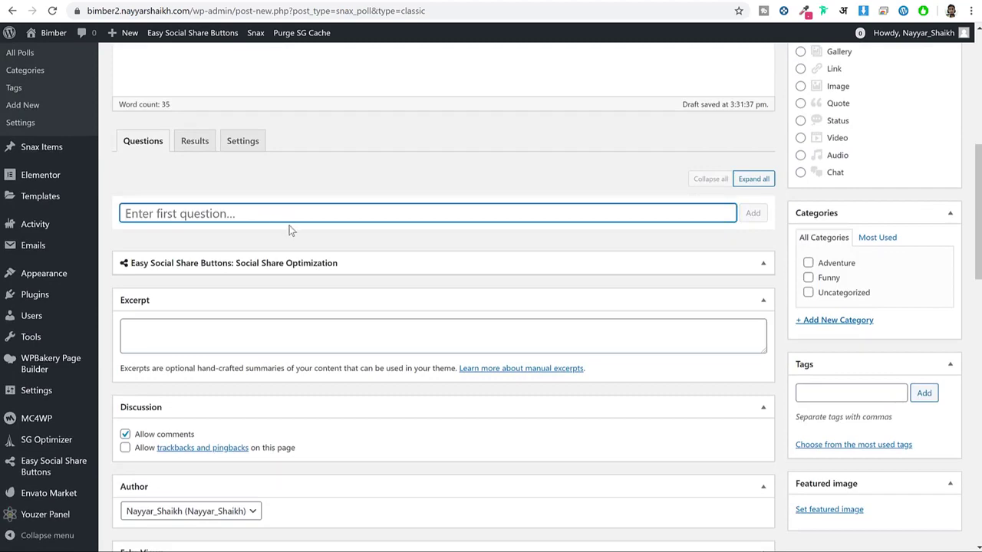
{"action": "left_click", "coordinate": [236, 3]}
{"action": "scroll", "coordinate": [428, 283], "scroll_direction": "down", "scroll_amount": 2}
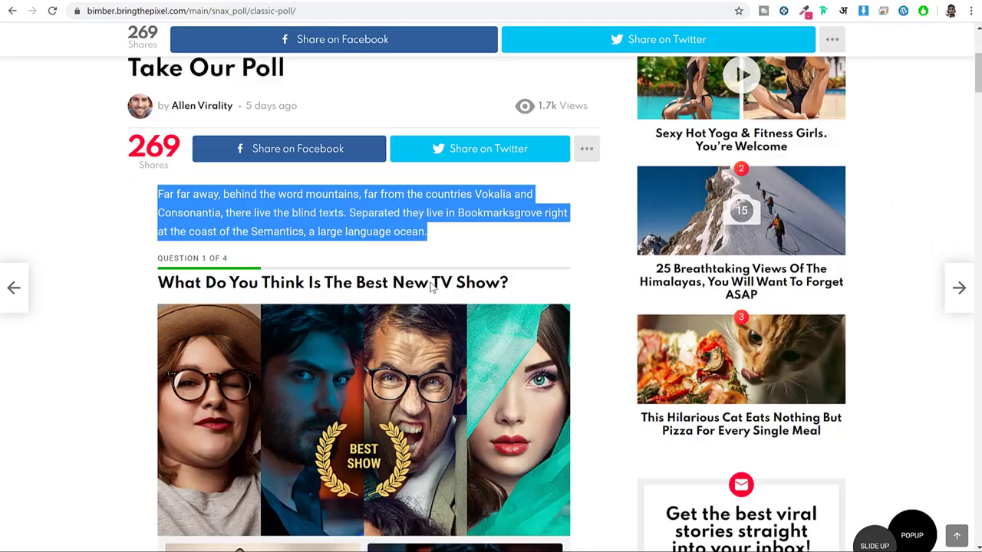
{"action": "triple_click", "coordinate": [249, 182]}
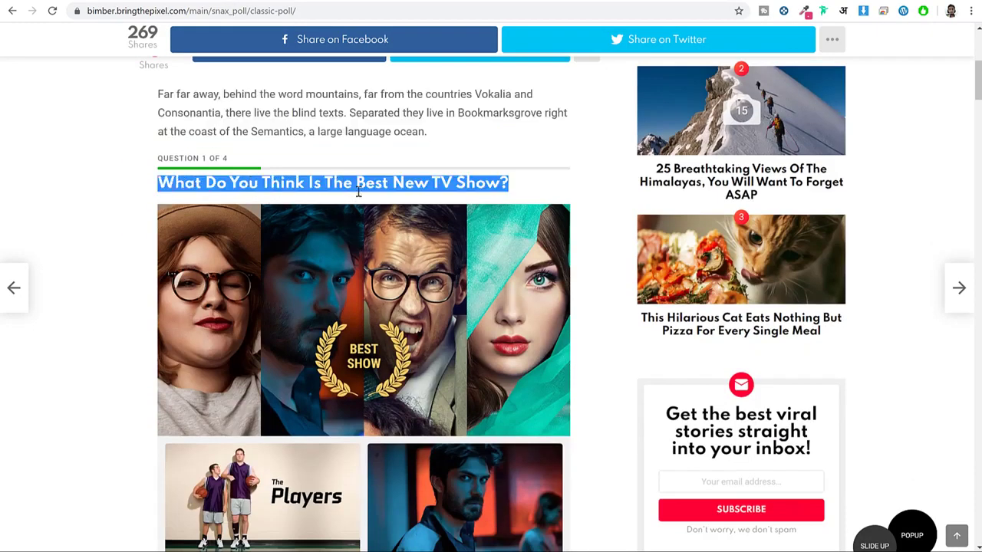
{"action": "key", "text": "ctrl+c"}
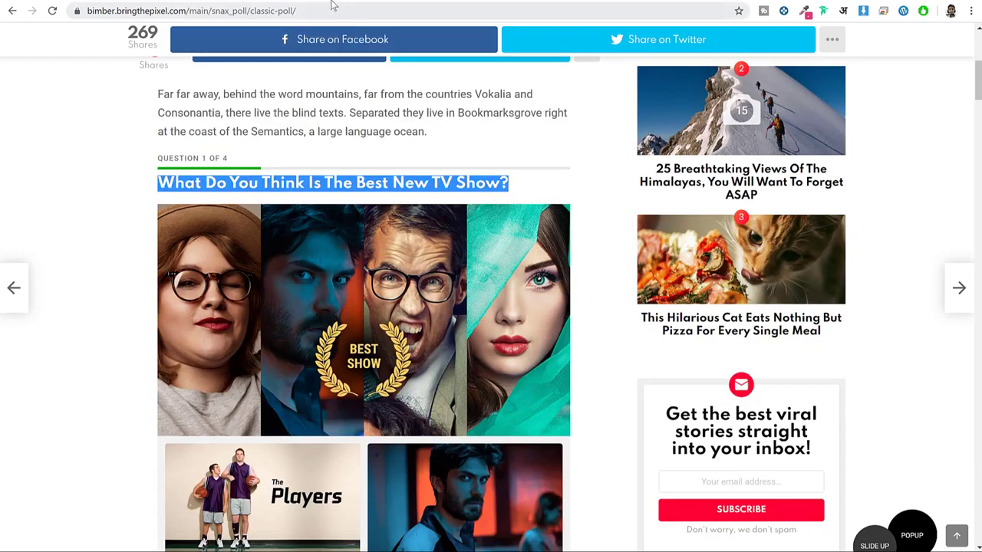
{"action": "left_click", "coordinate": [331, 5]}
{"action": "key", "text": "ctrl+v"}
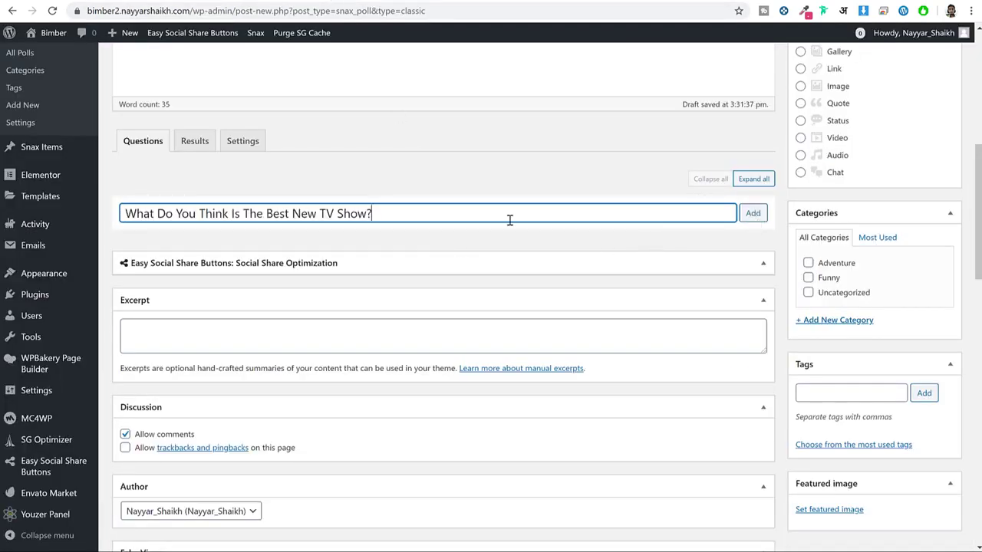
{"action": "key", "text": "ctrl+a"}
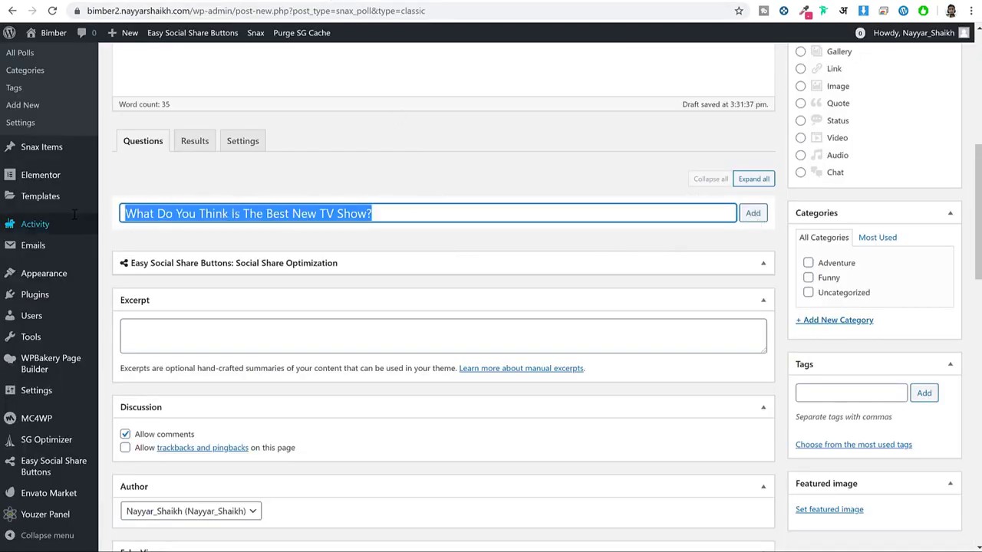
{"action": "left_click", "coordinate": [752, 213]}
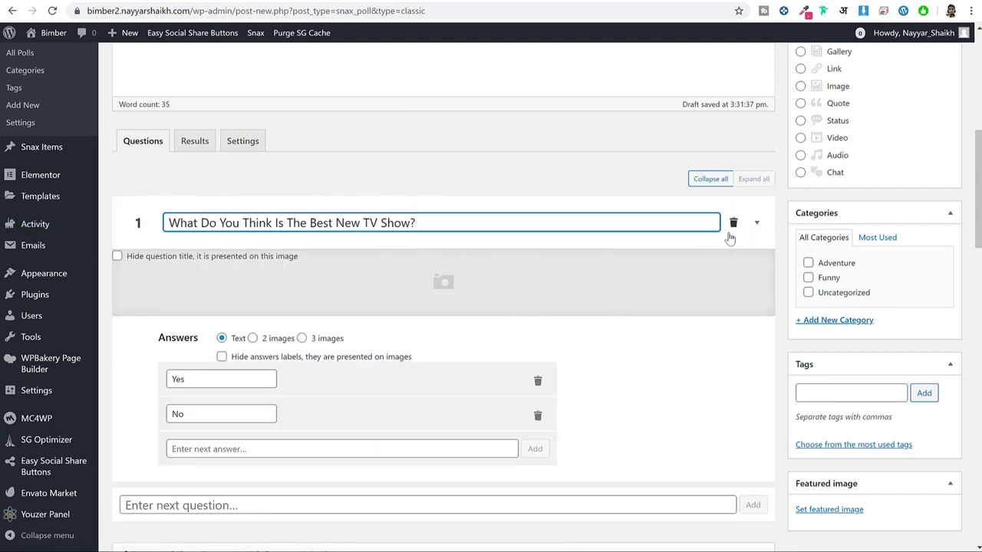
{"action": "left_click", "coordinate": [758, 224]}
{"action": "left_click", "coordinate": [755, 224]}
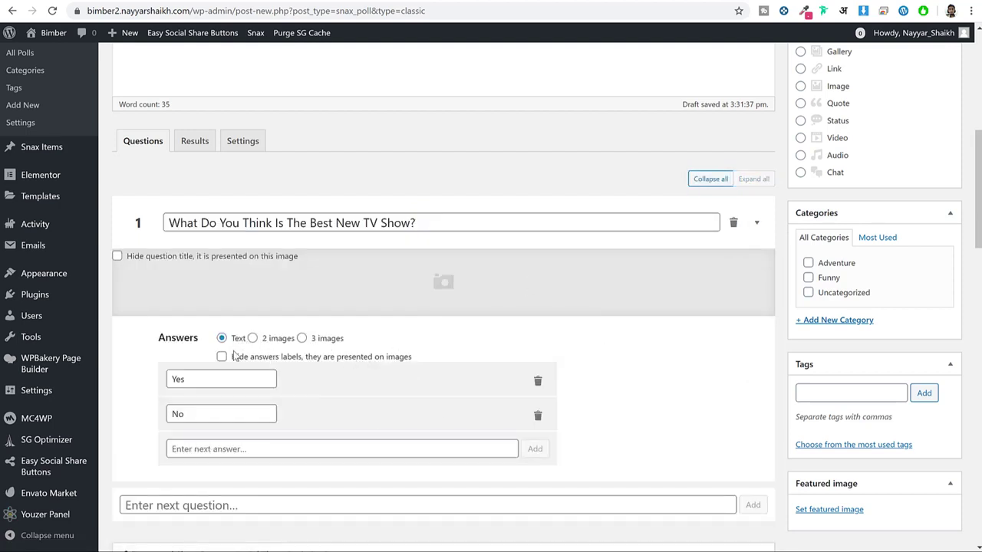
Step: Give question 1 the oranges photo demo_05.jpg, then collapse the question
{"action": "left_click", "coordinate": [233, 454]}
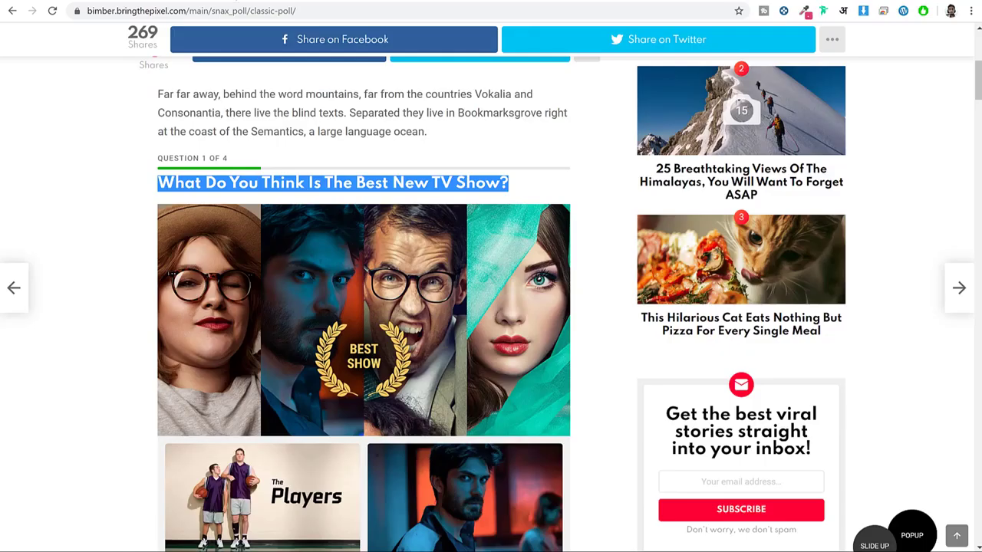
{"action": "left_click", "coordinate": [551, 179]}
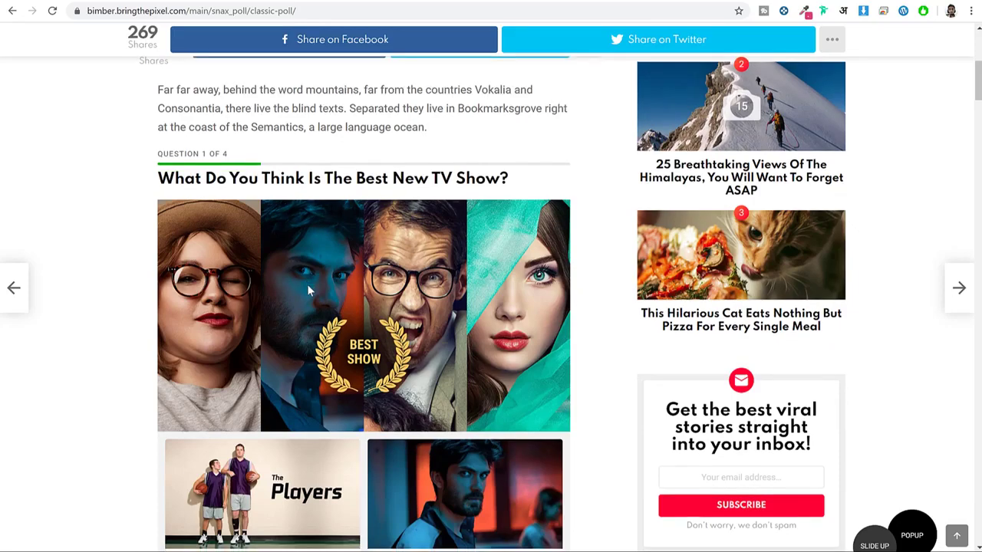
{"action": "scroll", "coordinate": [347, 230], "scroll_direction": "down", "scroll_amount": 2}
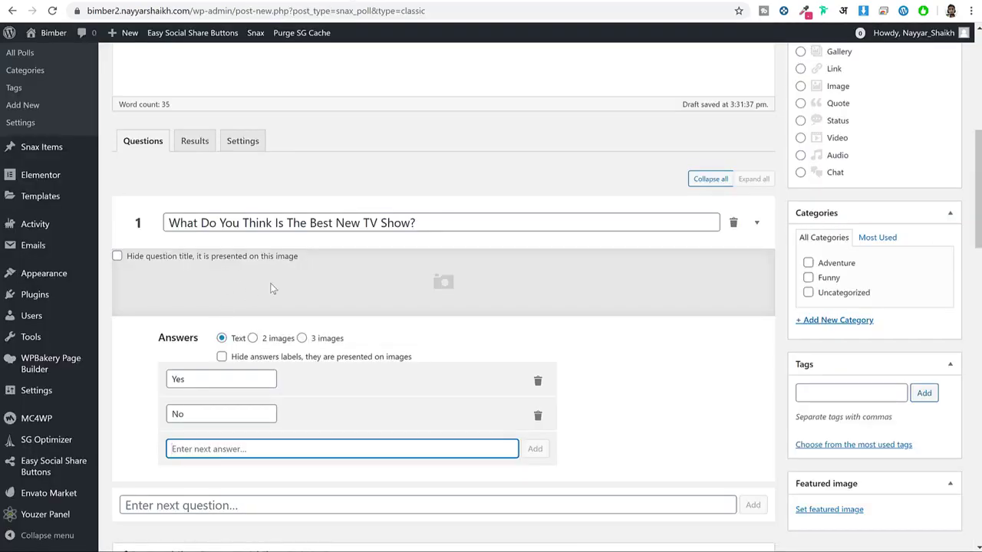
{"action": "left_click", "coordinate": [270, 289]}
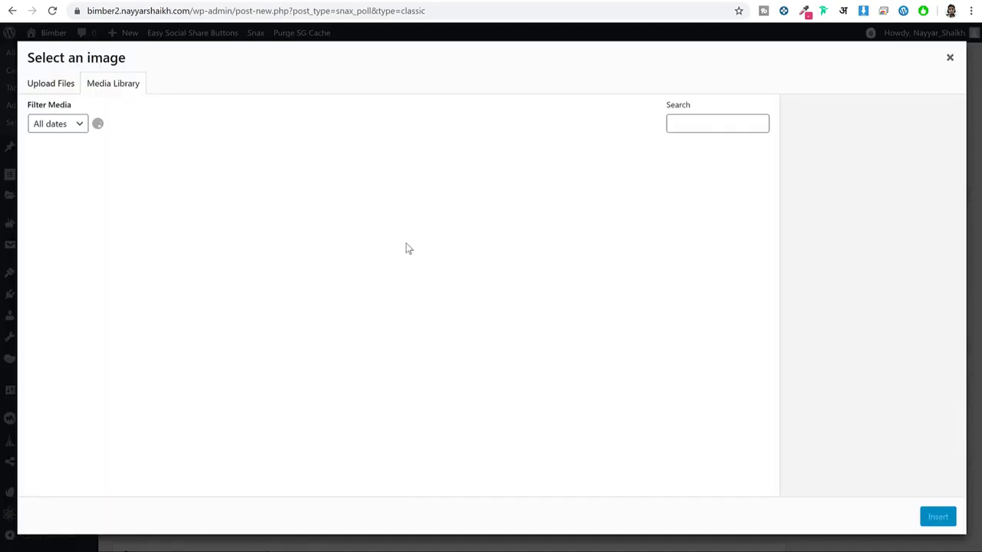
{"action": "left_click", "coordinate": [297, 191]}
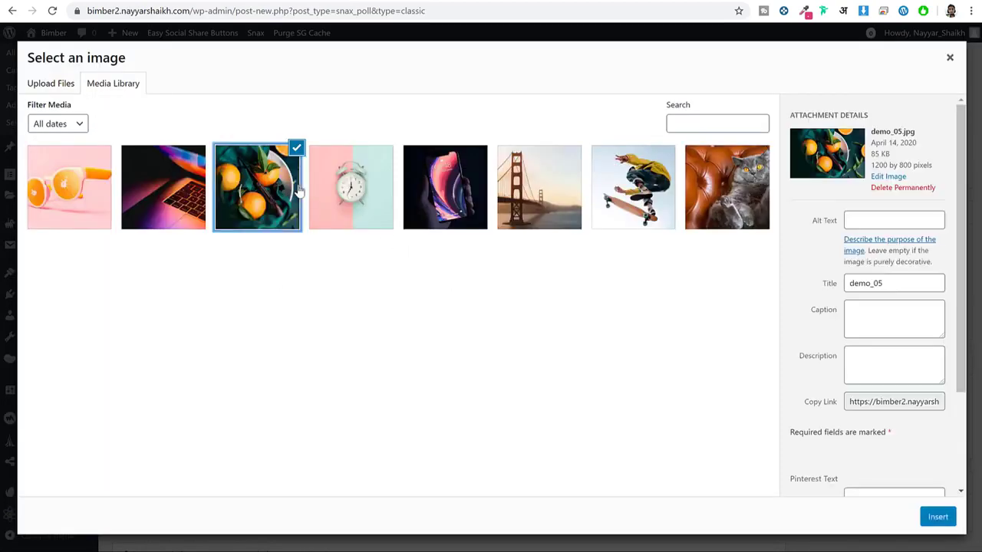
{"action": "left_click", "coordinate": [936, 518]}
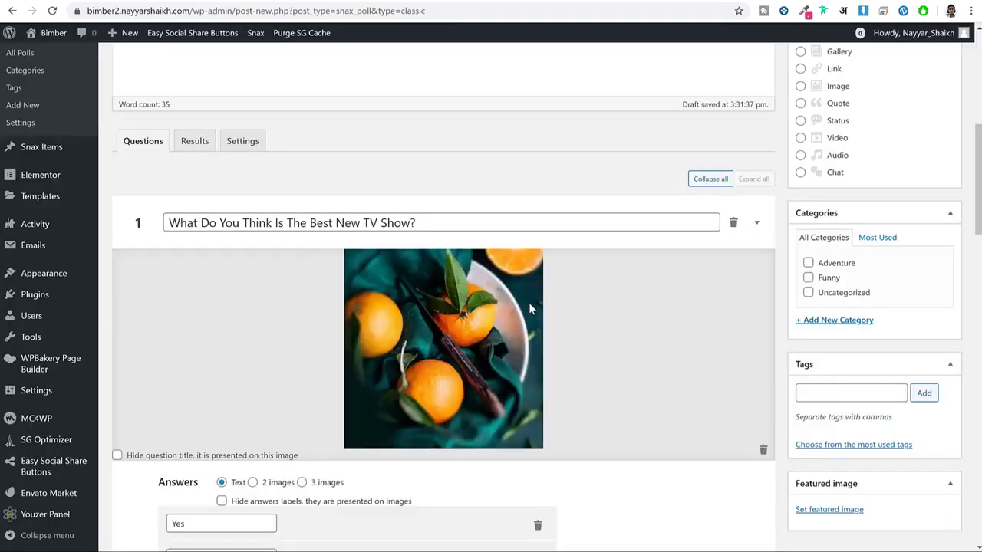
{"action": "left_click", "coordinate": [758, 224]}
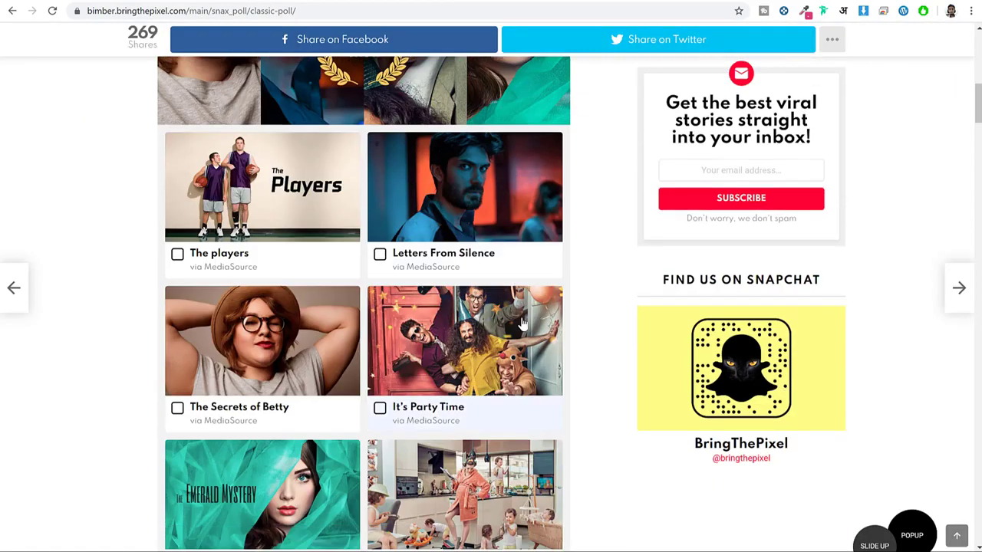
Step: Add 'How do you watch your favuorite shows?' as the poll's second question
{"action": "scroll", "coordinate": [521, 322], "scroll_direction": "down", "scroll_amount": 7}
{"action": "double_click", "coordinate": [426, 307]}
{"action": "scroll", "coordinate": [617, 381], "scroll_direction": "down", "scroll_amount": 10}
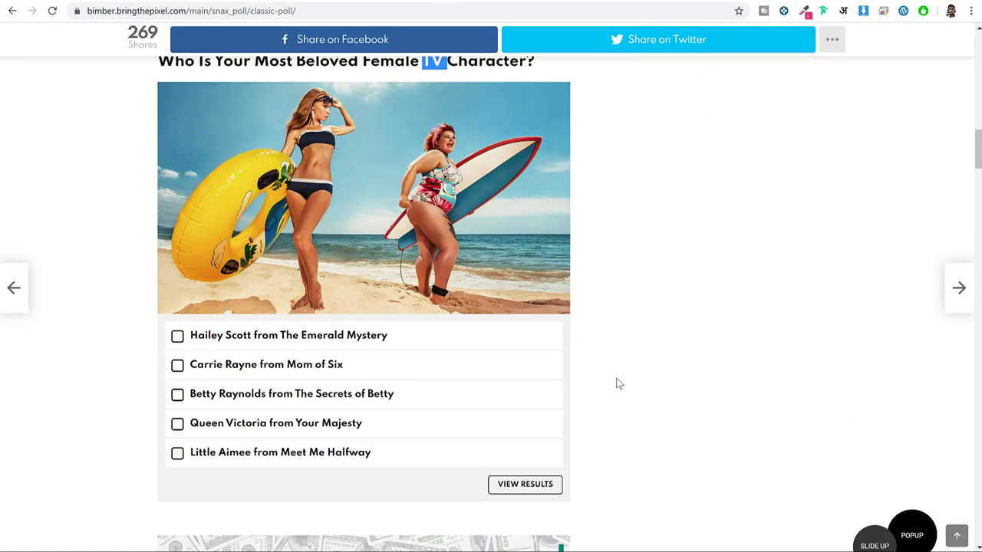
{"action": "scroll", "coordinate": [619, 383], "scroll_direction": "down", "scroll_amount": 3}
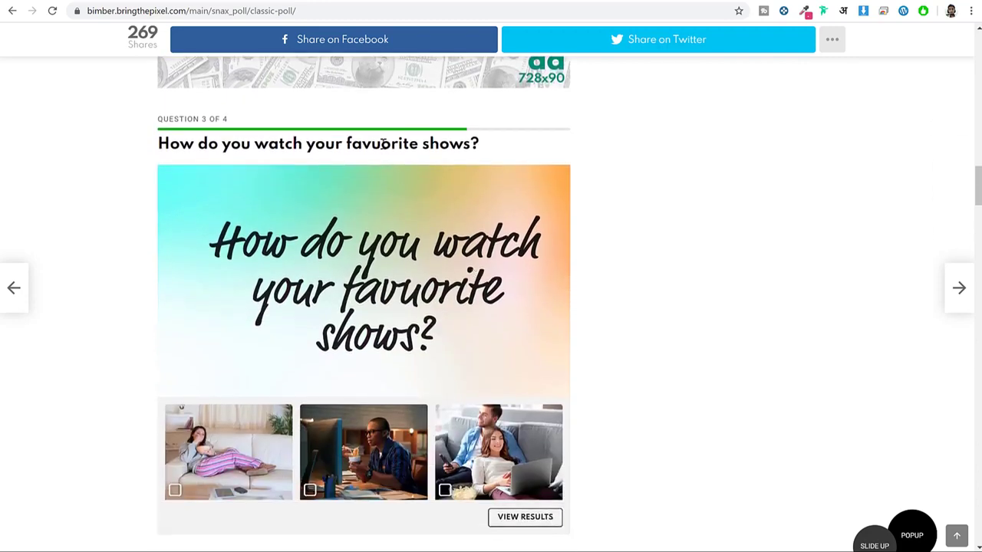
{"action": "triple_click", "coordinate": [384, 144]}
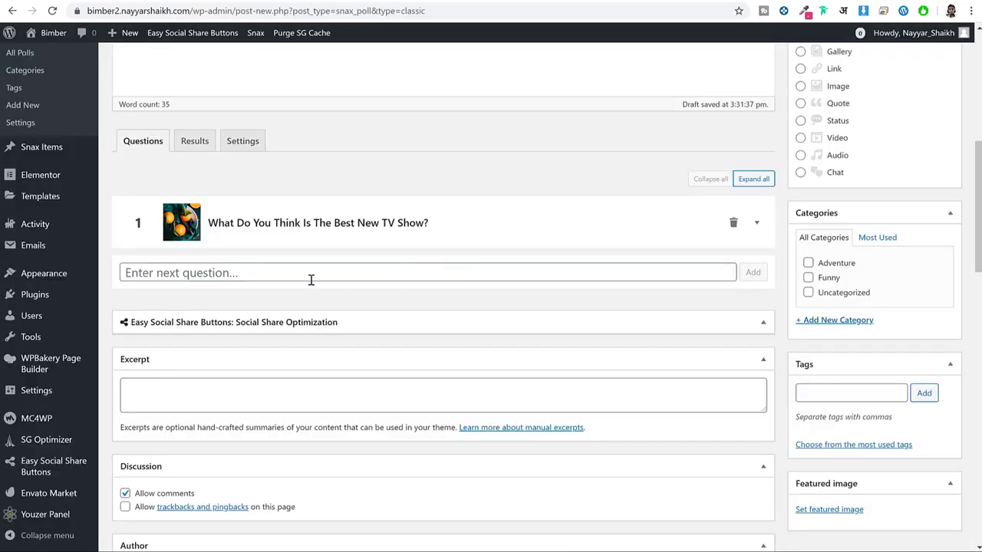
{"action": "left_click", "coordinate": [311, 276]}
{"action": "key", "text": "ctrl+v"}
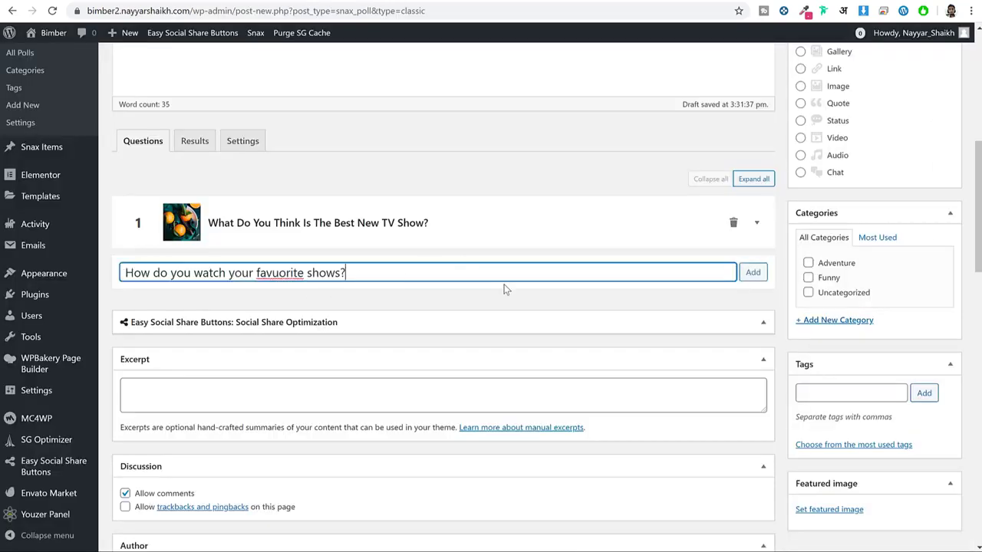
{"action": "left_click", "coordinate": [754, 273]}
Step: Set the alarm clock photo as question 2's image
{"action": "scroll", "coordinate": [333, 357], "scroll_direction": "down", "scroll_amount": 1}
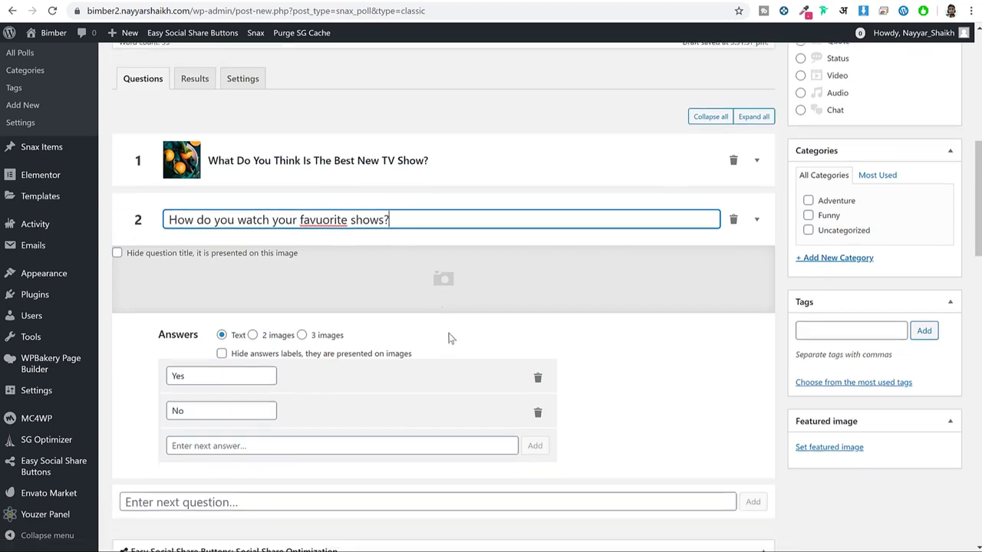
{"action": "left_click", "coordinate": [446, 276]}
{"action": "left_click", "coordinate": [354, 198]}
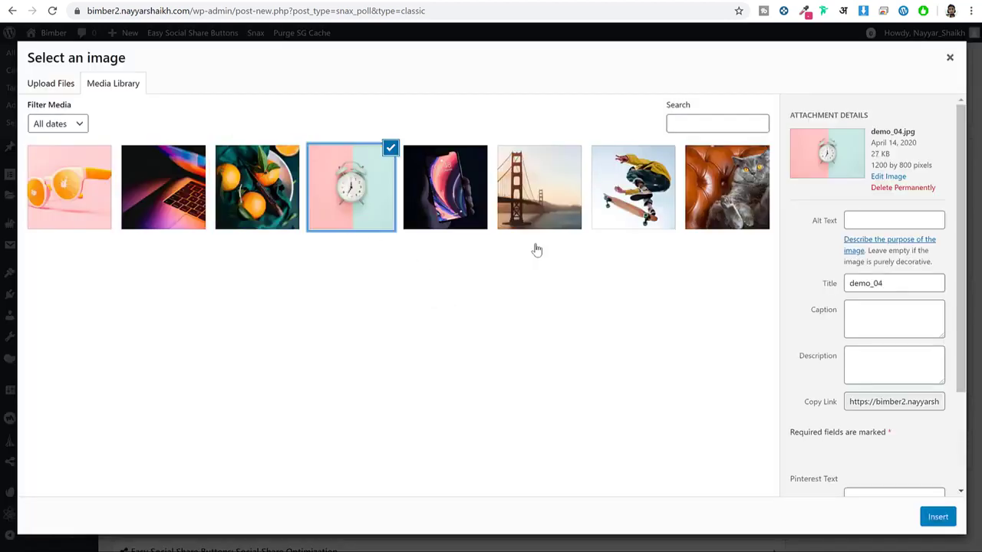
{"action": "left_click", "coordinate": [937, 516]}
Step: Give question 2 two image answers: the phone photo for Yes, the Golden Gate bridge for No
{"action": "scroll", "coordinate": [511, 371], "scroll_direction": "down", "scroll_amount": 3}
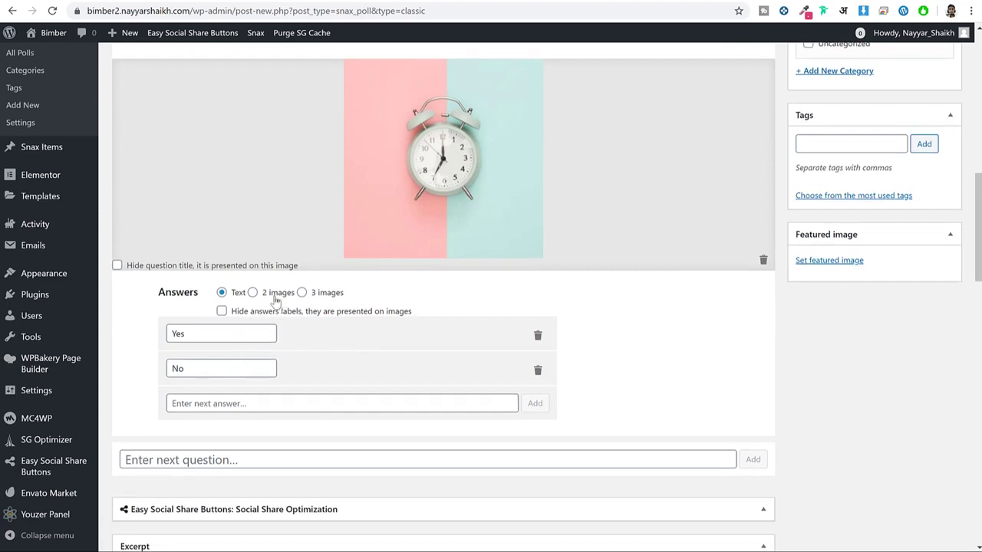
{"action": "left_click", "coordinate": [276, 293]}
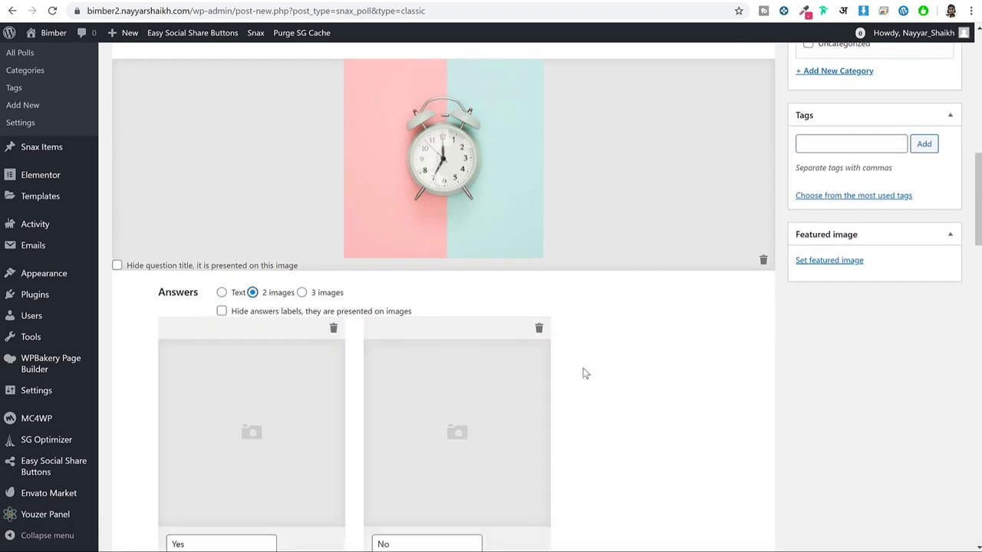
{"action": "left_click", "coordinate": [302, 292]}
{"action": "scroll", "coordinate": [566, 394], "scroll_direction": "down", "scroll_amount": 1}
{"action": "scroll", "coordinate": [669, 411], "scroll_direction": "down", "scroll_amount": 3}
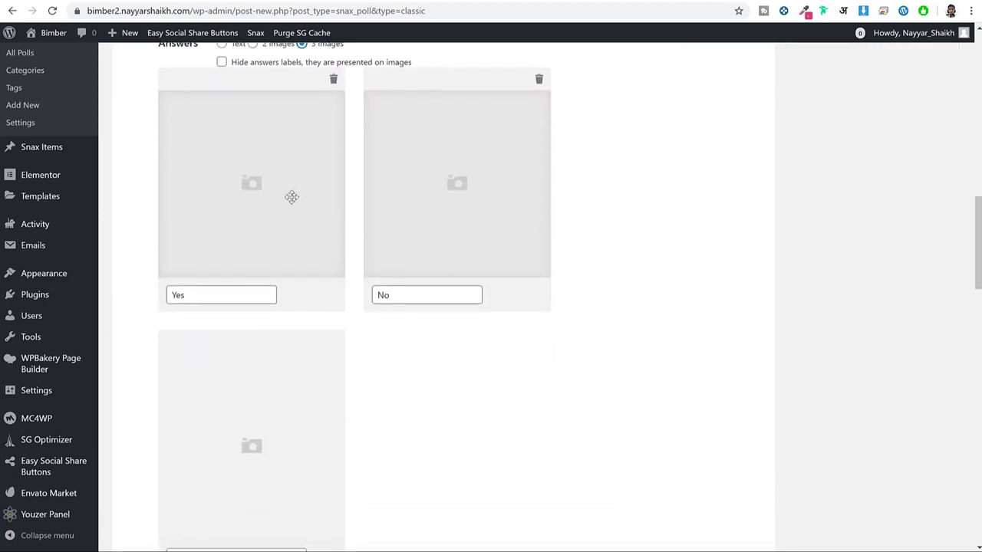
{"action": "left_click", "coordinate": [290, 197]}
{"action": "left_click", "coordinate": [468, 212]}
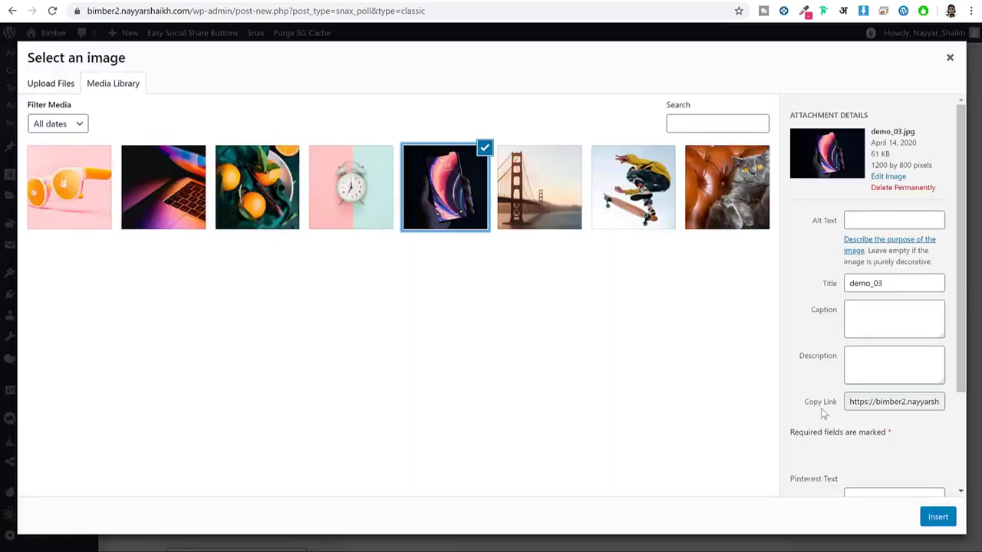
{"action": "left_click", "coordinate": [949, 520]}
{"action": "left_click", "coordinate": [445, 208]}
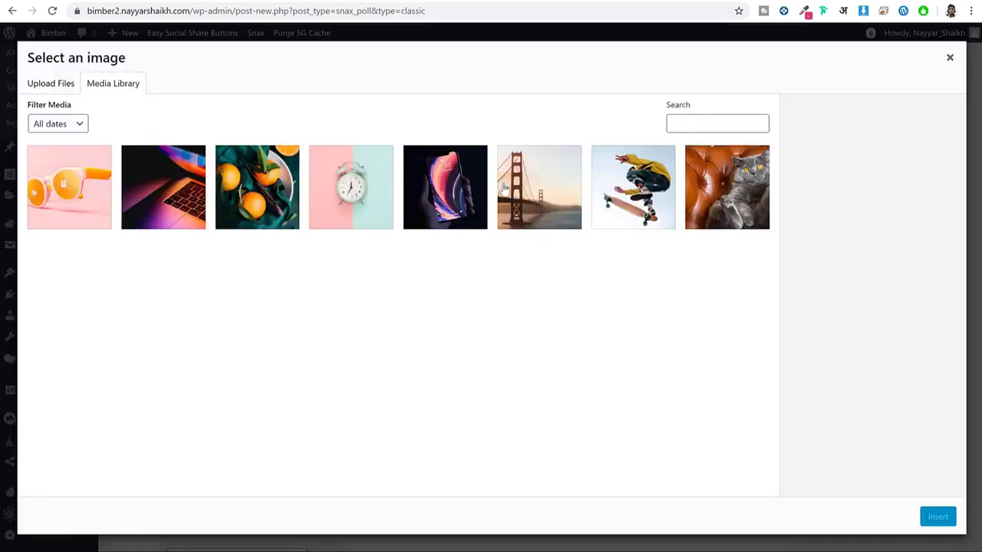
{"action": "left_click", "coordinate": [507, 187]}
{"action": "scroll", "coordinate": [227, 440], "scroll_direction": "down", "scroll_amount": 1}
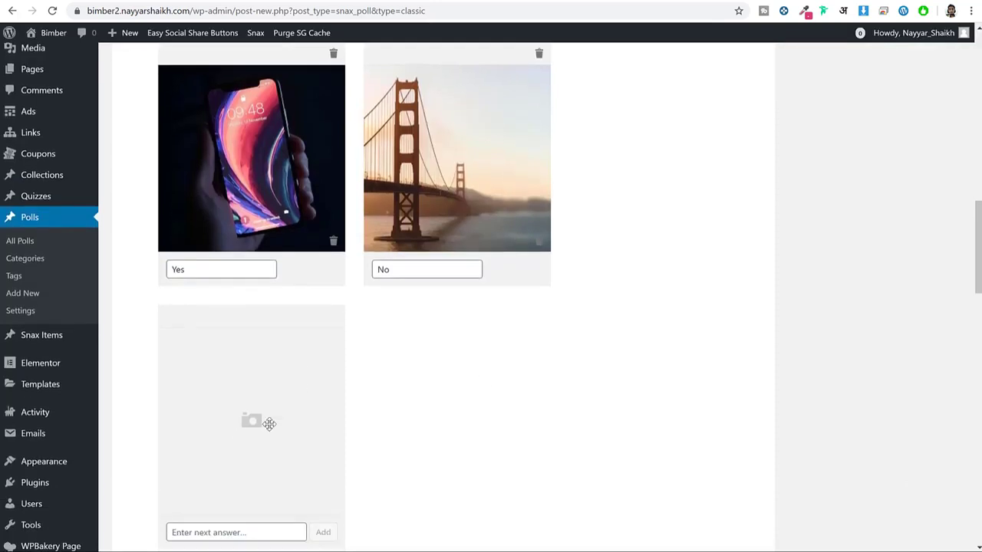
{"action": "scroll", "coordinate": [330, 398], "scroll_direction": "up", "scroll_amount": 3}
{"action": "left_click", "coordinate": [277, 206]}
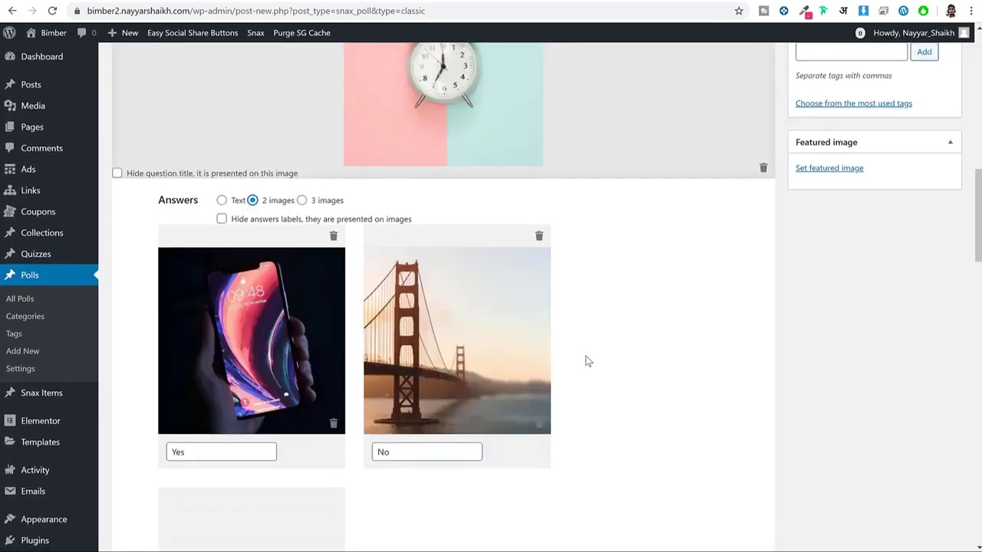
{"action": "scroll", "coordinate": [586, 361], "scroll_direction": "down", "scroll_amount": 1}
{"action": "scroll", "coordinate": [742, 271], "scroll_direction": "up", "scroll_amount": 1}
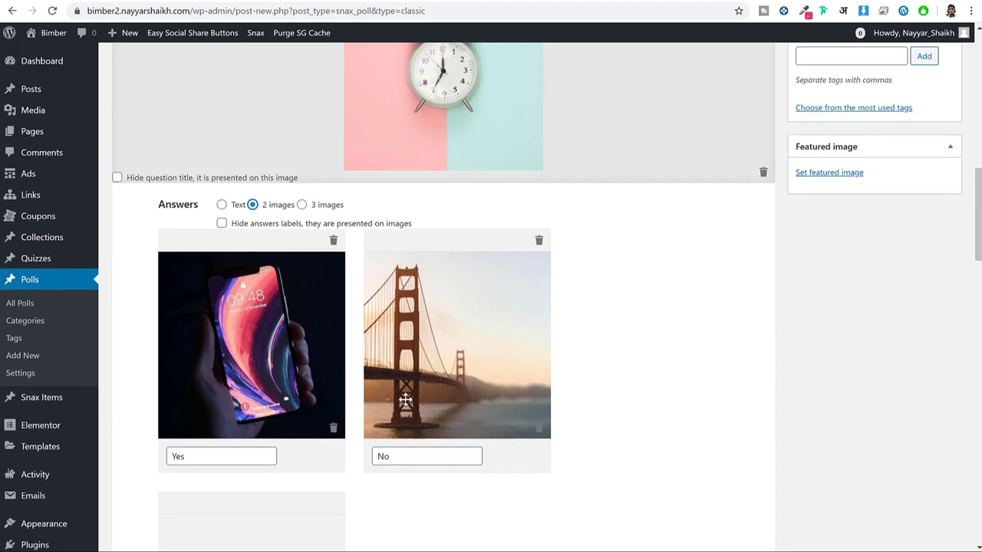
{"action": "scroll", "coordinate": [461, 455], "scroll_direction": "up", "scroll_amount": 2}
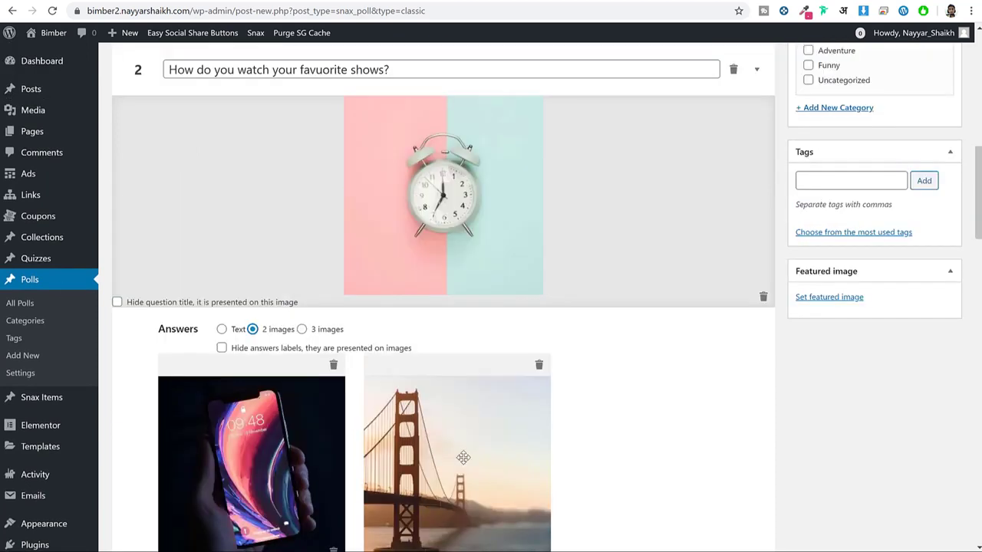
{"action": "scroll", "coordinate": [568, 451], "scroll_direction": "up", "scroll_amount": 4}
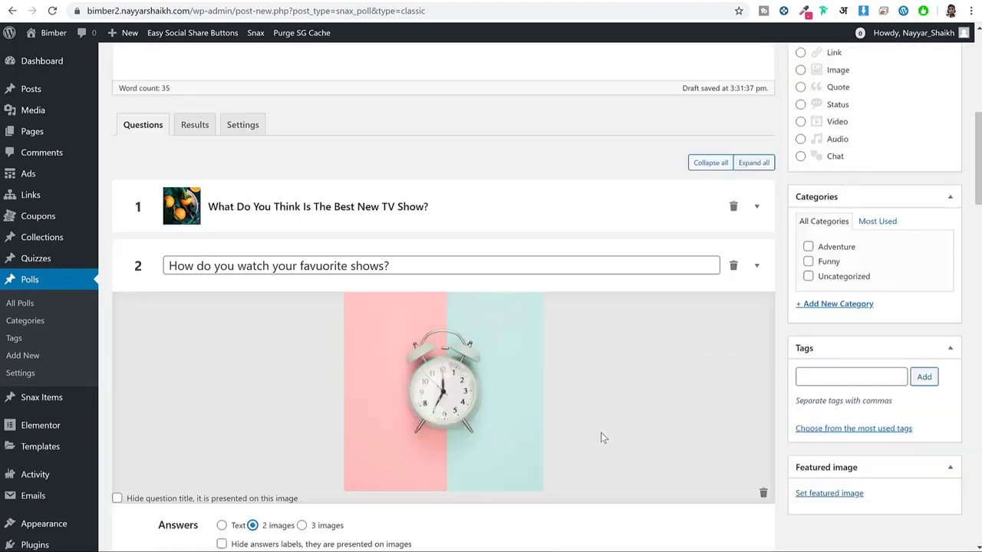
{"action": "scroll", "coordinate": [879, 349], "scroll_direction": "down", "scroll_amount": 2}
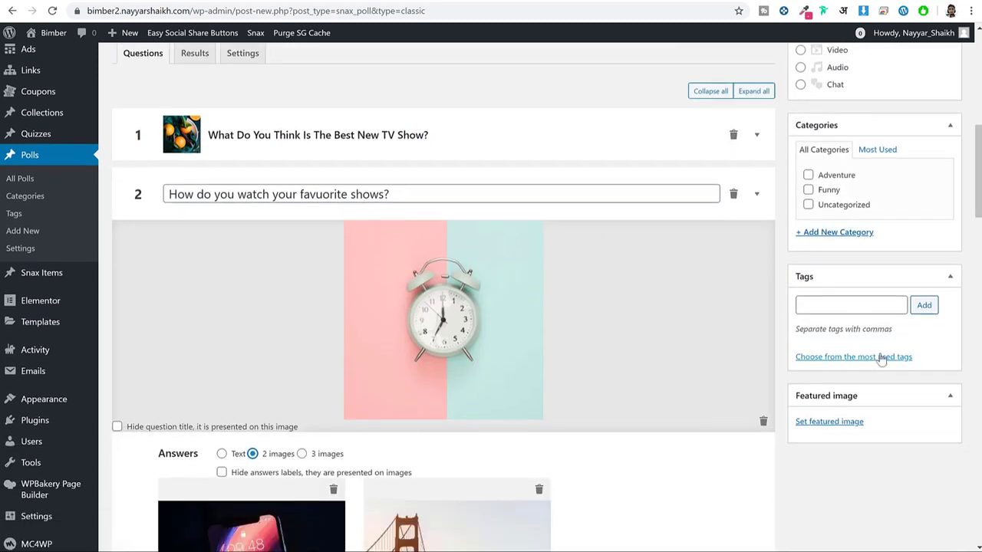
Step: Make the laptop photo demo_06.jpg the featured image and publish the poll
{"action": "left_click", "coordinate": [845, 424]}
{"action": "left_click", "coordinate": [147, 193]}
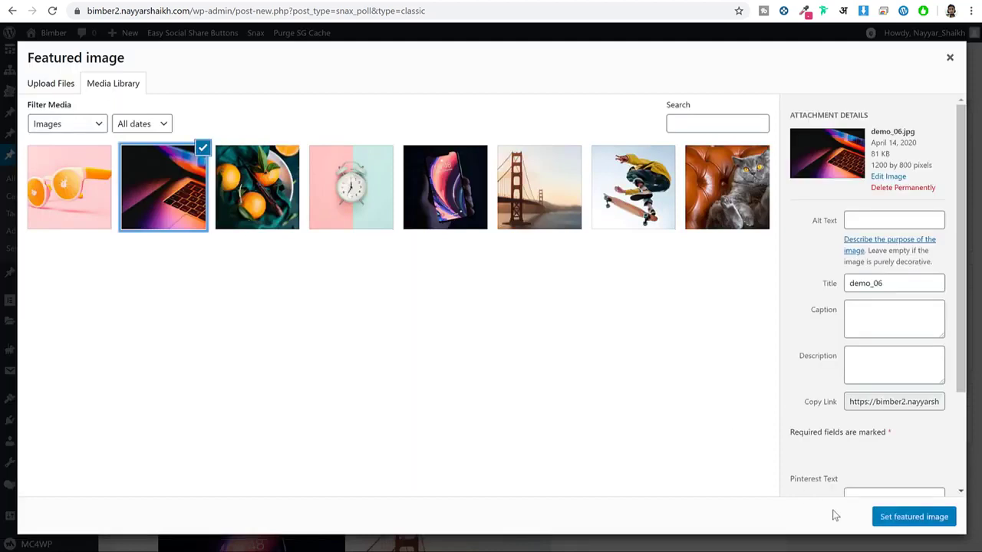
{"action": "left_click", "coordinate": [914, 517]}
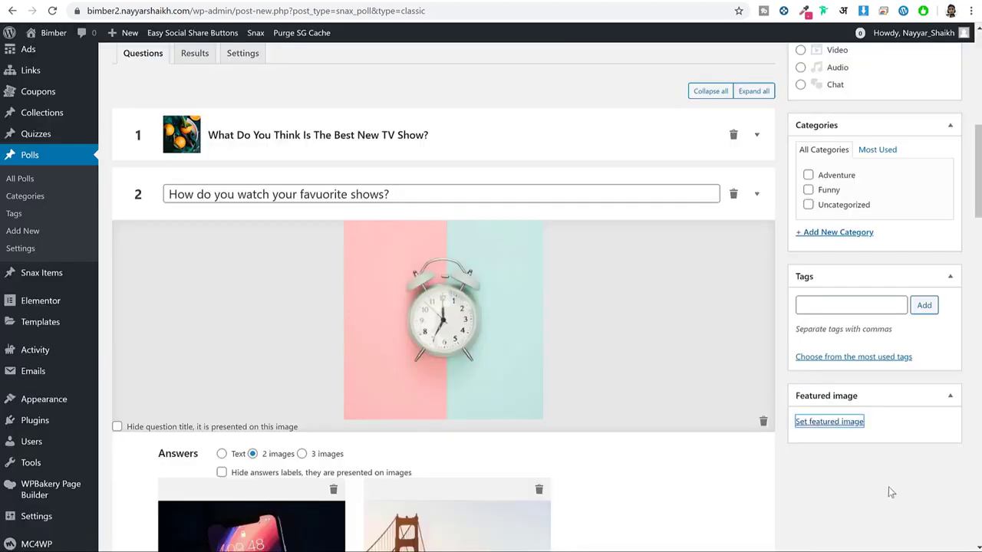
{"action": "scroll", "coordinate": [896, 467], "scroll_direction": "up", "scroll_amount": 3}
{"action": "left_click", "coordinate": [936, 115]}
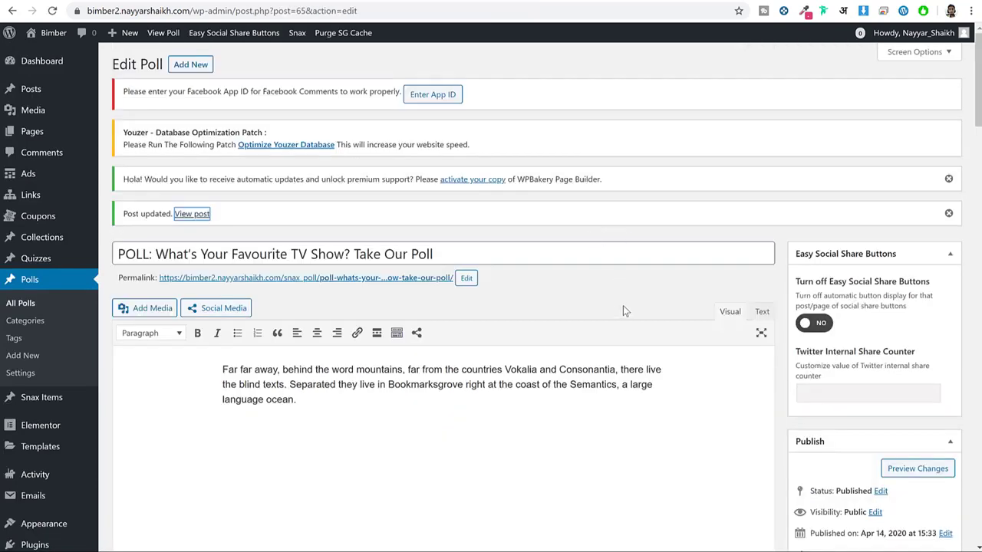
Step: Review the poll's Results tab and its Settings: guest play, User can play, one question per page
{"action": "scroll", "coordinate": [623, 311], "scroll_direction": "down", "scroll_amount": 6}
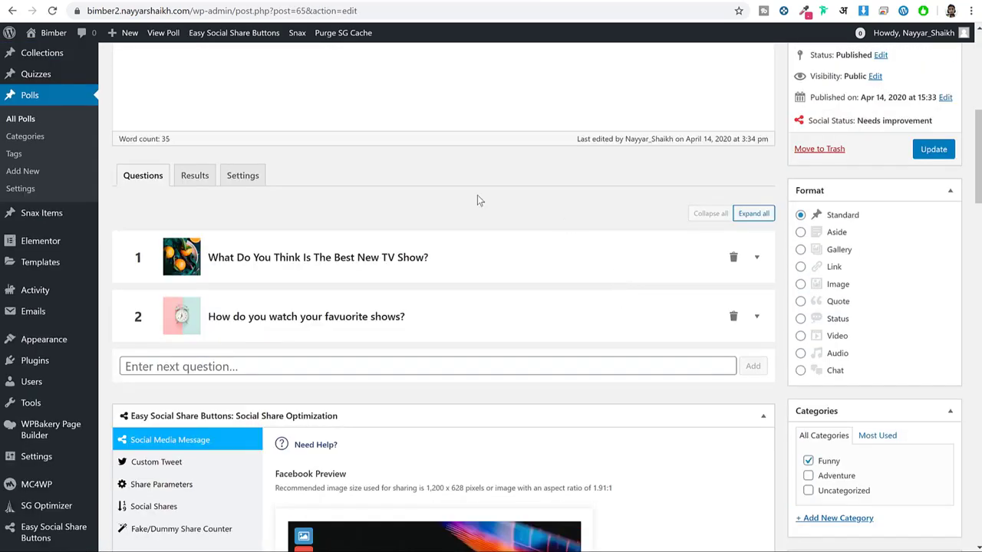
{"action": "left_click", "coordinate": [201, 176]}
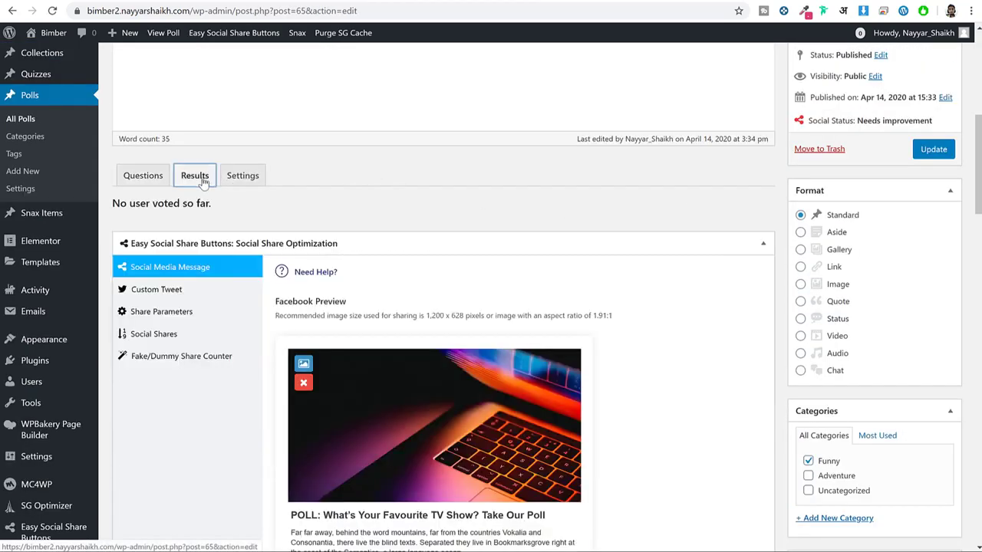
{"action": "left_click", "coordinate": [146, 180]}
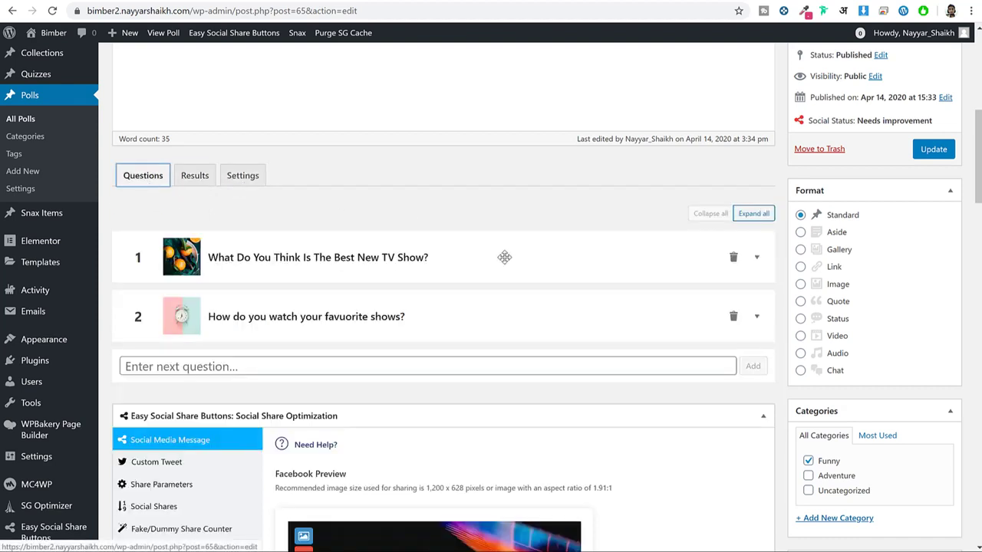
{"action": "left_click", "coordinate": [263, 181]}
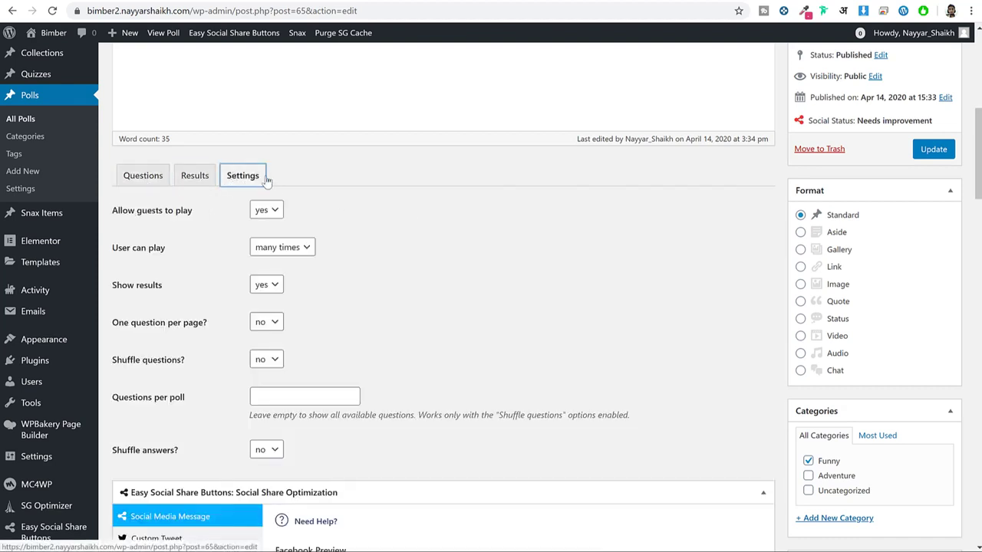
{"action": "scroll", "coordinate": [293, 196], "scroll_direction": "down", "scroll_amount": 1}
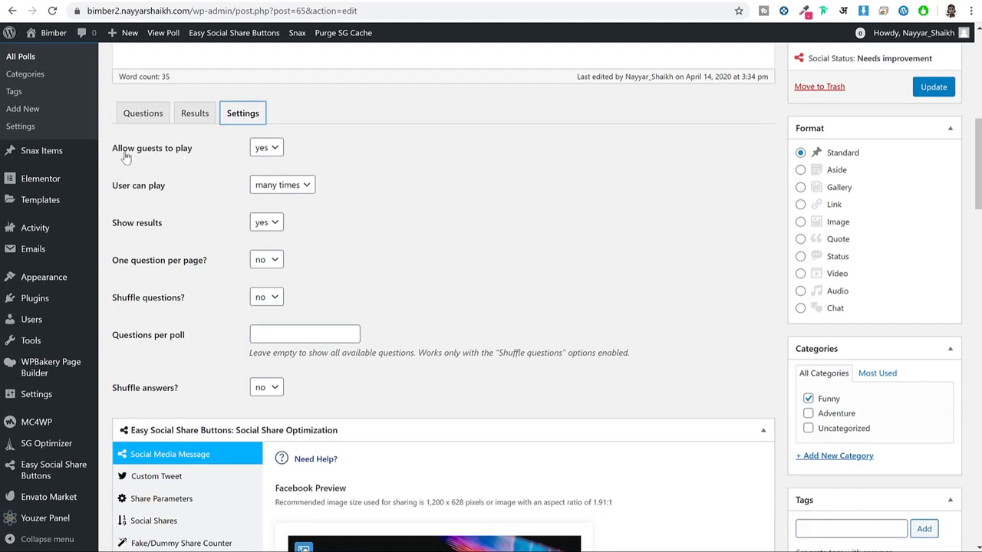
{"action": "left_click_drag", "start_coordinate": [122, 149], "coordinate": [199, 151]}
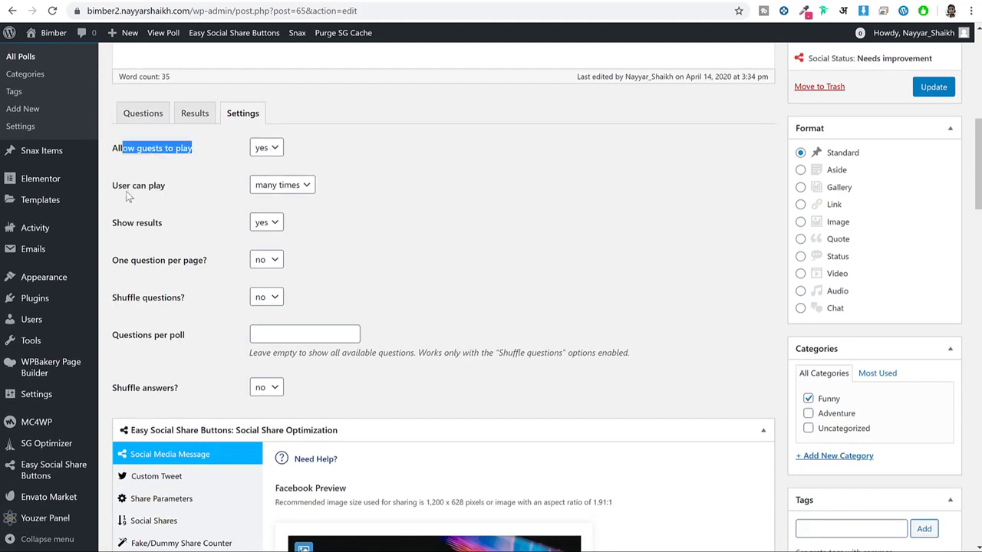
{"action": "left_click_drag", "start_coordinate": [118, 186], "coordinate": [167, 192]}
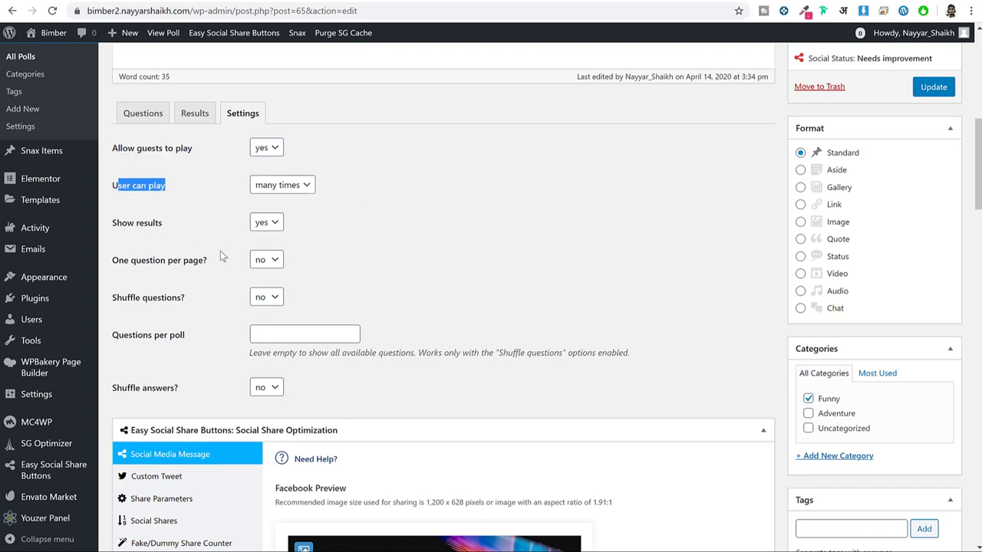
{"action": "left_click_drag", "start_coordinate": [159, 262], "coordinate": [207, 265]}
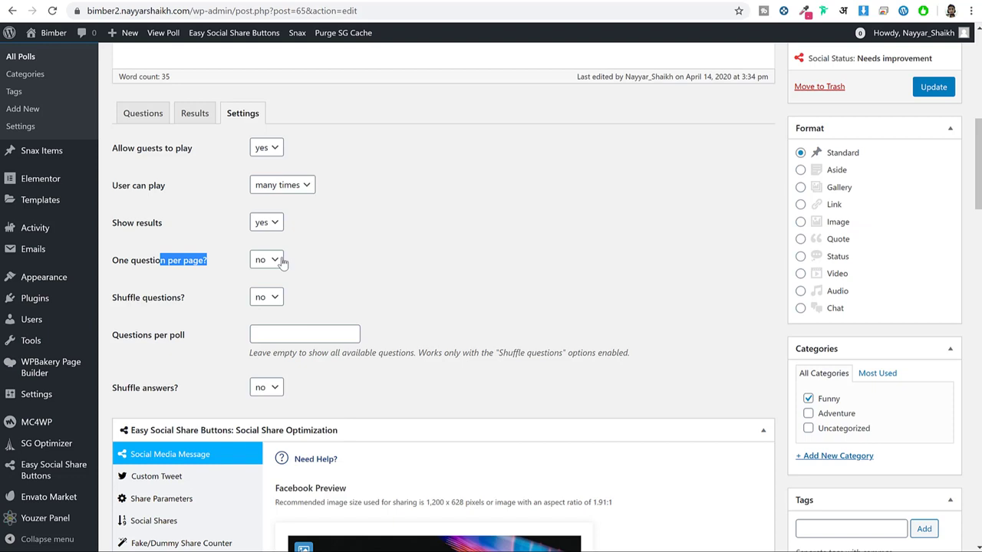
{"action": "left_click", "coordinate": [547, 312]}
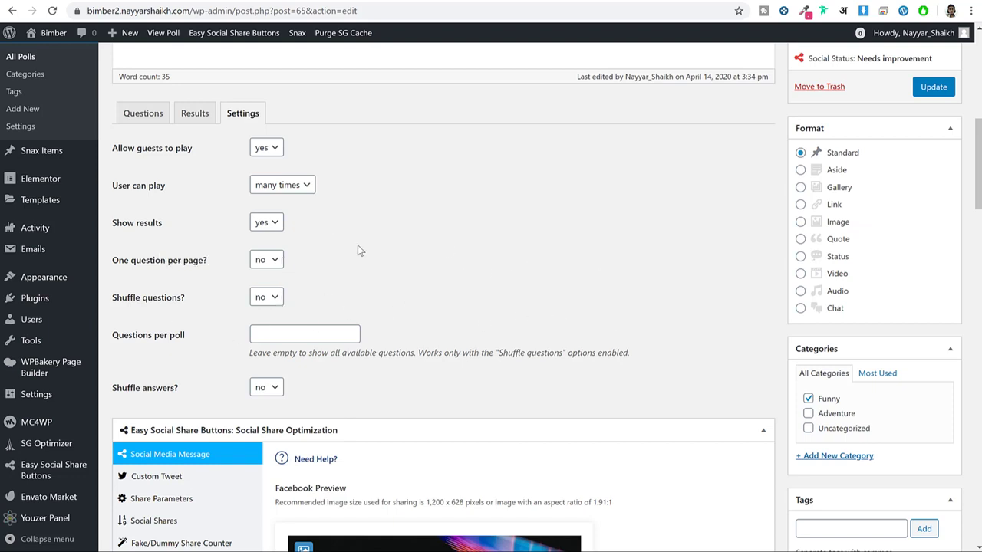
{"action": "scroll", "coordinate": [360, 263], "scroll_direction": "down", "scroll_amount": 6}
{"action": "scroll", "coordinate": [384, 384], "scroll_direction": "down", "scroll_amount": 2}
{"action": "scroll", "coordinate": [390, 427], "scroll_direction": "up", "scroll_amount": 8}
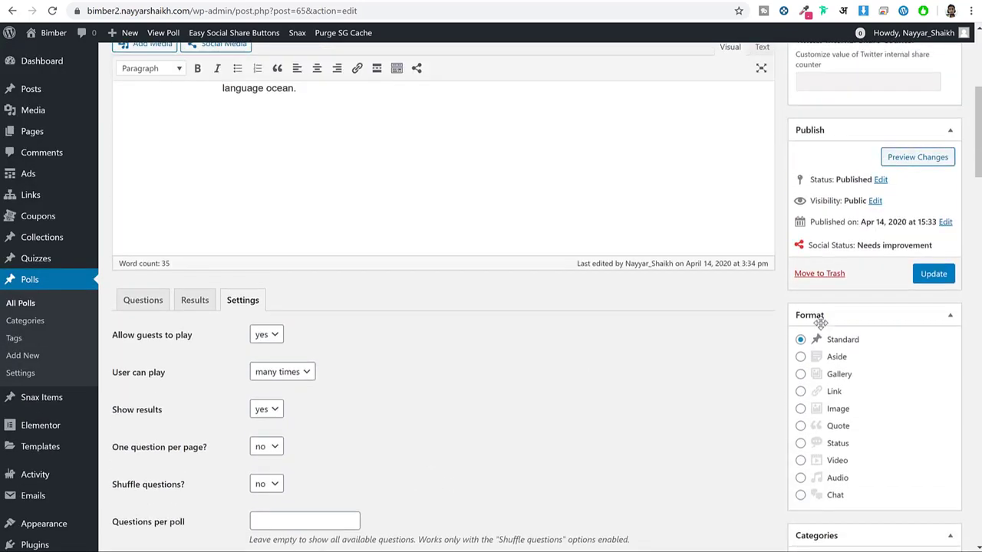
Step: Update the published poll and open its permalink in a new tab
{"action": "left_click", "coordinate": [947, 280]}
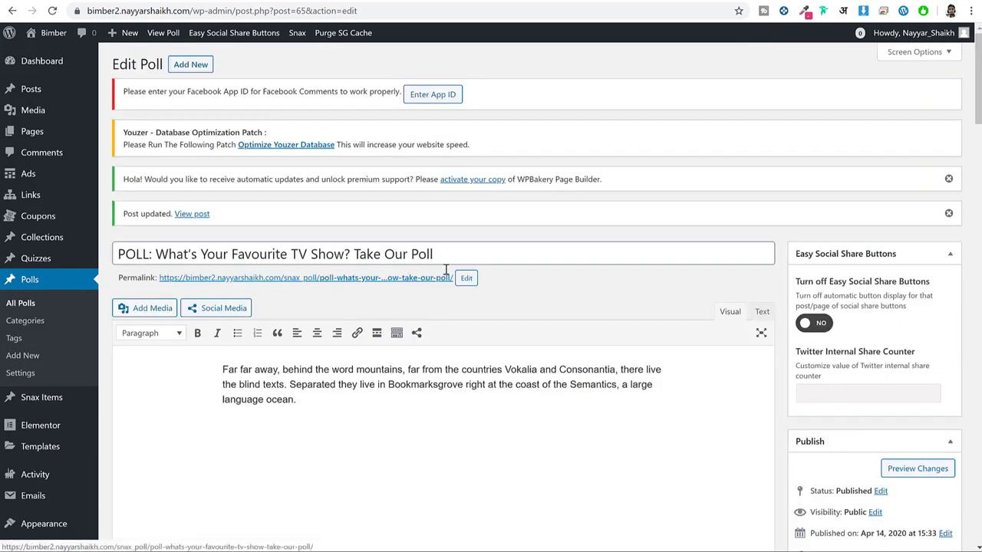
{"action": "right_click", "coordinate": [435, 278]}
{"action": "left_click", "coordinate": [480, 366]}
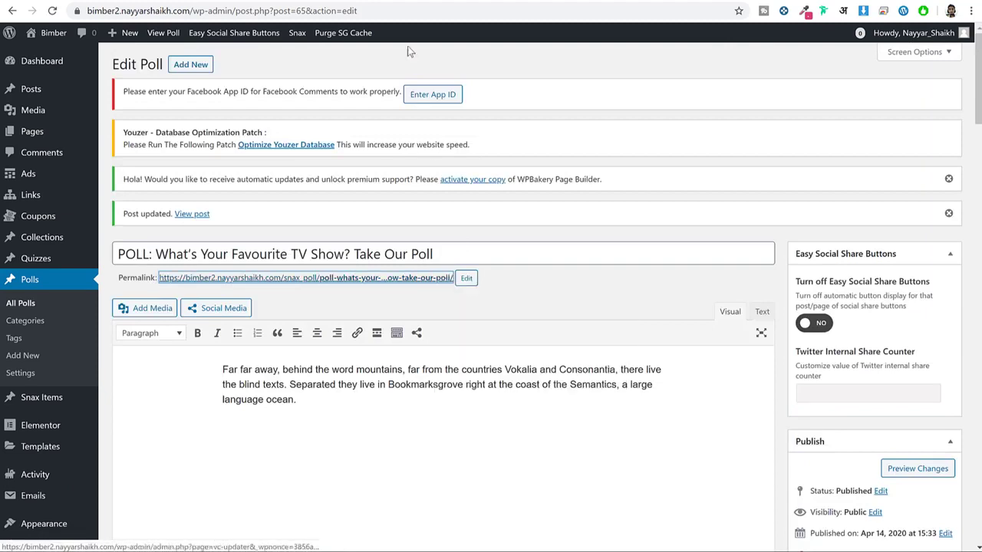
{"action": "key", "text": "ctrl+Tab"}
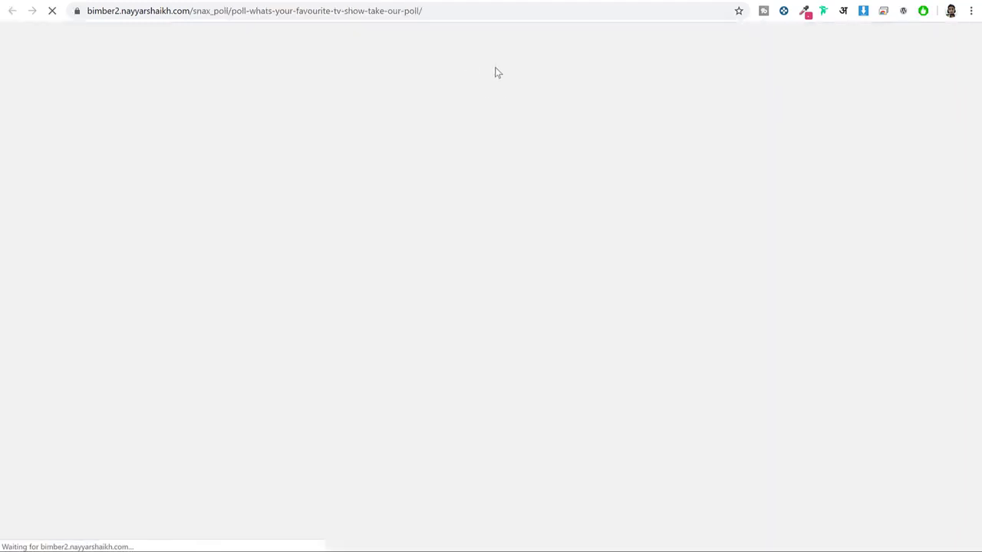
Step: Vote Yes on question 2 and No on question 1, viewing each question's results
{"action": "scroll", "coordinate": [654, 218], "scroll_direction": "down", "scroll_amount": 1}
{"action": "scroll", "coordinate": [653, 223], "scroll_direction": "down", "scroll_amount": 10}
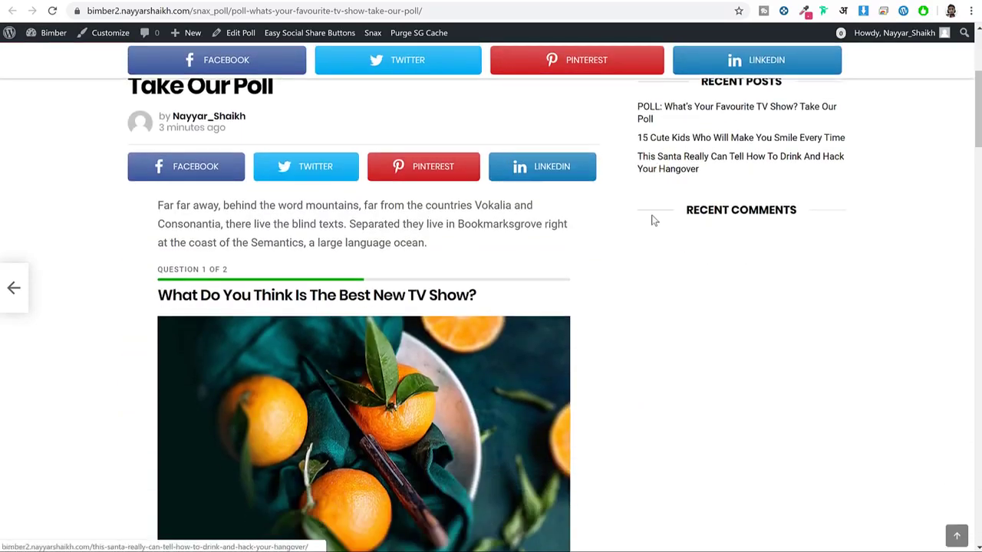
{"action": "scroll", "coordinate": [651, 212], "scroll_direction": "up", "scroll_amount": 8}
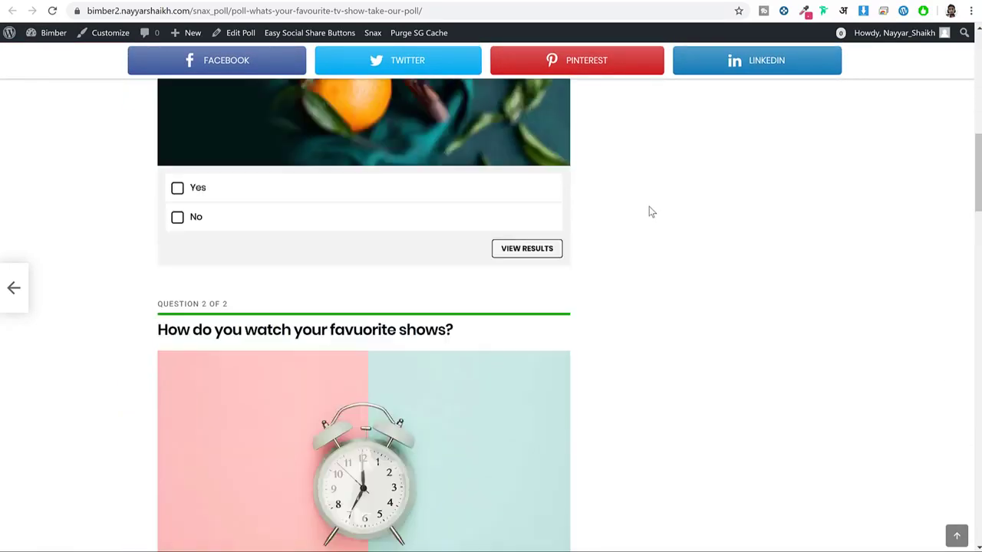
{"action": "scroll", "coordinate": [377, 267], "scroll_direction": "down", "scroll_amount": 3}
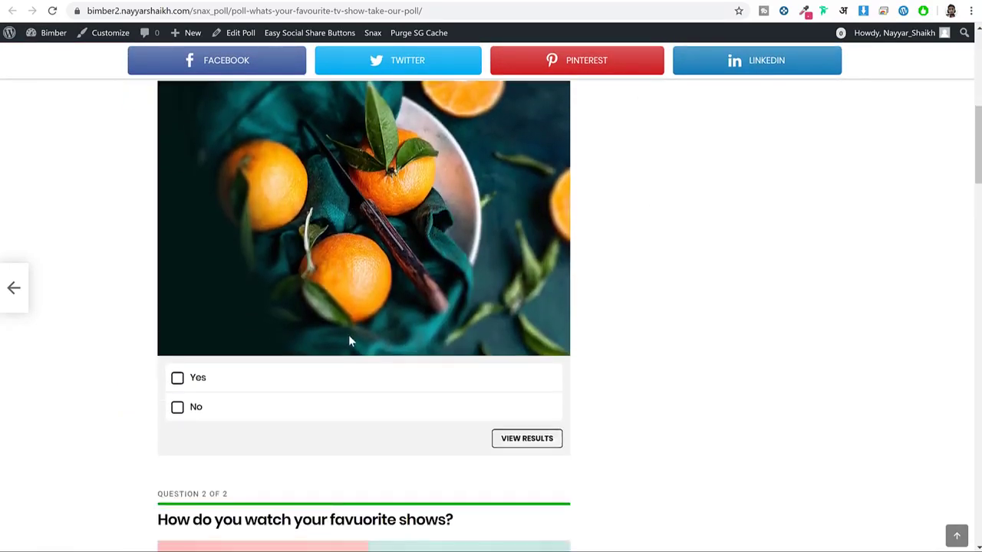
{"action": "scroll", "coordinate": [778, 322], "scroll_direction": "down", "scroll_amount": 7}
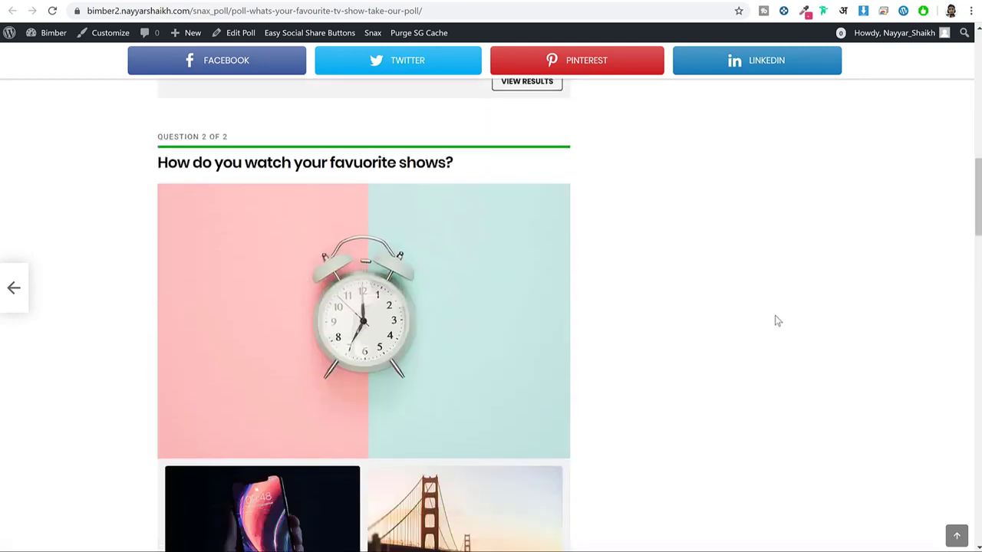
{"action": "left_click", "coordinate": [349, 282]}
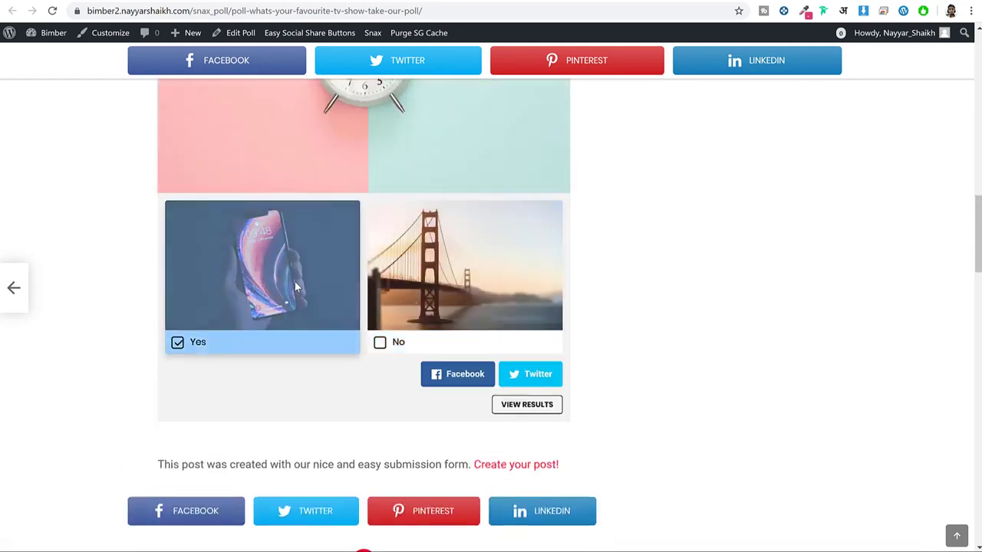
{"action": "left_click", "coordinate": [495, 404]}
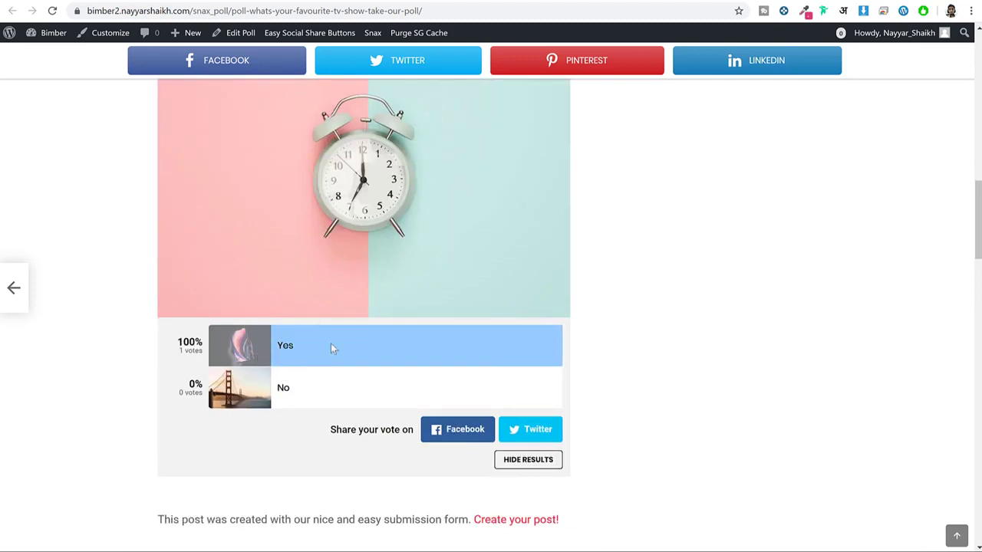
{"action": "scroll", "coordinate": [358, 391], "scroll_direction": "up", "scroll_amount": 8}
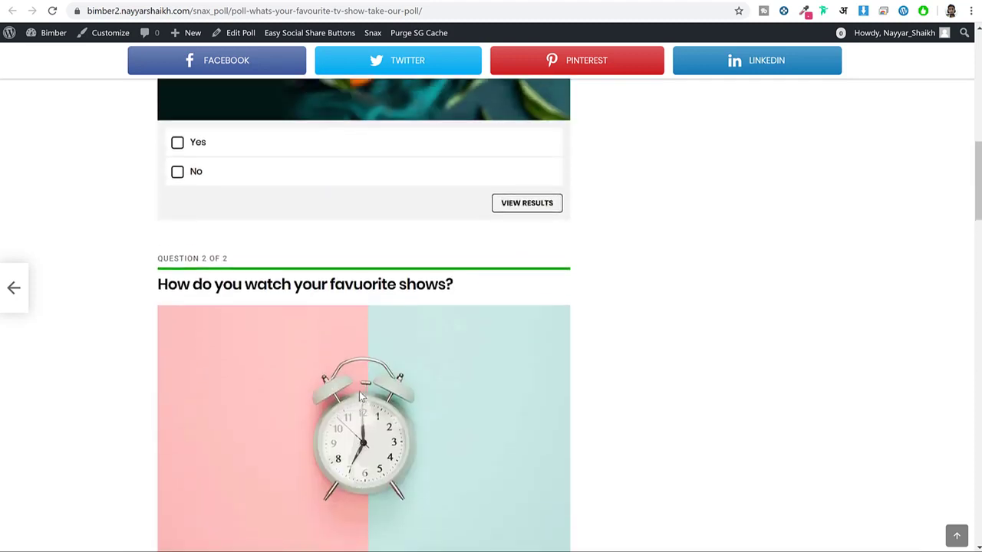
{"action": "left_click", "coordinate": [263, 409]}
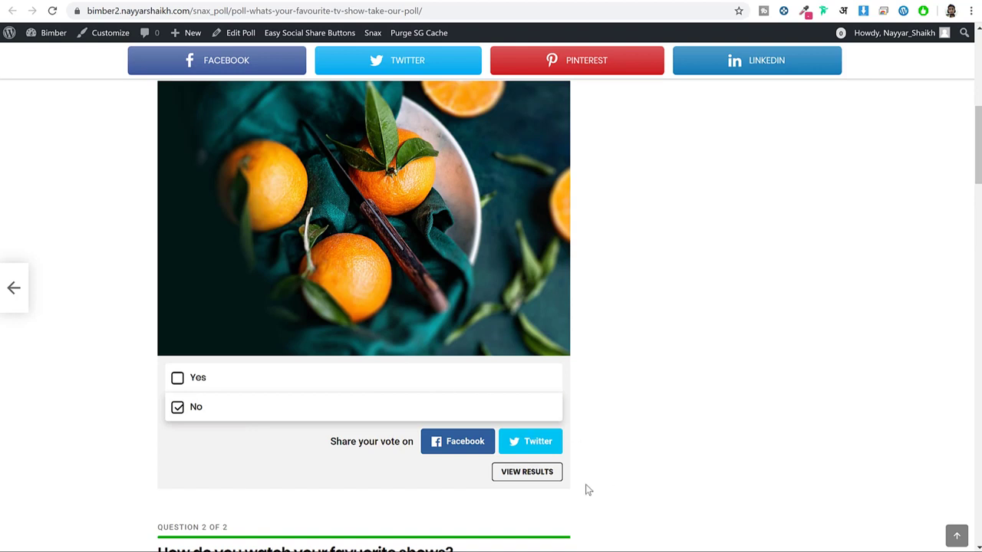
{"action": "left_click", "coordinate": [556, 472]}
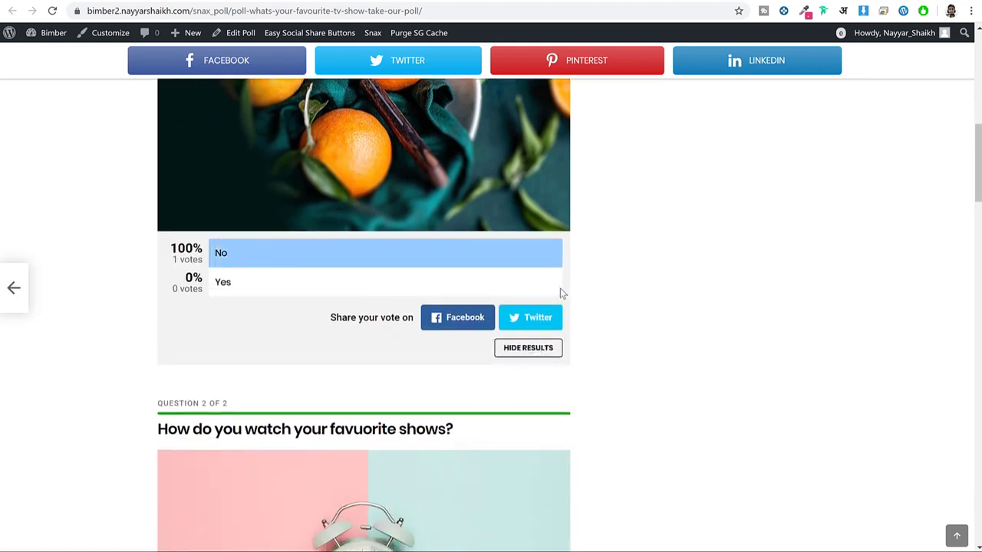
Step: Reopen the published poll page from its permalink
{"action": "scroll", "coordinate": [561, 292], "scroll_direction": "up", "scroll_amount": 4}
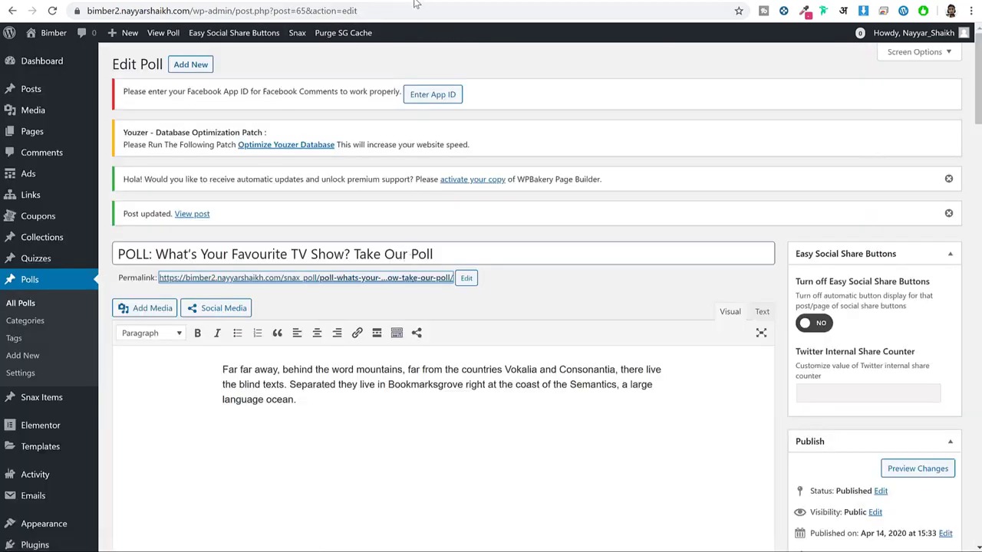
{"action": "left_click", "coordinate": [404, 279]}
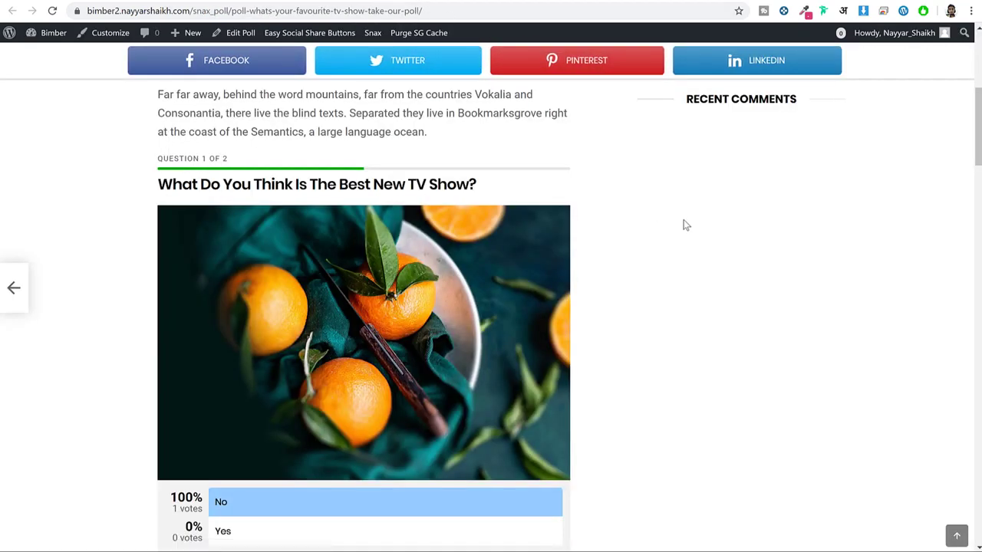
{"action": "scroll", "coordinate": [809, 310], "scroll_direction": "up", "scroll_amount": 4}
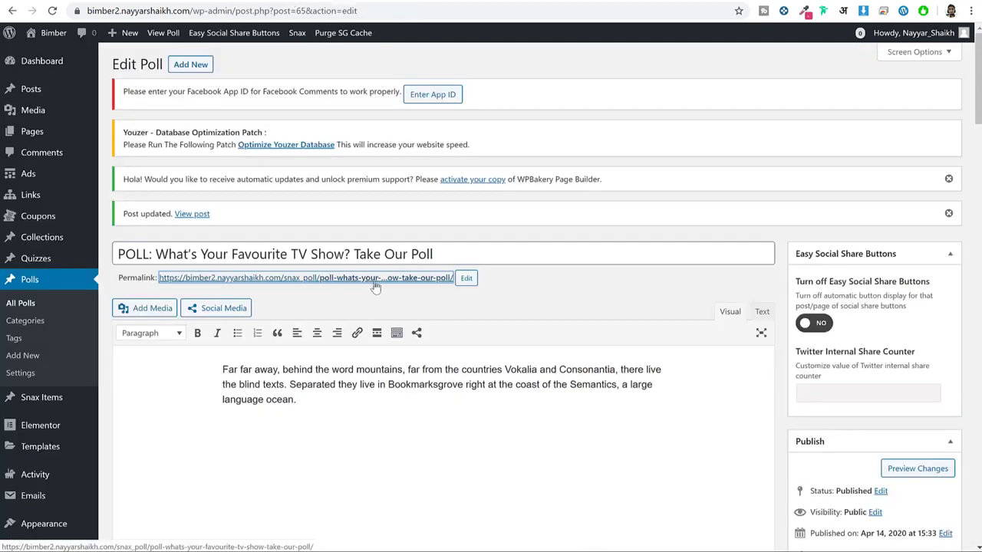
{"action": "left_click", "coordinate": [401, 279]}
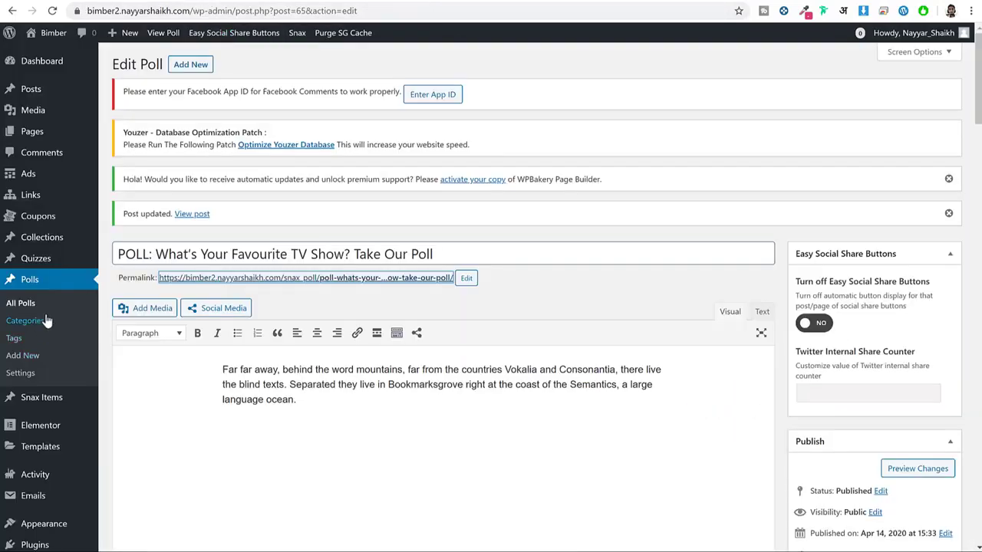
{"action": "scroll", "coordinate": [66, 374], "scroll_direction": "down", "scroll_amount": 5}
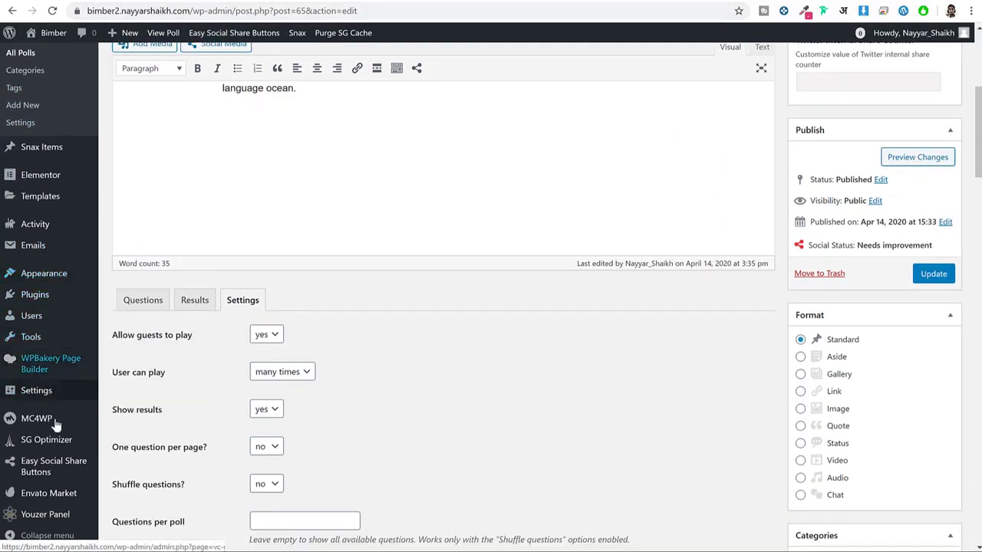
Step: Re-save the Post name permalink structure in Settings > Permalinks, then recheck the poll tab
{"action": "mouse_move", "coordinate": [51, 281]}
{"action": "scroll", "coordinate": [59, 415], "scroll_direction": "down", "scroll_amount": 3}
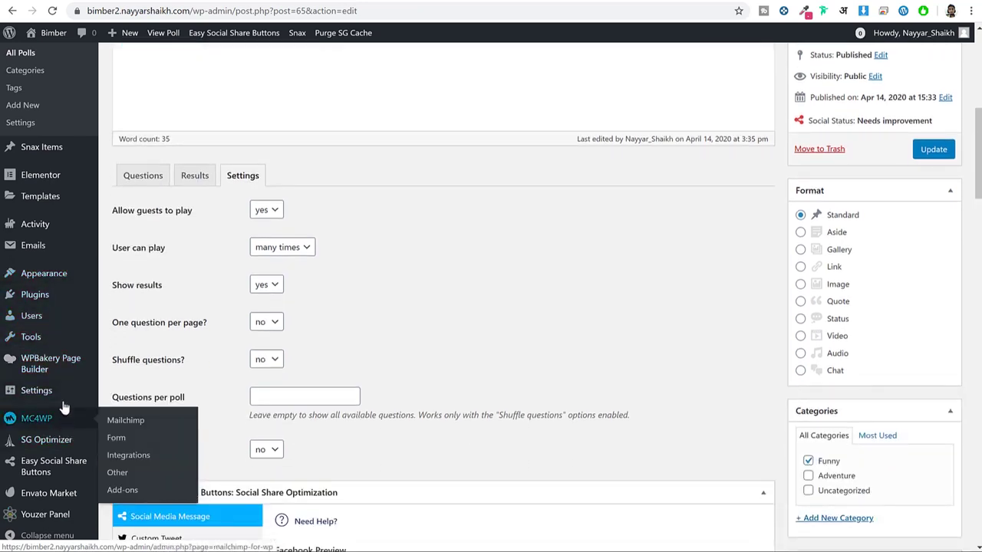
{"action": "mouse_move", "coordinate": [61, 395]}
{"action": "left_click", "coordinate": [132, 333]}
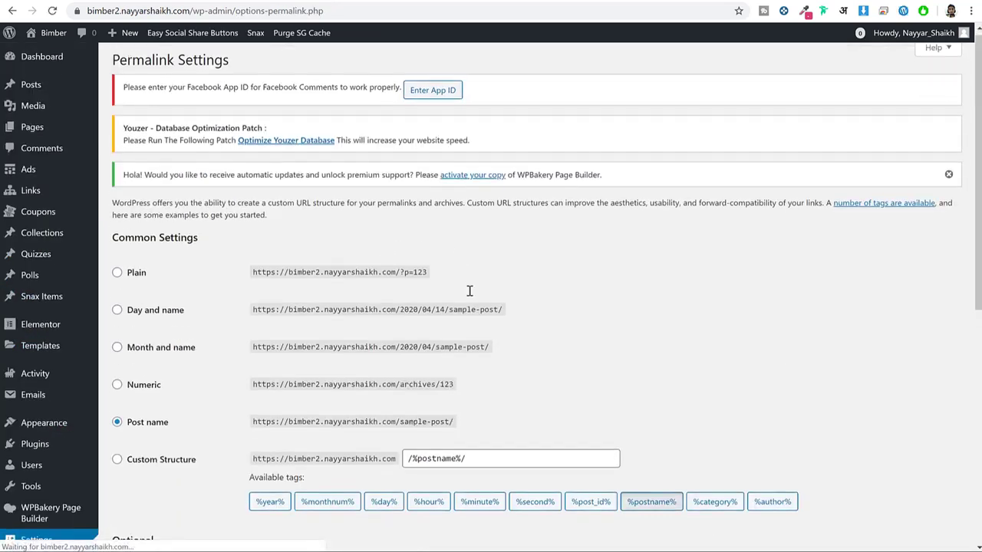
{"action": "scroll", "coordinate": [471, 296], "scroll_direction": "down", "scroll_amount": 6}
{"action": "left_click", "coordinate": [142, 308]}
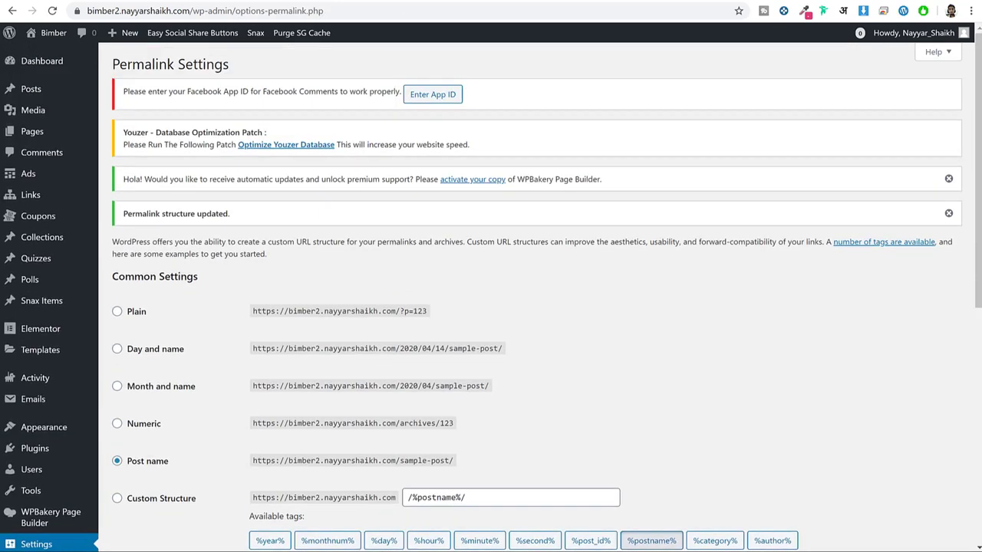
{"action": "left_click", "coordinate": [409, 0]}
{"action": "scroll", "coordinate": [554, 281], "scroll_direction": "up", "scroll_amount": 1}
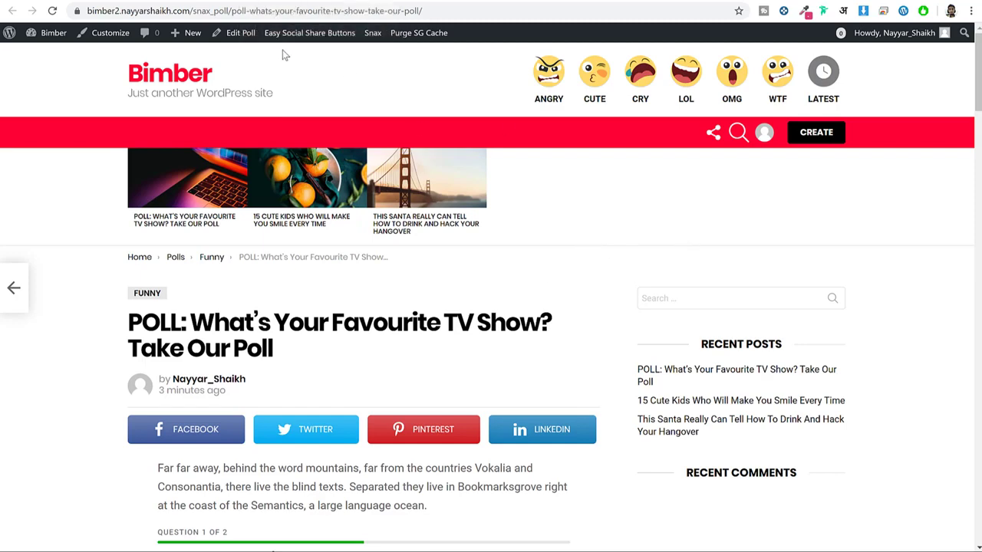
{"action": "left_click", "coordinate": [316, 3]}
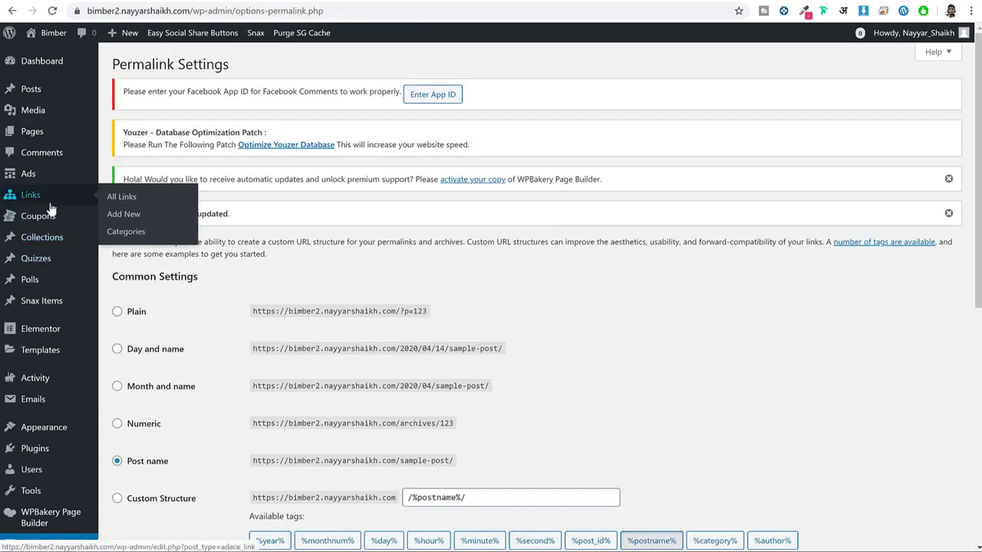
{"action": "scroll", "coordinate": [50, 215], "scroll_direction": "down", "scroll_amount": 1}
Step: Start a new poll of the Versus type
{"action": "mouse_move", "coordinate": [50, 228]}
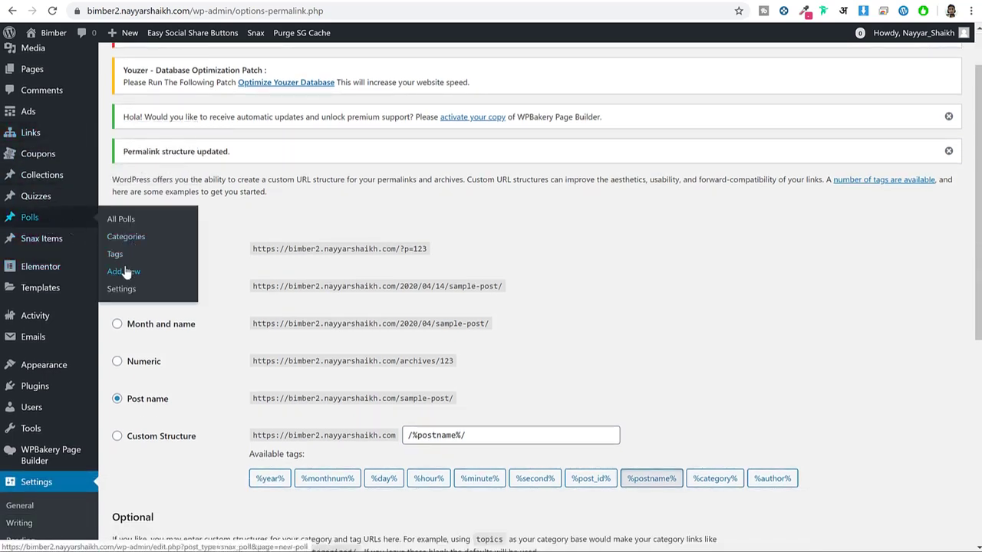
{"action": "left_click", "coordinate": [125, 272]}
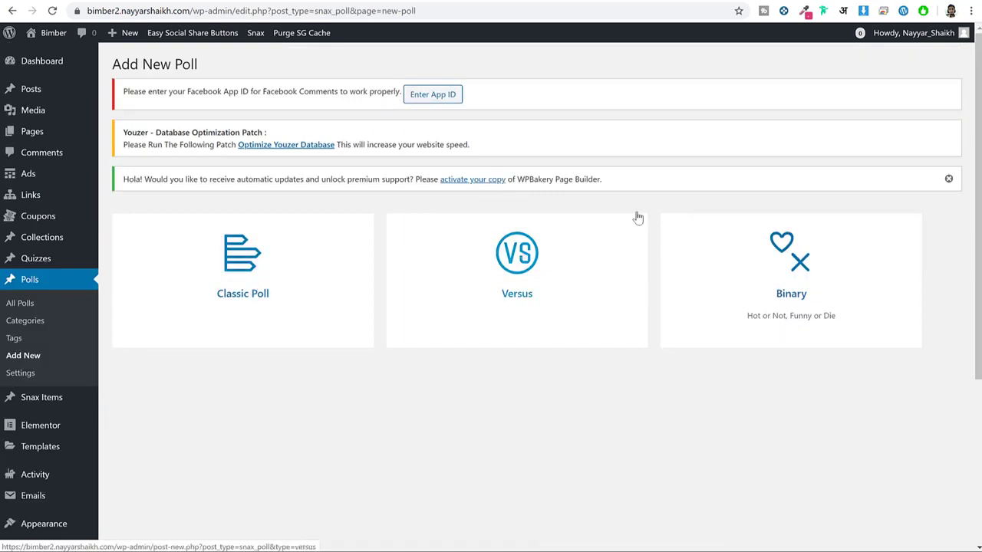
{"action": "left_click", "coordinate": [531, 278]}
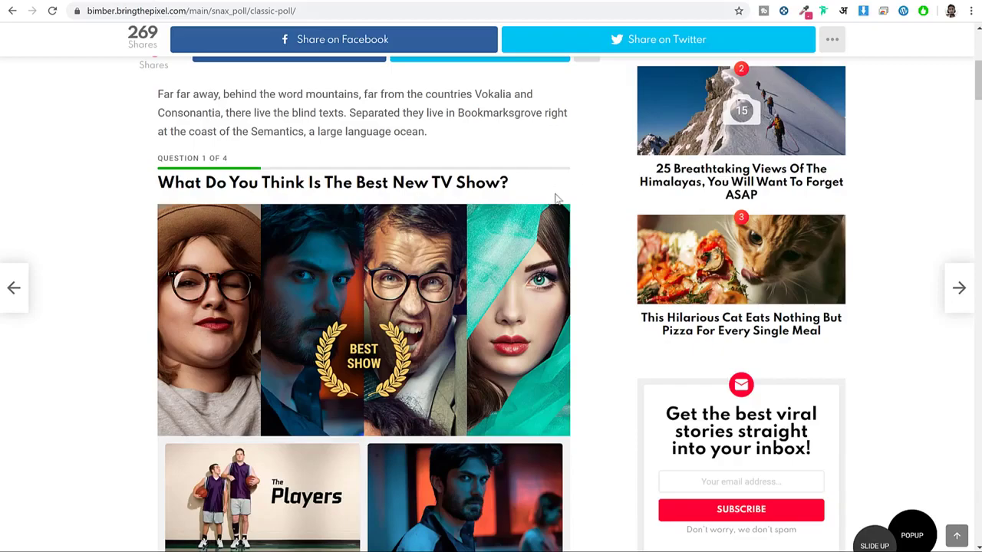
{"action": "scroll", "coordinate": [558, 199], "scroll_direction": "up", "scroll_amount": 5}
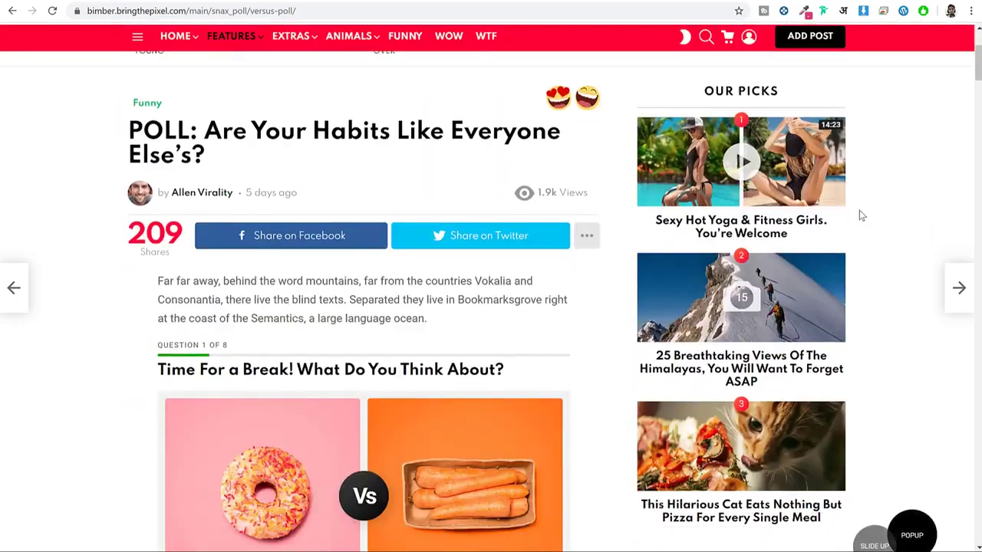
{"action": "scroll", "coordinate": [860, 215], "scroll_direction": "down", "scroll_amount": 3}
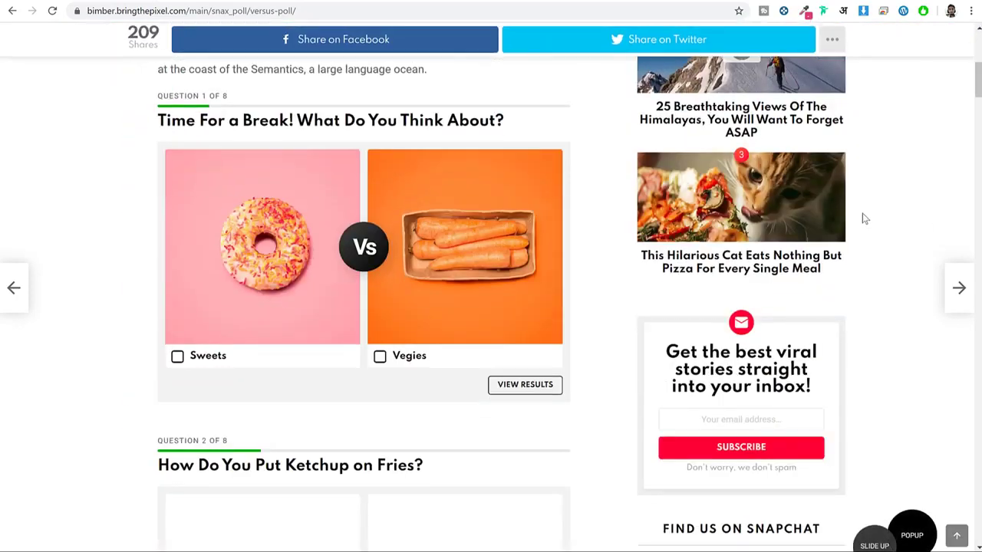
{"action": "scroll", "coordinate": [508, 344], "scroll_direction": "down", "scroll_amount": 4}
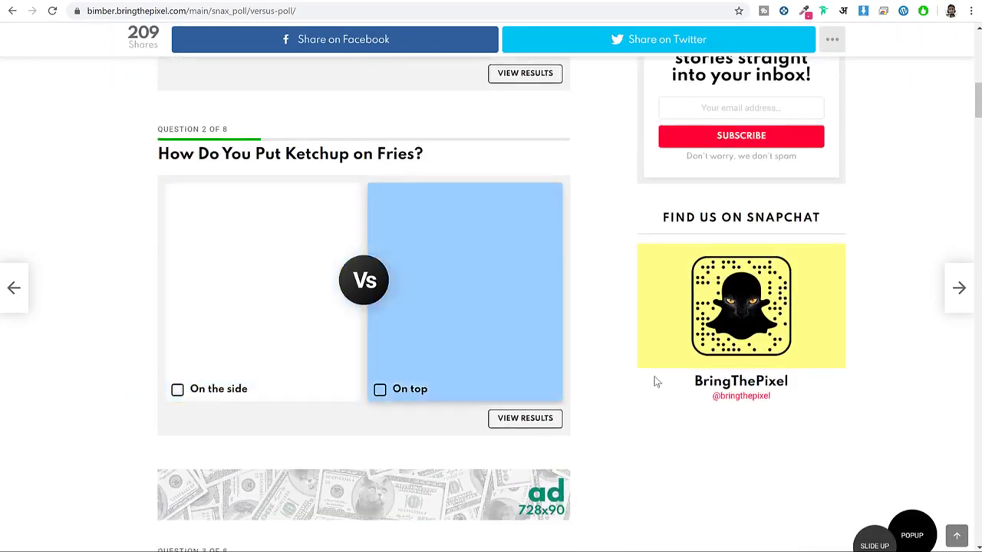
{"action": "scroll", "coordinate": [725, 401], "scroll_direction": "down", "scroll_amount": 3}
{"action": "scroll", "coordinate": [725, 401], "scroll_direction": "down", "scroll_amount": 6}
{"action": "scroll", "coordinate": [723, 397], "scroll_direction": "up", "scroll_amount": 7}
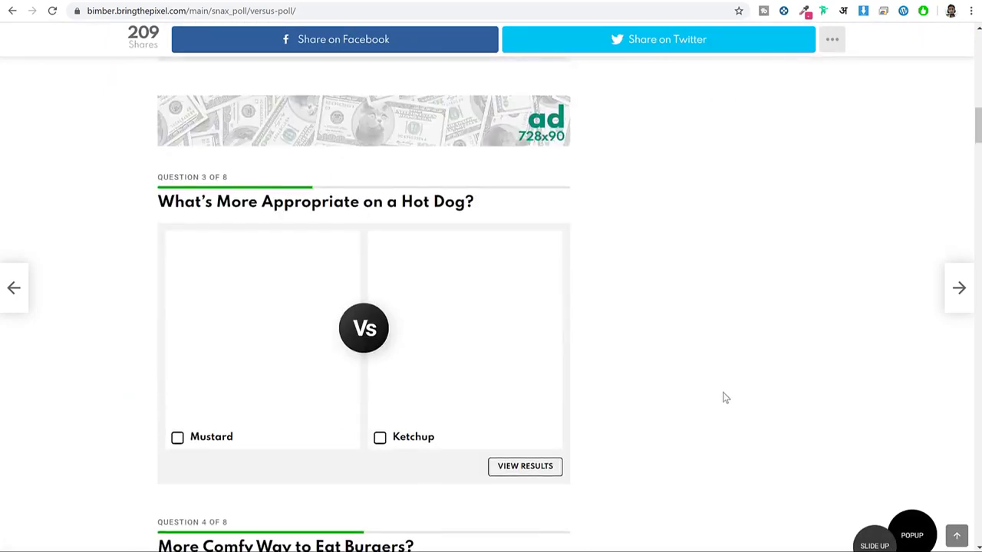
{"action": "scroll", "coordinate": [604, 366], "scroll_direction": "up", "scroll_amount": 2}
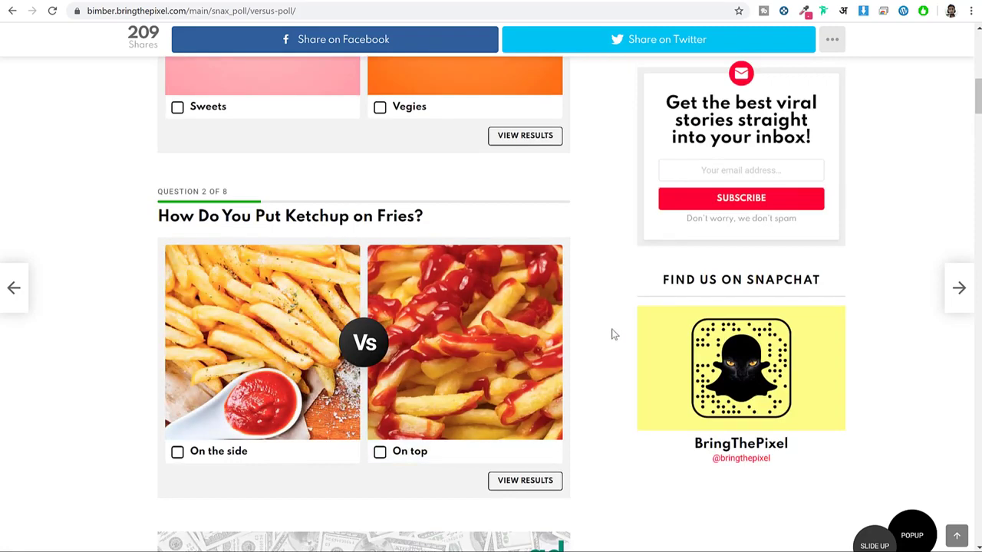
{"action": "scroll", "coordinate": [614, 334], "scroll_direction": "up", "scroll_amount": 4}
{"action": "scroll", "coordinate": [350, 131], "scroll_direction": "up", "scroll_amount": 4}
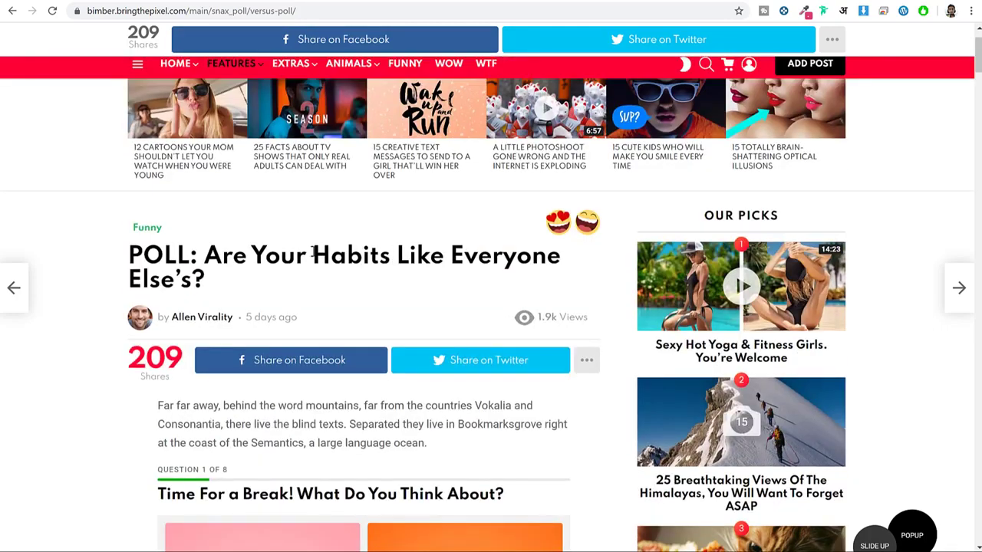
Step: Copy the demo title 'POLL: Are Your Habits Like Everyone Else's?' into the new poll's title
{"action": "double_click", "coordinate": [314, 254]}
{"action": "left_click", "coordinate": [320, 257]}
{"action": "double_click", "coordinate": [326, 257]}
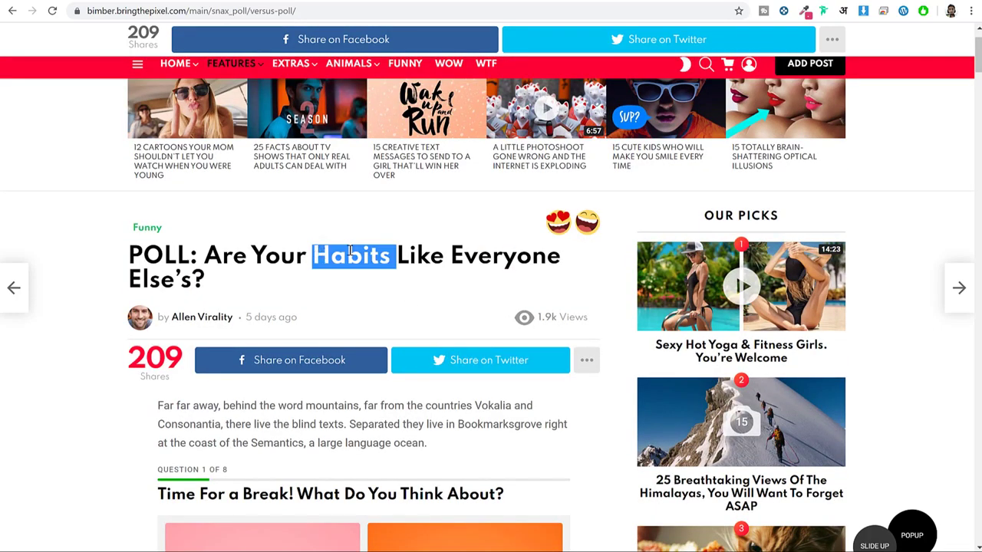
{"action": "triple_click", "coordinate": [350, 251]}
{"action": "key", "text": "ctrl+c"}
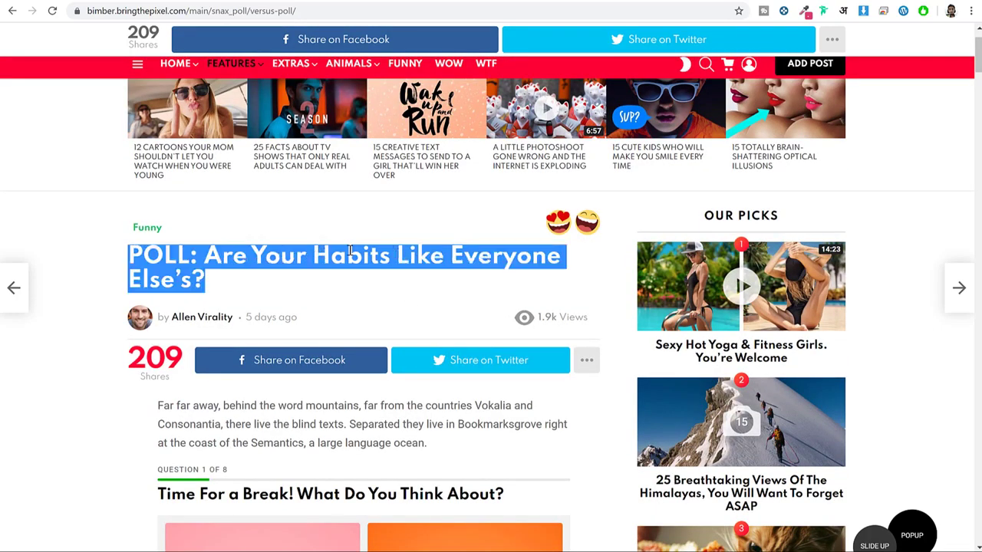
{"action": "left_click", "coordinate": [295, 2]}
{"action": "key", "text": "ctrl+v"}
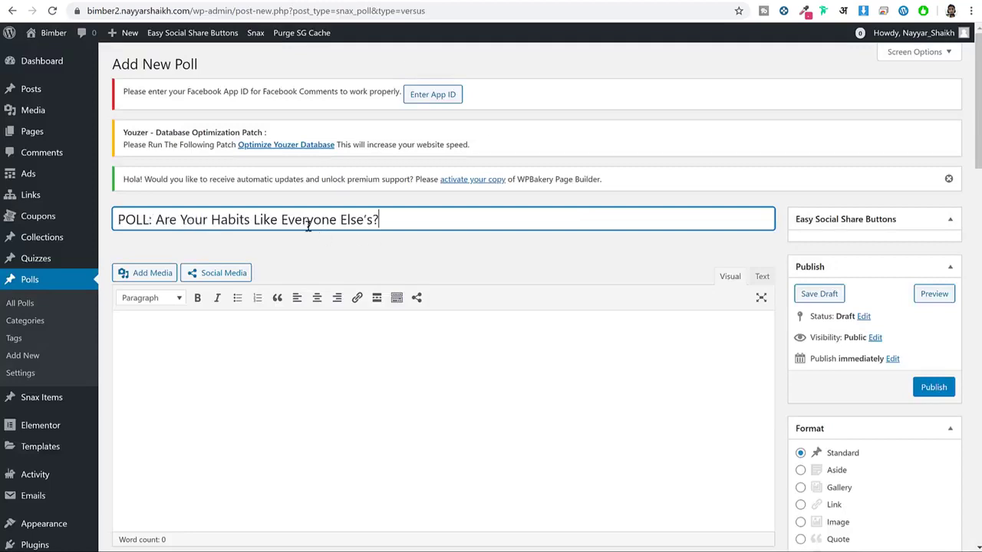
Step: Paste the demo's intro paragraph into the poll body
{"action": "left_click", "coordinate": [184, 2]}
{"action": "scroll", "coordinate": [377, 263], "scroll_direction": "down", "scroll_amount": 1}
{"action": "triple_click", "coordinate": [325, 317]}
{"action": "key", "text": "ctrl+c"}
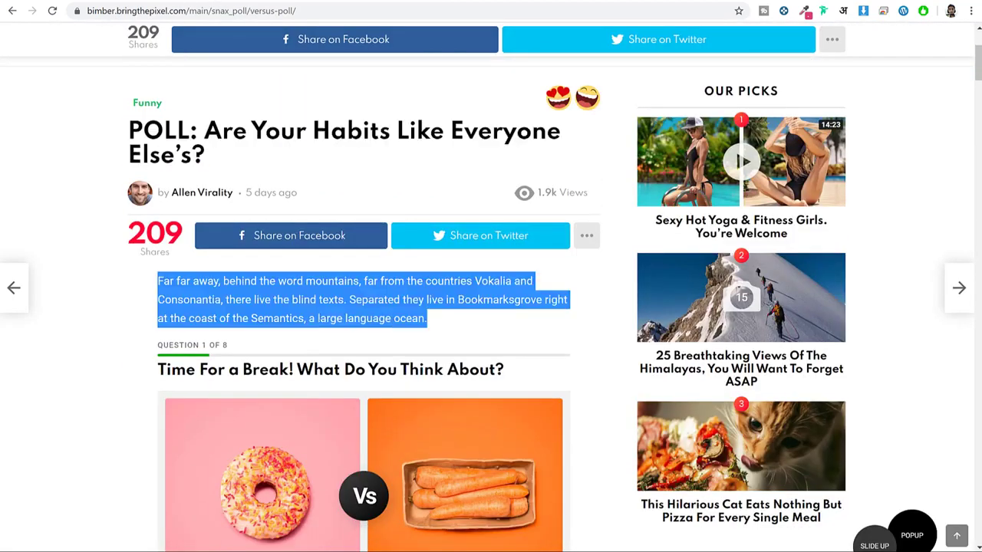
{"action": "left_click", "coordinate": [295, 2]}
{"action": "left_click", "coordinate": [372, 361]}
{"action": "key", "text": "ctrl+v"}
{"action": "scroll", "coordinate": [421, 418], "scroll_direction": "down", "scroll_amount": 3}
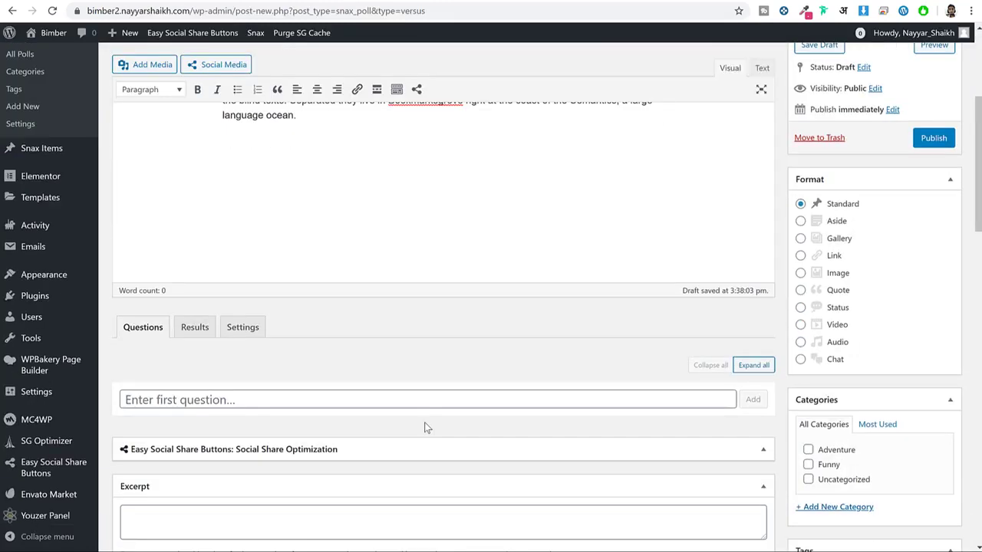
{"action": "scroll", "coordinate": [426, 427], "scroll_direction": "down", "scroll_amount": 2}
Step: Paste the demo's first question text into the first question field
{"action": "left_click", "coordinate": [184, 2]}
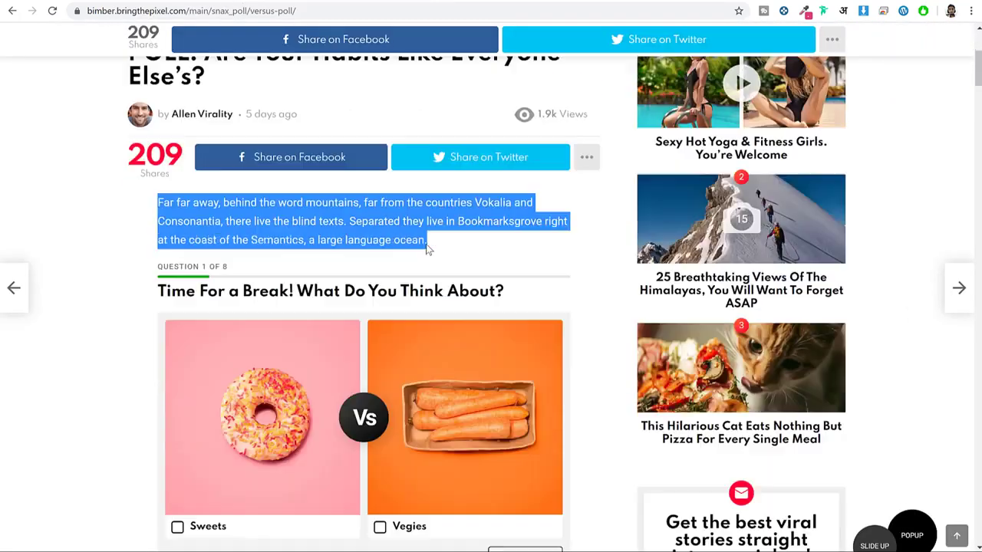
{"action": "scroll", "coordinate": [427, 247], "scroll_direction": "down", "scroll_amount": 1}
{"action": "triple_click", "coordinate": [345, 183]}
{"action": "key", "text": "ctrl+c"}
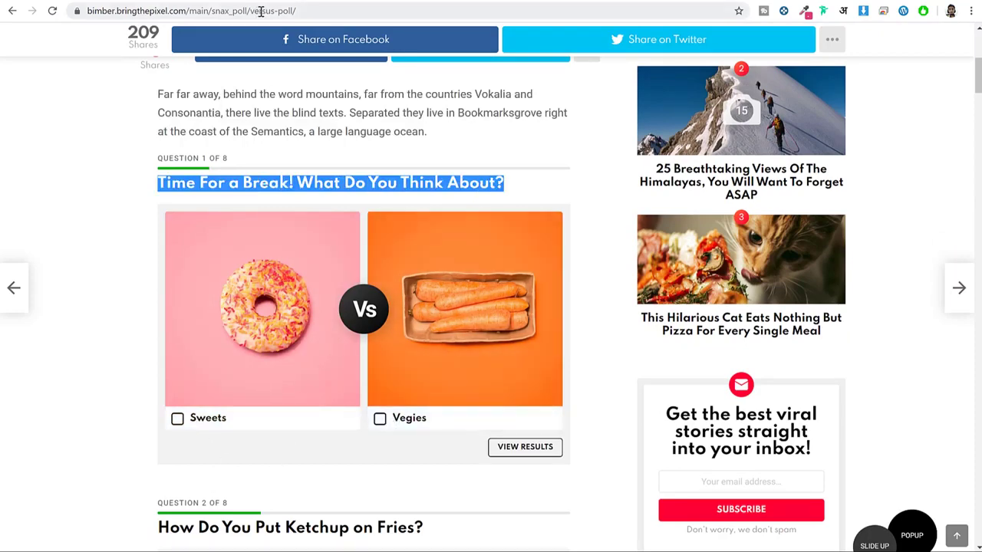
{"action": "left_click", "coordinate": [295, 2]}
{"action": "left_click", "coordinate": [273, 216]}
{"action": "key", "text": "ctrl+v"}
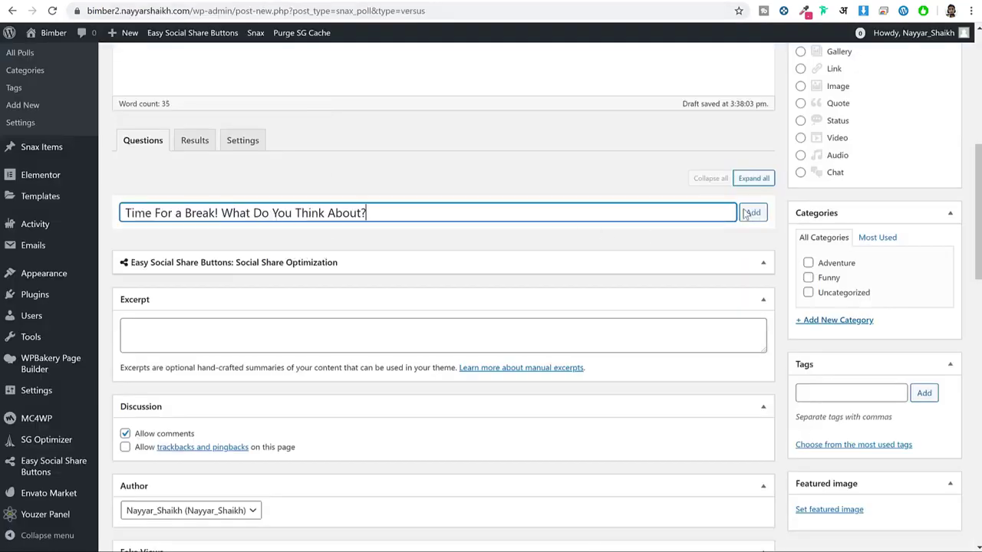
Step: Add question 1 with the sunglasses image on one answer and the phone image on the other
{"action": "left_click", "coordinate": [751, 212]}
{"action": "scroll", "coordinate": [307, 344], "scroll_direction": "down", "scroll_amount": 1}
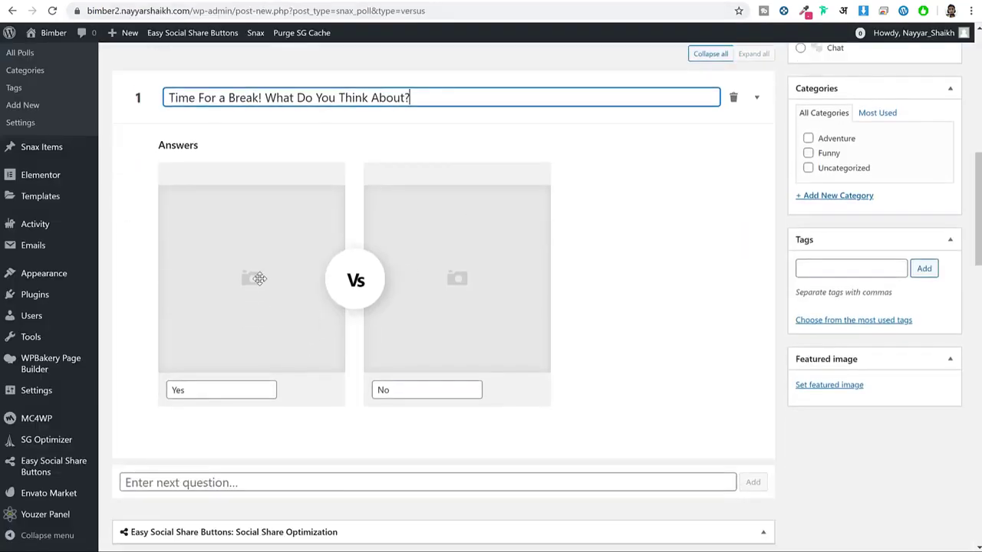
{"action": "left_click", "coordinate": [260, 277]}
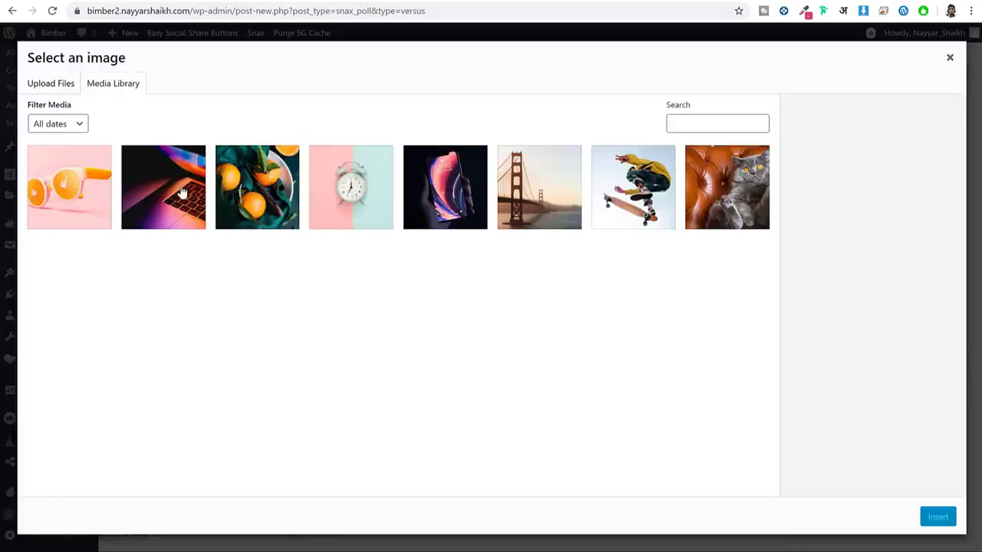
{"action": "left_click", "coordinate": [86, 194]}
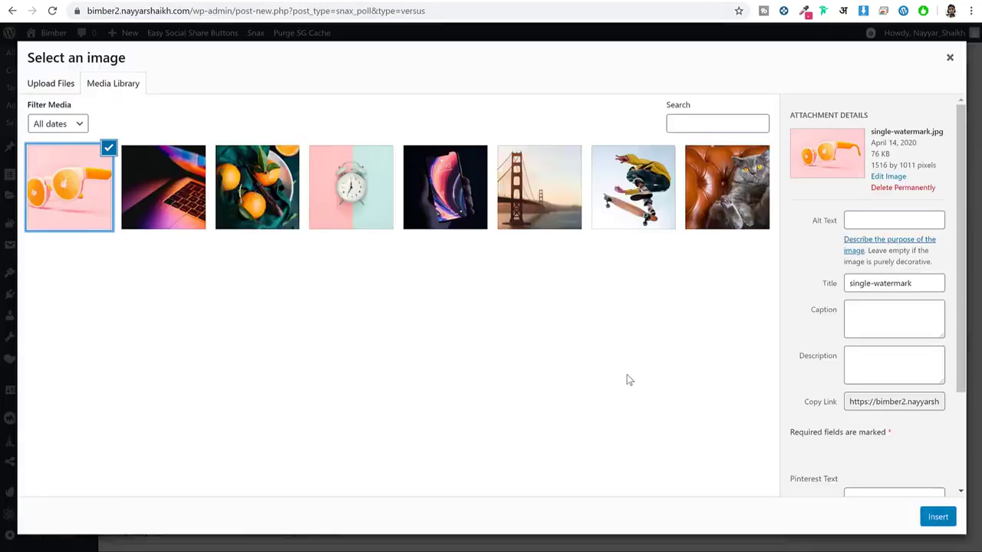
{"action": "left_click", "coordinate": [937, 517]}
{"action": "left_click", "coordinate": [465, 243]}
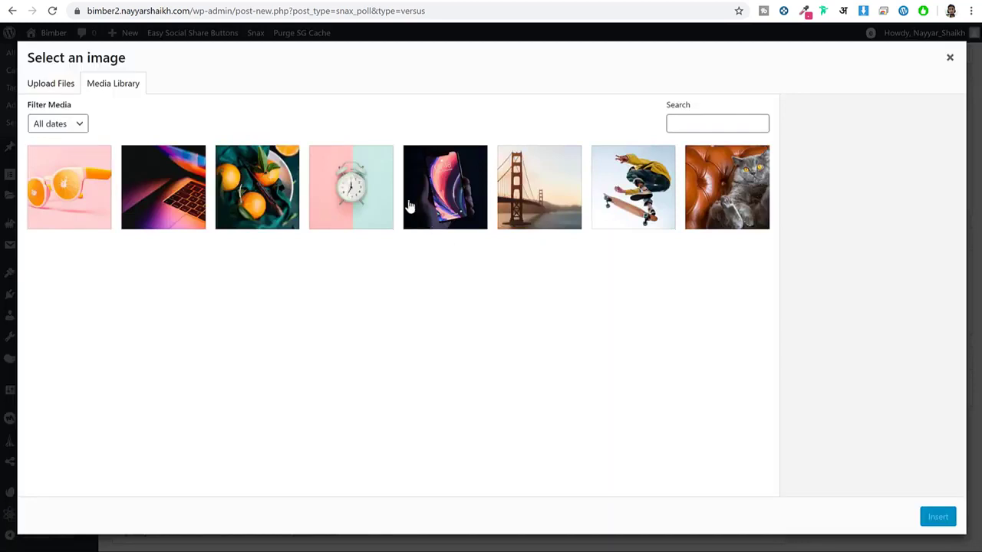
{"action": "left_click", "coordinate": [449, 198]}
{"action": "left_click", "coordinate": [938, 517]}
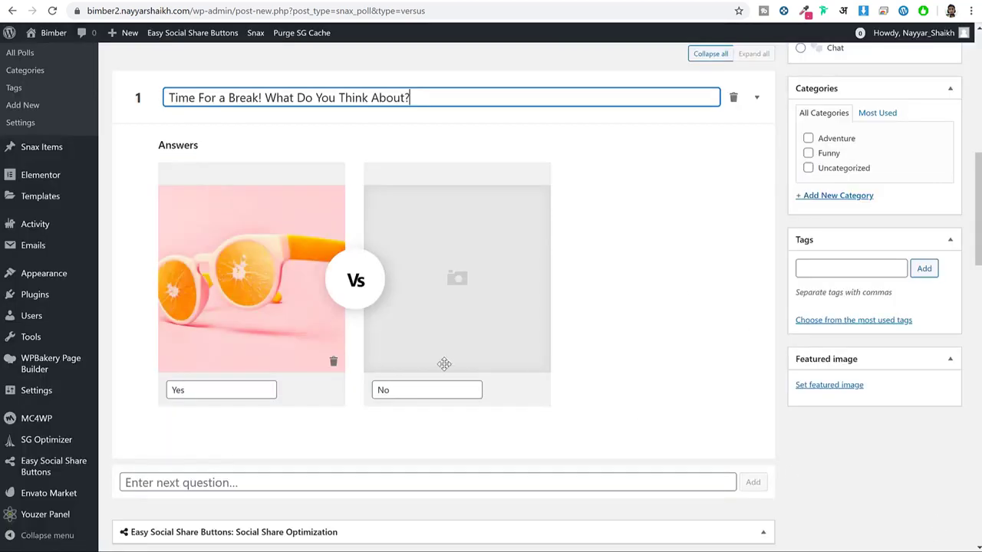
Step: Rename the two answers to Sweets and Vegies
{"action": "left_click", "coordinate": [223, 391]}
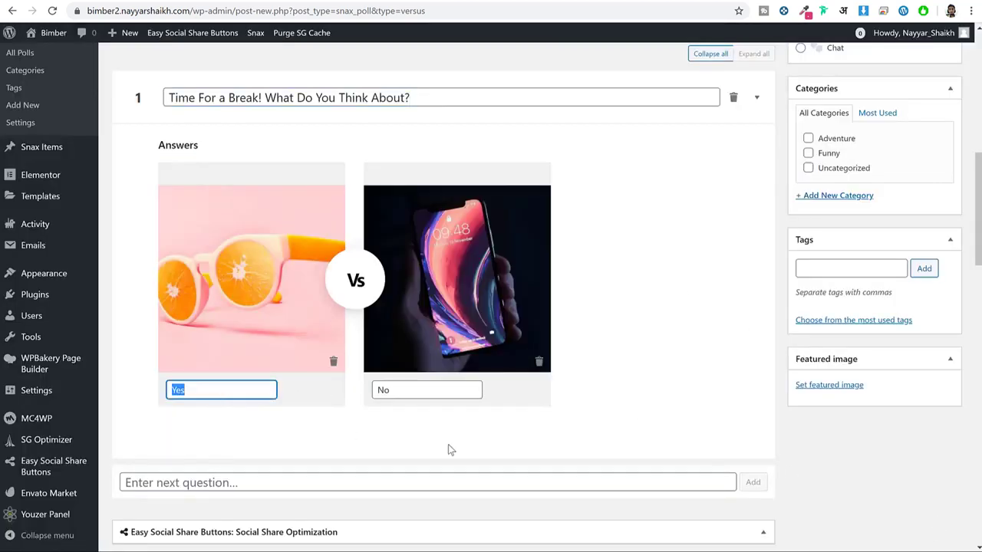
{"action": "type", "text": "Sweet"}
{"action": "left_click", "coordinate": [433, 391]}
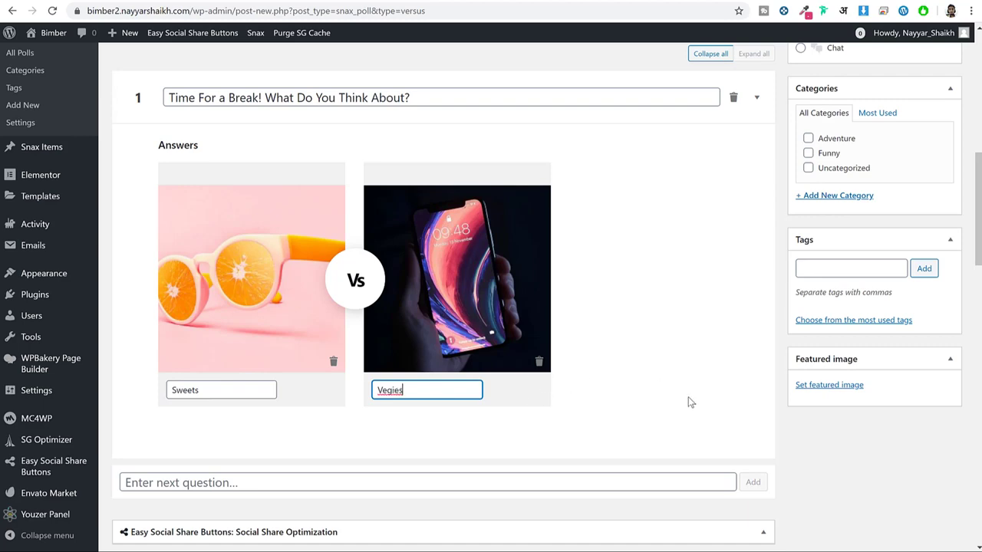
{"action": "scroll", "coordinate": [764, 413], "scroll_direction": "down", "scroll_amount": 3}
Step: Set the Golden Gate bridge image as the poll's featured image
{"action": "left_click", "coordinate": [848, 141]}
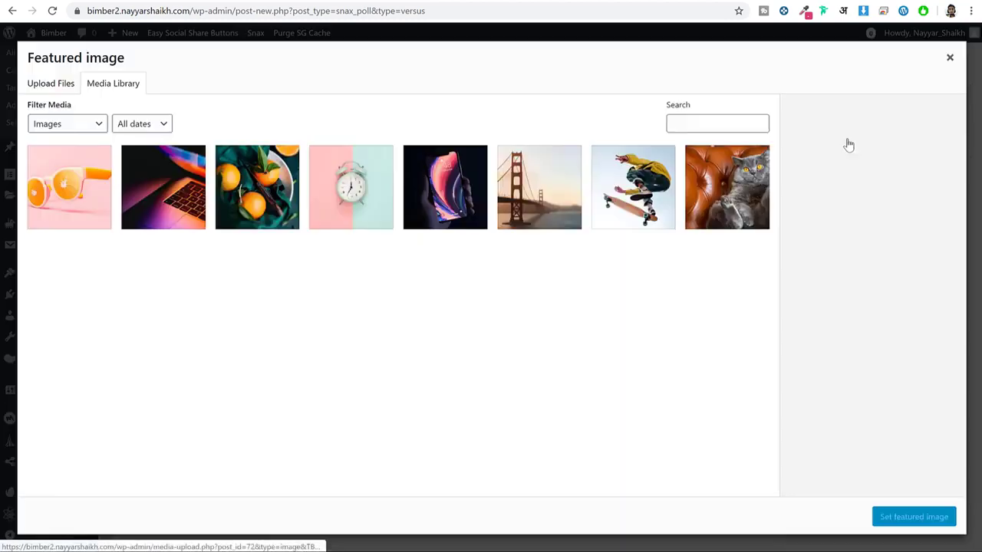
{"action": "left_click", "coordinate": [568, 184]}
{"action": "left_click", "coordinate": [914, 516]}
{"action": "scroll", "coordinate": [867, 464], "scroll_direction": "up", "scroll_amount": 3}
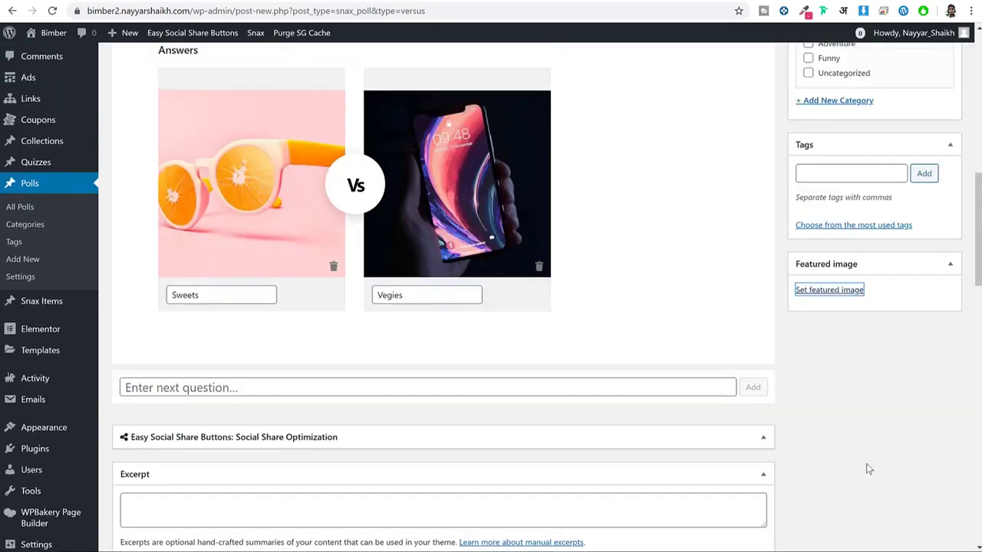
{"action": "scroll", "coordinate": [690, 361], "scroll_direction": "up", "scroll_amount": 2}
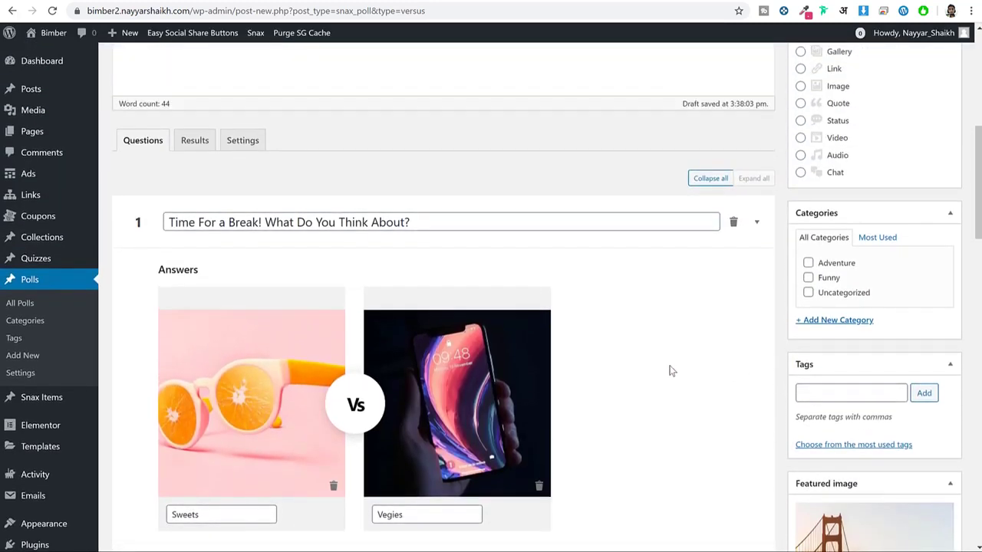
Step: Review the Results and Settings tabs, then publish the poll
{"action": "left_click", "coordinate": [194, 140]}
{"action": "left_click", "coordinate": [242, 142]}
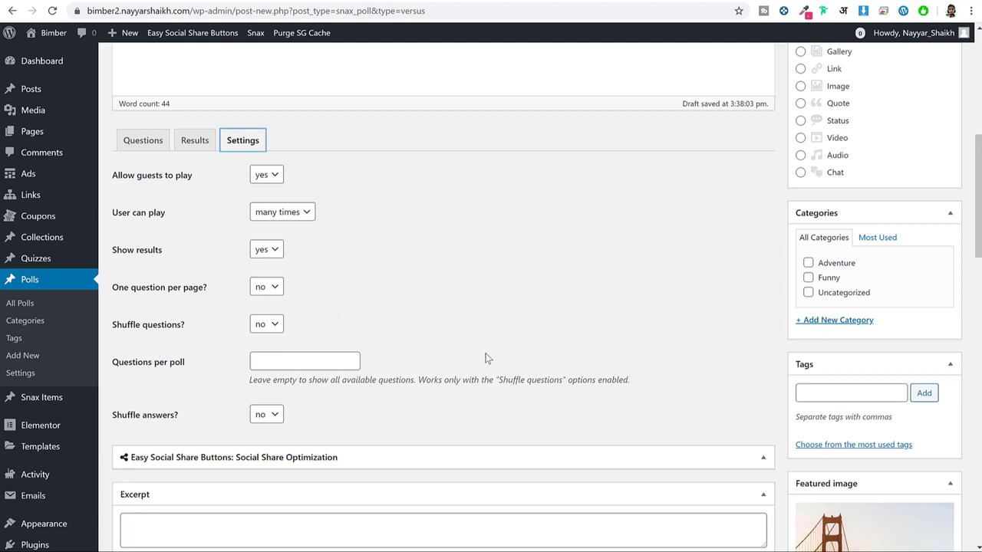
{"action": "scroll", "coordinate": [485, 359], "scroll_direction": "up", "scroll_amount": 5}
{"action": "left_click", "coordinate": [934, 325]}
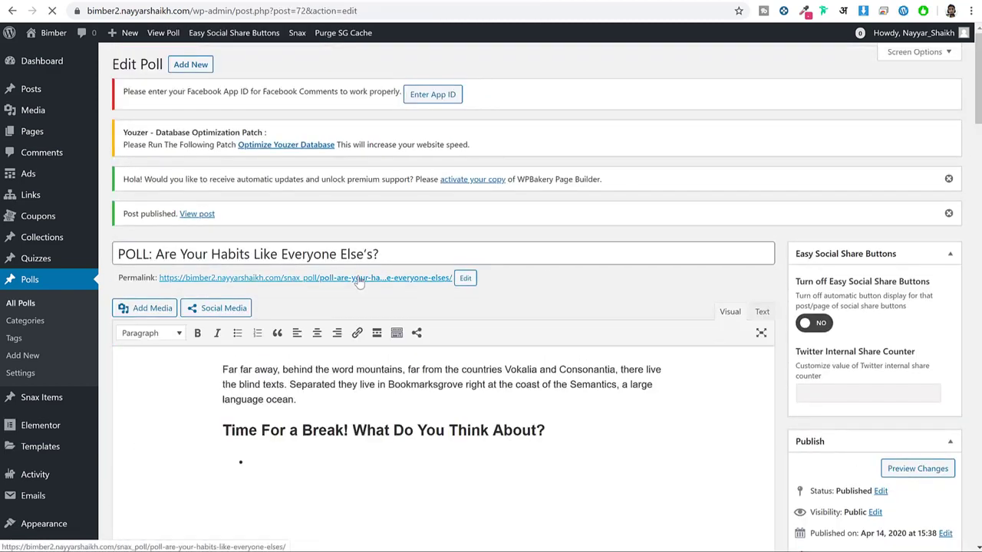
Step: Open the published poll in a new window, vote Sweets, then start another poll
{"action": "right_click", "coordinate": [358, 282]}
{"action": "left_click", "coordinate": [391, 299]}
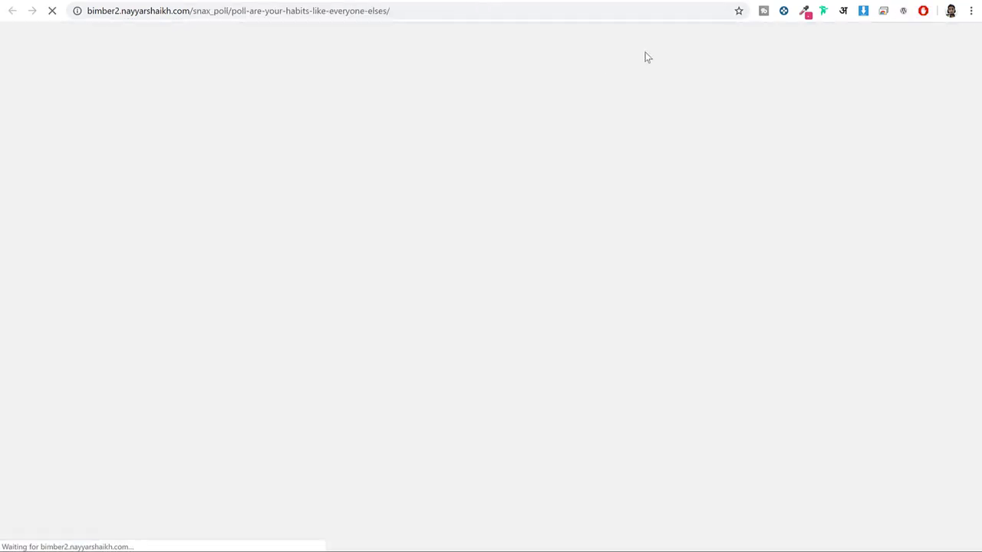
{"action": "scroll", "coordinate": [767, 154], "scroll_direction": "down", "scroll_amount": 3}
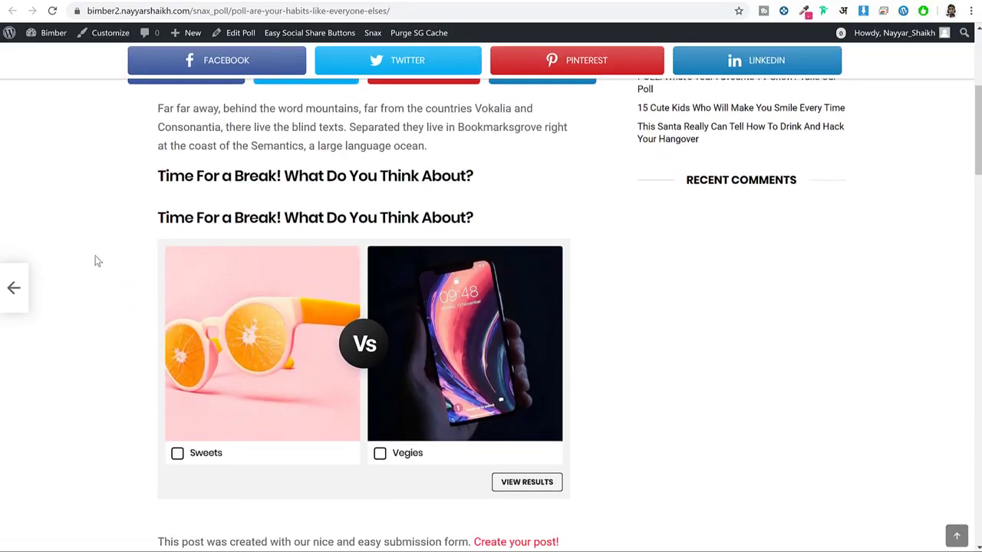
{"action": "left_click", "coordinate": [264, 303]}
{"action": "scroll", "coordinate": [330, 307], "scroll_direction": "down", "scroll_amount": 2}
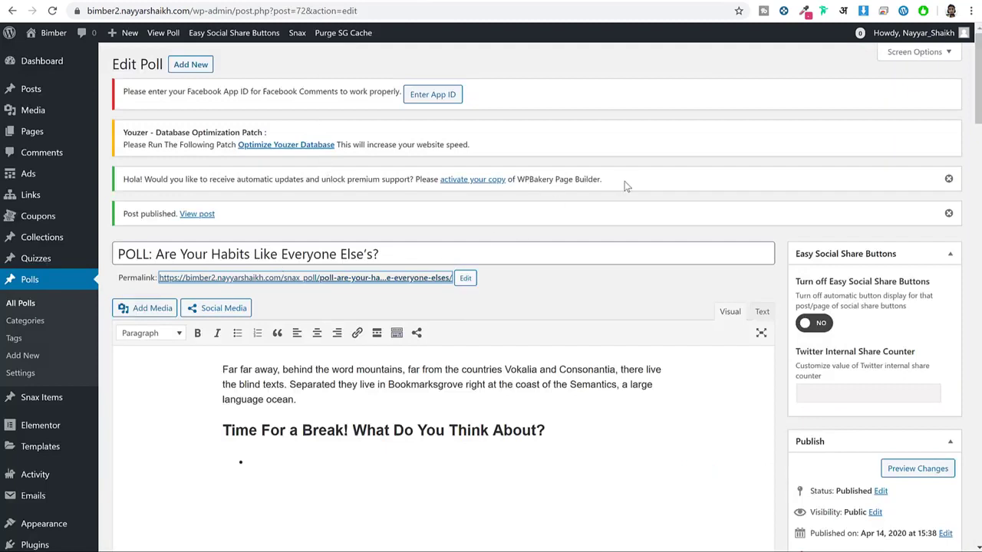
{"action": "left_click", "coordinate": [31, 357]}
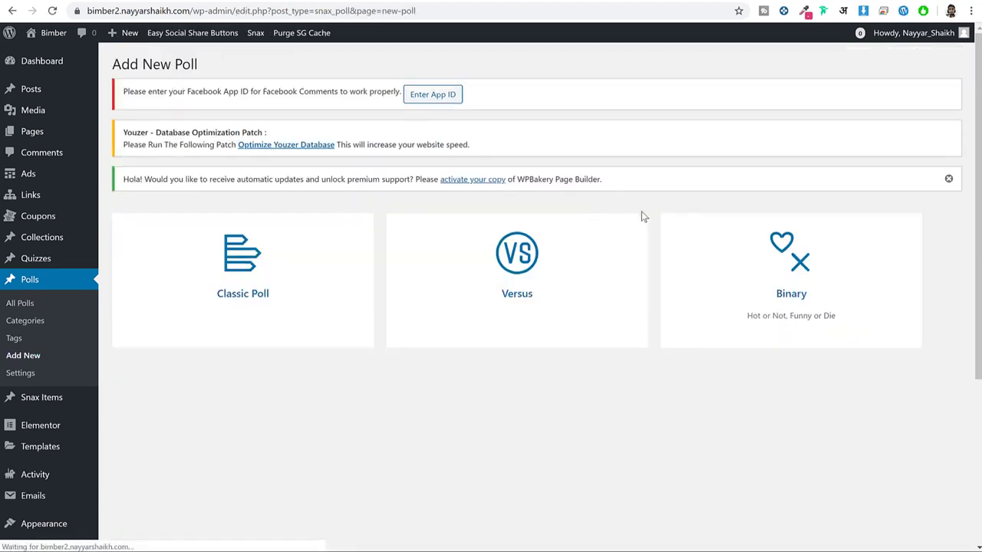
Step: Create a Binary poll asking 'Time For a Break! What Do You Think About?' with Hot or Not answers
{"action": "left_click", "coordinate": [800, 265]}
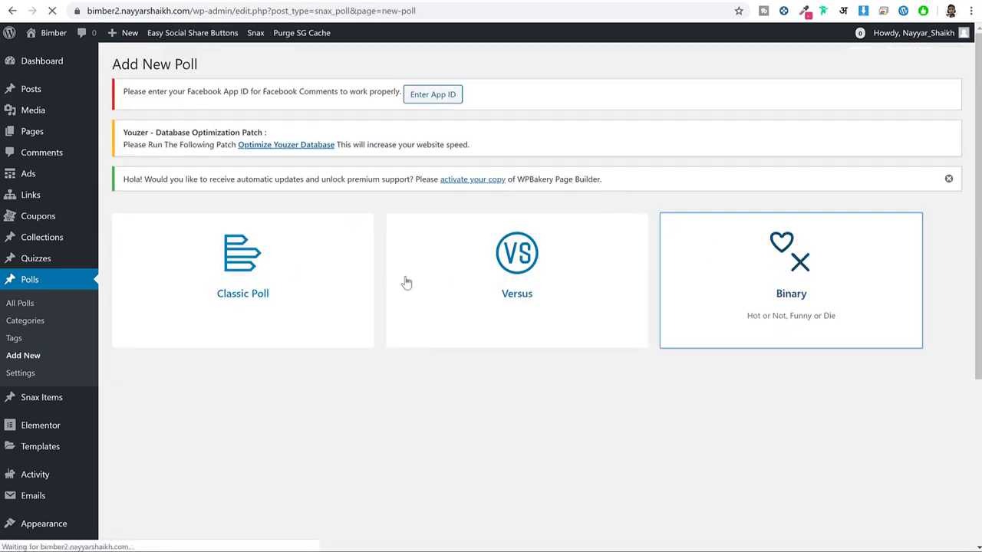
{"action": "scroll", "coordinate": [353, 210], "scroll_direction": "down", "scroll_amount": 5}
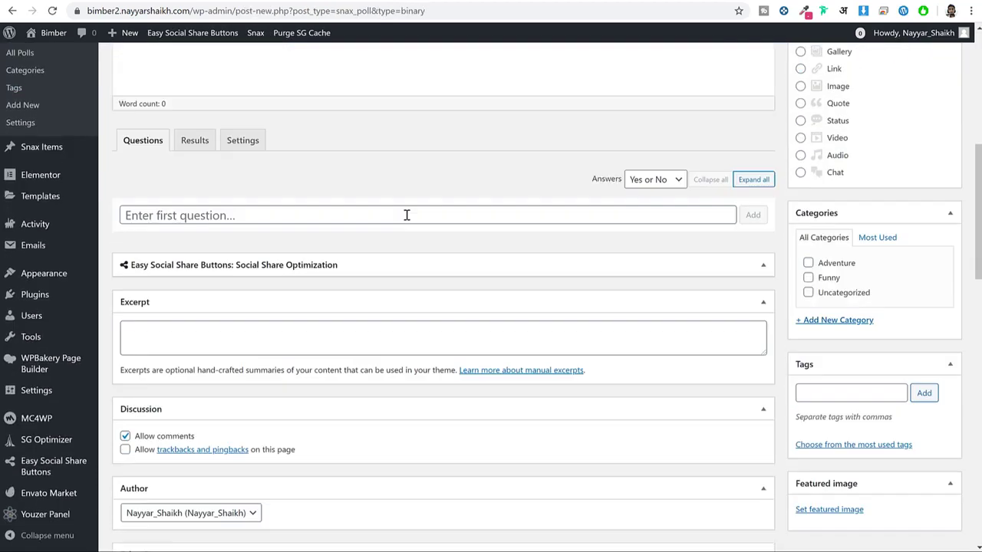
{"action": "left_click", "coordinate": [322, 210]}
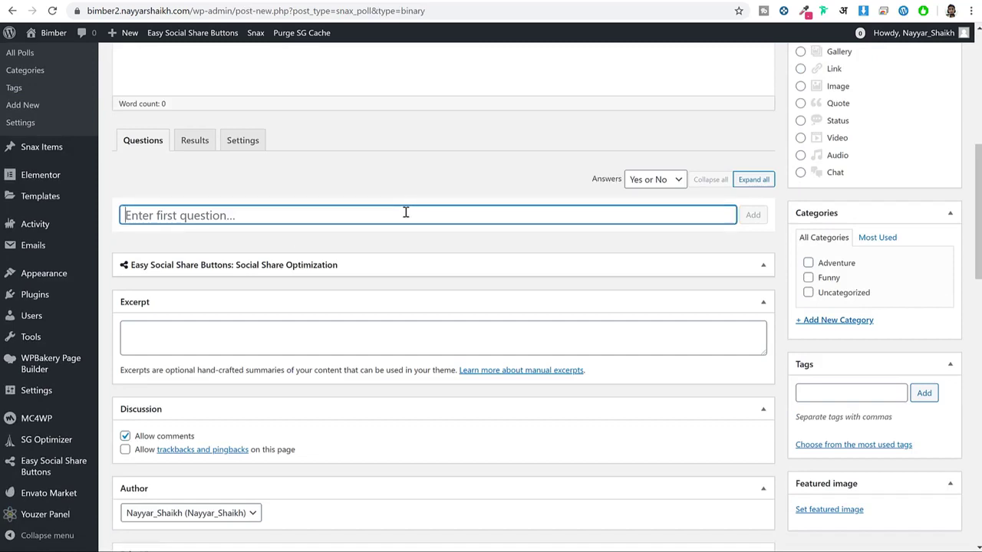
{"action": "type", "text": "Time For a Break! What Do You Think About?"}
{"action": "left_click", "coordinate": [752, 218]}
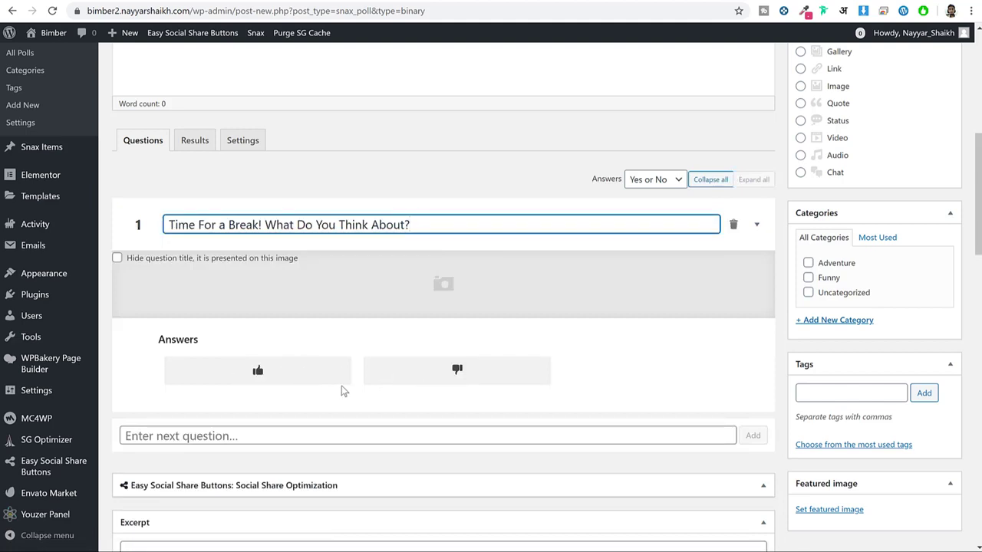
{"action": "left_click", "coordinate": [661, 184]}
{"action": "left_click", "coordinate": [664, 207]}
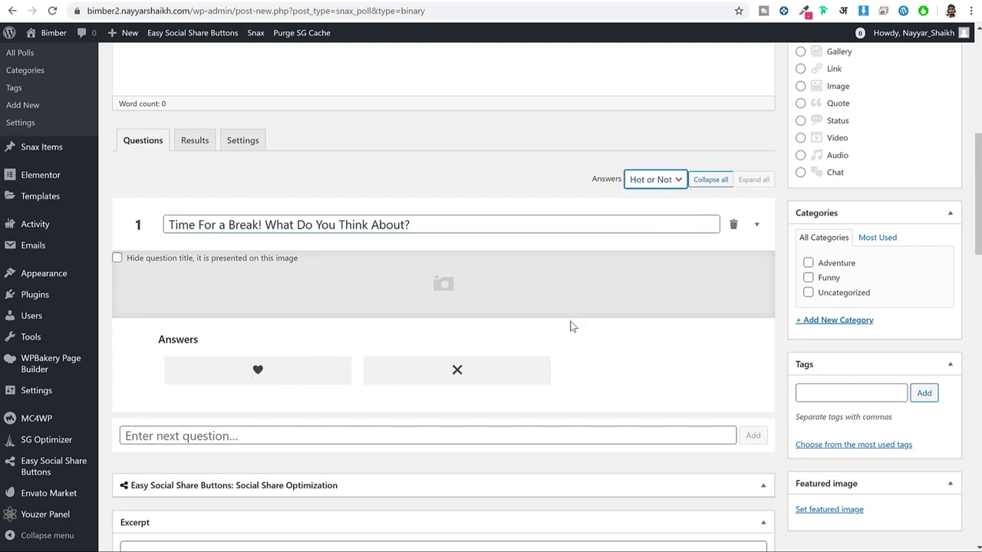
{"action": "scroll", "coordinate": [621, 345], "scroll_direction": "up", "scroll_amount": 6}
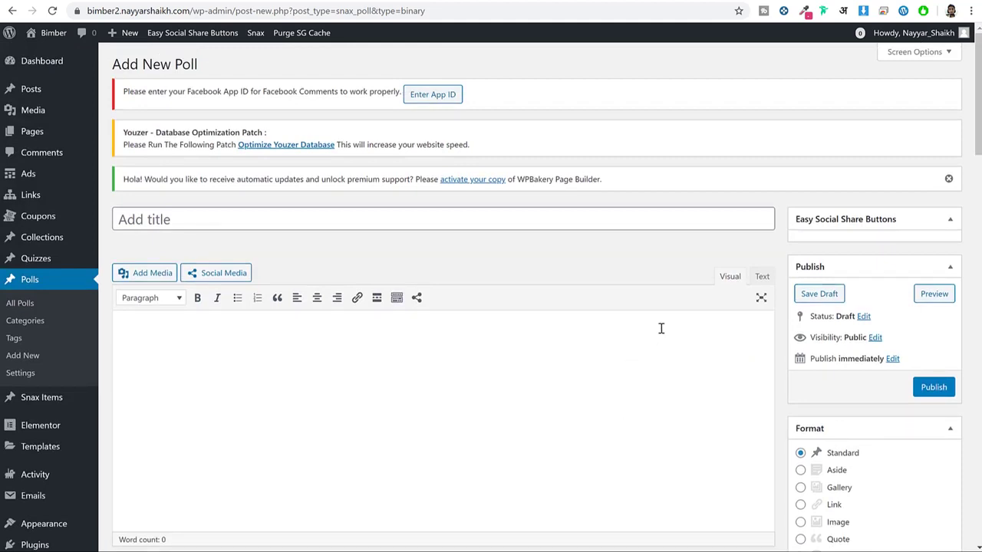
{"action": "scroll", "coordinate": [583, 261], "scroll_direction": "down", "scroll_amount": 2}
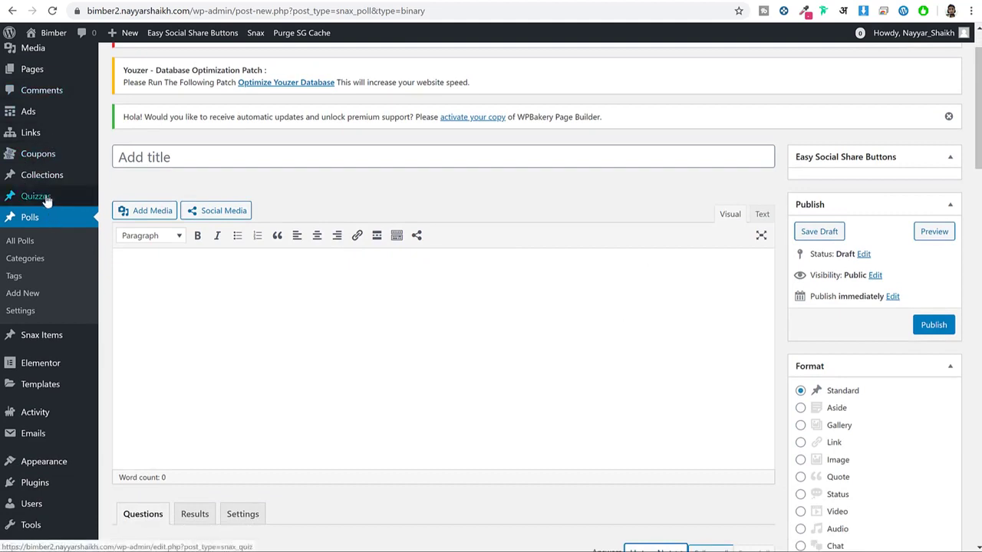
Step: Go to the Quizzes list and start adding a new quiz
{"action": "left_click", "coordinate": [58, 199]}
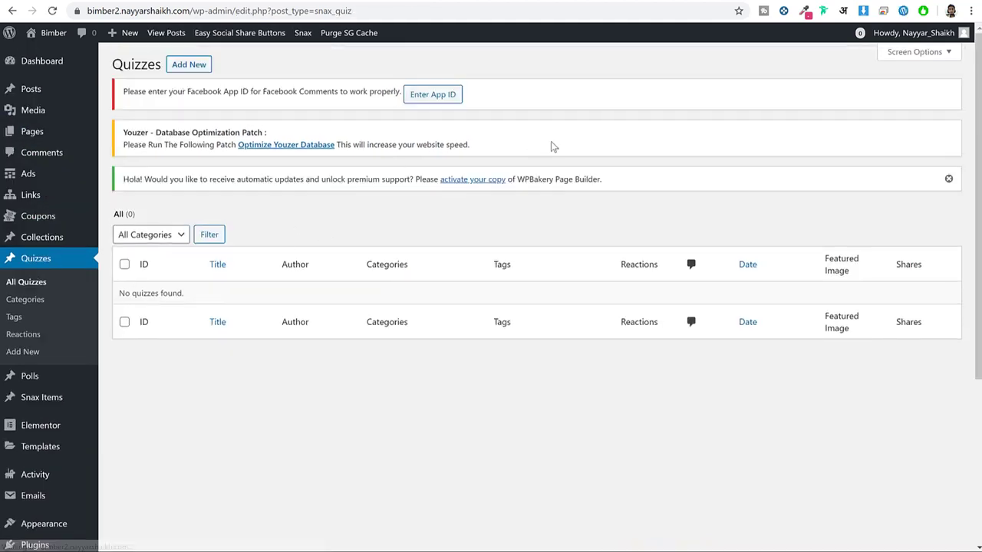
{"action": "left_click", "coordinate": [198, 64]}
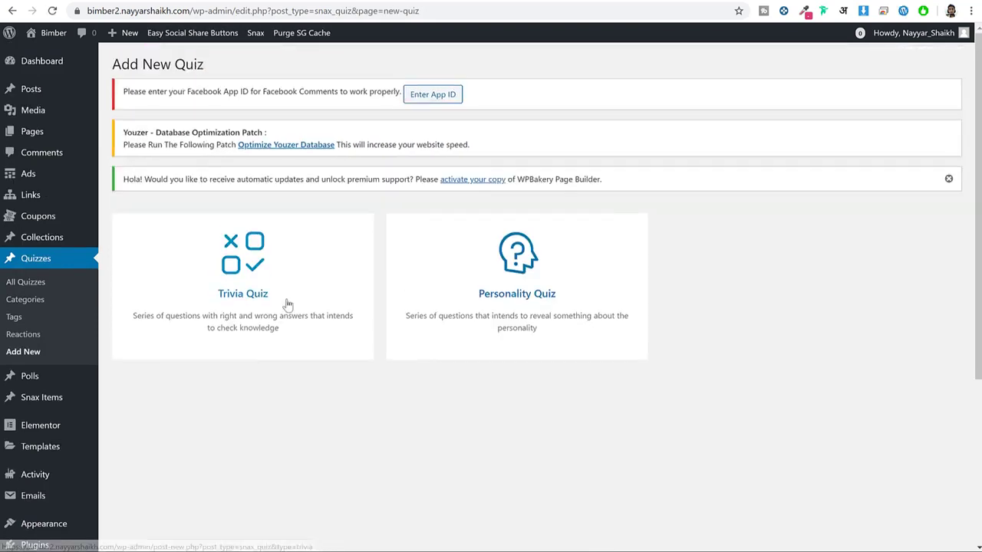
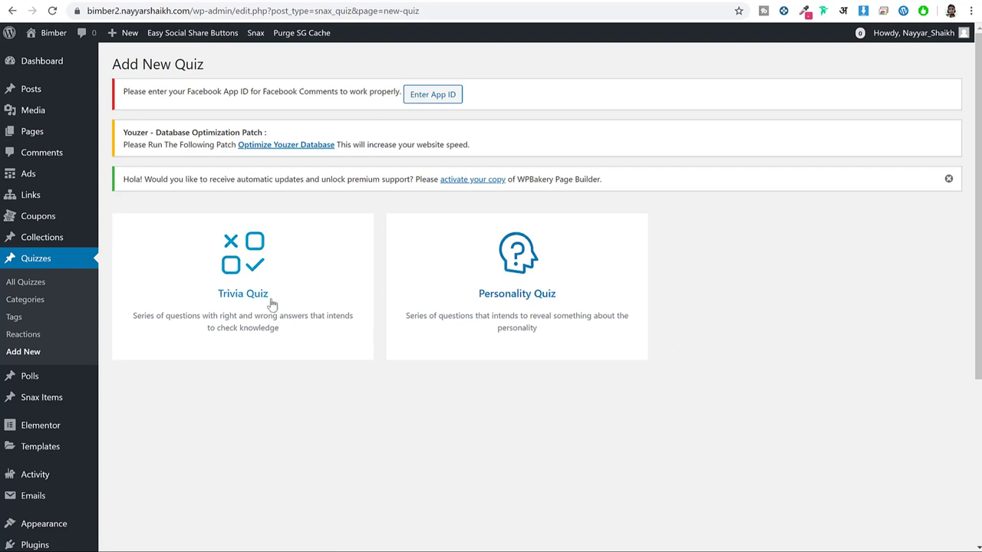
Step: Start a new Trivia Quiz and scroll through the Bimber demo music trivia quiz
{"action": "left_click", "coordinate": [320, 281]}
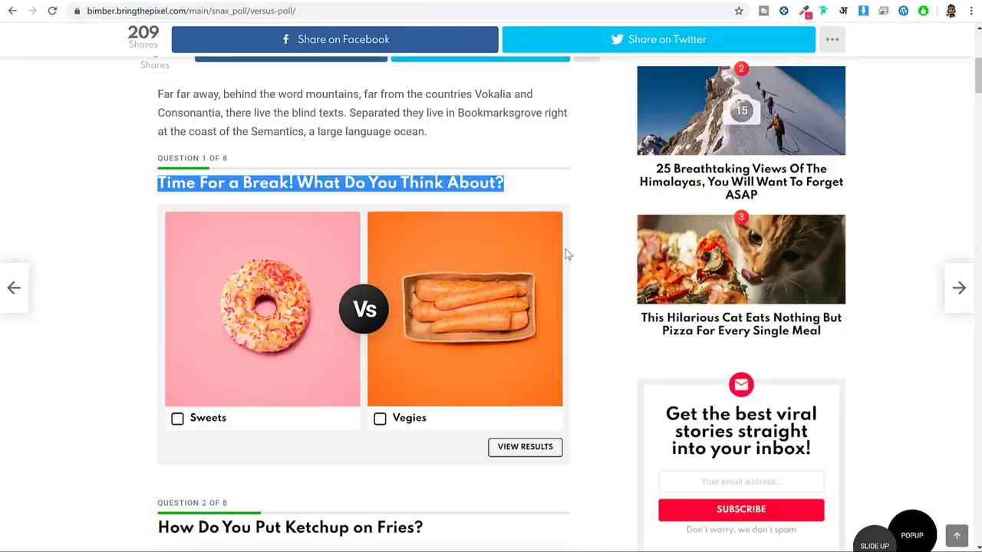
{"action": "scroll", "coordinate": [566, 255], "scroll_direction": "up", "scroll_amount": 5}
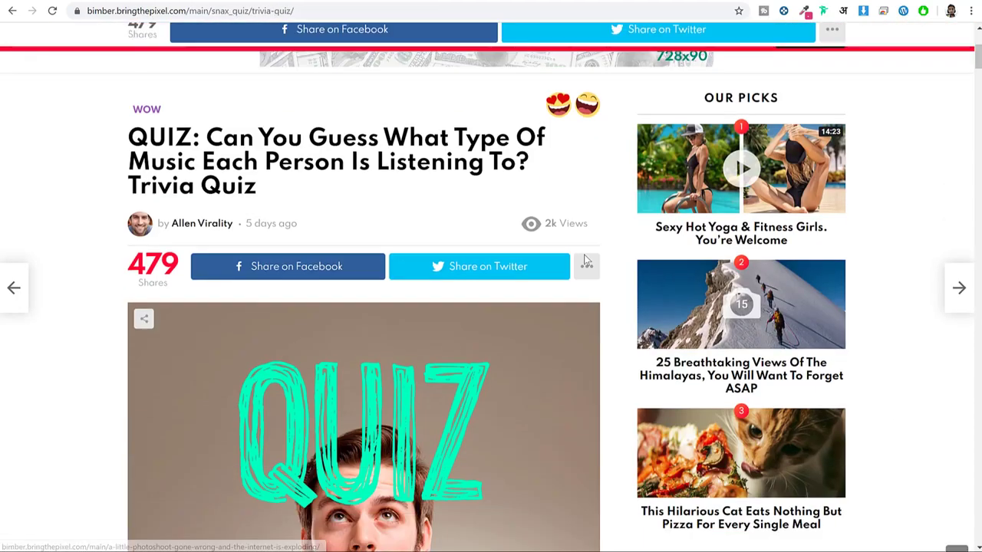
{"action": "scroll", "coordinate": [585, 256], "scroll_direction": "down", "scroll_amount": 8}
{"action": "scroll", "coordinate": [586, 260], "scroll_direction": "down", "scroll_amount": 5}
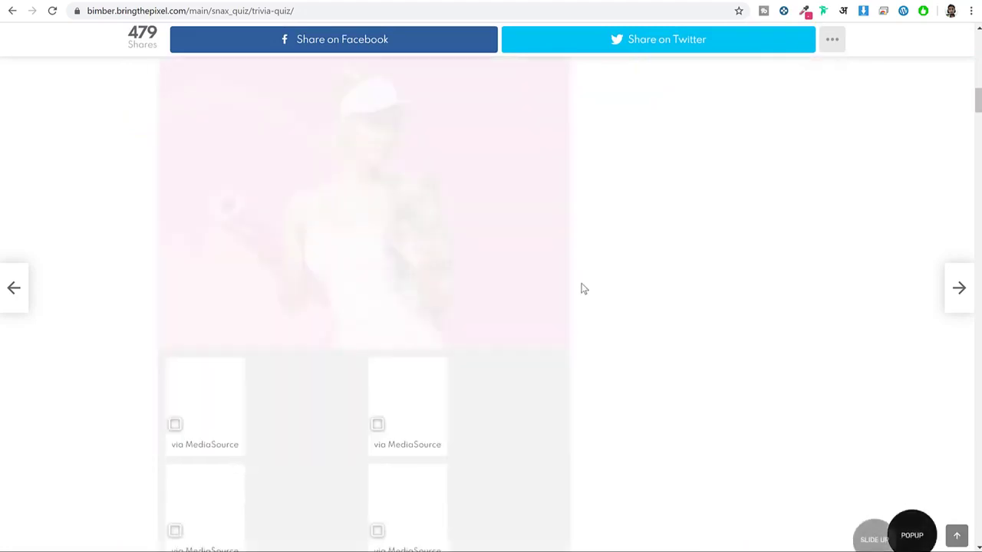
{"action": "scroll", "coordinate": [672, 329], "scroll_direction": "down", "scroll_amount": 10}
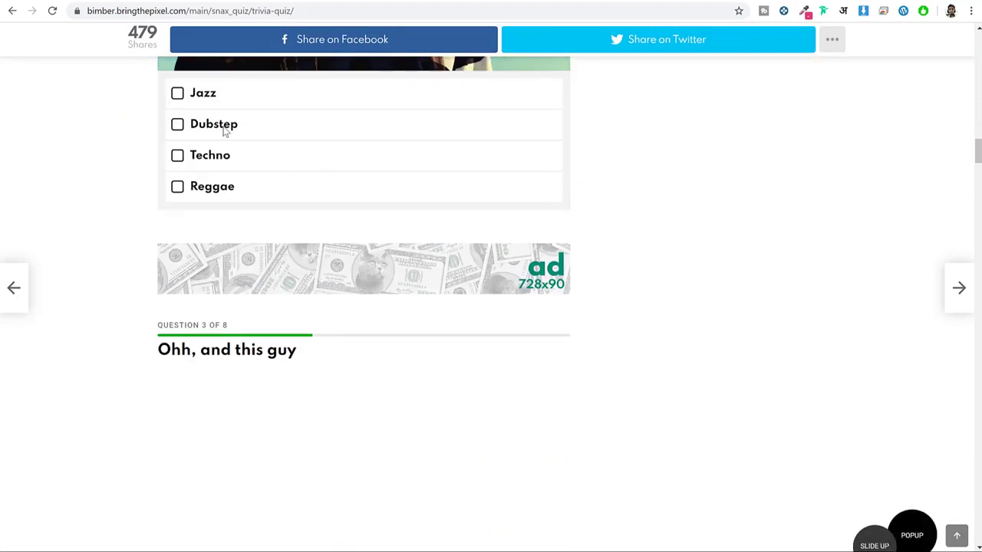
Step: Try two answers in the demo quiz, then select its full title
{"action": "left_click", "coordinate": [225, 128]}
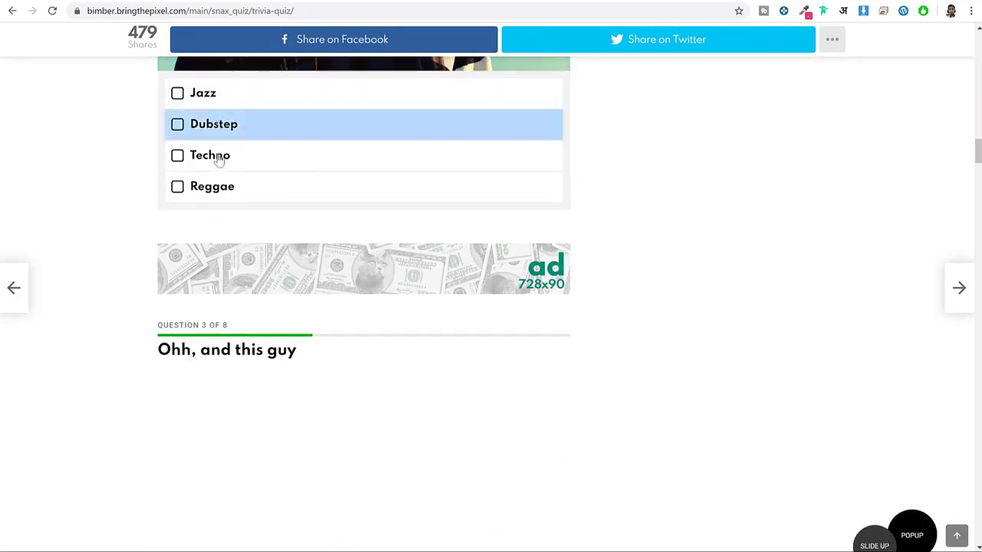
{"action": "scroll", "coordinate": [589, 259], "scroll_direction": "down", "scroll_amount": 4}
{"action": "left_click", "coordinate": [433, 413]}
{"action": "scroll", "coordinate": [436, 371], "scroll_direction": "down", "scroll_amount": 14}
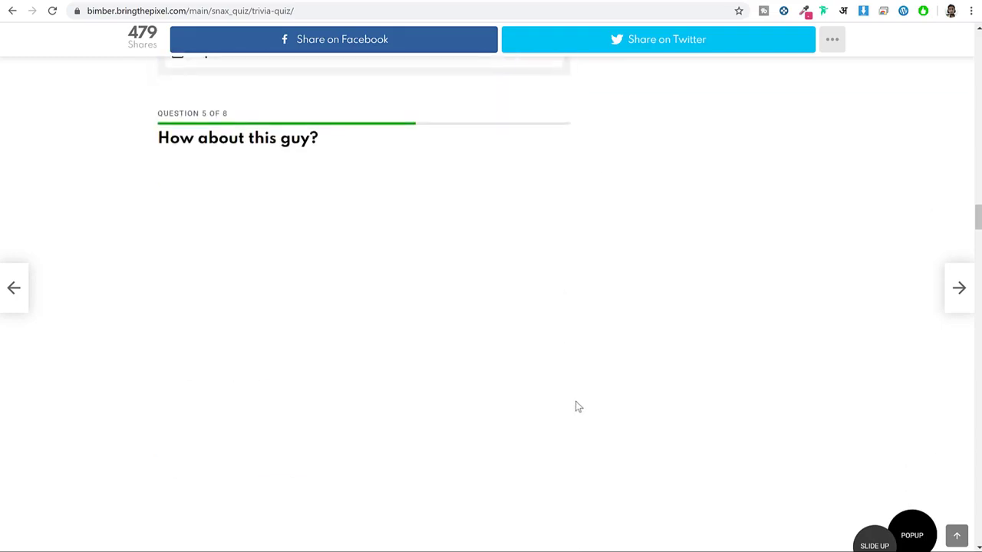
{"action": "scroll", "coordinate": [575, 402], "scroll_direction": "up", "scroll_amount": 20}
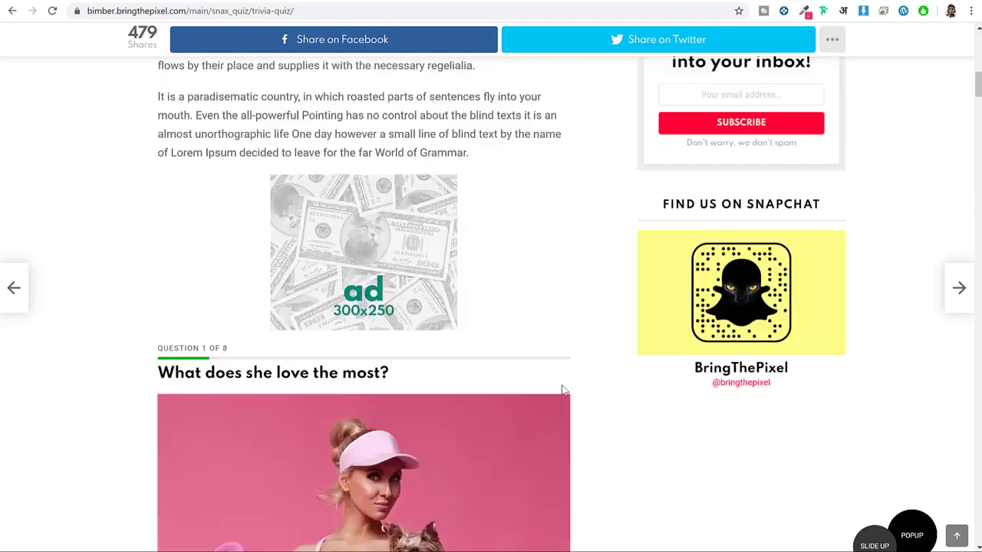
{"action": "scroll", "coordinate": [561, 385], "scroll_direction": "up", "scroll_amount": 10}
{"action": "triple_click", "coordinate": [299, 391]}
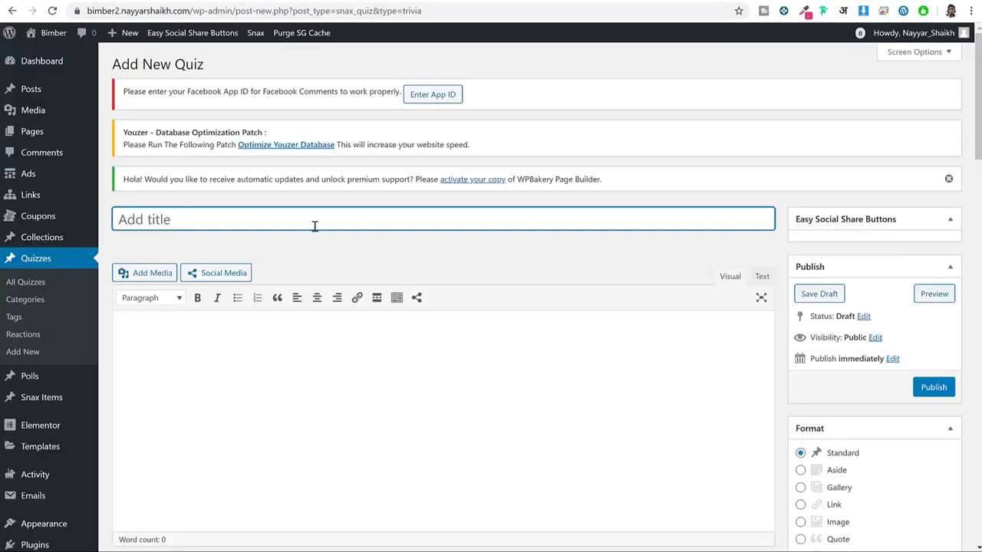
Step: Paste the demo quiz's title and its two intro paragraphs into the new trivia quiz
{"action": "type", "text": "QUIZ: Can You Guess What Type Of Music Each Person Is Listening To? Trivia Quiz"}
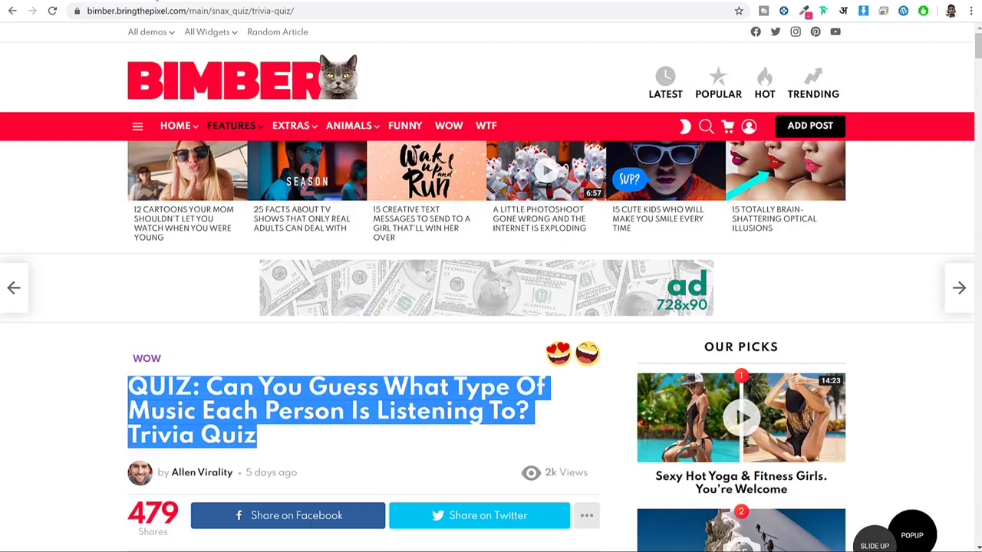
{"action": "scroll", "coordinate": [373, 350], "scroll_direction": "down", "scroll_amount": 6}
{"action": "scroll", "coordinate": [404, 358], "scroll_direction": "down", "scroll_amount": 1}
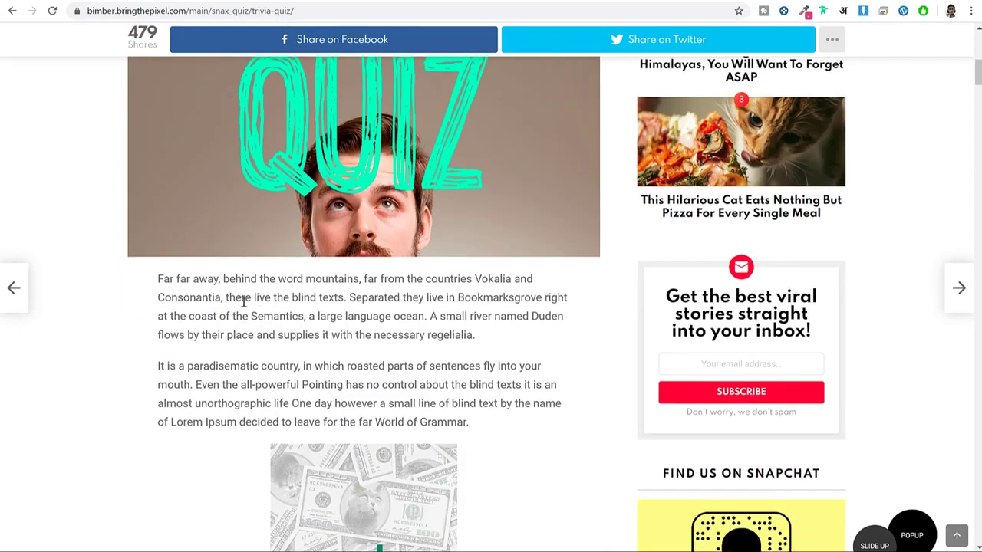
{"action": "left_click_drag", "start_coordinate": [157, 282], "coordinate": [576, 428]}
{"action": "key", "text": "ctrl+c"}
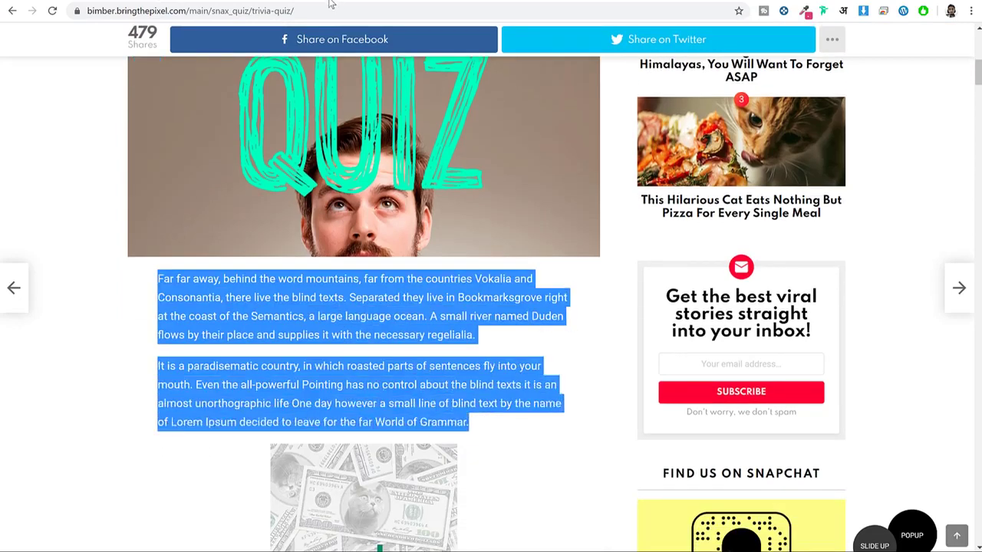
{"action": "left_click", "coordinate": [305, 0]}
{"action": "left_click", "coordinate": [313, 361]}
{"action": "key", "text": "ctrl+v"}
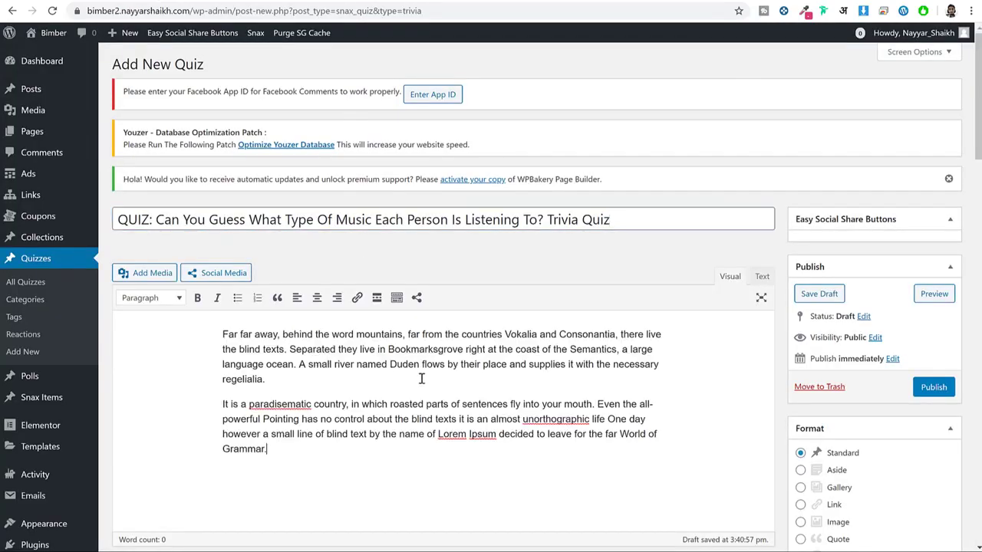
Step: Add question 1, 'What does she love the most?', copied from the demo quiz
{"action": "scroll", "coordinate": [429, 376], "scroll_direction": "down", "scroll_amount": 5}
{"action": "left_click", "coordinate": [188, 217]}
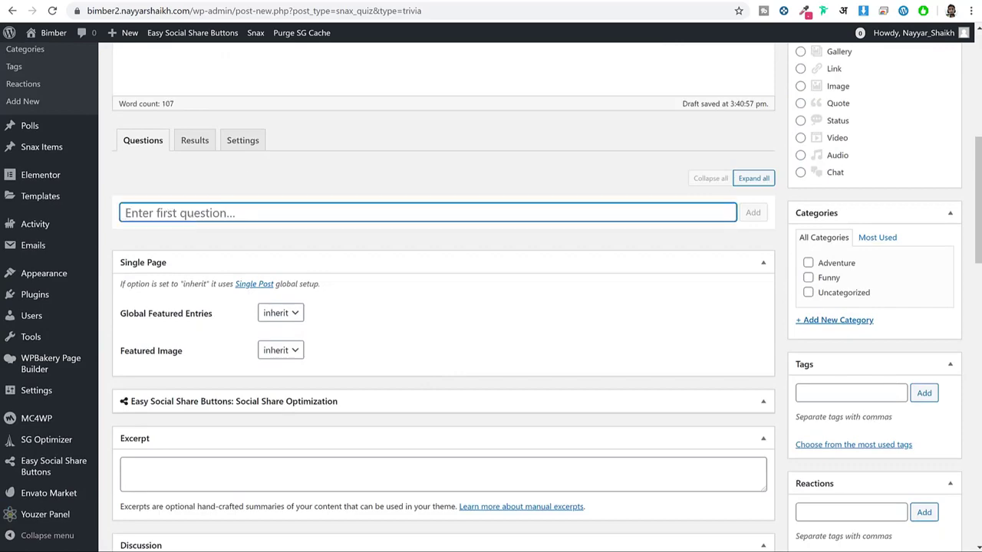
{"action": "left_click", "coordinate": [257, 0]}
{"action": "scroll", "coordinate": [541, 328], "scroll_direction": "down", "scroll_amount": 7}
{"action": "left_click_drag", "start_coordinate": [394, 207], "coordinate": [158, 206]}
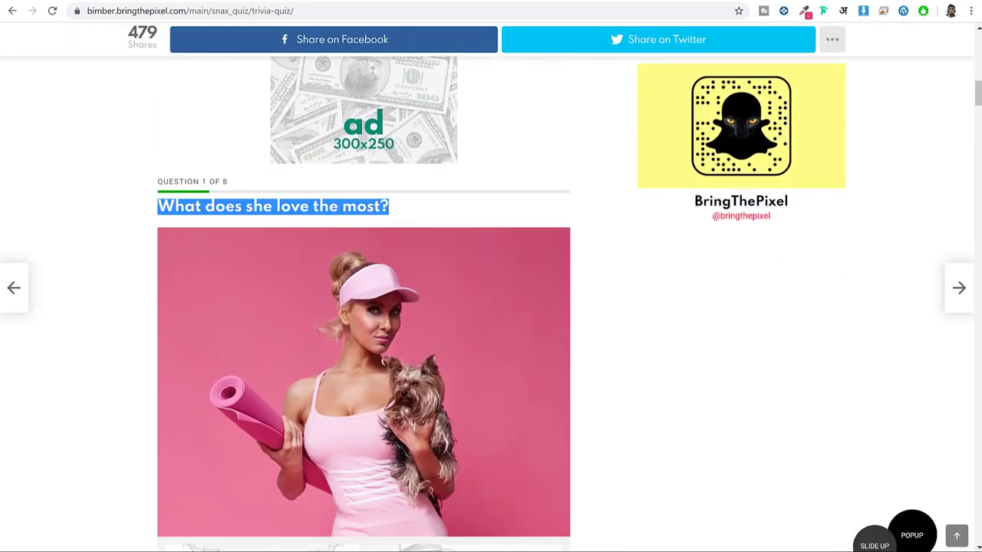
{"action": "key", "text": "ctrl+c"}
{"action": "left_click", "coordinate": [305, 0]}
{"action": "key", "text": "ctrl+v"}
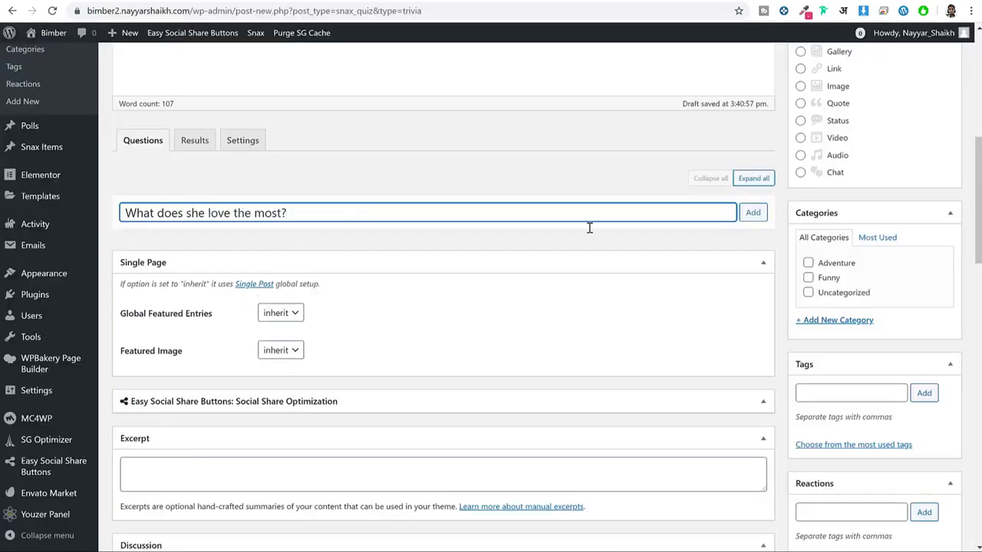
{"action": "left_click", "coordinate": [755, 216]}
{"action": "scroll", "coordinate": [368, 307], "scroll_direction": "down", "scroll_amount": 2}
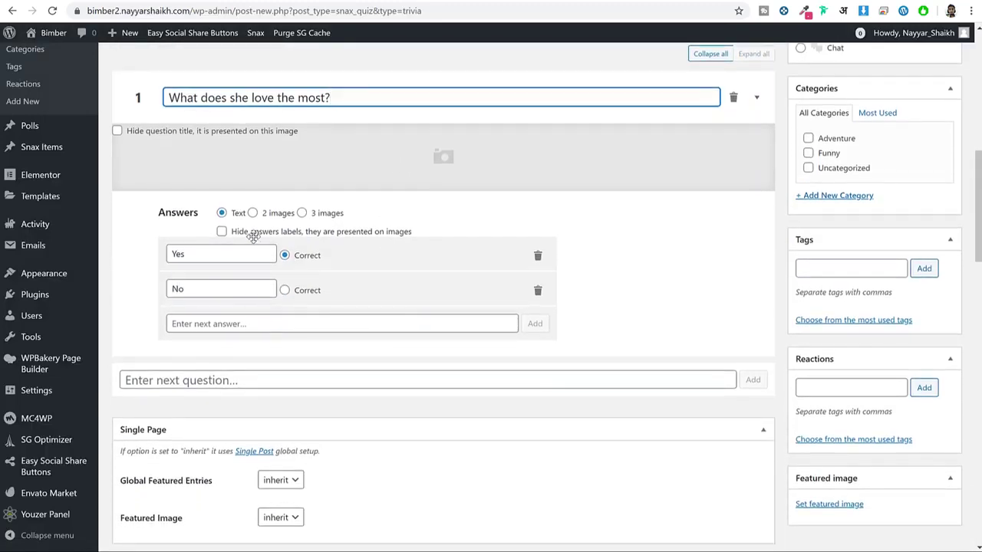
{"action": "left_click", "coordinate": [757, 97]}
Step: Give question 1 the orange-sunglasses image from the media library
{"action": "left_click", "coordinate": [338, 0]}
{"action": "scroll", "coordinate": [507, 259], "scroll_direction": "down", "scroll_amount": 4}
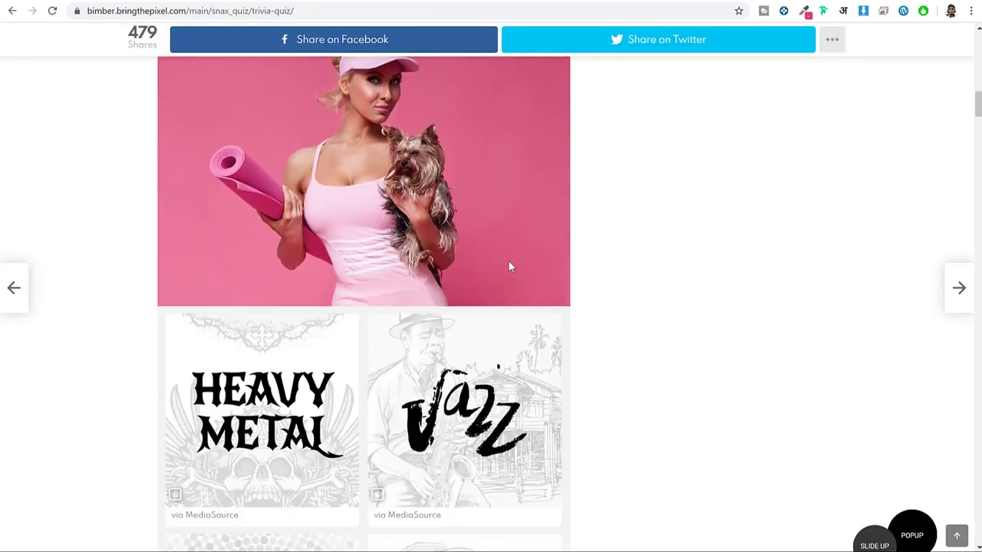
{"action": "scroll", "coordinate": [508, 260], "scroll_direction": "up", "scroll_amount": 1}
{"action": "left_click", "coordinate": [283, 0]}
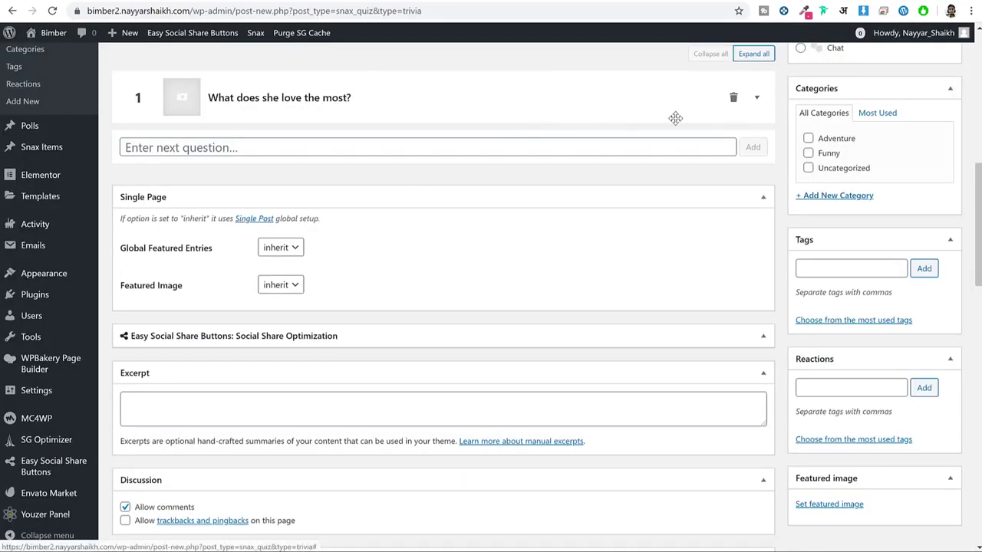
{"action": "left_click", "coordinate": [757, 97]}
{"action": "left_click", "coordinate": [401, 170]}
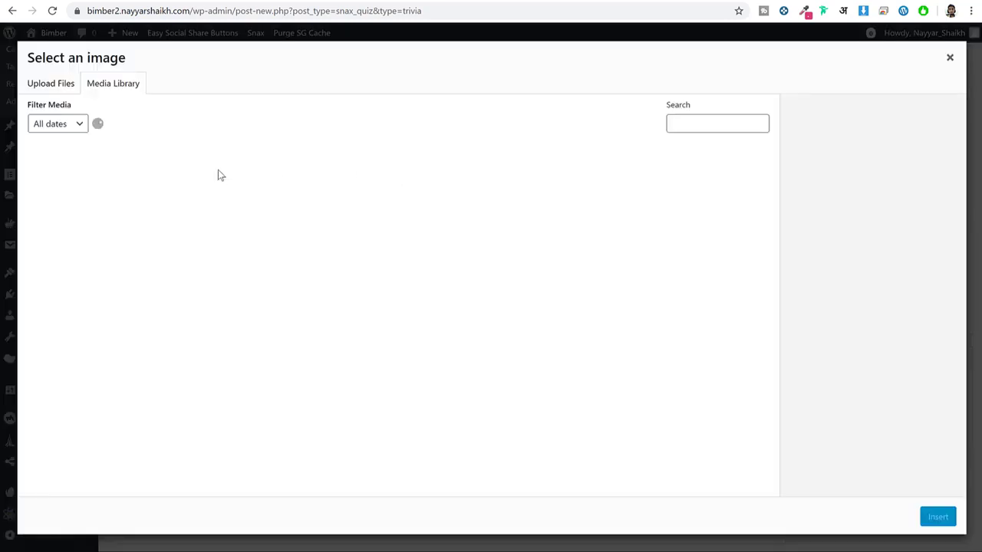
{"action": "left_click", "coordinate": [194, 184]}
{"action": "left_click", "coordinate": [81, 186]}
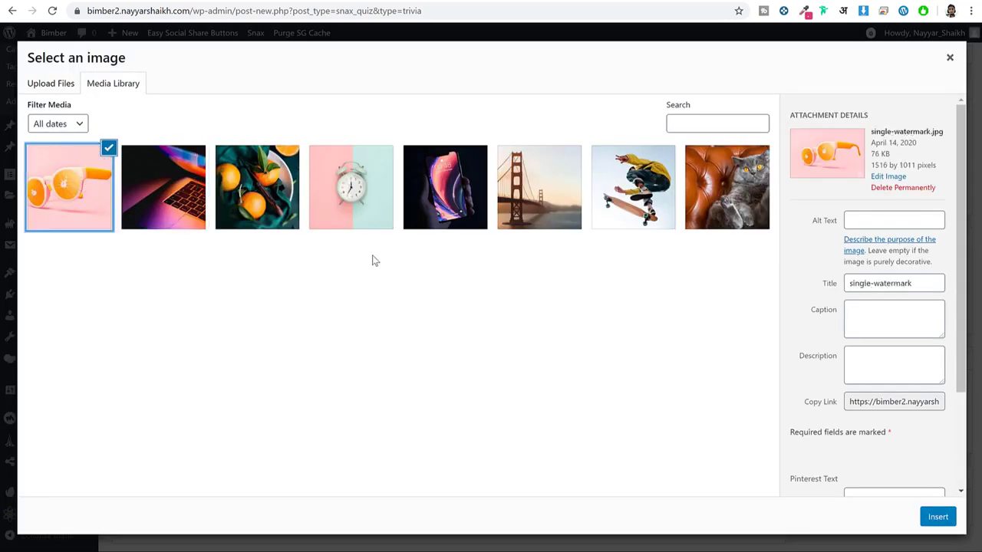
{"action": "left_click", "coordinate": [937, 518]}
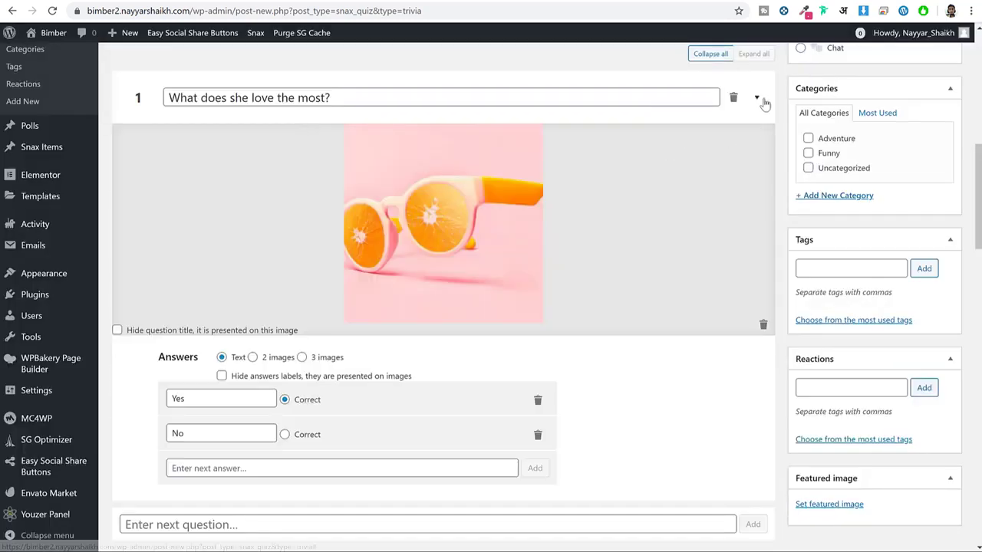
{"action": "left_click", "coordinate": [760, 101]}
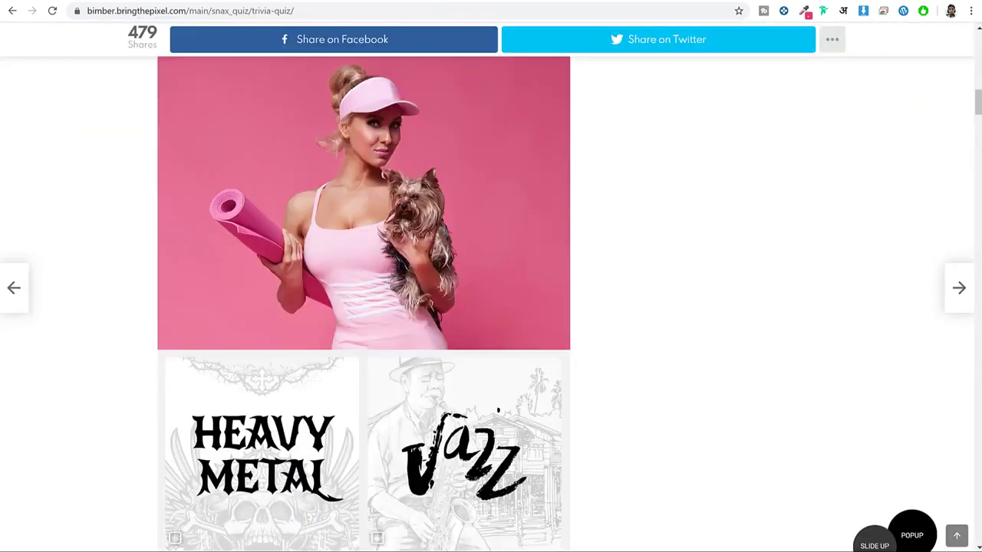
Step: Select the demo's second question heading, 'How about this guy?'
{"action": "scroll", "coordinate": [481, 306], "scroll_direction": "down", "scroll_amount": 6}
{"action": "scroll", "coordinate": [482, 305], "scroll_direction": "down", "scroll_amount": 2}
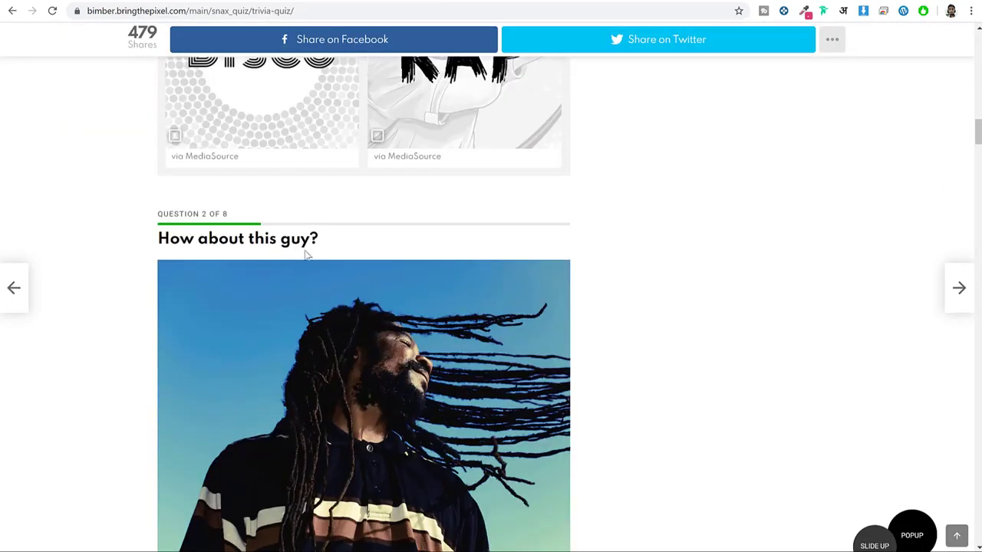
{"action": "triple_click", "coordinate": [241, 247]}
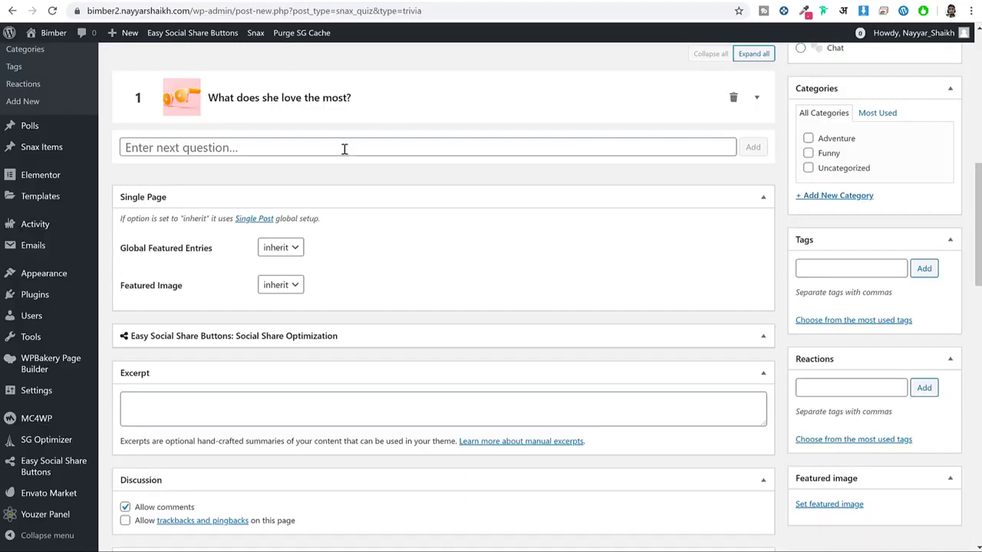
Step: Add question 2, 'How about this guy?', with the alarm-clock image
{"action": "left_click", "coordinate": [345, 148]}
{"action": "key", "text": "ctrl+v"}
{"action": "left_click", "coordinate": [752, 147]}
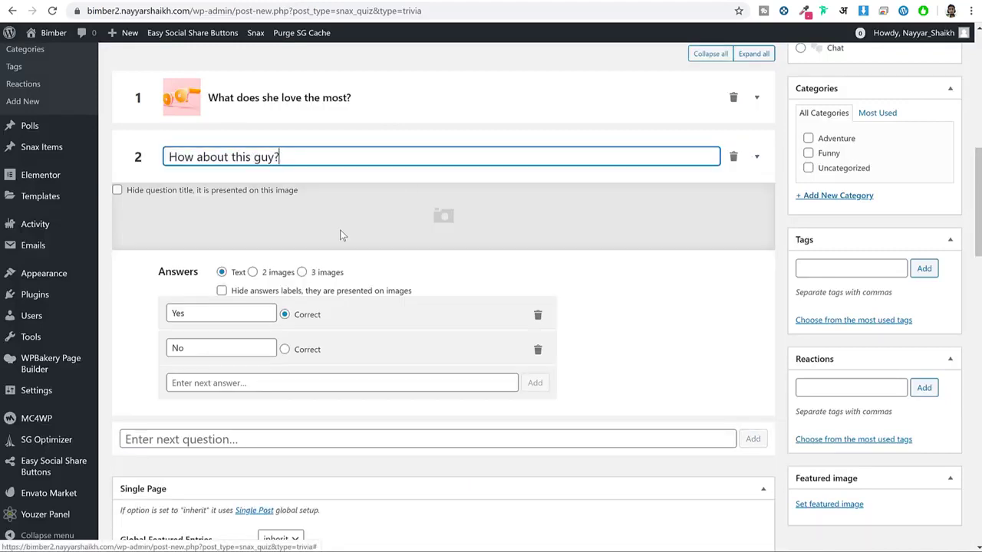
{"action": "left_click", "coordinate": [278, 270]}
{"action": "left_click", "coordinate": [445, 215]}
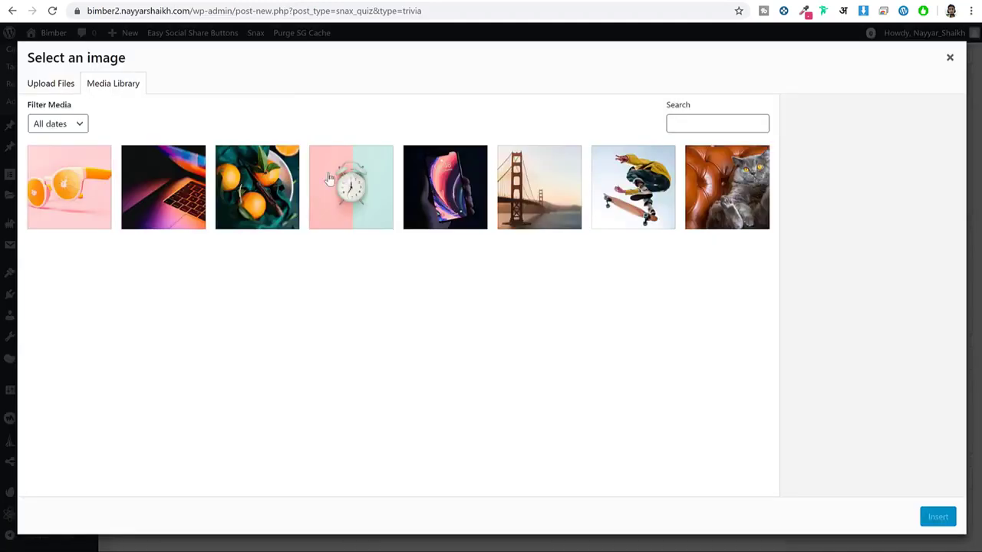
{"action": "left_click", "coordinate": [353, 184]}
{"action": "left_click", "coordinate": [938, 516]}
Step: Make question 2 use image answers: the phone photo for Yes, the cat photo for No
{"action": "scroll", "coordinate": [690, 337], "scroll_direction": "down", "scroll_amount": 3}
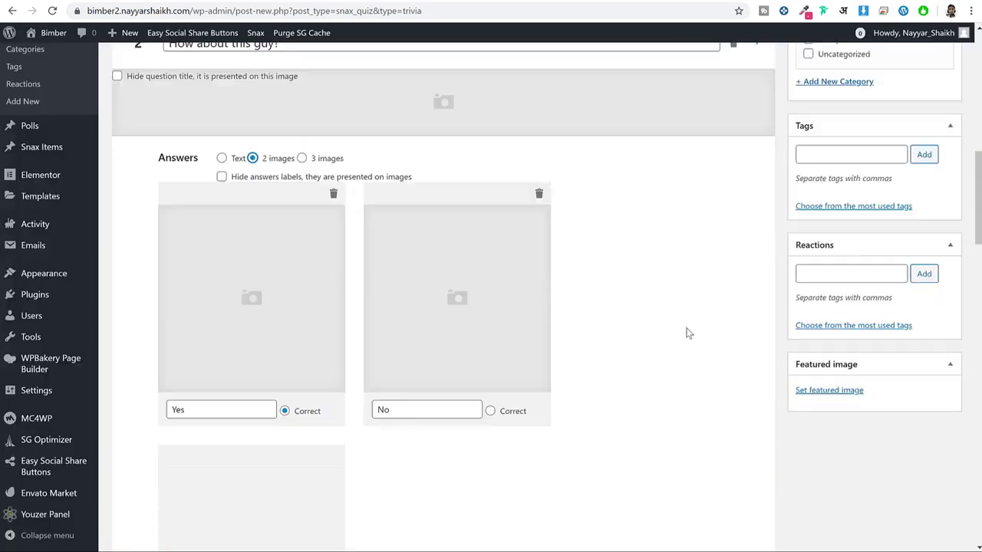
{"action": "left_click", "coordinate": [232, 158]}
{"action": "scroll", "coordinate": [395, 289], "scroll_direction": "down", "scroll_amount": 2}
{"action": "scroll", "coordinate": [425, 296], "scroll_direction": "down", "scroll_amount": 3}
{"action": "scroll", "coordinate": [432, 303], "scroll_direction": "up", "scroll_amount": 4}
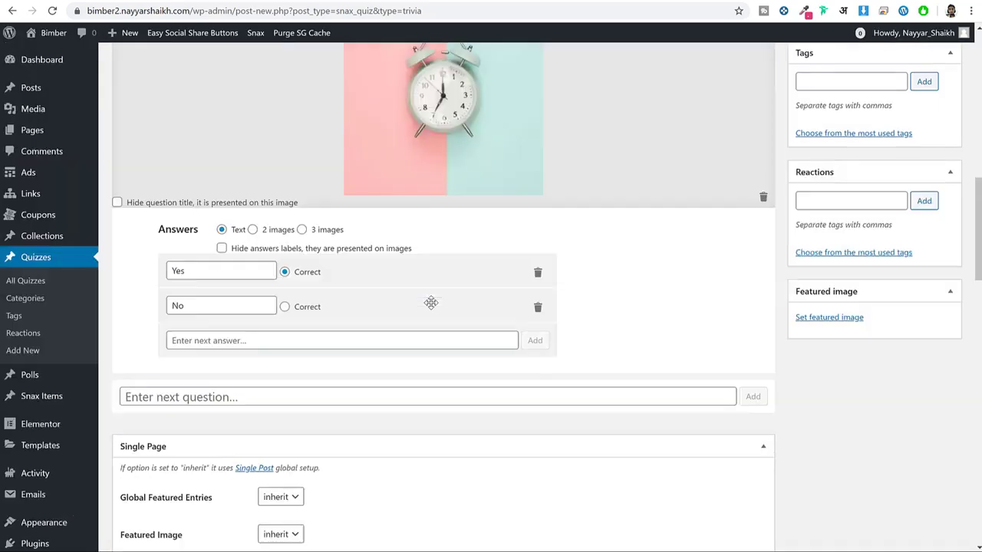
{"action": "left_click", "coordinate": [252, 293]}
{"action": "scroll", "coordinate": [162, 293], "scroll_direction": "down", "scroll_amount": 2}
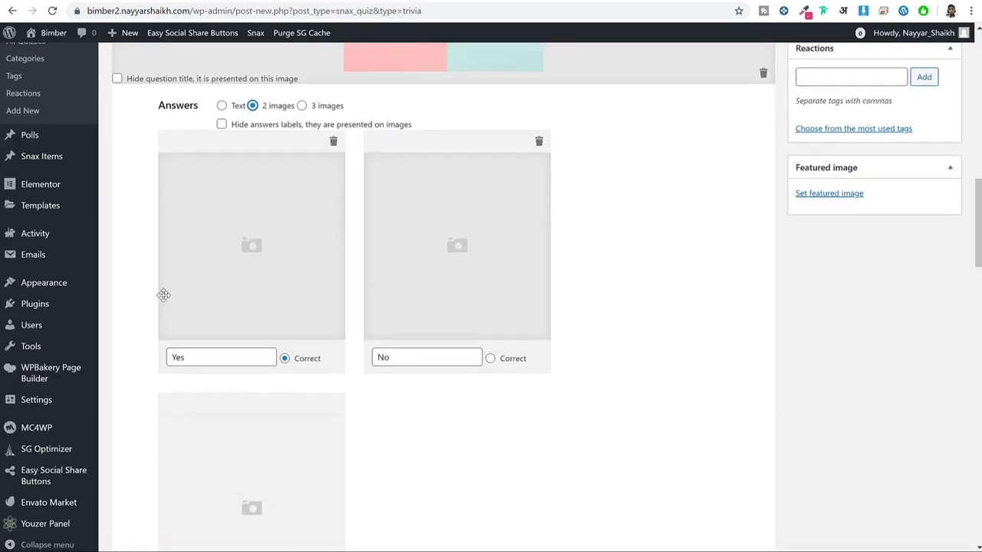
{"action": "left_click", "coordinate": [231, 253]}
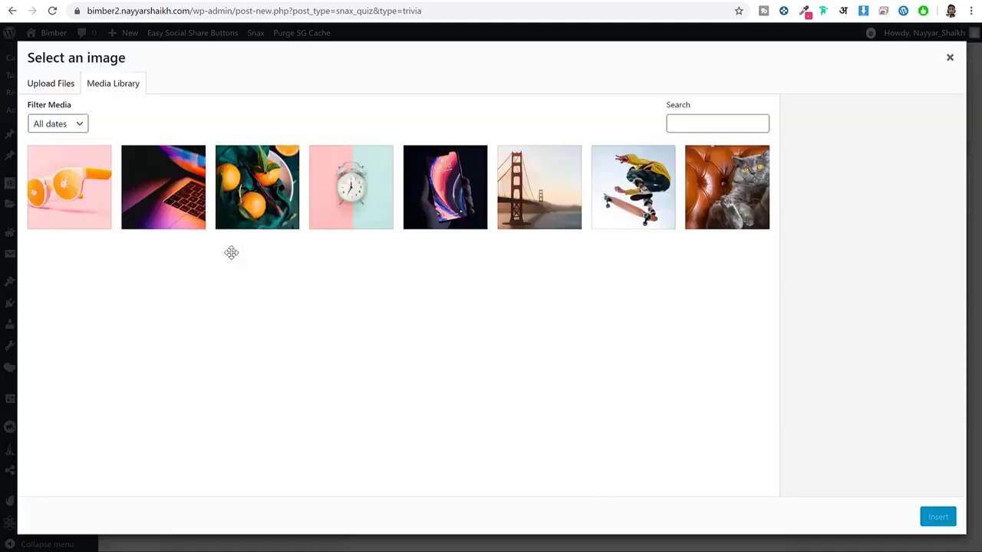
{"action": "left_click", "coordinate": [438, 179]}
{"action": "left_click", "coordinate": [950, 518]}
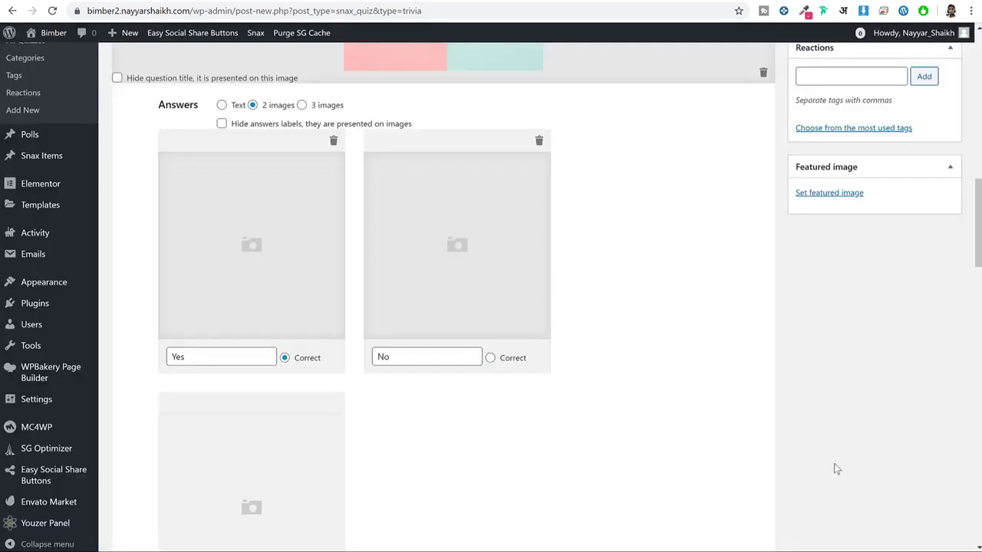
{"action": "left_click", "coordinate": [510, 261]}
{"action": "left_click", "coordinate": [711, 185]}
{"action": "left_click", "coordinate": [937, 515]}
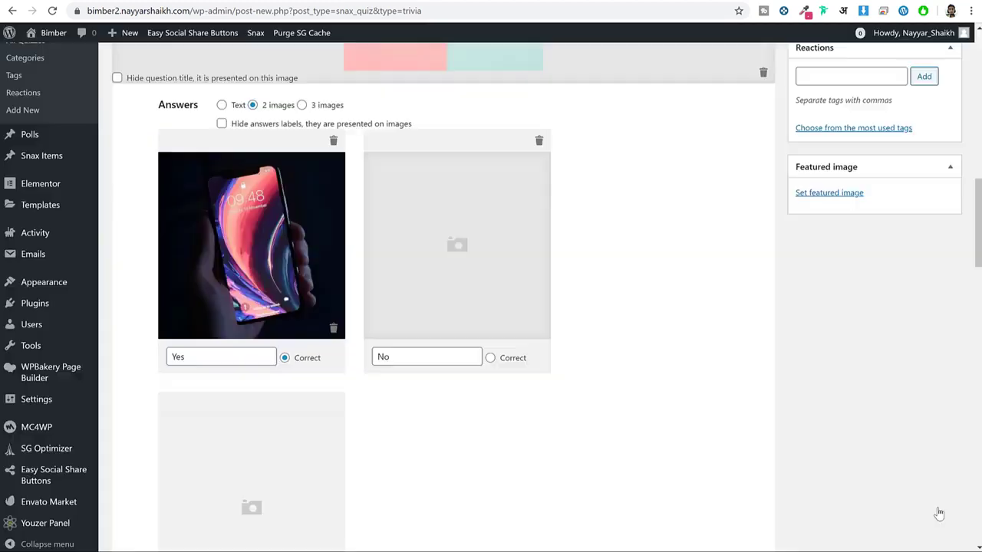
Step: Check the Yes and No answer labels, then expand question 1 to review its answers
{"action": "scroll", "coordinate": [706, 343], "scroll_direction": "up", "scroll_amount": 1}
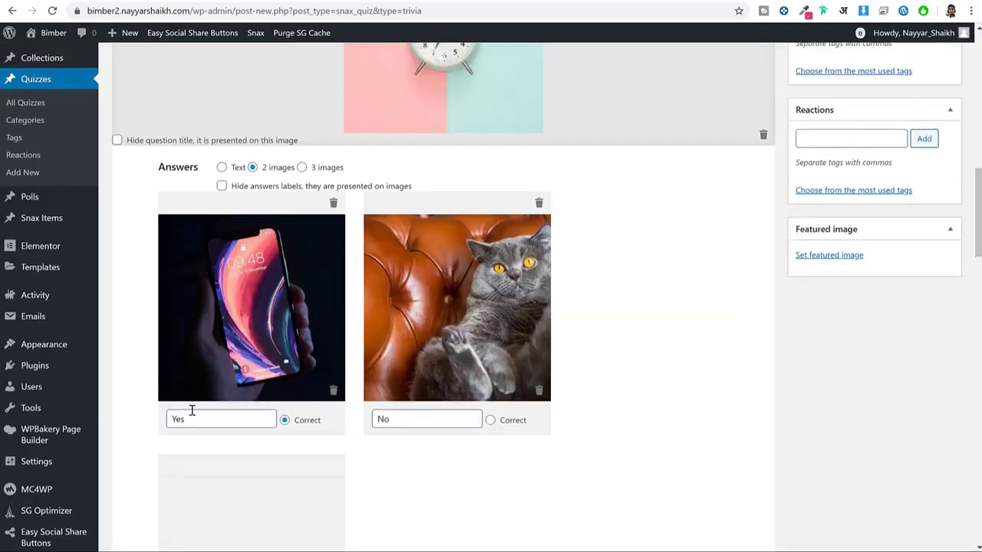
{"action": "left_click_drag", "start_coordinate": [191, 412], "coordinate": [156, 415]}
{"action": "left_click_drag", "start_coordinate": [404, 418], "coordinate": [375, 419]}
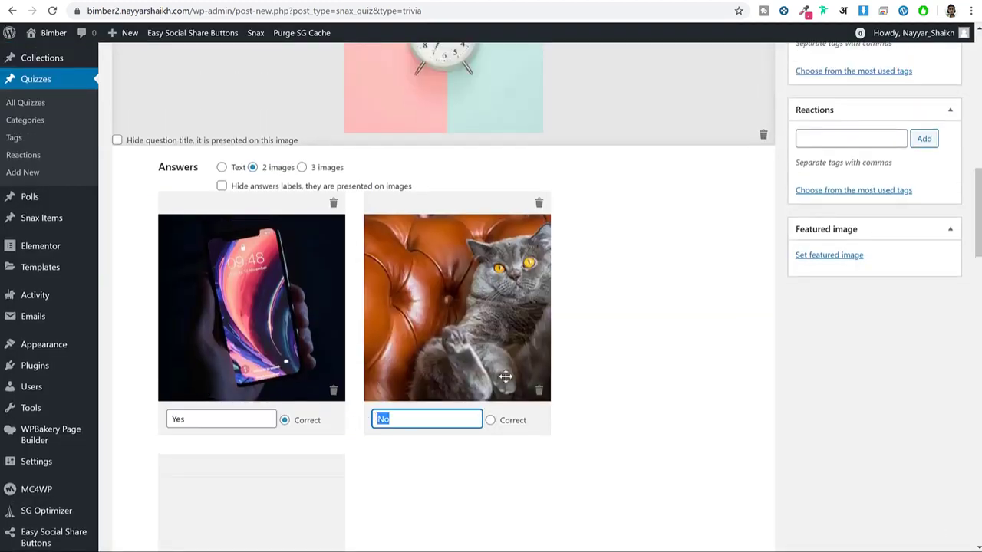
{"action": "scroll", "coordinate": [582, 386], "scroll_direction": "down", "scroll_amount": 1}
{"action": "scroll", "coordinate": [582, 385], "scroll_direction": "down", "scroll_amount": 1}
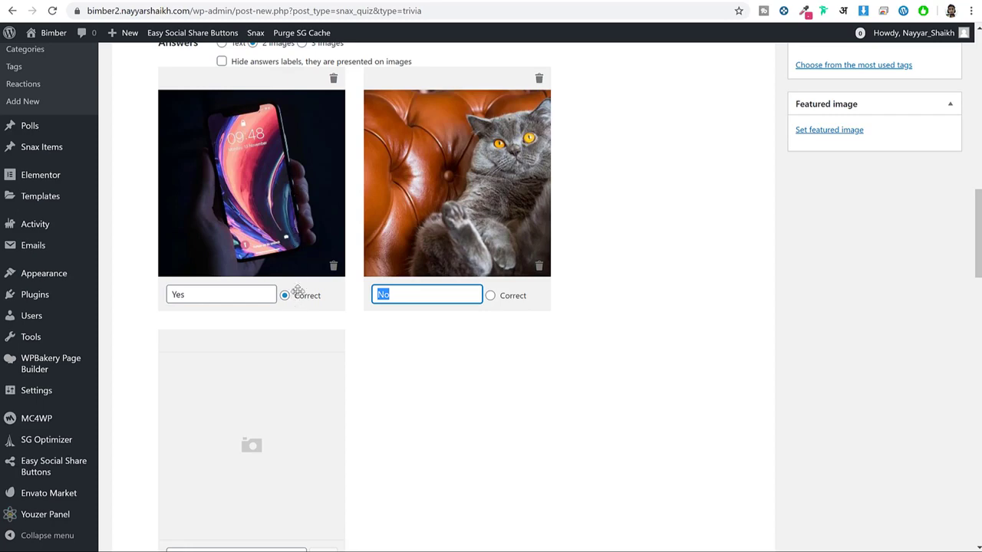
{"action": "scroll", "coordinate": [348, 466], "scroll_direction": "up", "scroll_amount": 3}
{"action": "scroll", "coordinate": [349, 466], "scroll_direction": "up", "scroll_amount": 1}
{"action": "scroll", "coordinate": [574, 105], "scroll_direction": "up", "scroll_amount": 1}
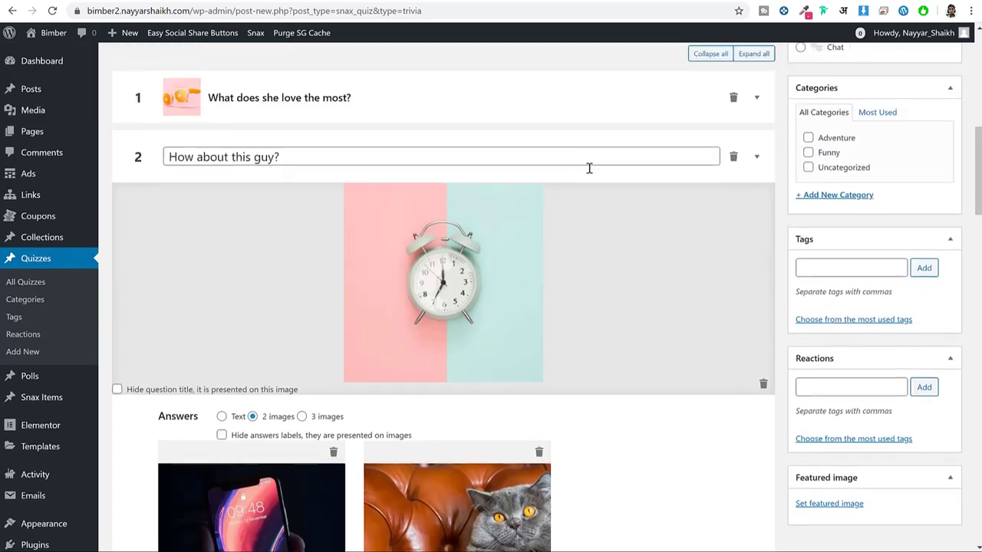
{"action": "left_click", "coordinate": [764, 100]}
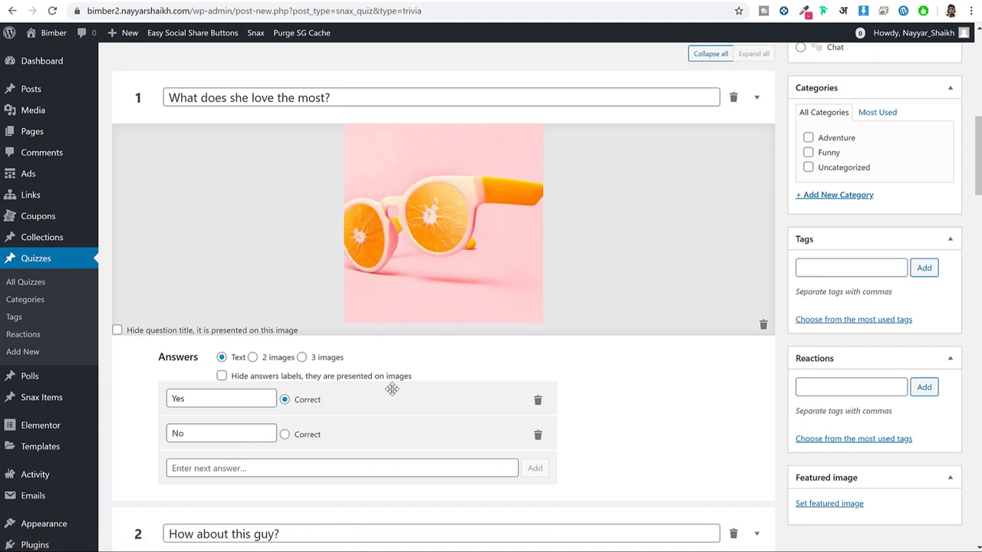
{"action": "scroll", "coordinate": [390, 388], "scroll_direction": "down", "scroll_amount": 2}
{"action": "scroll", "coordinate": [459, 306], "scroll_direction": "up", "scroll_amount": 4}
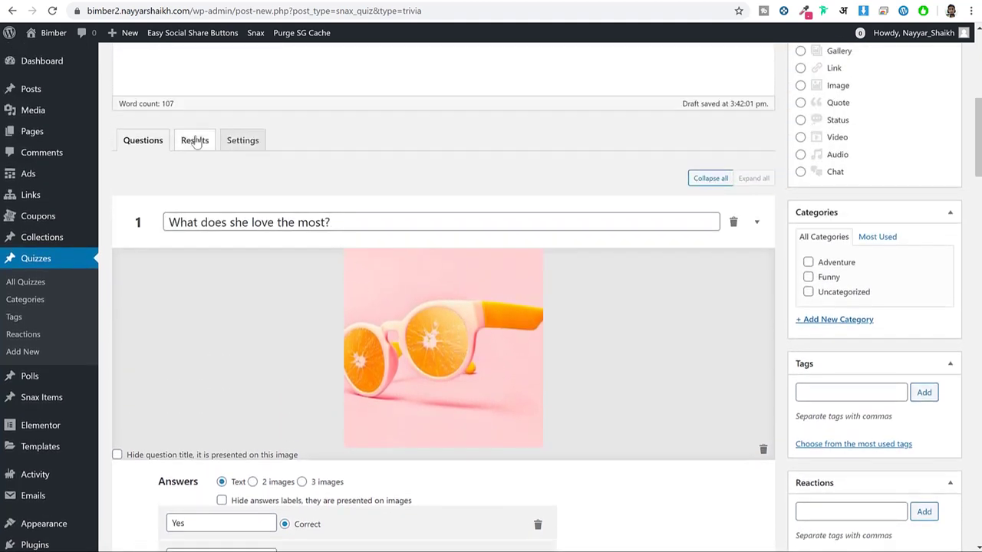
Step: Generate the default quiz results and review the 'Bad day, right?' result
{"action": "left_click", "coordinate": [194, 139]}
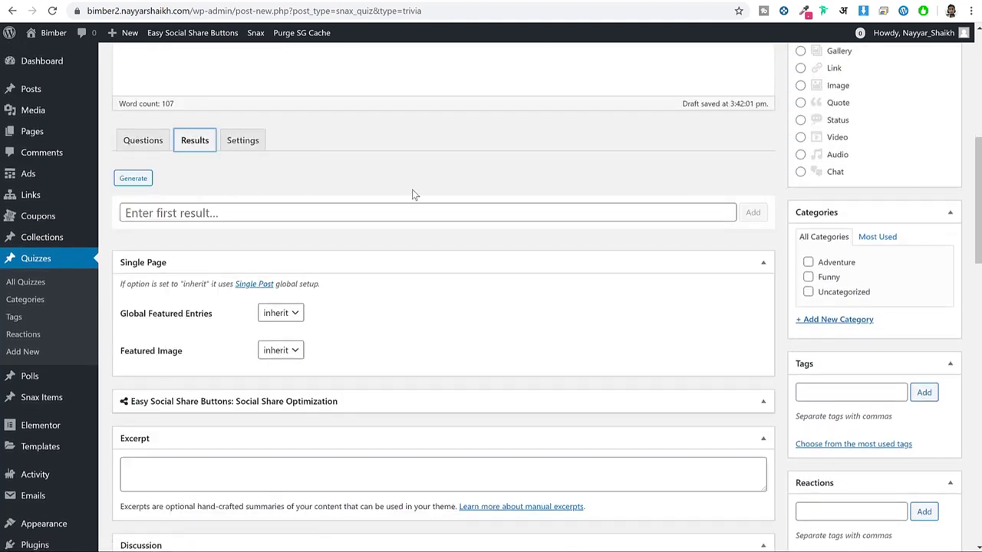
{"action": "left_click", "coordinate": [221, 215]}
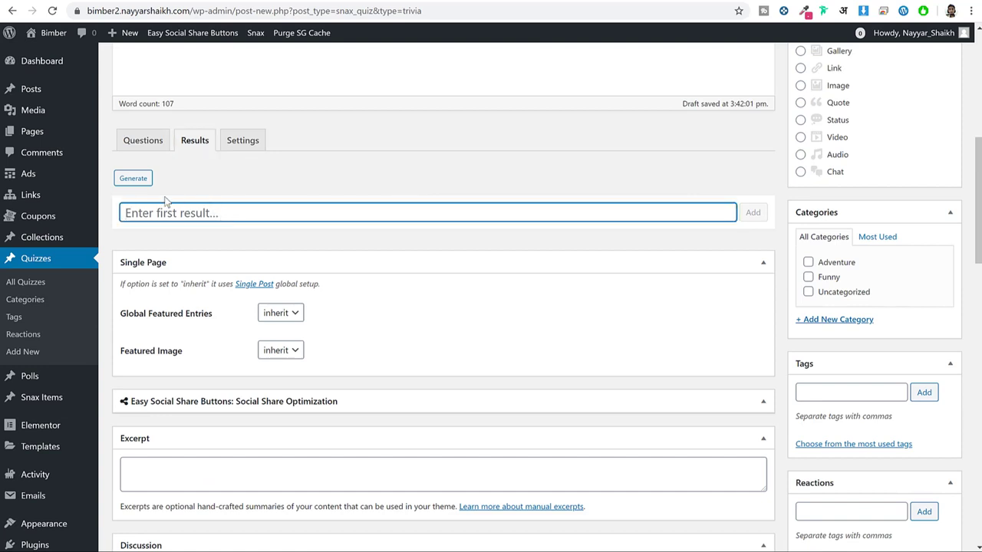
{"action": "left_click", "coordinate": [92, 158]}
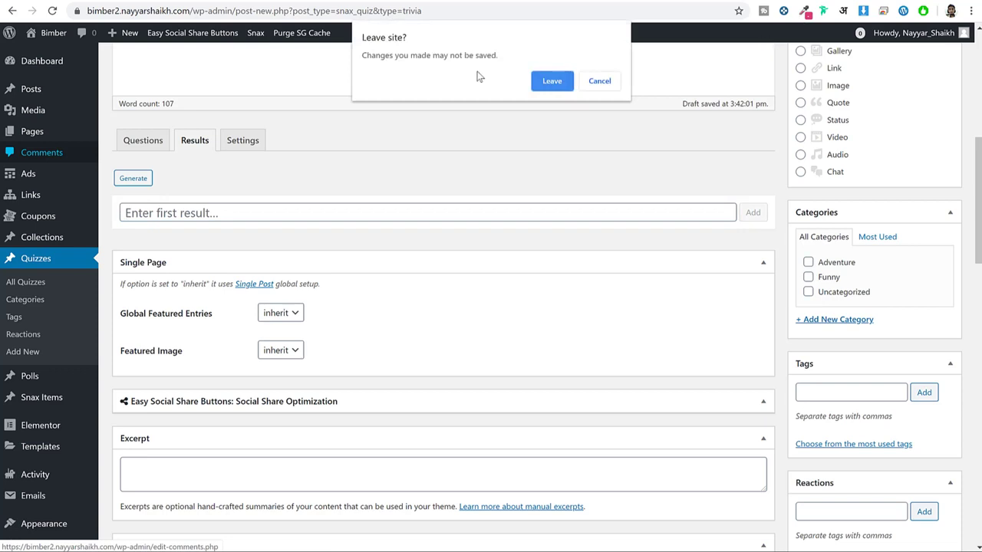
{"action": "left_click", "coordinate": [598, 82]}
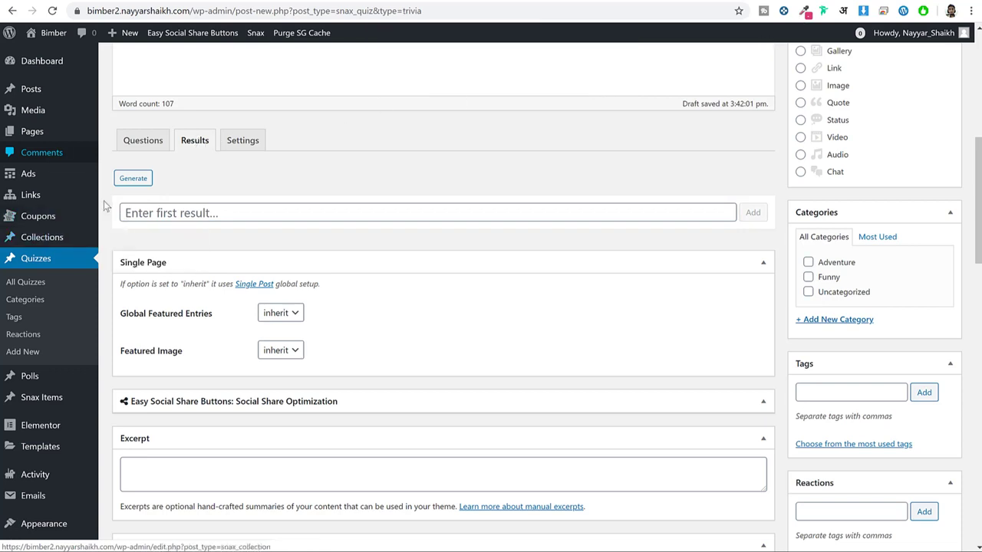
{"action": "left_click", "coordinate": [133, 177]}
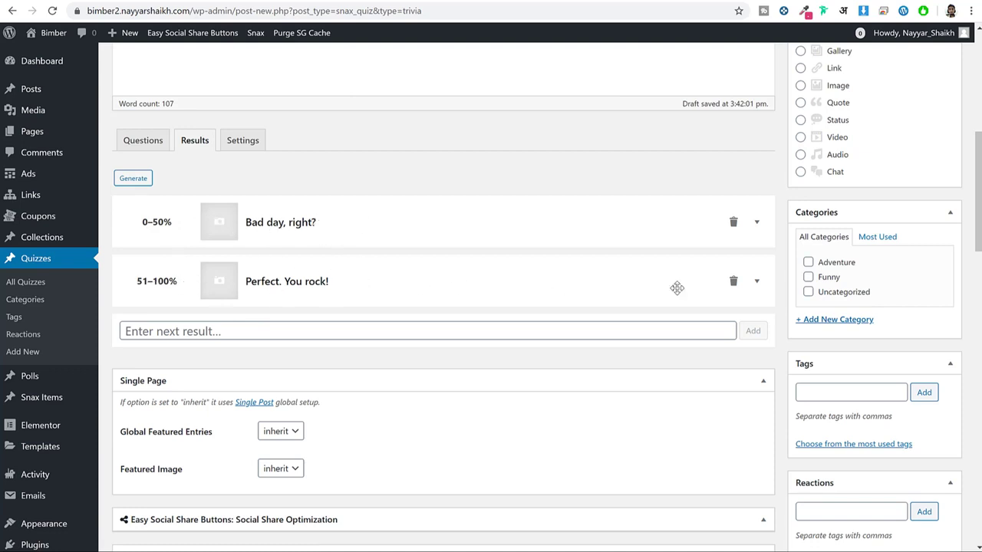
{"action": "left_click", "coordinate": [758, 223]}
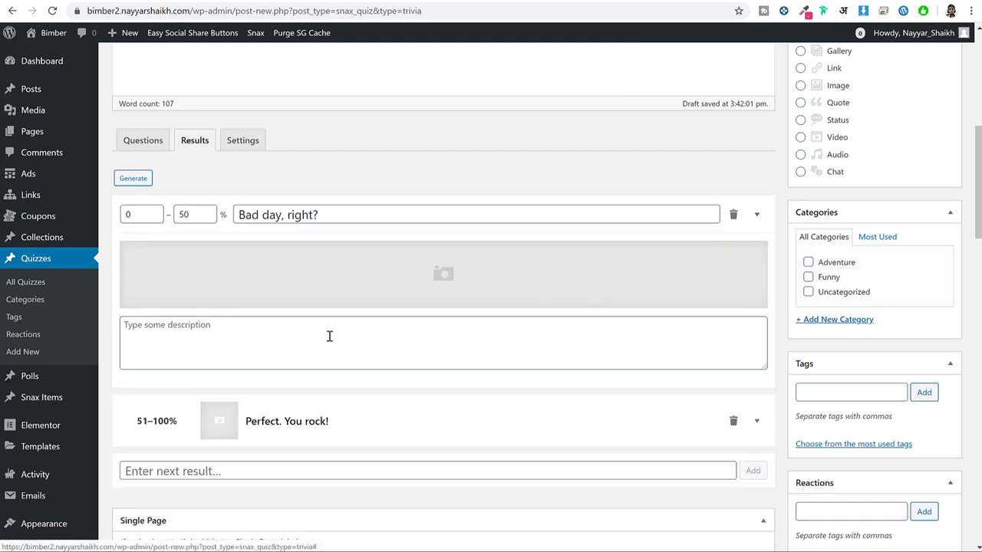
{"action": "left_click", "coordinate": [261, 330]}
{"action": "left_click_drag", "start_coordinate": [329, 215], "coordinate": [245, 241]}
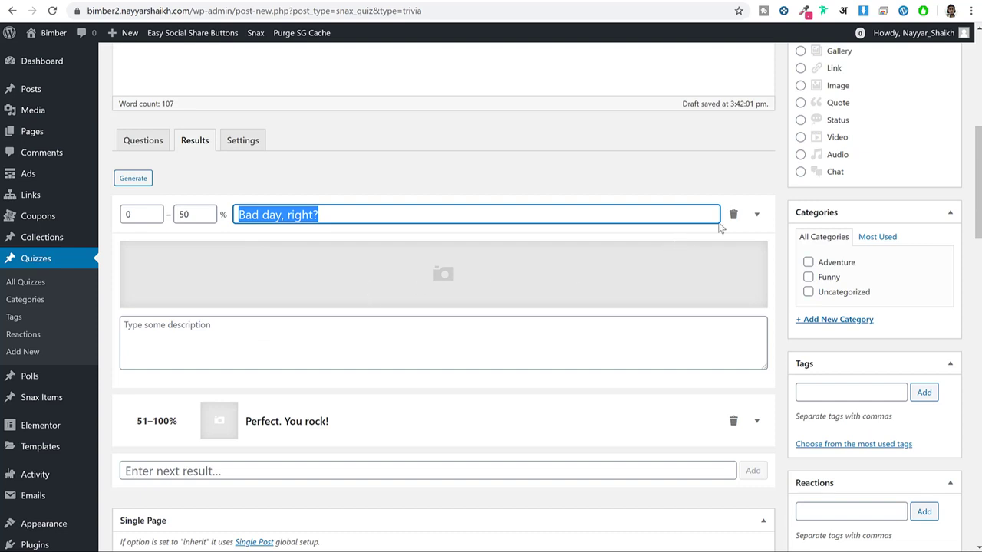
{"action": "left_click", "coordinate": [757, 215]}
Step: In the quiz settings, set one question per page to yes
{"action": "left_click", "coordinate": [242, 141]}
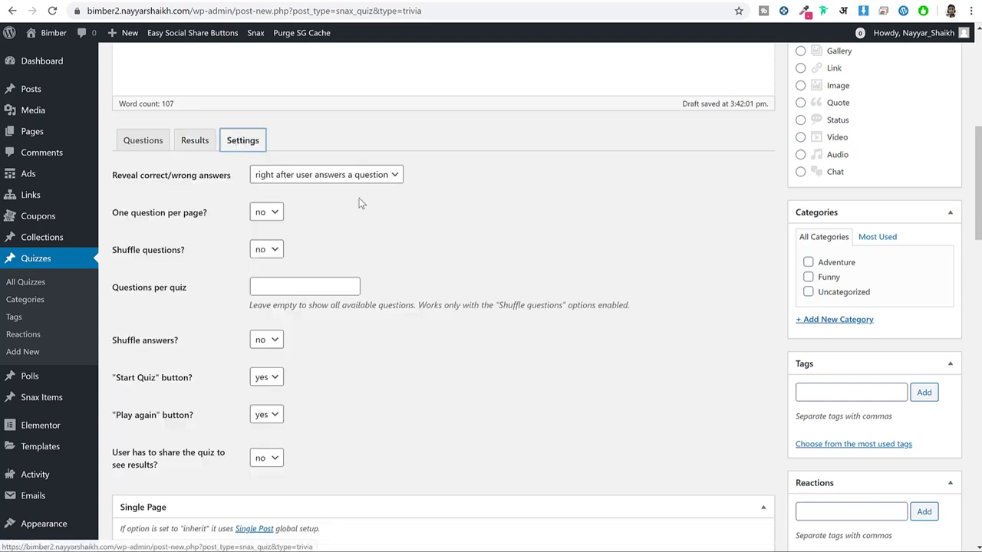
{"action": "left_click_drag", "start_coordinate": [126, 178], "coordinate": [217, 189]}
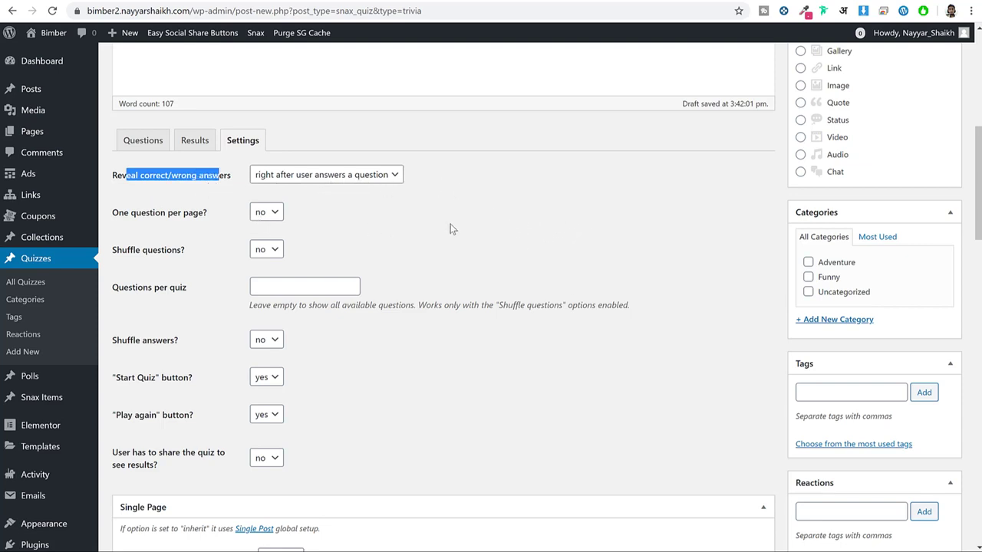
{"action": "left_click_drag", "start_coordinate": [130, 217], "coordinate": [194, 217]}
{"action": "left_click", "coordinate": [266, 212]}
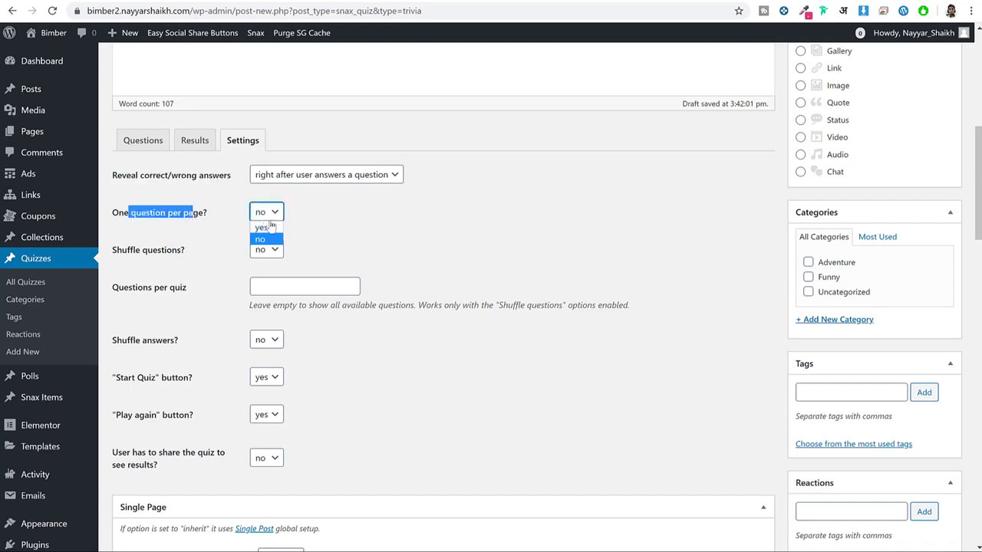
{"action": "left_click", "coordinate": [263, 238]}
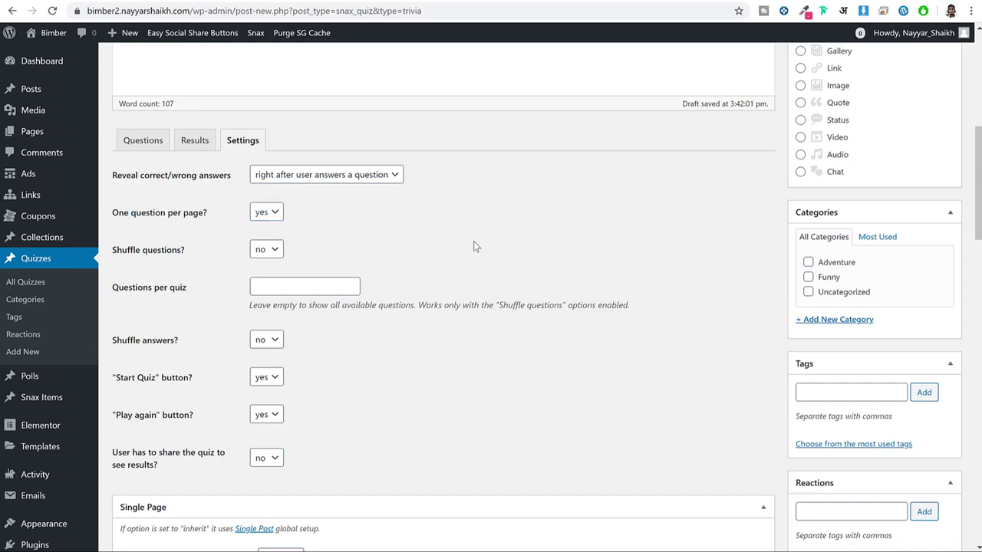
Step: Set the orange sunglasses photo as the featured image and publish the quiz
{"action": "scroll", "coordinate": [924, 332], "scroll_direction": "down", "scroll_amount": 3}
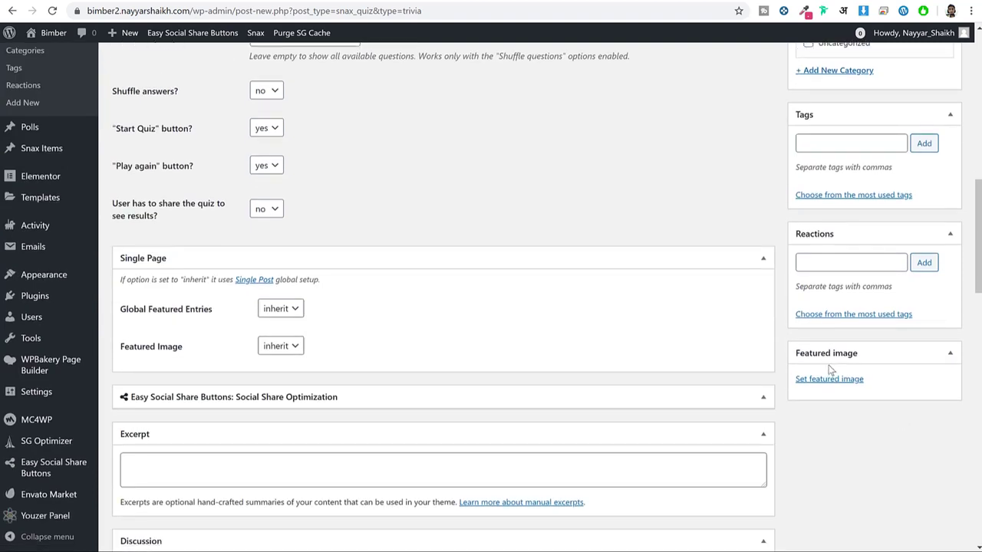
{"action": "left_click", "coordinate": [831, 379]}
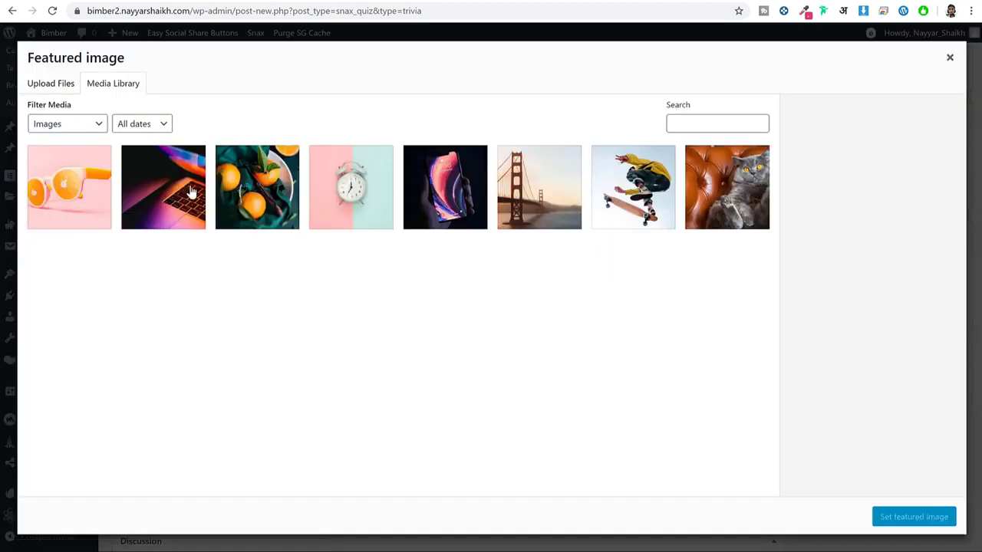
{"action": "left_click", "coordinate": [89, 201]}
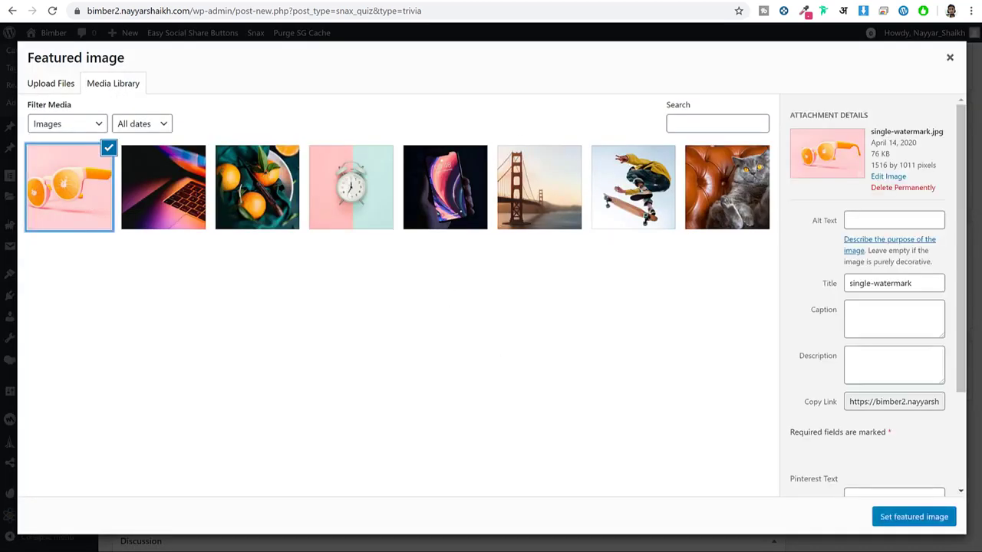
{"action": "left_click", "coordinate": [913, 517]}
{"action": "scroll", "coordinate": [831, 283], "scroll_direction": "up", "scroll_amount": 5}
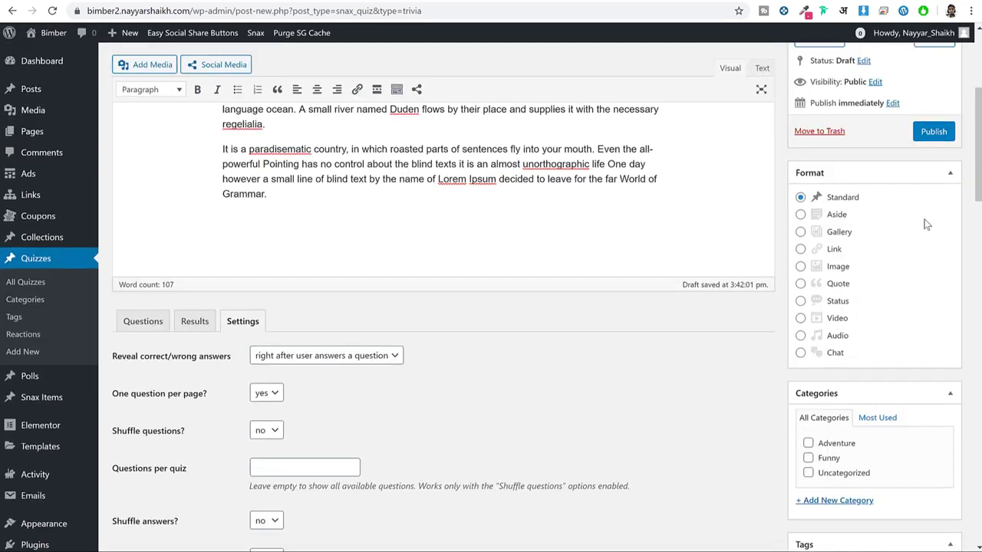
{"action": "left_click", "coordinate": [934, 131]}
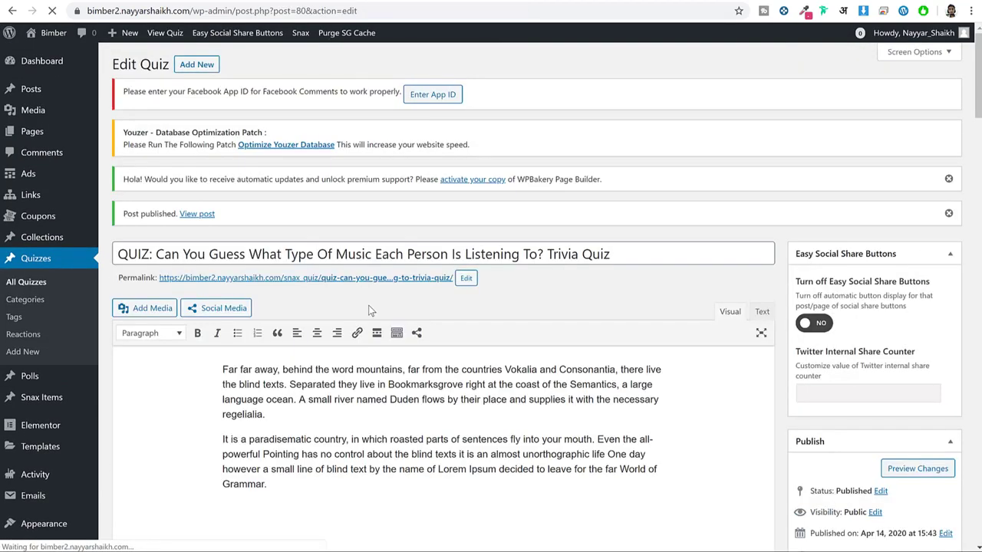
Step: Open the live quiz, start it, answer Yes to the first question and continue
{"action": "right_click", "coordinate": [409, 278]}
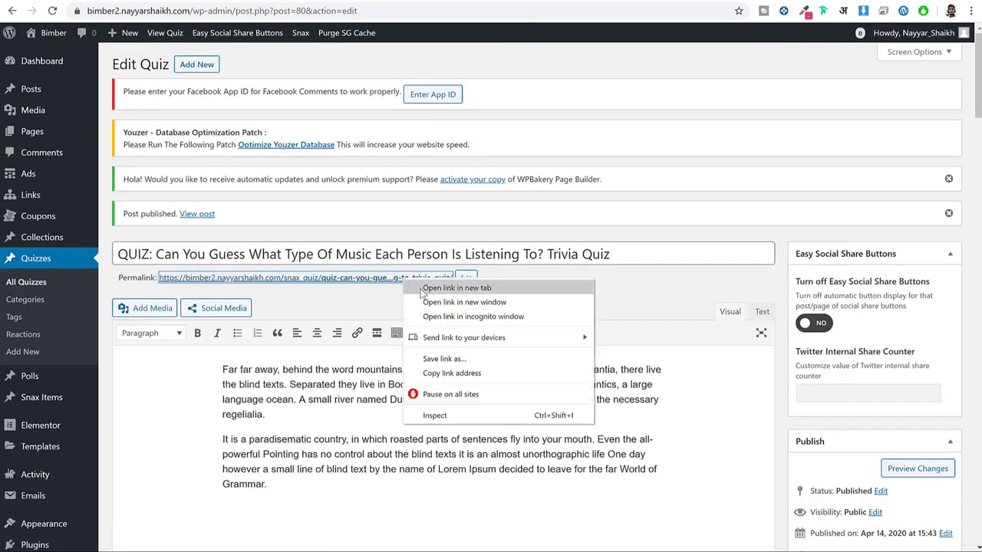
{"action": "left_click", "coordinate": [422, 288]}
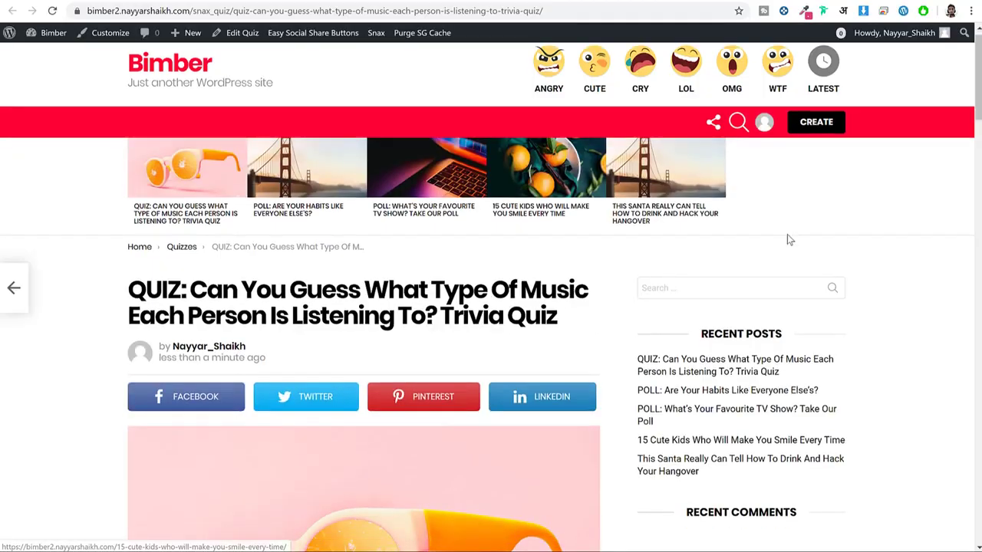
{"action": "scroll", "coordinate": [787, 240], "scroll_direction": "down", "scroll_amount": 9}
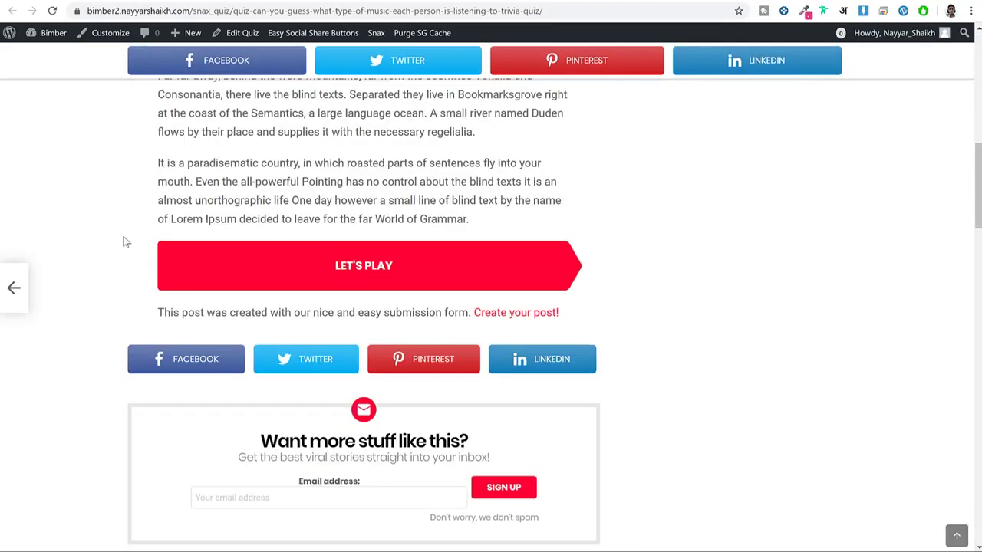
{"action": "left_click", "coordinate": [416, 276]}
{"action": "scroll", "coordinate": [676, 234], "scroll_direction": "down", "scroll_amount": 3}
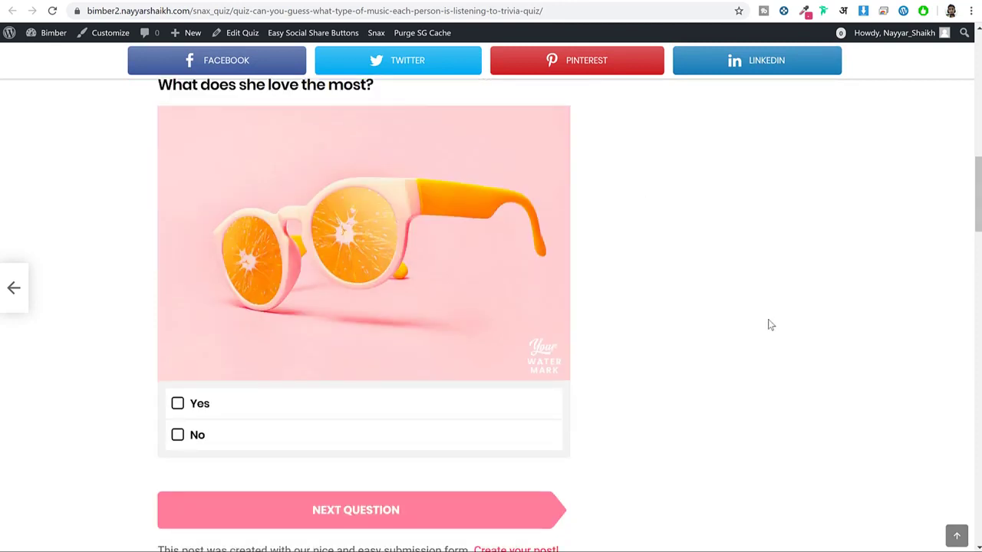
{"action": "left_click", "coordinate": [261, 407]}
{"action": "scroll", "coordinate": [790, 313], "scroll_direction": "down", "scroll_amount": 1}
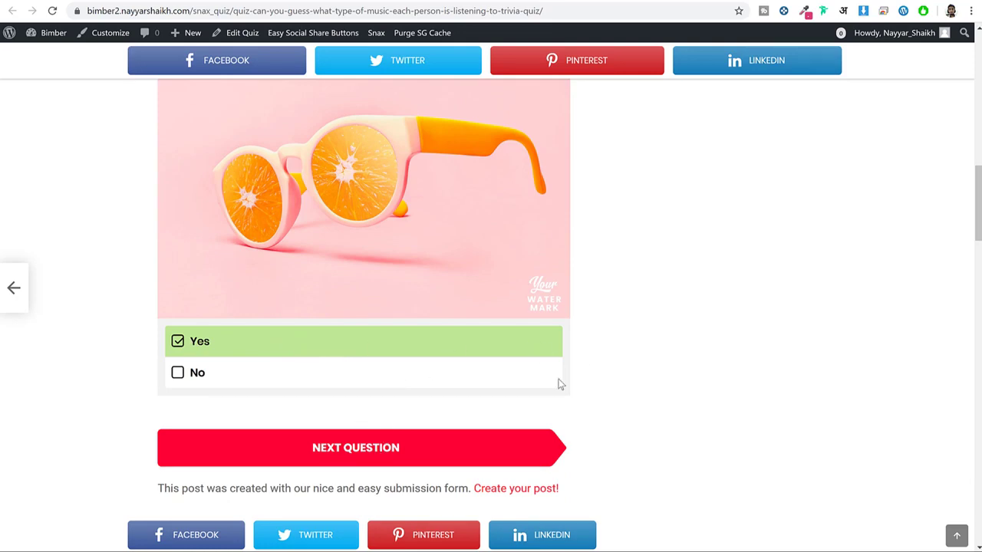
{"action": "scroll", "coordinate": [599, 377], "scroll_direction": "down", "scroll_amount": 6}
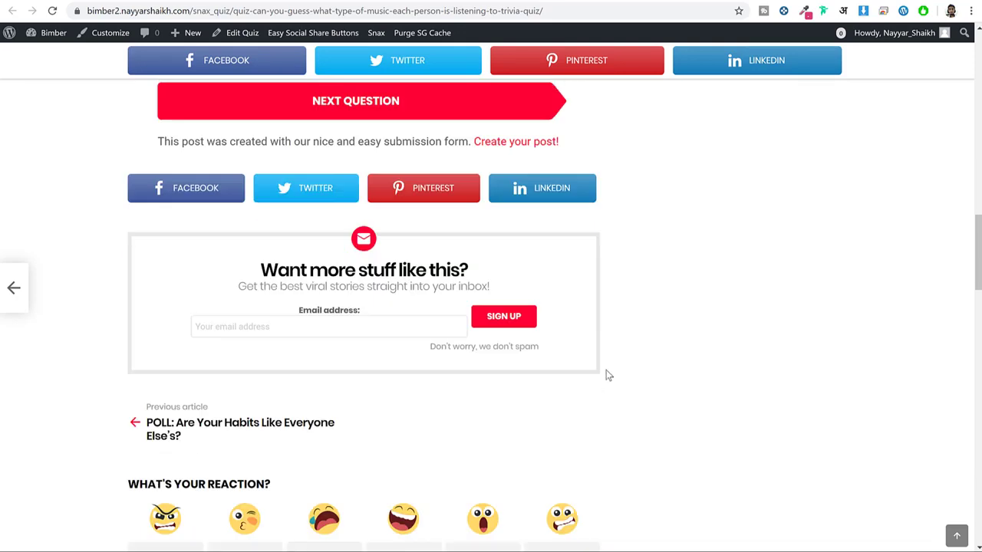
{"action": "scroll", "coordinate": [609, 375], "scroll_direction": "up", "scroll_amount": 5}
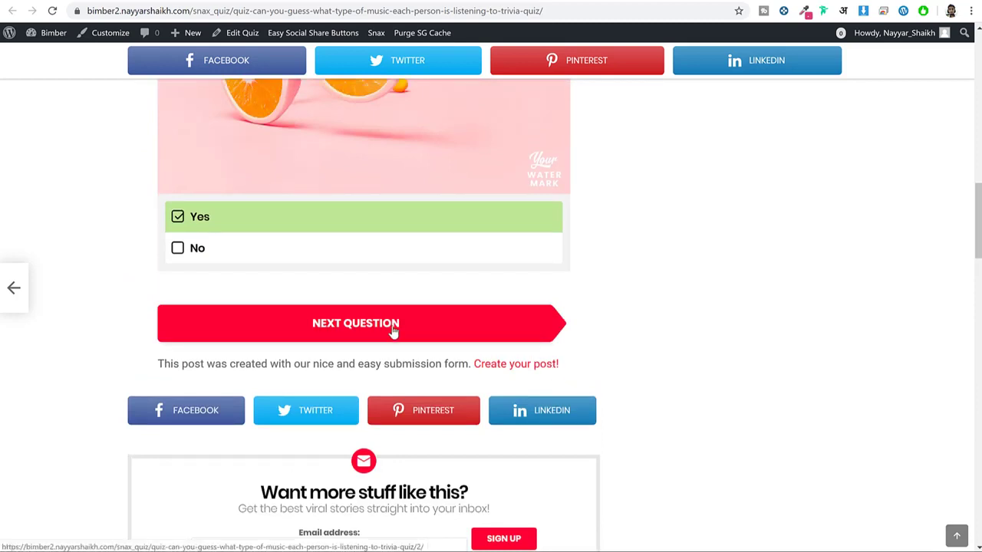
{"action": "left_click", "coordinate": [394, 329]}
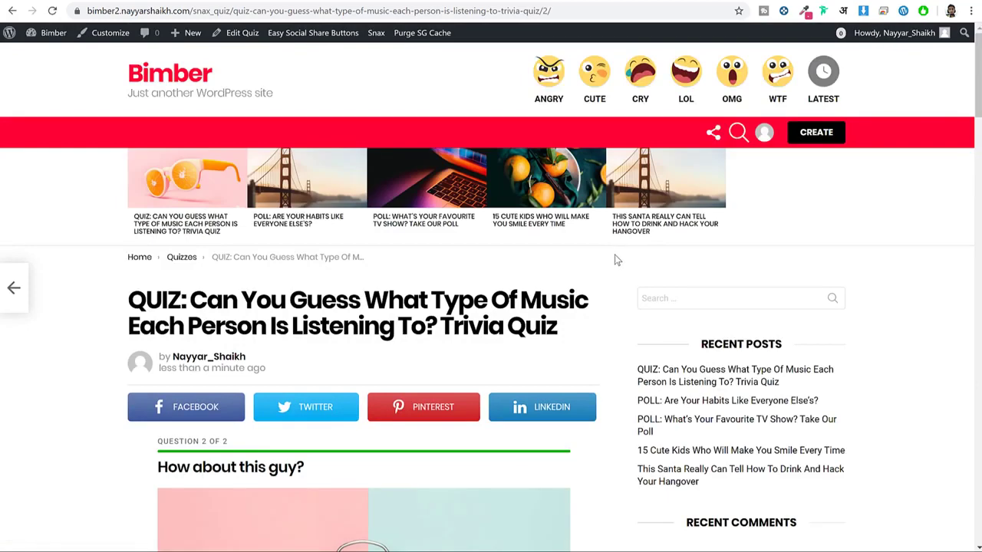
Step: Answer No to the second question and review the 1 out of 2 result
{"action": "scroll", "coordinate": [618, 261], "scroll_direction": "down", "scroll_amount": 7}
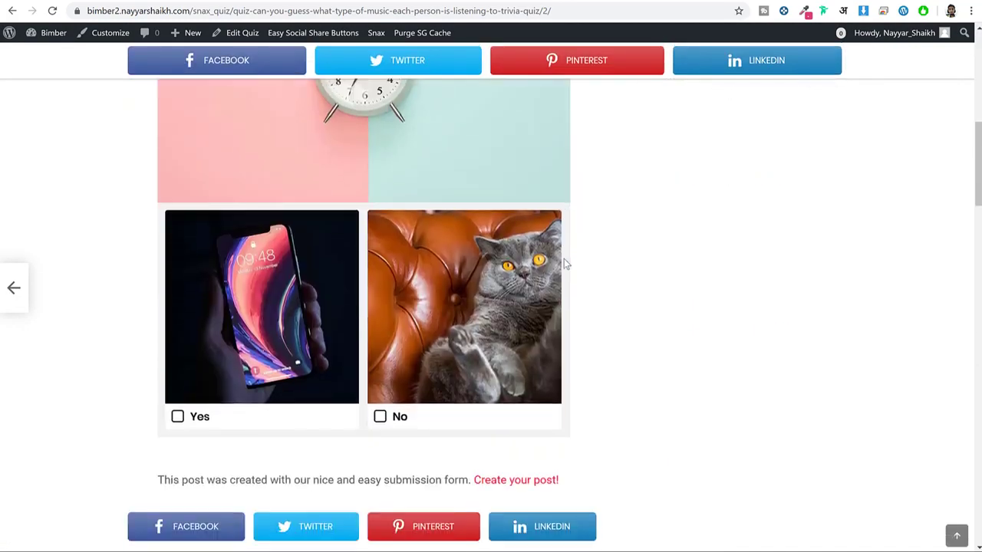
{"action": "left_click", "coordinate": [562, 260]}
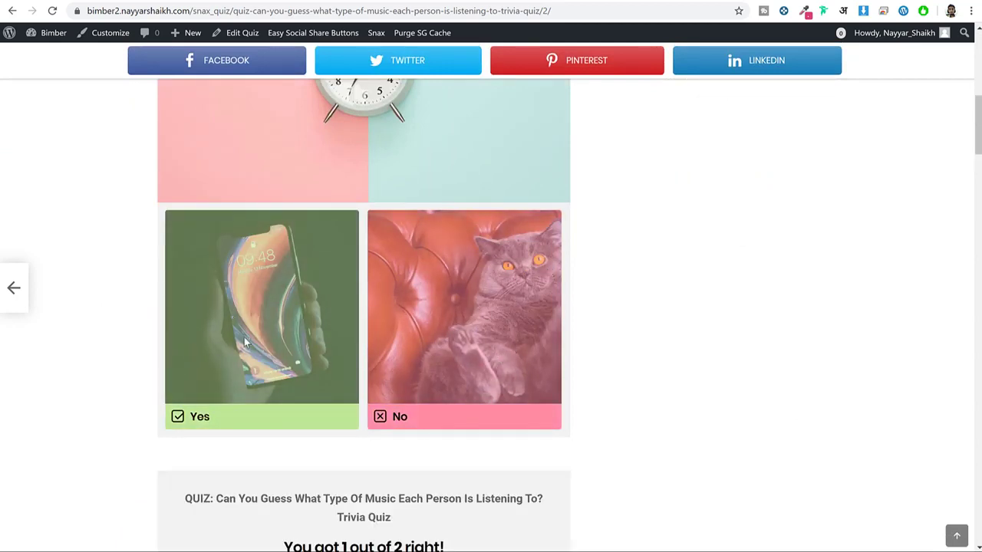
{"action": "scroll", "coordinate": [641, 434], "scroll_direction": "down", "scroll_amount": 2}
{"action": "scroll", "coordinate": [641, 434], "scroll_direction": "down", "scroll_amount": 1}
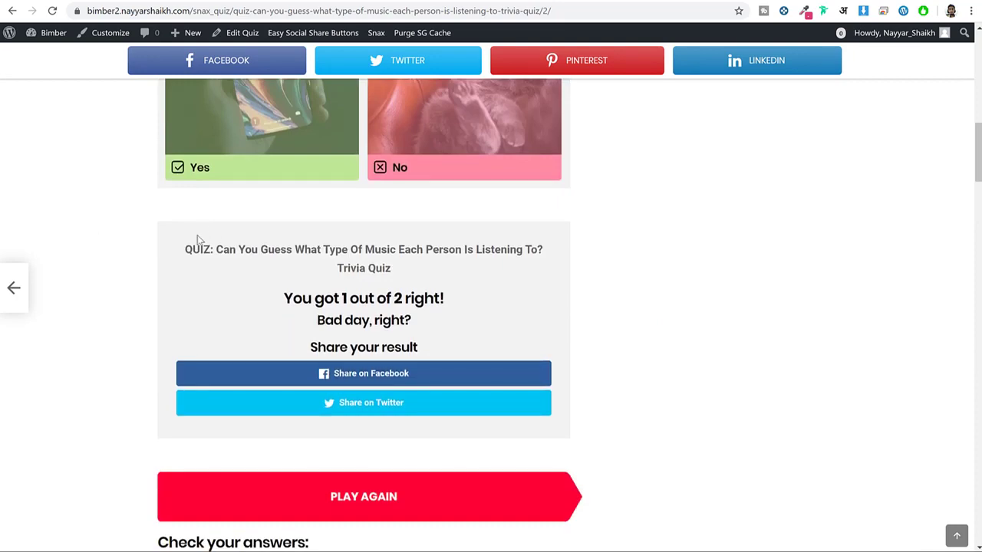
{"action": "left_click_drag", "start_coordinate": [253, 285], "coordinate": [440, 331]}
{"action": "left_click", "coordinate": [448, 332]}
{"action": "scroll", "coordinate": [684, 299], "scroll_direction": "down", "scroll_amount": 4}
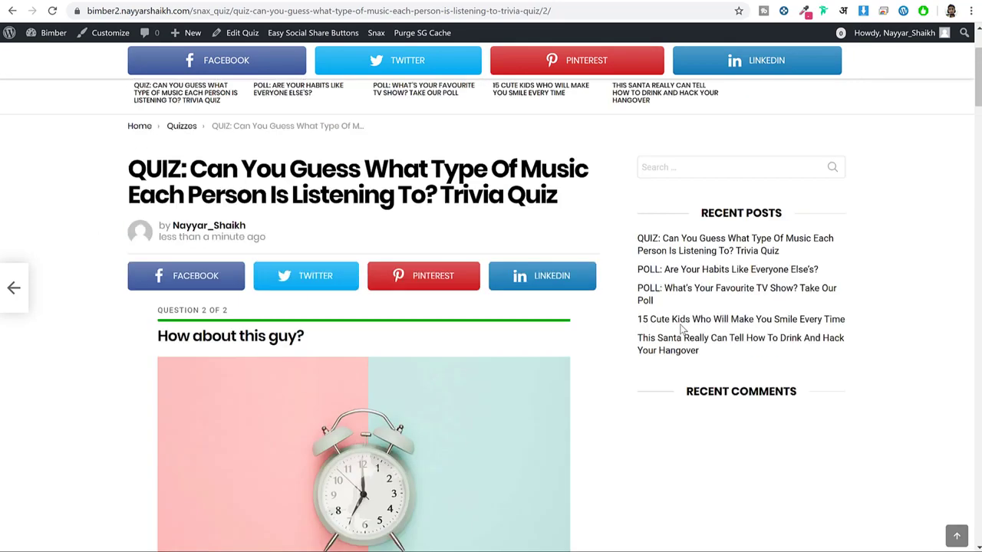
{"action": "scroll", "coordinate": [680, 329], "scroll_direction": "up", "scroll_amount": 2}
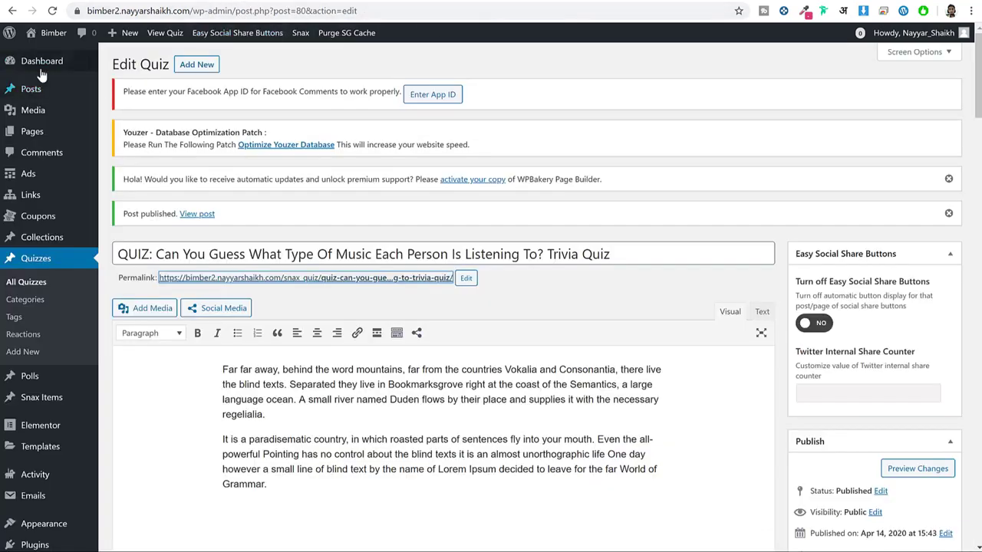
Step: Compare the site's homepage header with the Bimber demo, then return to the Dashboard
{"action": "left_click", "coordinate": [42, 61]}
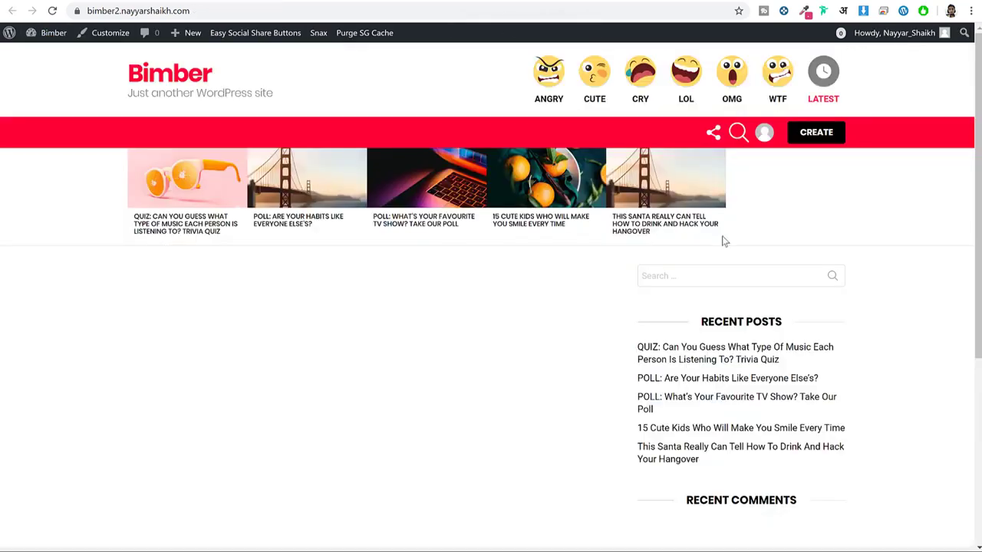
{"action": "scroll", "coordinate": [723, 238], "scroll_direction": "down", "scroll_amount": 4}
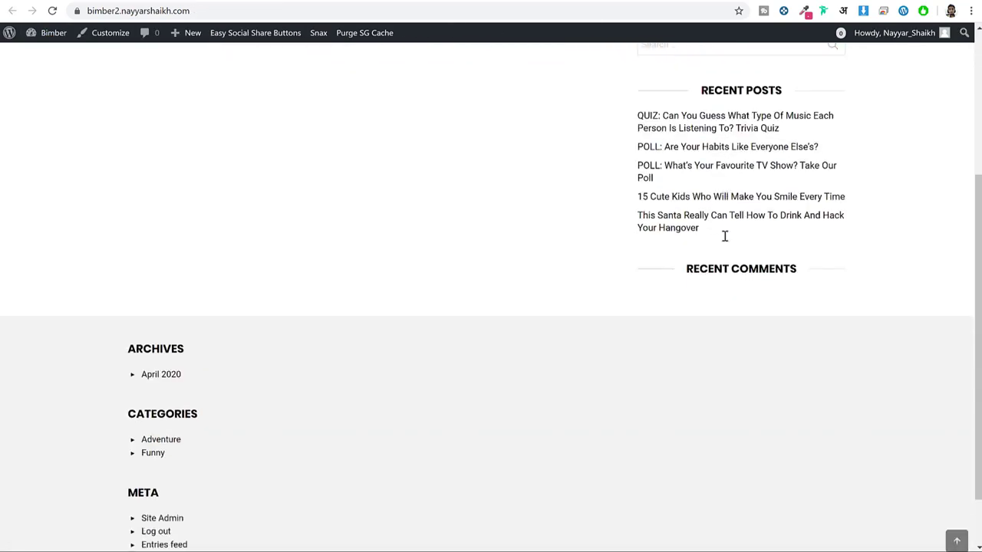
{"action": "scroll", "coordinate": [313, 281], "scroll_direction": "up", "scroll_amount": 4}
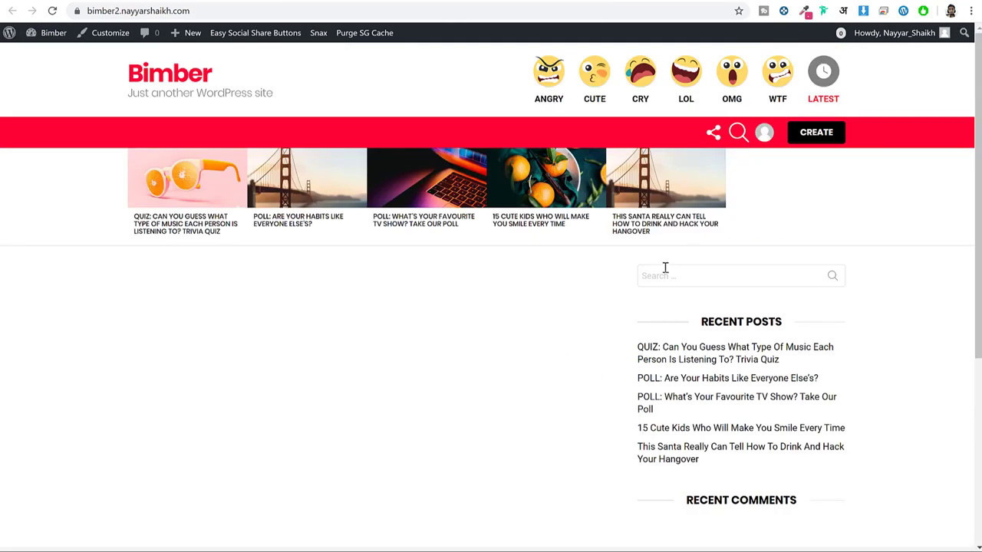
{"action": "scroll", "coordinate": [674, 331], "scroll_direction": "down", "scroll_amount": 1}
{"action": "scroll", "coordinate": [668, 328], "scroll_direction": "down", "scroll_amount": 3}
{"action": "scroll", "coordinate": [574, 222], "scroll_direction": "up", "scroll_amount": 4}
{"action": "left_click", "coordinate": [364, 1]}
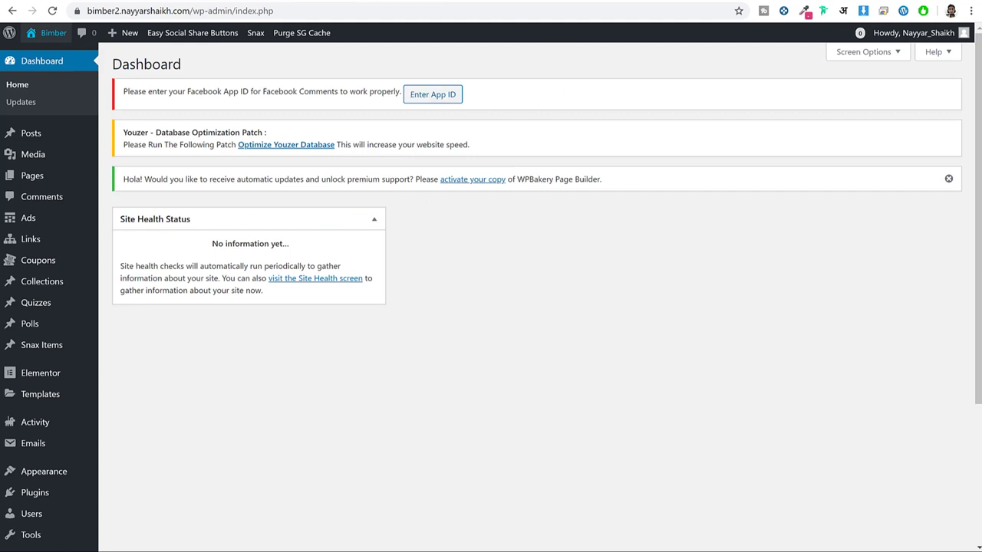
{"action": "left_click", "coordinate": [208, 2]}
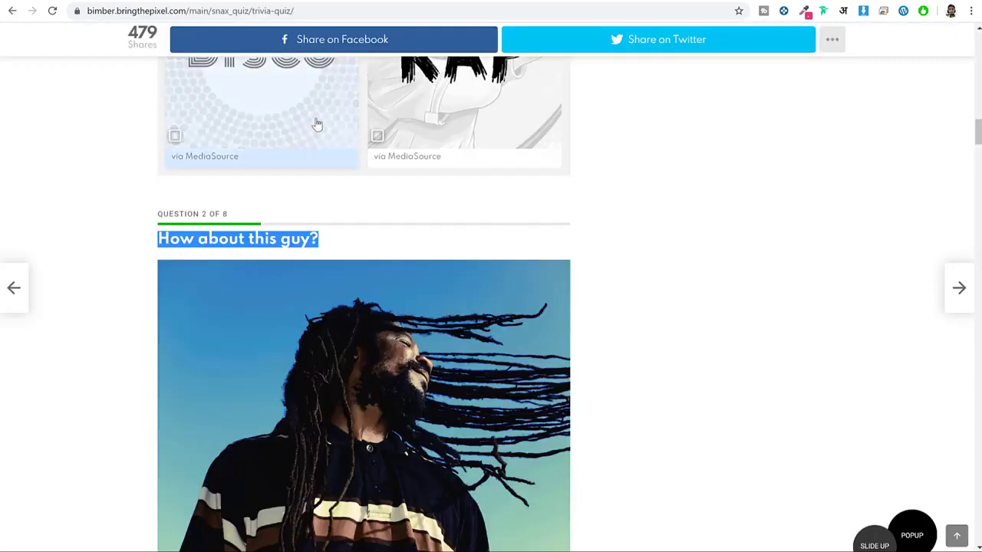
{"action": "scroll", "coordinate": [400, 380], "scroll_direction": "up", "scroll_amount": 15}
{"action": "scroll", "coordinate": [312, 81], "scroll_direction": "down", "scroll_amount": 3}
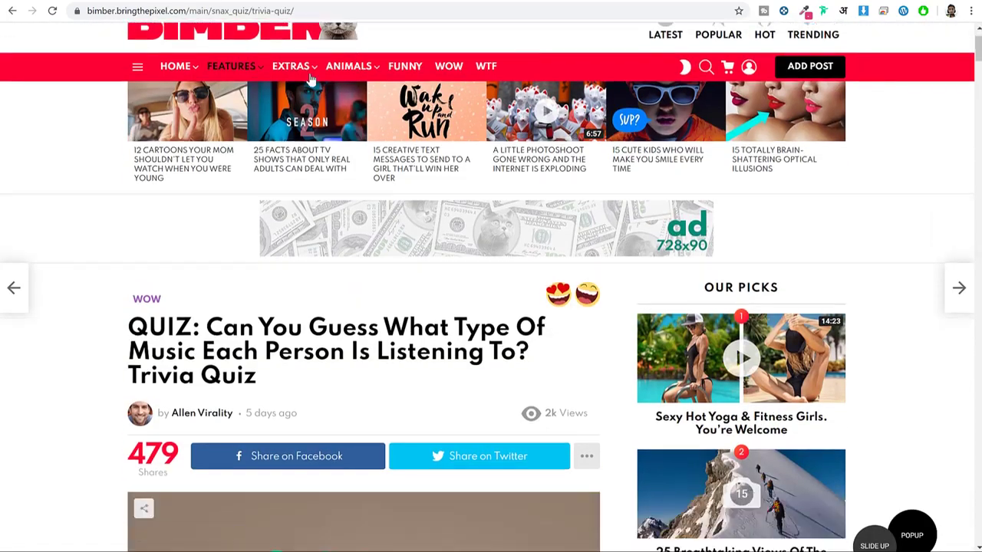
{"action": "scroll", "coordinate": [299, 99], "scroll_direction": "up", "scroll_amount": 3}
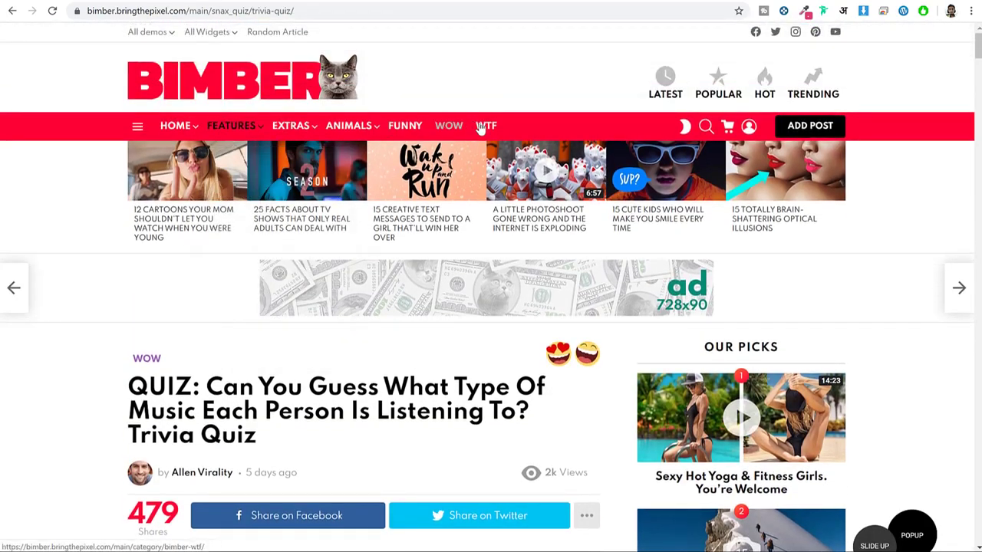
{"action": "left_click", "coordinate": [382, 1]}
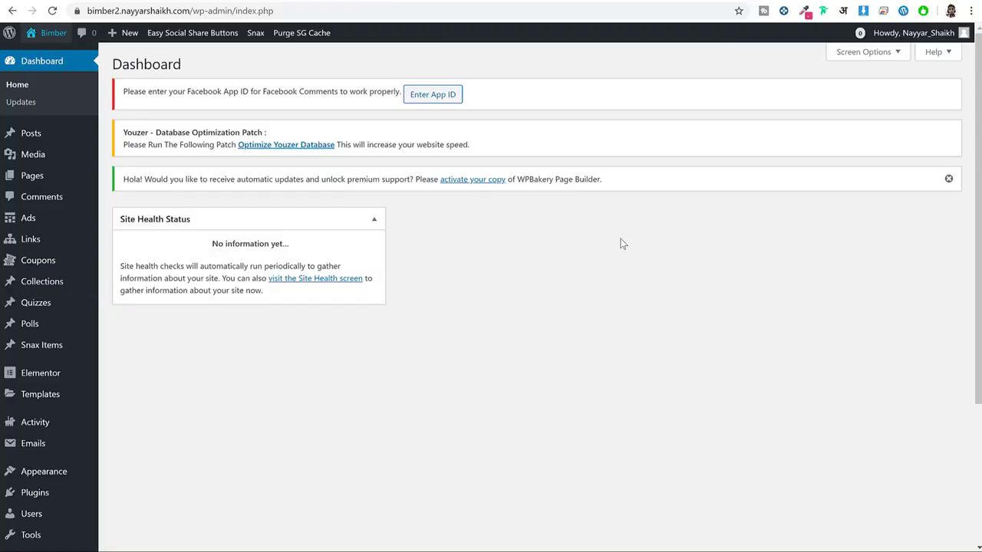
Step: Go to Appearance > Menus
{"action": "scroll", "coordinate": [236, 318], "scroll_direction": "down", "scroll_amount": 3}
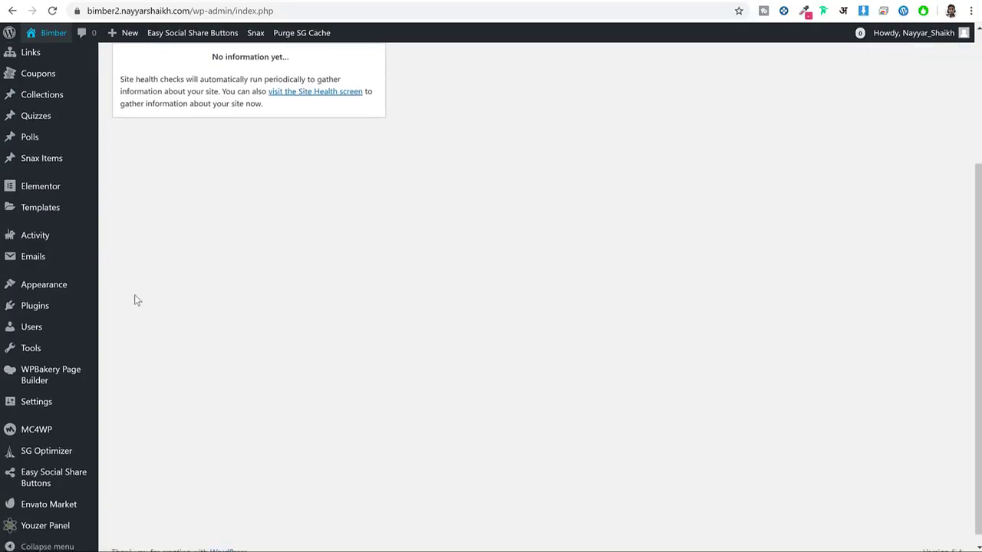
{"action": "mouse_move", "coordinate": [61, 293]}
{"action": "left_click", "coordinate": [134, 346]}
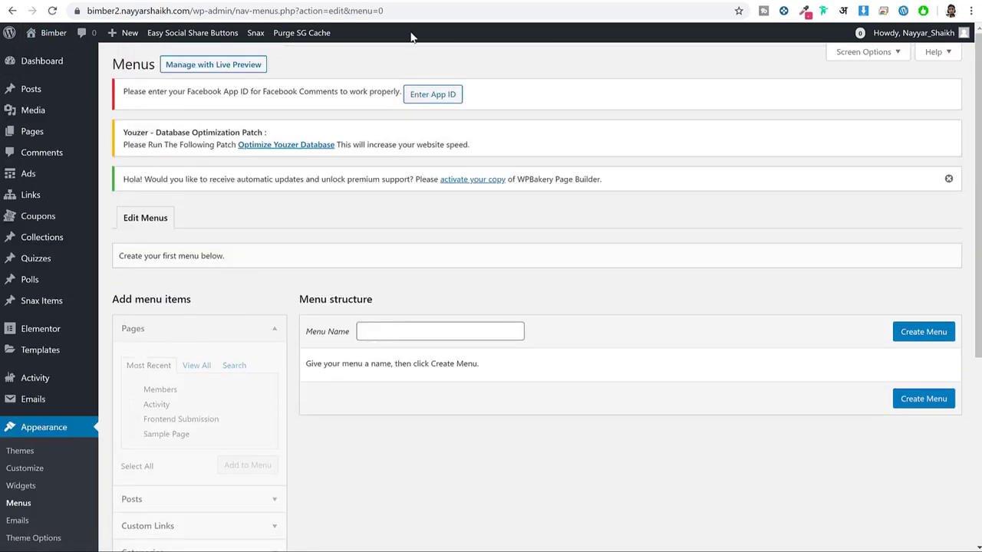
Step: From the site's front end, open the Customizer's menu settings
{"action": "left_click", "coordinate": [502, 2]}
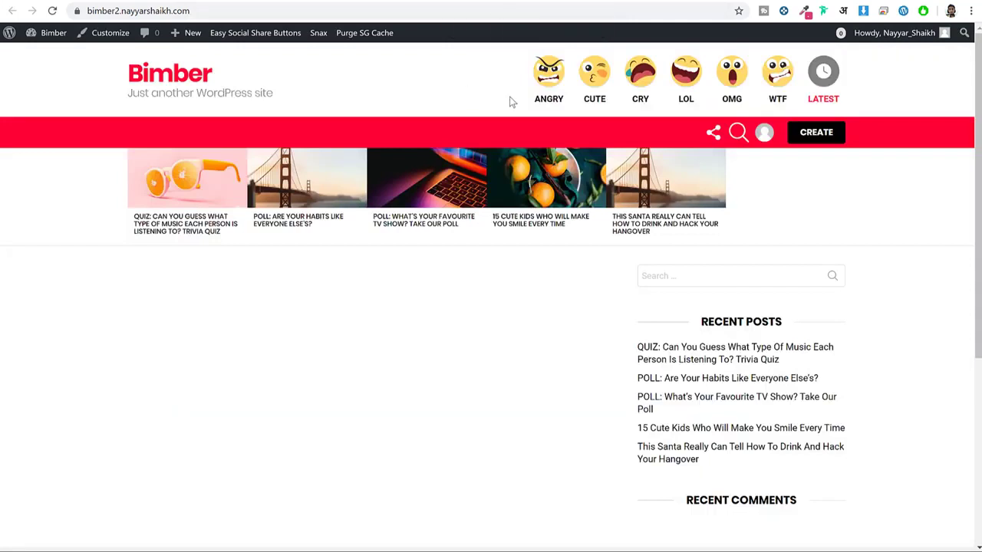
{"action": "left_click", "coordinate": [98, 38]}
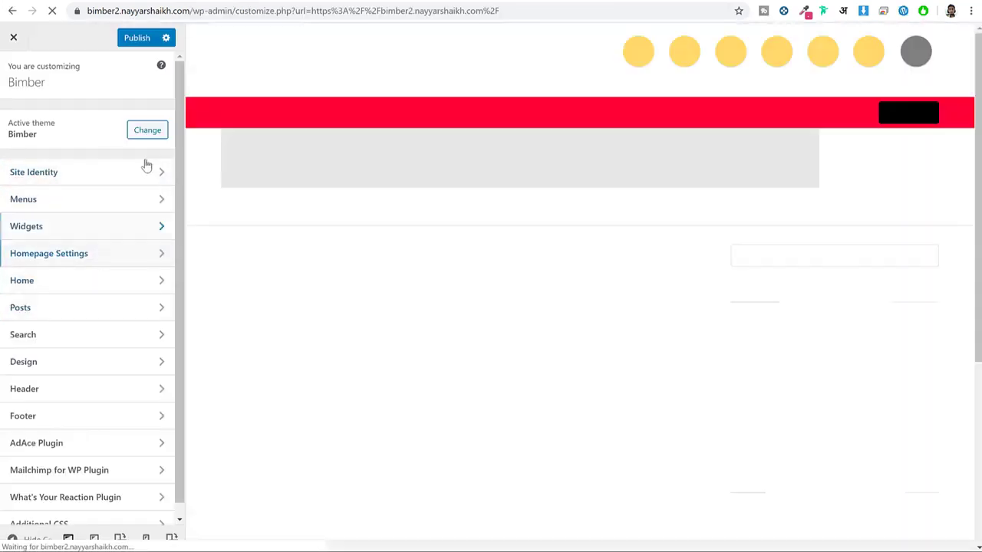
{"action": "scroll", "coordinate": [144, 266], "scroll_direction": "down", "scroll_amount": 1}
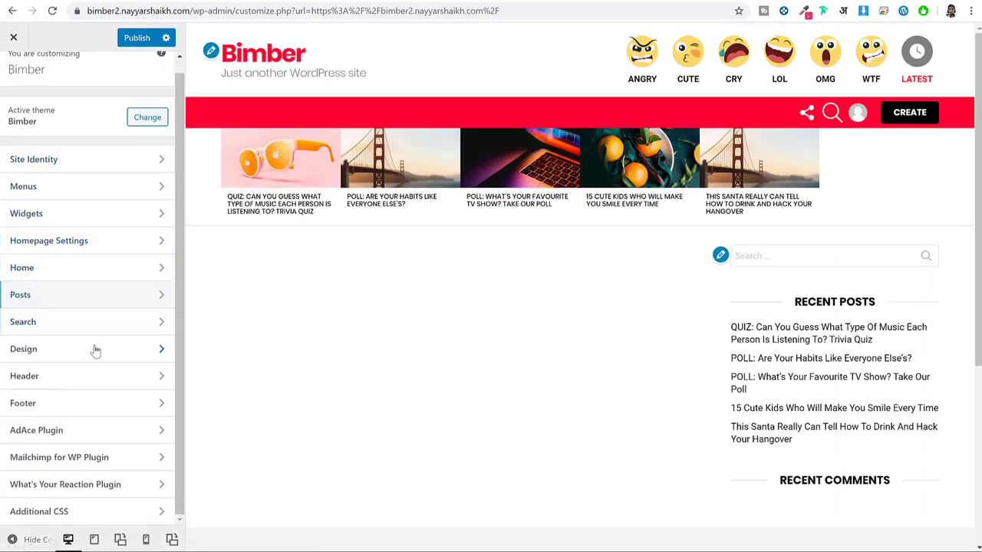
{"action": "left_click", "coordinate": [84, 196]}
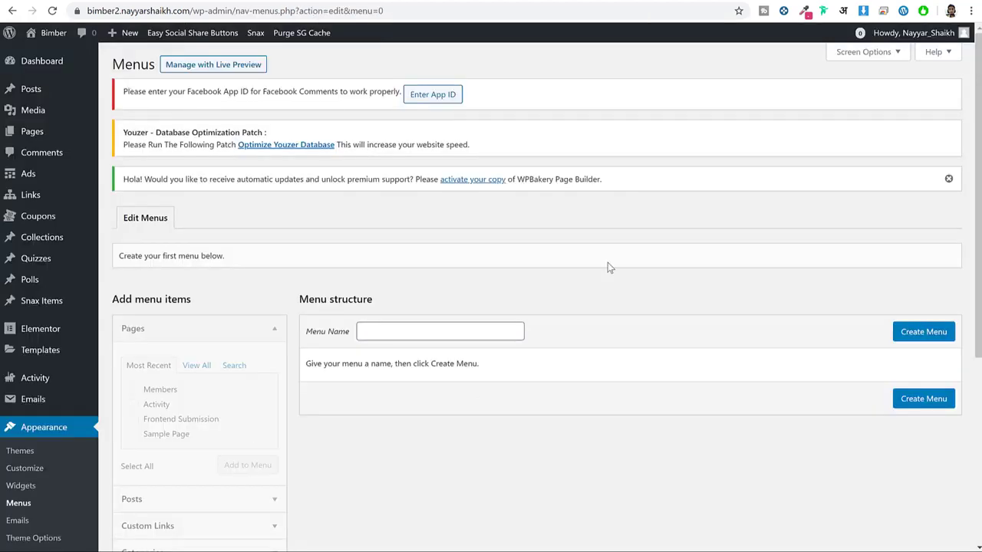
{"action": "scroll", "coordinate": [560, 346], "scroll_direction": "down", "scroll_amount": 2}
{"action": "scroll", "coordinate": [561, 352], "scroll_direction": "up", "scroll_amount": 2}
{"action": "scroll", "coordinate": [560, 295], "scroll_direction": "down", "scroll_amount": 2}
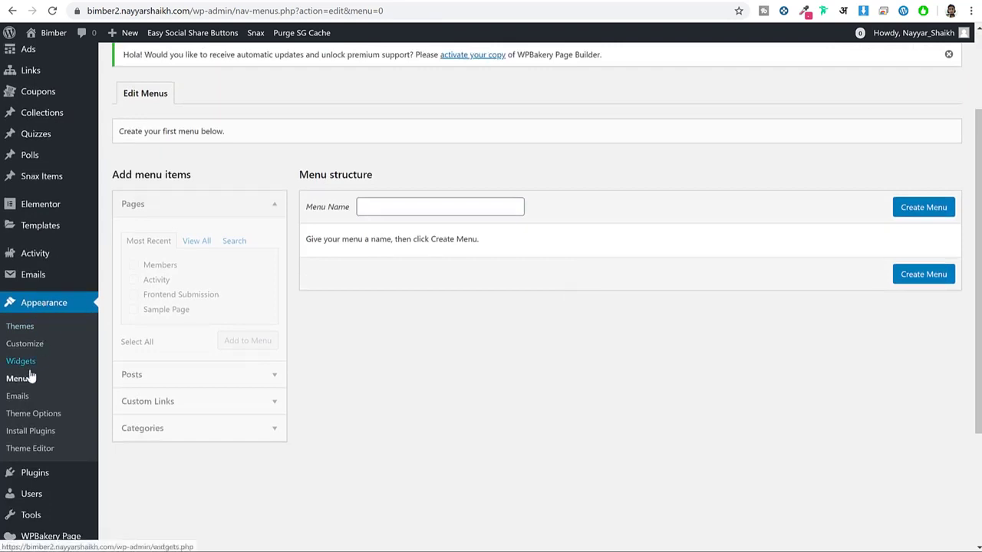
Step: Create a new menu named 'Main Menu' and assign it to Primary Navigation
{"action": "left_click", "coordinate": [399, 204]}
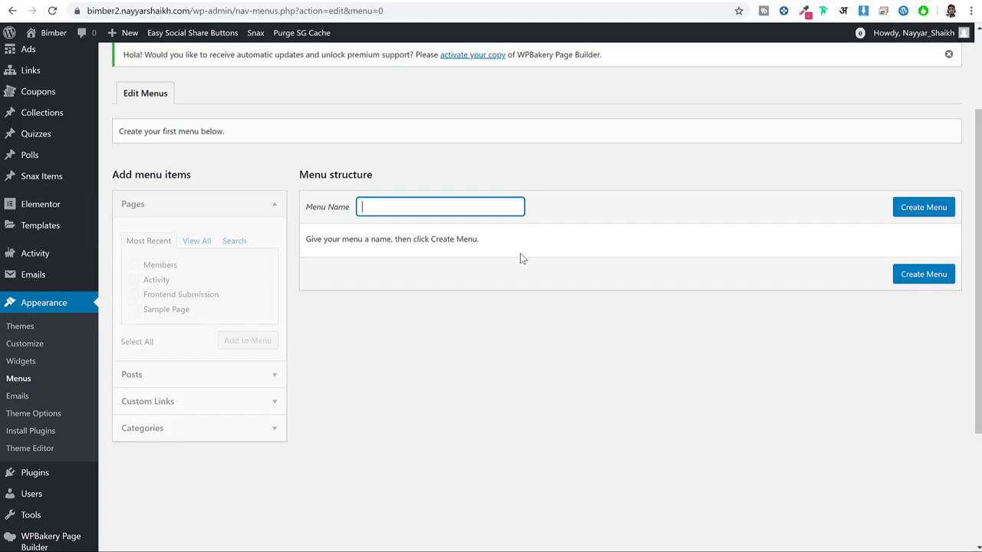
{"action": "type", "text": "Main Menu"}
{"action": "left_click", "coordinate": [925, 207]}
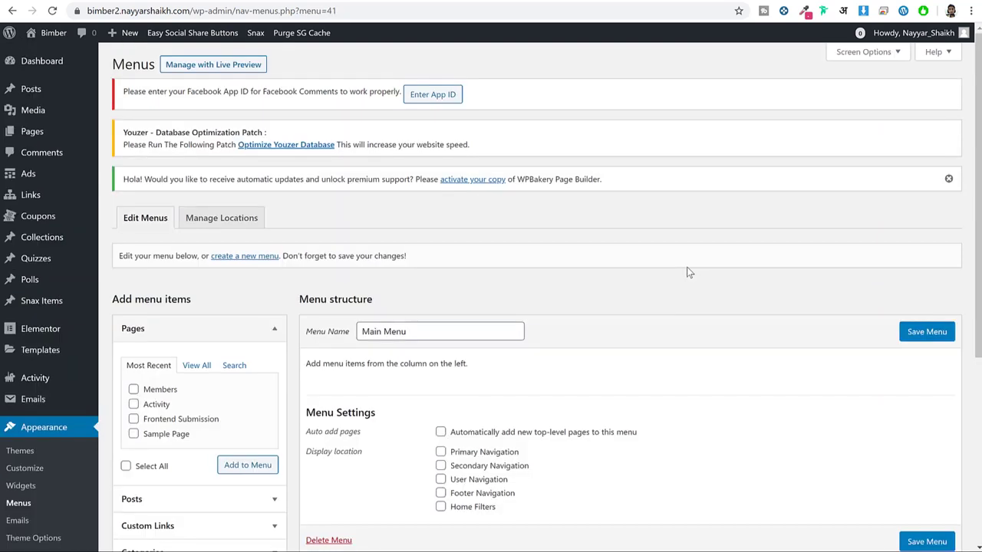
{"action": "scroll", "coordinate": [694, 273], "scroll_direction": "down", "scroll_amount": 3}
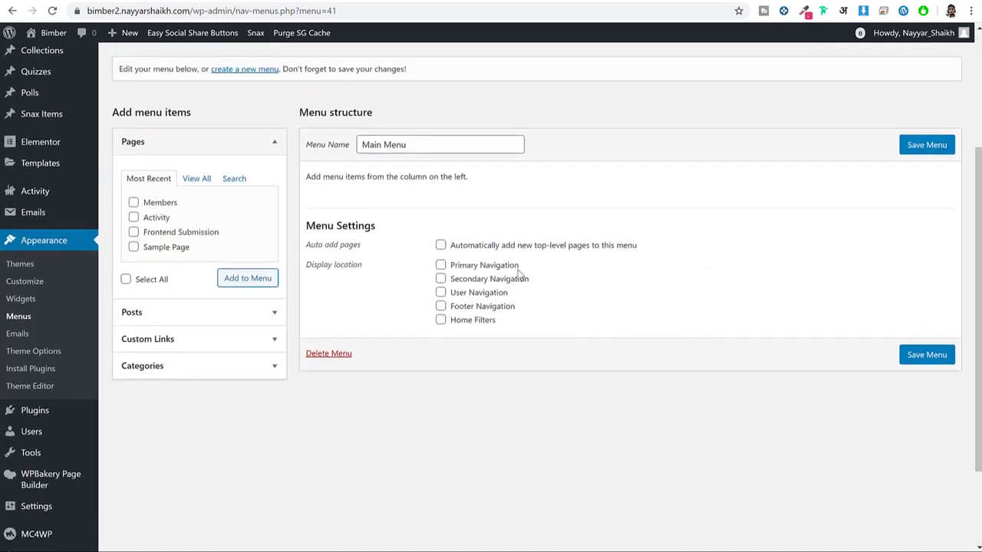
{"action": "left_click", "coordinate": [442, 265]}
{"action": "left_click_drag", "start_coordinate": [524, 270], "coordinate": [449, 270]}
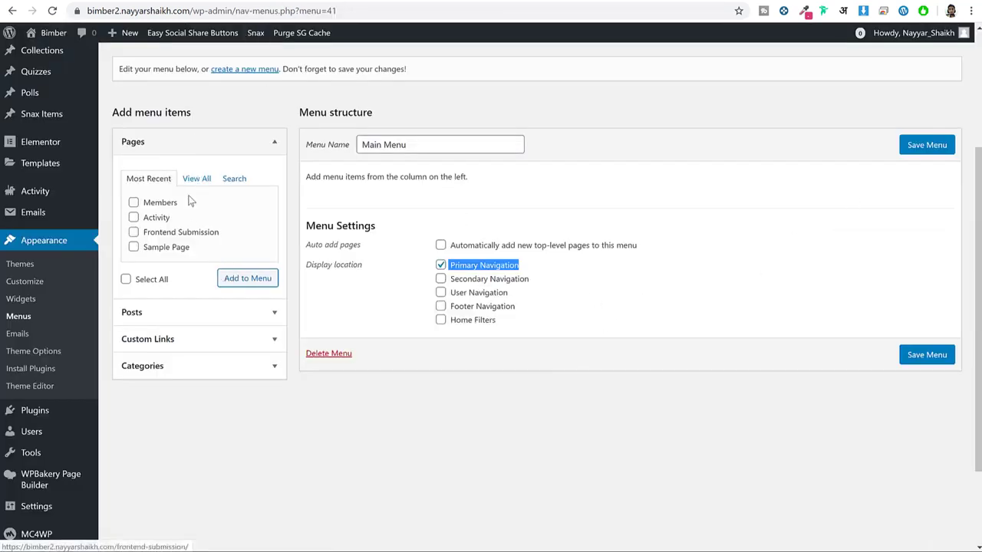
{"action": "left_click", "coordinate": [202, 172]}
Step: Add the Funny and Adventure categories to Main Menu
{"action": "left_click", "coordinate": [197, 181]}
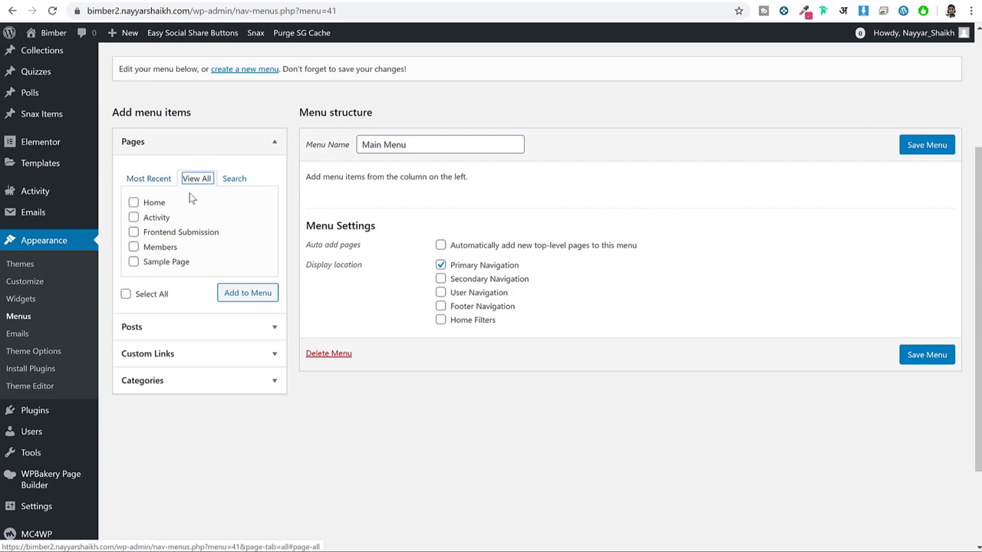
{"action": "left_click", "coordinate": [150, 204]}
{"action": "left_click", "coordinate": [165, 232]}
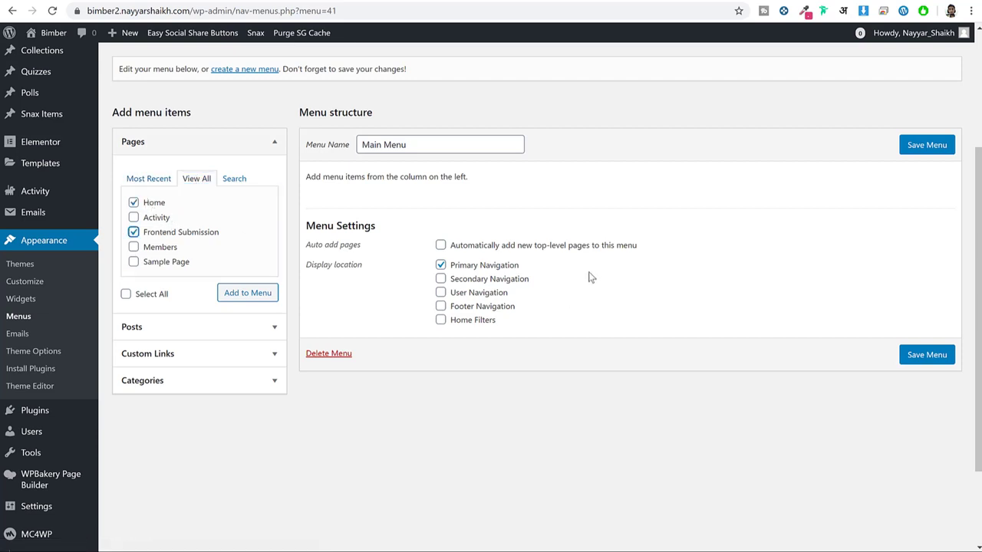
{"action": "left_click", "coordinate": [188, 232]}
{"action": "left_click", "coordinate": [196, 382]}
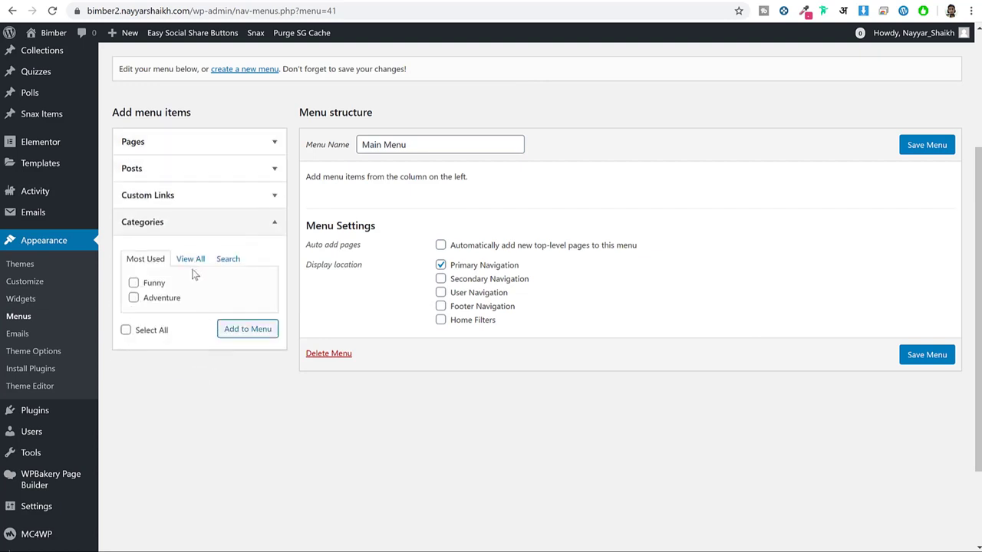
{"action": "left_click", "coordinate": [161, 283]}
{"action": "left_click", "coordinate": [159, 298]}
{"action": "left_click", "coordinate": [253, 330]}
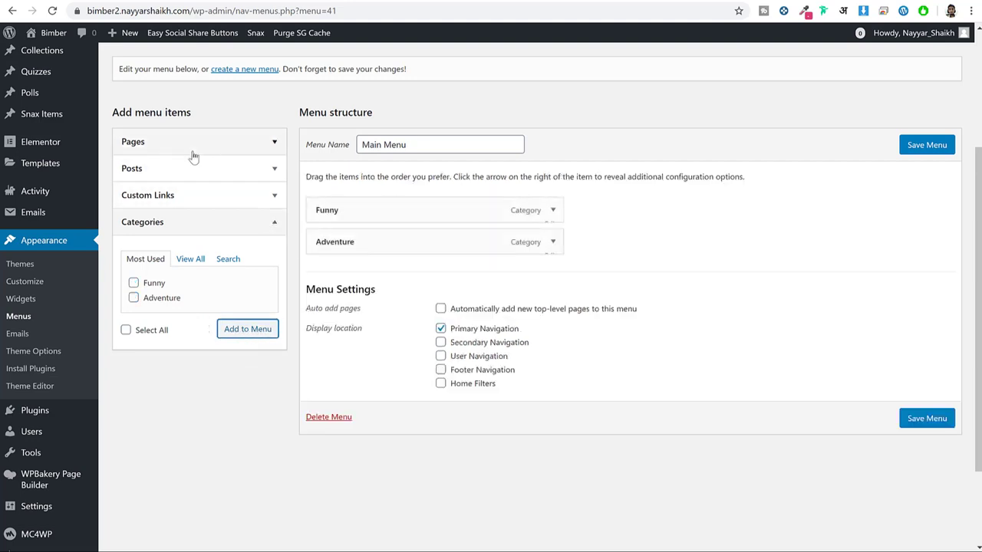
Step: Add the Home page to Main Menu, save it, and leave the Customizer
{"action": "left_click", "coordinate": [191, 149]}
{"action": "left_click", "coordinate": [248, 300]}
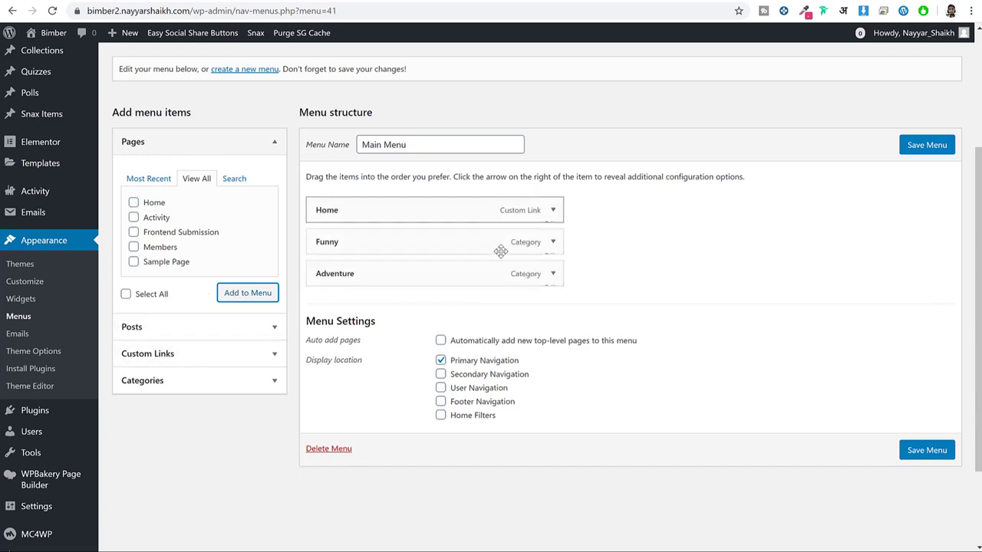
{"action": "left_click", "coordinate": [924, 150]}
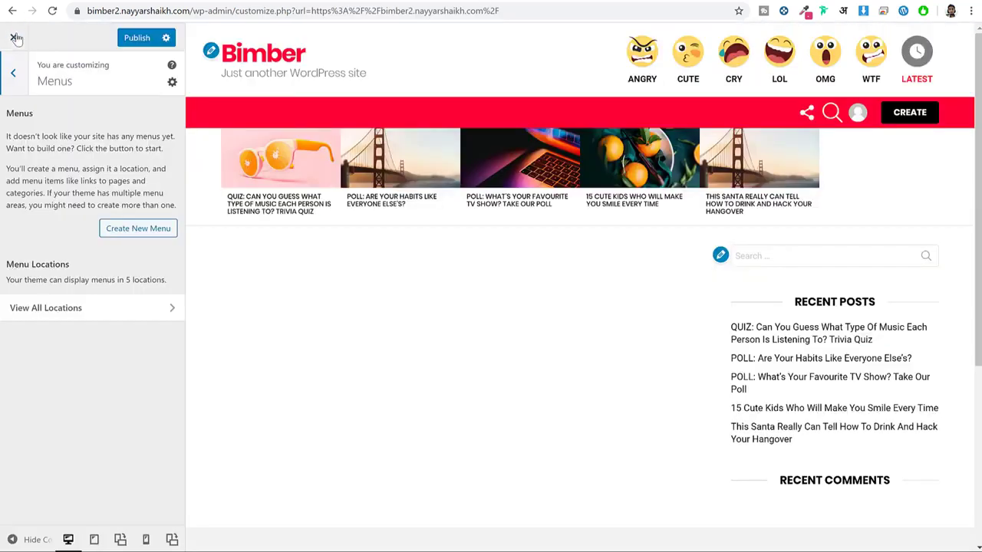
{"action": "left_click", "coordinate": [15, 38]}
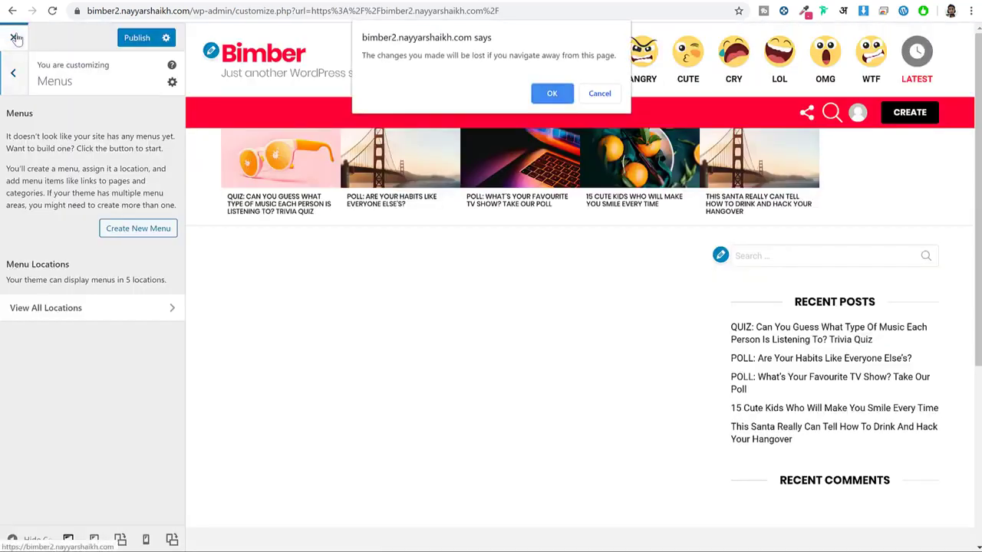
Step: Confirm leaving the Customizer, view the new Home, Funny and Adventure header links, then return to the demo quiz
{"action": "left_click", "coordinate": [554, 92]}
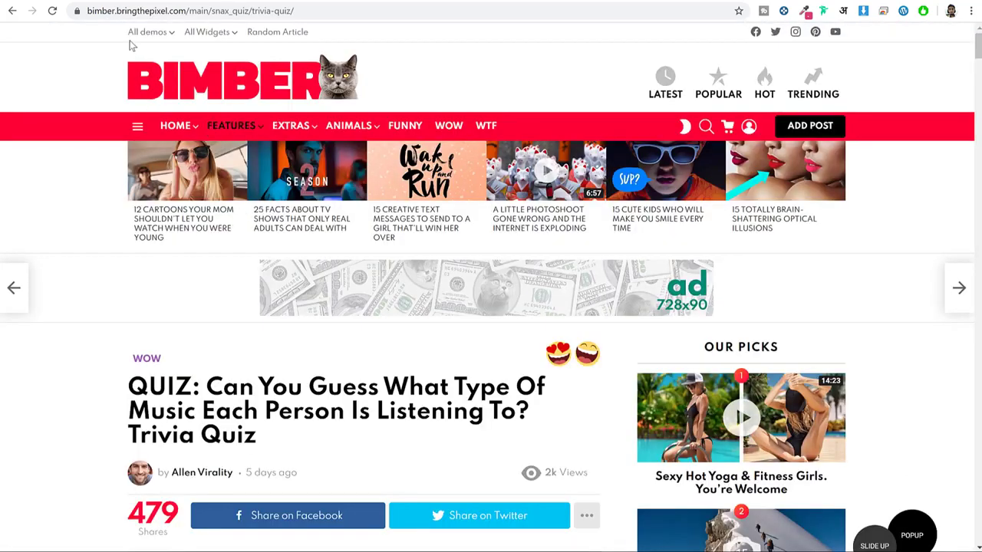
{"action": "mouse_move", "coordinate": [200, 37]}
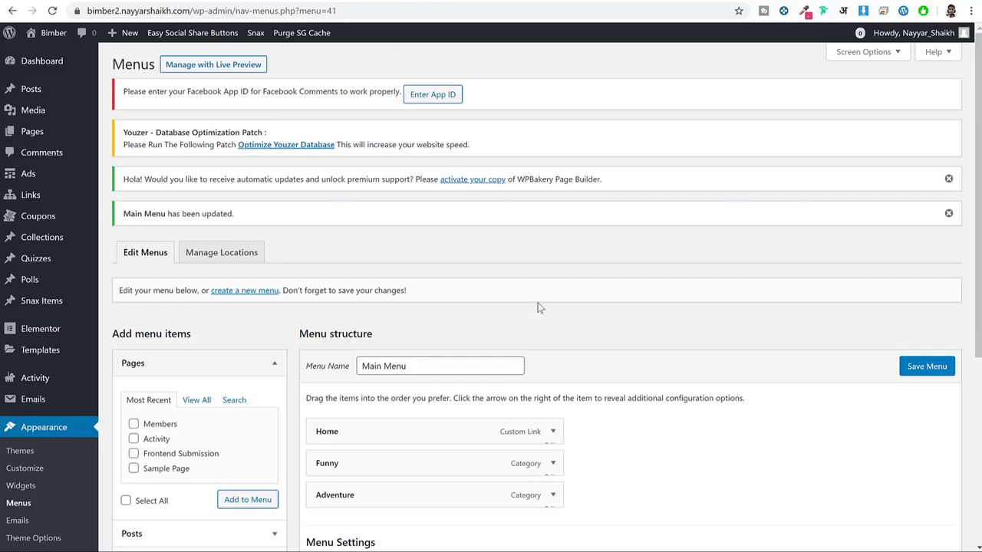
Step: Create a new menu named 'Top Menu'
{"action": "scroll", "coordinate": [620, 346], "scroll_direction": "down", "scroll_amount": 3}
{"action": "scroll", "coordinate": [609, 345], "scroll_direction": "up", "scroll_amount": 2}
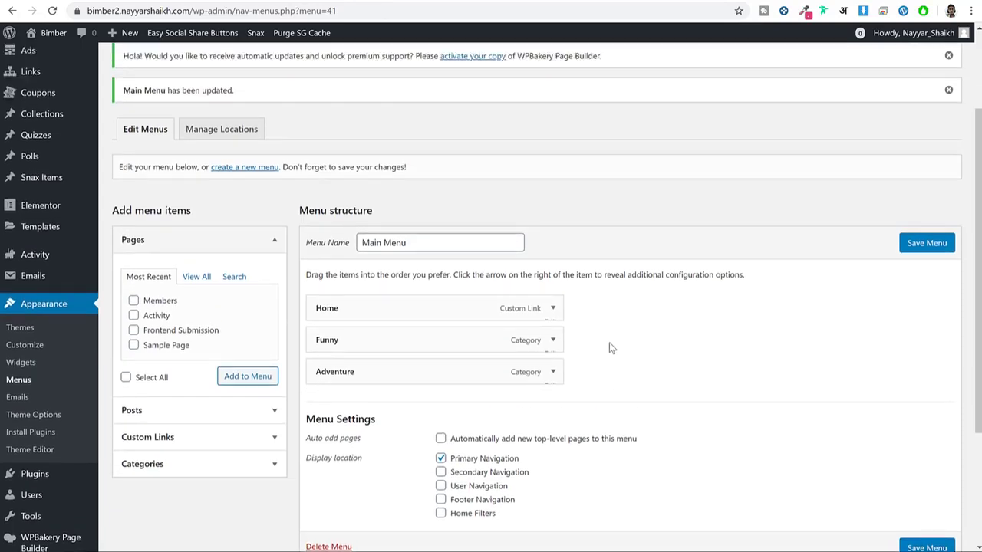
{"action": "left_click", "coordinate": [230, 230]}
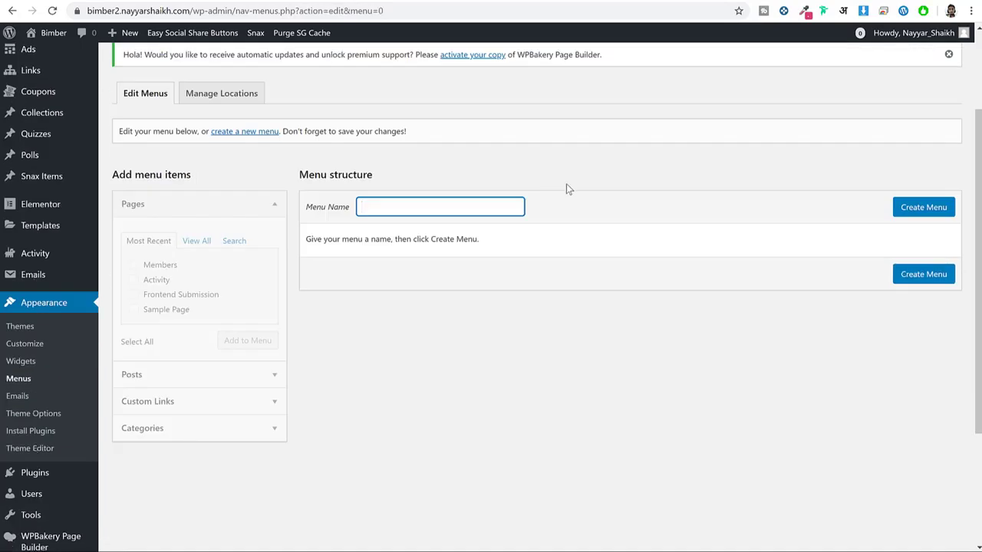
{"action": "scroll", "coordinate": [562, 217], "scroll_direction": "down", "scroll_amount": 2}
{"action": "left_click", "coordinate": [932, 208]}
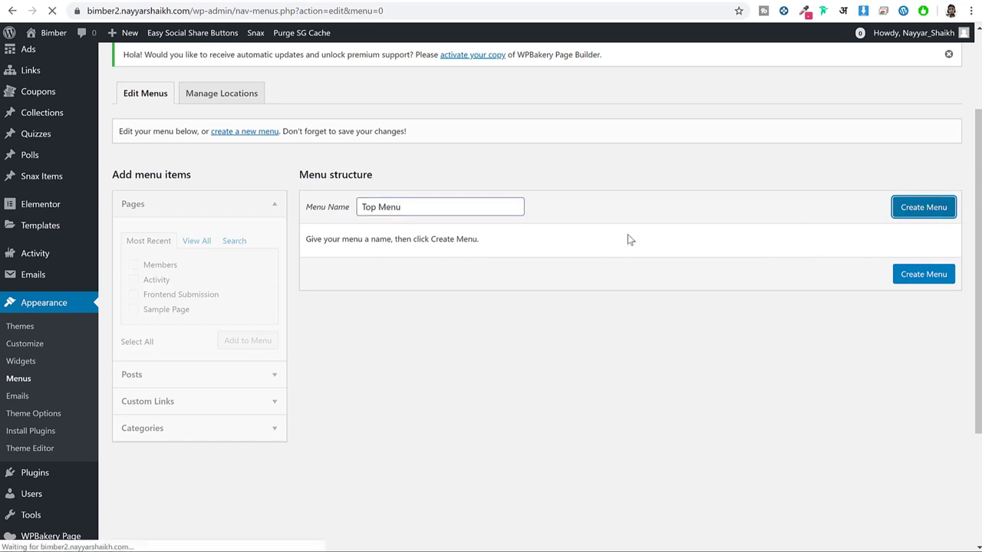
Step: Add the Activity, Frontend Submission and Members pages to Top Menu
{"action": "scroll", "coordinate": [620, 336], "scroll_direction": "down", "scroll_amount": 1}
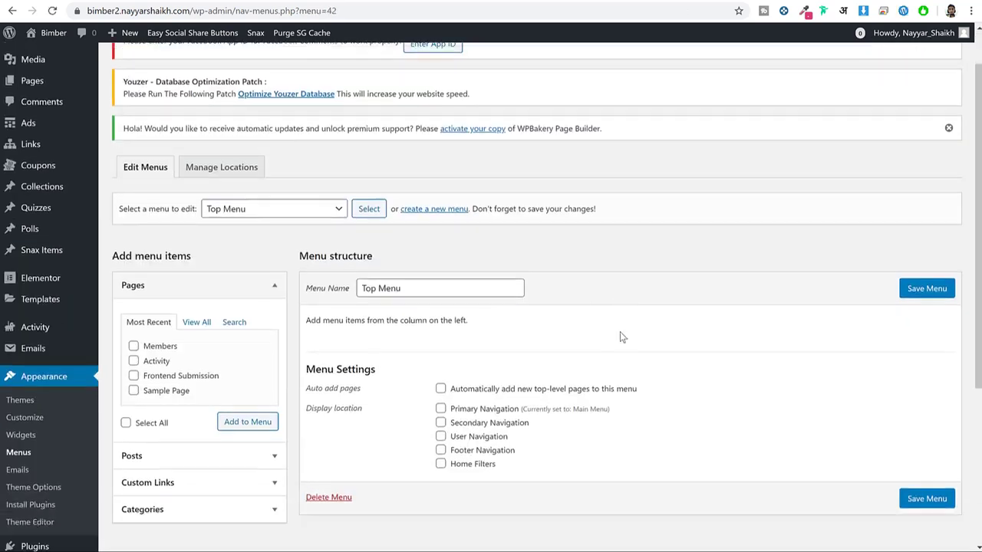
{"action": "scroll", "coordinate": [621, 337], "scroll_direction": "down", "scroll_amount": 1}
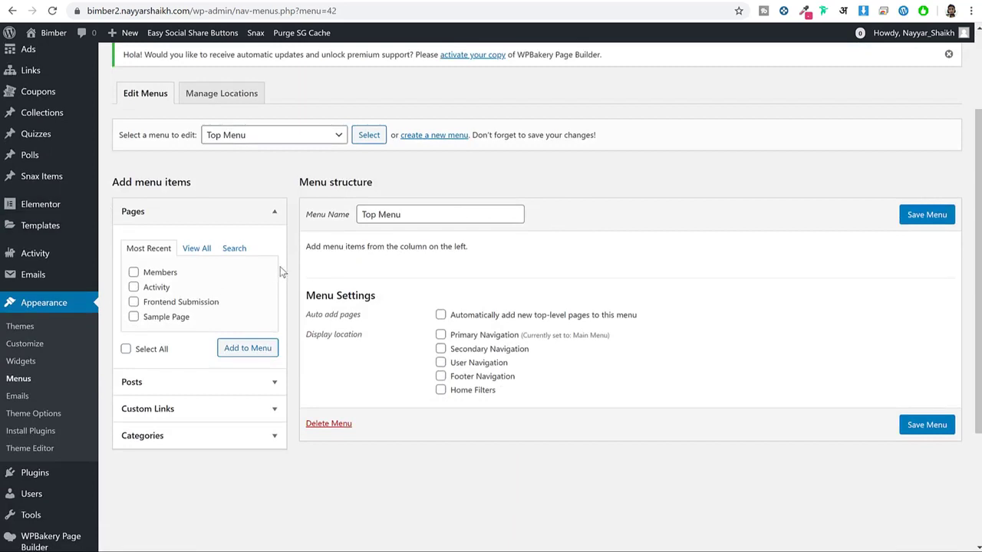
{"action": "left_click", "coordinate": [202, 256]}
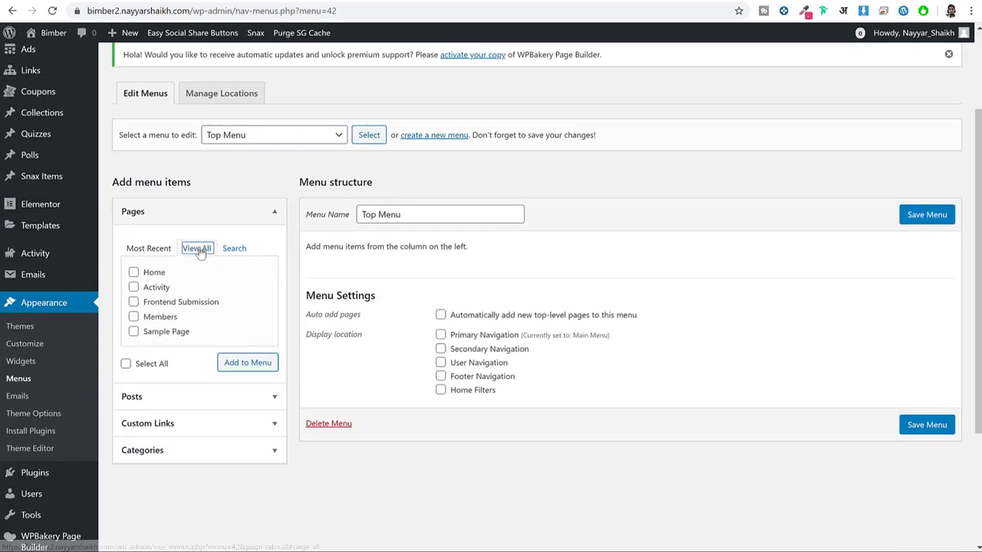
{"action": "left_click", "coordinate": [192, 304]}
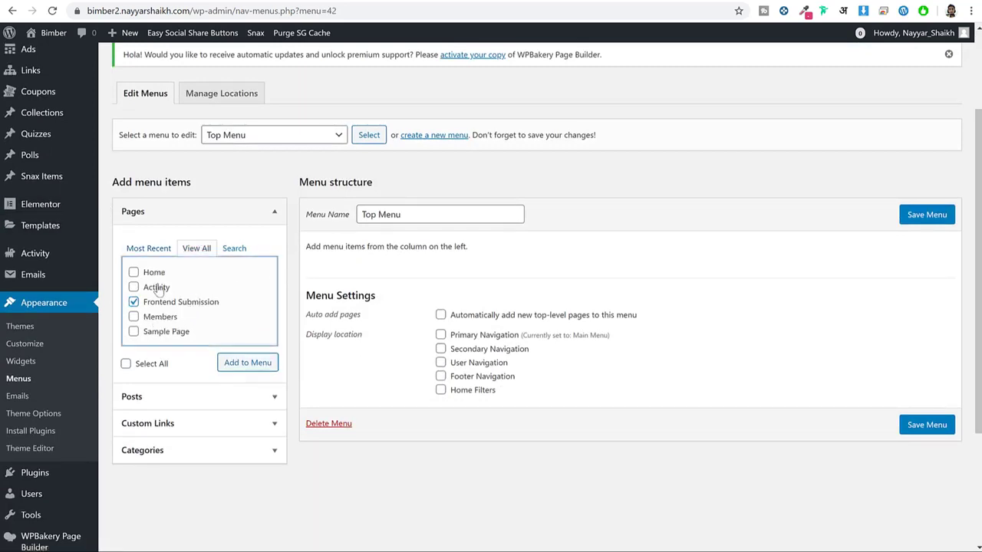
{"action": "left_click", "coordinate": [154, 287]}
{"action": "left_click", "coordinate": [151, 317]}
{"action": "left_click", "coordinate": [240, 367]}
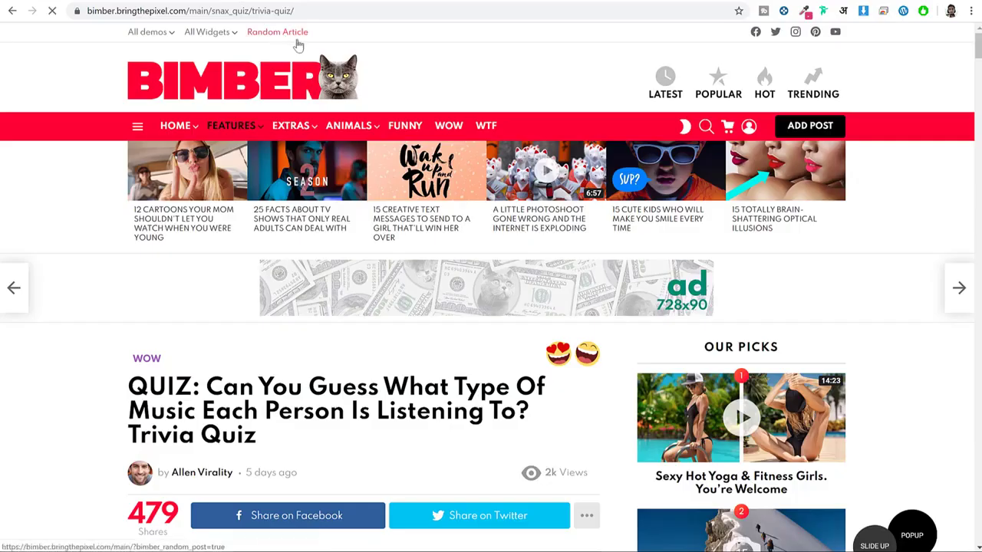
Step: Load several random articles through the demo site's Random Article link
{"action": "left_click", "coordinate": [289, 40]}
{"action": "scroll", "coordinate": [519, 346], "scroll_direction": "down", "scroll_amount": 6}
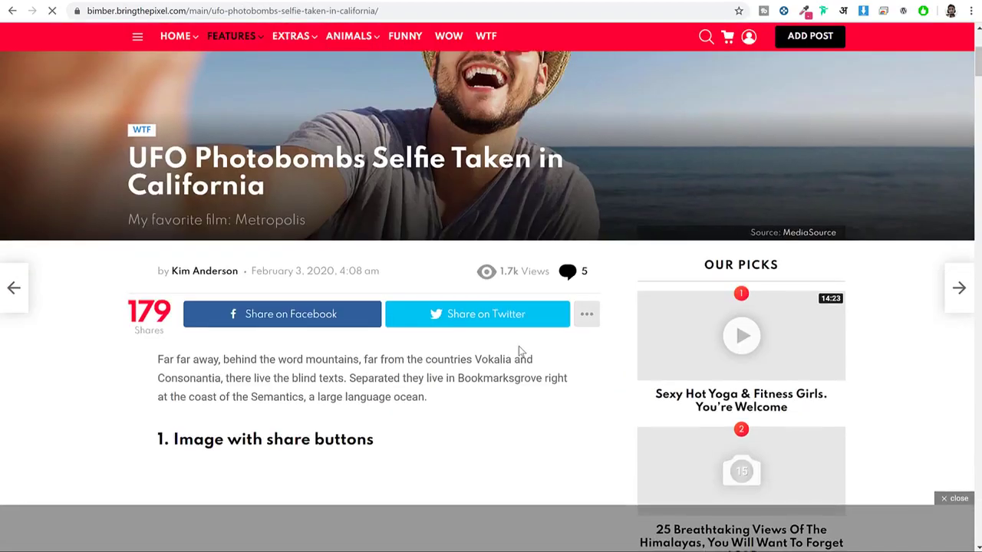
{"action": "scroll", "coordinate": [517, 365], "scroll_direction": "up", "scroll_amount": 6}
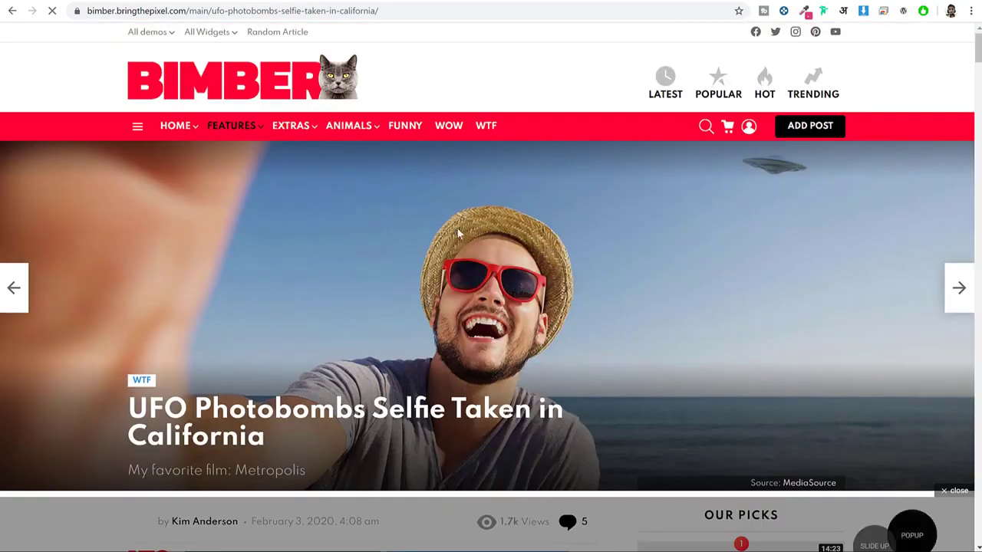
{"action": "left_click", "coordinate": [265, 36]}
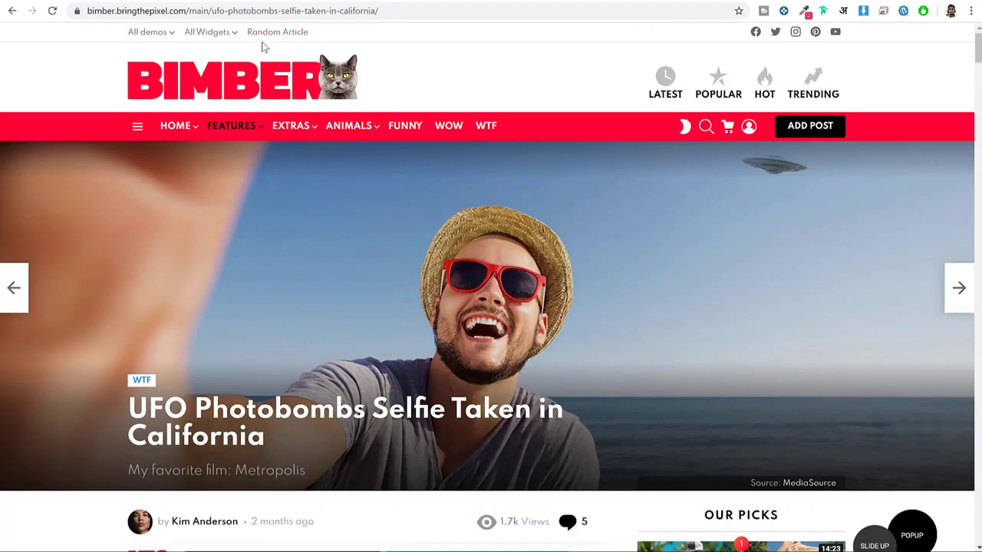
{"action": "left_click", "coordinate": [280, 34]}
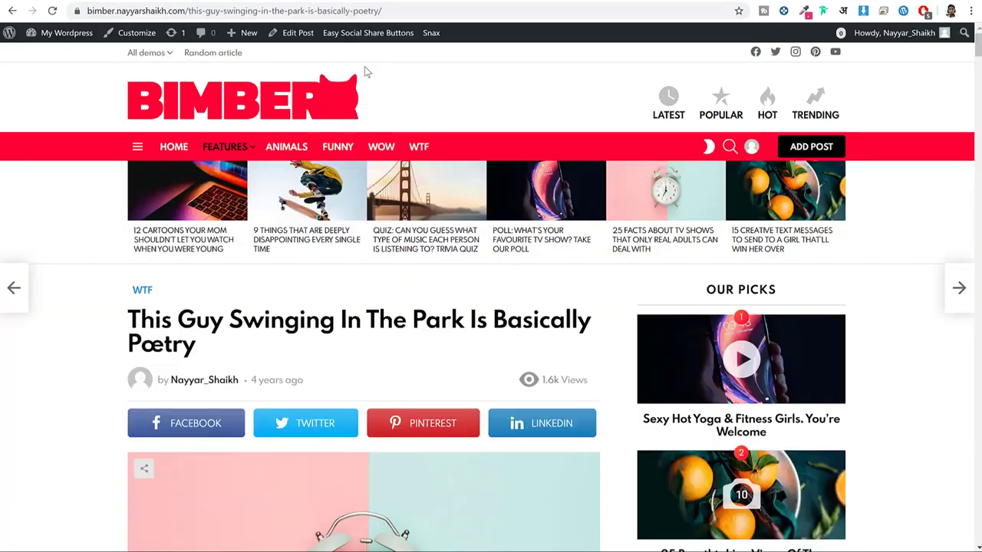
{"action": "scroll", "coordinate": [360, 222], "scroll_direction": "down", "scroll_amount": 1}
{"action": "scroll", "coordinate": [306, 153], "scroll_direction": "up", "scroll_amount": 1}
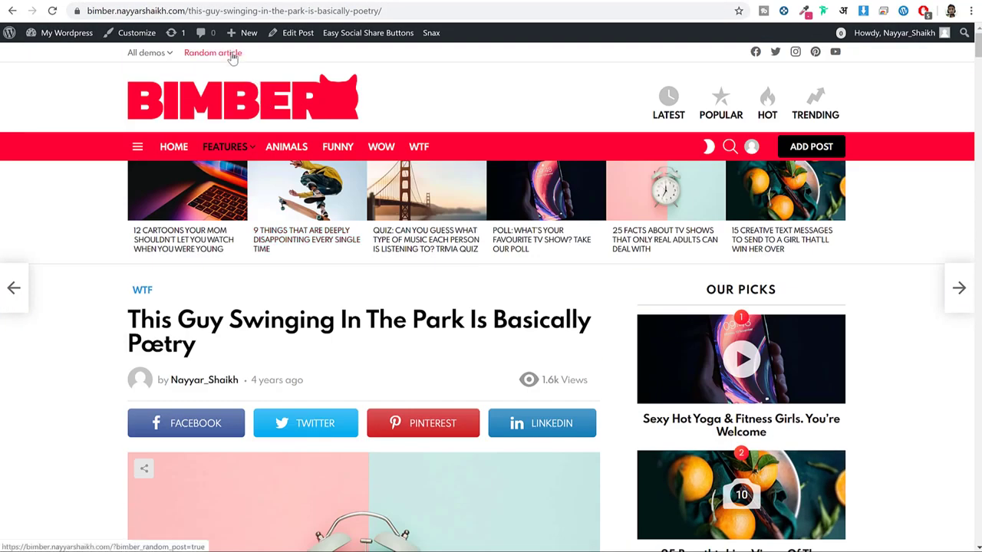
Step: Load several random articles through the own site's Random Article link
{"action": "left_click", "coordinate": [230, 55]}
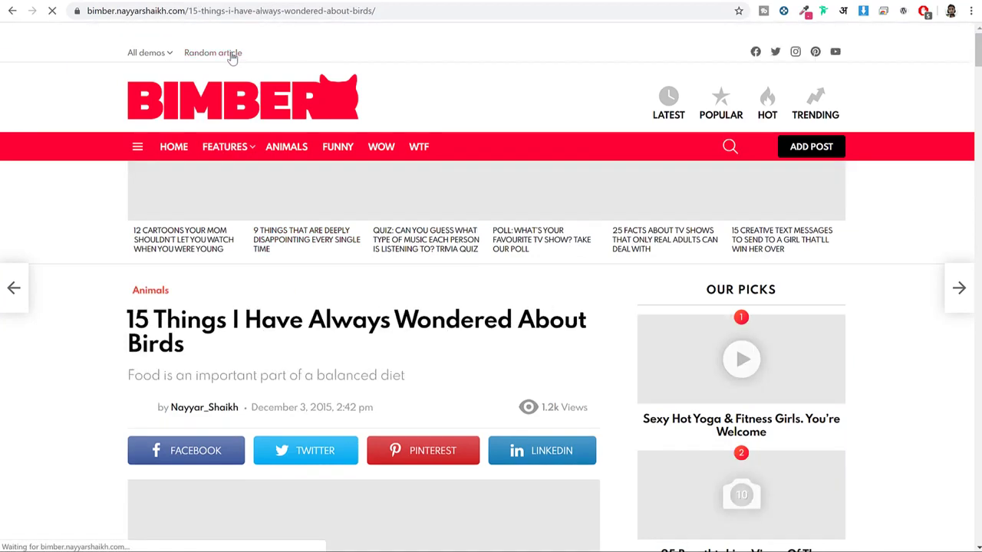
{"action": "scroll", "coordinate": [352, 346], "scroll_direction": "down", "scroll_amount": 1}
{"action": "scroll", "coordinate": [352, 341], "scroll_direction": "up", "scroll_amount": 1}
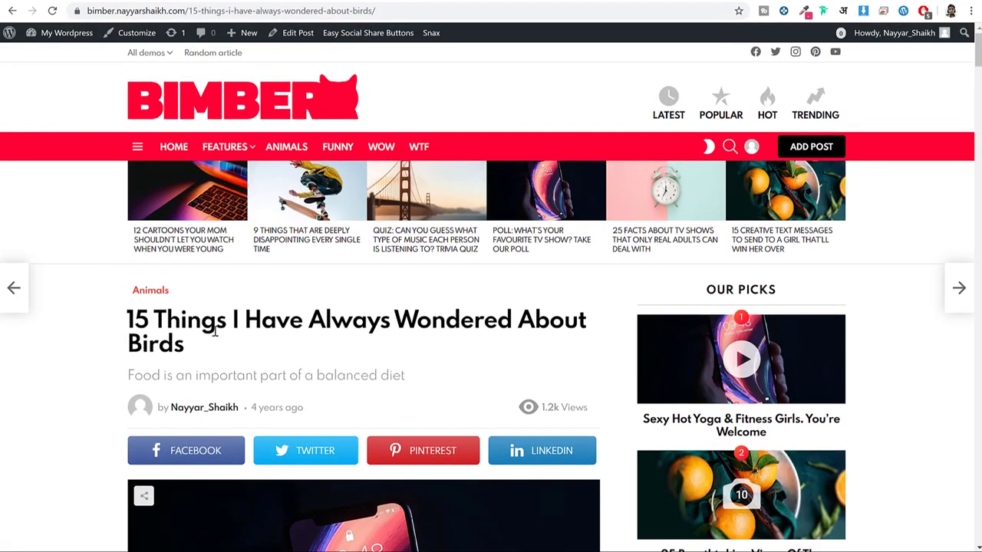
{"action": "left_click_drag", "start_coordinate": [113, 316], "coordinate": [428, 328]}
{"action": "left_click", "coordinate": [430, 328]}
{"action": "left_click", "coordinate": [210, 53]}
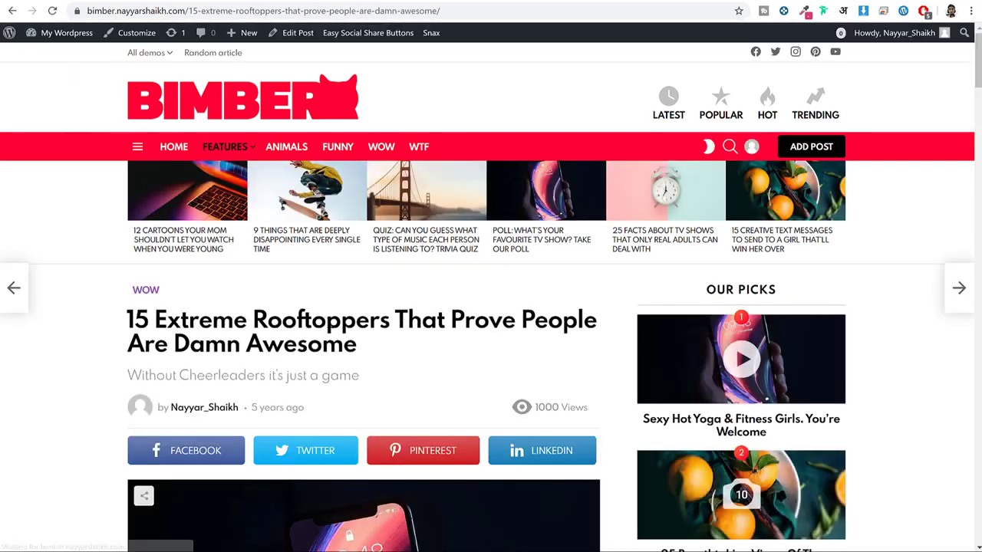
{"action": "left_click", "coordinate": [226, 53]}
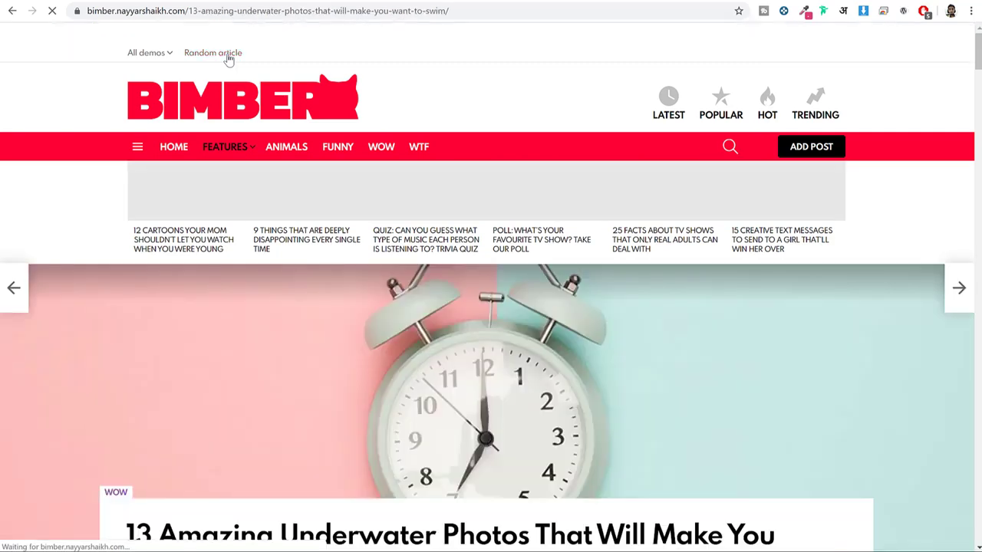
{"action": "scroll", "coordinate": [383, 426], "scroll_direction": "down", "scroll_amount": 5}
{"action": "scroll", "coordinate": [383, 427], "scroll_direction": "up", "scroll_amount": 5}
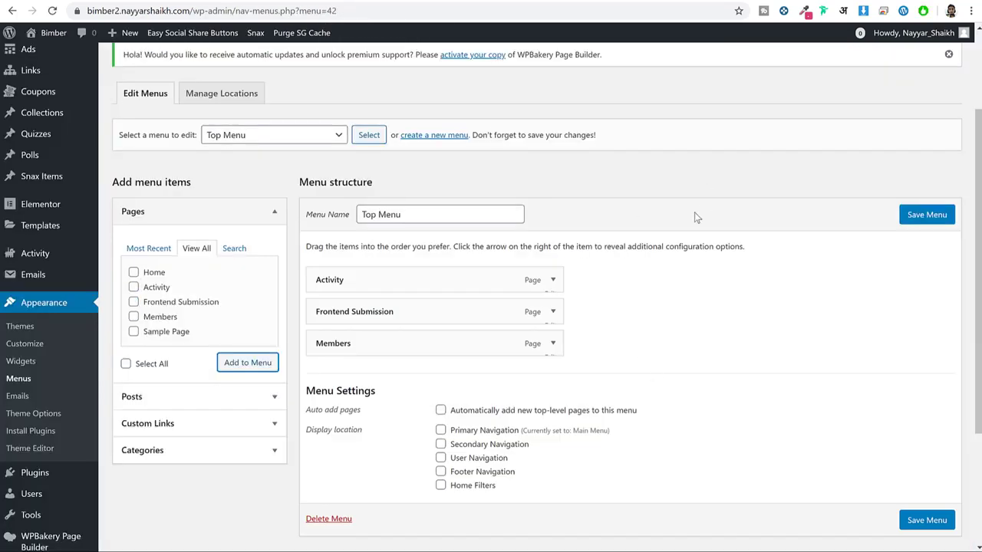
Step: Start a custom link and paste ?bimber_random_post=true as its URL
{"action": "left_click", "coordinate": [208, 428]}
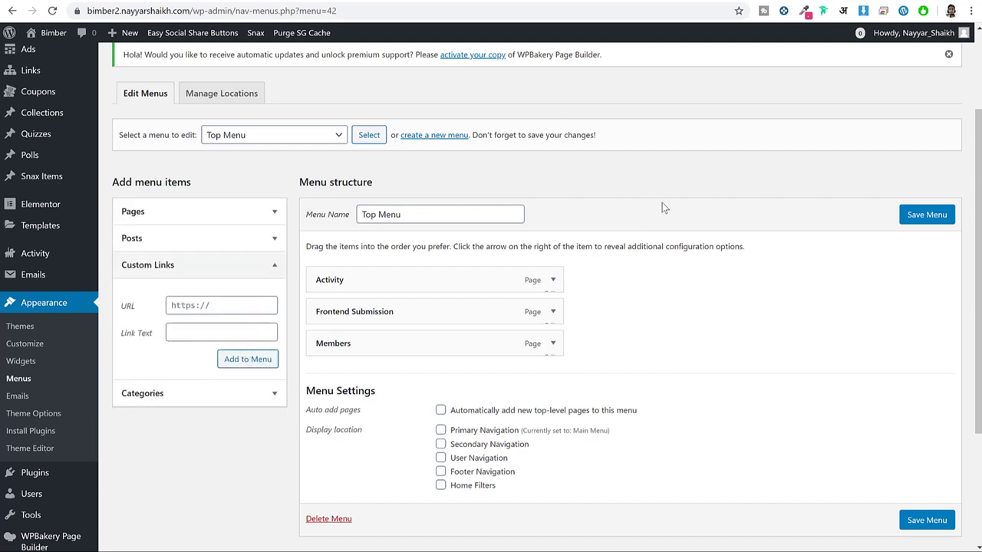
{"action": "left_click", "coordinate": [176, 332]}
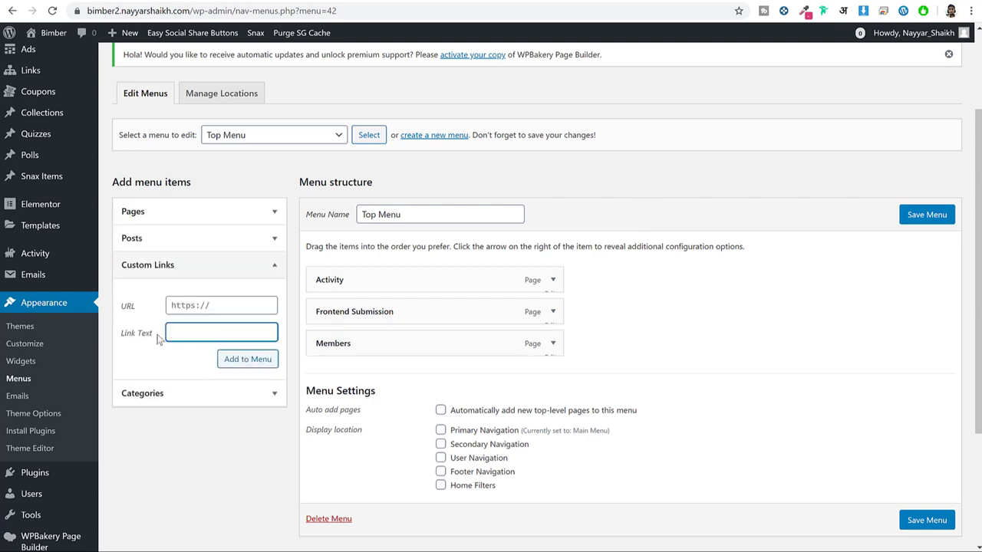
{"action": "left_click", "coordinate": [218, 1]}
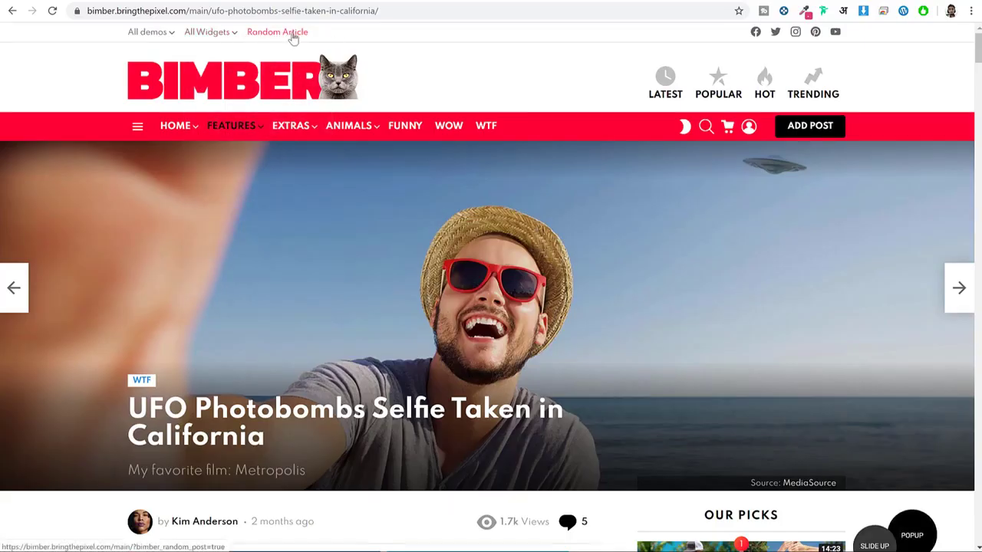
{"action": "left_click", "coordinate": [343, 0]}
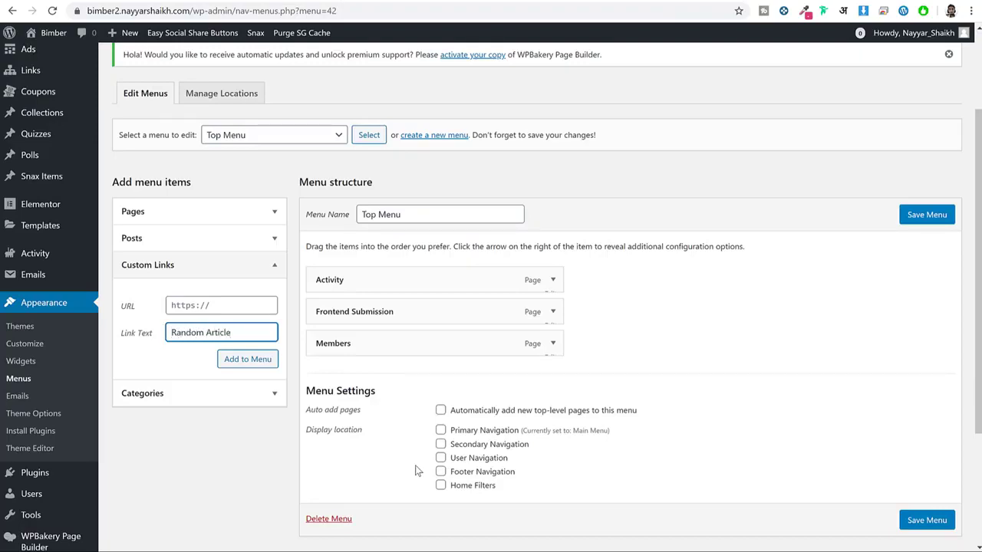
{"action": "left_click", "coordinate": [260, 306]}
{"action": "key", "text": "ctrl+v"}
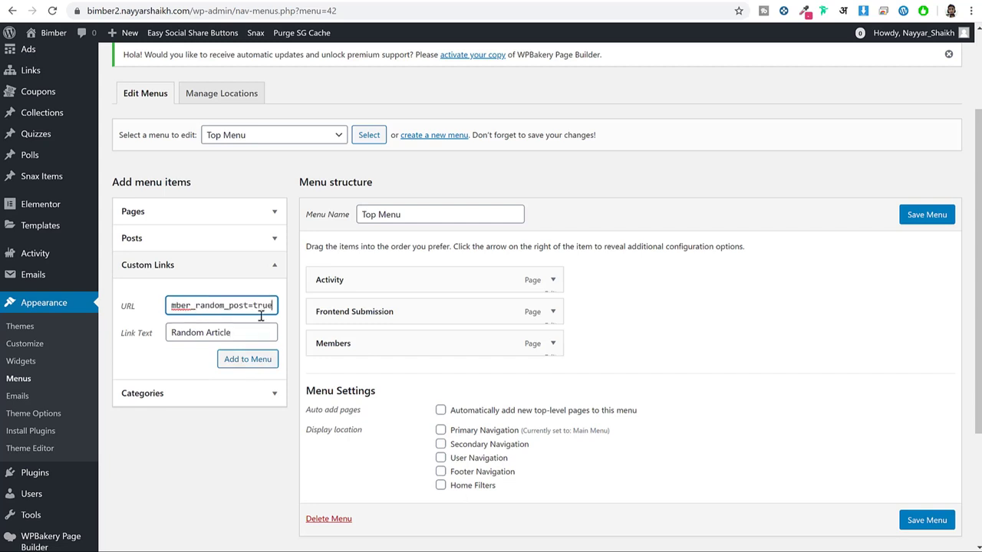
{"action": "left_click", "coordinate": [728, 323]}
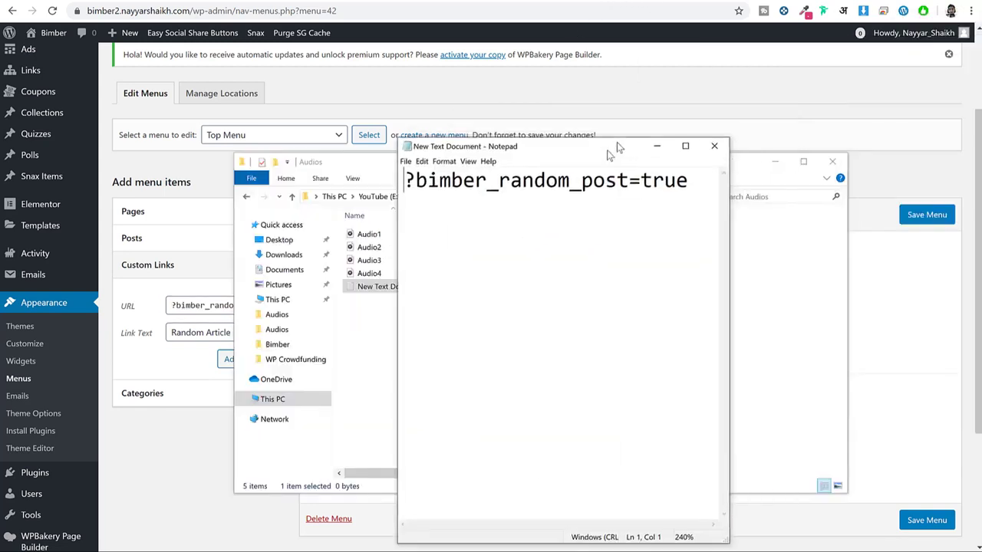
Step: Check the random-post parameter in the note and add the Random Article link to Top Menu
{"action": "left_click_drag", "start_coordinate": [616, 145], "coordinate": [593, 125]}
{"action": "left_click", "coordinate": [677, 164]}
{"action": "key", "text": "ctrl+a"}
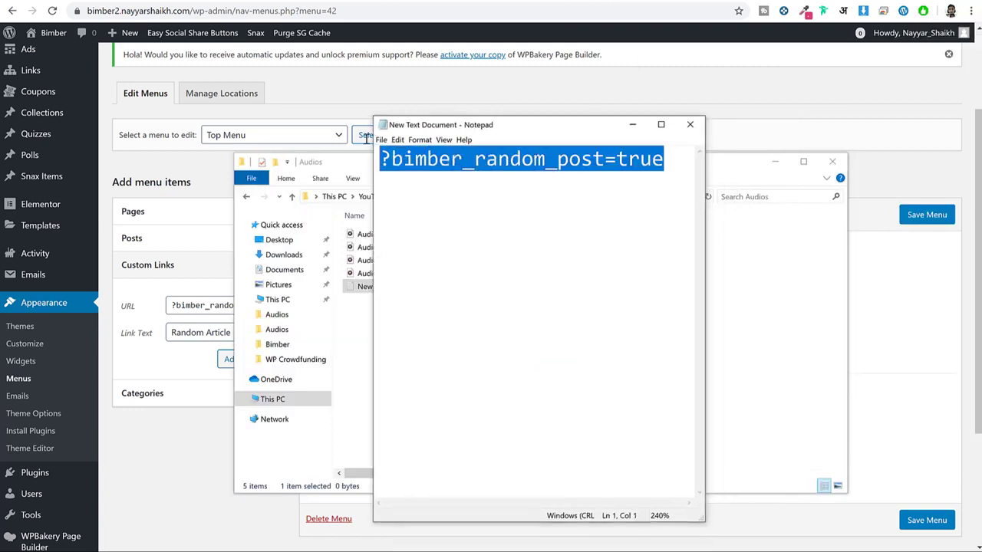
{"action": "left_click", "coordinate": [405, 159]}
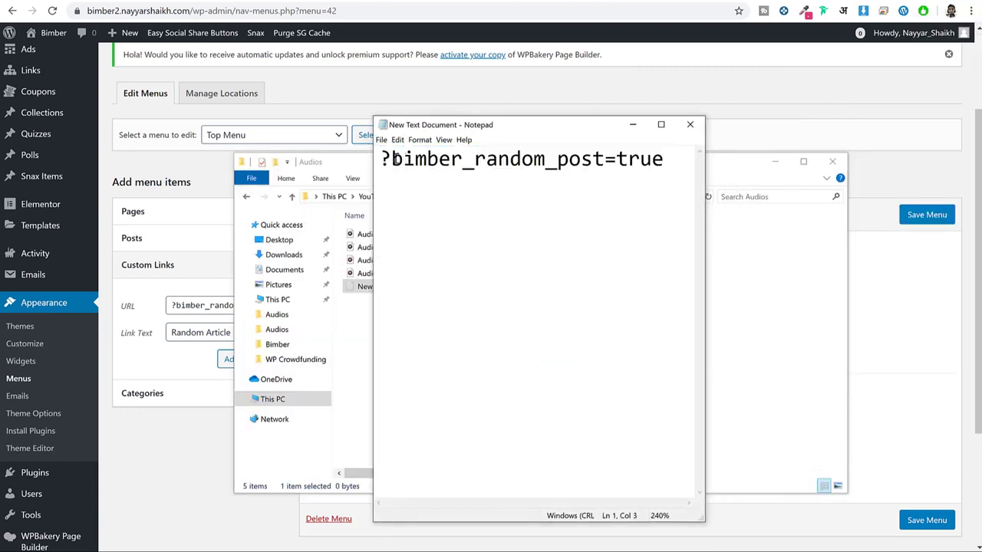
{"action": "left_click_drag", "start_coordinate": [392, 159], "coordinate": [464, 160]}
{"action": "left_click", "coordinate": [464, 160]}
{"action": "double_click", "coordinate": [411, 167]}
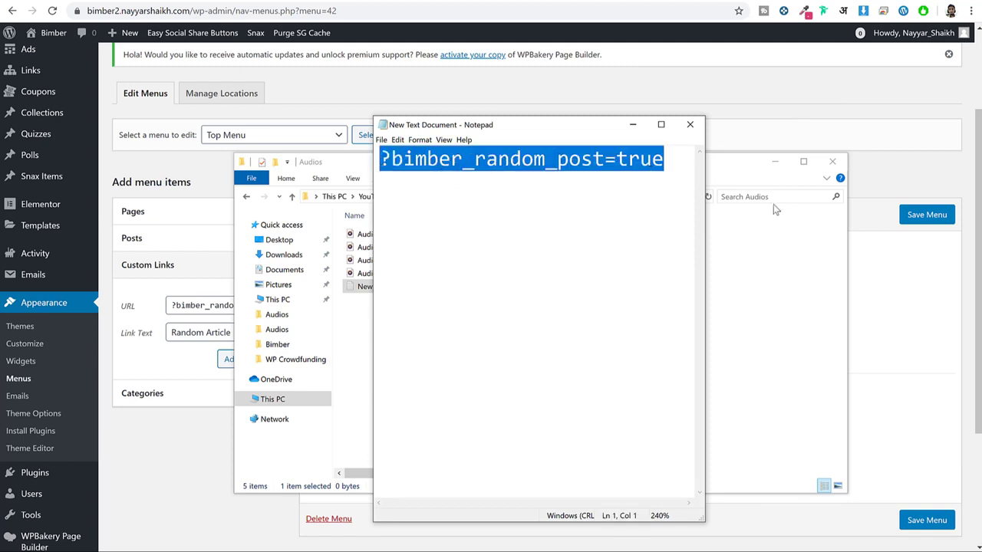
{"action": "left_click", "coordinate": [762, 131]}
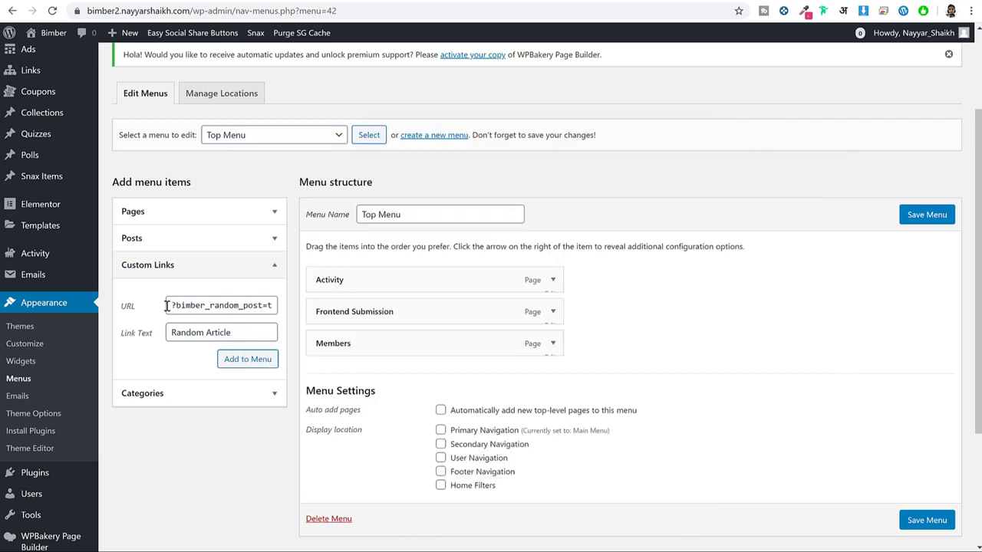
{"action": "left_click_drag", "start_coordinate": [167, 305], "coordinate": [291, 346]}
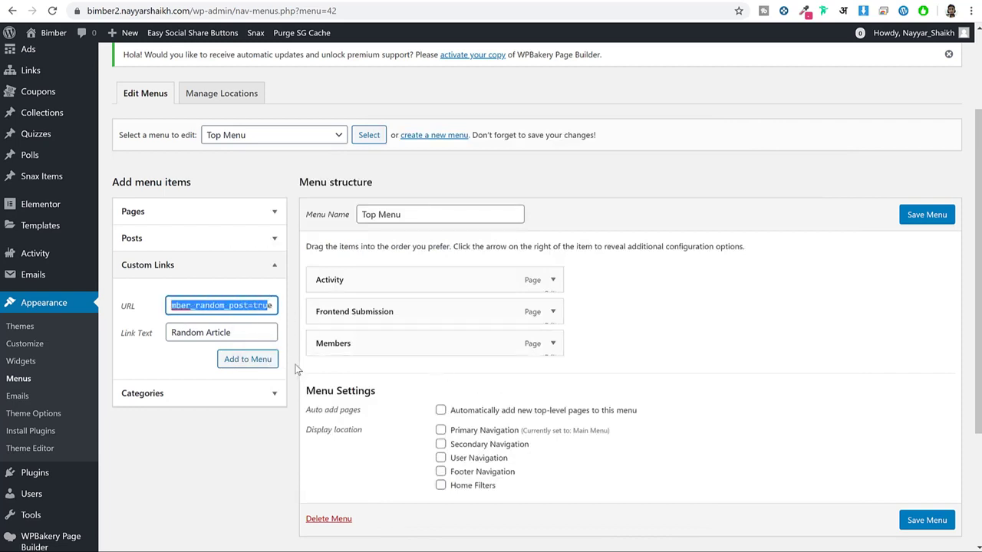
{"action": "left_click", "coordinate": [253, 359]}
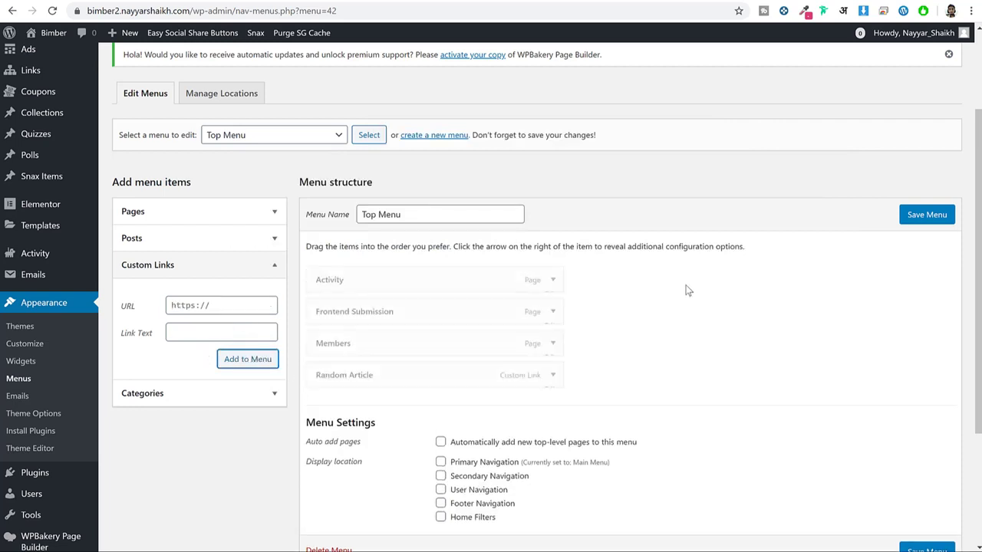
Step: Assign Top Menu to Secondary Navigation and save it
{"action": "scroll", "coordinate": [576, 230], "scroll_direction": "down", "scroll_amount": 2}
{"action": "left_click", "coordinate": [552, 250]}
{"action": "left_click_drag", "start_coordinate": [448, 293], "coordinate": [247, 302]}
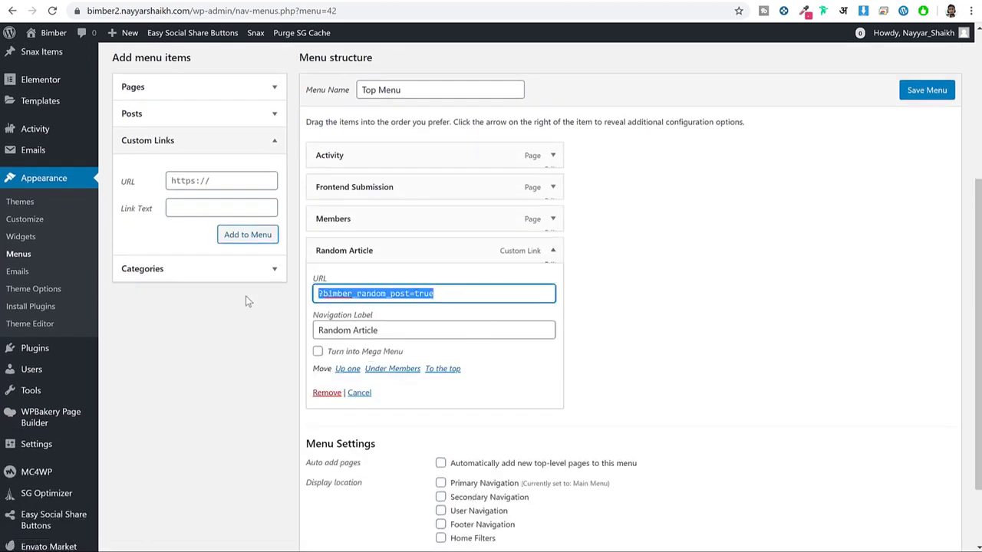
{"action": "scroll", "coordinate": [524, 348], "scroll_direction": "down", "scroll_amount": 1}
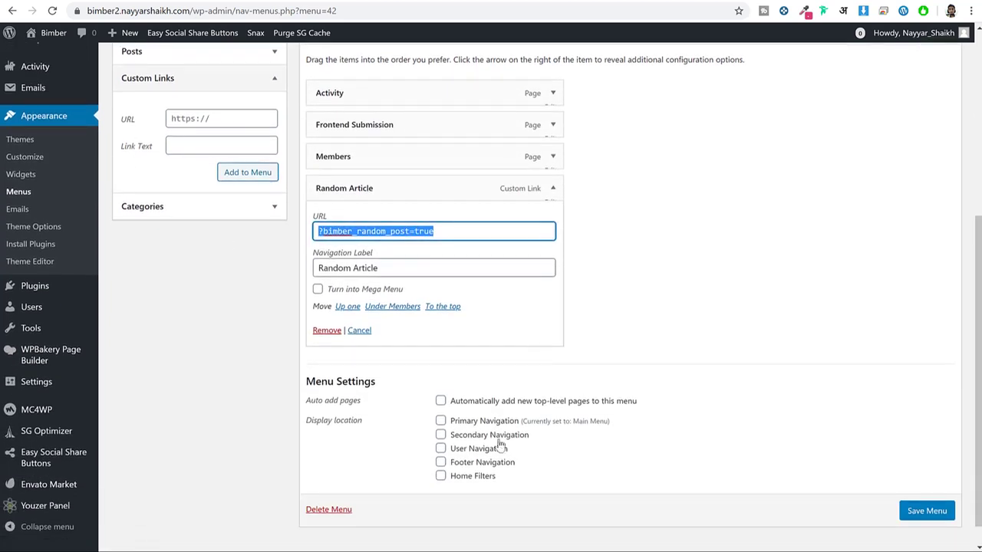
{"action": "left_click", "coordinate": [476, 497]}
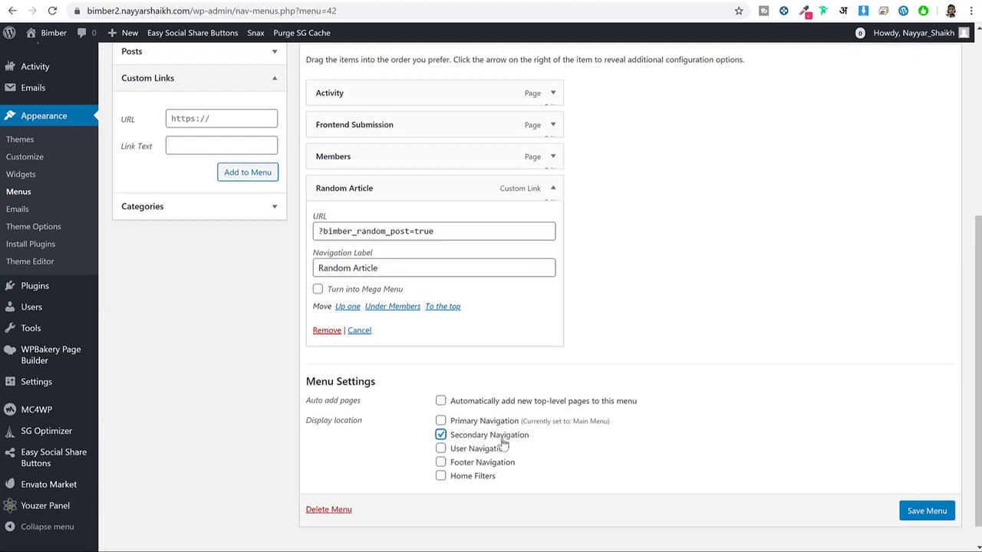
{"action": "left_click", "coordinate": [926, 517]}
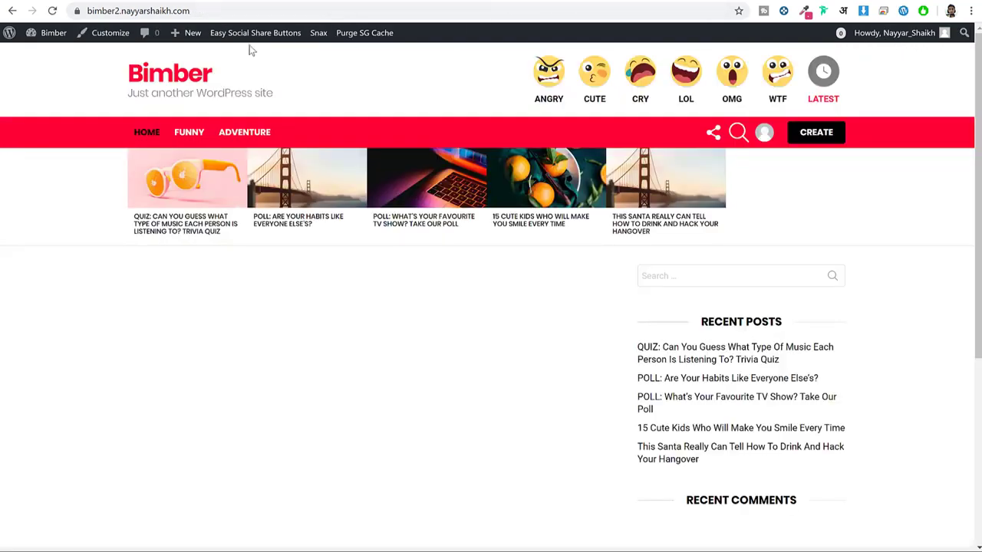
Step: Reload the site, use the new Random Article top link twice, then go back home
{"action": "left_click", "coordinate": [52, 11]}
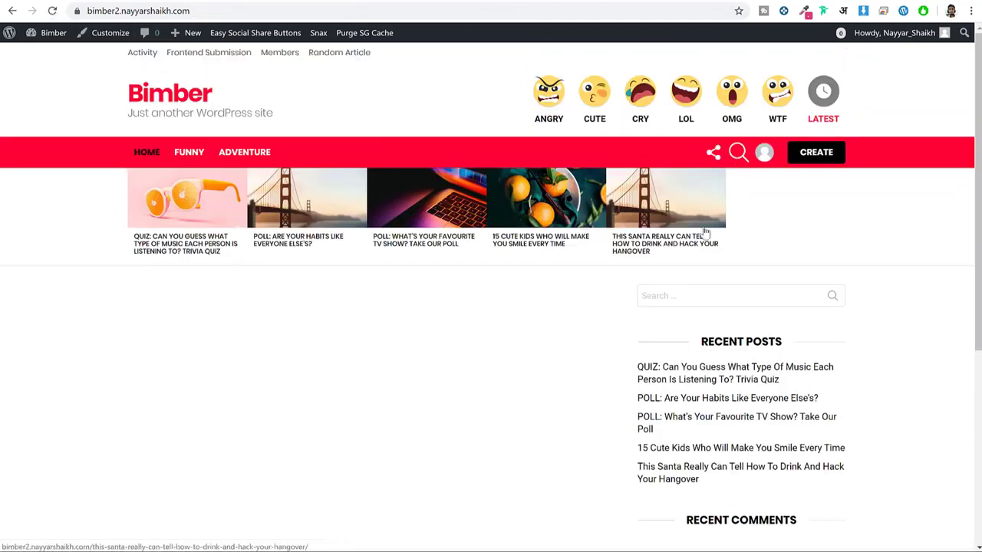
{"action": "left_click", "coordinate": [342, 54]}
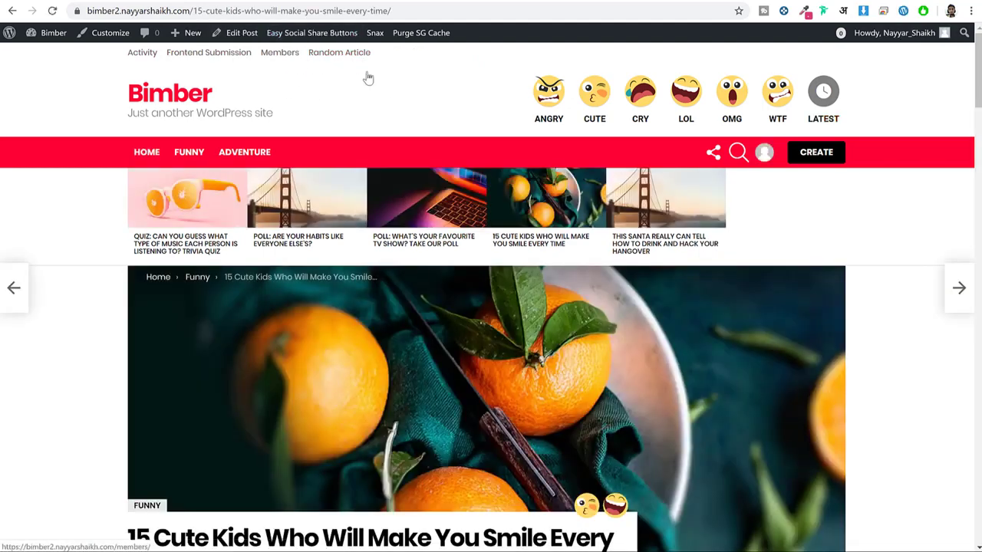
{"action": "scroll", "coordinate": [517, 240], "scroll_direction": "down", "scroll_amount": 4}
{"action": "scroll", "coordinate": [467, 324], "scroll_direction": "up", "scroll_amount": 2}
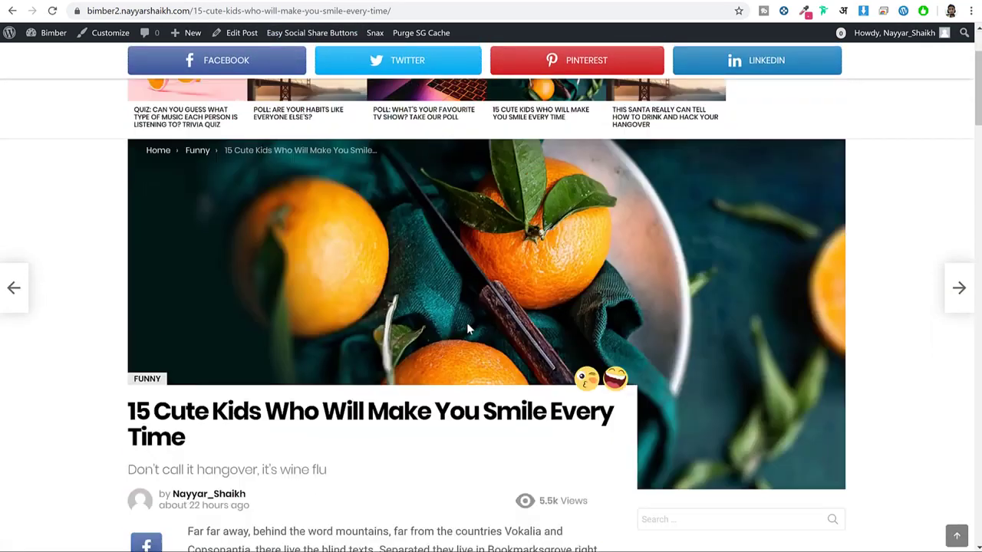
{"action": "scroll", "coordinate": [466, 323], "scroll_direction": "up", "scroll_amount": 2}
{"action": "left_click", "coordinate": [339, 54]}
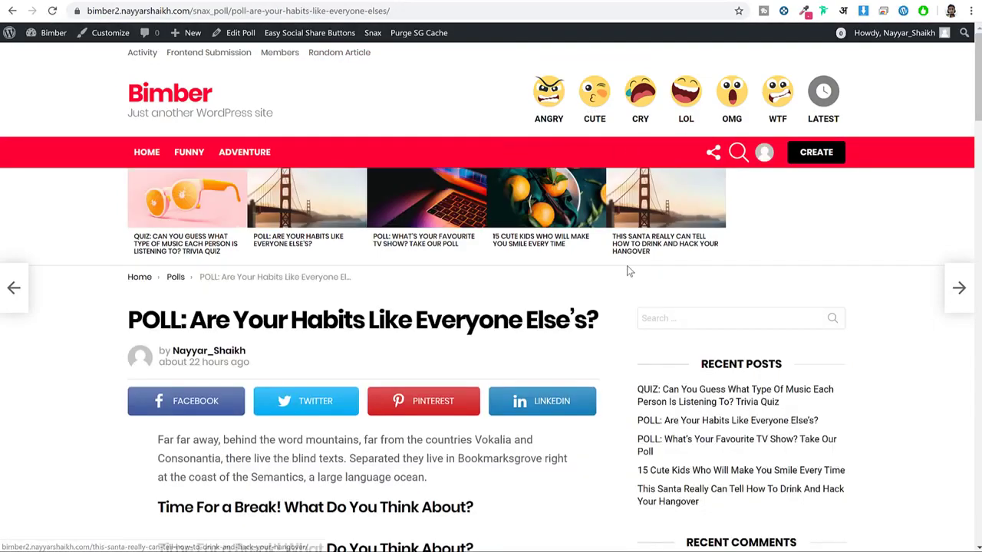
{"action": "scroll", "coordinate": [784, 363], "scroll_direction": "down", "scroll_amount": 3}
{"action": "scroll", "coordinate": [784, 362], "scroll_direction": "down", "scroll_amount": 2}
{"action": "scroll", "coordinate": [785, 360], "scroll_direction": "up", "scroll_amount": 5}
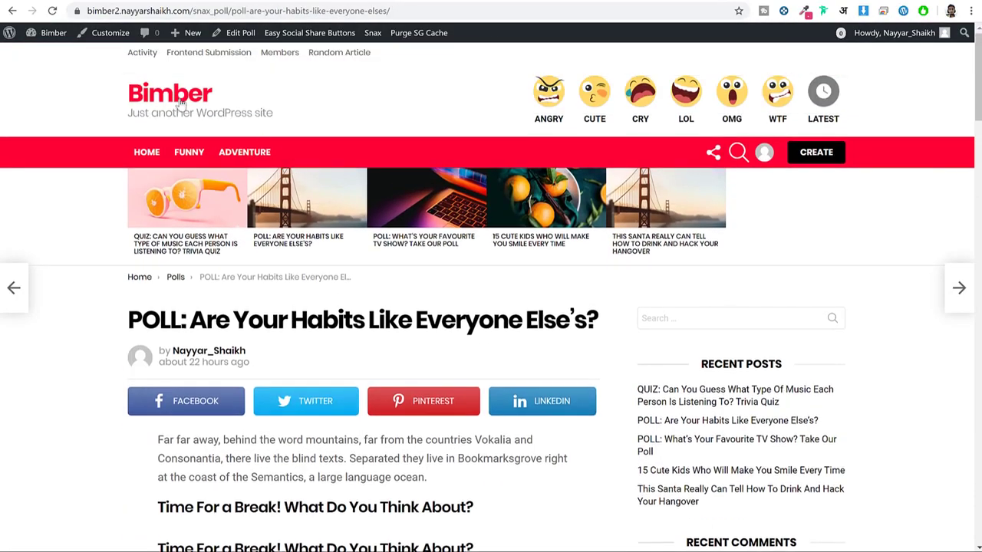
{"action": "left_click", "coordinate": [176, 92]}
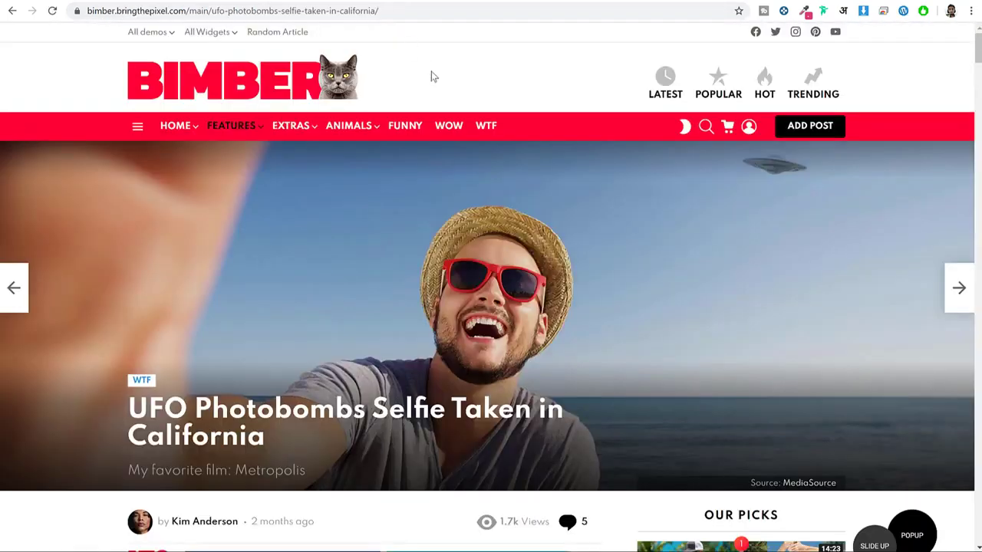
Step: Scroll through the demo's UFO Photobombs article to the footer and back up
{"action": "scroll", "coordinate": [821, 193], "scroll_direction": "down", "scroll_amount": 20}
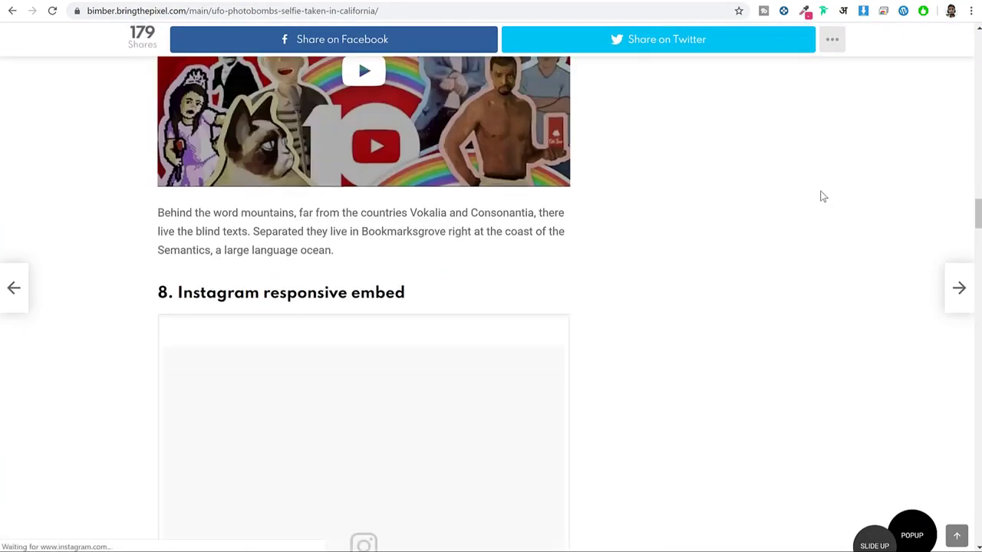
{"action": "scroll", "coordinate": [812, 231], "scroll_direction": "down", "scroll_amount": 15}
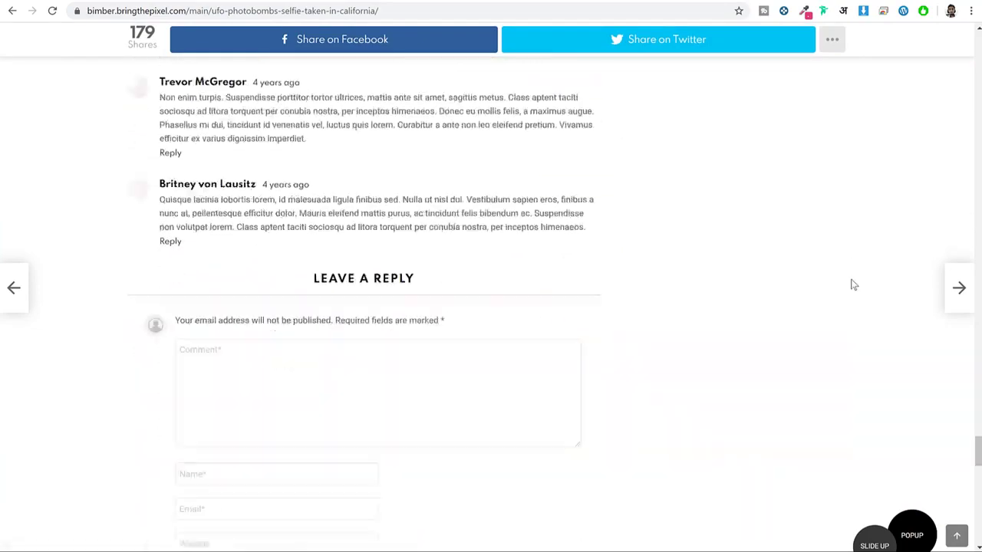
{"action": "scroll", "coordinate": [851, 285], "scroll_direction": "down", "scroll_amount": 8}
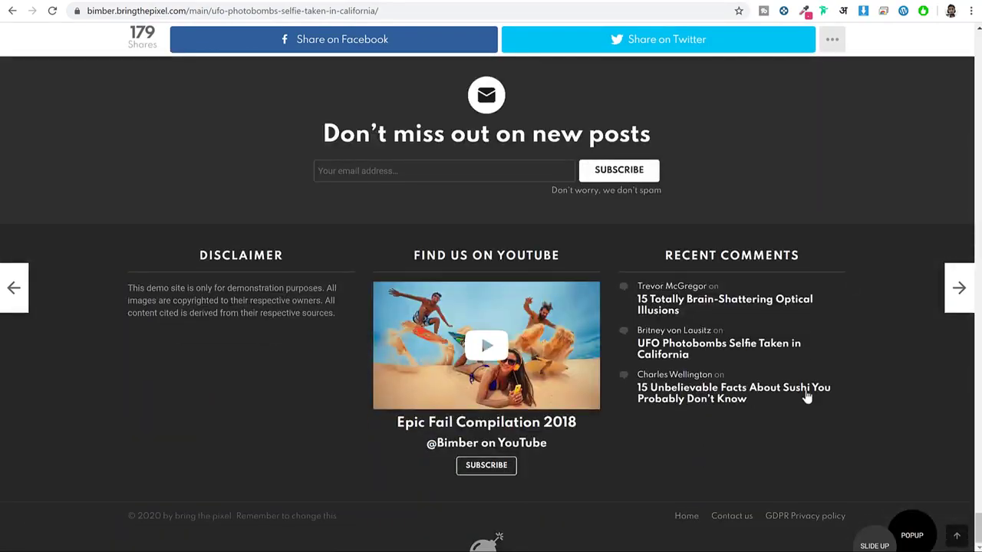
{"action": "scroll", "coordinate": [790, 372], "scroll_direction": "up", "scroll_amount": 12}
{"action": "scroll", "coordinate": [786, 370], "scroll_direction": "up", "scroll_amount": 15}
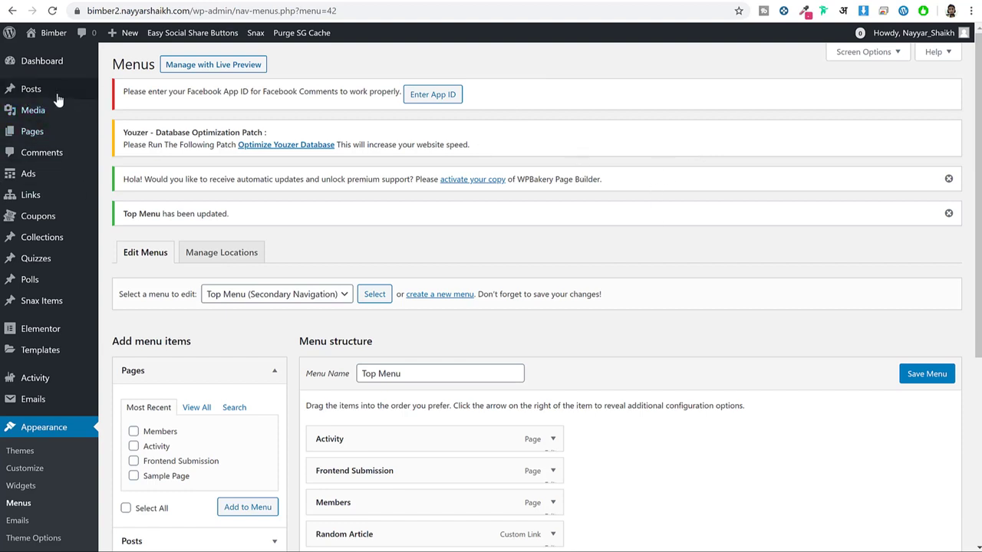
Step: Create and publish a new page titled 'Popular'
{"action": "mouse_move", "coordinate": [48, 137]}
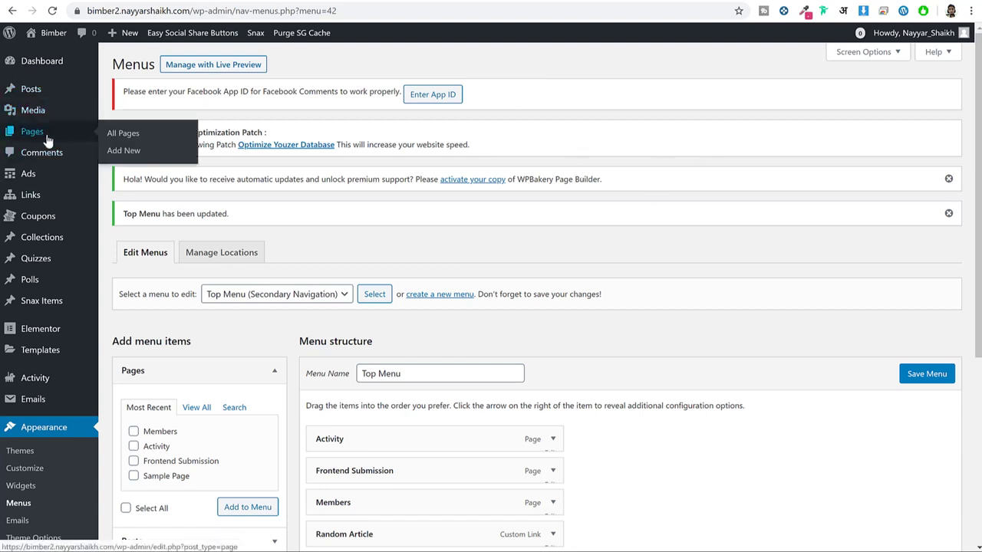
{"action": "left_click", "coordinate": [124, 151]}
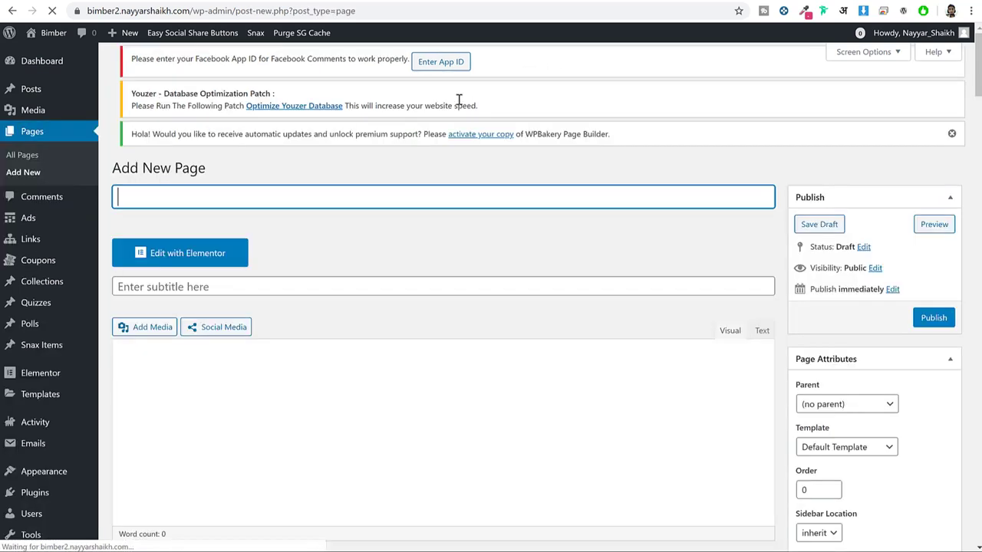
{"action": "type", "text": "Pop"}
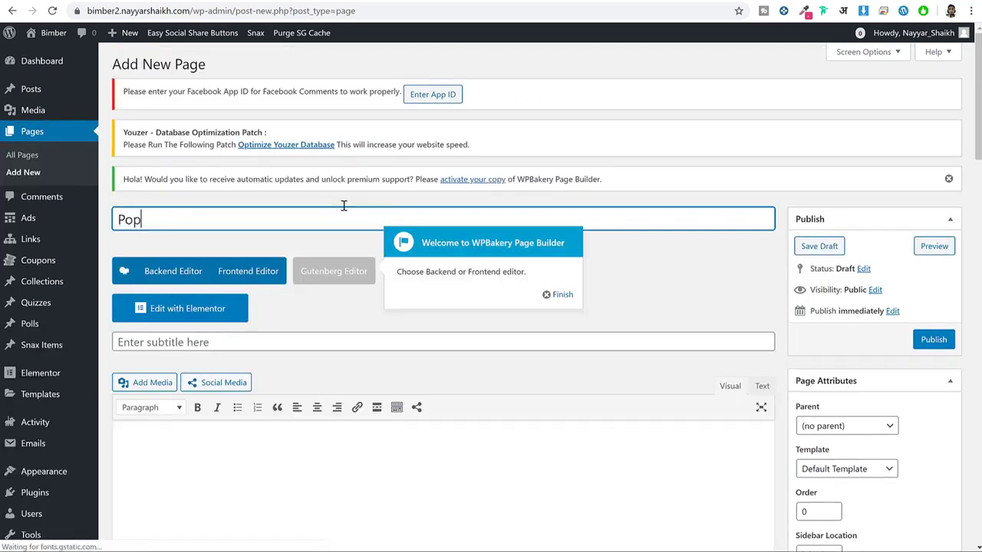
{"action": "type", "text": "ular"}
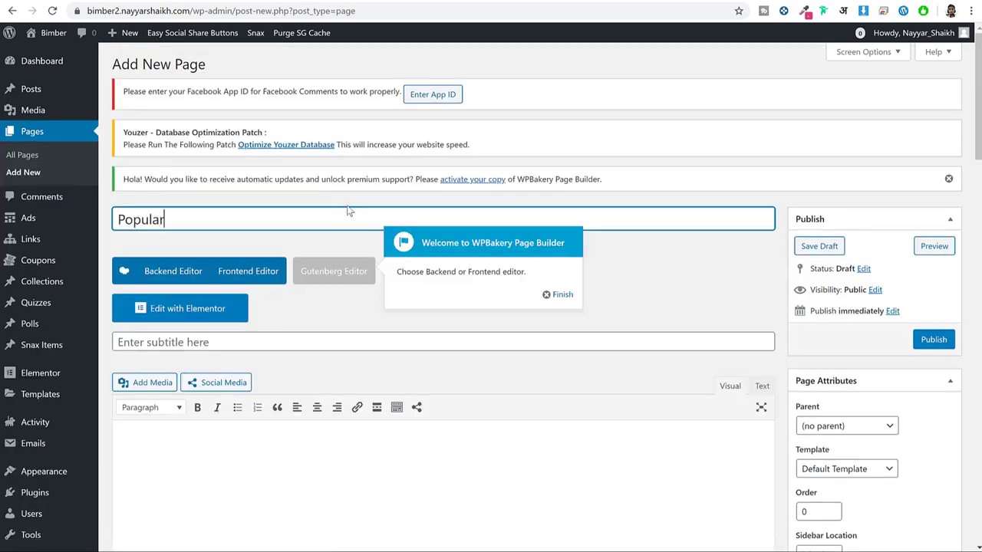
{"action": "left_click", "coordinate": [557, 295]}
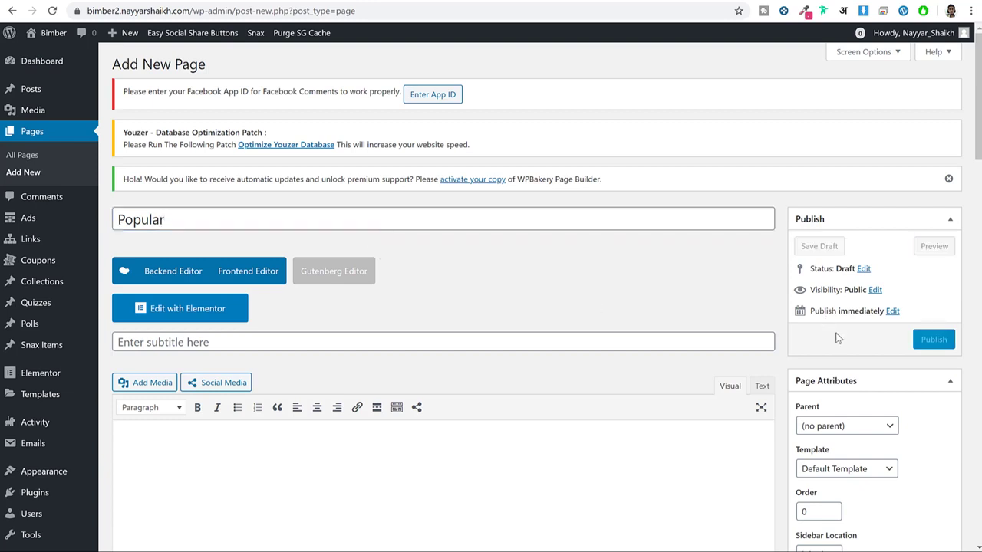
{"action": "left_click", "coordinate": [931, 342]}
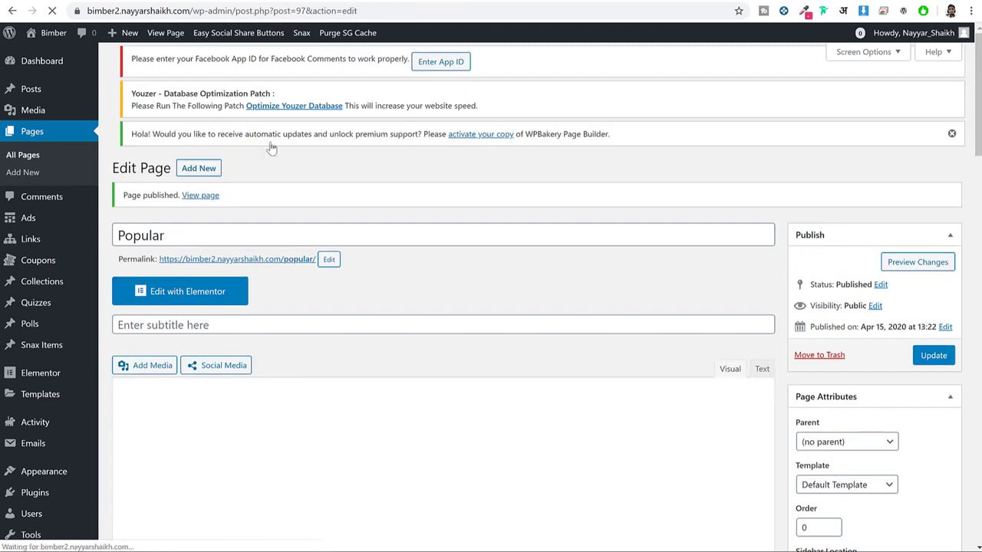
Step: Create and publish two more pages titled 'Trending' and 'Hot'
{"action": "left_click", "coordinate": [199, 65]}
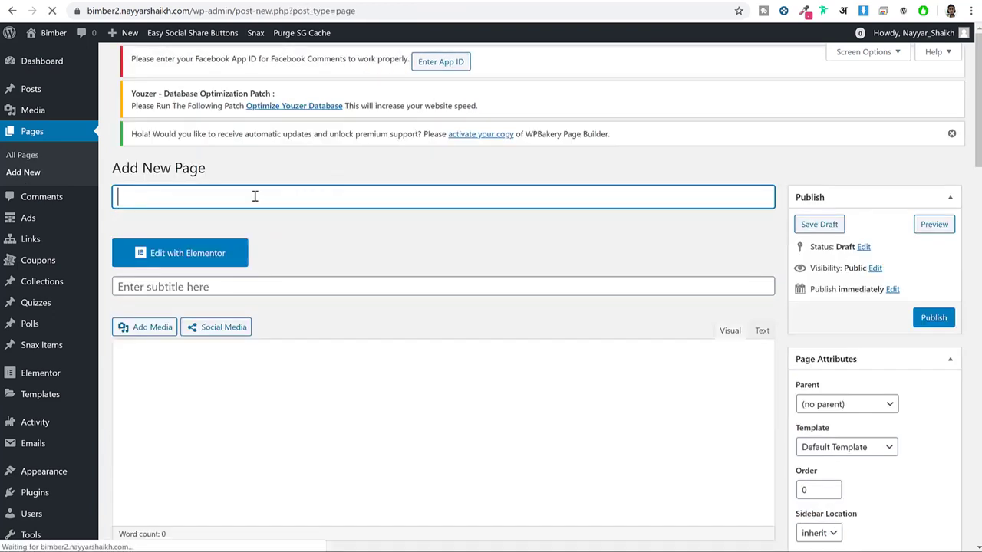
{"action": "type", "text": "Trend"}
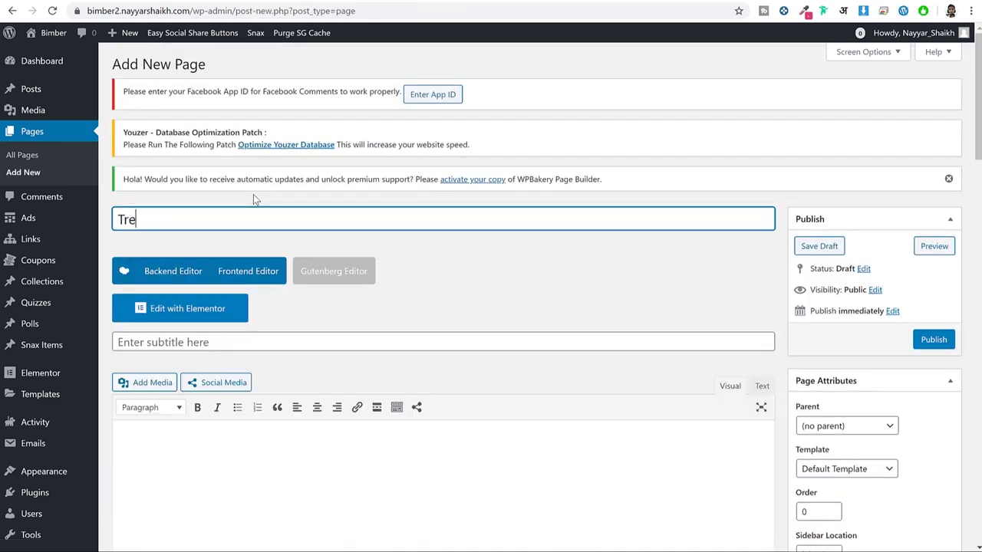
{"action": "type", "text": "ing"}
{"action": "left_click", "coordinate": [928, 347]}
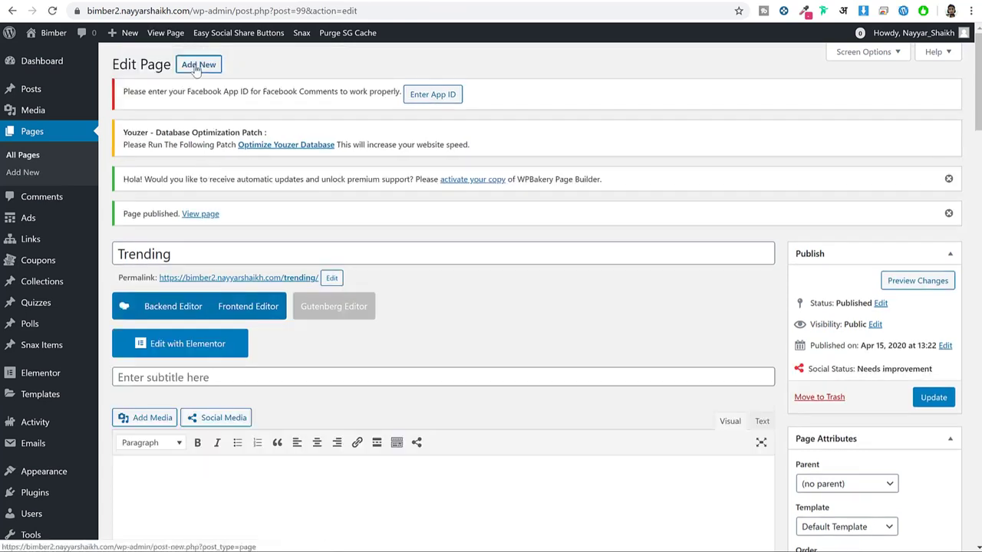
{"action": "left_click", "coordinate": [196, 66]}
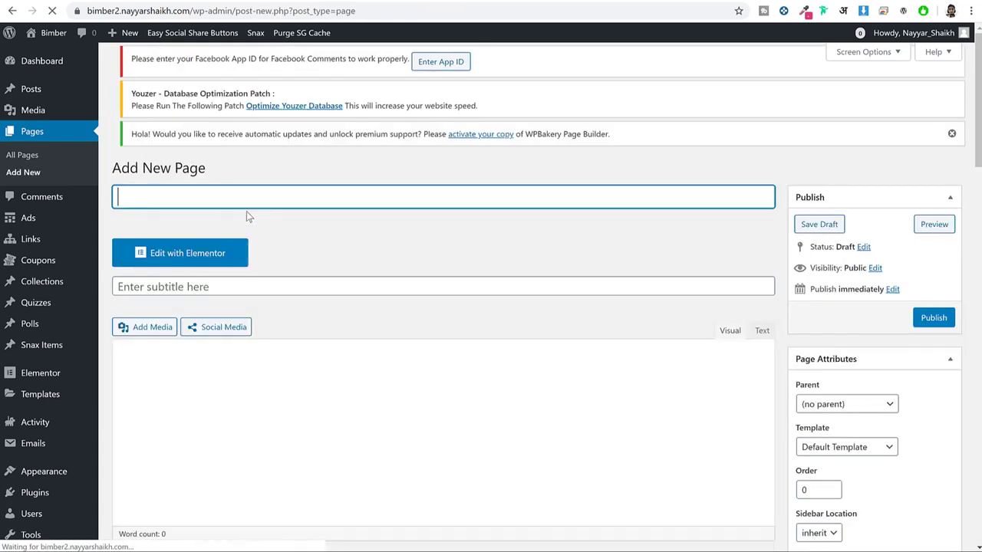
{"action": "type", "text": "Hot"}
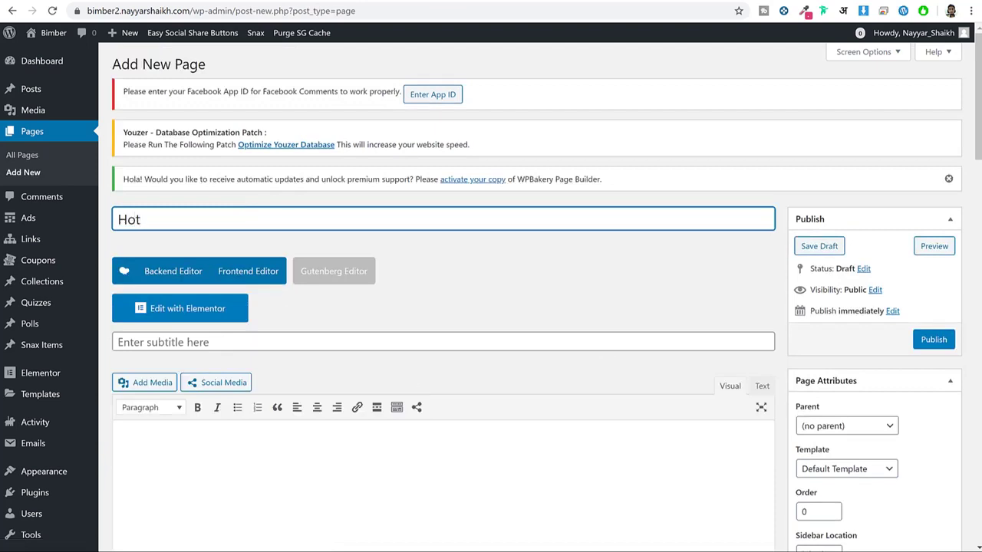
{"action": "left_click", "coordinate": [951, 345]}
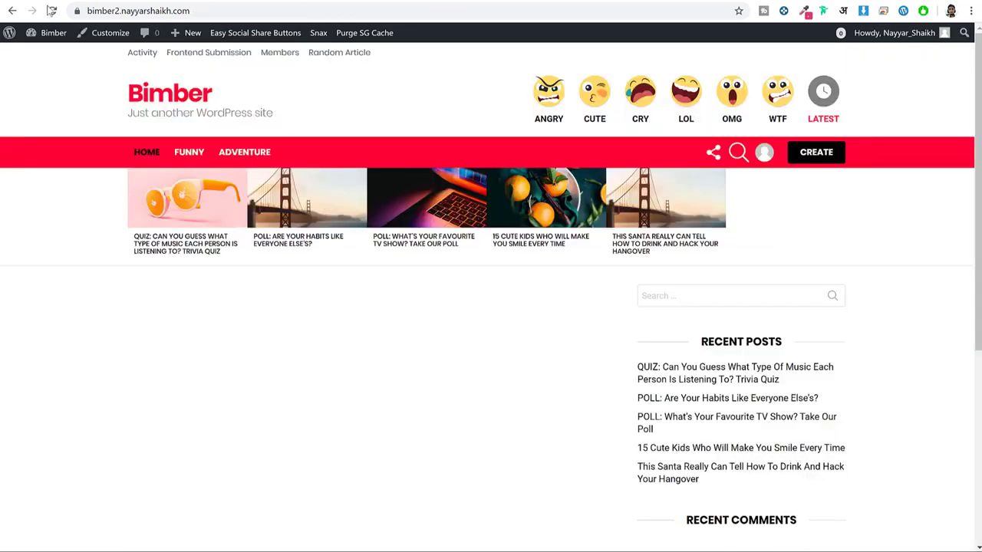
Step: From the front page, open Customize > Header > Builder
{"action": "left_click", "coordinate": [51, 11]}
{"action": "left_click", "coordinate": [92, 36]}
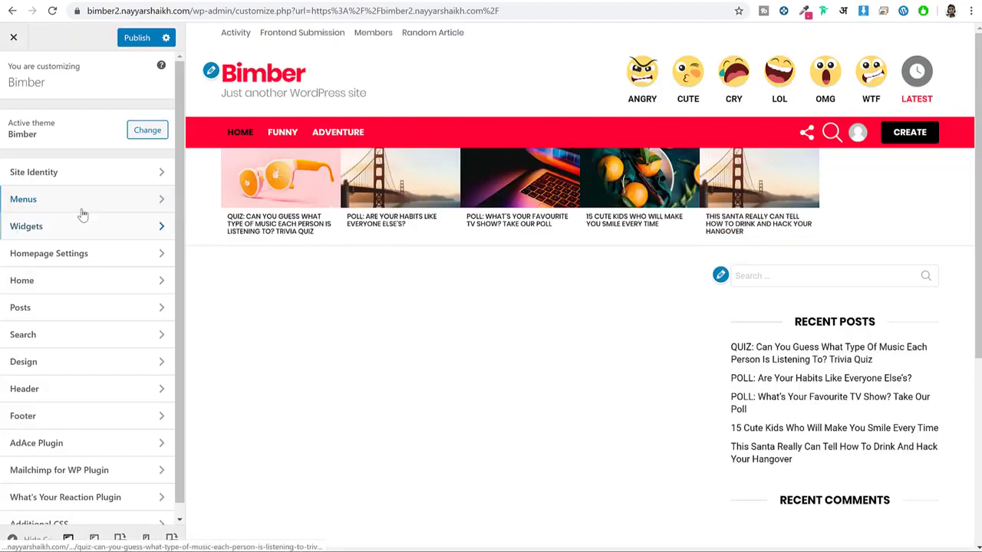
{"action": "left_click", "coordinate": [88, 393]}
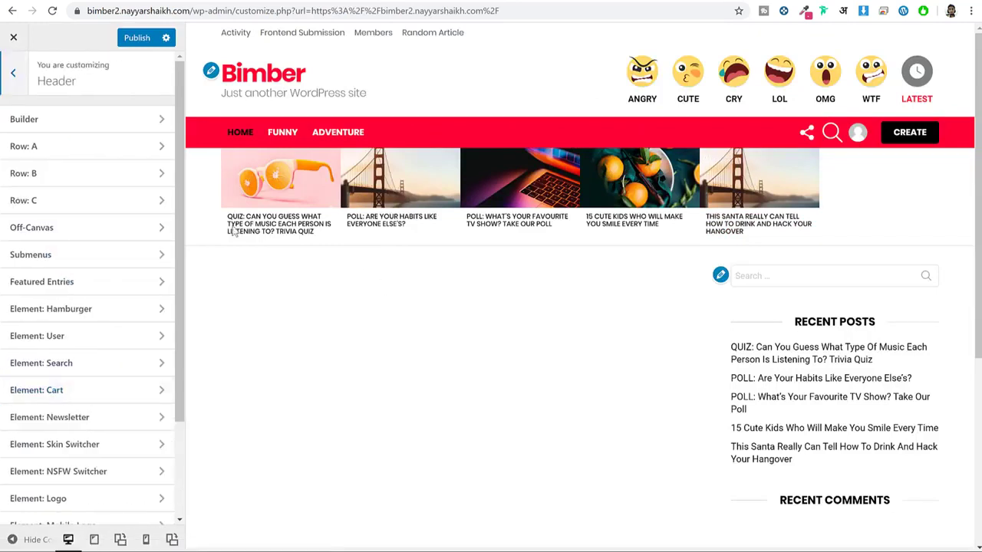
{"action": "left_click", "coordinate": [109, 130]}
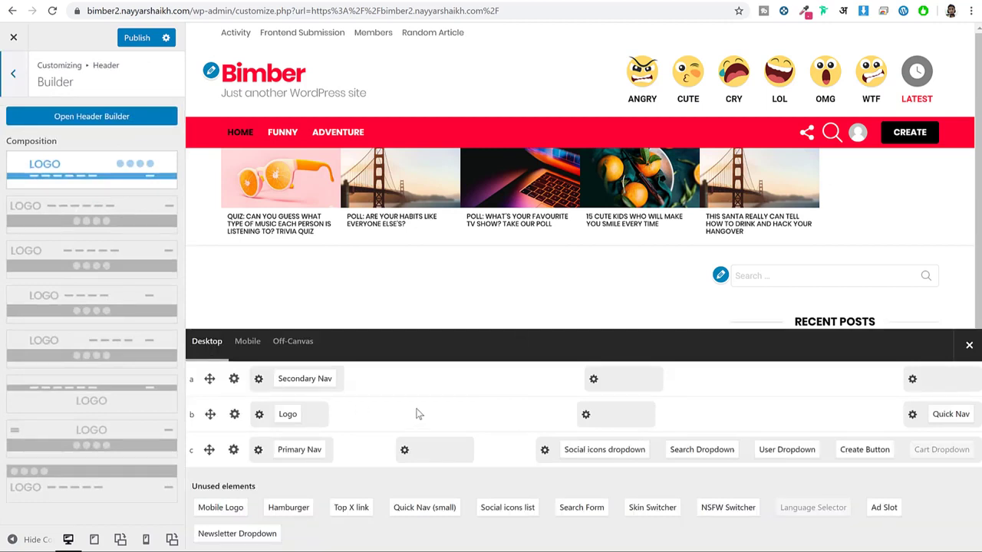
Step: Inspect Secondary Nav's menu locations and try moving nav elements between rows, restoring the layout
{"action": "left_click", "coordinate": [313, 379]}
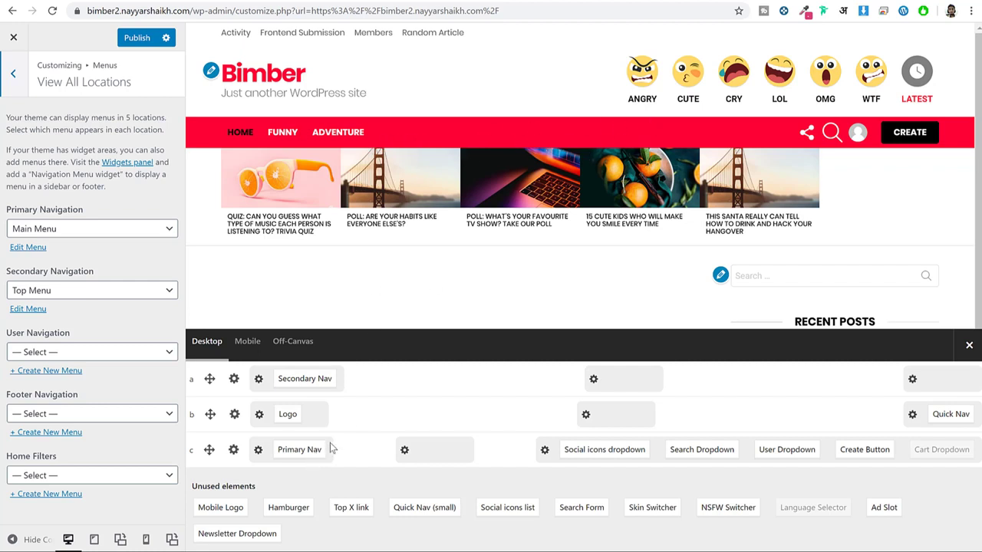
{"action": "mouse_move", "coordinate": [309, 384]}
{"action": "left_mouse_down"}
{"action": "mouse_move", "coordinate": [306, 435]}
{"action": "mouse_move", "coordinate": [330, 458]}
{"action": "mouse_move", "coordinate": [360, 457]}
{"action": "mouse_move", "coordinate": [302, 404]}
{"action": "mouse_move", "coordinate": [299, 379]}
{"action": "left_mouse_up"}
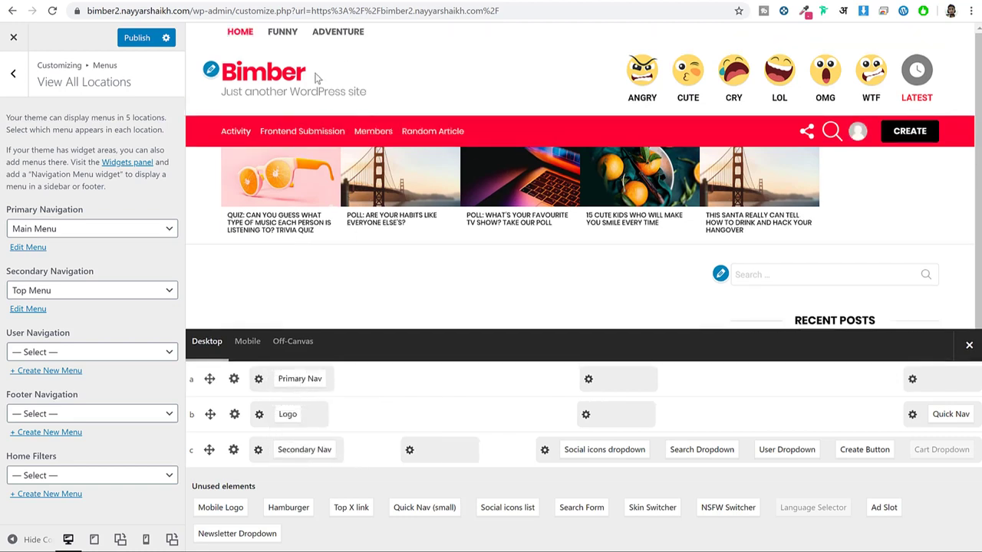
{"action": "mouse_move", "coordinate": [313, 376]}
{"action": "left_mouse_down"}
{"action": "mouse_move", "coordinate": [307, 443]}
{"action": "mouse_move", "coordinate": [316, 452]}
{"action": "mouse_move", "coordinate": [307, 360]}
{"action": "mouse_move", "coordinate": [328, 384]}
{"action": "left_mouse_up"}
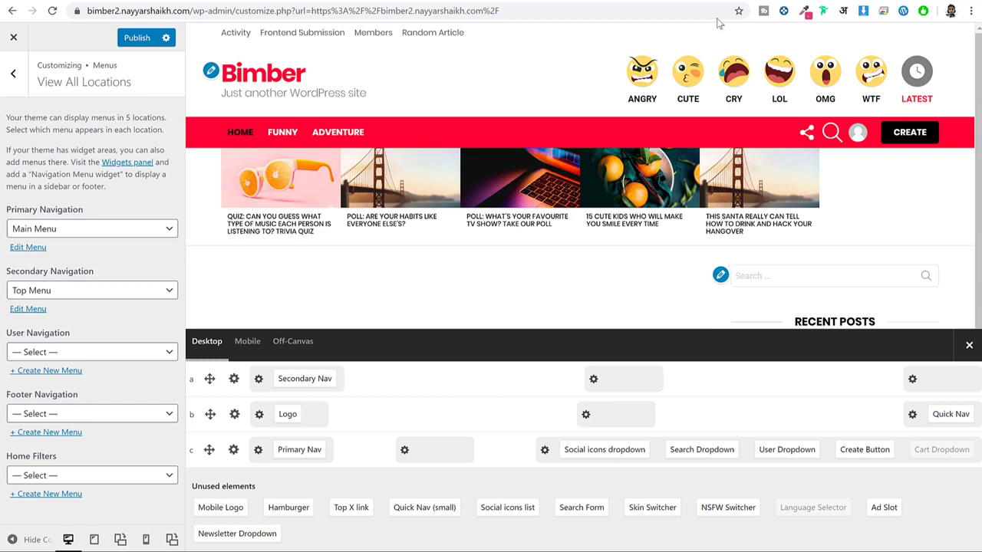
Step: Compare with the Bimber demo by toggling its dark mode on and off
{"action": "left_click", "coordinate": [250, 1]}
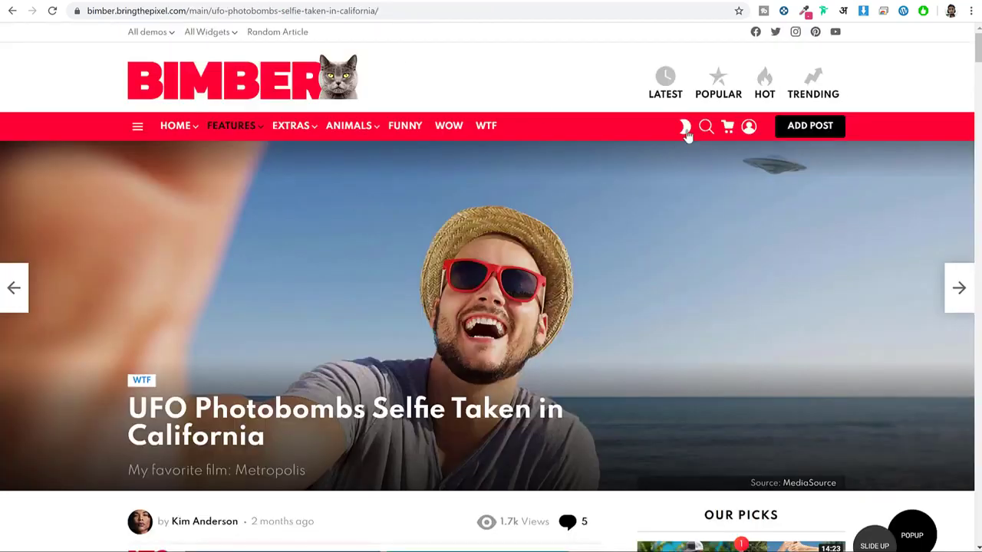
{"action": "left_click", "coordinate": [686, 130]}
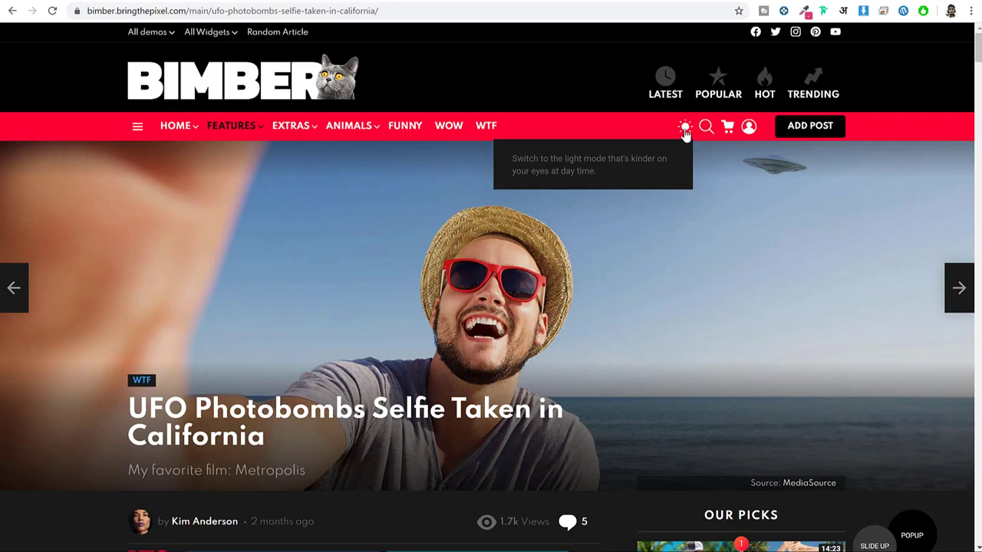
{"action": "left_click", "coordinate": [686, 130]}
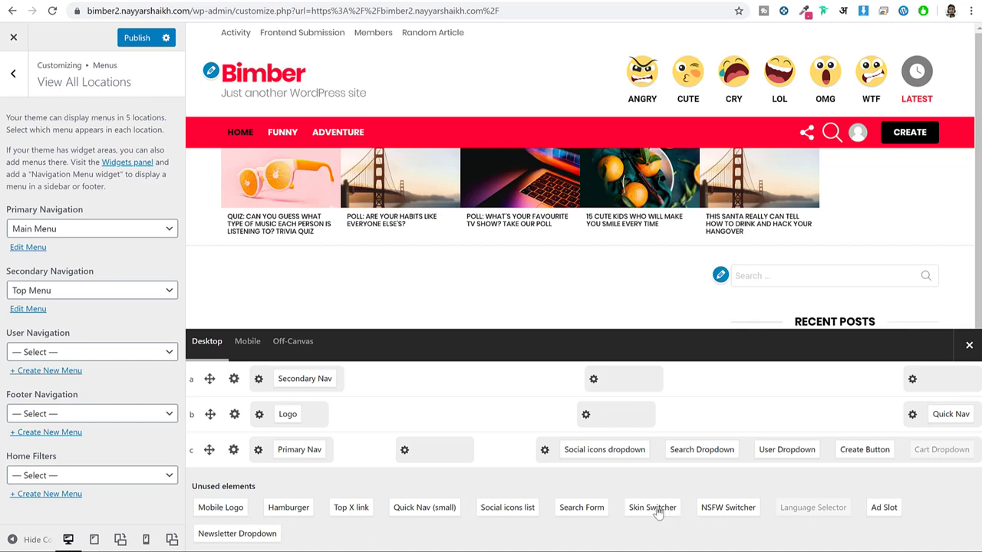
Step: Add the Skin Switcher to row c beside the social icons, then toggle dark and light mode in the preview
{"action": "left_click_drag", "start_coordinate": [655, 512], "coordinate": [502, 484]}
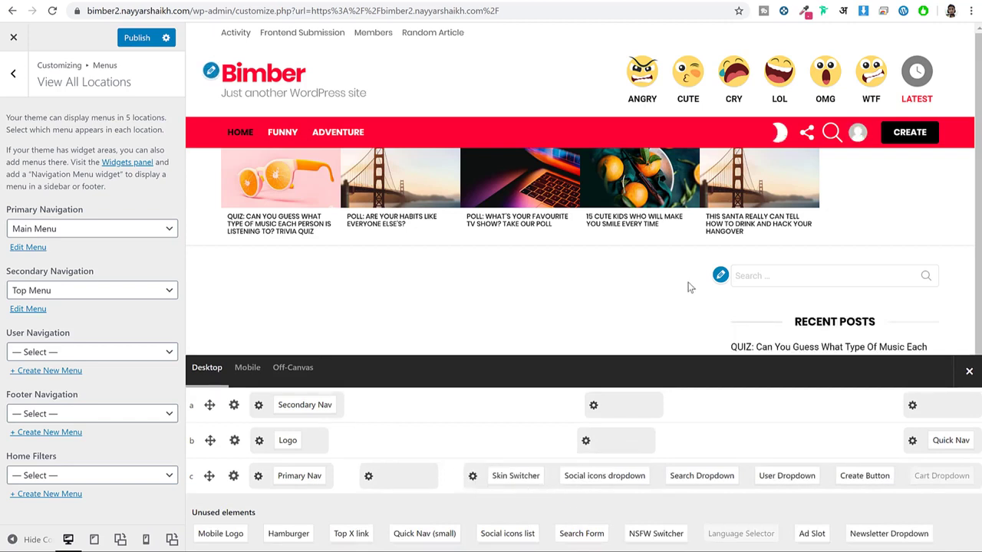
{"action": "left_click", "coordinate": [781, 137]}
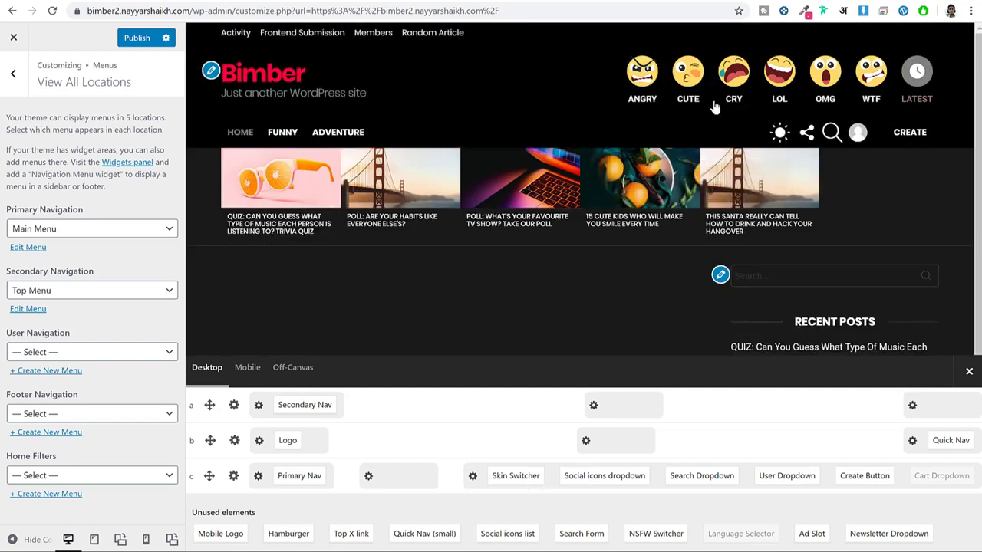
{"action": "left_click", "coordinate": [781, 135]}
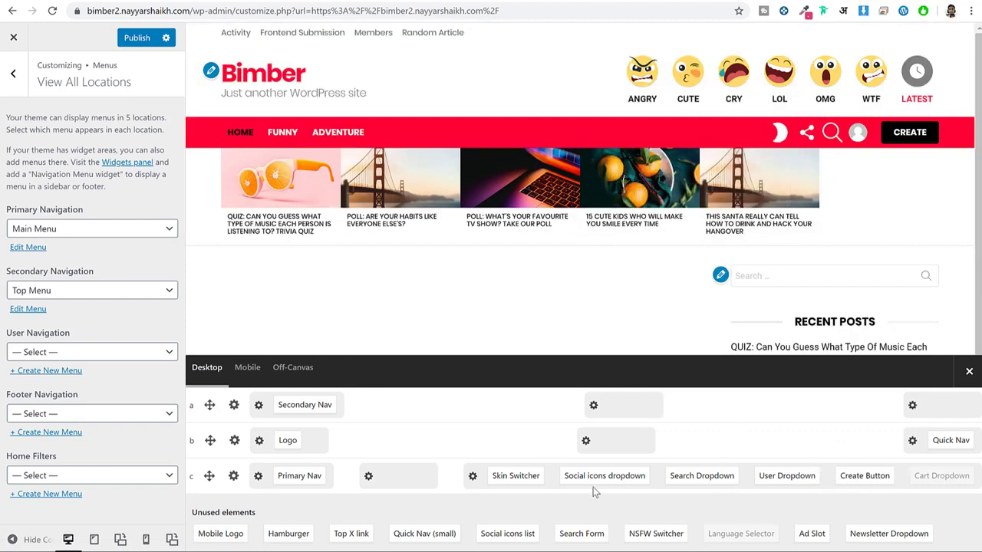
Step: Change the Create Button label to 'Add Post', publish, and view the demo site's off-canvas menu
{"action": "left_click", "coordinate": [869, 481]}
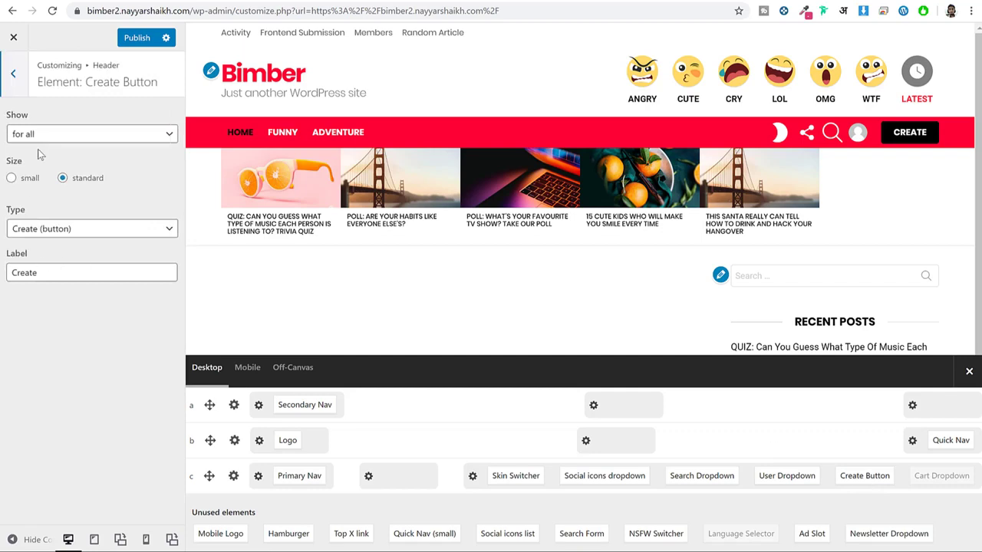
{"action": "double_click", "coordinate": [72, 274]}
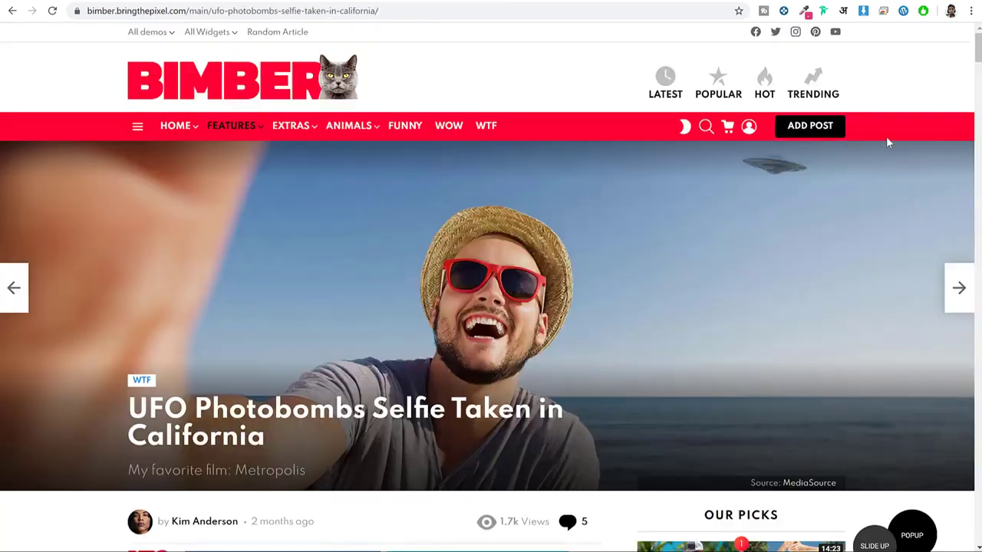
{"action": "mouse_move", "coordinate": [819, 138]}
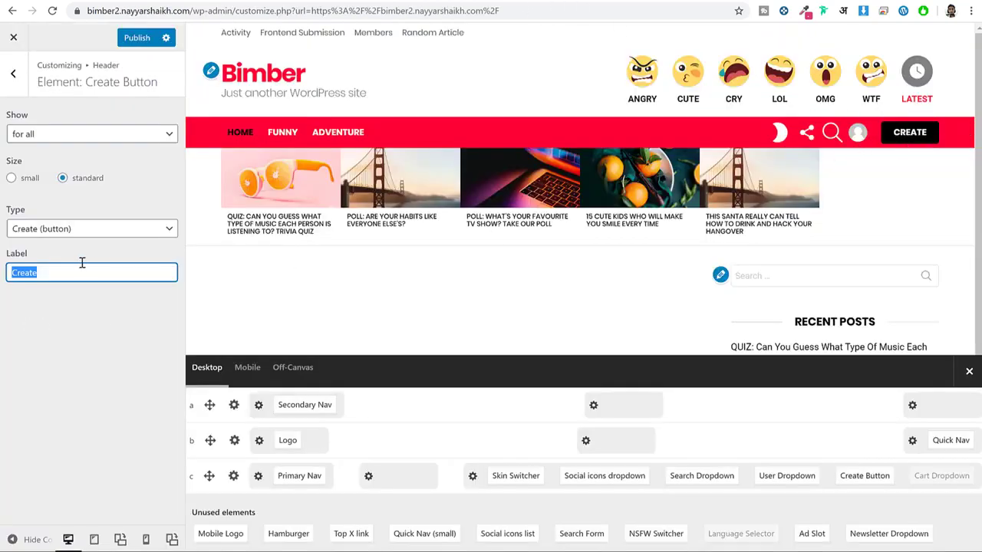
{"action": "type", "text": "Add Post"}
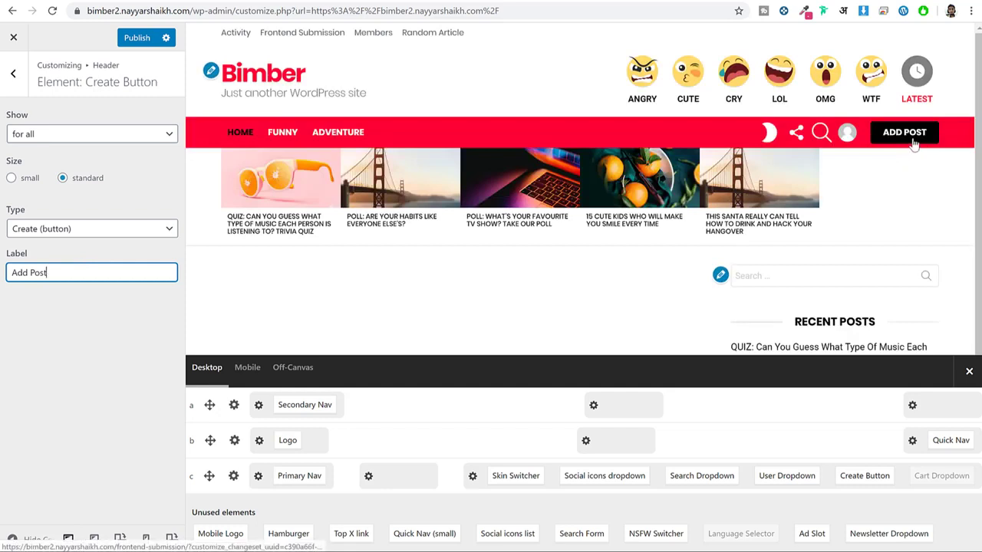
{"action": "left_click", "coordinate": [138, 38]}
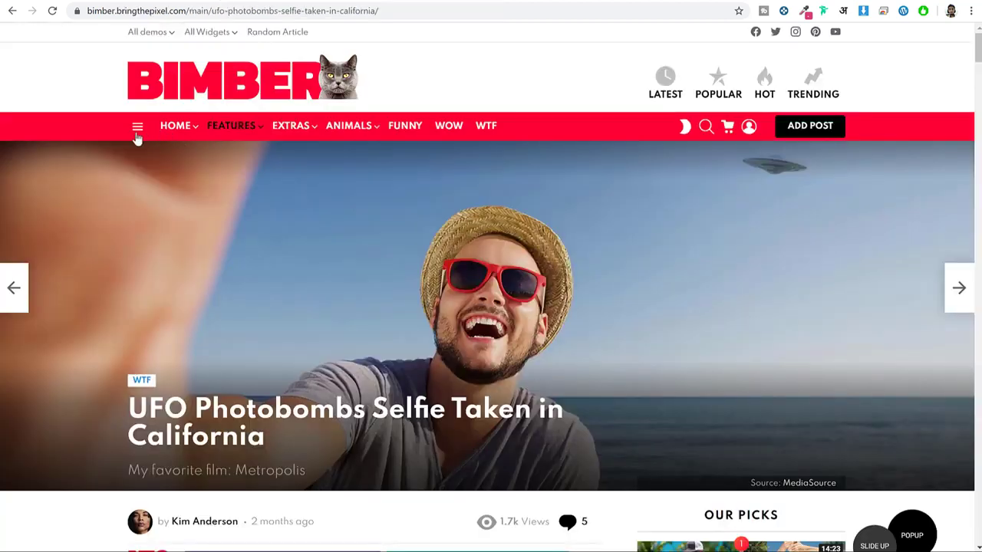
{"action": "left_click", "coordinate": [136, 129]}
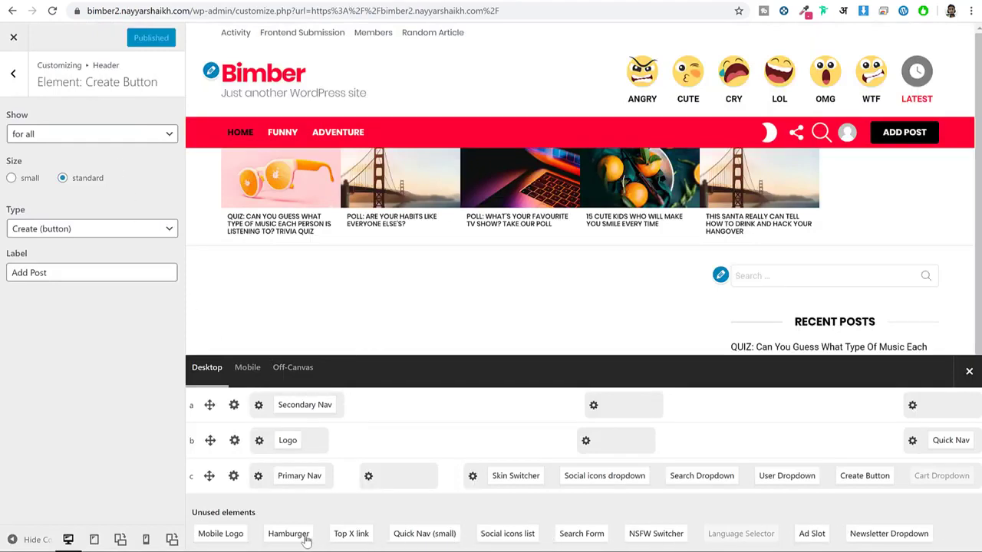
Step: Add the Hamburger element to row c before Primary Nav and preview its off-canvas menu
{"action": "left_click_drag", "start_coordinate": [299, 541], "coordinate": [292, 446]}
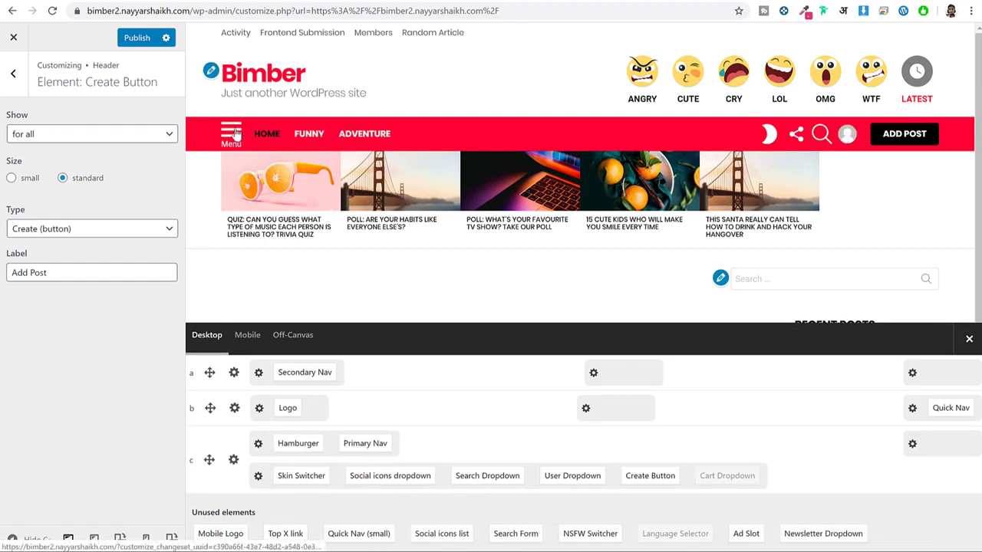
{"action": "left_click", "coordinate": [235, 134]}
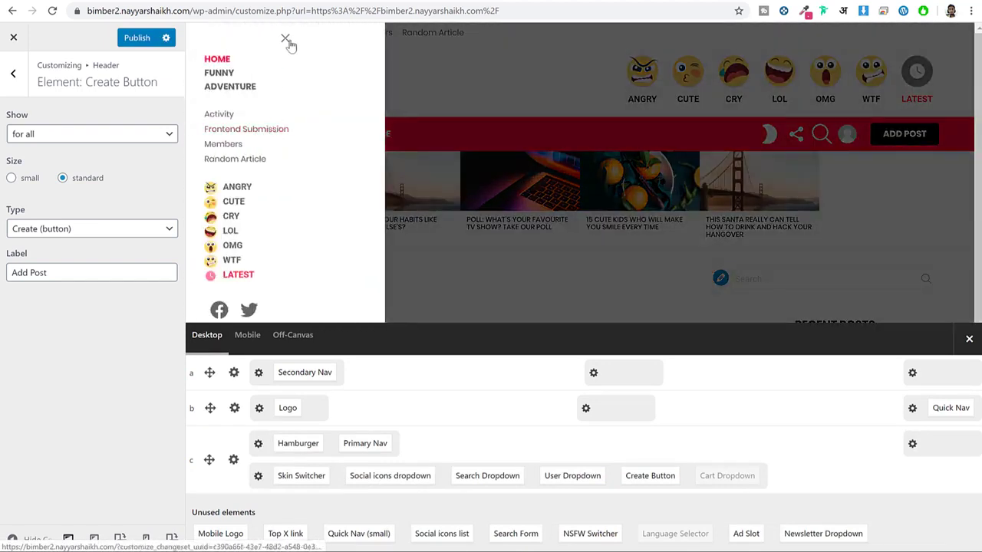
{"action": "left_click", "coordinate": [290, 40]}
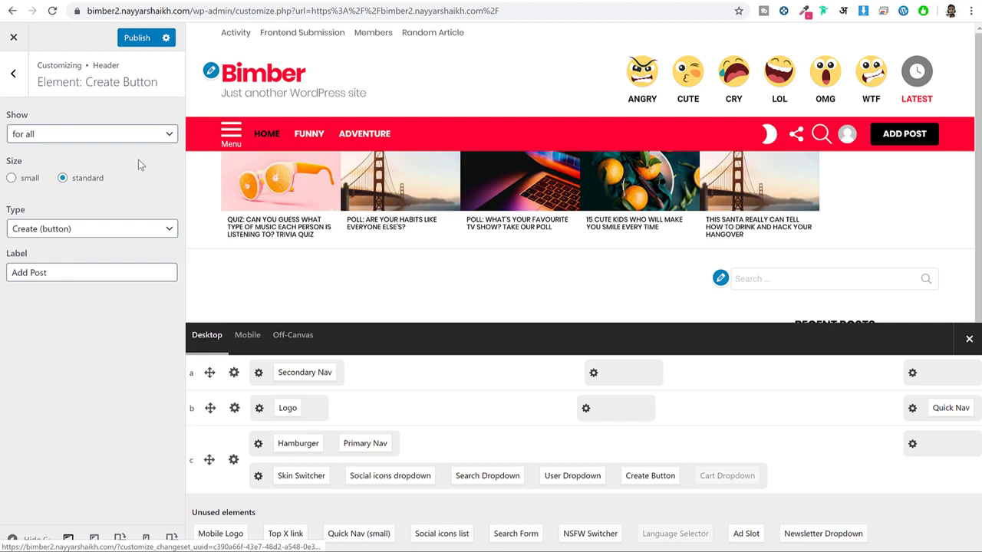
Step: Set the hamburger icon to 16px with its Menu label hidden, then check the off-canvas menu
{"action": "left_click", "coordinate": [304, 449]}
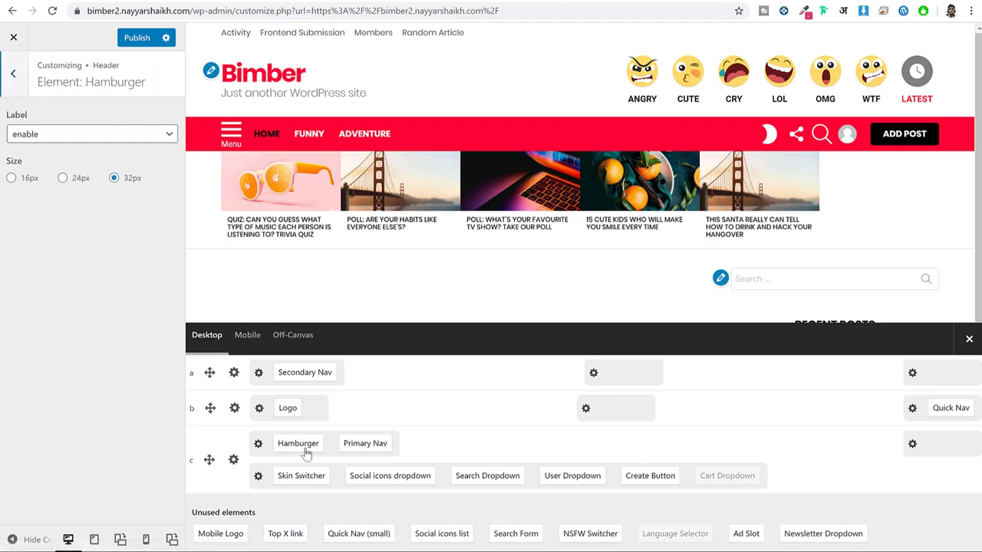
{"action": "left_click", "coordinate": [12, 178]}
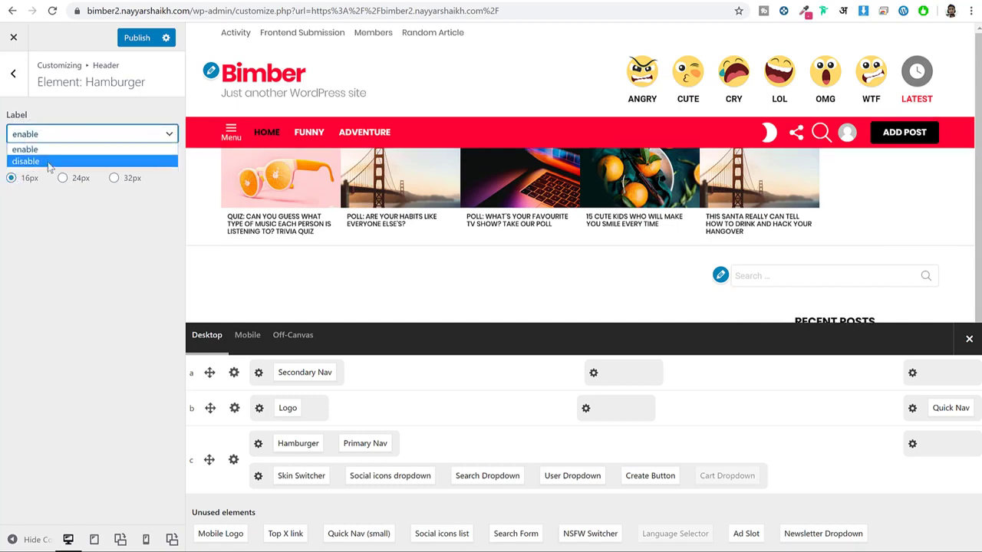
{"action": "left_click", "coordinate": [51, 163]}
{"action": "left_click", "coordinate": [236, 136]}
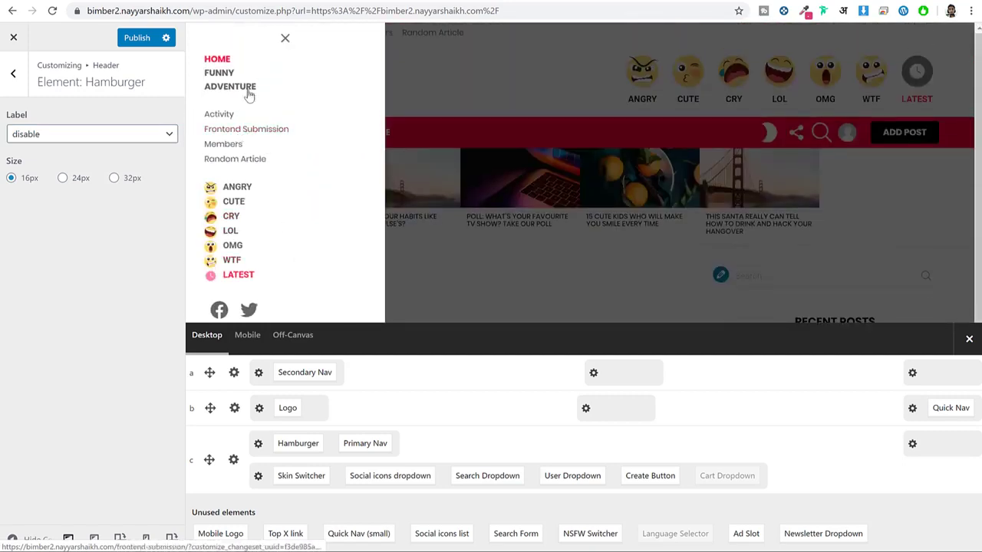
{"action": "left_click", "coordinate": [285, 38]}
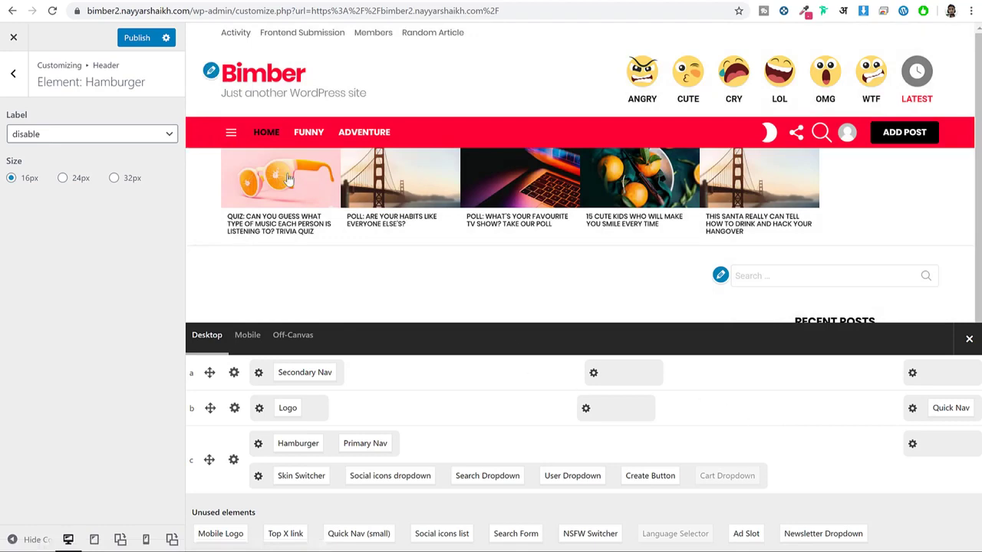
{"action": "left_click", "coordinate": [230, 132]}
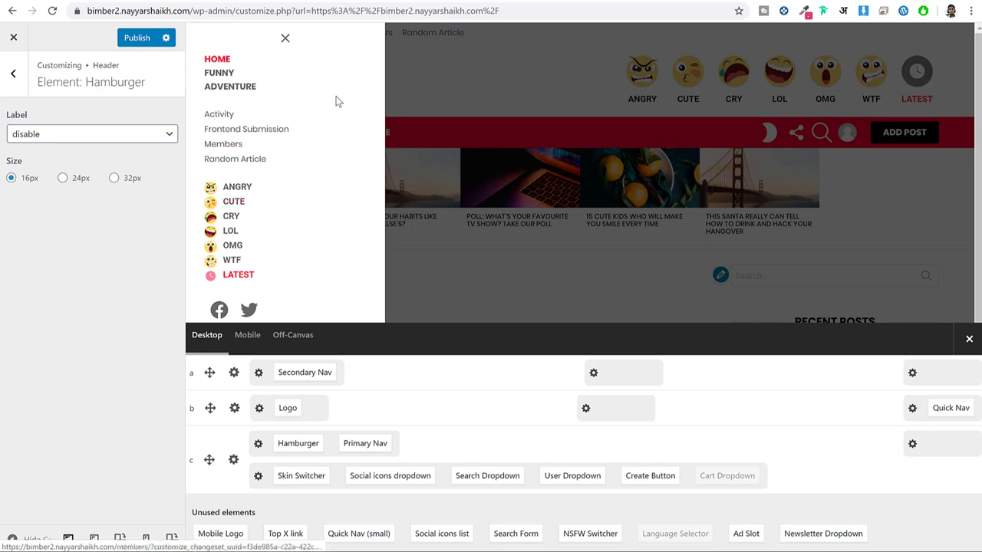
Step: Compare with the demo site's off-canvas menu, then publish the hamburger changes
{"action": "left_click", "coordinate": [220, 1]}
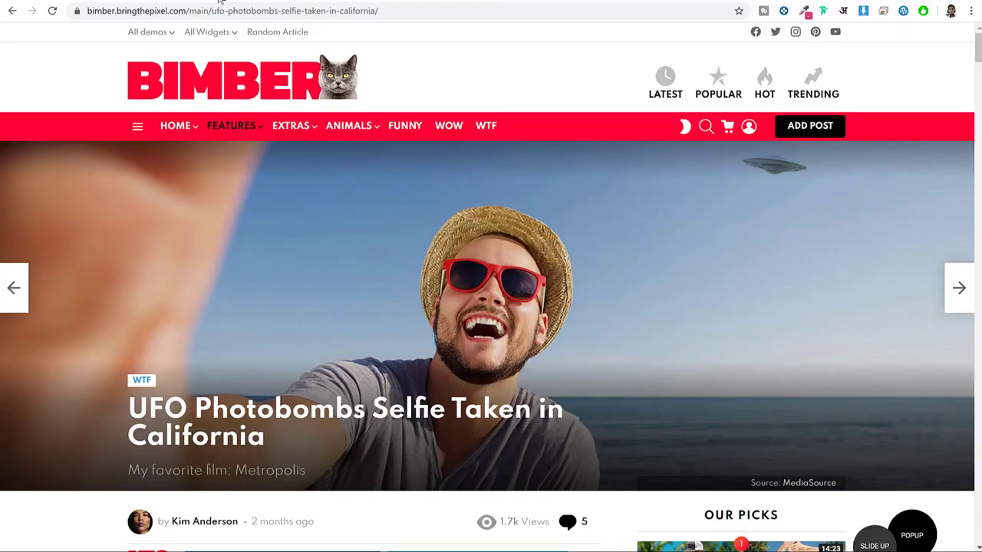
{"action": "left_click", "coordinate": [137, 126]}
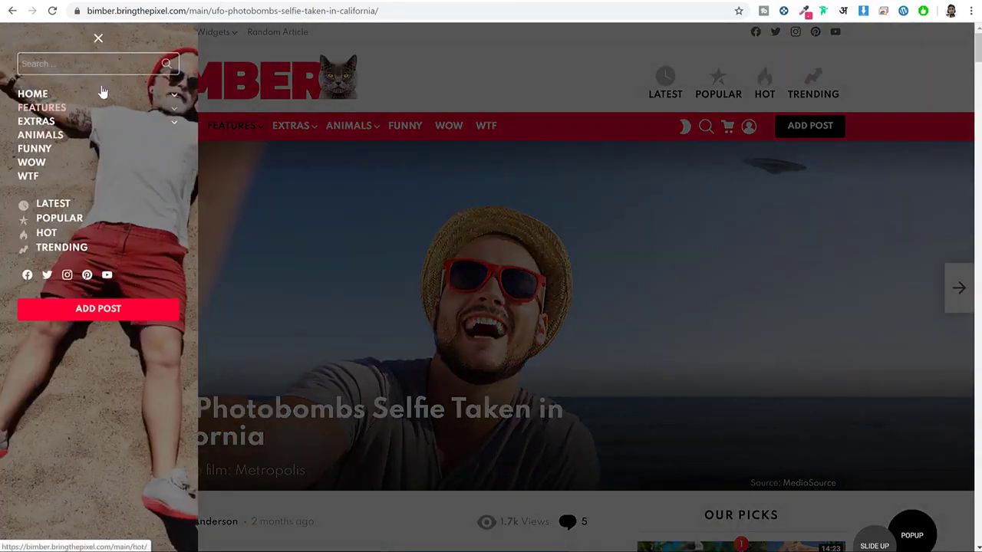
{"action": "left_click", "coordinate": [280, 191]}
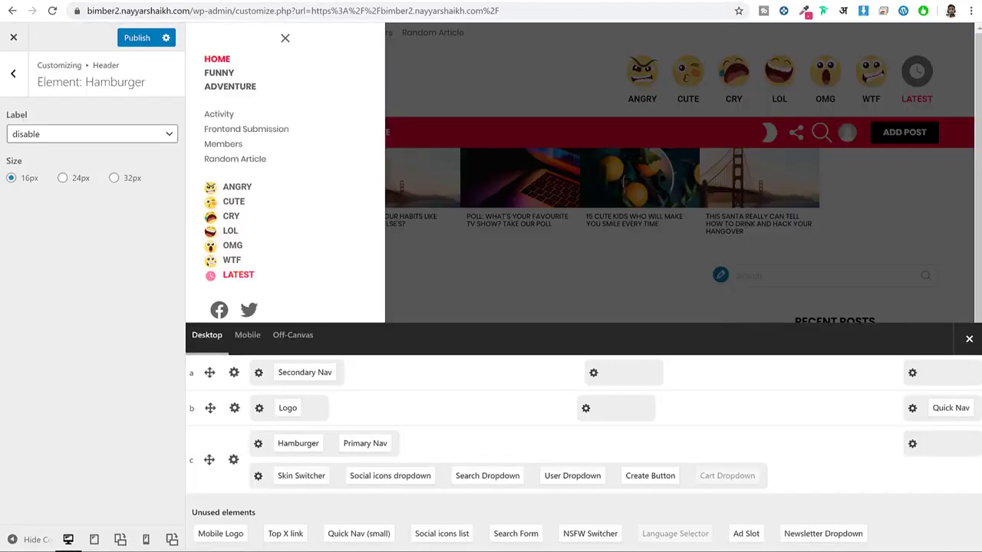
{"action": "left_click", "coordinate": [134, 43]}
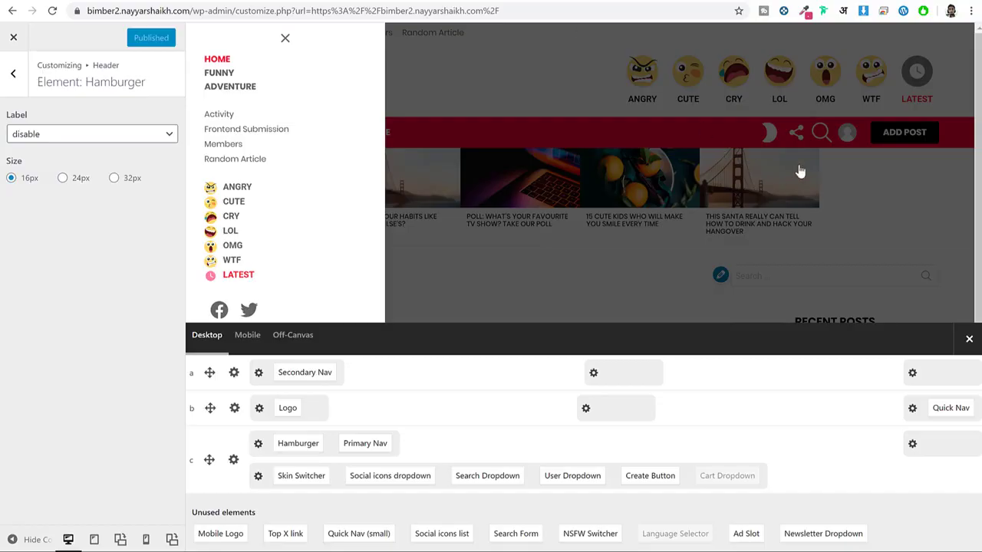
{"action": "left_click", "coordinate": [800, 171]}
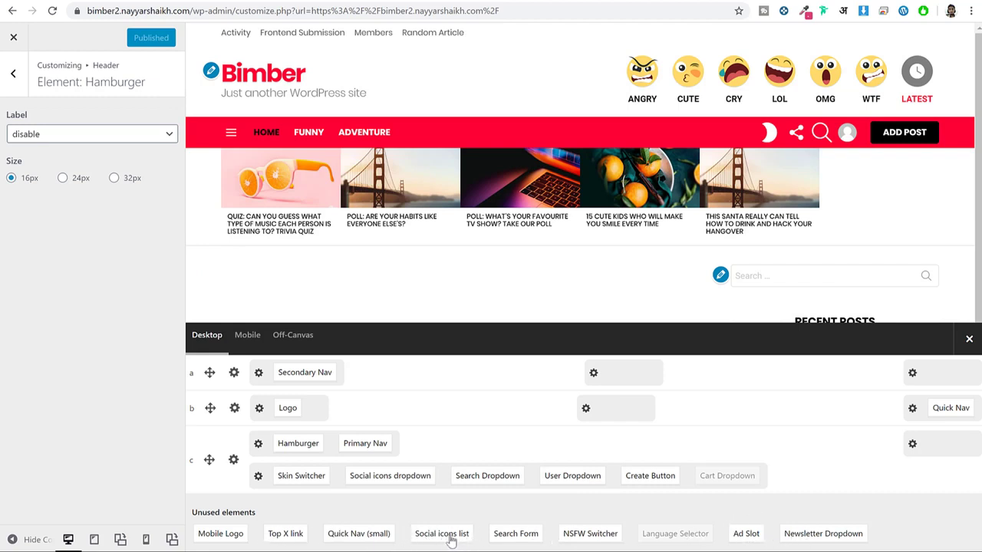
Step: Place the social icons list at row a's right with a 16px dropdown and small list size, and publish
{"action": "left_click_drag", "start_coordinate": [439, 541], "coordinate": [957, 384]}
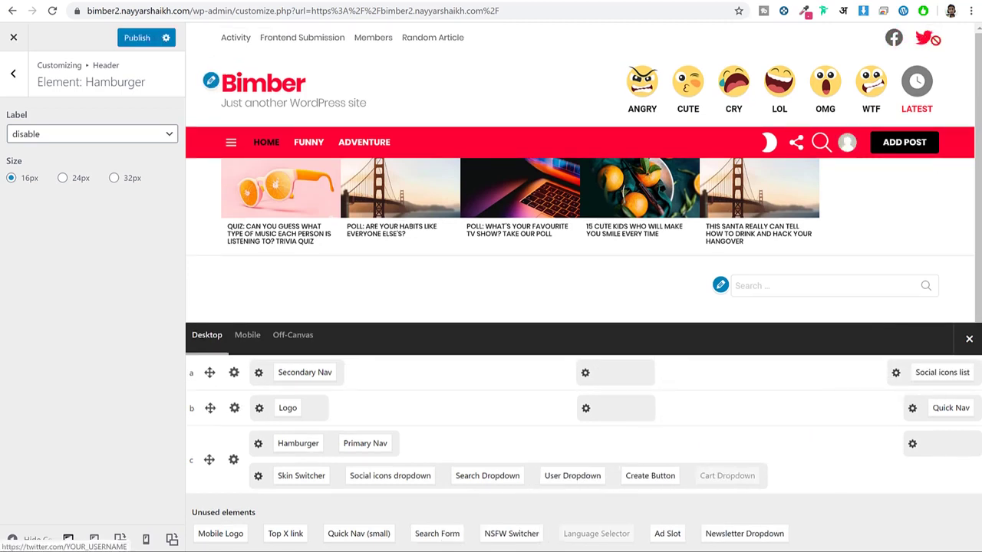
{"action": "left_click", "coordinate": [936, 375]}
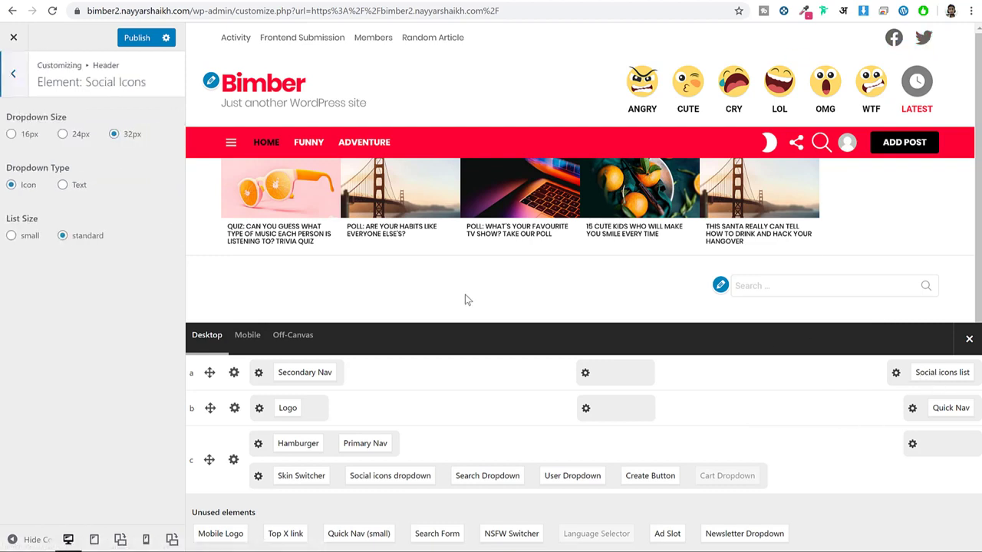
{"action": "left_click", "coordinate": [11, 135]}
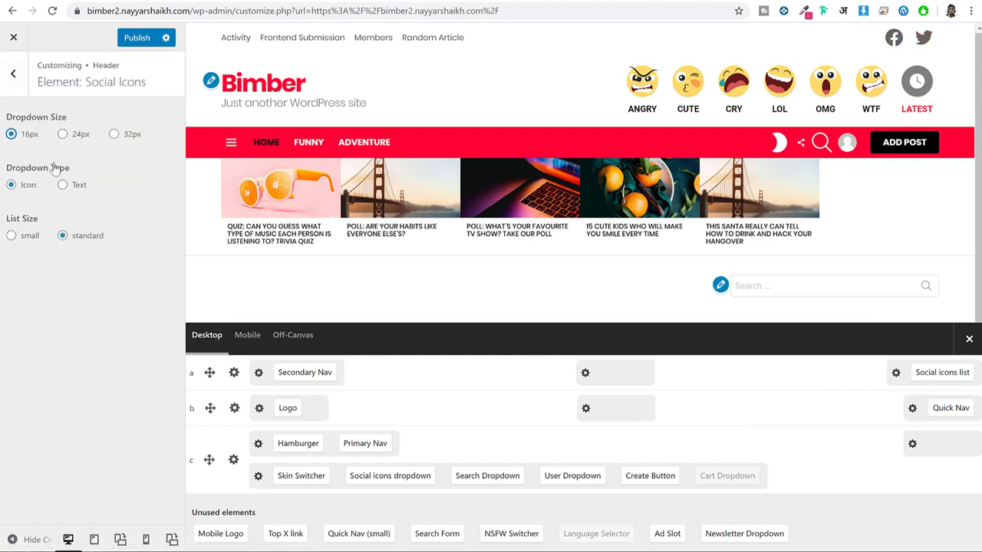
{"action": "left_click", "coordinate": [12, 236]}
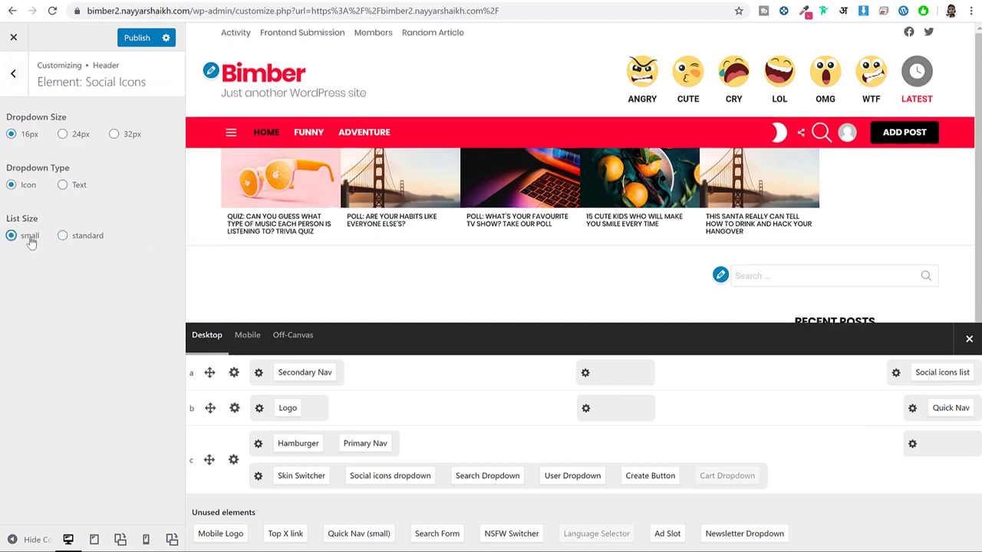
{"action": "left_click", "coordinate": [122, 38]}
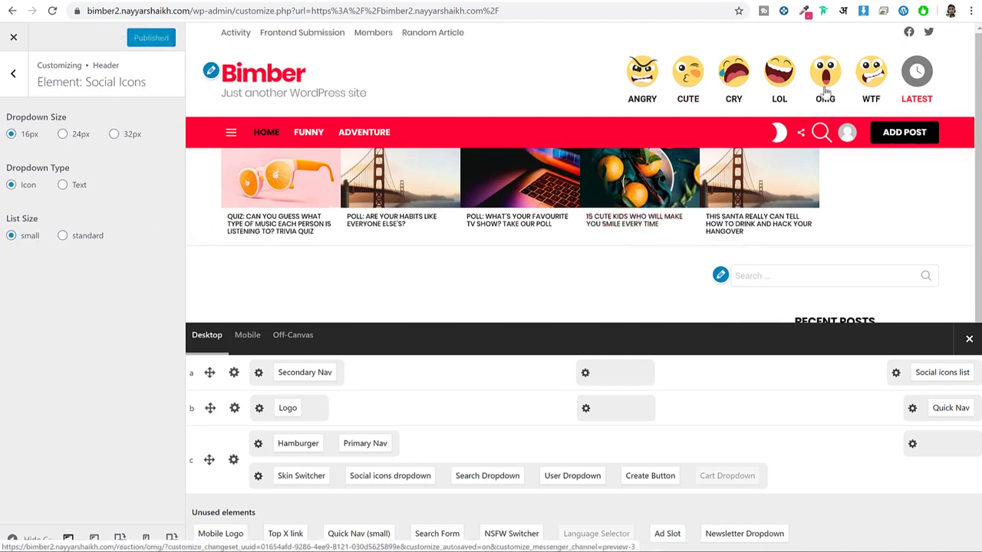
{"action": "left_click", "coordinate": [952, 409]}
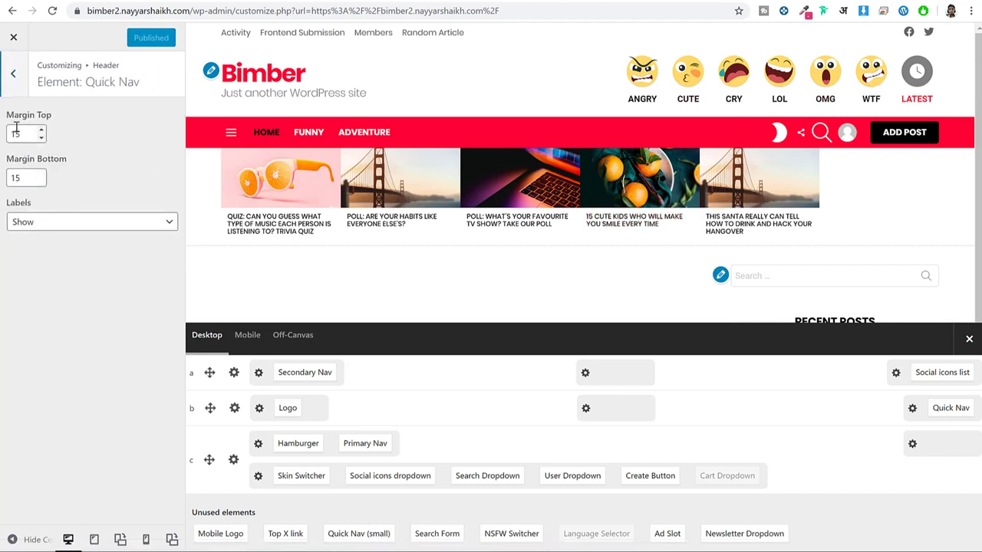
Step: Keep the Quick Nav labels set to Show and return to the top-level Customizer menu
{"action": "left_click", "coordinate": [92, 220]}
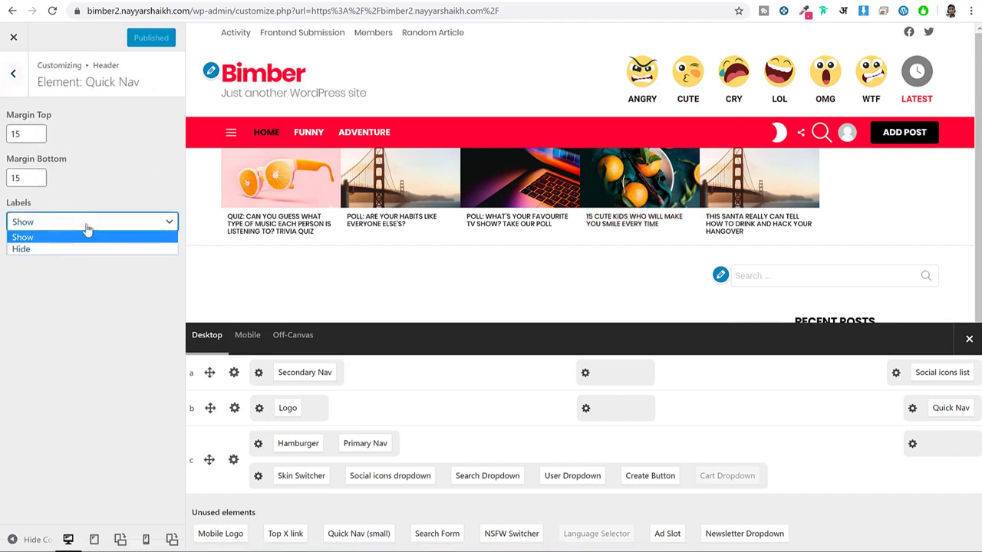
{"action": "left_click", "coordinate": [87, 238]}
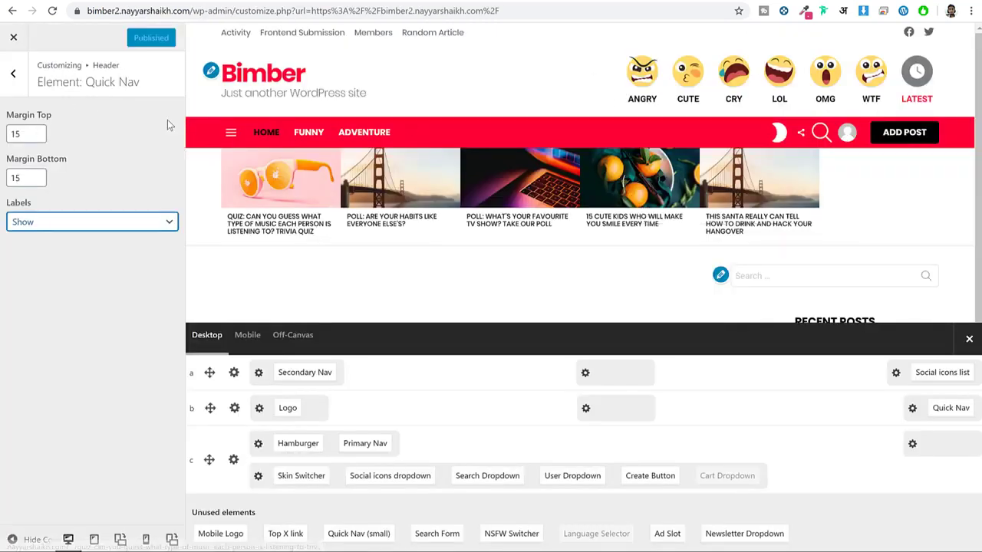
{"action": "left_click", "coordinate": [15, 76]}
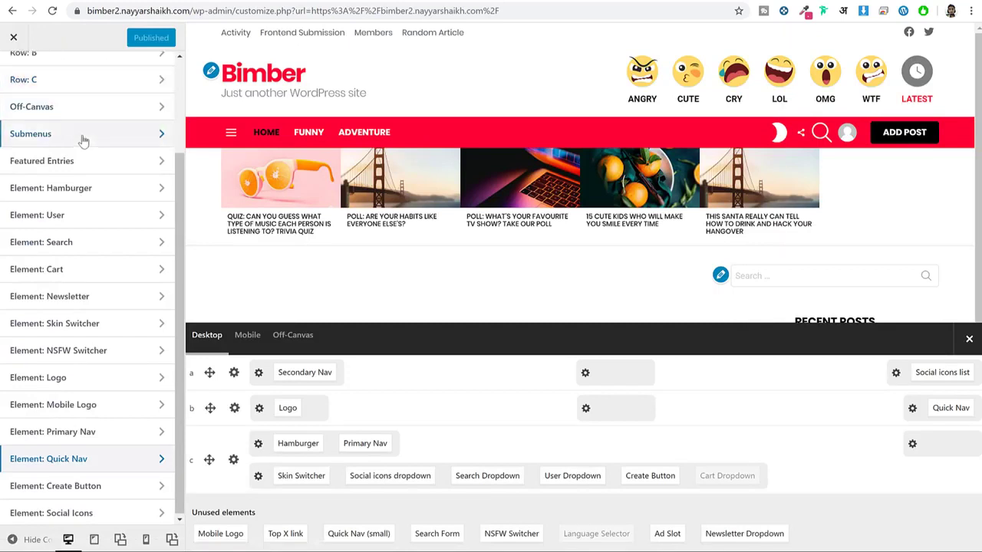
{"action": "scroll", "coordinate": [31, 122], "scroll_direction": "up", "scroll_amount": 3}
{"action": "left_click", "coordinate": [16, 75]}
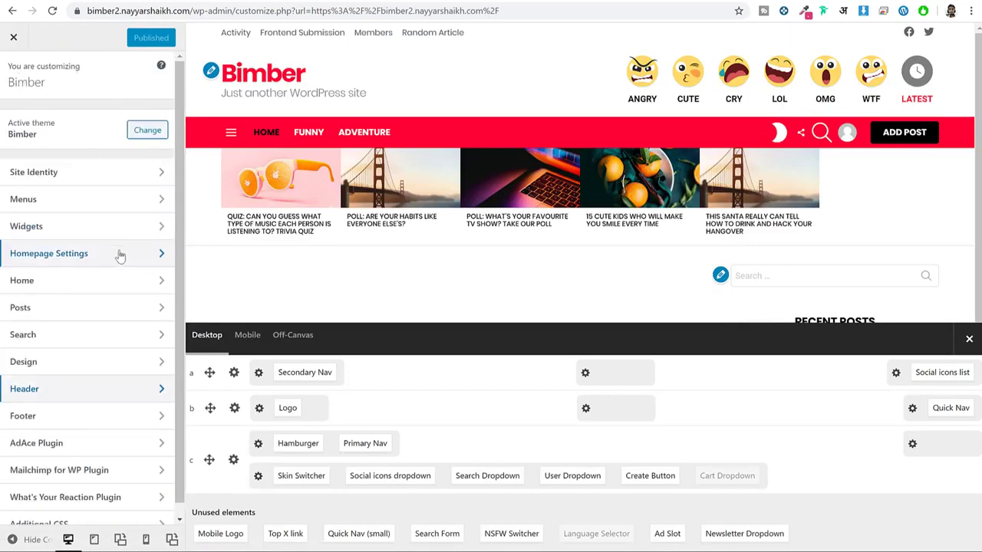
Step: In Posts > General, set the Hot, Popular and Trending posts pages to Hot, Popular and Trending
{"action": "left_click", "coordinate": [64, 311]}
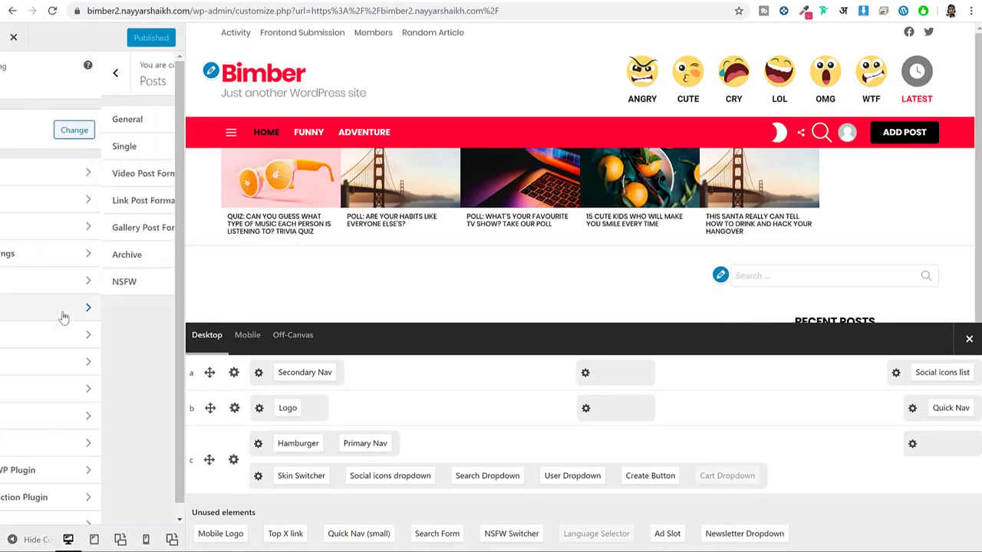
{"action": "left_click", "coordinate": [98, 121]}
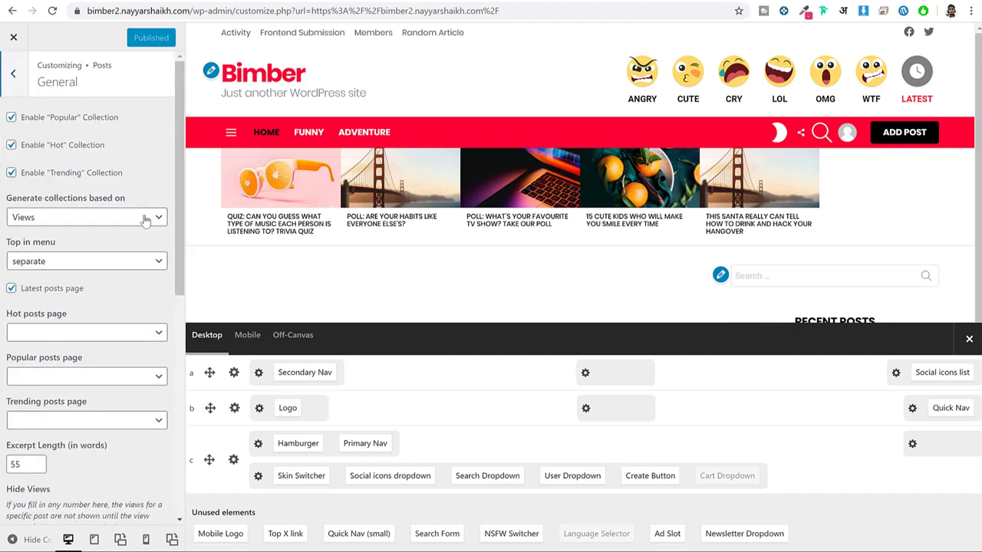
{"action": "scroll", "coordinate": [146, 246], "scroll_direction": "down", "scroll_amount": 2}
{"action": "left_click_drag", "start_coordinate": [25, 189], "coordinate": [67, 191]}
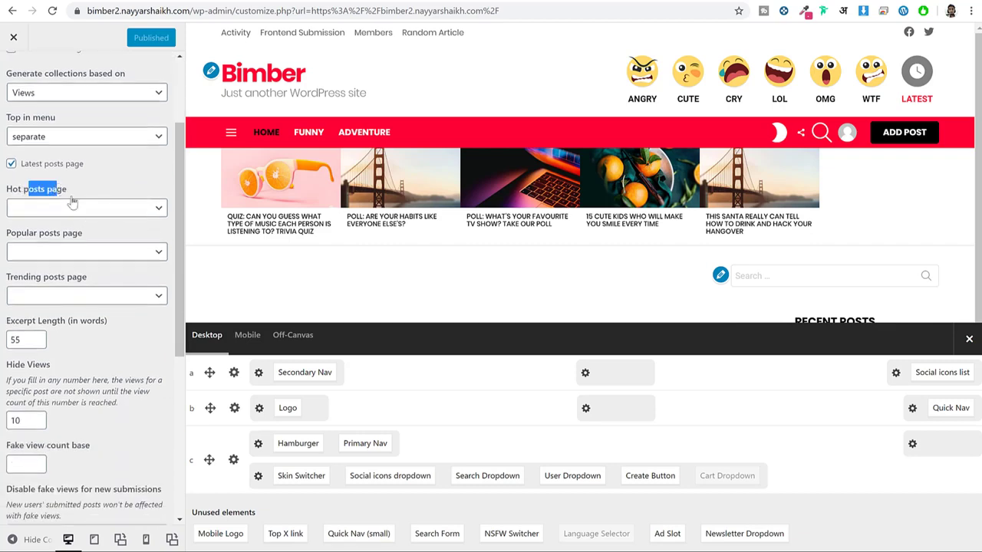
{"action": "left_click", "coordinate": [73, 207]}
{"action": "left_click", "coordinate": [62, 271]}
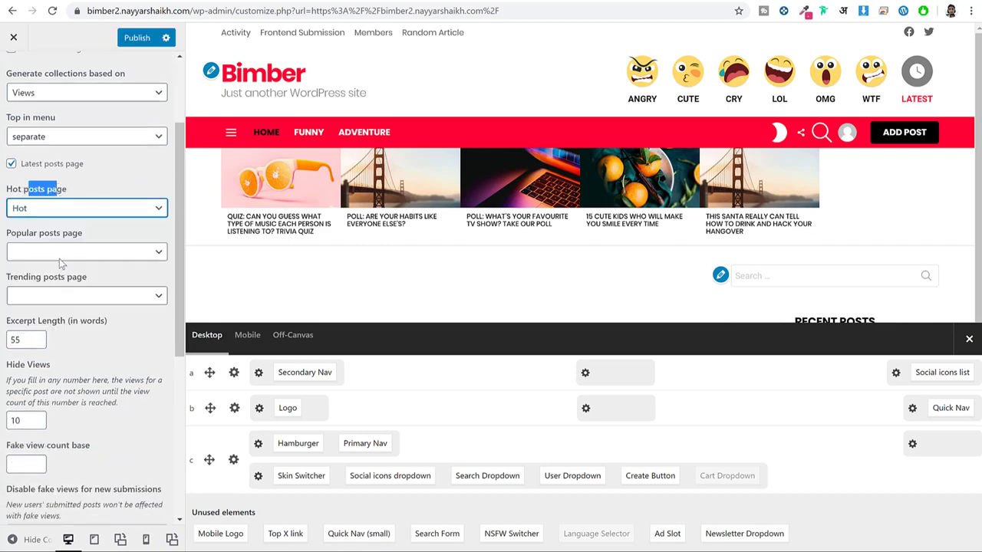
{"action": "left_click", "coordinate": [59, 254]}
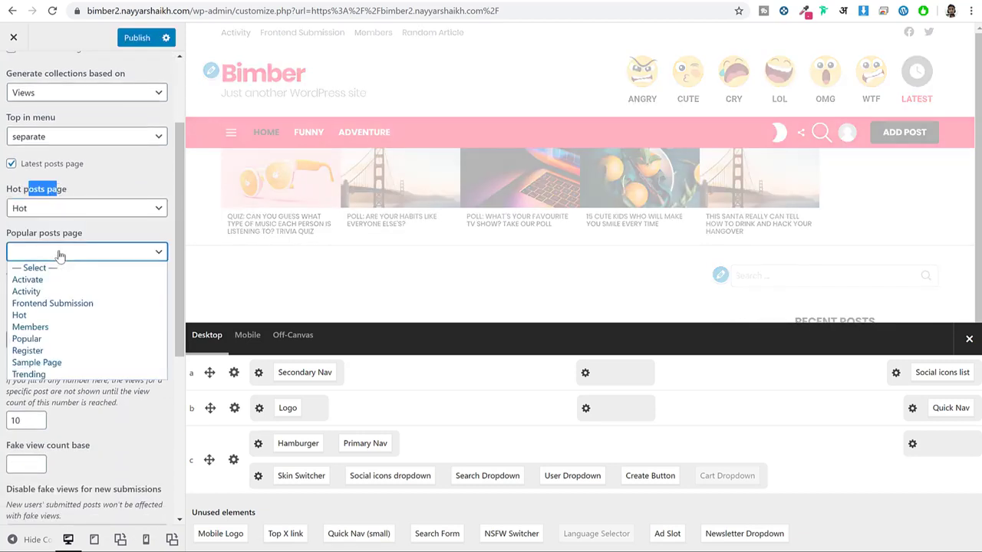
{"action": "left_click", "coordinate": [59, 338]}
{"action": "left_click", "coordinate": [58, 299]}
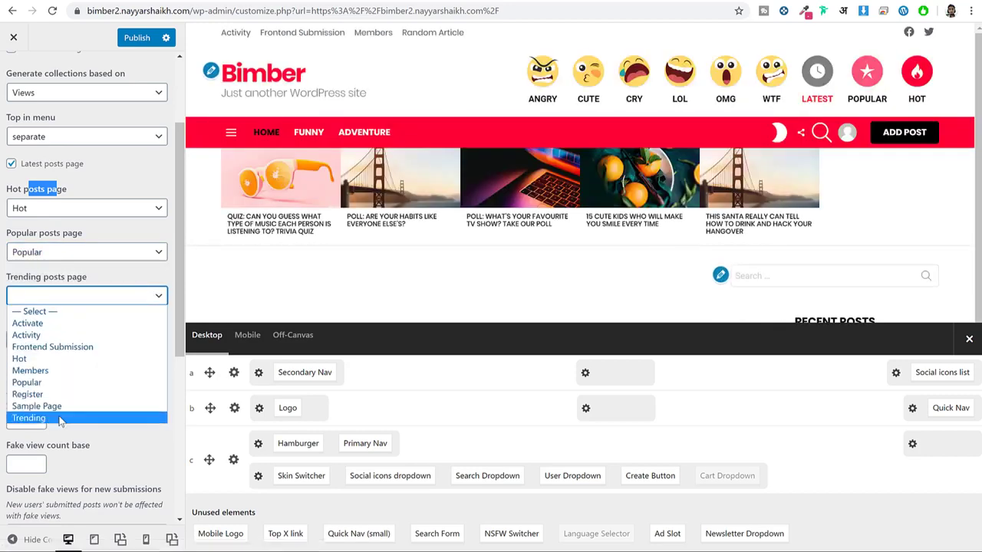
{"action": "left_click", "coordinate": [59, 418]}
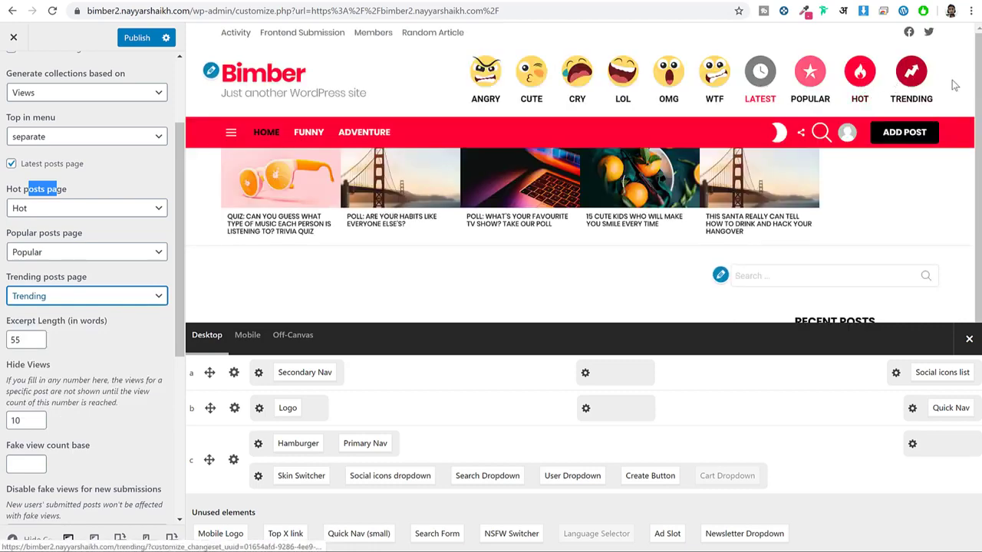
{"action": "scroll", "coordinate": [138, 298], "scroll_direction": "down", "scroll_amount": 2}
{"action": "scroll", "coordinate": [137, 297], "scroll_direction": "up", "scroll_amount": 4}
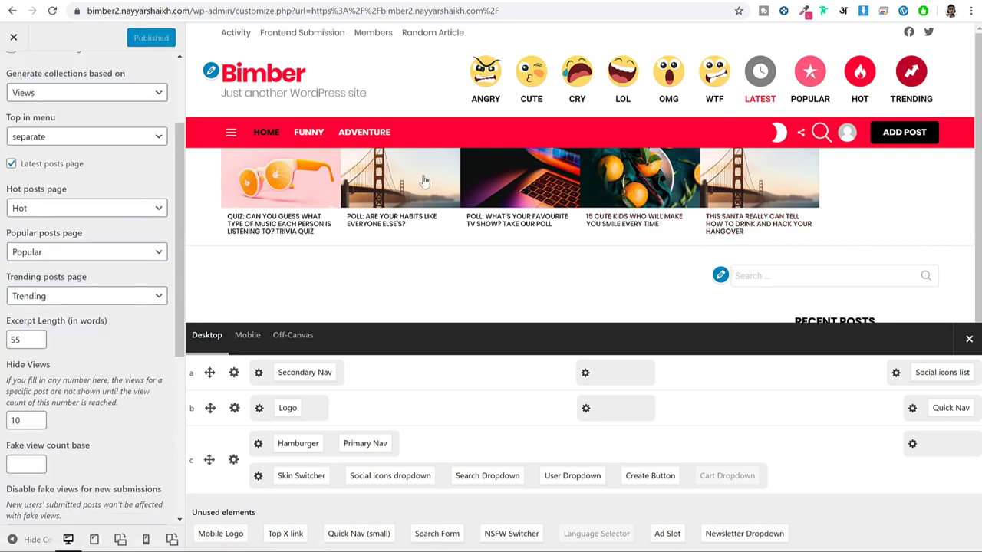
Step: Preview the off-canvas menu listing Popular, Hot and Trending, hide the header builder, and return to the Customizer root
{"action": "left_click", "coordinate": [230, 135]}
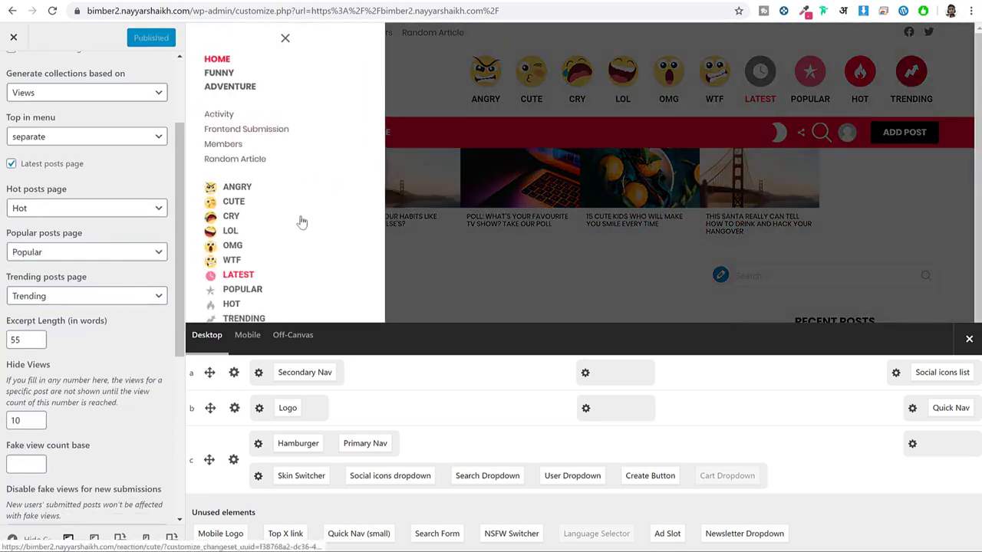
{"action": "left_click", "coordinate": [969, 338]}
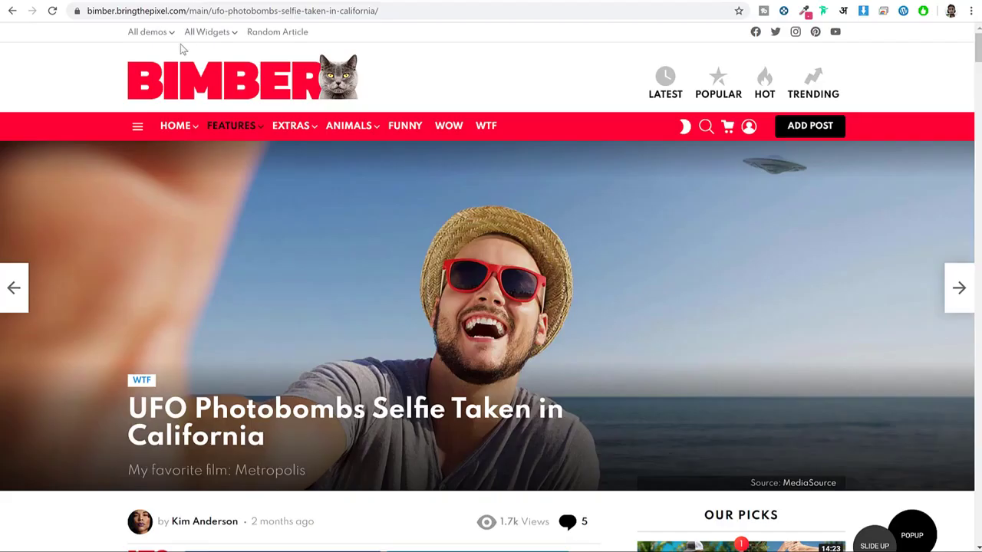
{"action": "left_click", "coordinate": [138, 129]}
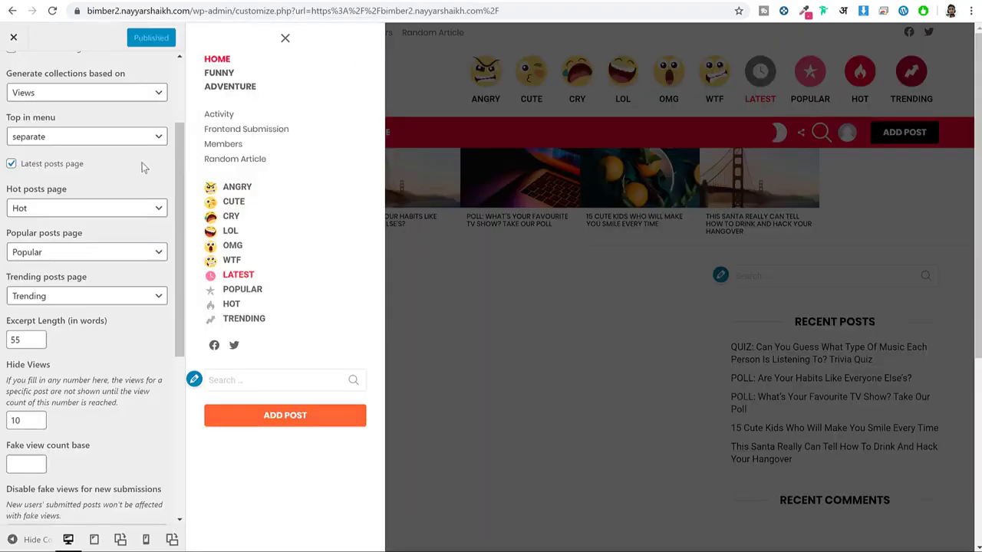
{"action": "scroll", "coordinate": [120, 187], "scroll_direction": "up", "scroll_amount": 2}
{"action": "left_click", "coordinate": [13, 75]}
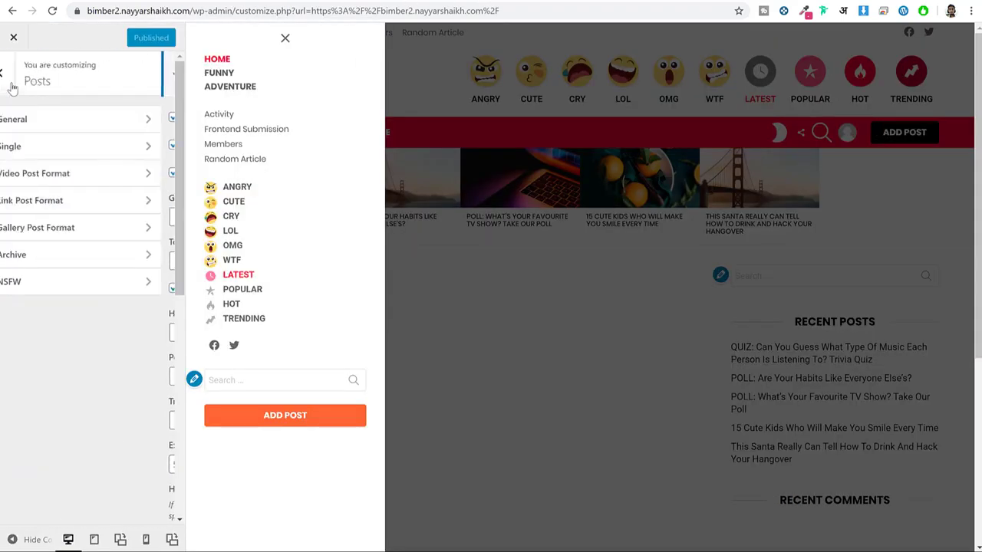
{"action": "left_click", "coordinate": [13, 75]}
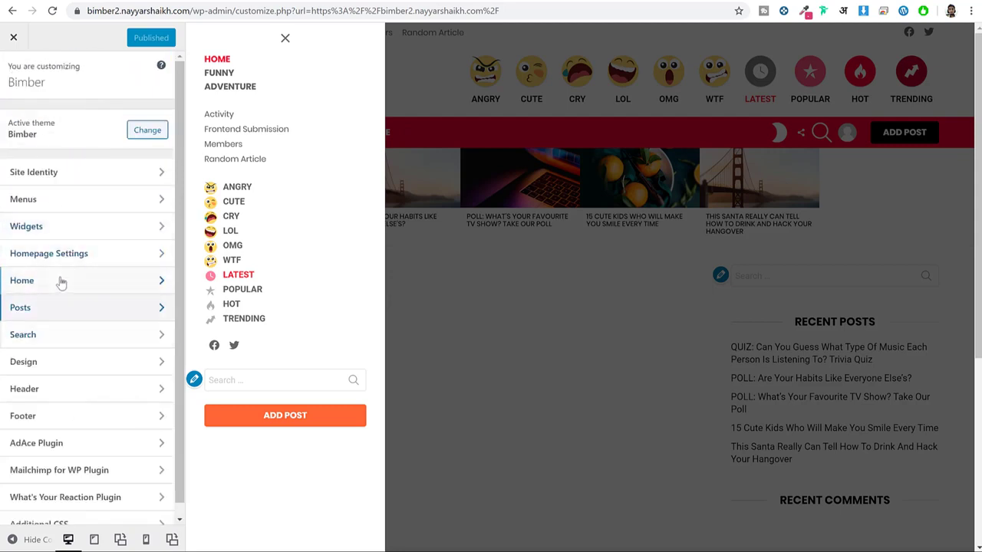
Step: In the header's off-canvas menu settings, make the off-canvas background black
{"action": "left_click", "coordinate": [69, 392]}
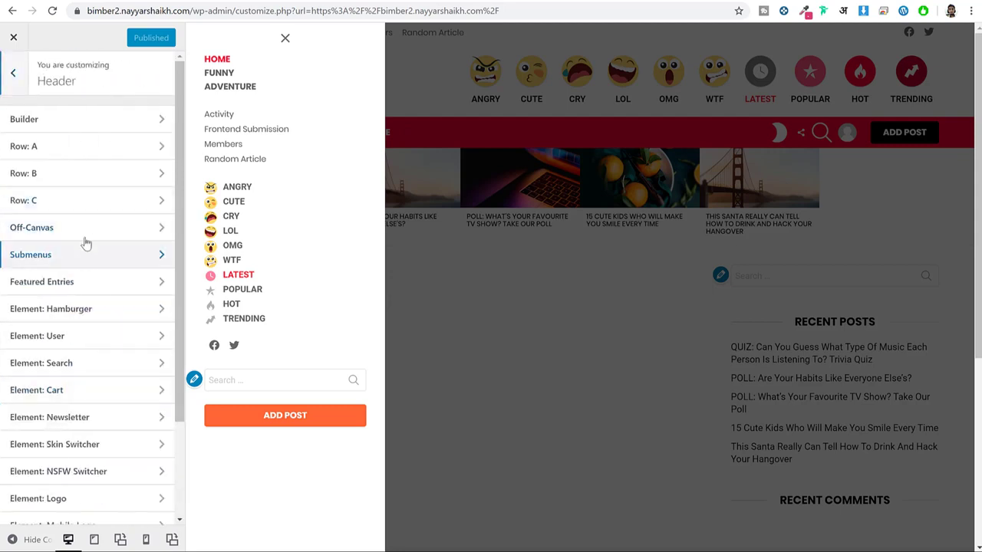
{"action": "left_click", "coordinate": [87, 227]}
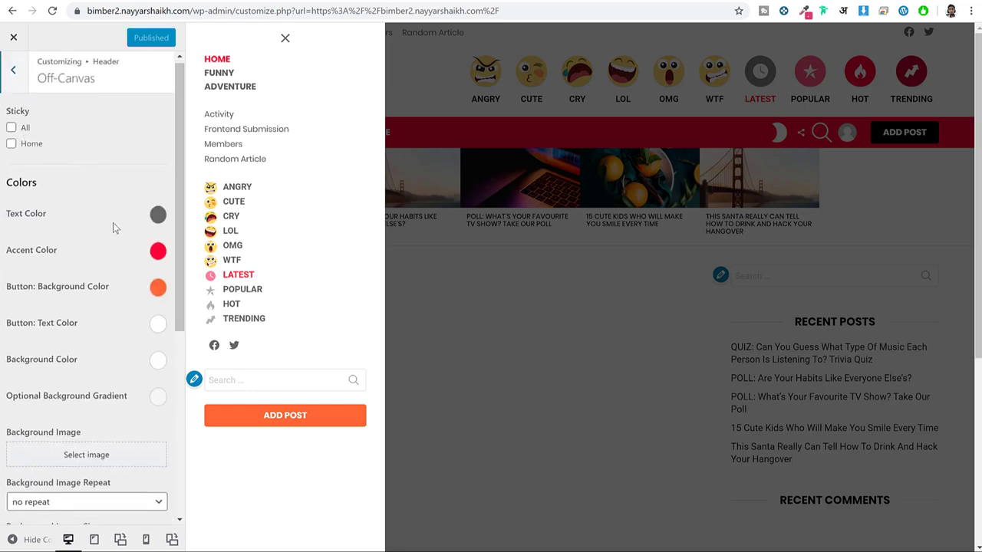
{"action": "scroll", "coordinate": [123, 211], "scroll_direction": "down", "scroll_amount": 1}
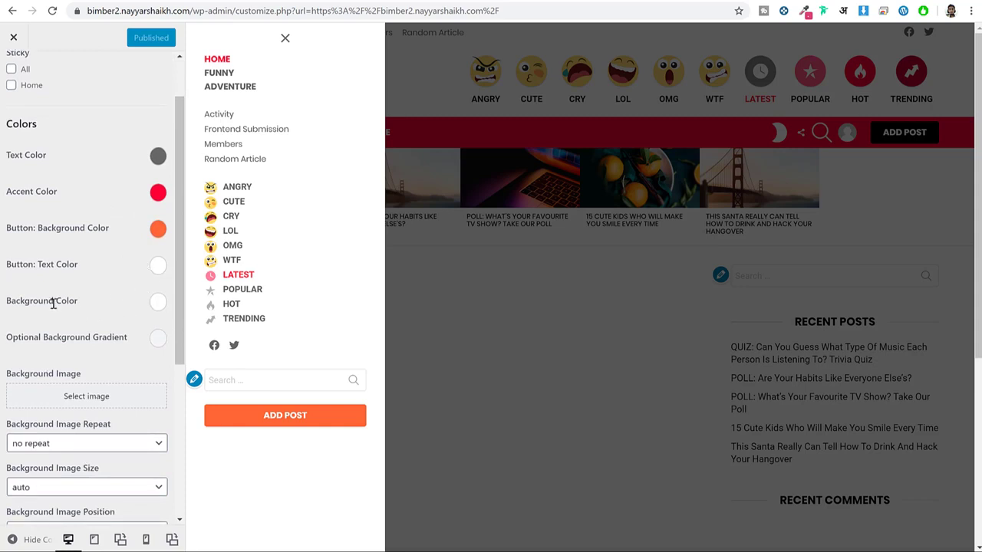
{"action": "left_click", "coordinate": [157, 303]}
{"action": "scroll", "coordinate": [77, 368], "scroll_direction": "down", "scroll_amount": 1}
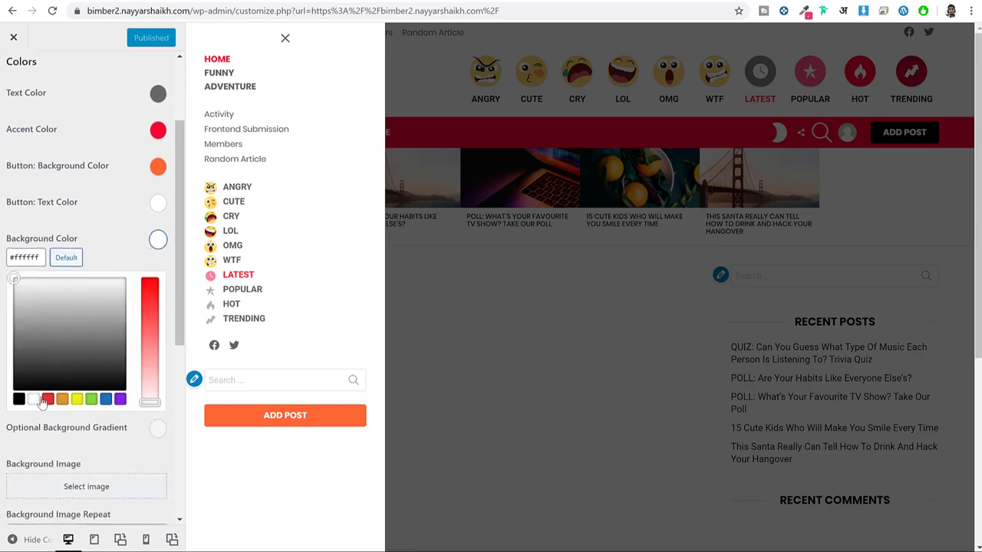
{"action": "left_click", "coordinate": [18, 398]}
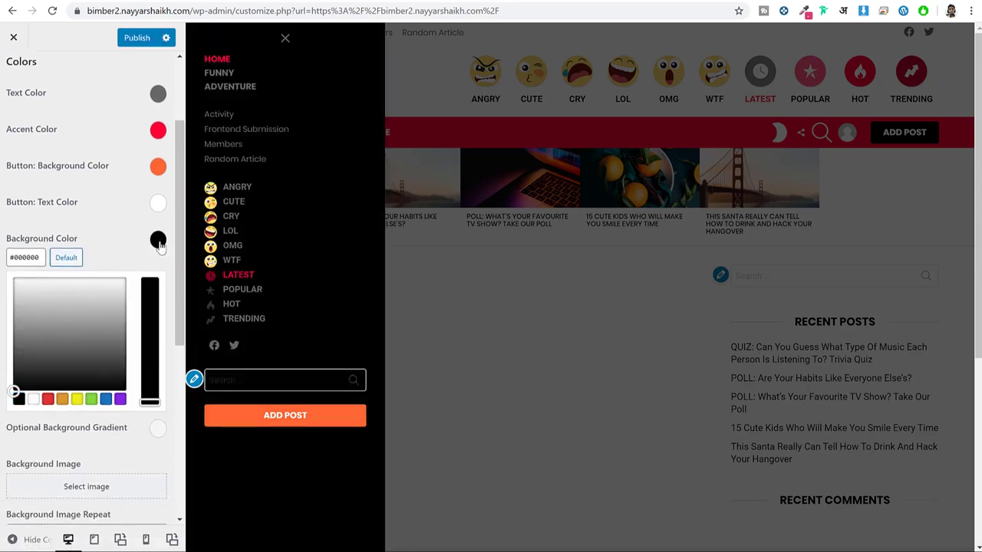
{"action": "left_click", "coordinate": [157, 240]}
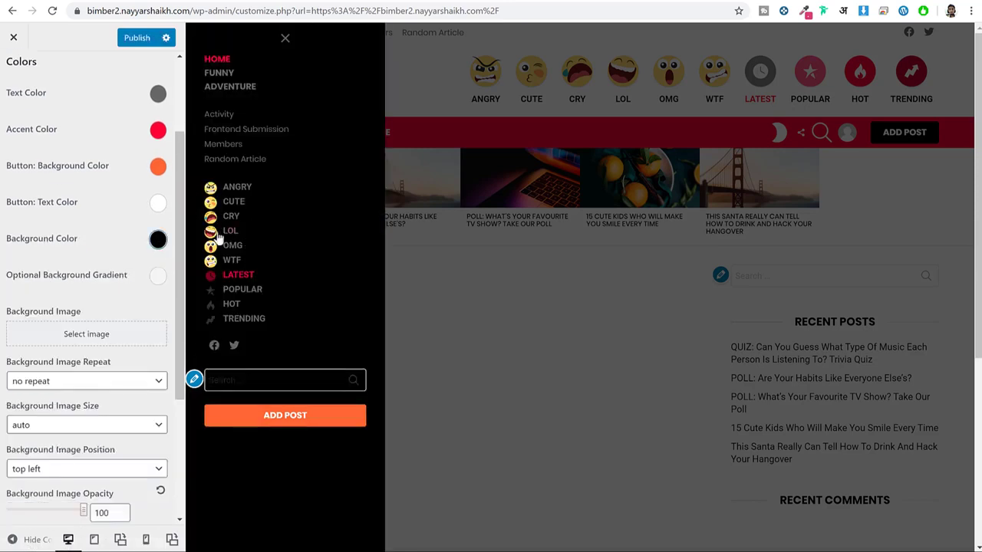
Step: Make the off-canvas button text white and the ADD POST button background red
{"action": "left_click", "coordinate": [158, 204]}
{"action": "left_click", "coordinate": [34, 363]}
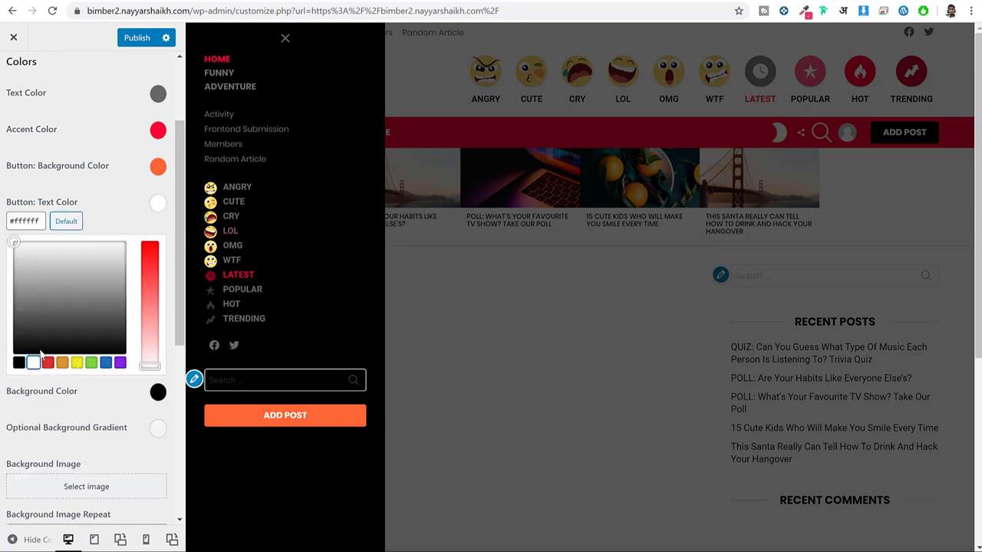
{"action": "left_click", "coordinate": [156, 204]}
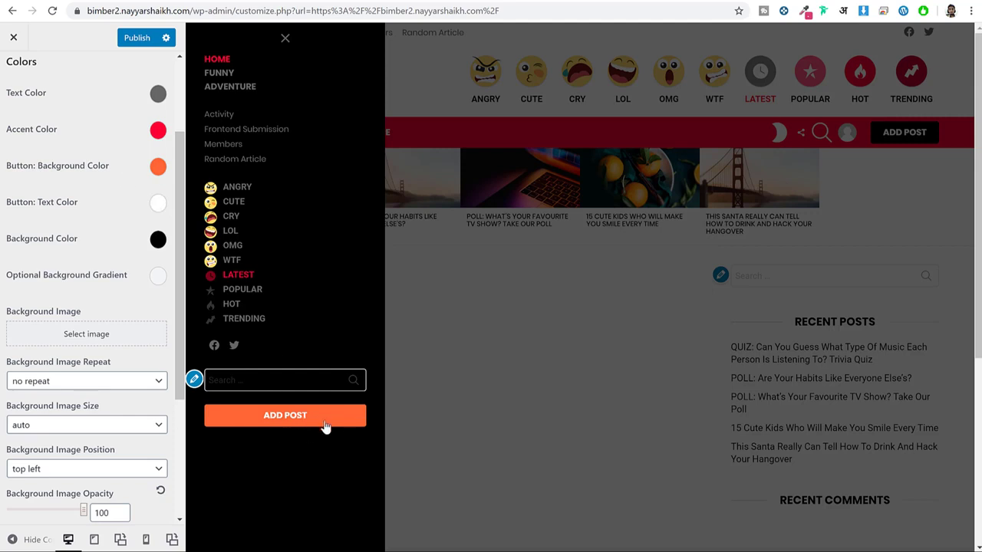
{"action": "left_click", "coordinate": [157, 166]}
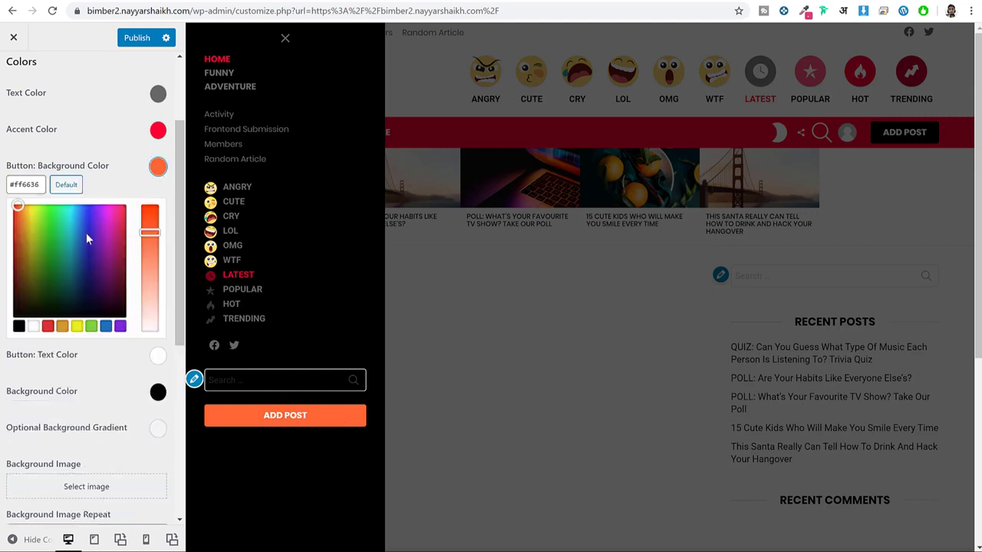
{"action": "left_click", "coordinate": [48, 327]}
{"action": "left_click", "coordinate": [158, 167]}
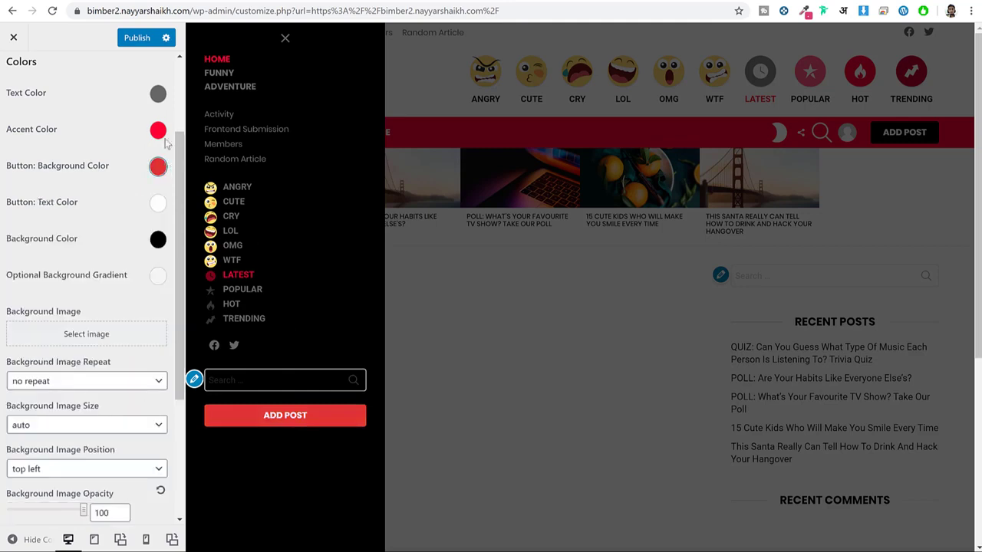
Step: Lighten the off-canvas accent colour to pale pink and publish
{"action": "scroll", "coordinate": [122, 141], "scroll_direction": "up", "scroll_amount": 2}
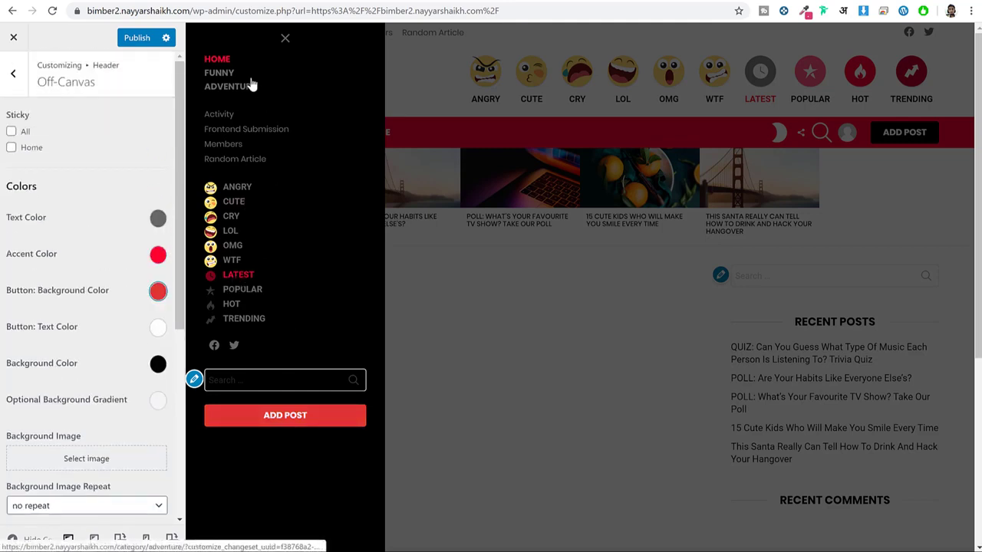
{"action": "left_click", "coordinate": [158, 255]}
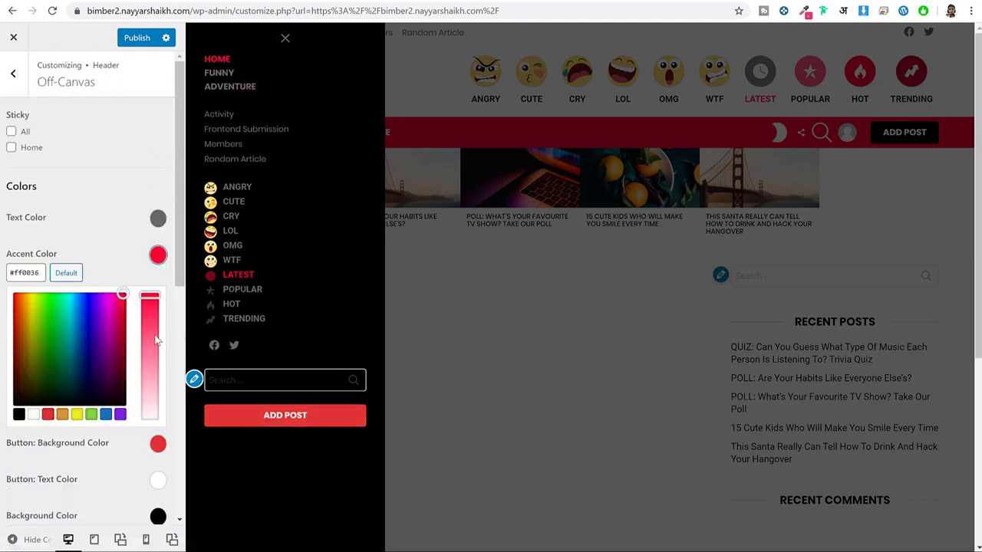
{"action": "left_click_drag", "start_coordinate": [150, 295], "coordinate": [153, 372]}
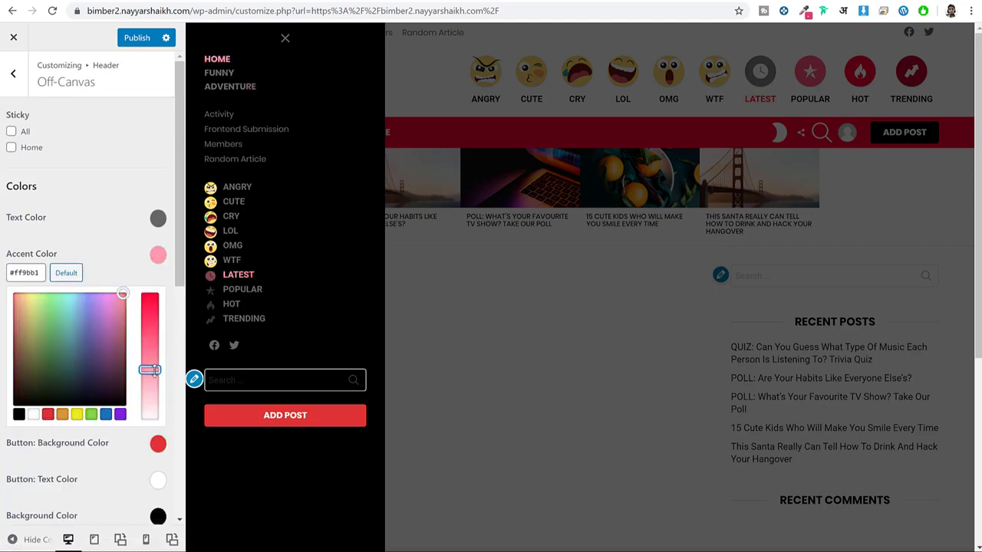
{"action": "left_click", "coordinate": [135, 244]}
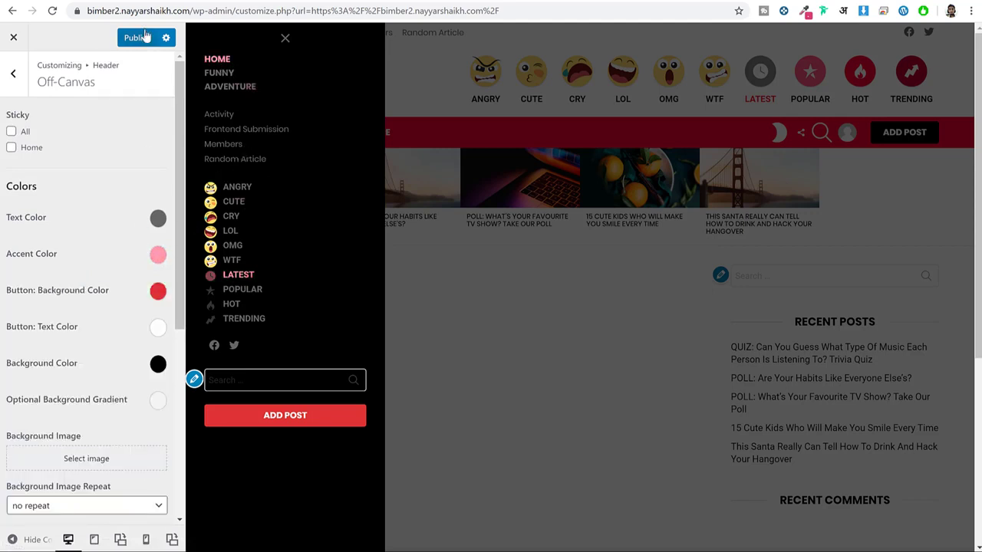
{"action": "left_click", "coordinate": [134, 40]}
Step: Make the off-canvas menu text white, publish, and close the off-canvas preview
{"action": "scroll", "coordinate": [94, 284], "scroll_direction": "down", "scroll_amount": 2}
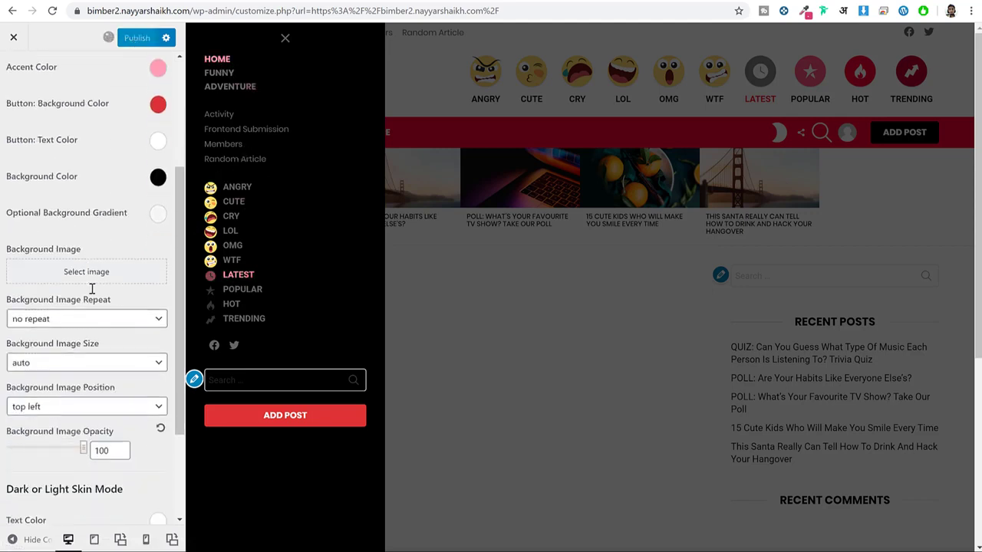
{"action": "scroll", "coordinate": [96, 277], "scroll_direction": "up", "scroll_amount": 2}
{"action": "scroll", "coordinate": [96, 273], "scroll_direction": "up", "scroll_amount": 1}
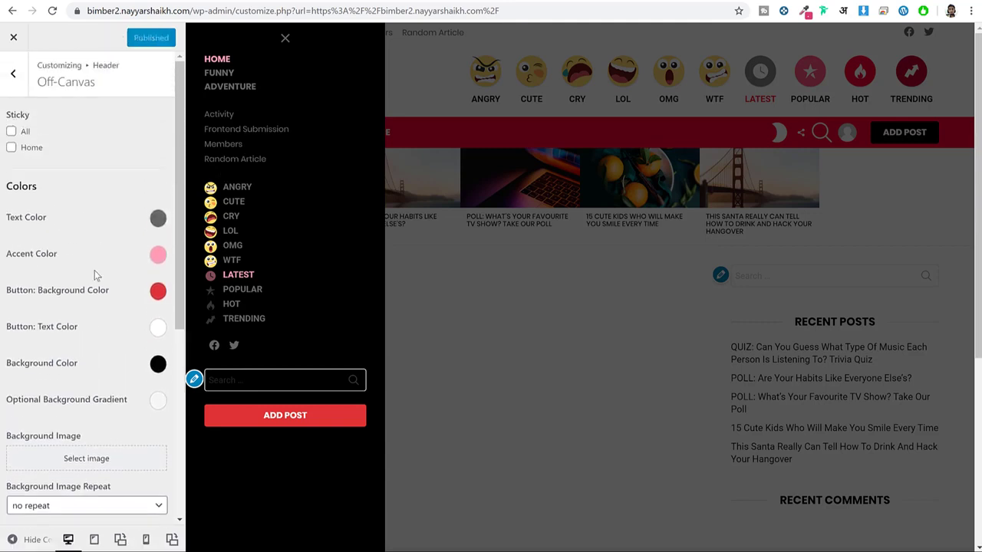
{"action": "left_click", "coordinate": [156, 219]}
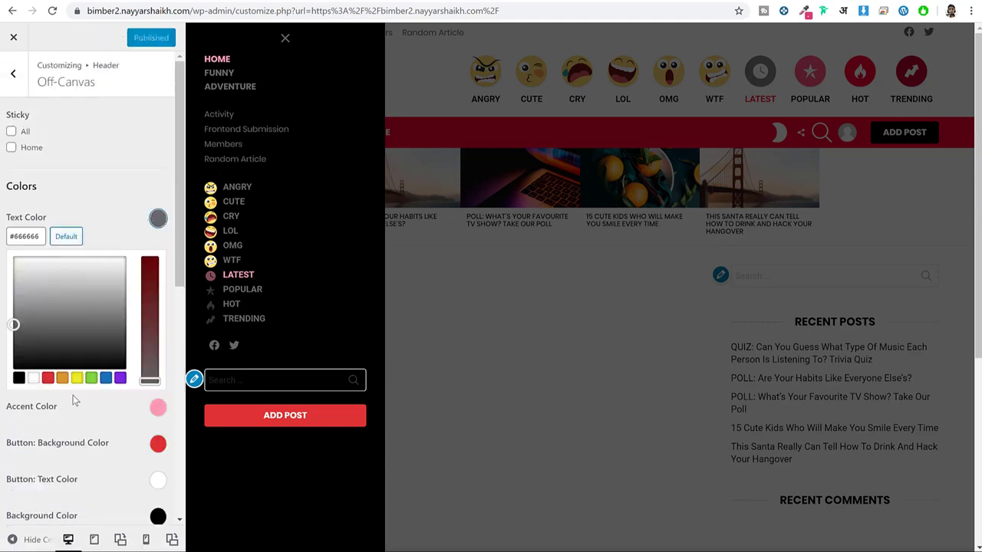
{"action": "left_click", "coordinate": [34, 379]}
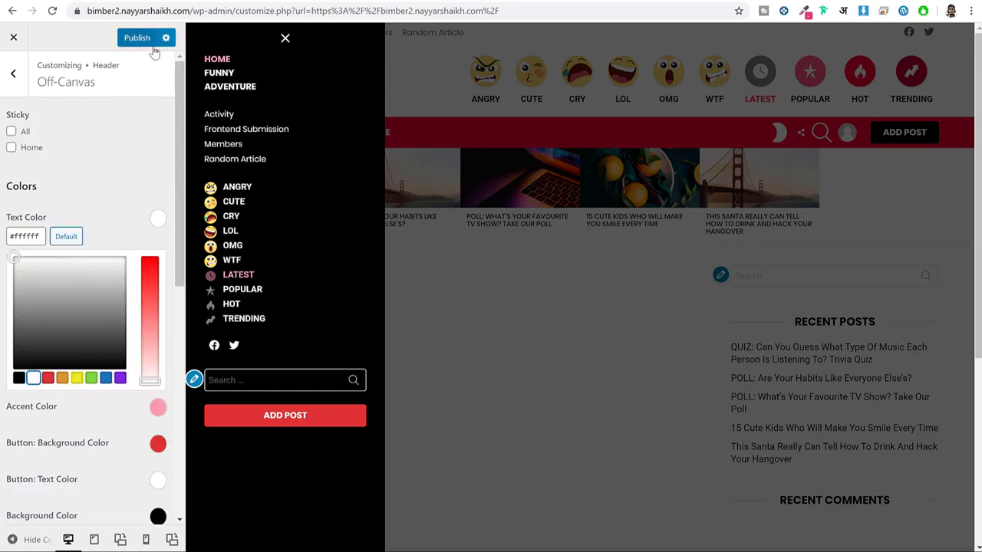
{"action": "left_click", "coordinate": [141, 43]}
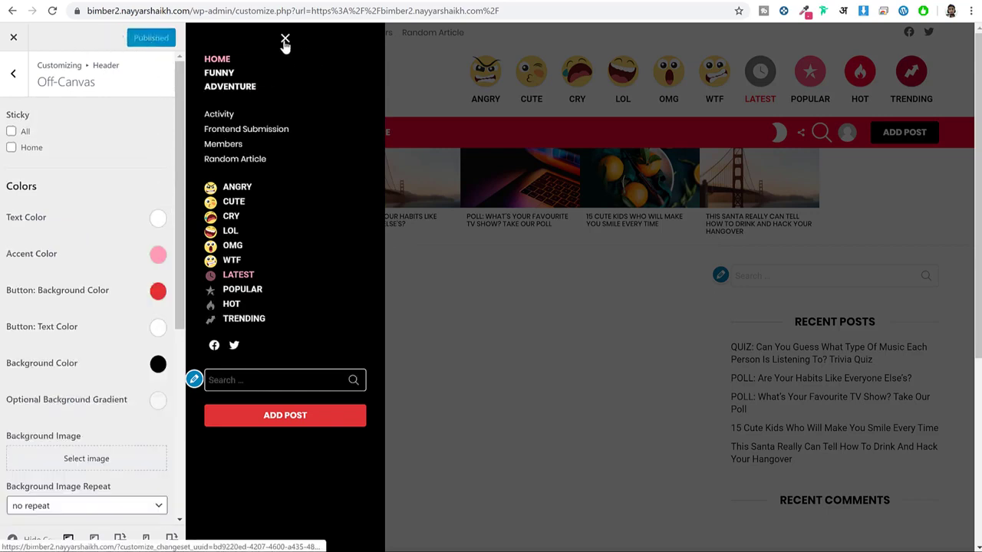
{"action": "left_click", "coordinate": [284, 38]}
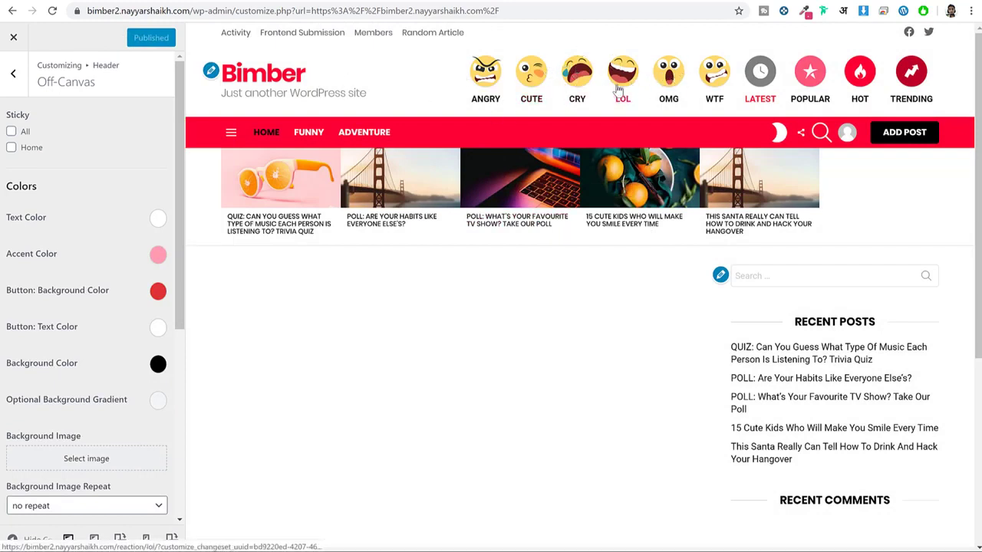
Step: Go to the What's Your Reaction plugin's General settings from the Customizer root
{"action": "left_click", "coordinate": [27, 92]}
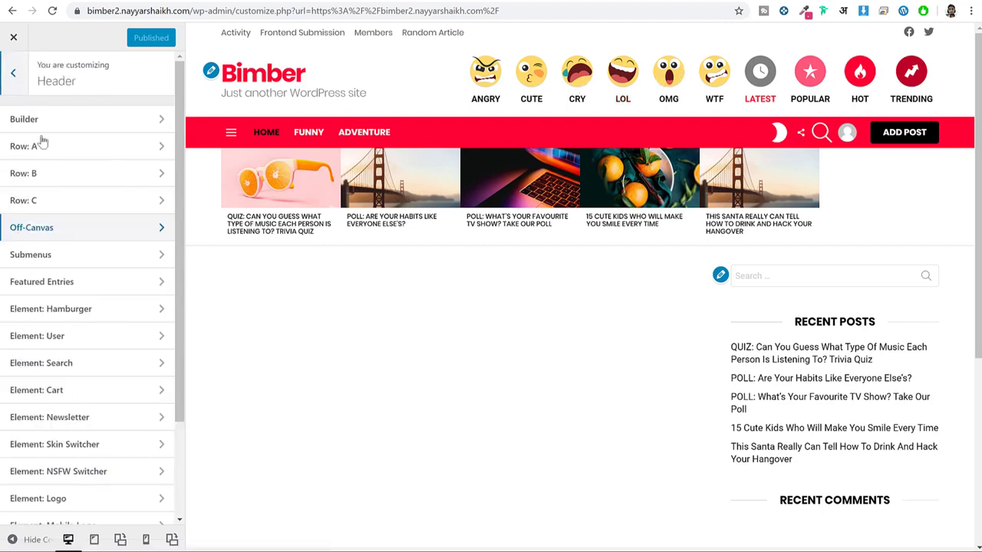
{"action": "left_click", "coordinate": [12, 73]}
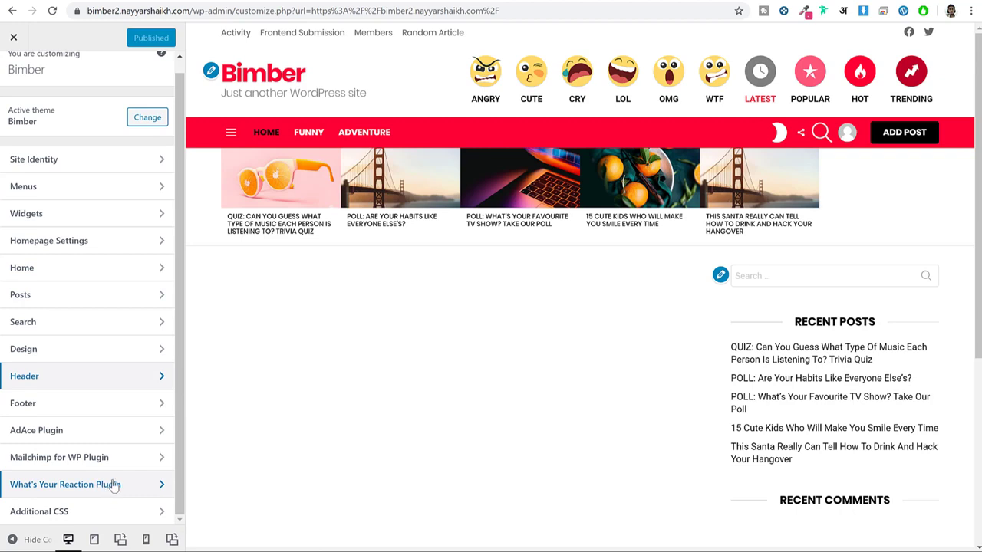
{"action": "left_click", "coordinate": [98, 485]}
{"action": "left_click", "coordinate": [91, 126]}
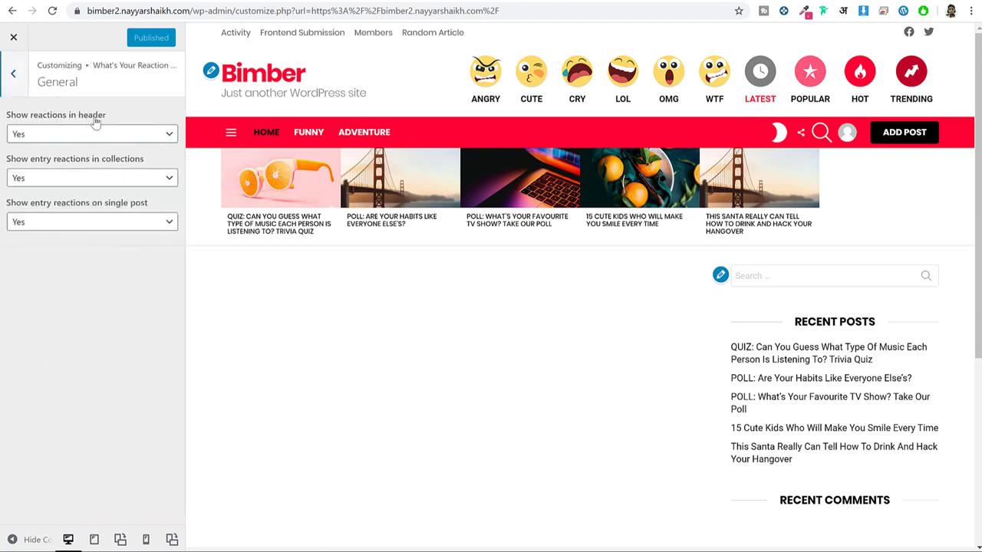
Step: Set Show reactions in header to No, publish, and return to the main Customizer sections
{"action": "left_click_drag", "start_coordinate": [8, 116], "coordinate": [87, 119]}
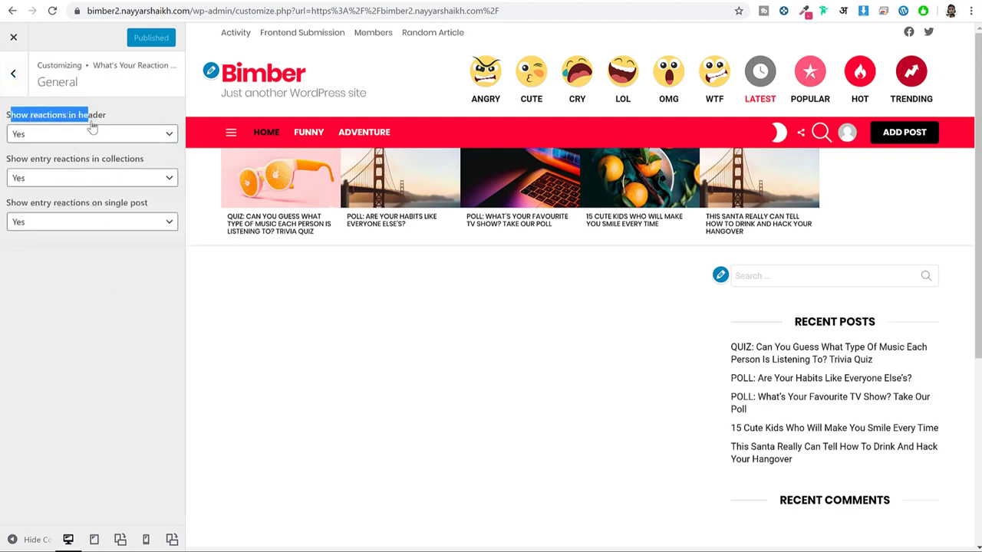
{"action": "left_click", "coordinate": [88, 136]}
{"action": "left_click", "coordinate": [75, 160]}
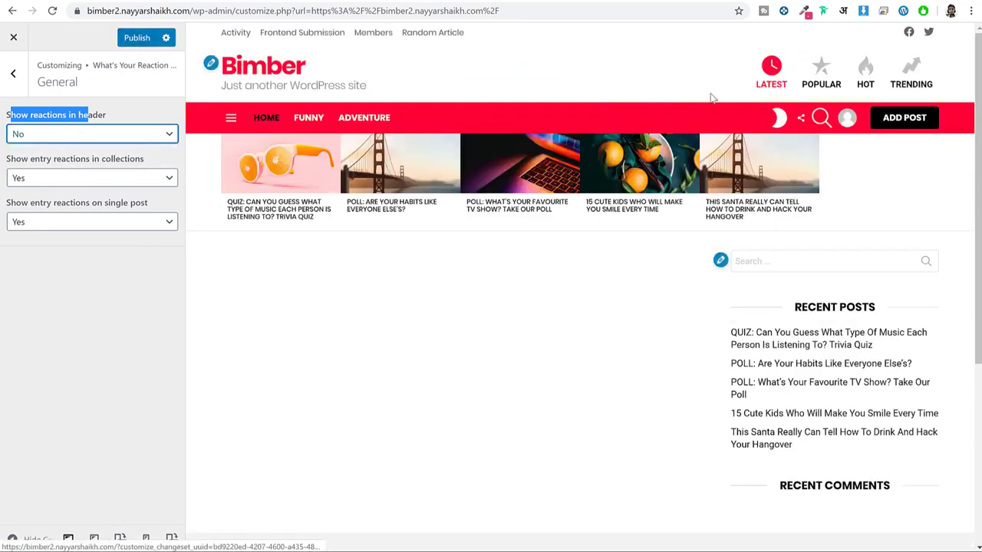
{"action": "left_click", "coordinate": [138, 38]}
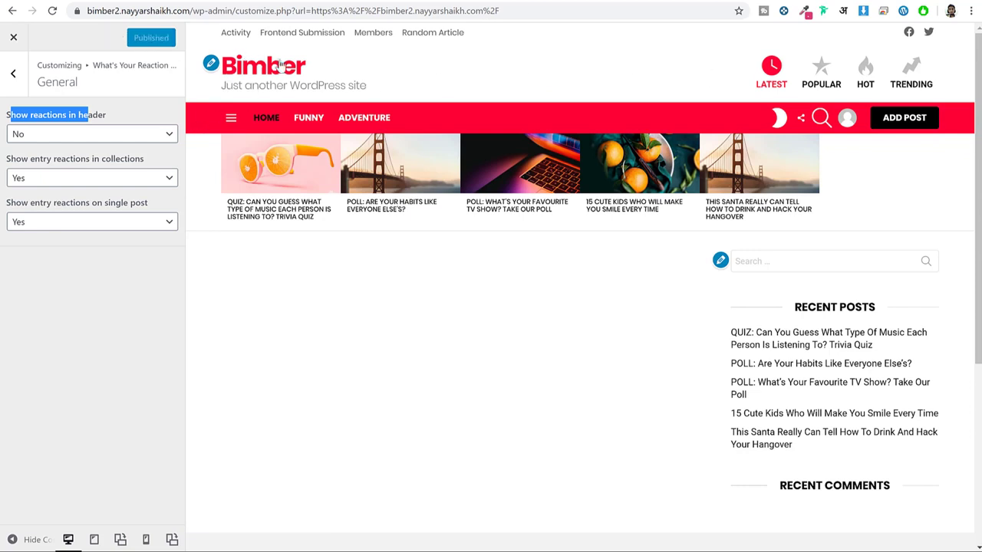
{"action": "left_click", "coordinate": [14, 76]}
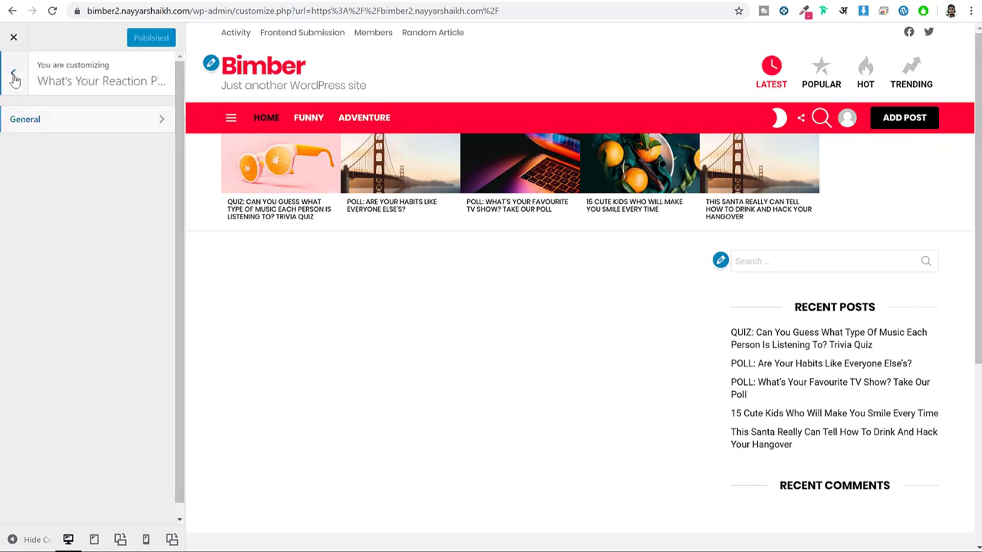
{"action": "left_click", "coordinate": [15, 73]}
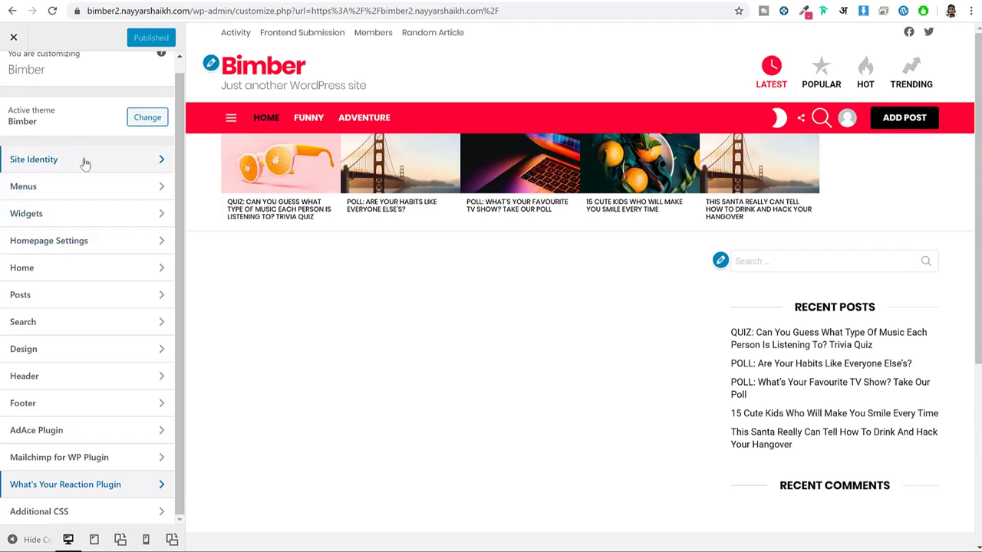
Step: Open Site Identity, select the Bimber site title and the tagline, and scroll through the logo options
{"action": "left_click", "coordinate": [84, 161]}
{"action": "double_click", "coordinate": [80, 132]}
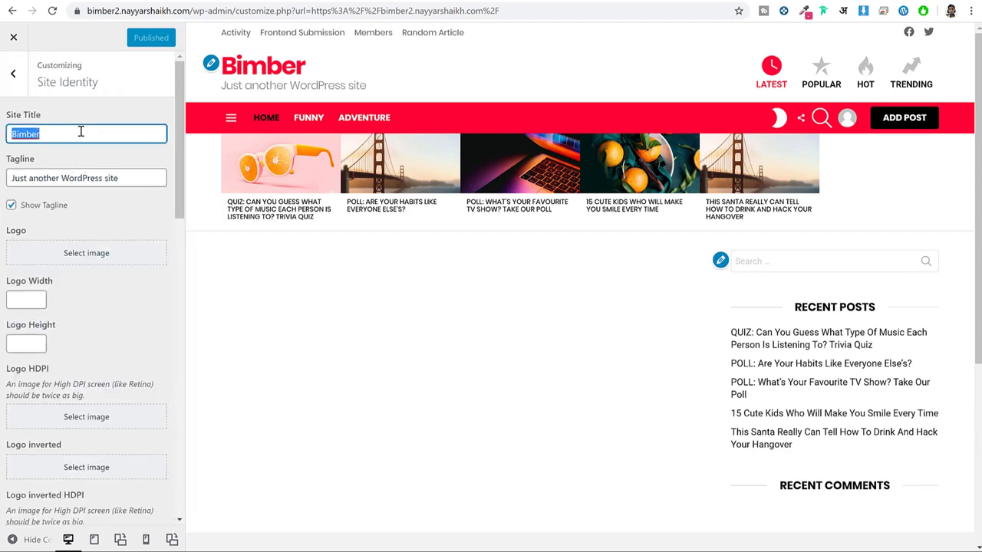
{"action": "key", "text": "Tab"}
{"action": "scroll", "coordinate": [130, 207], "scroll_direction": "down", "scroll_amount": 1}
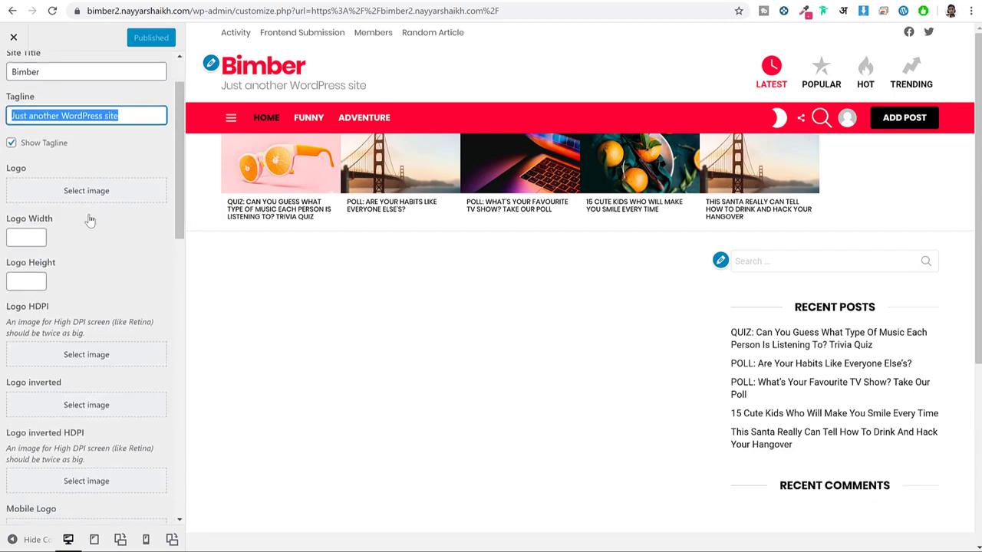
{"action": "scroll", "coordinate": [117, 198], "scroll_direction": "down", "scroll_amount": 4}
{"action": "scroll", "coordinate": [119, 193], "scroll_direction": "down", "scroll_amount": 8}
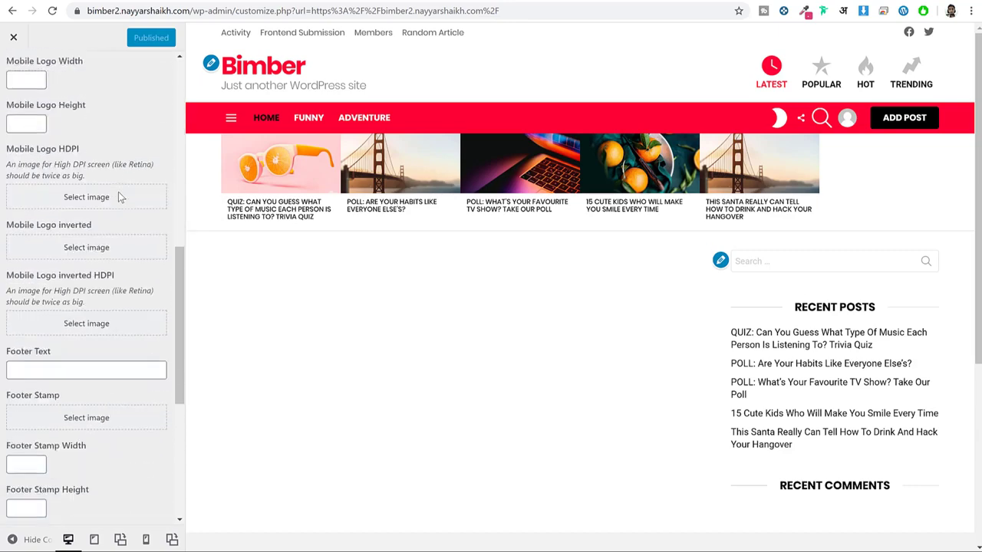
{"action": "scroll", "coordinate": [118, 307], "scroll_direction": "up", "scroll_amount": 4}
{"action": "scroll", "coordinate": [118, 311], "scroll_direction": "up", "scroll_amount": 6}
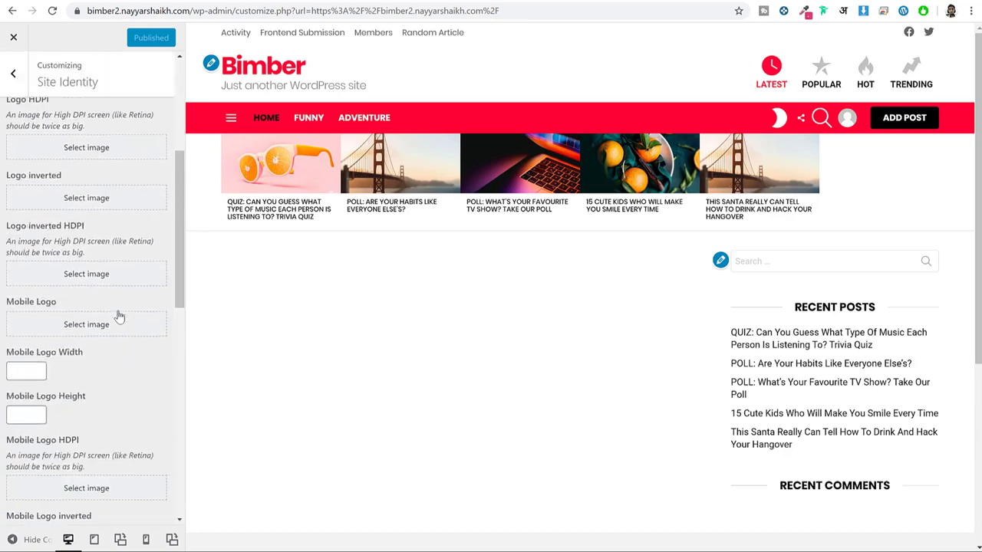
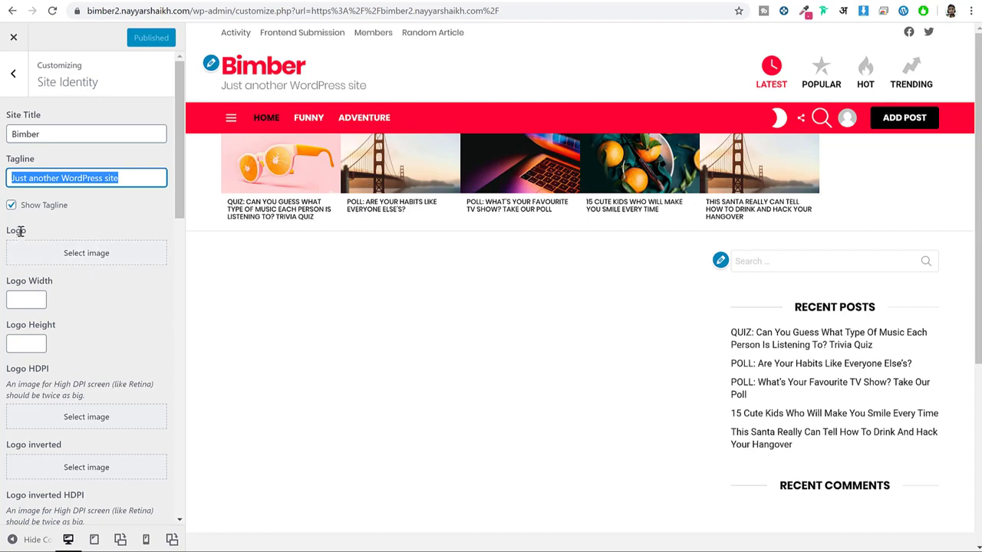
Step: Upload theme_logo_v01-2x.png and choose it as the Site Identity logo
{"action": "left_click", "coordinate": [91, 254]}
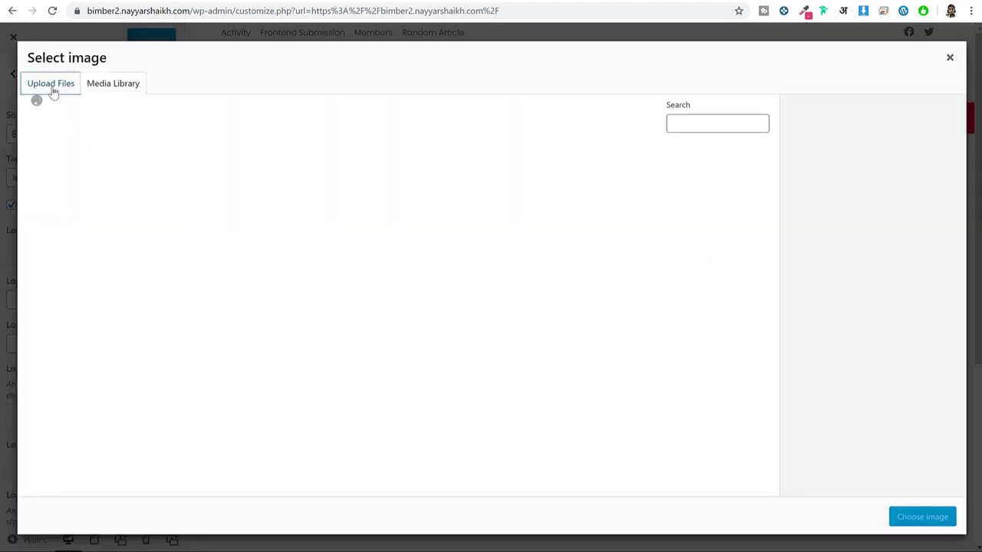
{"action": "left_click", "coordinate": [52, 86]}
{"action": "left_click", "coordinate": [493, 285]}
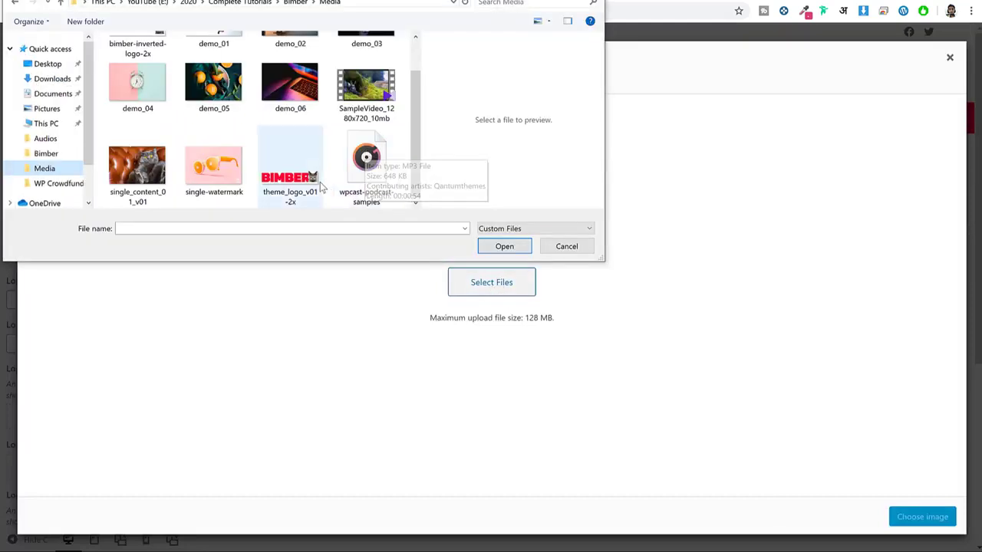
{"action": "left_click", "coordinate": [441, 267]}
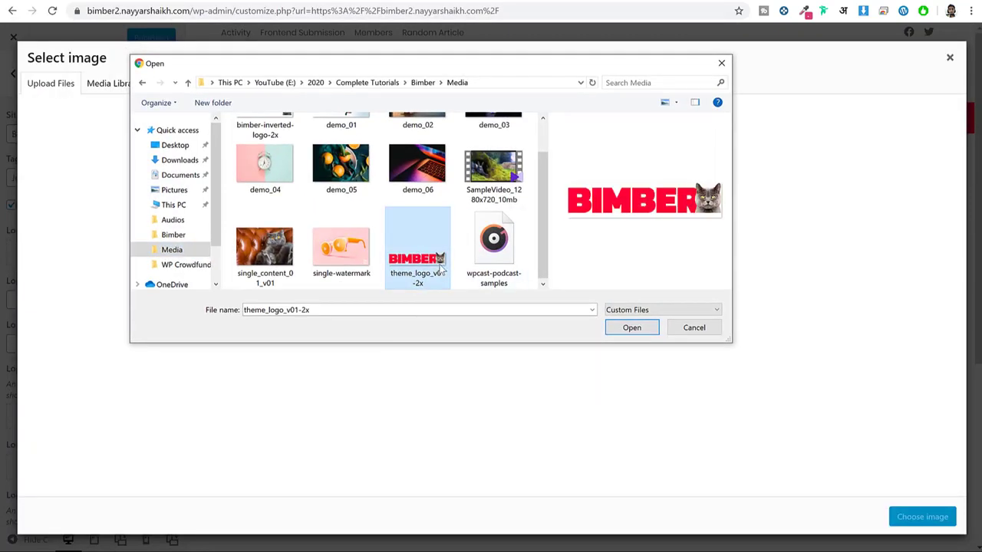
{"action": "scroll", "coordinate": [441, 267], "scroll_direction": "up", "scroll_amount": 1}
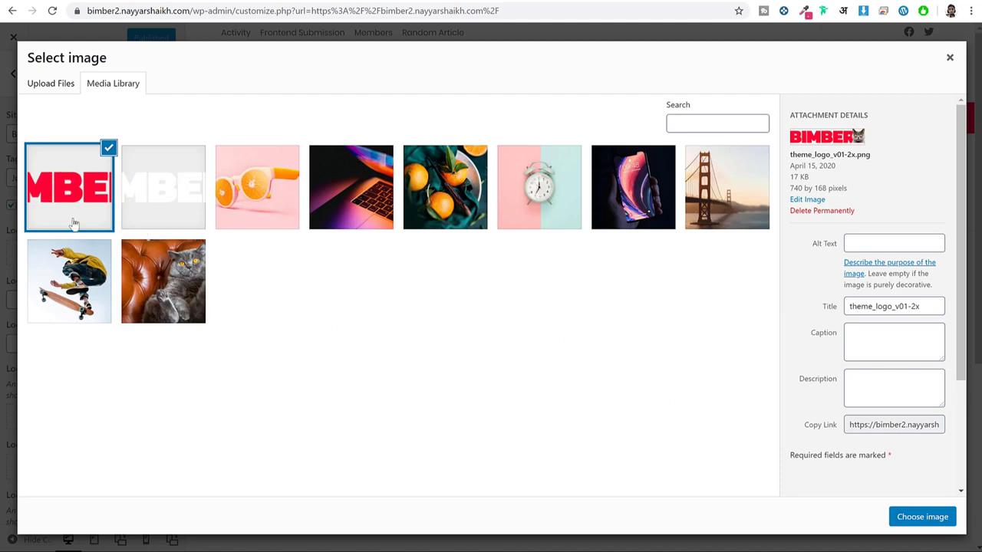
{"action": "left_click", "coordinate": [930, 519]}
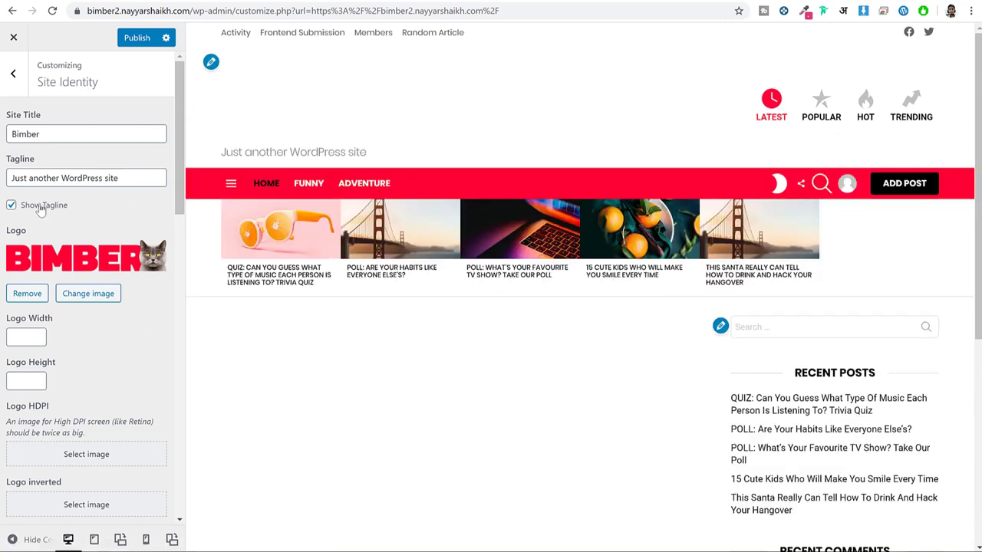
Step: Uncheck Show Tagline so the tagline disappears from the site header
{"action": "left_click_drag", "start_coordinate": [367, 152], "coordinate": [178, 168]}
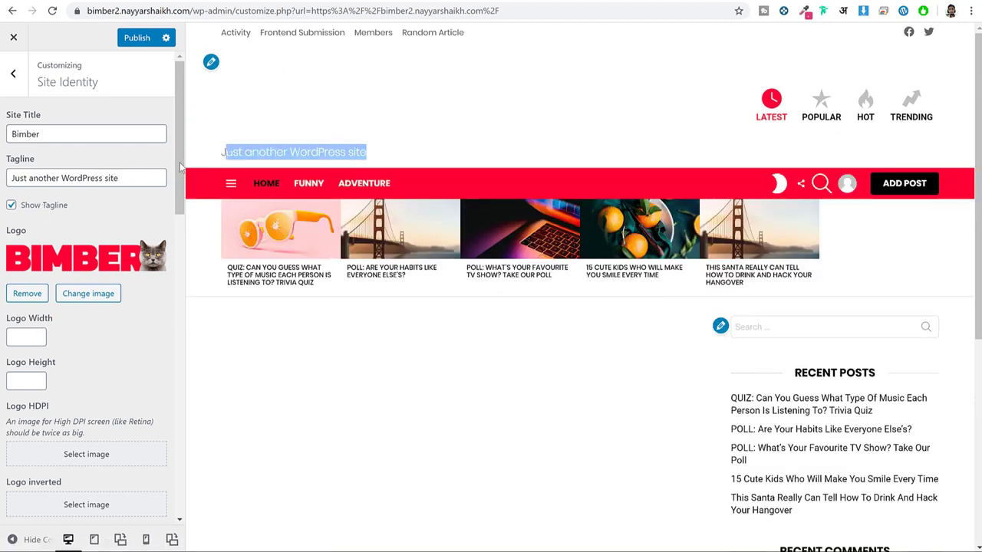
{"action": "left_click", "coordinate": [39, 208]}
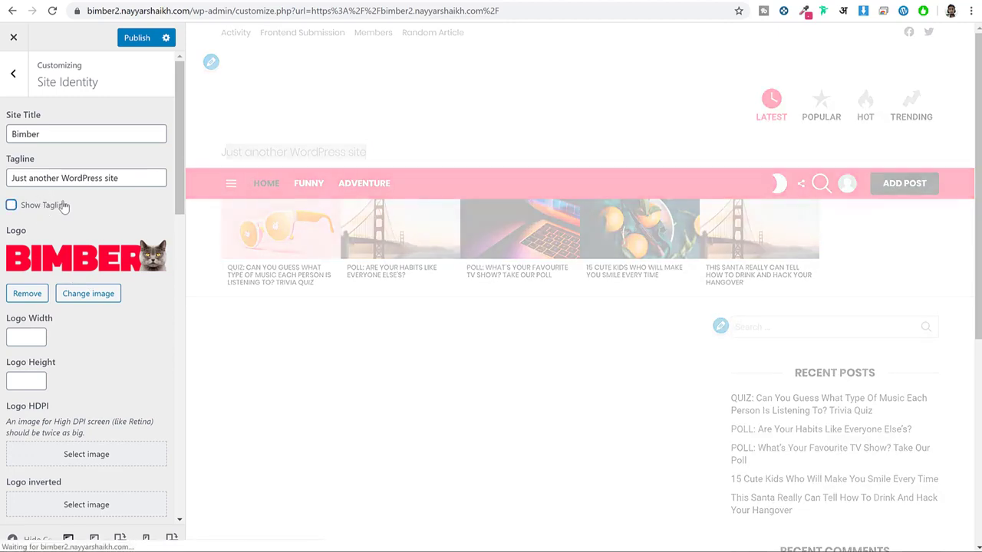
{"action": "scroll", "coordinate": [157, 258], "scroll_direction": "down", "scroll_amount": 3}
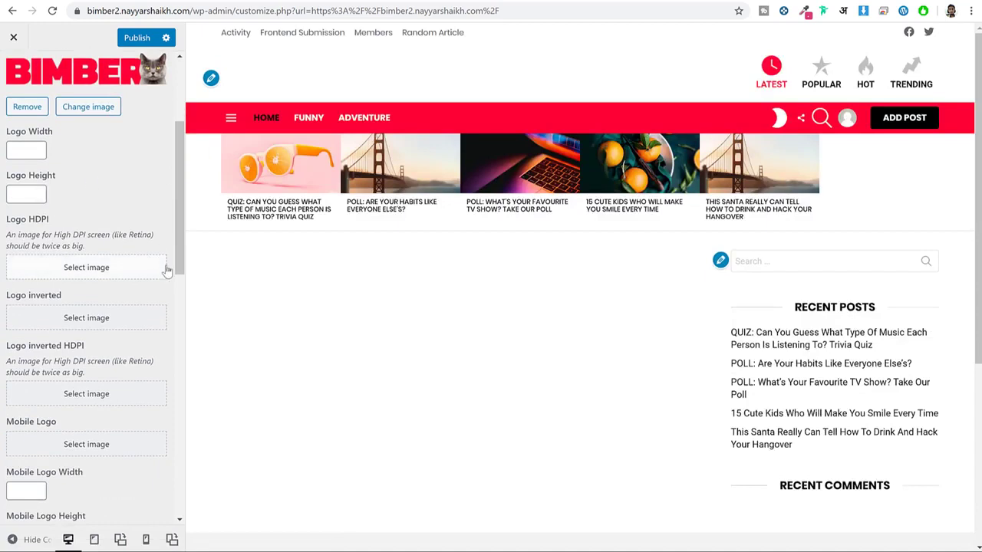
{"action": "scroll", "coordinate": [167, 265], "scroll_direction": "down", "scroll_amount": 2}
{"action": "scroll", "coordinate": [167, 265], "scroll_direction": "up", "scroll_amount": 1}
{"action": "left_click_drag", "start_coordinate": [41, 157], "coordinate": [29, 159]}
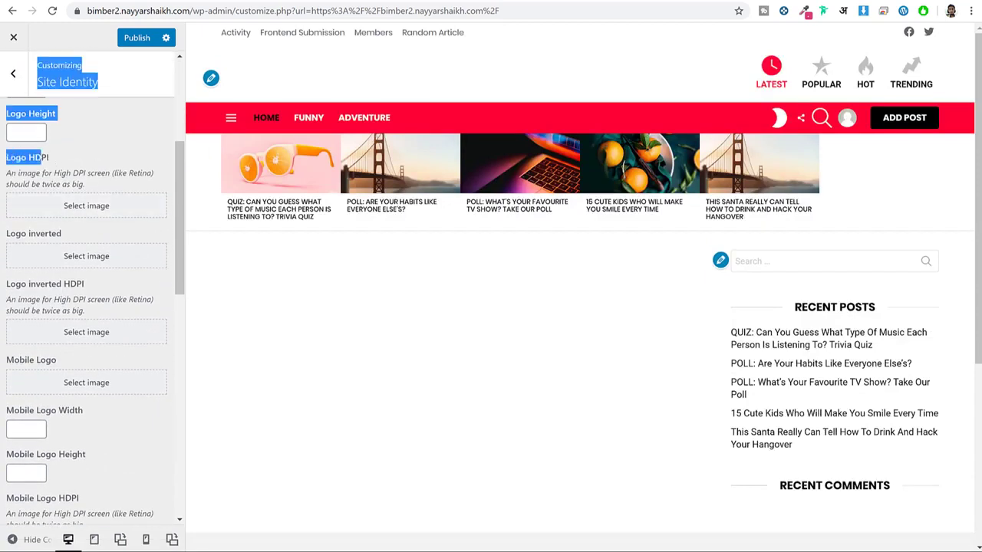
Step: Give Logo HDPI the red BIMBER image, and the inverted and inverted HDPI logos the white one
{"action": "left_click", "coordinate": [61, 170]}
{"action": "left_click", "coordinate": [116, 213]}
{"action": "left_click", "coordinate": [88, 194]}
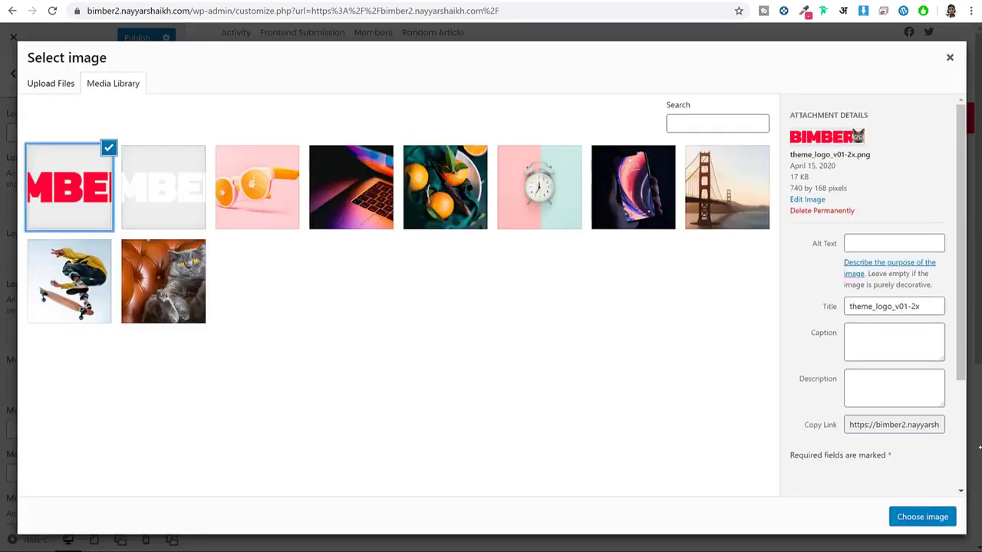
{"action": "left_click", "coordinate": [921, 517]}
{"action": "scroll", "coordinate": [94, 282], "scroll_direction": "down", "scroll_amount": 1}
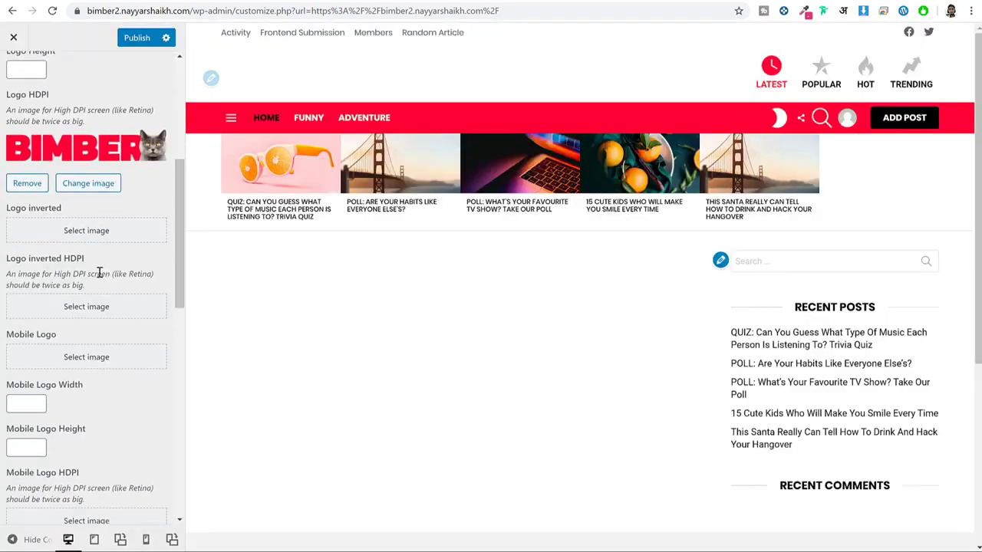
{"action": "left_click", "coordinate": [100, 229]}
{"action": "left_click", "coordinate": [172, 215]}
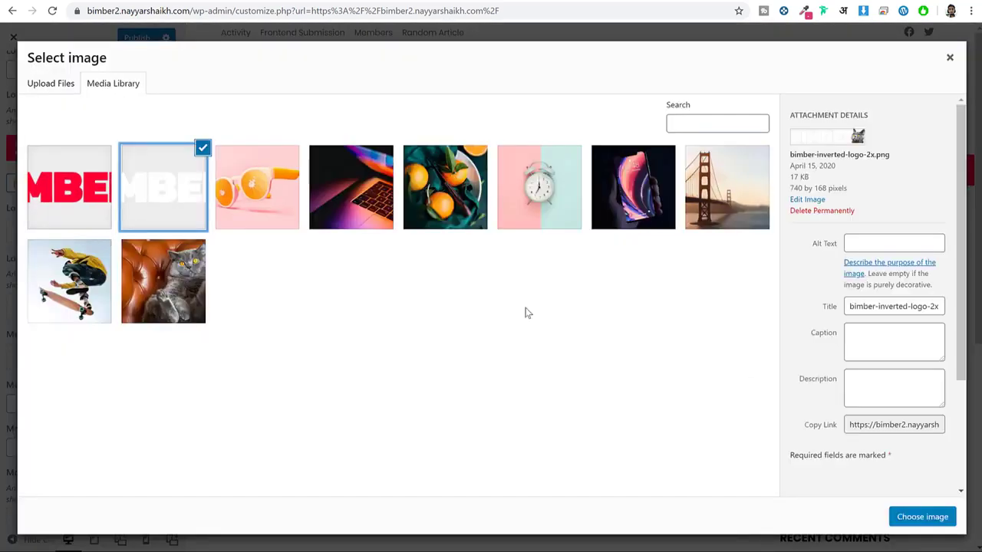
{"action": "left_click", "coordinate": [923, 516]}
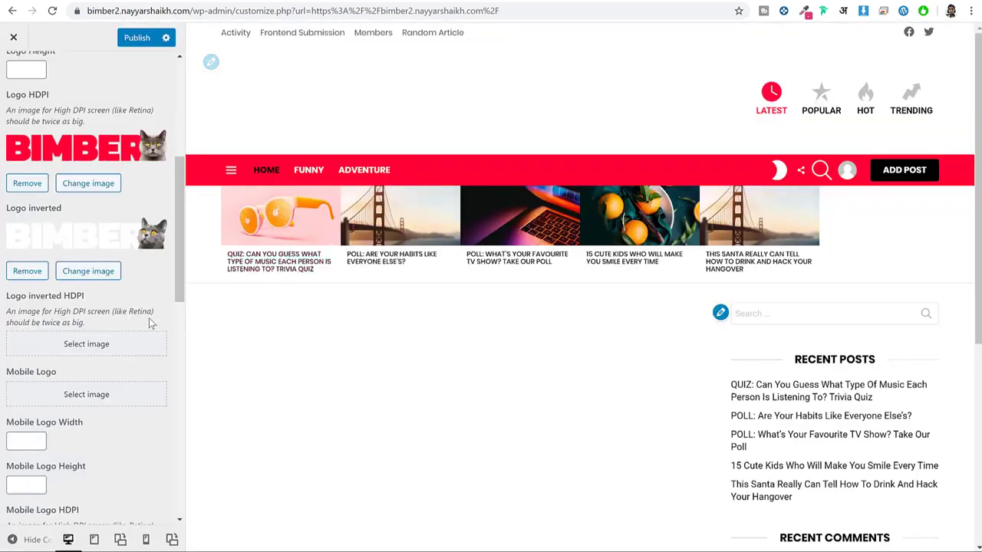
{"action": "scroll", "coordinate": [138, 318], "scroll_direction": "down", "scroll_amount": 1}
{"action": "left_click", "coordinate": [61, 277]}
{"action": "left_click", "coordinate": [167, 193]}
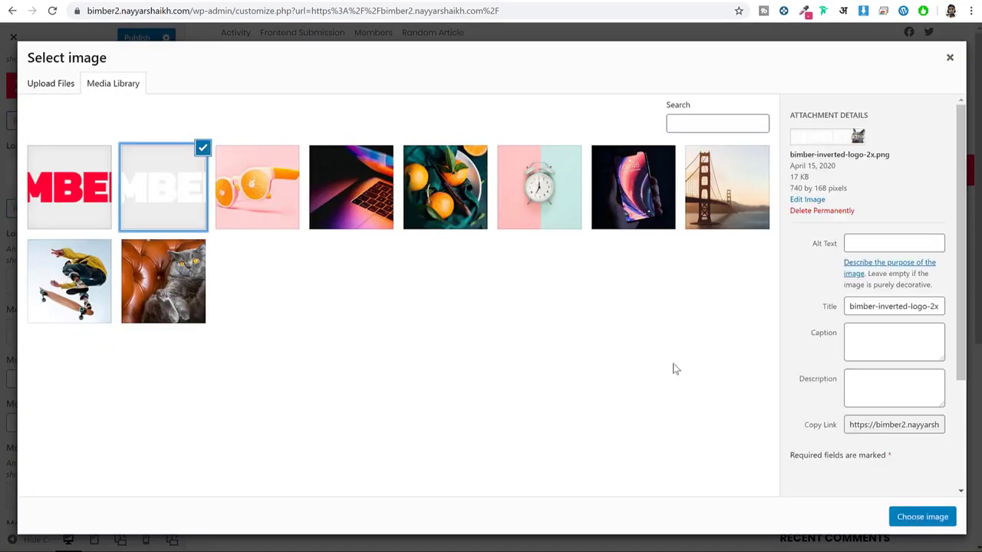
{"action": "left_click", "coordinate": [920, 518]}
Step: Set the mobile logo and mobile HDPI logo to the red BIMBER image
{"action": "scroll", "coordinate": [73, 322], "scroll_direction": "down", "scroll_amount": 2}
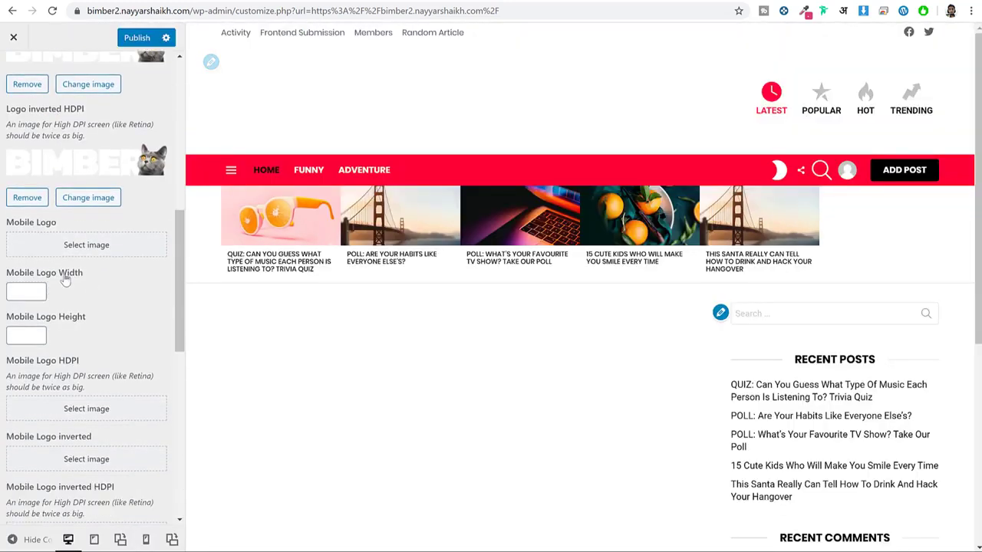
{"action": "left_click", "coordinate": [69, 253]}
{"action": "left_click", "coordinate": [68, 186]}
{"action": "left_click", "coordinate": [912, 518]}
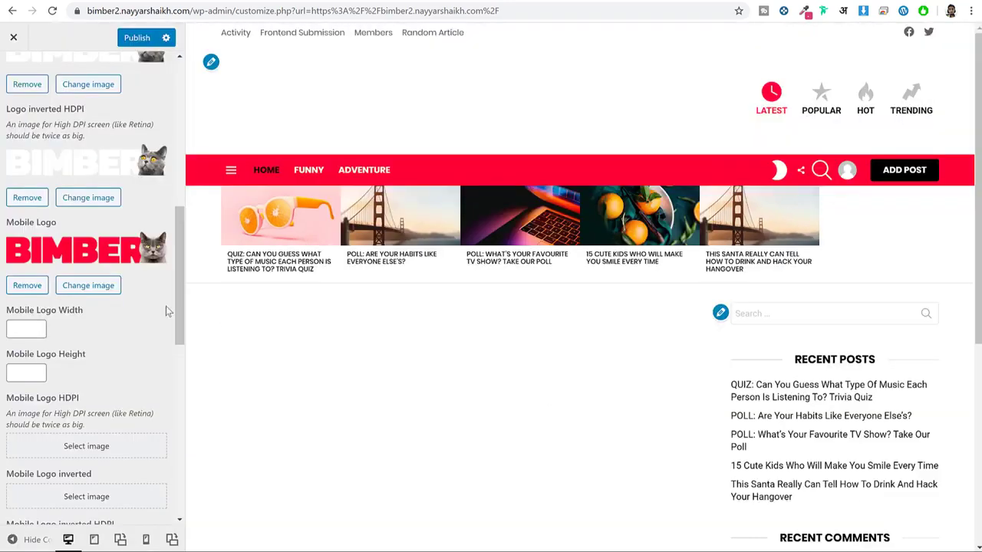
{"action": "scroll", "coordinate": [112, 365], "scroll_direction": "down", "scroll_amount": 3}
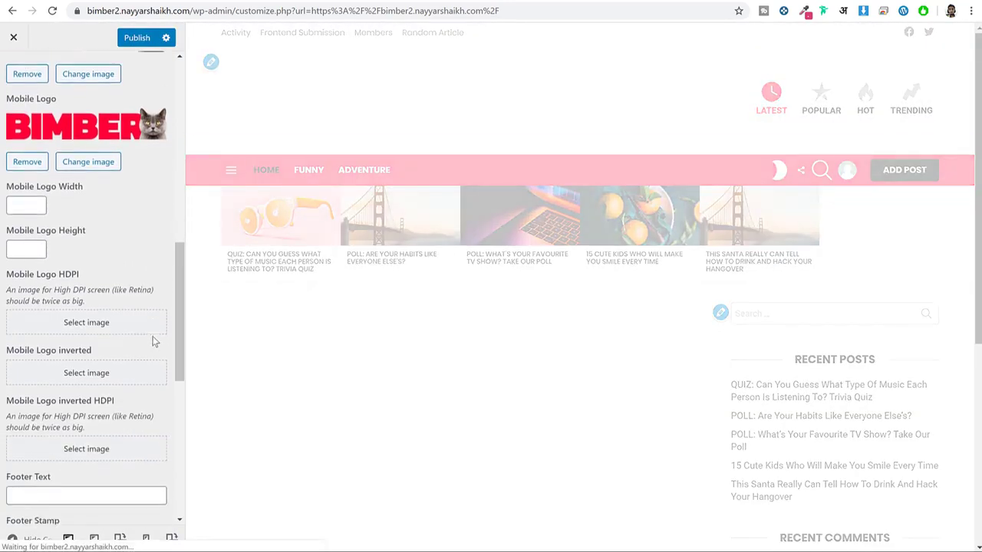
{"action": "left_click", "coordinate": [92, 320]}
{"action": "left_click", "coordinate": [92, 220]}
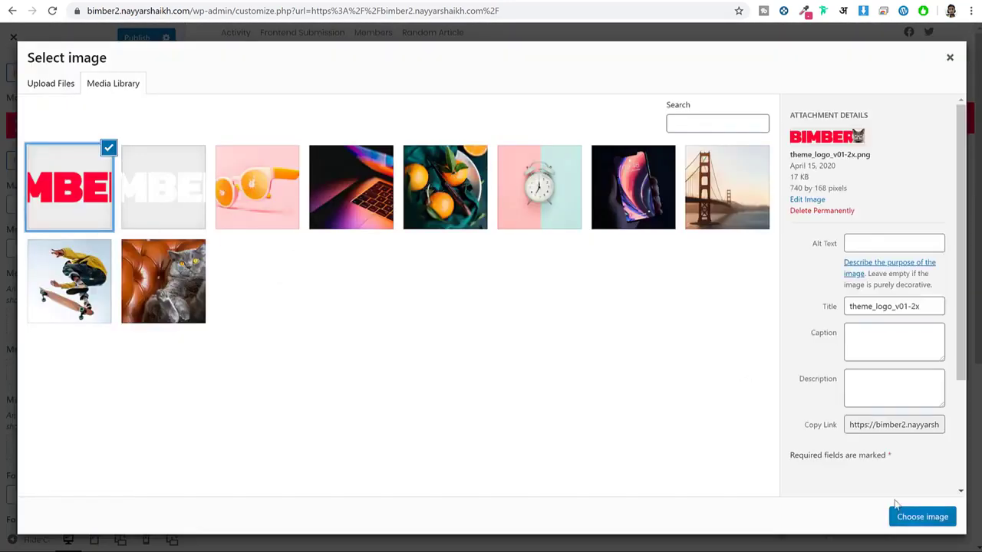
{"action": "left_click", "coordinate": [919, 518]}
Step: Set the mobile inverted and mobile inverted HDPI logos to the white BIMBER image
{"action": "left_click", "coordinate": [133, 418]}
{"action": "left_click", "coordinate": [164, 188]}
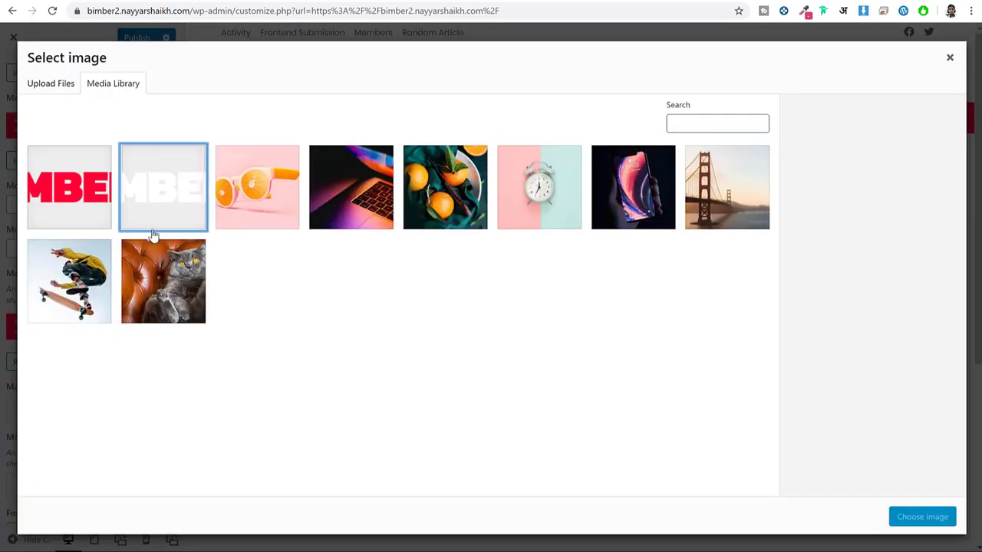
{"action": "left_click", "coordinate": [944, 519]}
{"action": "scroll", "coordinate": [153, 422], "scroll_direction": "down", "scroll_amount": 6}
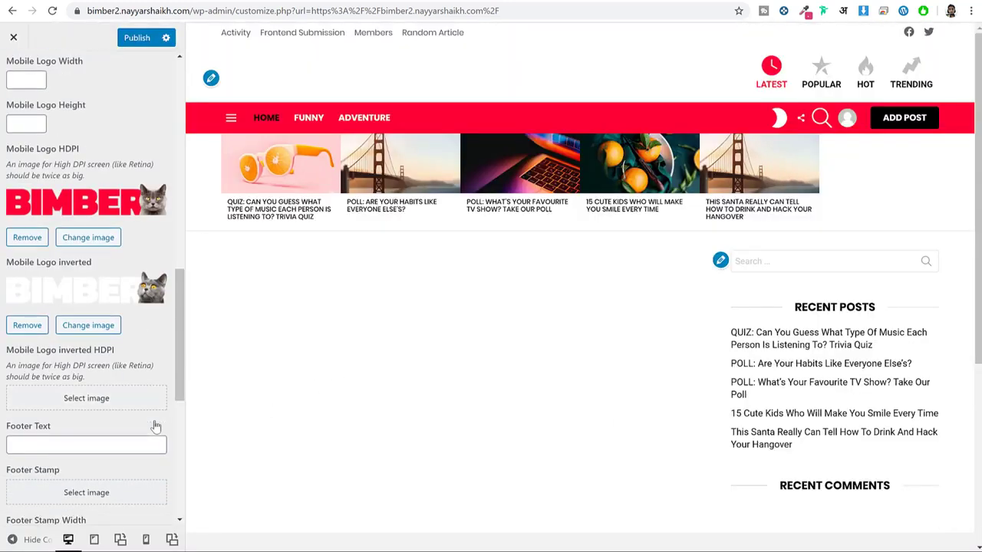
{"action": "left_click", "coordinate": [106, 276]}
{"action": "left_click", "coordinate": [141, 200]}
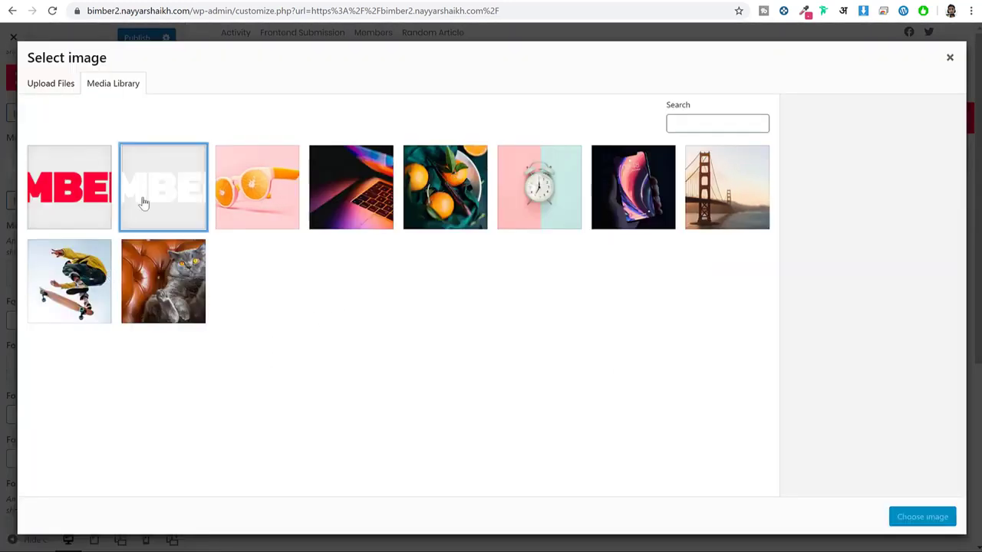
{"action": "left_click", "coordinate": [944, 516]}
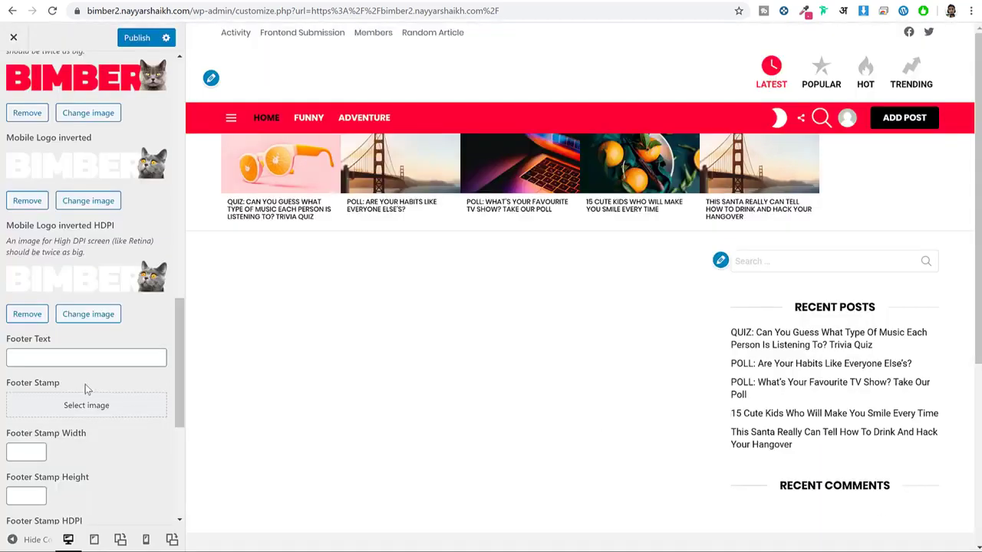
Step: Select the empty Footer Text field and review the remaining Site Identity options
{"action": "scroll", "coordinate": [108, 382], "scroll_direction": "down", "scroll_amount": 3}
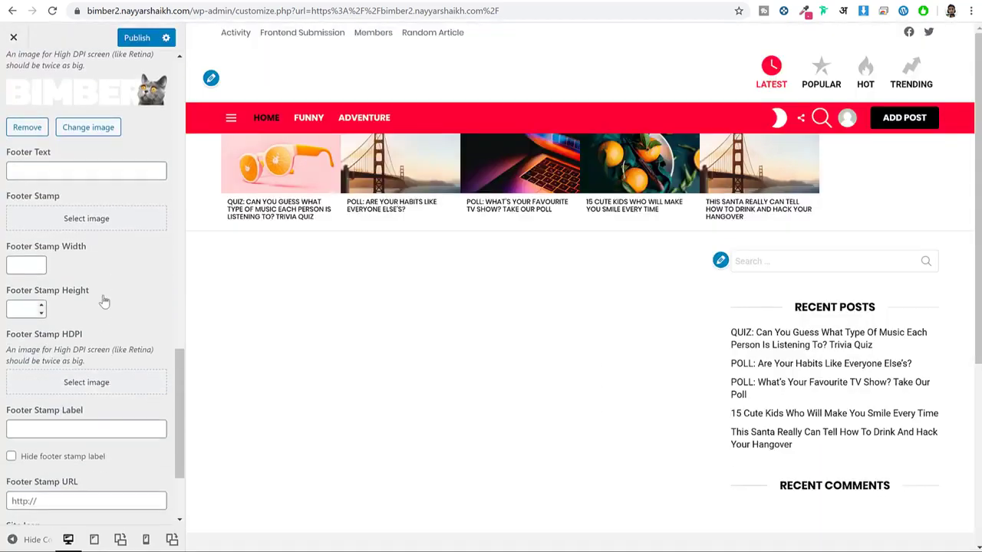
{"action": "left_click", "coordinate": [87, 170]}
{"action": "scroll", "coordinate": [395, 410], "scroll_direction": "down", "scroll_amount": 4}
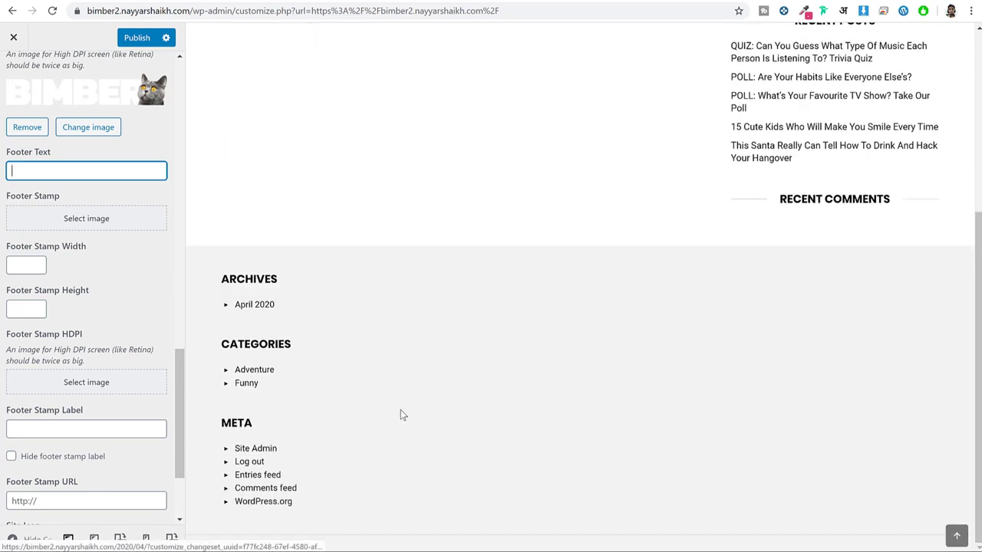
{"action": "scroll", "coordinate": [156, 334], "scroll_direction": "up", "scroll_amount": 2}
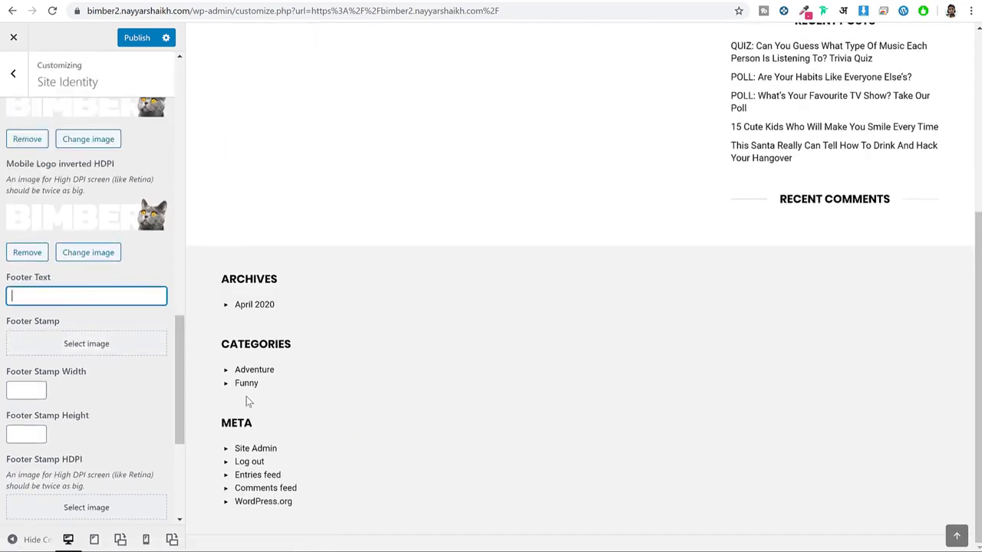
{"action": "scroll", "coordinate": [115, 404], "scroll_direction": "down", "scroll_amount": 3}
{"action": "scroll", "coordinate": [127, 422], "scroll_direction": "up", "scroll_amount": 10}
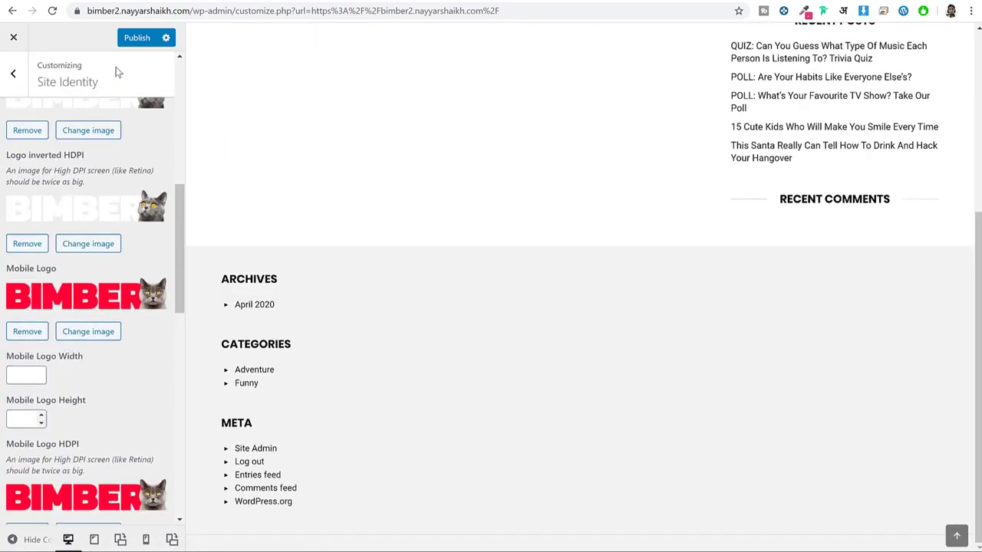
{"action": "scroll", "coordinate": [514, 296], "scroll_direction": "up", "scroll_amount": 4}
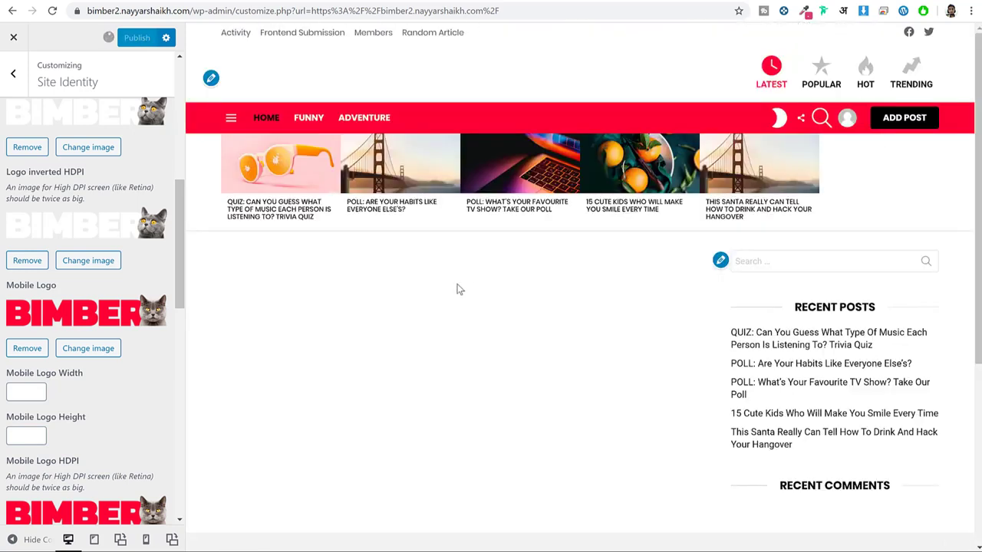
{"action": "scroll", "coordinate": [140, 291], "scroll_direction": "up", "scroll_amount": 6}
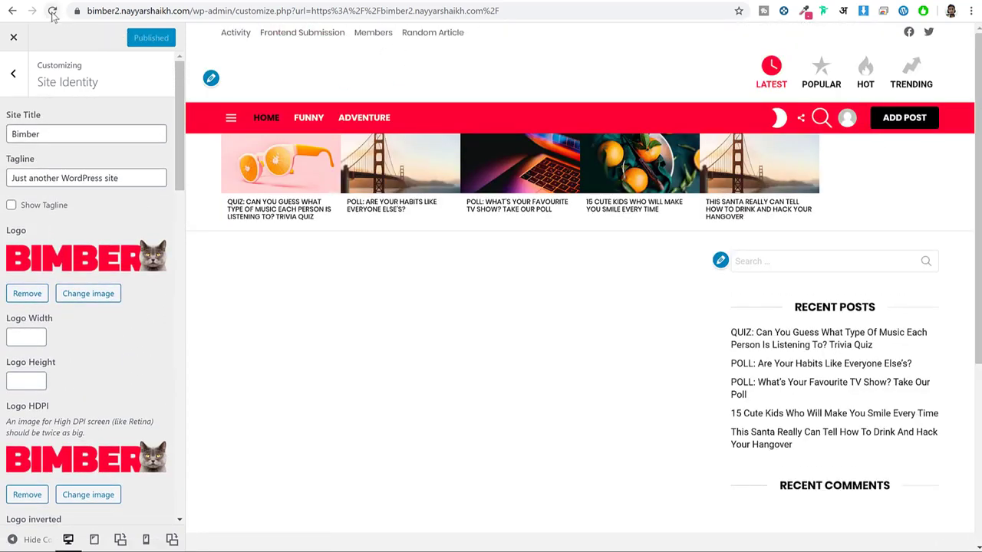
Step: Reopen Site Identity and set the logo width to 370 and height to 84
{"action": "left_click", "coordinate": [52, 13]}
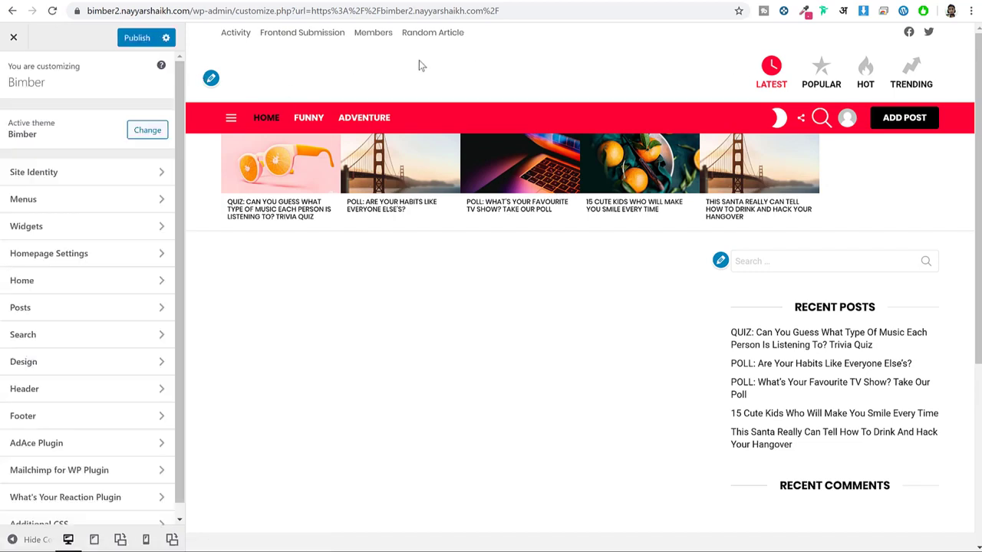
{"action": "left_click", "coordinate": [211, 79]}
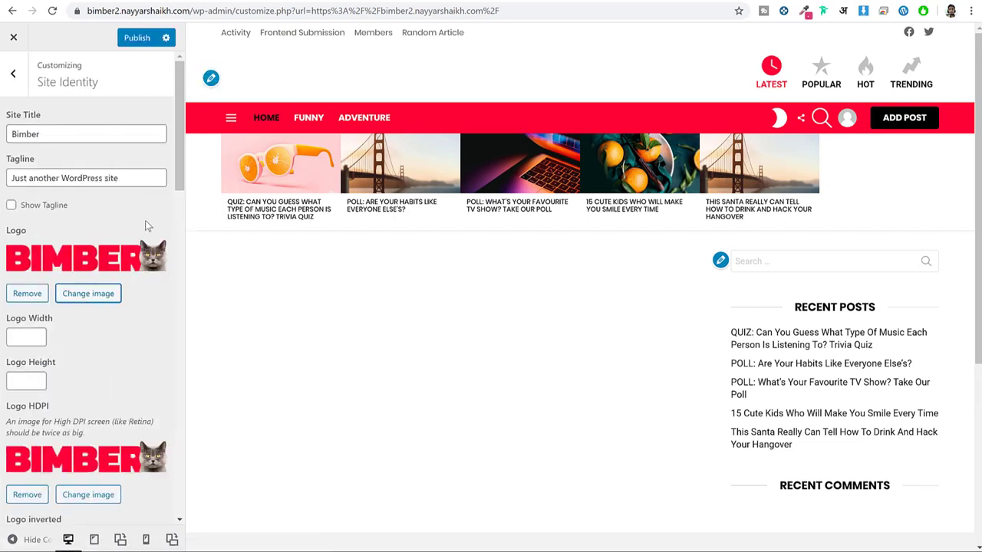
{"action": "scroll", "coordinate": [146, 230], "scroll_direction": "down", "scroll_amount": 2}
{"action": "left_click", "coordinate": [30, 277]}
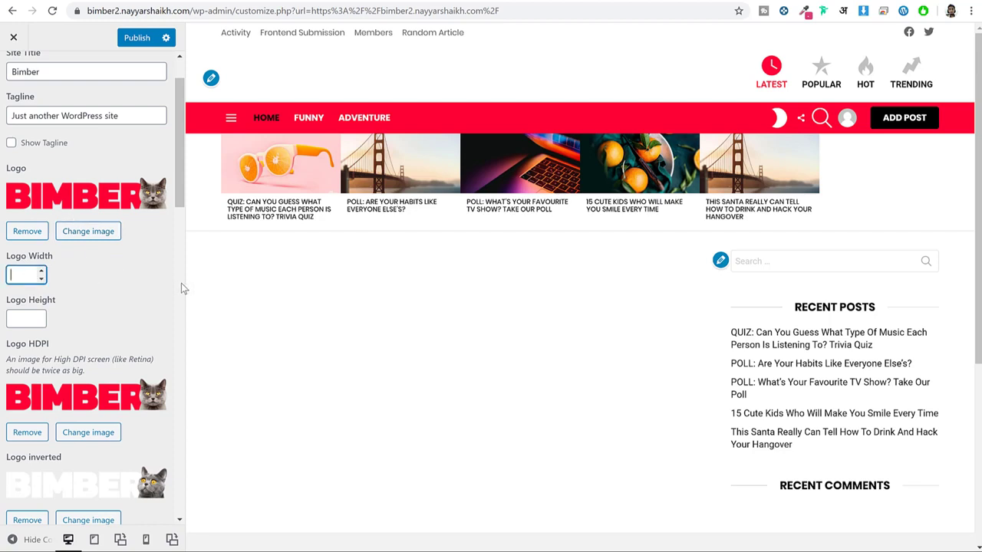
{"action": "type", "text": "370"}
{"action": "key", "text": "Tab"}
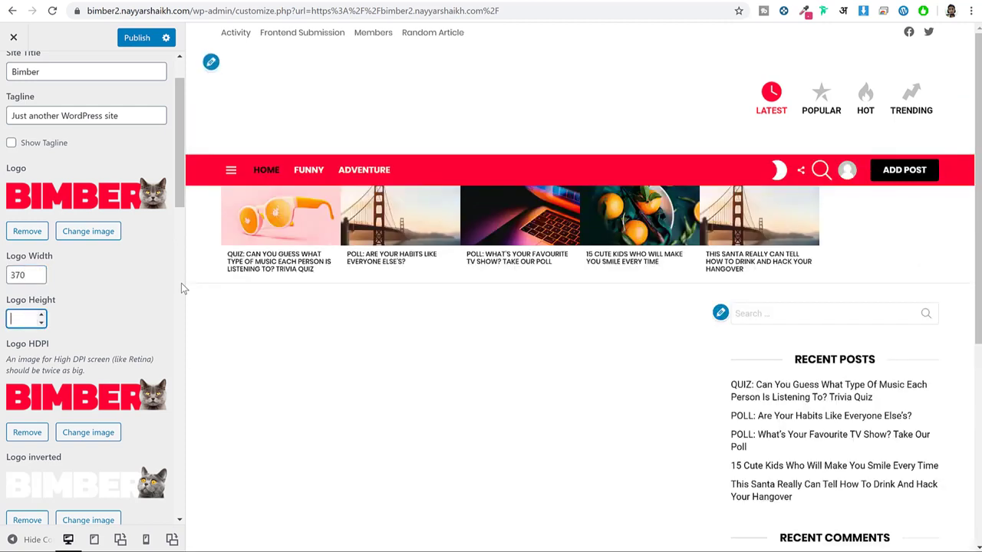
{"action": "type", "text": "84"}
{"action": "left_click", "coordinate": [99, 333]}
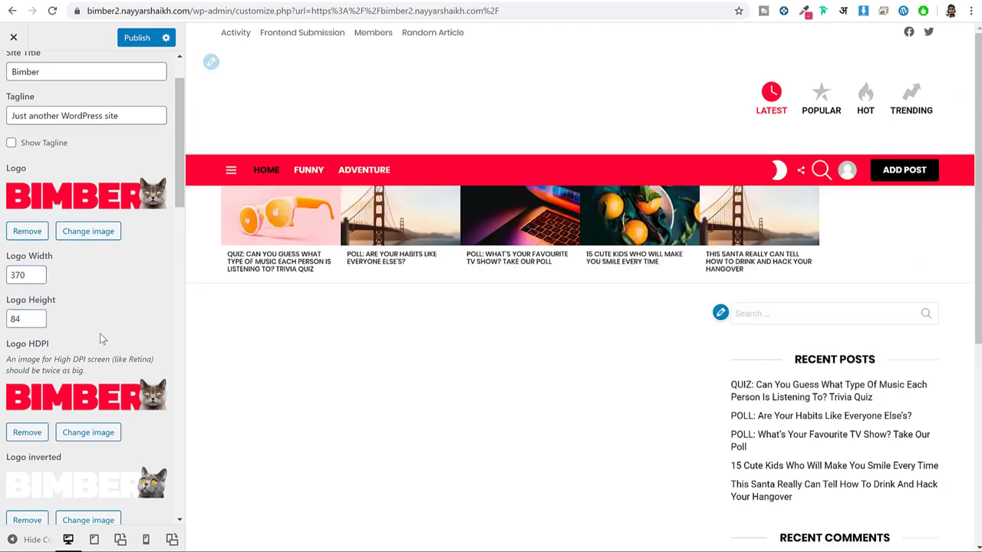
Step: Set the mobile logo to 198 wide by 45 high and publish
{"action": "scroll", "coordinate": [101, 336], "scroll_direction": "down", "scroll_amount": 4}
{"action": "scroll", "coordinate": [101, 337], "scroll_direction": "down", "scroll_amount": 3}
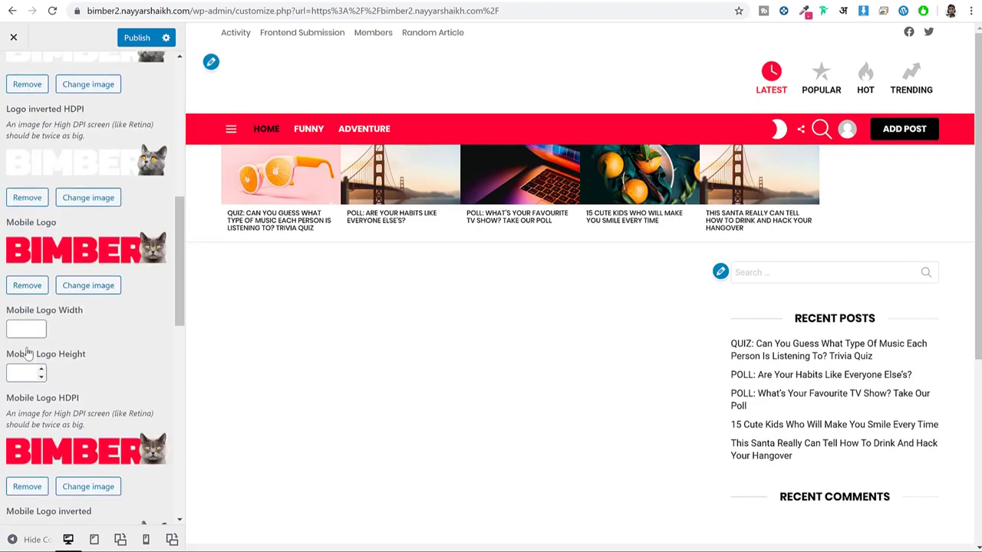
{"action": "left_click", "coordinate": [25, 329]}
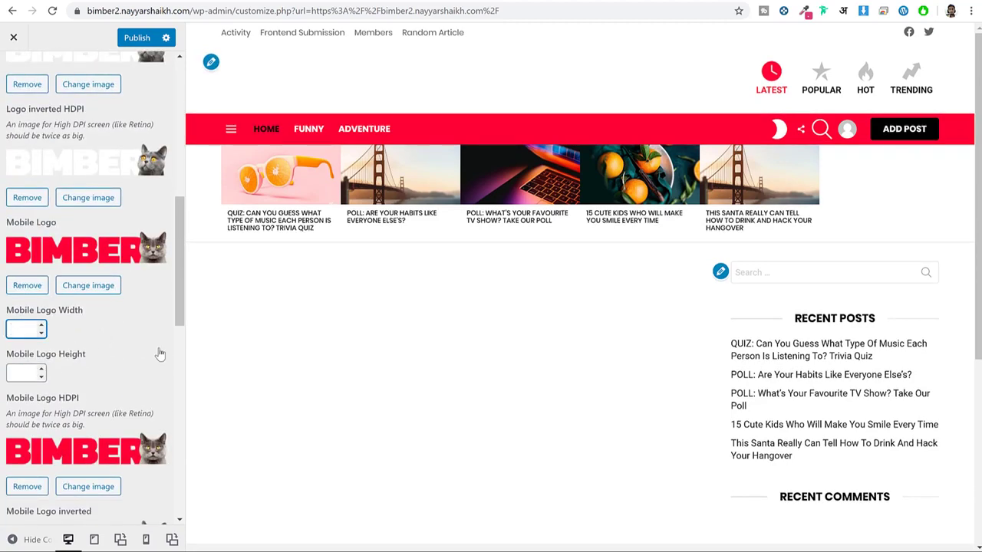
{"action": "key", "text": "Tab"}
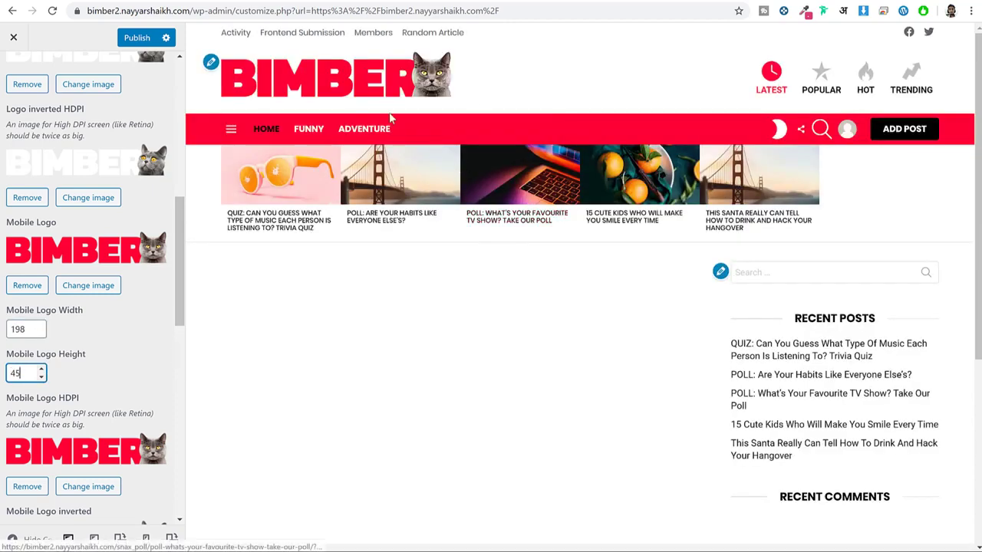
{"action": "left_click", "coordinate": [140, 42]}
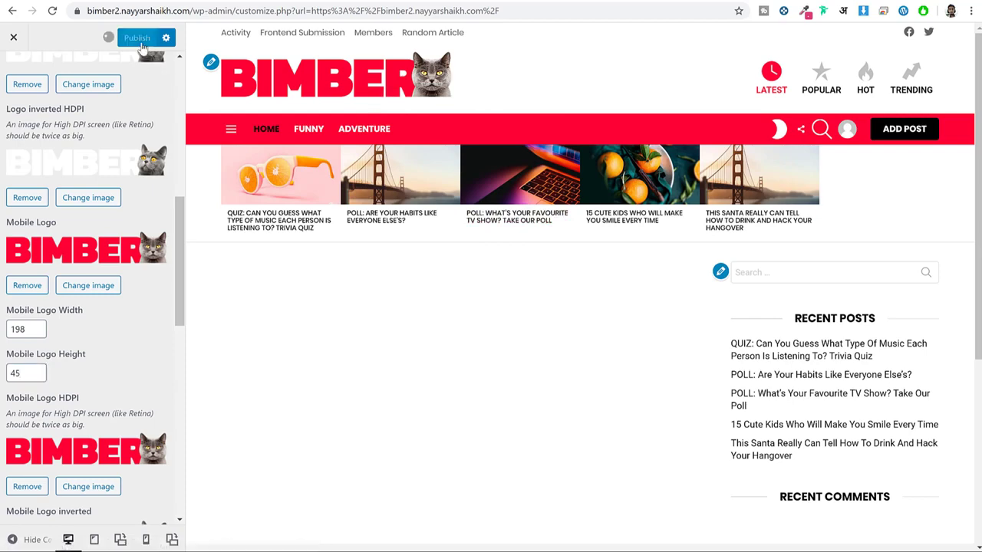
Step: Scroll down to the Footer Text setting and select it
{"action": "scroll", "coordinate": [126, 341], "scroll_direction": "down", "scroll_amount": 15}
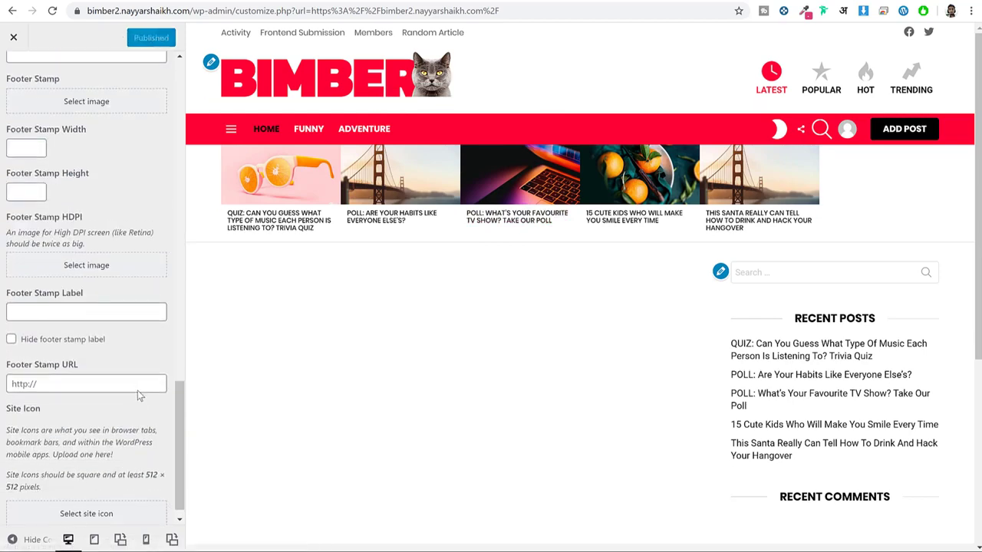
{"action": "scroll", "coordinate": [137, 390], "scroll_direction": "up", "scroll_amount": 15}
{"action": "scroll", "coordinate": [136, 393], "scroll_direction": "down", "scroll_amount": 8}
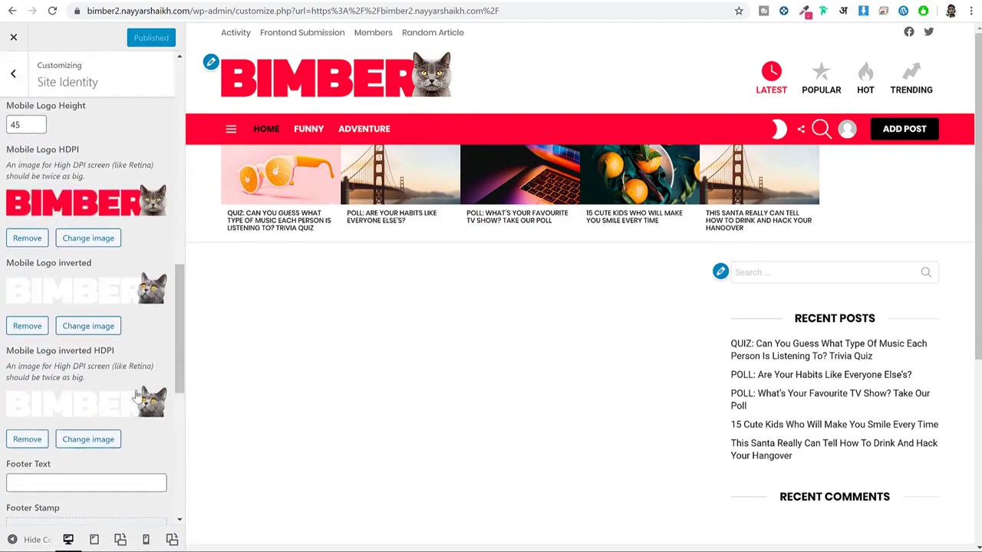
{"action": "scroll", "coordinate": [136, 395], "scroll_direction": "down", "scroll_amount": 4}
{"action": "left_click", "coordinate": [76, 170]}
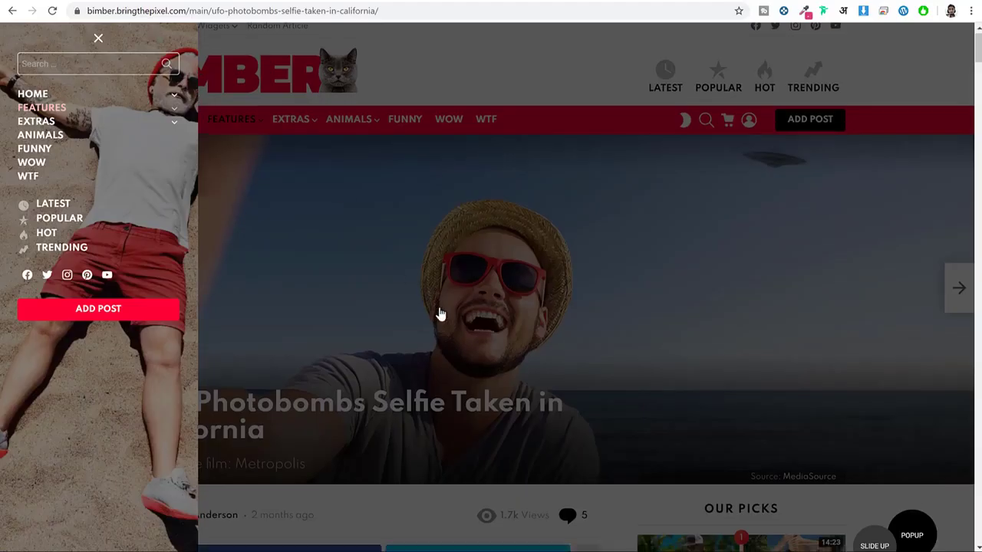
{"action": "scroll", "coordinate": [503, 410], "scroll_direction": "down", "scroll_amount": 10}
Step: Close the demo site's side menu and go back to the main Customizer sections list
{"action": "scroll", "coordinate": [677, 428], "scroll_direction": "down", "scroll_amount": 20}
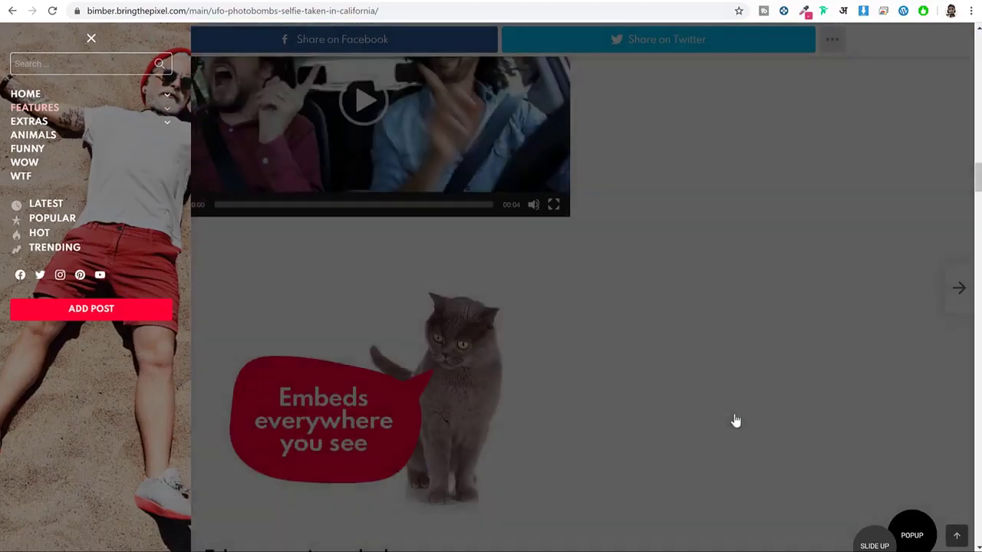
{"action": "left_click", "coordinate": [736, 420]}
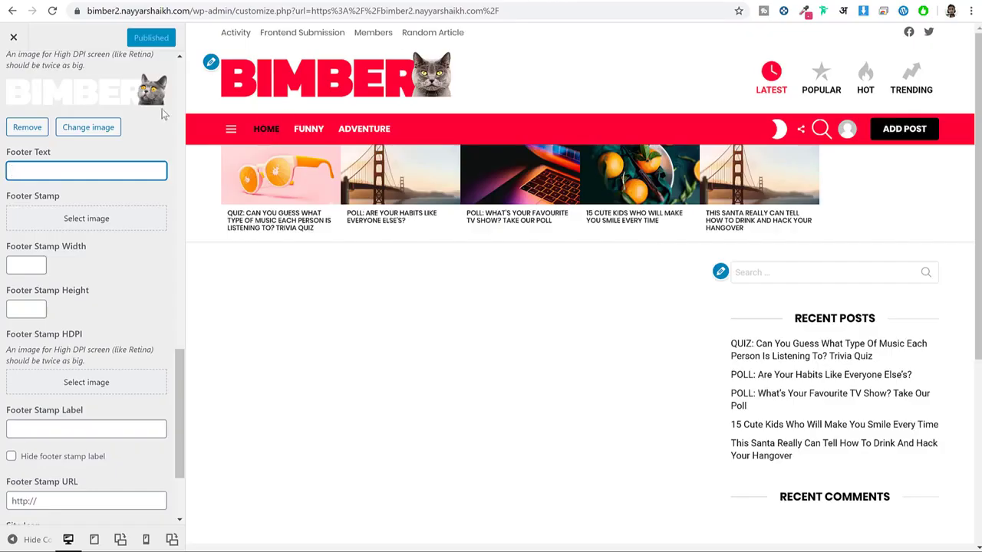
{"action": "scroll", "coordinate": [17, 79], "scroll_direction": "up", "scroll_amount": 3}
{"action": "left_click", "coordinate": [14, 75]}
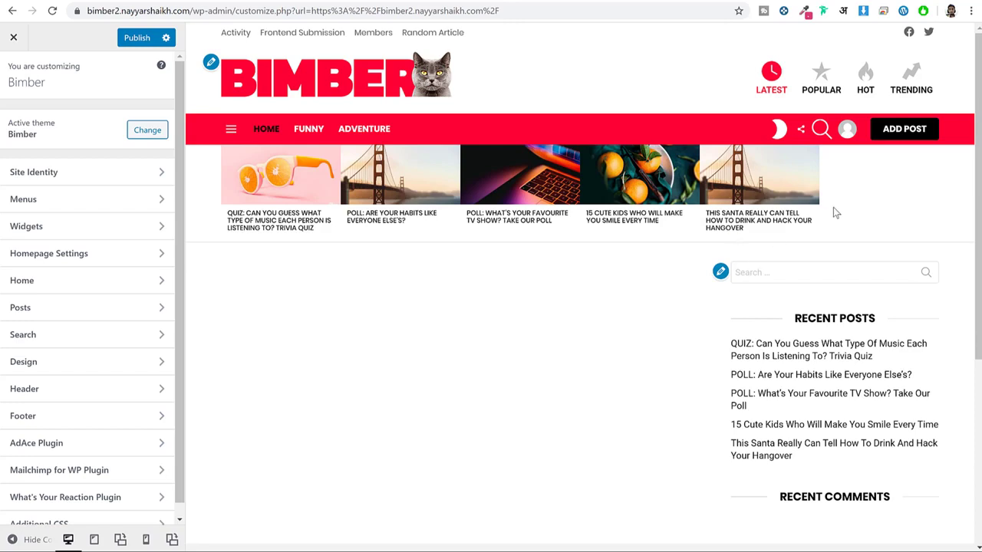
{"action": "scroll", "coordinate": [847, 248], "scroll_direction": "down", "scroll_amount": 3}
{"action": "scroll", "coordinate": [847, 249], "scroll_direction": "up", "scroll_amount": 4}
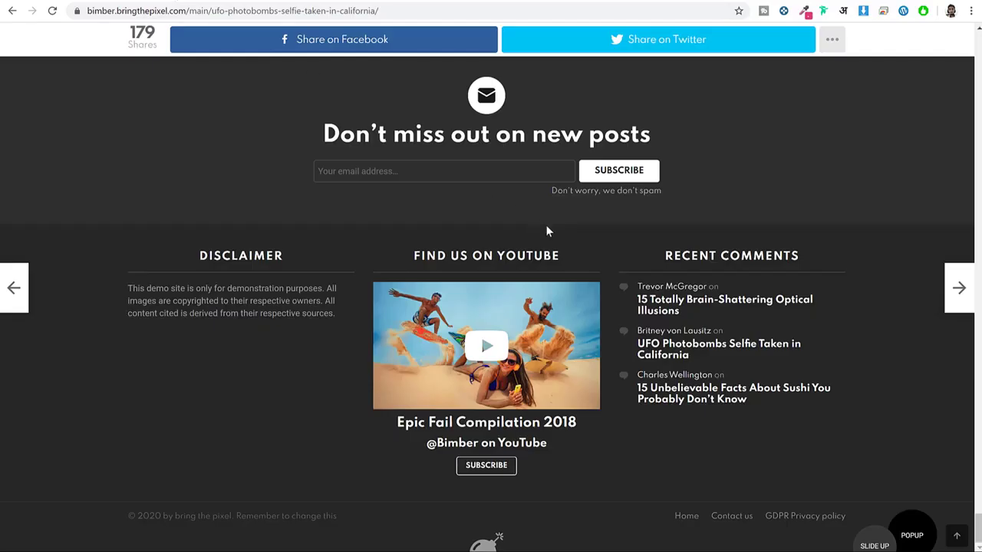
{"action": "scroll", "coordinate": [565, 309], "scroll_direction": "up", "scroll_amount": 10}
{"action": "scroll", "coordinate": [573, 325], "scroll_direction": "up", "scroll_amount": 15}
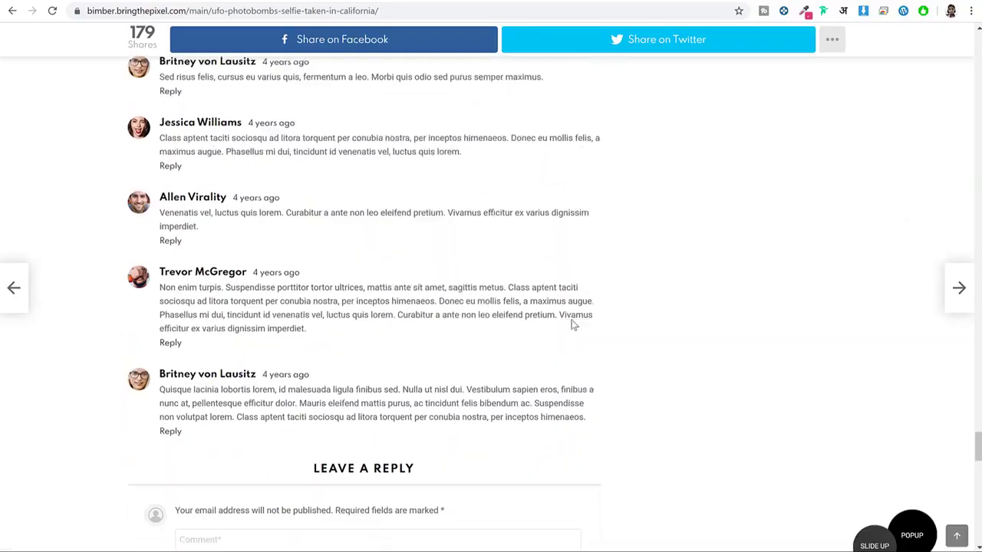
{"action": "scroll", "coordinate": [588, 354], "scroll_direction": "up", "scroll_amount": 15}
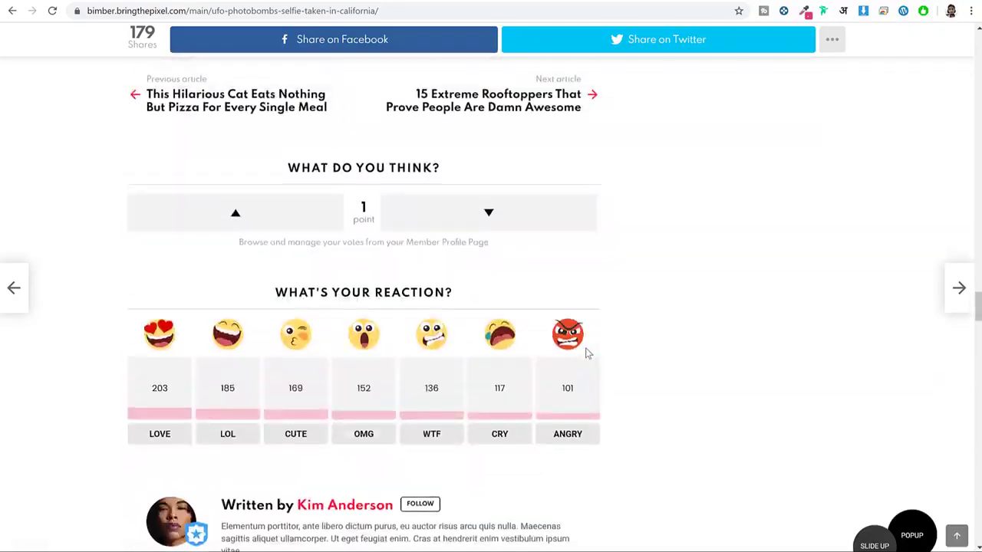
{"action": "scroll", "coordinate": [589, 351], "scroll_direction": "up", "scroll_amount": 15}
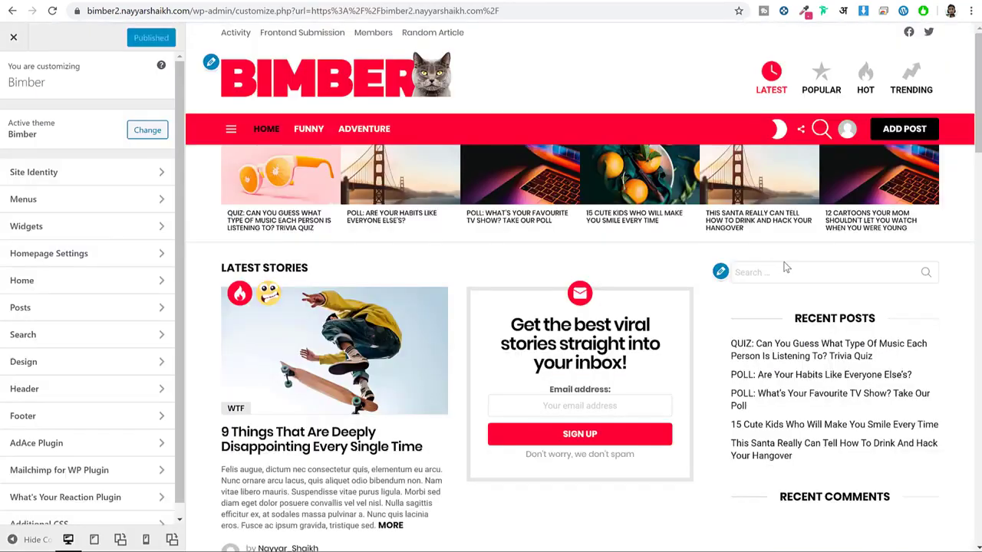
Step: Under Home > Featured Entries, set the Type dropdown to Recent
{"action": "scroll", "coordinate": [774, 253], "scroll_direction": "down", "scroll_amount": 10}
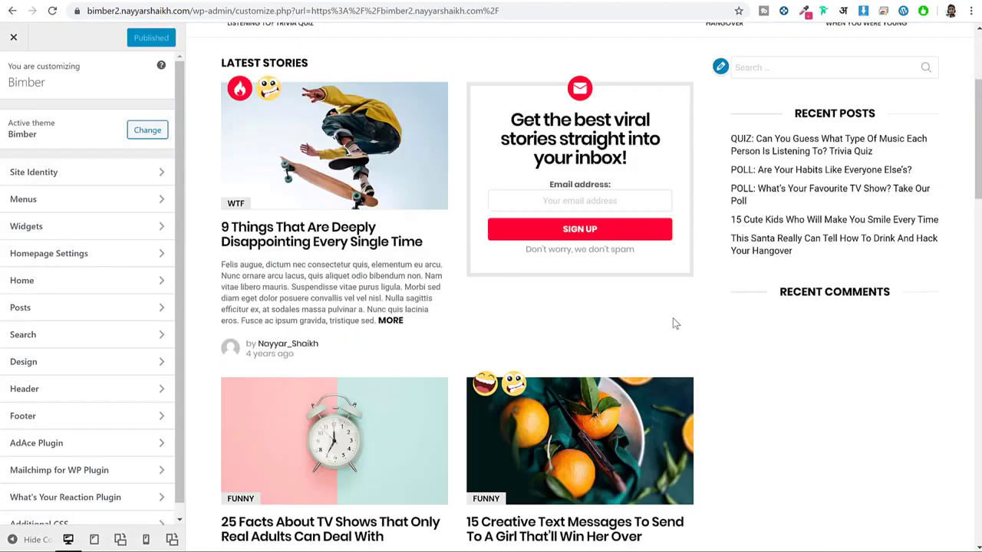
{"action": "scroll", "coordinate": [859, 328], "scroll_direction": "up", "scroll_amount": 10}
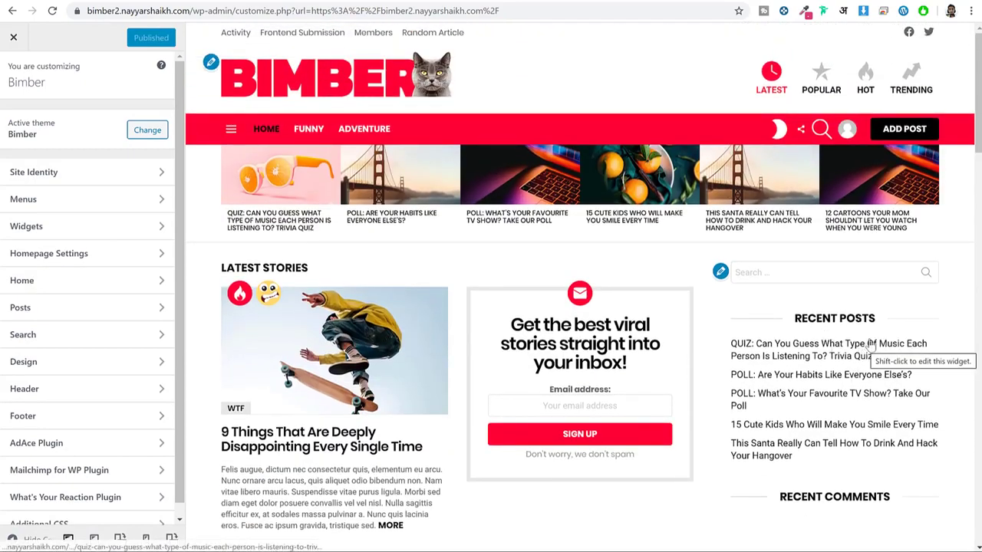
{"action": "scroll", "coordinate": [798, 383], "scroll_direction": "down", "scroll_amount": 12}
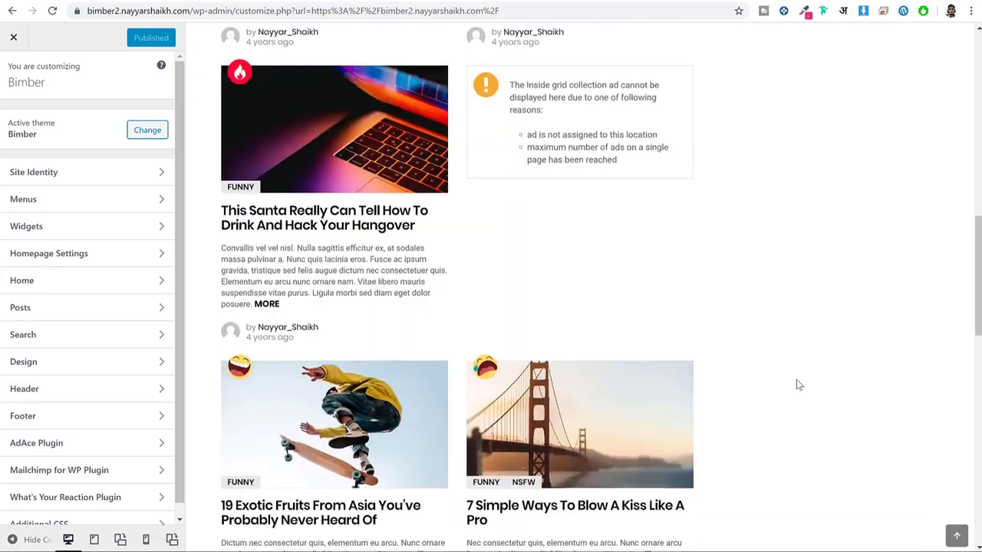
{"action": "scroll", "coordinate": [843, 256], "scroll_direction": "up", "scroll_amount": 12}
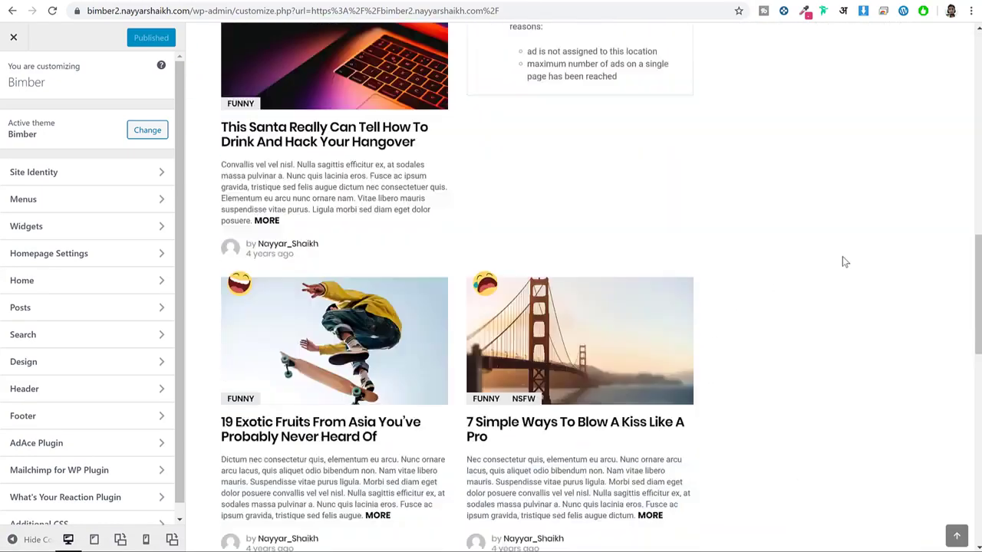
{"action": "scroll", "coordinate": [761, 264], "scroll_direction": "up", "scroll_amount": 1}
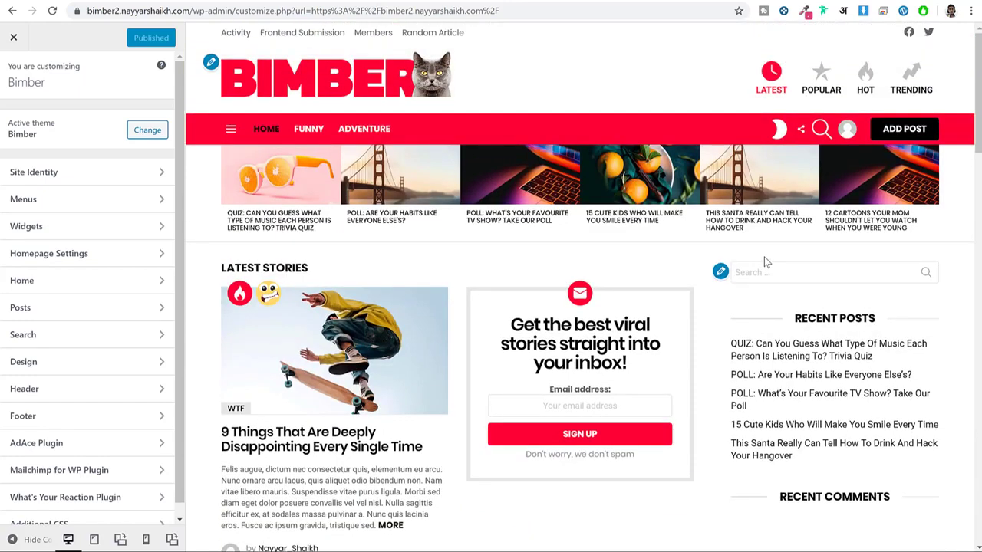
{"action": "scroll", "coordinate": [124, 233], "scroll_direction": "down", "scroll_amount": 1}
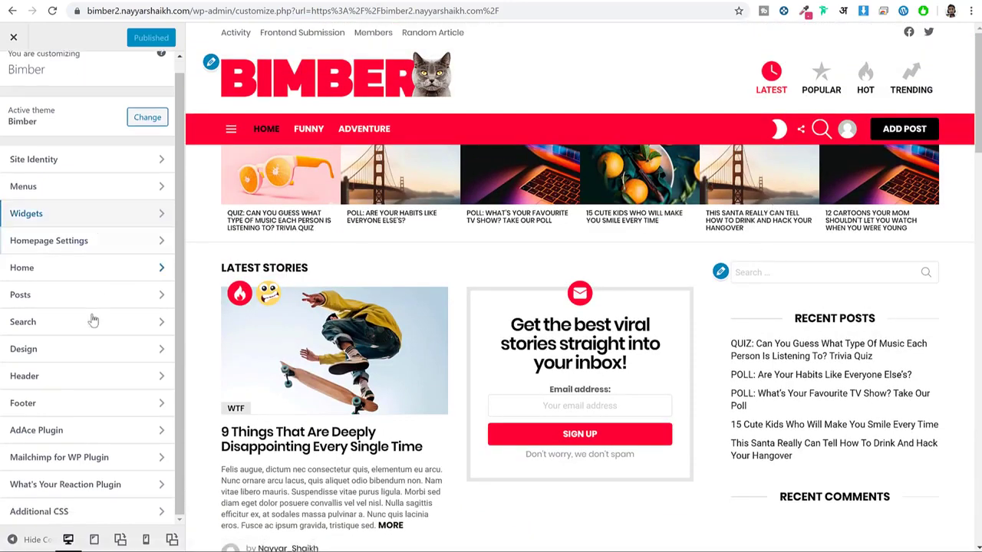
{"action": "left_click", "coordinate": [88, 268]}
{"action": "left_click", "coordinate": [83, 124]}
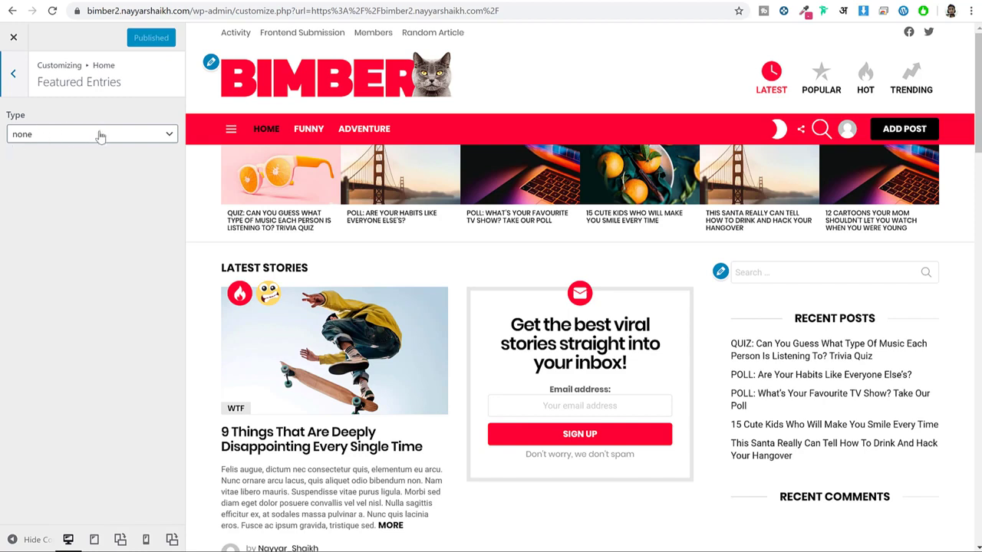
{"action": "left_click", "coordinate": [100, 136]}
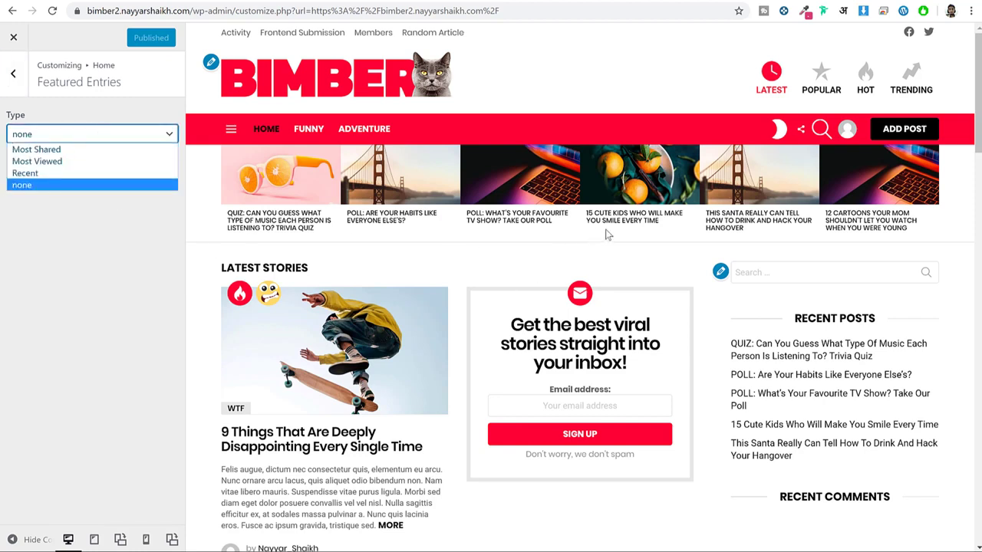
{"action": "left_click", "coordinate": [87, 180]}
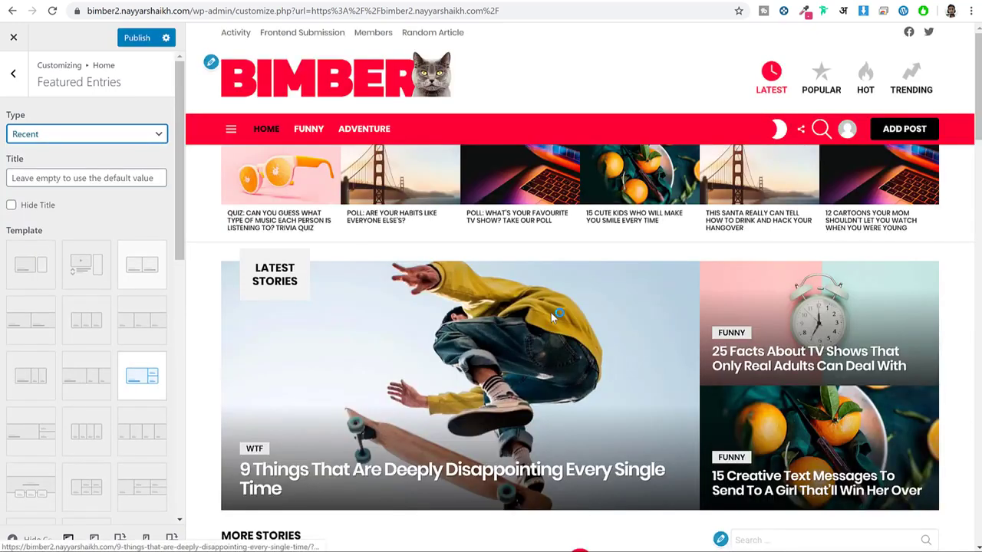
Step: Try the 2of-3v-3v-boxed layout and another Featured Entries template
{"action": "scroll", "coordinate": [694, 298], "scroll_direction": "down", "scroll_amount": 2}
{"action": "scroll", "coordinate": [692, 295], "scroll_direction": "down", "scroll_amount": 8}
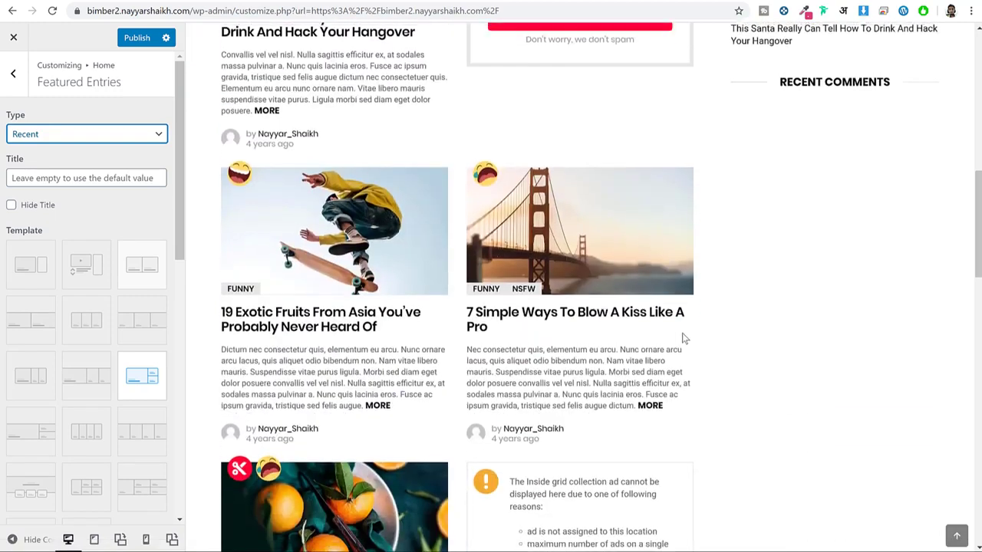
{"action": "scroll", "coordinate": [682, 337], "scroll_direction": "up", "scroll_amount": 4}
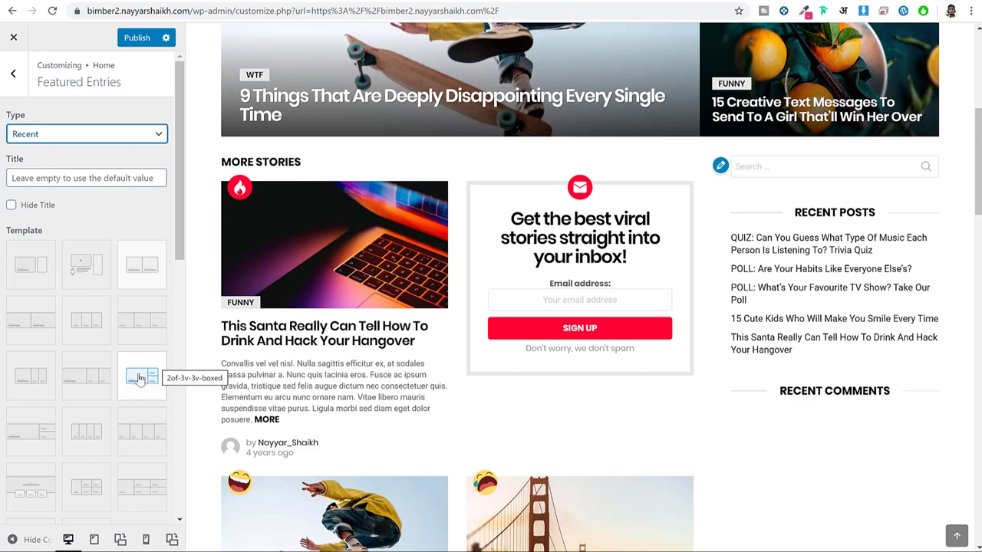
{"action": "left_click", "coordinate": [152, 377]}
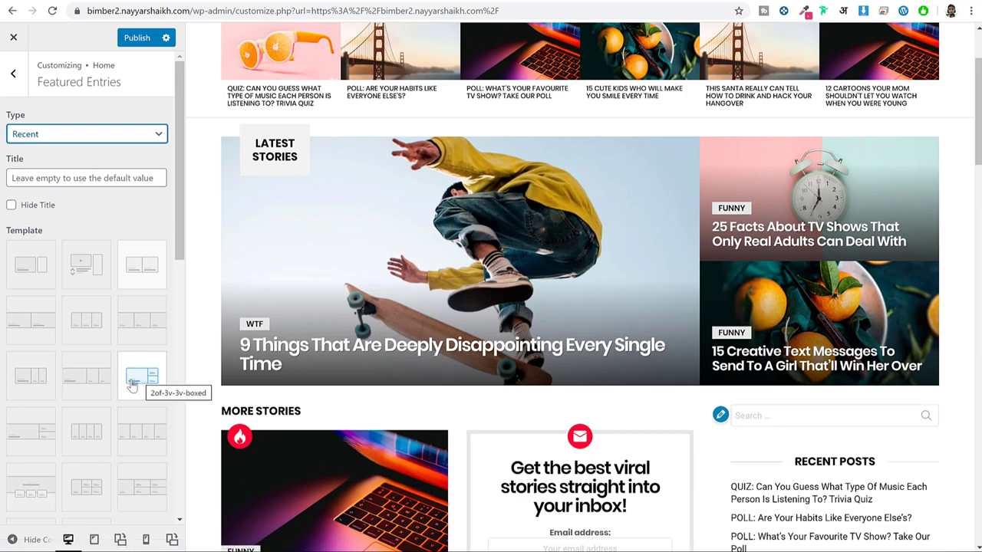
{"action": "scroll", "coordinate": [822, 244], "scroll_direction": "down", "scroll_amount": 1}
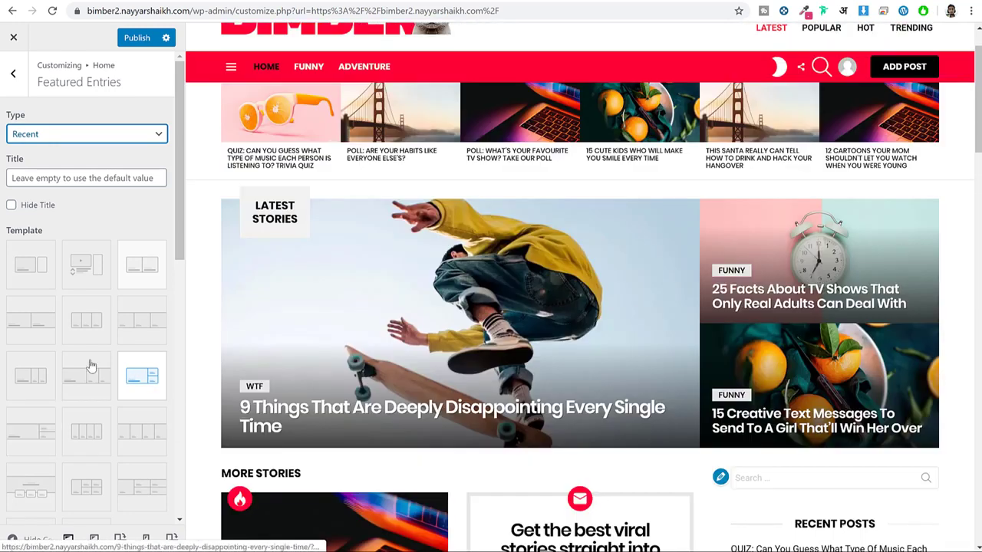
{"action": "left_click", "coordinate": [87, 375]}
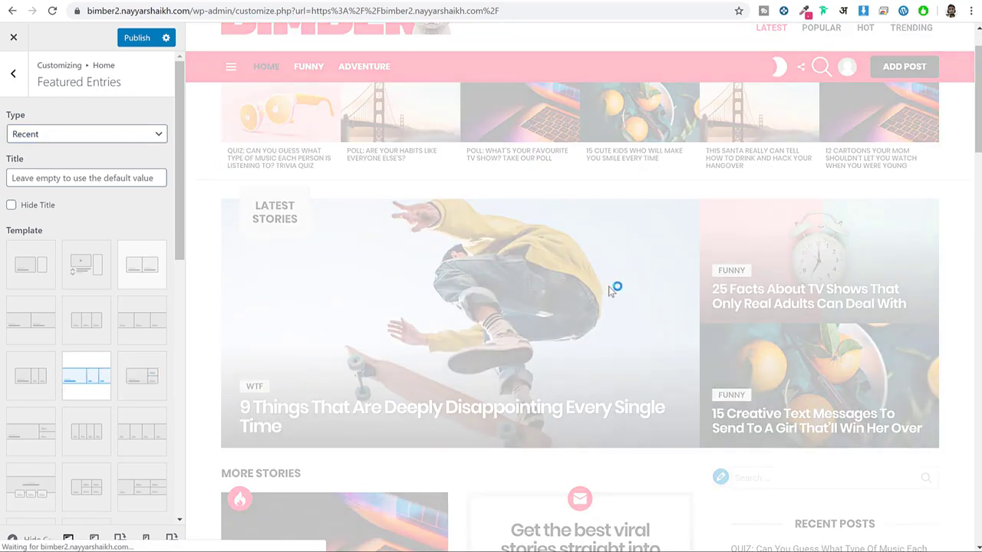
Step: Apply the one-large, four-small grid template to Latest Stories
{"action": "scroll", "coordinate": [524, 274], "scroll_direction": "down", "scroll_amount": 1}
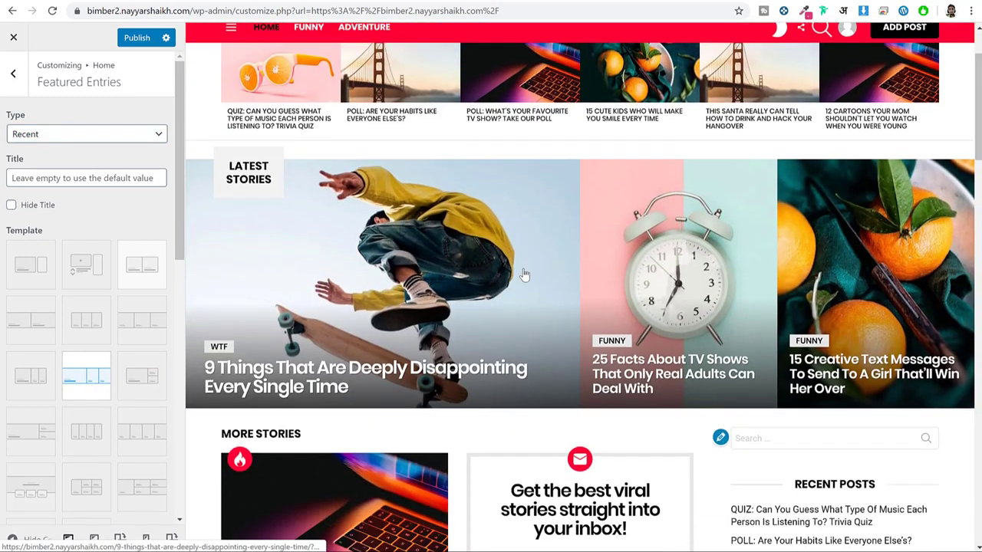
{"action": "scroll", "coordinate": [161, 338], "scroll_direction": "down", "scroll_amount": 3}
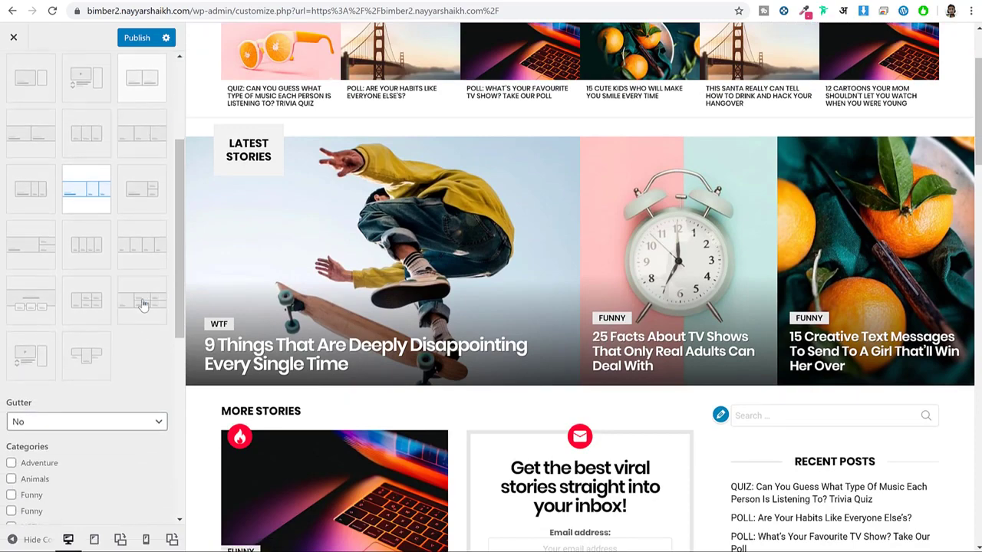
{"action": "left_click", "coordinate": [142, 305]}
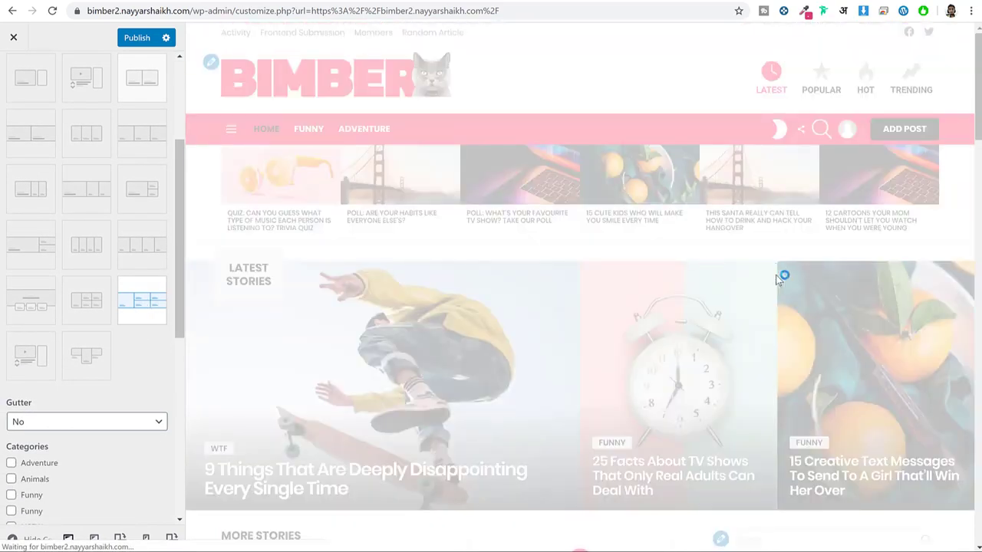
{"action": "scroll", "coordinate": [576, 182], "scroll_direction": "down", "scroll_amount": 2}
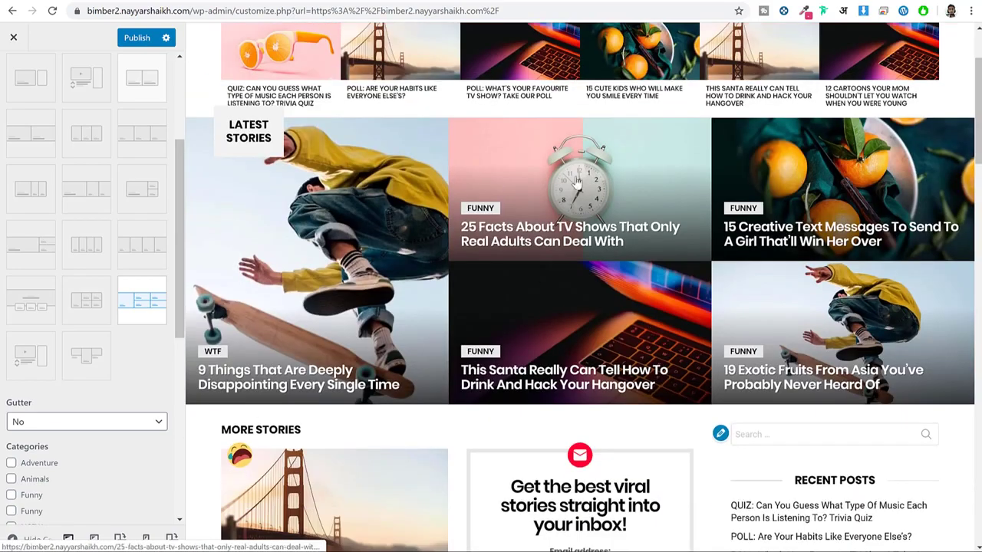
{"action": "scroll", "coordinate": [418, 305], "scroll_direction": "down", "scroll_amount": 5}
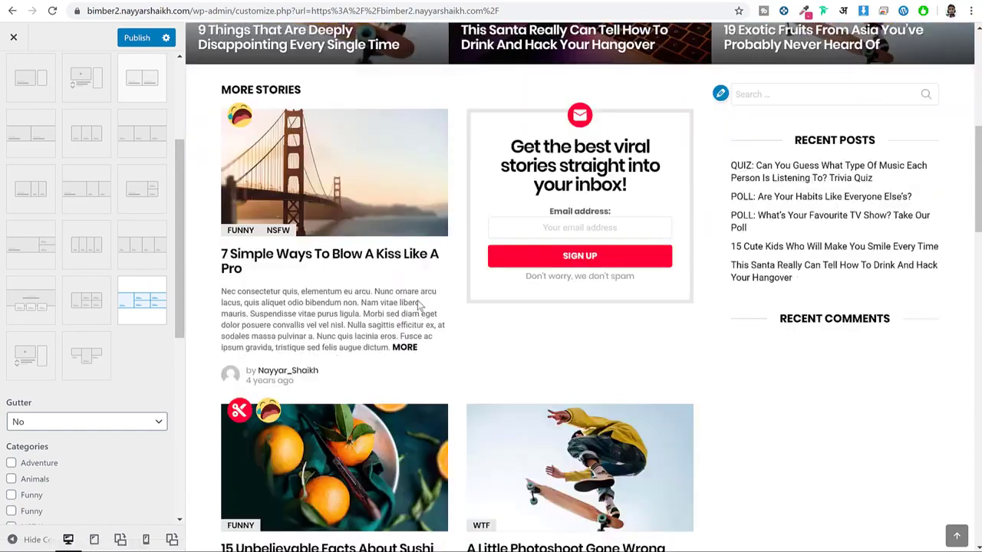
{"action": "scroll", "coordinate": [563, 248], "scroll_direction": "down", "scroll_amount": 10}
{"action": "scroll", "coordinate": [579, 301], "scroll_direction": "up", "scroll_amount": 3}
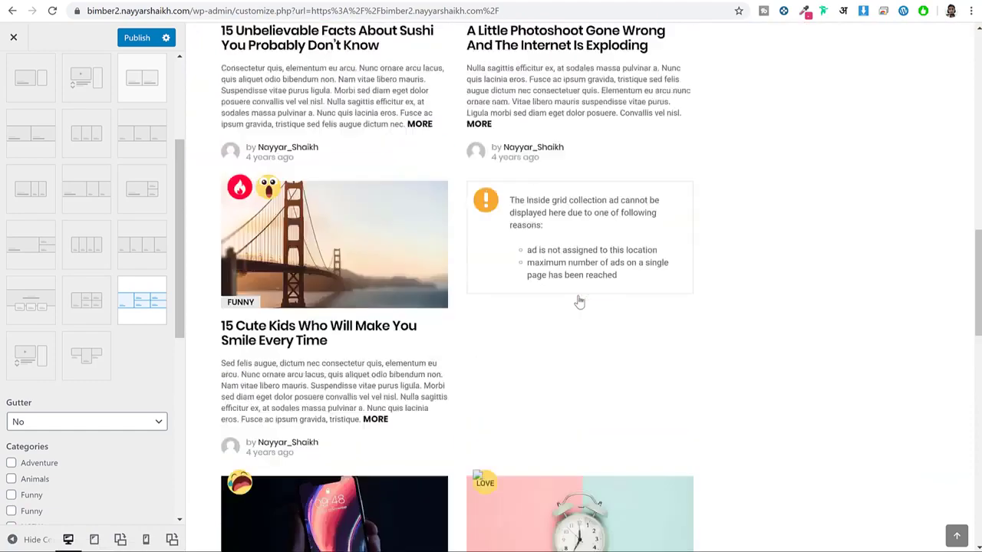
{"action": "scroll", "coordinate": [579, 302], "scroll_direction": "up", "scroll_amount": 5}
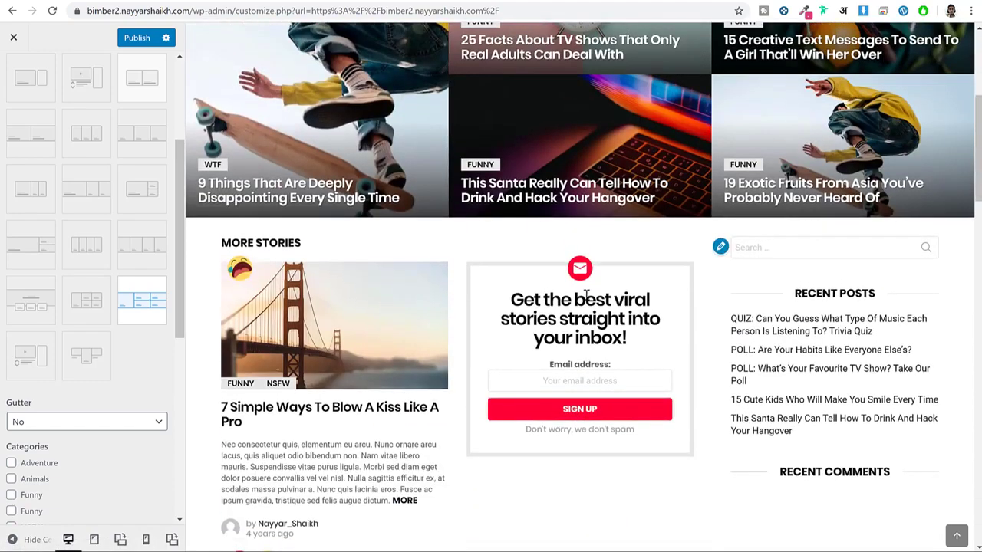
{"action": "scroll", "coordinate": [586, 295], "scroll_direction": "up", "scroll_amount": 4}
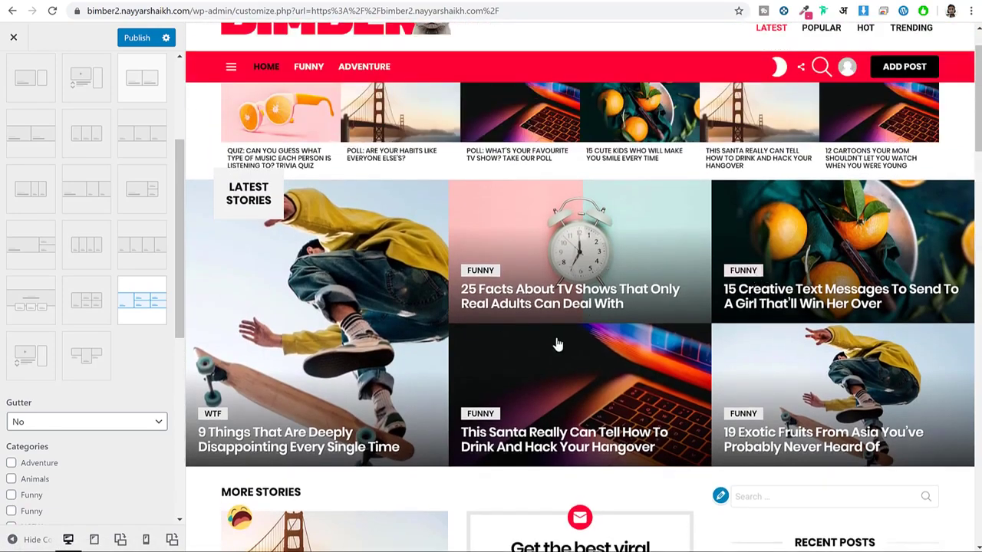
Step: Toggle Categories under Hide Elements on and back off, then publish the Featured Entries changes
{"action": "scroll", "coordinate": [111, 367], "scroll_direction": "down", "scroll_amount": 3}
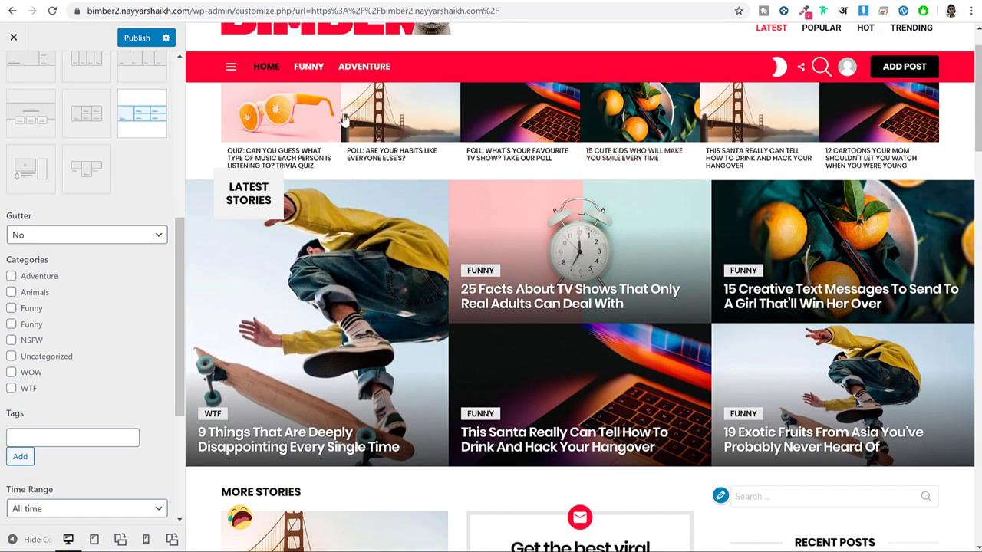
{"action": "scroll", "coordinate": [170, 287], "scroll_direction": "down", "scroll_amount": 5}
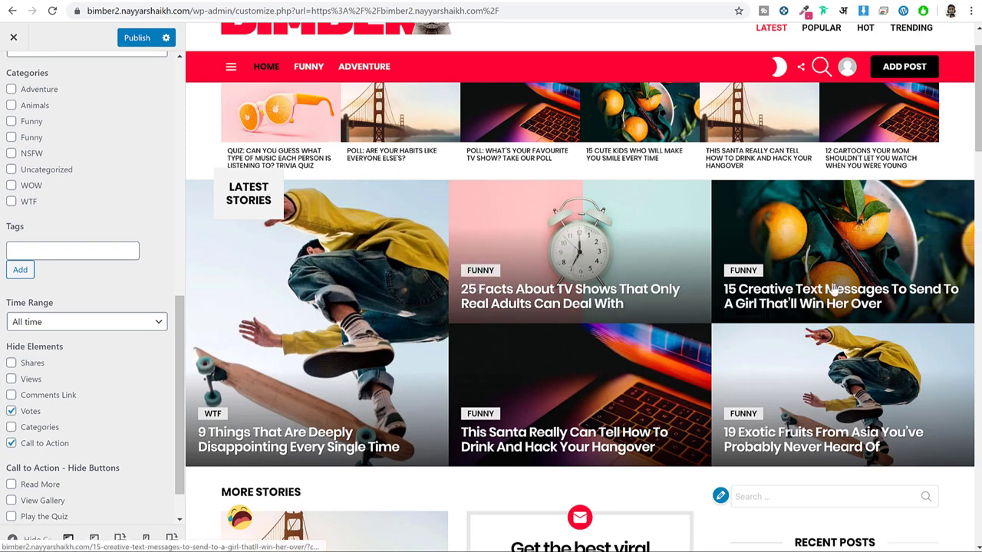
{"action": "scroll", "coordinate": [130, 365], "scroll_direction": "down", "scroll_amount": 2}
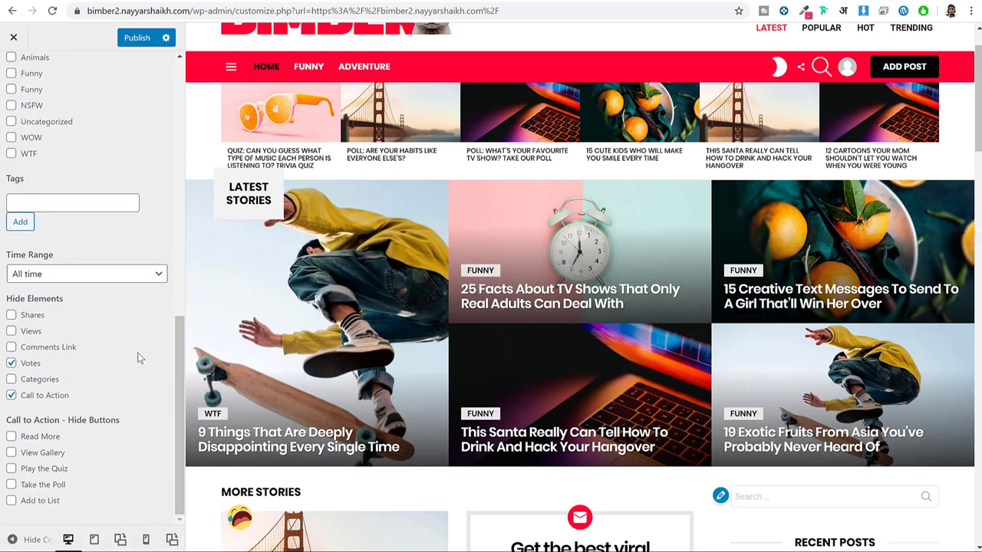
{"action": "left_click", "coordinate": [36, 381]}
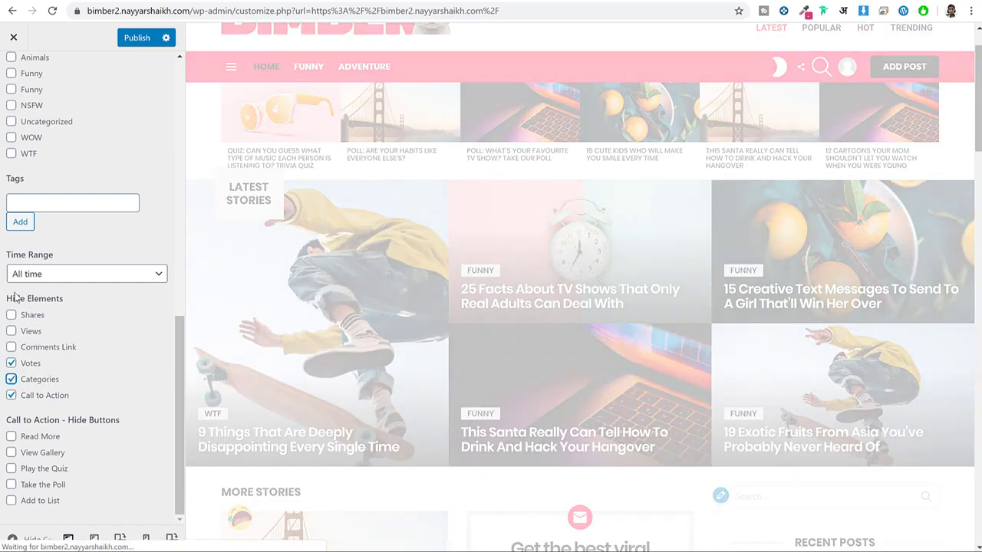
{"action": "left_click_drag", "start_coordinate": [12, 298], "coordinate": [66, 301]}
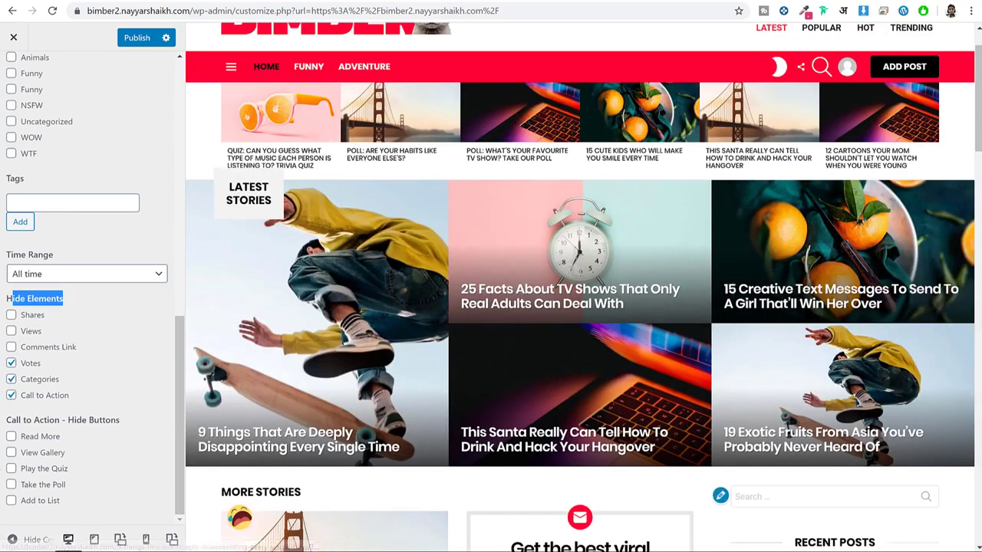
{"action": "left_click", "coordinate": [30, 382]}
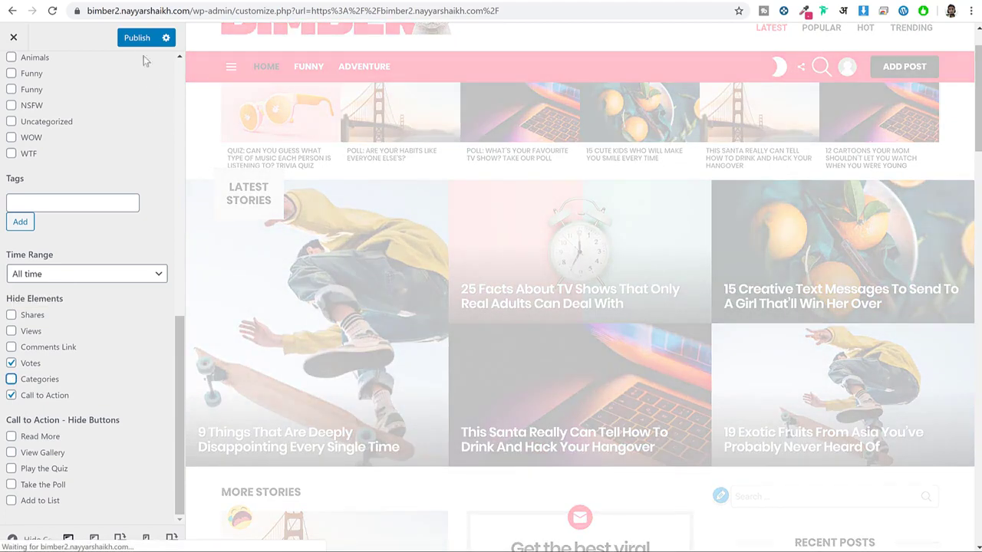
{"action": "left_click", "coordinate": [135, 42]}
{"action": "scroll", "coordinate": [121, 142], "scroll_direction": "up", "scroll_amount": 5}
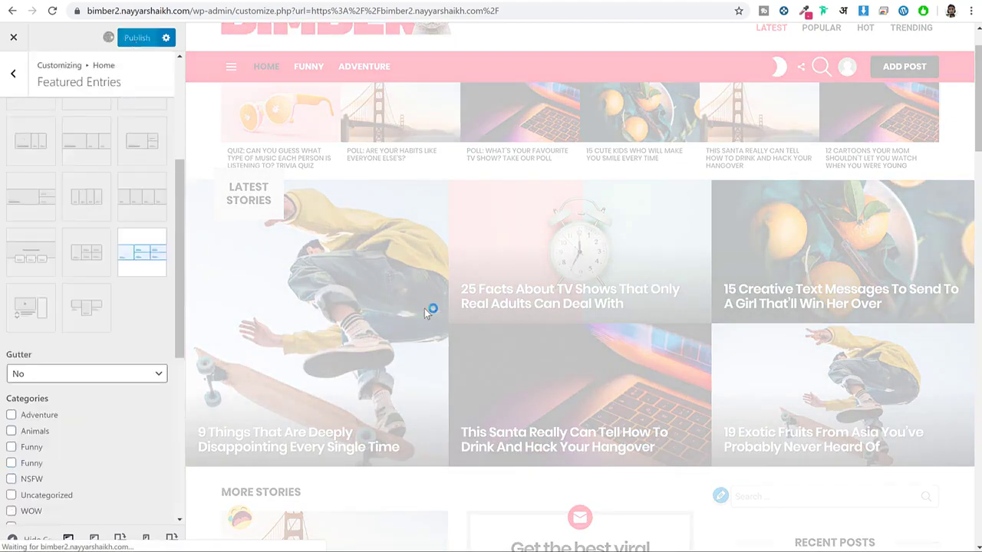
{"action": "scroll", "coordinate": [602, 303], "scroll_direction": "down", "scroll_amount": 2}
{"action": "scroll", "coordinate": [502, 380], "scroll_direction": "down", "scroll_amount": 3}
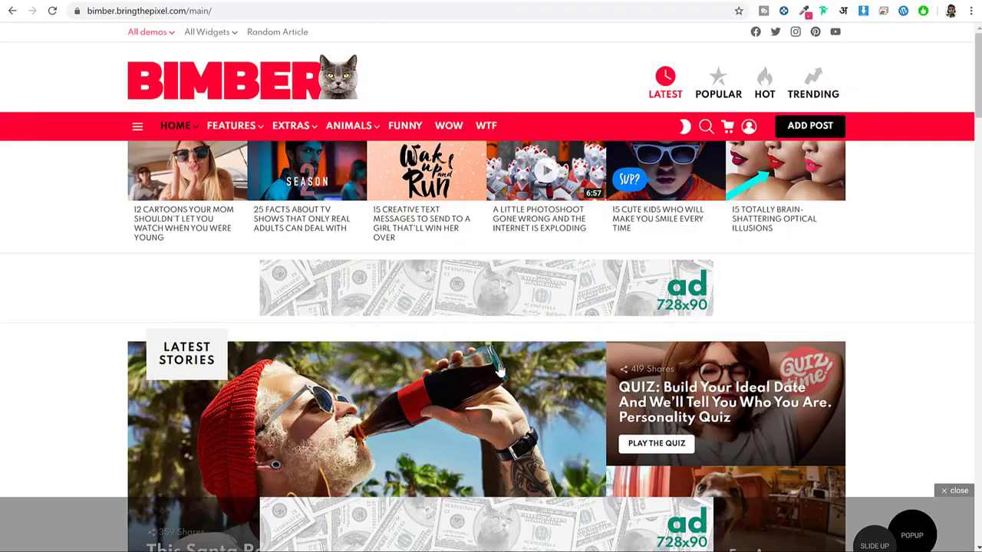
Step: Go back to the homepage sections and open Main Collection
{"action": "scroll", "coordinate": [500, 368], "scroll_direction": "down", "scroll_amount": 7}
{"action": "scroll", "coordinate": [460, 184], "scroll_direction": "up", "scroll_amount": 1}
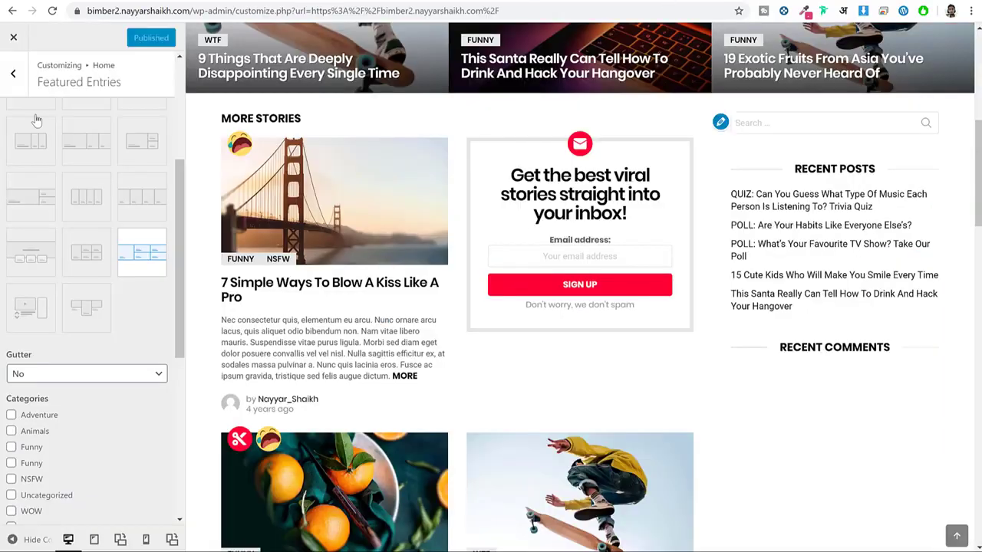
{"action": "left_click", "coordinate": [13, 73]}
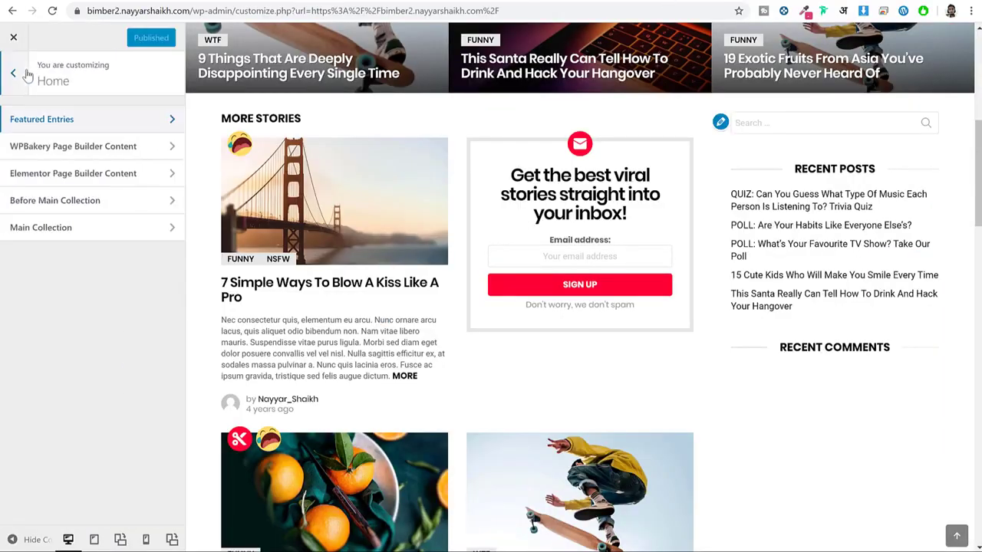
{"action": "left_click", "coordinate": [89, 233]}
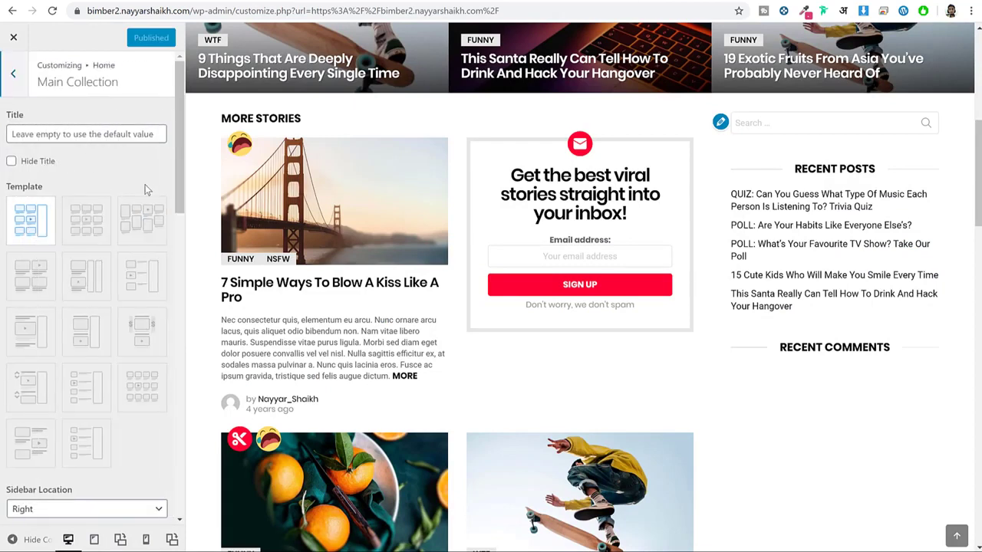
{"action": "scroll", "coordinate": [147, 189], "scroll_direction": "down", "scroll_amount": 1}
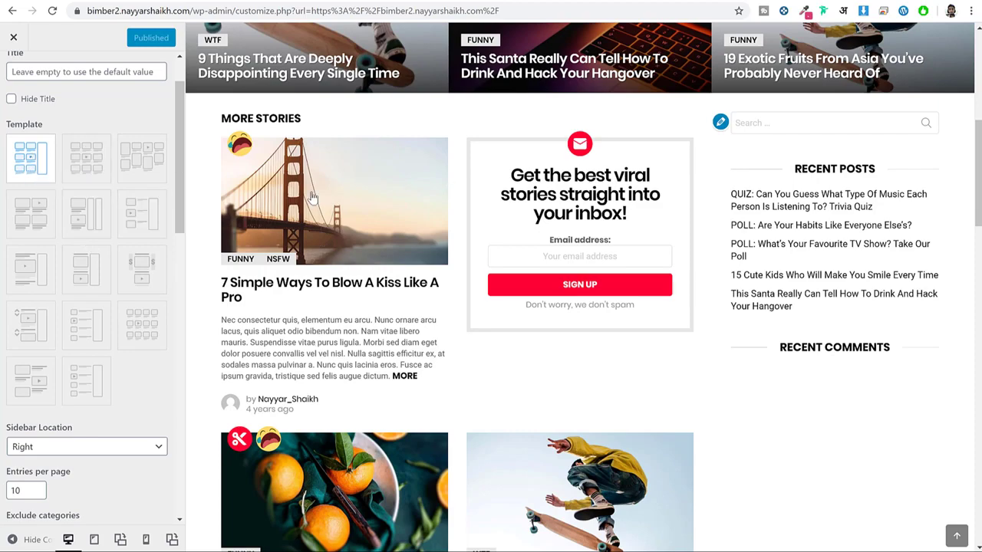
{"action": "scroll", "coordinate": [565, 340], "scroll_direction": "down", "scroll_amount": 5}
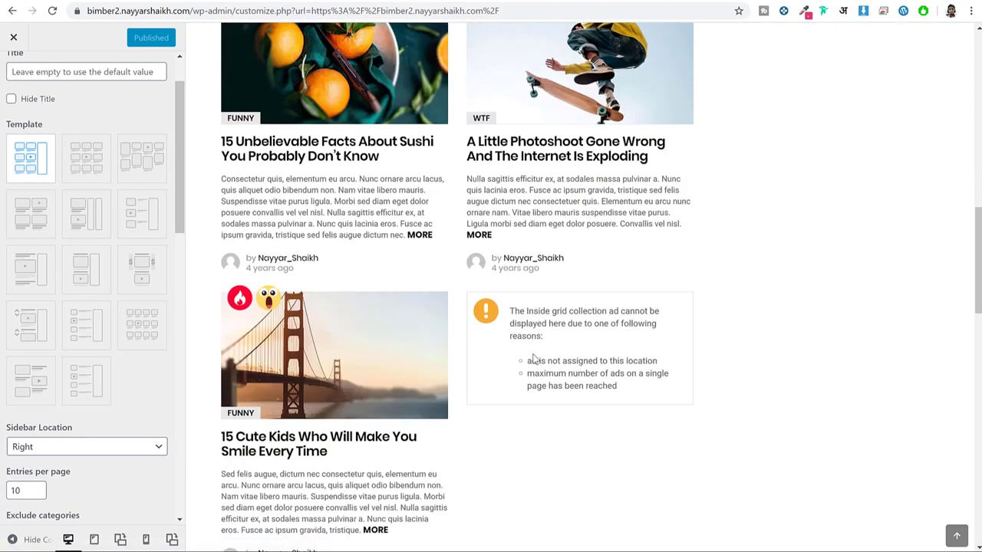
{"action": "scroll", "coordinate": [542, 352], "scroll_direction": "up", "scroll_amount": 5}
{"action": "scroll", "coordinate": [542, 352], "scroll_direction": "up", "scroll_amount": 1}
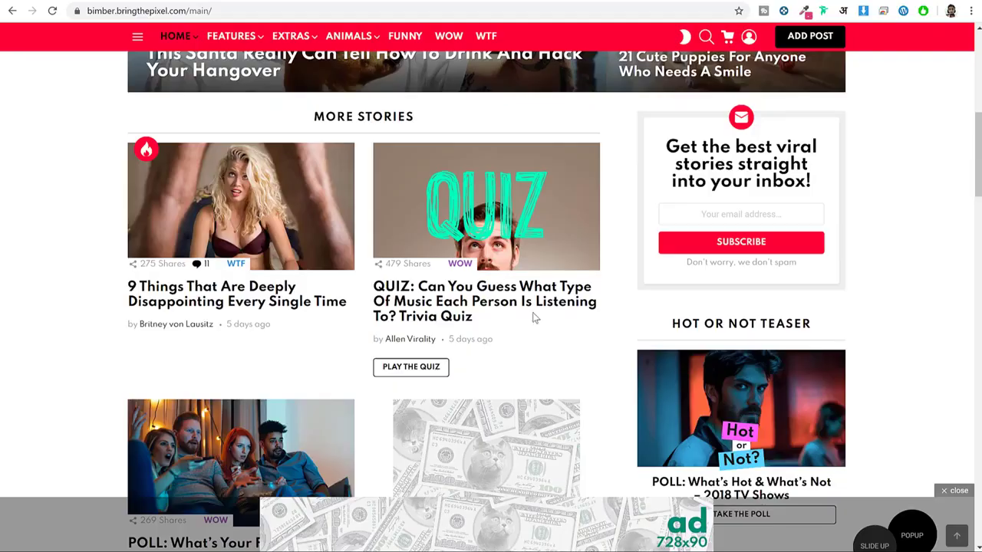
{"action": "scroll", "coordinate": [537, 319], "scroll_direction": "up", "scroll_amount": 2}
Step: Scroll the Main Collection panel down to Hide Elements while checking the More Stories excerpts
{"action": "scroll", "coordinate": [548, 321], "scroll_direction": "down", "scroll_amount": 3}
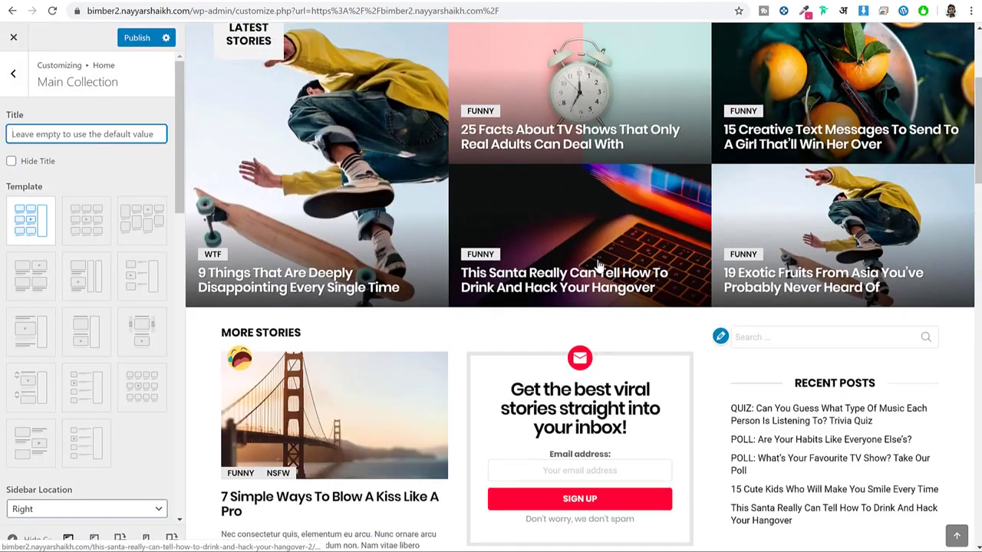
{"action": "scroll", "coordinate": [598, 265], "scroll_direction": "down", "scroll_amount": 2}
{"action": "scroll", "coordinate": [598, 264], "scroll_direction": "down", "scroll_amount": 4}
{"action": "left_click_drag", "start_coordinate": [269, 269], "coordinate": [383, 291]}
{"action": "double_click", "coordinate": [382, 292]}
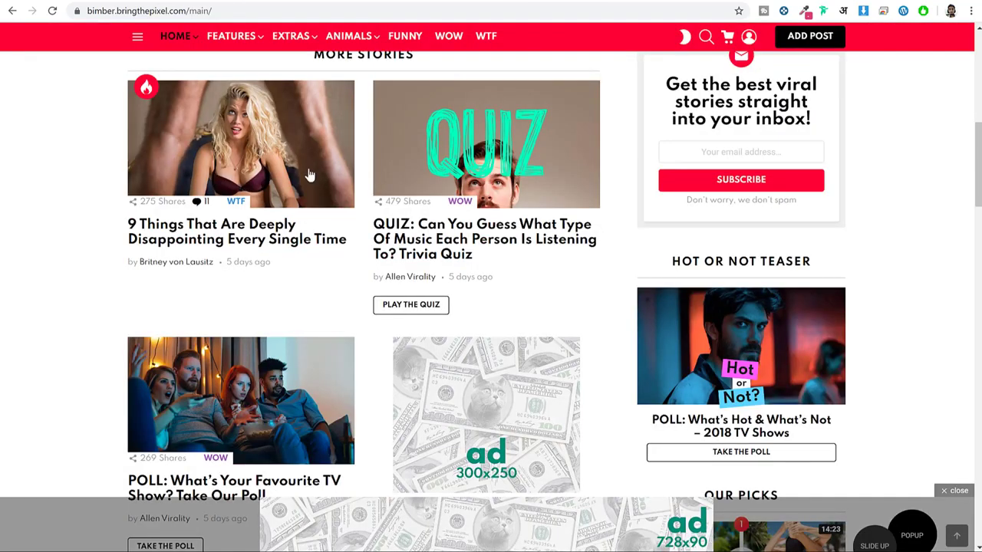
{"action": "scroll", "coordinate": [310, 175], "scroll_direction": "up", "scroll_amount": 1}
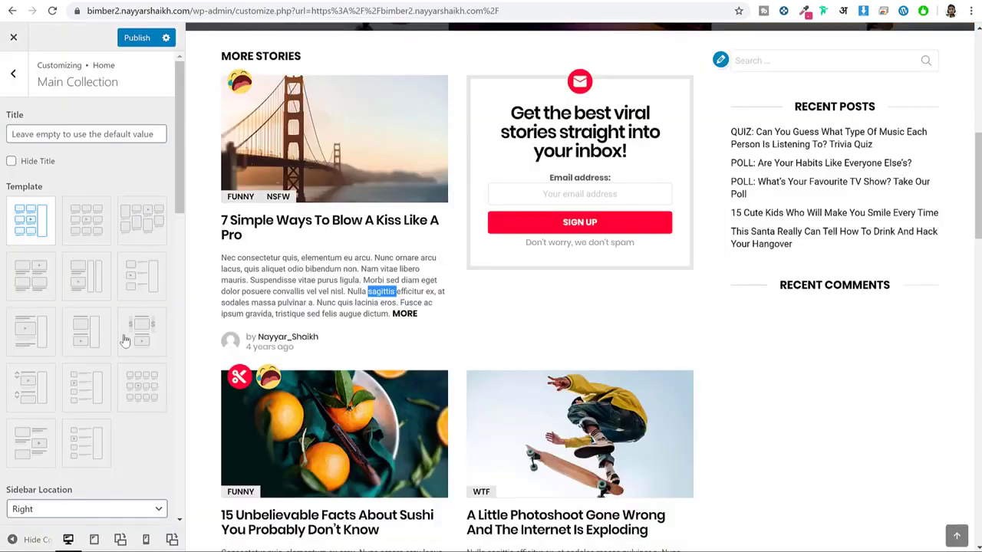
{"action": "scroll", "coordinate": [125, 341], "scroll_direction": "down", "scroll_amount": 5}
{"action": "scroll", "coordinate": [98, 201], "scroll_direction": "down", "scroll_amount": 3}
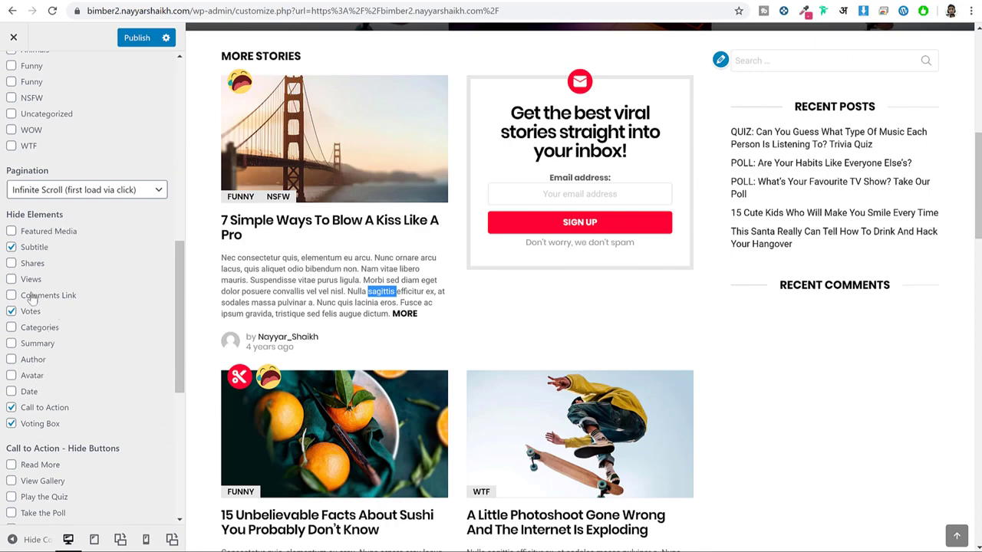
Step: Hide the post summaries in the More Stories section
{"action": "left_click", "coordinate": [36, 343]}
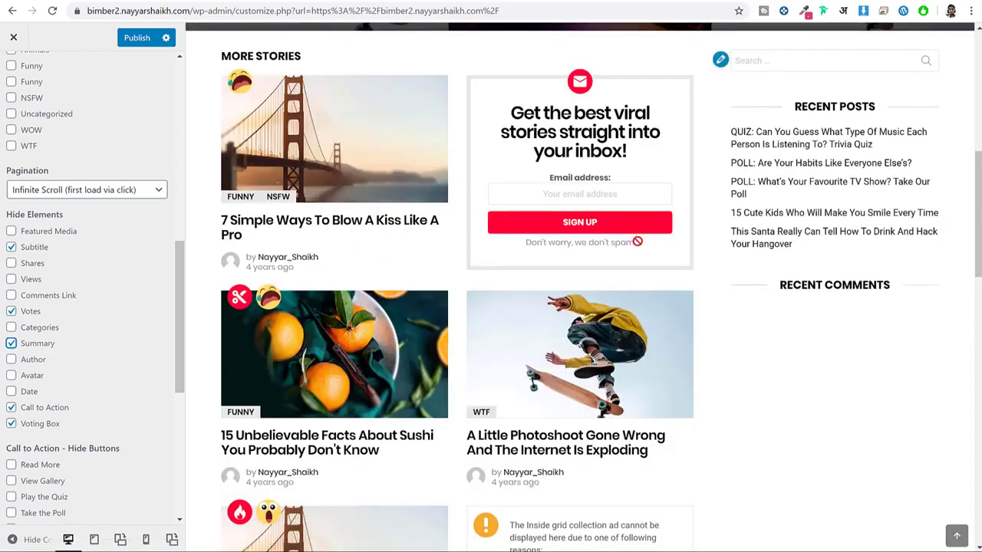
{"action": "scroll", "coordinate": [667, 291], "scroll_direction": "down", "scroll_amount": 4}
{"action": "scroll", "coordinate": [667, 293], "scroll_direction": "down", "scroll_amount": 3}
{"action": "scroll", "coordinate": [661, 303], "scroll_direction": "up", "scroll_amount": 9}
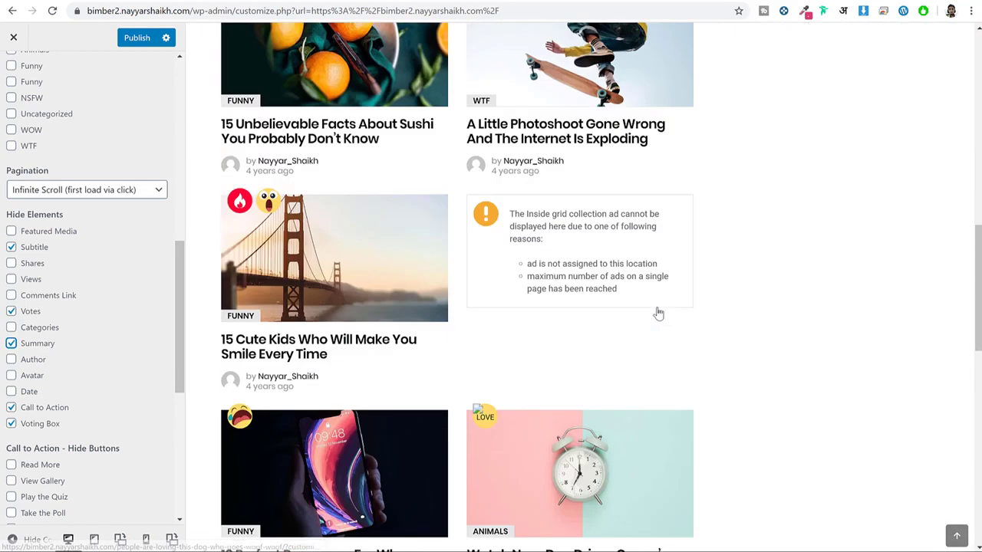
{"action": "scroll", "coordinate": [611, 229], "scroll_direction": "up", "scroll_amount": 1}
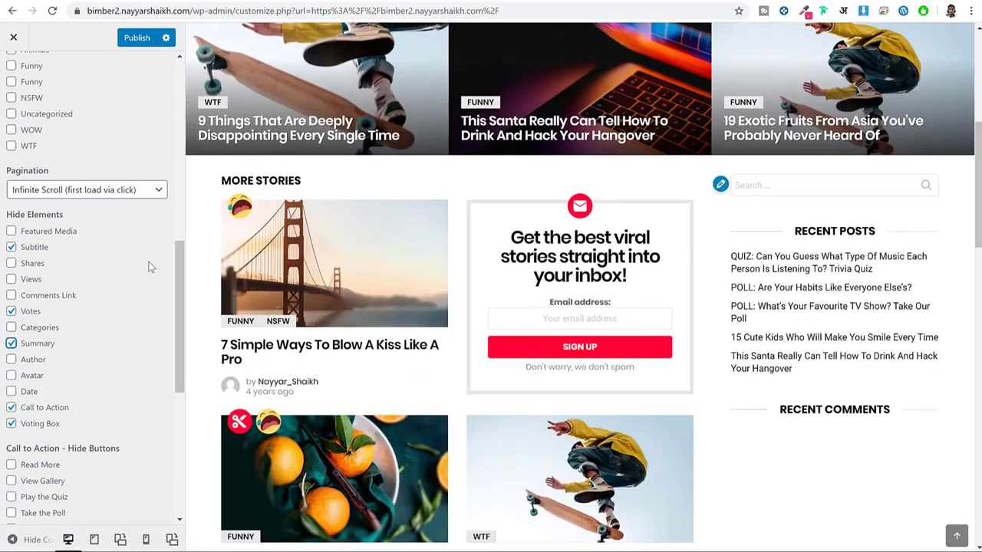
{"action": "scroll", "coordinate": [615, 242], "scroll_direction": "up", "scroll_amount": 2}
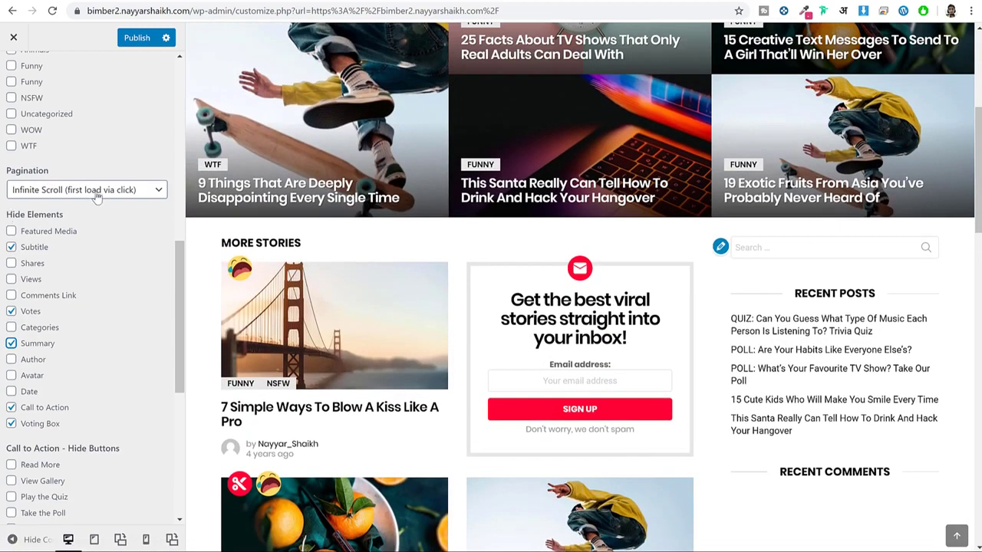
{"action": "scroll", "coordinate": [98, 197], "scroll_direction": "up", "scroll_amount": 2}
{"action": "scroll", "coordinate": [586, 310], "scroll_direction": "down", "scroll_amount": 3}
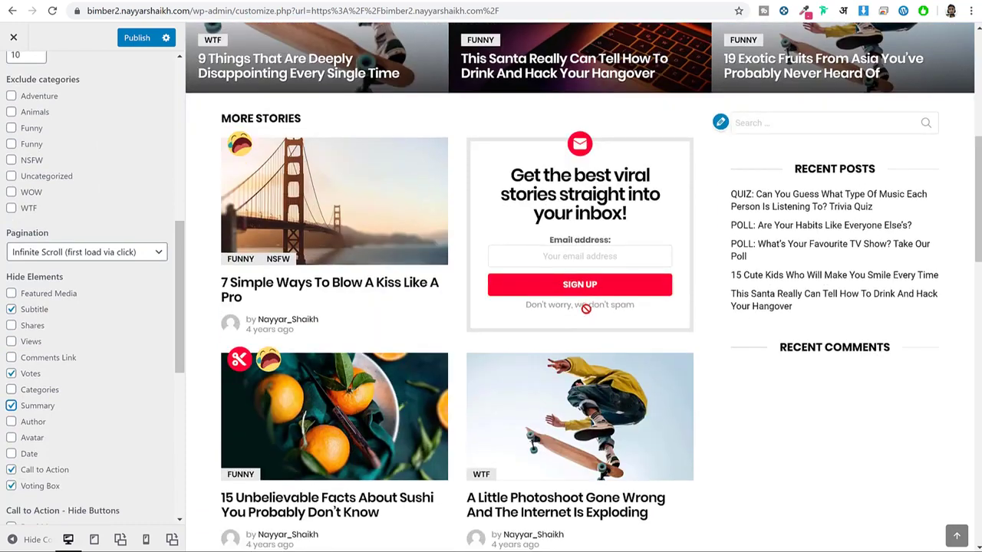
{"action": "scroll", "coordinate": [47, 391], "scroll_direction": "down", "scroll_amount": 6}
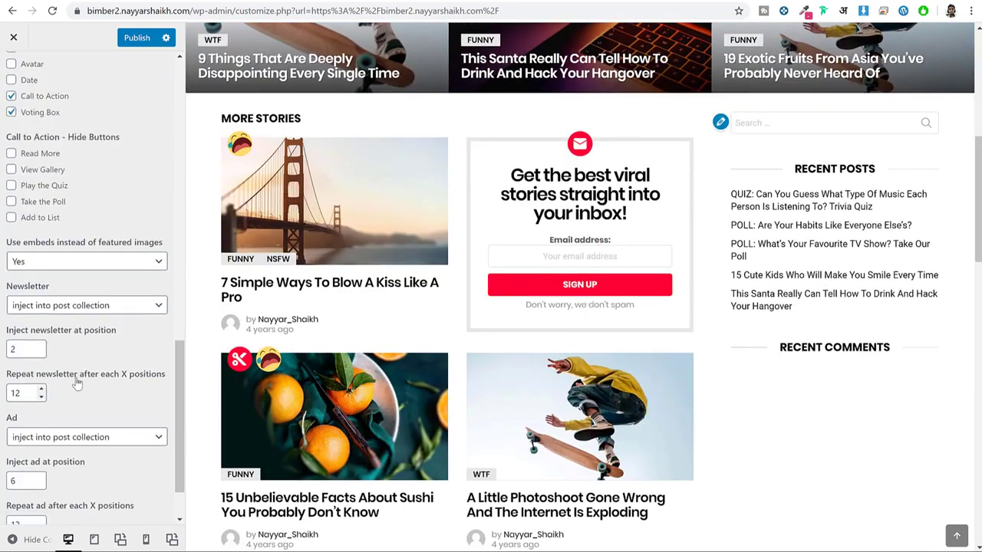
Step: Change the newsletter injection position from 2 to 5, then check the ad position value
{"action": "double_click", "coordinate": [28, 288]}
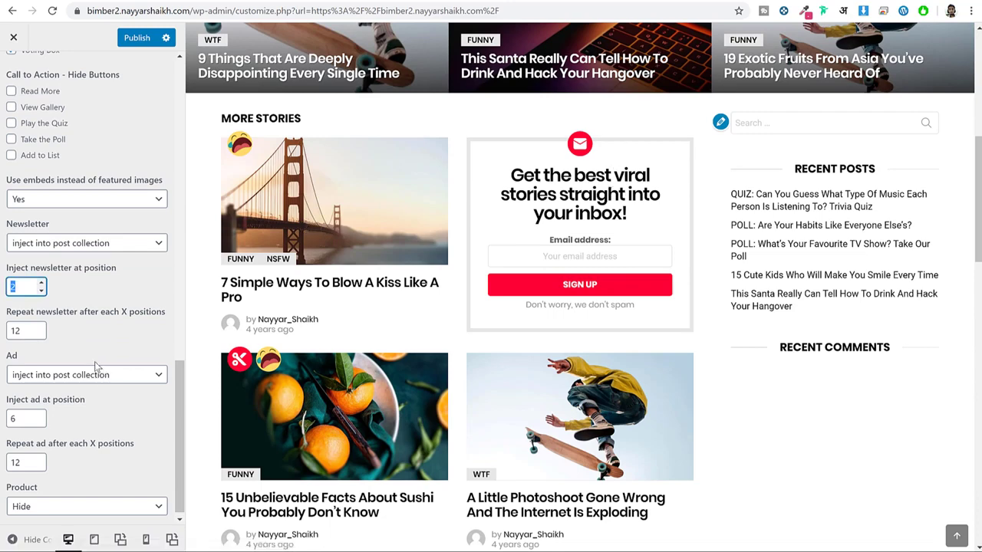
{"action": "scroll", "coordinate": [594, 298], "scroll_direction": "down", "scroll_amount": 1}
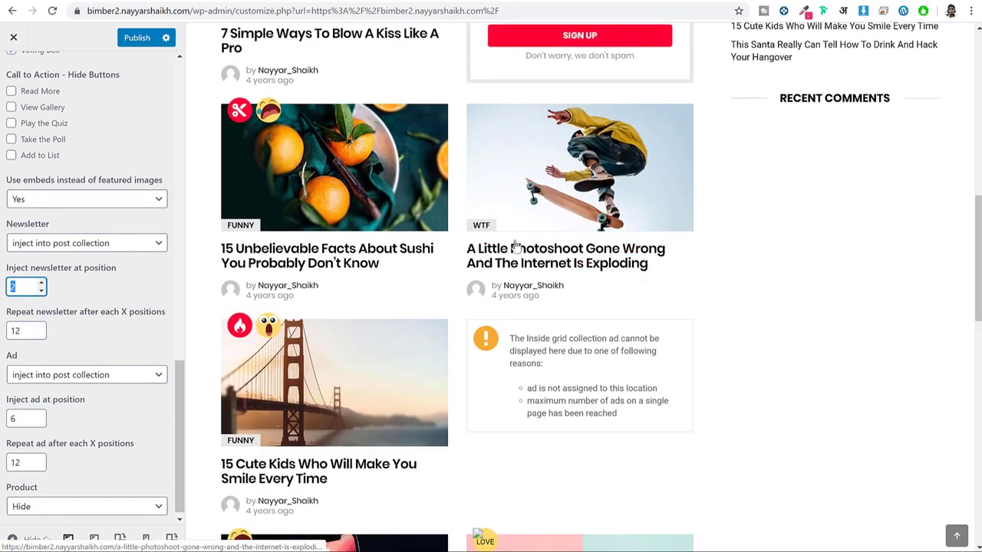
{"action": "scroll", "coordinate": [541, 369], "scroll_direction": "down", "scroll_amount": 2}
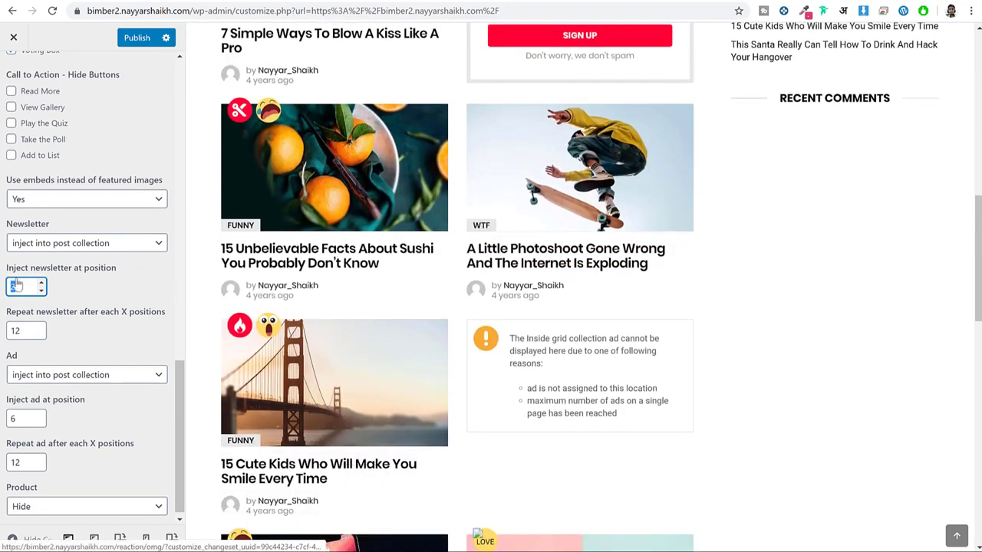
{"action": "type", "text": "5"}
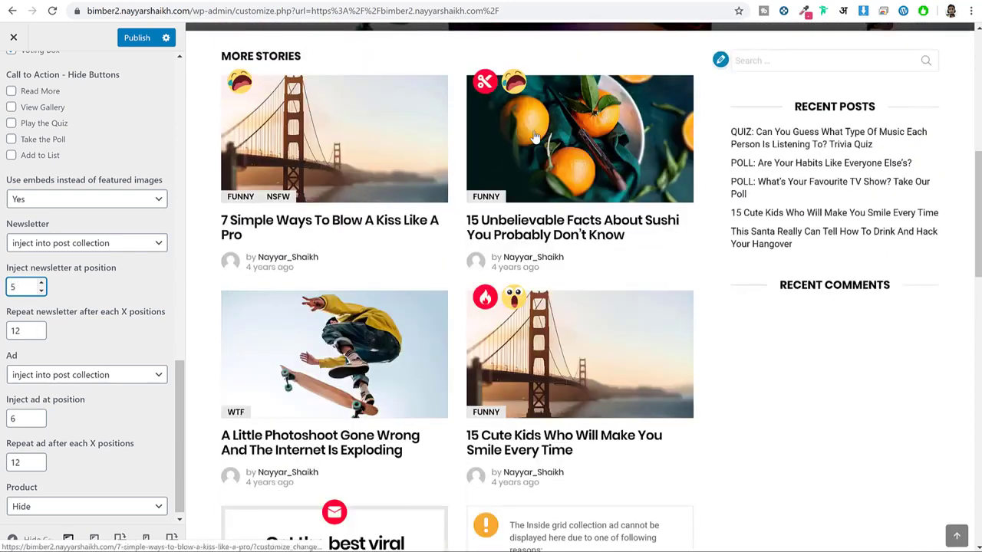
{"action": "scroll", "coordinate": [528, 217], "scroll_direction": "down", "scroll_amount": 3}
{"action": "scroll", "coordinate": [527, 217], "scroll_direction": "down", "scroll_amount": 2}
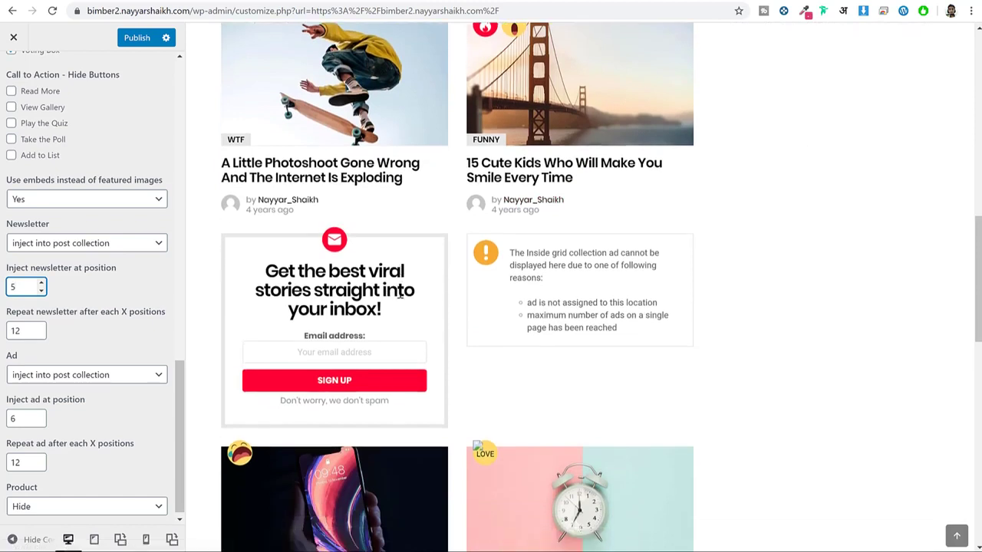
{"action": "scroll", "coordinate": [75, 354], "scroll_direction": "down", "scroll_amount": 1}
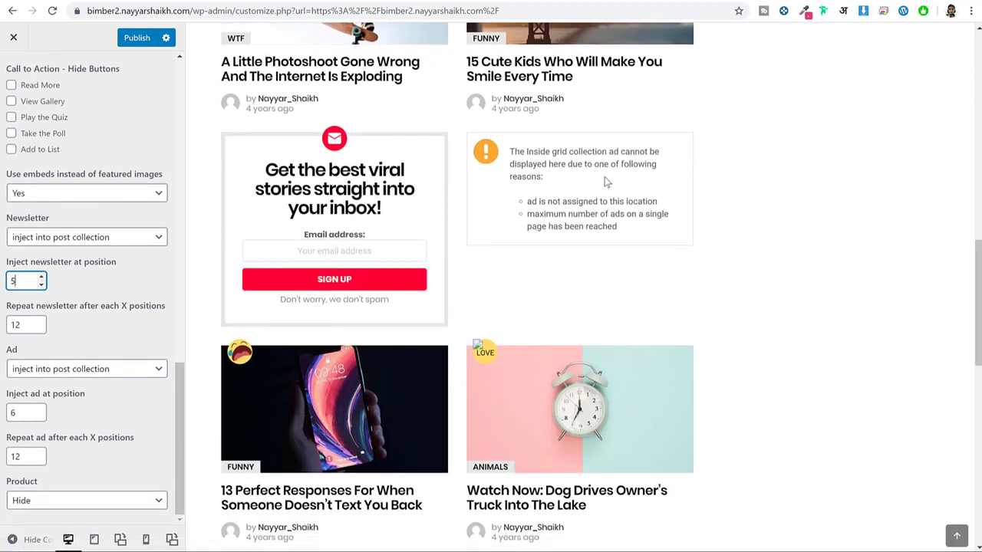
{"action": "double_click", "coordinate": [26, 416]}
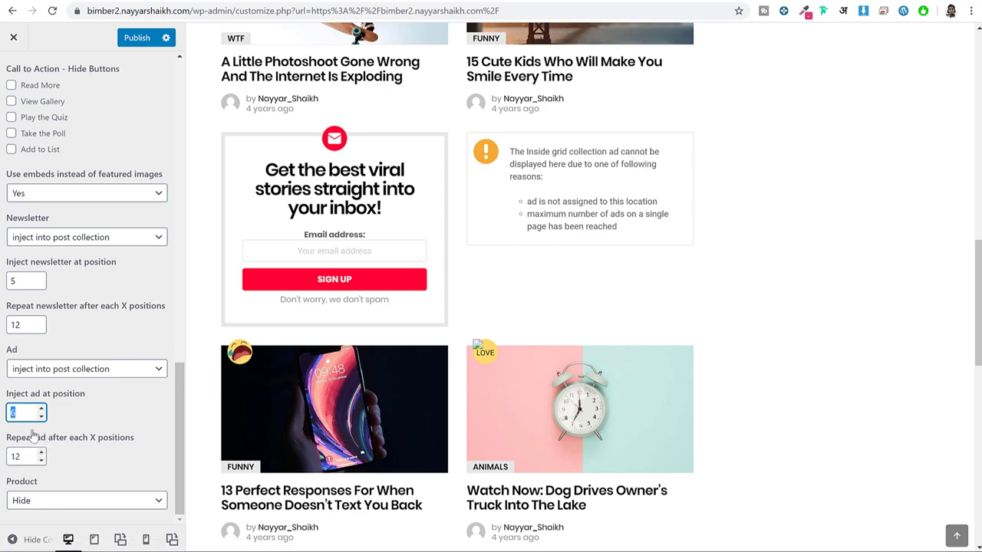
{"action": "scroll", "coordinate": [94, 382], "scroll_direction": "up", "scroll_amount": 15}
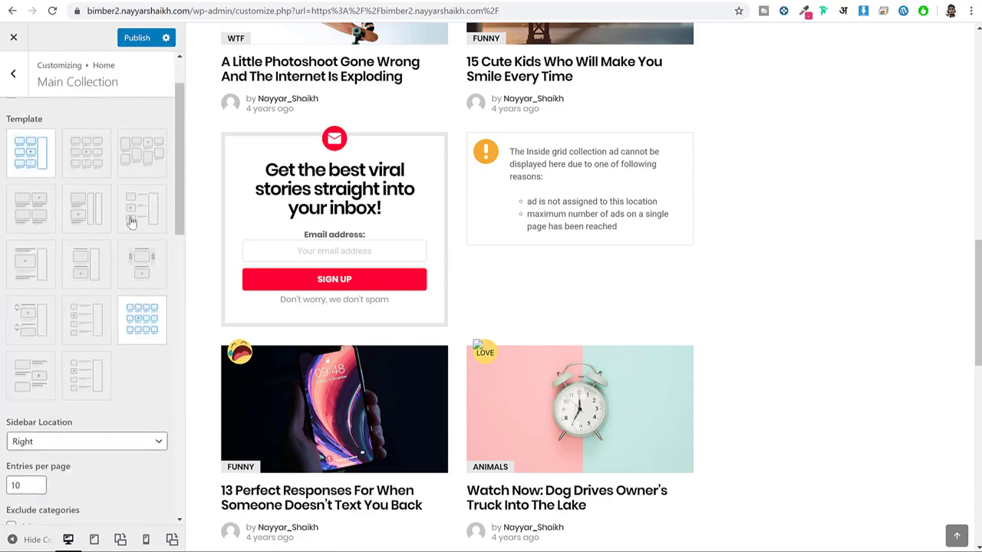
Step: Publish the Main Collection changes, review the preview, and return to the Home sections list
{"action": "left_click", "coordinate": [128, 41]}
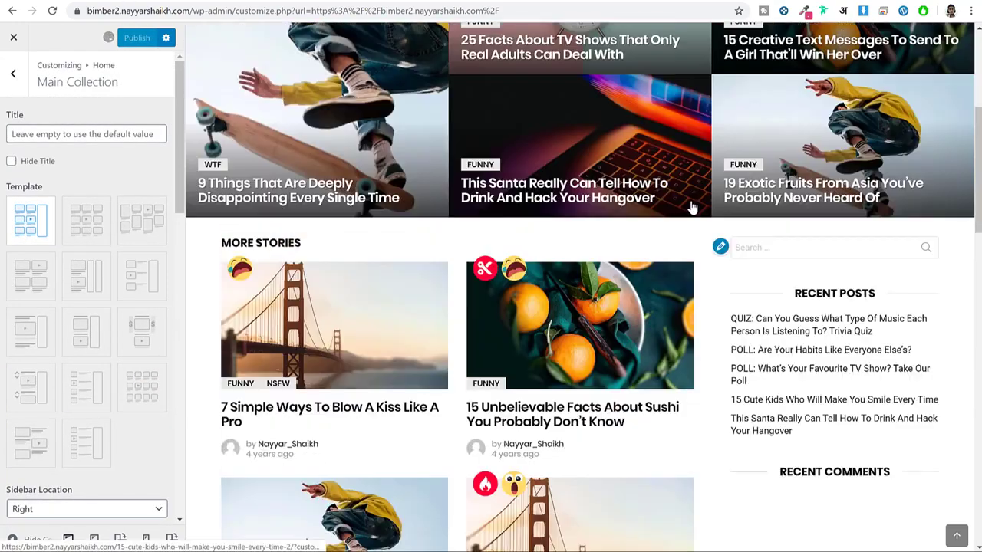
{"action": "scroll", "coordinate": [665, 262], "scroll_direction": "up", "scroll_amount": 3}
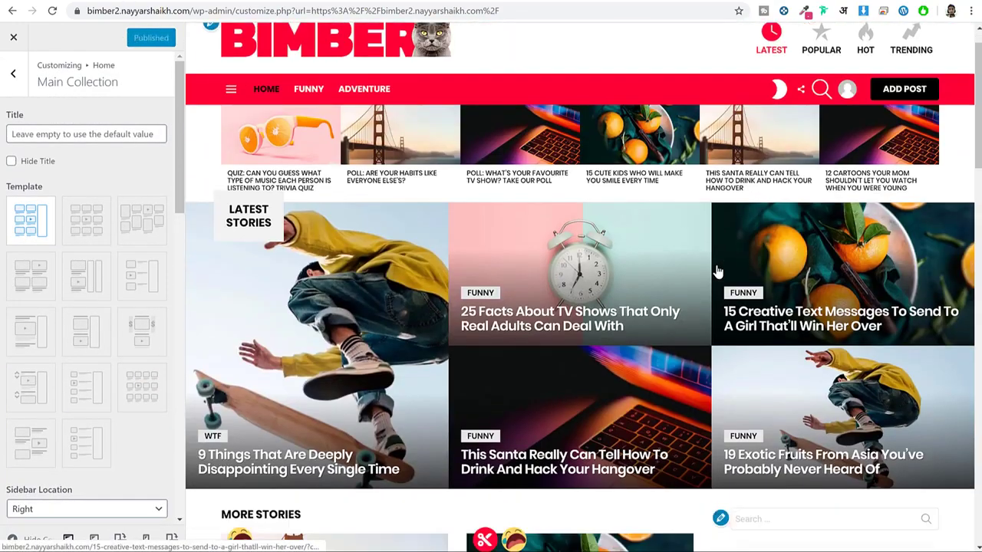
{"action": "scroll", "coordinate": [716, 272], "scroll_direction": "down", "scroll_amount": 4}
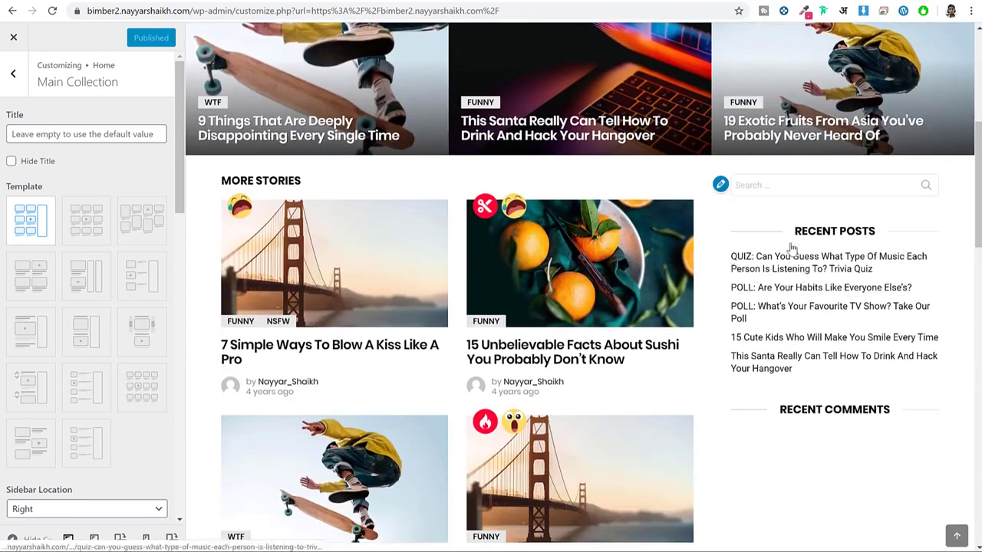
{"action": "scroll", "coordinate": [731, 150], "scroll_direction": "down", "scroll_amount": 1}
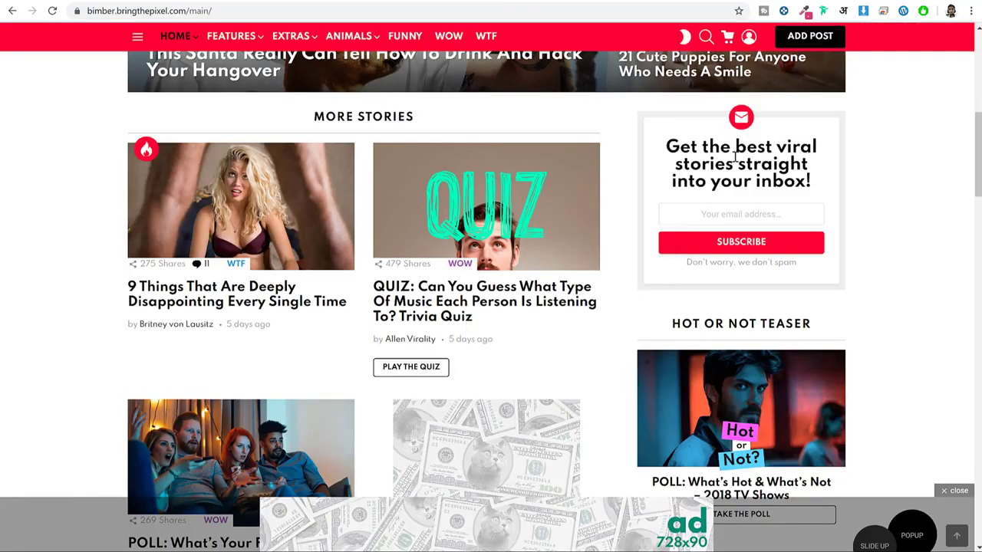
{"action": "scroll", "coordinate": [878, 211], "scroll_direction": "up", "scroll_amount": 1}
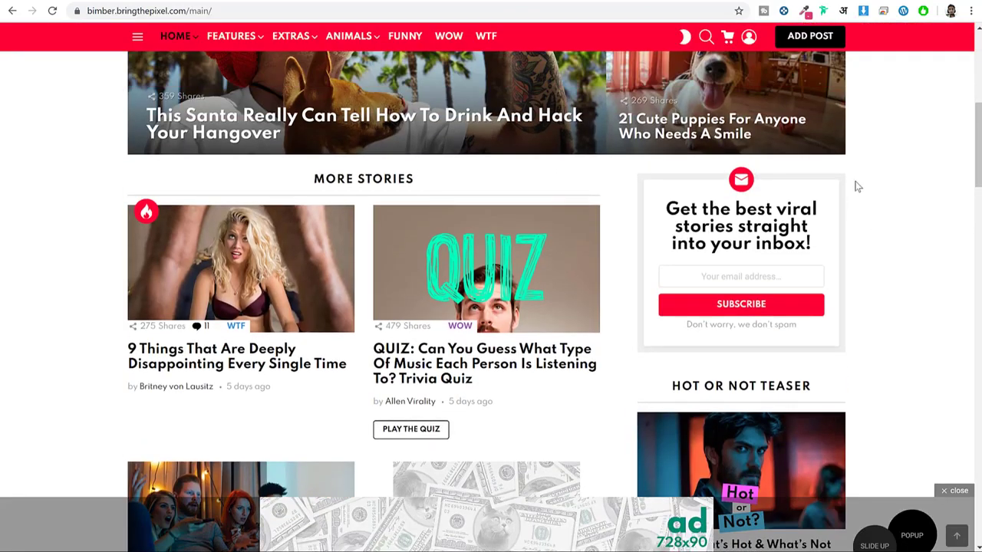
{"action": "scroll", "coordinate": [835, 243], "scroll_direction": "down", "scroll_amount": 5}
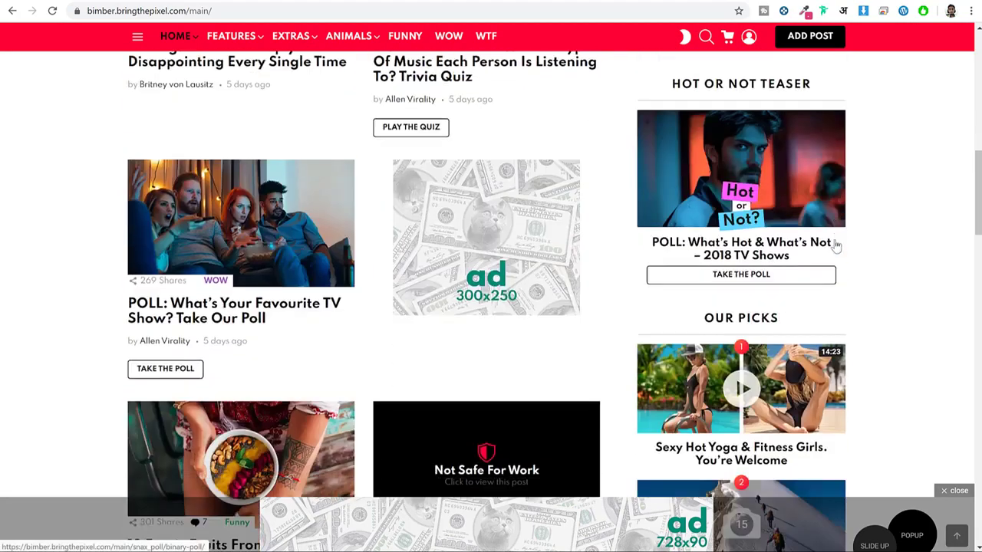
{"action": "scroll", "coordinate": [809, 318], "scroll_direction": "up", "scroll_amount": 5}
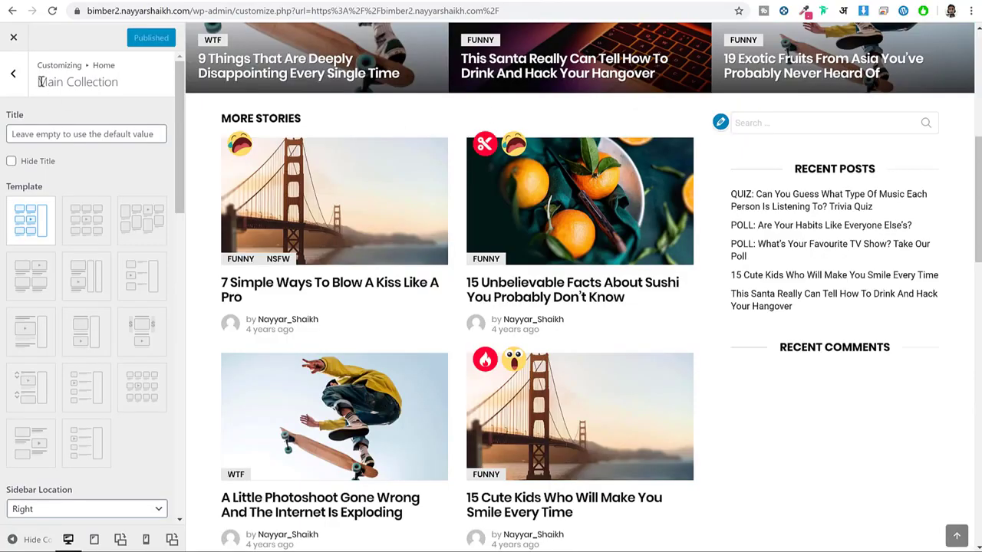
{"action": "left_click", "coordinate": [13, 73]}
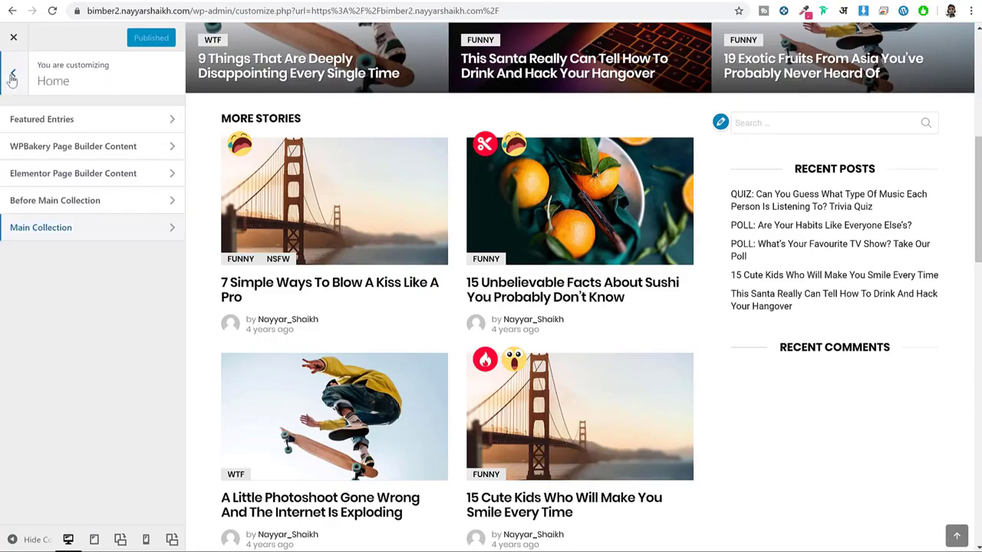
Step: In the Home widget area, add a Mailchimp Sign-Up Form widget found by searching 'mailc'
{"action": "left_click", "coordinate": [13, 73]}
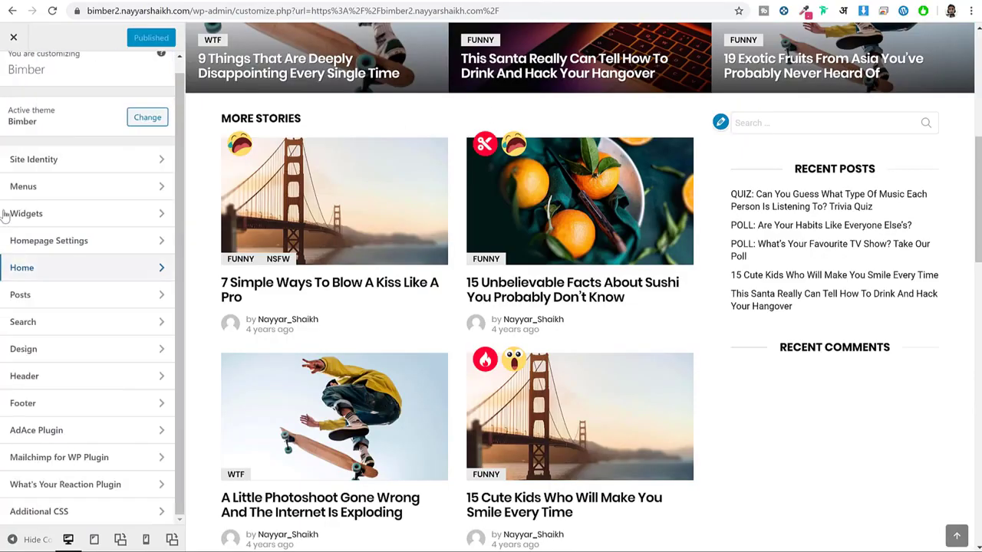
{"action": "left_click", "coordinate": [70, 219]}
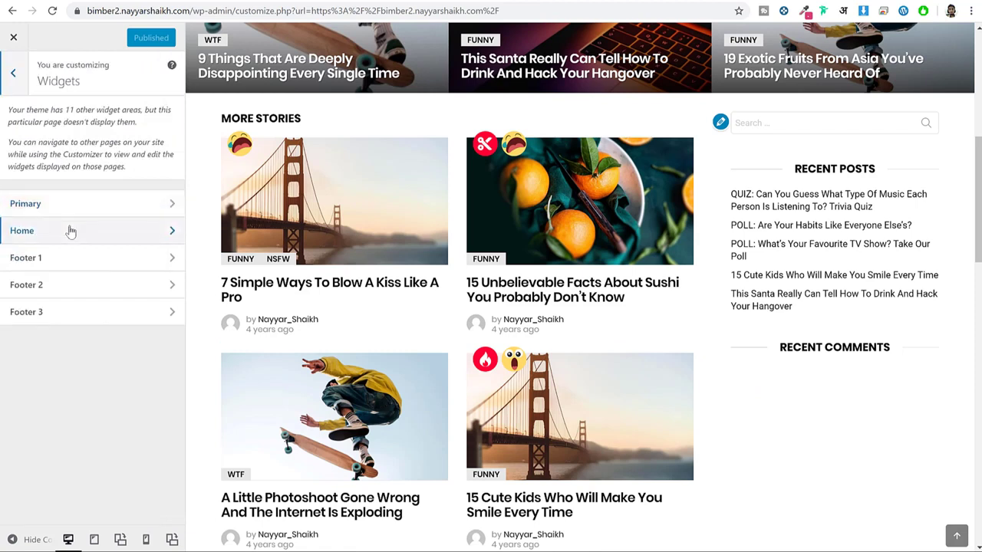
{"action": "left_click", "coordinate": [74, 234]}
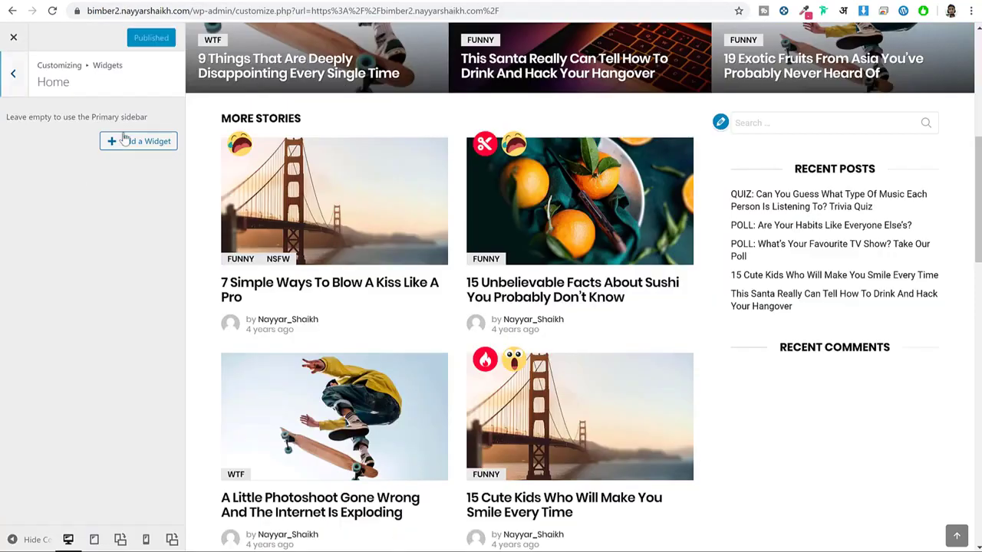
{"action": "left_click", "coordinate": [115, 141]}
{"action": "type", "text": "mailc"}
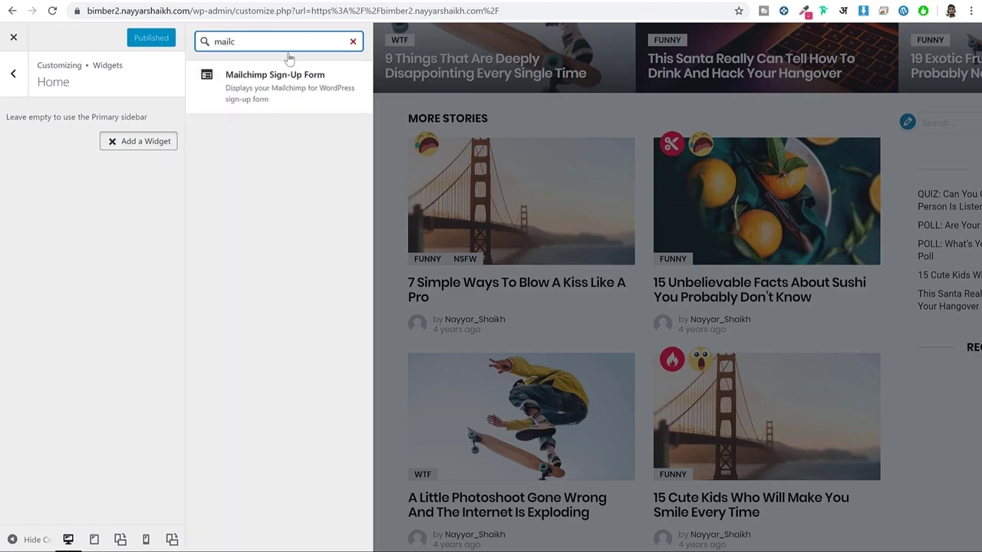
{"action": "left_click", "coordinate": [293, 99]}
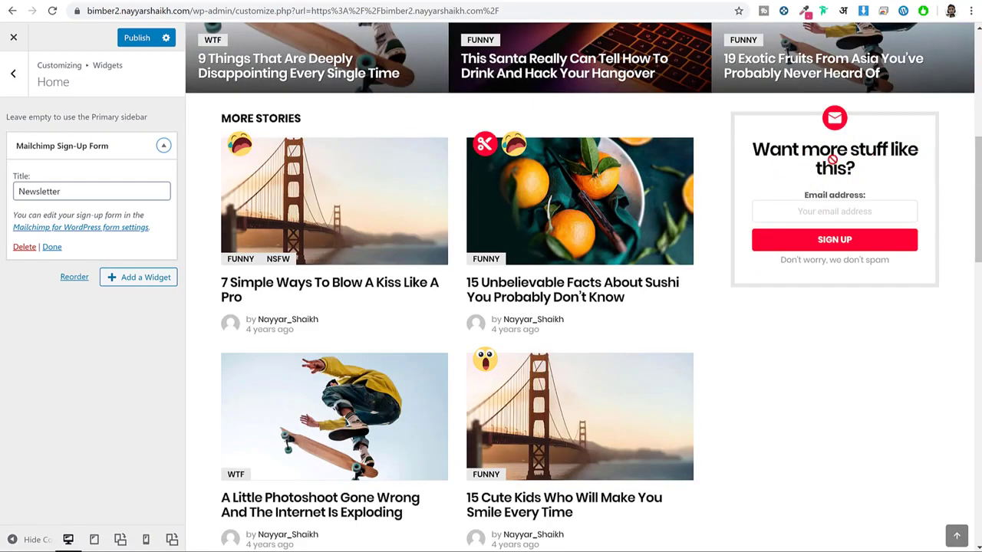
Step: Copy the 'HOT OR NOT TEASER' heading from the Bimber demo site and collapse the Mailchimp widget
{"action": "left_click", "coordinate": [374, 1]}
{"action": "scroll", "coordinate": [890, 249], "scroll_direction": "down", "scroll_amount": 3}
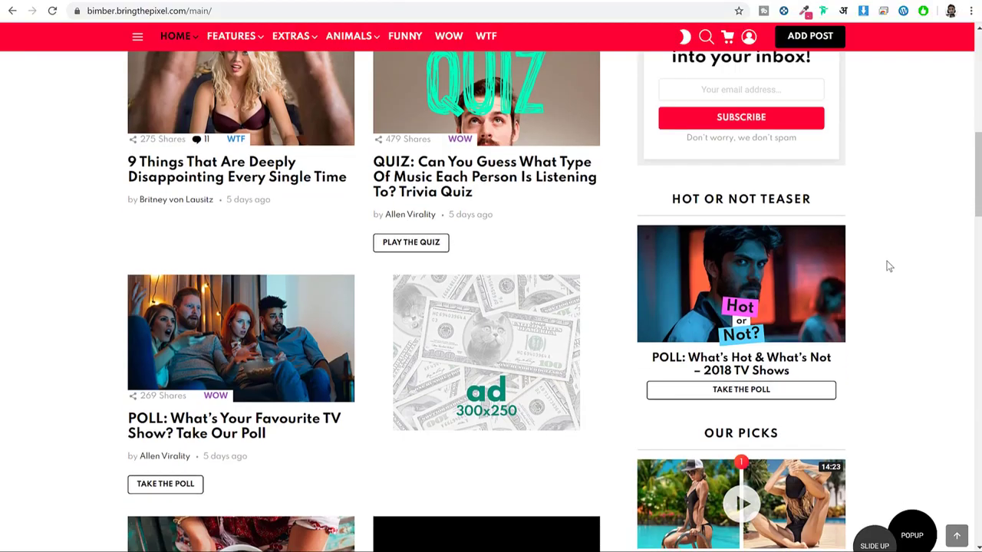
{"action": "left_click_drag", "start_coordinate": [664, 200], "coordinate": [806, 186]}
{"action": "key", "text": "ctrl+c"}
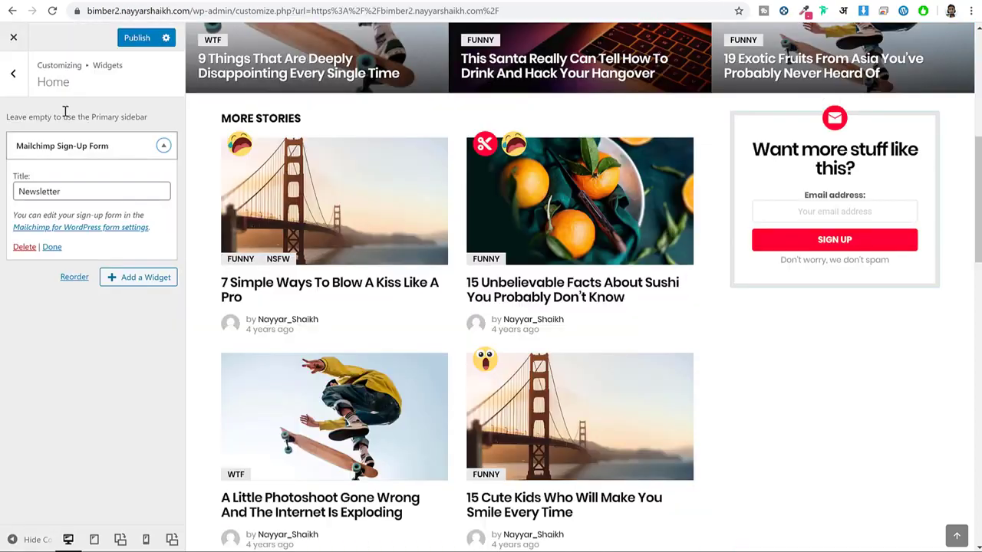
{"action": "left_click", "coordinate": [158, 148]}
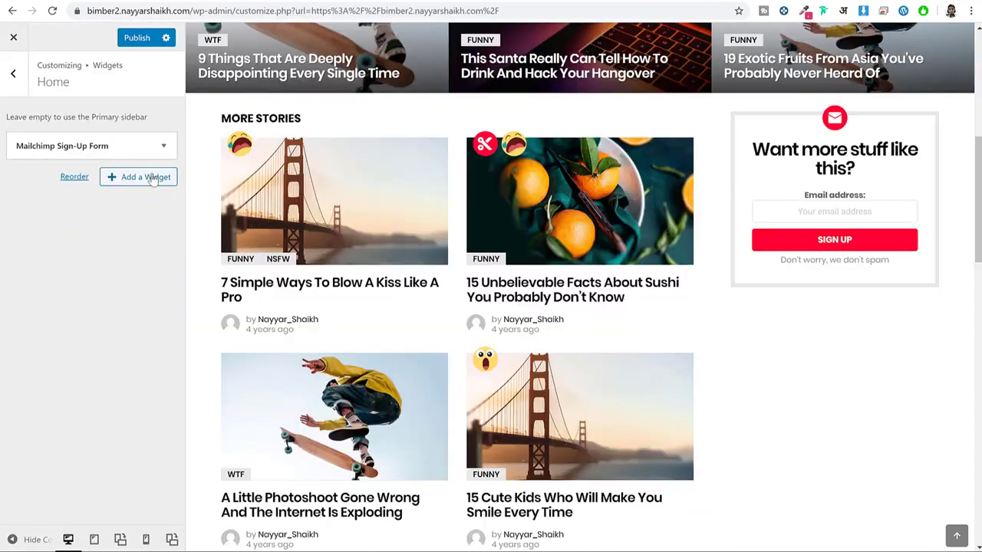
Step: Add a Snax Teaser widget found via 'snax' and paste 'HOT OR NOT TEASER' as its title
{"action": "left_click", "coordinate": [149, 177]}
{"action": "type", "text": "snax"}
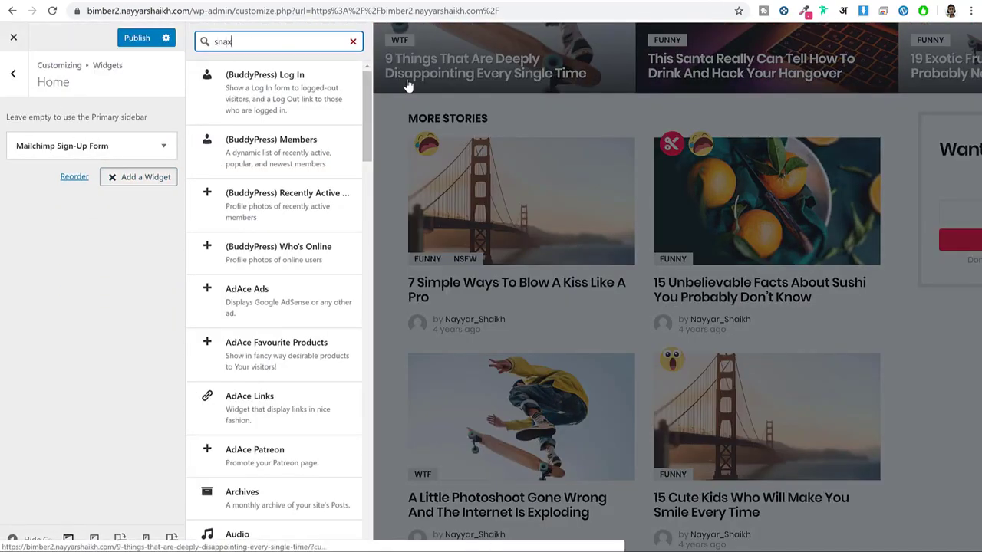
{"action": "left_click", "coordinate": [251, 273]}
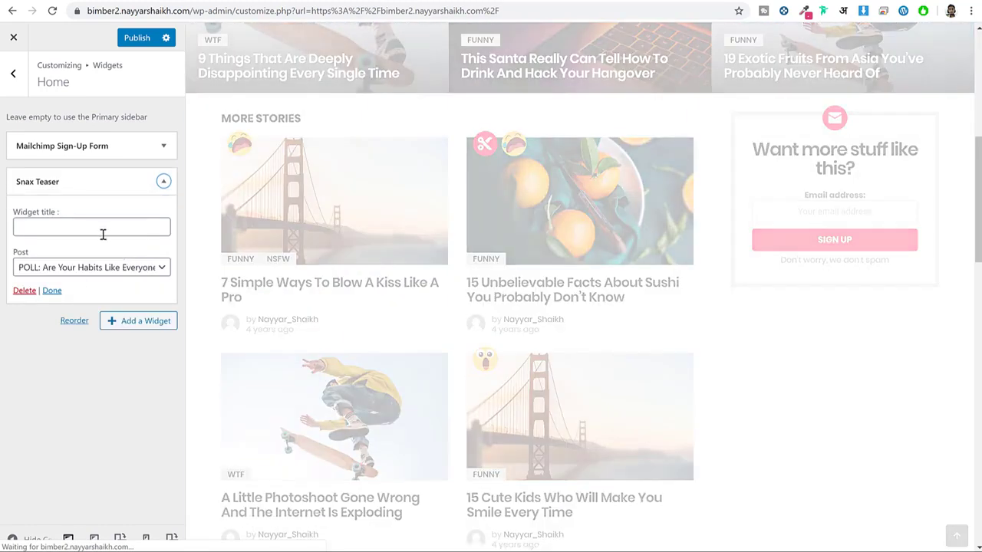
{"action": "left_click", "coordinate": [103, 231]}
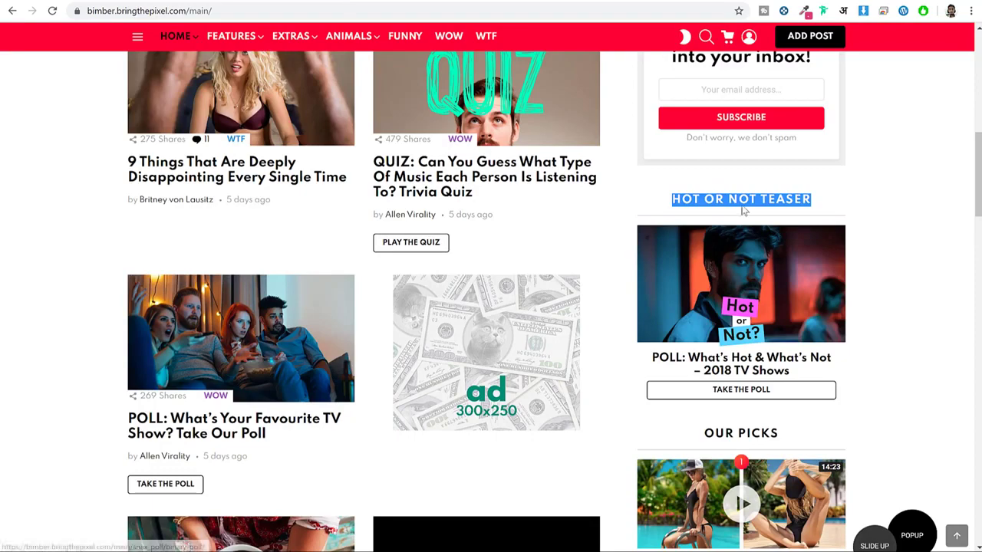
{"action": "scroll", "coordinate": [742, 200], "scroll_direction": "up", "scroll_amount": 3}
{"action": "scroll", "coordinate": [742, 200], "scroll_direction": "down", "scroll_amount": 2}
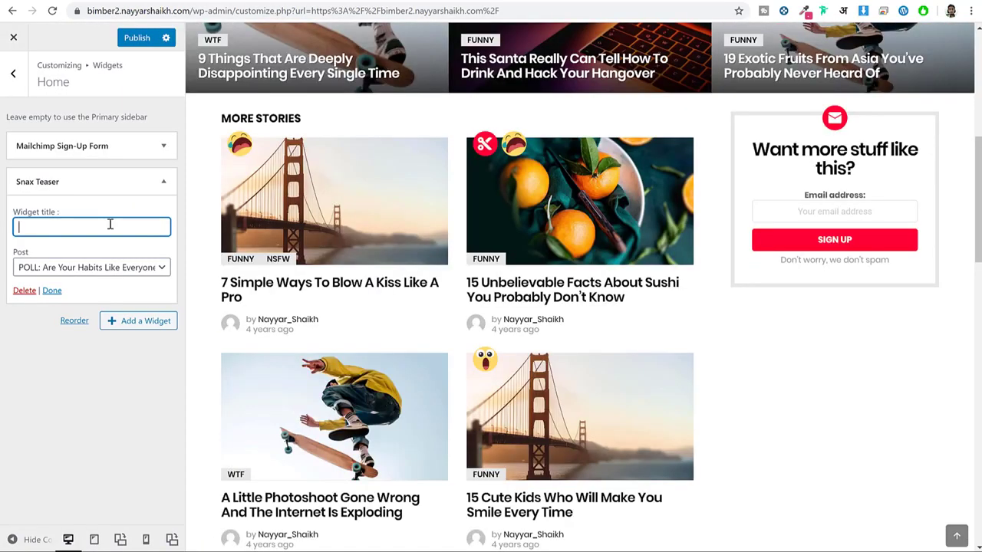
{"action": "key", "text": "ctrl+v"}
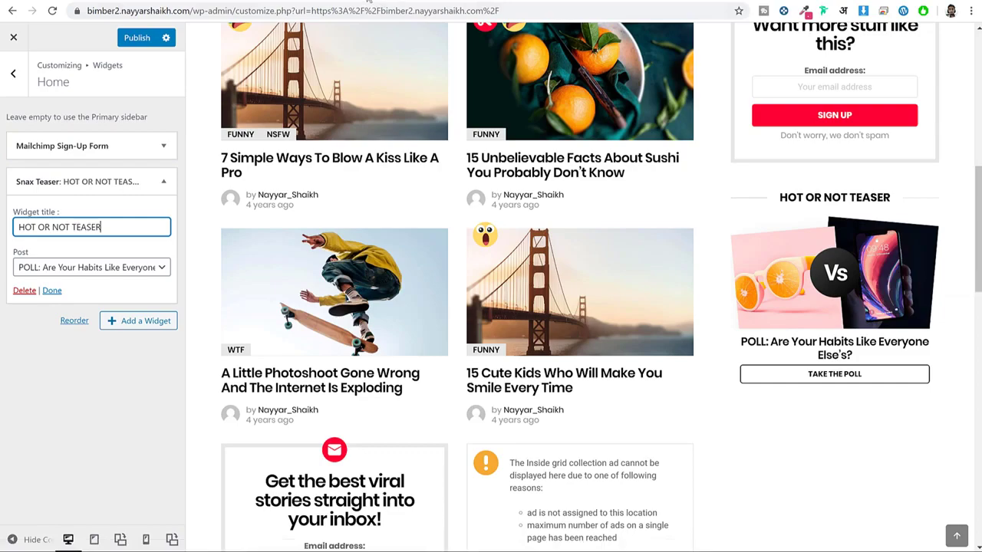
Step: Check the Bimber demo sidebar for reference, then collapse the HOT OR NOT TEASER widget
{"action": "left_click", "coordinate": [368, 2]}
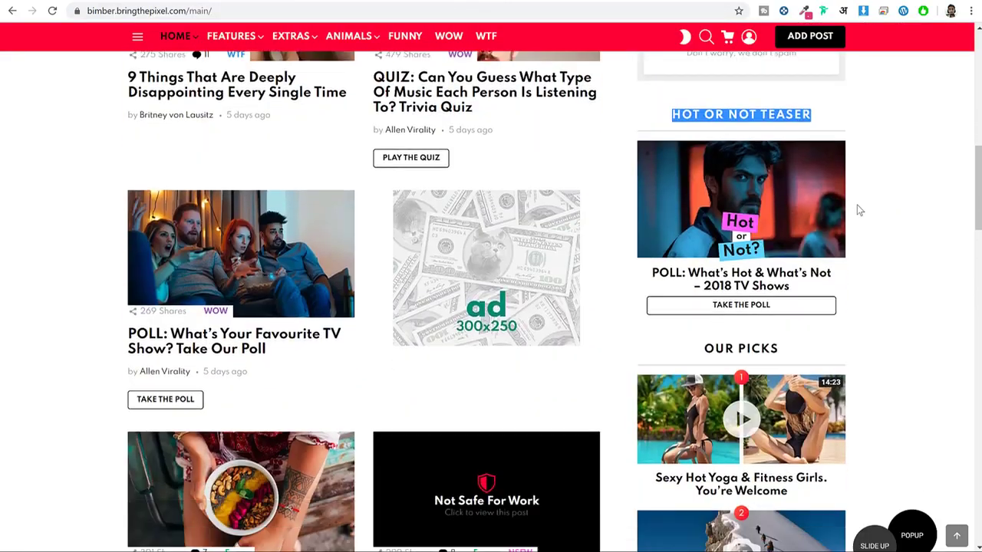
{"action": "scroll", "coordinate": [857, 204], "scroll_direction": "down", "scroll_amount": 15}
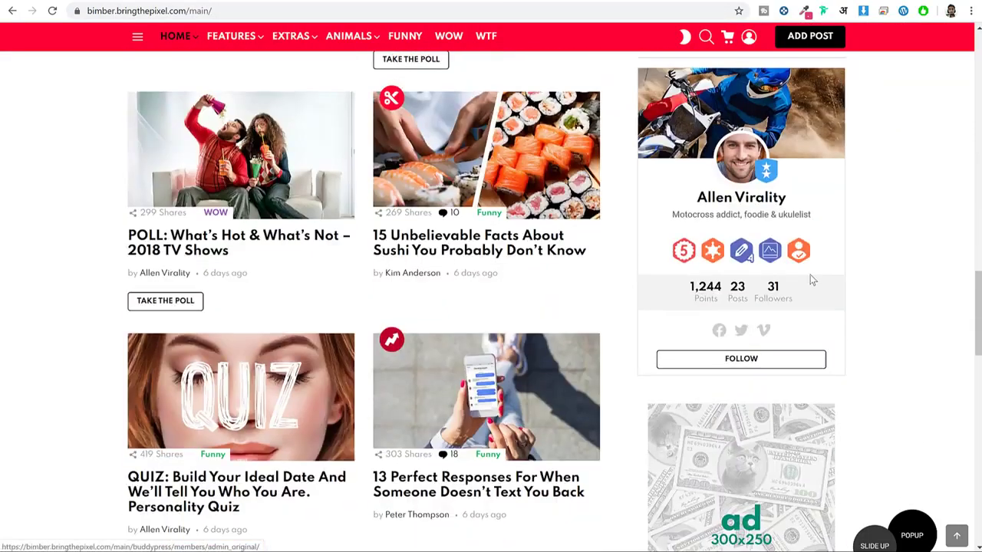
{"action": "scroll", "coordinate": [810, 275], "scroll_direction": "up", "scroll_amount": 10}
{"action": "scroll", "coordinate": [810, 274], "scroll_direction": "down", "scroll_amount": 1}
{"action": "left_click", "coordinate": [549, 2]}
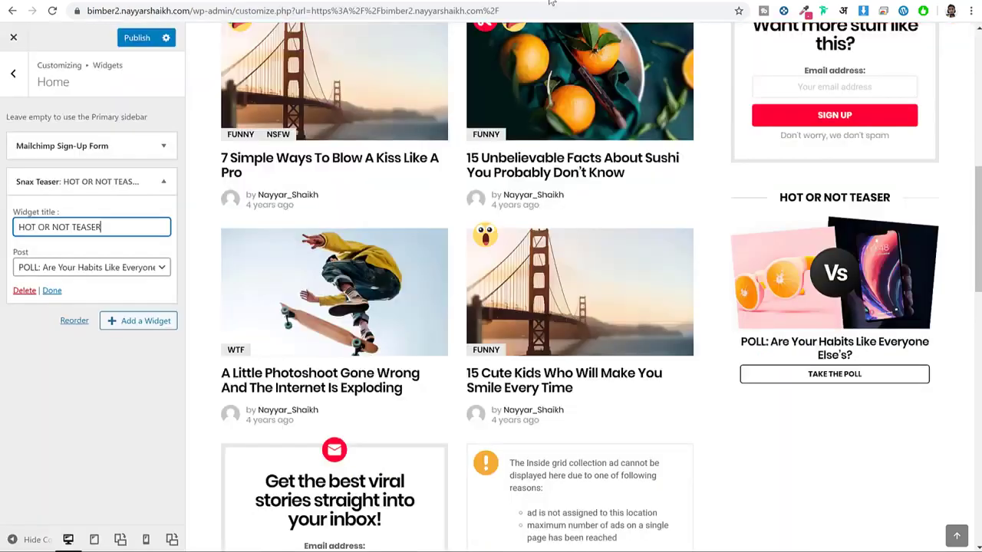
{"action": "left_click", "coordinate": [136, 181]}
Step: Add a Bimber Posts widget to the Home sidebar, keeping its 'Trending Now' title
{"action": "left_click", "coordinate": [139, 215]}
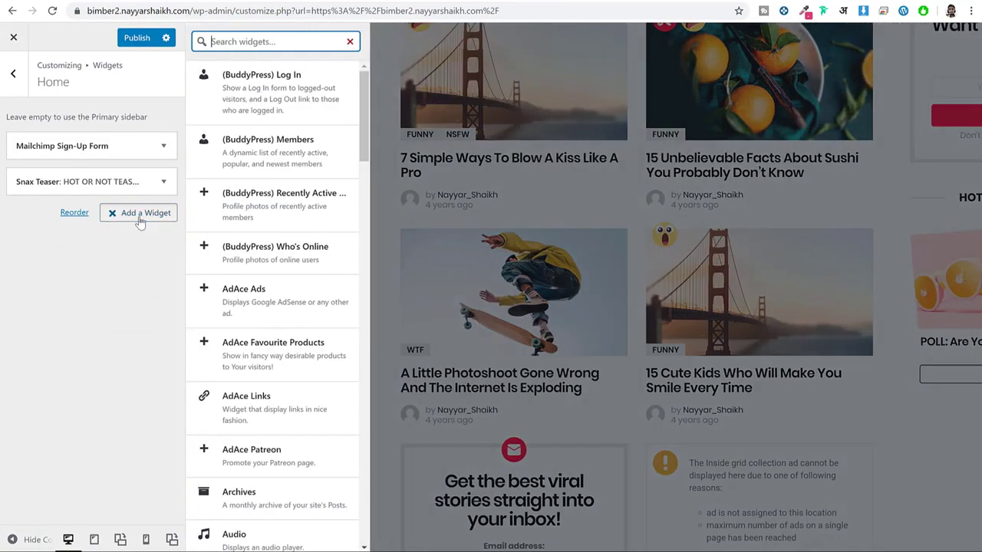
{"action": "type", "text": "pos"}
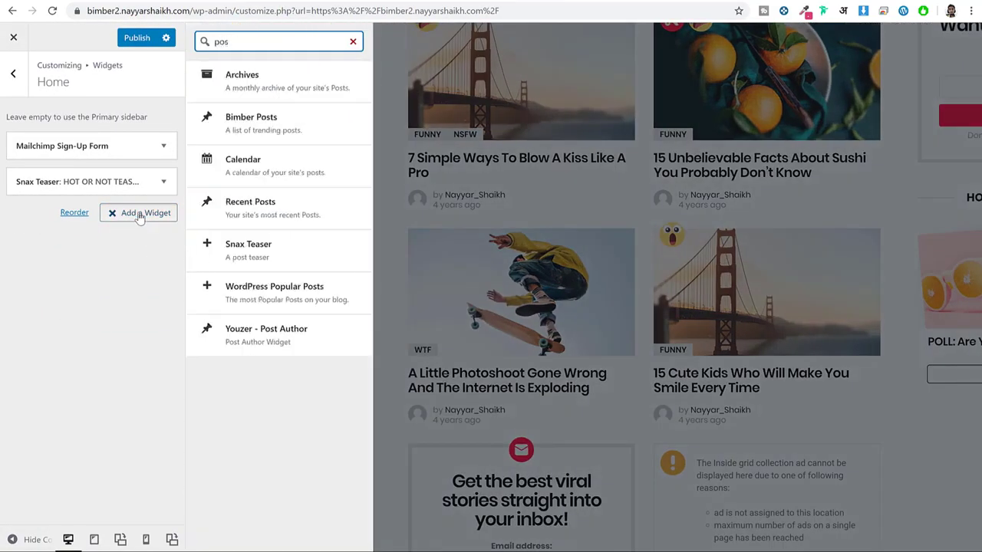
{"action": "left_click", "coordinate": [270, 131]}
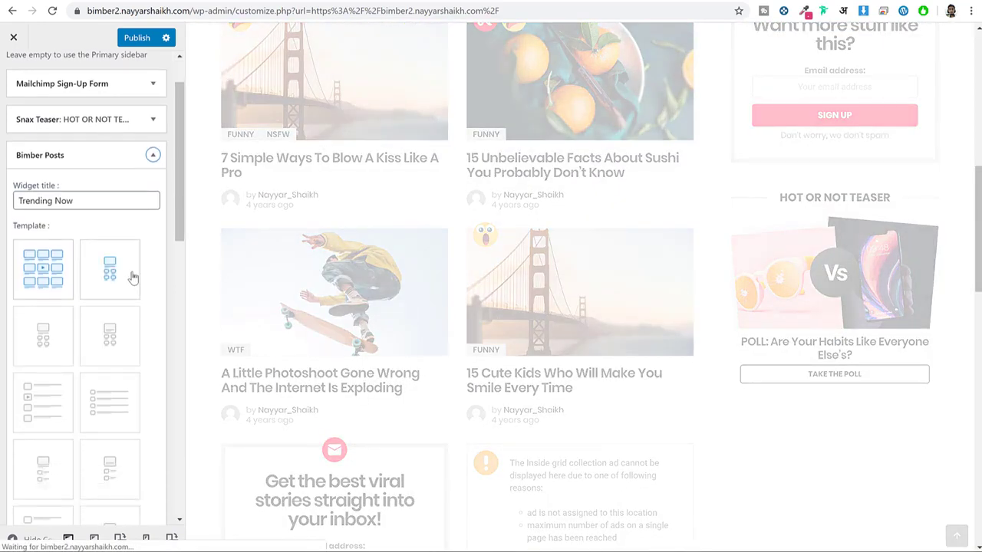
{"action": "triple_click", "coordinate": [107, 198]}
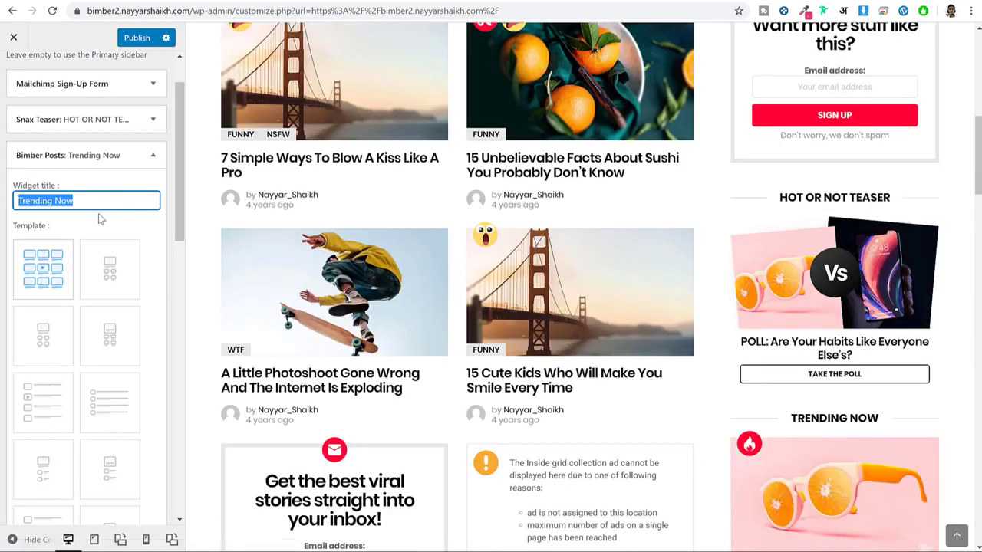
{"action": "scroll", "coordinate": [123, 260], "scroll_direction": "down", "scroll_amount": 2}
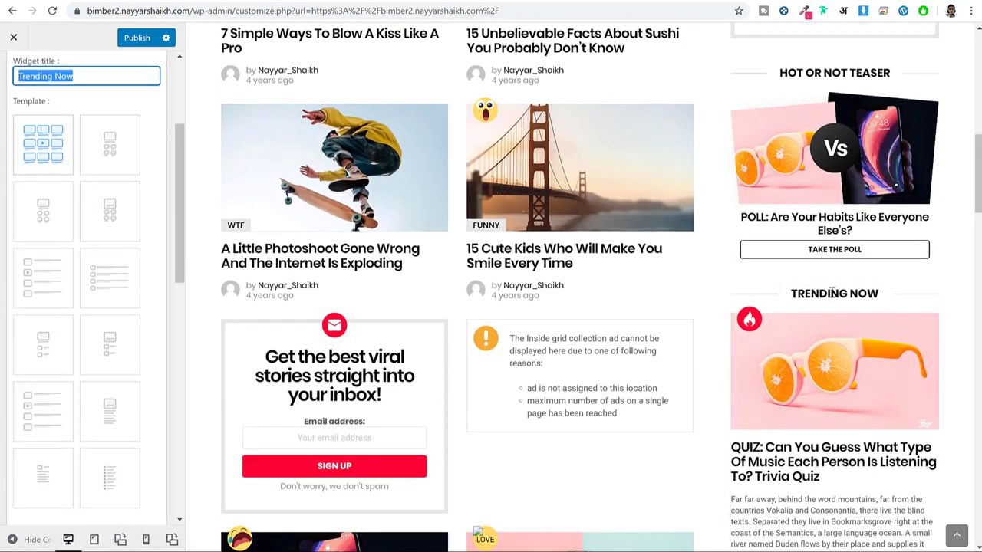
{"action": "scroll", "coordinate": [823, 230], "scroll_direction": "down", "scroll_amount": 4}
{"action": "scroll", "coordinate": [870, 322], "scroll_direction": "up", "scroll_amount": 2}
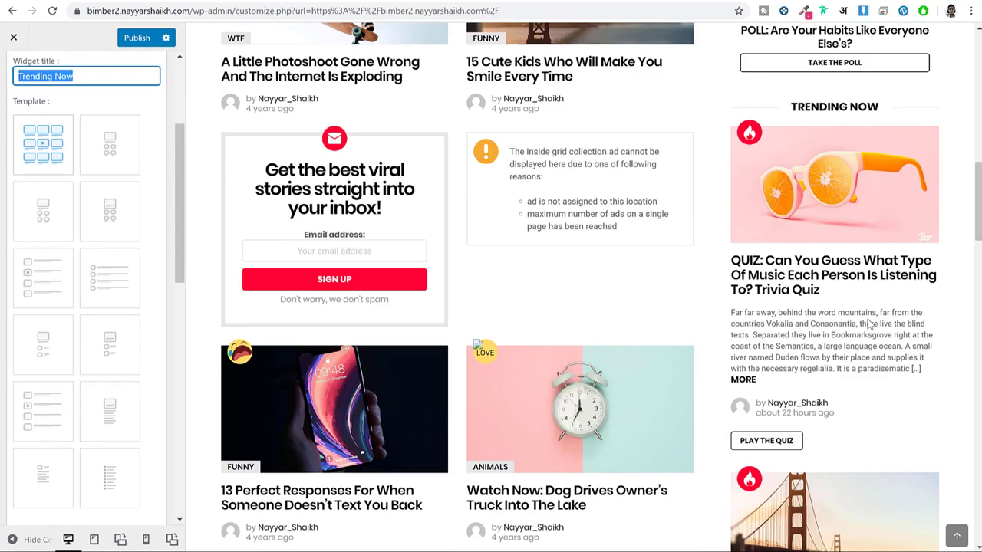
{"action": "scroll", "coordinate": [870, 322], "scroll_direction": "down", "scroll_amount": 7}
{"action": "scroll", "coordinate": [870, 323], "scroll_direction": "up", "scroll_amount": 7}
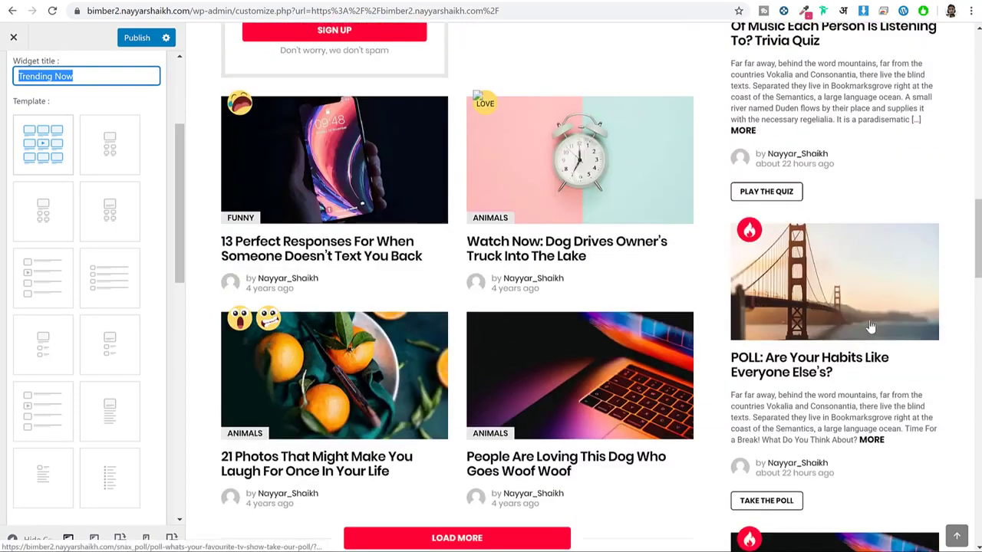
{"action": "scroll", "coordinate": [870, 325], "scroll_direction": "up", "scroll_amount": 1}
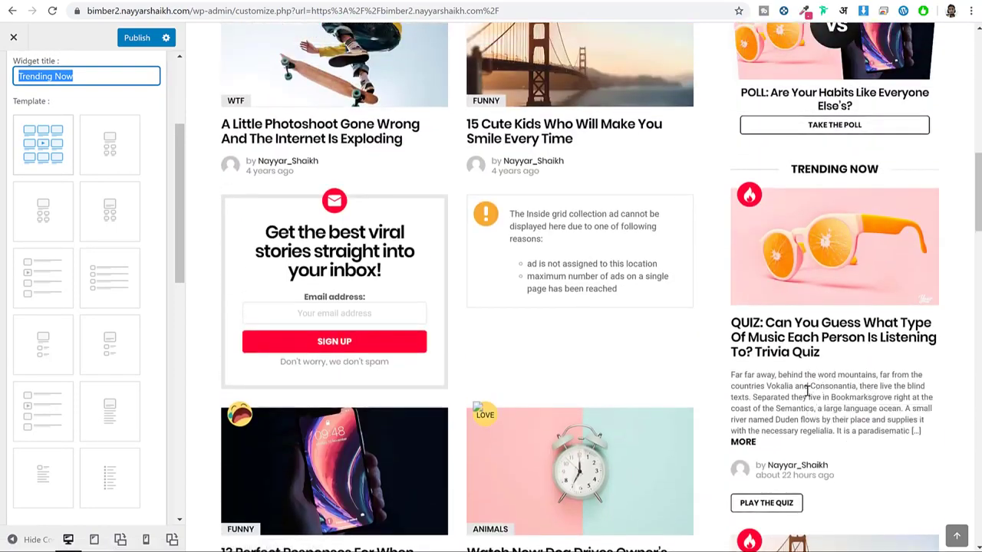
{"action": "scroll", "coordinate": [114, 337], "scroll_direction": "down", "scroll_amount": 10}
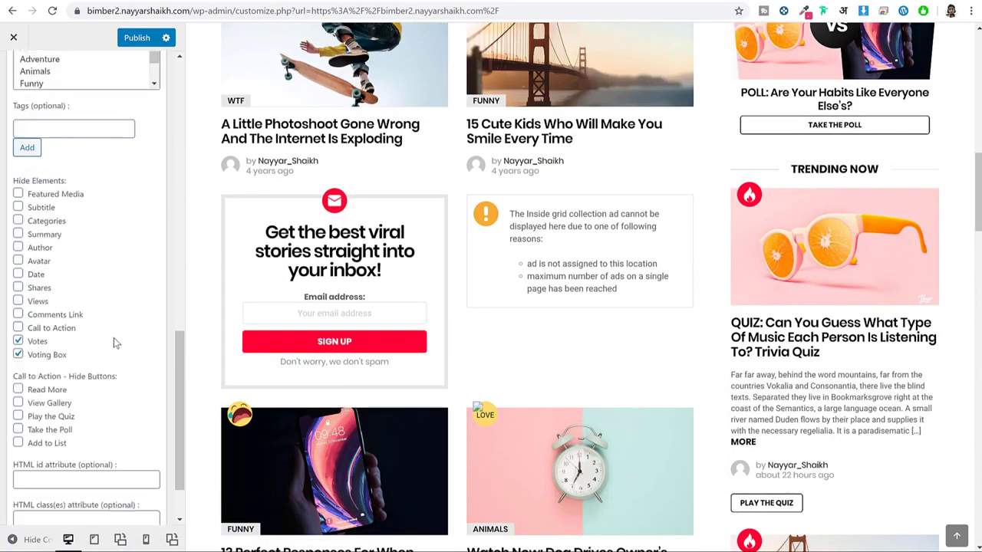
Step: Hide post summaries in the Trending Now widget
{"action": "left_click", "coordinate": [34, 234]}
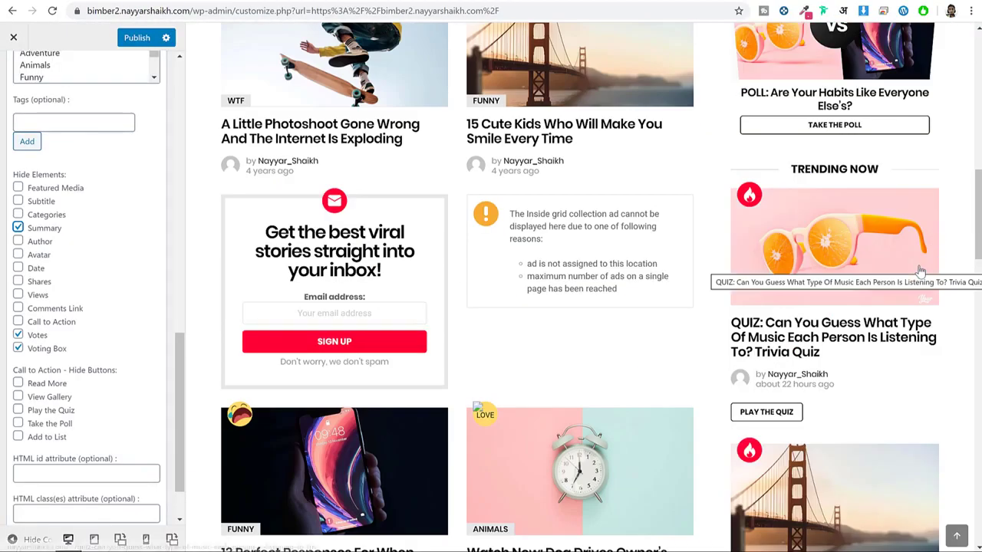
{"action": "scroll", "coordinate": [919, 273], "scroll_direction": "down", "scroll_amount": 2}
{"action": "scroll", "coordinate": [919, 272], "scroll_direction": "down", "scroll_amount": 2}
{"action": "scroll", "coordinate": [920, 272], "scroll_direction": "up", "scroll_amount": 3}
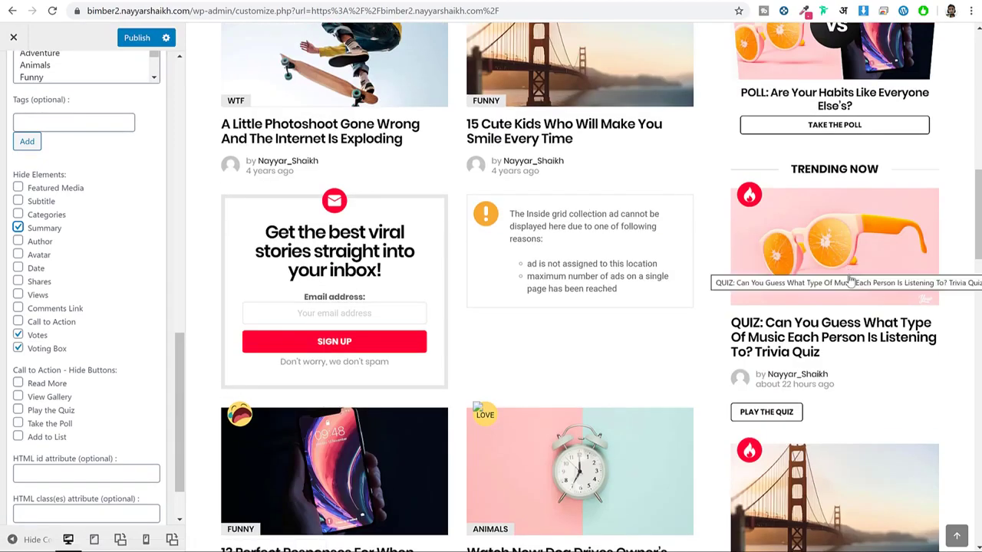
{"action": "scroll", "coordinate": [903, 272], "scroll_direction": "up", "scroll_amount": 3}
{"action": "scroll", "coordinate": [912, 274], "scroll_direction": "down", "scroll_amount": 7}
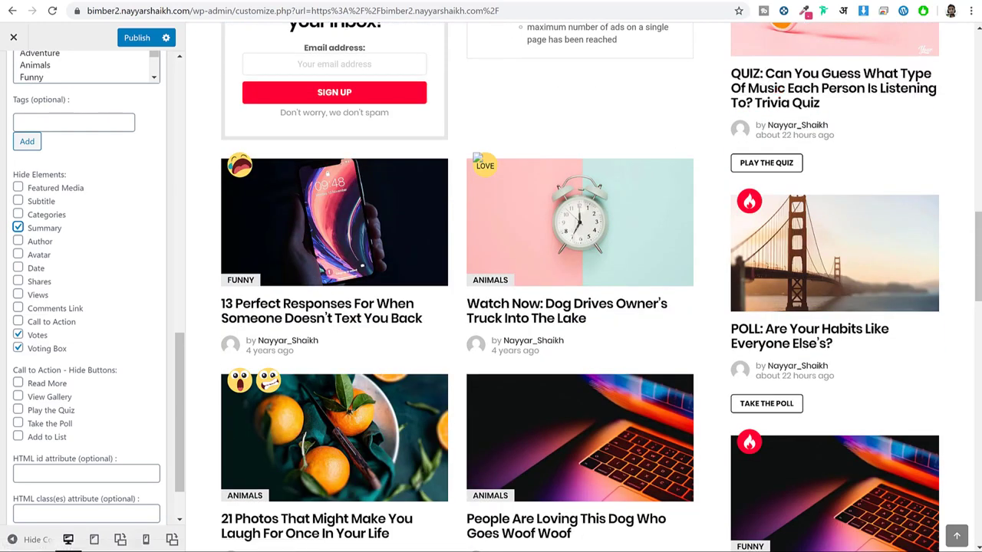
Step: Compare with the Bimber demo and switch the widget to the numbered list template
{"action": "left_click", "coordinate": [419, 2]}
{"action": "left_click", "coordinate": [504, 2]}
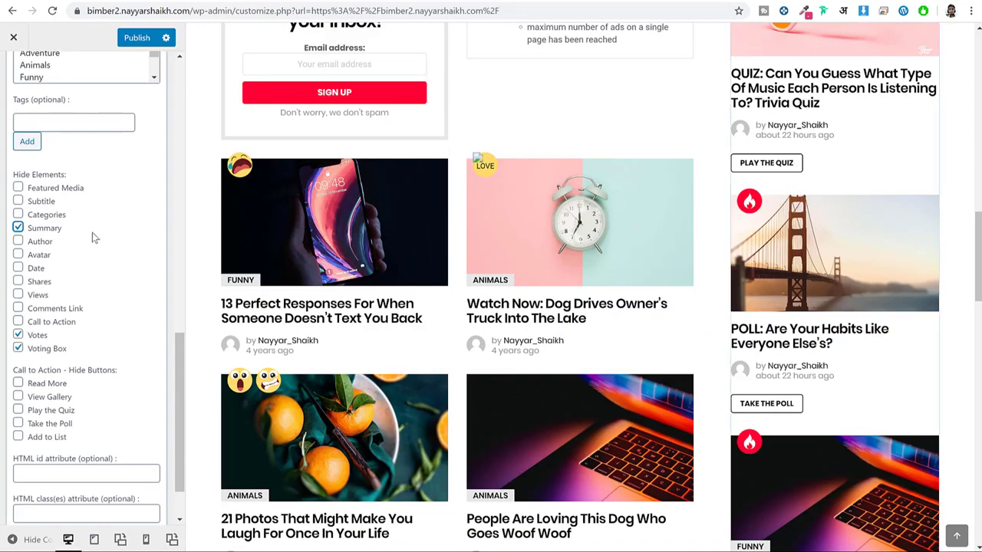
{"action": "scroll", "coordinate": [107, 253], "scroll_direction": "up", "scroll_amount": 10}
{"action": "scroll", "coordinate": [119, 257], "scroll_direction": "down", "scroll_amount": 3}
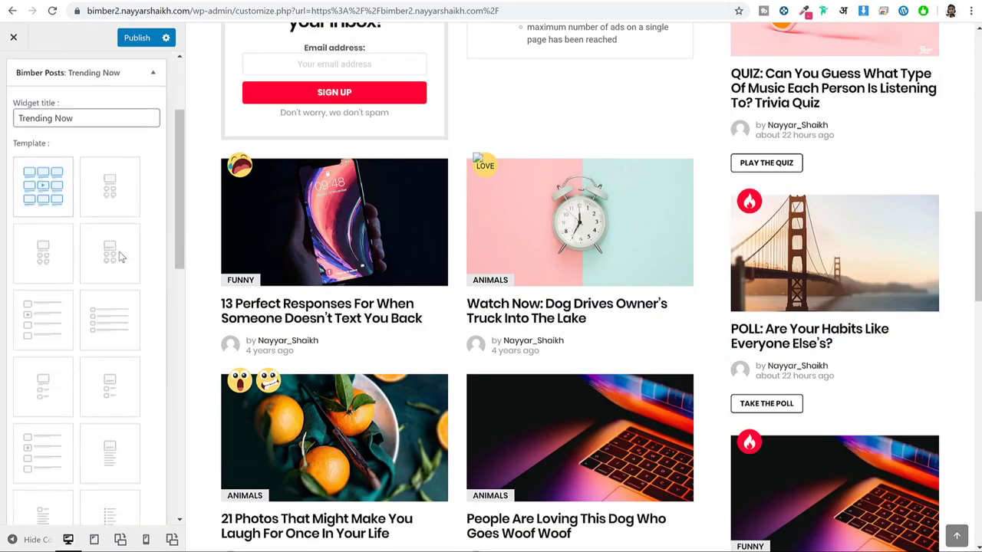
{"action": "left_click", "coordinate": [45, 285]}
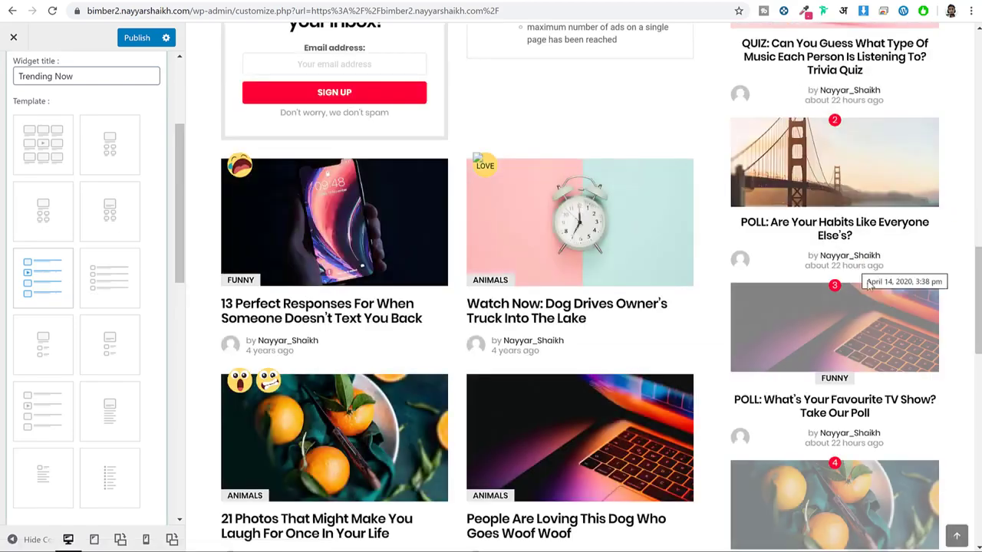
{"action": "scroll", "coordinate": [905, 305], "scroll_direction": "up", "scroll_amount": 3}
{"action": "scroll", "coordinate": [906, 304], "scroll_direction": "down", "scroll_amount": 2}
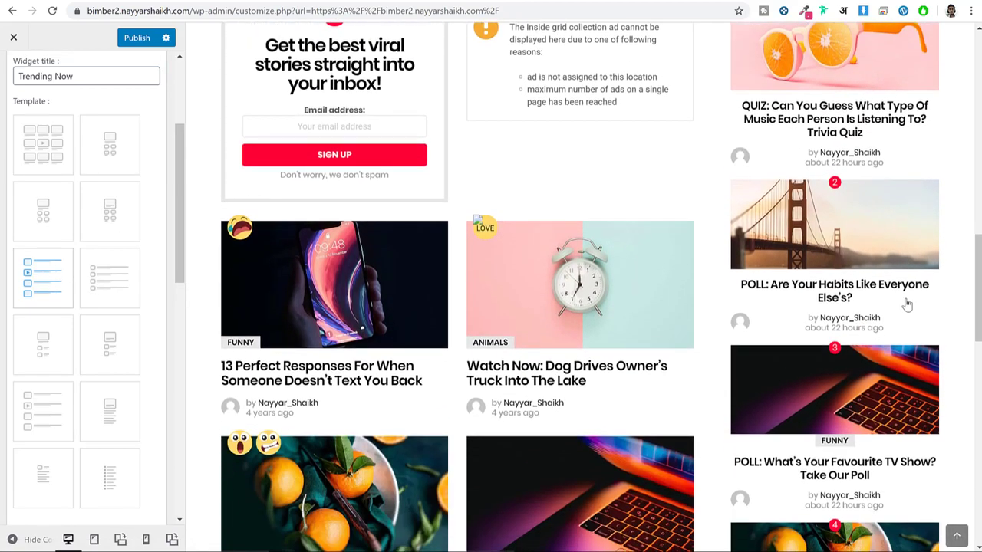
{"action": "scroll", "coordinate": [906, 304], "scroll_direction": "down", "scroll_amount": 3}
{"action": "scroll", "coordinate": [907, 304], "scroll_direction": "up", "scroll_amount": 4}
{"action": "scroll", "coordinate": [107, 302], "scroll_direction": "up", "scroll_amount": 3}
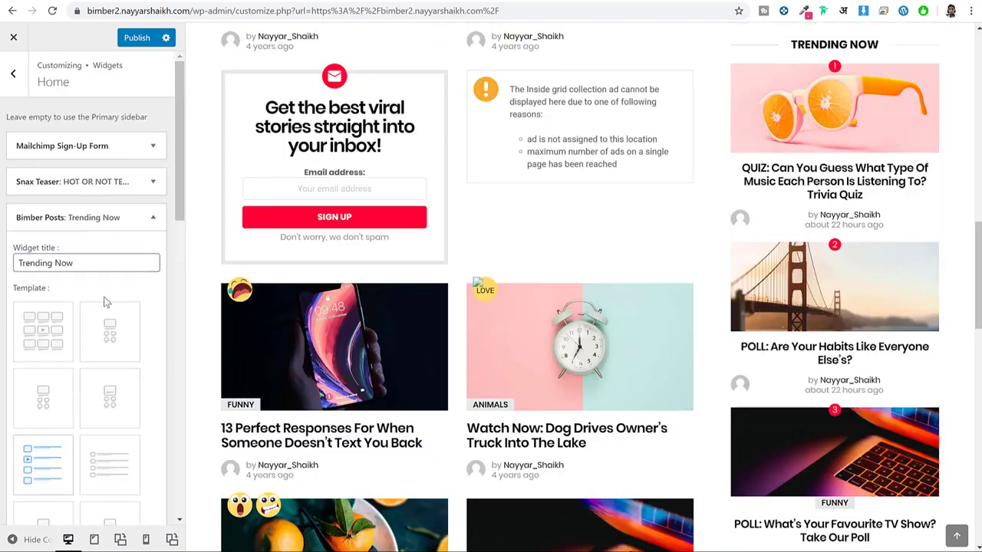
{"action": "scroll", "coordinate": [107, 302], "scroll_direction": "down", "scroll_amount": 5}
Step: Set the widget's maximum entries from 6 to 3 and publish the changes
{"action": "double_click", "coordinate": [22, 234]}
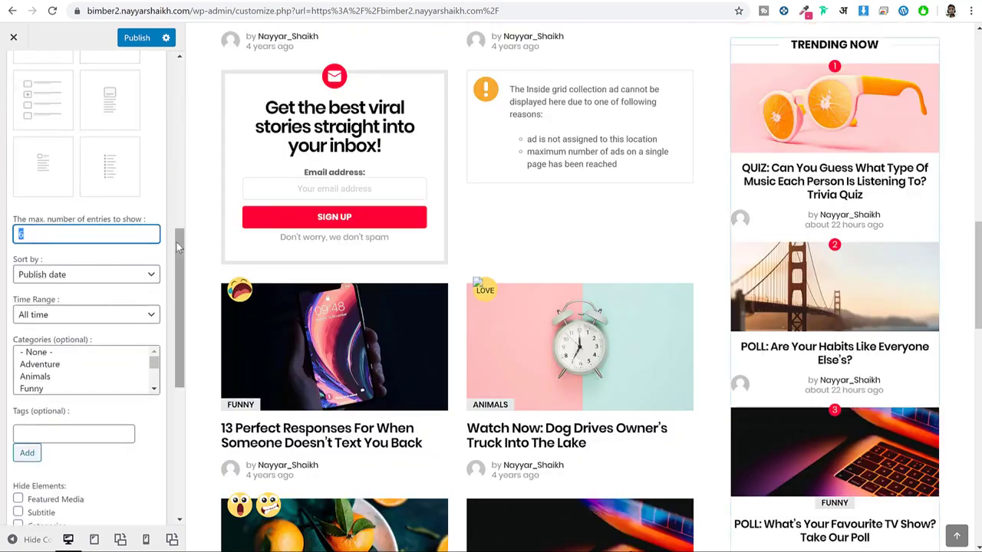
{"action": "type", "text": "3"}
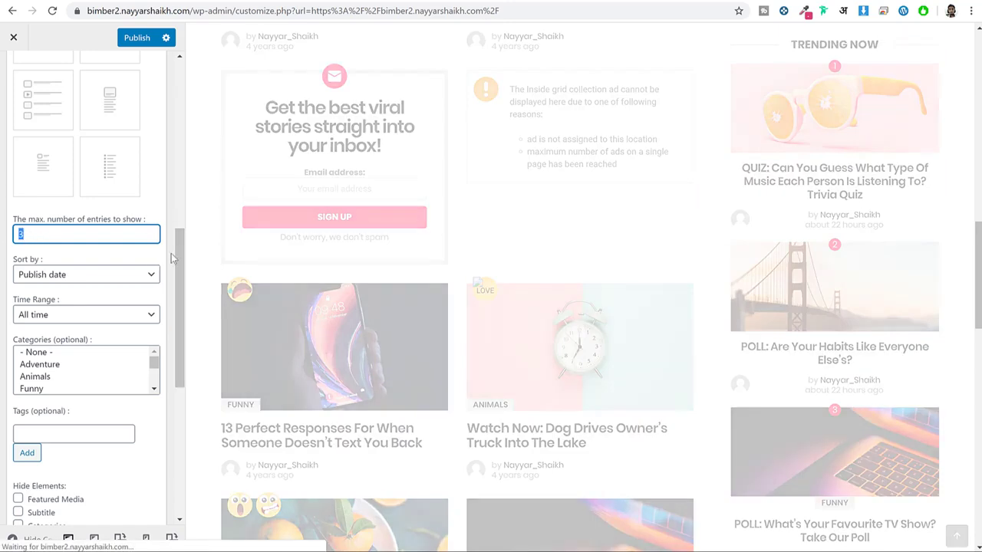
{"action": "scroll", "coordinate": [121, 315], "scroll_direction": "down", "scroll_amount": 1}
{"action": "scroll", "coordinate": [121, 314], "scroll_direction": "down", "scroll_amount": 5}
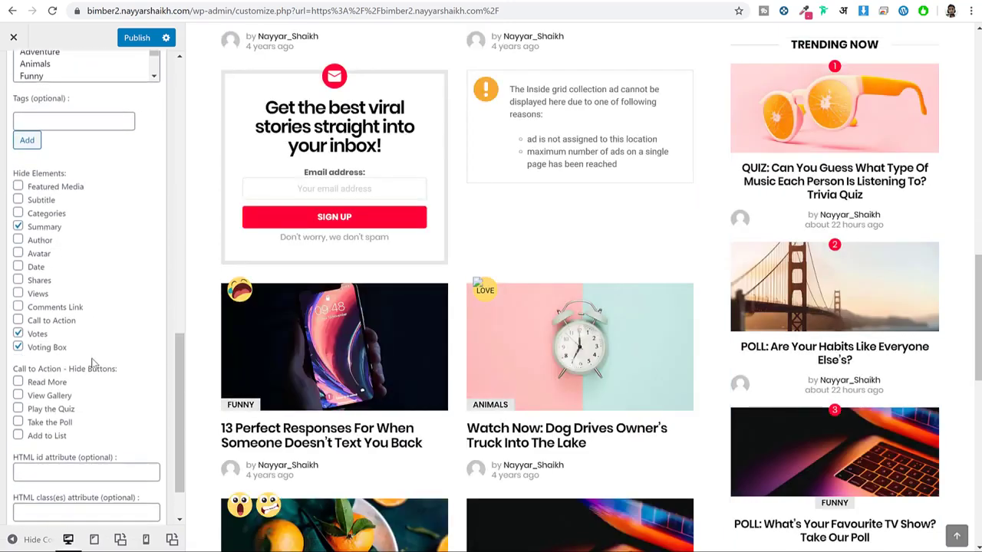
{"action": "scroll", "coordinate": [94, 357], "scroll_direction": "up", "scroll_amount": 4}
{"action": "scroll", "coordinate": [124, 423], "scroll_direction": "up", "scroll_amount": 4}
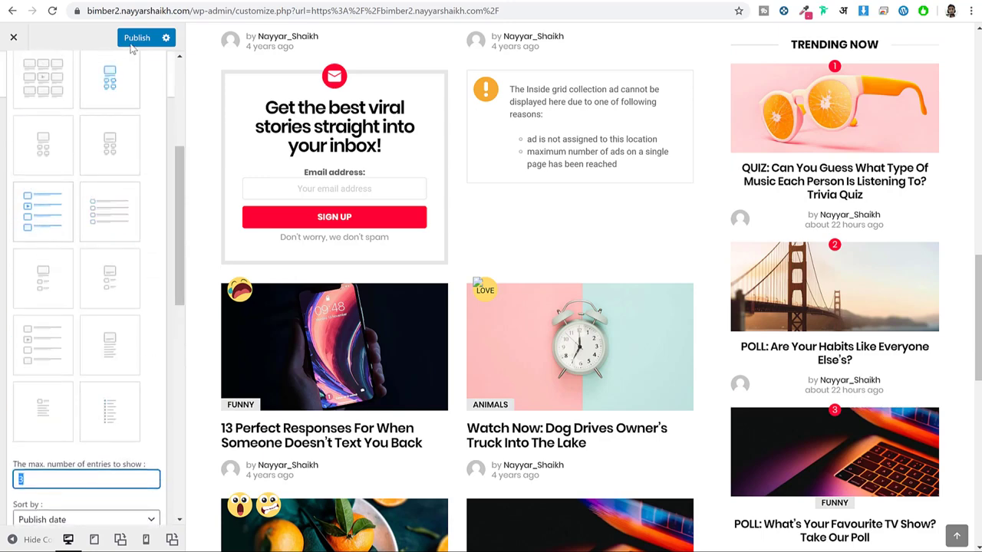
{"action": "left_click", "coordinate": [43, 211]}
{"action": "scroll", "coordinate": [899, 237], "scroll_direction": "up", "scroll_amount": 2}
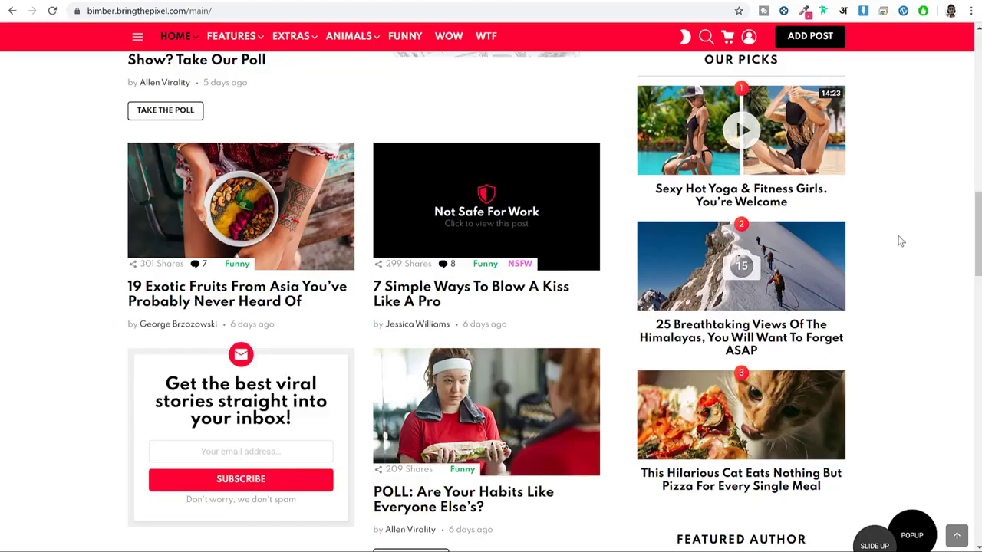
{"action": "scroll", "coordinate": [898, 261], "scroll_direction": "down", "scroll_amount": 5}
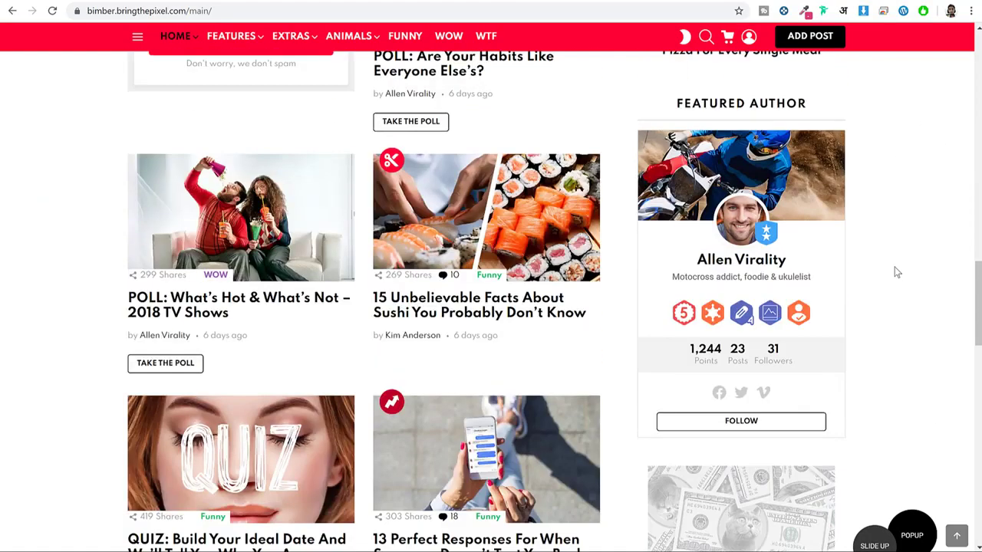
{"action": "triple_click", "coordinate": [747, 99]}
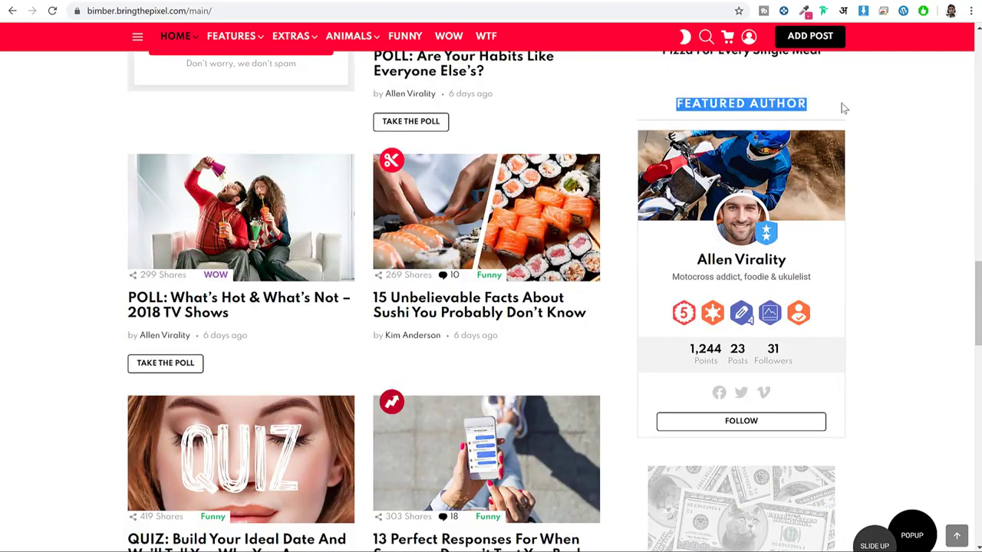
{"action": "scroll", "coordinate": [915, 202], "scroll_direction": "down", "scroll_amount": 5}
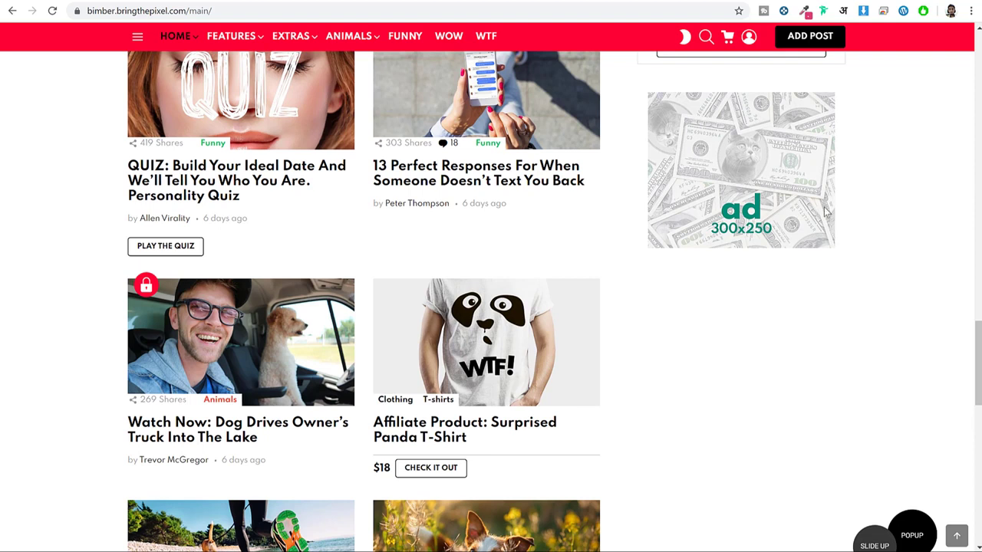
{"action": "scroll", "coordinate": [826, 209], "scroll_direction": "up", "scroll_amount": 2}
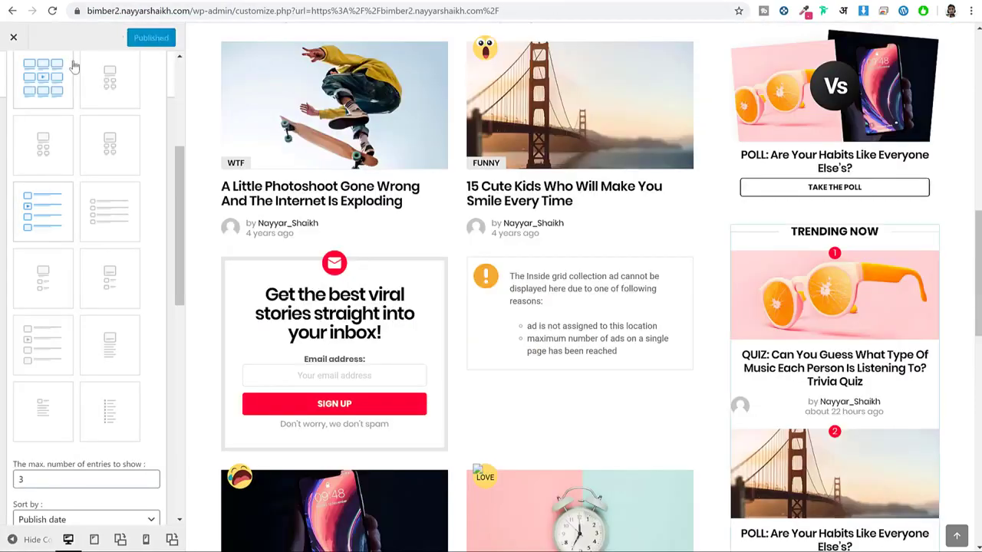
{"action": "scroll", "coordinate": [878, 169], "scroll_direction": "down", "scroll_amount": 9}
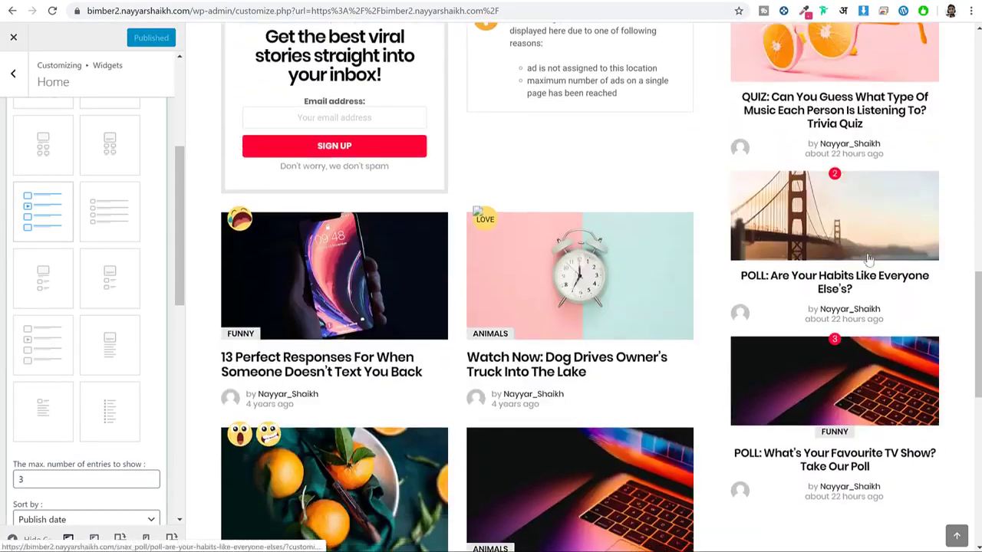
{"action": "scroll", "coordinate": [868, 284], "scroll_direction": "up", "scroll_amount": 4}
{"action": "scroll", "coordinate": [868, 308], "scroll_direction": "up", "scroll_amount": 12}
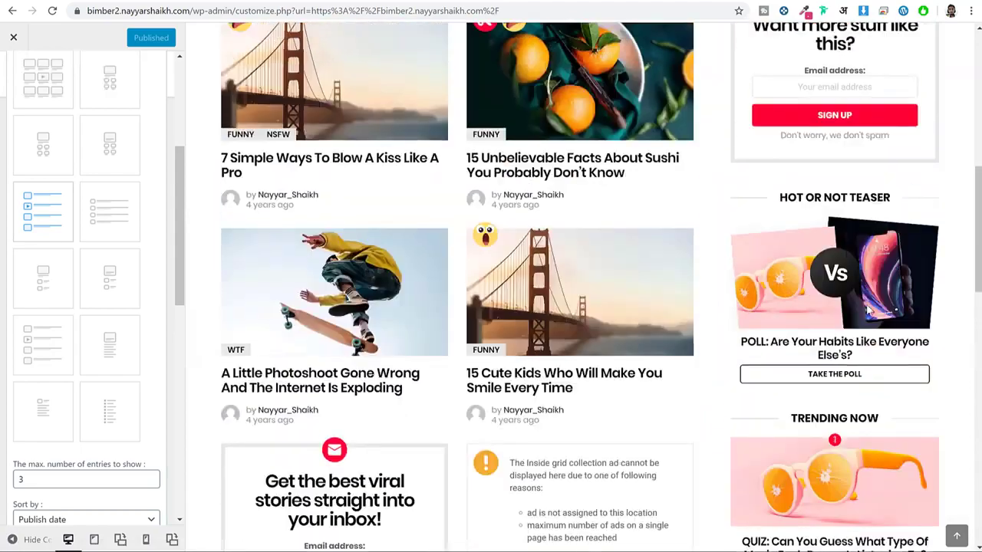
{"action": "scroll", "coordinate": [866, 304], "scroll_direction": "down", "scroll_amount": 8}
{"action": "scroll", "coordinate": [865, 304], "scroll_direction": "down", "scroll_amount": 10}
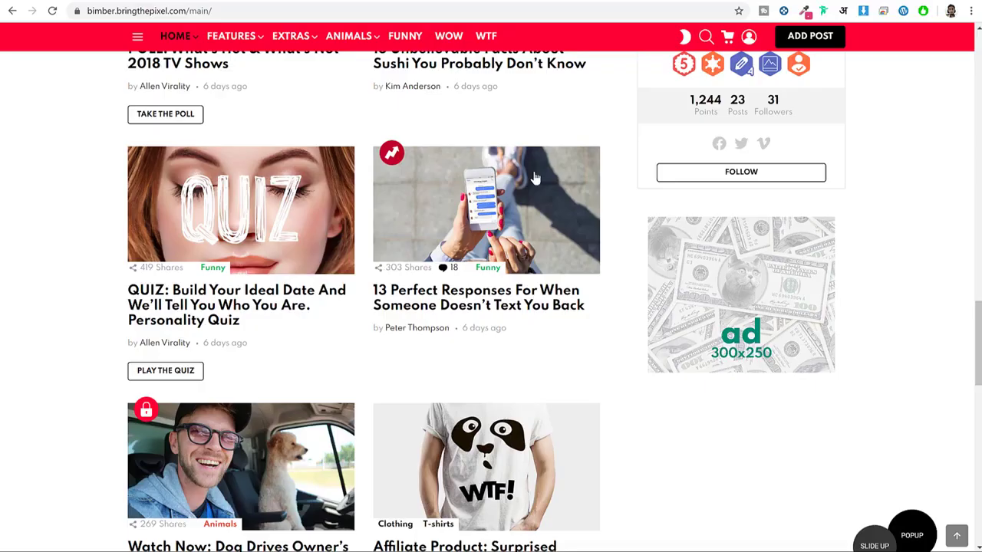
{"action": "scroll", "coordinate": [600, 256], "scroll_direction": "down", "scroll_amount": 10}
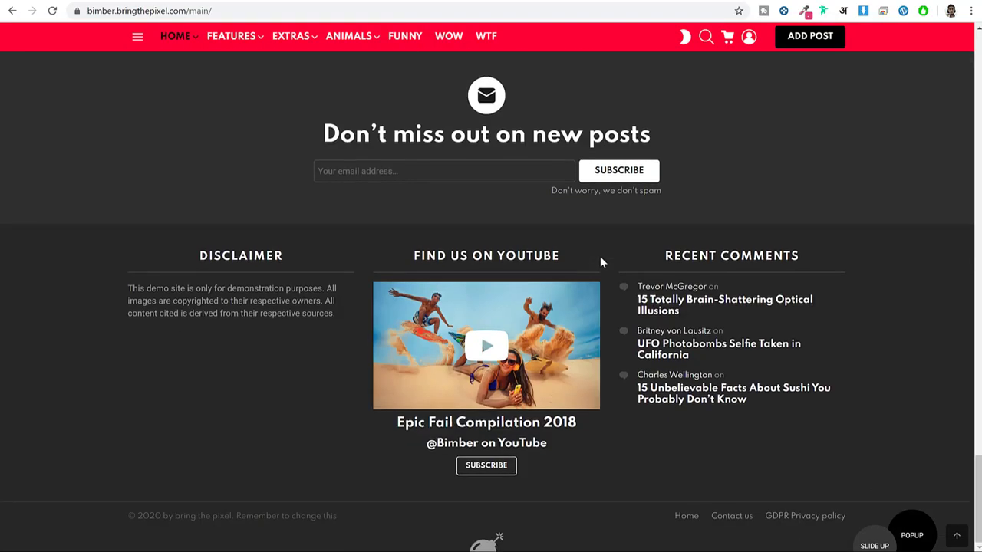
{"action": "left_click_drag", "start_coordinate": [156, 290], "coordinate": [273, 313]}
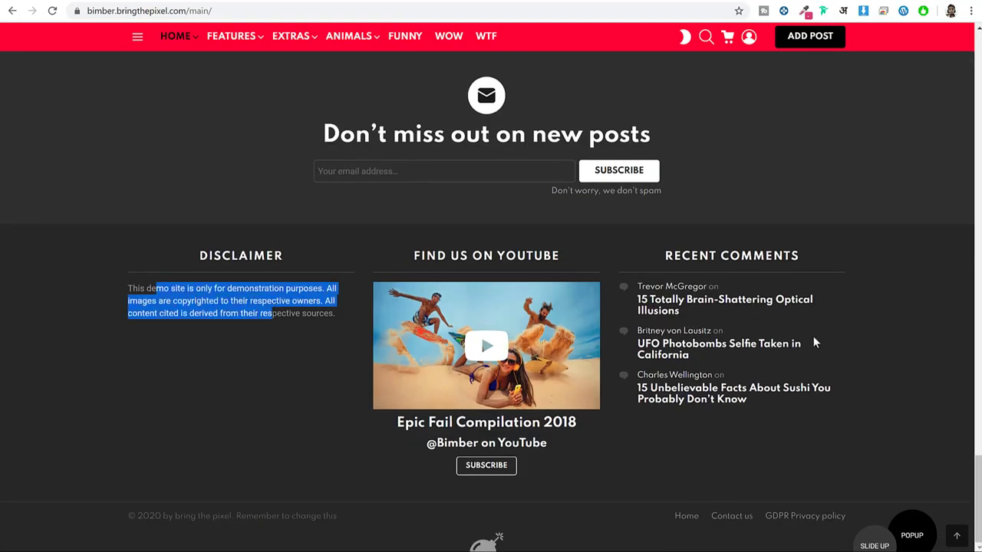
{"action": "scroll", "coordinate": [815, 342], "scroll_direction": "up", "scroll_amount": 1}
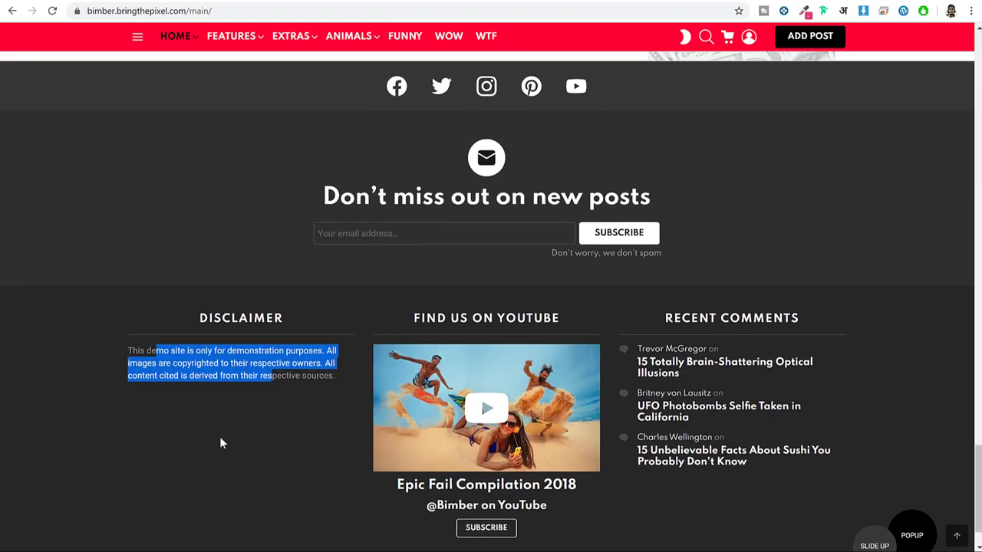
{"action": "scroll", "coordinate": [219, 440], "scroll_direction": "down", "scroll_amount": 1}
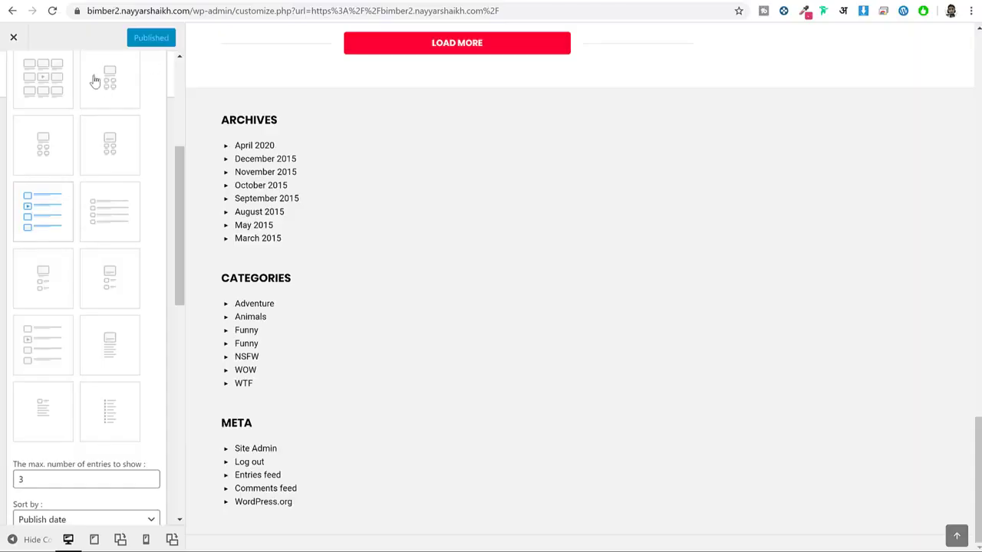
{"action": "scroll", "coordinate": [96, 82], "scroll_direction": "up", "scroll_amount": 8}
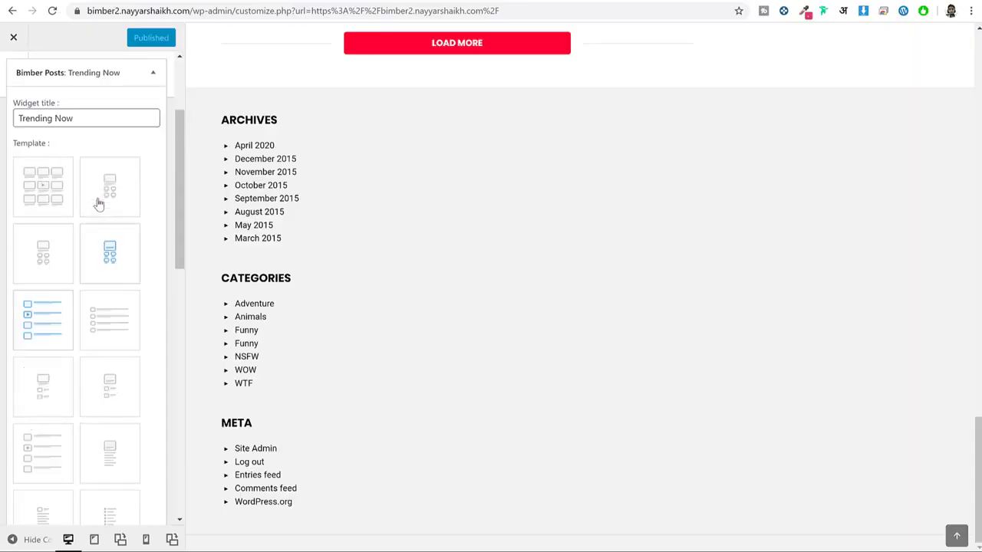
Step: Open Footer > General, keep the composition at 3 columns, and return to the Footer list
{"action": "left_click", "coordinate": [19, 72]}
{"action": "left_click", "coordinate": [16, 76]}
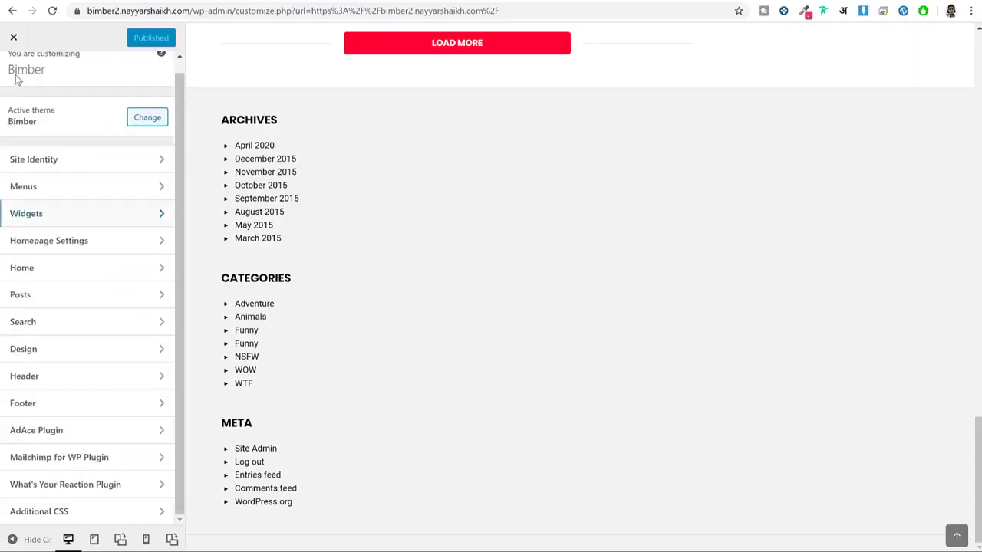
{"action": "left_click", "coordinate": [71, 405]}
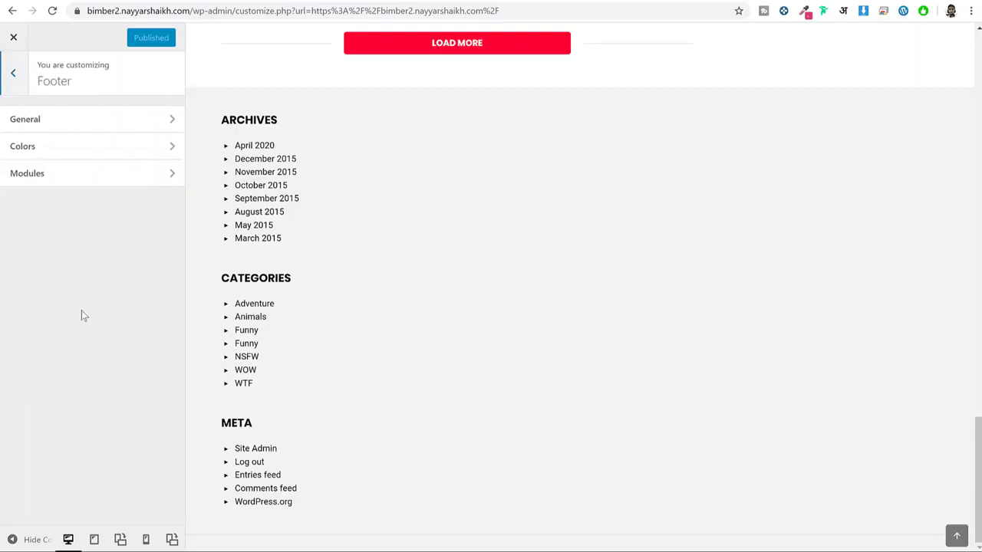
{"action": "left_click", "coordinate": [84, 123]}
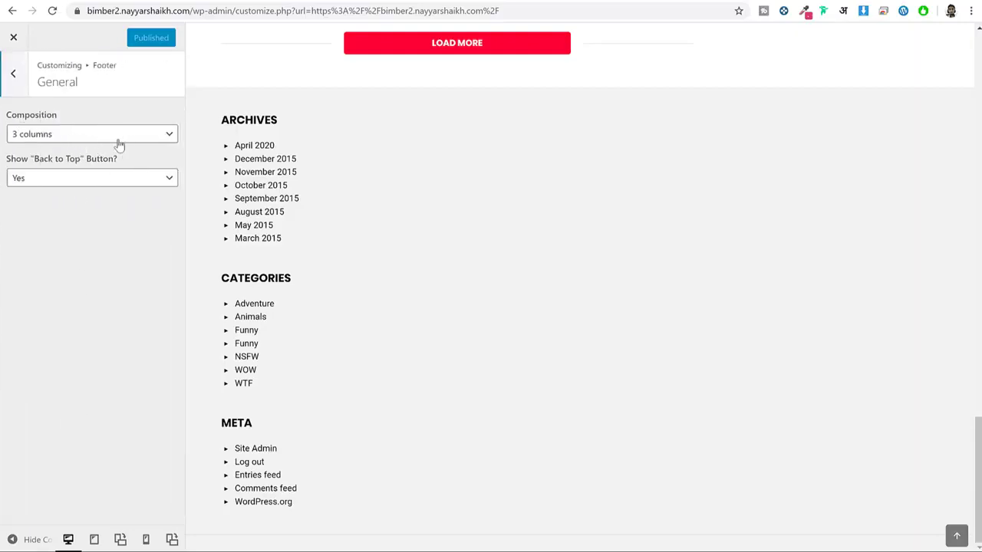
{"action": "left_click", "coordinate": [100, 135]}
{"action": "left_click", "coordinate": [84, 150]}
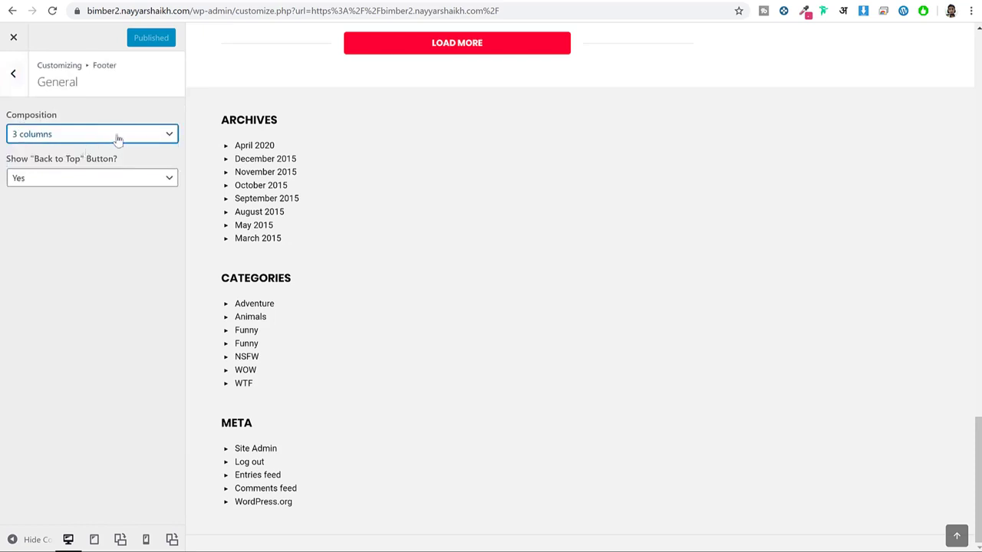
{"action": "left_click_drag", "start_coordinate": [16, 158], "coordinate": [92, 159]}
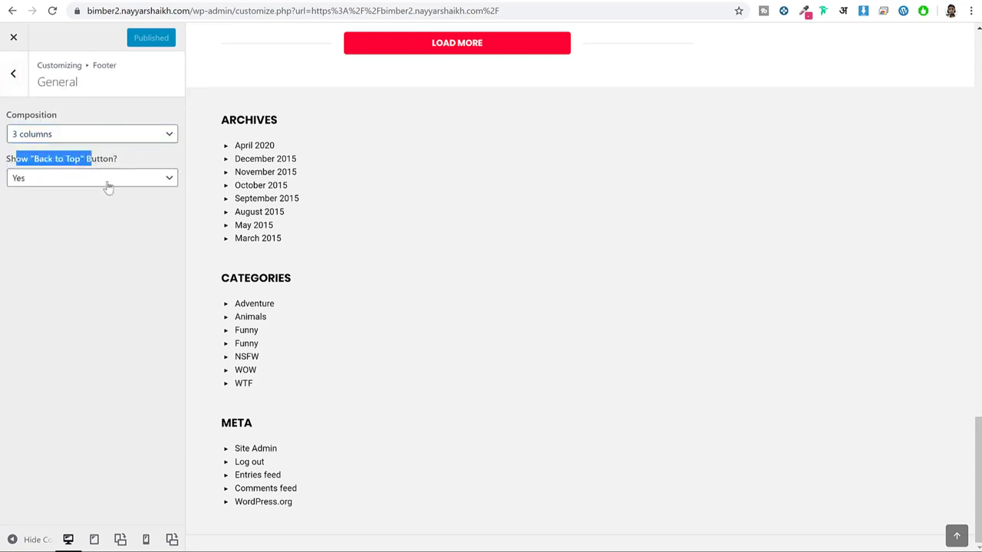
{"action": "left_click", "coordinate": [956, 536]}
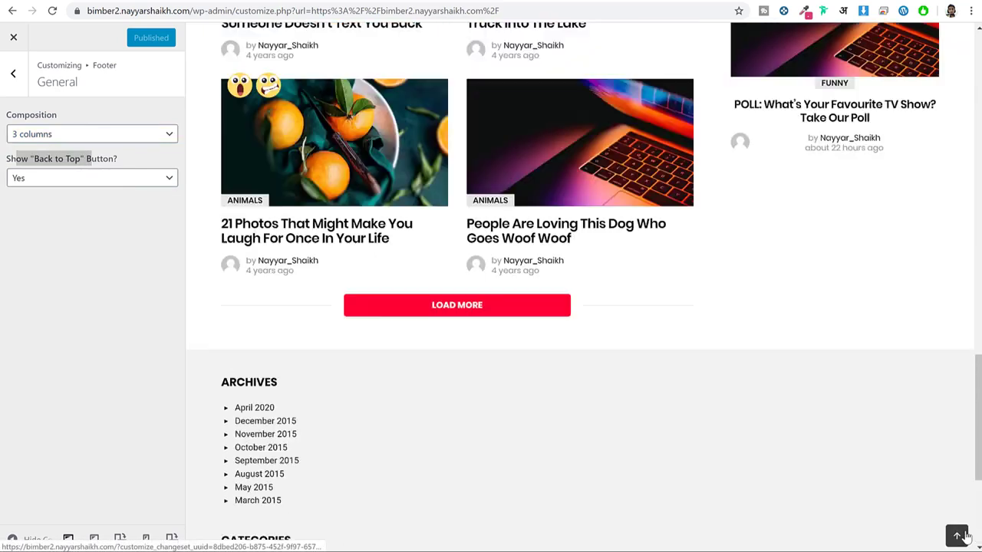
{"action": "scroll", "coordinate": [920, 400], "scroll_direction": "down", "scroll_amount": 10}
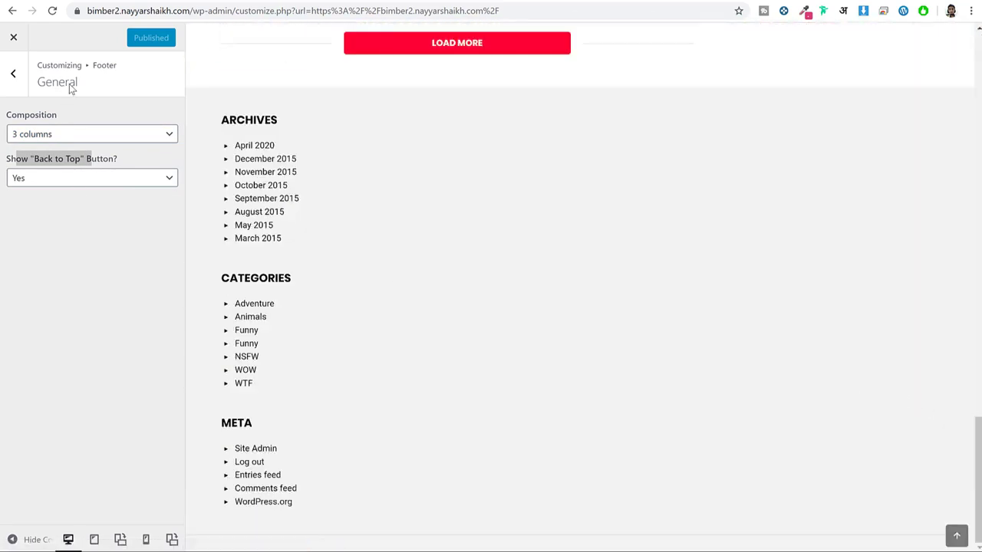
{"action": "left_click", "coordinate": [8, 86]}
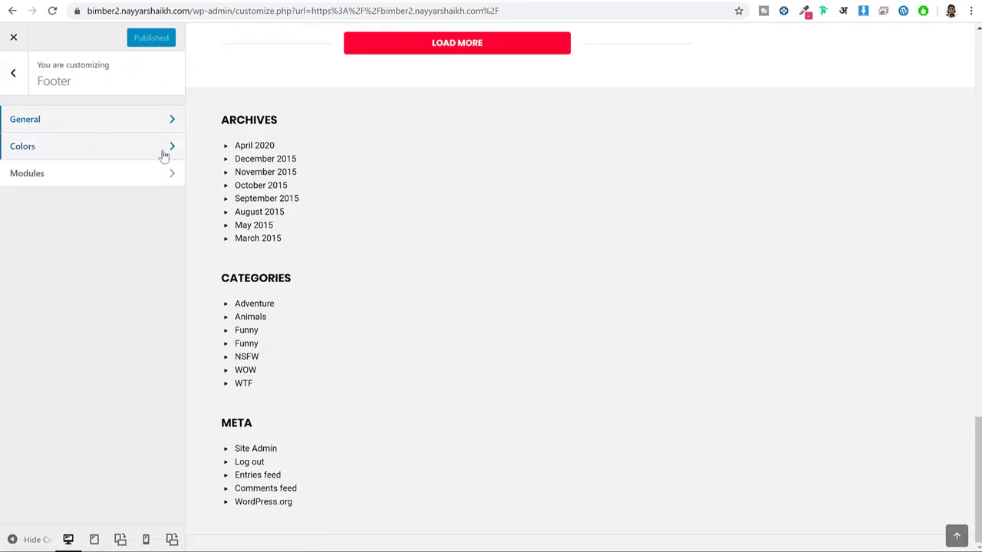
Step: In Footer Colors, set the background colour to #262626, matching the demo's dark footer
{"action": "left_click", "coordinate": [131, 152]}
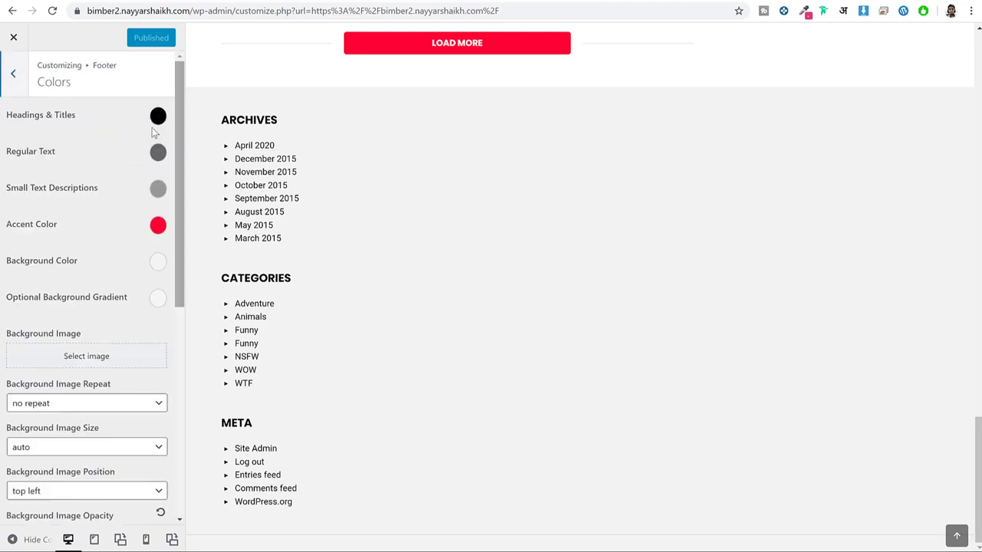
{"action": "left_click", "coordinate": [272, 1]}
{"action": "left_click", "coordinate": [367, 1]}
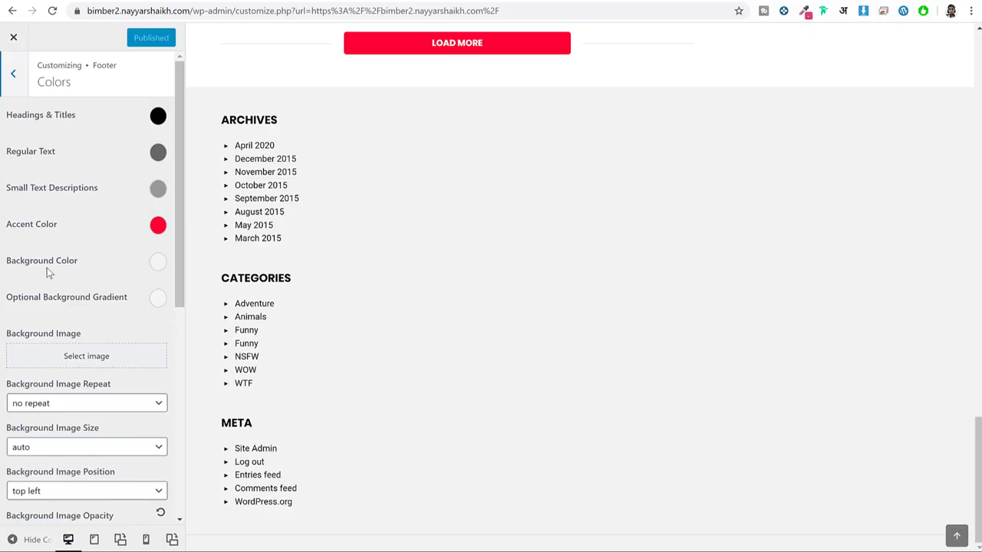
{"action": "left_click_drag", "start_coordinate": [16, 261], "coordinate": [157, 262]}
{"action": "left_click", "coordinate": [157, 262]}
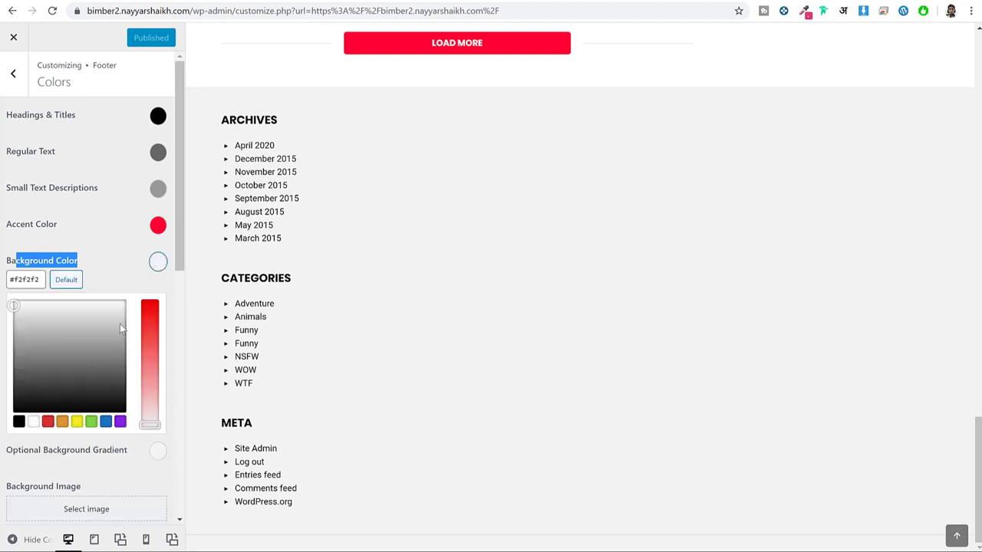
{"action": "left_click", "coordinate": [19, 421]}
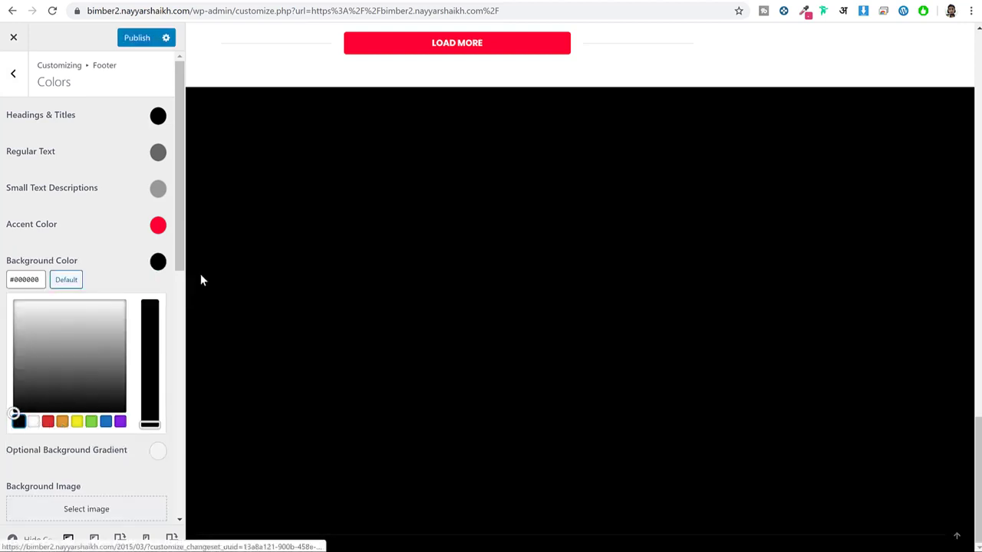
{"action": "double_click", "coordinate": [36, 279]}
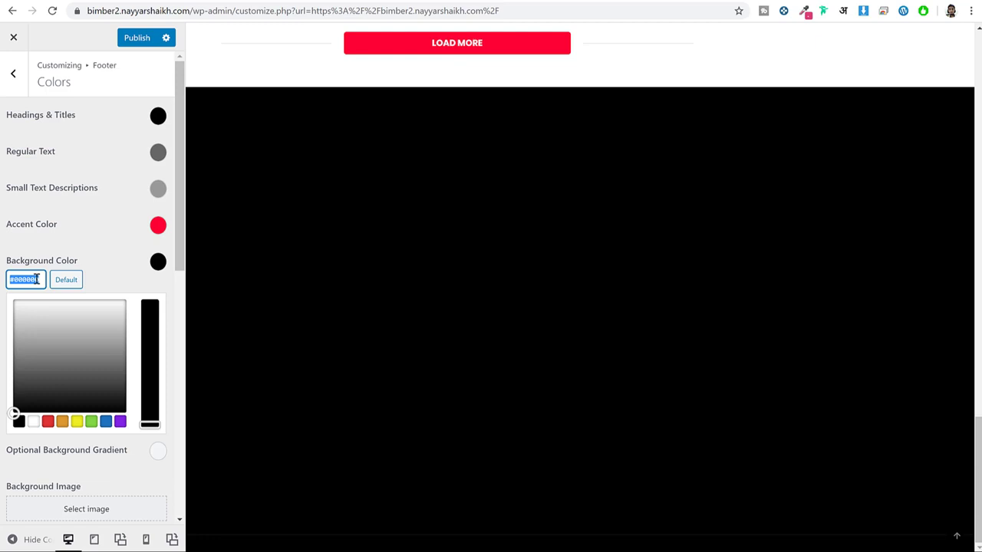
{"action": "type", "text": "#262626"}
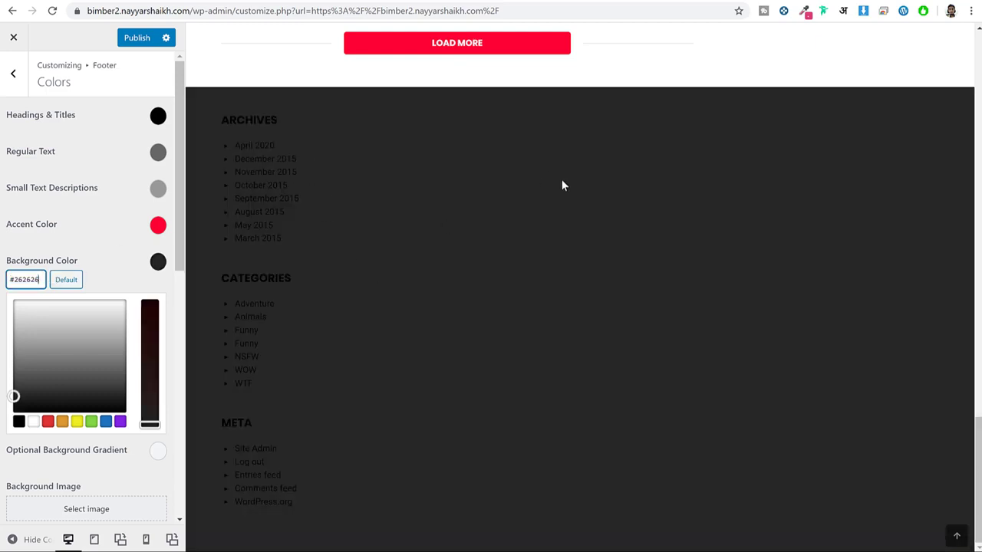
{"action": "left_click", "coordinate": [102, 267]}
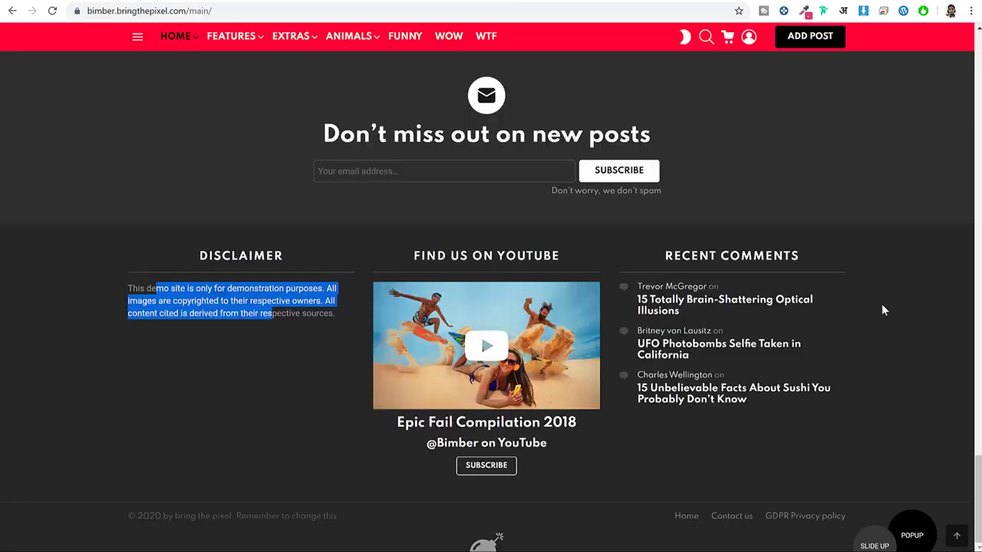
{"action": "left_click", "coordinate": [882, 309]}
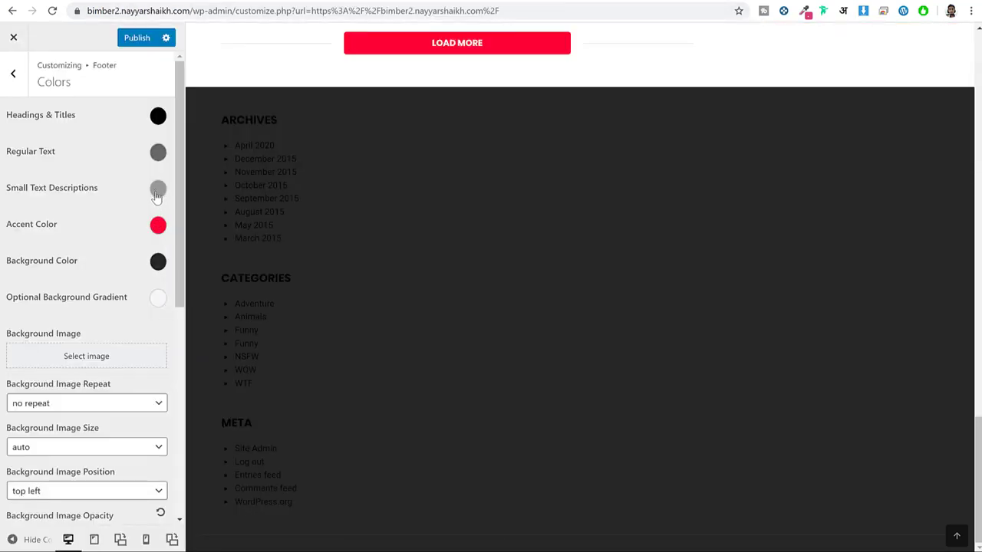
Step: Set footer Small Text Descriptions to #666666 and Regular Text to #999999
{"action": "left_click", "coordinate": [156, 193]}
{"action": "triple_click", "coordinate": [36, 207]}
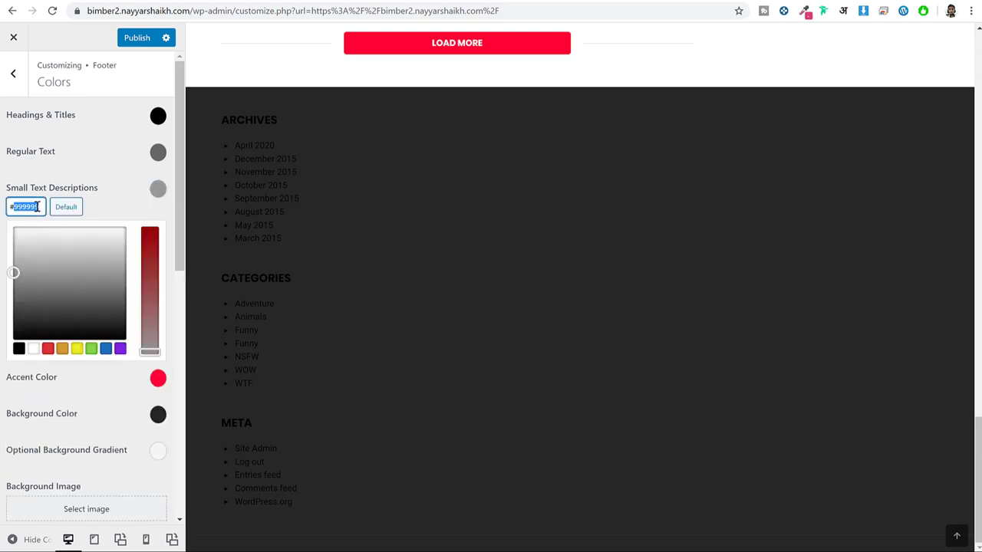
{"action": "type", "text": "#666666"}
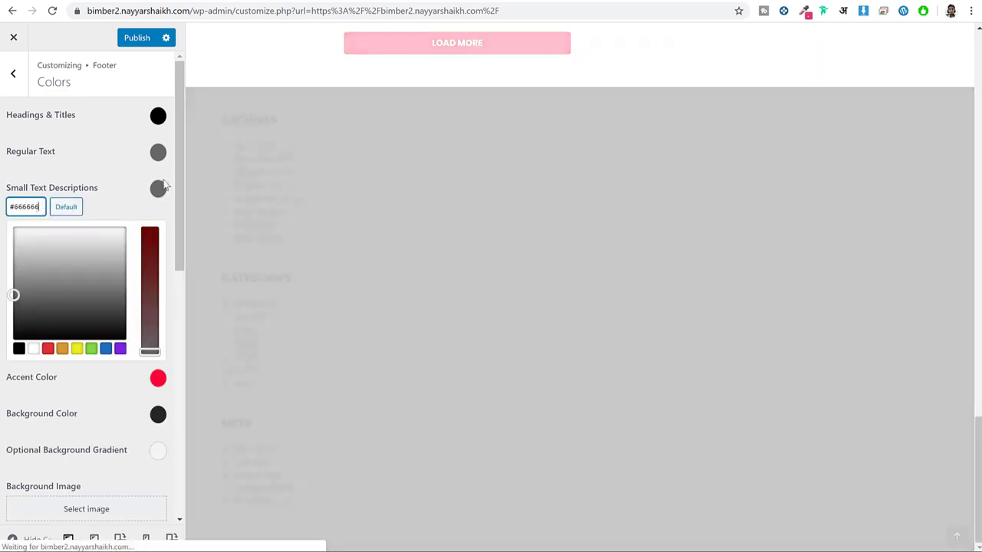
{"action": "left_click", "coordinate": [161, 191]}
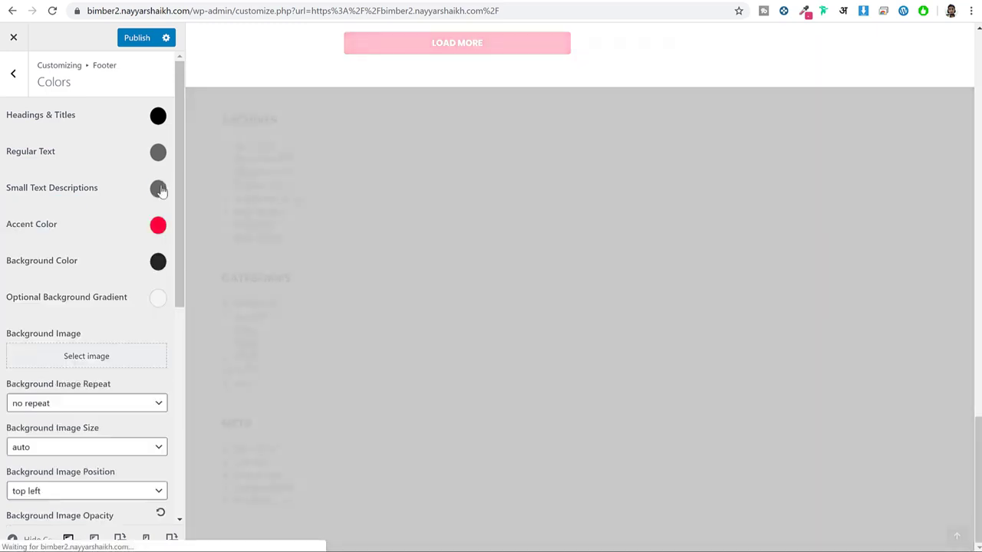
{"action": "left_click", "coordinate": [158, 151]}
{"action": "triple_click", "coordinate": [30, 170]}
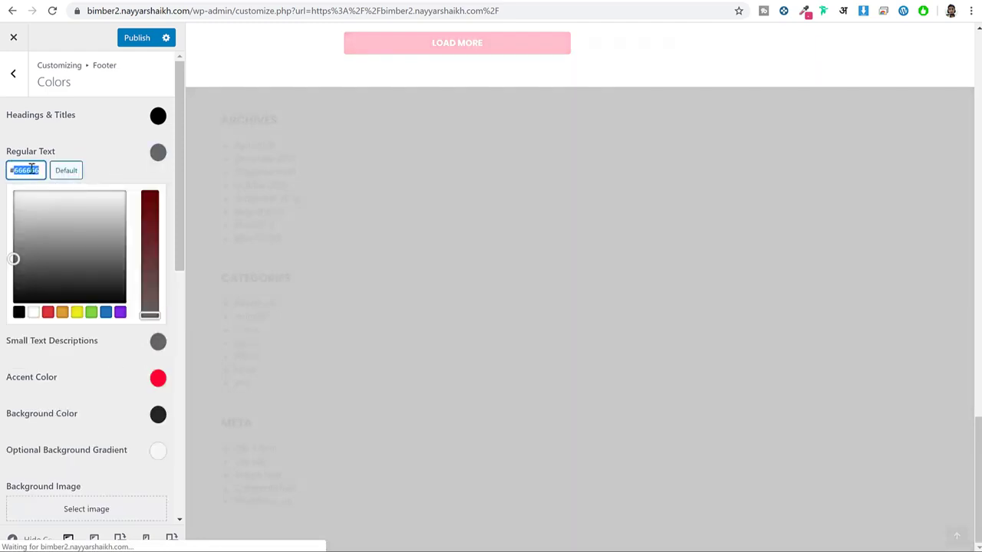
{"action": "type", "text": "#9999"}
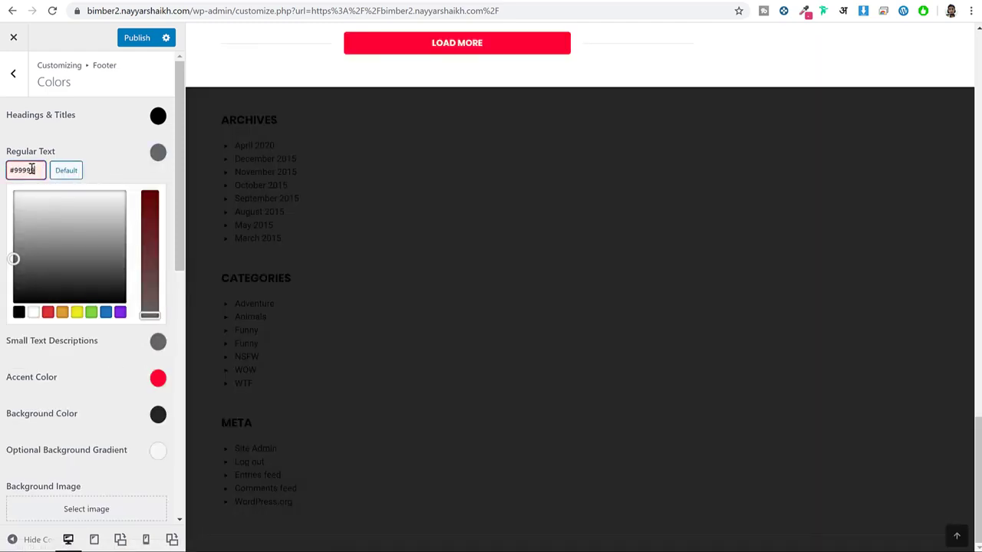
{"action": "type", "text": "99"}
{"action": "left_click", "coordinate": [153, 154]}
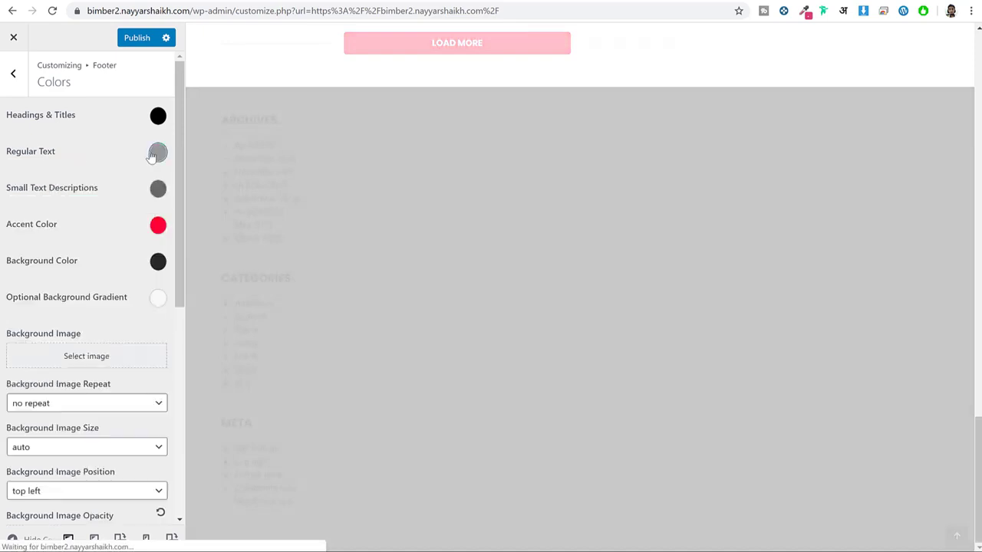
Step: Make the footer Headings & Titles colour white
{"action": "left_click", "coordinate": [160, 117]}
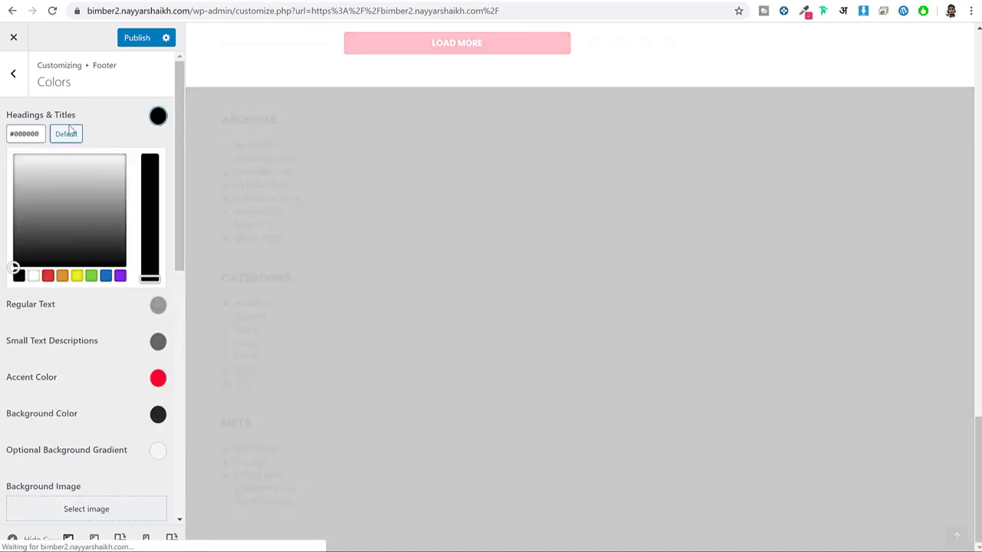
{"action": "left_click", "coordinate": [33, 276]}
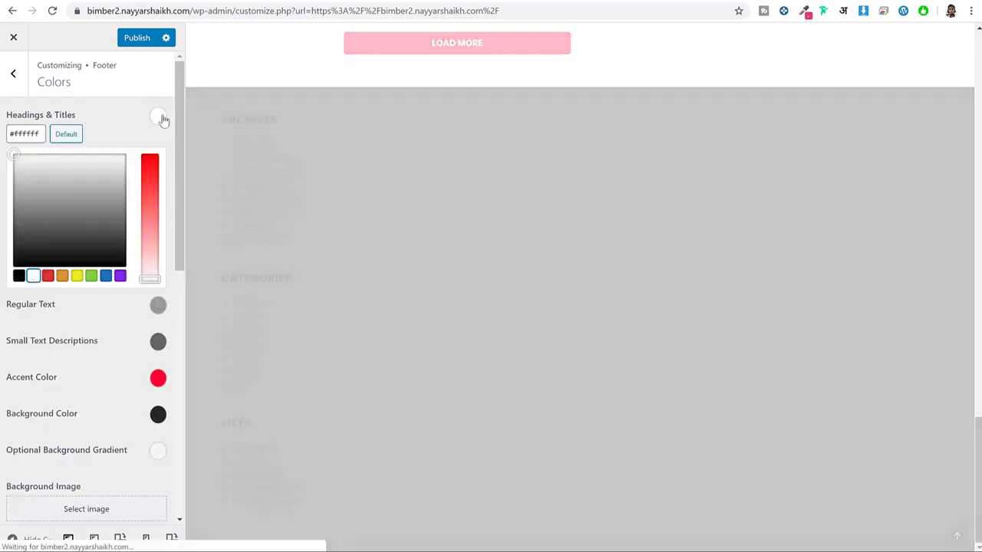
{"action": "left_click", "coordinate": [161, 119]}
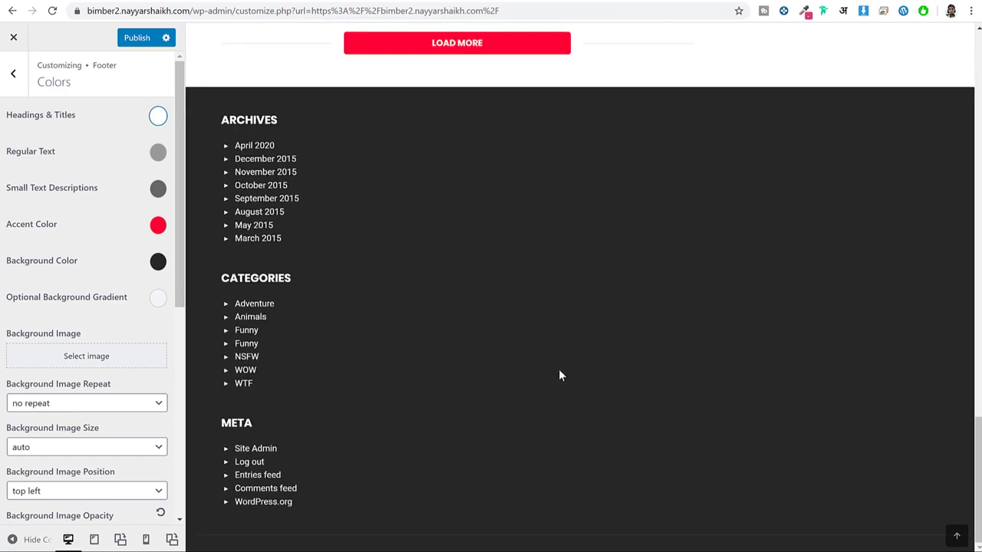
{"action": "scroll", "coordinate": [694, 191], "scroll_direction": "up", "scroll_amount": 2}
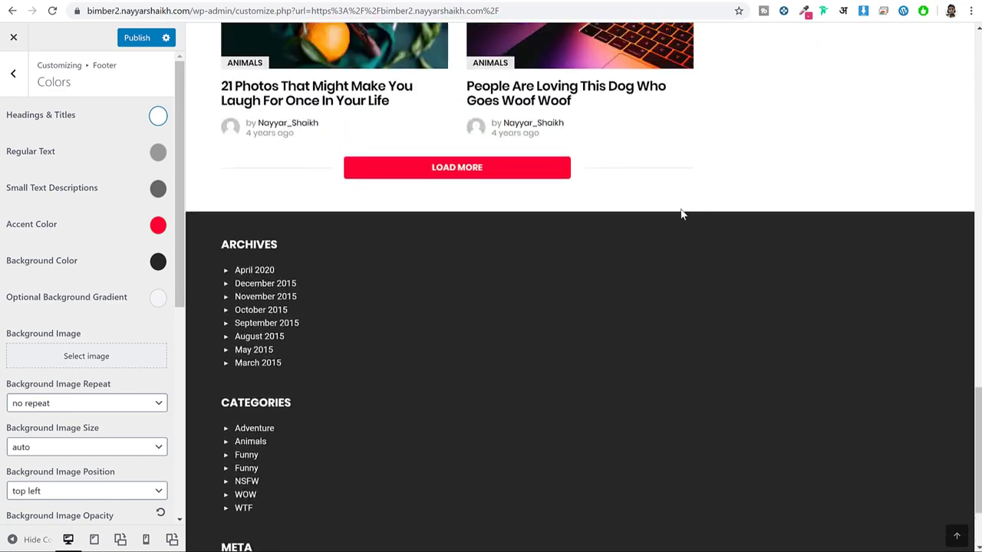
Step: In Footer Modules, enable the newsletter block and set its colour scheme to Dark
{"action": "left_click", "coordinate": [15, 91]}
{"action": "left_click", "coordinate": [65, 173]}
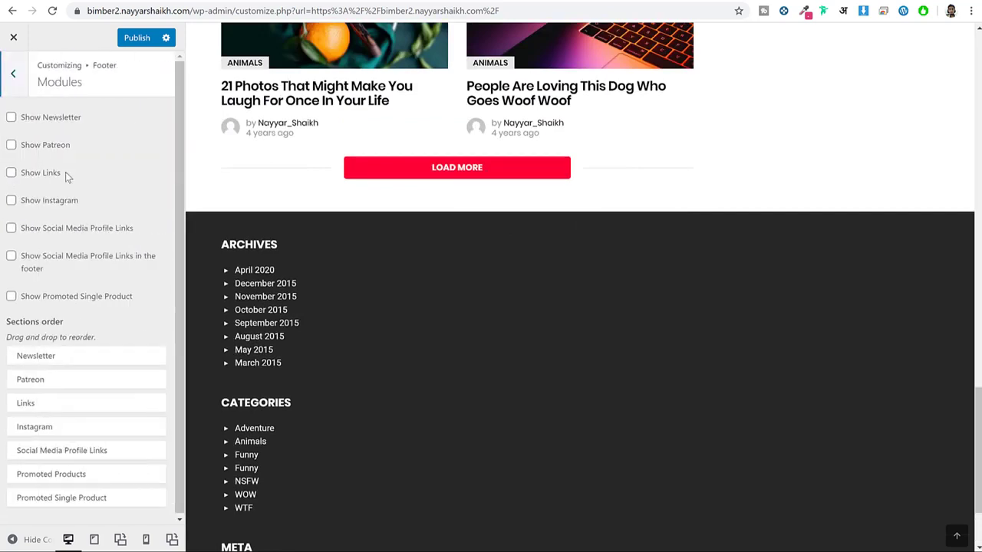
{"action": "left_click", "coordinate": [58, 123]}
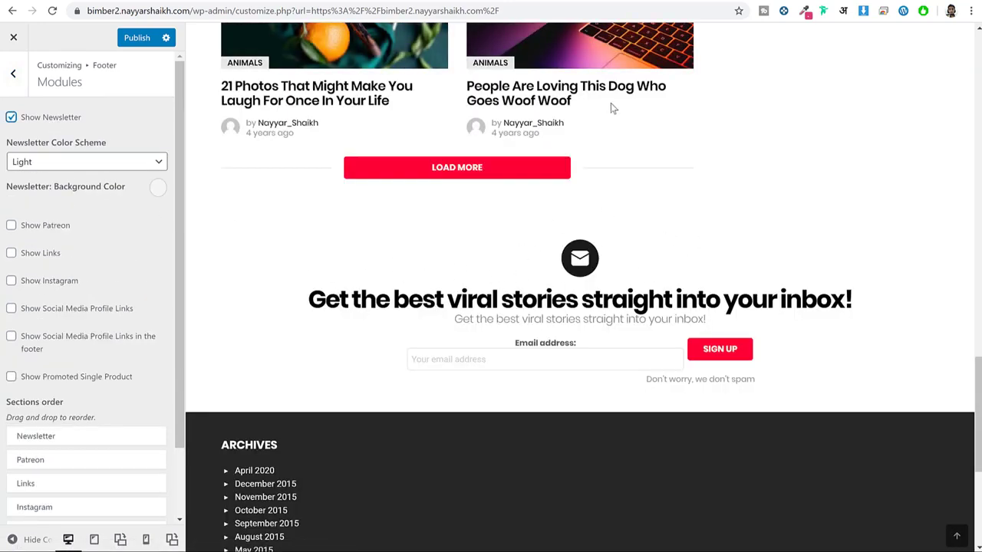
{"action": "left_click", "coordinate": [160, 189]}
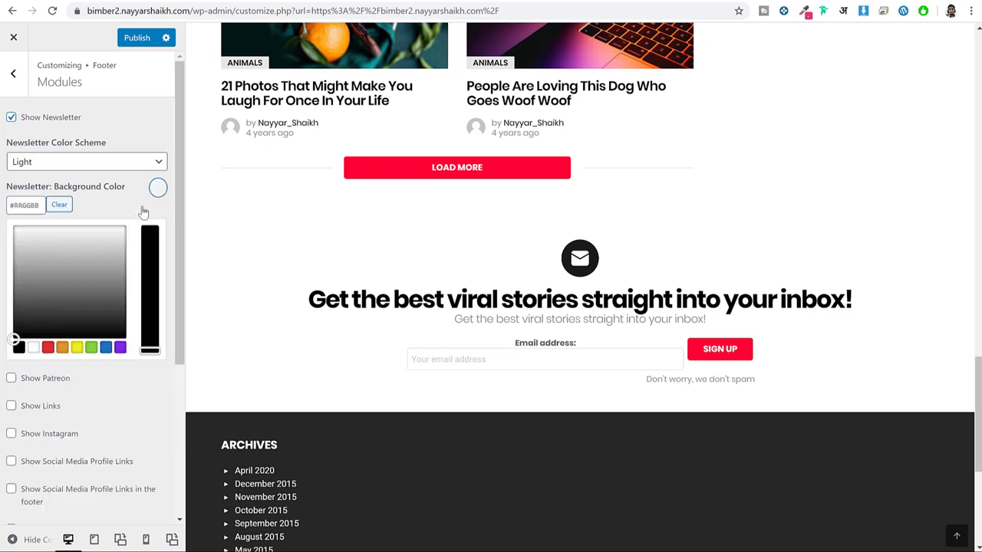
{"action": "left_click", "coordinate": [53, 163]}
{"action": "left_click", "coordinate": [57, 187]}
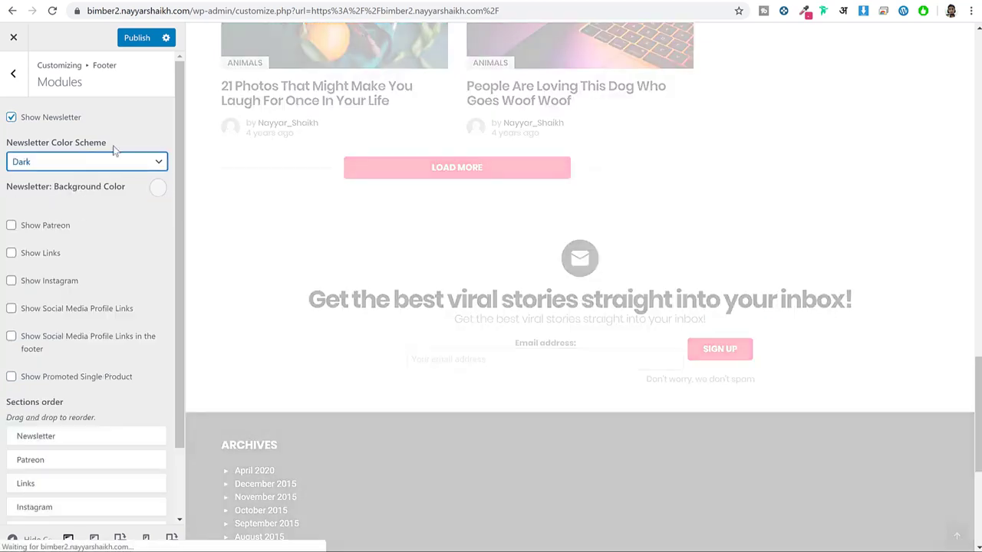
{"action": "left_click_drag", "start_coordinate": [341, 294], "coordinate": [269, 304]}
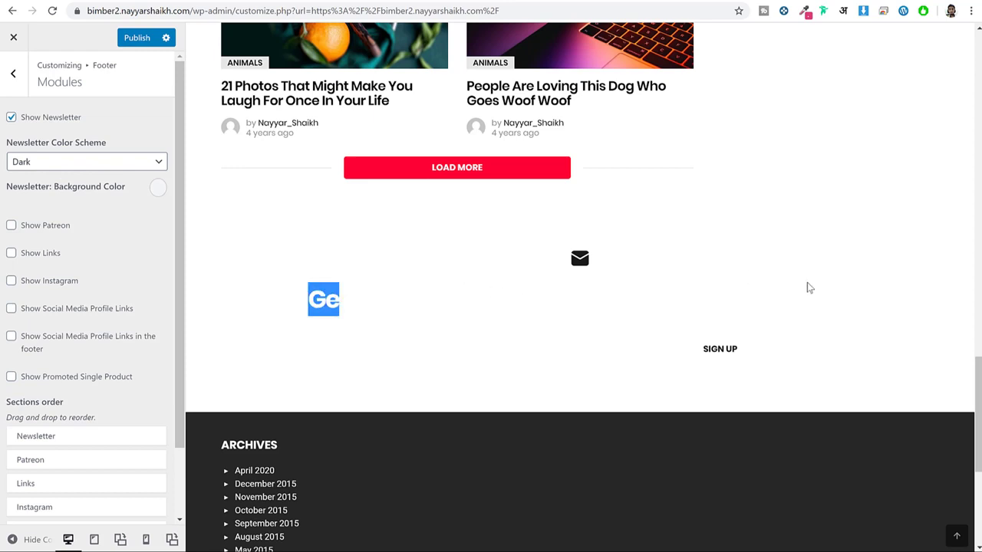
Step: Set the newsletter background colour to #2e2e2e
{"action": "left_click", "coordinate": [155, 194]}
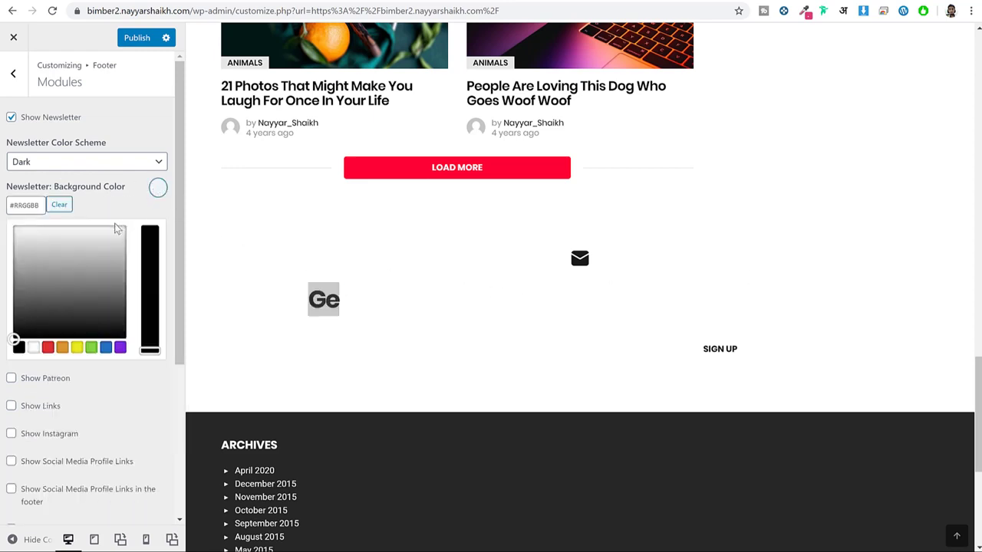
{"action": "left_click", "coordinate": [25, 205]}
{"action": "type", "text": "2e2e2e"}
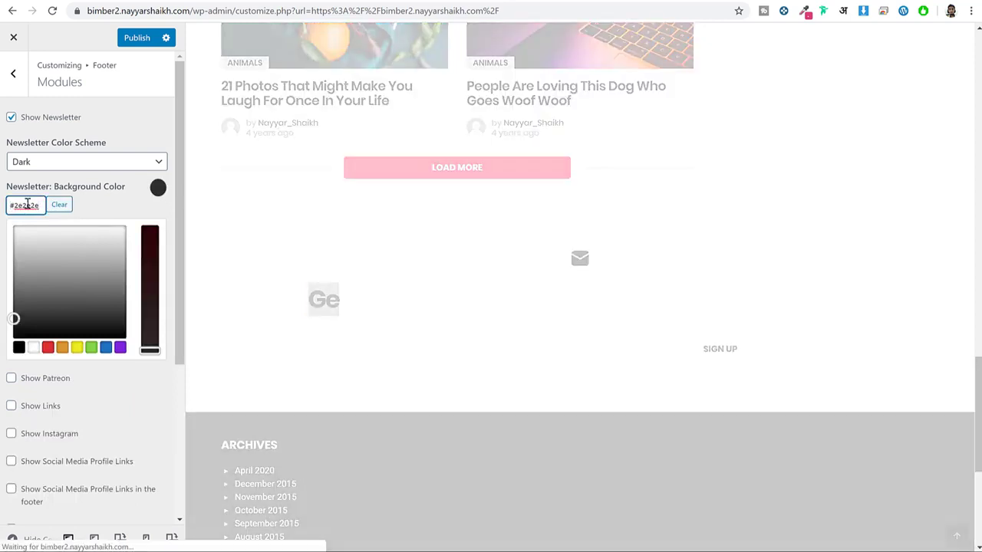
{"action": "scroll", "coordinate": [773, 254], "scroll_direction": "down", "scroll_amount": 2}
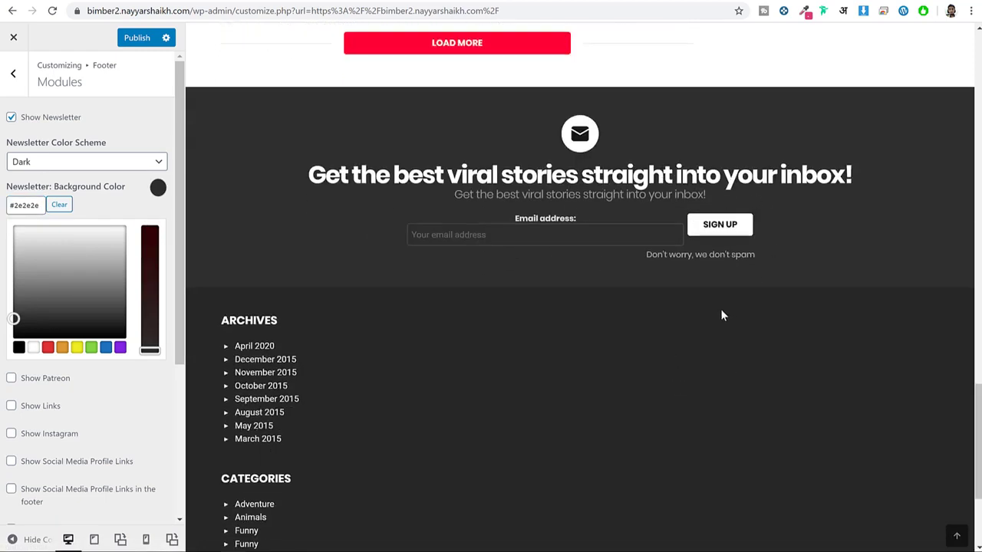
{"action": "left_click", "coordinate": [157, 189]}
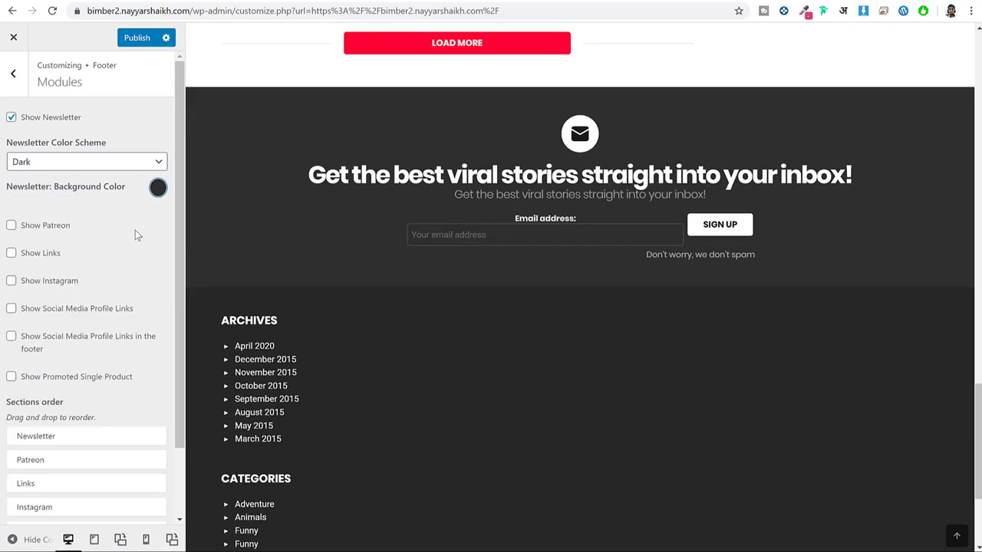
Step: Turn on Show Social Media Profile Links, checking the demo footer for comparison
{"action": "left_click", "coordinate": [79, 314]}
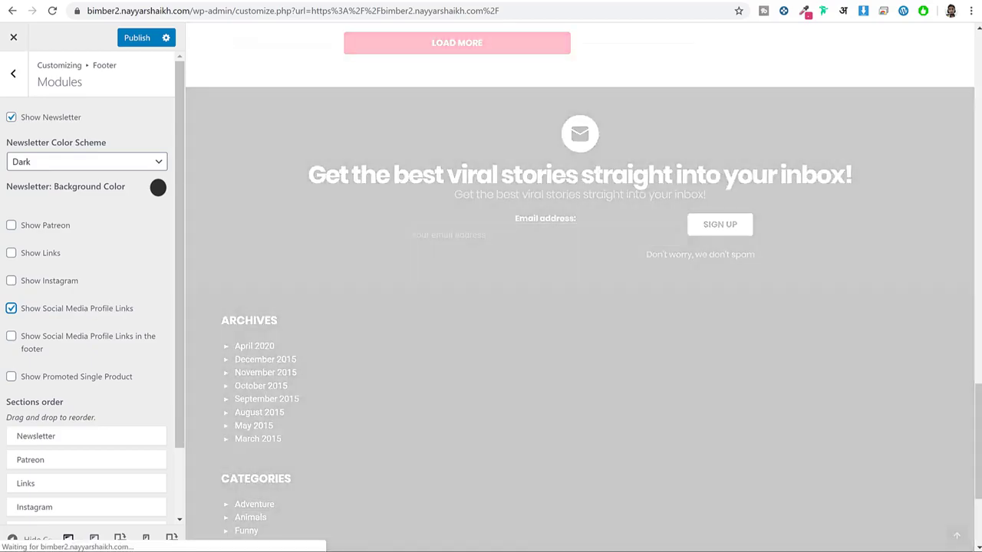
{"action": "left_click", "coordinate": [366, 4]}
{"action": "scroll", "coordinate": [514, 160], "scroll_direction": "up", "scroll_amount": 2}
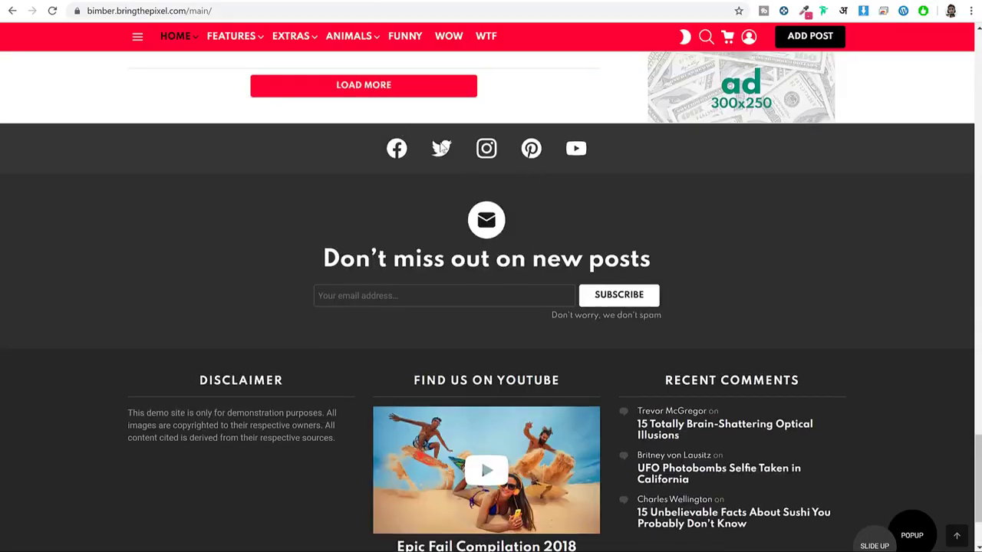
{"action": "left_click", "coordinate": [531, 4]}
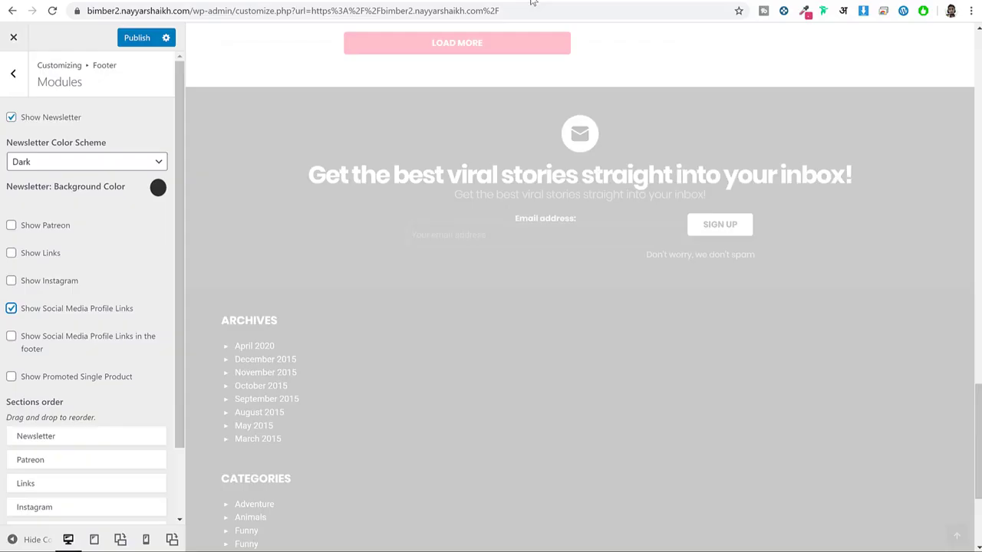
{"action": "scroll", "coordinate": [138, 308], "scroll_direction": "down", "scroll_amount": 1}
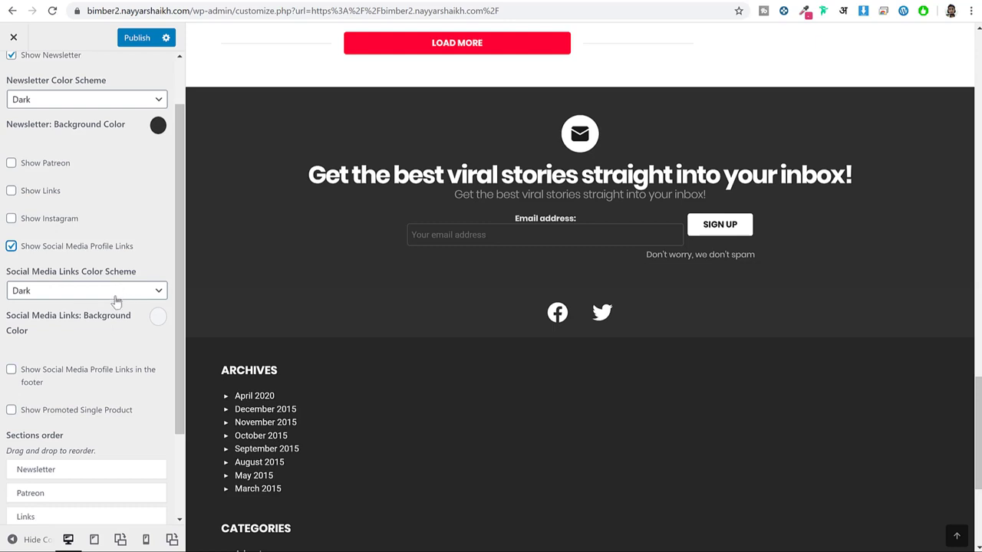
Step: Set the social links background colour to #363636
{"action": "left_click", "coordinate": [156, 318]}
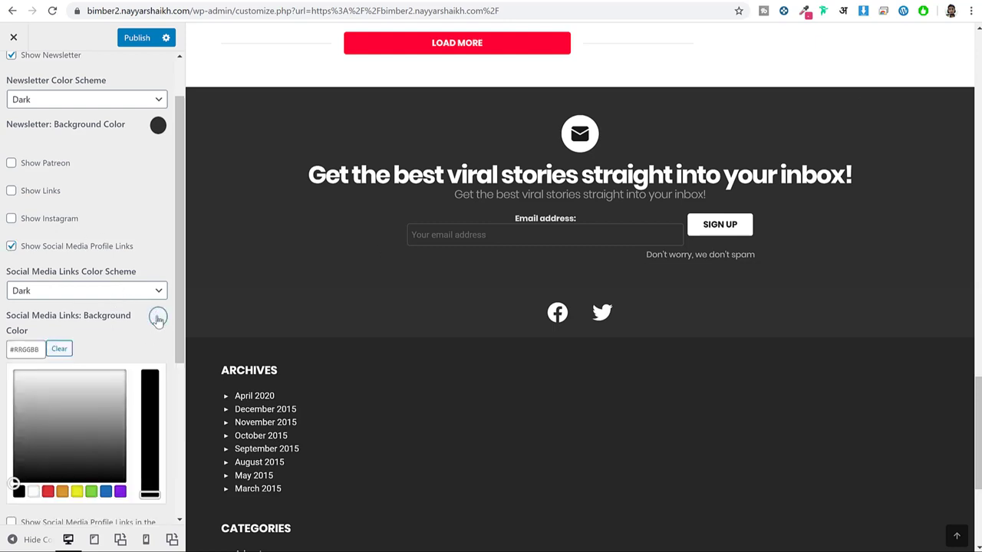
{"action": "left_click", "coordinate": [36, 349]}
{"action": "type", "text": "#363636"}
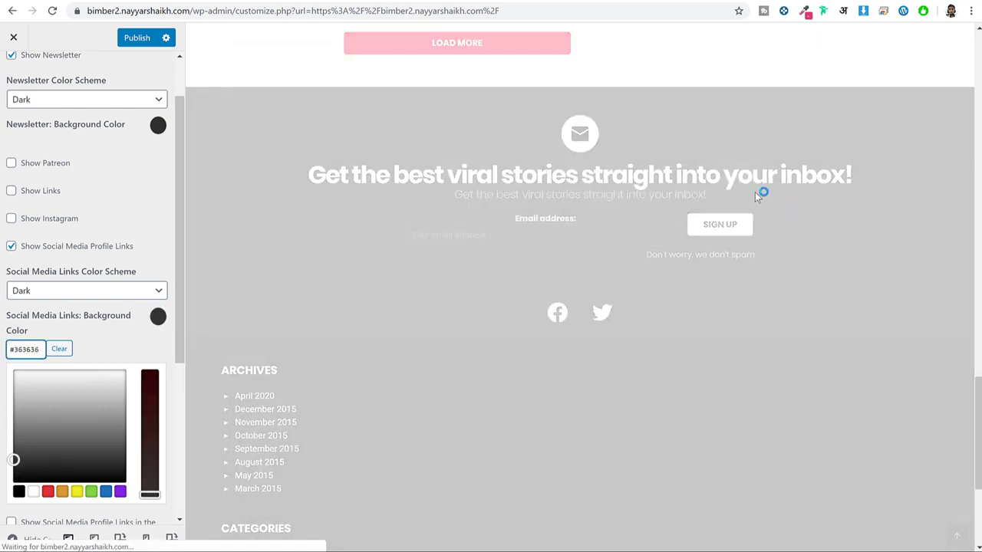
{"action": "scroll", "coordinate": [634, 221], "scroll_direction": "up", "scroll_amount": 2}
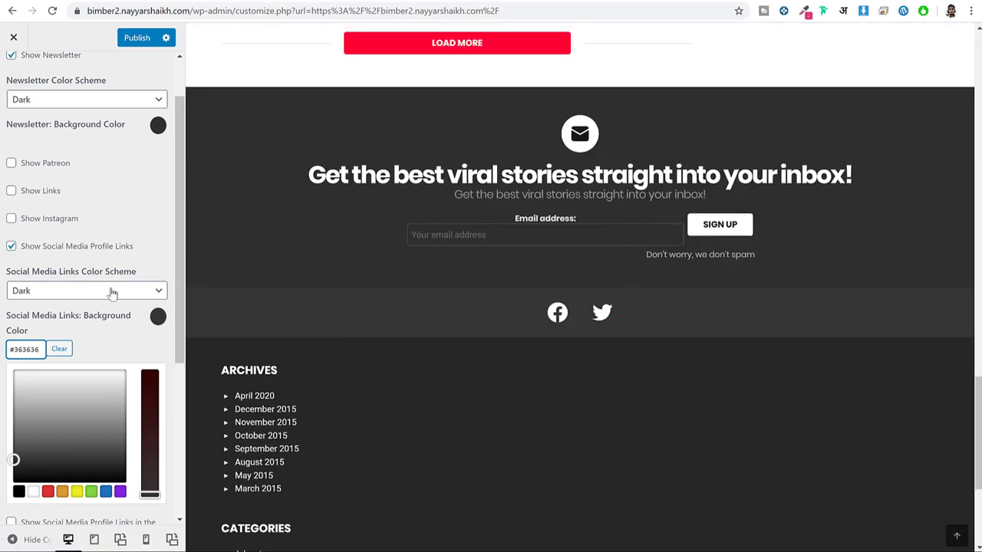
{"action": "left_click", "coordinate": [158, 316]}
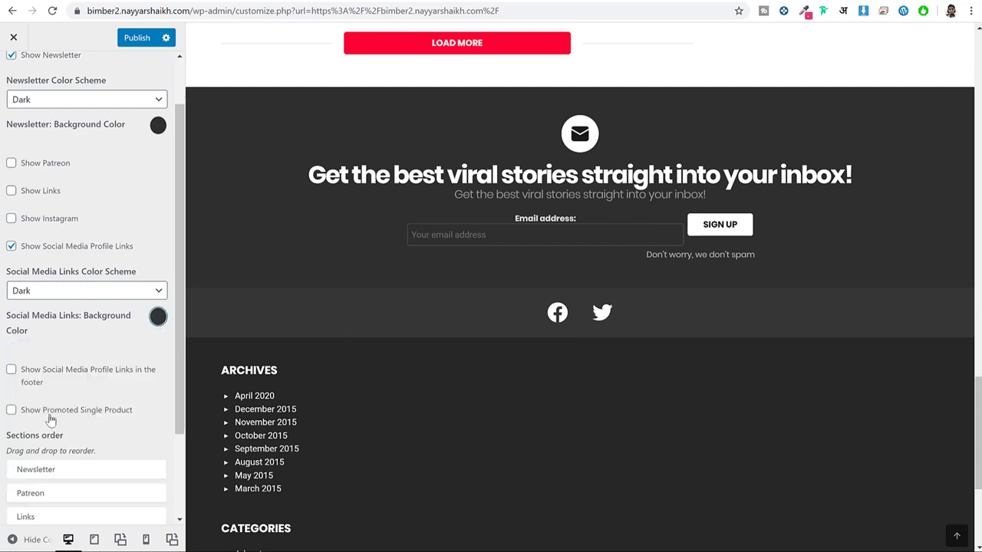
{"action": "scroll", "coordinate": [54, 414], "scroll_direction": "down", "scroll_amount": 2}
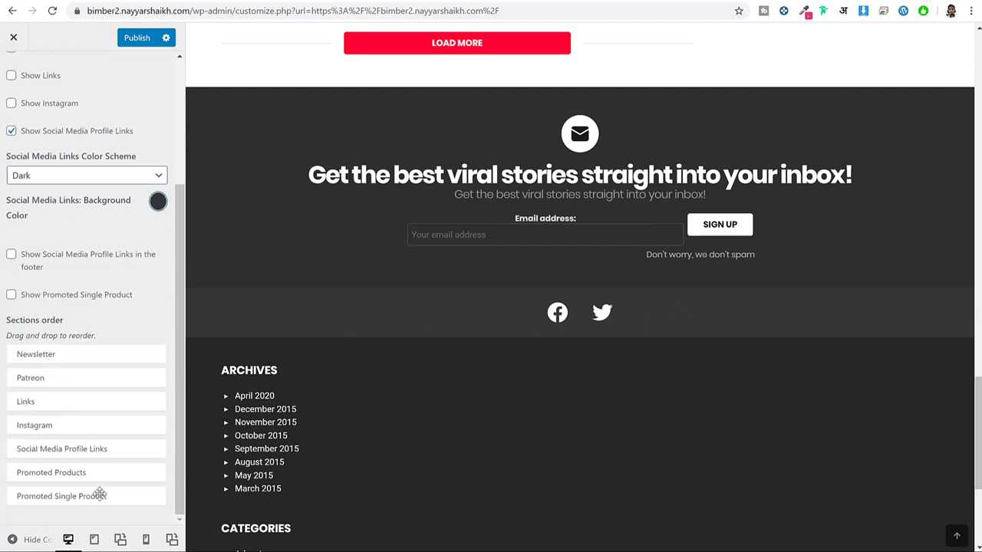
Step: Move Social Media Profile Links above the newsletter in Sections order and publish
{"action": "left_click_drag", "start_coordinate": [118, 445], "coordinate": [109, 375]}
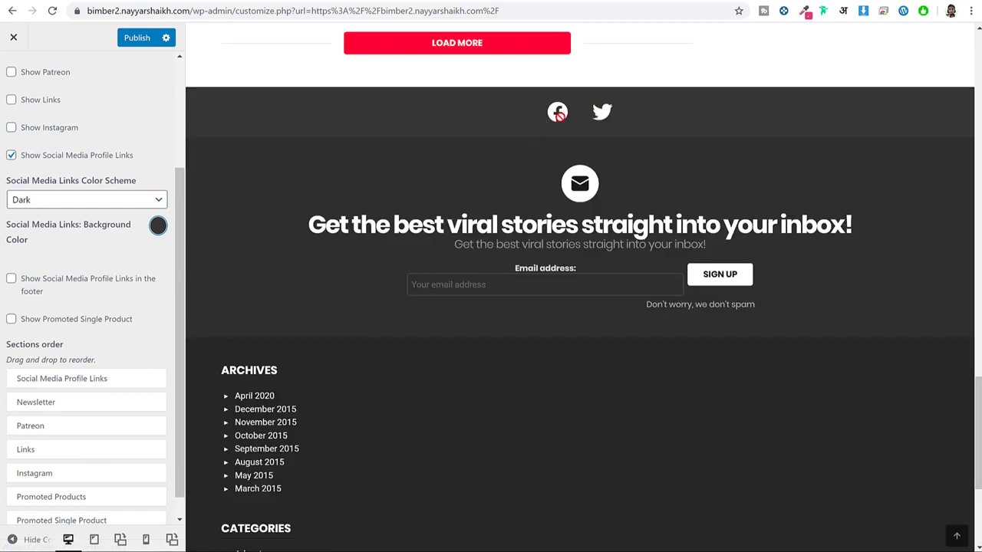
{"action": "left_click_drag", "start_coordinate": [434, 225], "coordinate": [579, 227]}
{"action": "scroll", "coordinate": [588, 246], "scroll_direction": "down", "scroll_amount": 3}
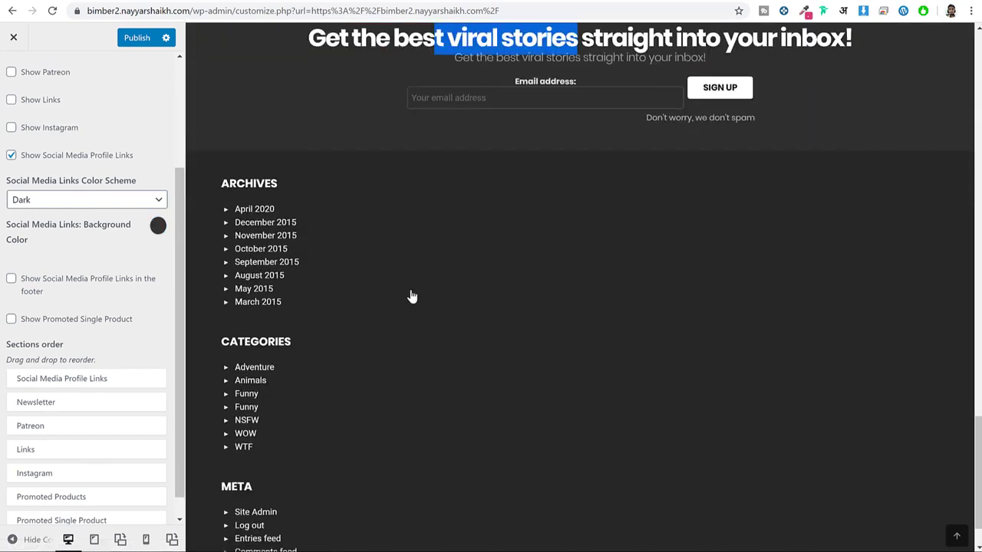
{"action": "scroll", "coordinate": [444, 276], "scroll_direction": "down", "scroll_amount": 1}
{"action": "left_click", "coordinate": [136, 39]}
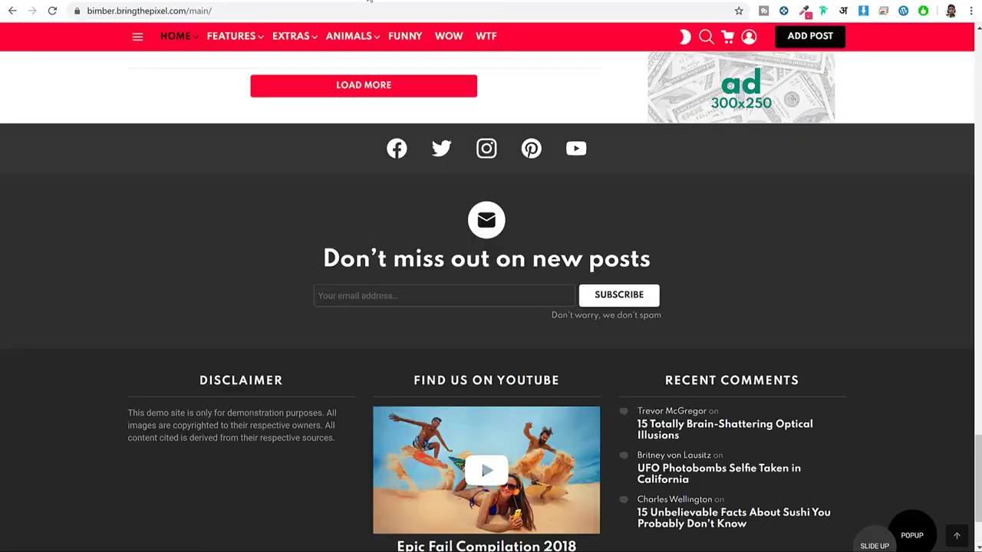
{"action": "scroll", "coordinate": [395, 346], "scroll_direction": "down", "scroll_amount": 3}
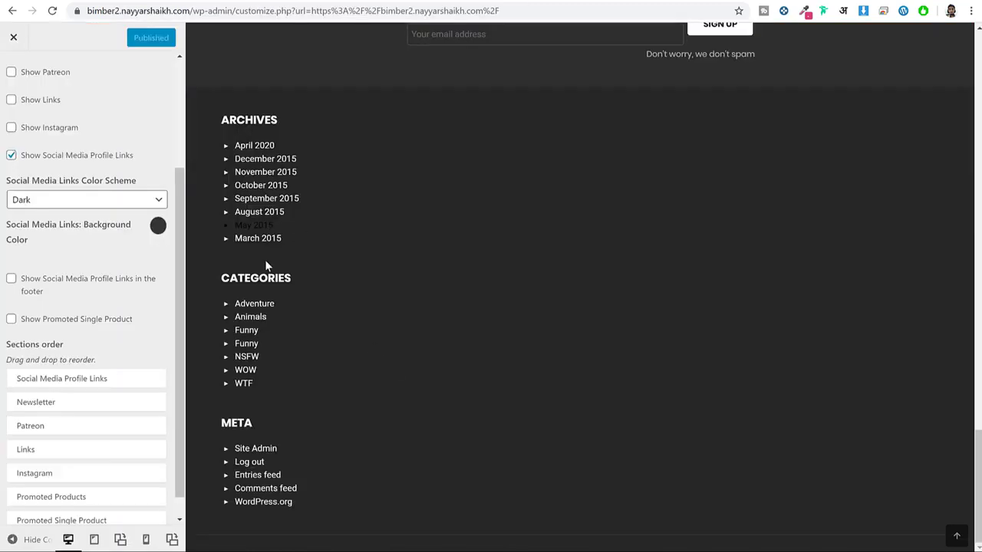
Step: Navigate from Footer settings back to Widgets and open the Footer 1 widget area
{"action": "scroll", "coordinate": [68, 131], "scroll_direction": "up", "scroll_amount": 3}
{"action": "left_click", "coordinate": [7, 77]}
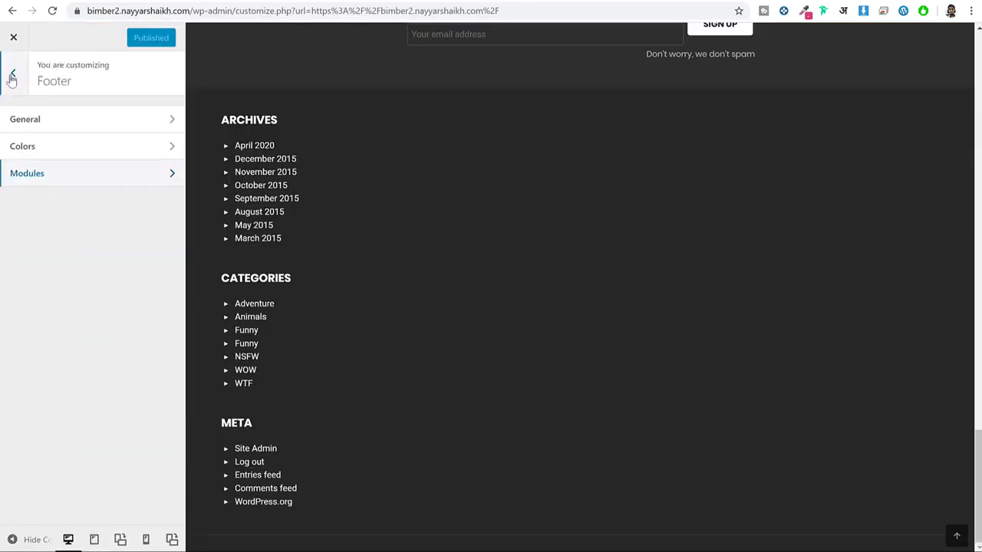
{"action": "left_click", "coordinate": [9, 77]}
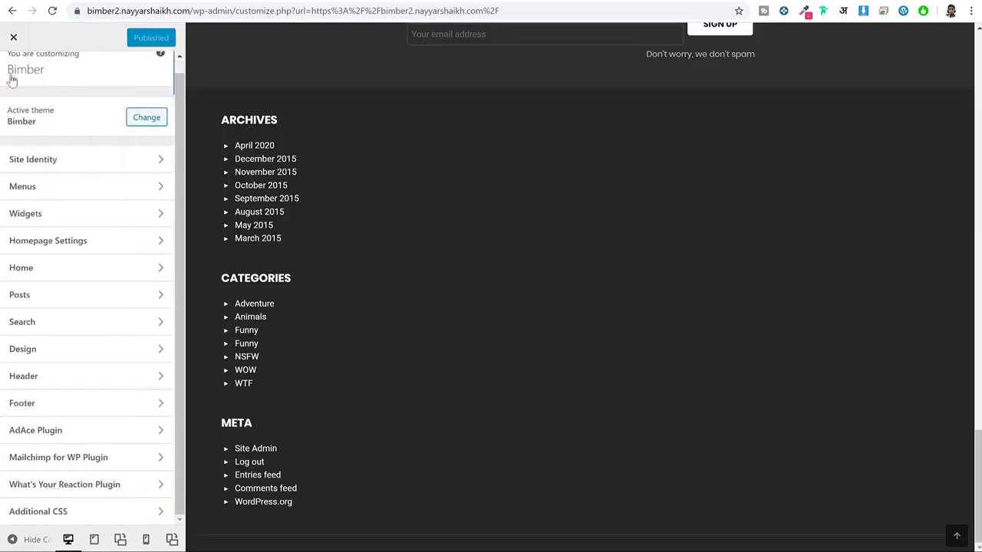
{"action": "left_click", "coordinate": [82, 221]}
{"action": "left_click", "coordinate": [91, 231]}
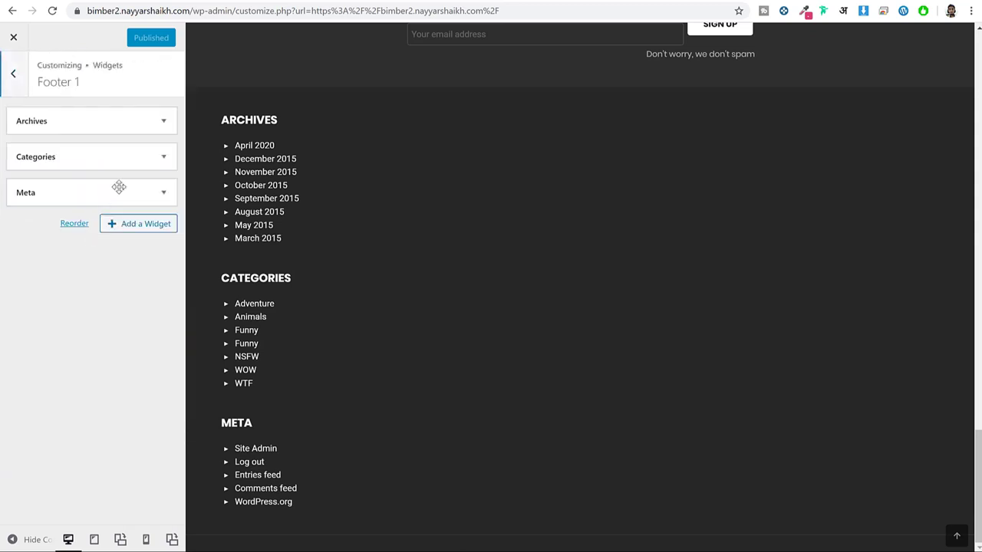
Step: Remove the Archives, Categories and Meta widgets, then select the demo's Disclaimer paragraph
{"action": "left_click", "coordinate": [163, 120]}
{"action": "left_click", "coordinate": [27, 225]}
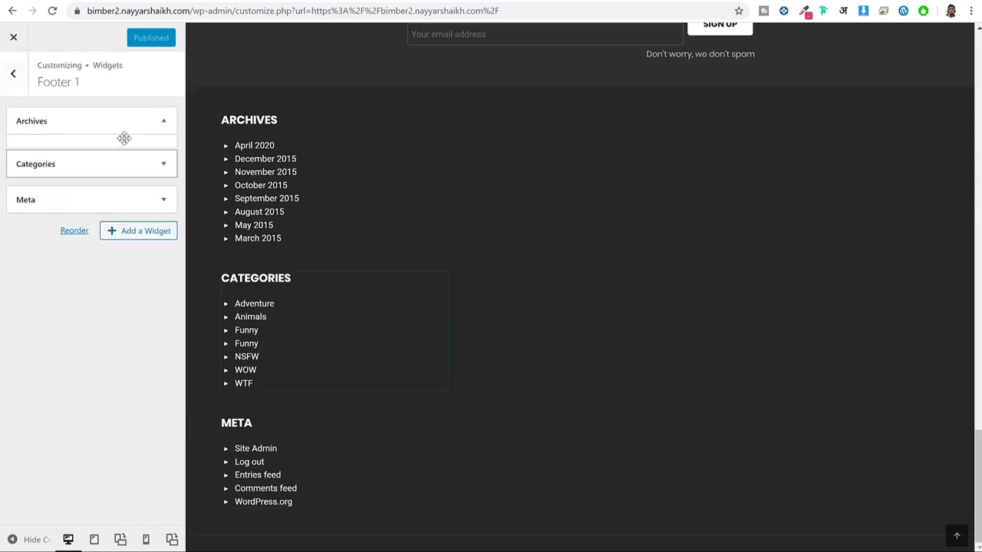
{"action": "left_click", "coordinate": [164, 121]}
{"action": "left_click", "coordinate": [27, 235]}
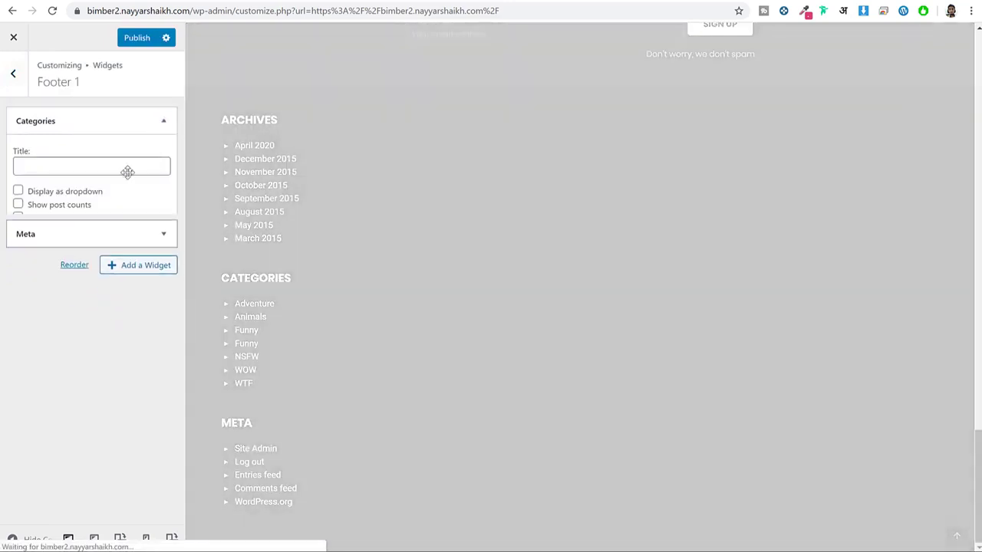
{"action": "left_click", "coordinate": [163, 121]}
{"action": "left_click", "coordinate": [27, 188]}
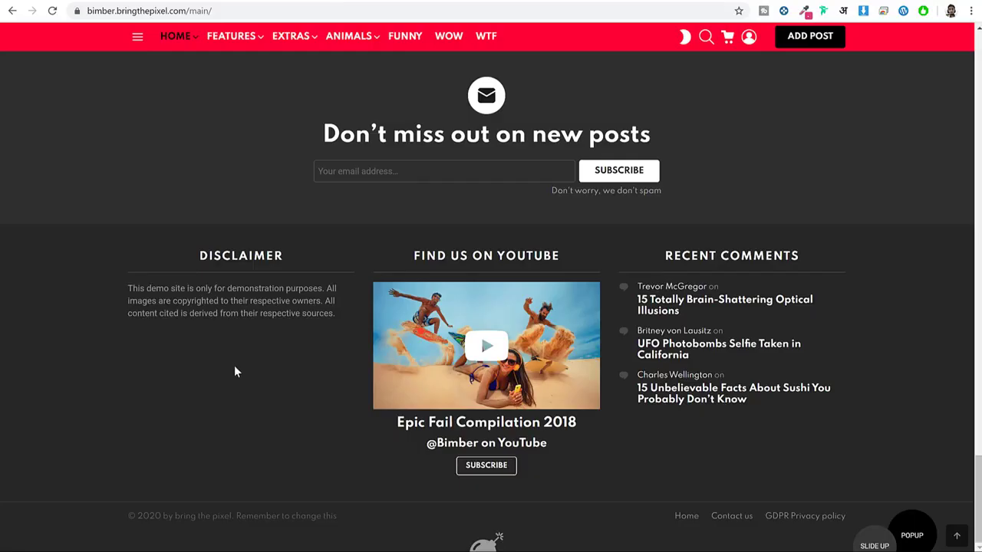
{"action": "triple_click", "coordinate": [226, 301]}
{"action": "key", "text": "ctrl+c"}
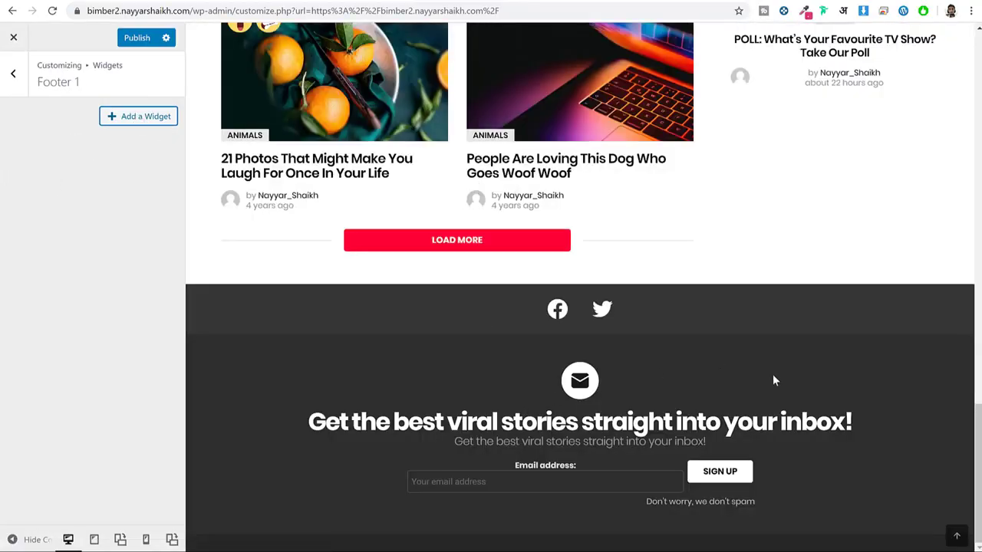
Step: Add a Text widget to Footer 1 containing the pasted Disclaimer paragraph
{"action": "left_click", "coordinate": [147, 117]}
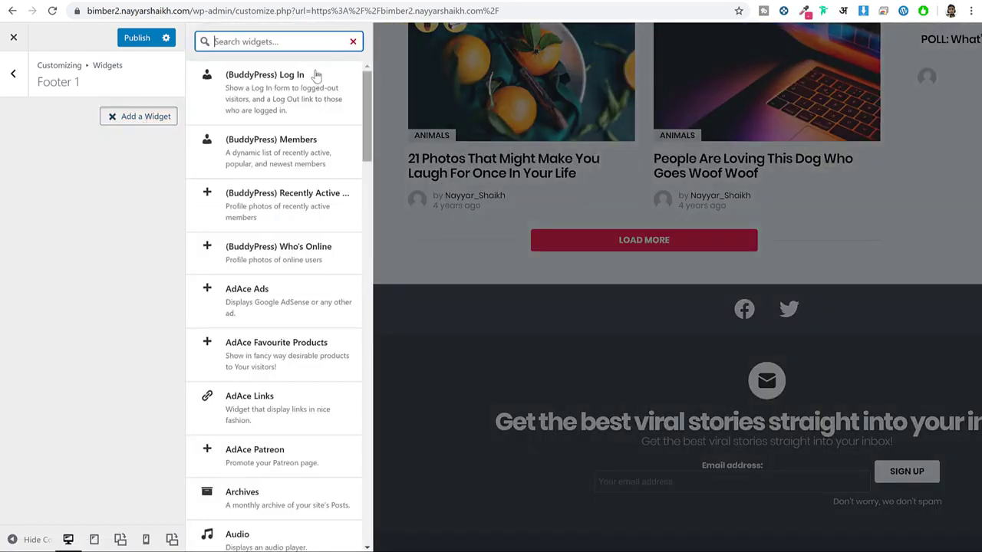
{"action": "type", "text": "tex"}
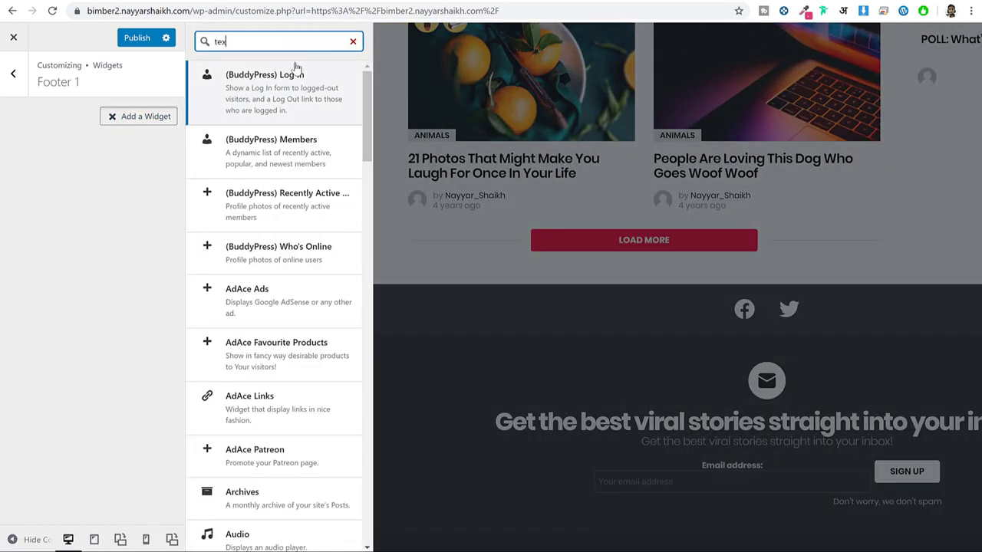
{"action": "left_click", "coordinate": [276, 104]}
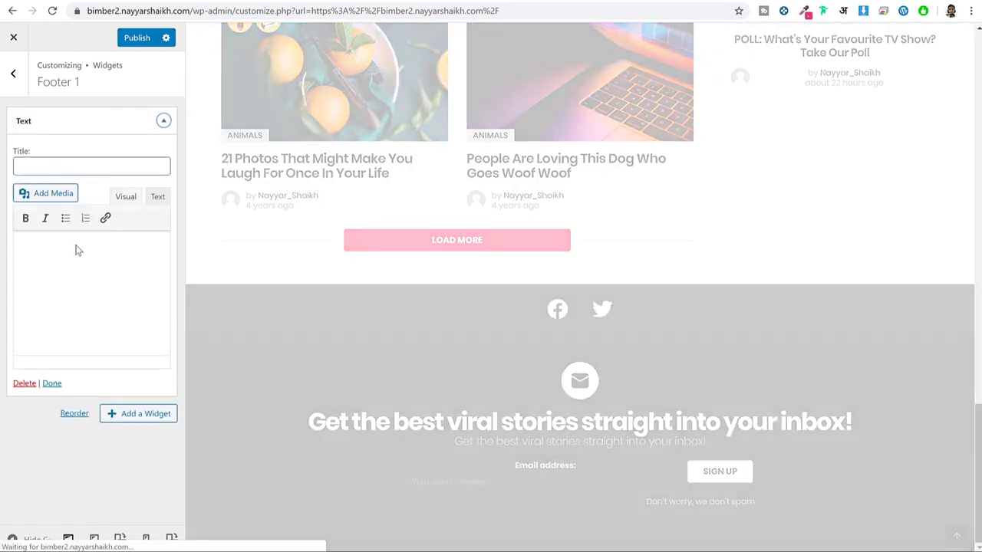
{"action": "left_click", "coordinate": [78, 270]}
{"action": "key", "text": "ctrl+v"}
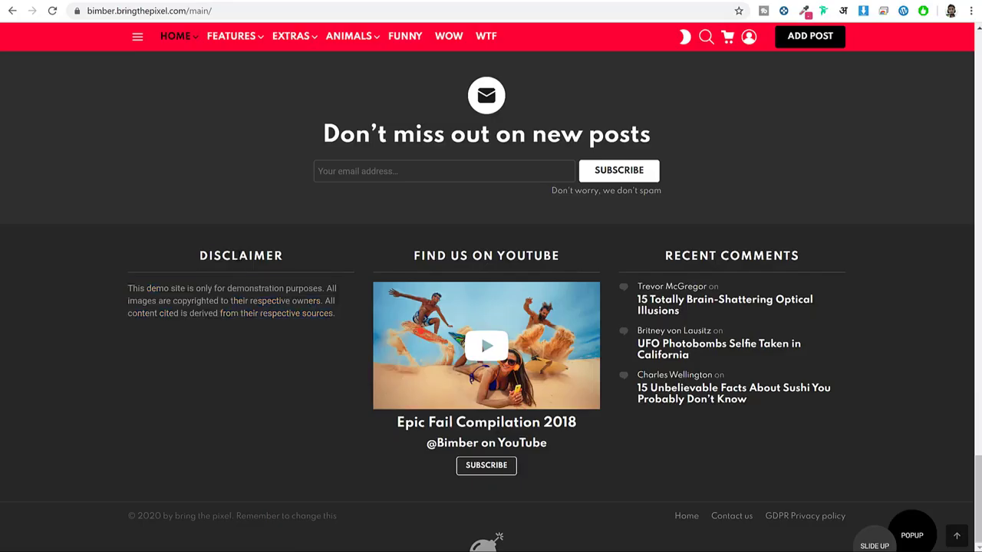
Step: Title the Text widget DISCLAIMER, copied from the demo, and publish
{"action": "double_click", "coordinate": [240, 255]}
{"action": "key", "text": "ctrl+c"}
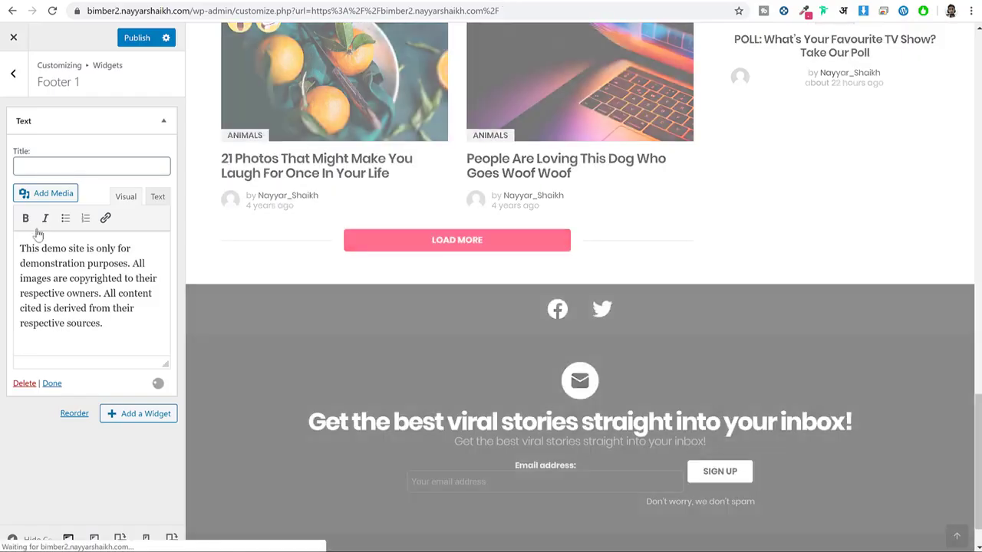
{"action": "left_click", "coordinate": [86, 168]}
{"action": "key", "text": "ctrl+v"}
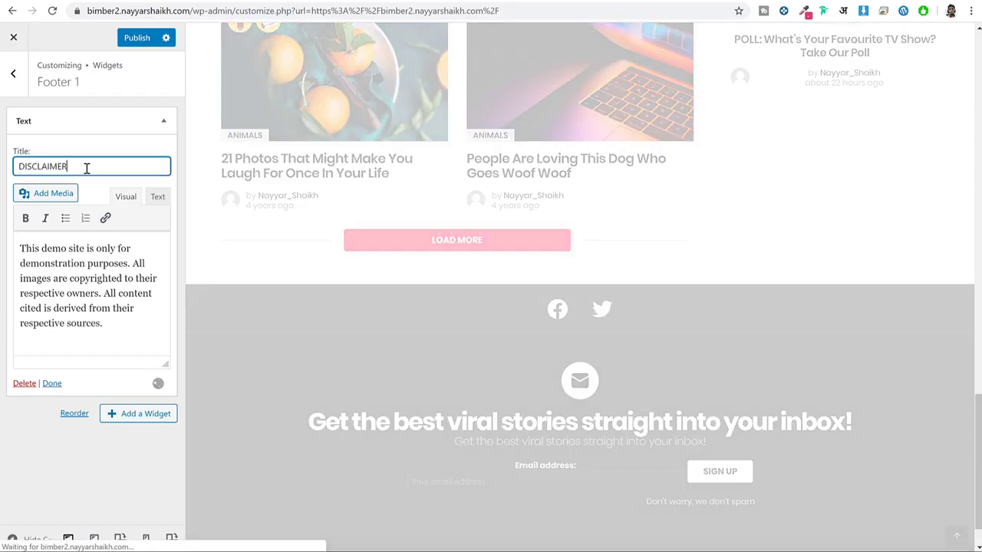
{"action": "left_click", "coordinate": [139, 43]}
{"action": "scroll", "coordinate": [816, 273], "scroll_direction": "down", "scroll_amount": 3}
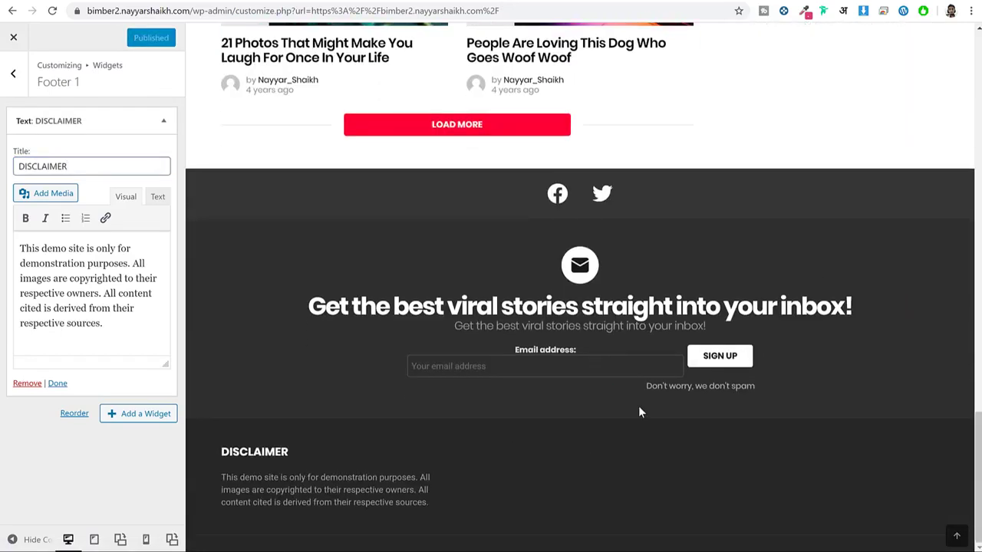
Step: Copy the demo's FIND US ON YOUTUBE heading and collapse the DISCLAIMER widget
{"action": "left_click", "coordinate": [387, 3]}
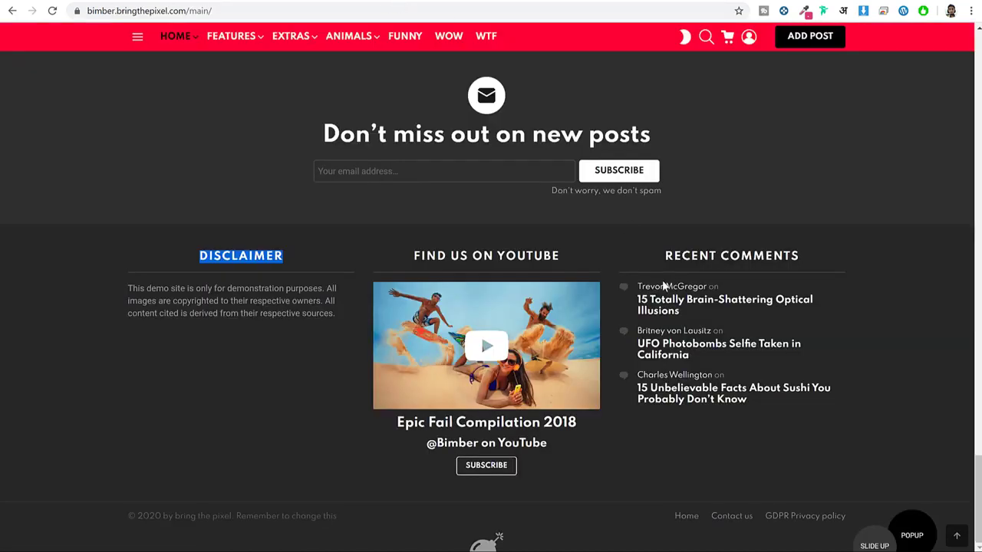
{"action": "triple_click", "coordinate": [490, 255]}
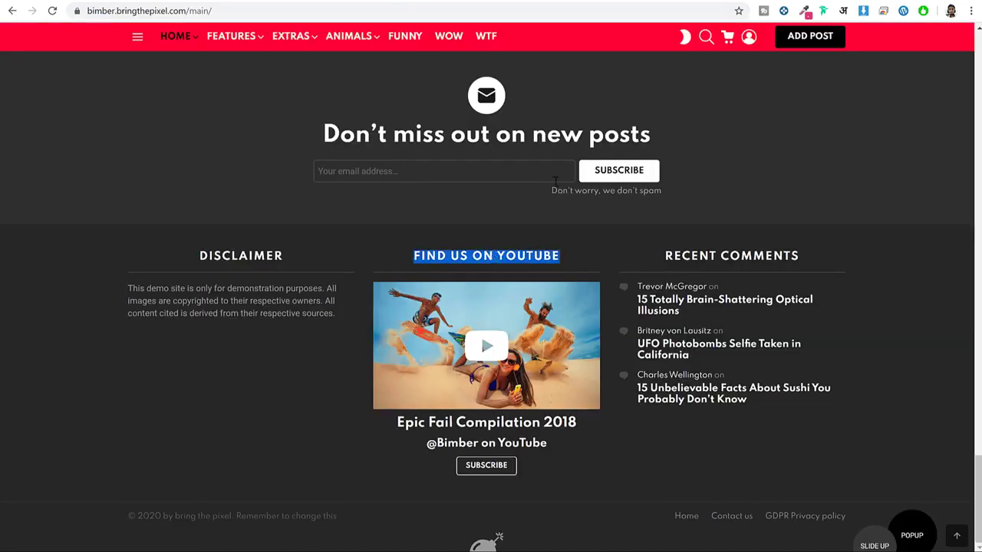
{"action": "left_click", "coordinate": [566, 2]}
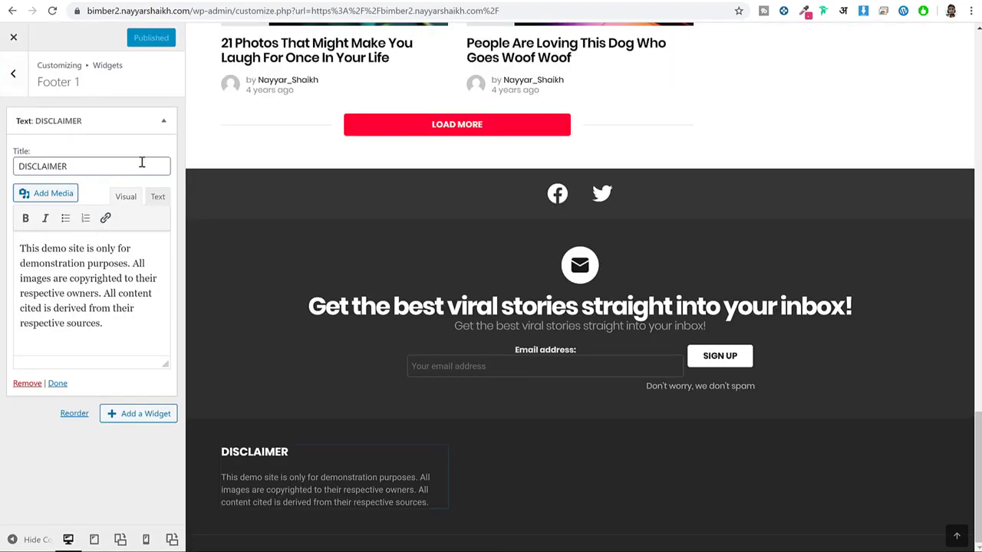
{"action": "left_click", "coordinate": [162, 120]}
Step: Add a G1 Socials YouTube widget titled 'Find me on YouTube' to Footer 2
{"action": "left_click", "coordinate": [13, 75]}
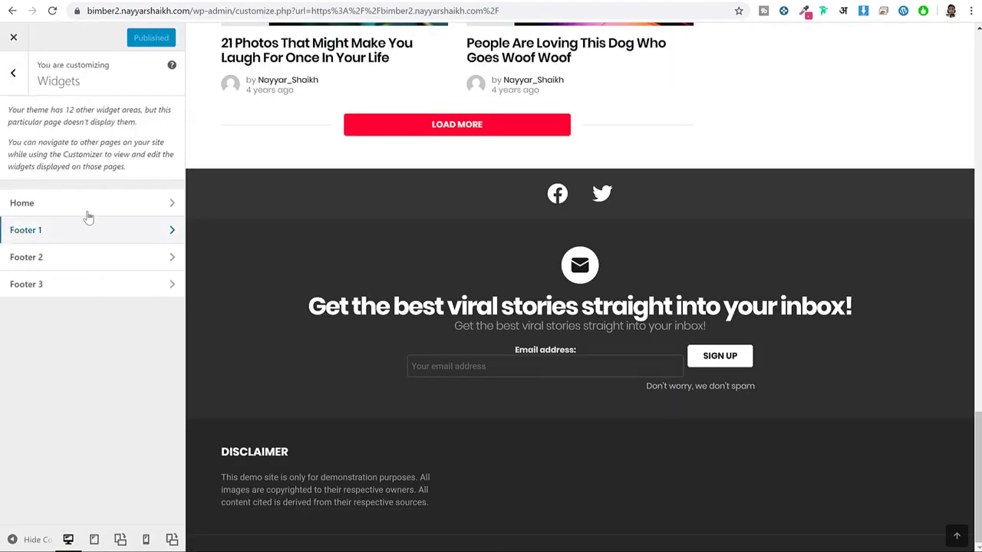
{"action": "left_click", "coordinate": [79, 258]}
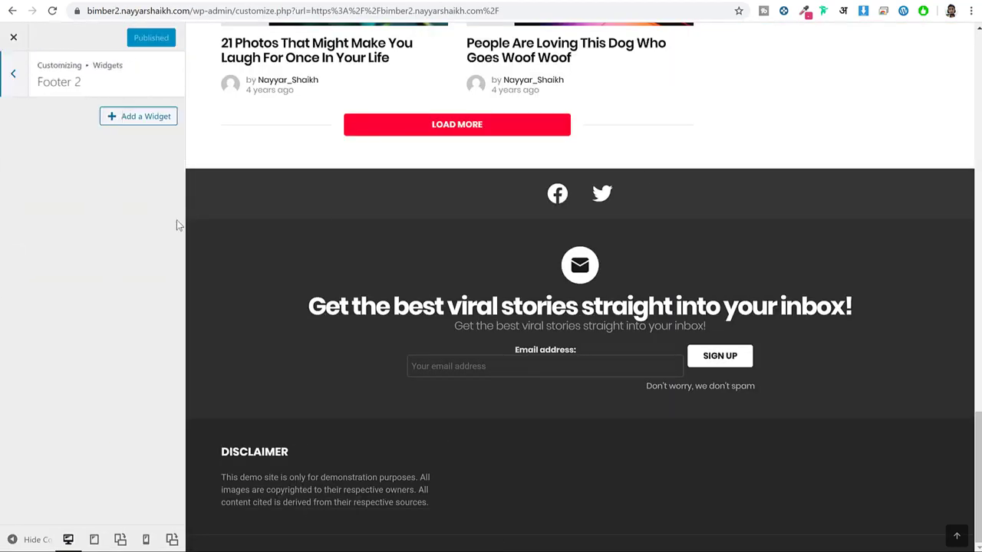
{"action": "left_click", "coordinate": [156, 119]}
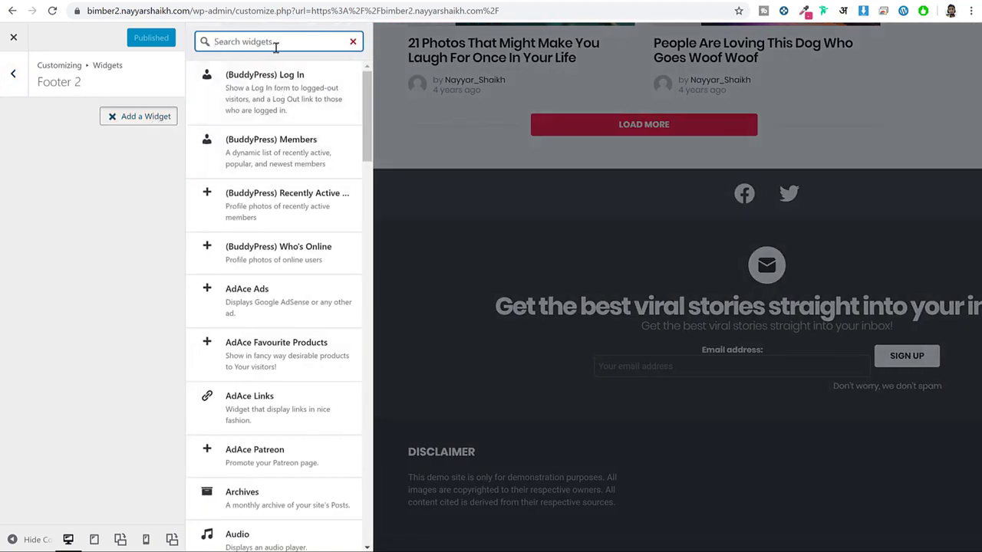
{"action": "type", "text": "gl"}
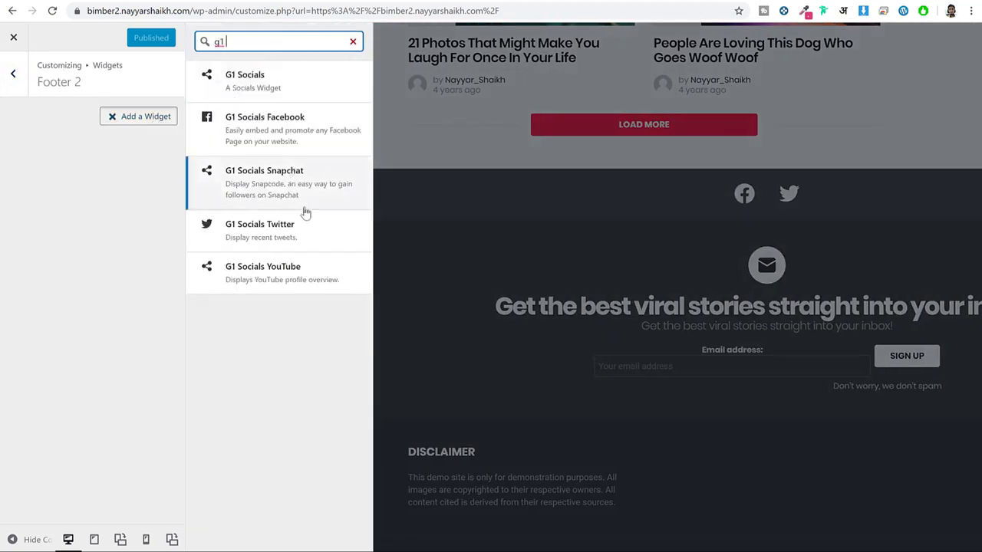
{"action": "left_click", "coordinate": [299, 280]}
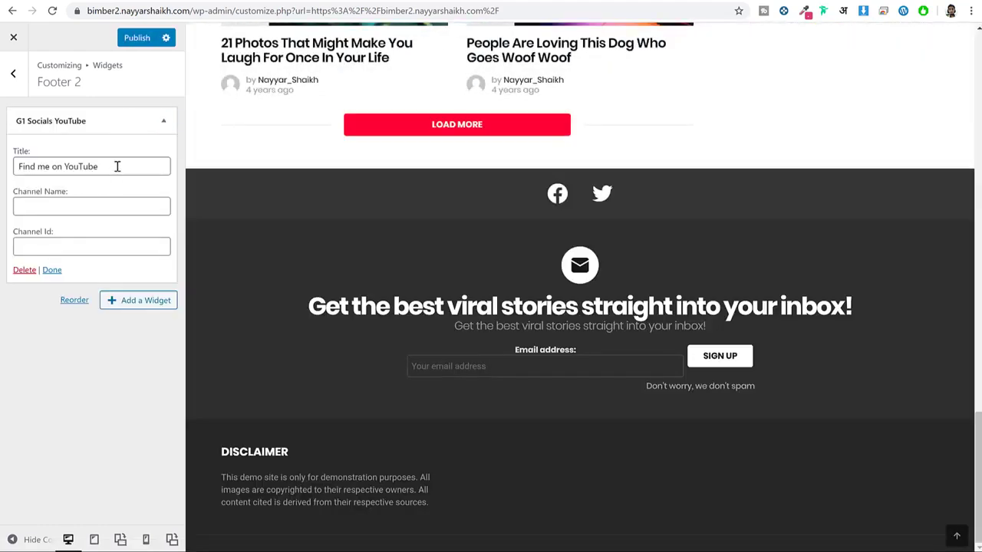
{"action": "left_click_drag", "start_coordinate": [116, 165], "coordinate": [10, 165]}
Step: Fill in the widget's YouTube channel name, moving on to the Channel Id field
{"action": "left_click", "coordinate": [69, 202]}
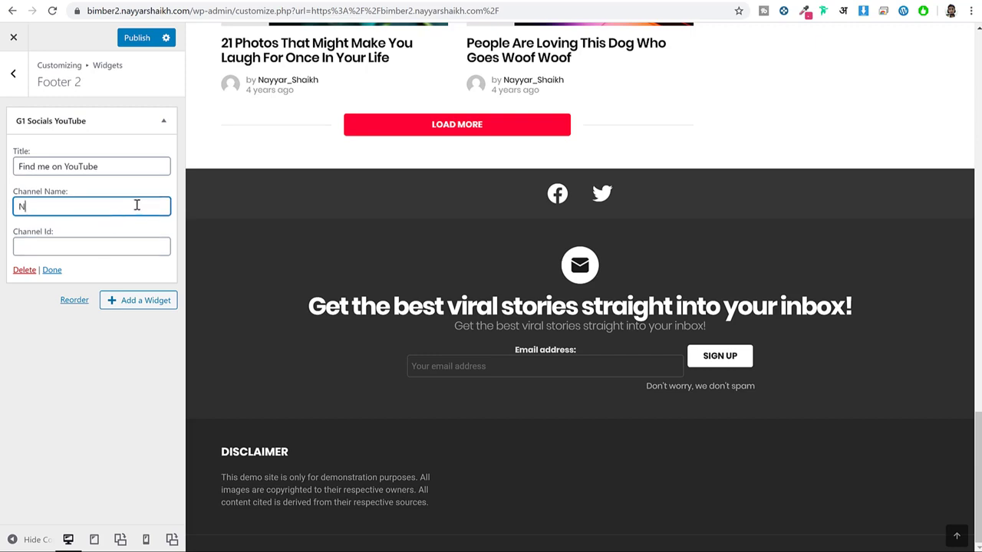
{"action": "type", "text": "Nayyar Shaikh"}
{"action": "key", "text": "Tab"}
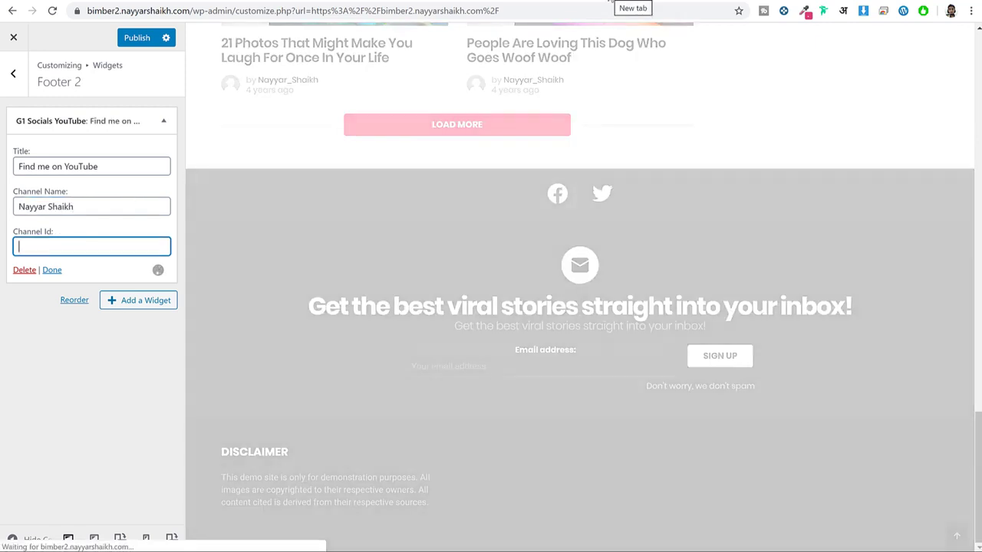
{"action": "left_click", "coordinate": [610, 1]}
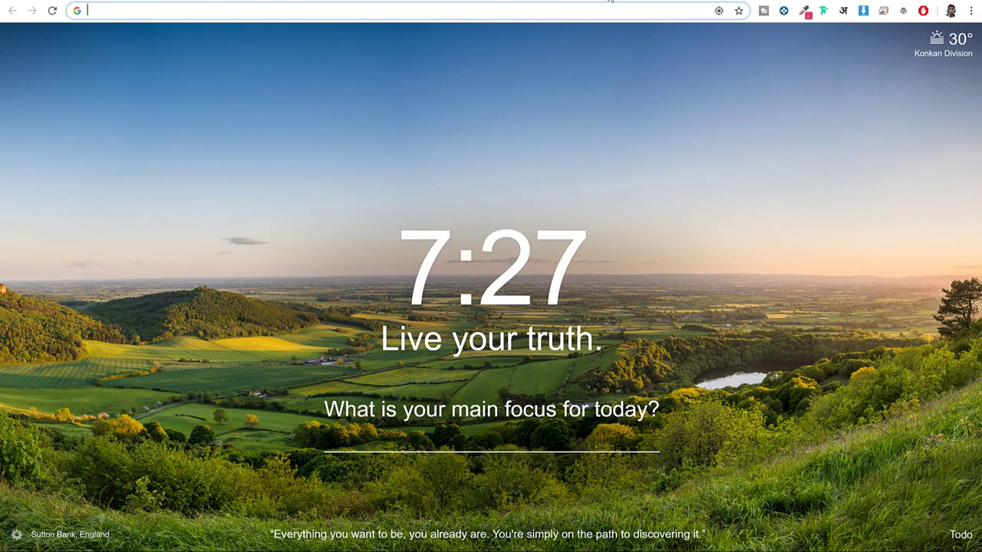
Step: Copy the channel ID from the YouTube channel page address into the widget's Channel Id
{"action": "type", "text": "youtube.com/nayyarshaikh"}
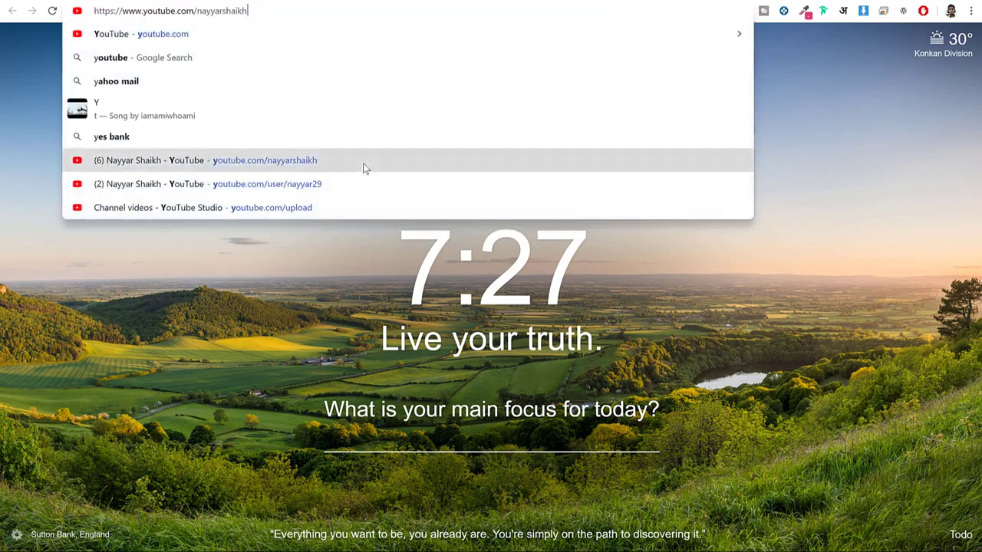
{"action": "left_click", "coordinate": [364, 166]}
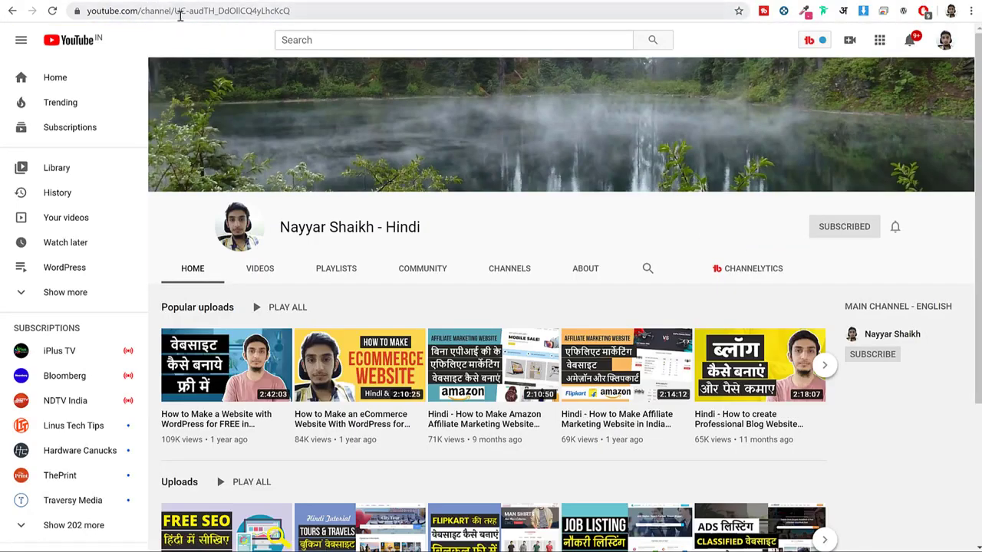
{"action": "left_click_drag", "start_coordinate": [176, 11], "coordinate": [339, 11]}
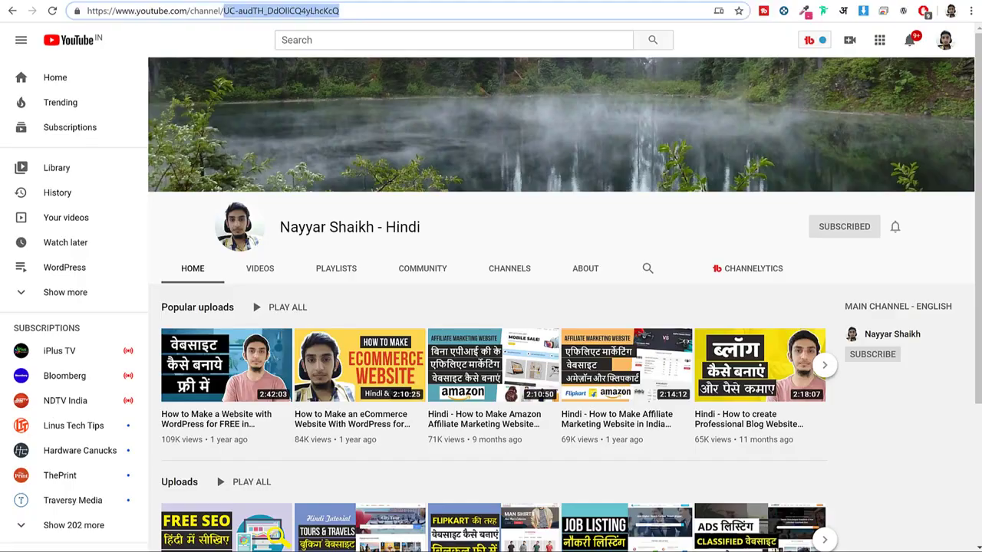
{"action": "key", "text": "ctrl+c"}
{"action": "key", "text": "ctrl+Tab"}
{"action": "key", "text": "ctrl+v"}
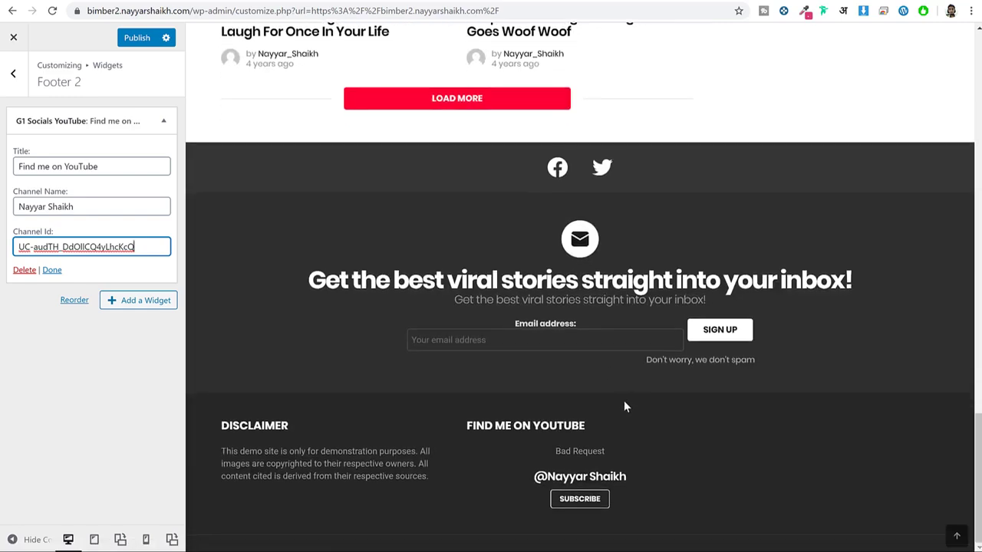
Step: Publish the YouTube widget and open Footer 3, copying the demo's Recent Comments heading
{"action": "left_click", "coordinate": [138, 38]}
{"action": "left_click", "coordinate": [13, 73]}
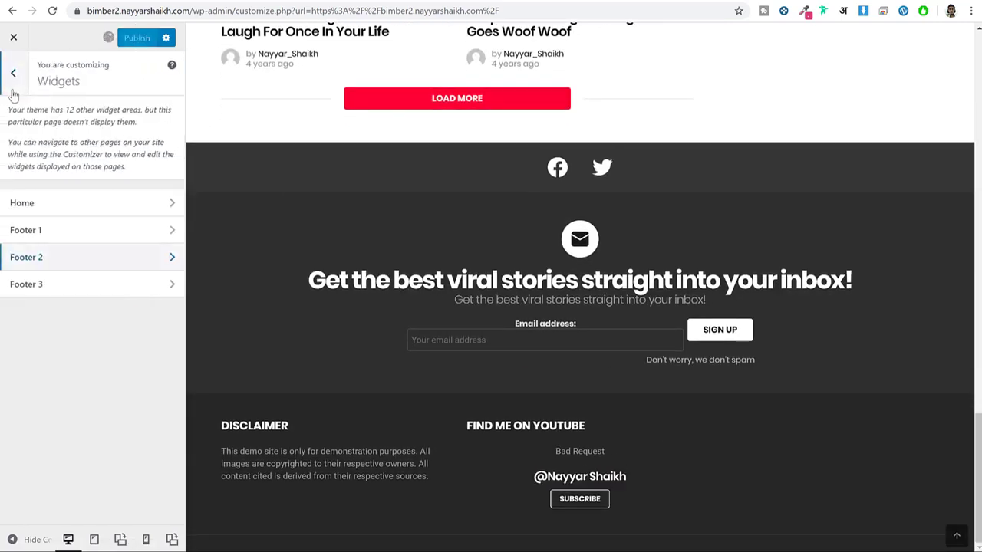
{"action": "left_click", "coordinate": [97, 282]}
{"action": "key", "text": "ctrl+Tab"}
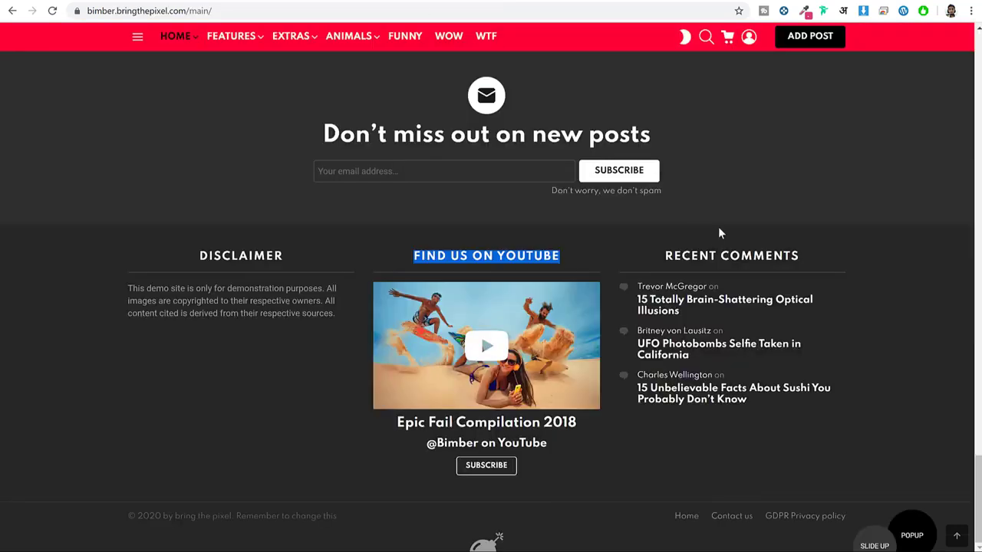
{"action": "triple_click", "coordinate": [719, 257]}
{"action": "key", "text": "ctrl+Tab"}
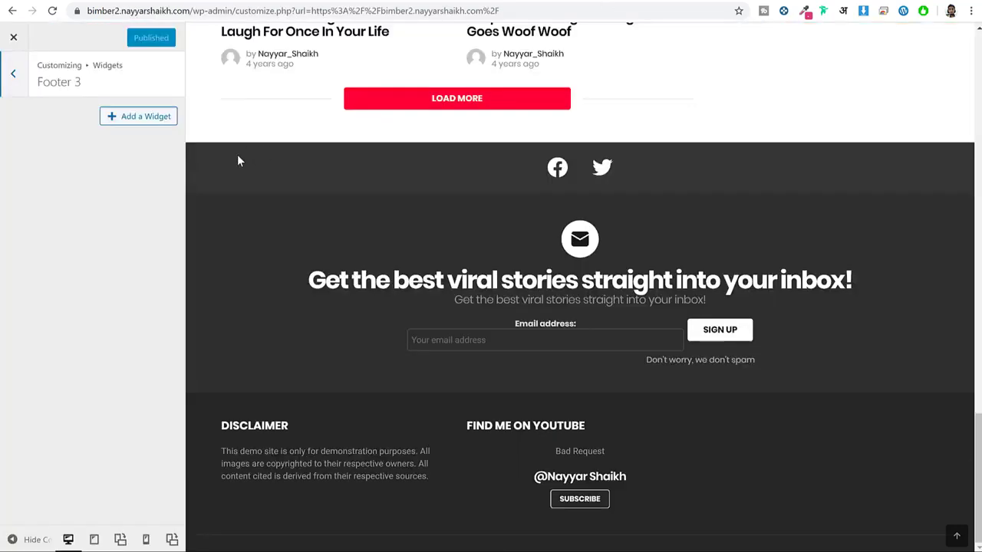
Step: Add a Recent Comments widget to Footer 3 using the 'rece' search
{"action": "left_click", "coordinate": [145, 116]}
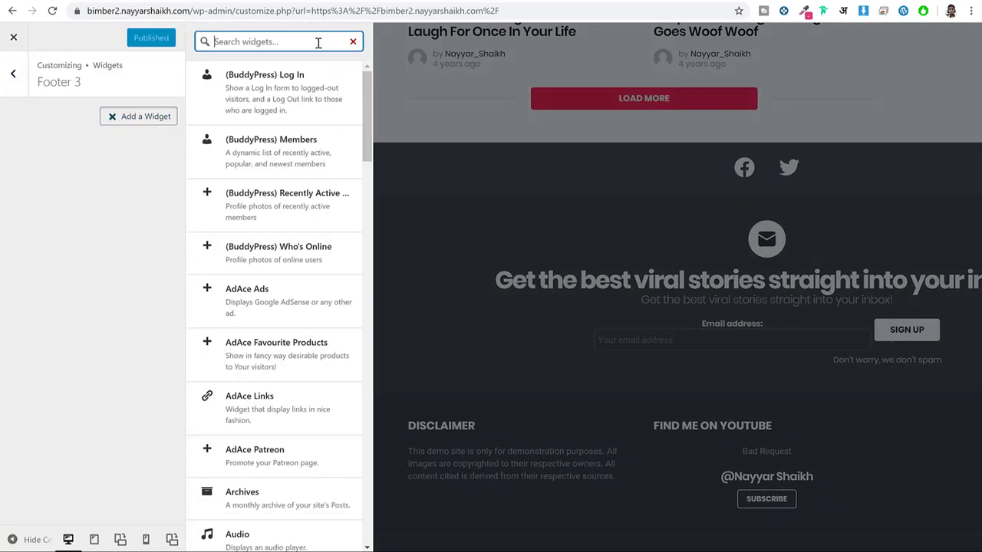
{"action": "type", "text": "rece"}
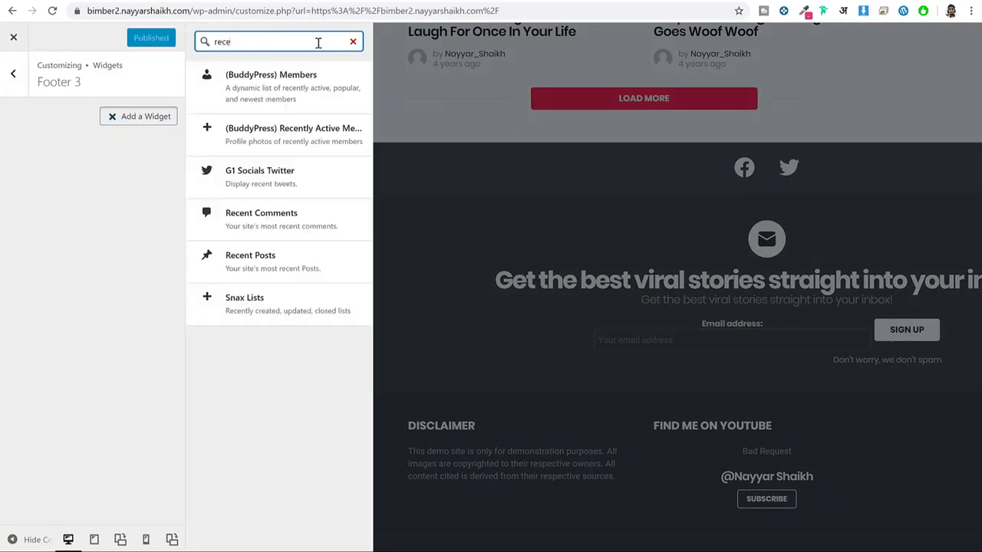
{"action": "left_click", "coordinate": [301, 224]}
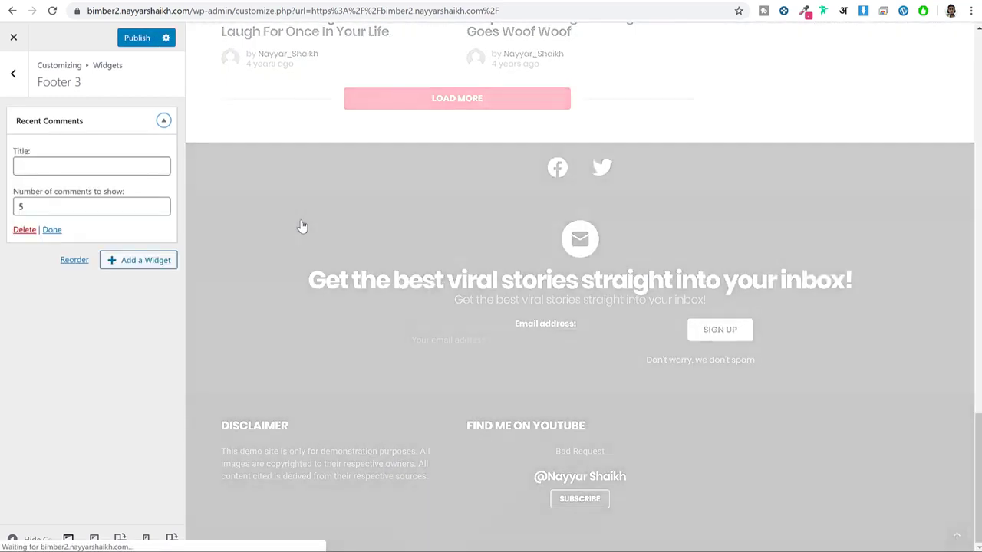
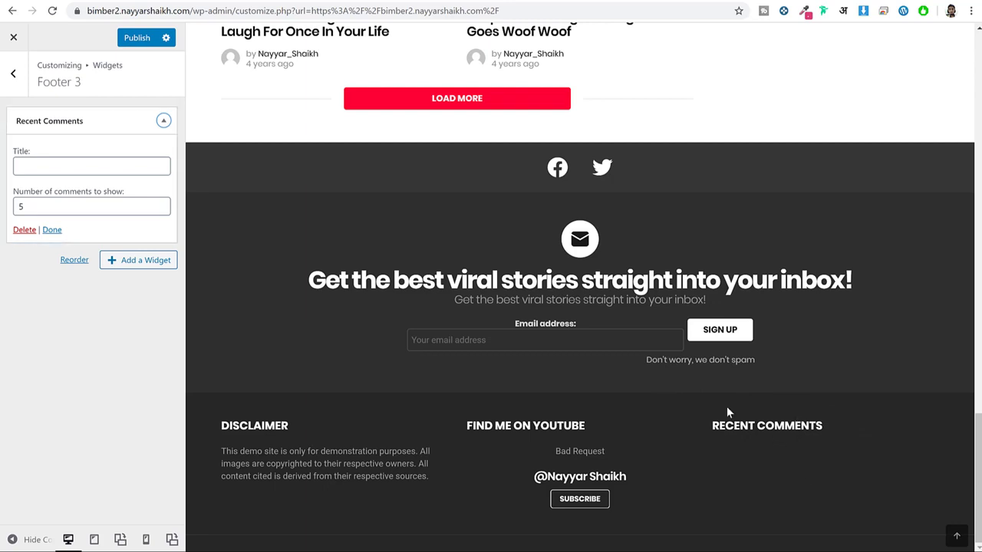
Step: Publish the Customizer changes so the Recent Comments widget goes live in Footer 3
{"action": "left_click", "coordinate": [133, 42]}
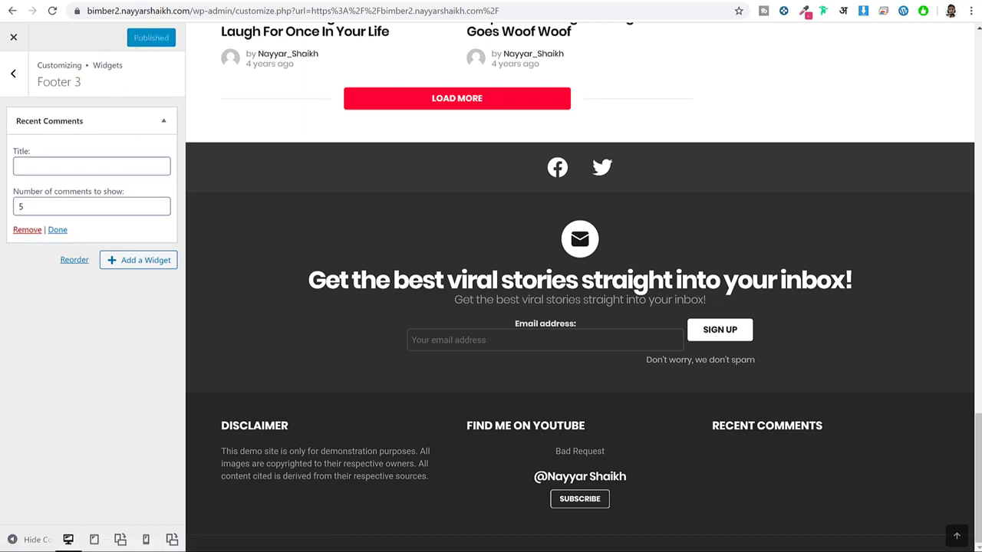
{"action": "scroll", "coordinate": [710, 236], "scroll_direction": "up", "scroll_amount": 20}
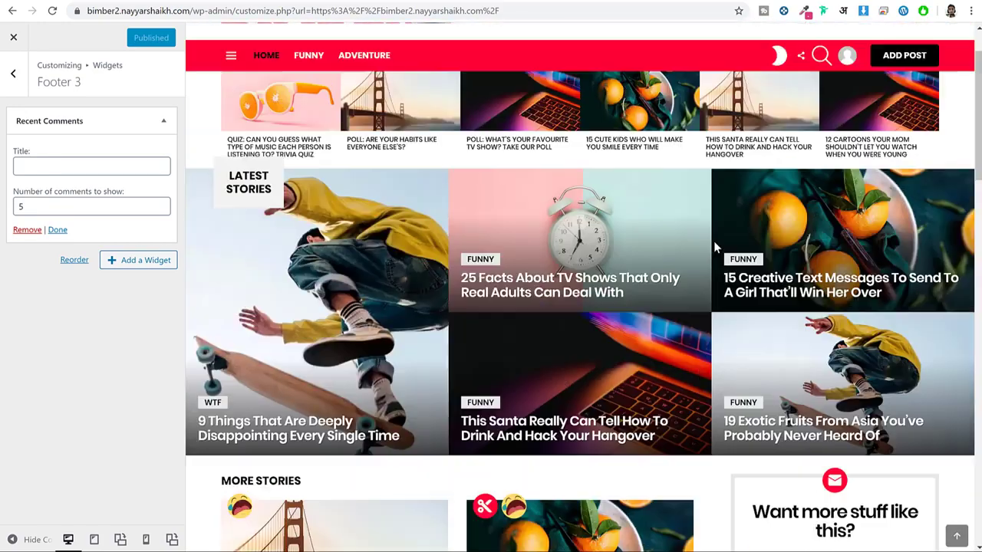
Step: Preview the Adventure and Funny category pages, then return the preview to Home
{"action": "scroll", "coordinate": [714, 245], "scroll_direction": "up", "scroll_amount": 1}
{"action": "left_click", "coordinate": [368, 130]}
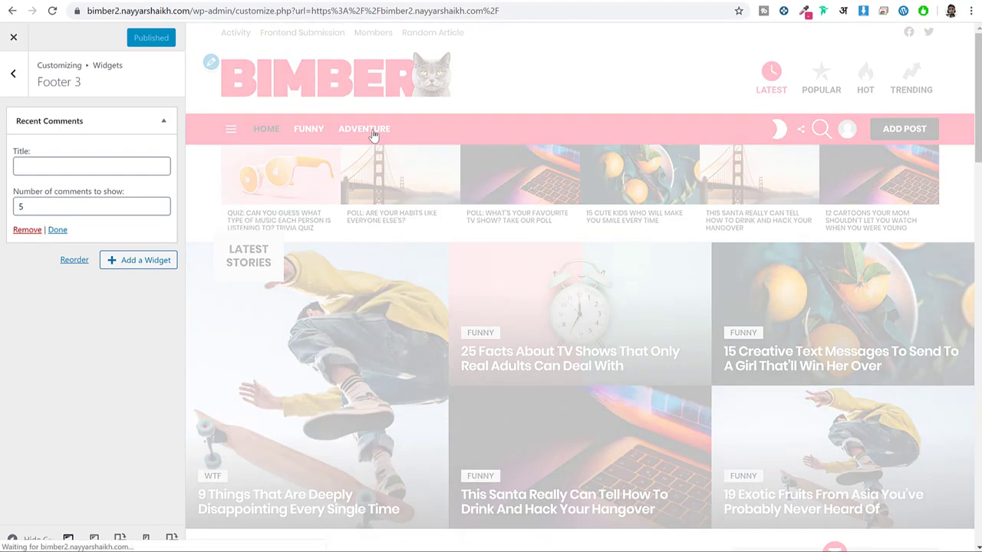
{"action": "scroll", "coordinate": [719, 287], "scroll_direction": "down", "scroll_amount": 2}
{"action": "scroll", "coordinate": [719, 287], "scroll_direction": "up", "scroll_amount": 2}
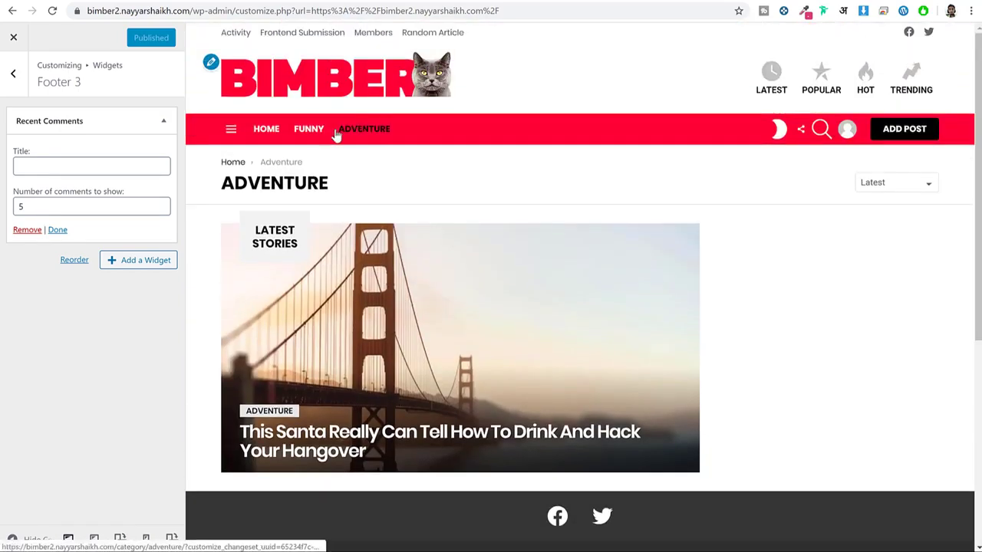
{"action": "left_click", "coordinate": [313, 130]}
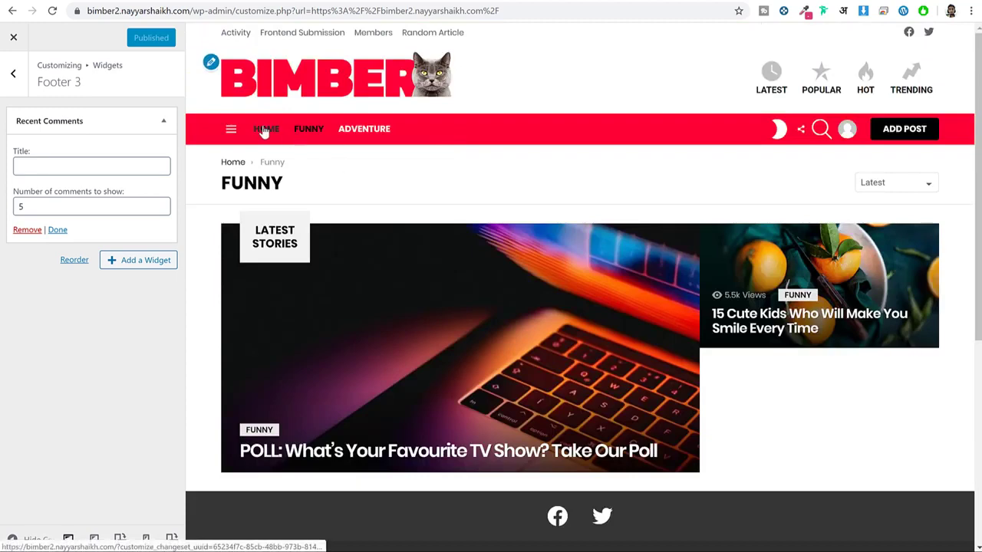
{"action": "left_click", "coordinate": [265, 129]}
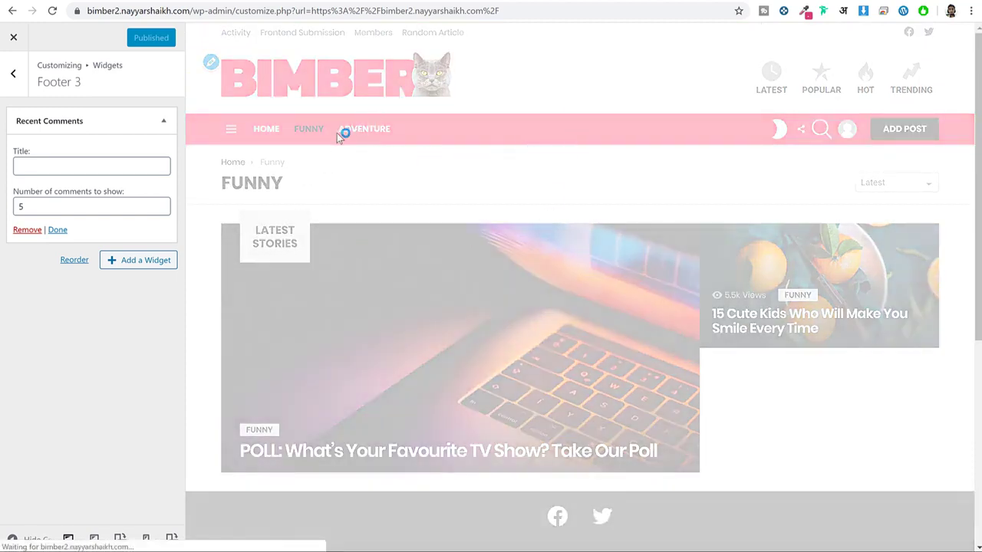
Step: Go back to the Customizer's Widgets panel listing Home and Footer 1–3
{"action": "scroll", "coordinate": [552, 184], "scroll_direction": "down", "scroll_amount": 2}
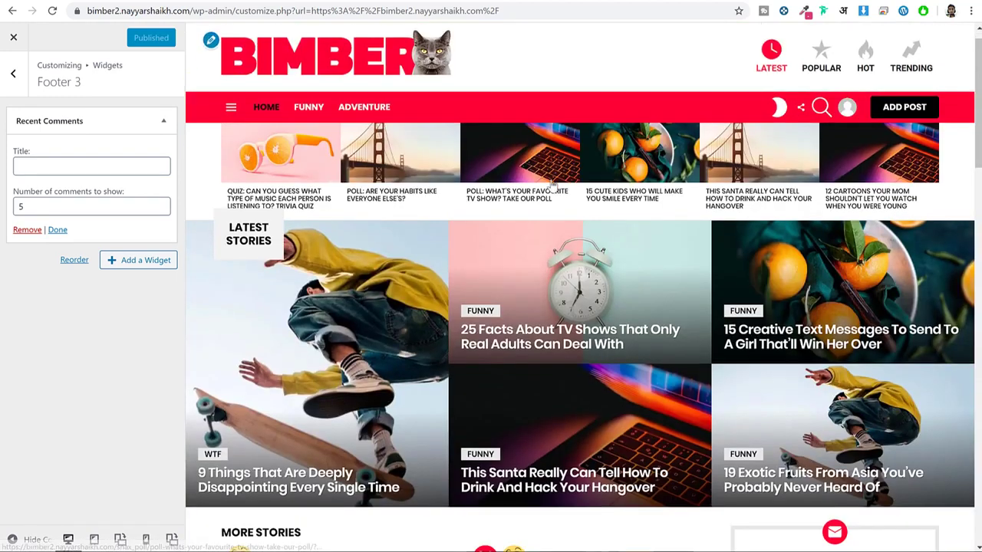
{"action": "scroll", "coordinate": [552, 184], "scroll_direction": "down", "scroll_amount": 1}
{"action": "scroll", "coordinate": [366, 186], "scroll_direction": "up", "scroll_amount": 2}
{"action": "left_click", "coordinate": [13, 73]}
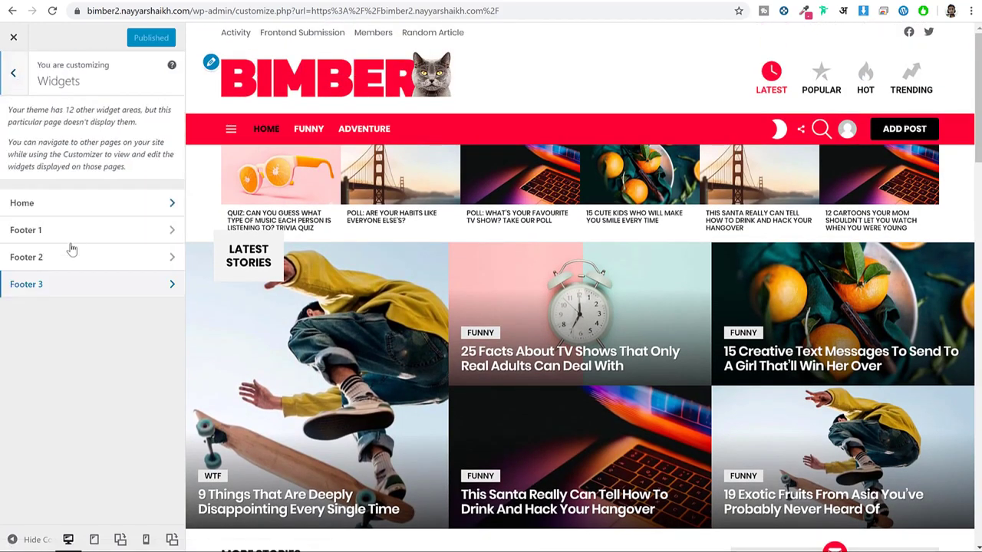
Step: Open the Main Menu's Add Items panel and expand the Categories list
{"action": "left_click", "coordinate": [13, 73]}
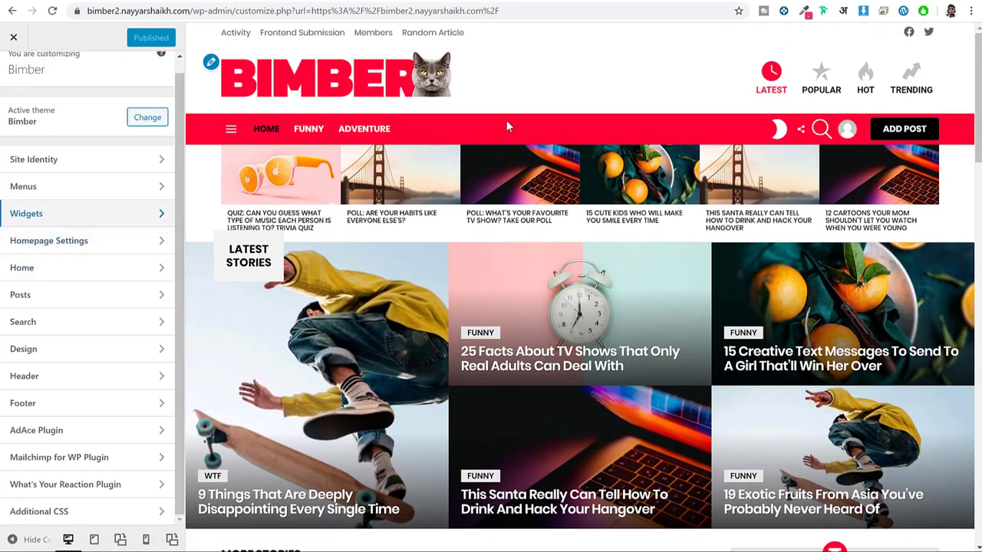
{"action": "left_click", "coordinate": [65, 189]}
{"action": "left_click", "coordinate": [87, 132]}
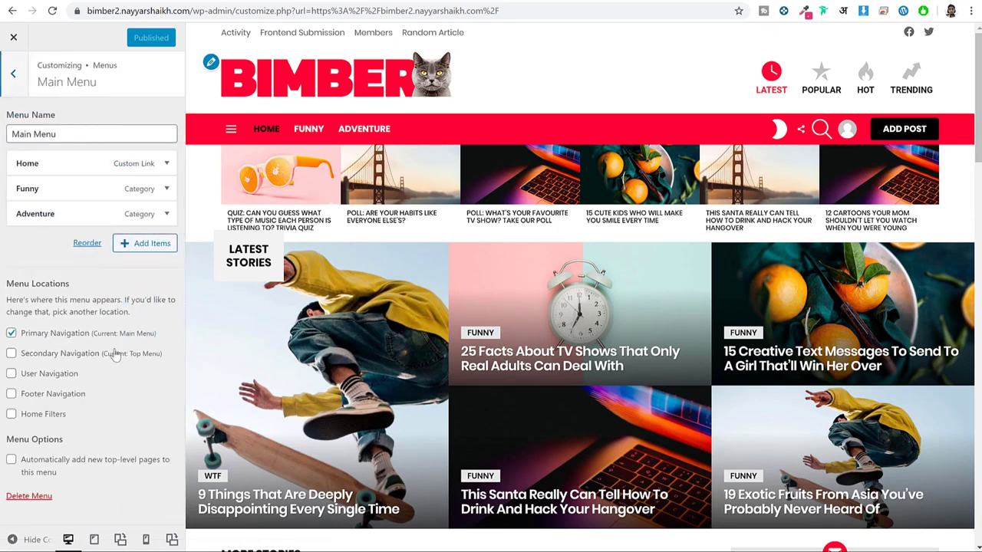
{"action": "left_click", "coordinate": [152, 244]}
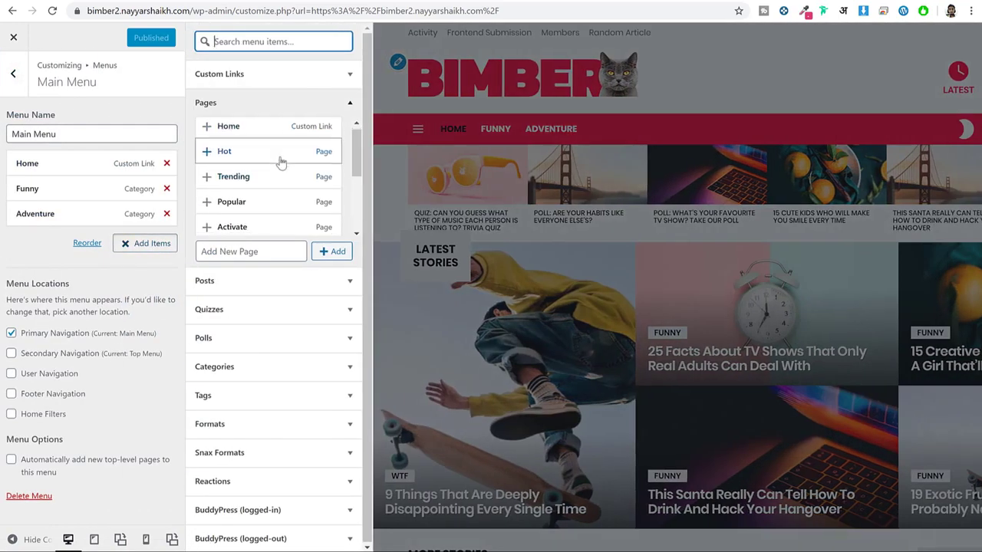
{"action": "scroll", "coordinate": [282, 162], "scroll_direction": "down", "scroll_amount": 1}
{"action": "scroll", "coordinate": [276, 150], "scroll_direction": "down", "scroll_amount": 3}
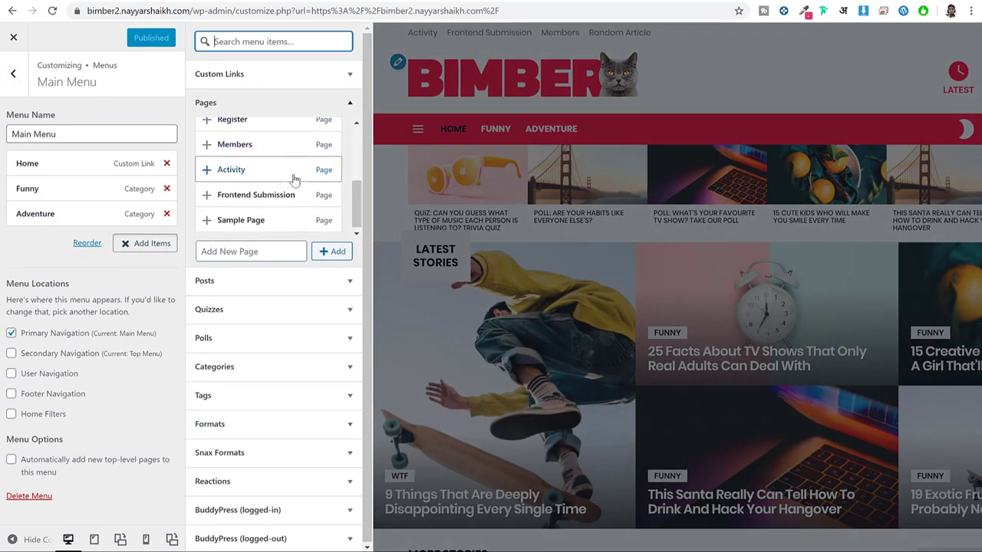
{"action": "left_click", "coordinate": [295, 371]}
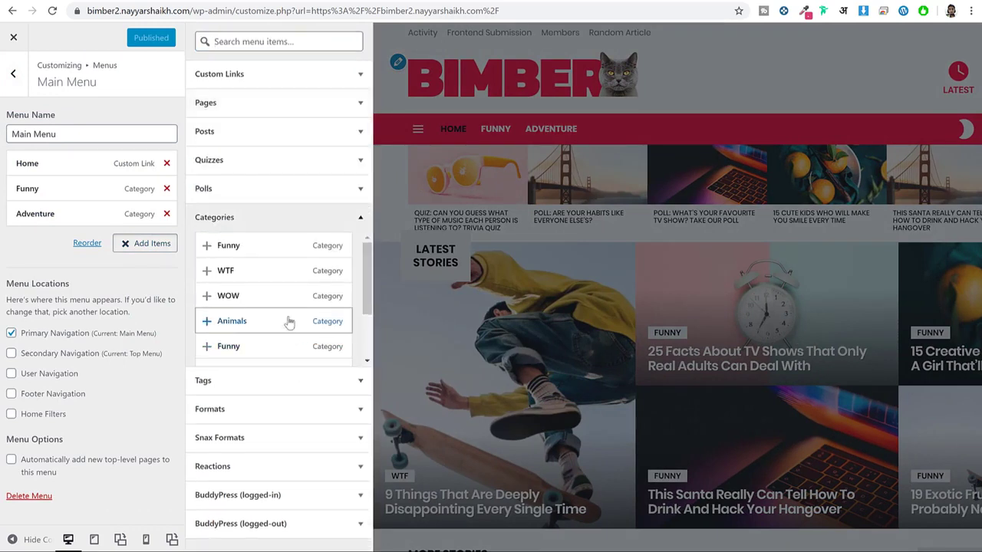
Step: Add the WTF, WOW, Animals and a second Funny category to the Main Menu, then publish
{"action": "scroll", "coordinate": [294, 278], "scroll_direction": "down", "scroll_amount": 2}
{"action": "scroll", "coordinate": [296, 278], "scroll_direction": "up", "scroll_amount": 2}
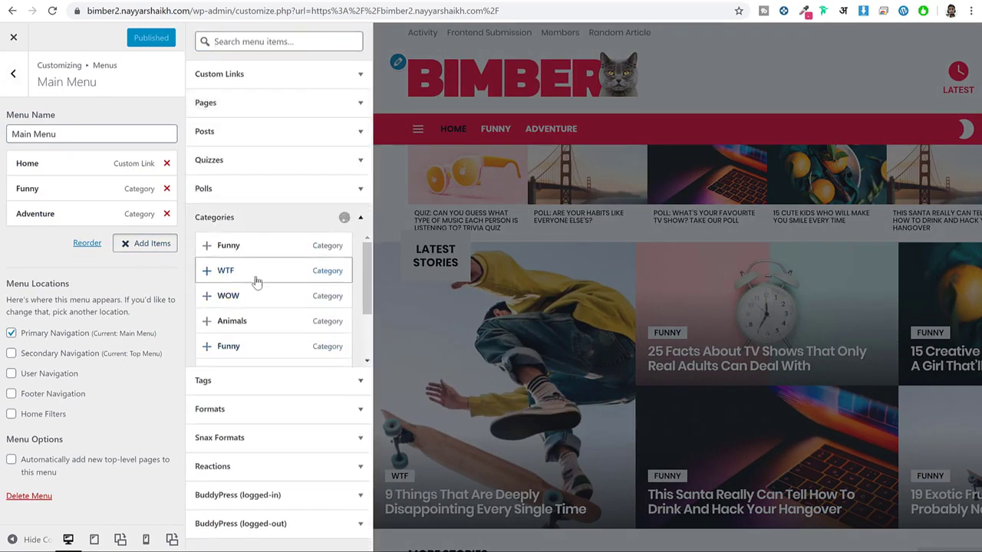
{"action": "left_click", "coordinate": [256, 276]}
{"action": "left_click", "coordinate": [257, 299]}
{"action": "left_click", "coordinate": [250, 322]}
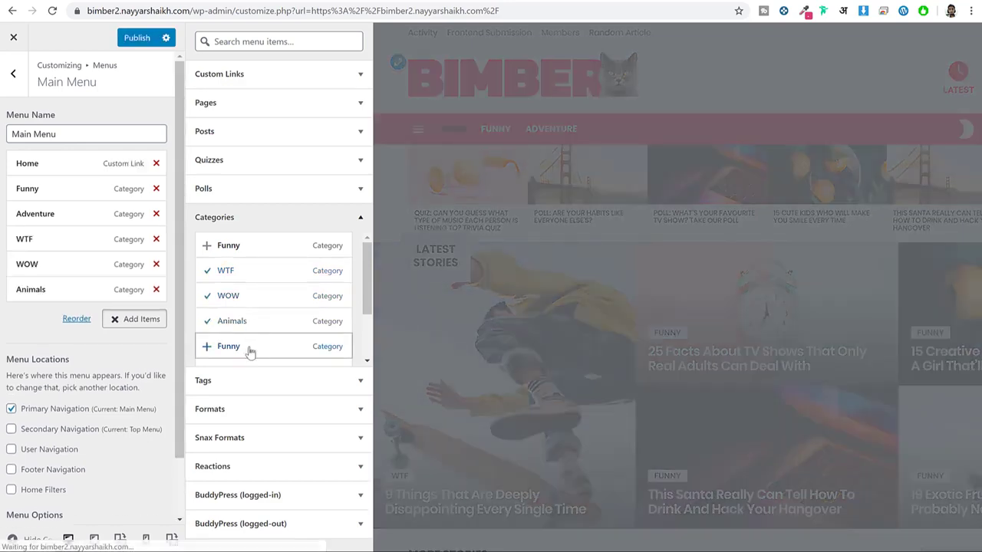
{"action": "left_click", "coordinate": [252, 347]}
{"action": "left_click", "coordinate": [129, 40]}
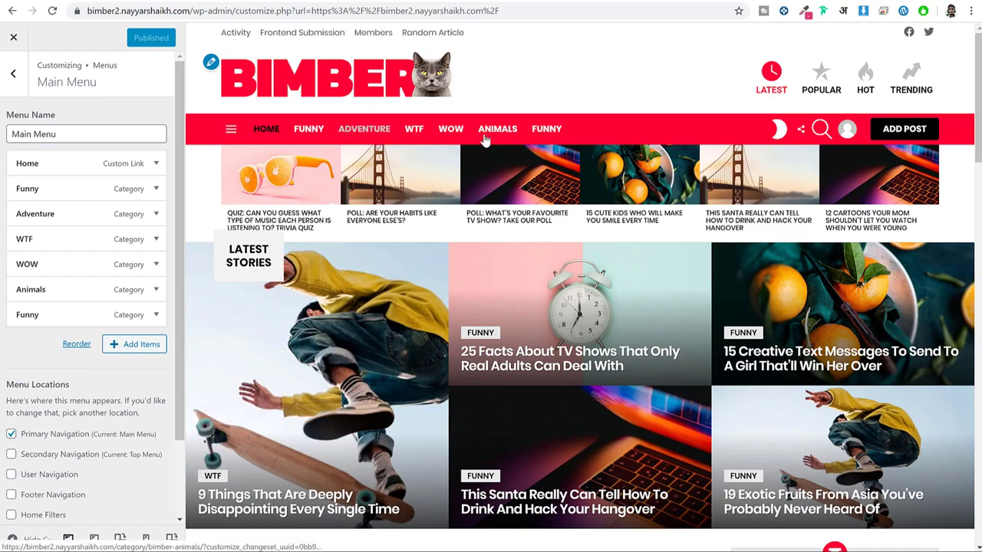
Step: Preview the new WTF category page, then return to the main Customizer sections
{"action": "left_click", "coordinate": [416, 130]}
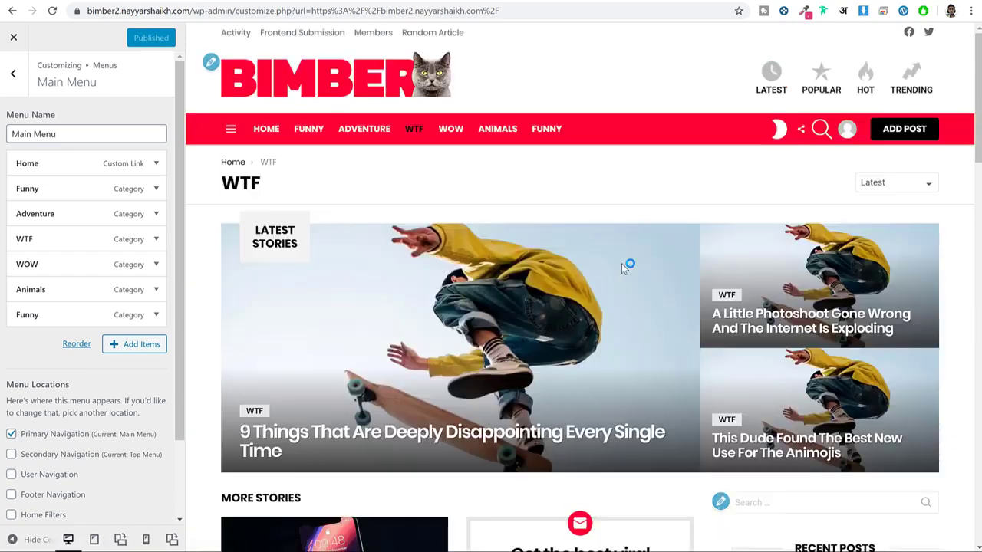
{"action": "scroll", "coordinate": [658, 279], "scroll_direction": "down", "scroll_amount": 5}
{"action": "scroll", "coordinate": [652, 338], "scroll_direction": "down", "scroll_amount": 7}
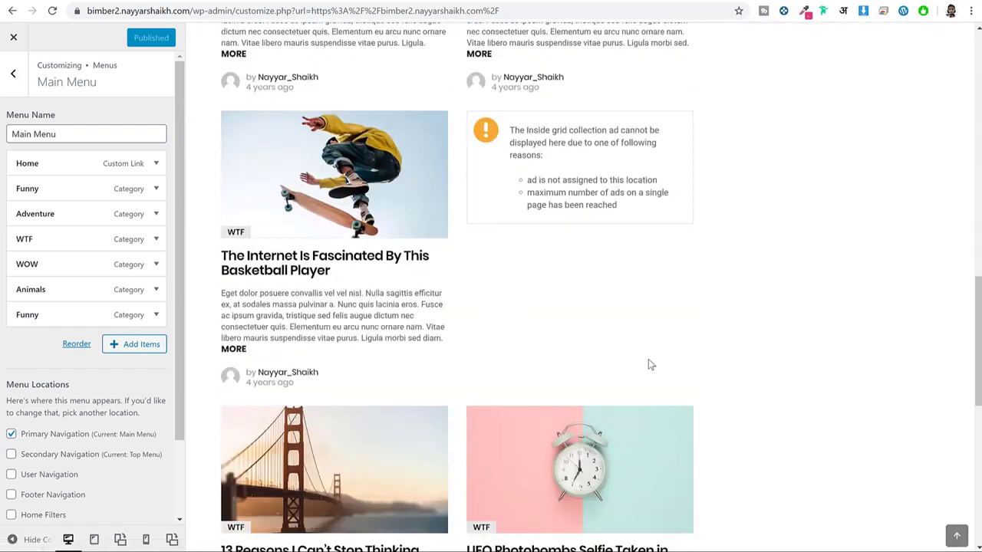
{"action": "scroll", "coordinate": [648, 359], "scroll_direction": "up", "scroll_amount": 9}
{"action": "scroll", "coordinate": [649, 365], "scroll_direction": "up", "scroll_amount": 3}
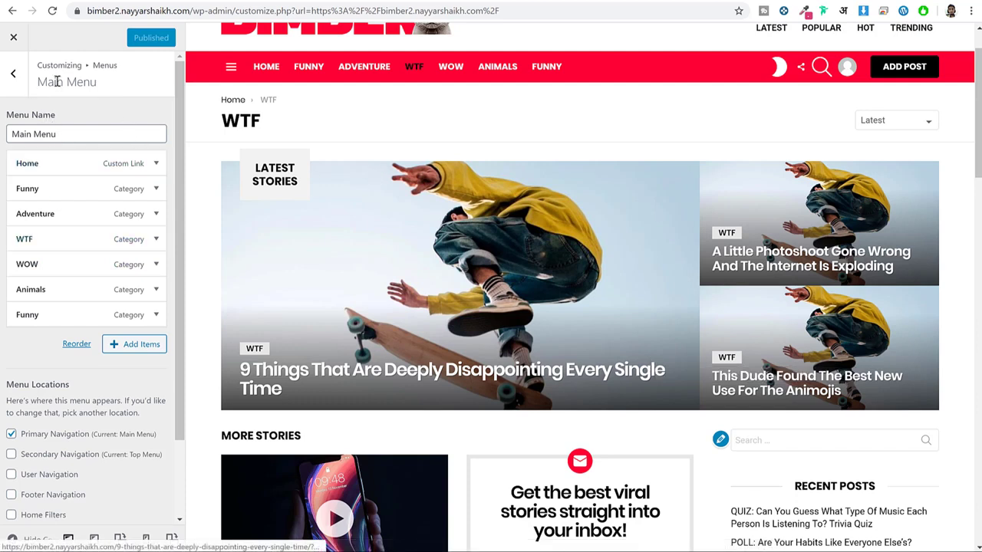
{"action": "left_click", "coordinate": [13, 75]}
{"action": "left_click", "coordinate": [12, 77]}
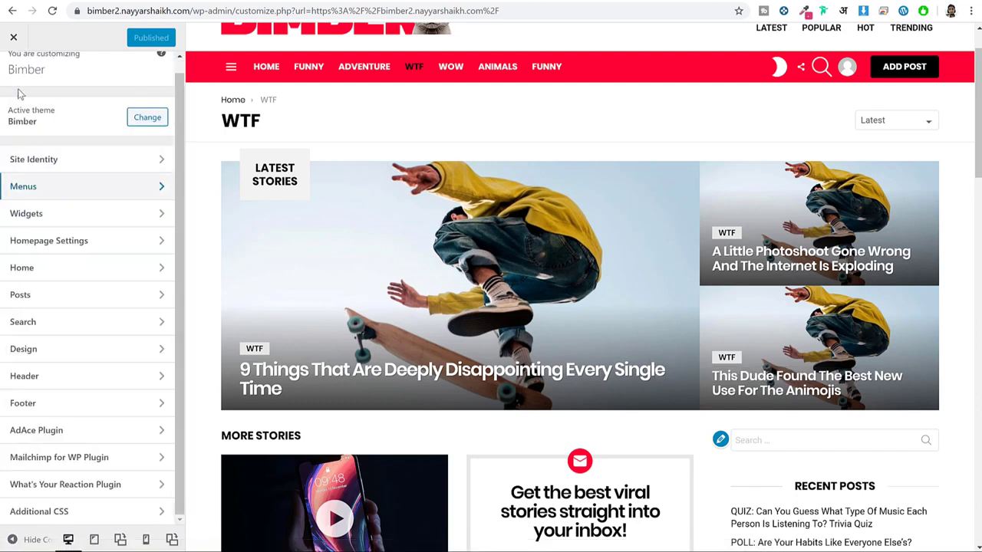
Step: In Posts > Archive settings, choose the full-width featured entries layout
{"action": "left_click", "coordinate": [76, 299]}
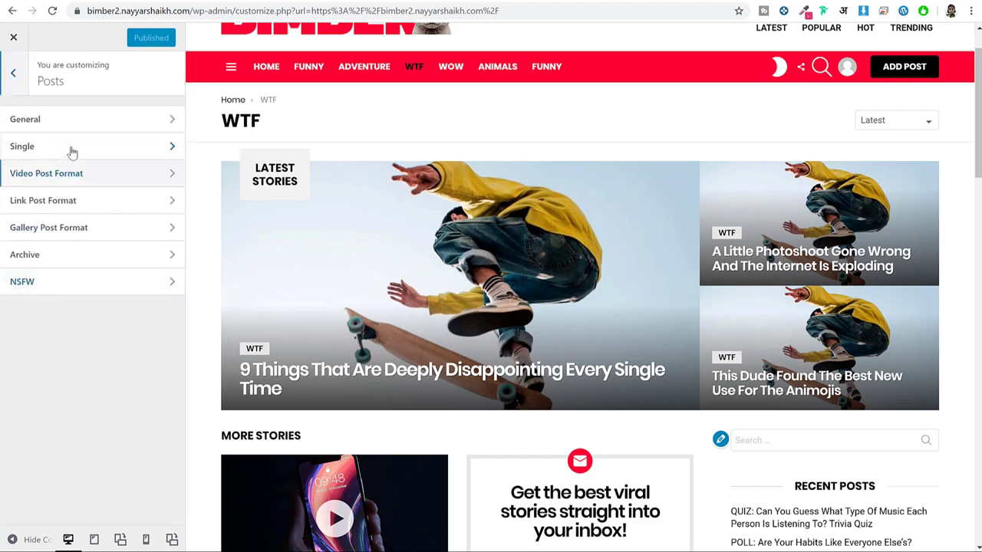
{"action": "left_click", "coordinate": [94, 254]}
{"action": "scroll", "coordinate": [146, 245], "scroll_direction": "down", "scroll_amount": 4}
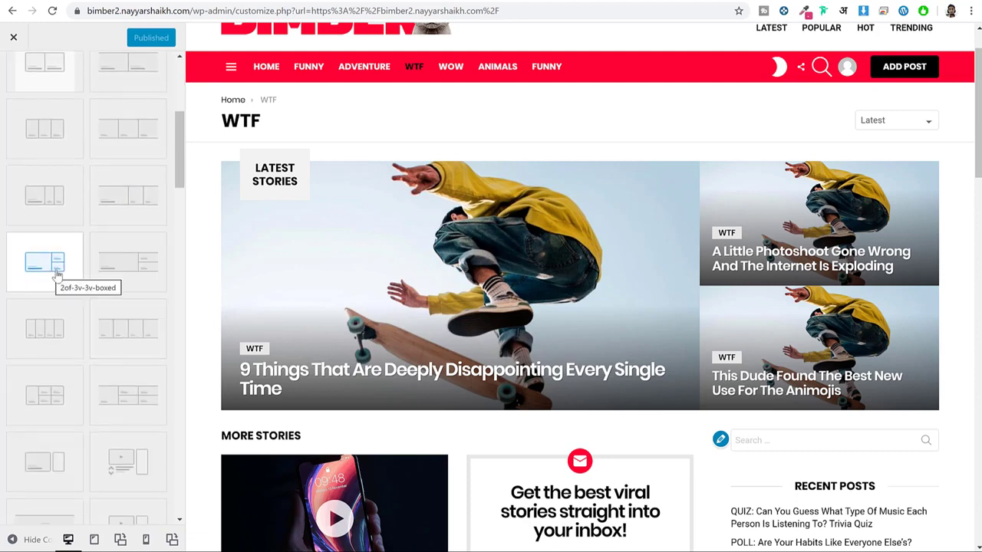
{"action": "left_click", "coordinate": [127, 265]}
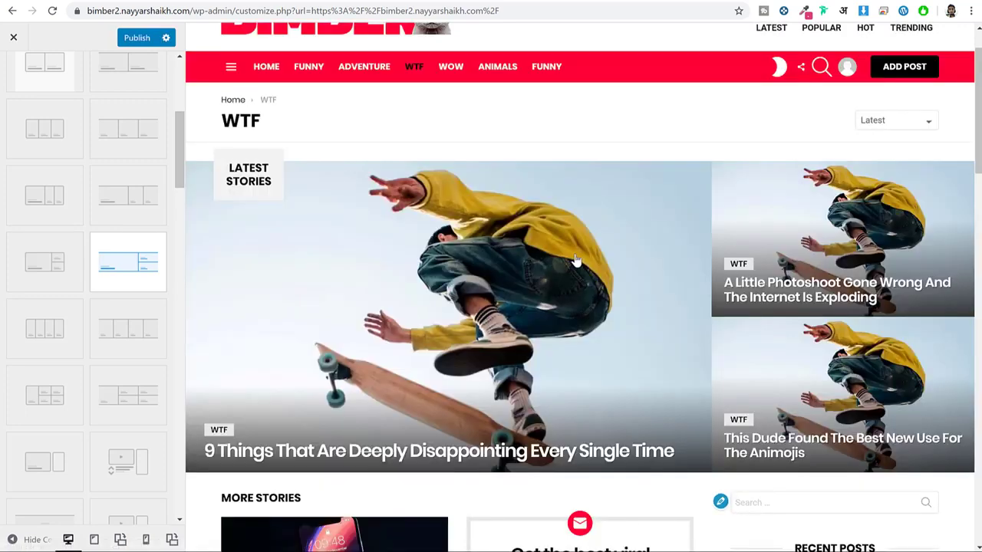
Step: Tick Summary under Hide Elements so story cards show only titles and bylines
{"action": "scroll", "coordinate": [899, 282], "scroll_direction": "down", "scroll_amount": 2}
{"action": "scroll", "coordinate": [430, 287], "scroll_direction": "down", "scroll_amount": 2}
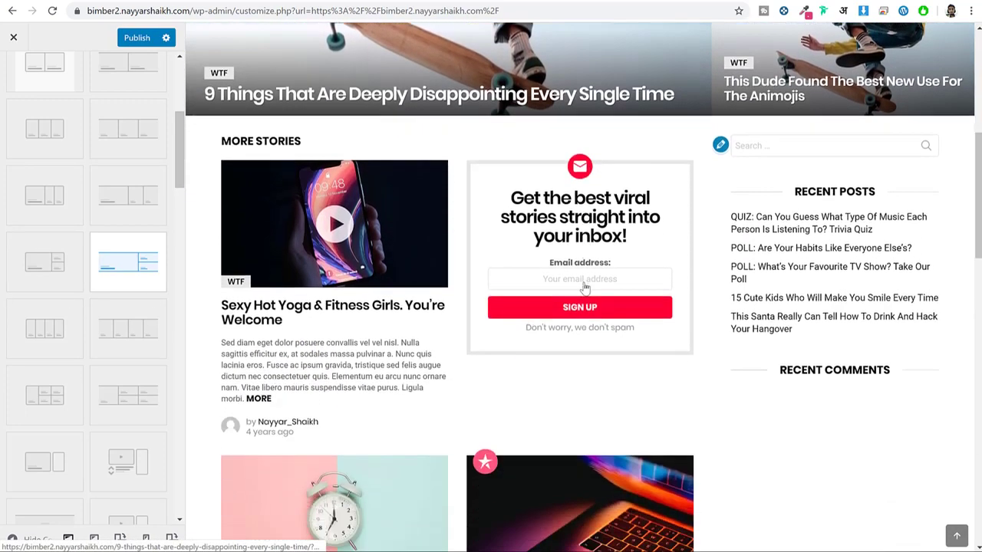
{"action": "scroll", "coordinate": [97, 360], "scroll_direction": "down", "scroll_amount": 2}
{"action": "scroll", "coordinate": [98, 360], "scroll_direction": "down", "scroll_amount": 5}
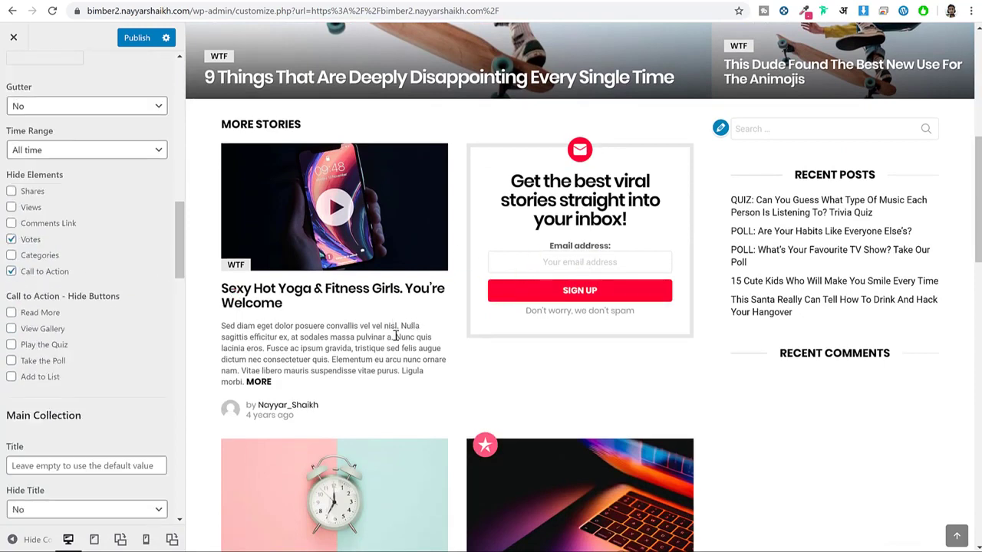
{"action": "scroll", "coordinate": [442, 348], "scroll_direction": "down", "scroll_amount": 1}
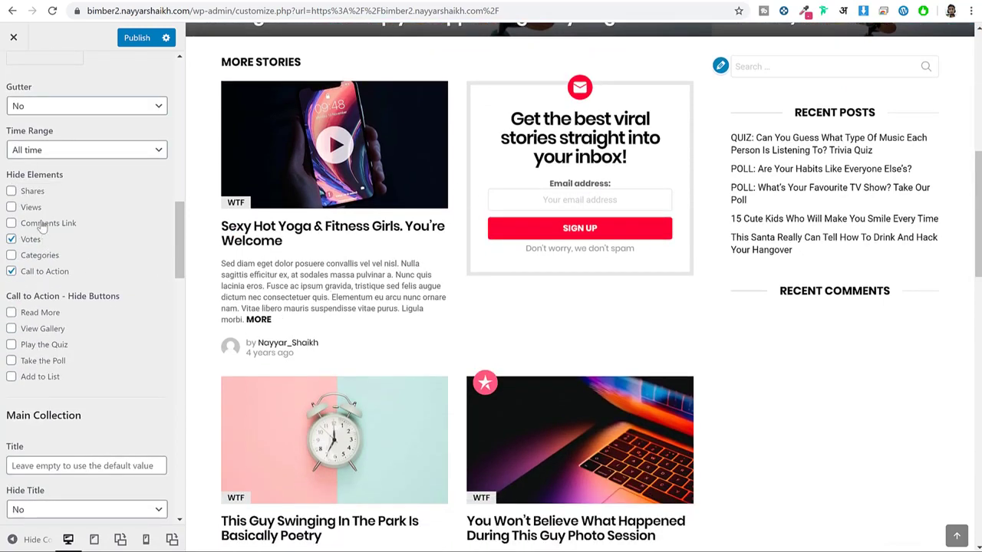
{"action": "scroll", "coordinate": [77, 284], "scroll_direction": "down", "scroll_amount": 7}
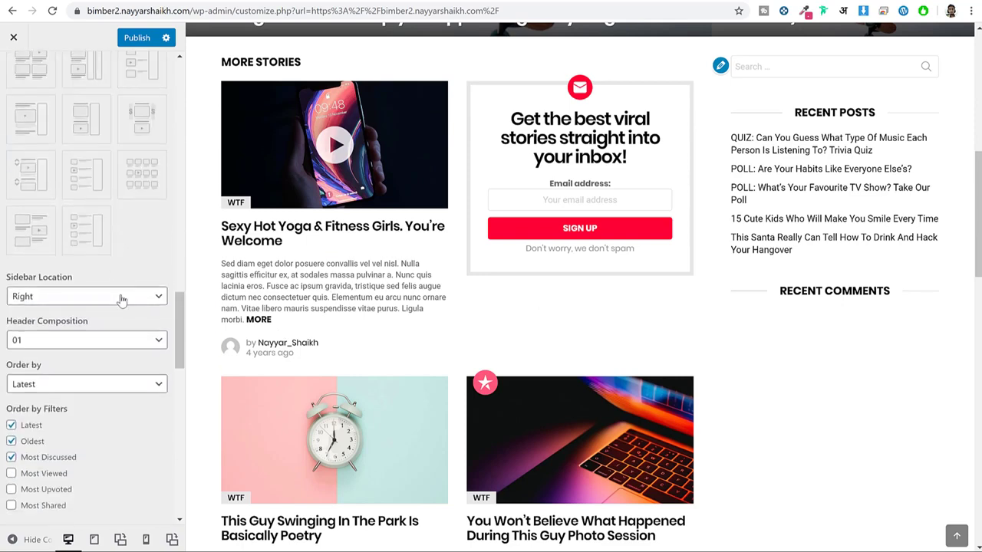
{"action": "scroll", "coordinate": [153, 295], "scroll_direction": "down", "scroll_amount": 10}
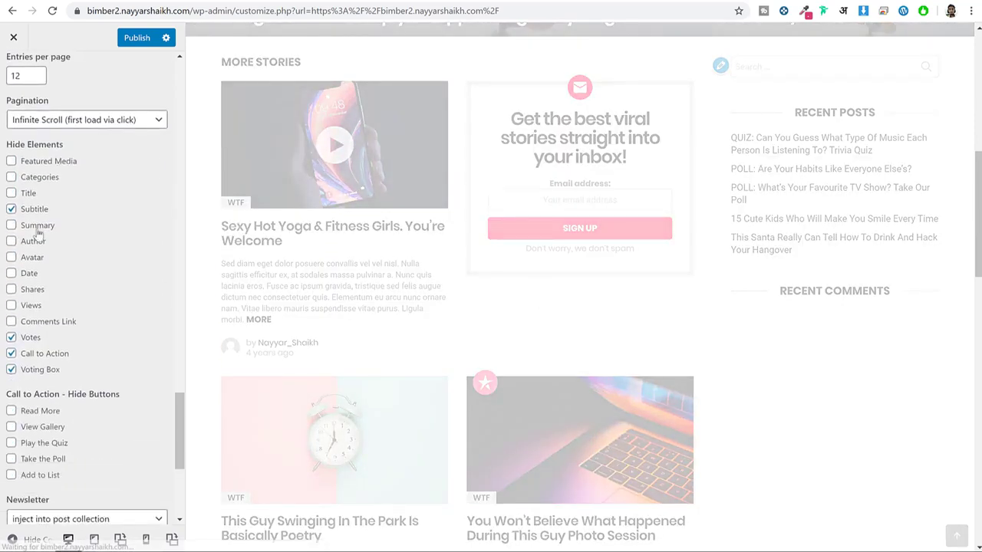
{"action": "left_click", "coordinate": [38, 225]}
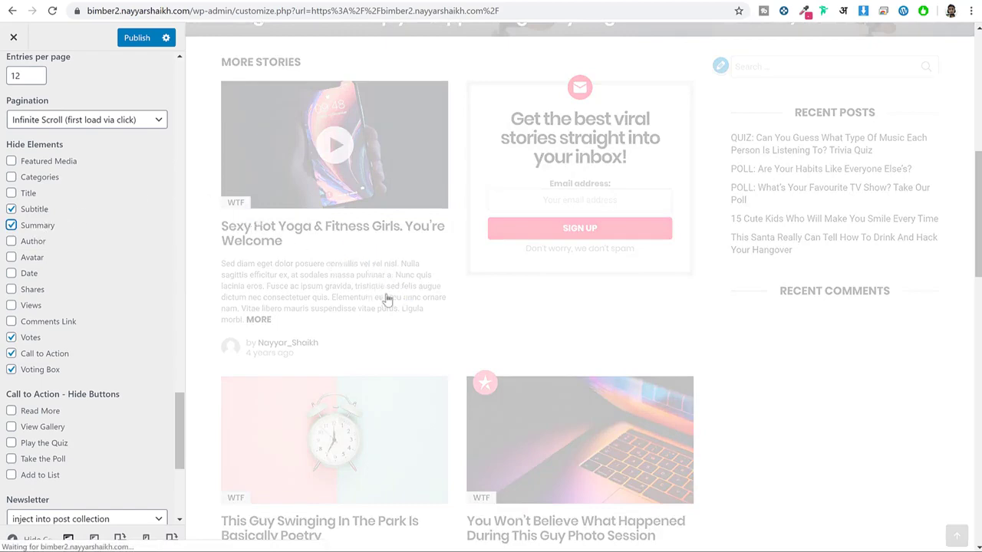
{"action": "scroll", "coordinate": [744, 376], "scroll_direction": "down", "scroll_amount": 3}
{"action": "scroll", "coordinate": [747, 376], "scroll_direction": "up", "scroll_amount": 4}
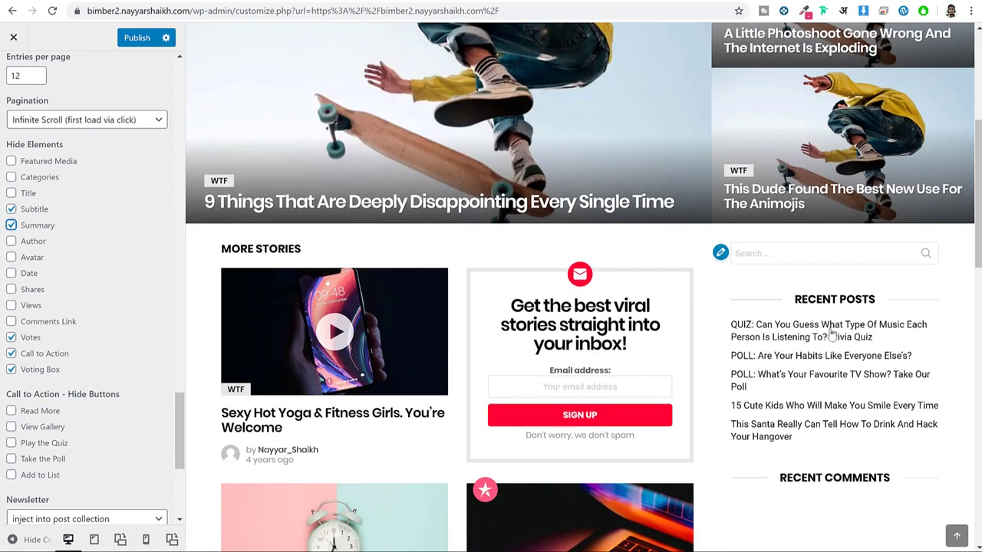
Step: Publish the hidden-summary changes and go back to the main Customizer sections
{"action": "left_click", "coordinate": [721, 253]}
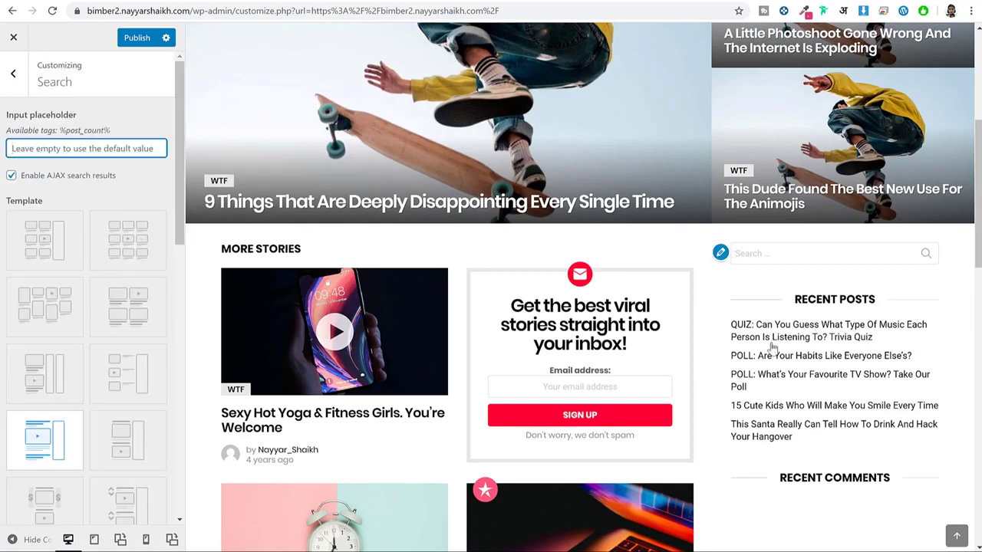
{"action": "scroll", "coordinate": [525, 283], "scroll_direction": "up", "scroll_amount": 5}
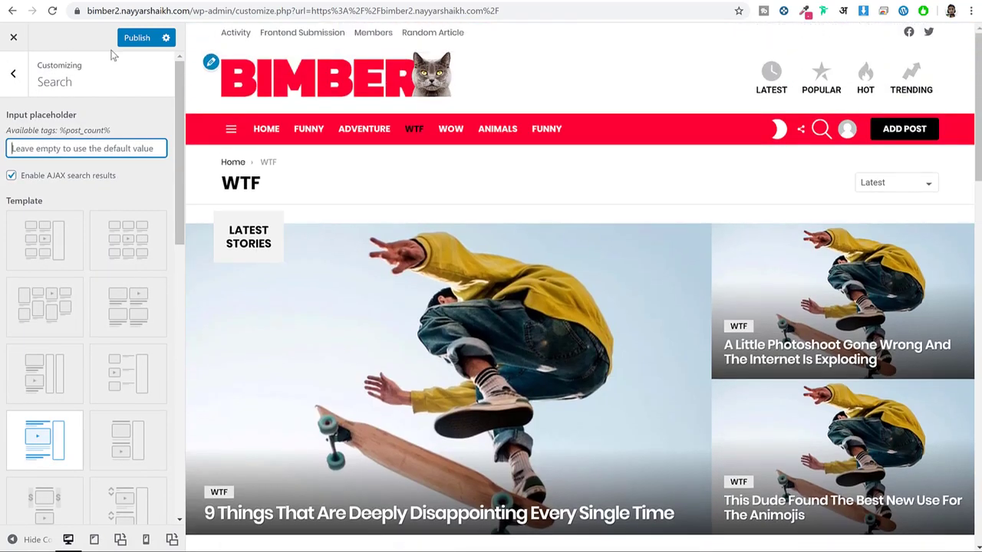
{"action": "left_click", "coordinate": [132, 46]}
{"action": "left_click", "coordinate": [9, 83]}
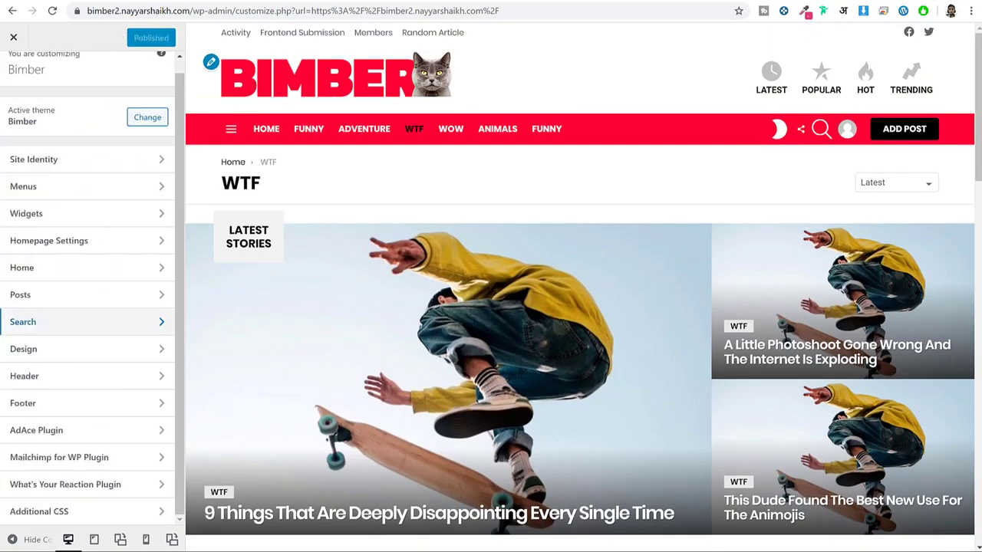
{"action": "scroll", "coordinate": [809, 173], "scroll_direction": "down", "scroll_amount": 15}
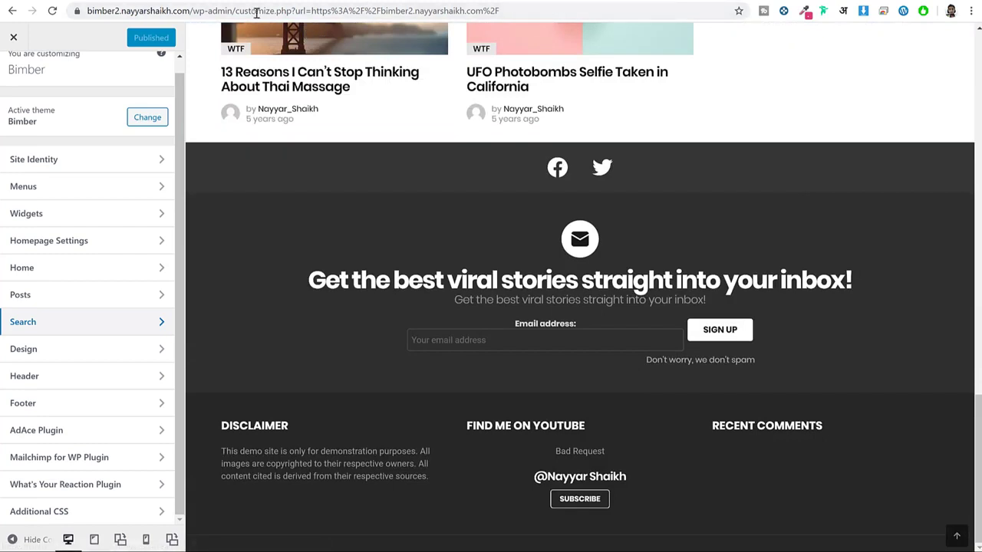
Step: Load the wp-admin dashboard in a new browser tab while keeping the Customizer tab open
{"action": "left_click_drag", "start_coordinate": [241, 12], "coordinate": [64, 24]}
{"action": "key", "text": "ctrl+c"}
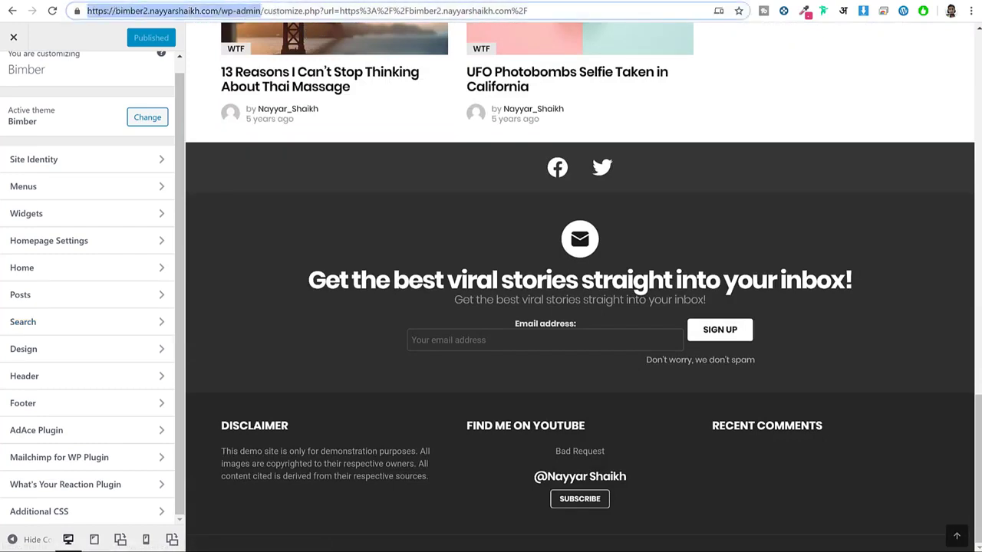
{"action": "left_click", "coordinate": [766, 1]}
{"action": "key", "text": "ctrl+v"}
{"action": "key", "text": "Return"}
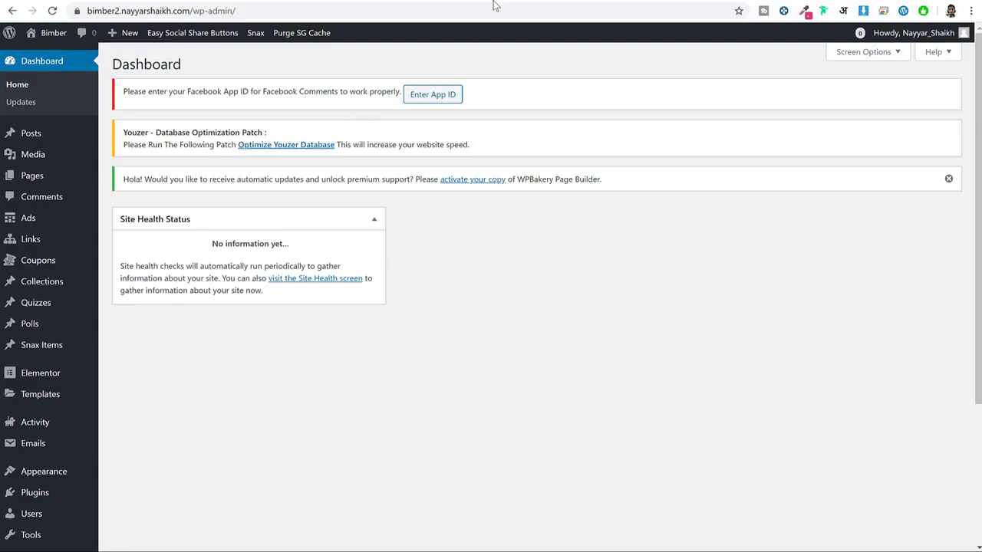
{"action": "left_click", "coordinate": [487, 0]}
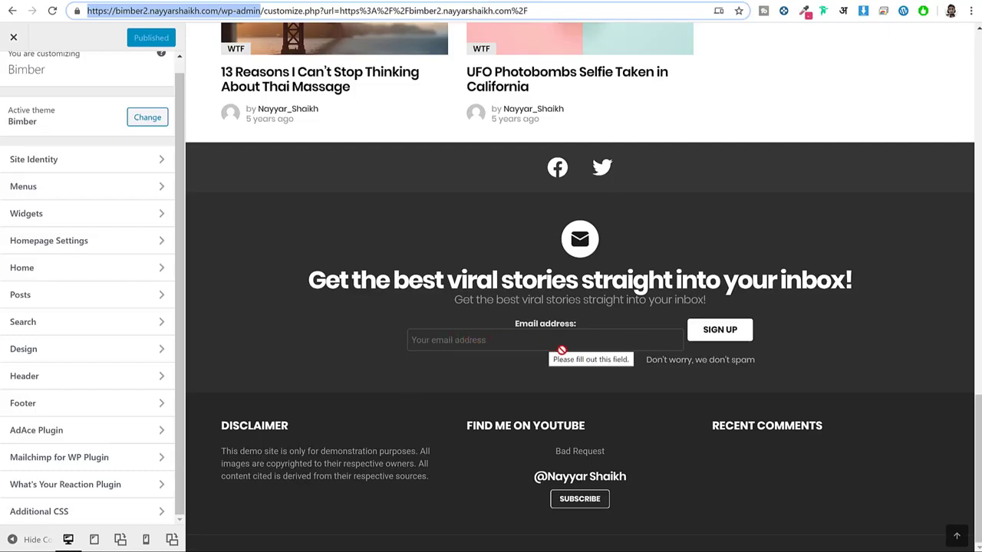
{"action": "scroll", "coordinate": [561, 346], "scroll_direction": "up", "scroll_amount": 15}
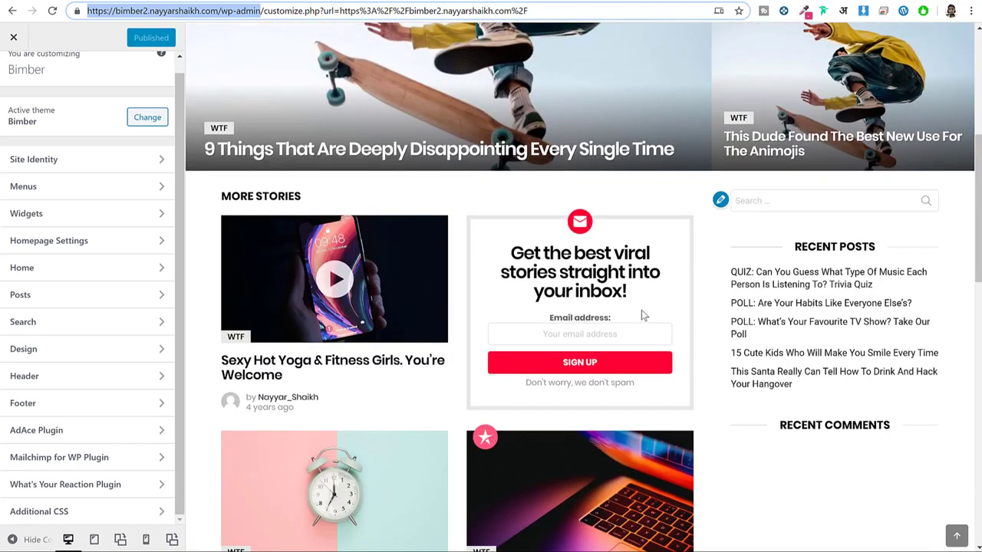
{"action": "left_click", "coordinate": [635, 330]}
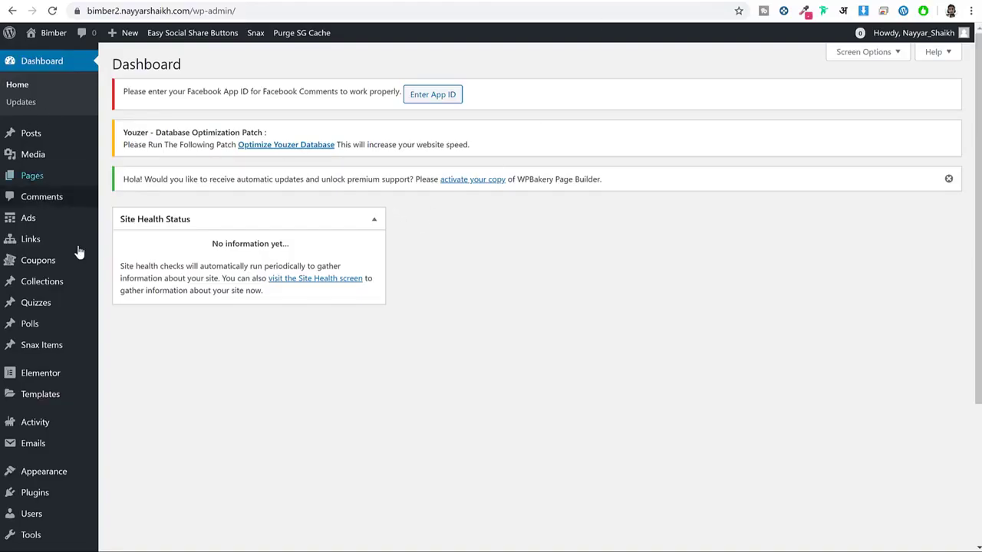
Step: Open the MC4WP API Settings page, which shows Not Connected with an empty API Key
{"action": "scroll", "coordinate": [61, 442], "scroll_direction": "down", "scroll_amount": 3}
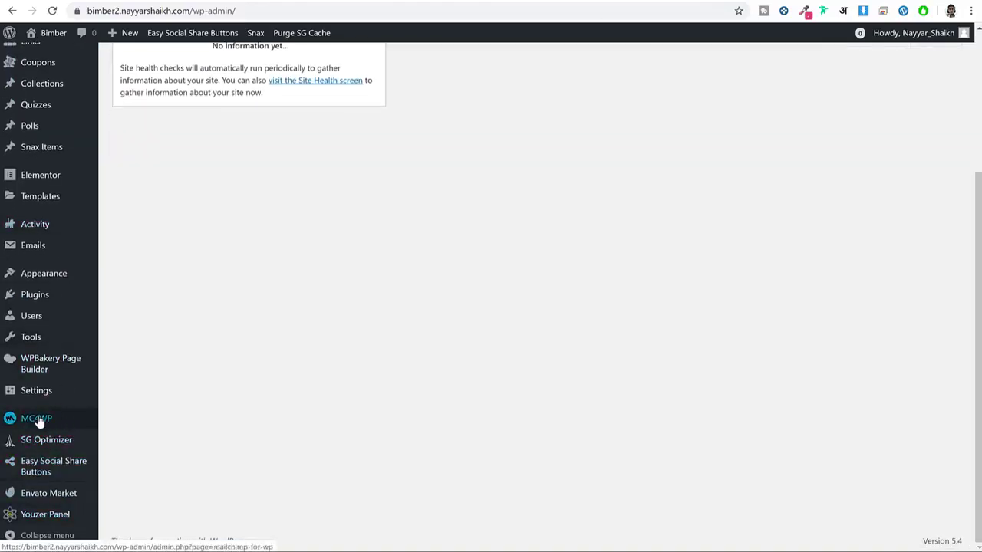
{"action": "mouse_move", "coordinate": [47, 424]}
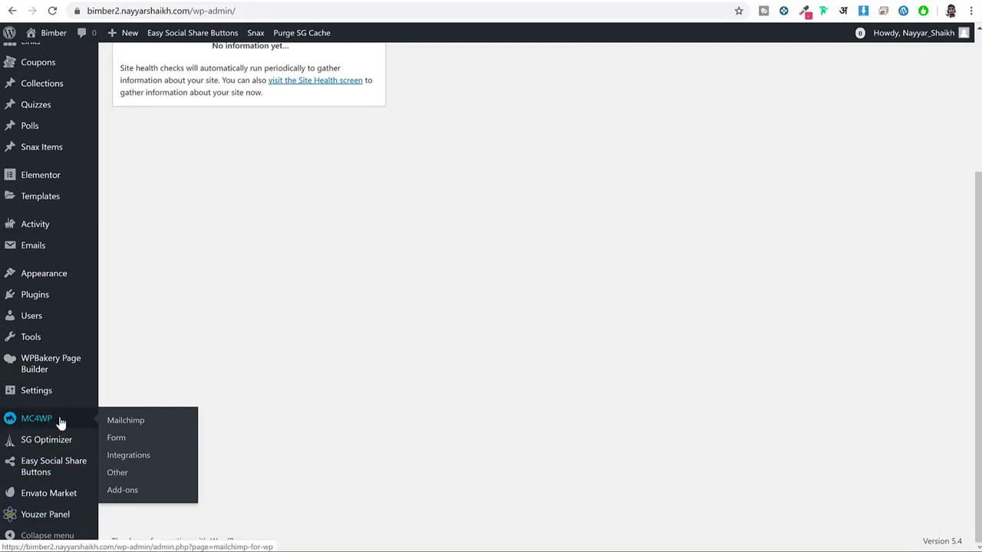
{"action": "left_click", "coordinate": [61, 424]}
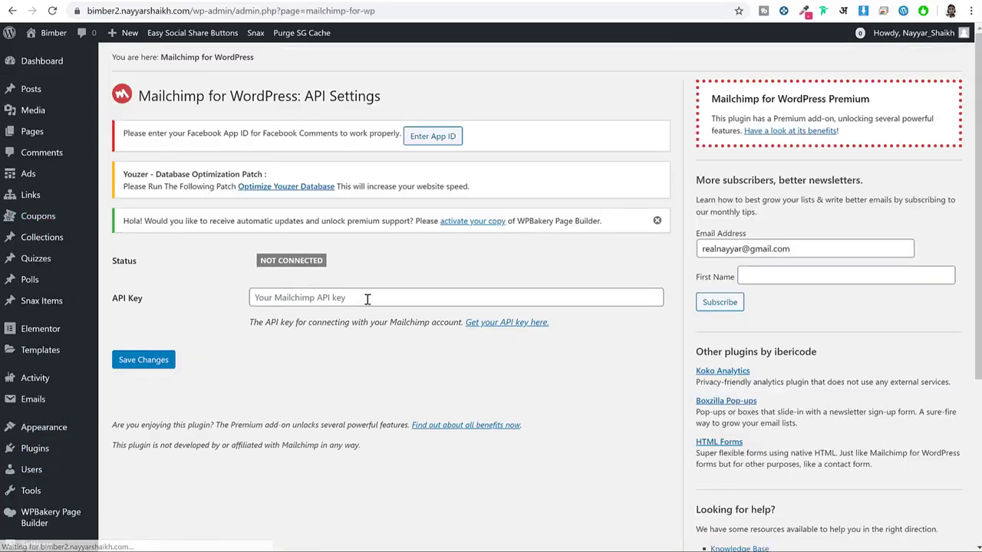
{"action": "left_click", "coordinate": [335, 296]}
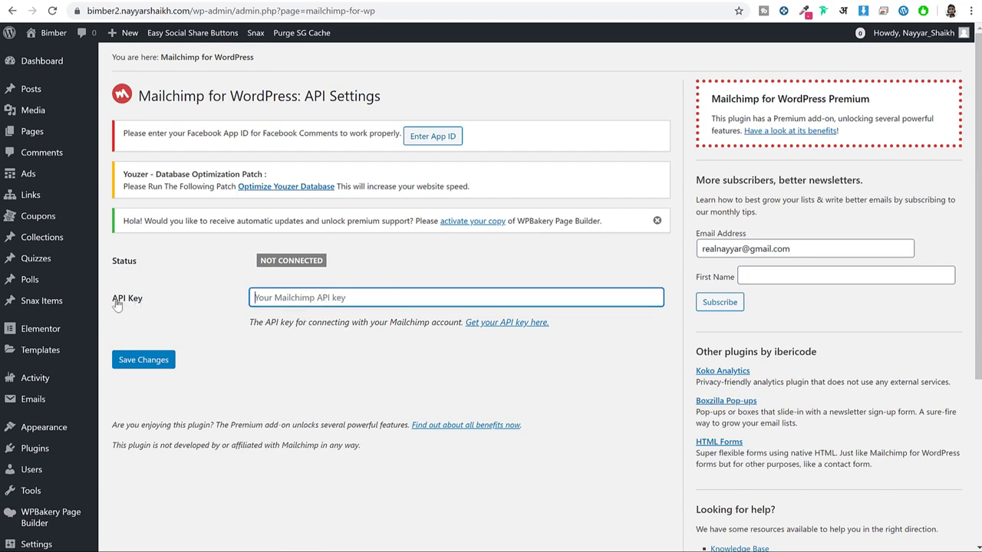
{"action": "left_click_drag", "start_coordinate": [110, 303], "coordinate": [154, 300]}
{"action": "left_click", "coordinate": [154, 300]}
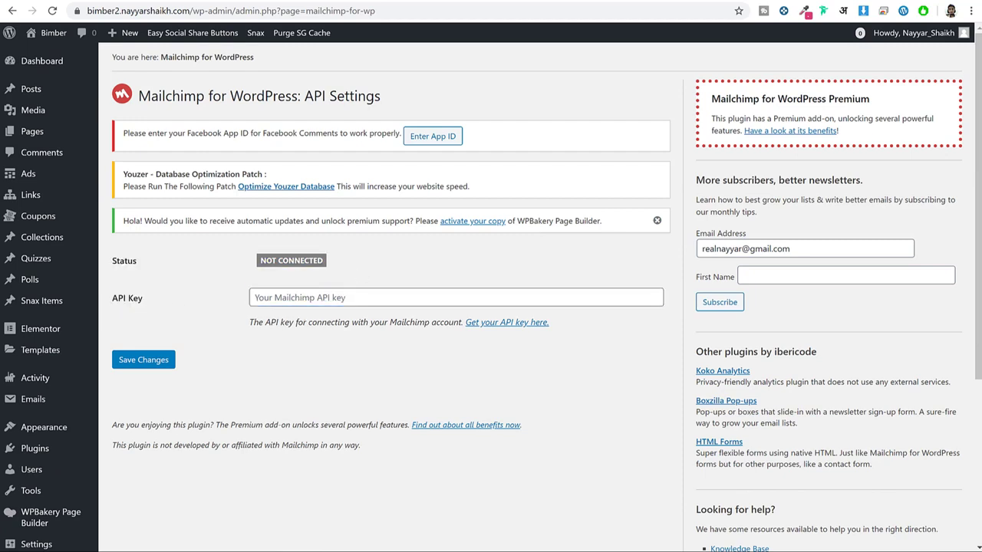
{"action": "key", "text": "ctrl+t"}
Step: Go to mailchimp.com via 'mailc' and log in to the Mailchimp account
{"action": "type", "text": "mailchimp.com"}
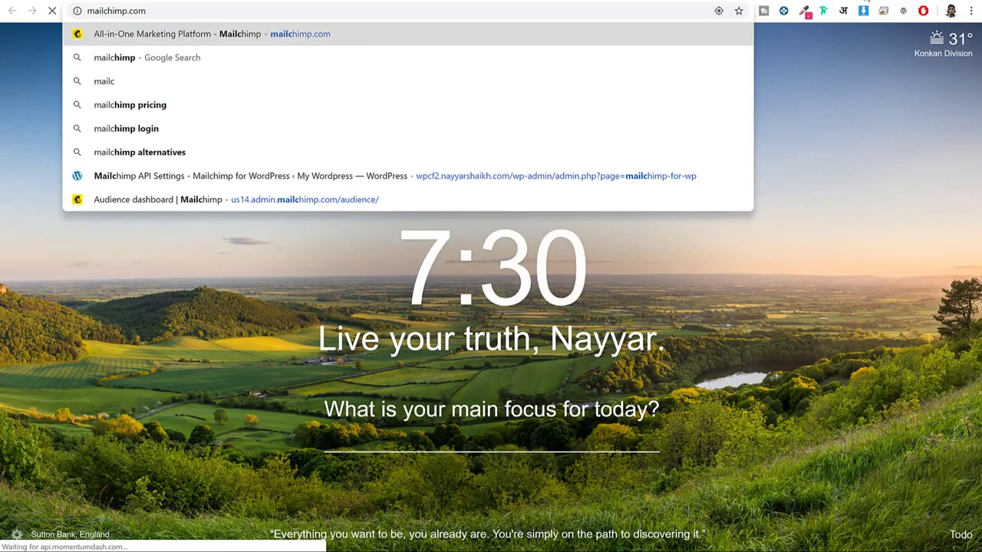
{"action": "key", "text": "Return"}
{"action": "left_click", "coordinate": [809, 66]}
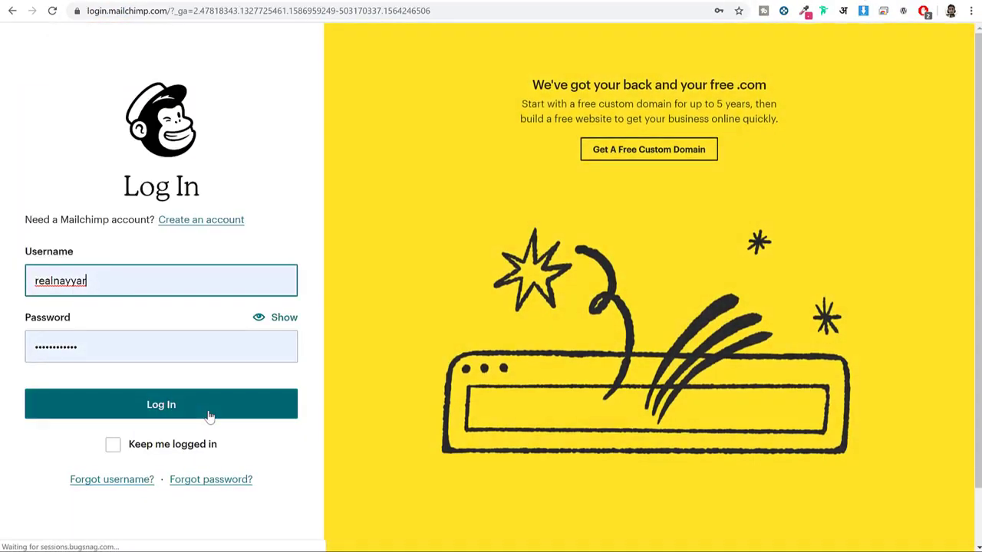
{"action": "left_click", "coordinate": [207, 412]}
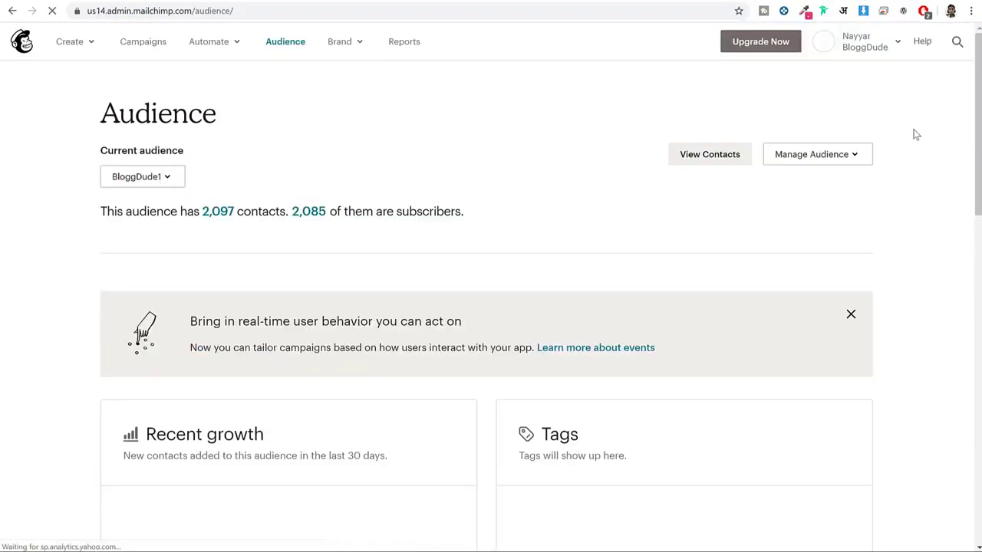
Step: Copy the existing key from Account > Extras > API keys and return to the WordPress tab
{"action": "left_click", "coordinate": [867, 46]}
{"action": "left_click", "coordinate": [777, 198]}
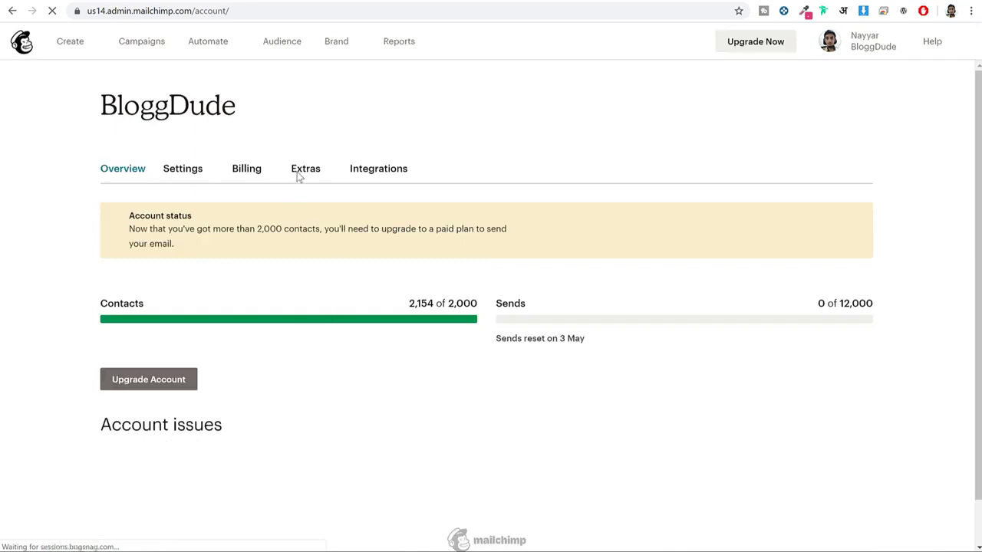
{"action": "left_click", "coordinate": [307, 174]}
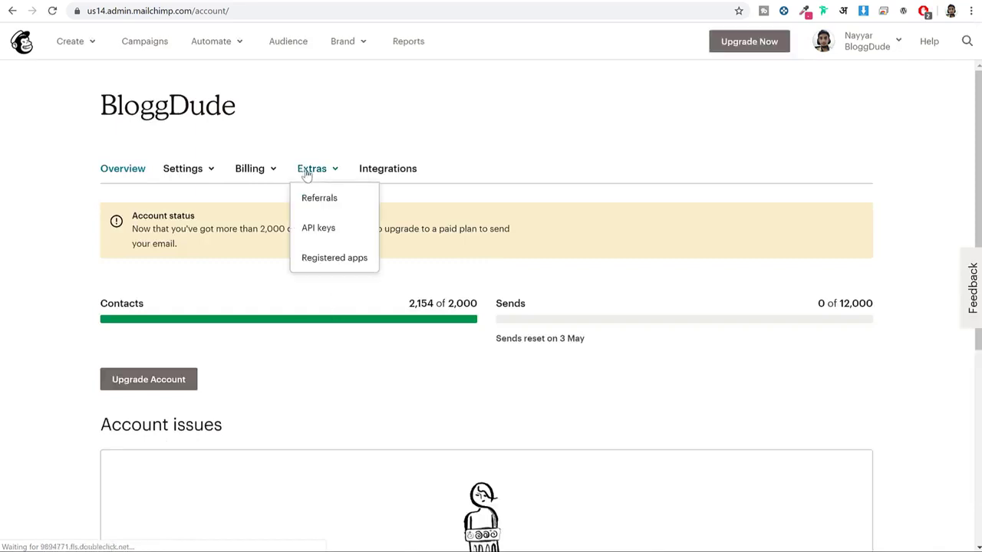
{"action": "left_click", "coordinate": [318, 229]}
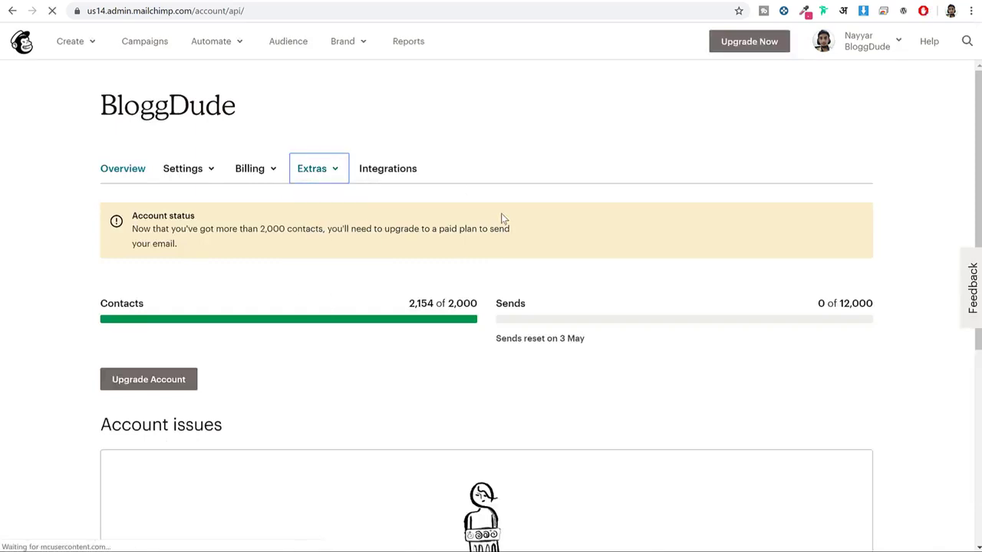
{"action": "scroll", "coordinate": [722, 336], "scroll_direction": "down", "scroll_amount": 3}
{"action": "left_click", "coordinate": [592, 266]}
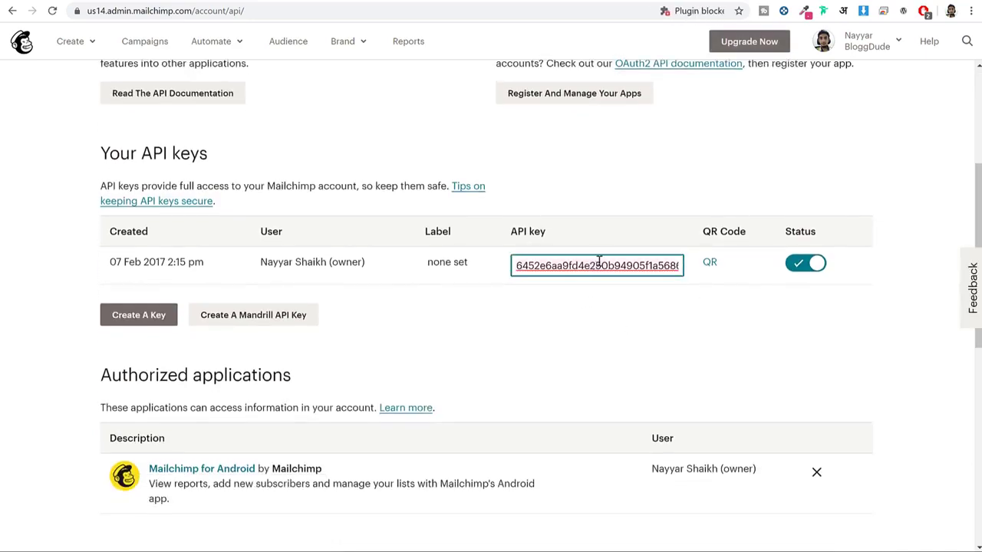
{"action": "left_click", "coordinate": [549, 0]}
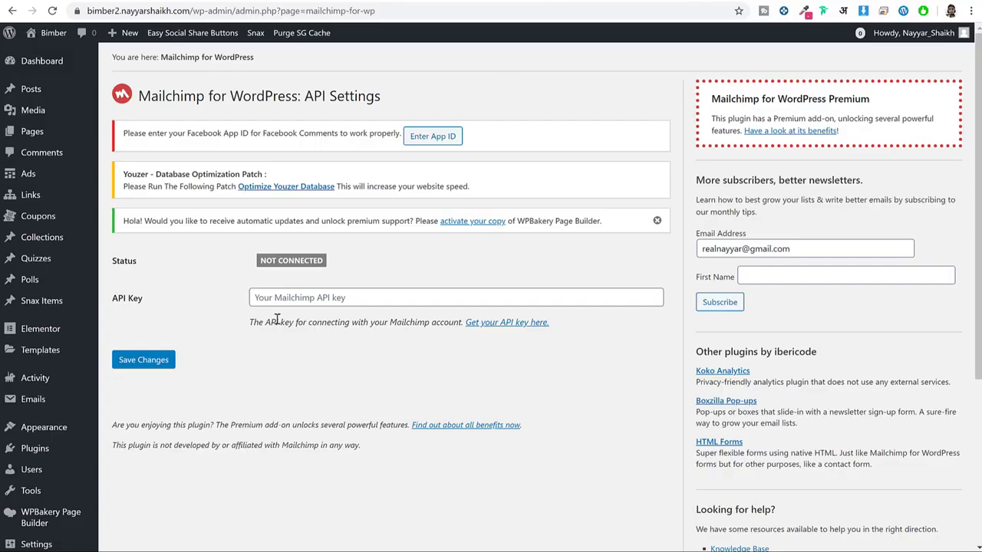
Step: Paste the Mailchimp API key into MC4WP and save so the status shows Connected
{"action": "left_click", "coordinate": [304, 290]}
{"action": "key", "text": "ctrl+v"}
{"action": "left_click", "coordinate": [144, 359]}
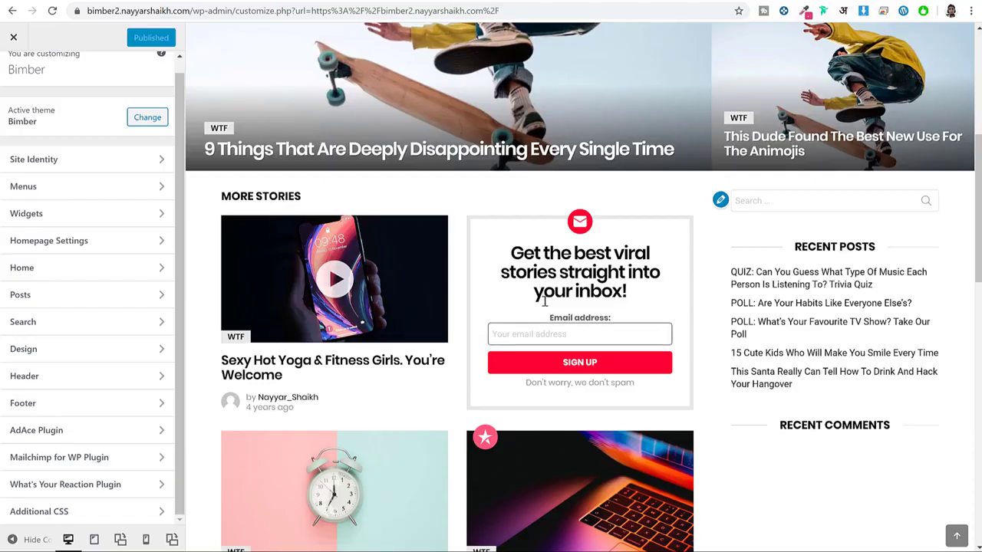
{"action": "scroll", "coordinate": [544, 301], "scroll_direction": "up", "scroll_amount": 5}
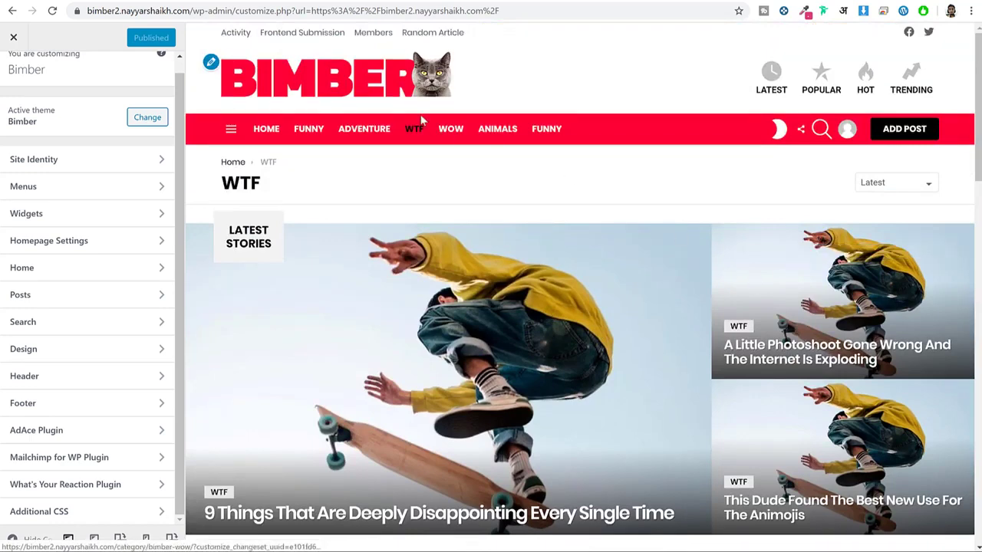
Step: Load the homepage preview and open the Mailchimp plugin's Popup settings in the Customizer
{"action": "left_click", "coordinate": [357, 79]}
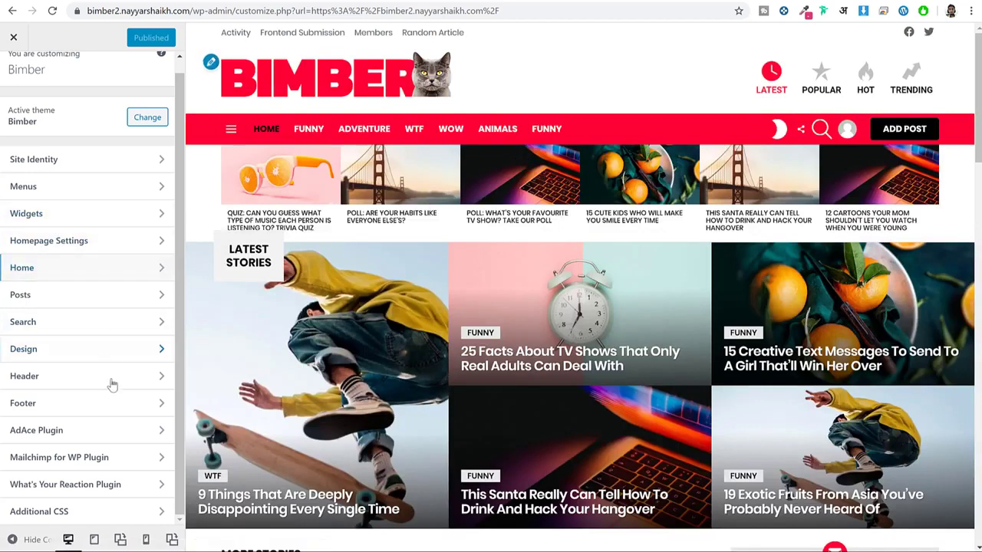
{"action": "left_click", "coordinate": [117, 461]}
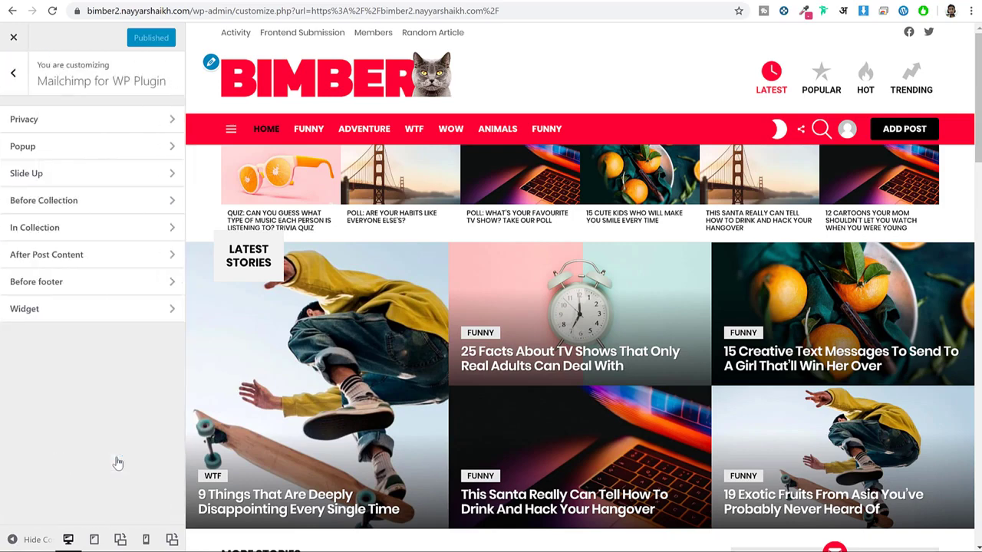
{"action": "left_click", "coordinate": [79, 153]}
Step: Tick Enabled? for the newsletter popup and open the cover Select image picker
{"action": "left_click", "coordinate": [13, 117]}
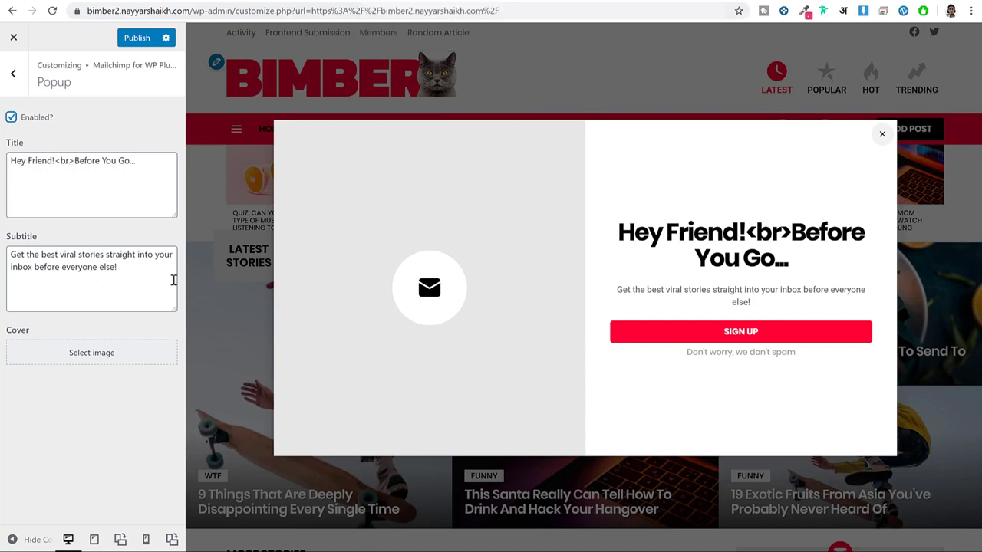
{"action": "left_click_drag", "start_coordinate": [173, 280], "coordinate": [27, 219]}
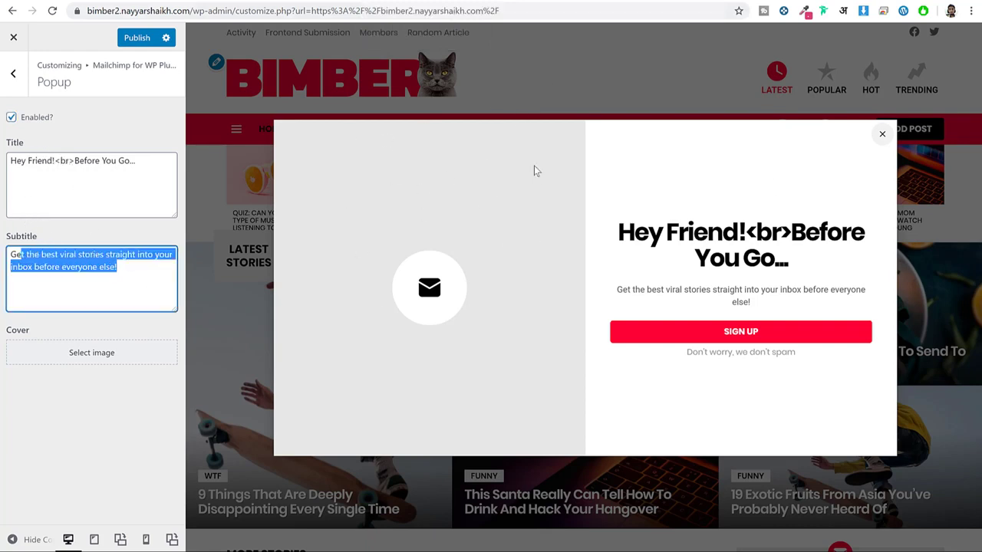
{"action": "left_click", "coordinate": [104, 355]}
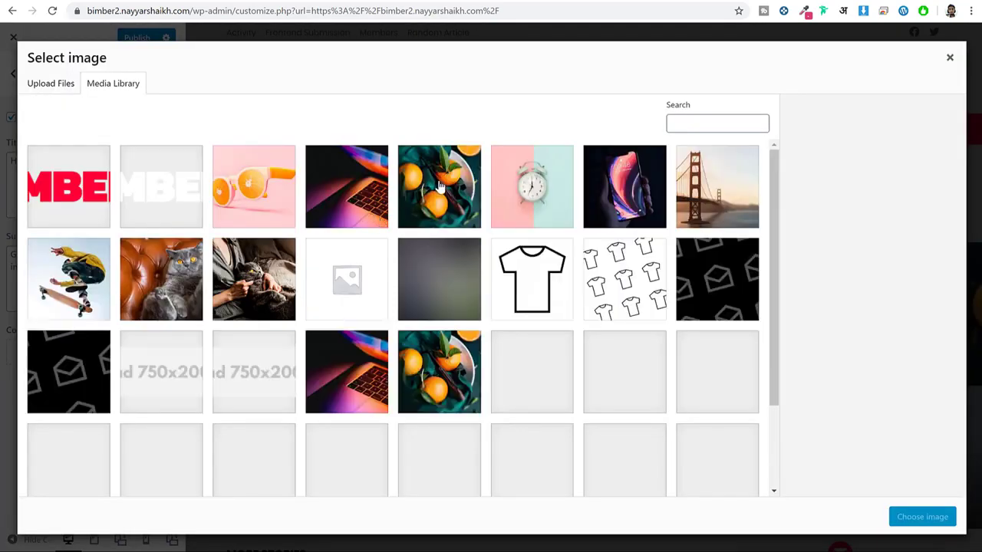
Step: Choose the woman-with-grey-cat photo as the popup cover and publish the change
{"action": "left_click", "coordinate": [433, 188]}
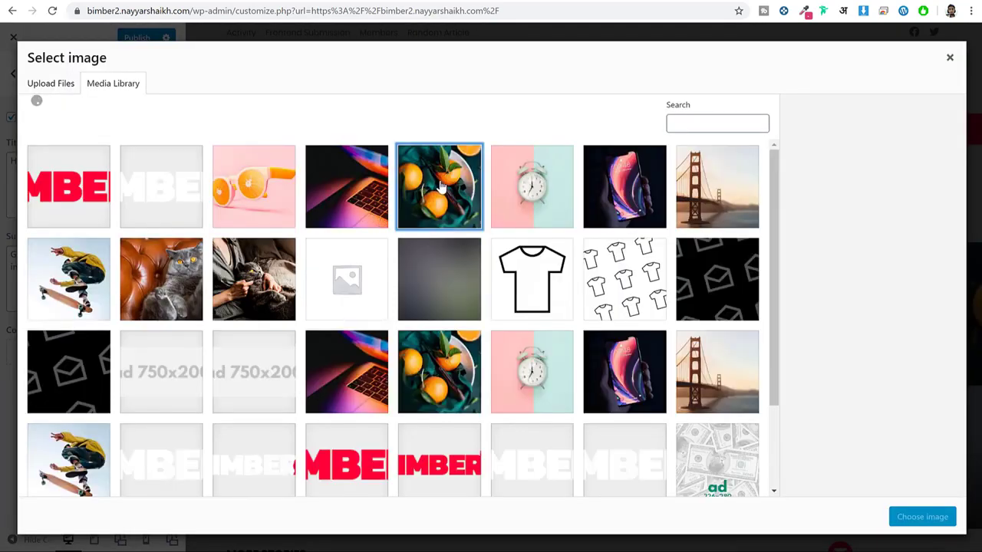
{"action": "left_click", "coordinate": [679, 178]}
{"action": "scroll", "coordinate": [655, 391], "scroll_direction": "down", "scroll_amount": 3}
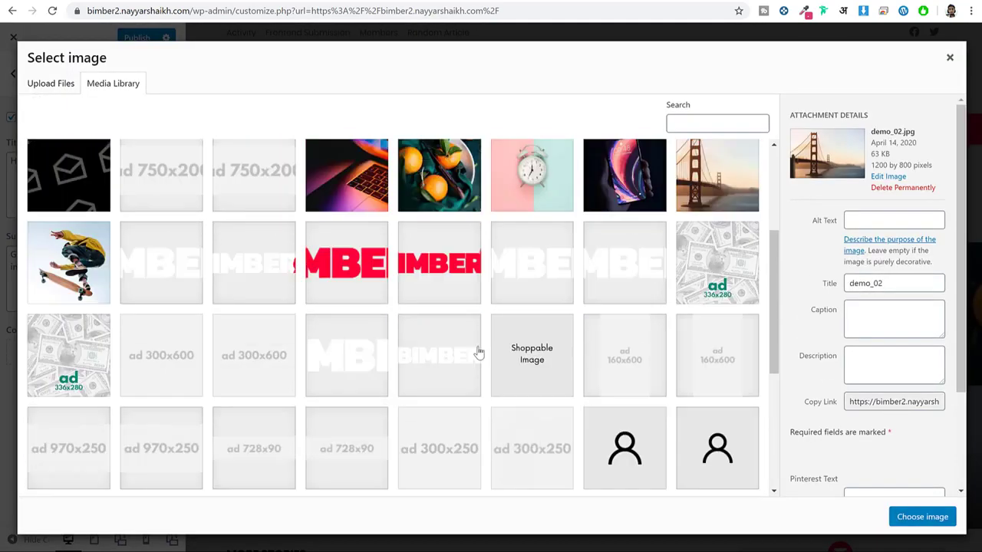
{"action": "scroll", "coordinate": [478, 350], "scroll_direction": "up", "scroll_amount": 1}
{"action": "left_click", "coordinate": [249, 182]}
{"action": "left_click", "coordinate": [911, 517]}
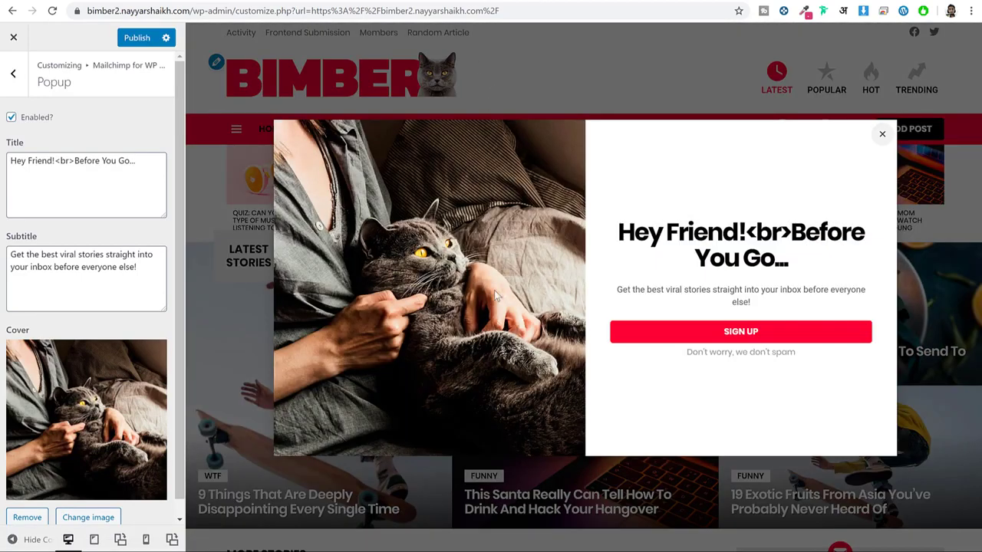
{"action": "left_click", "coordinate": [123, 37]}
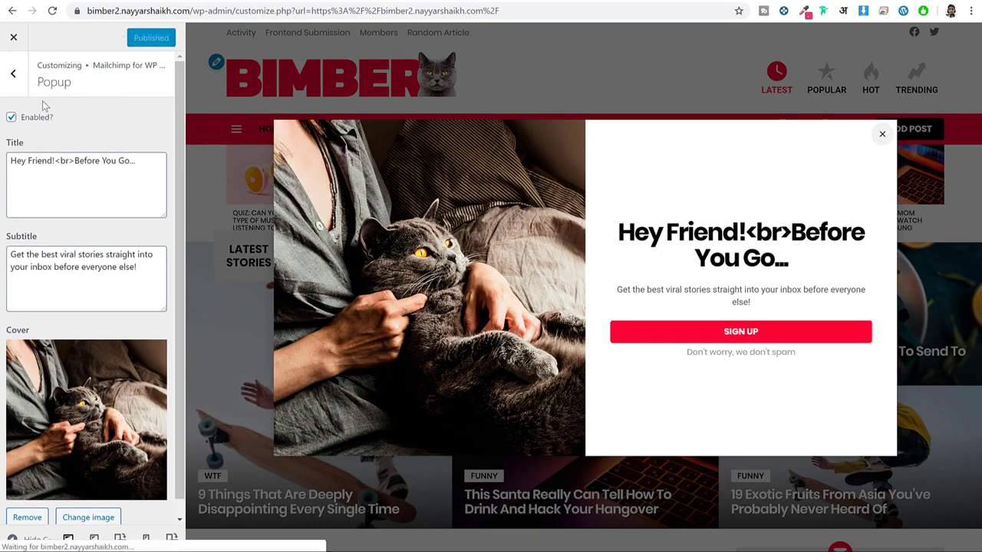
Step: Close the popup preview and enable the Mailchimp Slide Up signup bar
{"action": "left_click", "coordinate": [13, 73]}
{"action": "left_click", "coordinate": [882, 133]}
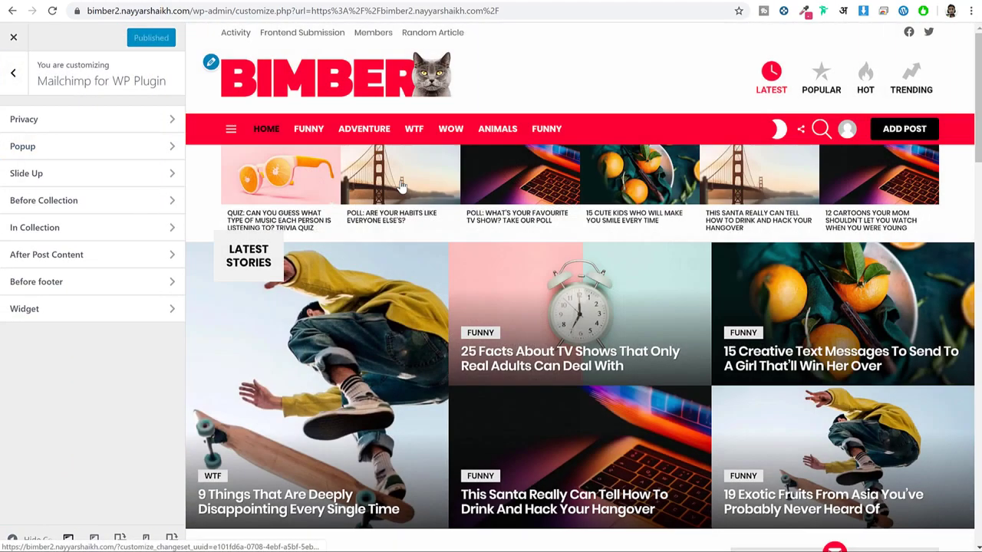
{"action": "left_click", "coordinate": [87, 173]}
{"action": "left_click", "coordinate": [38, 118]}
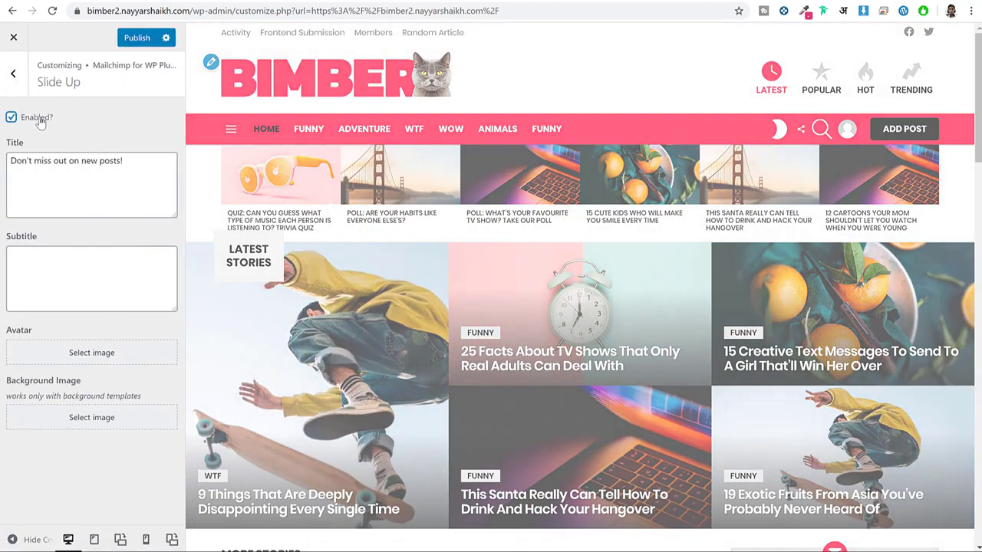
Step: Open a blog post in the preview, scroll until the slide-up appears, then dismiss it
{"action": "scroll", "coordinate": [759, 150], "scroll_direction": "down", "scroll_amount": 5}
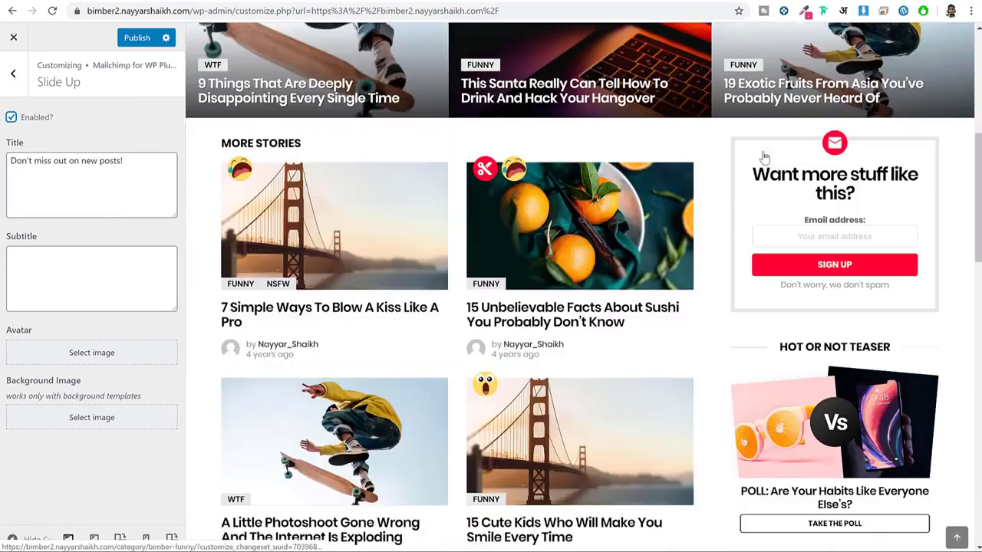
{"action": "scroll", "coordinate": [764, 156], "scroll_direction": "up", "scroll_amount": 5}
{"action": "scroll", "coordinate": [697, 292], "scroll_direction": "down", "scroll_amount": 6}
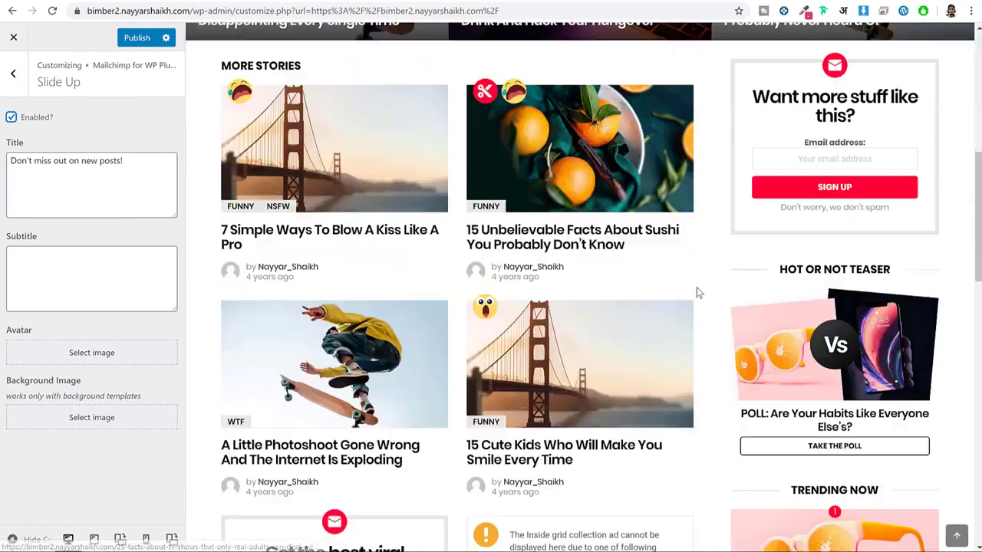
{"action": "scroll", "coordinate": [697, 292], "scroll_direction": "down", "scroll_amount": 1}
{"action": "left_click", "coordinate": [287, 160]}
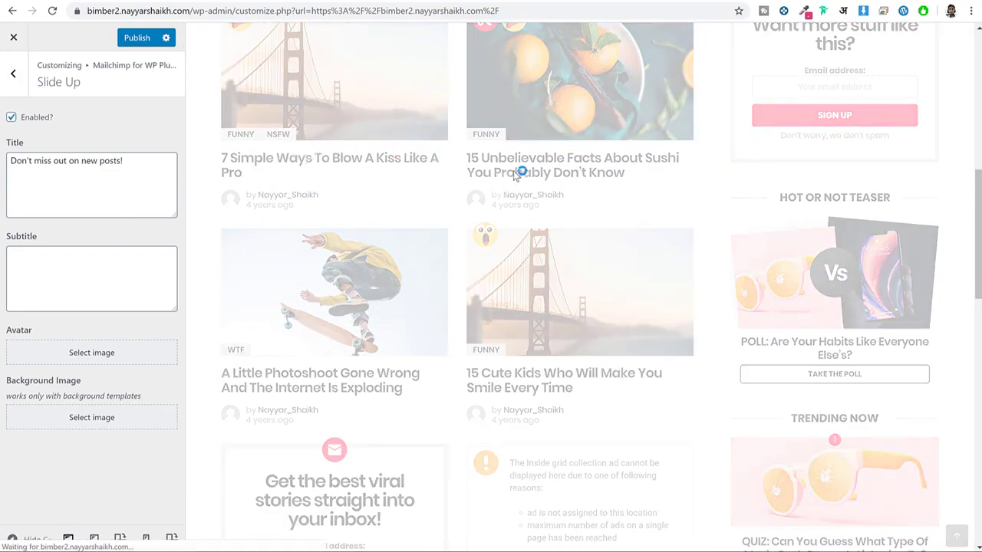
{"action": "scroll", "coordinate": [794, 268], "scroll_direction": "down", "scroll_amount": 12}
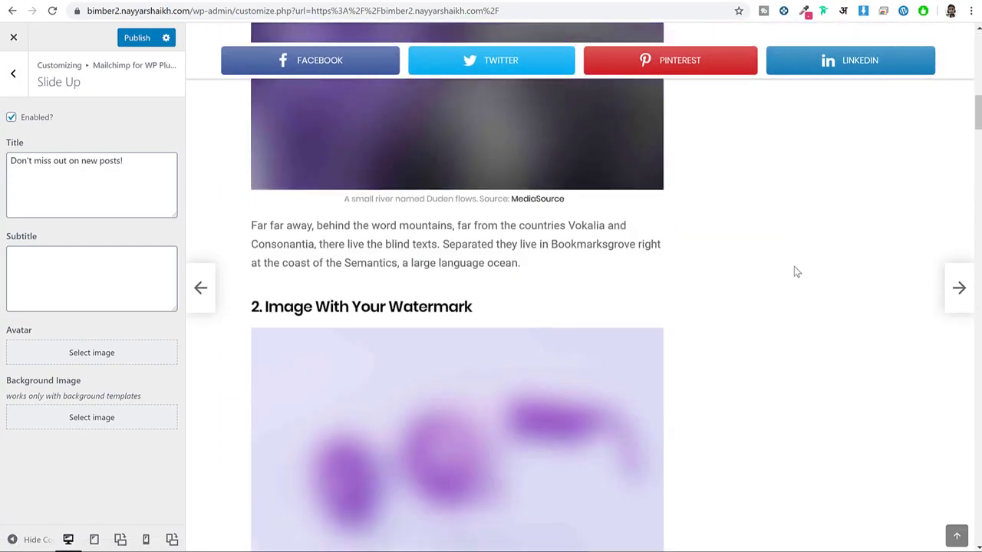
{"action": "scroll", "coordinate": [794, 266], "scroll_direction": "down", "scroll_amount": 20}
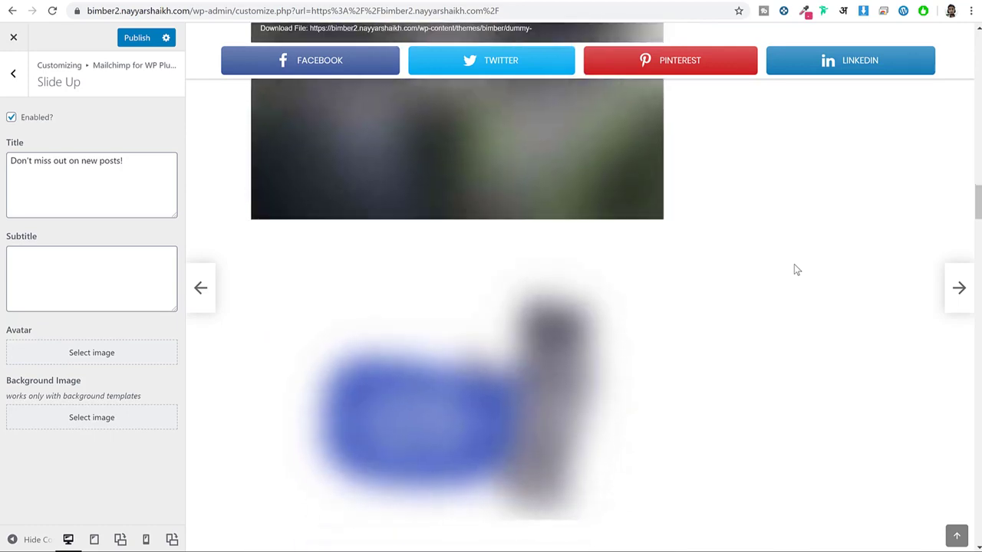
{"action": "scroll", "coordinate": [794, 263], "scroll_direction": "down", "scroll_amount": 10}
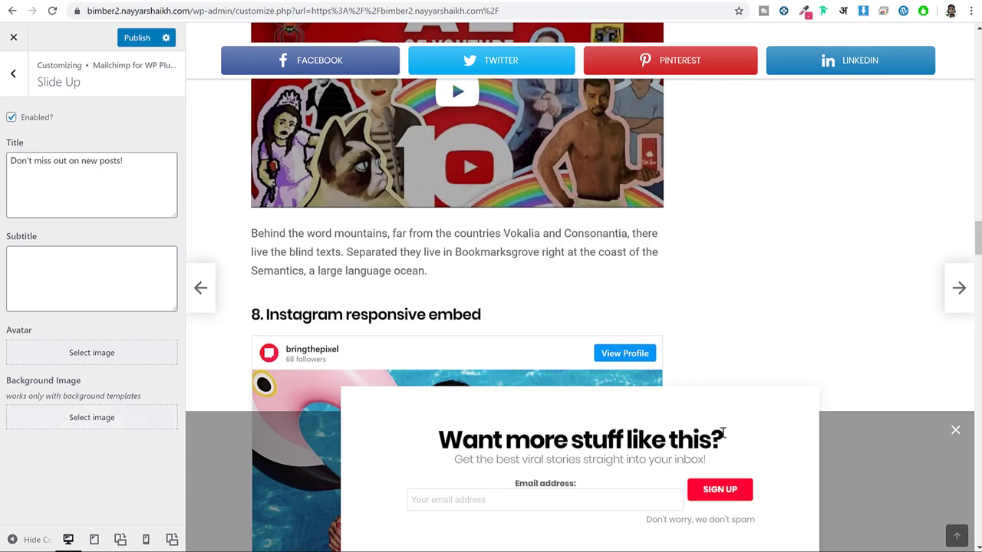
{"action": "left_click", "coordinate": [12, 72]}
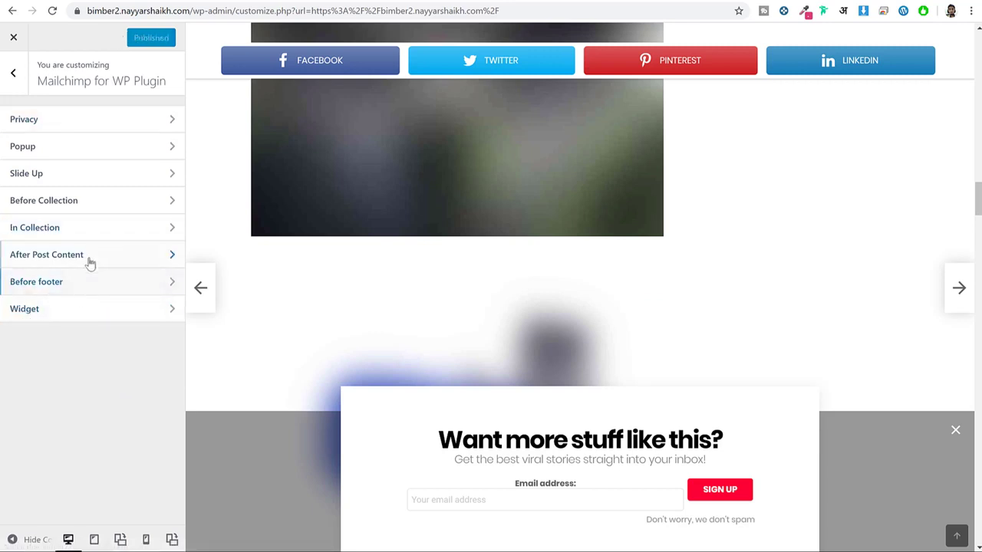
{"action": "left_click", "coordinate": [955, 430]}
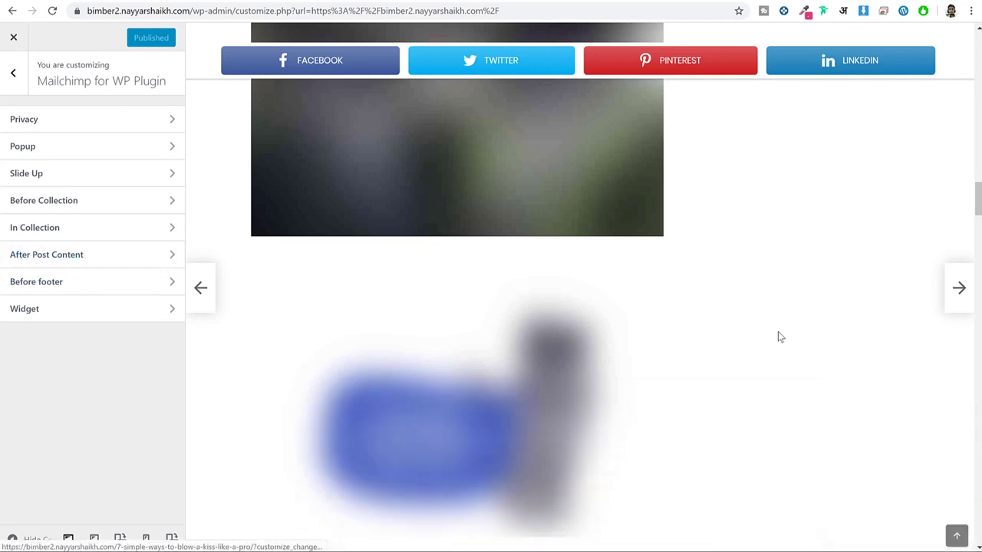
{"action": "scroll", "coordinate": [778, 338], "scroll_direction": "up", "scroll_amount": 15}
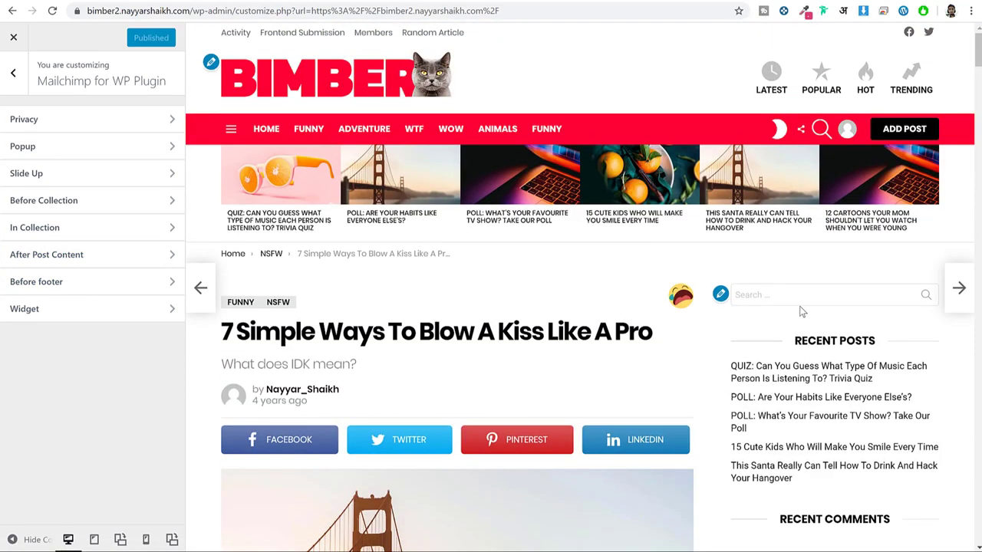
Step: Check the Mailchimp API Settings, then scroll the Customizer preview to the newsletter box and open a new tab
{"action": "left_click", "coordinate": [13, 37]}
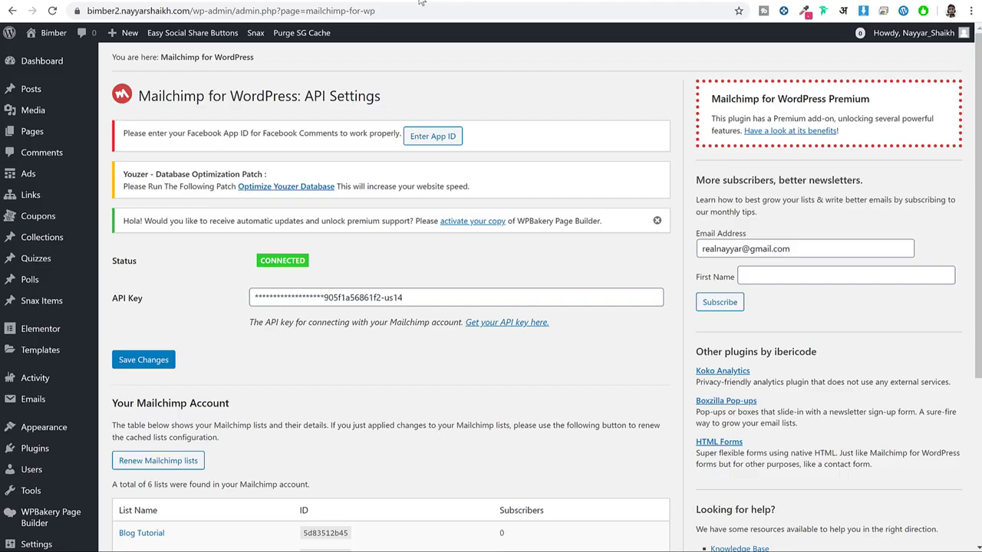
{"action": "left_click", "coordinate": [420, 0]}
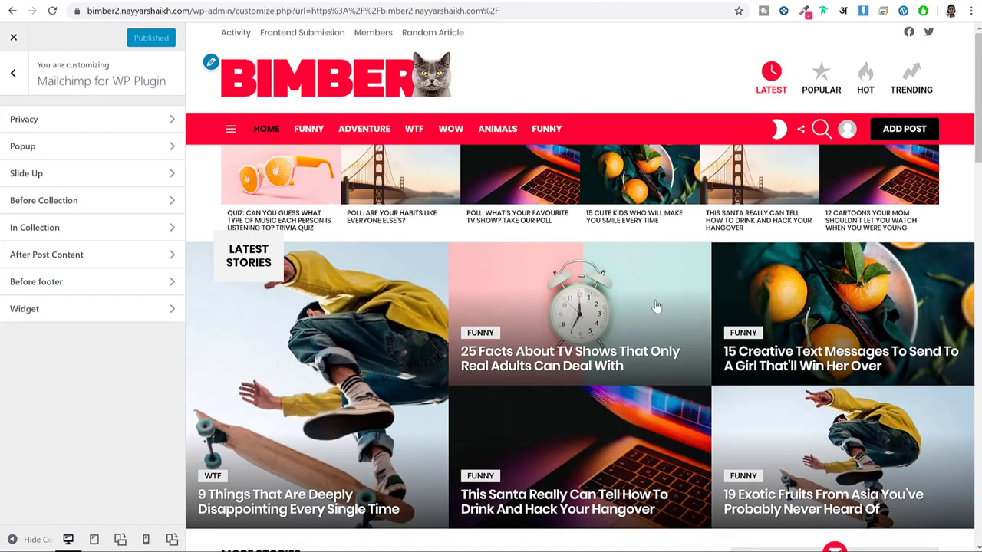
{"action": "scroll", "coordinate": [656, 307], "scroll_direction": "down", "scroll_amount": 9}
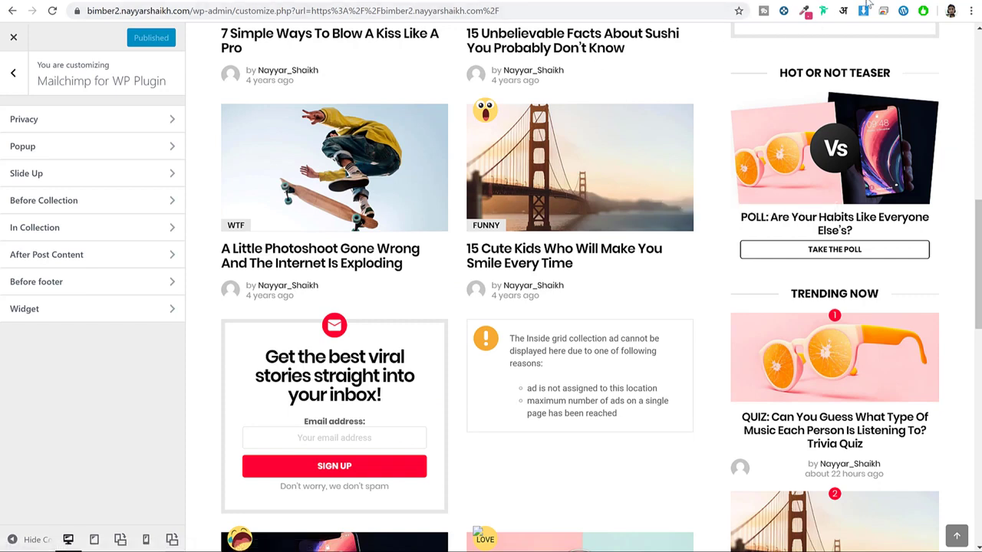
{"action": "key", "text": "ctrl+t"}
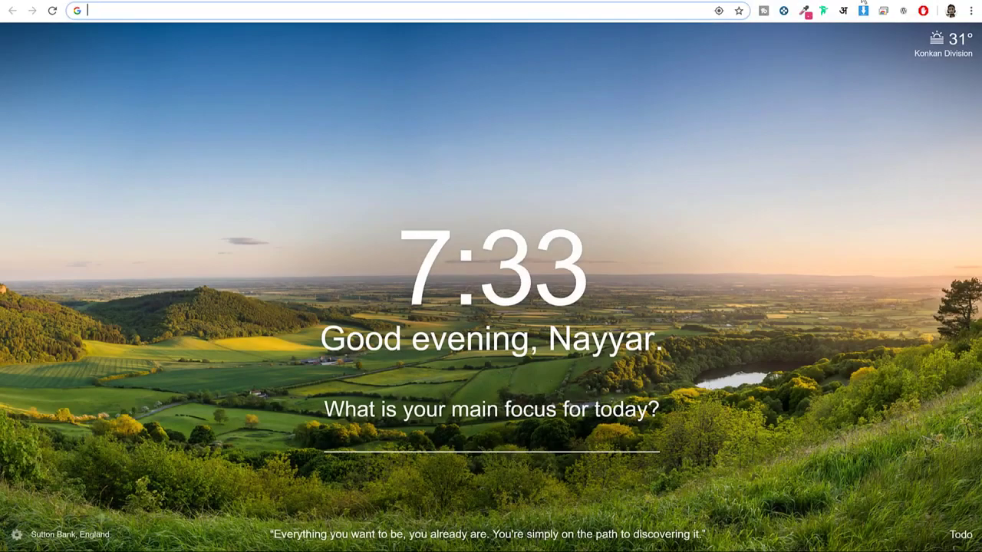
Step: Reach AdSense by typing 'ad', sign in, and open the Sites list
{"action": "type", "text": "ad"}
{"action": "key", "text": "Return"}
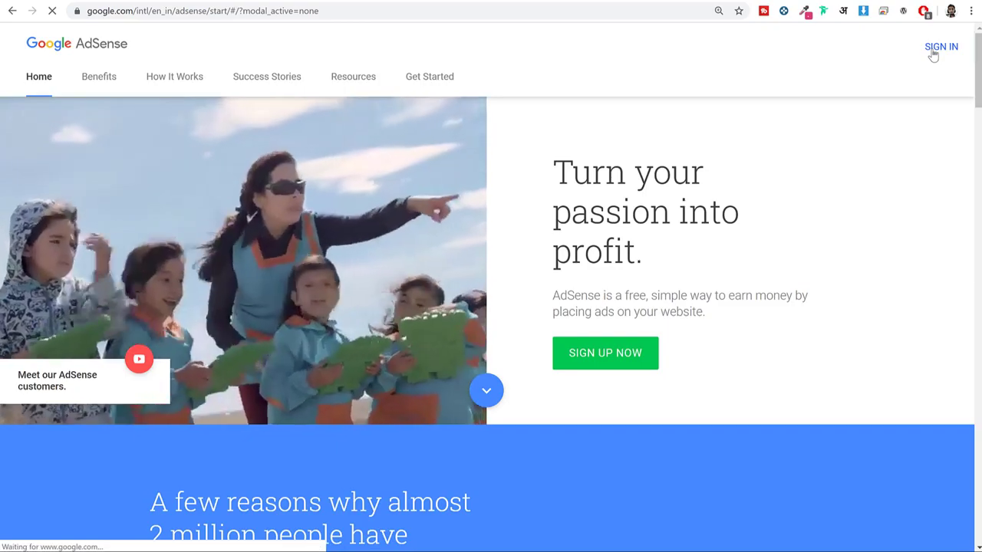
{"action": "left_click", "coordinate": [936, 51]}
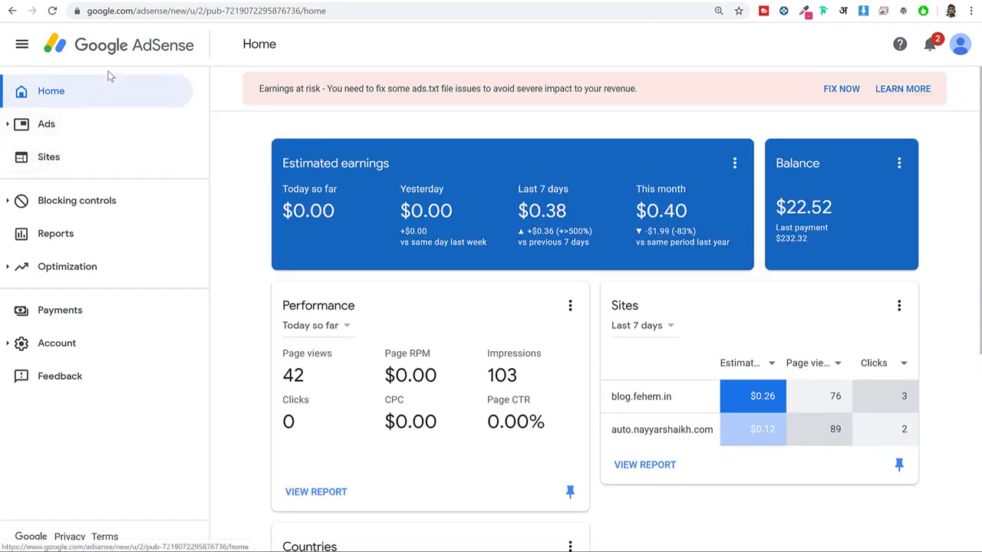
{"action": "left_click", "coordinate": [54, 165]}
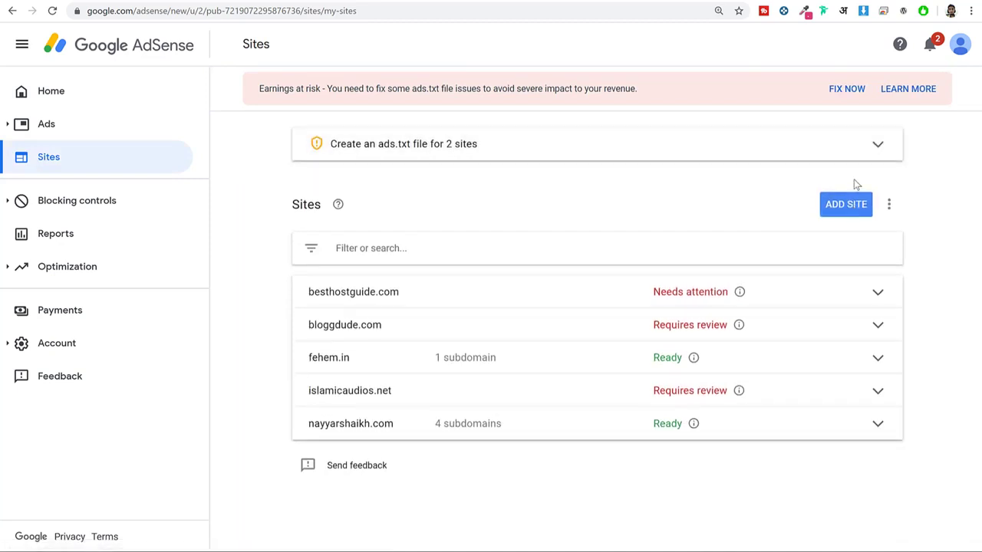
Step: Start adding a new site, clear a wrong paste, and copy the Bimber site's URL
{"action": "left_click", "coordinate": [844, 206]}
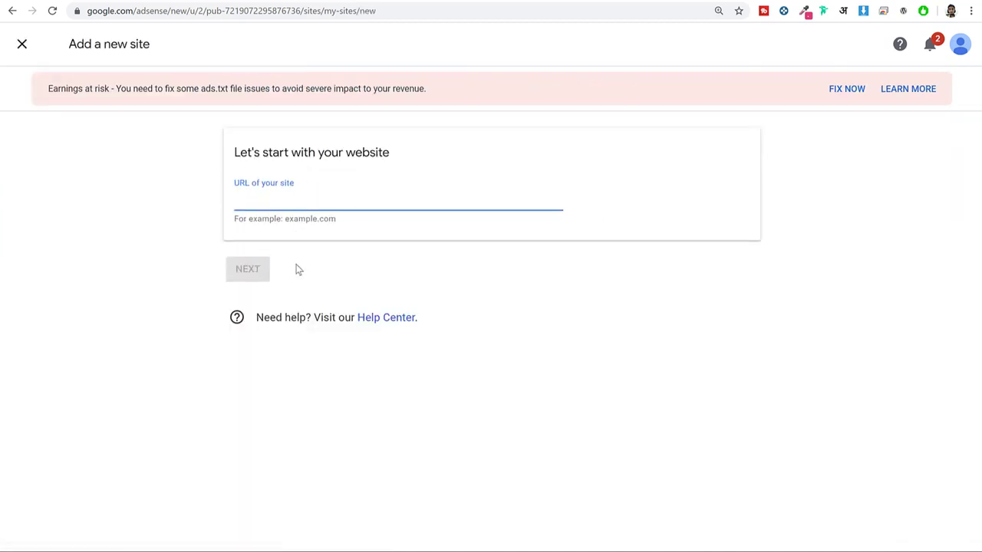
{"action": "triple_click", "coordinate": [454, 198]}
{"action": "key", "text": "BackSpace"}
{"action": "left_click", "coordinate": [170, 0]}
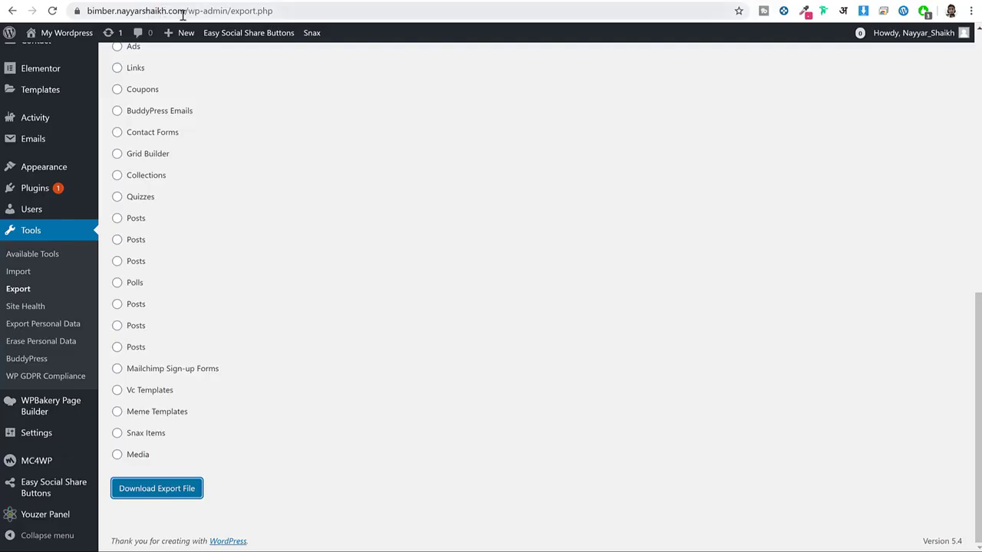
{"action": "left_click", "coordinate": [31, 0]}
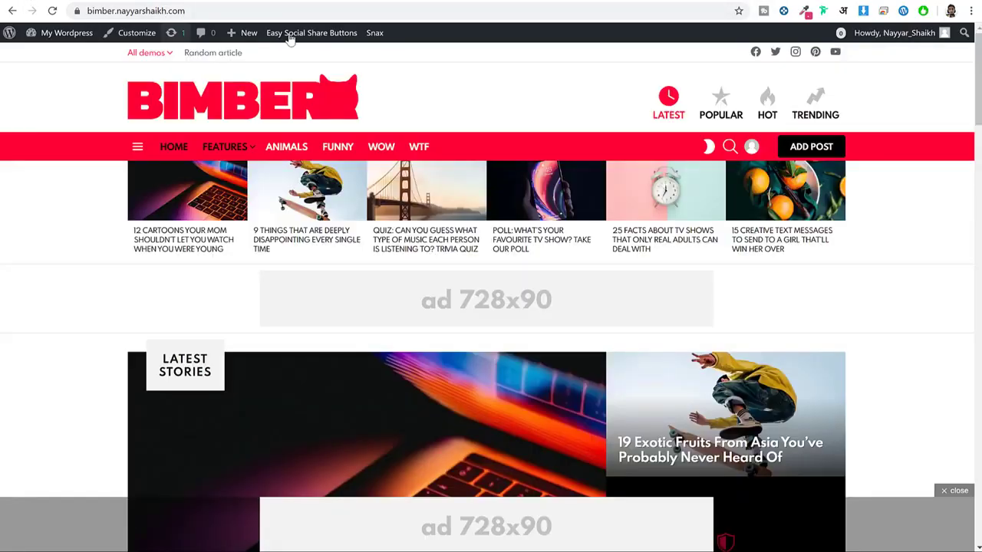
{"action": "left_click", "coordinate": [396, 0]}
{"action": "left_click_drag", "start_coordinate": [191, 13], "coordinate": [87, 10]}
{"action": "key", "text": "ctrl+c"}
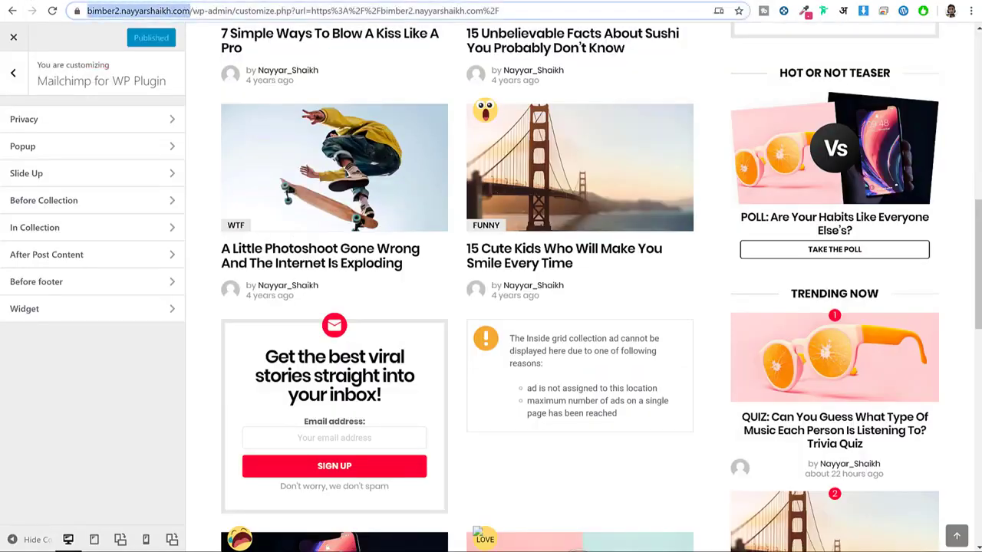
Step: Paste the Bimber URL into 'URL of your site' and continue with NEXT
{"action": "left_click", "coordinate": [778, 0]}
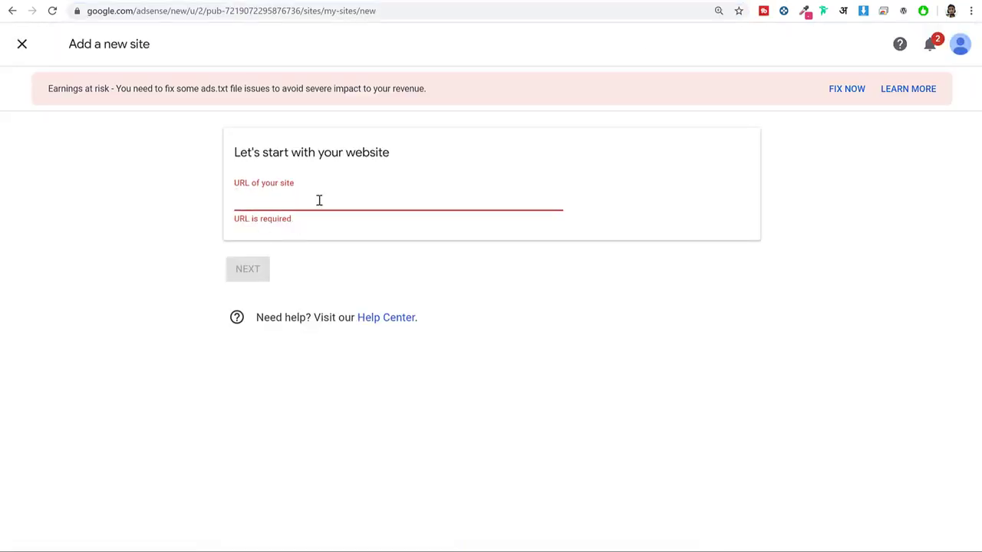
{"action": "left_click", "coordinate": [319, 200]}
{"action": "key", "text": "ctrl+v"}
{"action": "left_click", "coordinate": [241, 278]}
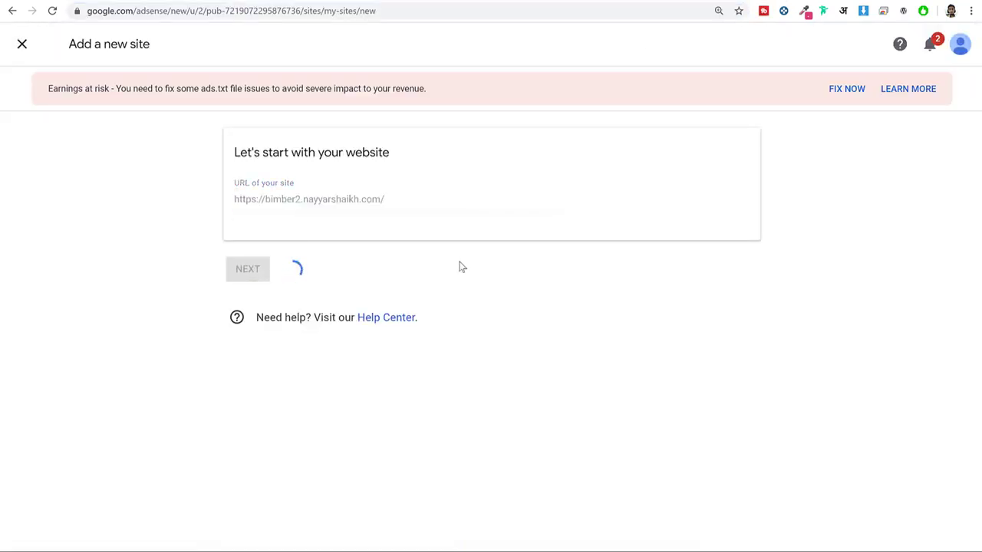
Step: Copy the AdSense code meant for the site's <head> section
{"action": "scroll", "coordinate": [339, 311], "scroll_direction": "down", "scroll_amount": 3}
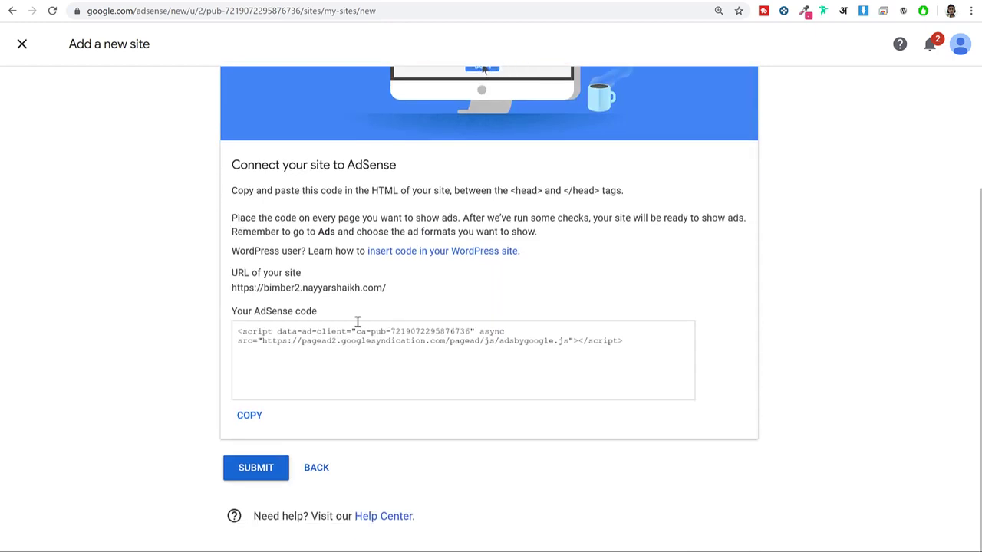
{"action": "left_click", "coordinate": [251, 415]}
{"action": "triple_click", "coordinate": [279, 331]}
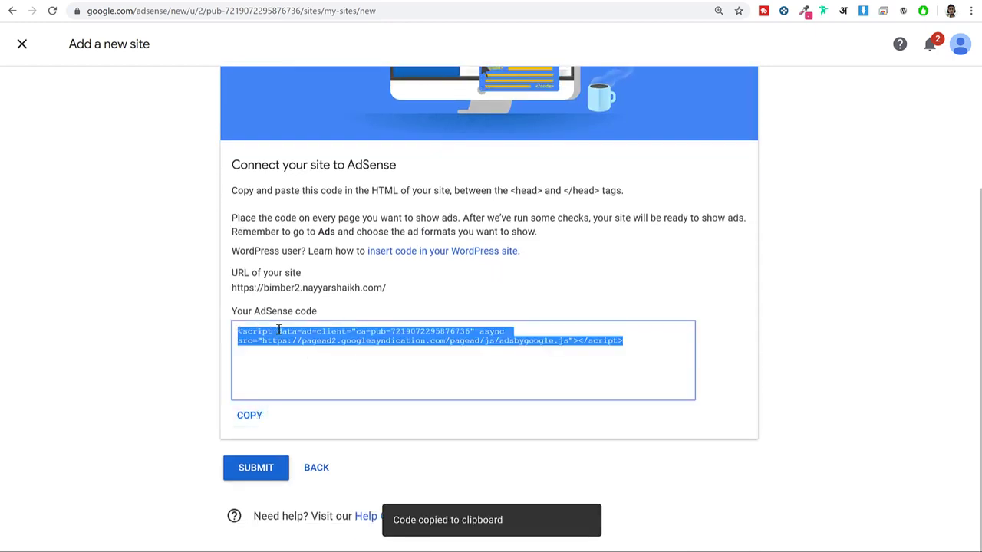
{"action": "right_click", "coordinate": [293, 343]}
{"action": "left_click", "coordinate": [293, 343]}
{"action": "left_click", "coordinate": [251, 420]}
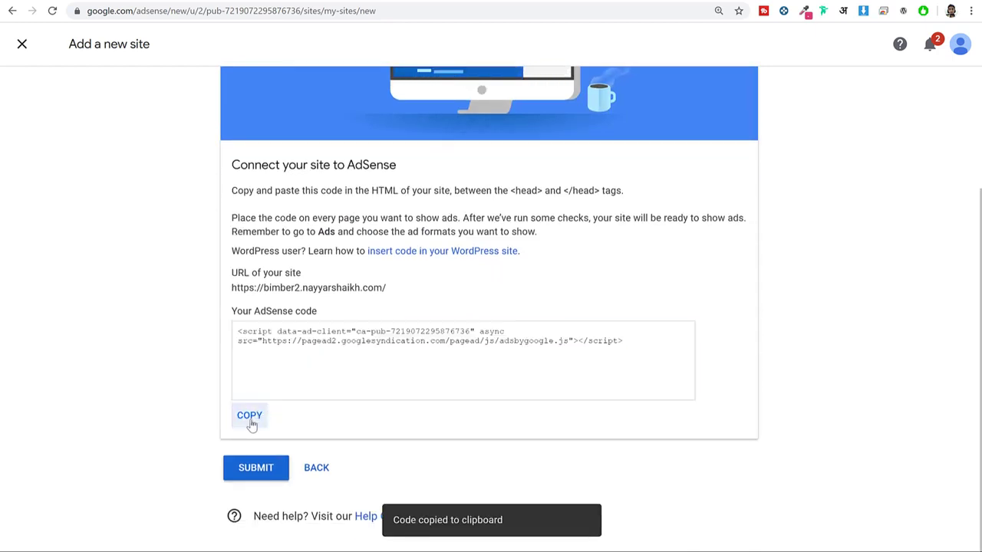
{"action": "triple_click", "coordinate": [402, 335]}
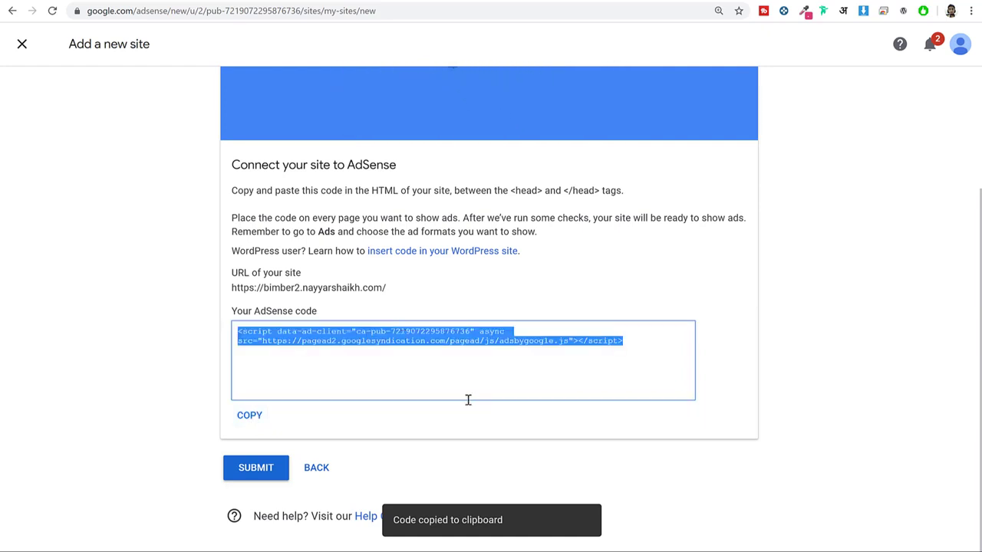
{"action": "left_click_drag", "start_coordinate": [511, 190], "coordinate": [606, 191]}
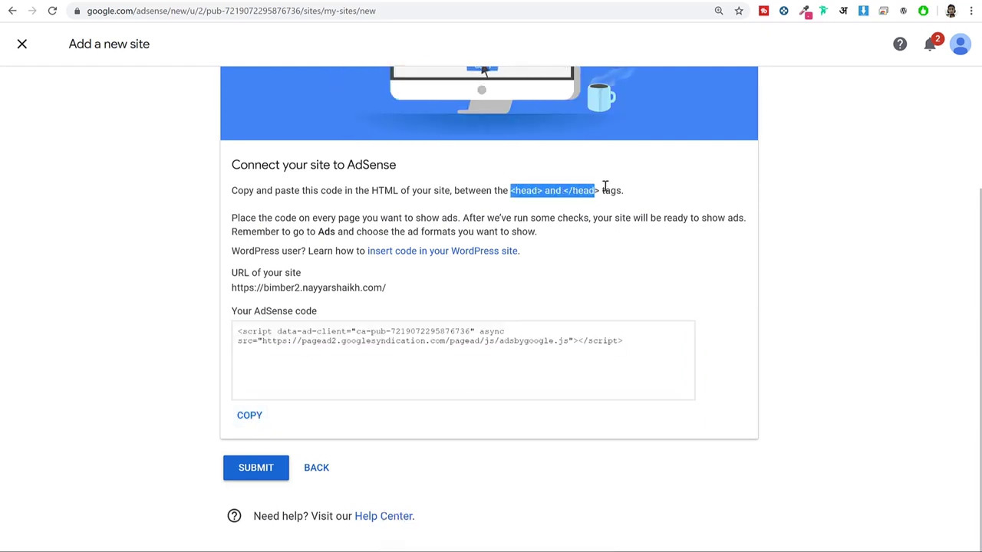
{"action": "left_click", "coordinate": [598, 190]}
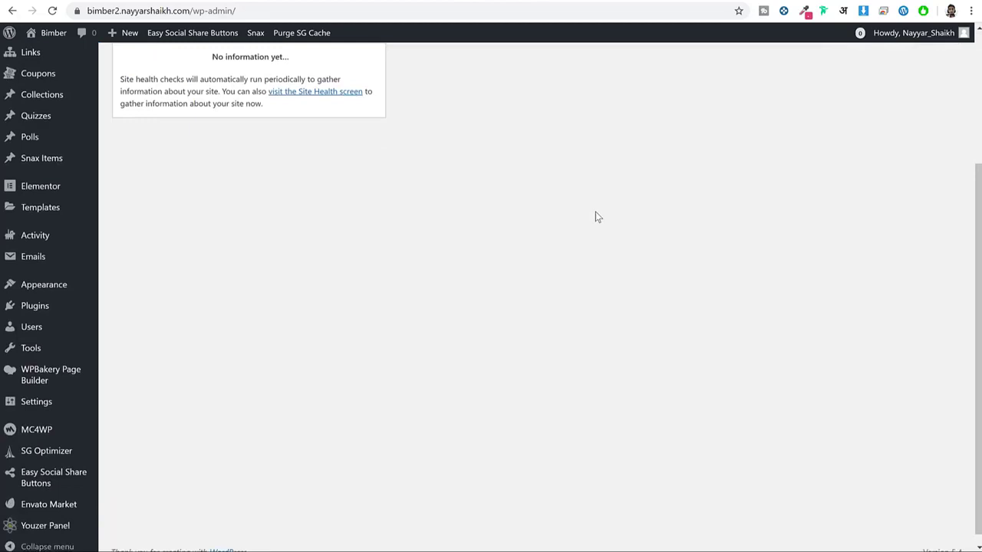
{"action": "scroll", "coordinate": [552, 215], "scroll_direction": "up", "scroll_amount": 3}
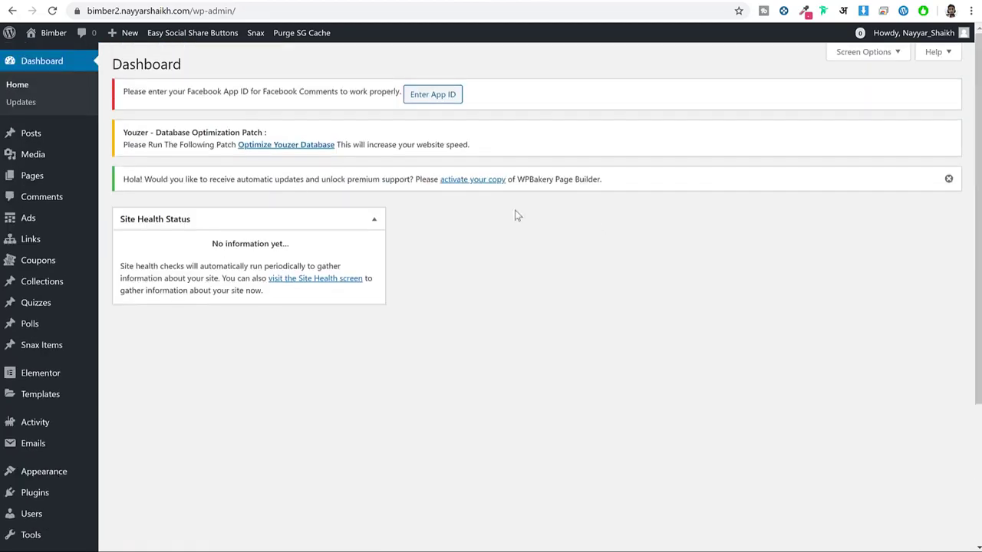
Step: Open Appearance > Theme Editor and accept the file-editing warning
{"action": "scroll", "coordinate": [63, 171], "scroll_direction": "down", "scroll_amount": 3}
{"action": "mouse_move", "coordinate": [72, 292]}
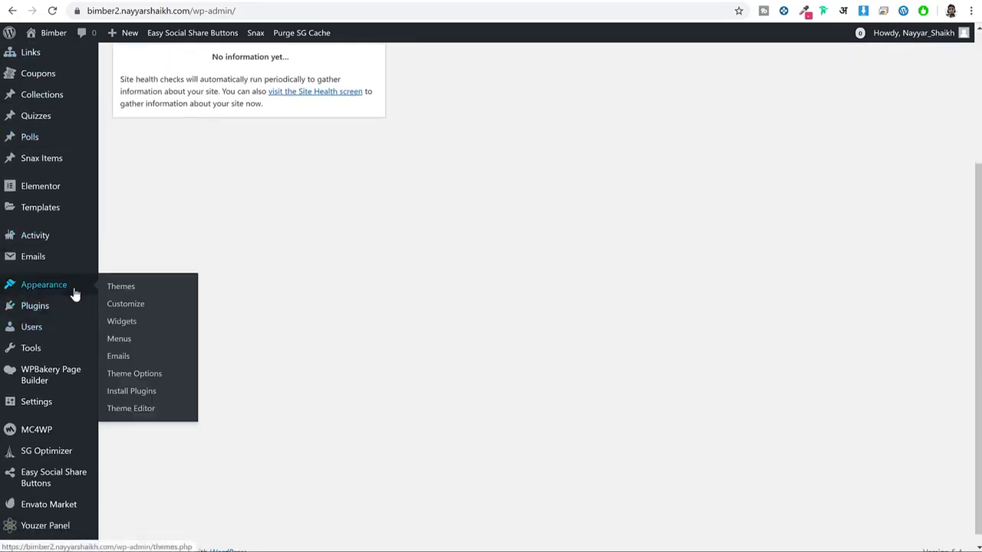
{"action": "left_click", "coordinate": [130, 409]}
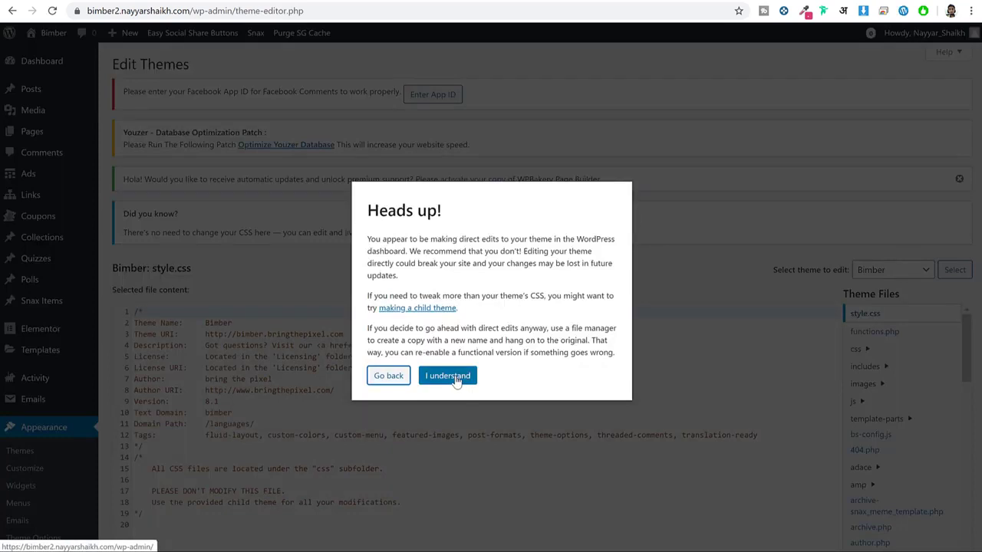
{"action": "left_click", "coordinate": [452, 376]}
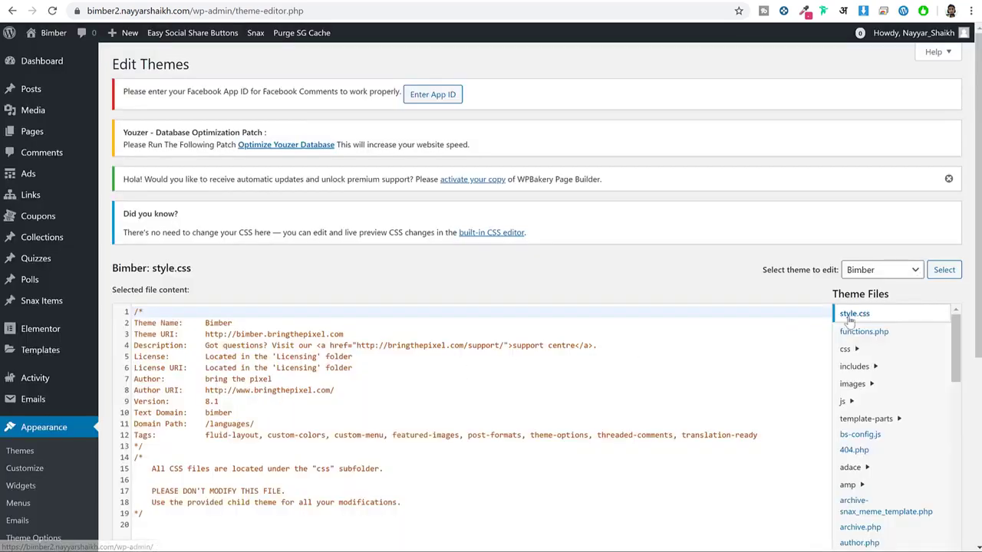
{"action": "scroll", "coordinate": [618, 355], "scroll_direction": "down", "scroll_amount": 3}
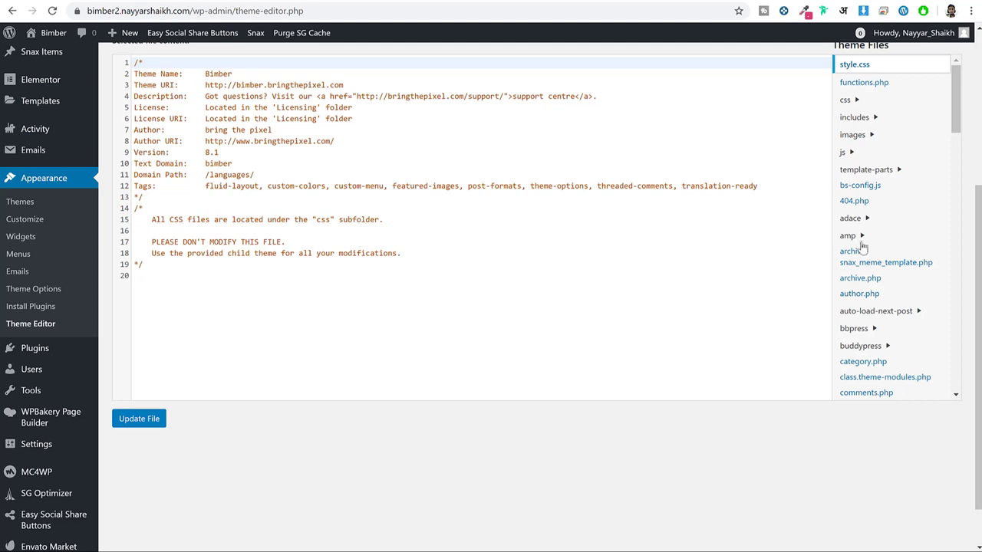
{"action": "scroll", "coordinate": [913, 222], "scroll_direction": "down", "scroll_amount": 10}
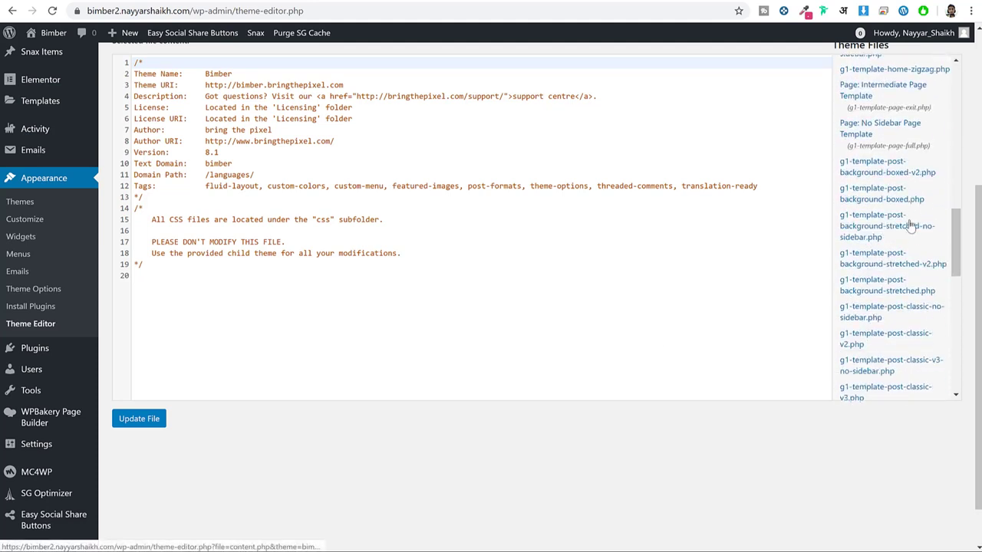
{"action": "scroll", "coordinate": [911, 222], "scroll_direction": "down", "scroll_amount": 10}
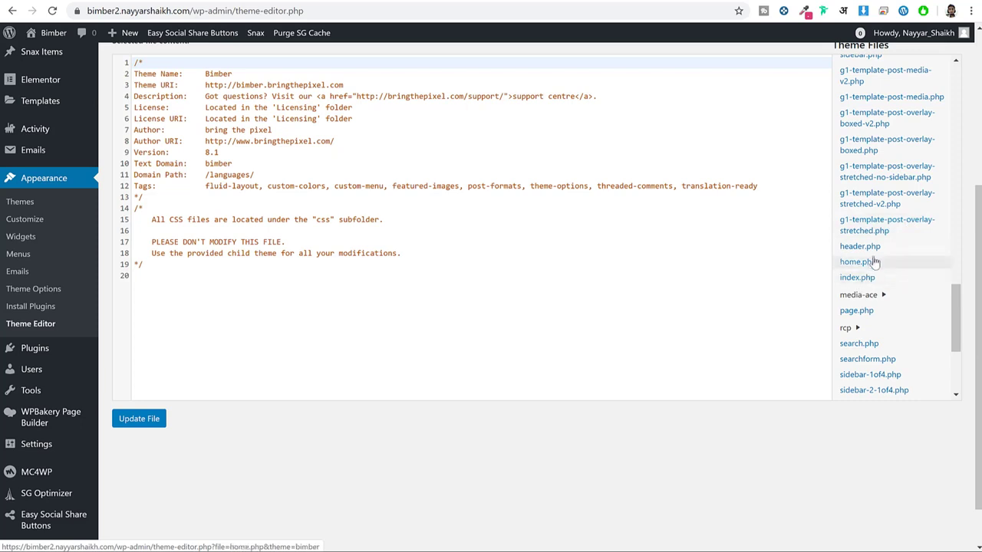
Step: Open header.php and locate <head> on line 31 and </head> on line 37
{"action": "left_click", "coordinate": [872, 250]}
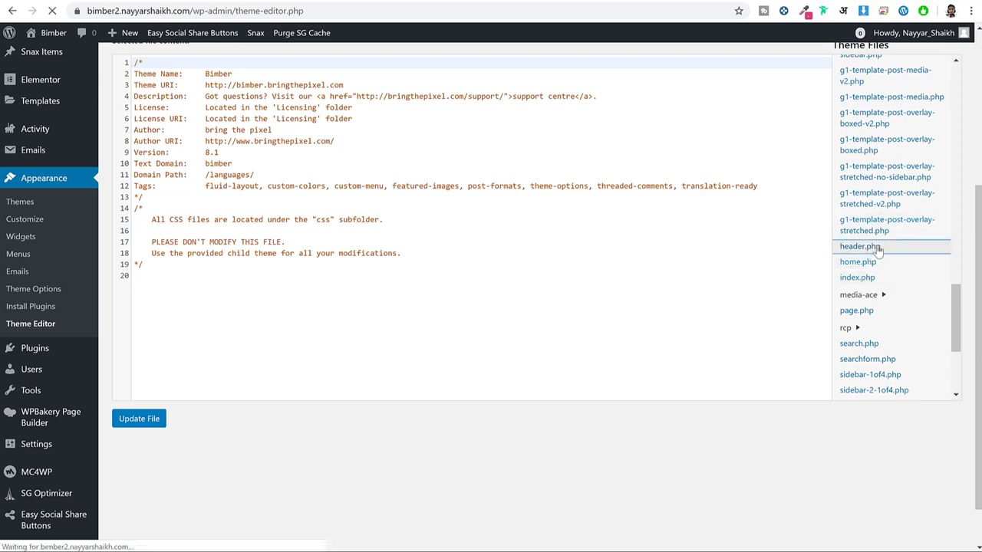
{"action": "scroll", "coordinate": [307, 249], "scroll_direction": "down", "scroll_amount": 2}
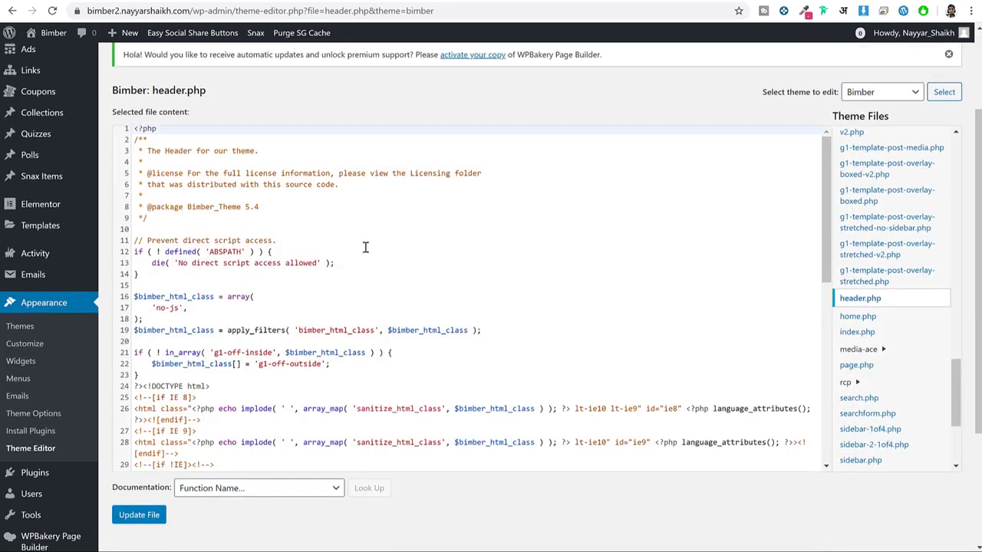
{"action": "scroll", "coordinate": [360, 246], "scroll_direction": "down", "scroll_amount": 5}
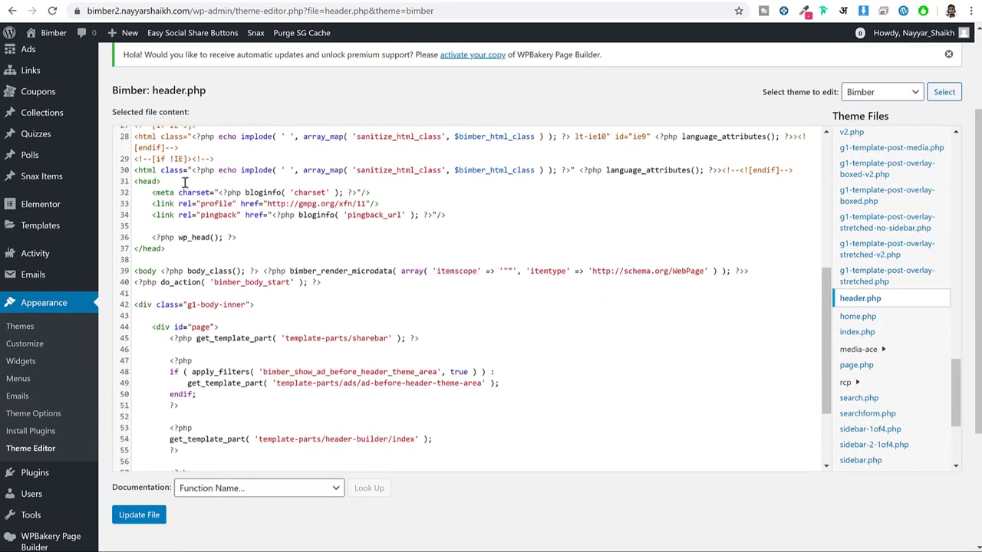
{"action": "left_click_drag", "start_coordinate": [162, 181], "coordinate": [133, 181]}
{"action": "left_click_drag", "start_coordinate": [168, 250], "coordinate": [132, 248]}
{"action": "left_click", "coordinate": [706, 7]}
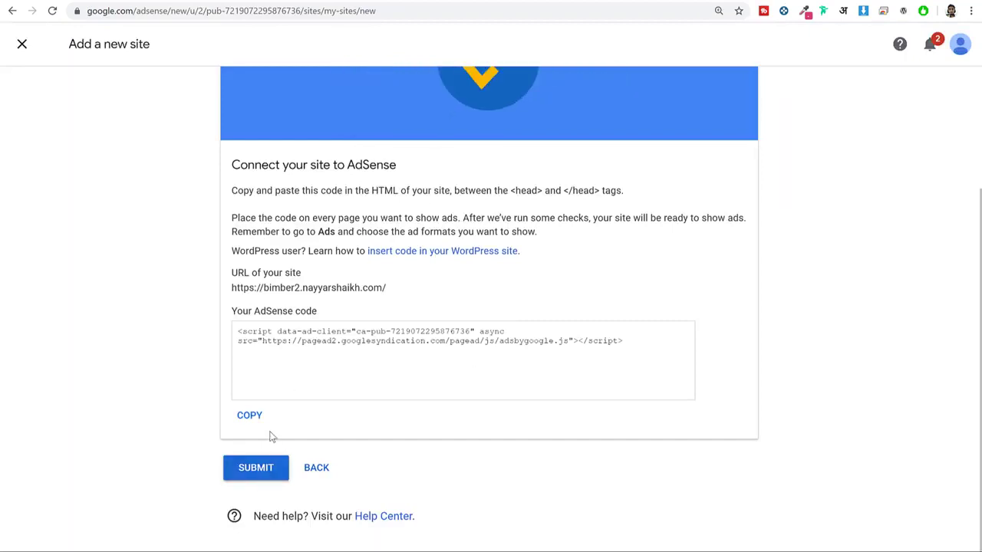
Step: Copy the AdSense code and return to the header.php editor
{"action": "left_click", "coordinate": [252, 415]}
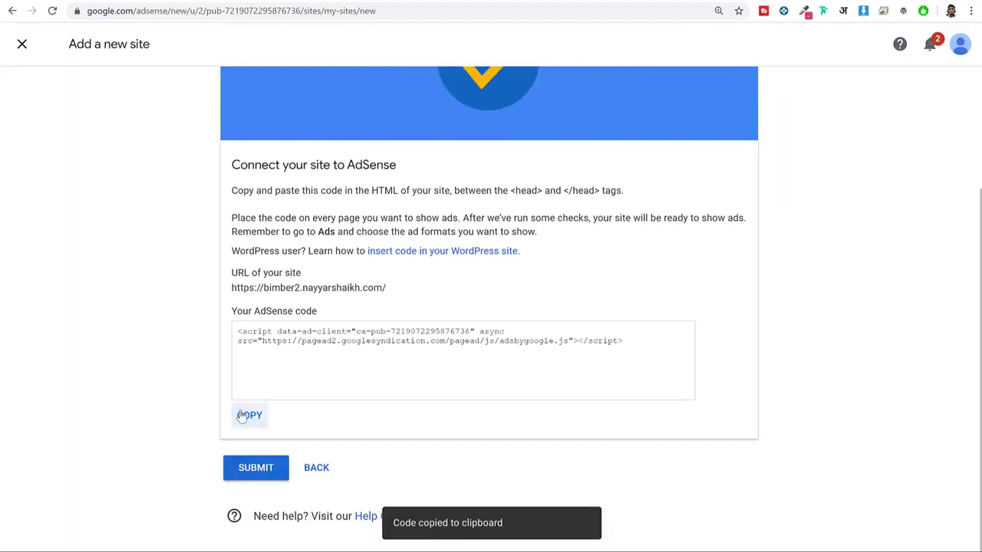
{"action": "left_click", "coordinate": [487, 2]}
{"action": "left_click", "coordinate": [536, 2]}
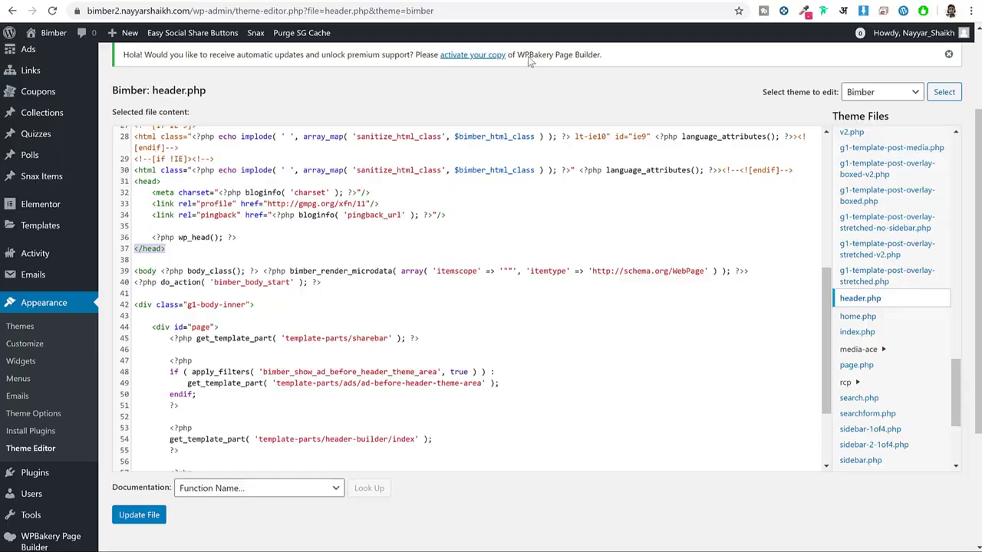
{"action": "left_click", "coordinate": [218, 248]}
{"action": "mouse_move", "coordinate": [137, 184]}
{"action": "left_mouse_down"}
{"action": "mouse_move", "coordinate": [168, 184]}
{"action": "mouse_move", "coordinate": [138, 187]}
{"action": "left_mouse_up"}
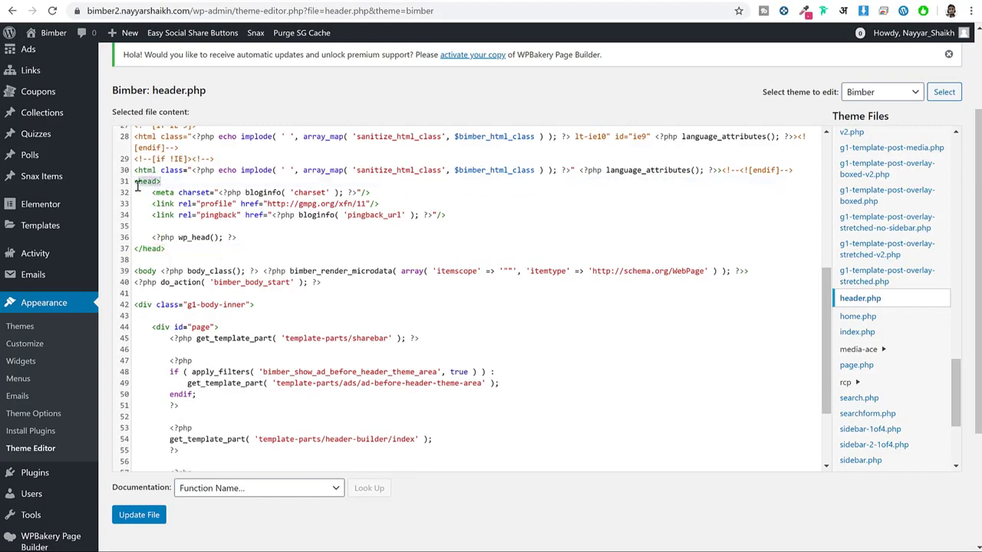
{"action": "left_click", "coordinate": [172, 249]}
Step: Paste the AdSense script on a new line after wp_head() on line 36 and update the file
{"action": "left_click", "coordinate": [194, 237]}
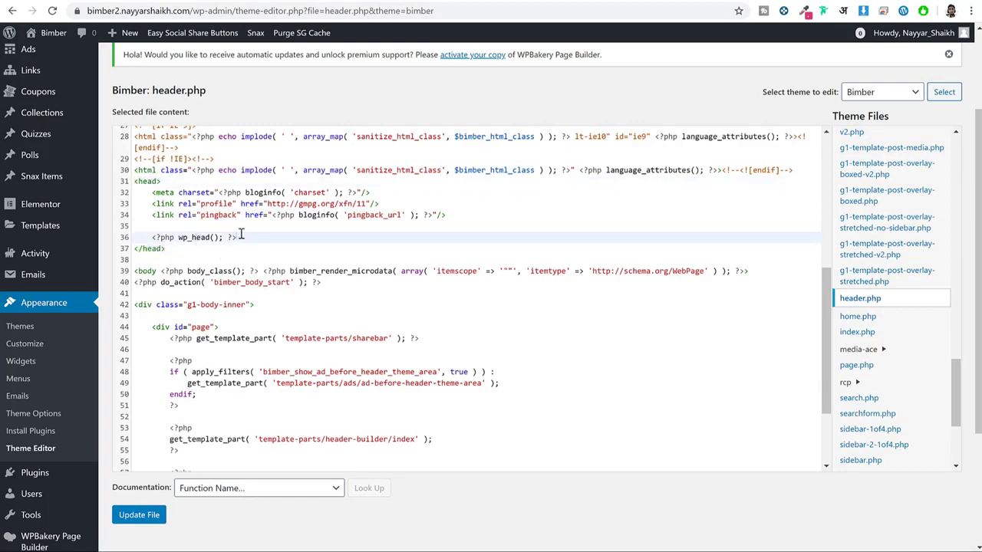
{"action": "left_click", "coordinate": [241, 237]}
{"action": "key", "text": "Return"}
{"action": "key", "text": "ctrl+v"}
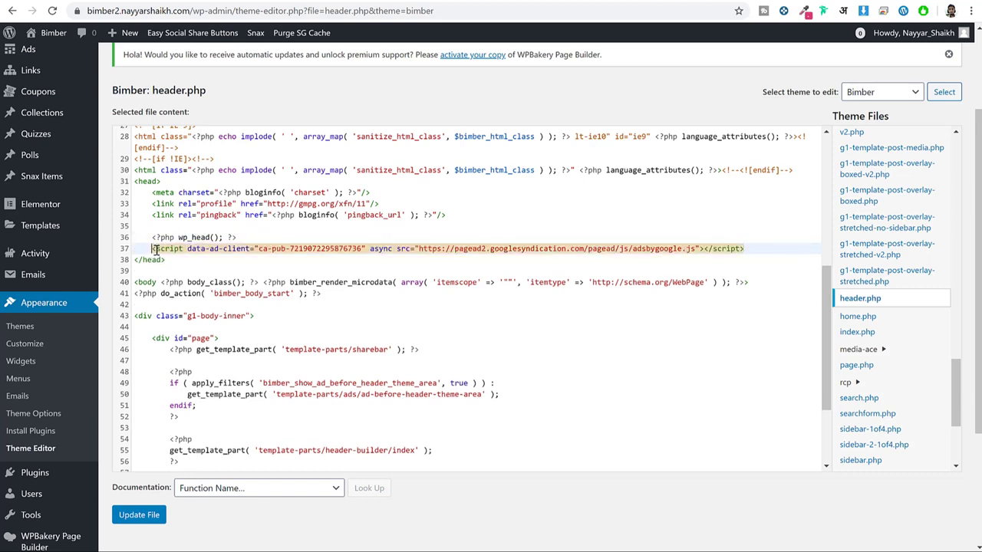
{"action": "left_click_drag", "start_coordinate": [153, 249], "coordinate": [745, 252]}
{"action": "left_click", "coordinate": [156, 515]}
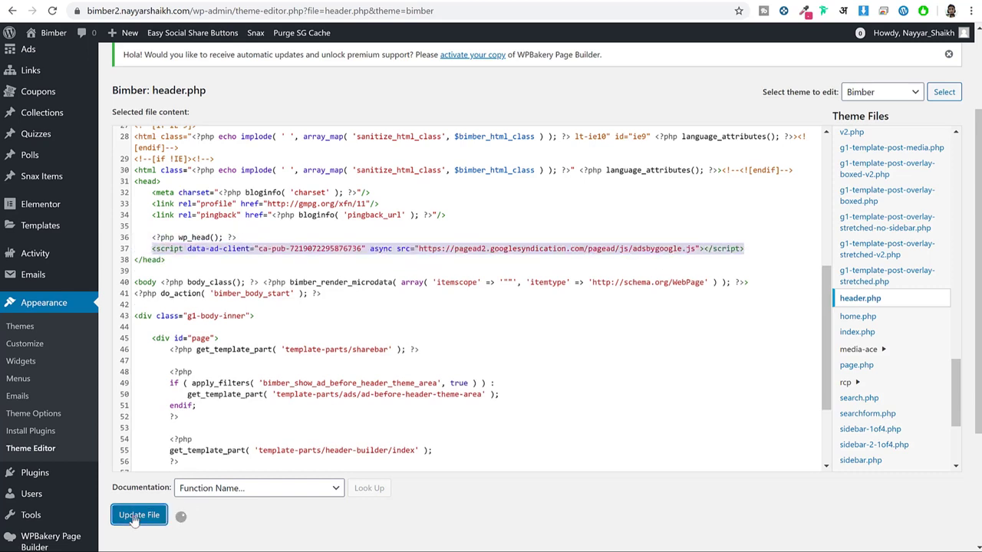
{"action": "left_click", "coordinate": [740, 1]}
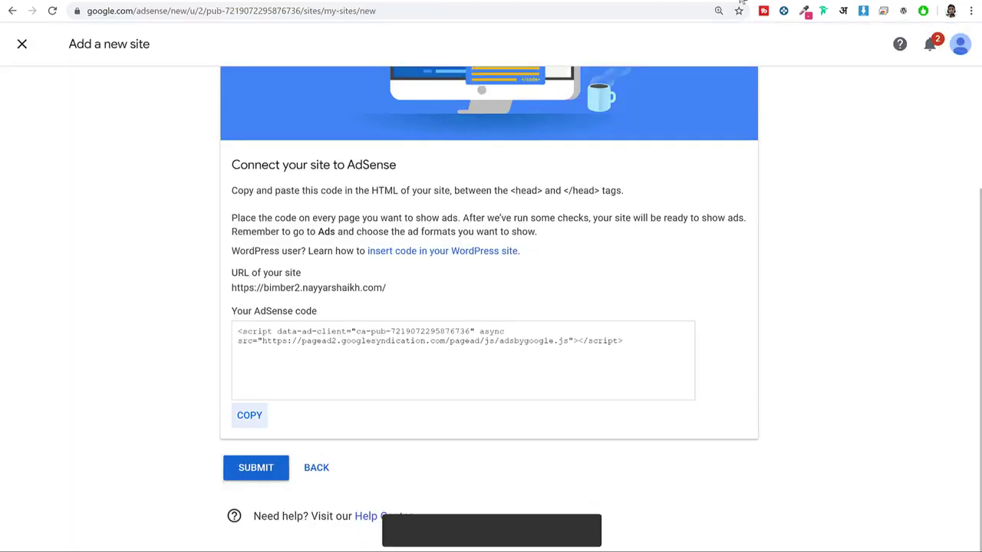
Step: Dismiss the already-added-site notice, close the site setup, and show Ads overview by ad unit
{"action": "left_click", "coordinate": [249, 474]}
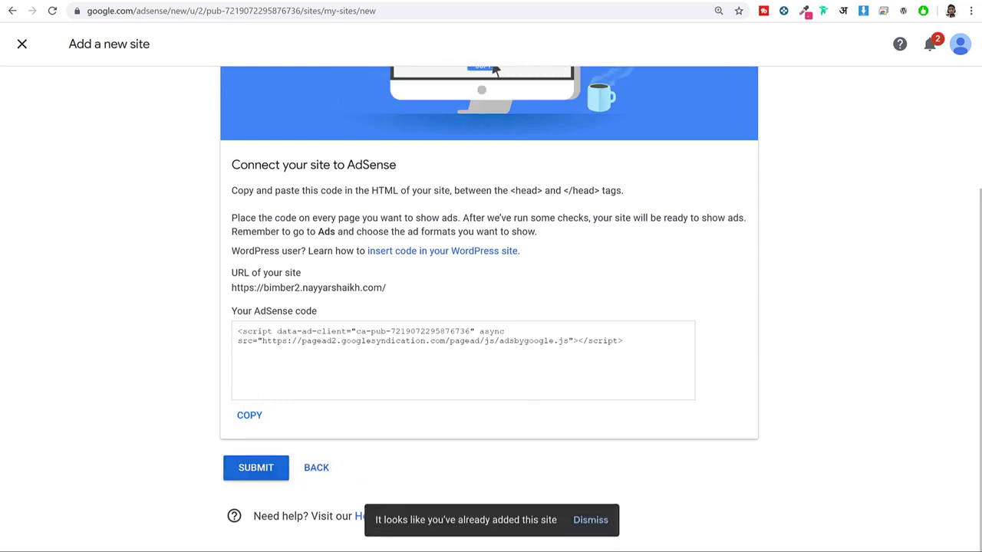
{"action": "left_click_drag", "start_coordinate": [384, 520], "coordinate": [546, 521]}
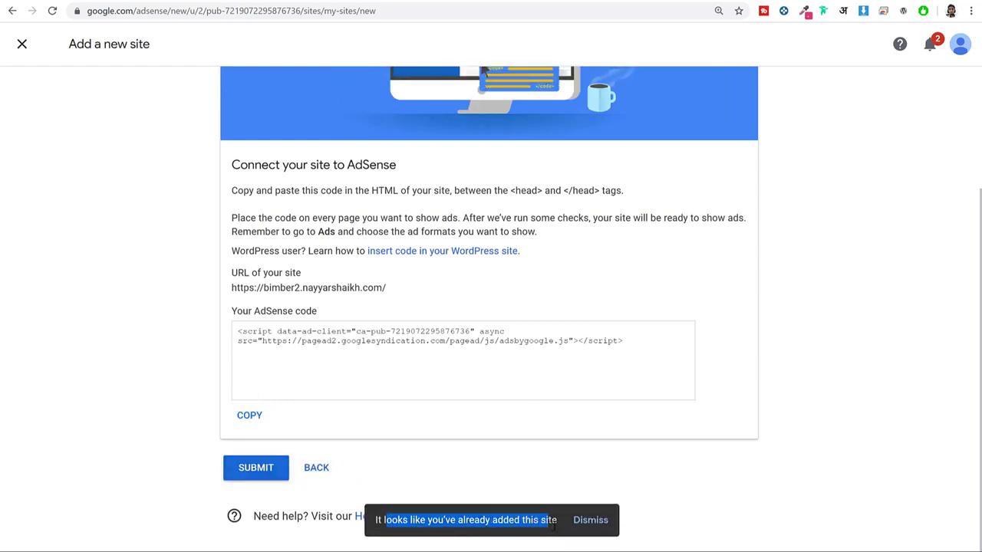
{"action": "left_click", "coordinate": [584, 524]}
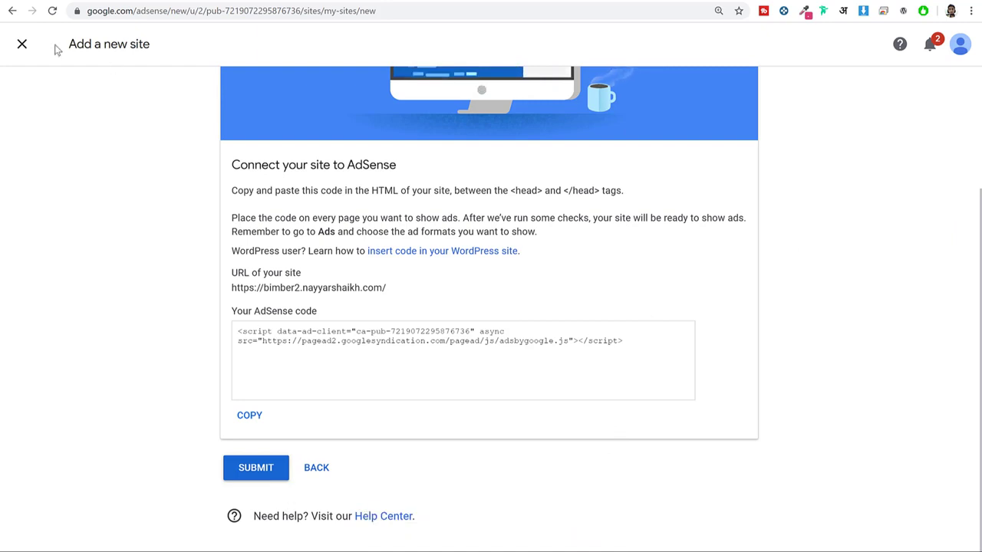
{"action": "left_click", "coordinate": [22, 44]}
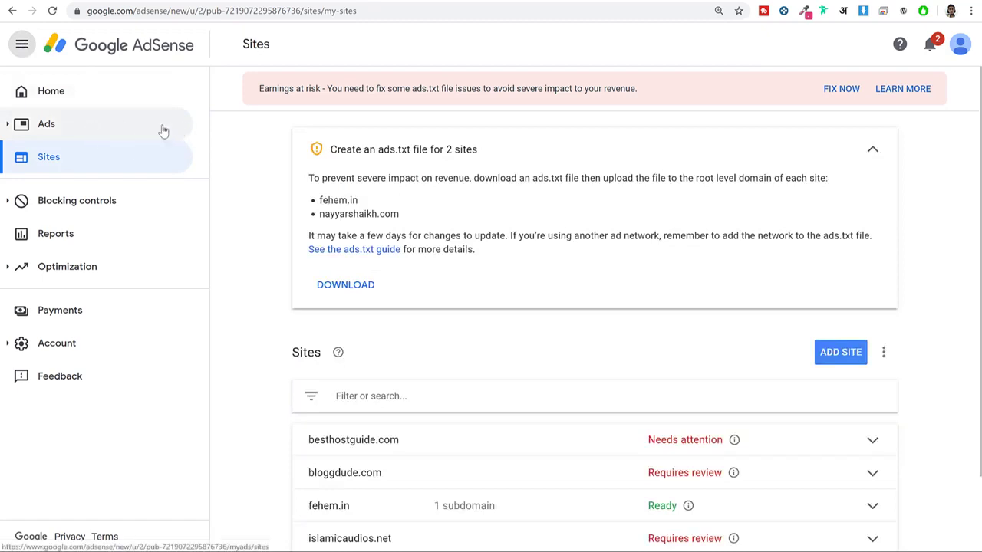
{"action": "left_click", "coordinate": [83, 127]}
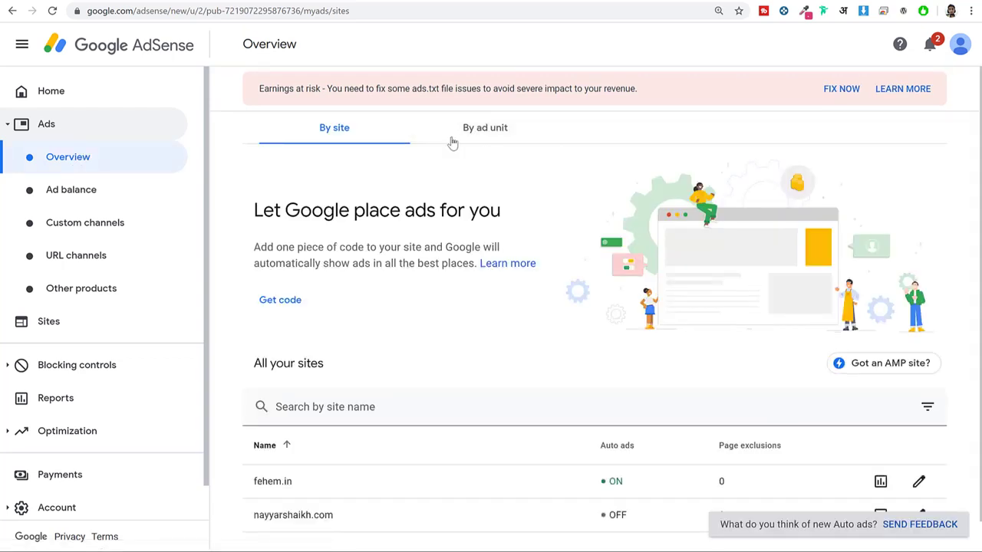
{"action": "left_click", "coordinate": [486, 138]}
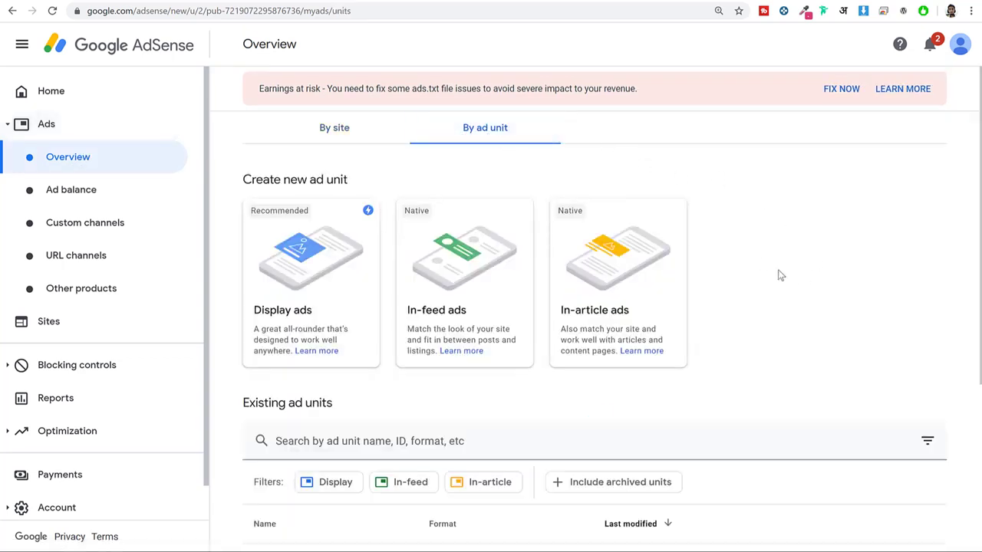
Step: Preview the horizontal, vertical and square display ad shapes, then cancel the new ad unit
{"action": "left_click", "coordinate": [317, 310]}
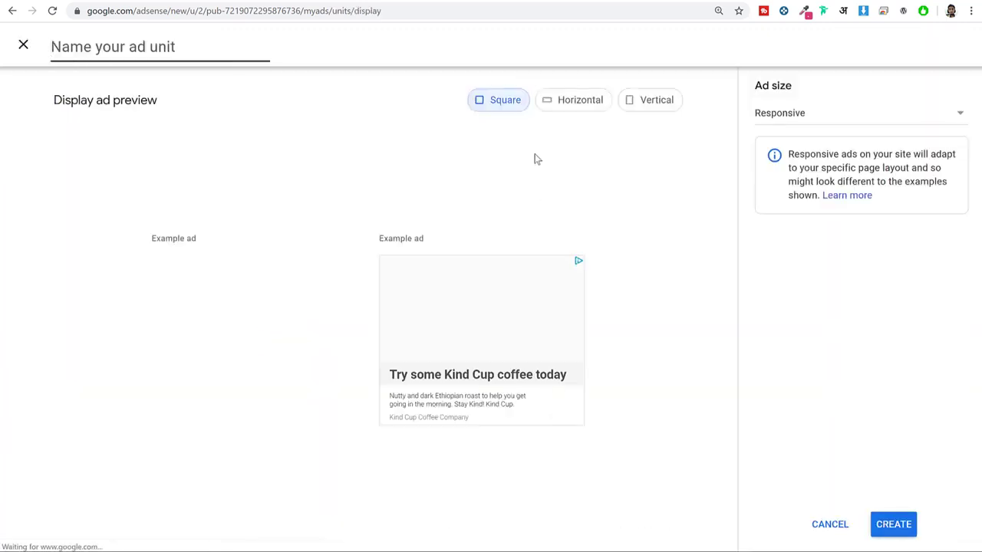
{"action": "left_click", "coordinate": [581, 106]}
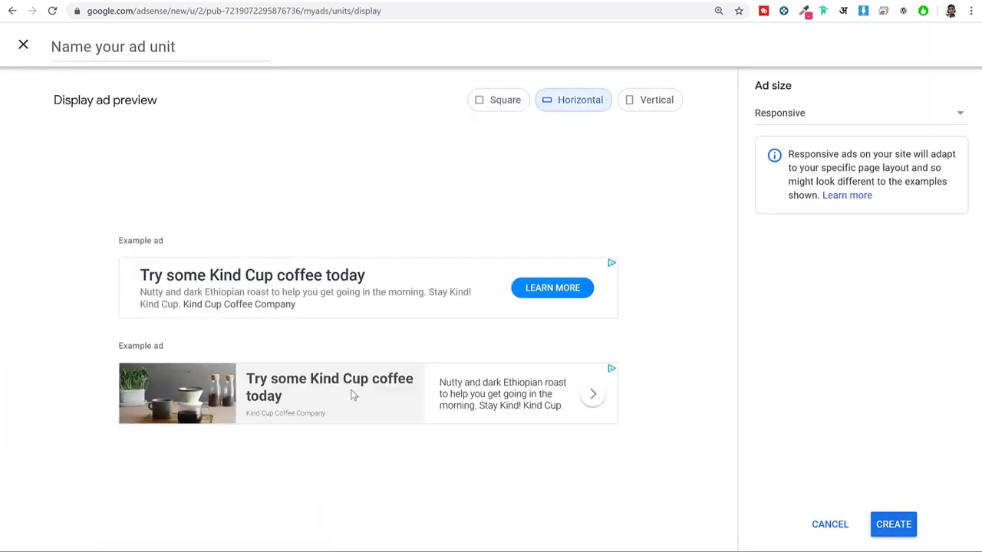
{"action": "left_click", "coordinate": [638, 108]}
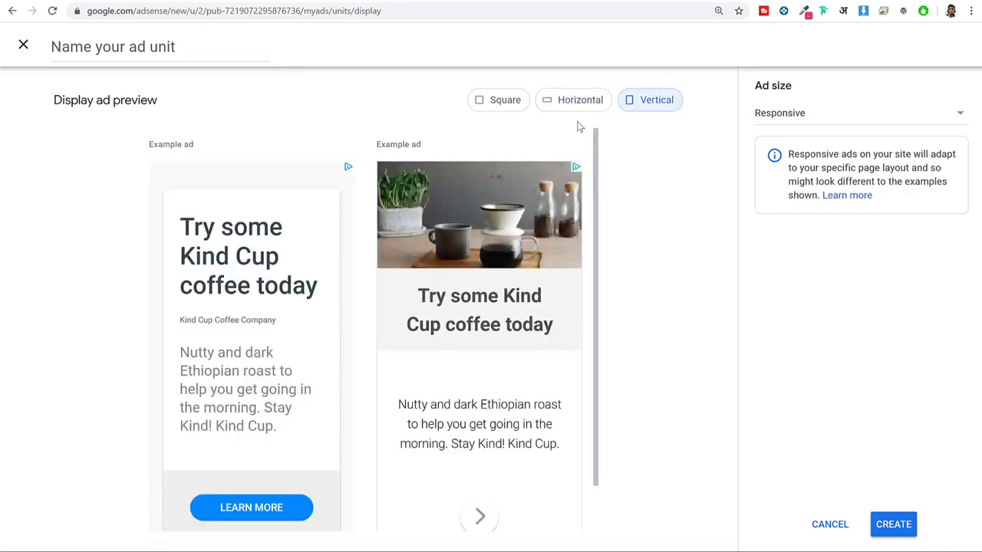
{"action": "left_click", "coordinate": [486, 99]}
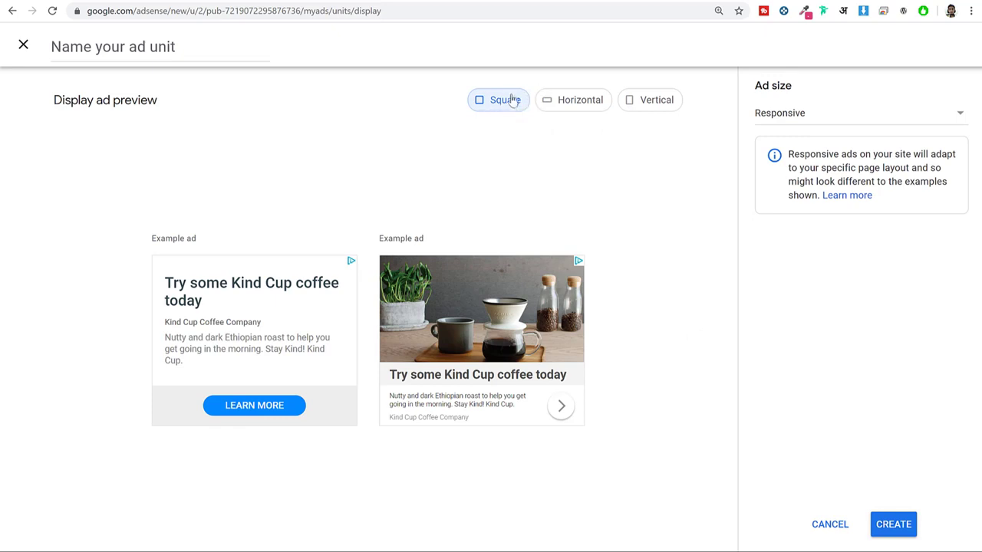
{"action": "left_click", "coordinate": [186, 53]}
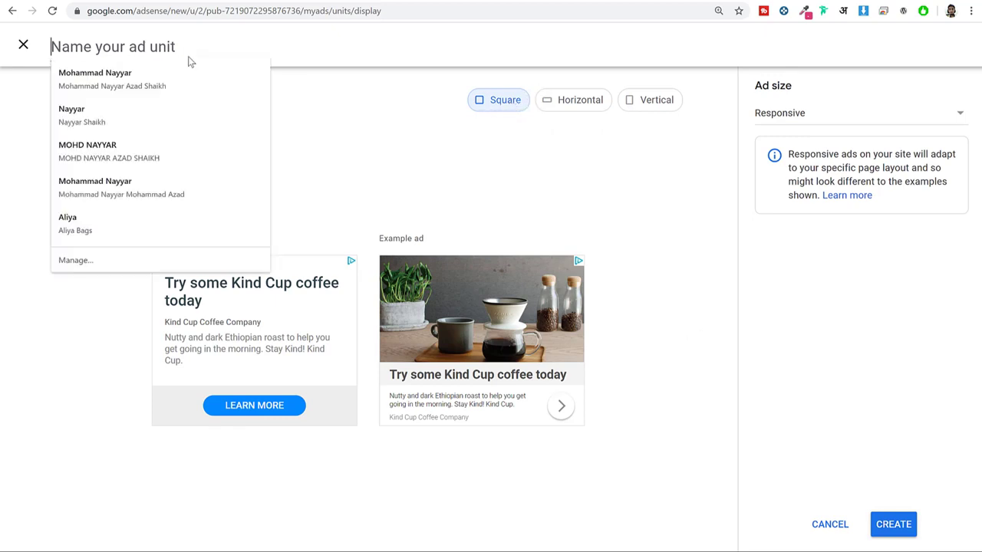
{"action": "type", "text": "vasl.,m vlkasv la"}
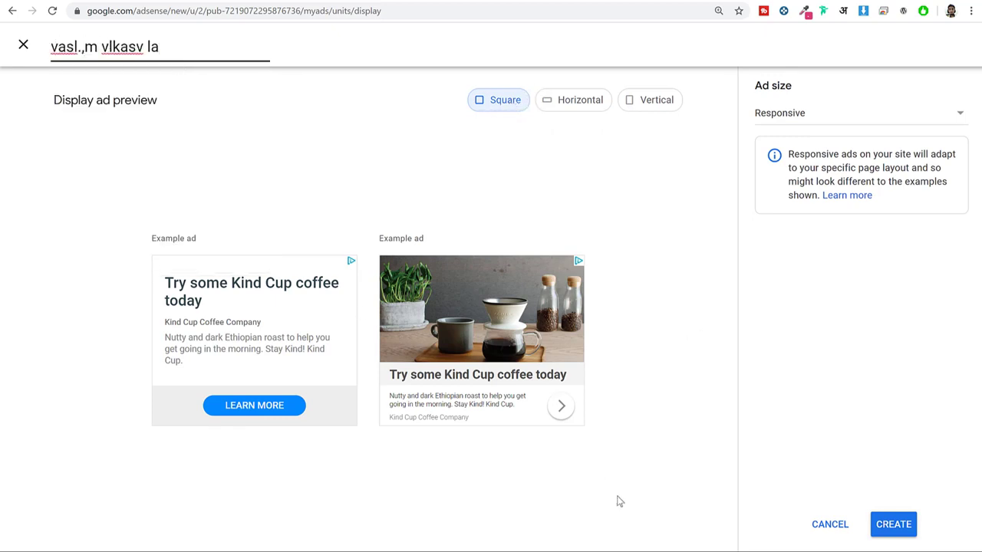
{"action": "left_click", "coordinate": [825, 530]}
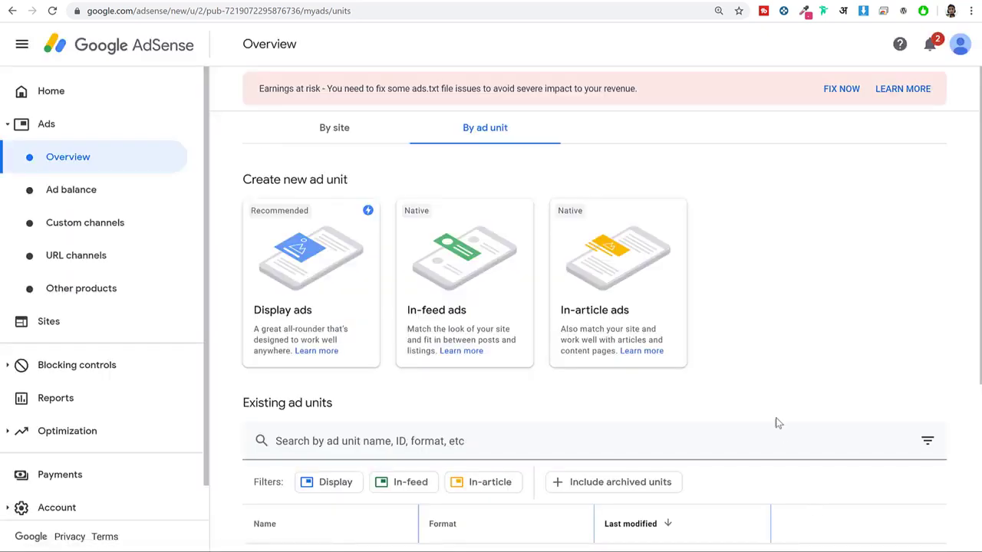
Step: Copy the code snippet of the existing 300*250 ad unit
{"action": "scroll", "coordinate": [811, 344], "scroll_direction": "down", "scroll_amount": 1}
{"action": "scroll", "coordinate": [812, 344], "scroll_direction": "down", "scroll_amount": 3}
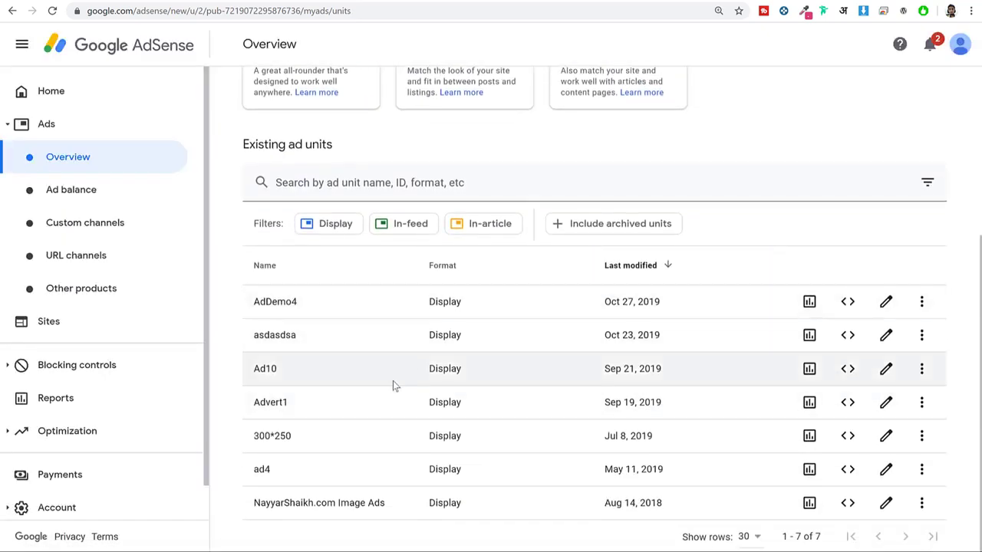
{"action": "left_click", "coordinate": [848, 436]}
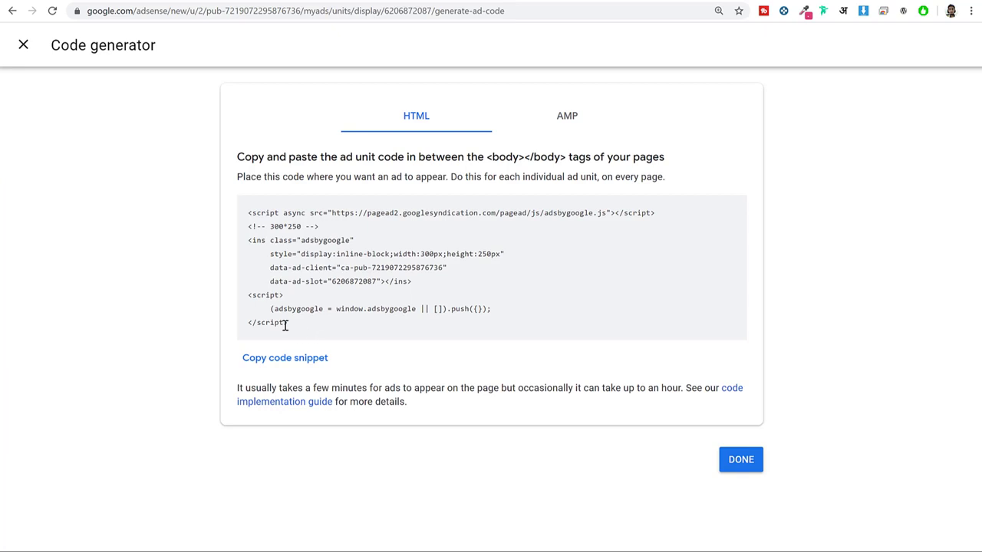
{"action": "left_click", "coordinate": [297, 358]}
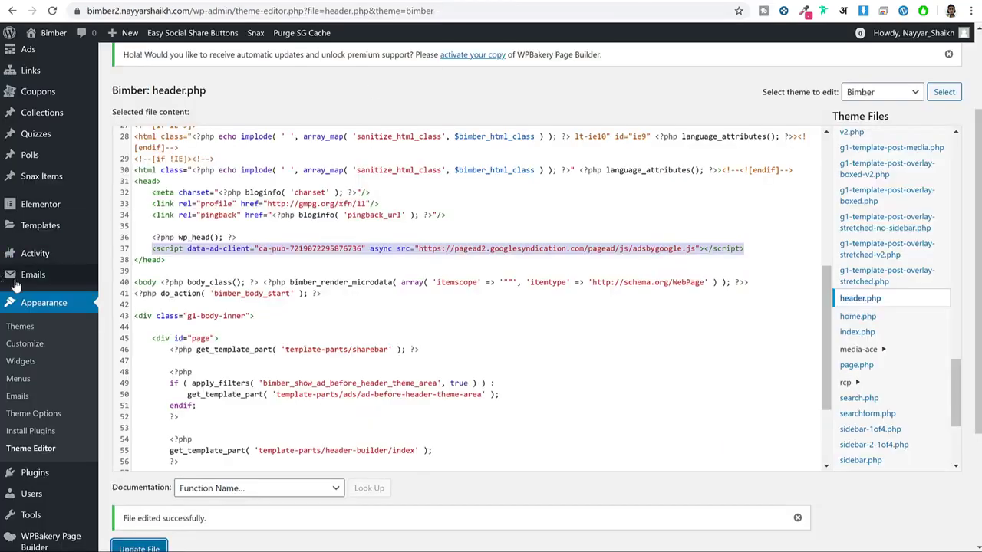
Step: Start a new ad from the Ads list and title it 300*250
{"action": "scroll", "coordinate": [68, 299], "scroll_direction": "down", "scroll_amount": 3}
{"action": "scroll", "coordinate": [68, 439], "scroll_direction": "up", "scroll_amount": 5}
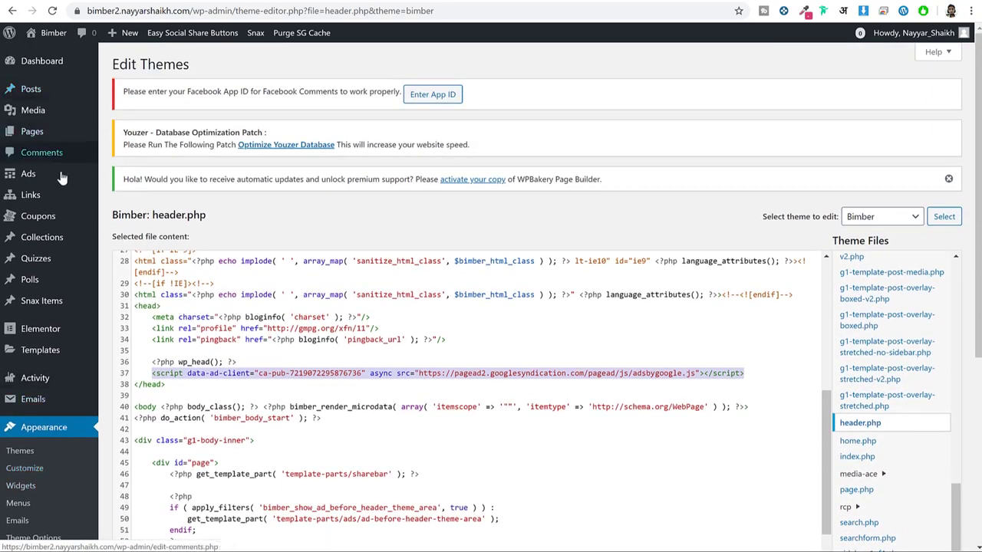
{"action": "left_click", "coordinate": [52, 181]}
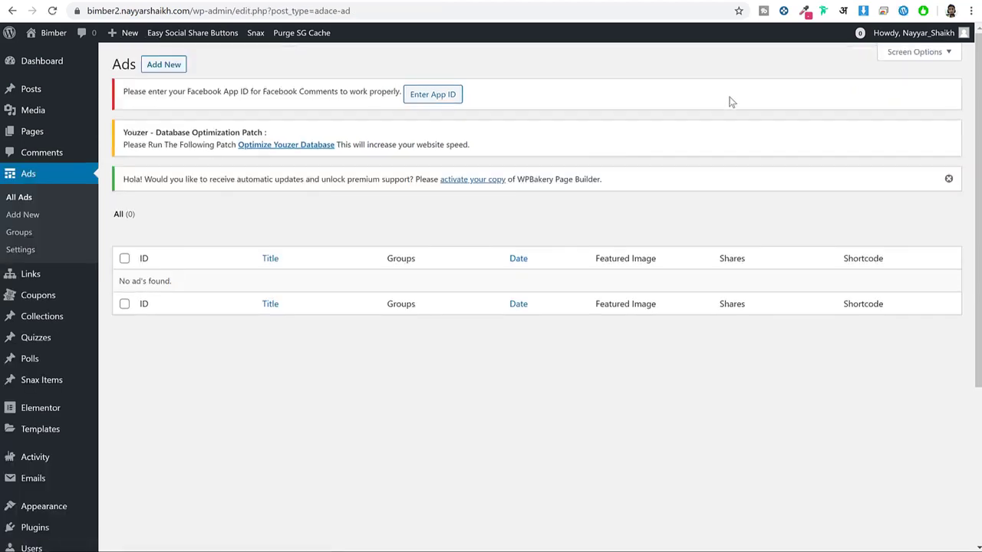
{"action": "left_click", "coordinate": [163, 64]}
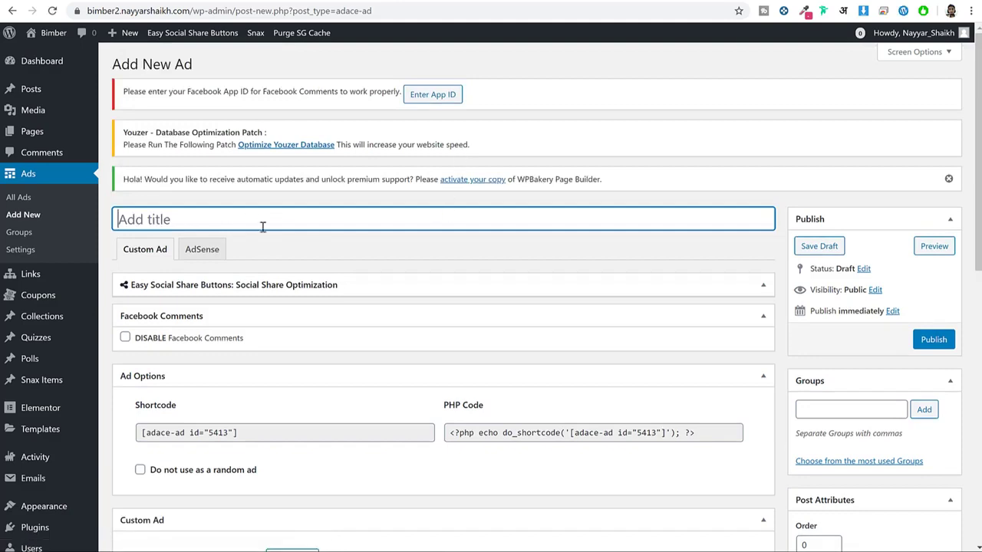
{"action": "type", "text": "300*250"}
Step: Review the Custom Ad link and code fields, then switch the ad type to AdSense
{"action": "scroll", "coordinate": [307, 324], "scroll_direction": "down", "scroll_amount": 3}
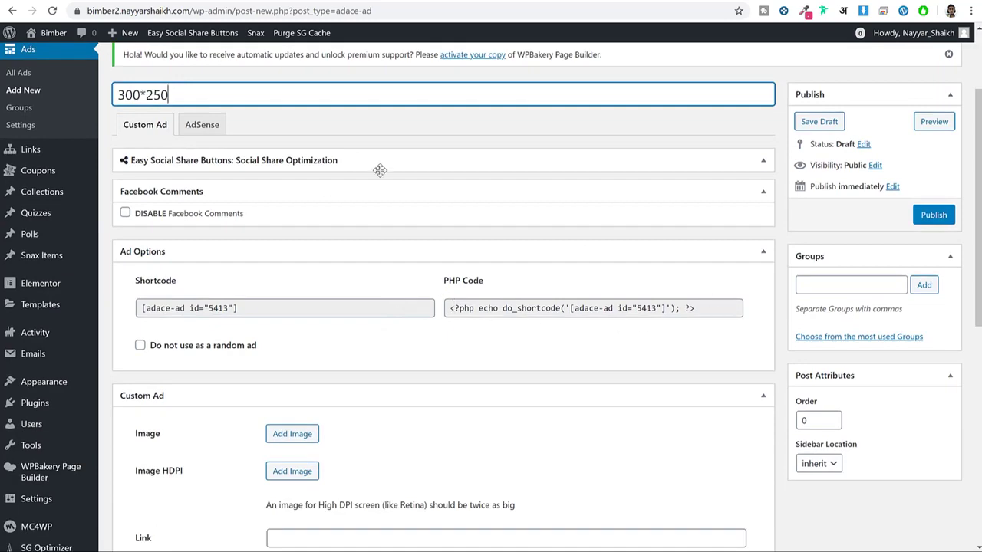
{"action": "scroll", "coordinate": [513, 261], "scroll_direction": "down", "scroll_amount": 6}
{"action": "scroll", "coordinate": [483, 247], "scroll_direction": "up", "scroll_amount": 3}
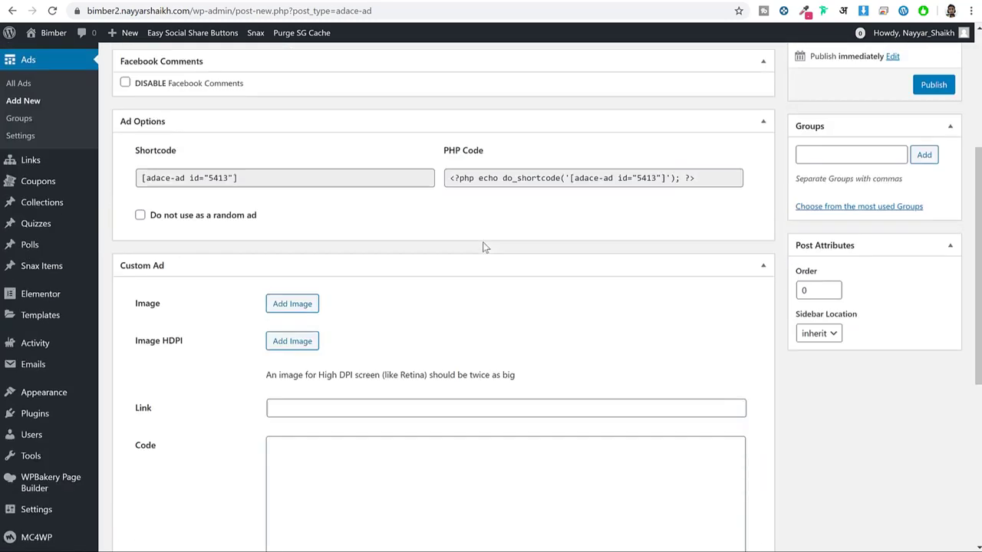
{"action": "scroll", "coordinate": [483, 244], "scroll_direction": "up", "scroll_amount": 2}
{"action": "scroll", "coordinate": [483, 246], "scroll_direction": "down", "scroll_amount": 2}
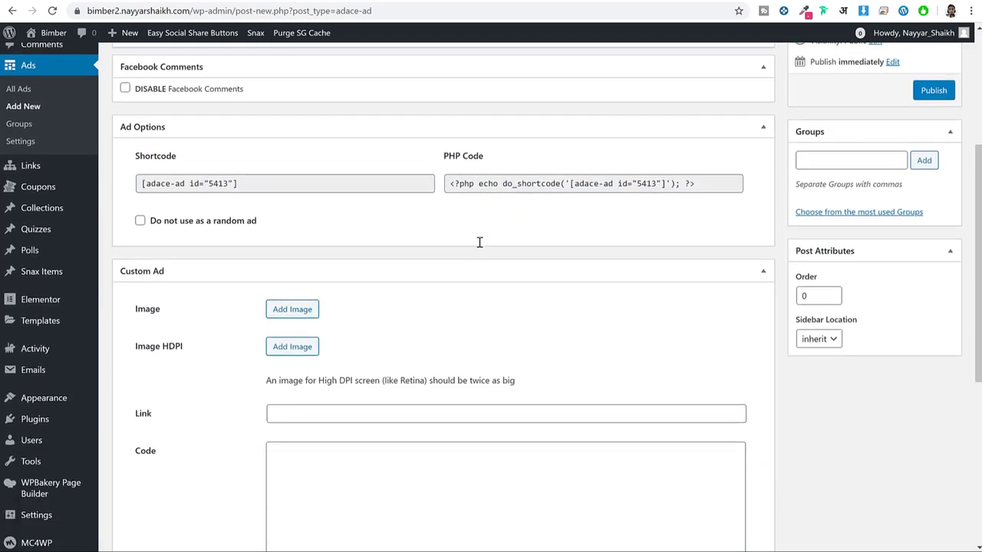
{"action": "scroll", "coordinate": [479, 242], "scroll_direction": "down", "scroll_amount": 5}
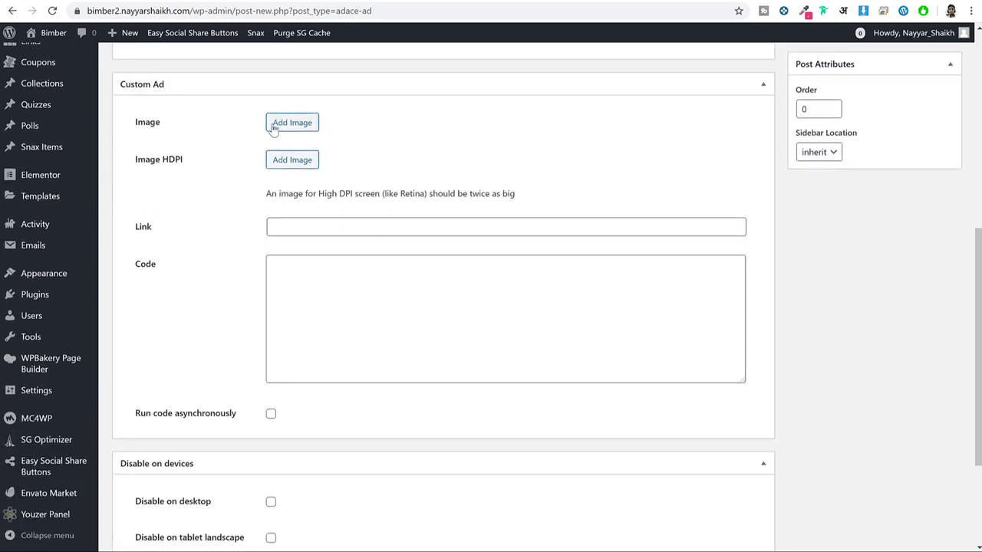
{"action": "left_click", "coordinate": [331, 223]}
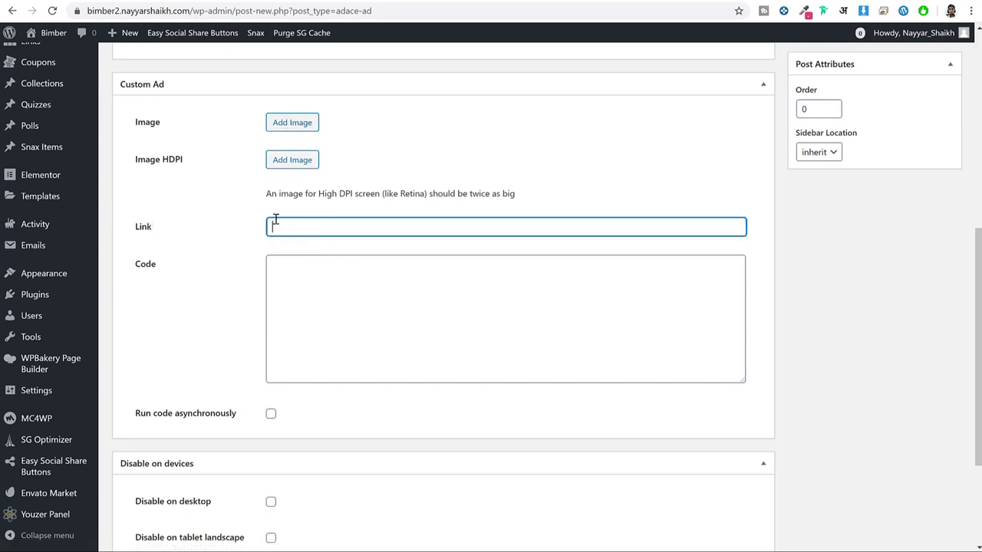
{"action": "left_click", "coordinate": [348, 334]}
{"action": "scroll", "coordinate": [419, 322], "scroll_direction": "down", "scroll_amount": 5}
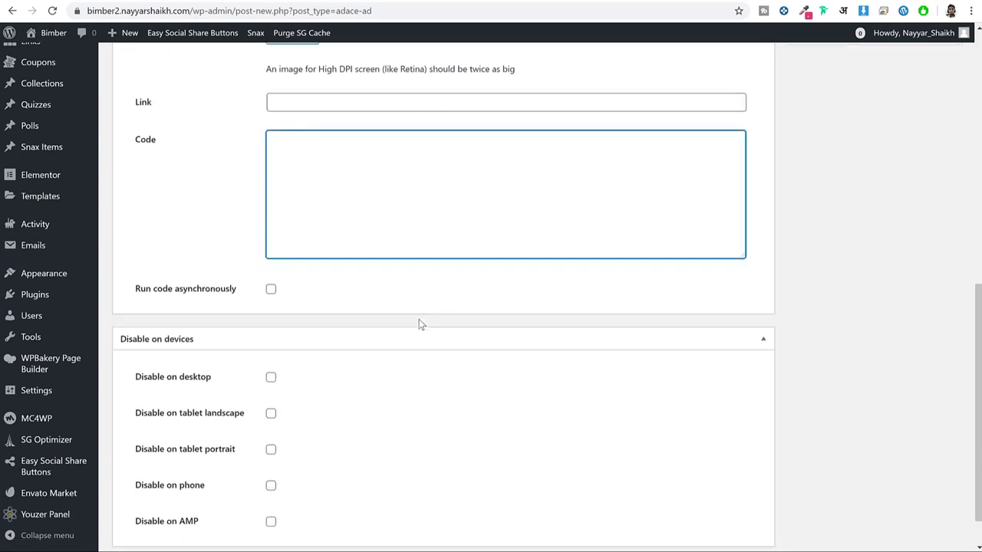
{"action": "scroll", "coordinate": [429, 330], "scroll_direction": "up", "scroll_amount": 1}
{"action": "scroll", "coordinate": [438, 345], "scroll_direction": "up", "scroll_amount": 10}
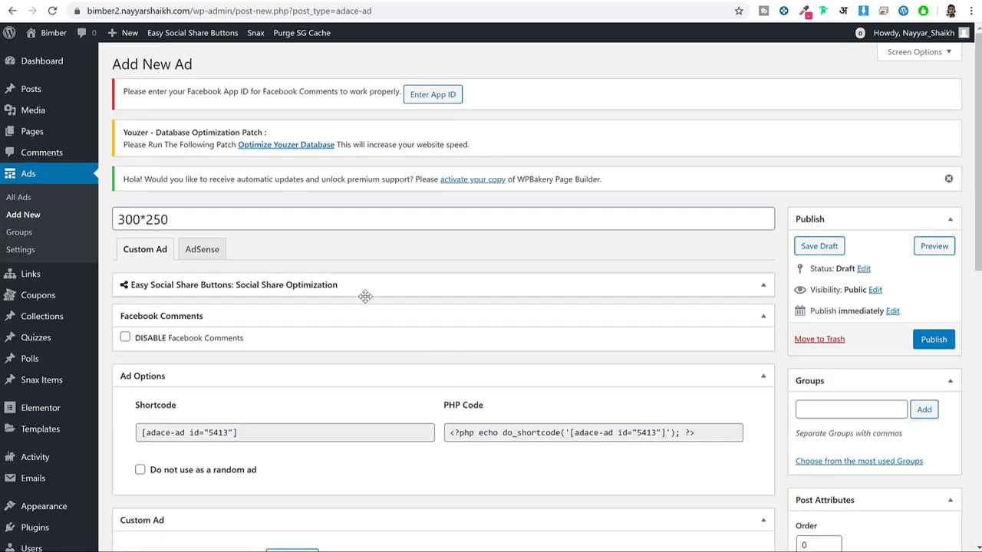
{"action": "left_click", "coordinate": [203, 252]}
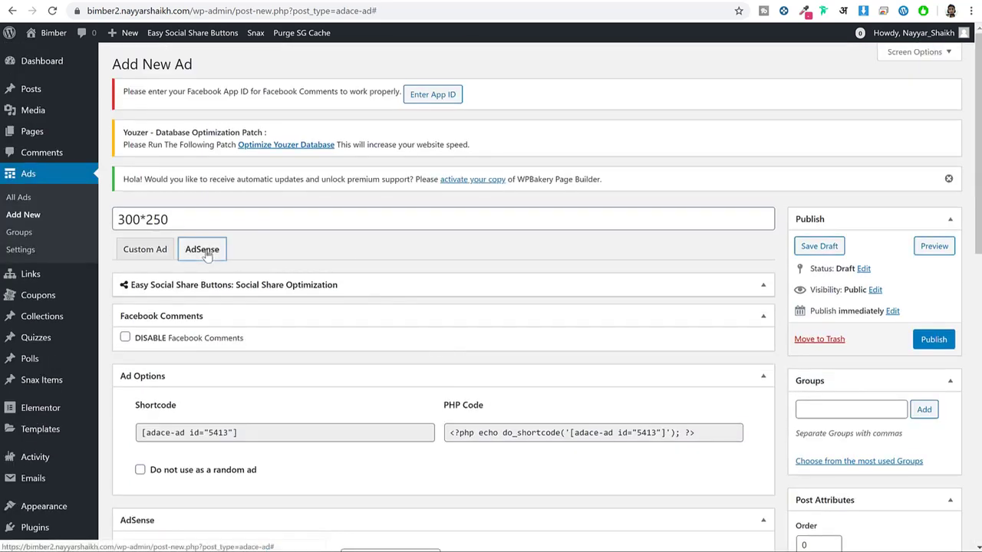
Step: Paste the AdSense code so slot ID, publisher ID and 300 × 250 size auto-fill
{"action": "scroll", "coordinate": [322, 291], "scroll_direction": "down", "scroll_amount": 6}
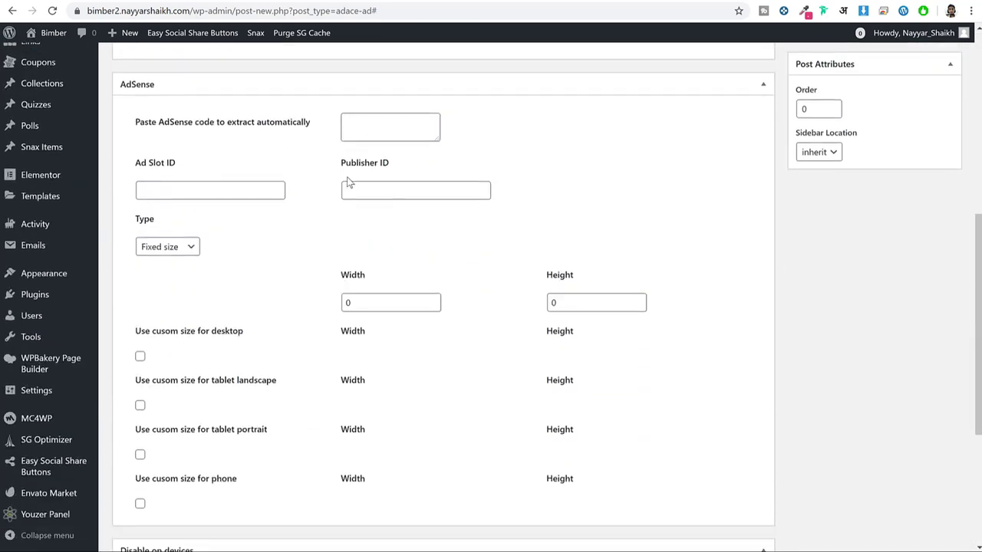
{"action": "left_click_drag", "start_coordinate": [167, 121], "coordinate": [314, 123]}
{"action": "left_click", "coordinate": [314, 122]}
{"action": "left_click", "coordinate": [392, 123]}
{"action": "key", "text": "ctrl+v"}
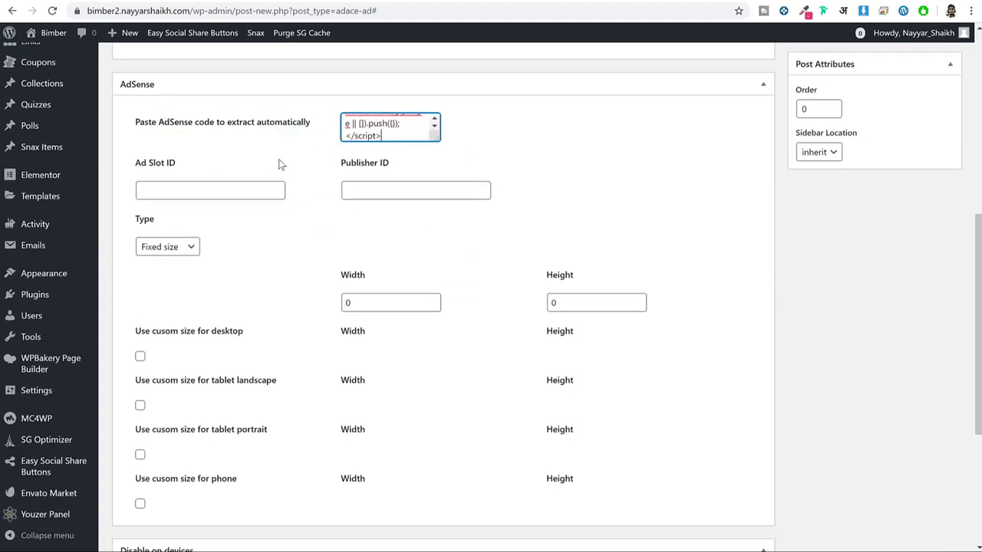
{"action": "left_click_drag", "start_coordinate": [136, 167], "coordinate": [189, 163]}
{"action": "left_click", "coordinate": [187, 165]}
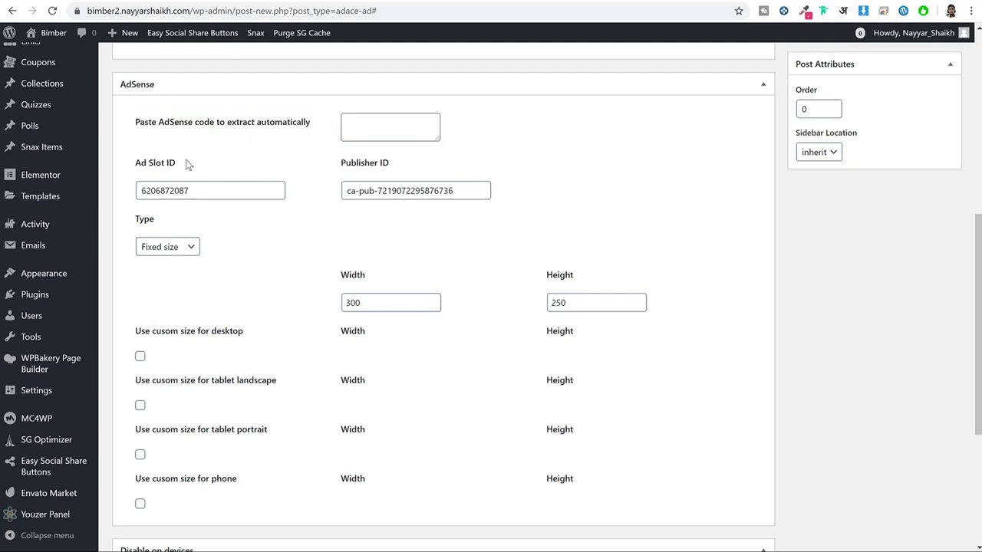
{"action": "left_click_drag", "start_coordinate": [390, 165], "coordinate": [321, 164]}
{"action": "left_click", "coordinate": [321, 164]}
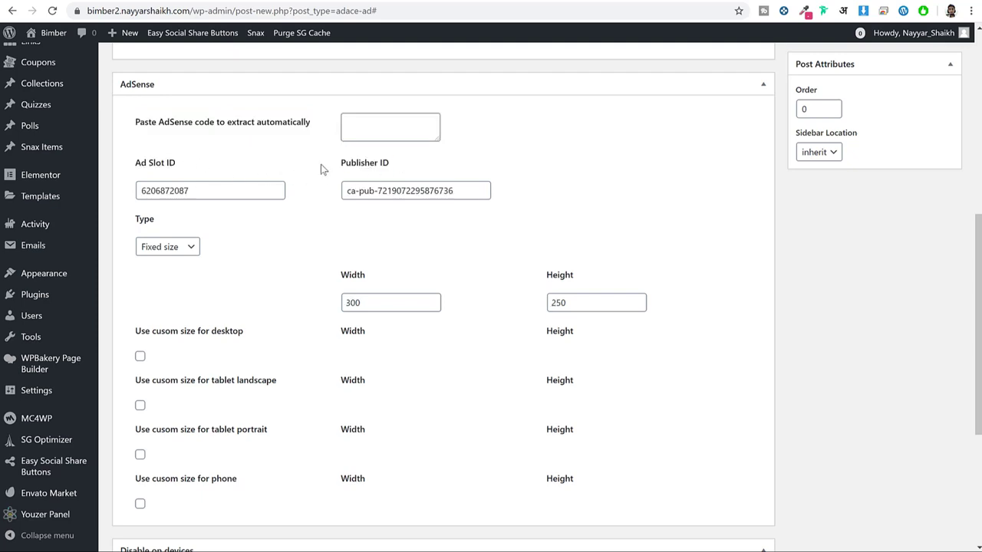
{"action": "left_click", "coordinate": [394, 130]}
{"action": "left_click", "coordinate": [520, 143]}
Step: Publish the 300*250 ad
{"action": "scroll", "coordinate": [254, 248], "scroll_direction": "down", "scroll_amount": 4}
{"action": "scroll", "coordinate": [261, 254], "scroll_direction": "up", "scroll_amount": 7}
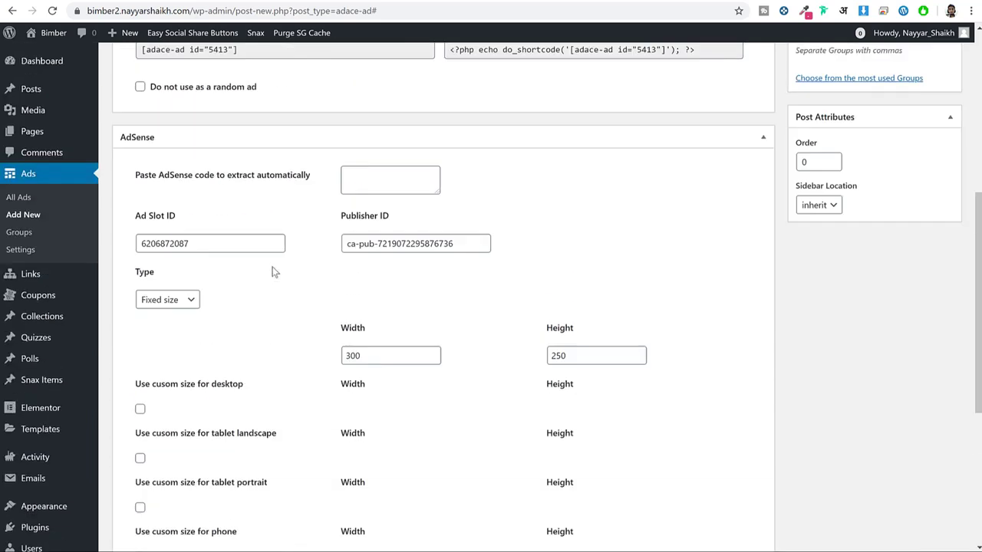
{"action": "scroll", "coordinate": [291, 264], "scroll_direction": "up", "scroll_amount": 1}
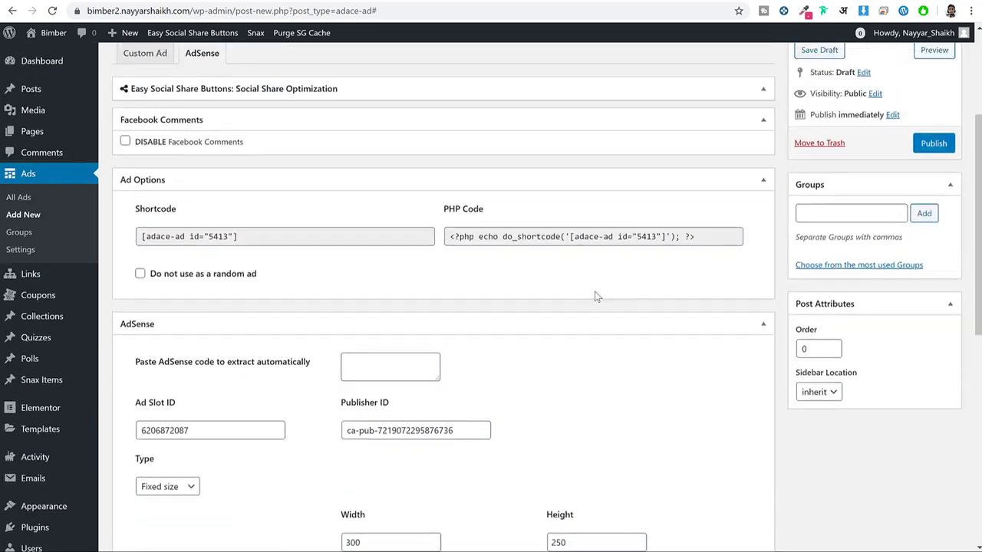
{"action": "left_click", "coordinate": [931, 147]}
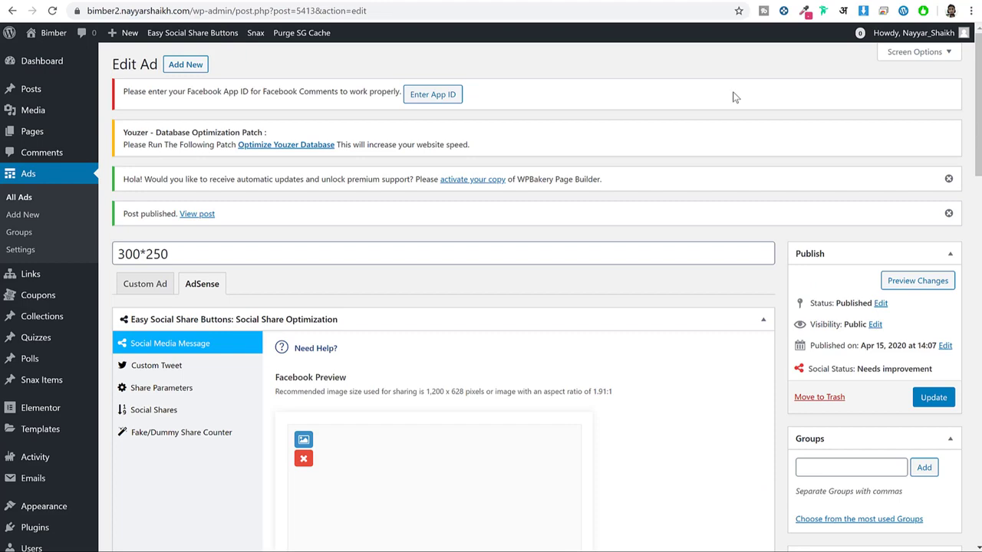
Step: In the Customizer, go back to the main sections and open the Home widget area
{"action": "left_click_drag", "start_coordinate": [221, 255], "coordinate": [102, 243]}
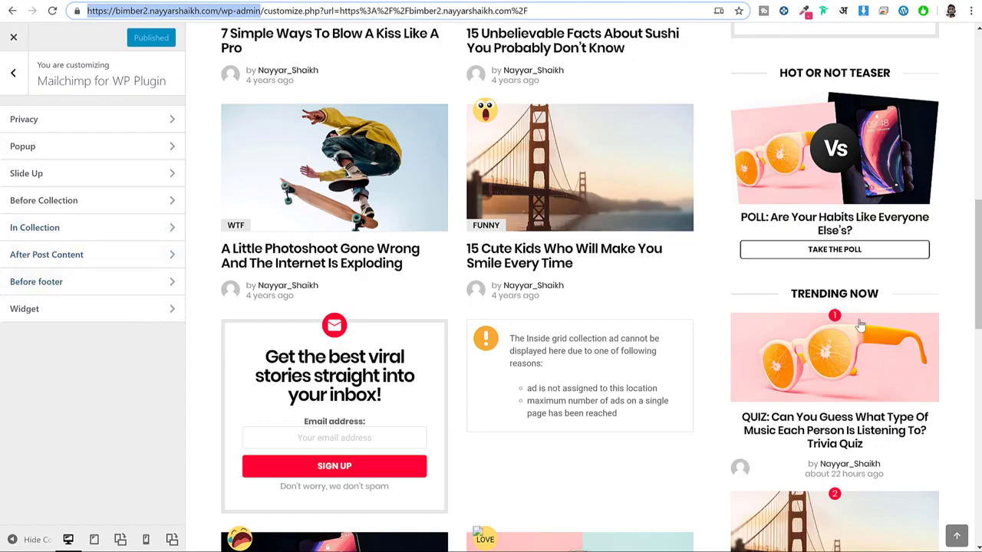
{"action": "scroll", "coordinate": [862, 329], "scroll_direction": "down", "scroll_amount": 3}
{"action": "scroll", "coordinate": [843, 328], "scroll_direction": "down", "scroll_amount": 5}
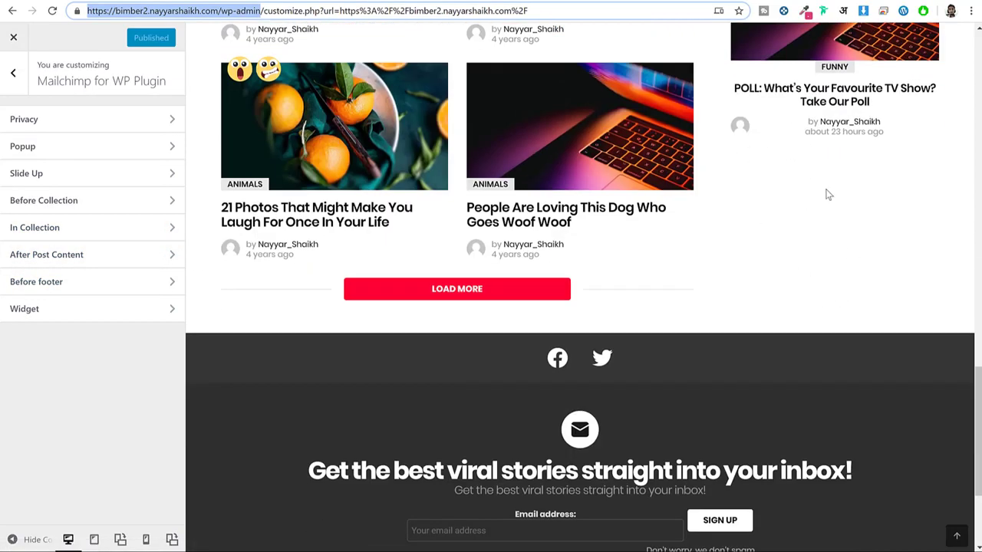
{"action": "left_click", "coordinate": [15, 75]}
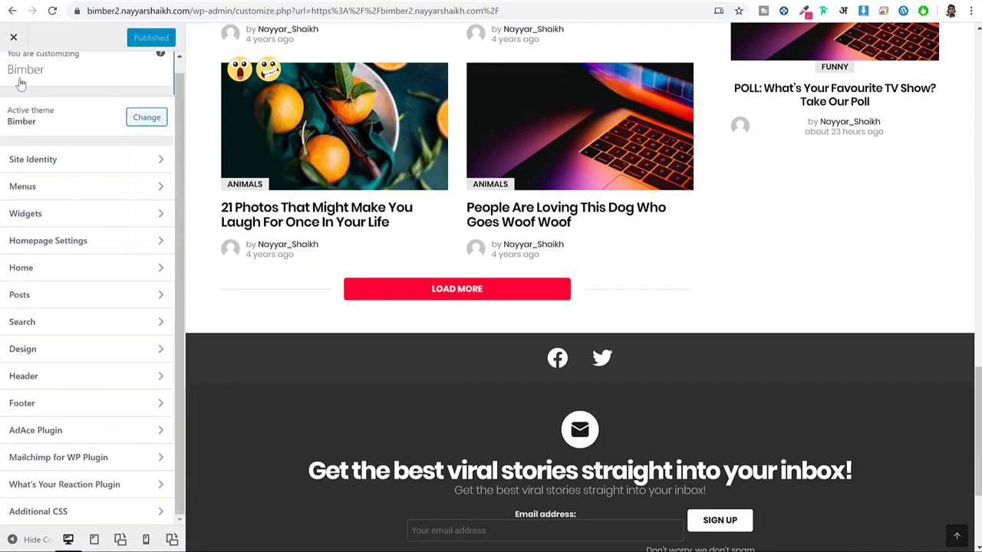
{"action": "left_click", "coordinate": [77, 215]}
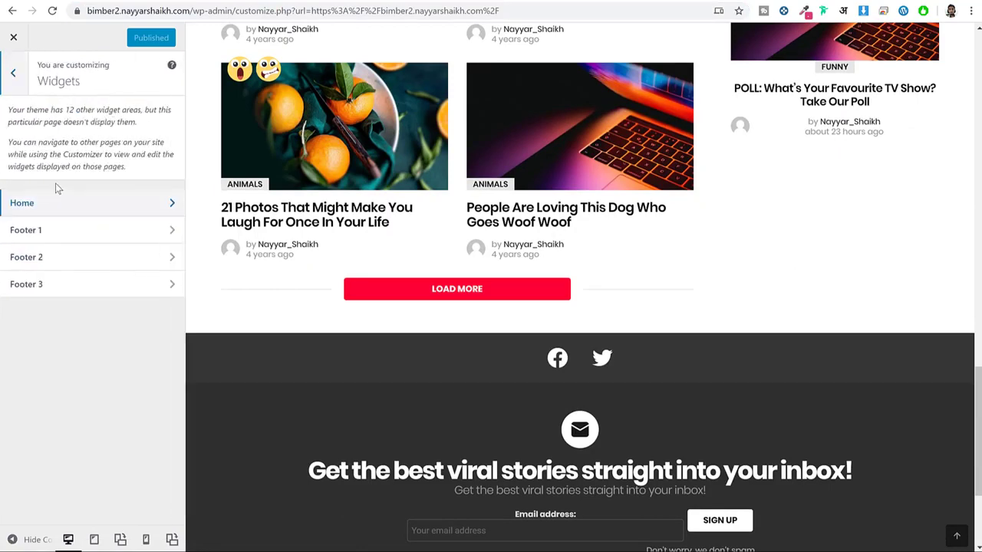
{"action": "left_click", "coordinate": [64, 207]}
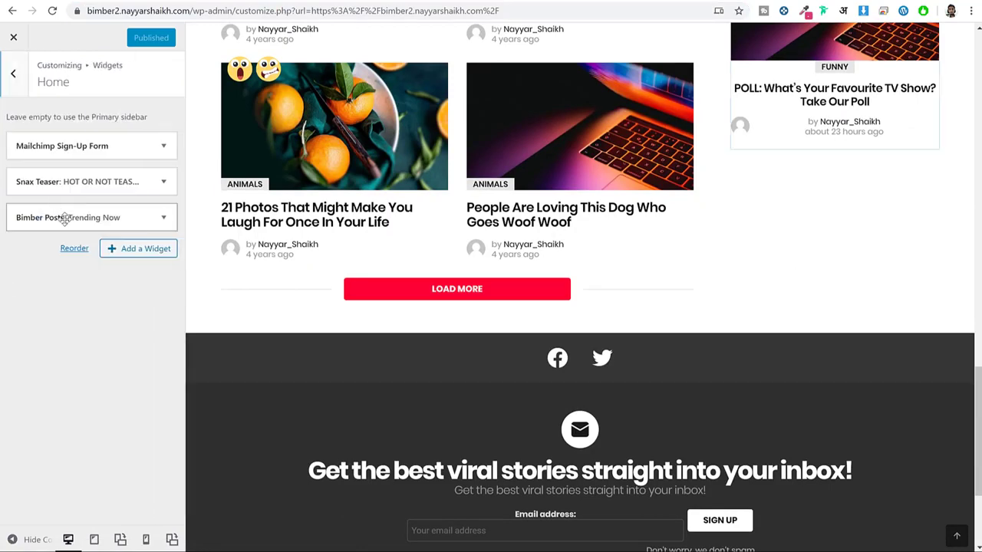
Step: Add the AdAce Ads widget to Home and check its Group dropdown
{"action": "left_click", "coordinate": [145, 249]}
{"action": "type", "text": "a"}
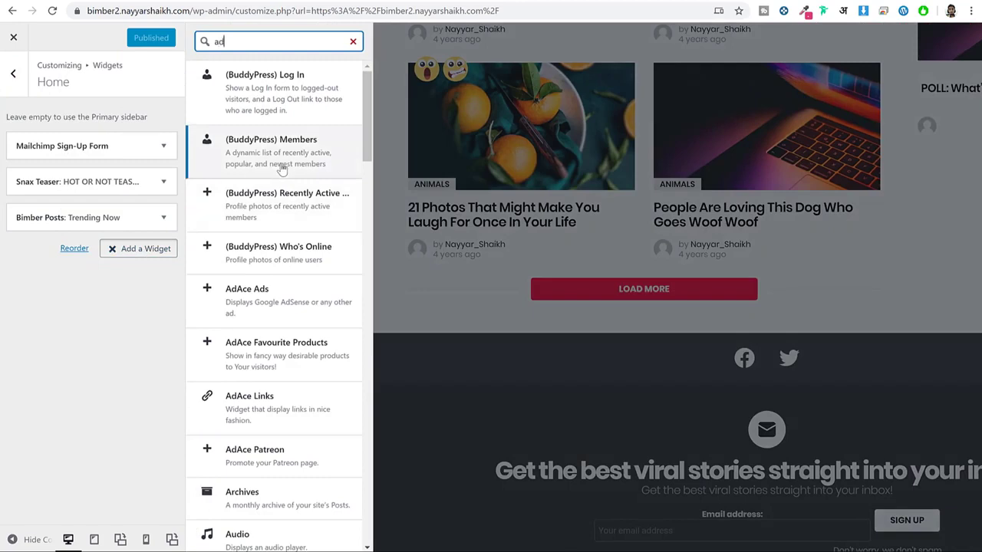
{"action": "type", "text": "d"}
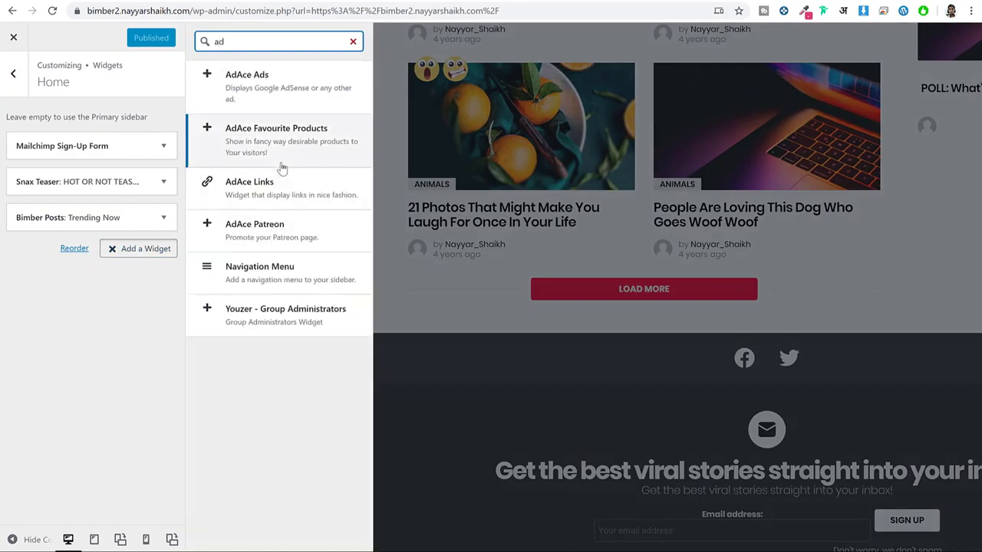
{"action": "left_click", "coordinate": [288, 94]}
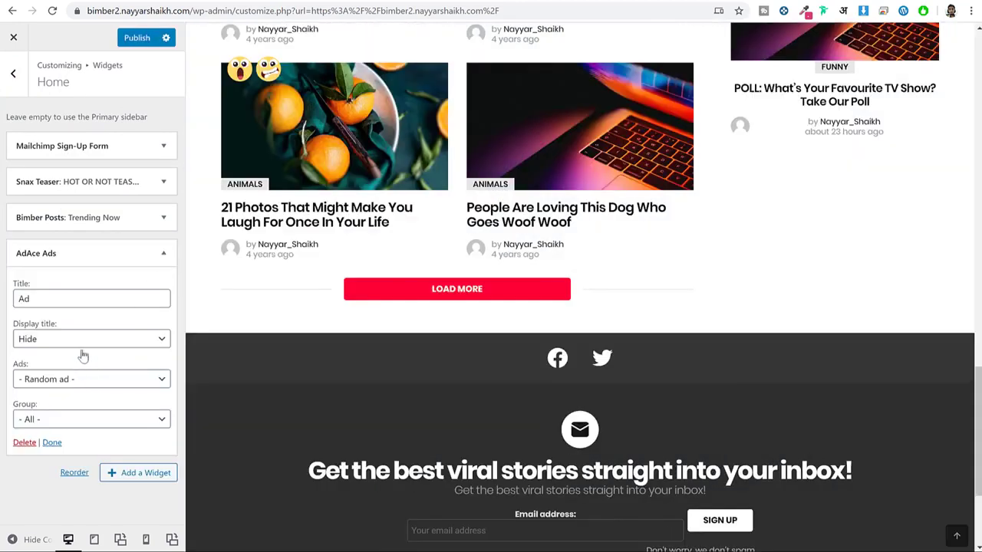
{"action": "left_click", "coordinate": [72, 419]}
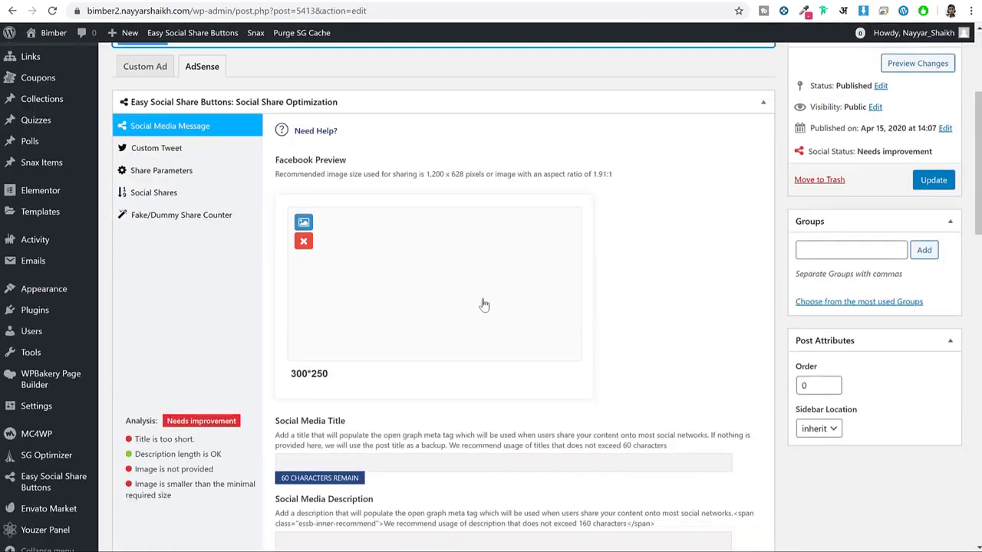
{"action": "scroll", "coordinate": [484, 305], "scroll_direction": "down", "scroll_amount": 1}
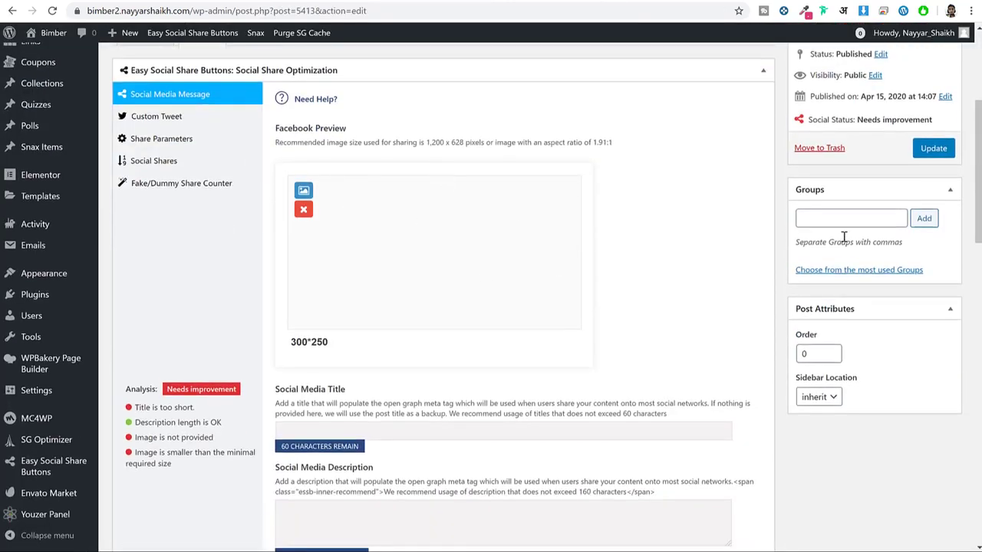
Step: Assign the 300*250 ad to a new 'Rectangle' group, update the ad, then publish the Customizer
{"action": "left_click", "coordinate": [850, 219]}
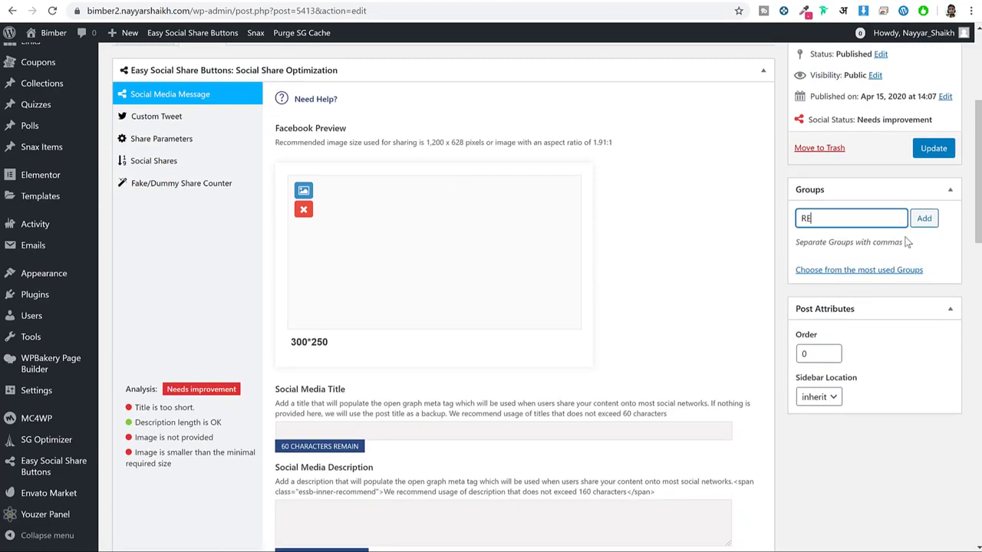
{"action": "type", "text": "Rectangle"}
{"action": "left_click", "coordinate": [924, 221]}
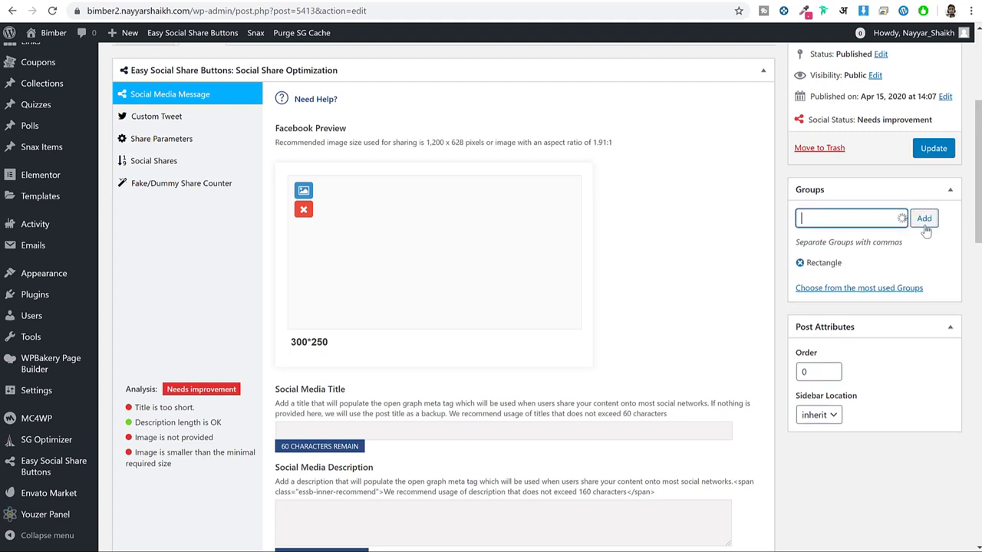
{"action": "left_click", "coordinate": [927, 151]}
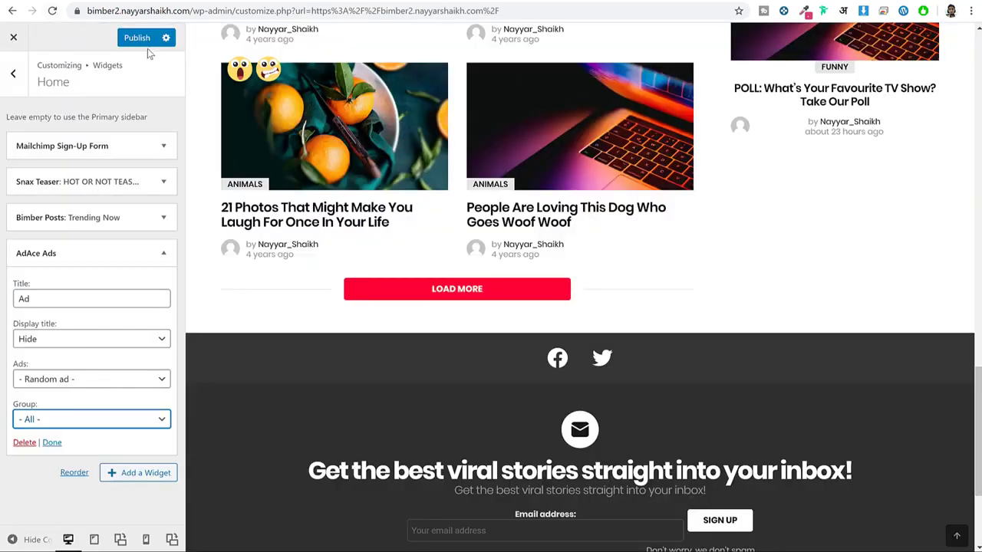
{"action": "left_click", "coordinate": [139, 45]}
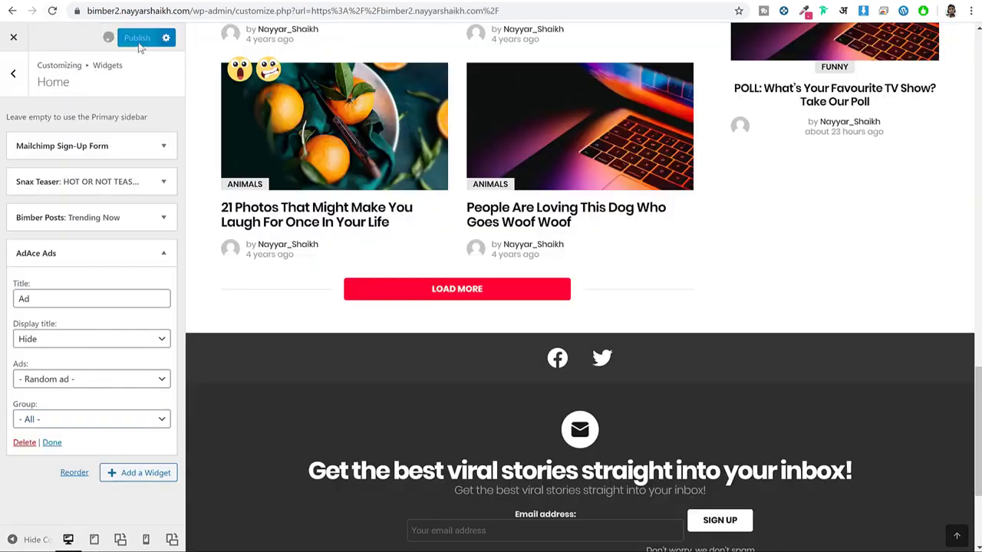
Step: Reload the Customizer so the new Rectangle group becomes available
{"action": "left_click", "coordinate": [53, 11]}
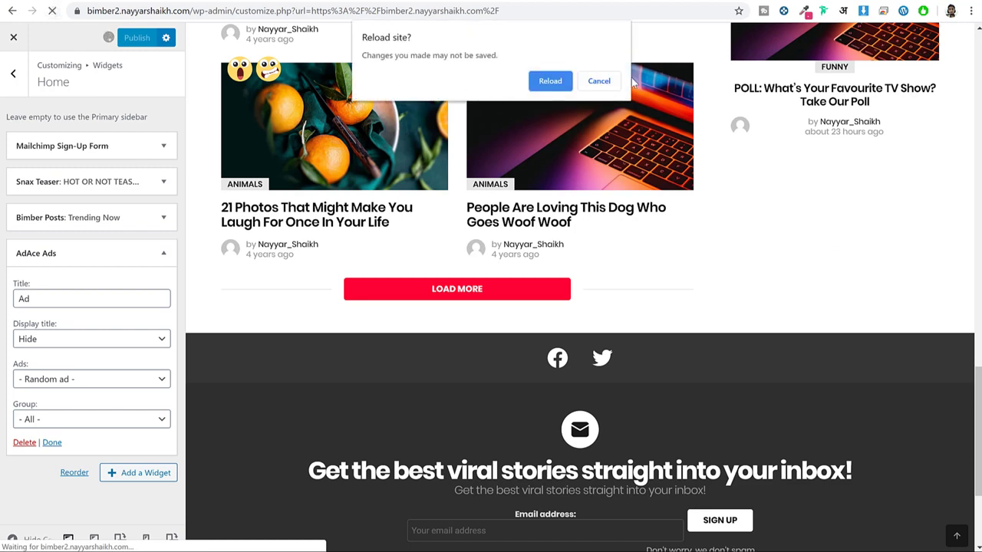
{"action": "left_click", "coordinate": [550, 80]}
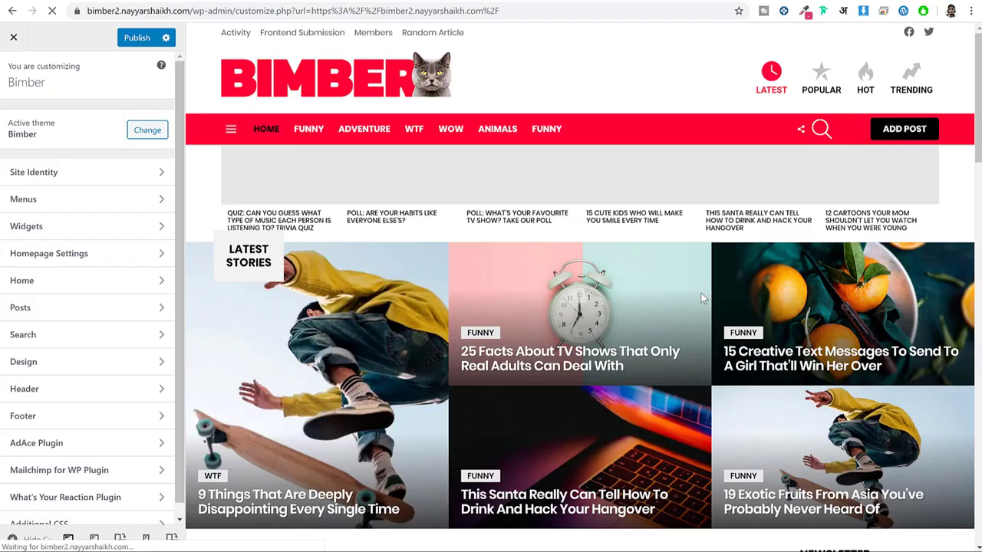
{"action": "scroll", "coordinate": [701, 291], "scroll_direction": "down", "scroll_amount": 4}
{"action": "scroll", "coordinate": [701, 291], "scroll_direction": "up", "scroll_amount": 2}
{"action": "scroll", "coordinate": [703, 295], "scroll_direction": "down", "scroll_amount": 5}
{"action": "scroll", "coordinate": [702, 295], "scroll_direction": "down", "scroll_amount": 10}
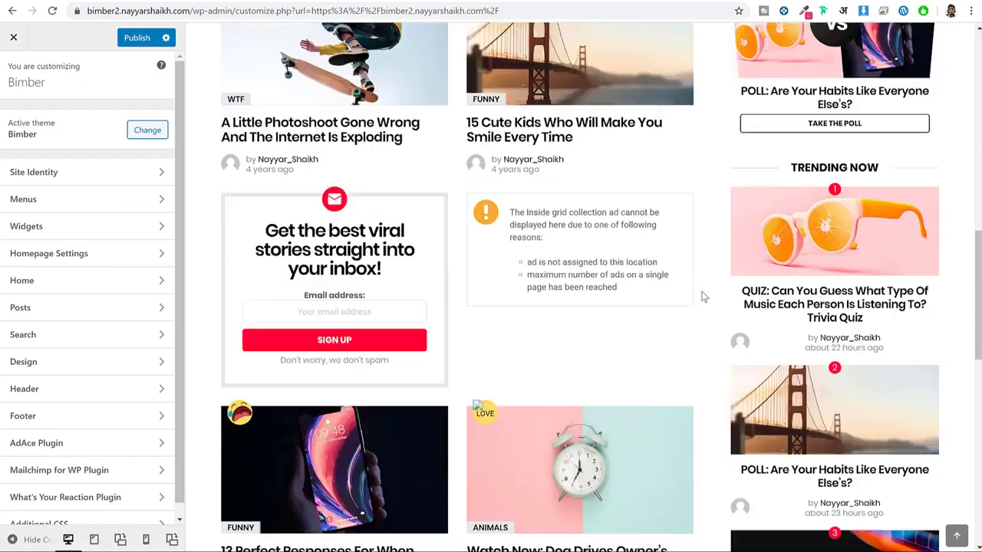
Step: Set the Home area's AdAce Ads widget Group to Rectangle
{"action": "left_click", "coordinate": [64, 230]}
{"action": "left_click", "coordinate": [61, 205]}
{"action": "left_click", "coordinate": [107, 253]}
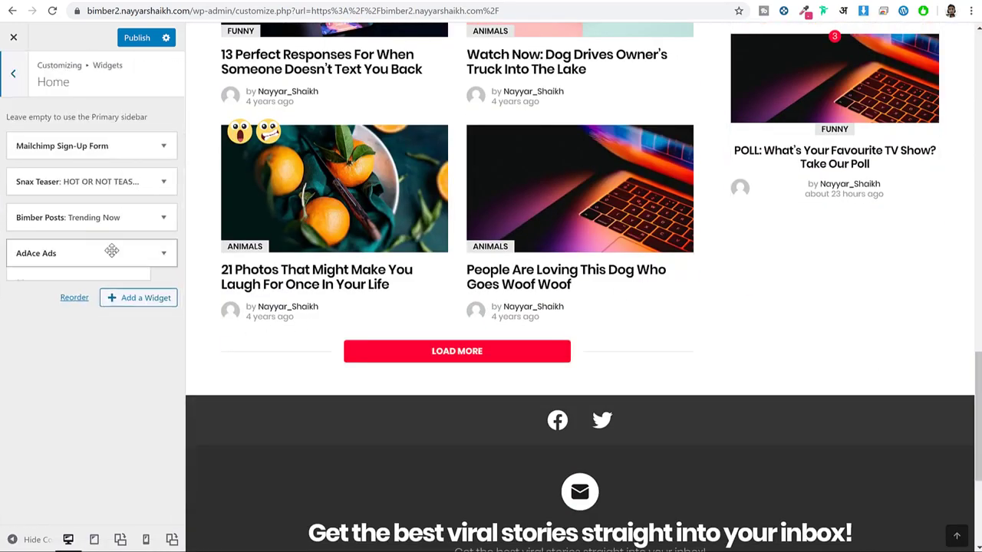
{"action": "left_click", "coordinate": [66, 423]}
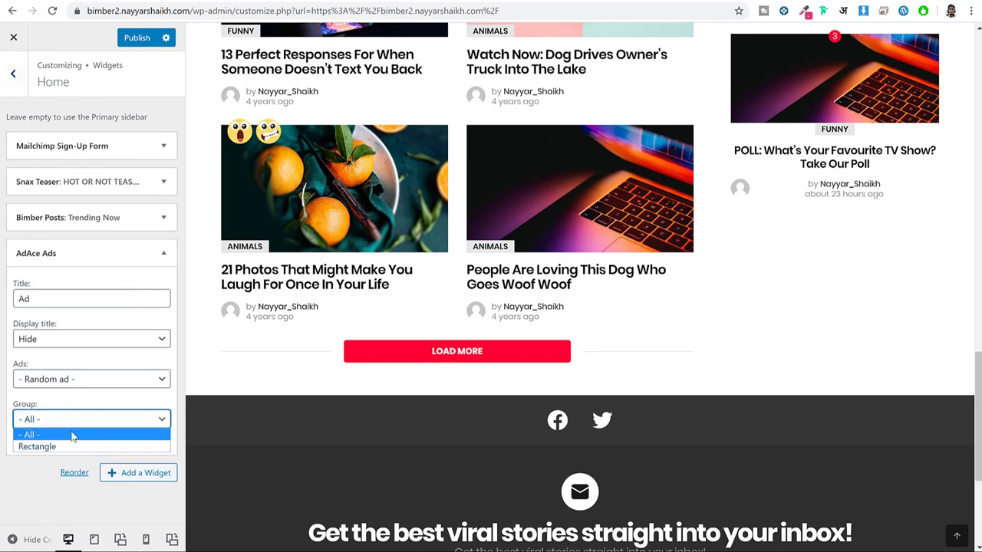
{"action": "left_click", "coordinate": [67, 448]}
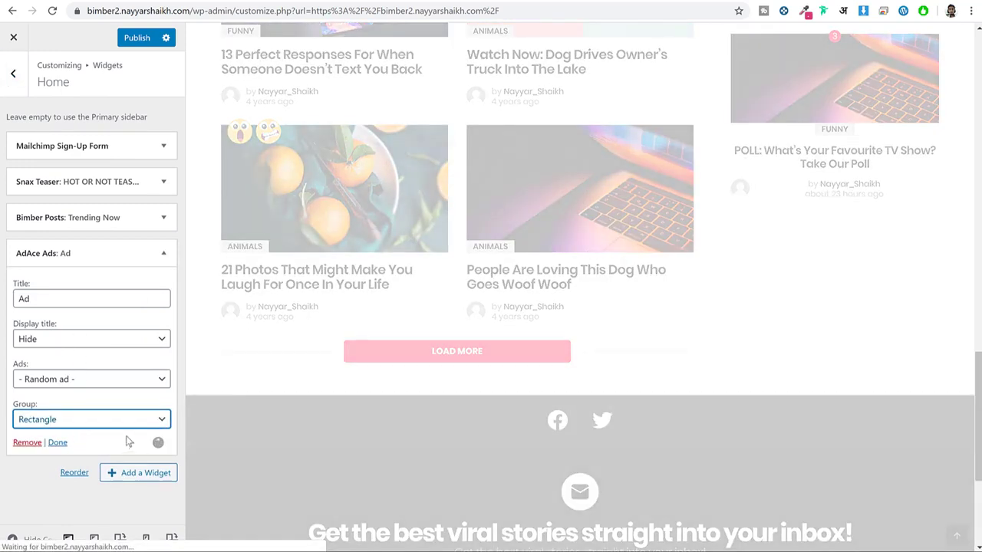
{"action": "left_click", "coordinate": [57, 443]}
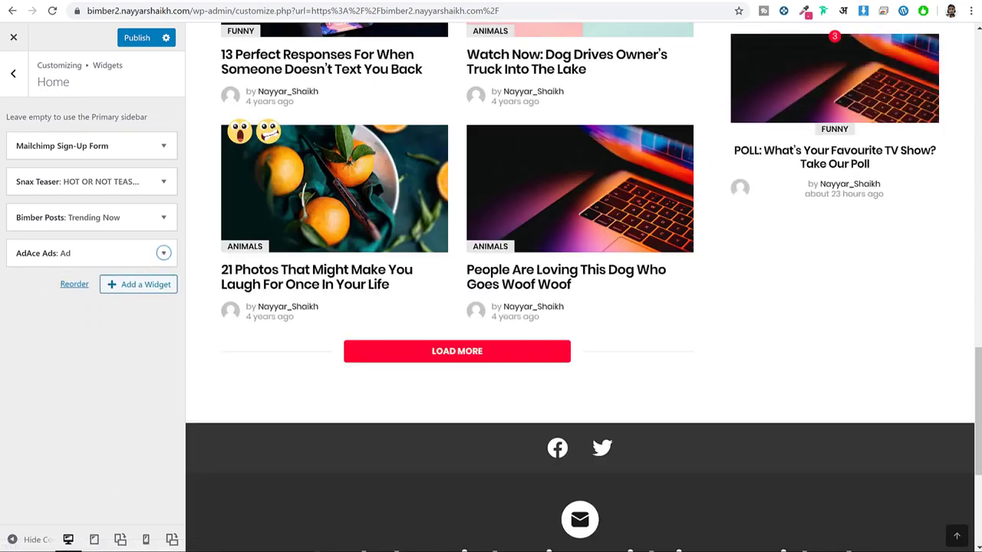
Step: Publish the widget changes and view the live homepage
{"action": "left_click", "coordinate": [137, 37]}
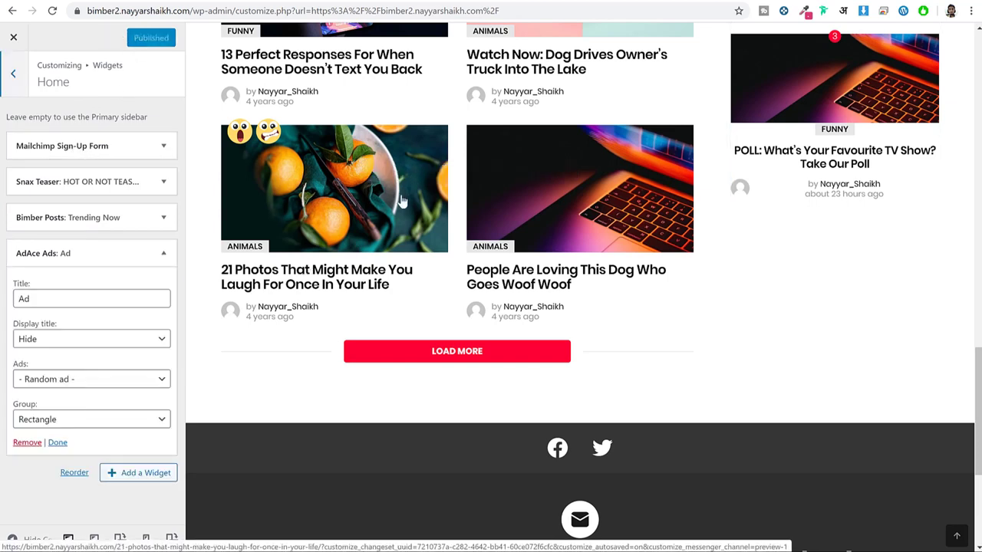
{"action": "left_click", "coordinate": [13, 38]}
{"action": "scroll", "coordinate": [776, 258], "scroll_direction": "down", "scroll_amount": 20}
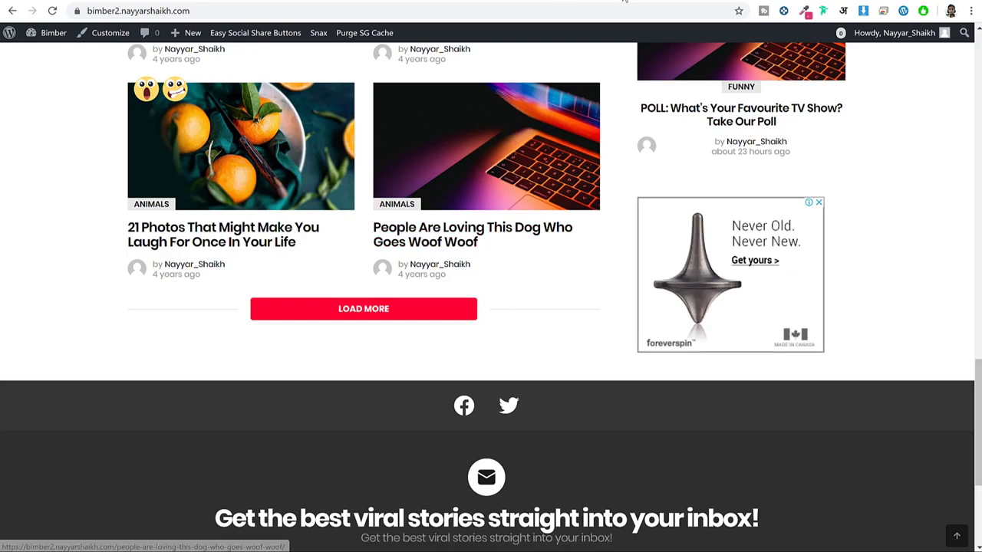
{"action": "scroll", "coordinate": [582, 156], "scroll_direction": "up", "scroll_amount": 10}
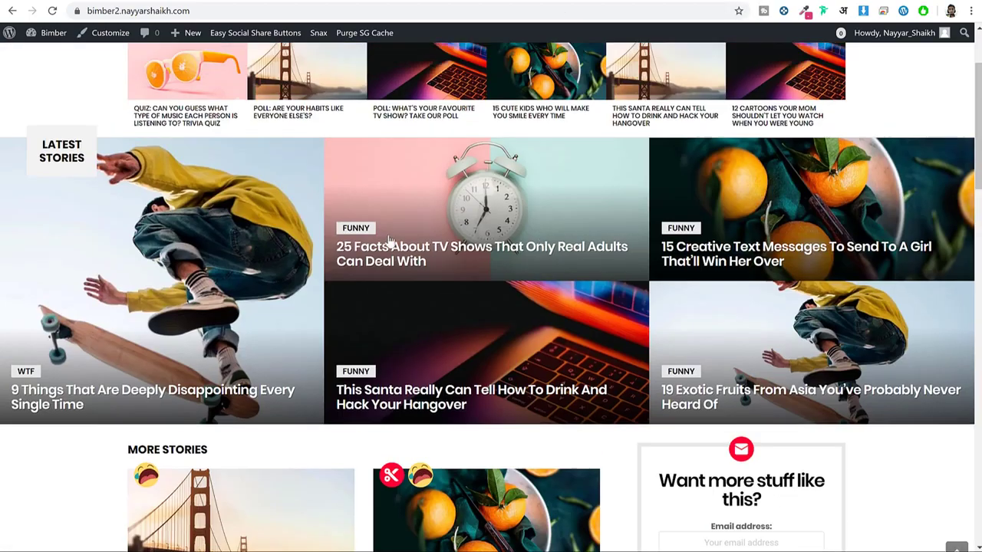
{"action": "scroll", "coordinate": [588, 320], "scroll_direction": "down", "scroll_amount": 5}
{"action": "scroll", "coordinate": [590, 320], "scroll_direction": "up", "scroll_amount": 7}
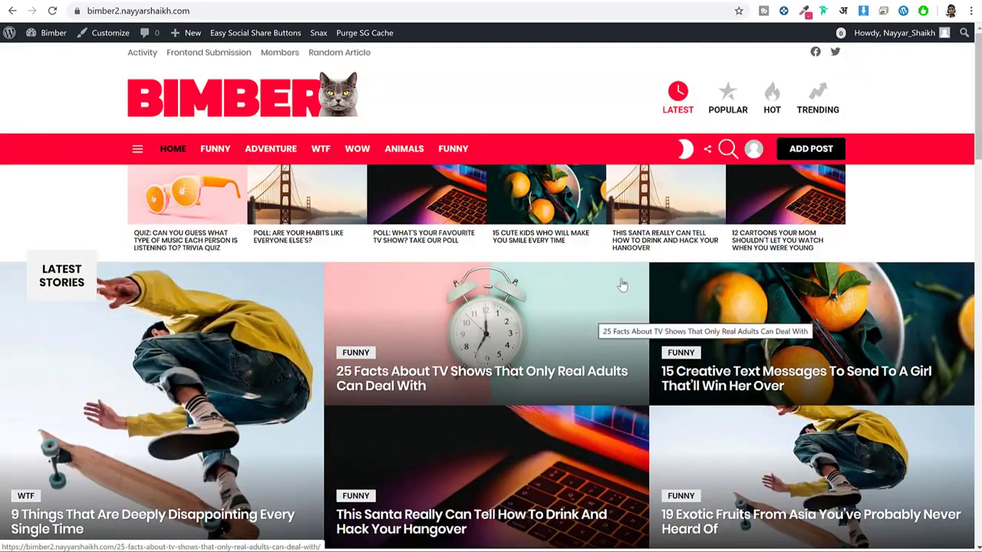
Step: Choose ADD POST in the site header and pick the Story submission form
{"action": "left_click", "coordinate": [818, 158]}
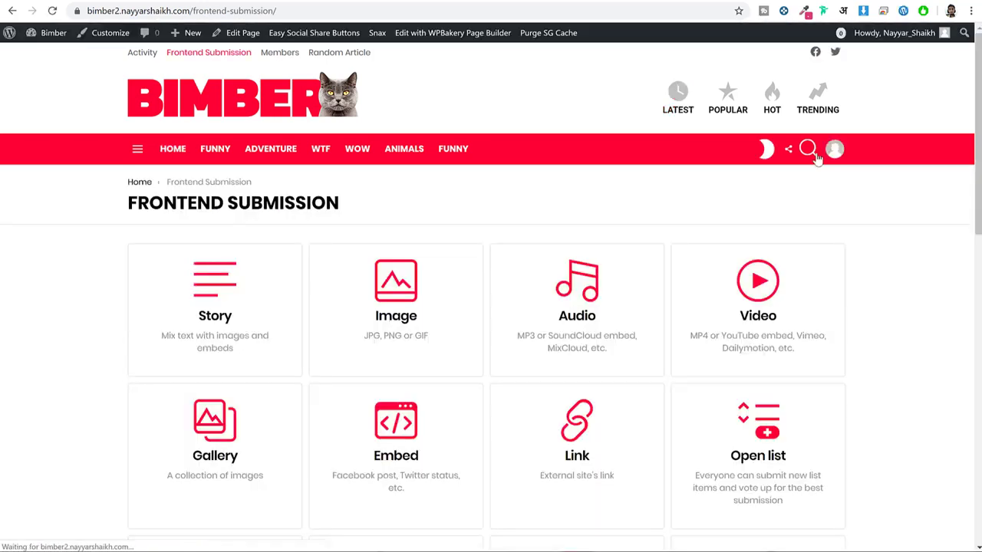
{"action": "scroll", "coordinate": [818, 157], "scroll_direction": "down", "scroll_amount": 2}
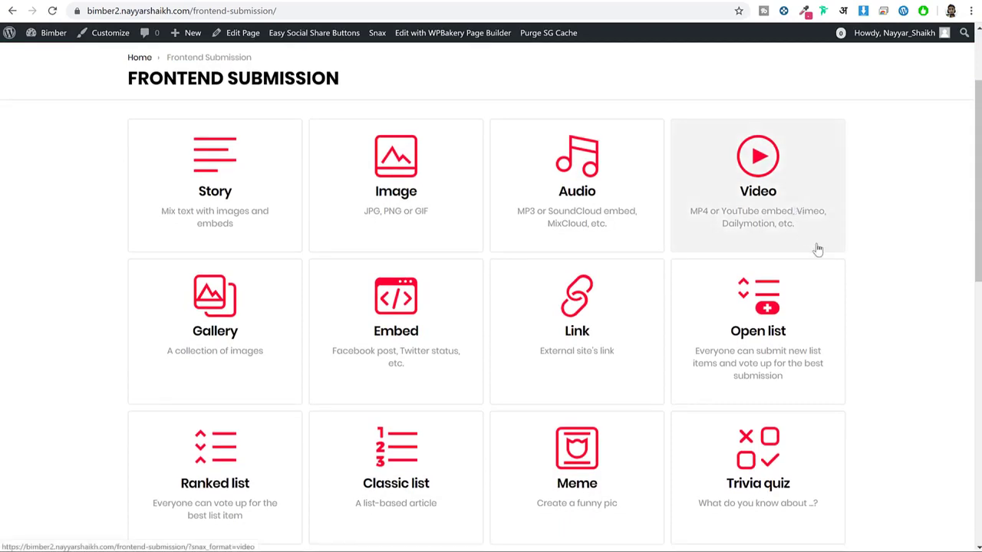
{"action": "scroll", "coordinate": [818, 249], "scroll_direction": "up", "scroll_amount": 2}
{"action": "scroll", "coordinate": [892, 199], "scroll_direction": "down", "scroll_amount": 2}
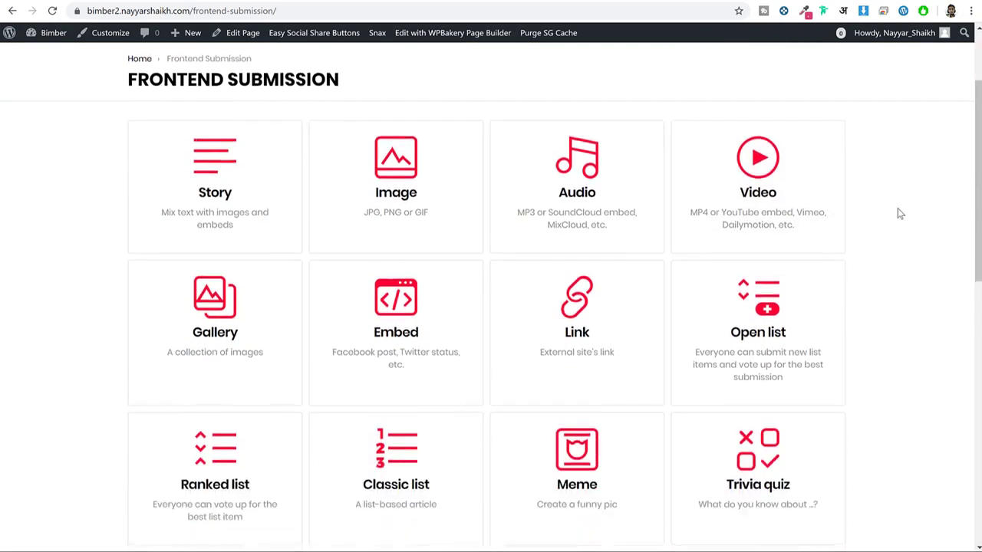
{"action": "left_click", "coordinate": [193, 173]}
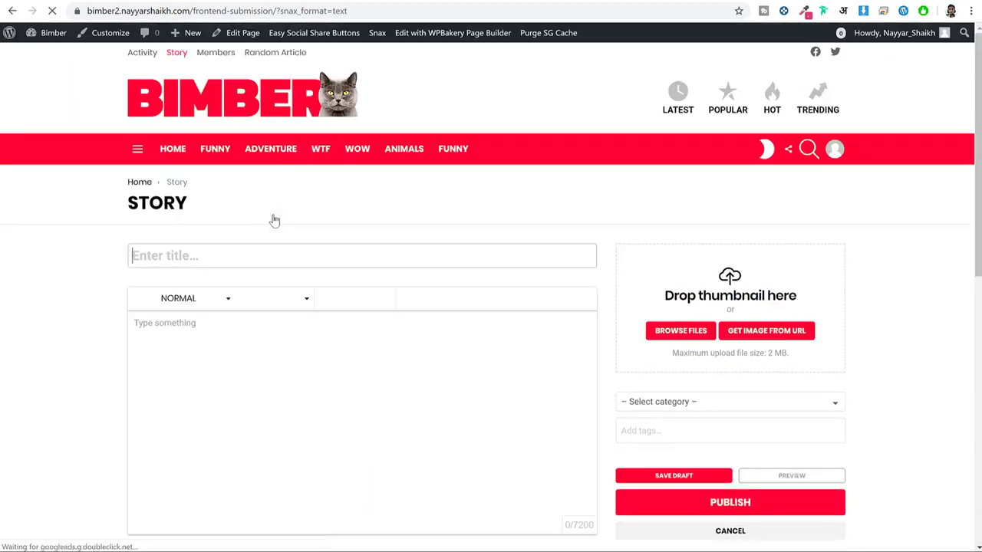
{"action": "scroll", "coordinate": [260, 253], "scroll_direction": "down", "scroll_amount": 2}
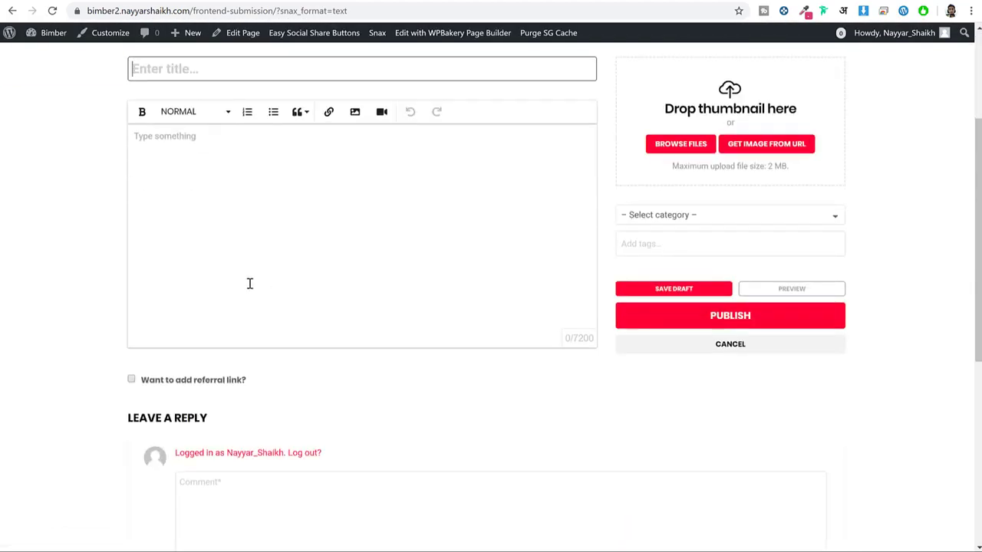
{"action": "scroll", "coordinate": [249, 284], "scroll_direction": "down", "scroll_amount": 2}
{"action": "scroll", "coordinate": [333, 335], "scroll_direction": "up", "scroll_amount": 4}
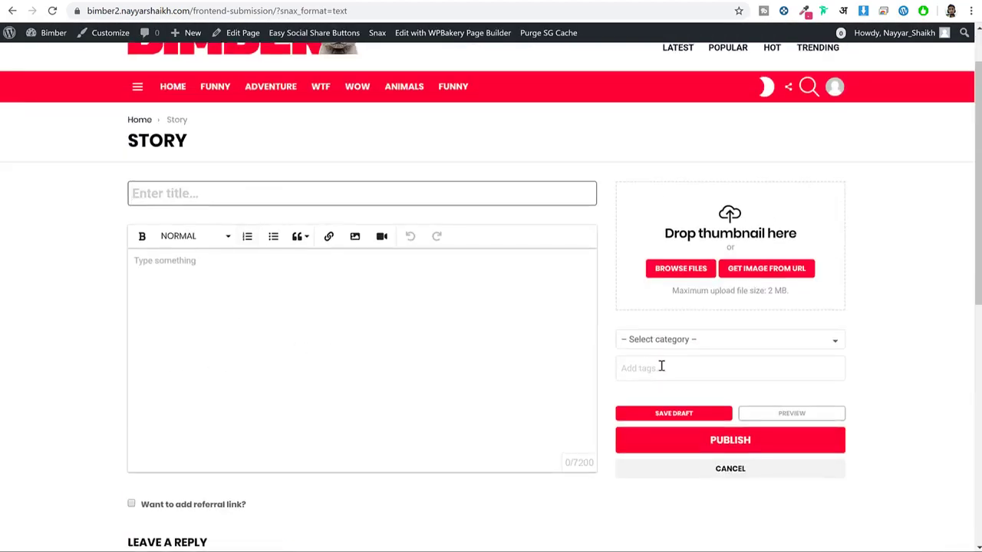
{"action": "scroll", "coordinate": [661, 367], "scroll_direction": "down", "scroll_amount": 1}
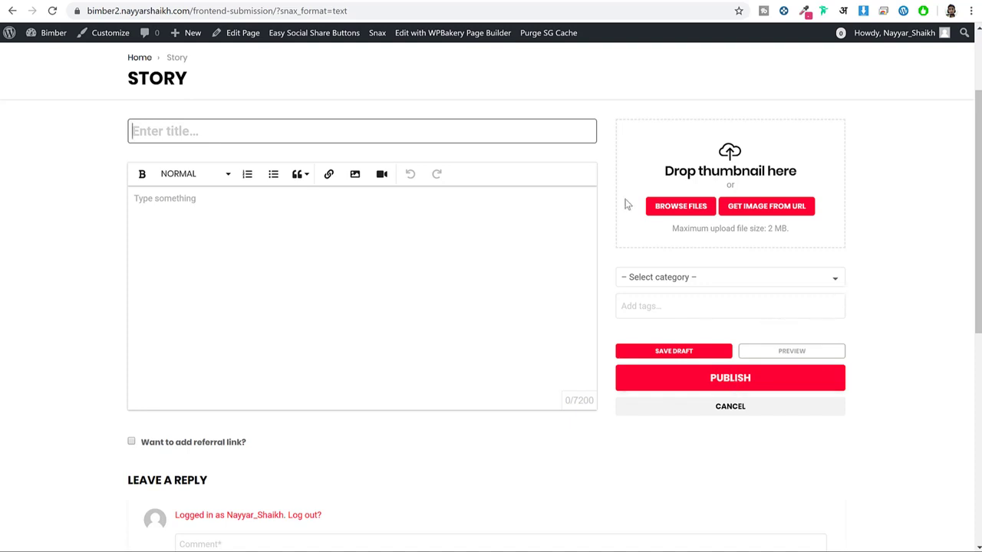
Step: From All Posts in the admin, open '15 Cute Kids Who Will Make You Smile Every Time' for editing
{"action": "left_click", "coordinate": [589, 1]}
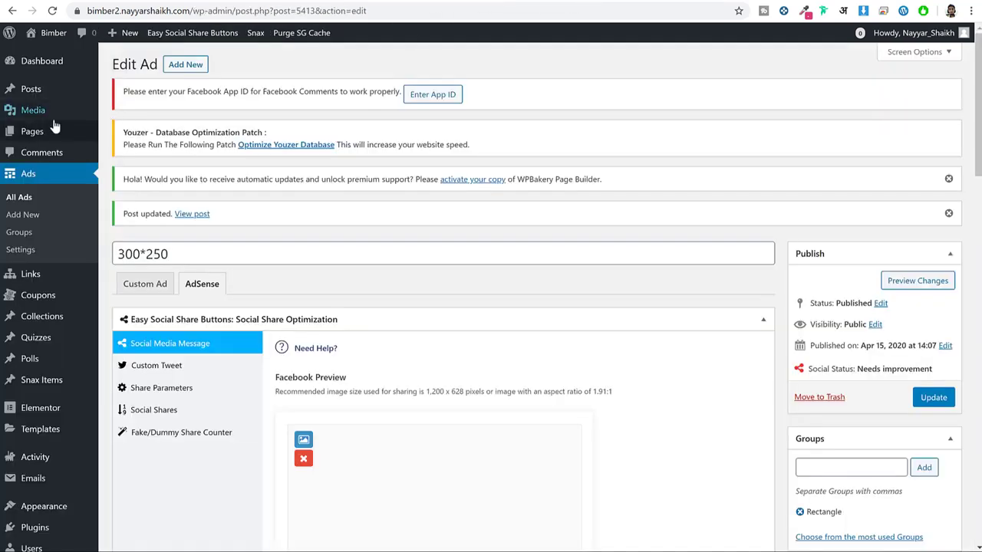
{"action": "left_click", "coordinate": [45, 86]}
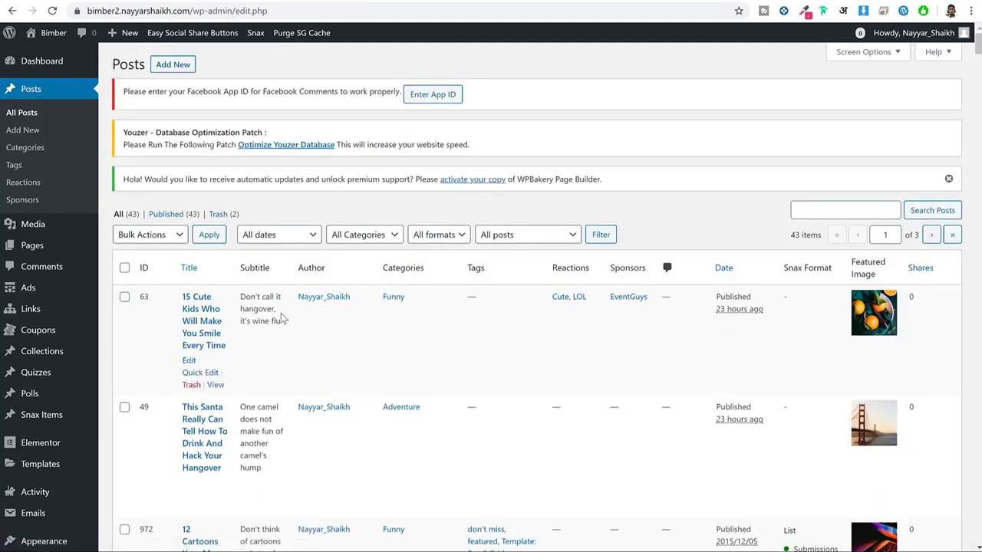
{"action": "double_click", "coordinate": [748, 294]}
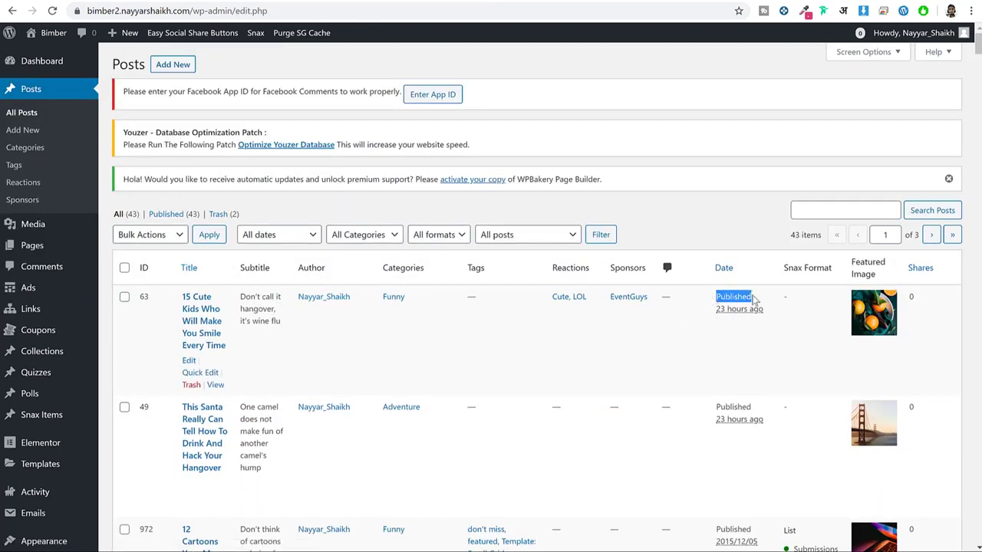
{"action": "left_click", "coordinate": [189, 360]}
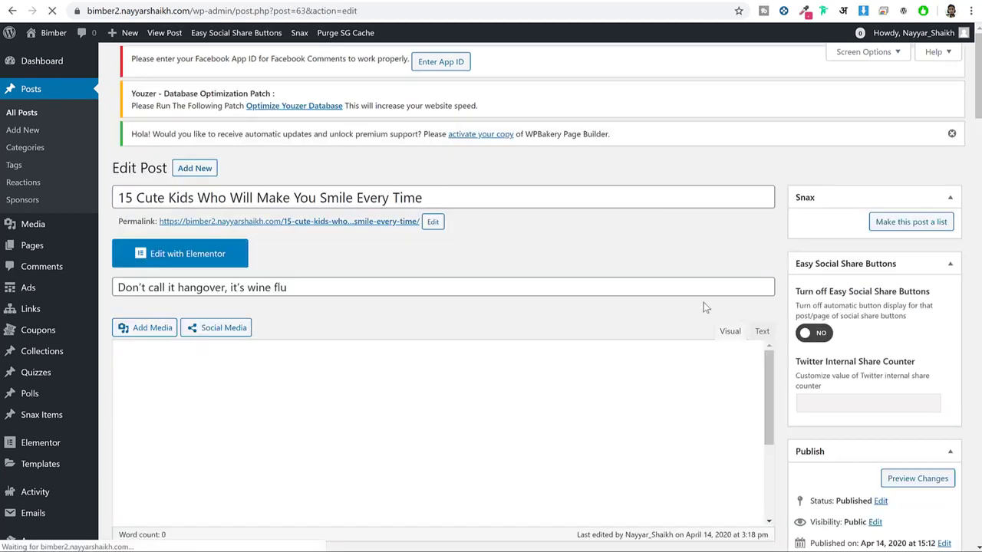
{"action": "scroll", "coordinate": [923, 417], "scroll_direction": "down", "scroll_amount": 2}
{"action": "scroll", "coordinate": [923, 417], "scroll_direction": "down", "scroll_amount": 10}
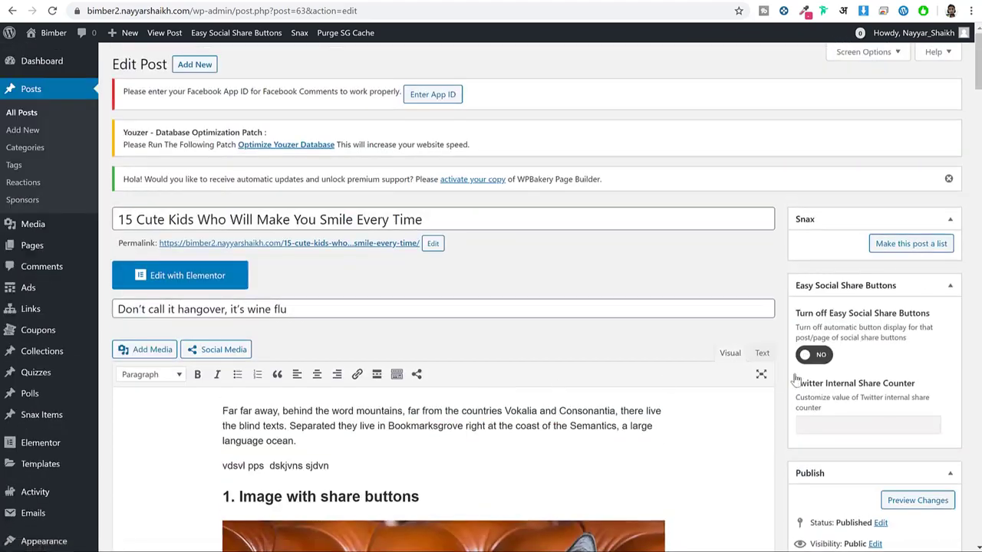
{"action": "scroll", "coordinate": [821, 376], "scroll_direction": "down", "scroll_amount": 4}
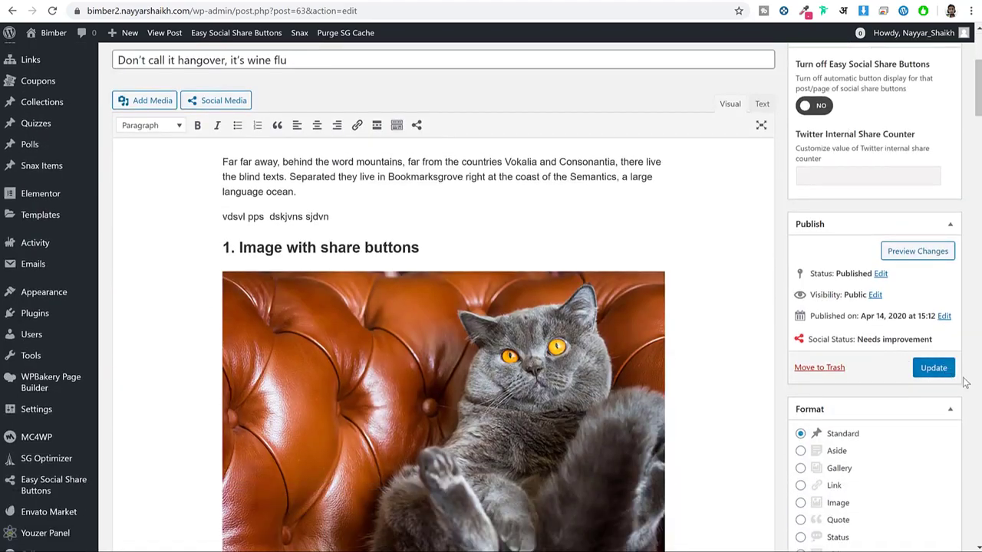
{"action": "scroll", "coordinate": [725, 253], "scroll_direction": "up", "scroll_amount": 1}
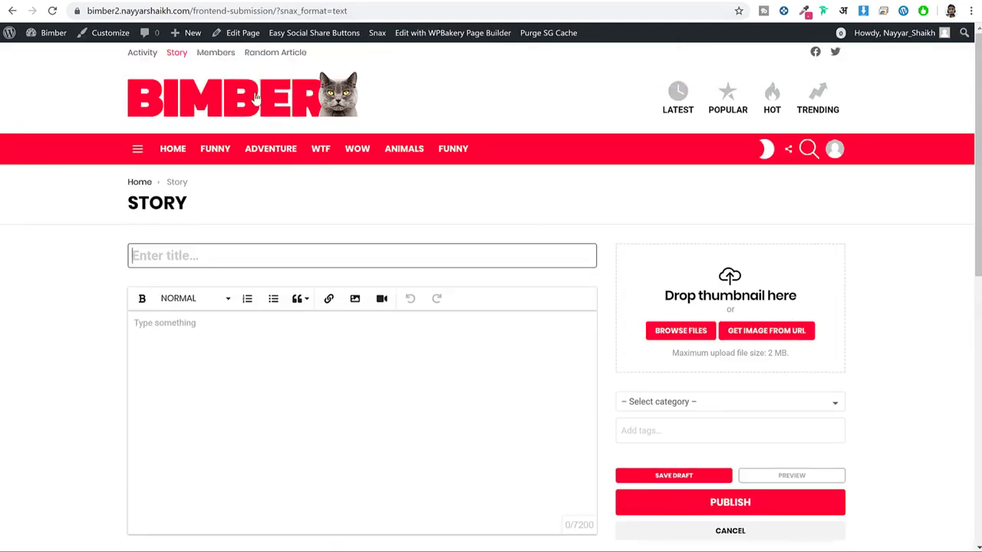
Step: Return to the Bimber homepage and scroll down to the sidebar ad
{"action": "left_click", "coordinate": [255, 97]}
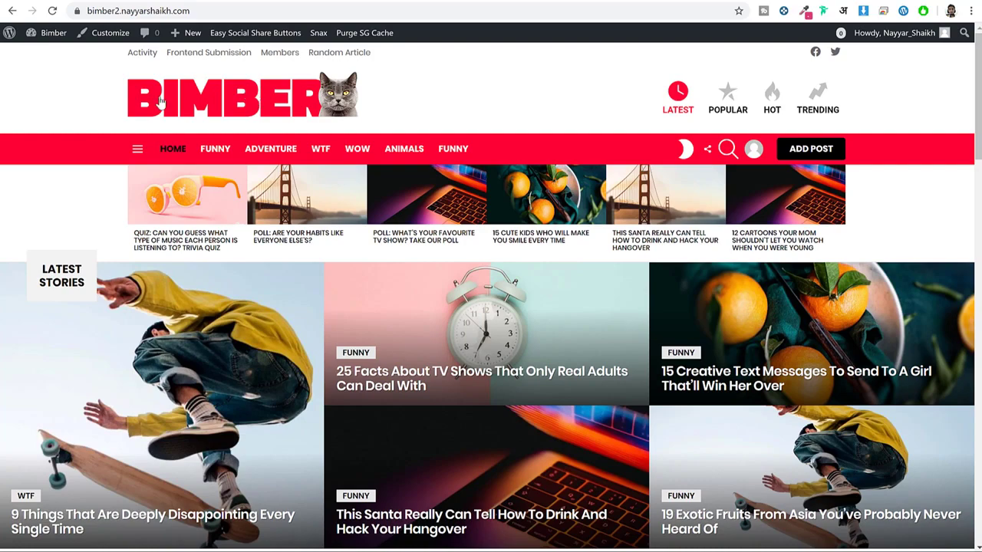
{"action": "scroll", "coordinate": [392, 254], "scroll_direction": "down", "scroll_amount": 12}
{"action": "scroll", "coordinate": [392, 254], "scroll_direction": "down", "scroll_amount": 6}
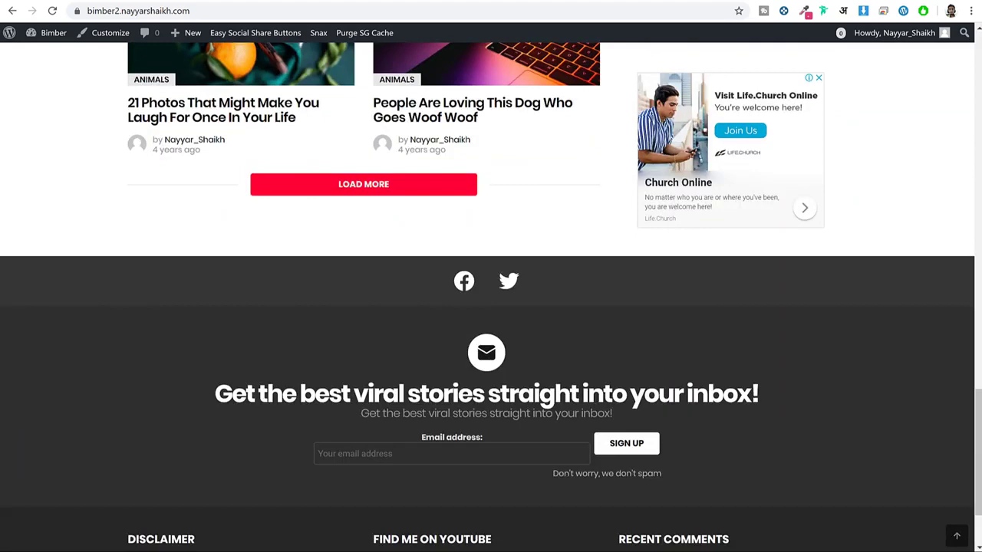
Step: Open the author's YouTube channel in a new browser tab
{"action": "key", "text": "ctrl+t"}
{"action": "type", "text": "y"}
{"action": "left_click", "coordinate": [340, 161]}
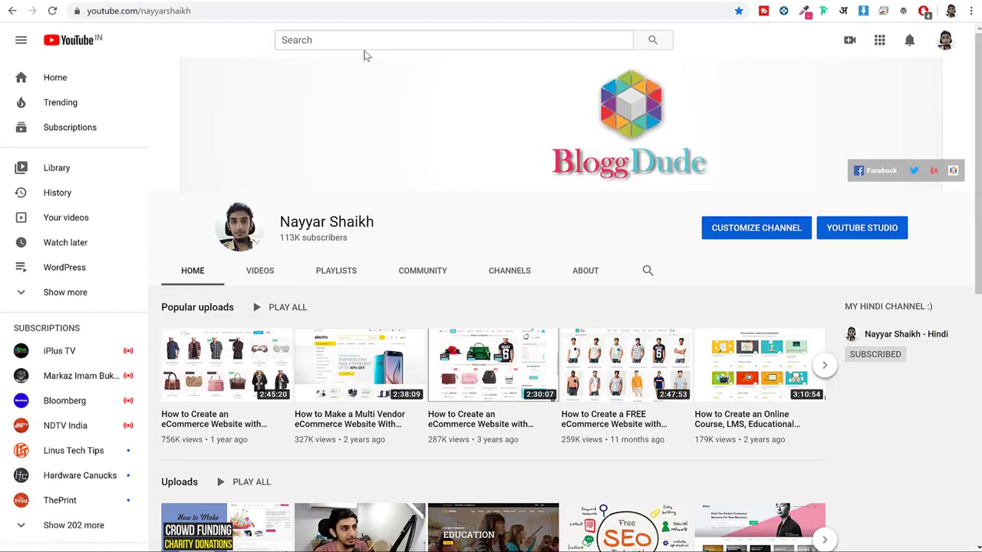
Step: Search YouTube for the creator's name plus 'seo', browse results, then return to the Bimber tab
{"action": "left_click", "coordinate": [366, 44]}
{"action": "type", "text": "nayya"}
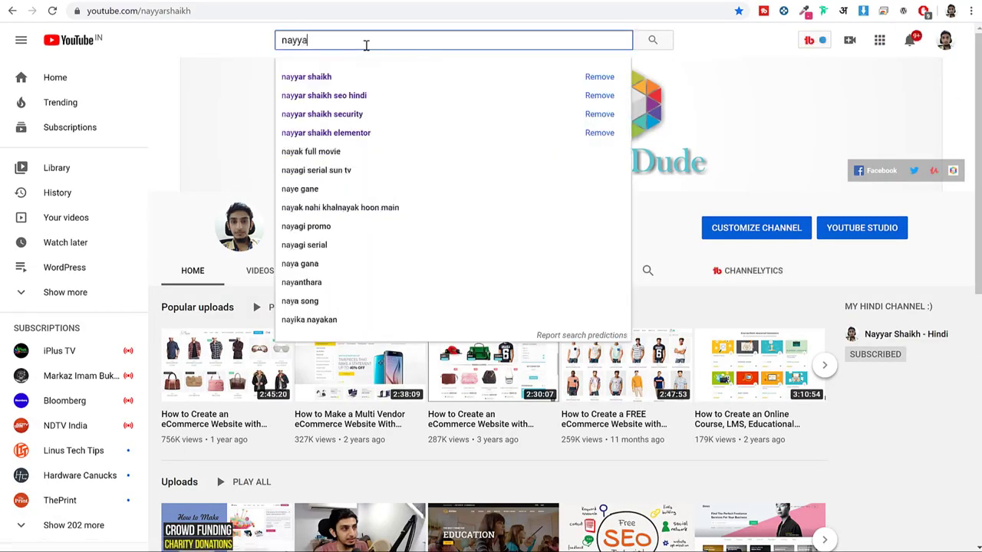
{"action": "type", "text": "r shaikh se"}
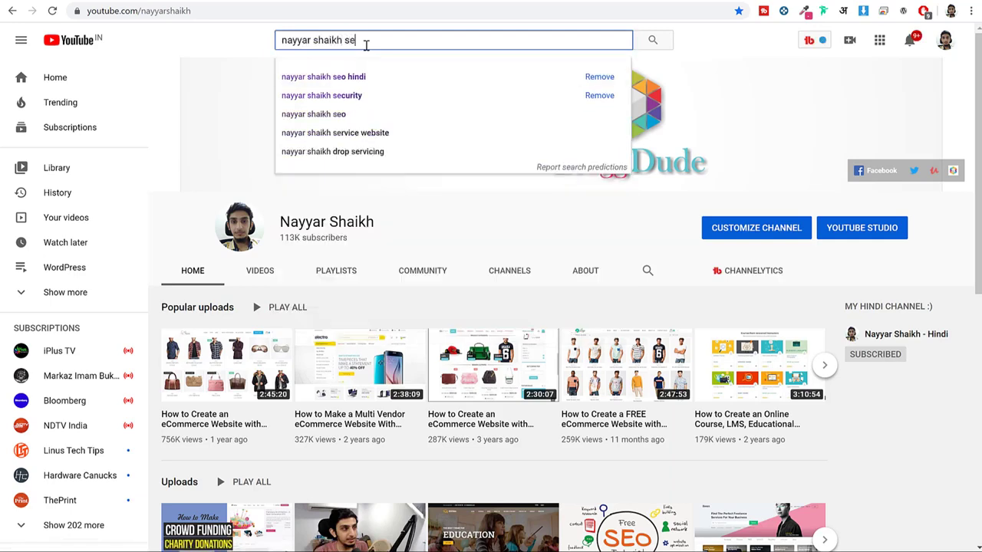
{"action": "type", "text": "o"}
{"action": "key", "text": "Return"}
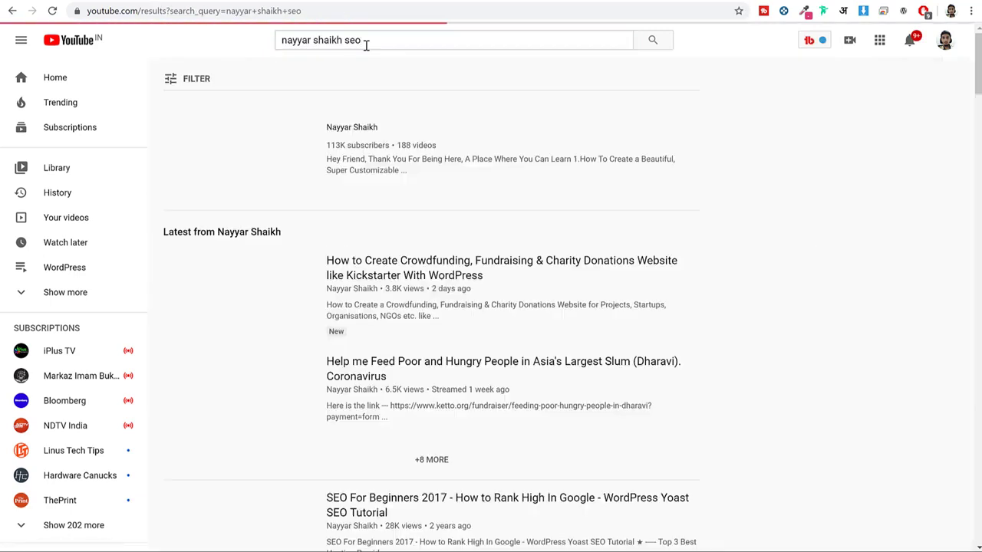
{"action": "scroll", "coordinate": [574, 197], "scroll_direction": "down", "scroll_amount": 6}
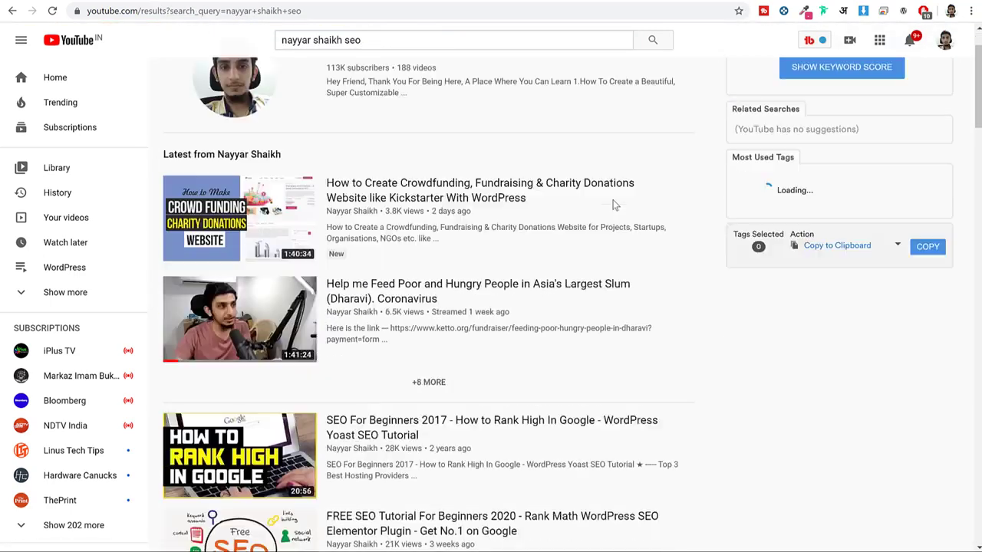
{"action": "scroll", "coordinate": [649, 216], "scroll_direction": "down", "scroll_amount": 1}
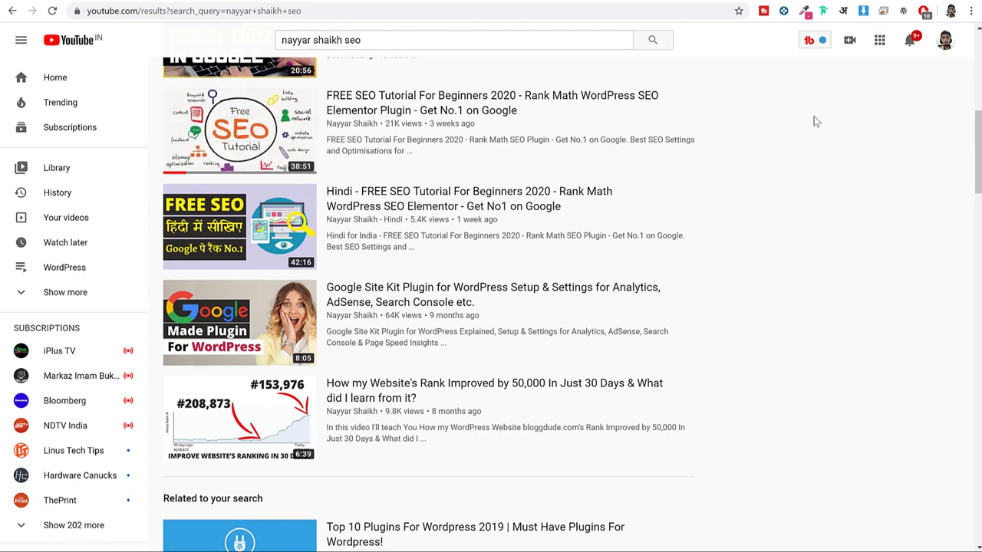
{"action": "left_click", "coordinate": [490, 1]}
{"action": "scroll", "coordinate": [873, 430], "scroll_direction": "up", "scroll_amount": 15}
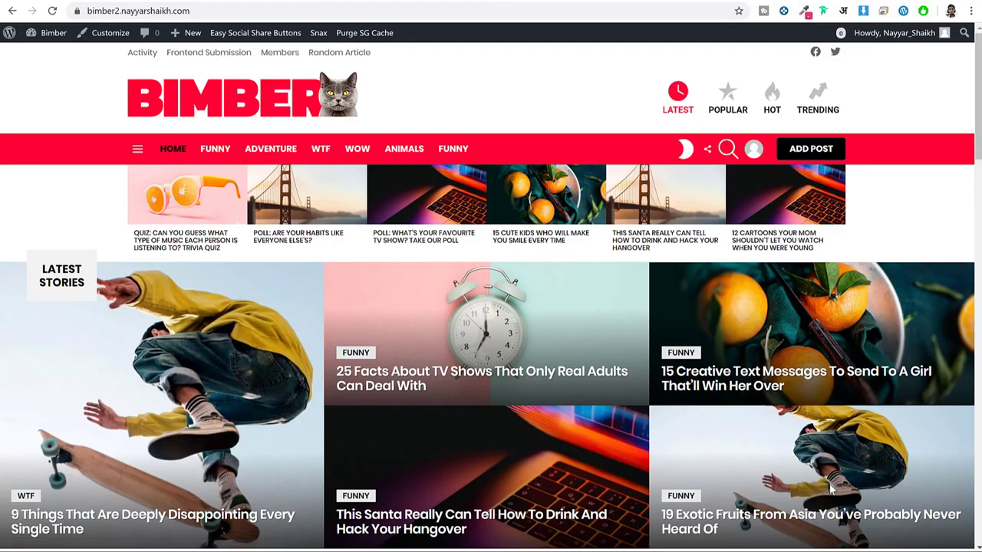